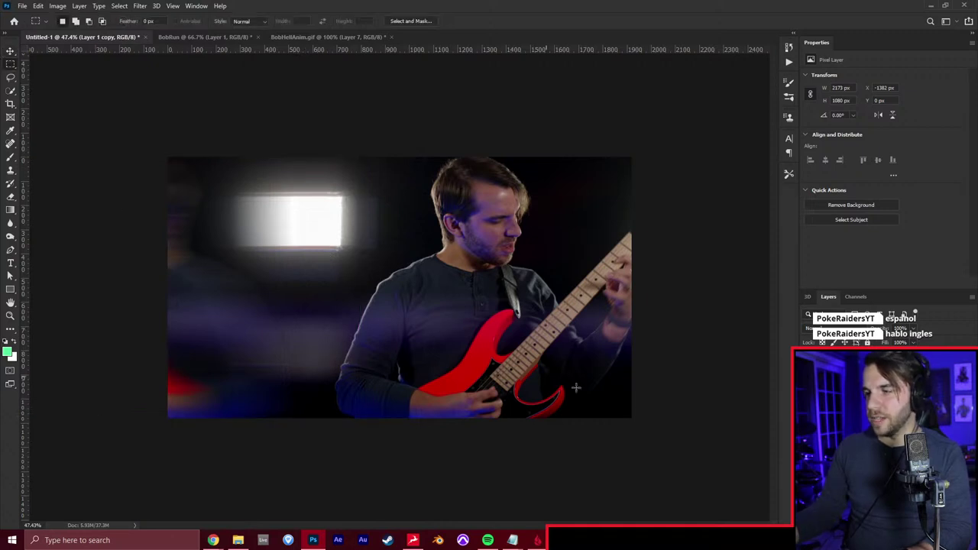
Show the guitarist cutout layer and set its white outer glow to 133 px size and 33% opacity
{"action": "left_click", "coordinate": [809, 375]}
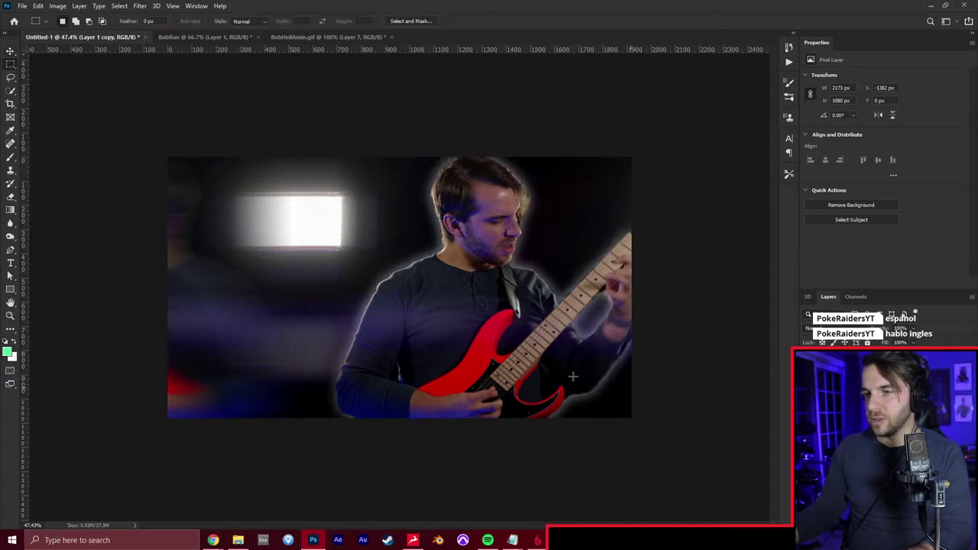
{"action": "left_click", "coordinate": [864, 374]}
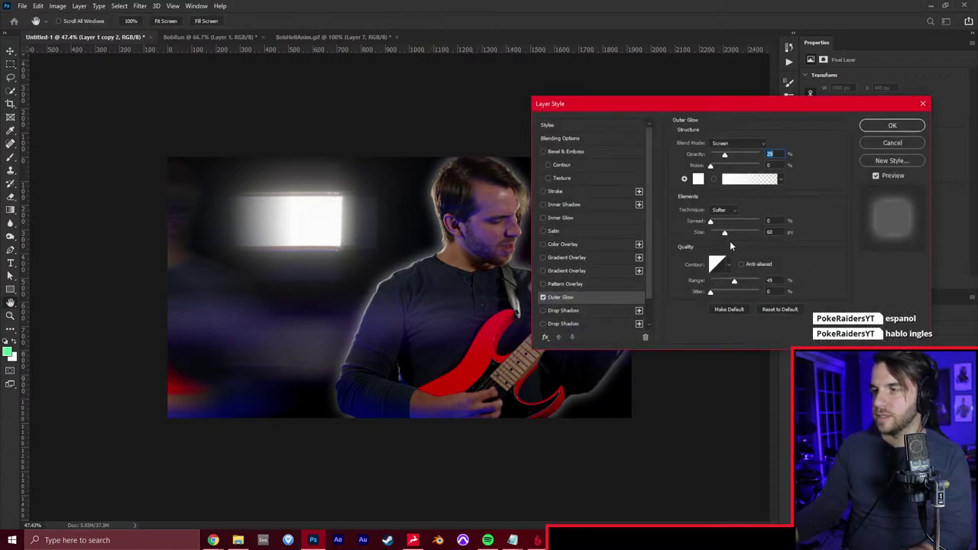
{"action": "left_click_drag", "start_coordinate": [725, 233], "coordinate": [737, 234]}
{"action": "left_click_drag", "start_coordinate": [732, 154], "coordinate": [723, 157]}
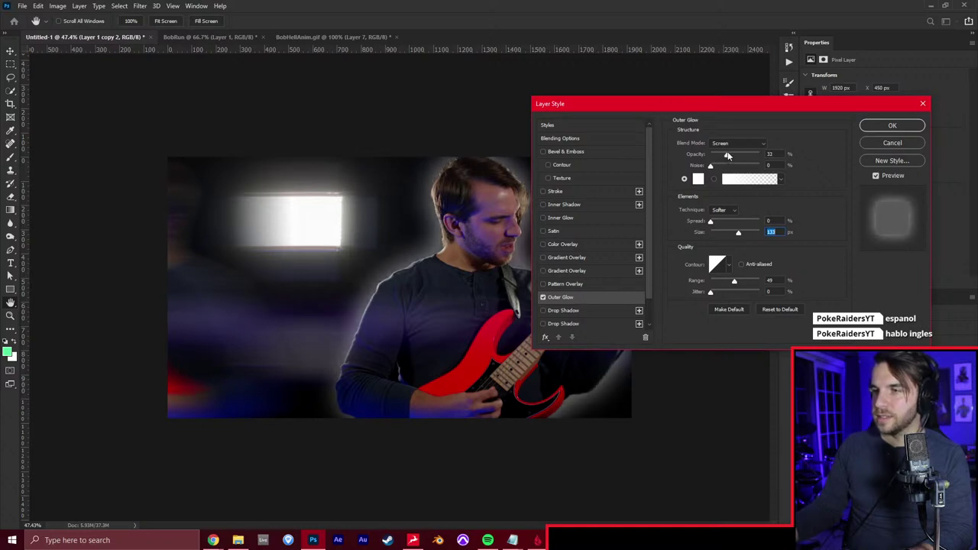
{"action": "key", "text": "Return"}
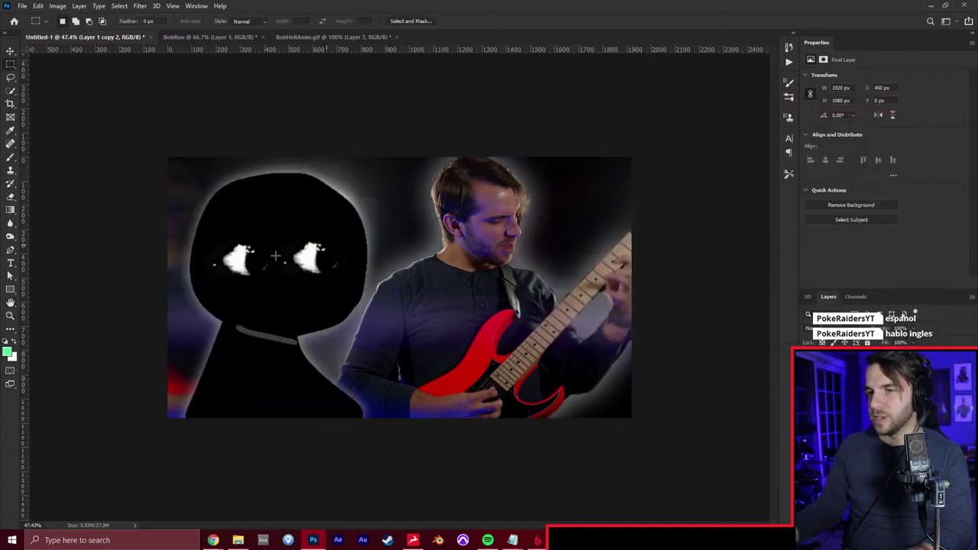
Make the hidden RUN text layer visible in the thumbnail composition
{"action": "scroll", "coordinate": [362, 292], "scroll_direction": "down", "scroll_amount": 4}
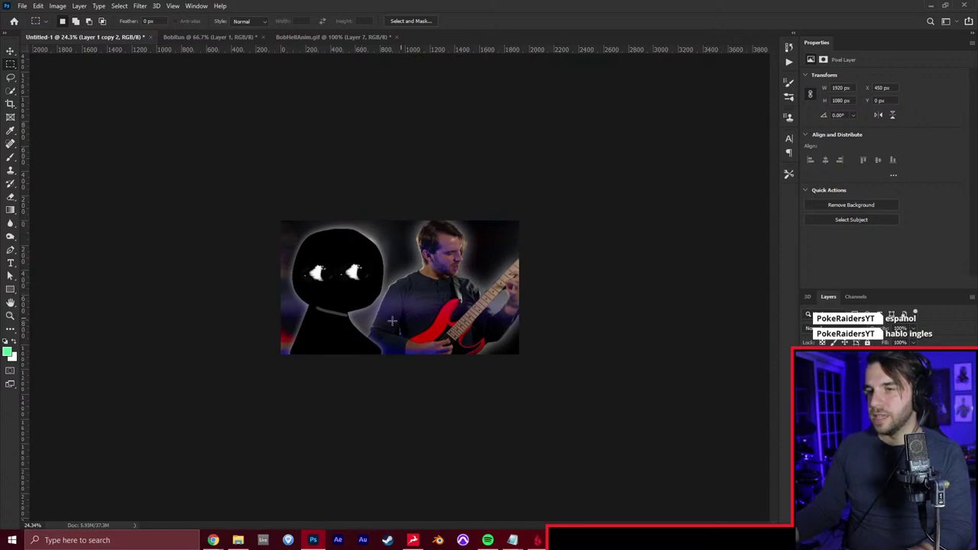
{"action": "left_click", "coordinate": [808, 375]}
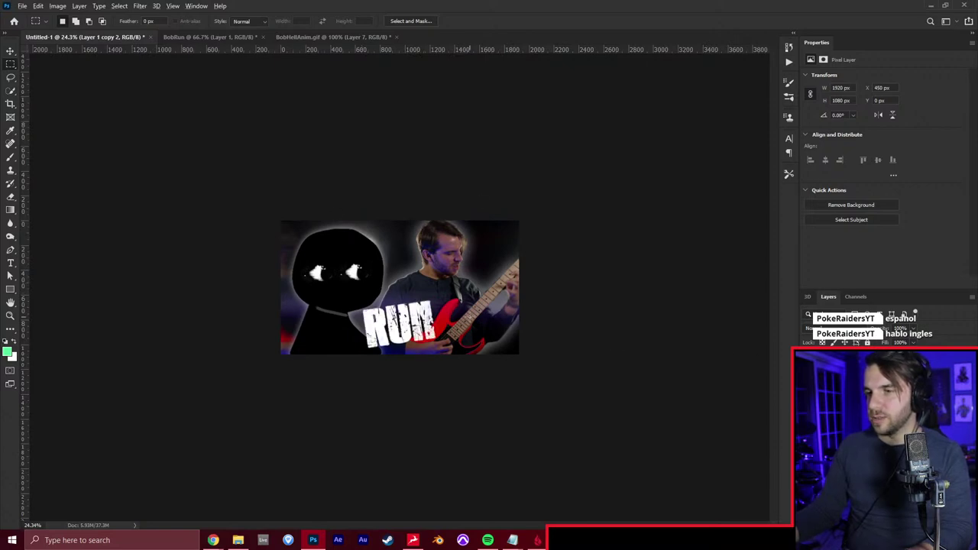
{"action": "scroll", "coordinate": [470, 318], "scroll_direction": "up", "scroll_amount": 4}
Add a Levels adjustment layer with the black input level at 2 and the white input level at 159
{"action": "left_click", "coordinate": [860, 413]}
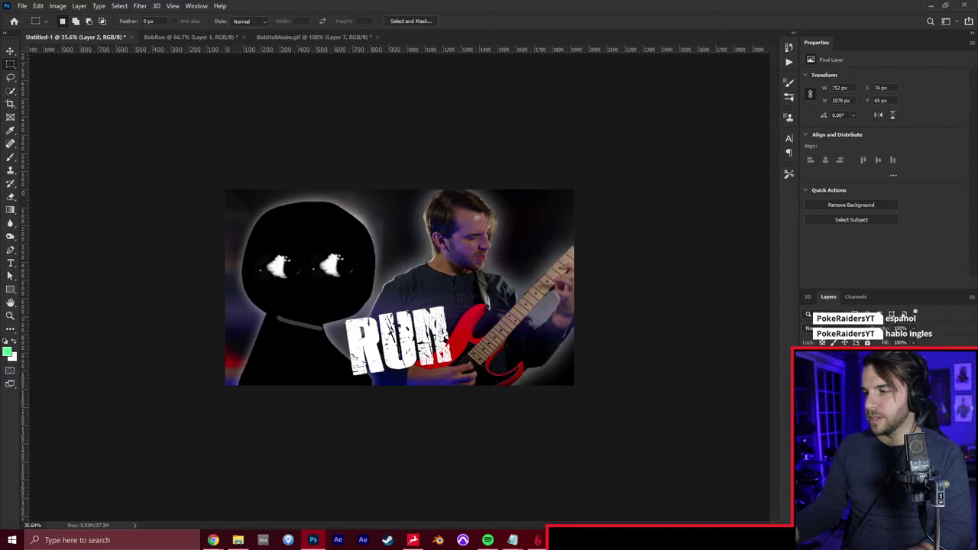
{"action": "left_click", "coordinate": [913, 389]}
{"action": "left_click_drag", "start_coordinate": [828, 152], "coordinate": [832, 153]}
{"action": "left_click_drag", "start_coordinate": [958, 152], "coordinate": [910, 149]}
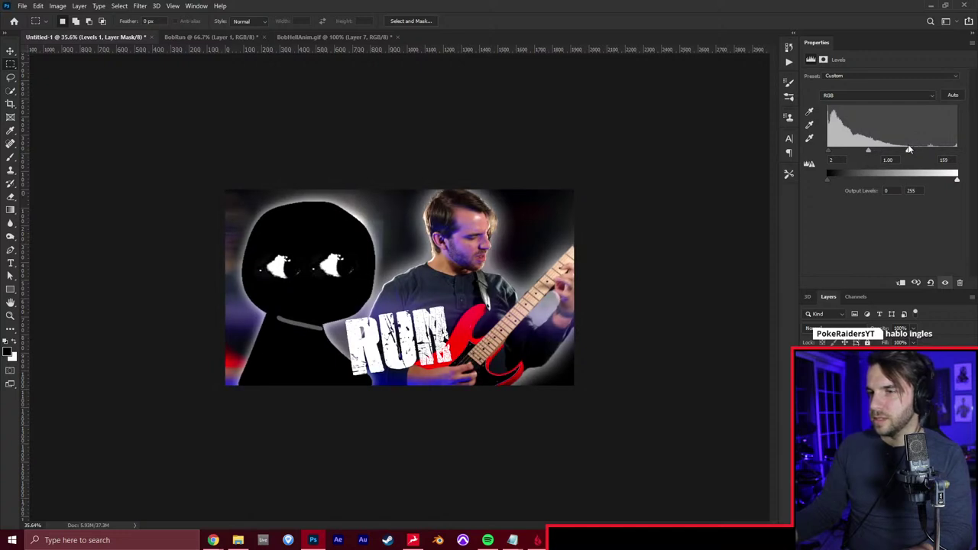
Add a Hue/Saturation adjustment layer with saturation raised to +16
{"action": "left_click", "coordinate": [916, 523]}
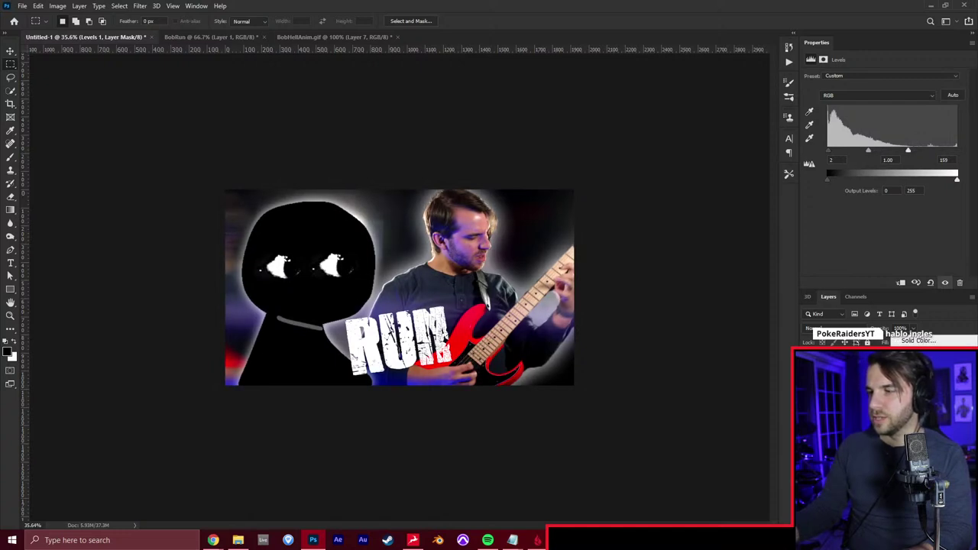
{"action": "left_click", "coordinate": [920, 425]}
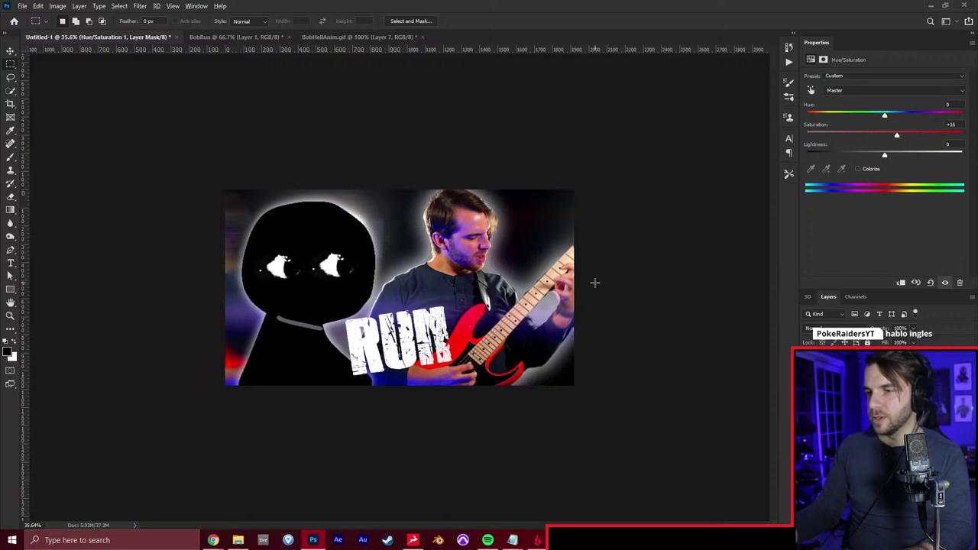
{"action": "scroll", "coordinate": [594, 283], "scroll_direction": "down", "scroll_amount": 1}
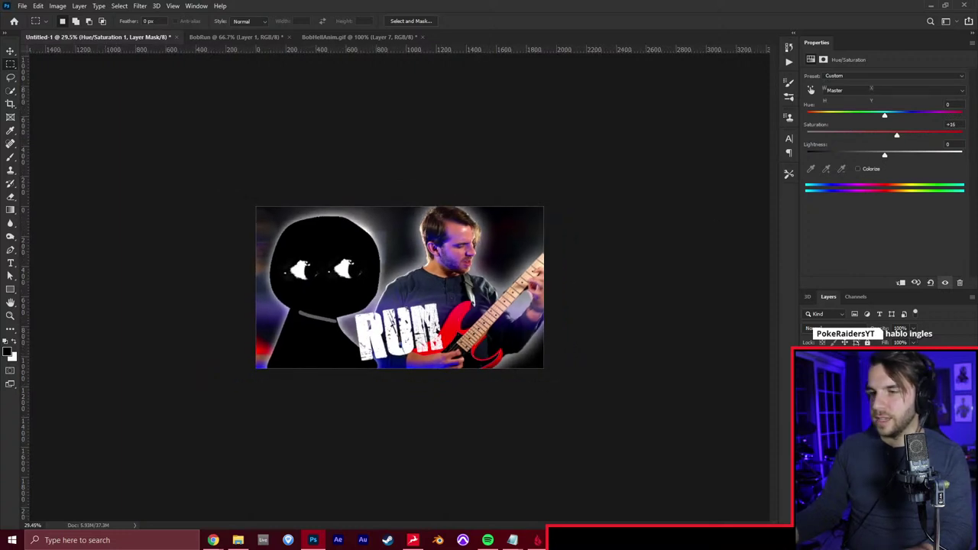
Add a black outside stroke of about 36 px to the RUN text layer
{"action": "double_click", "coordinate": [909, 398]}
{"action": "scroll", "coordinate": [558, 235], "scroll_direction": "down", "scroll_amount": 1}
{"action": "scroll", "coordinate": [561, 307], "scroll_direction": "up", "scroll_amount": 1}
{"action": "left_click", "coordinate": [543, 192]}
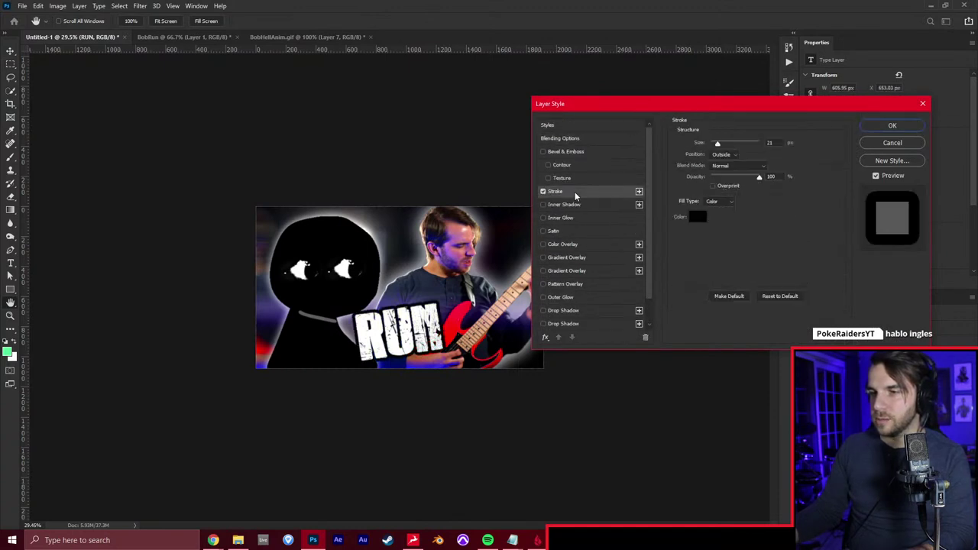
{"action": "left_click_drag", "start_coordinate": [715, 144], "coordinate": [721, 144]}
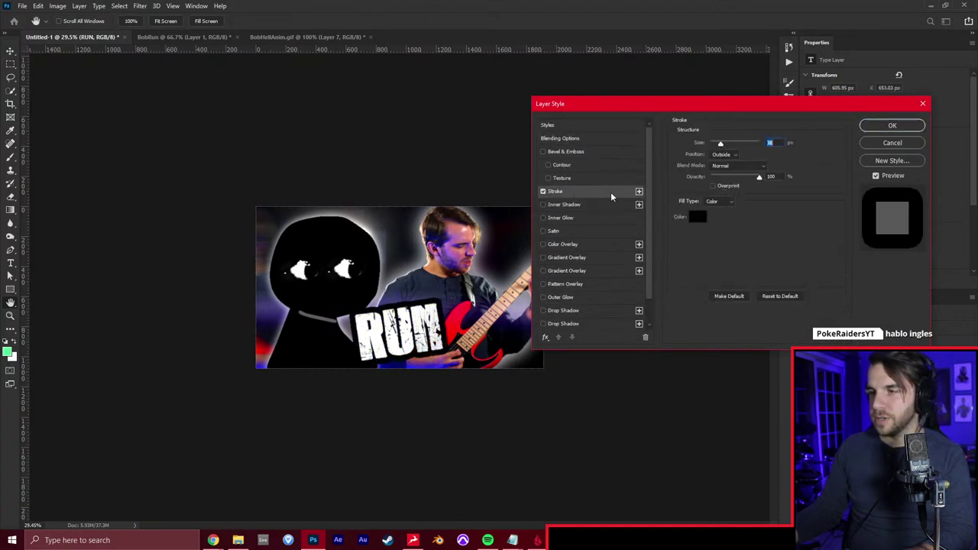
Add a white outer glow to the RUN text with 82% opacity and a size of 172 px
{"action": "scroll", "coordinate": [560, 308], "scroll_direction": "down", "scroll_amount": 1}
{"action": "left_click", "coordinate": [544, 284]}
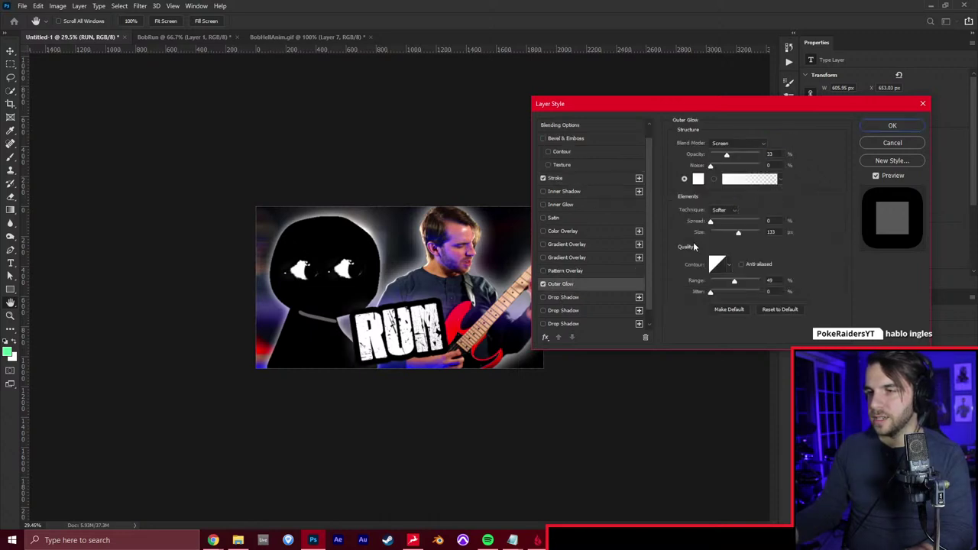
{"action": "left_click_drag", "start_coordinate": [727, 157], "coordinate": [751, 153]}
{"action": "left_click_drag", "start_coordinate": [750, 233], "coordinate": [747, 234]}
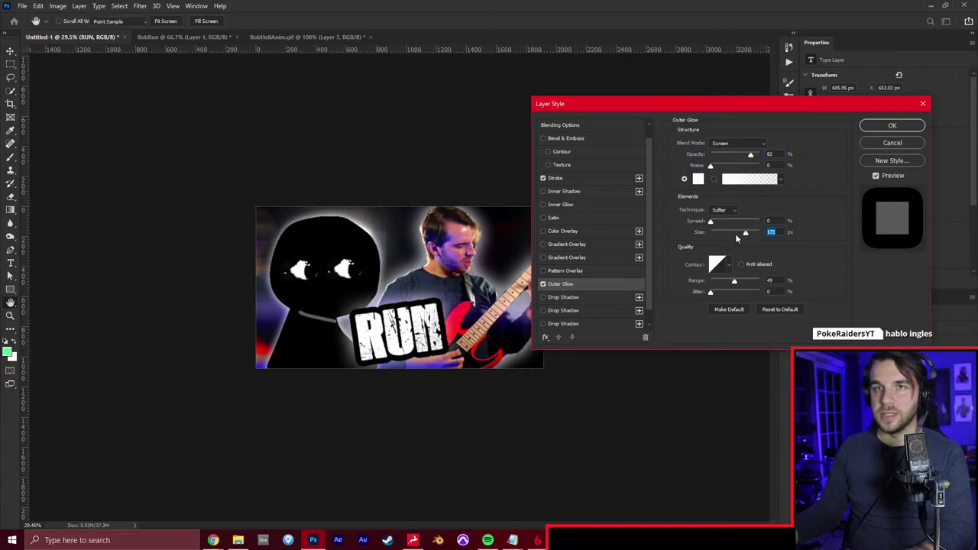
{"action": "key", "text": "Return"}
{"action": "scroll", "coordinate": [397, 289], "scroll_direction": "down", "scroll_amount": 4}
{"action": "scroll", "coordinate": [408, 284], "scroll_direction": "up", "scroll_amount": 4}
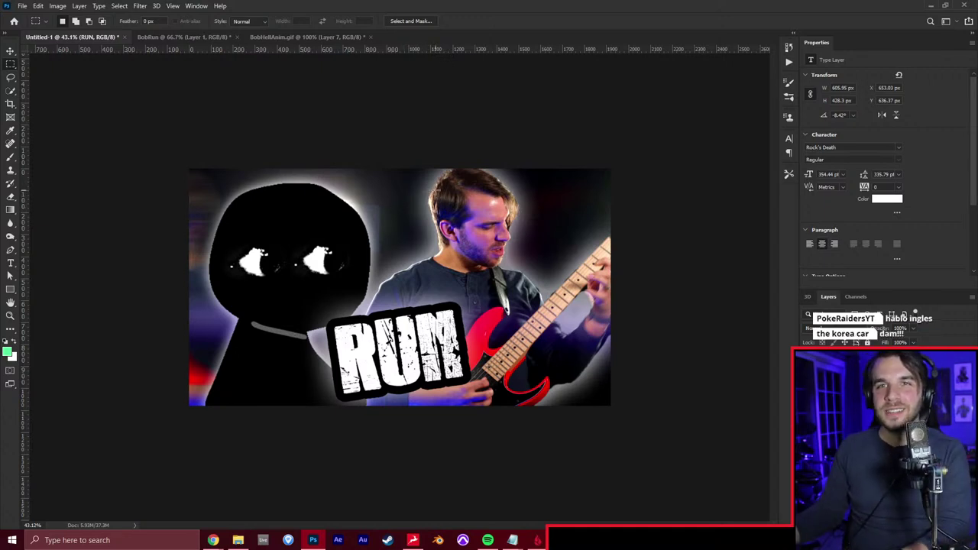
{"action": "scroll", "coordinate": [471, 359], "scroll_direction": "up", "scroll_amount": 2}
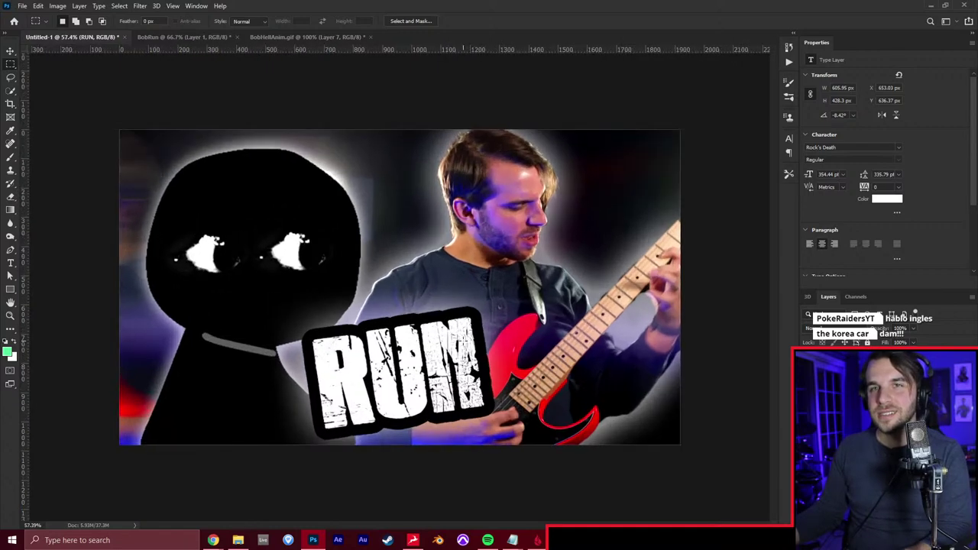
{"action": "scroll", "coordinate": [466, 347], "scroll_direction": "down", "scroll_amount": 3}
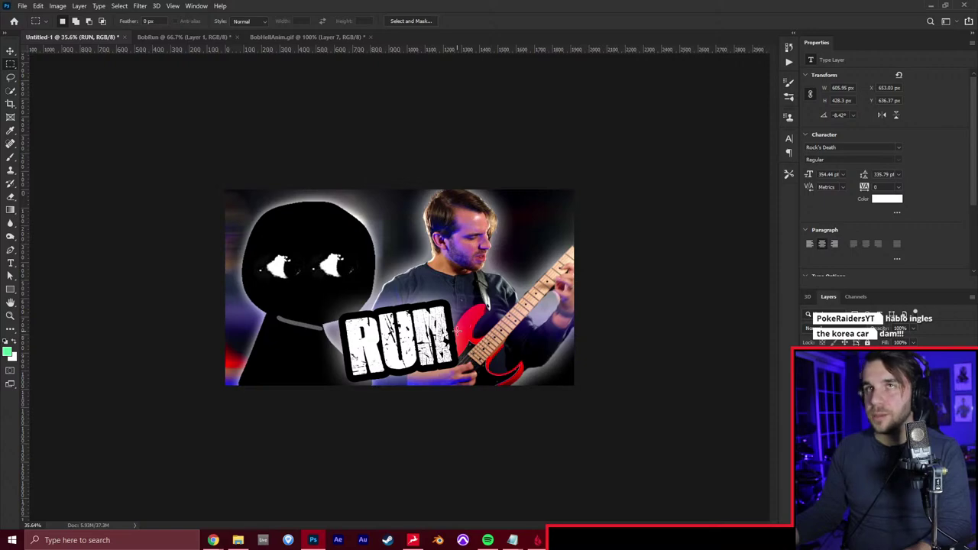
Switch to the Chrome window with the BobRun upload in YouTube Studio, bring it onto this screen and maximize it
{"action": "mouse_move", "coordinate": [213, 540]}
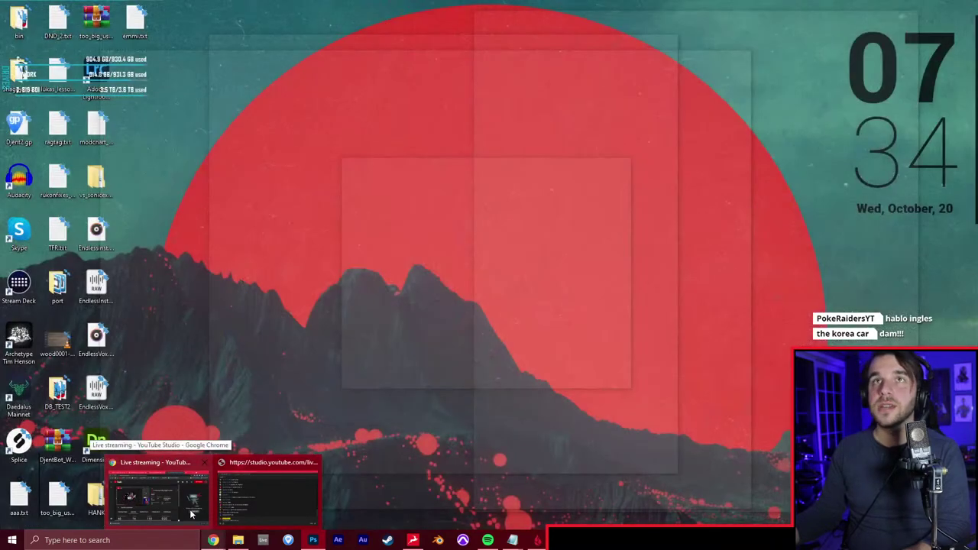
{"action": "left_click", "coordinate": [190, 509]}
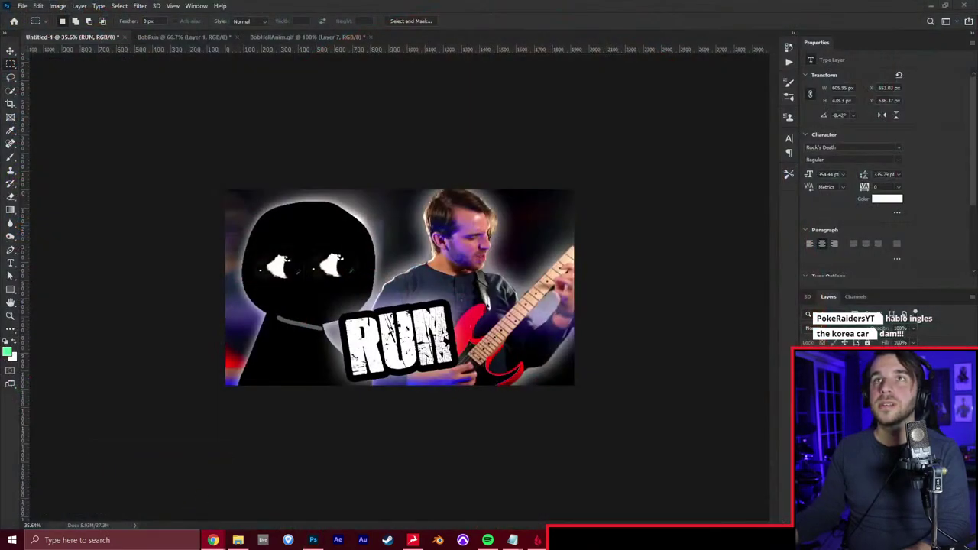
{"action": "left_click_drag", "start_coordinate": [136, 2], "coordinate": [160, 131]}
{"action": "double_click", "coordinate": [271, 123]}
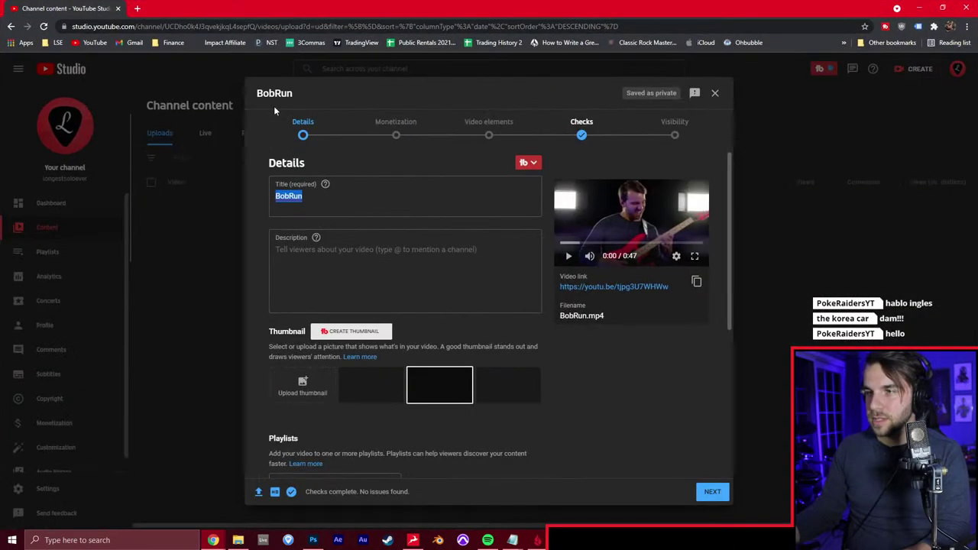
Replace the video title with "Run" (Friday Night Funkin' vs. Bob) [METAL COVER]
{"action": "triple_click", "coordinate": [395, 202]}
{"action": "type", "text": "\"R"}
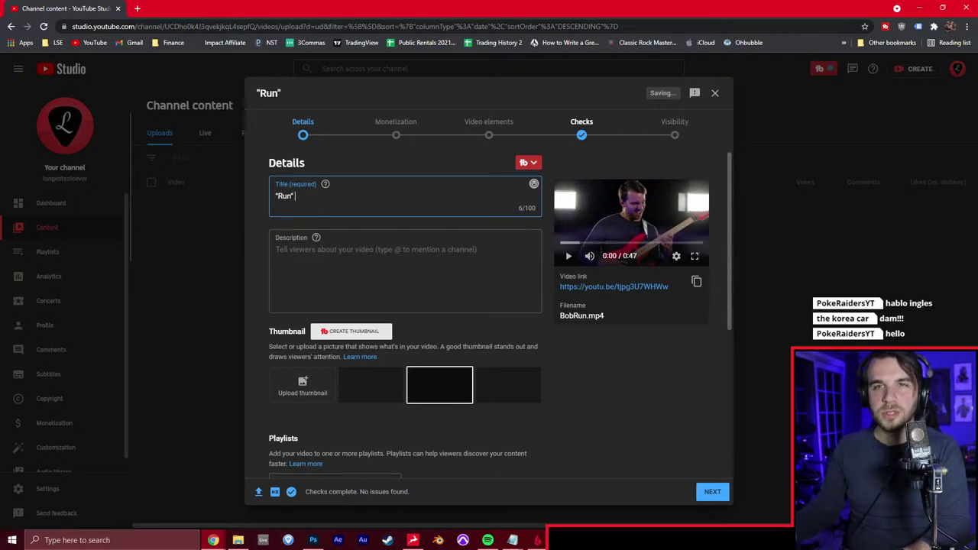
{"action": "type", "text": "("}
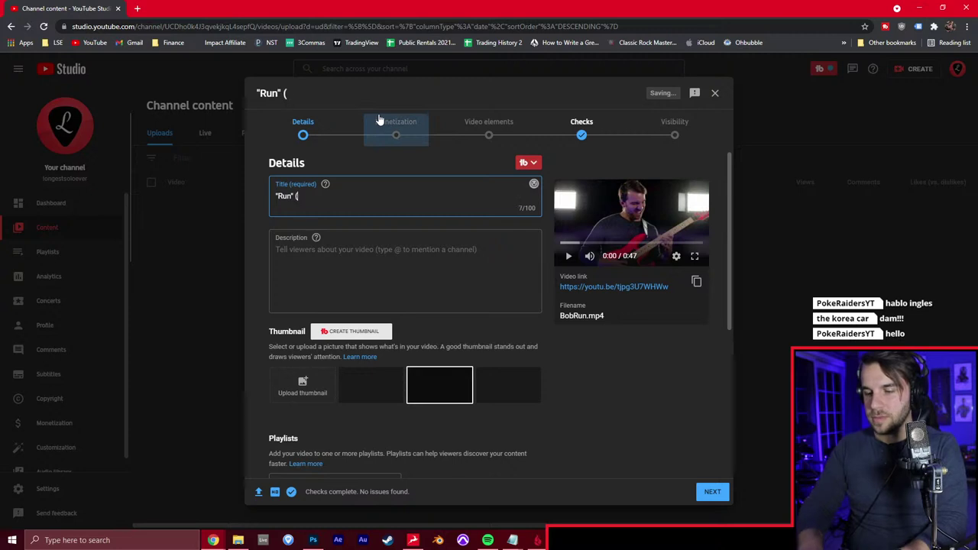
{"action": "type", "text": "Friday Night Funkin' vs. B"}
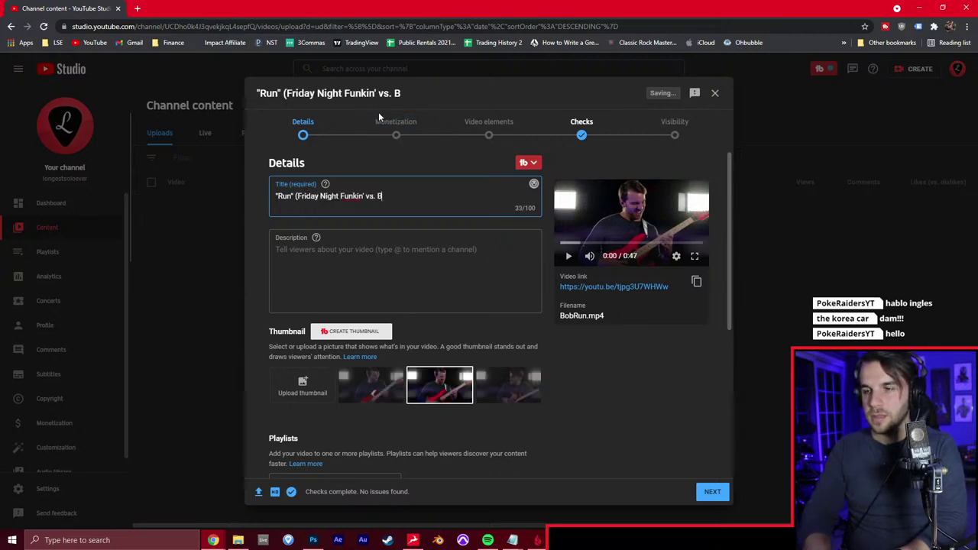
{"action": "type", "text": "ob)"}
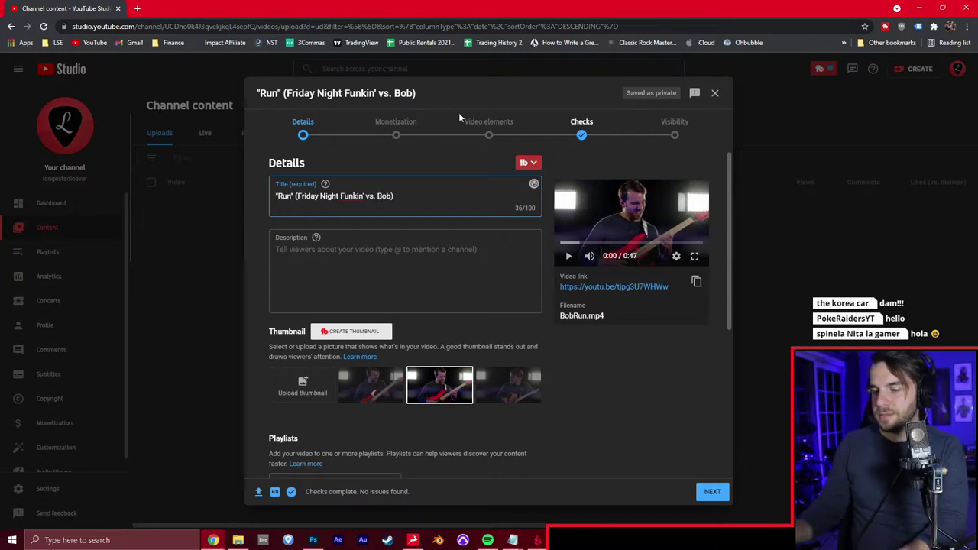
{"action": "type", "text": "[METAL COVER]"}
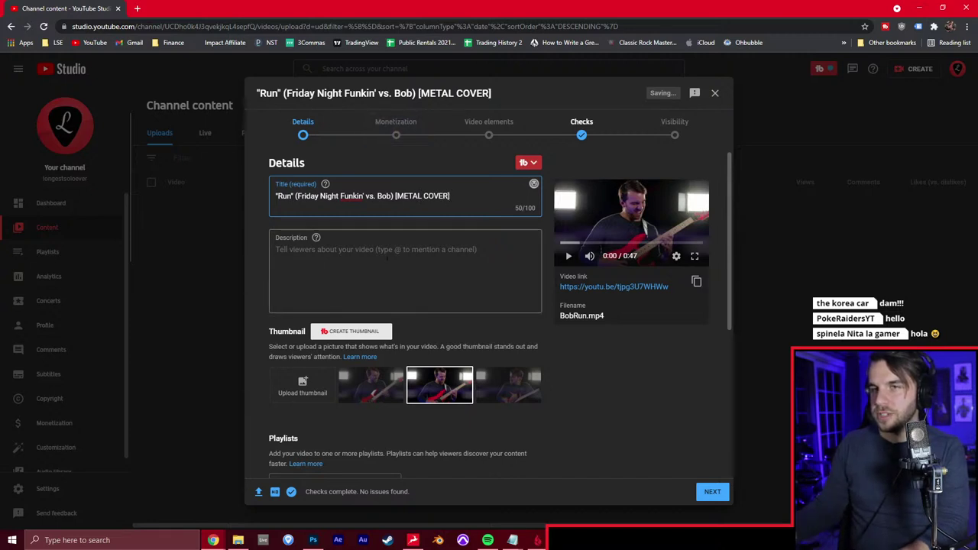
Open YouTube in a new tab and go to the channel's content list in YouTube Studio
{"action": "right_click", "coordinate": [102, 43]}
{"action": "left_click", "coordinate": [130, 48]}
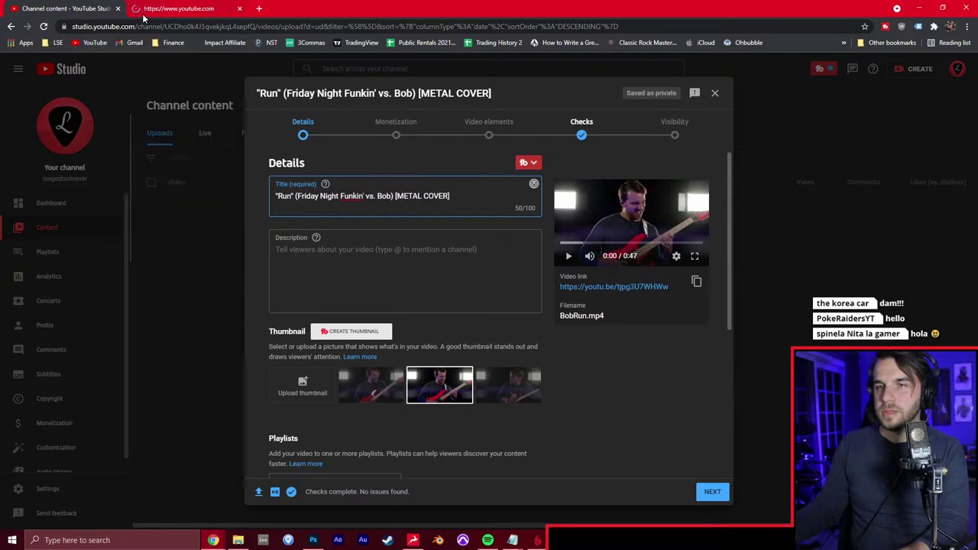
{"action": "left_click", "coordinate": [176, 9]}
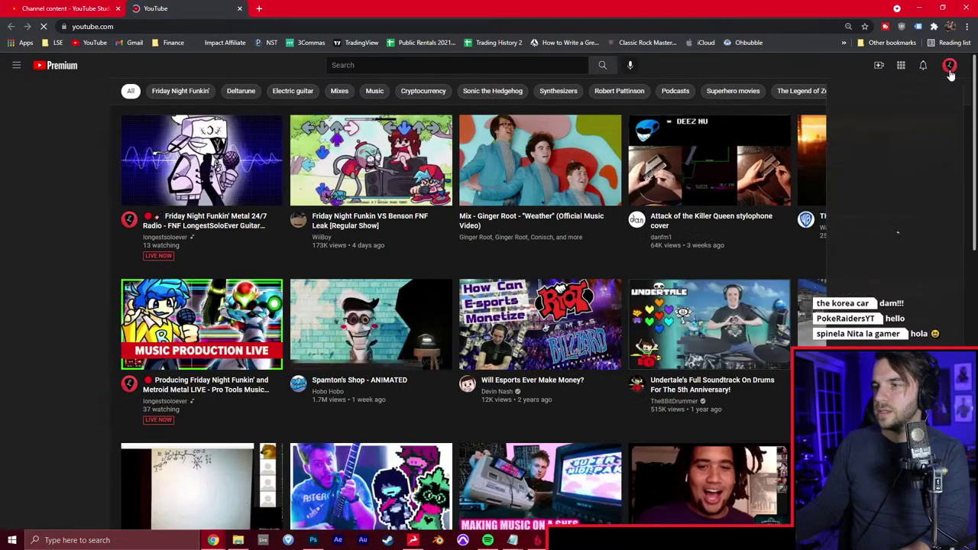
{"action": "left_click", "coordinate": [949, 65]}
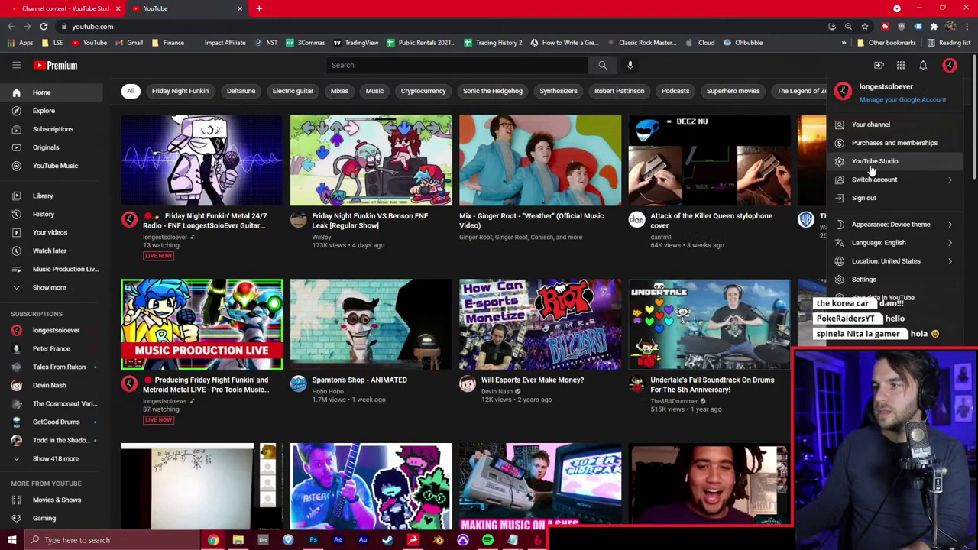
{"action": "left_click", "coordinate": [869, 167]}
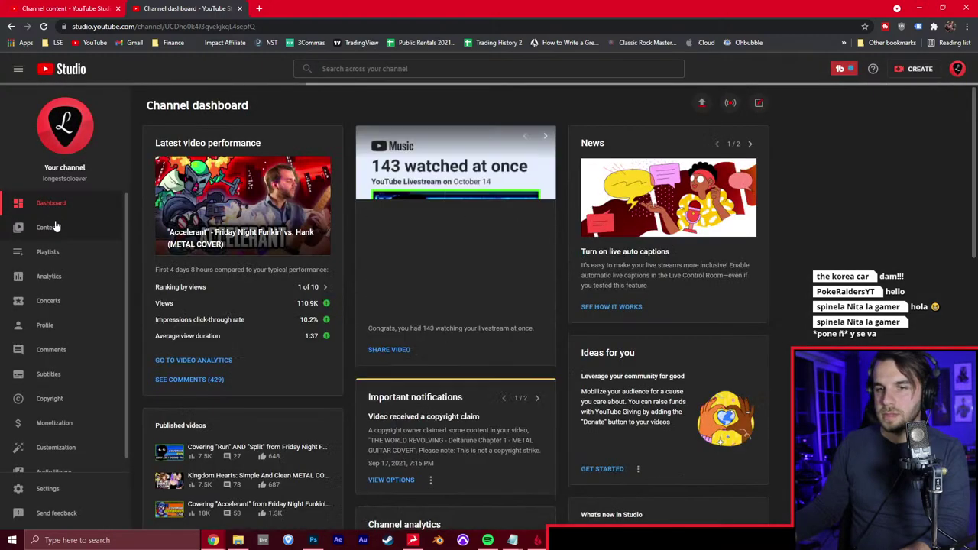
{"action": "left_click", "coordinate": [46, 227]}
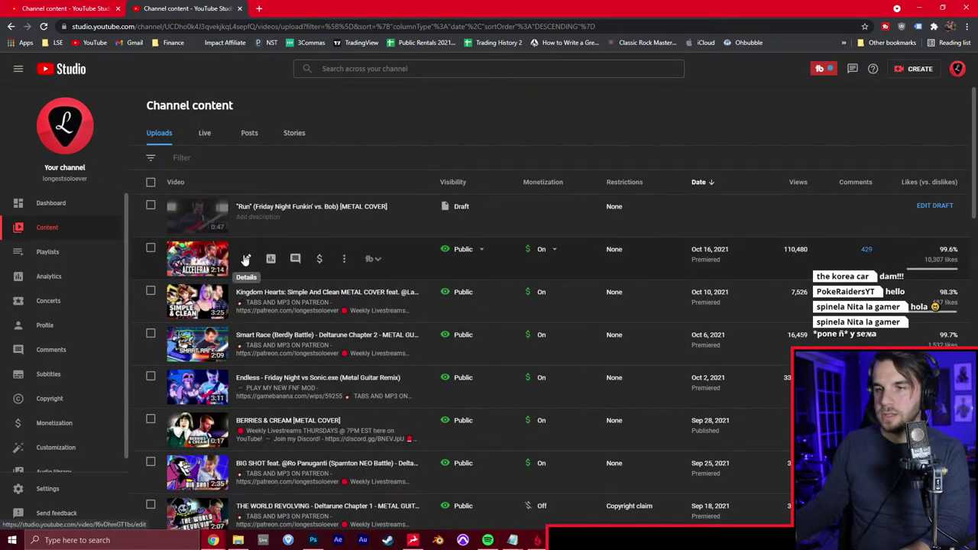
Copy the full description of the published "Accelerant" video and paste it into the "Run" draft's description
{"action": "left_click", "coordinate": [238, 239]}
{"action": "left_click", "coordinate": [296, 290]}
{"action": "key", "text": "ctrl+a"}
{"action": "key", "text": "ctrl+c"}
{"action": "key", "text": "ctrl+shift+Tab"}
{"action": "left_click", "coordinate": [375, 286]}
{"action": "key", "text": "ctrl+v"}
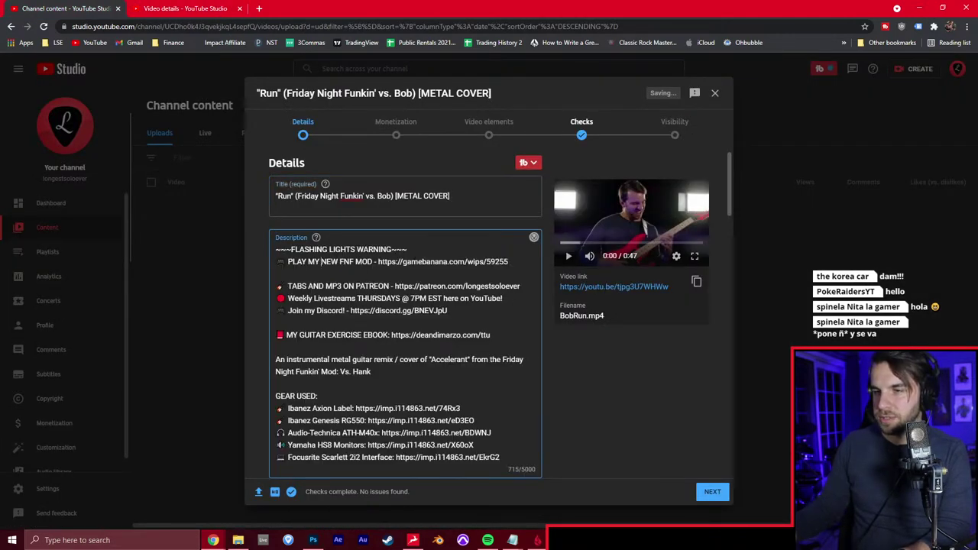
In the pasted description, replace the song name "Accelerant" with "Run" and the mod opponent Hank with Bob
{"action": "scroll", "coordinate": [405, 321], "scroll_direction": "down", "scroll_amount": 1}
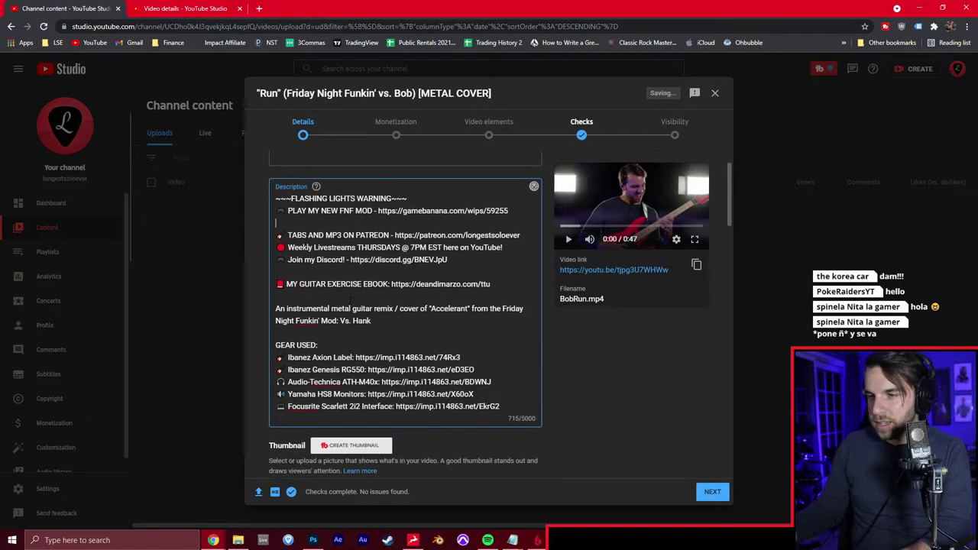
{"action": "double_click", "coordinate": [457, 308]}
{"action": "type", "text": "Bob"}
{"action": "key", "text": "BackSpace"}
{"action": "key", "text": "BackSpace"}
{"action": "key", "text": "BackSpace"}
{"action": "type", "text": "Run"}
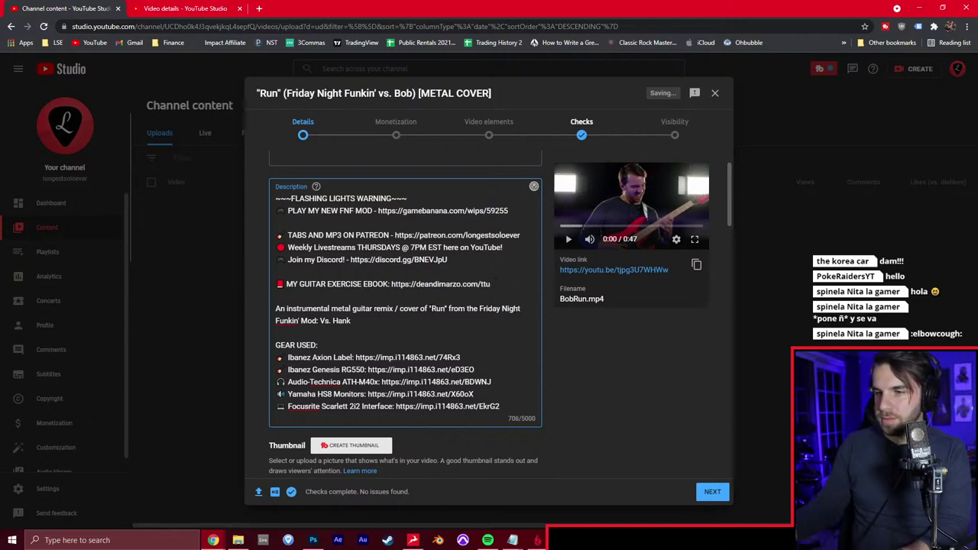
{"action": "type", "text": "Bob"}
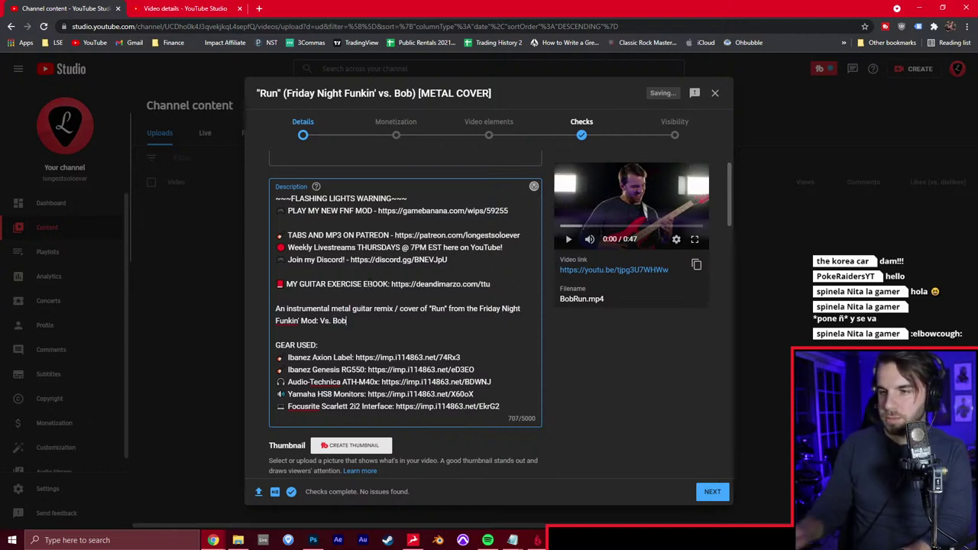
Delete the Ibanez Axion Label line from the description's gear list
{"action": "left_click_drag", "start_coordinate": [483, 353], "coordinate": [269, 356]}
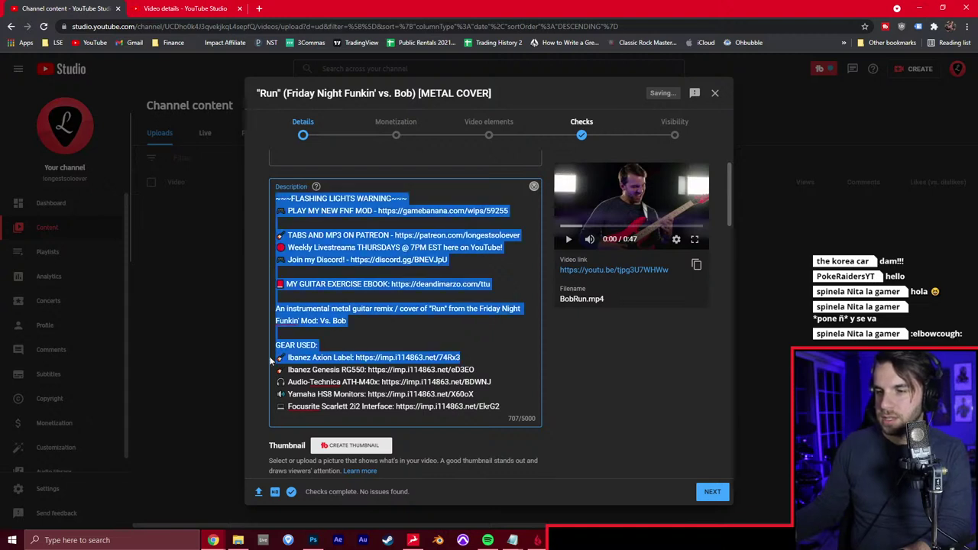
{"action": "triple_click", "coordinate": [277, 360]}
{"action": "key", "text": "BackSpace"}
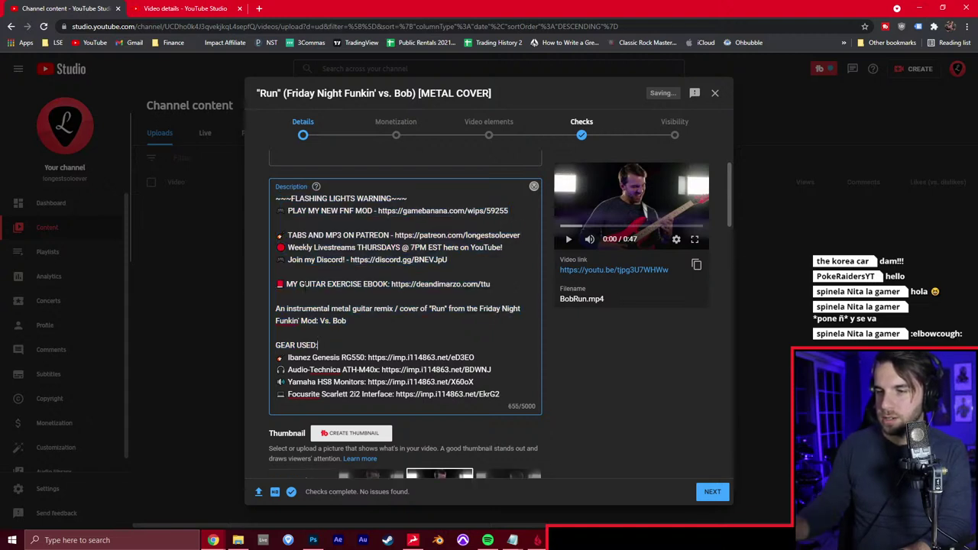
{"action": "scroll", "coordinate": [426, 346], "scroll_direction": "up", "scroll_amount": 1}
{"action": "scroll", "coordinate": [387, 322], "scroll_direction": "down", "scroll_amount": 3}
{"action": "left_click", "coordinate": [312, 292]}
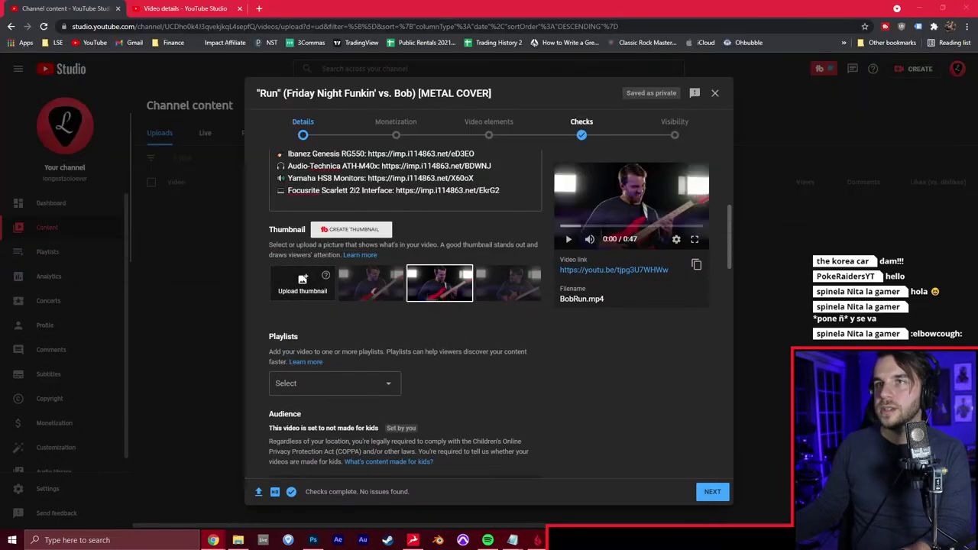
Switch to Photoshop and export the thumbnail as a PNG named "Run" into the VIDEO folder
{"action": "left_click", "coordinate": [313, 540]}
{"action": "left_click", "coordinate": [24, 8]}
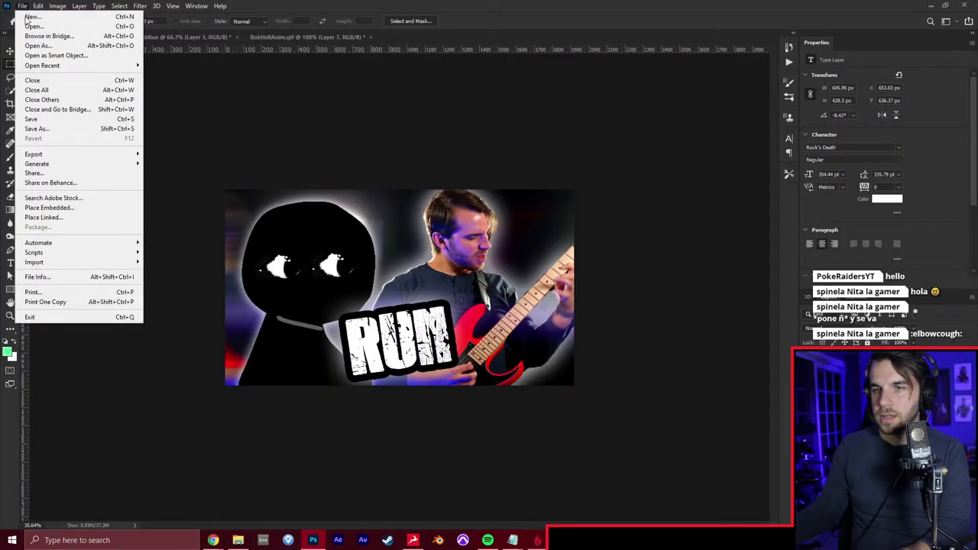
{"action": "mouse_move", "coordinate": [72, 155]}
{"action": "left_click", "coordinate": [143, 155]}
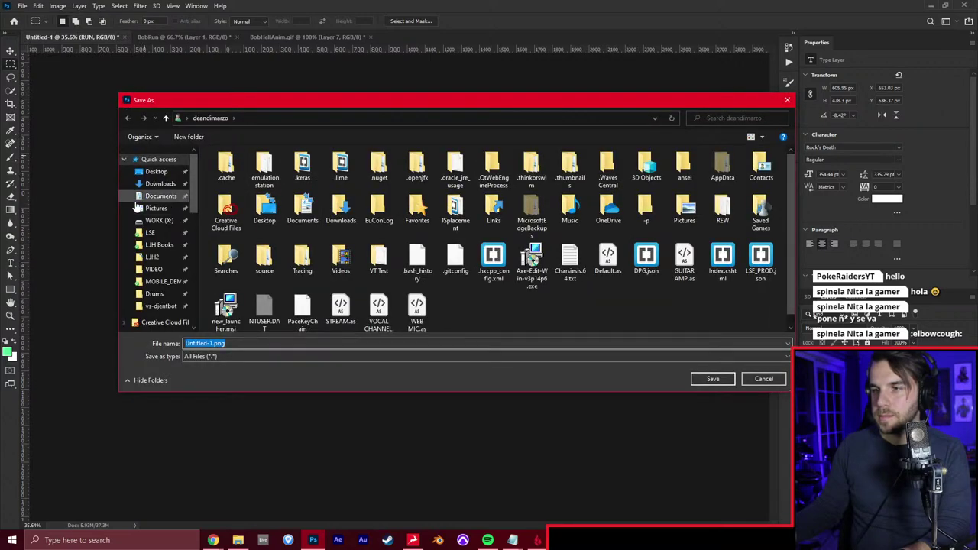
{"action": "left_click", "coordinate": [153, 269]}
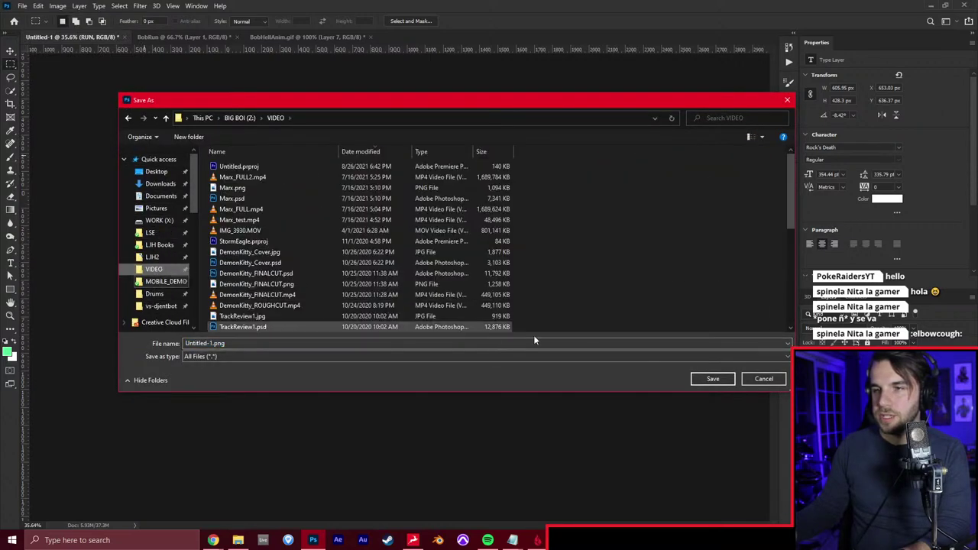
{"action": "left_click", "coordinate": [440, 344]}
{"action": "type", "text": "Run"}
{"action": "key", "text": "Return"}
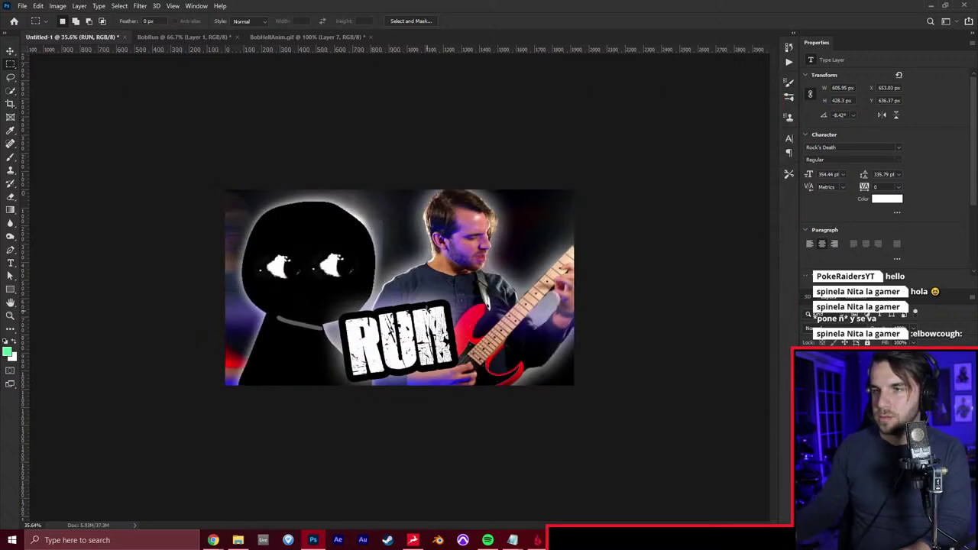
Return to YouTube Studio and upload the exported "Run" image from the VIDEO folder as the video's thumbnail
{"action": "left_click", "coordinate": [930, 6]}
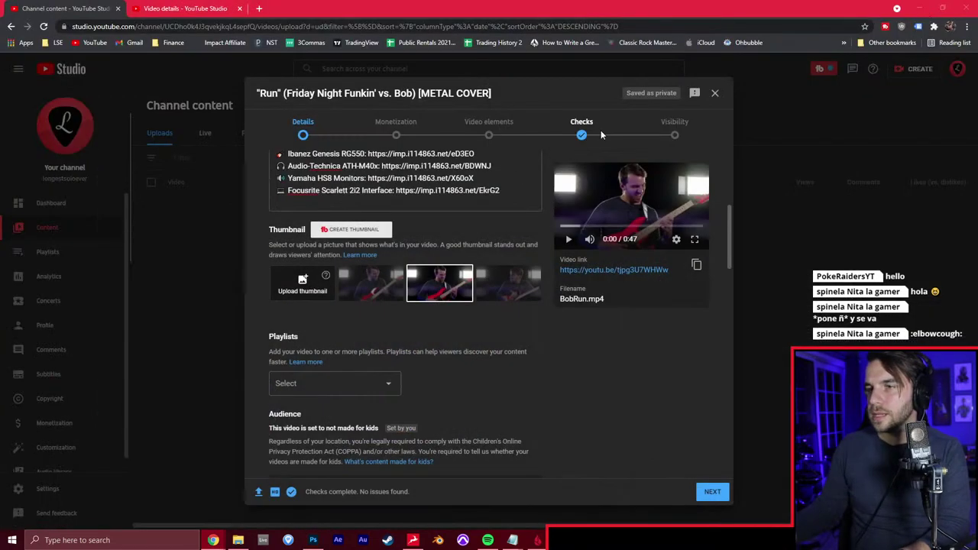
{"action": "left_click", "coordinate": [303, 282]}
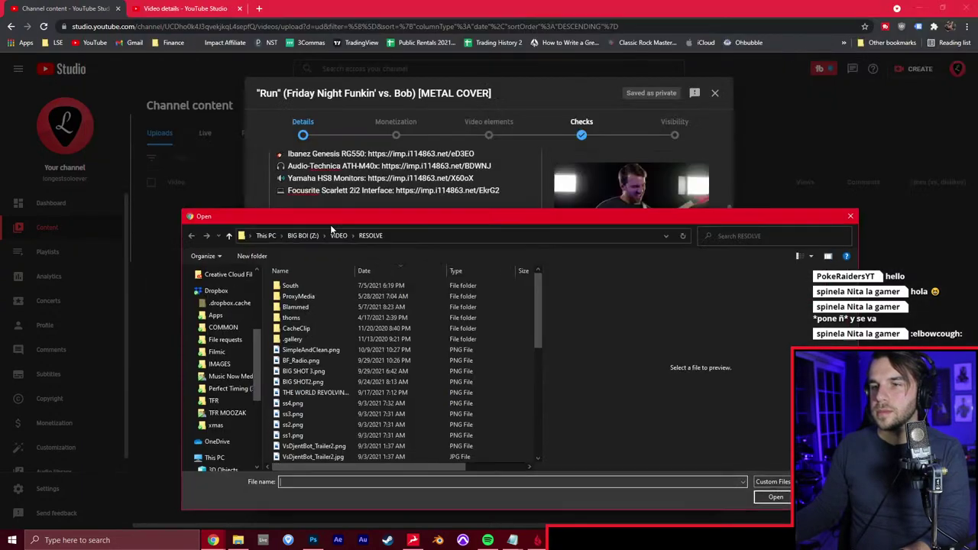
{"action": "left_click_drag", "start_coordinate": [332, 217], "coordinate": [331, 170]}
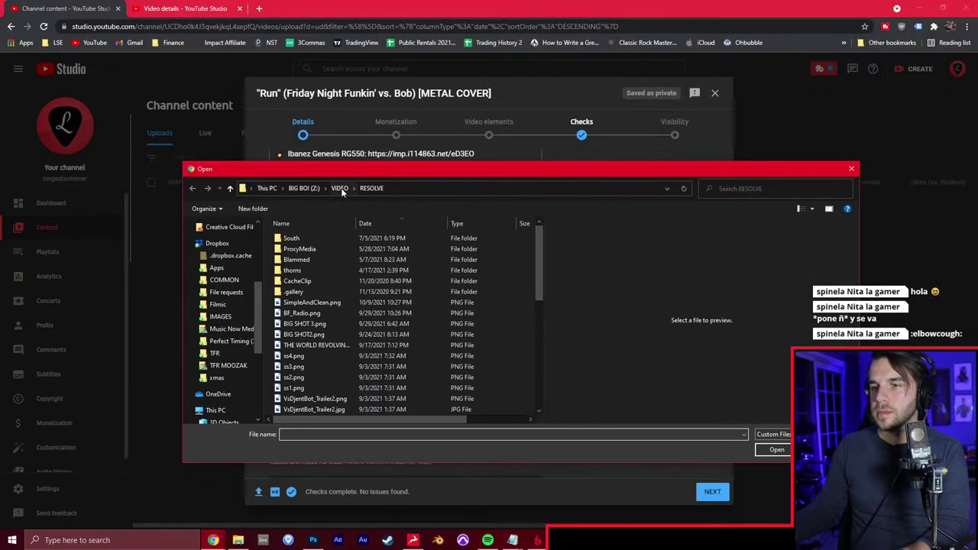
{"action": "left_click", "coordinate": [339, 188]}
{"action": "double_click", "coordinate": [312, 238]}
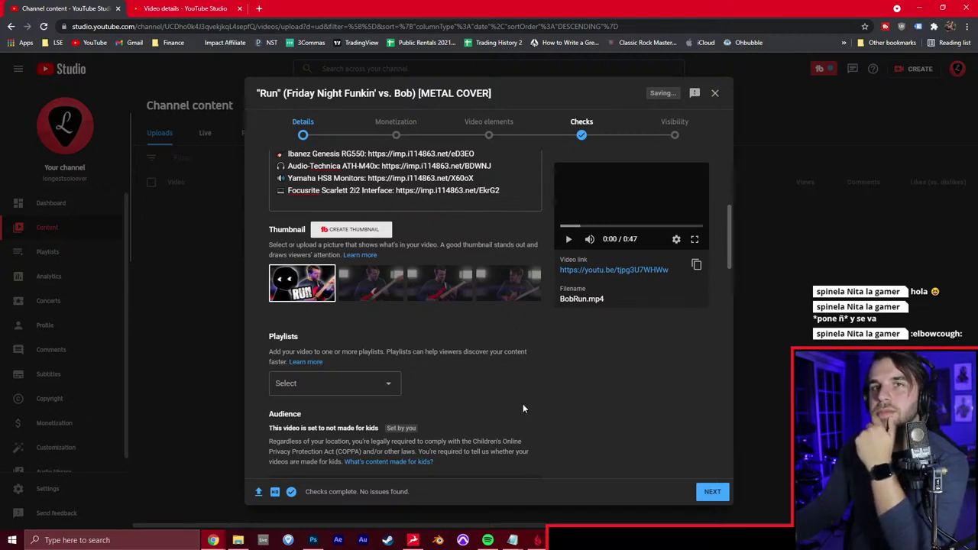
Add a separate line reading "WHY" to the description between the cover credit and the GEAR USED list
{"action": "scroll", "coordinate": [523, 402], "scroll_direction": "up", "scroll_amount": 3}
{"action": "scroll", "coordinate": [563, 406], "scroll_direction": "up", "scroll_amount": 3}
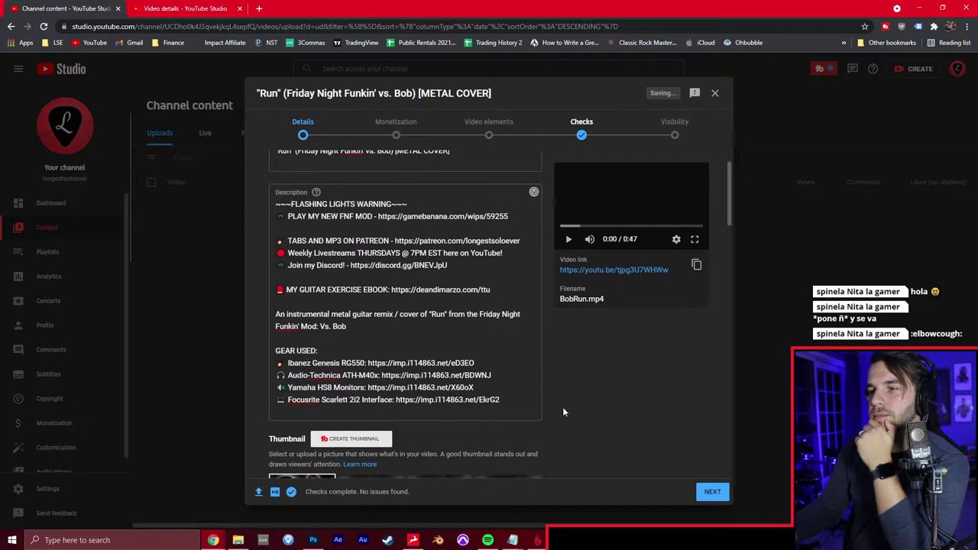
{"action": "scroll", "coordinate": [564, 406], "scroll_direction": "down", "scroll_amount": 6}
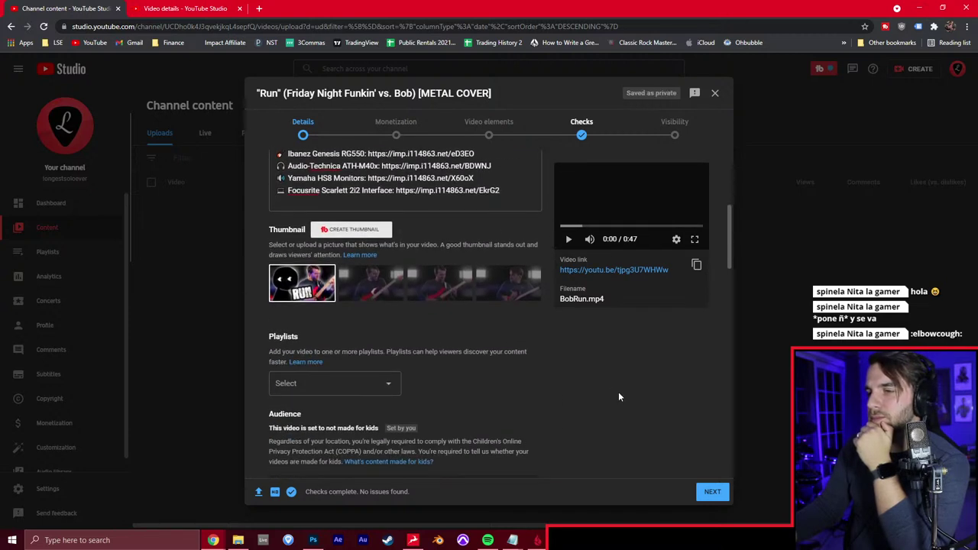
{"action": "scroll", "coordinate": [618, 392], "scroll_direction": "up", "scroll_amount": 4}
{"action": "left_click", "coordinate": [414, 322]}
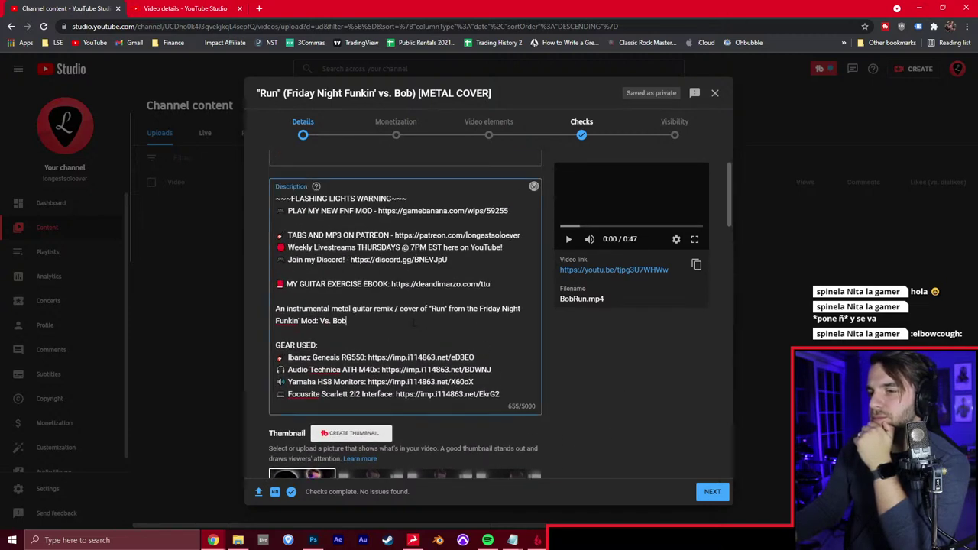
{"action": "key", "text": "Return"}
{"action": "key", "text": "Return"}
{"action": "type", "text": "WHY"}
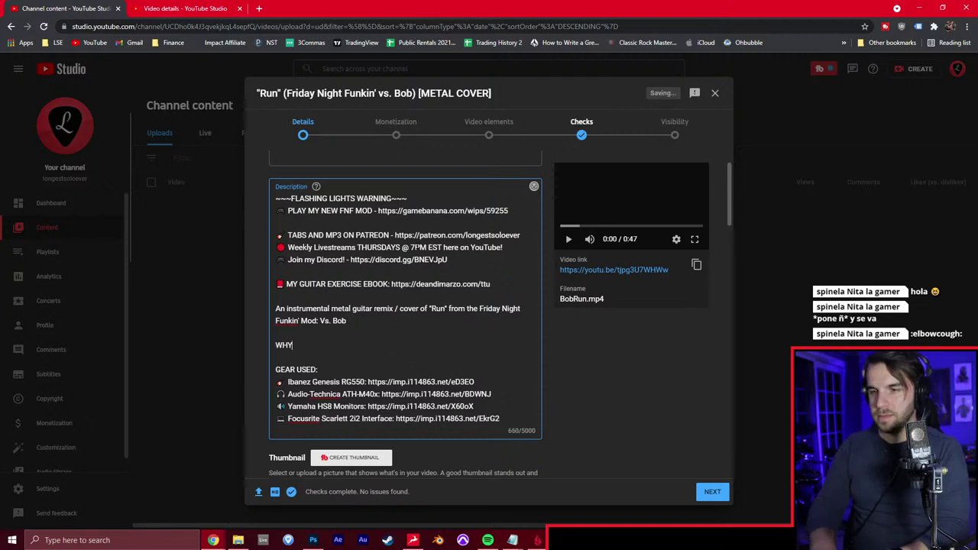
Add the video to the playlists Covers, Video Game Covers and Friday Night Funkin Covers
{"action": "scroll", "coordinate": [583, 378], "scroll_direction": "down", "scroll_amount": 3}
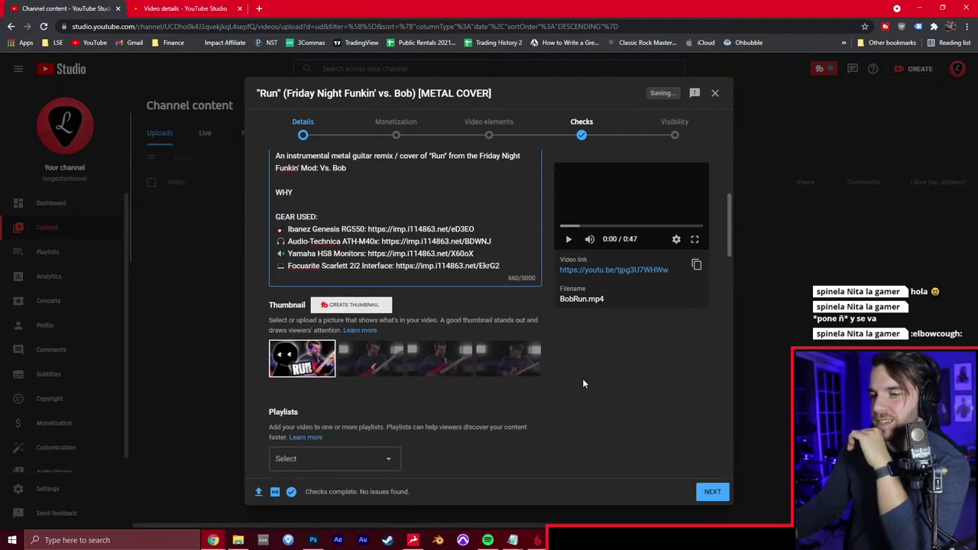
{"action": "scroll", "coordinate": [426, 400], "scroll_direction": "down", "scroll_amount": 2}
{"action": "left_click", "coordinate": [386, 309]}
{"action": "left_click", "coordinate": [323, 325]}
{"action": "left_click", "coordinate": [310, 352]}
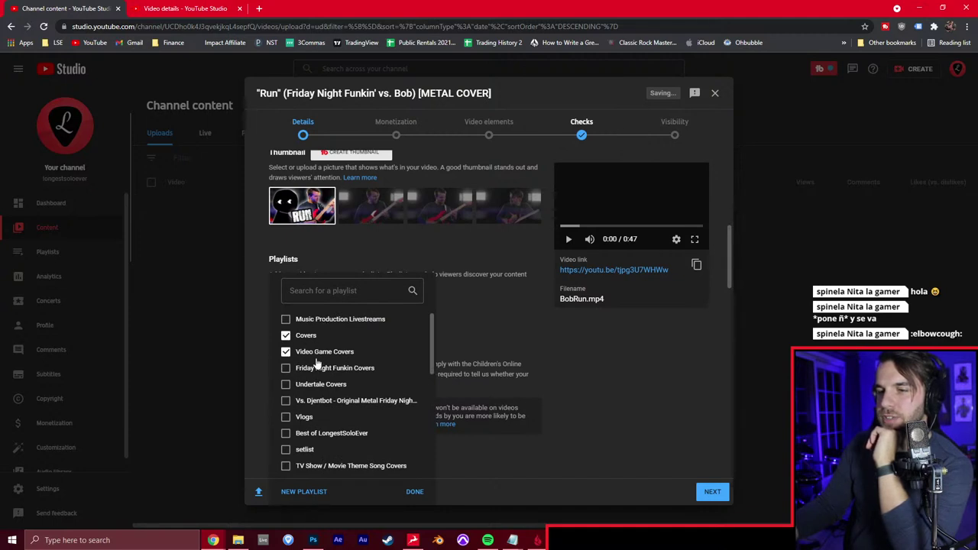
{"action": "left_click", "coordinate": [419, 492]}
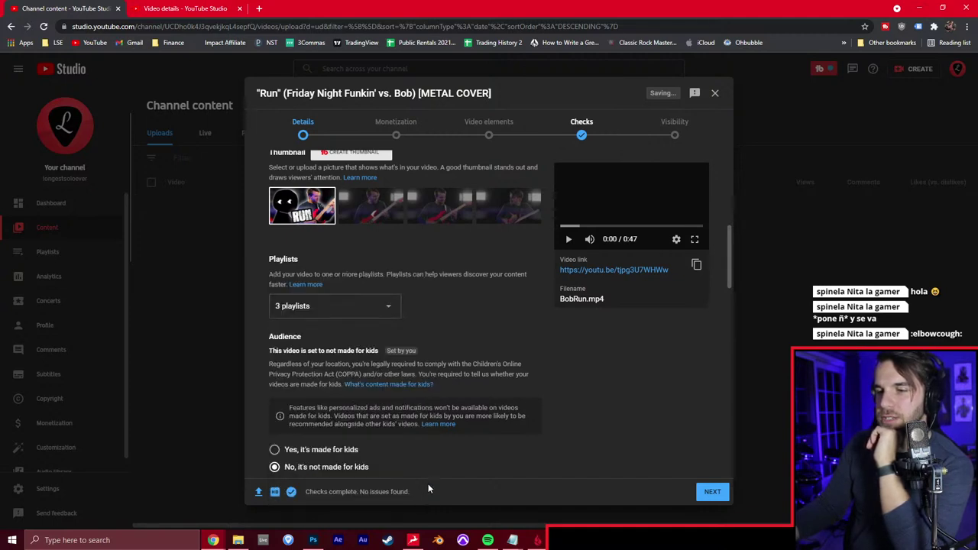
Proceed to the monetization stage and set the video's monetization to On
{"action": "scroll", "coordinate": [598, 393], "scroll_direction": "down", "scroll_amount": 3}
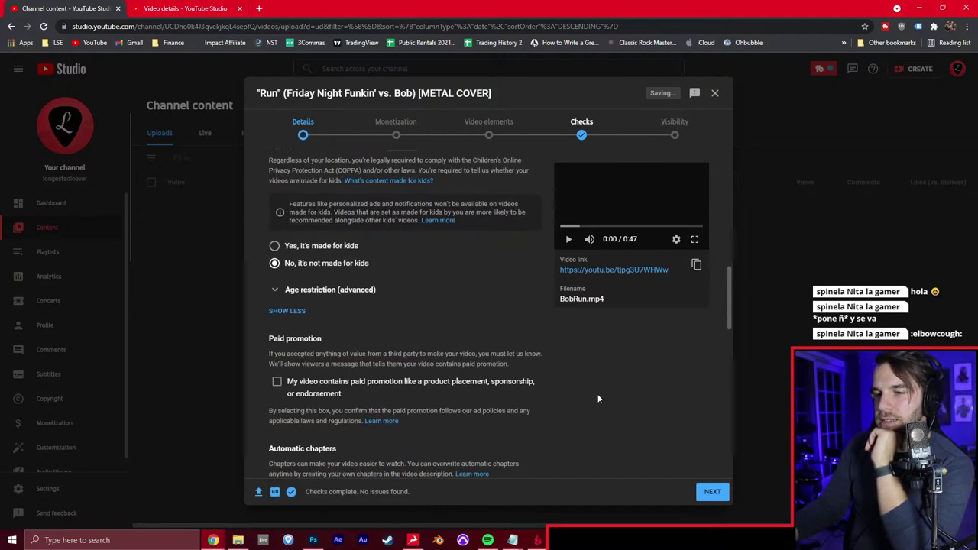
{"action": "left_click", "coordinate": [711, 492]}
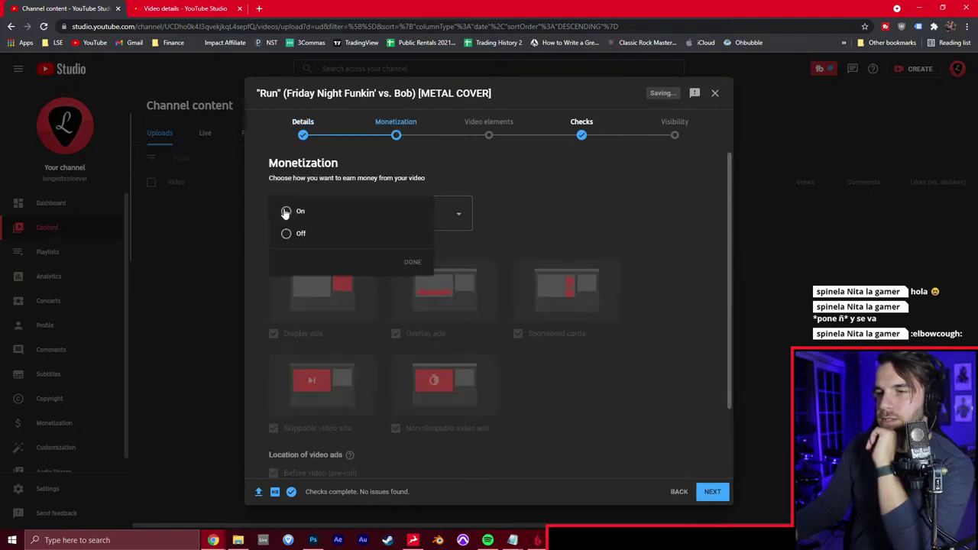
{"action": "left_click", "coordinate": [416, 264]}
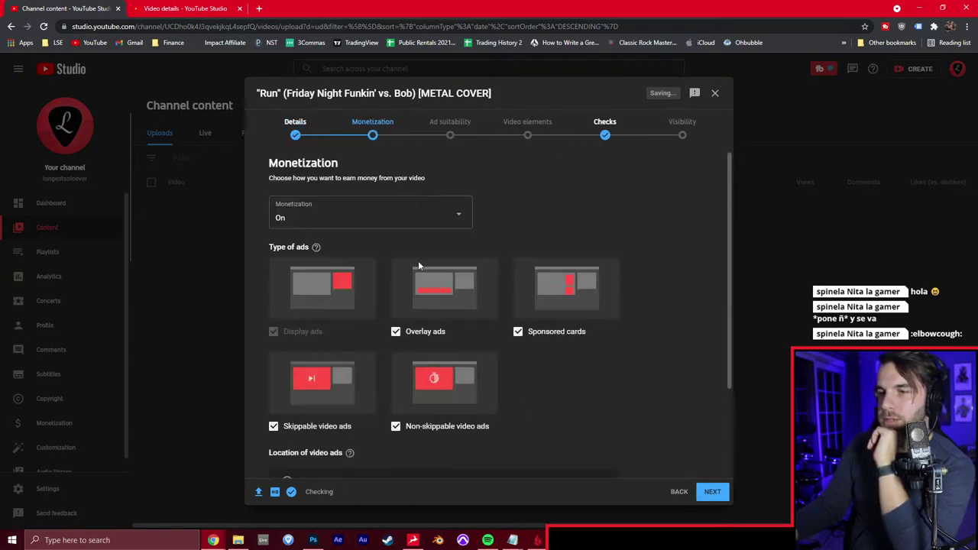
In the ad suitability questionnaire, choose "None of the above" and submit the rating
{"action": "left_click", "coordinate": [712, 492]}
{"action": "scroll", "coordinate": [686, 425], "scroll_direction": "down", "scroll_amount": 10}
{"action": "left_click", "coordinate": [306, 459]}
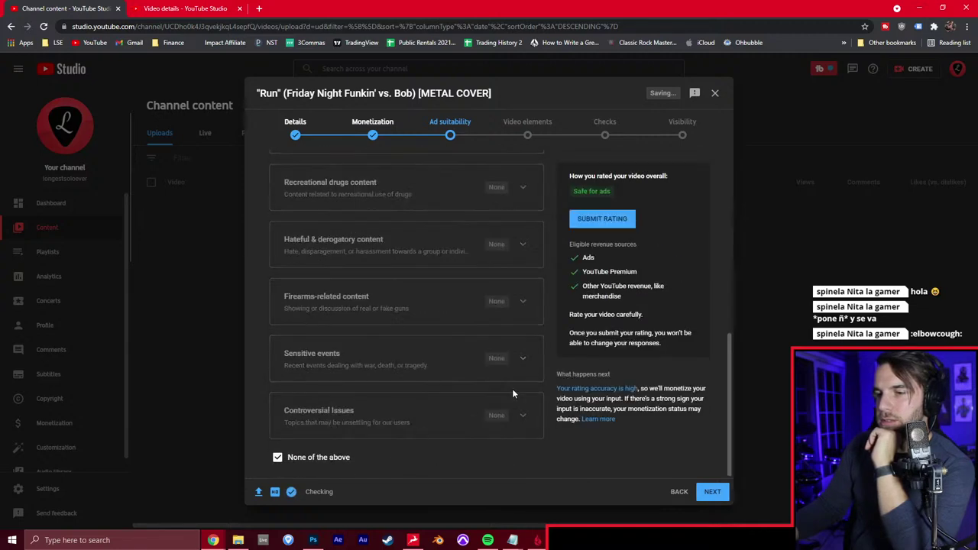
{"action": "left_click", "coordinate": [615, 217]}
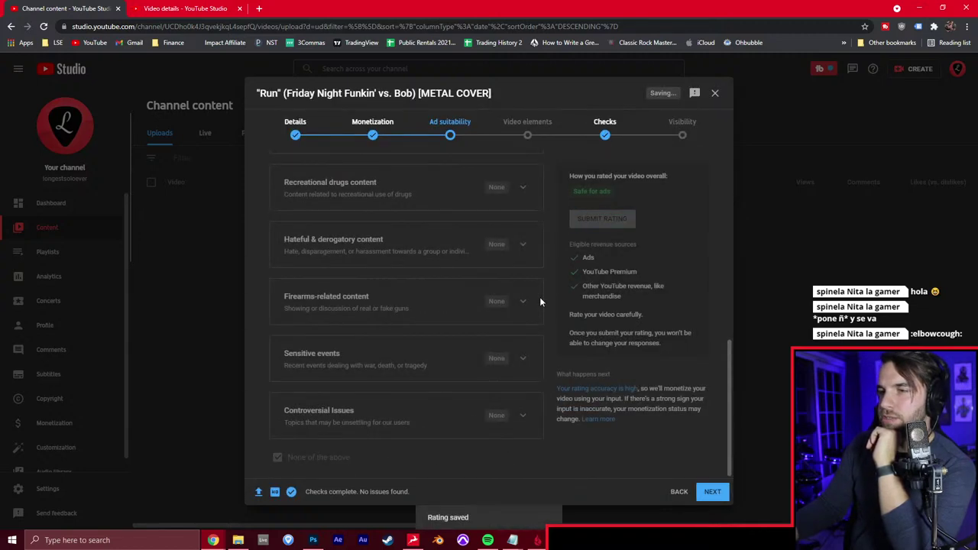
Continue through video elements and checks to visibility, and schedule the video for Oct 21, 2021 at 11:00 AM
{"action": "left_click", "coordinate": [710, 491]}
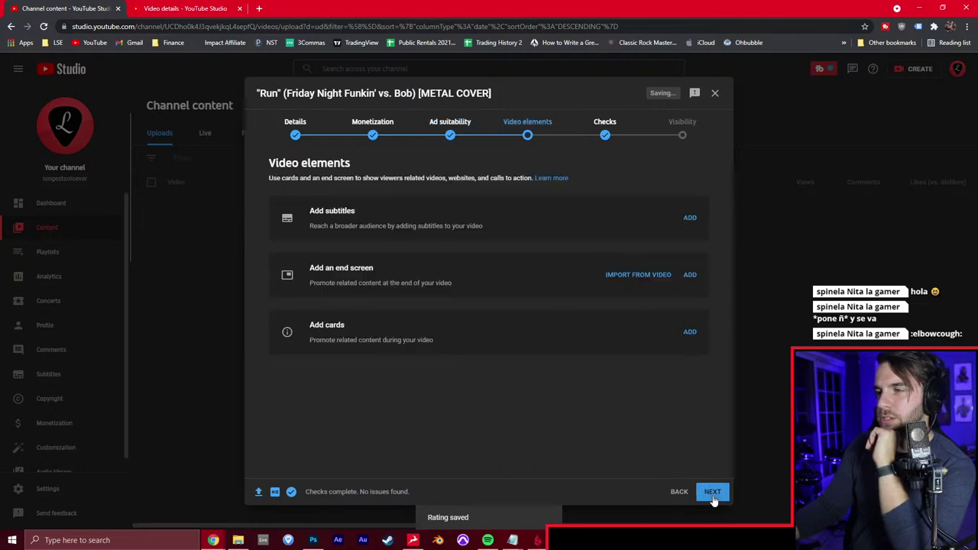
{"action": "left_click", "coordinate": [711, 491]}
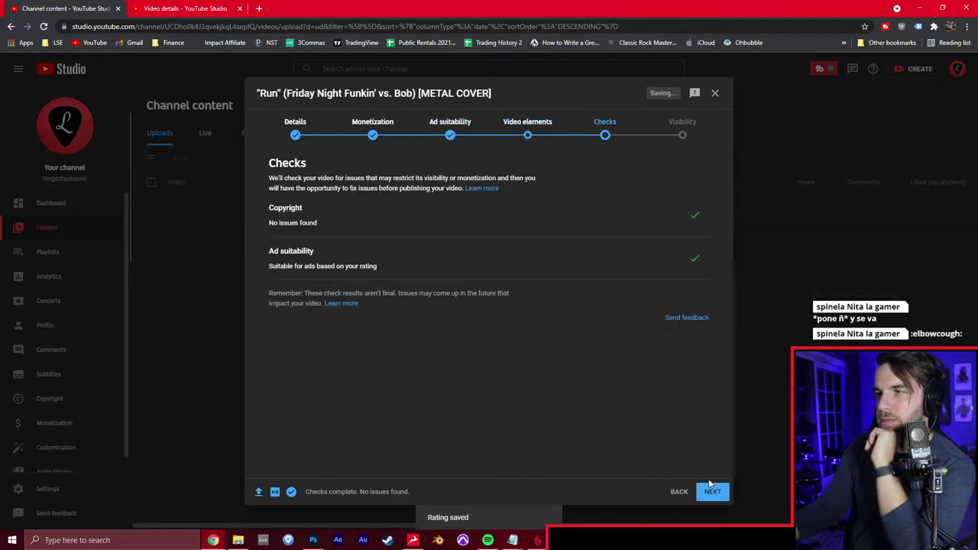
{"action": "left_click", "coordinate": [712, 492]}
{"action": "scroll", "coordinate": [355, 321], "scroll_direction": "down", "scroll_amount": 1}
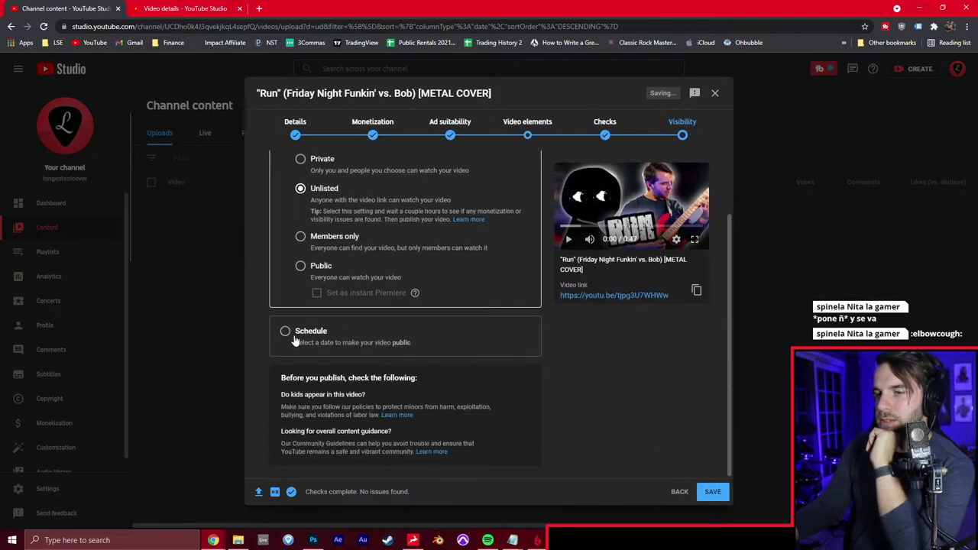
{"action": "left_click", "coordinate": [285, 331]}
{"action": "left_click", "coordinate": [321, 287]}
{"action": "left_click", "coordinate": [382, 383]}
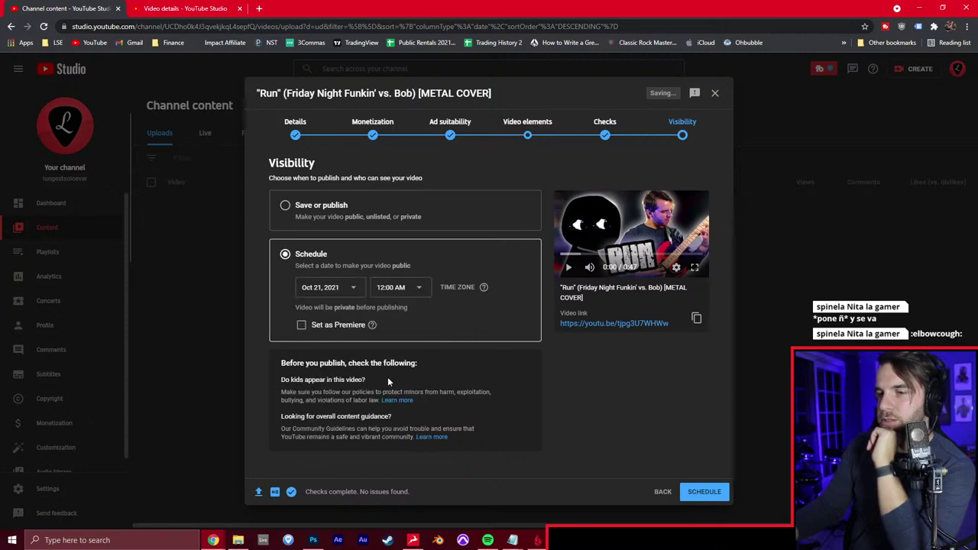
{"action": "left_click", "coordinate": [399, 287]}
{"action": "scroll", "coordinate": [407, 367], "scroll_direction": "down", "scroll_amount": 8}
{"action": "scroll", "coordinate": [407, 367], "scroll_direction": "up", "scroll_amount": 2}
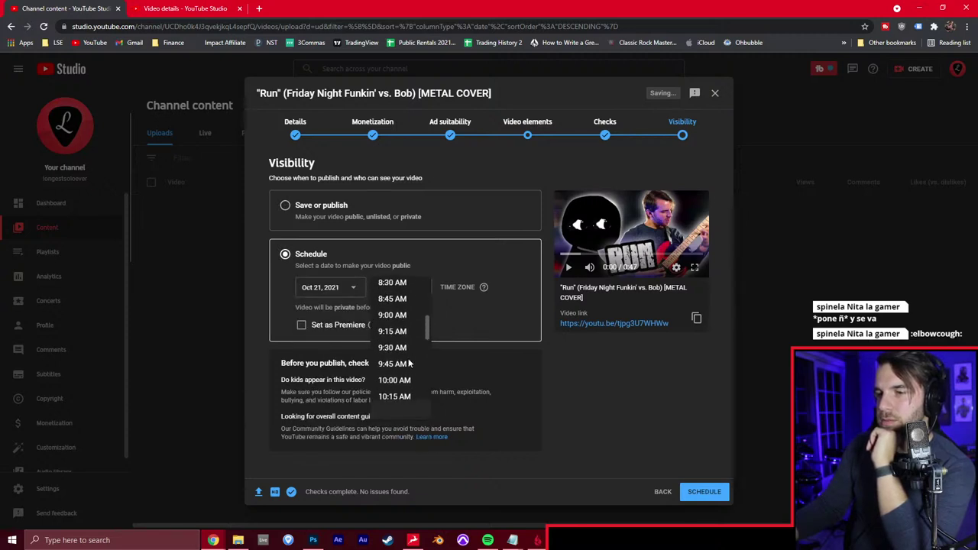
{"action": "scroll", "coordinate": [407, 368], "scroll_direction": "down", "scroll_amount": 2}
{"action": "left_click", "coordinate": [394, 345]}
Set the scheduled video as a Premiere with a 1-minute countdown and the Dramatic theme, and save the setup
{"action": "left_click", "coordinate": [301, 325]}
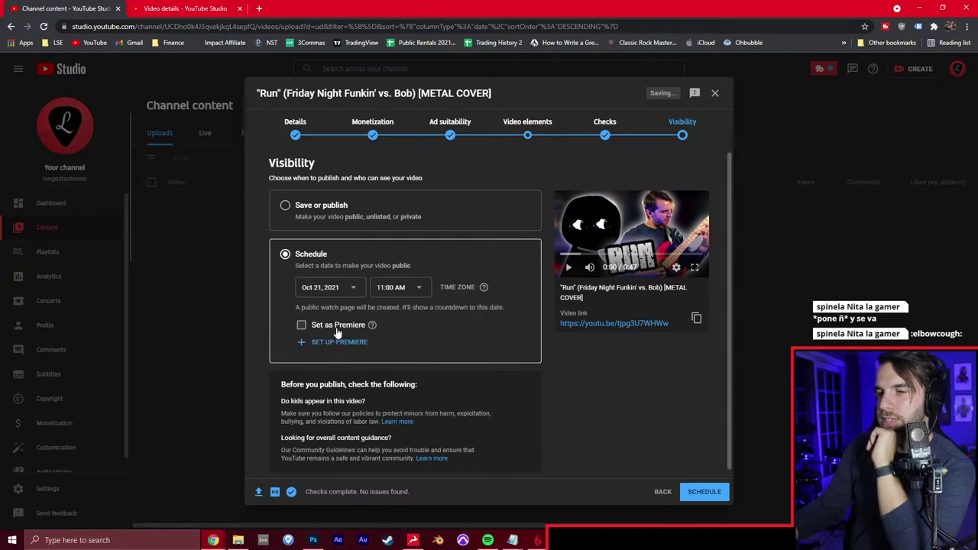
{"action": "left_click", "coordinate": [350, 341]}
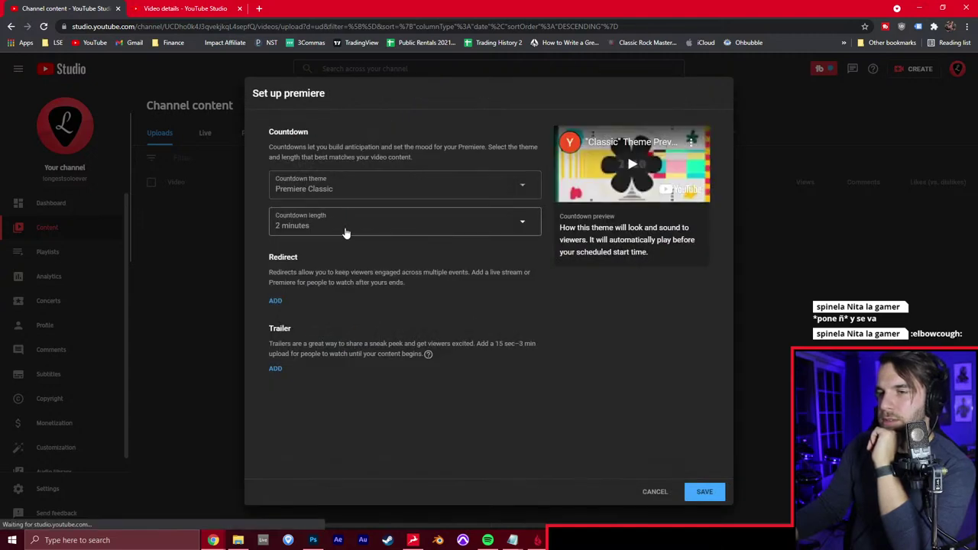
{"action": "left_click", "coordinate": [345, 232]}
{"action": "left_click", "coordinate": [315, 222]}
{"action": "left_click", "coordinate": [342, 190]}
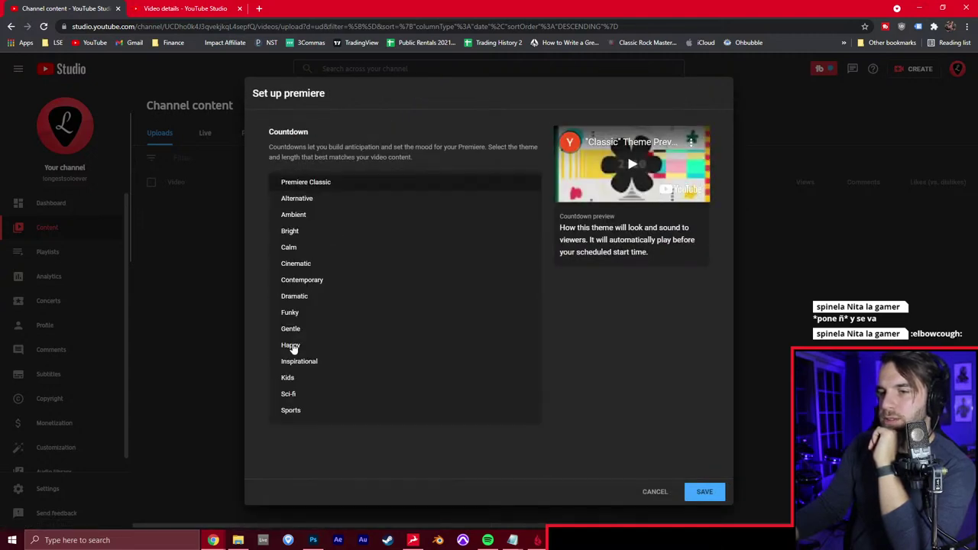
{"action": "left_click", "coordinate": [296, 295]}
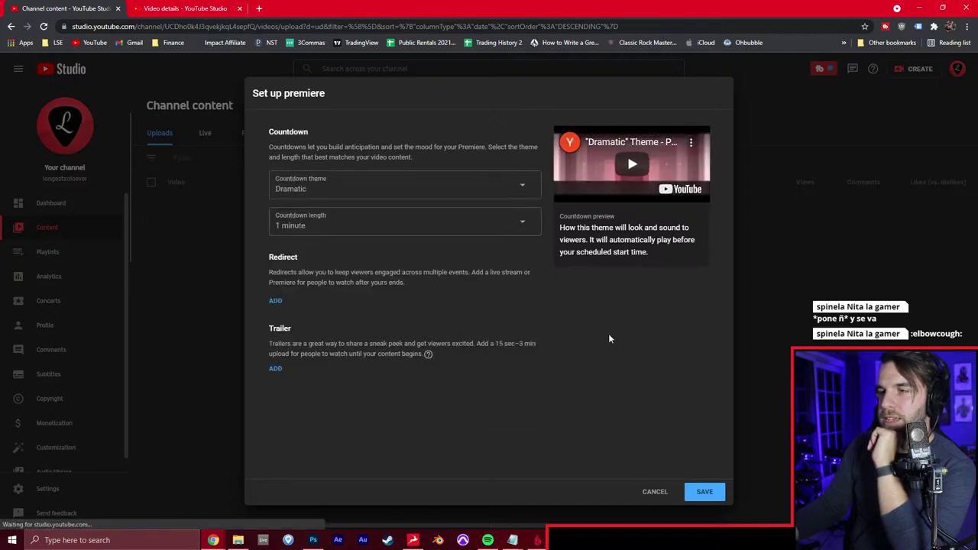
{"action": "left_click", "coordinate": [692, 490]}
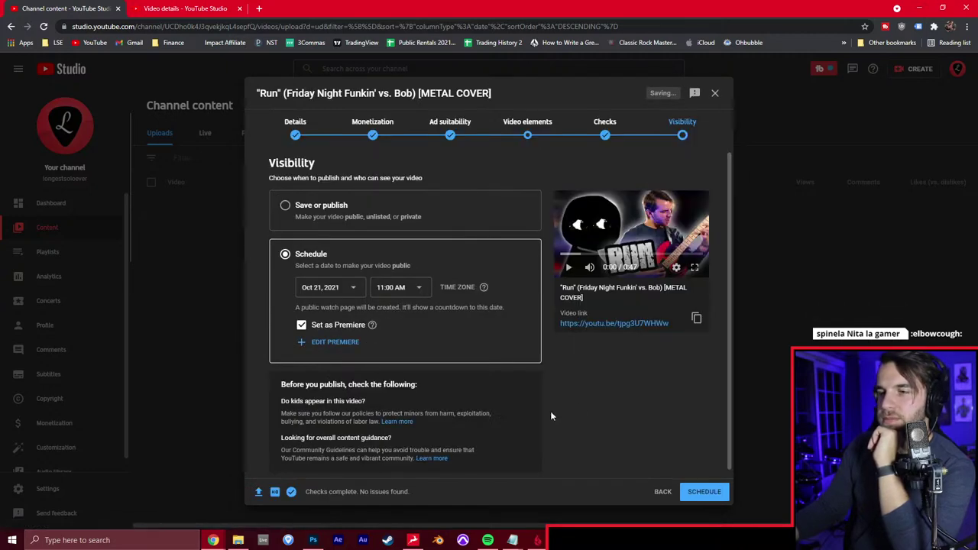
Confirm scheduling the video's premiere and close the browser window
{"action": "left_click", "coordinate": [701, 492]}
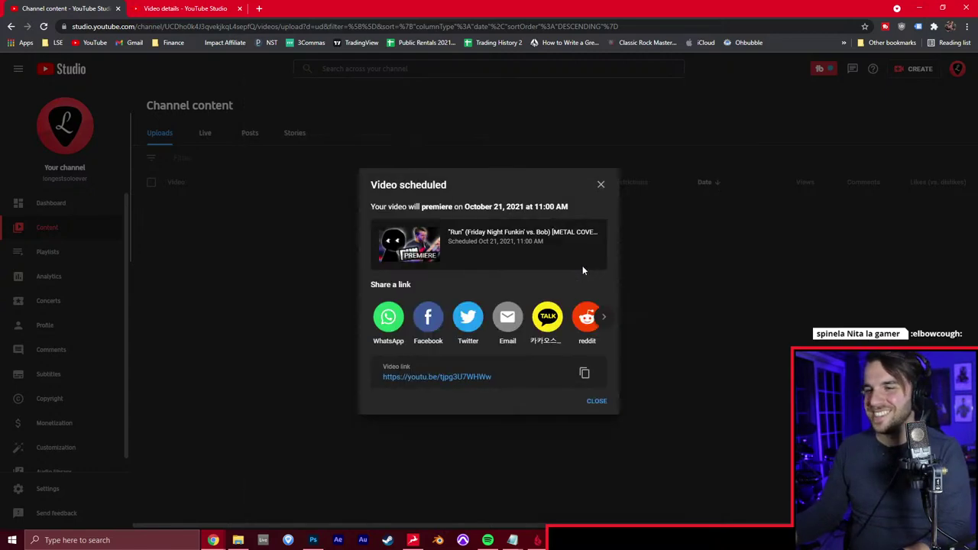
{"action": "left_click", "coordinate": [967, 9]}
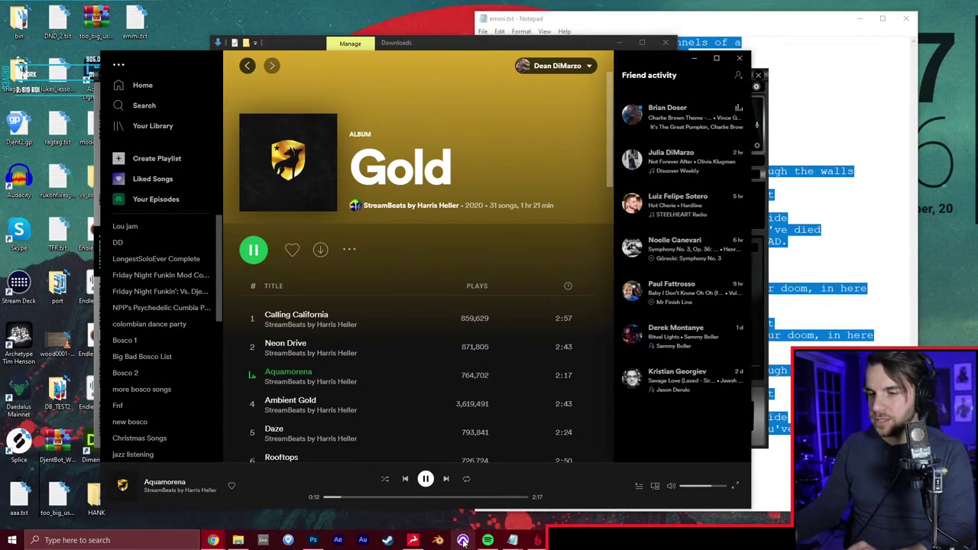
Switch to Photoshop, save the RUN thumbnail document, and quit the program without saving the other open documents
{"action": "left_click", "coordinate": [312, 540]}
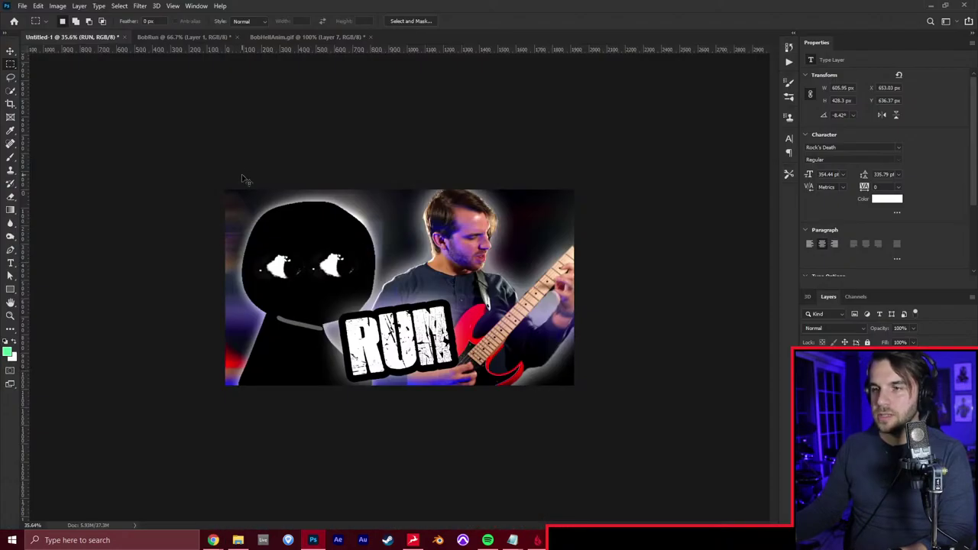
{"action": "key", "text": "ctrl+s"}
{"action": "key", "text": "Return"}
{"action": "left_click", "coordinate": [603, 165]}
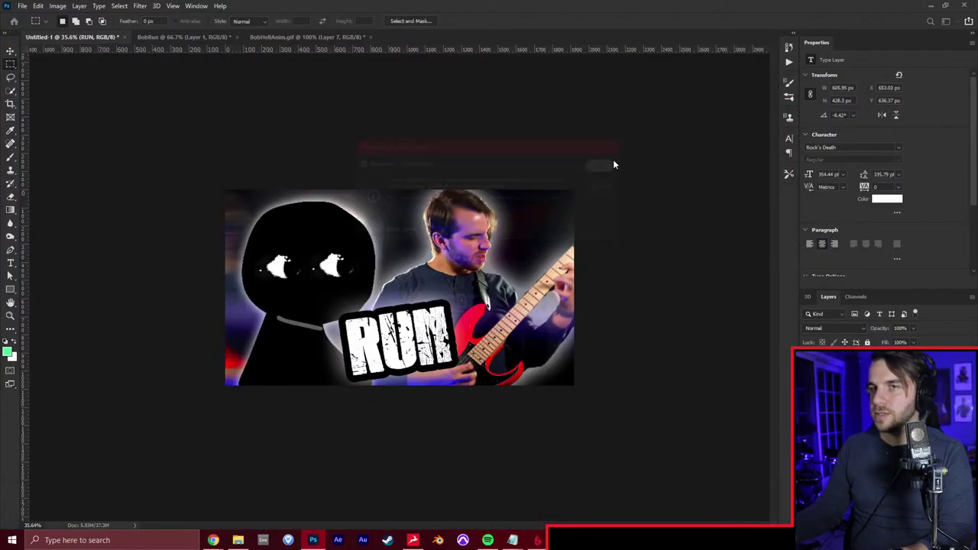
{"action": "key", "text": "ctrl+q"}
{"action": "left_click", "coordinate": [496, 200]}
{"action": "left_click", "coordinate": [495, 200]}
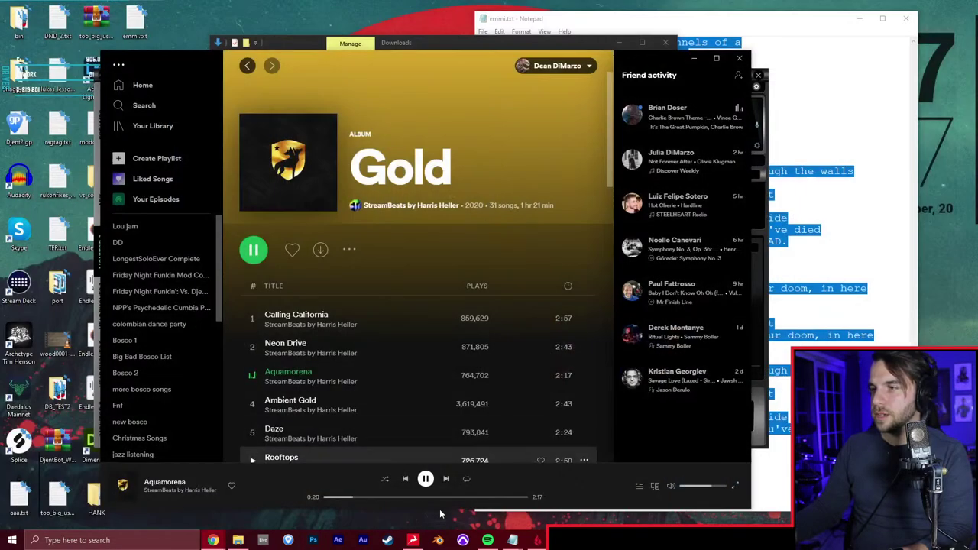
Launch Pro Tools, open the recent Split session, and minimize the Spotify window
{"action": "left_click", "coordinate": [462, 541]}
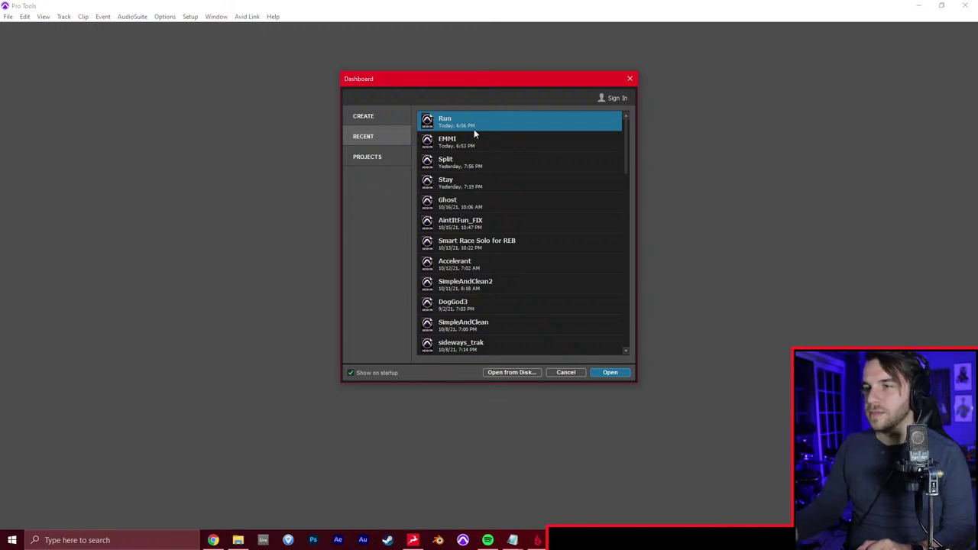
{"action": "double_click", "coordinate": [461, 159]}
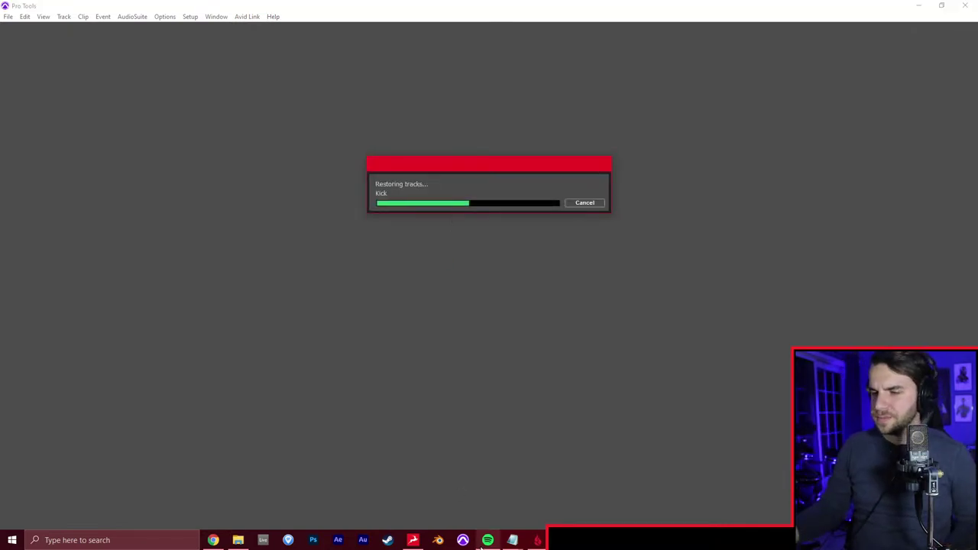
{"action": "left_click", "coordinate": [483, 541]}
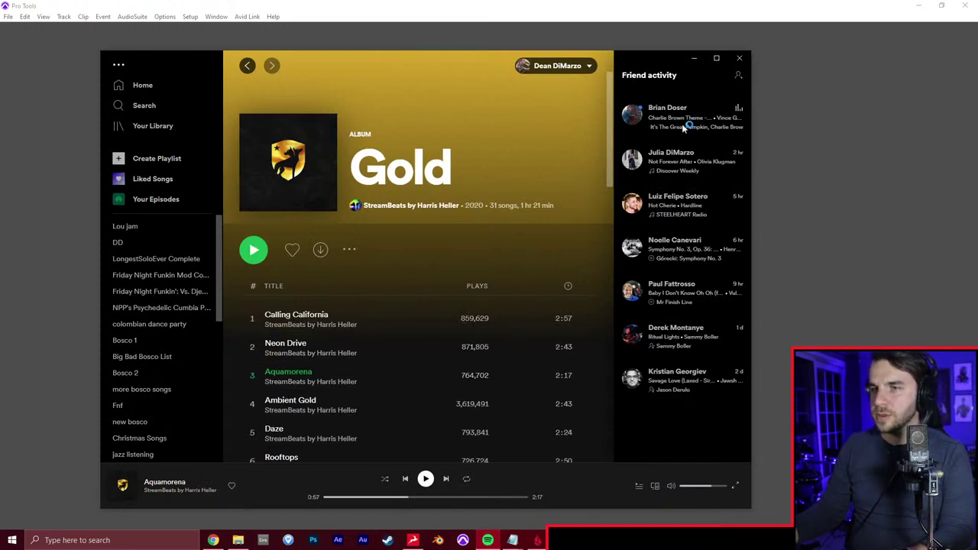
{"action": "left_click", "coordinate": [695, 61]}
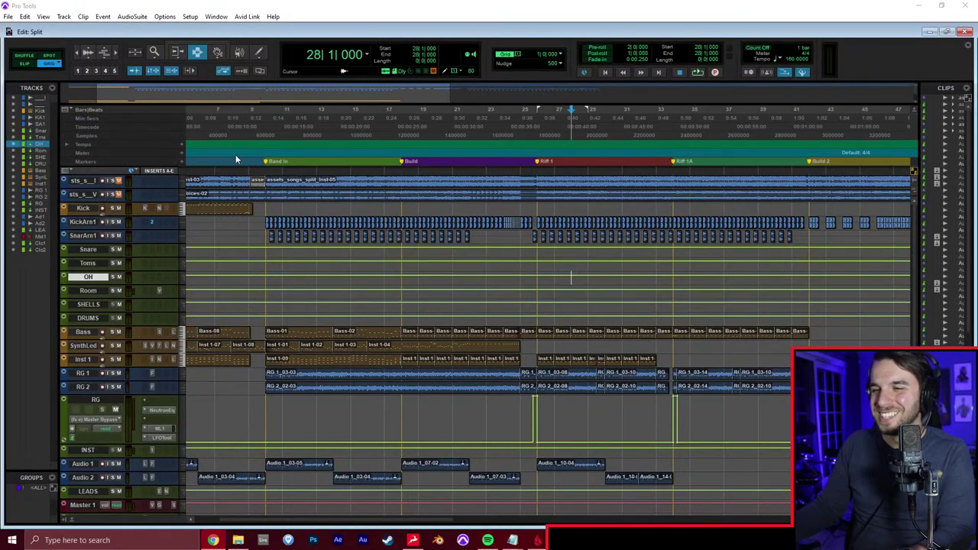
Return to the session start, zoom in on the Intro, and place the edit cursor at bar 2 on the snare arrangement track
{"action": "left_click", "coordinate": [297, 254]}
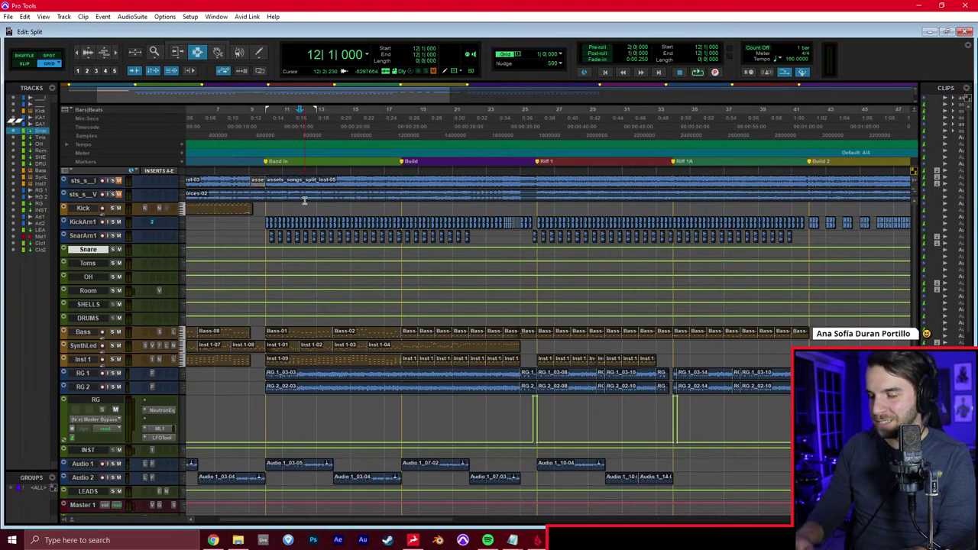
{"action": "key", "text": "Return"}
{"action": "left_click", "coordinate": [209, 247]}
{"action": "key", "text": "t"}
{"action": "key", "text": "t"}
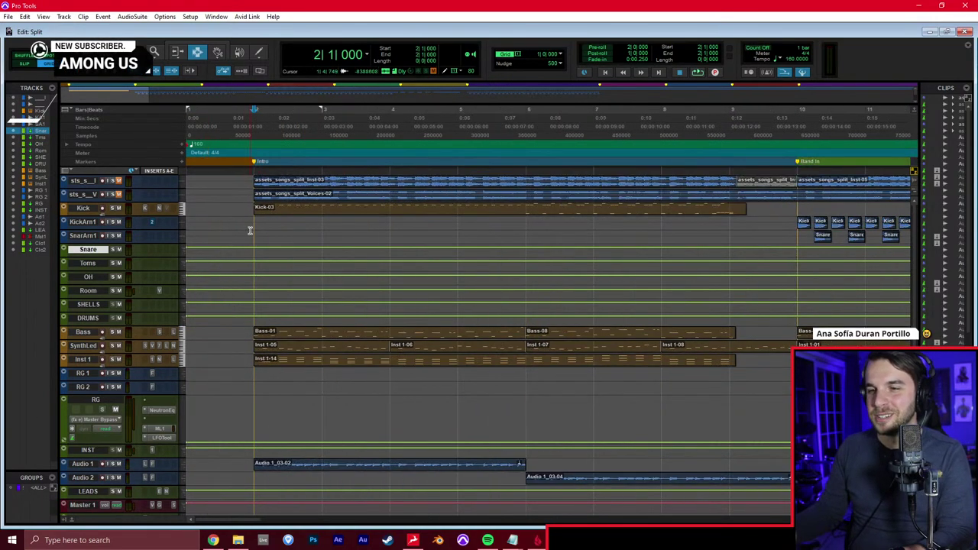
{"action": "left_click", "coordinate": [259, 234]}
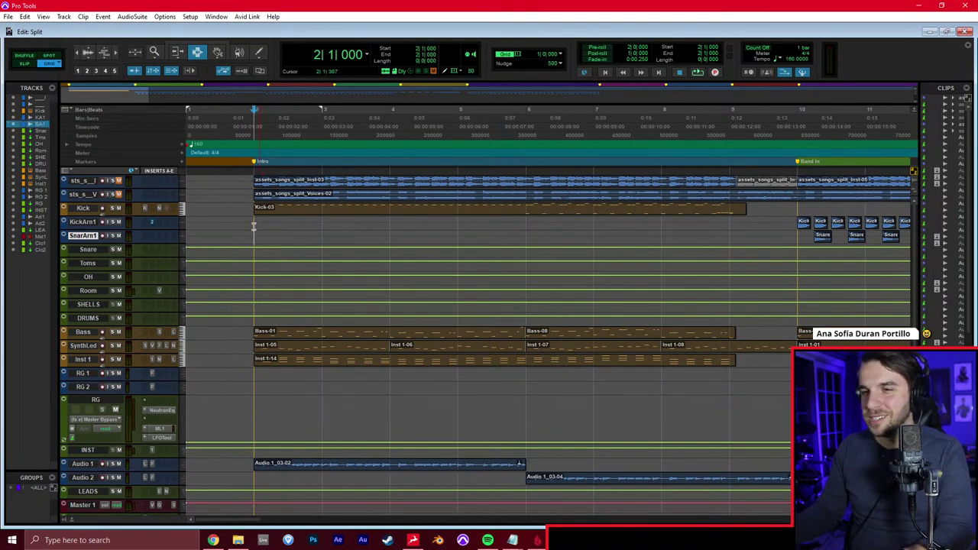
Place the edit cursor at bar 2 on the kick arrangement track and move the selection up to the song's instrumental reference track
{"action": "left_click", "coordinate": [254, 225]}
{"action": "key", "text": "r"}
{"action": "key", "text": "r"}
{"action": "key", "text": "t"}
{"action": "key", "text": "t"}
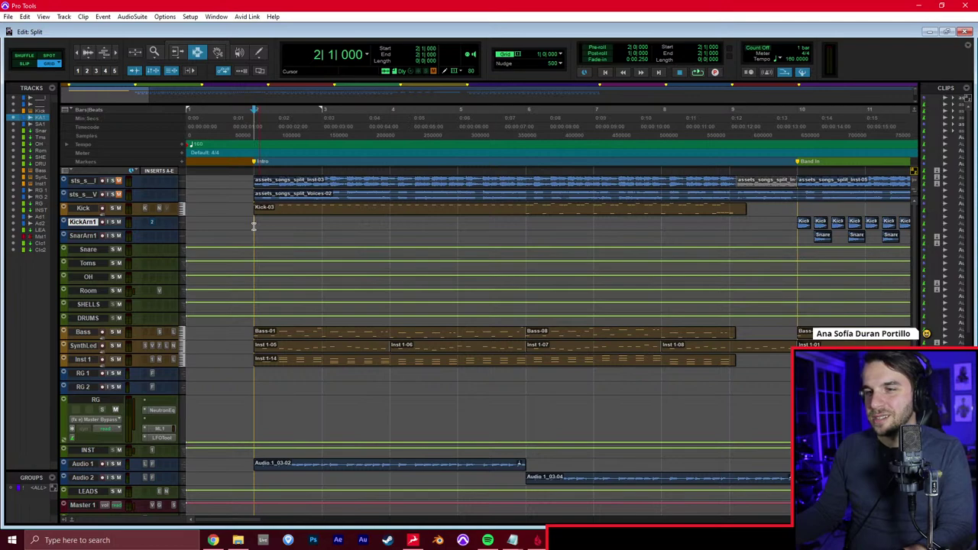
{"action": "key", "text": "p"}
{"action": "key", "text": "p"}
{"action": "key", "text": "p"}
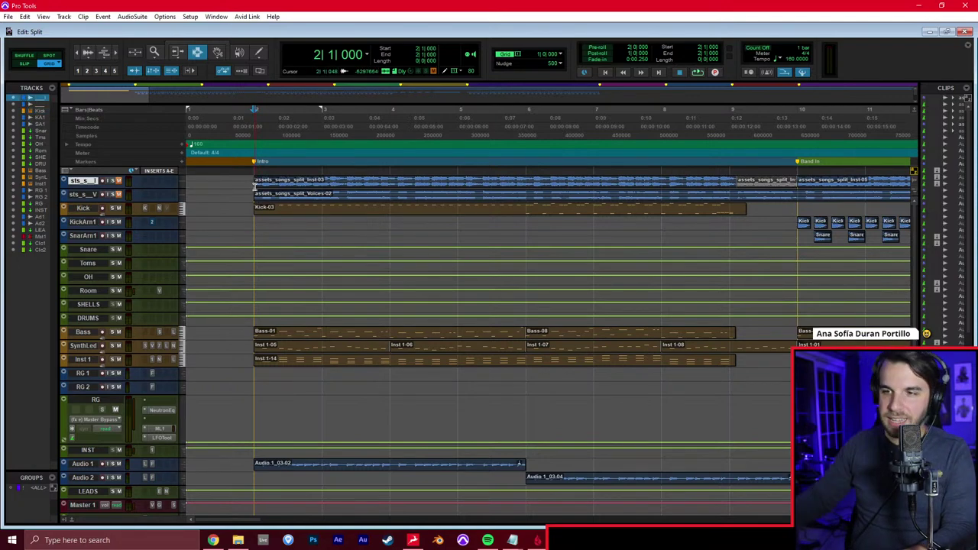
Examine the session's channels, inserts and routing in the Mix window, and return to the Edit window
{"action": "key", "text": "ctrl+equal"}
{"action": "scroll", "coordinate": [322, 212], "scroll_direction": "right", "scroll_amount": 1}
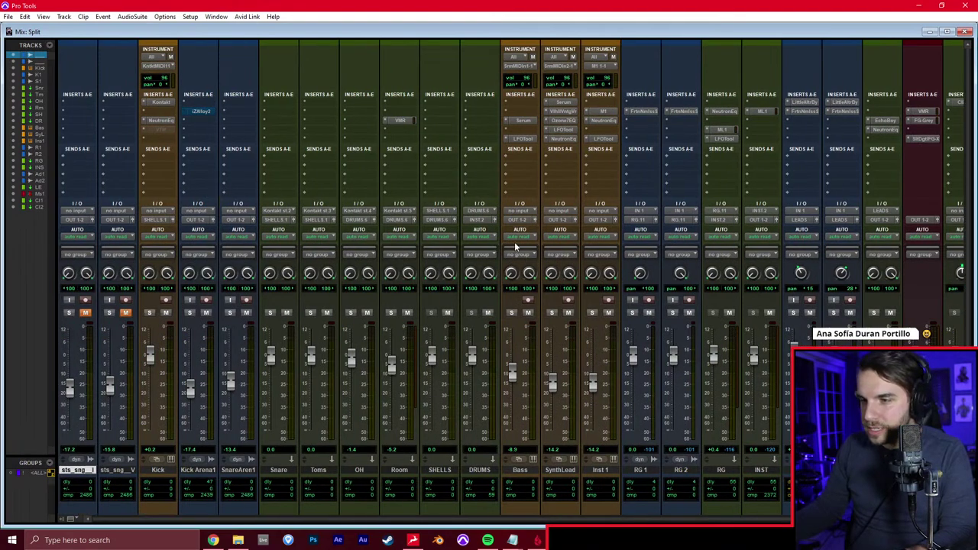
{"action": "scroll", "coordinate": [518, 241], "scroll_direction": "right", "scroll_amount": 1}
{"action": "scroll", "coordinate": [503, 236], "scroll_direction": "left", "scroll_amount": 3}
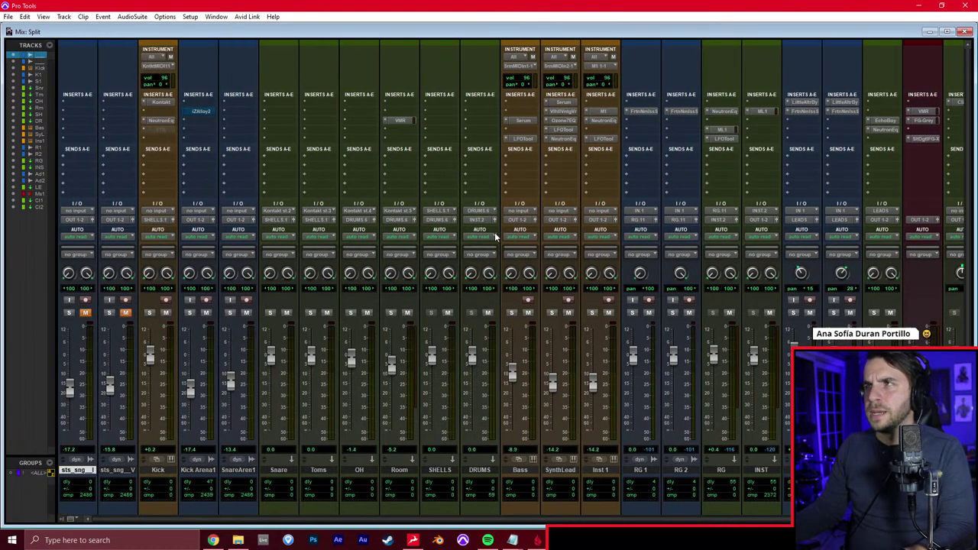
{"action": "key", "text": "ctrl+equal"}
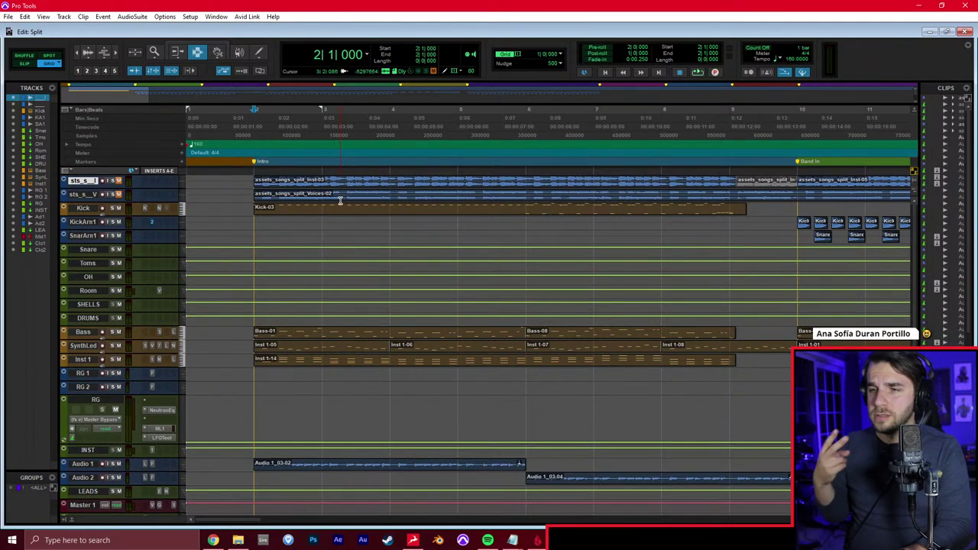
Play the arrangement from bar 2 into Riff 1, following it along the timeline, and stop with the cursor set at bar 25
{"action": "key", "text": "space"}
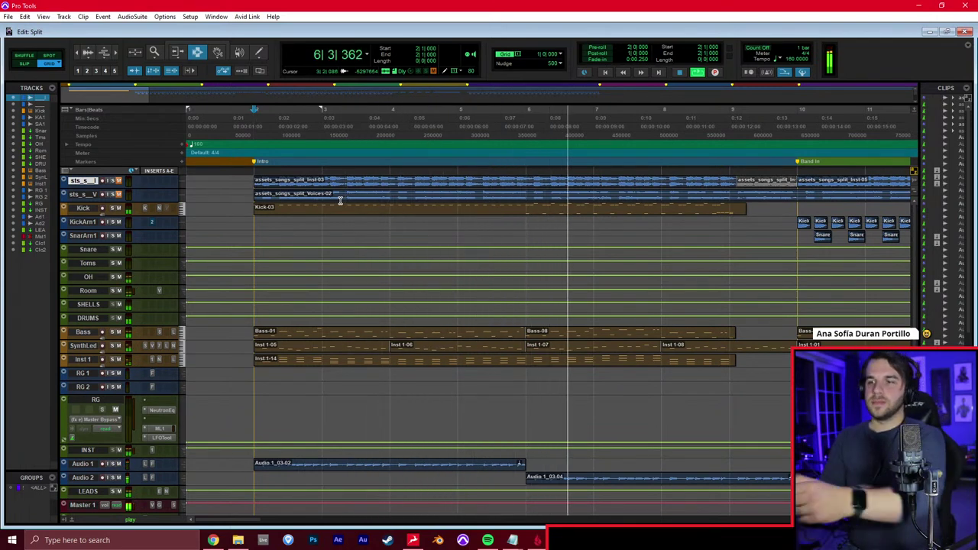
{"action": "left_click", "coordinate": [391, 222]}
{"action": "key", "text": "r"}
{"action": "key", "text": "r"}
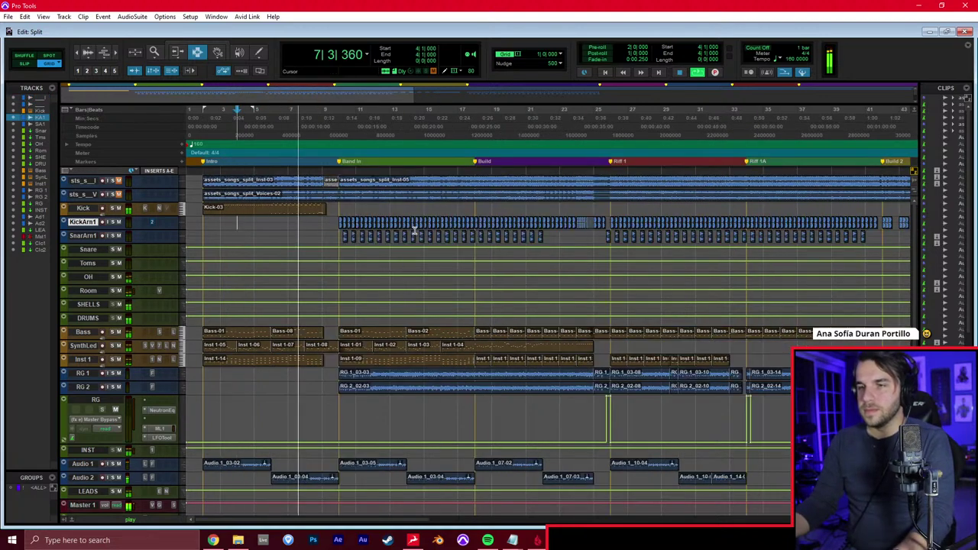
{"action": "left_click", "coordinate": [319, 238]}
{"action": "key", "text": "t"}
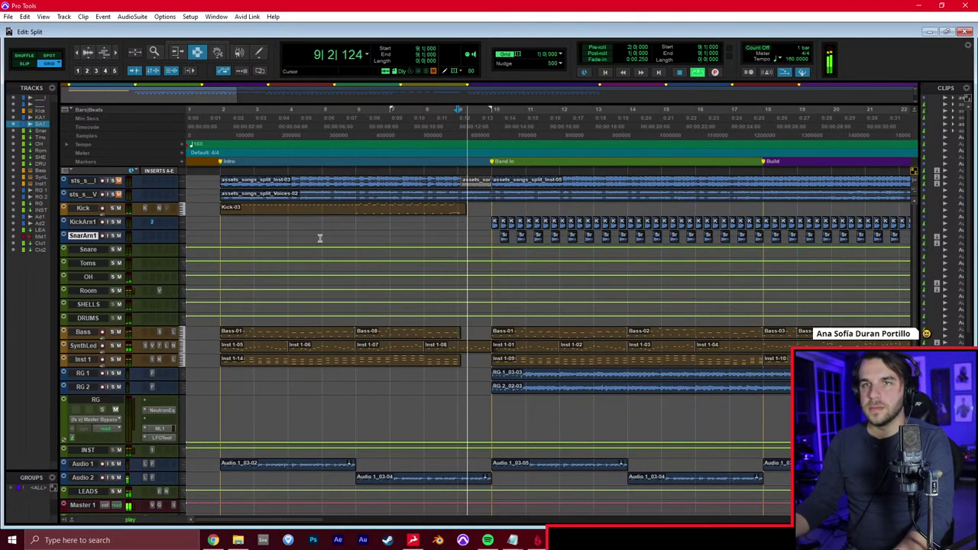
{"action": "left_click", "coordinate": [320, 238]}
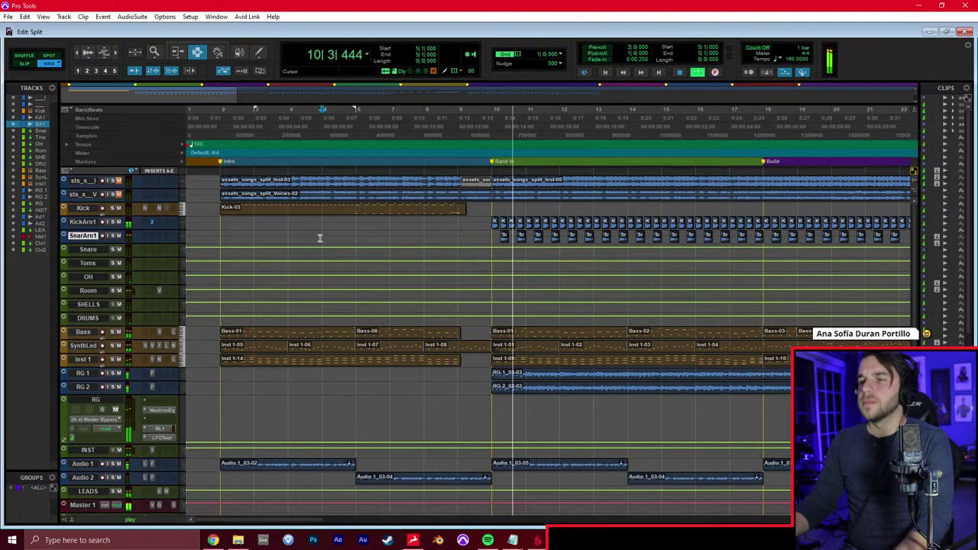
{"action": "left_click", "coordinate": [378, 222]}
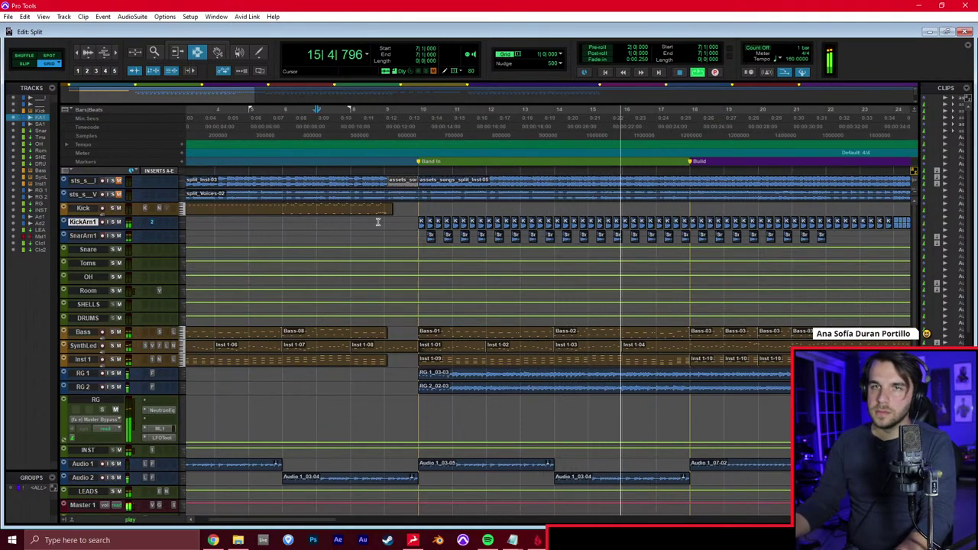
{"action": "left_click", "coordinate": [487, 238]}
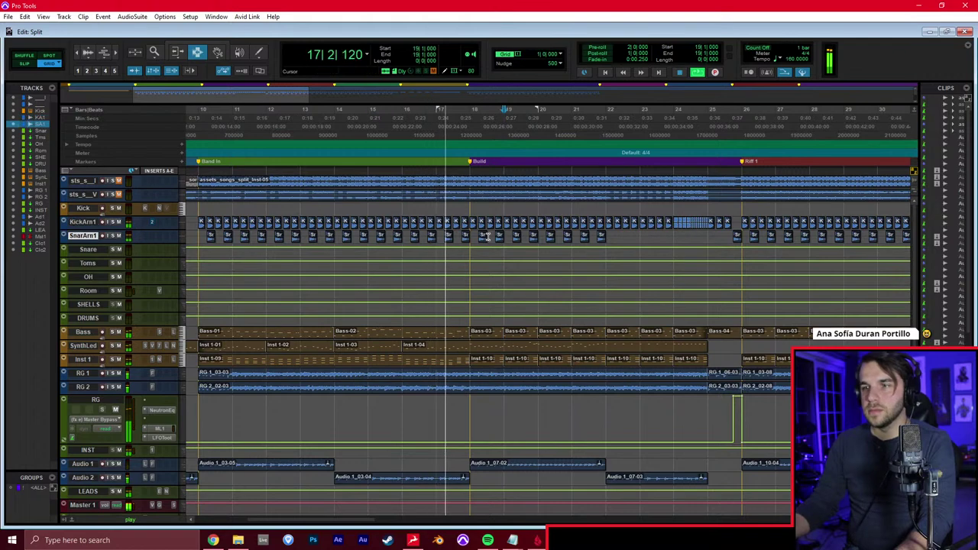
{"action": "left_click", "coordinate": [506, 209]}
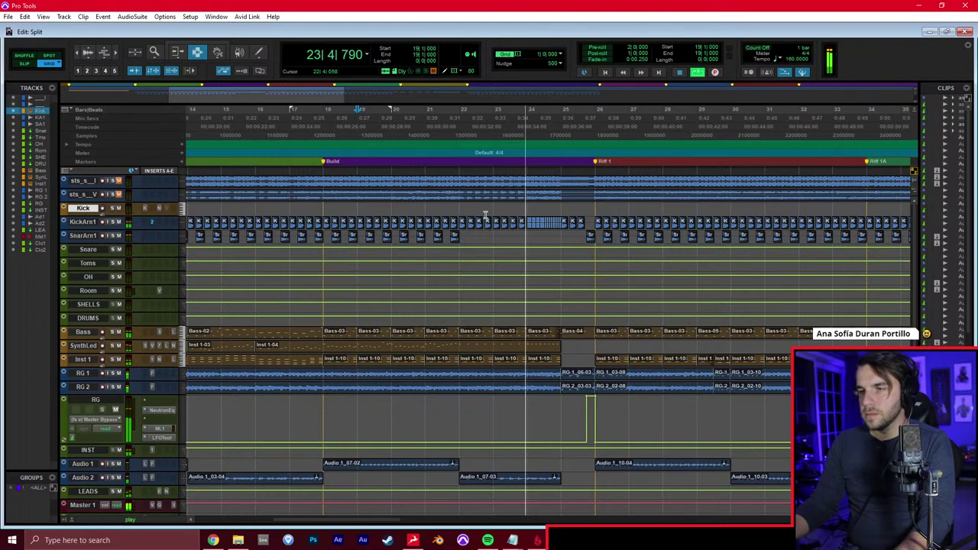
{"action": "left_click", "coordinate": [470, 252]}
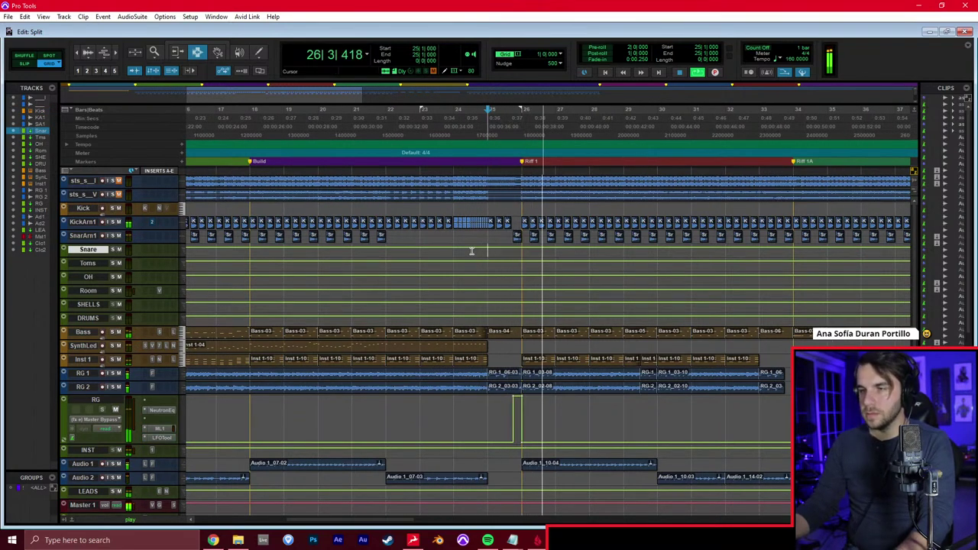
{"action": "key", "text": "space"}
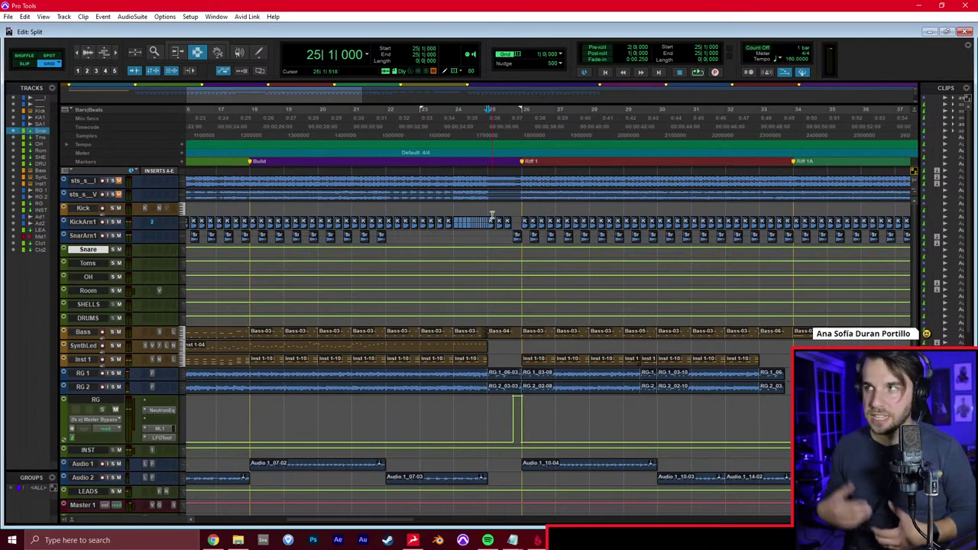
Review the full arrangement from Intro to Ending and place the edit cursor at bar 32 on the synth lead track
{"action": "scroll", "coordinate": [422, 262], "scroll_direction": "left", "scroll_amount": 8}
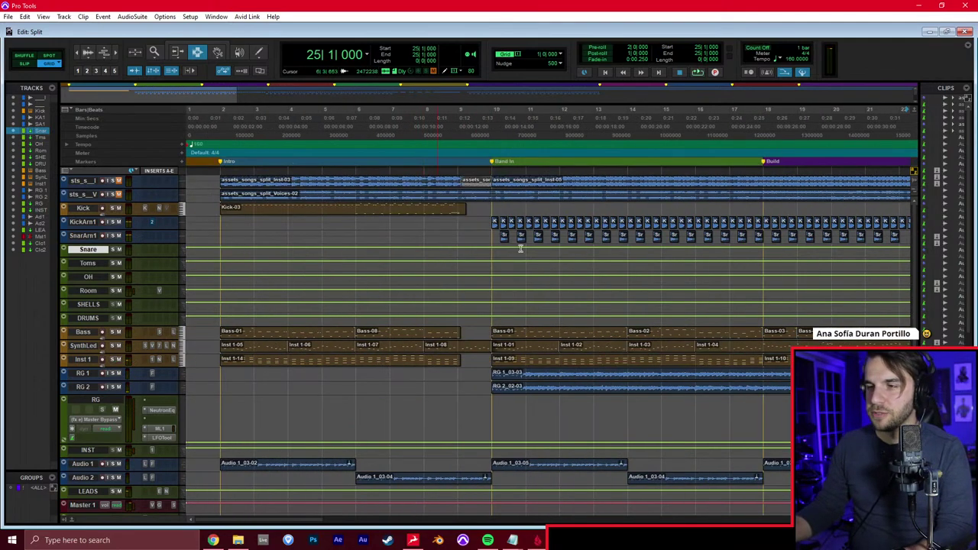
{"action": "scroll", "coordinate": [438, 285], "scroll_direction": "down", "scroll_amount": 2}
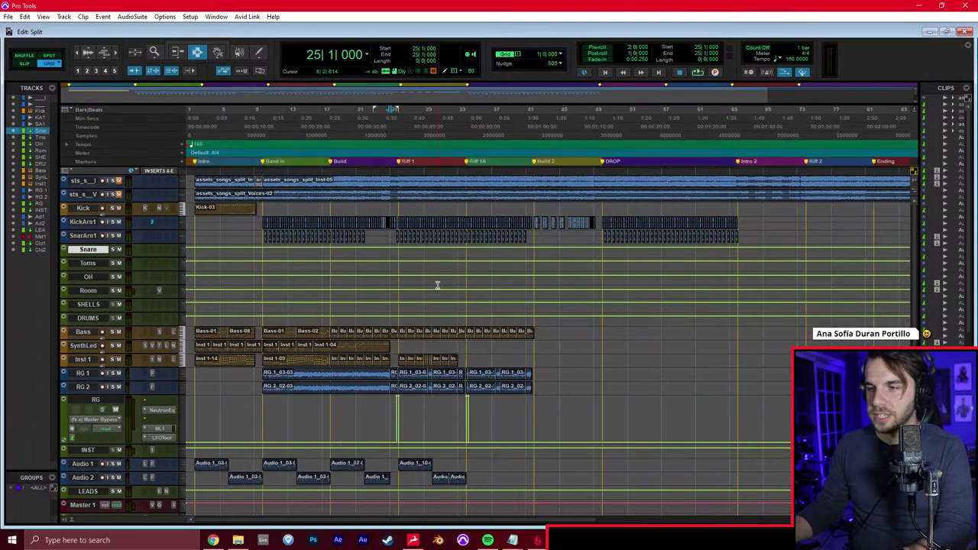
{"action": "left_click", "coordinate": [450, 346]}
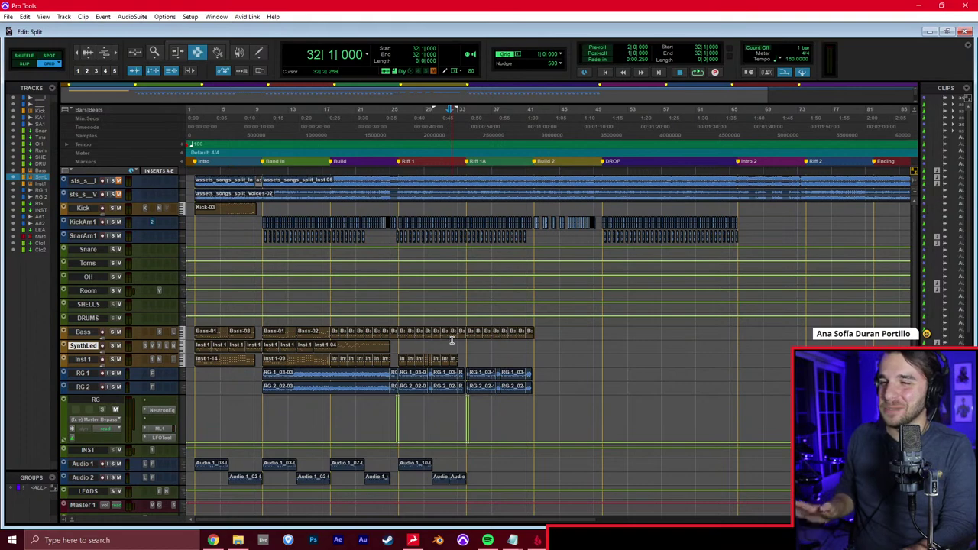
Return to the session start and zoom in on the Intro, placing the edit cursor at bar 2 on the Bass track
{"action": "key", "text": "Return"}
{"action": "key", "text": "t"}
{"action": "key", "text": "t"}
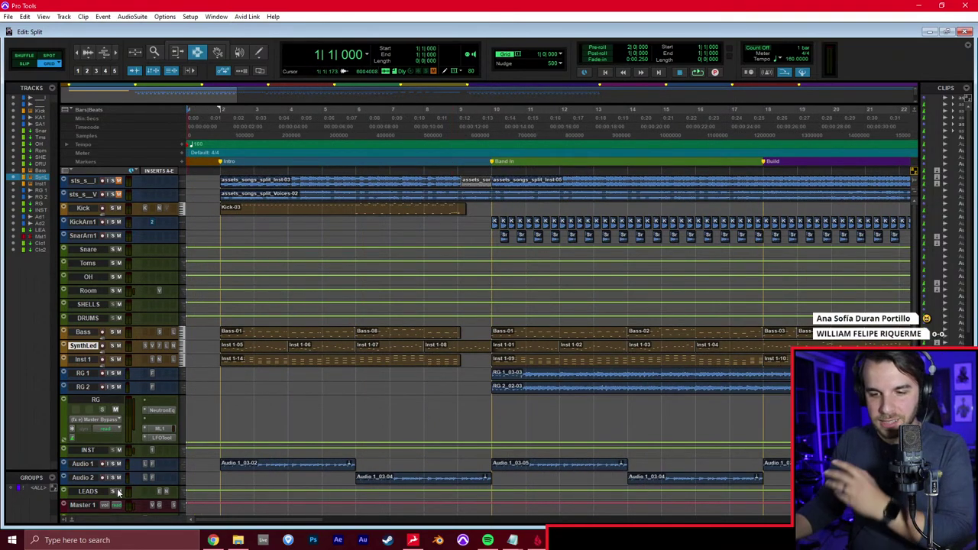
{"action": "left_click", "coordinate": [217, 336]}
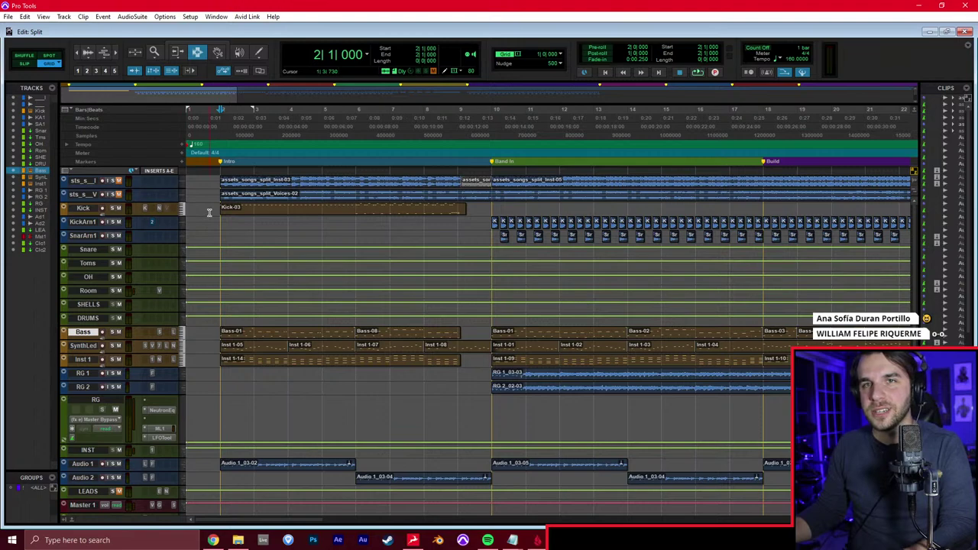
{"action": "key", "text": "t"}
{"action": "key", "text": "t"}
Widen the view to the whole Intro and place the edit cursor at bar 2 on the kick arrangement track
{"action": "left_click", "coordinate": [326, 211]}
{"action": "key", "text": "r"}
{"action": "key", "text": "r"}
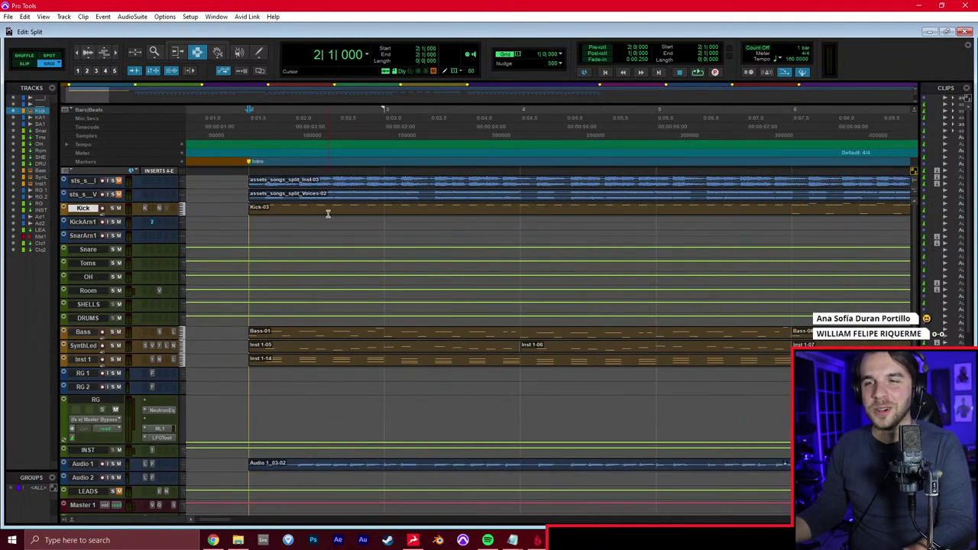
{"action": "left_click", "coordinate": [258, 233]}
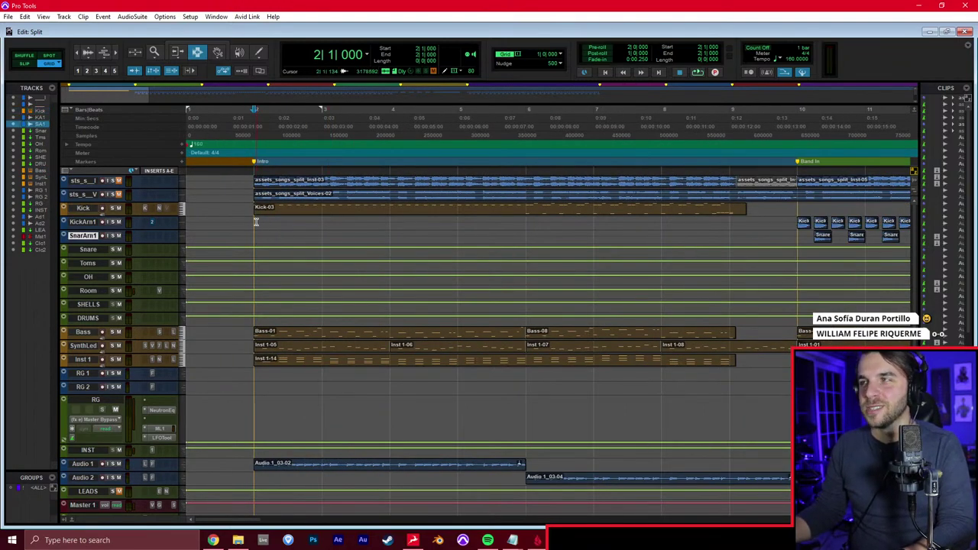
{"action": "left_click", "coordinate": [256, 221]}
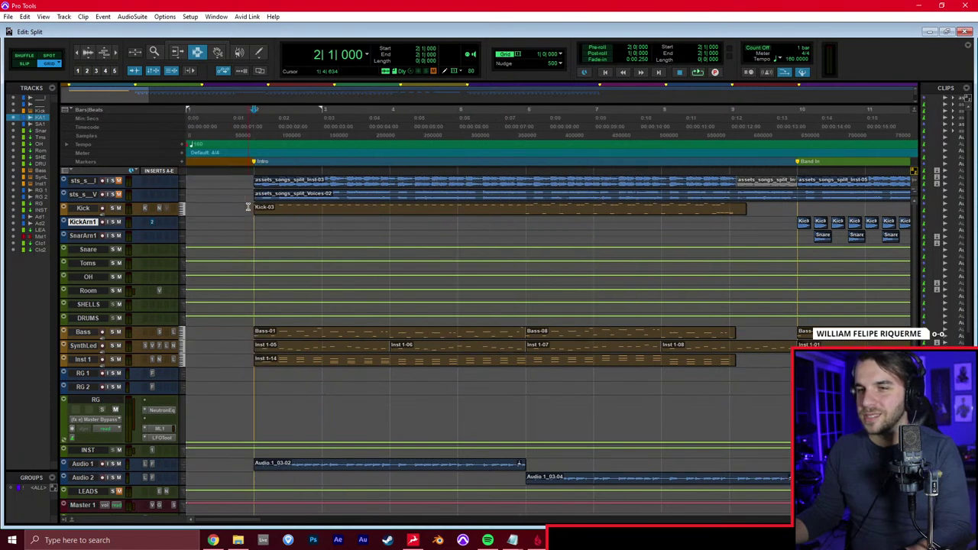
Set the cursor at bar 2 on the Kick track, solo the original instrumental track, and play the Intro before stopping
{"action": "left_click", "coordinate": [254, 213]}
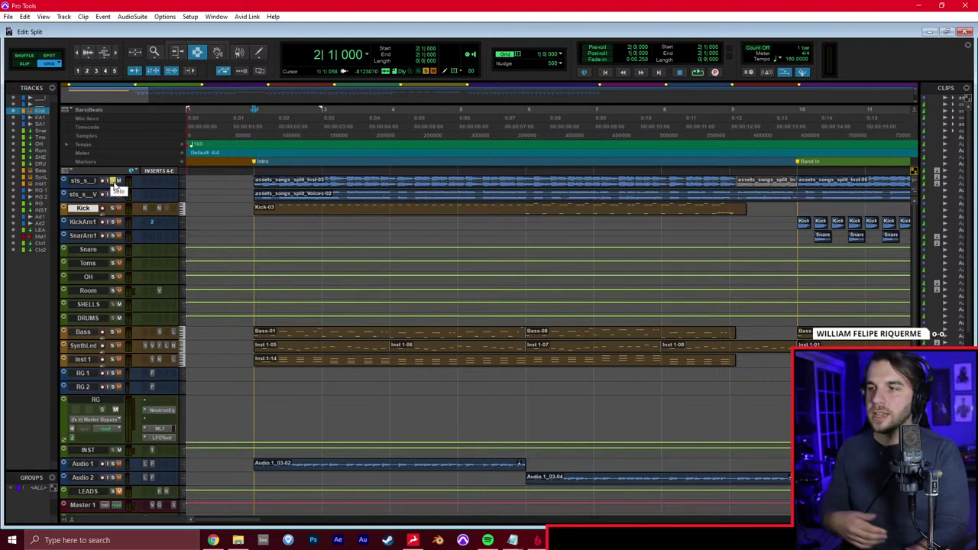
{"action": "key", "text": "space"}
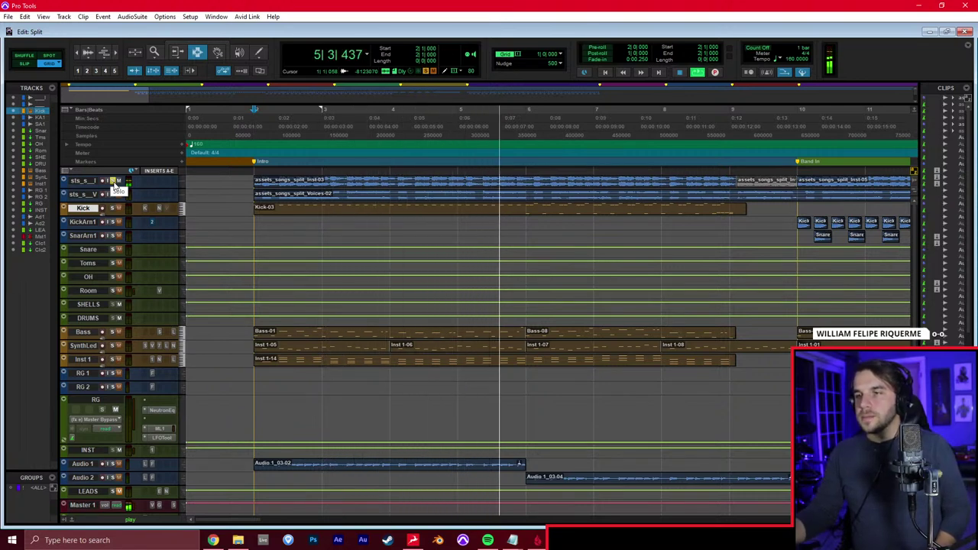
{"action": "key", "text": "space"}
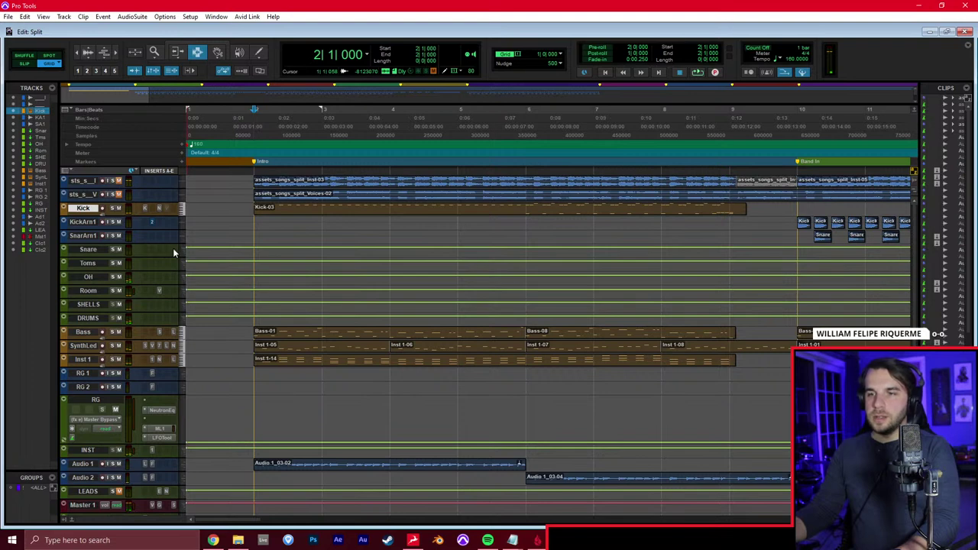
Play the Intro and inspect the Korg M1 on Inst 1 and the ML4000 limiter on the INST track in the mixer
{"action": "key", "text": "space"}
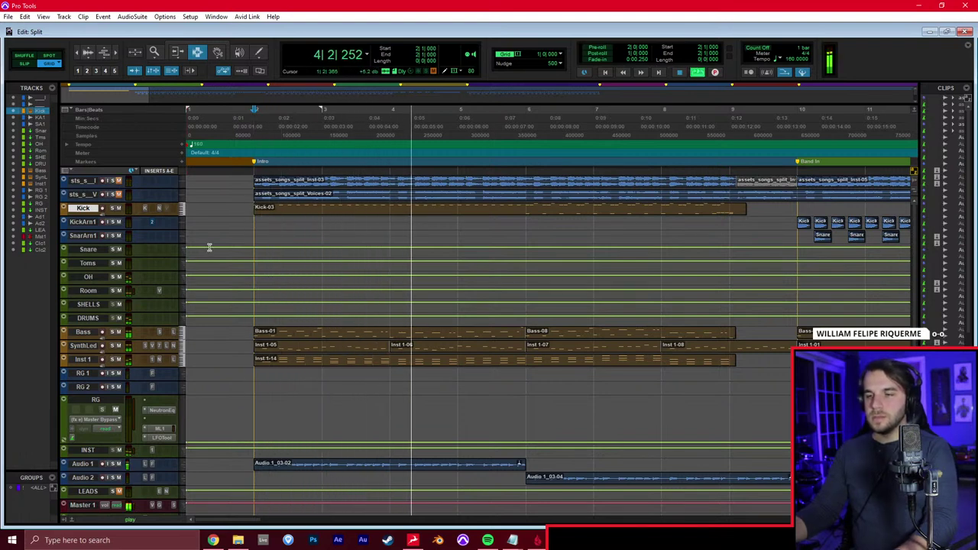
{"action": "key", "text": "ctrl+equal"}
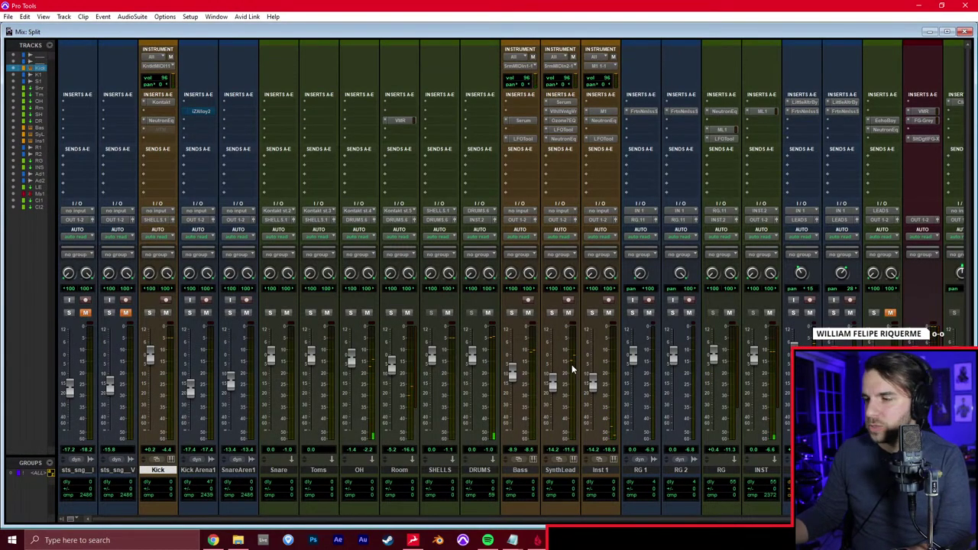
{"action": "scroll", "coordinate": [572, 369], "scroll_direction": "right", "scroll_amount": 3}
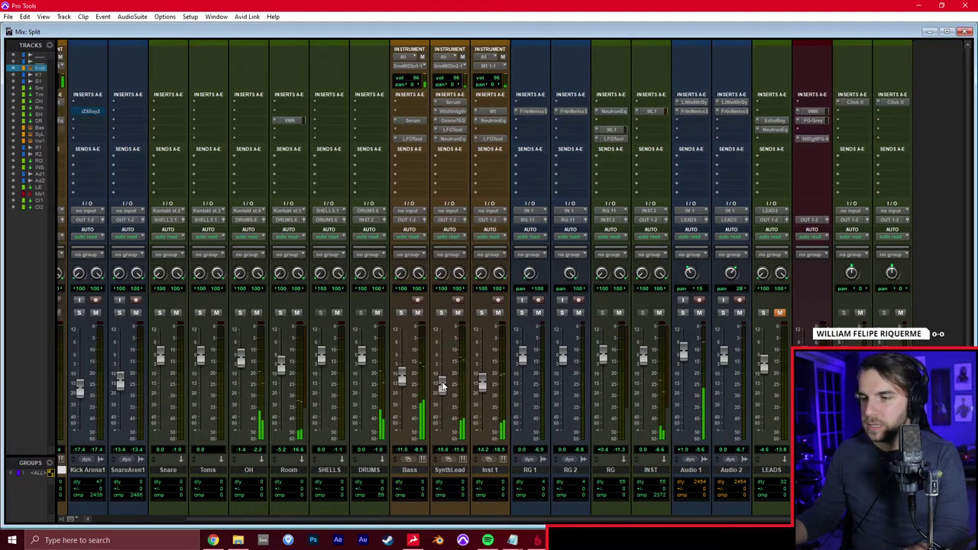
{"action": "left_click", "coordinate": [489, 114]}
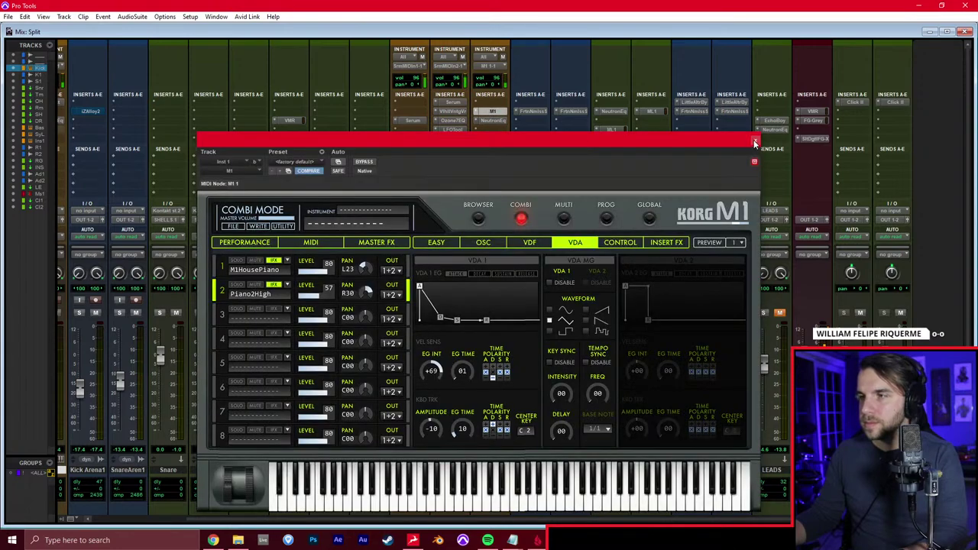
{"action": "left_click", "coordinate": [755, 139]}
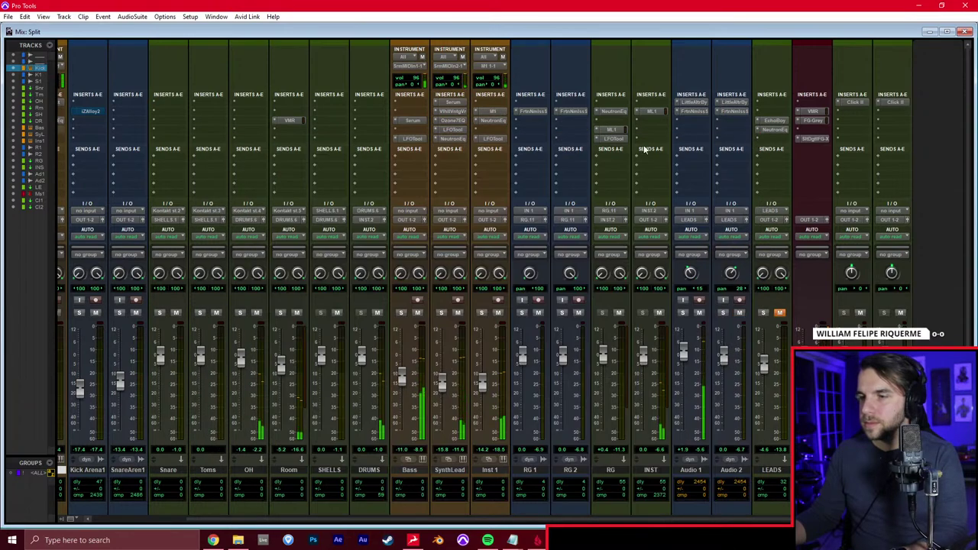
{"action": "left_click", "coordinate": [495, 111]}
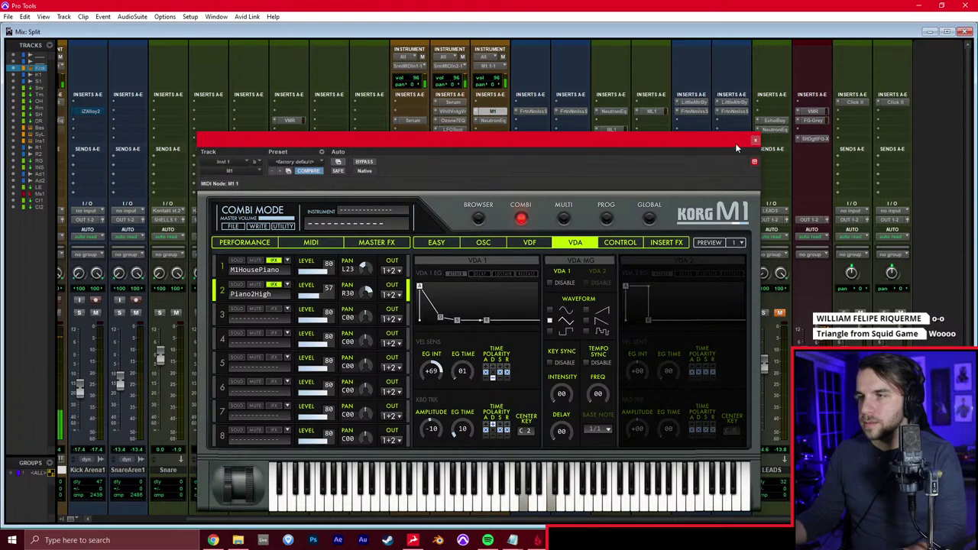
{"action": "left_click", "coordinate": [754, 141]}
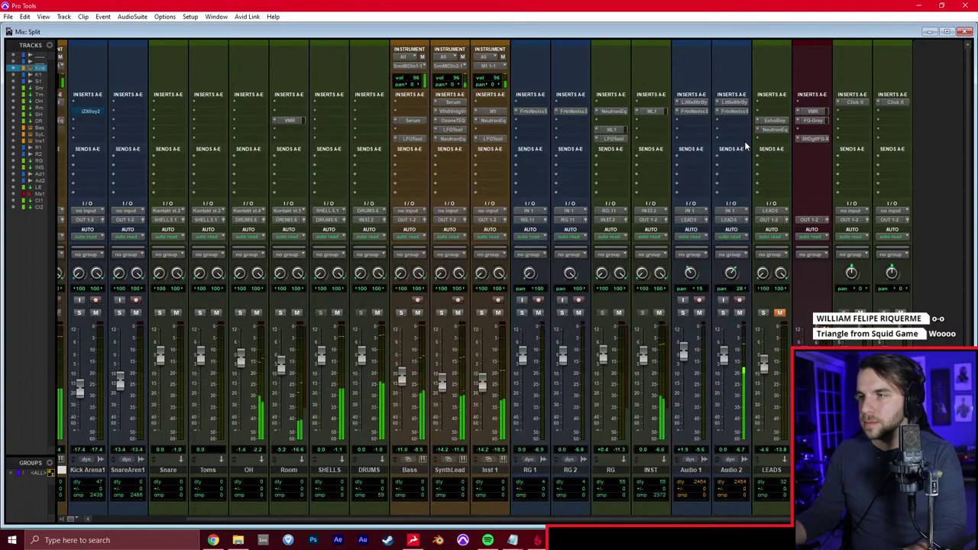
{"action": "left_click", "coordinate": [653, 111]}
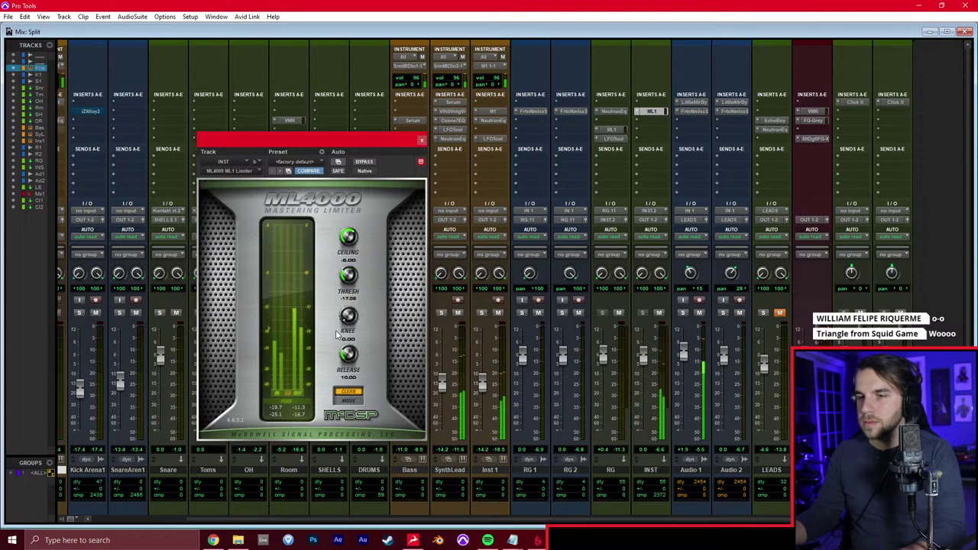
{"action": "left_click", "coordinate": [421, 140]}
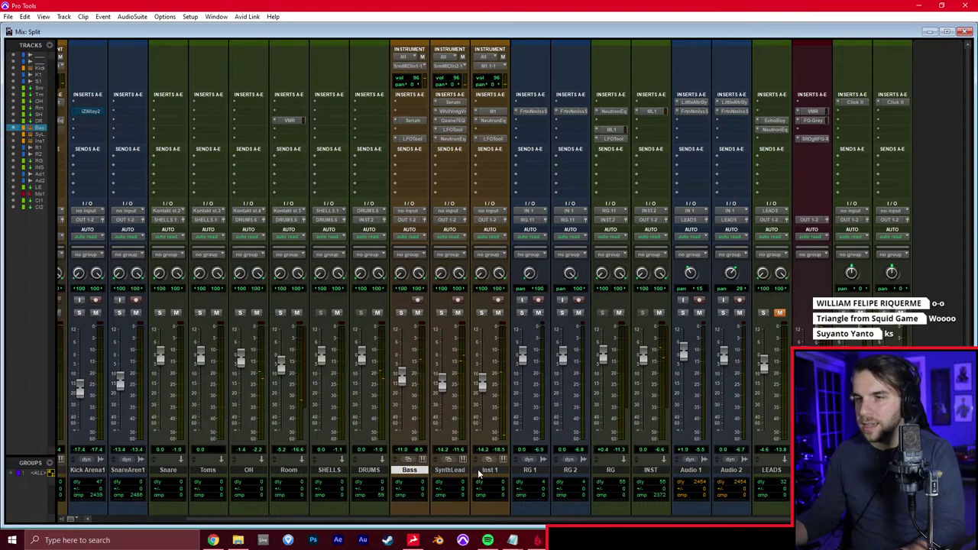
Route Bass, SynthLead and Inst 1 to the INST track and, during playback, set their levels to -9.9, -12.5 and -13.7 and DRUMS to +1.4
{"action": "left_click", "coordinate": [488, 220]}
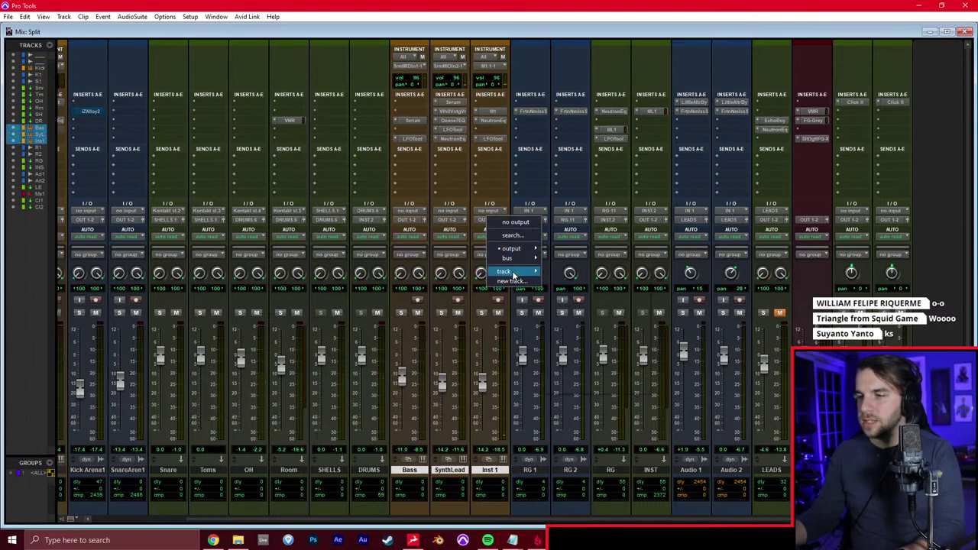
{"action": "left_click", "coordinate": [585, 366]}
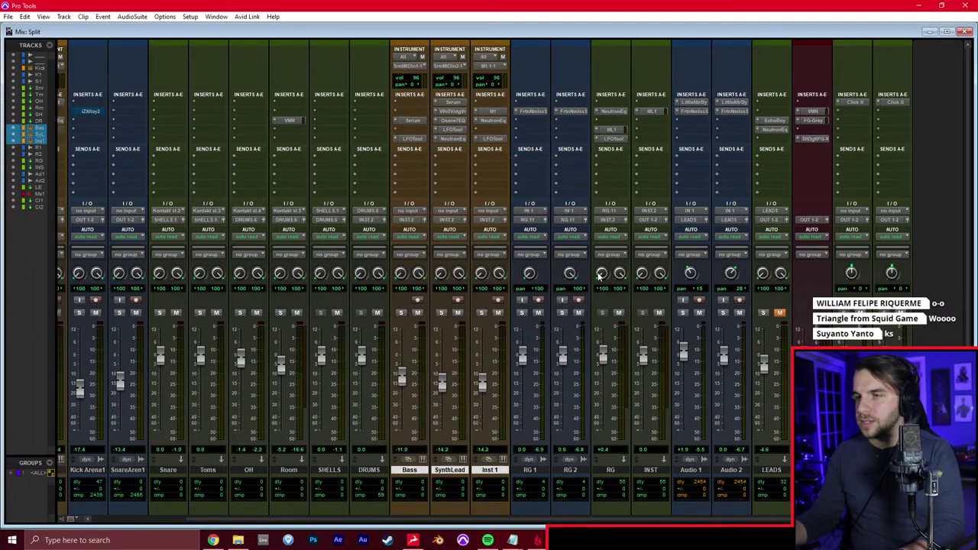
{"action": "key", "text": "space"}
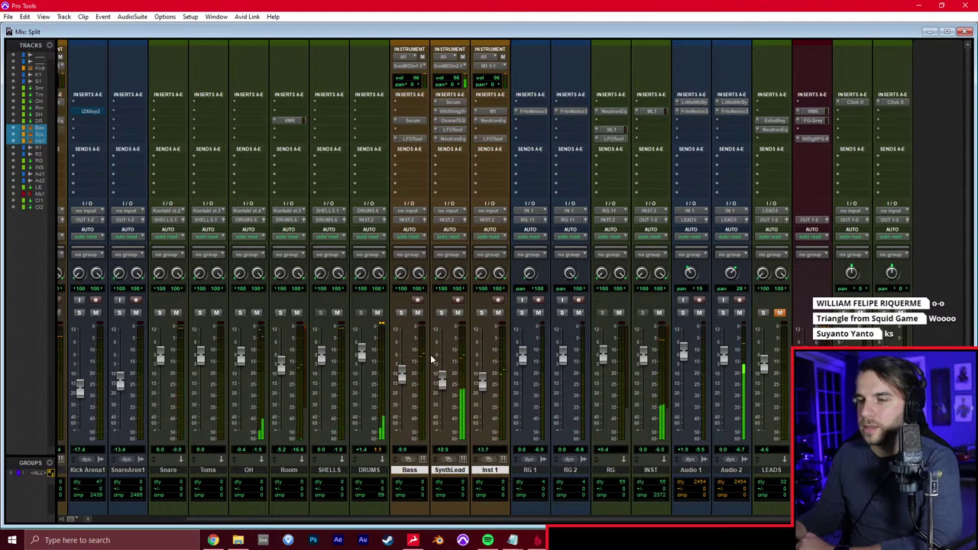
Stop playback and open the Kick track at bar 10 in the MIDI editor with a 1/16-note grid
{"action": "key", "text": "ctrl+equal"}
{"action": "key", "text": "ctrl+equal"}
{"action": "key", "text": "ctrl+equal"}
{"action": "key", "text": "space"}
{"action": "left_click", "coordinate": [794, 207]}
{"action": "scroll", "coordinate": [797, 204], "scroll_direction": "right", "scroll_amount": 3}
{"action": "key", "text": "super+equal"}
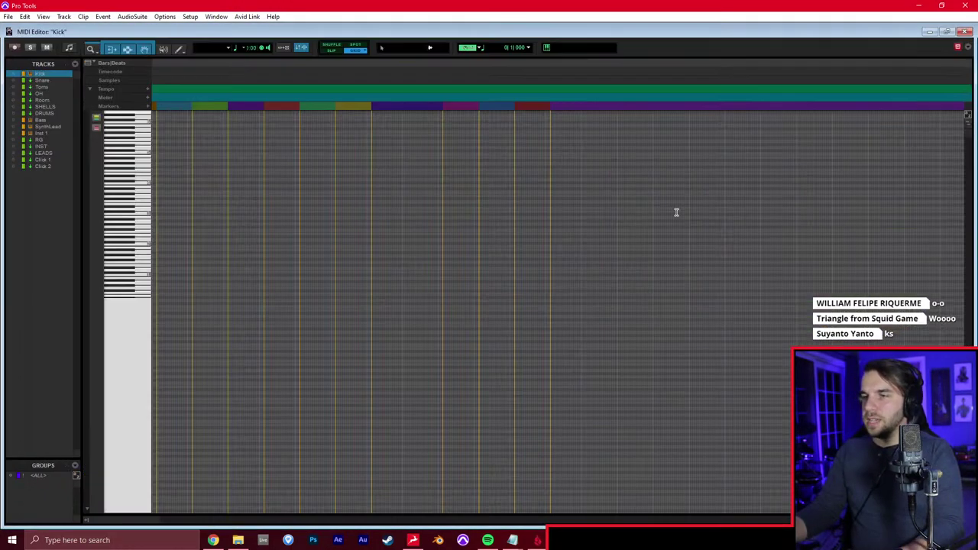
{"action": "left_click", "coordinate": [510, 49]}
{"action": "left_click", "coordinate": [539, 88]}
Fill bar 10 with the repeating cymbal pattern, adding kick notes on every beat and snare notes on beats 2 and 4
{"action": "key", "text": "F8"}
{"action": "left_click_drag", "start_coordinate": [387, 128], "coordinate": [622, 181]}
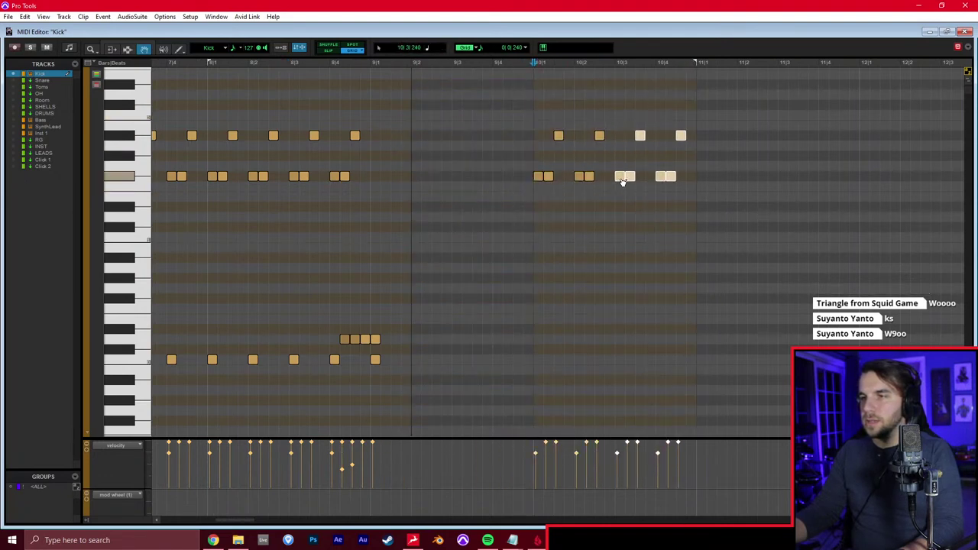
{"action": "key", "text": "F10"}
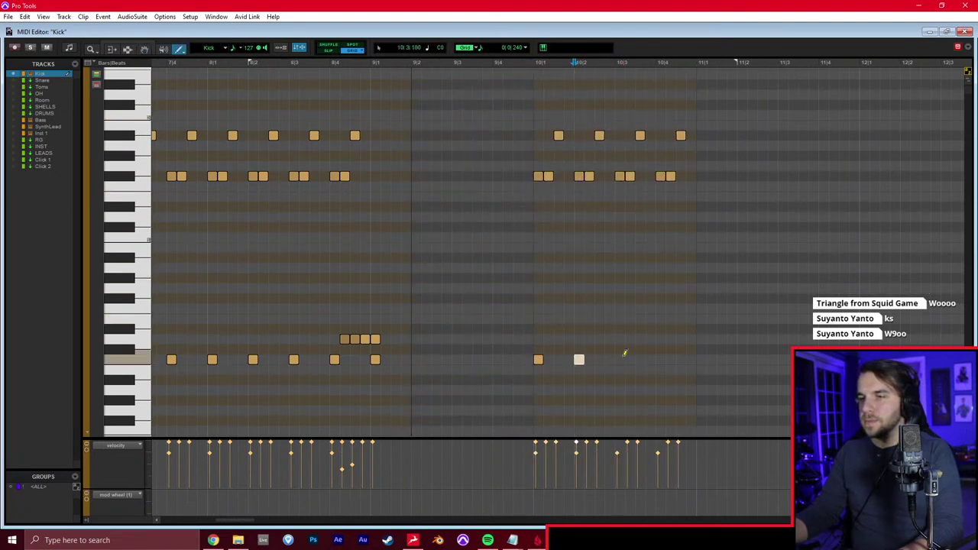
{"action": "left_click", "coordinate": [661, 359]}
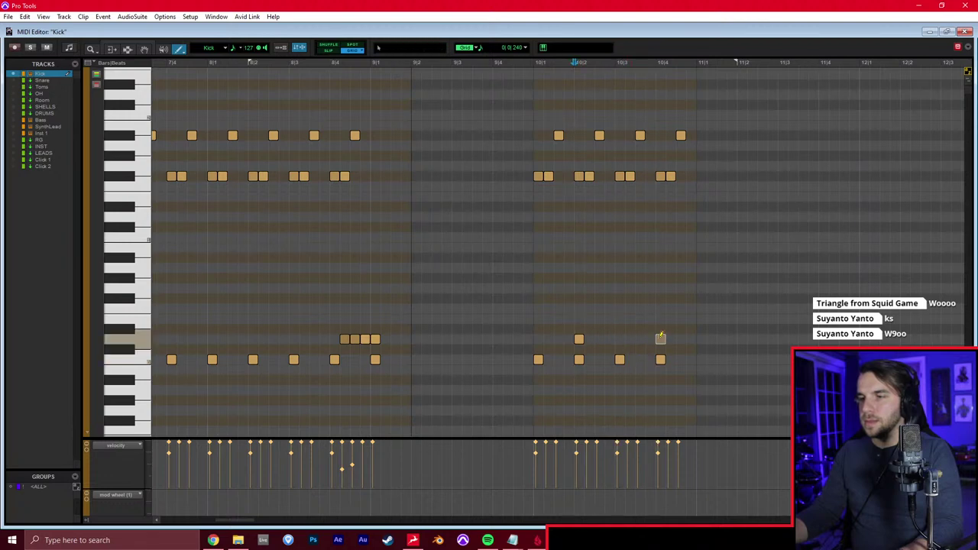
{"action": "left_click", "coordinate": [662, 339]}
Play the new drum pattern from just before bar 10 and again from the start of bar 10
{"action": "key", "text": "F7"}
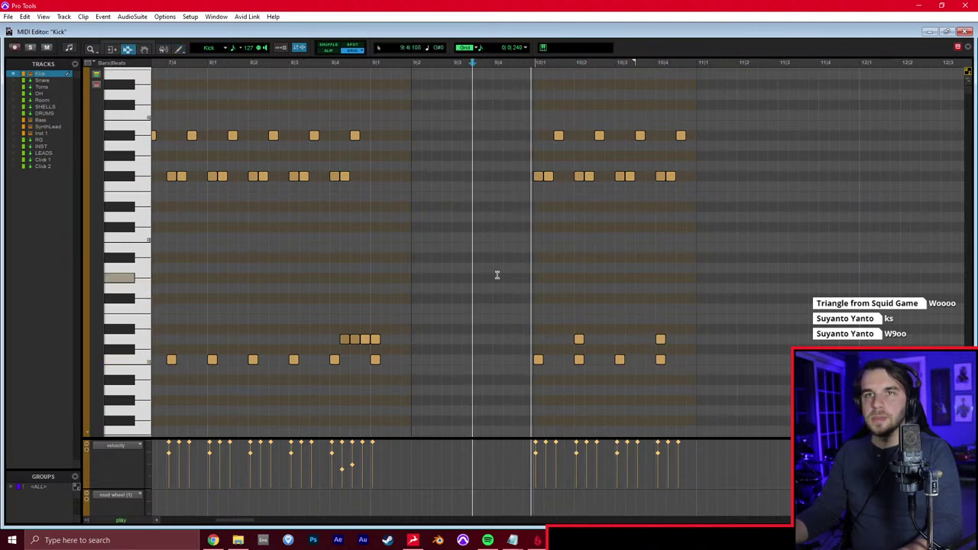
{"action": "key", "text": "space"}
{"action": "left_click", "coordinate": [494, 260]}
{"action": "left_click", "coordinate": [534, 241]}
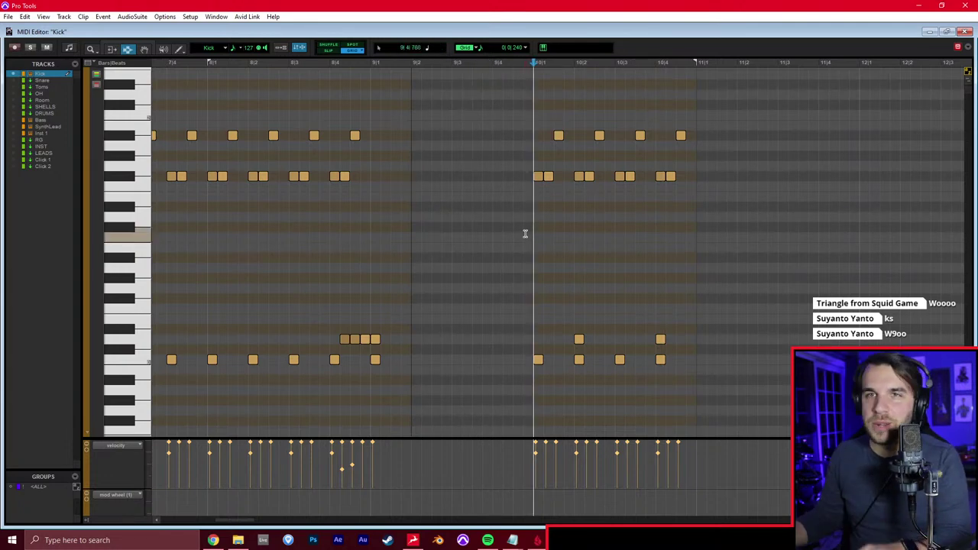
{"action": "key", "text": "space"}
Select the whole bar 10 drum pattern and duplicate it repeatedly through the end of bar 16
{"action": "left_click", "coordinate": [692, 239], "text": "shift"}
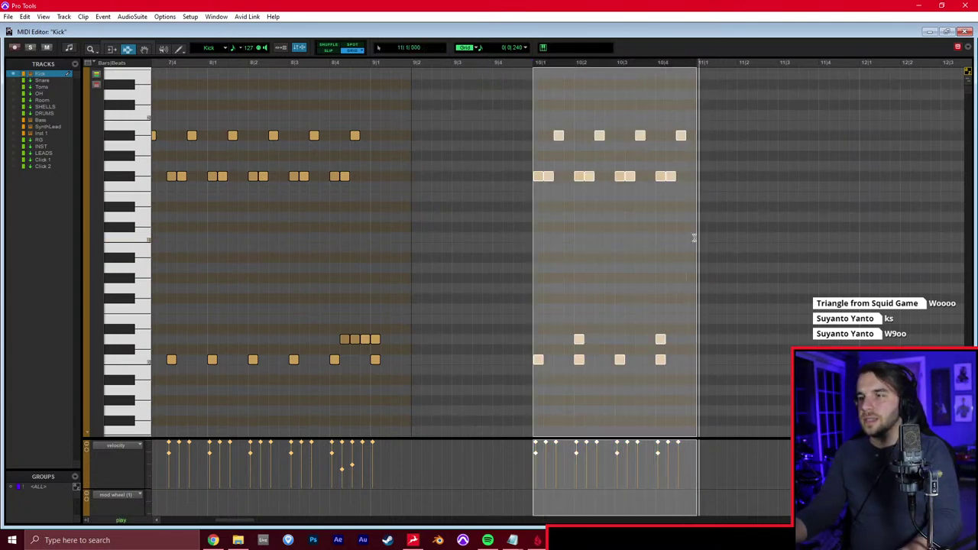
{"action": "key", "text": "ctrl+d"}
{"action": "key", "text": "ctrl+d"}
{"action": "scroll", "coordinate": [694, 238], "scroll_direction": "down", "scroll_amount": 1}
{"action": "scroll", "coordinate": [694, 238], "scroll_direction": "right", "scroll_amount": 4}
{"action": "key", "text": "ctrl+d"}
{"action": "scroll", "coordinate": [694, 239], "scroll_direction": "right", "scroll_amount": 3}
{"action": "key", "text": "ctrl+d"}
{"action": "key", "text": "ctrl+d"}
{"action": "key", "text": "ctrl+d"}
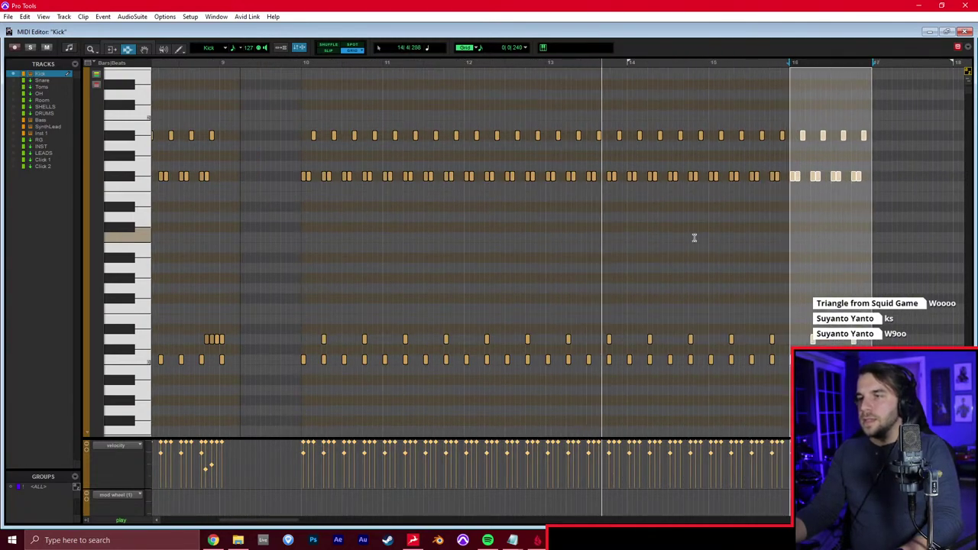
Close the MIDI editor and duplicate the bar 16 section of the Kick track into bar 17, up to the Build marker
{"action": "key", "text": "ctrl+w"}
{"action": "left_click", "coordinate": [671, 232]}
{"action": "scroll", "coordinate": [673, 230], "scroll_direction": "right", "scroll_amount": 4}
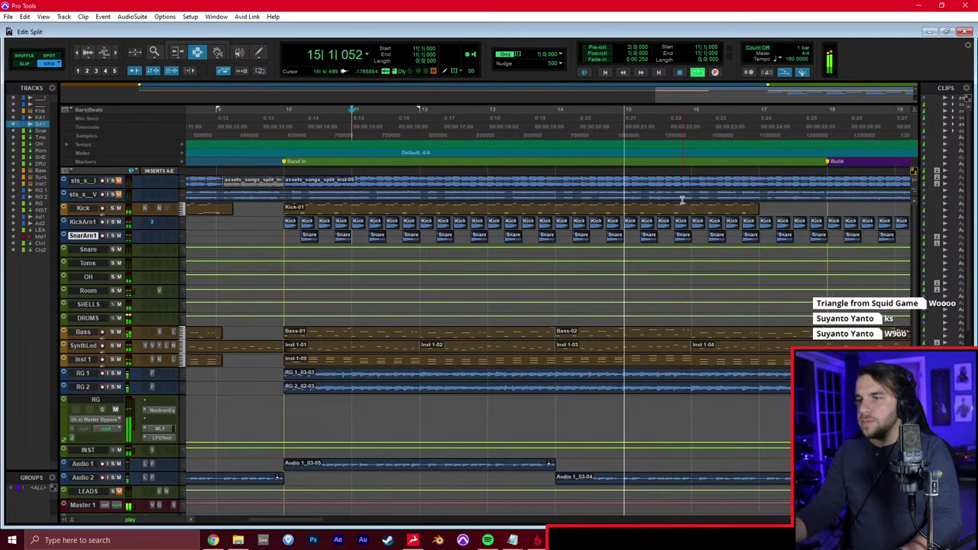
{"action": "left_click_drag", "start_coordinate": [687, 209], "coordinate": [736, 209]}
{"action": "key", "text": "ctrl+d"}
{"action": "left_click", "coordinate": [744, 210]}
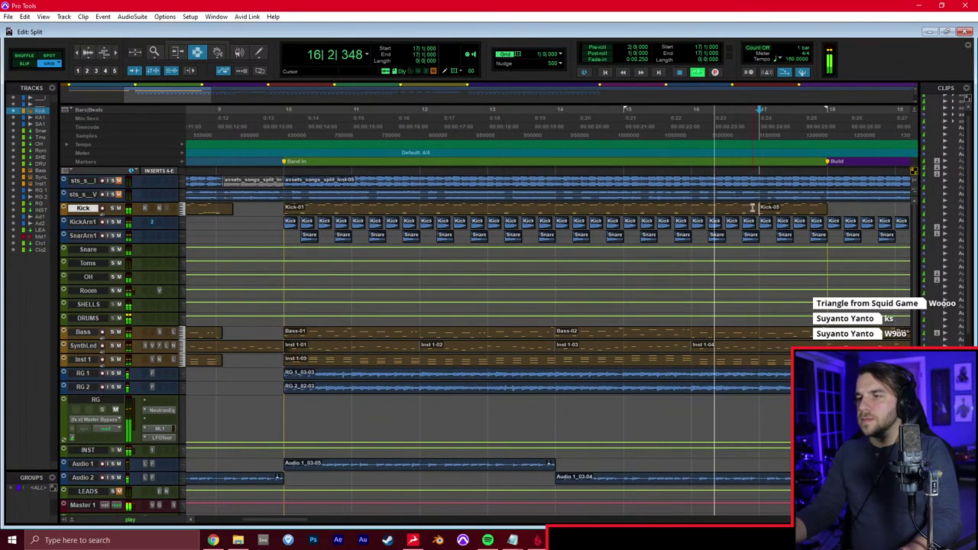
Add a four-note sixteenth snare fill on beat 4 of bar 13 in the Kick part and play it back
{"action": "key", "text": "space"}
{"action": "left_click", "coordinate": [512, 209]}
{"action": "key", "text": "super+equal"}
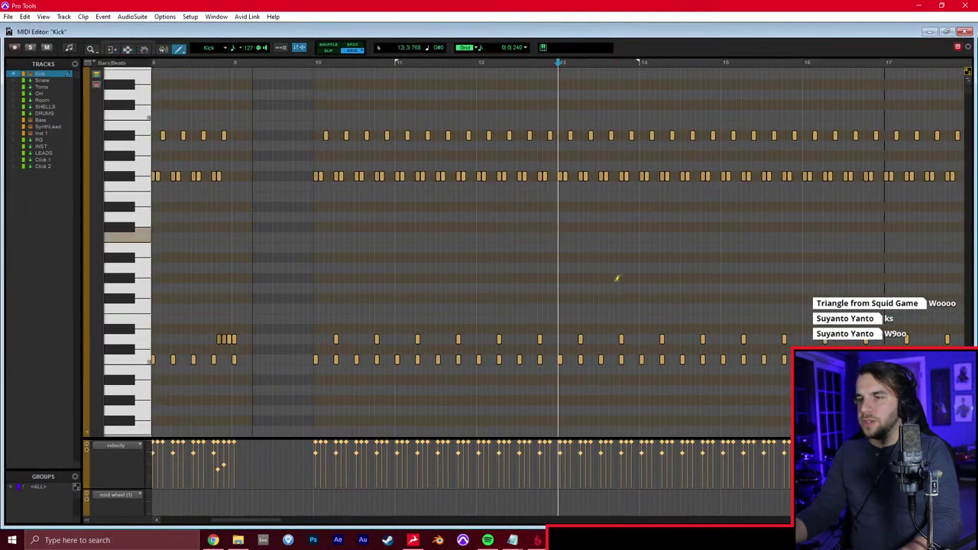
{"action": "key", "text": "t"}
{"action": "left_click", "coordinate": [695, 340]}
{"action": "left_click", "coordinate": [704, 338]}
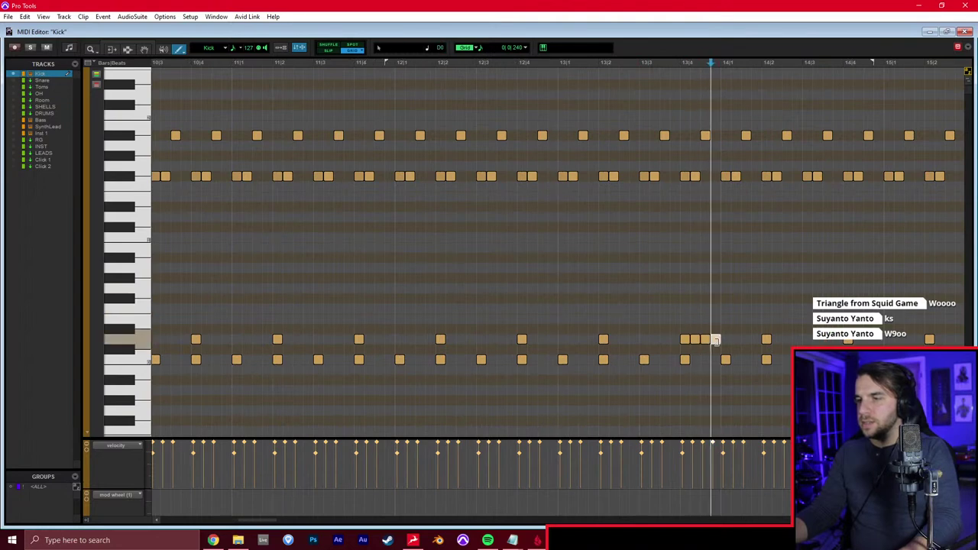
{"action": "left_click", "coordinate": [716, 339]}
{"action": "key", "text": "F6"}
{"action": "key", "text": "space"}
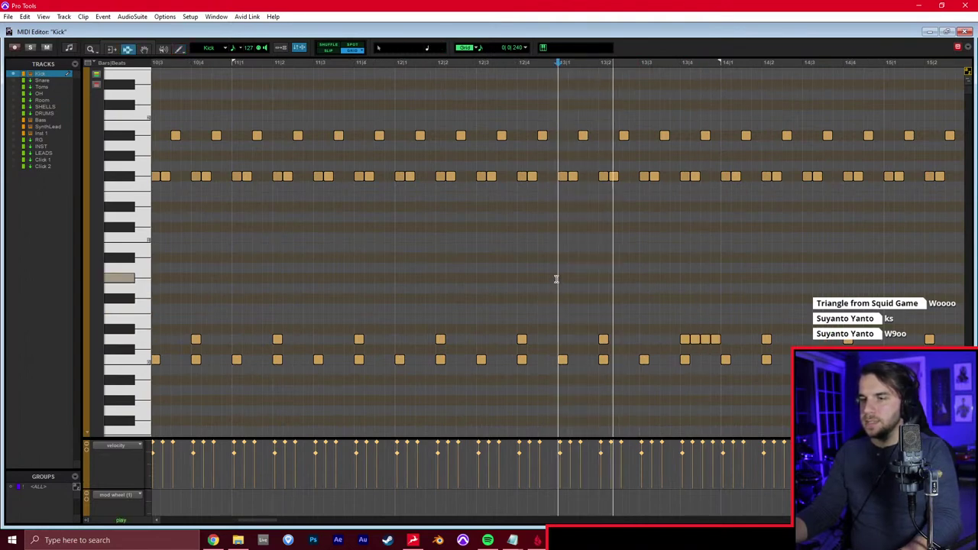
{"action": "key", "text": "ctrl+equal"}
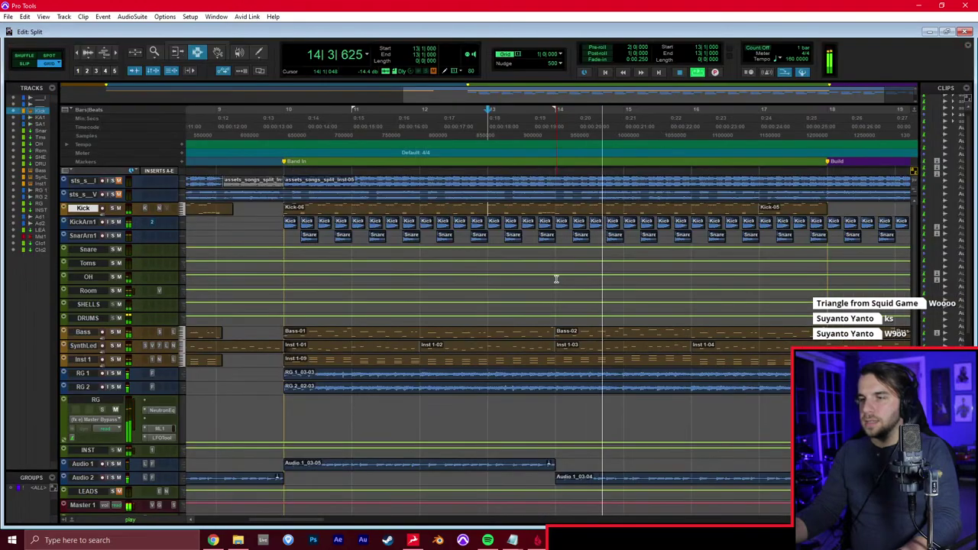
In bar 17 of the Kick part, shift the beat 2 snare half a beat earlier and add a kick half a beat after beat 2
{"action": "left_click", "coordinate": [760, 208]}
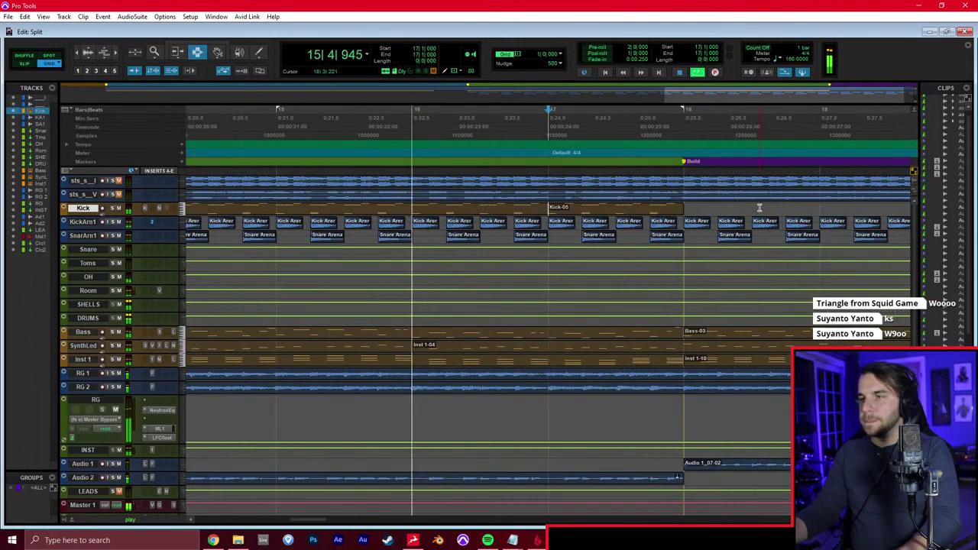
{"action": "key", "text": "ctrl+equal"}
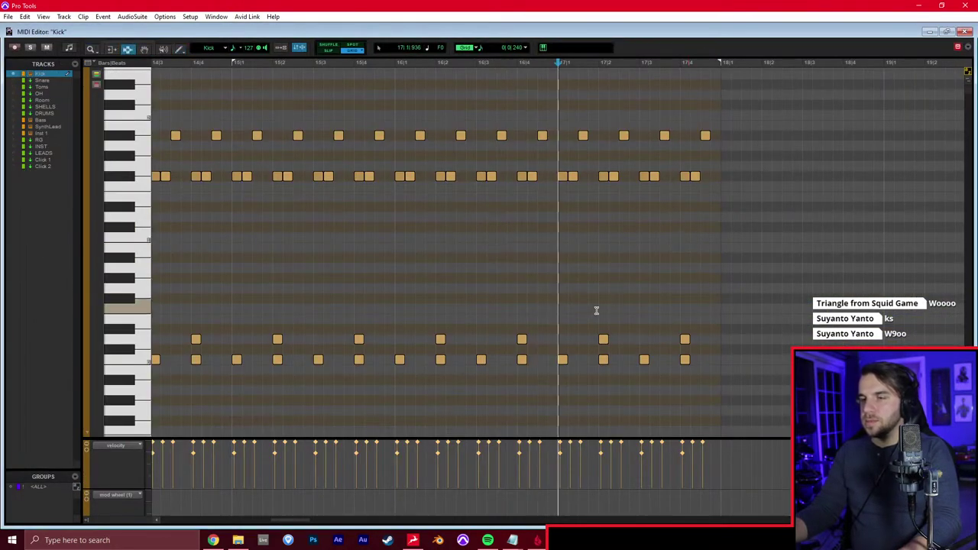
{"action": "left_click", "coordinate": [585, 339]}
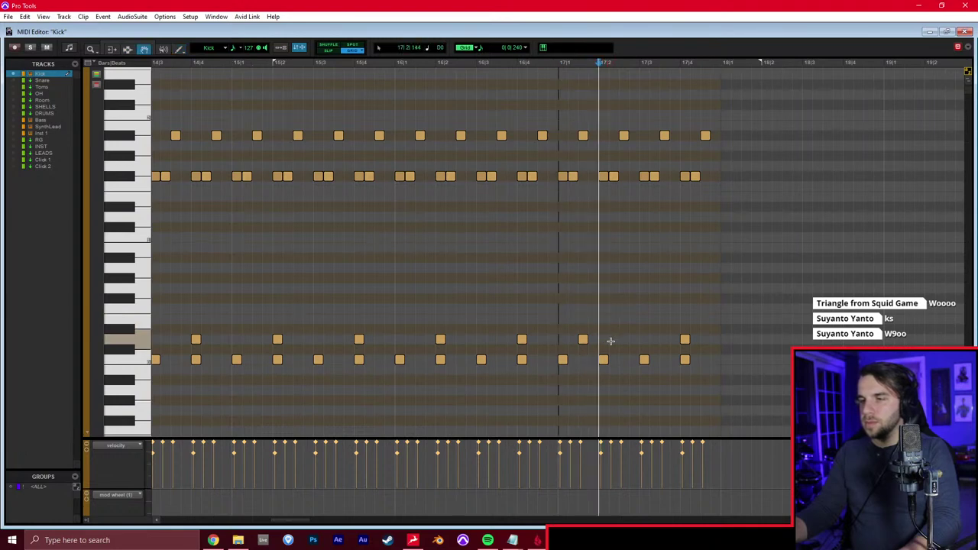
{"action": "key", "text": "F10"}
Replace all drum notes from beat 3 of bar 17 onward with a syncopated snare and kick fill
{"action": "left_click_drag", "start_coordinate": [637, 352], "coordinate": [740, 319]}
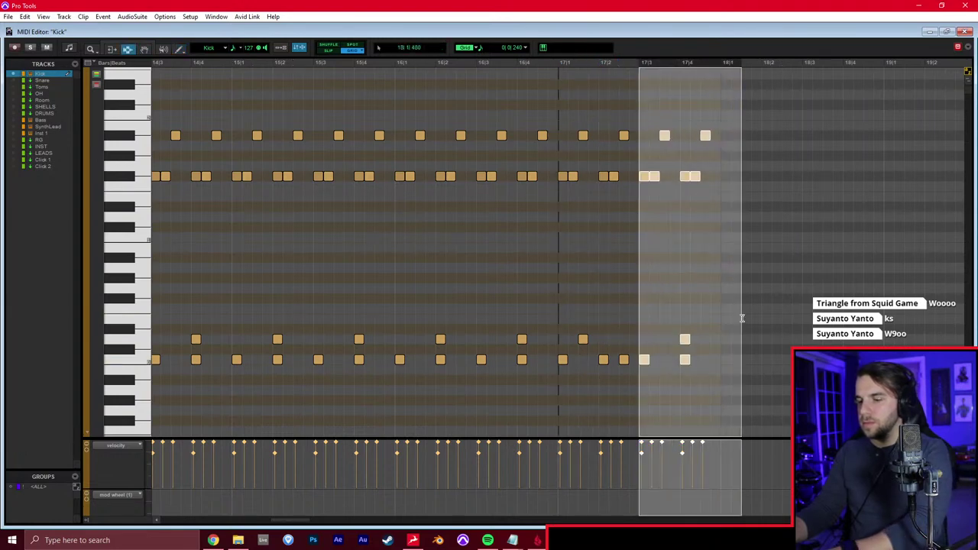
{"action": "key", "text": "Delete"}
{"action": "left_click", "coordinate": [654, 339]}
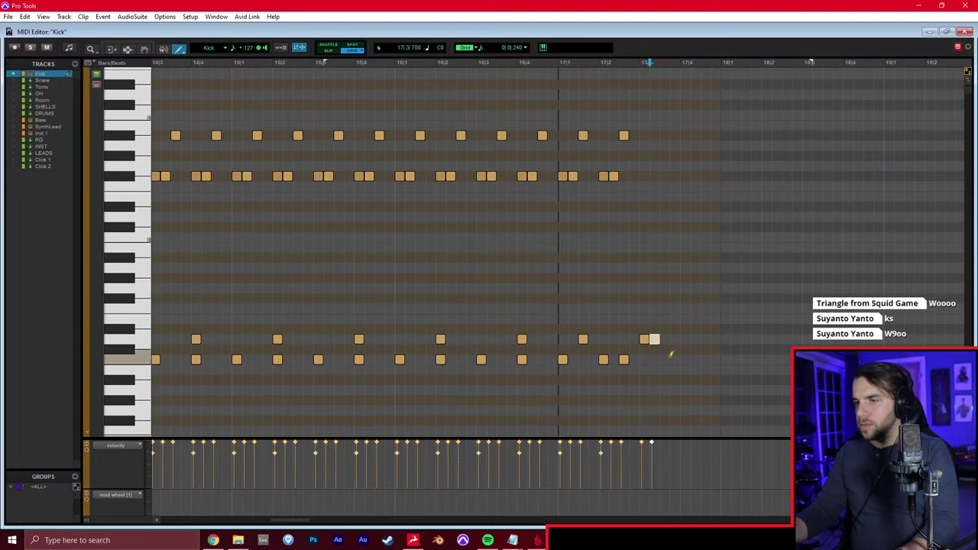
{"action": "left_click", "coordinate": [676, 359]}
{"action": "left_click", "coordinate": [688, 328]}
{"action": "left_click", "coordinate": [706, 357]}
Play the bar 17 drum fill from the start of the bar and stop playback
{"action": "key", "text": "F7"}
{"action": "left_click", "coordinate": [557, 306]}
{"action": "key", "text": "space"}
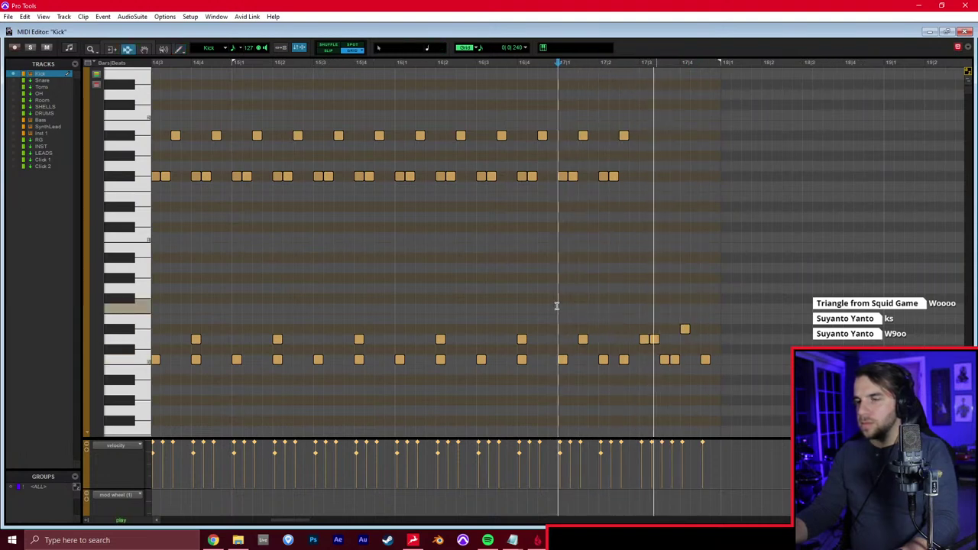
{"action": "key", "text": "space"}
Return to the Edit window and place the edit cursor at bar 18, the Build marker, on the OH track
{"action": "key", "text": "ctrl+="}
{"action": "left_click", "coordinate": [633, 281]}
{"action": "key", "text": "t"}
{"action": "key", "text": "r"}
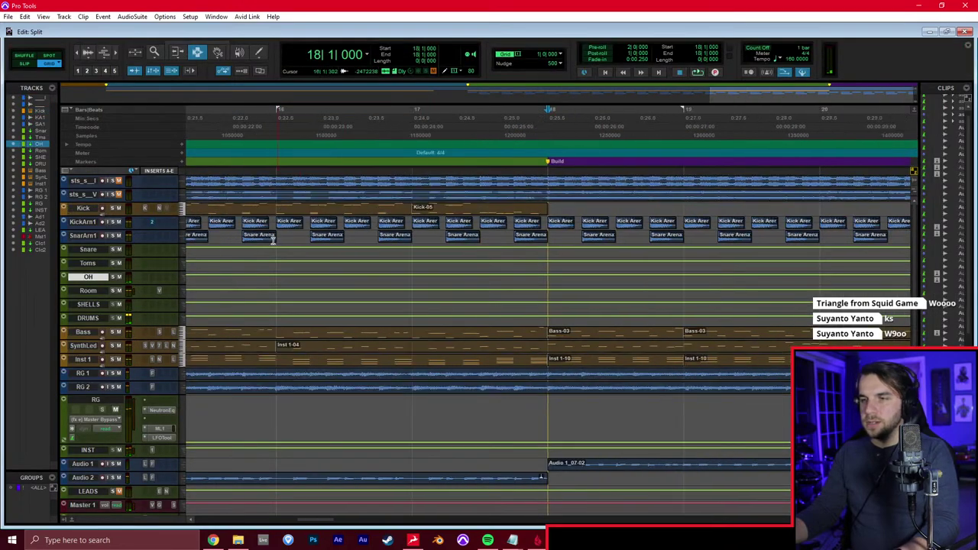
Enlarge the height of all tracks and set the grid value to 1/16 note
{"action": "left_click", "coordinate": [187, 236]}
{"action": "left_click", "coordinate": [207, 268], "text": "alt"}
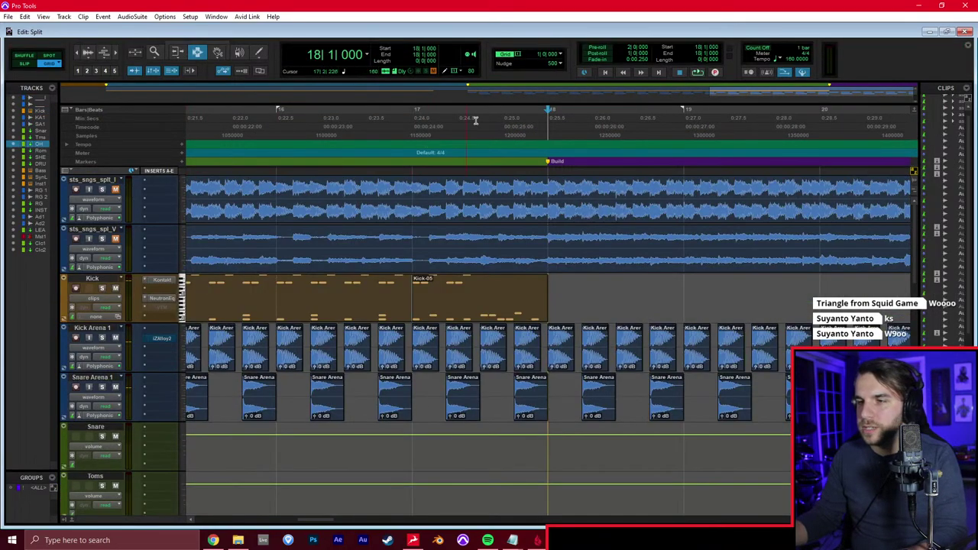
{"action": "left_click", "coordinate": [541, 59]}
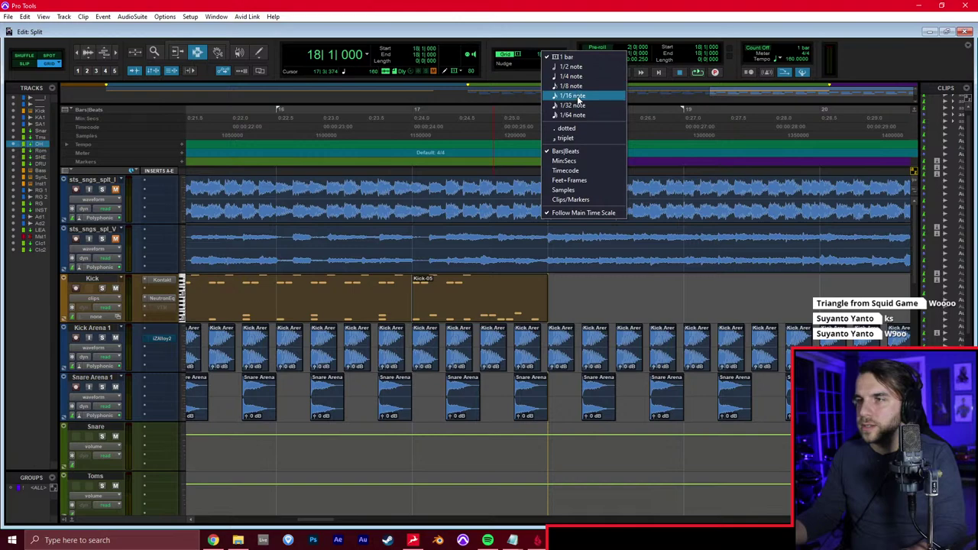
{"action": "left_click", "coordinate": [560, 105]}
Move the Snare Arena 1 sample on beat 2 of bar 17 half a beat earlier, to 17|1|480
{"action": "key", "text": "t"}
{"action": "scroll", "coordinate": [382, 352], "scroll_direction": "left", "scroll_amount": 2}
{"action": "double_click", "coordinate": [479, 410]}
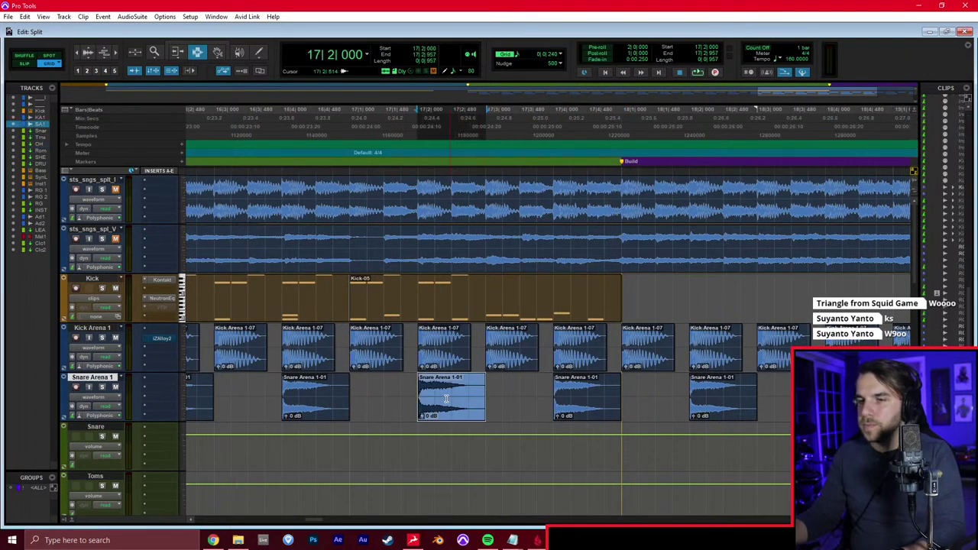
{"action": "key", "text": "ctrl+x"}
{"action": "left_click", "coordinate": [387, 406]}
{"action": "key", "text": "ctrl+v"}
Copy the beat 4 snare sample on Snare Arena 1 to 17|3|000 and repeat it at 17|3|240
{"action": "left_click", "coordinate": [575, 410]}
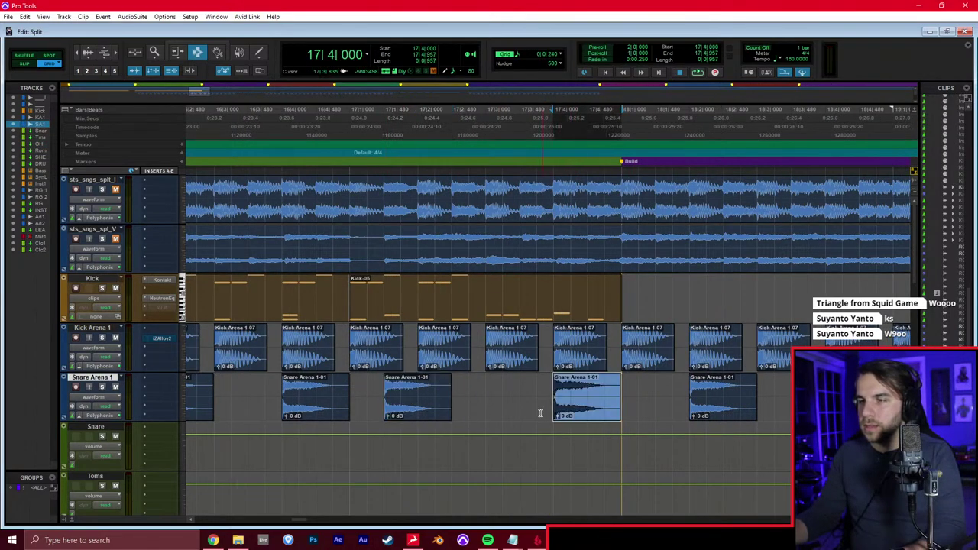
{"action": "mouse_move", "coordinate": [574, 398]}
{"action": "left_mouse_down"}
{"action": "mouse_move", "coordinate": [536, 405]}
{"action": "mouse_move", "coordinate": [555, 403]}
{"action": "left_mouse_up"}
{"action": "key", "text": "ctrl+c"}
{"action": "left_click", "coordinate": [484, 400]}
{"action": "key", "text": "ctrl+v"}
{"action": "key", "text": "ctrl+d"}
Cut the beat 3 sample from Kick Arena 1 in bar 17 and paste it at 17|3|480, 17|3|720 and 17|4|480
{"action": "key", "text": "F7"}
{"action": "double_click", "coordinate": [526, 354]}
{"action": "key", "text": "ctrl+x"}
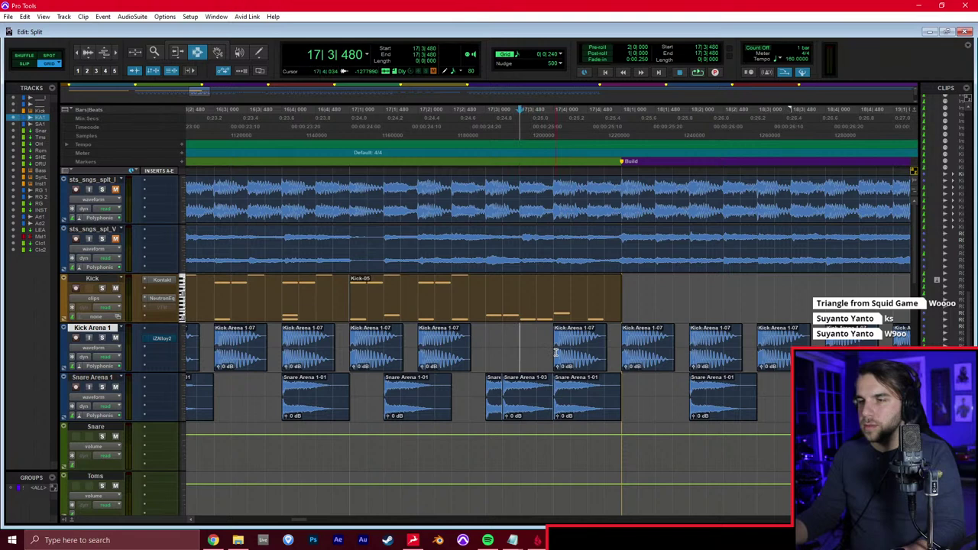
{"action": "key", "text": "ctrl+v"}
{"action": "left_click", "coordinate": [542, 352]}
{"action": "key", "text": "ctrl+v"}
{"action": "left_click", "coordinate": [593, 349]}
{"action": "key", "text": "ctrl+v"}
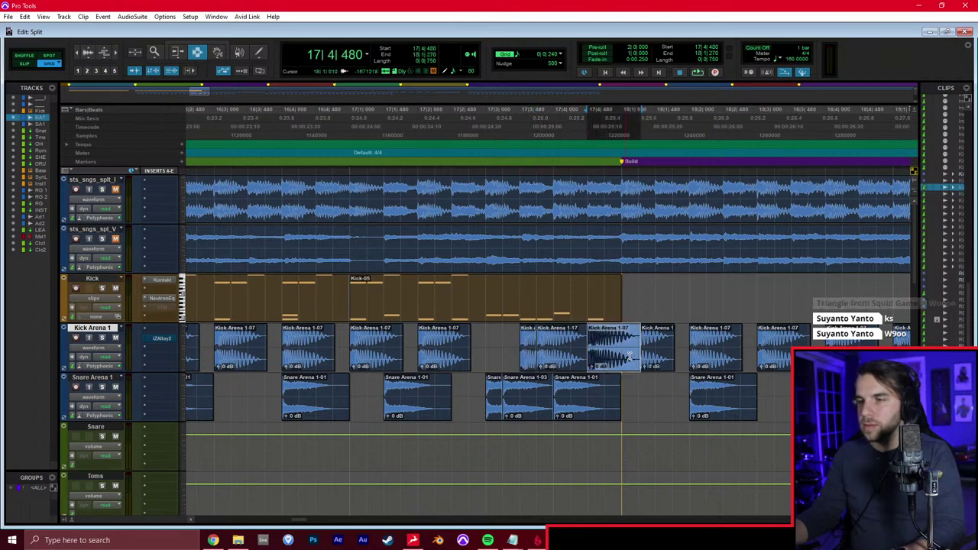
Extend the overlapped Kick Arena 1 sample at bar 18 back to the Build marker and play from bar 17
{"action": "key", "text": "F6"}
{"action": "left_click_drag", "start_coordinate": [652, 349], "coordinate": [636, 353]}
{"action": "key", "text": "F7"}
{"action": "left_click", "coordinate": [358, 320]}
{"action": "key", "text": "space"}
Paste another kick sample at 17|2|480 on Kick Arena 1 and play the fill from the start of bar 17
{"action": "double_click", "coordinate": [452, 342]}
{"action": "left_click", "coordinate": [452, 341]}
{"action": "key", "text": "ctrl+v"}
{"action": "left_click", "coordinate": [358, 346]}
{"action": "key", "text": "space"}
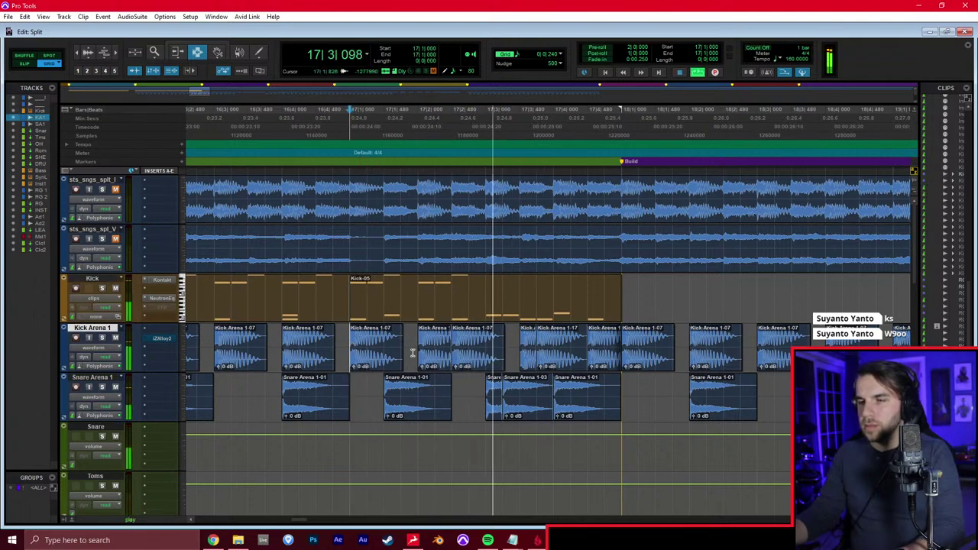
{"action": "key", "text": "space"}
Try removing the beat 4 snare sample and the last kick sample of bar 17, and undo both deletions
{"action": "left_click", "coordinate": [566, 363]}
{"action": "double_click", "coordinate": [576, 402]}
{"action": "key", "text": "Delete"}
{"action": "double_click", "coordinate": [601, 353]}
{"action": "key", "text": "Delete"}
{"action": "key", "text": "ctrl+z"}
{"action": "key", "text": "ctrl+z"}
Delete the Kick Arena 1 sample at 17|4|480, trim the Kick part's end to that point, and play from bar 17
{"action": "double_click", "coordinate": [602, 356]}
{"action": "key", "text": "Delete"}
{"action": "left_click", "coordinate": [583, 297]}
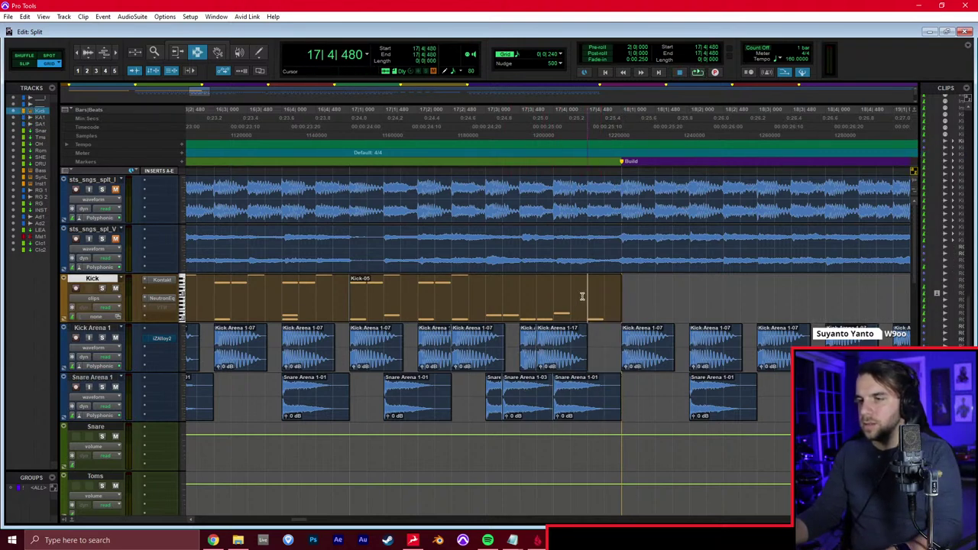
{"action": "key", "text": "s"}
{"action": "left_click", "coordinate": [354, 312]}
{"action": "key", "text": "space"}
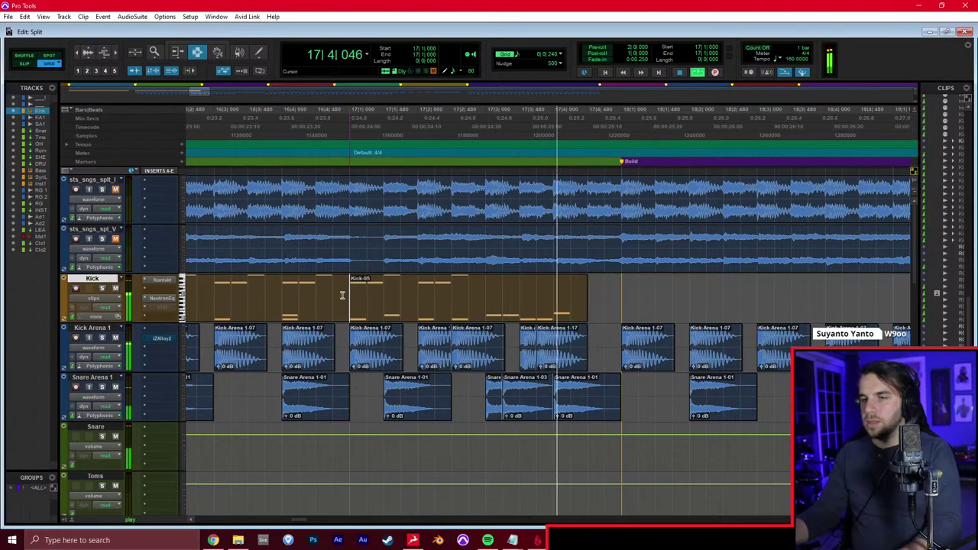
Open the Kick part in the MIDI editor and delete the repeating cymbal notes above the bar 17 fill
{"action": "double_click", "coordinate": [342, 295]}
{"action": "left_click_drag", "start_coordinate": [657, 113], "coordinate": [563, 196]}
{"action": "key", "text": "Delete"}
Add a cymbal note above the snare at 17|1|480, play from just before bar 17, and return to the Edit window
{"action": "key", "text": "F10"}
{"action": "left_click", "coordinate": [583, 105]}
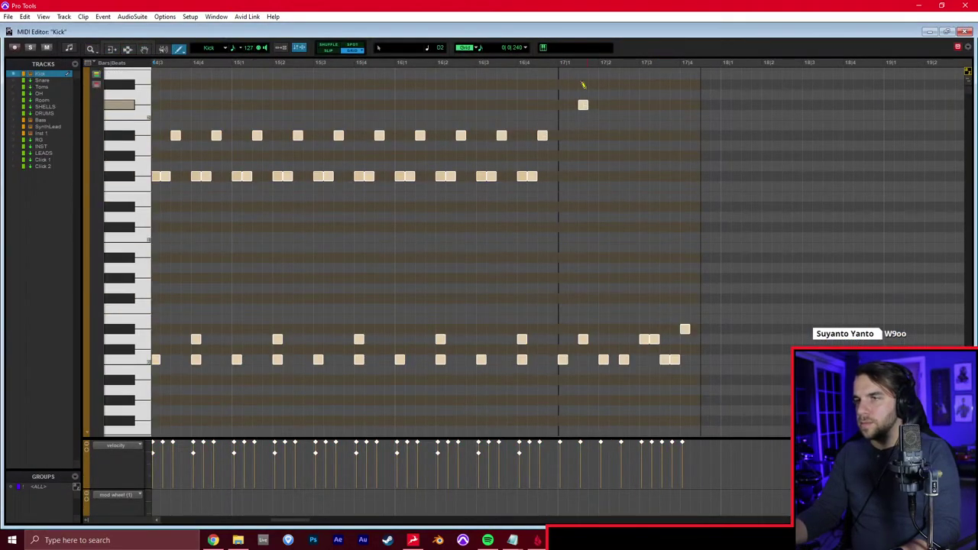
{"action": "key", "text": "ctrl+z"}
{"action": "mouse_move", "coordinate": [584, 85]}
{"action": "left_mouse_down"}
{"action": "mouse_move", "coordinate": [587, 60]}
{"action": "mouse_move", "coordinate": [583, 87]}
{"action": "left_mouse_up"}
{"action": "key", "text": "F7"}
{"action": "left_click", "coordinate": [548, 189]}
{"action": "key", "text": "space"}
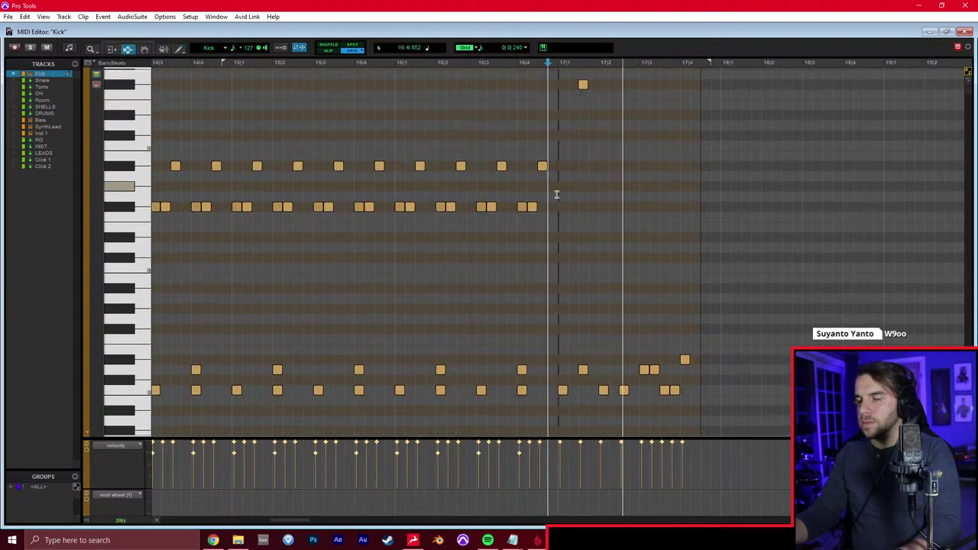
{"action": "key", "text": "ctrl+w"}
{"action": "key", "text": "space"}
Trim the end of the Inst 1 clip before the Build marker back to 17|4|480
{"action": "left_click", "coordinate": [604, 316]}
{"action": "scroll", "coordinate": [603, 344], "scroll_direction": "down", "scroll_amount": 3}
{"action": "scroll", "coordinate": [599, 351], "scroll_direction": "down", "scroll_amount": 4}
{"action": "left_click", "coordinate": [586, 340]}
{"action": "key", "text": "space"}
{"action": "key", "text": "space"}
{"action": "left_click", "coordinate": [588, 438]}
{"action": "key", "text": "s"}
Try trimming the SynthLead and Bass clips at 17|4|480, and undo both trims
{"action": "left_click", "coordinate": [588, 390]}
{"action": "key", "text": "s"}
{"action": "left_click", "coordinate": [587, 369]}
{"action": "key", "text": "s"}
{"action": "key", "text": "ctrl+z"}
{"action": "key", "text": "ctrl+z"}
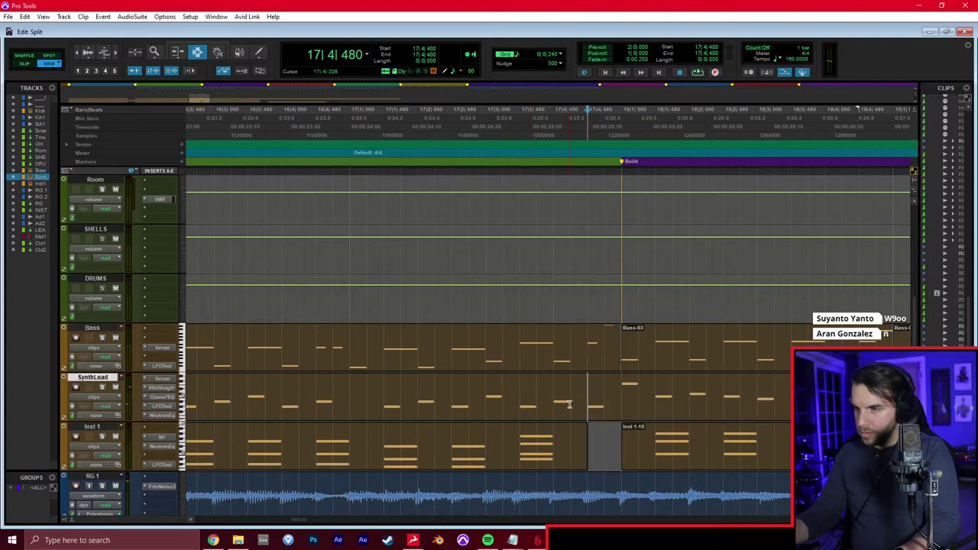
Split SynthLead at the Build marker, delete its section from 17|4|480 to bar 18, and play the transition
{"action": "left_click", "coordinate": [616, 397]}
{"action": "key", "text": "b"}
{"action": "double_click", "coordinate": [609, 395]}
{"action": "key", "text": "Delete"}
{"action": "left_click", "coordinate": [335, 389]}
{"action": "key", "text": "space"}
{"action": "left_click", "coordinate": [389, 335]}
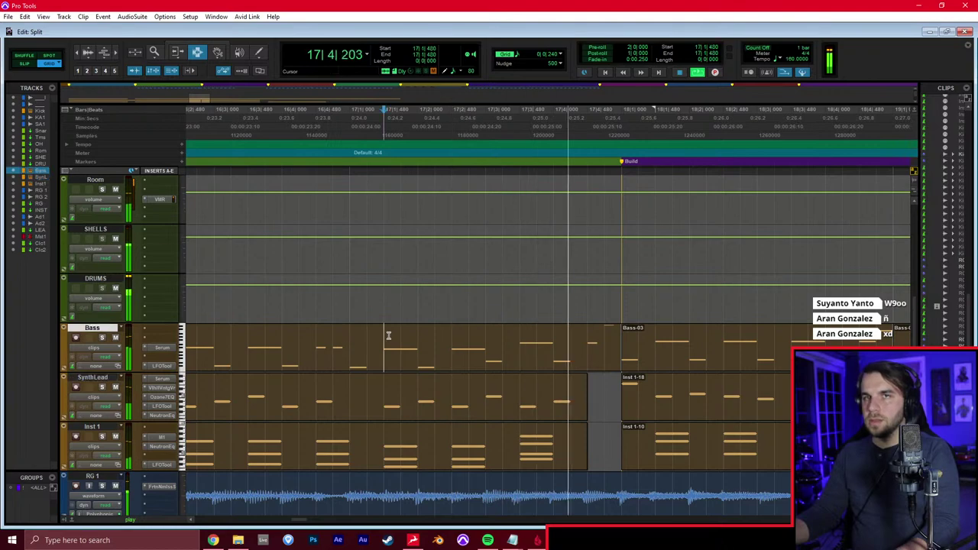
{"action": "key", "text": "space"}
Play from the start of bar 17 on the Kick track into the Build section and stop playback
{"action": "key", "text": "semicolon"}
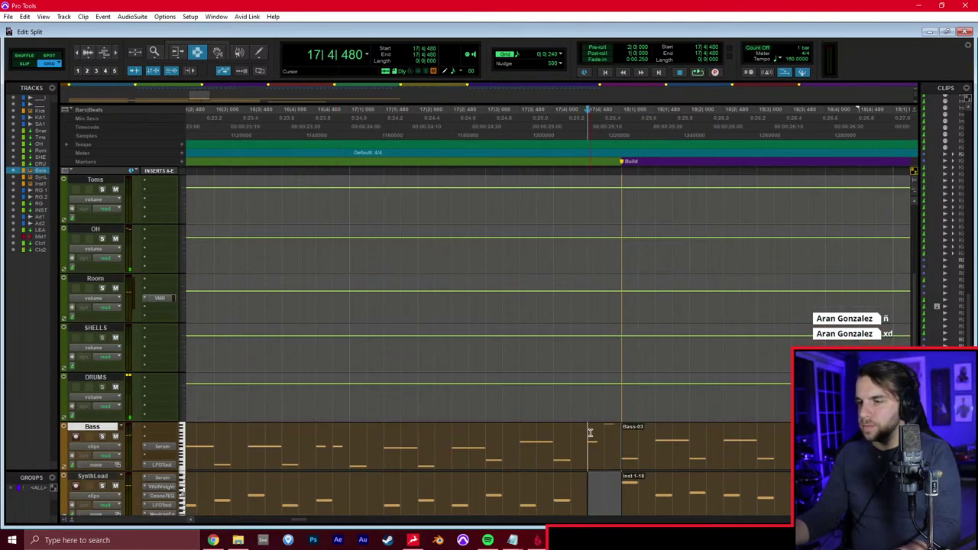
{"action": "scroll", "coordinate": [590, 432], "scroll_direction": "up", "scroll_amount": 5}
{"action": "left_click", "coordinate": [359, 271]}
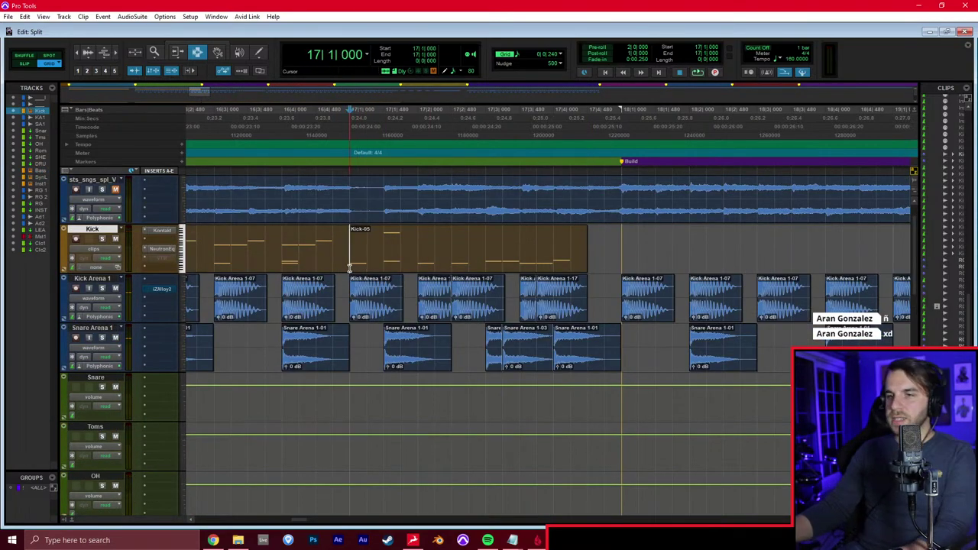
{"action": "key", "text": "space"}
{"action": "key", "text": "r"}
{"action": "key", "text": "r"}
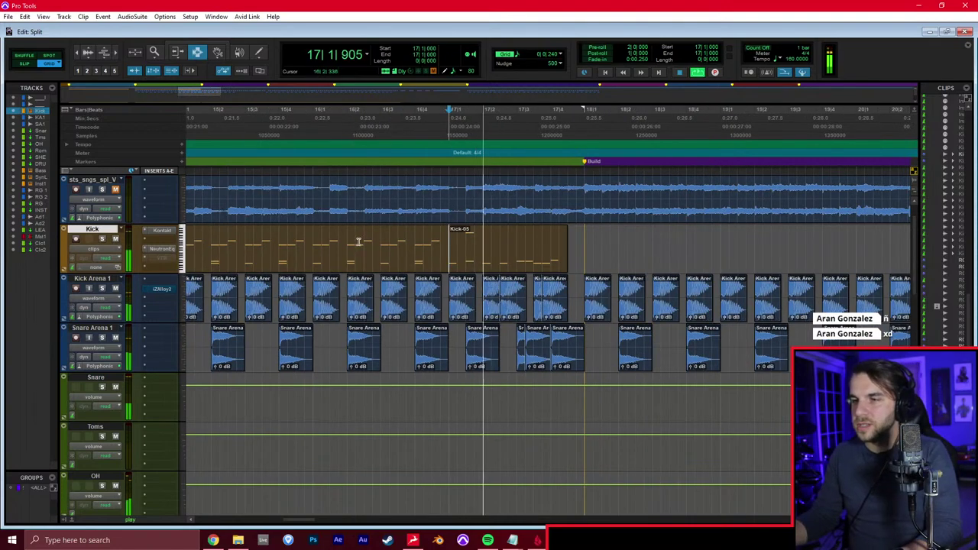
{"action": "key", "text": "r"}
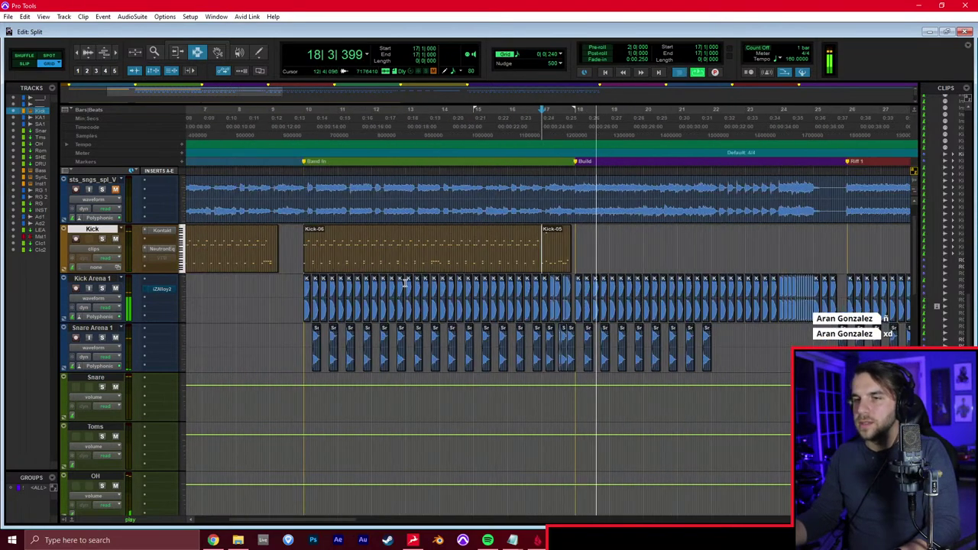
{"action": "key", "text": "space"}
In the Kick part's MIDI editor, add a cymbal note on the downbeat of bar 10 and return to the Edit window
{"action": "scroll", "coordinate": [384, 264], "scroll_direction": "left", "scroll_amount": 1}
{"action": "left_click", "coordinate": [381, 253]}
{"action": "key", "text": "t"}
{"action": "key", "text": "t"}
{"action": "key", "text": "super+equal"}
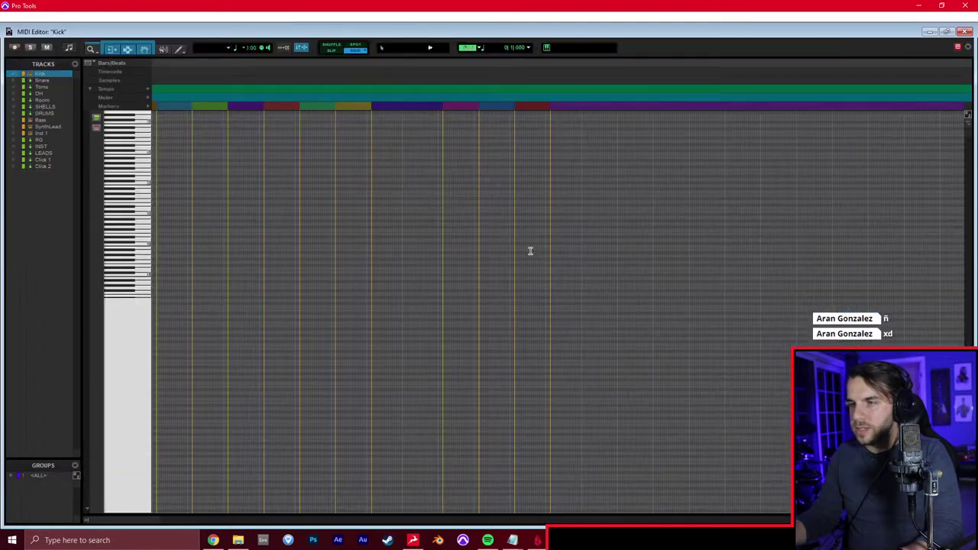
{"action": "scroll", "coordinate": [593, 155], "scroll_direction": "up", "scroll_amount": 3}
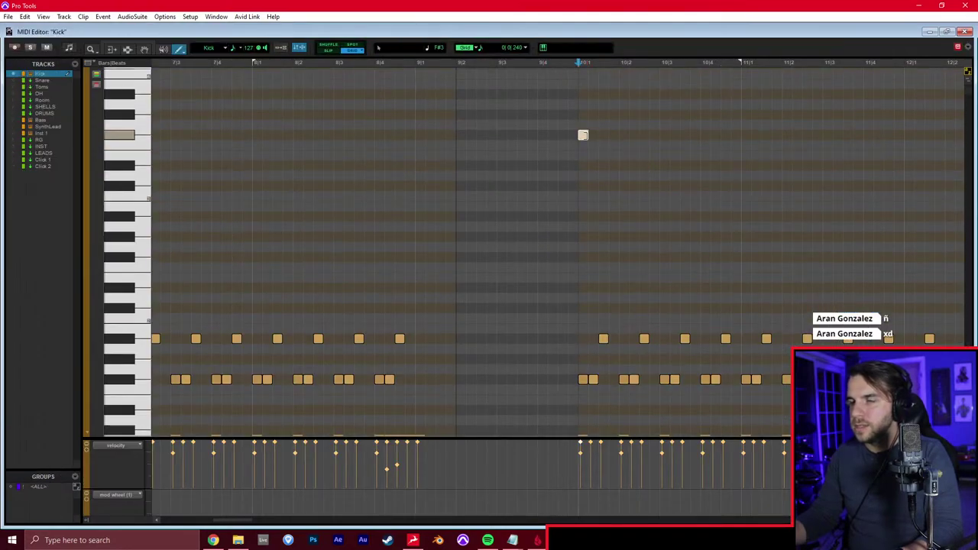
{"action": "left_click", "coordinate": [584, 235]}
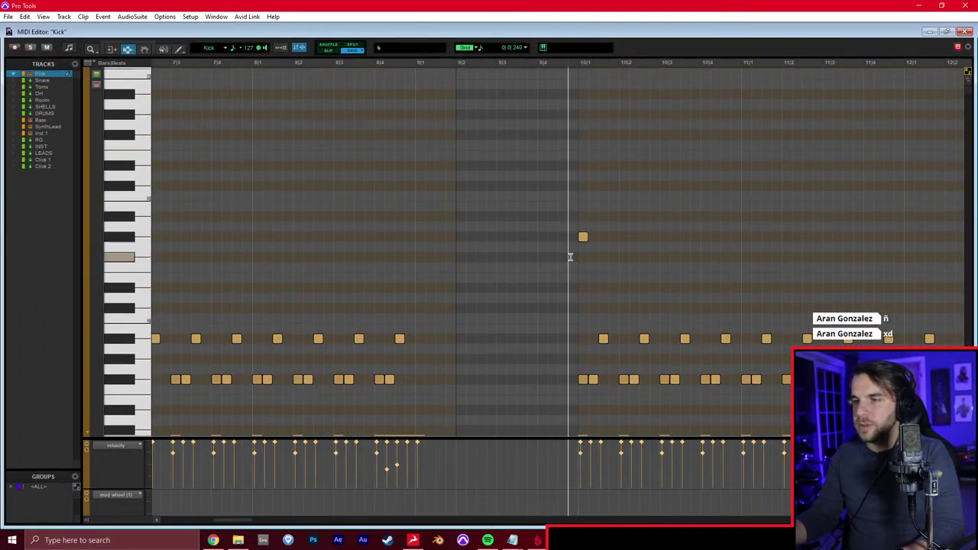
{"action": "key", "text": "super+equal"}
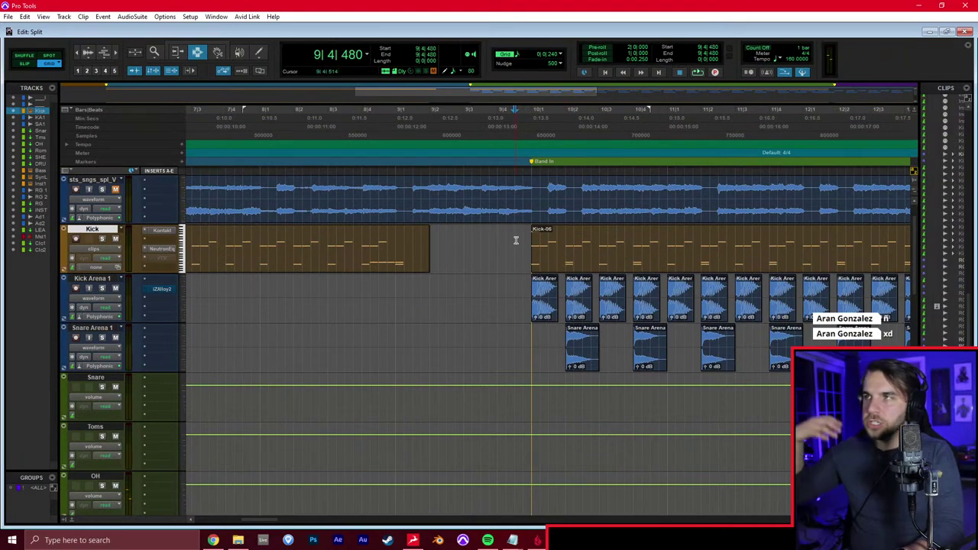
Add a cymbal note on the downbeat of bar 6 in the Intro drum part and play from there
{"action": "scroll", "coordinate": [517, 237], "scroll_direction": "right", "scroll_amount": 5}
{"action": "scroll", "coordinate": [512, 235], "scroll_direction": "right", "scroll_amount": 2}
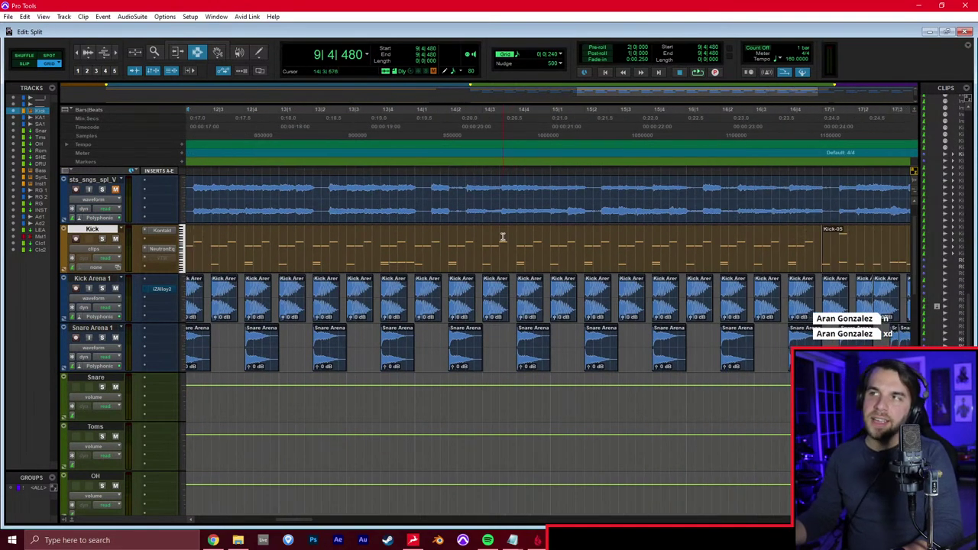
{"action": "scroll", "coordinate": [503, 237], "scroll_direction": "down", "scroll_amount": 2}
{"action": "scroll", "coordinate": [527, 211], "scroll_direction": "left", "scroll_amount": 2}
{"action": "left_click", "coordinate": [445, 249]}
{"action": "double_click", "coordinate": [349, 244]}
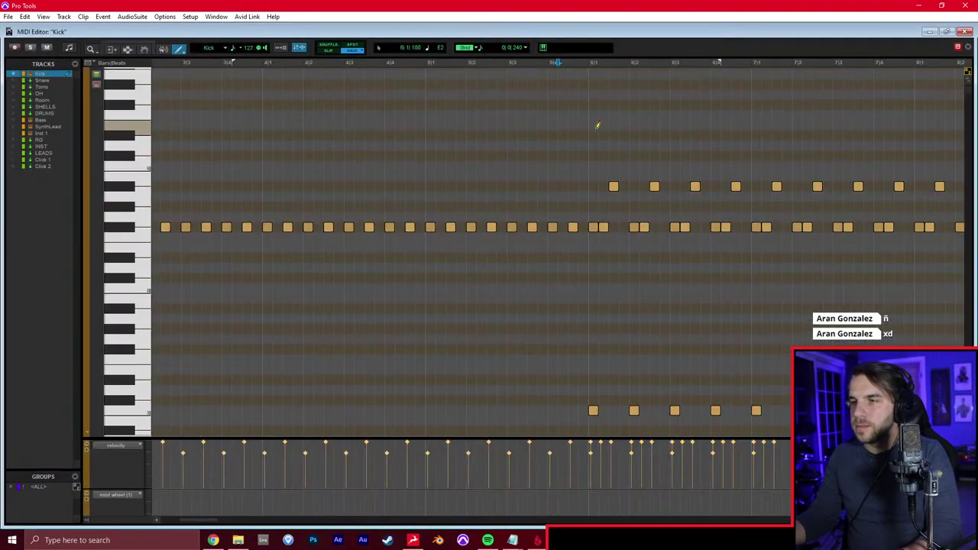
{"action": "key", "text": "space"}
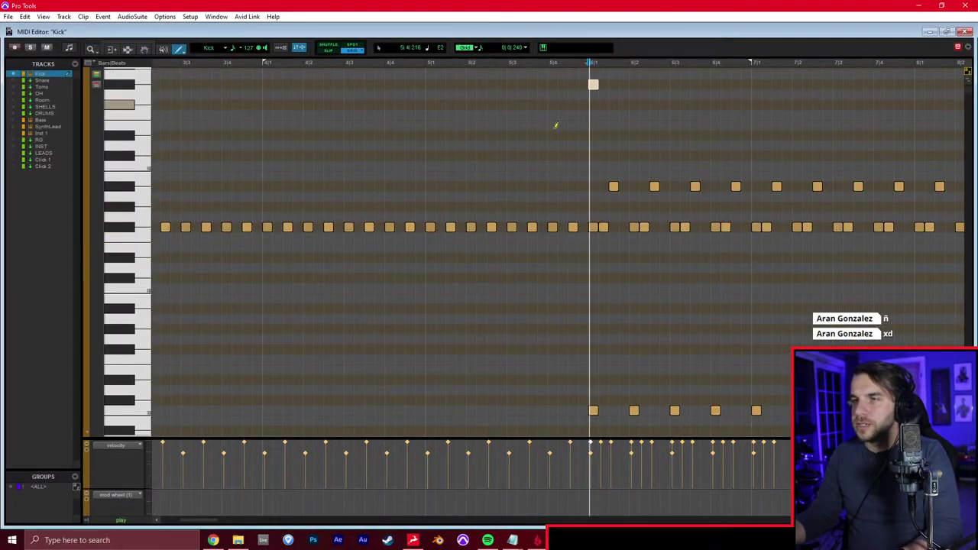
{"action": "scroll", "coordinate": [533, 245], "scroll_direction": "down", "scroll_amount": 3}
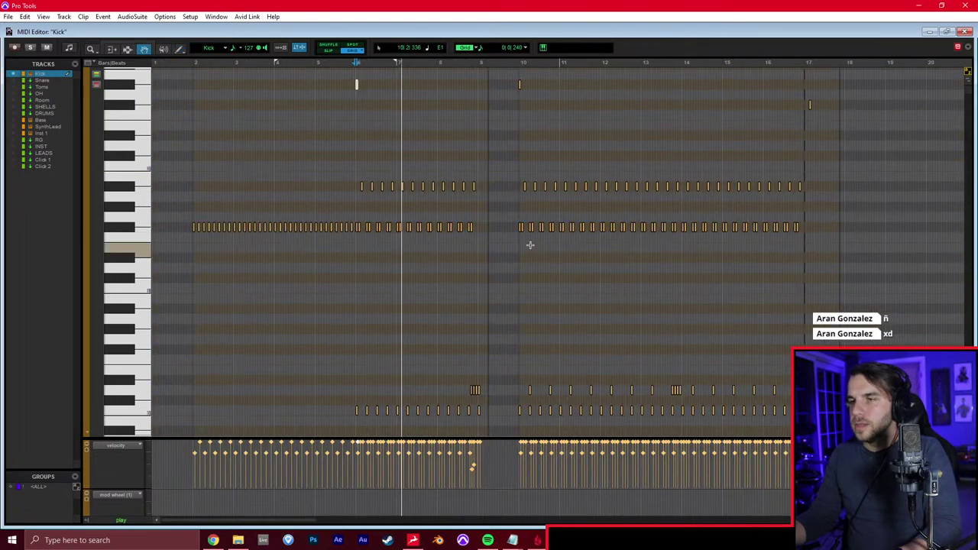
{"action": "key", "text": "ctrl+="}
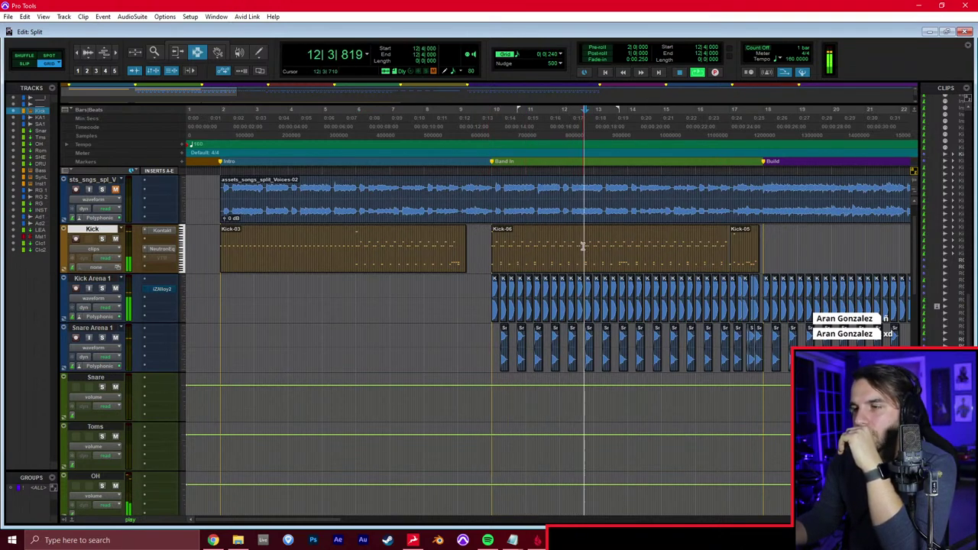
In the Mix window, lower the RG fader to about -2.7 dB and return to the Edit window
{"action": "key", "text": "ctrl+equal"}
{"action": "left_click_drag", "start_coordinate": [607, 355], "coordinate": [607, 360]}
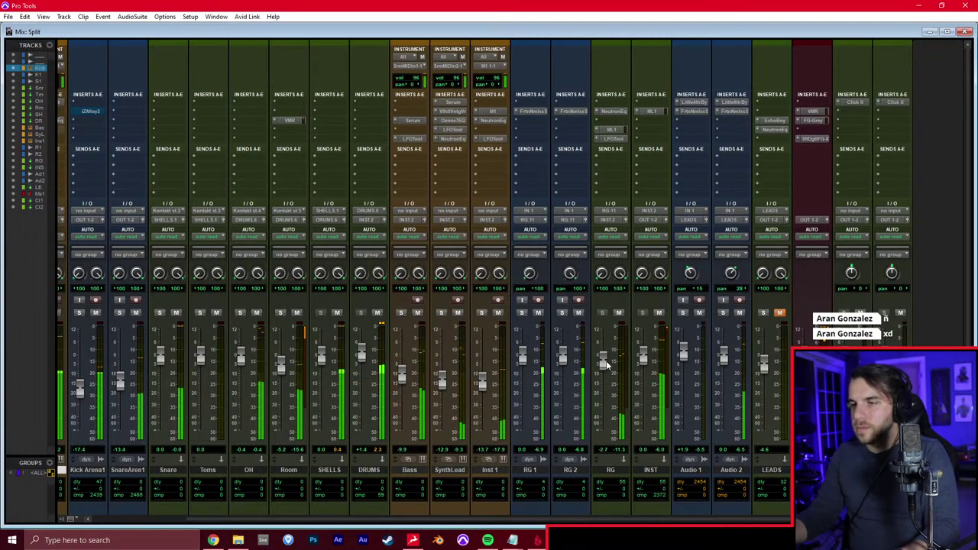
{"action": "key", "text": "ctrl+equal"}
Listen to the end of the bar 17 fill leading into the Build section and stop playback
{"action": "key", "text": "t"}
{"action": "key", "text": "t"}
{"action": "left_click", "coordinate": [653, 238]}
{"action": "scroll", "coordinate": [652, 237], "scroll_direction": "right", "scroll_amount": 1}
{"action": "left_click", "coordinate": [613, 261]}
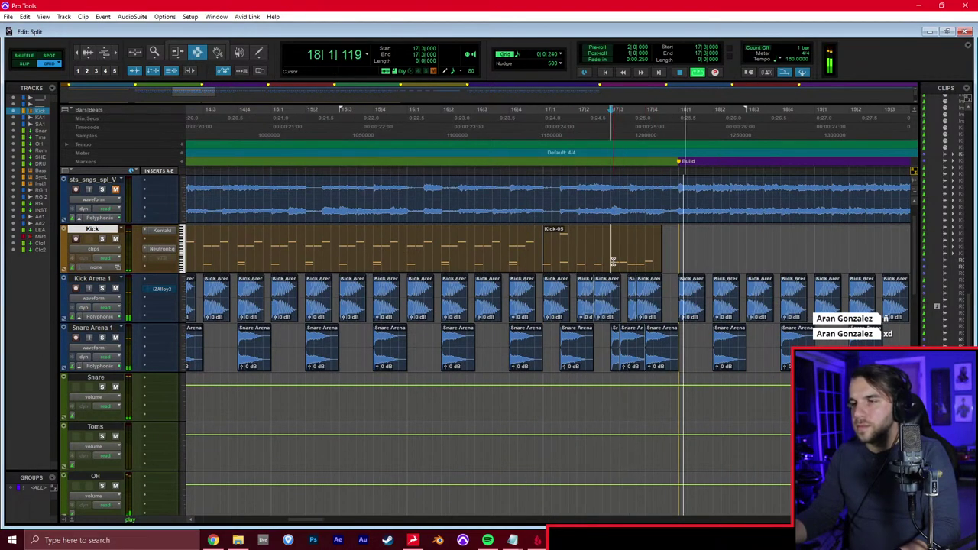
{"action": "left_click", "coordinate": [673, 244]}
{"action": "key", "text": "r"}
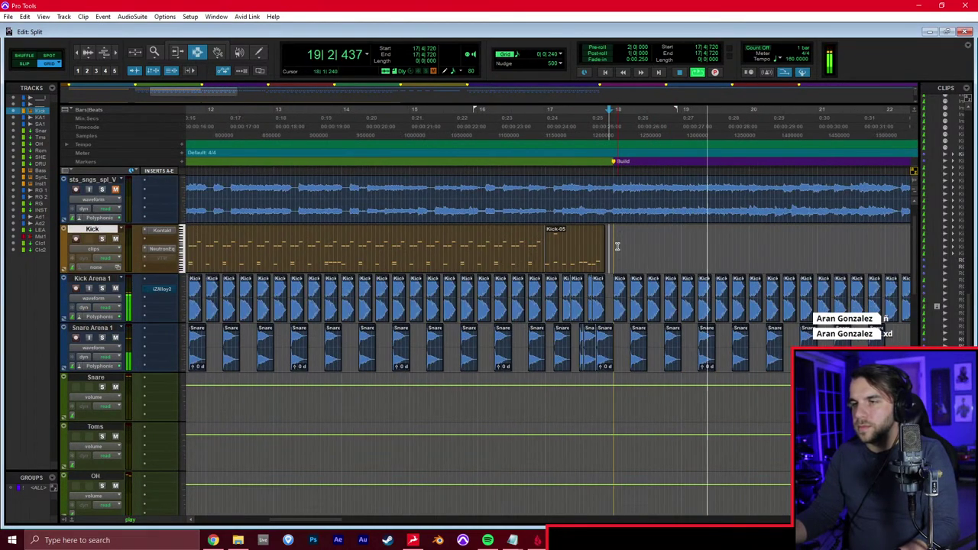
{"action": "key", "text": "space"}
Solo the original song's instrumental track and play it from the Build marker at bar 18 as a reference
{"action": "left_click", "coordinate": [614, 201]}
{"action": "scroll", "coordinate": [246, 191], "scroll_direction": "up", "scroll_amount": 1}
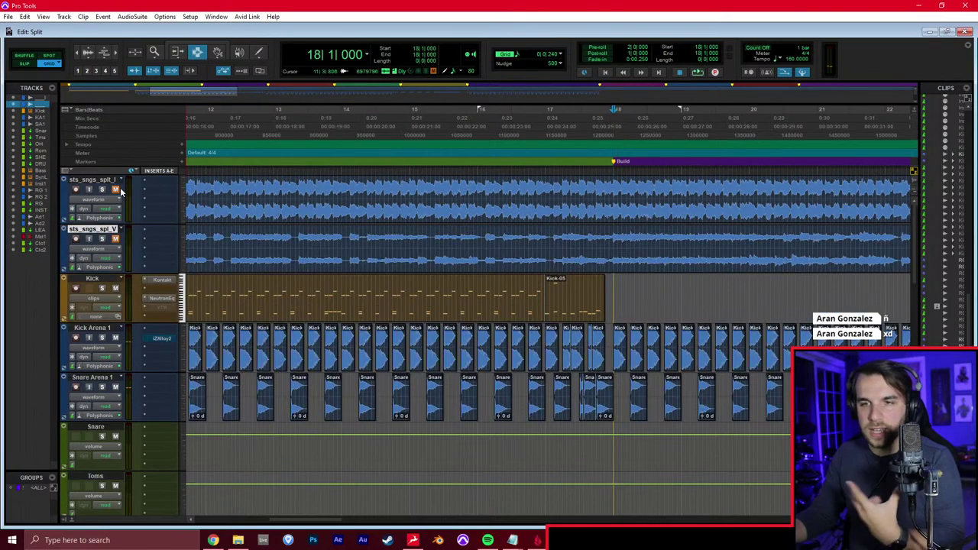
{"action": "key", "text": "space"}
{"action": "scroll", "coordinate": [316, 224], "scroll_direction": "right", "scroll_amount": 2}
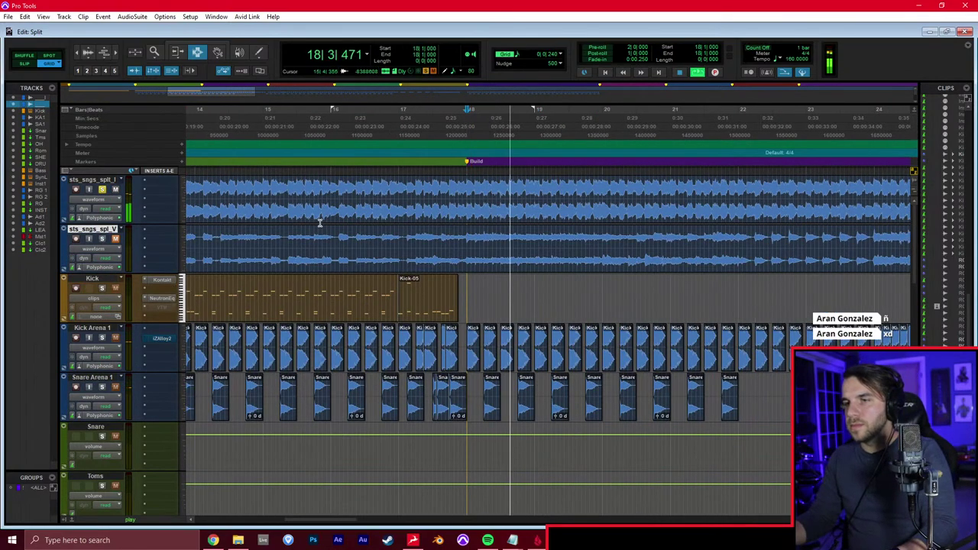
{"action": "key", "text": "space"}
Copy the Kick part's first beat of bar 16 to the start of bar 18 and duplicate it four times
{"action": "left_click_drag", "start_coordinate": [333, 304], "coordinate": [347, 306]}
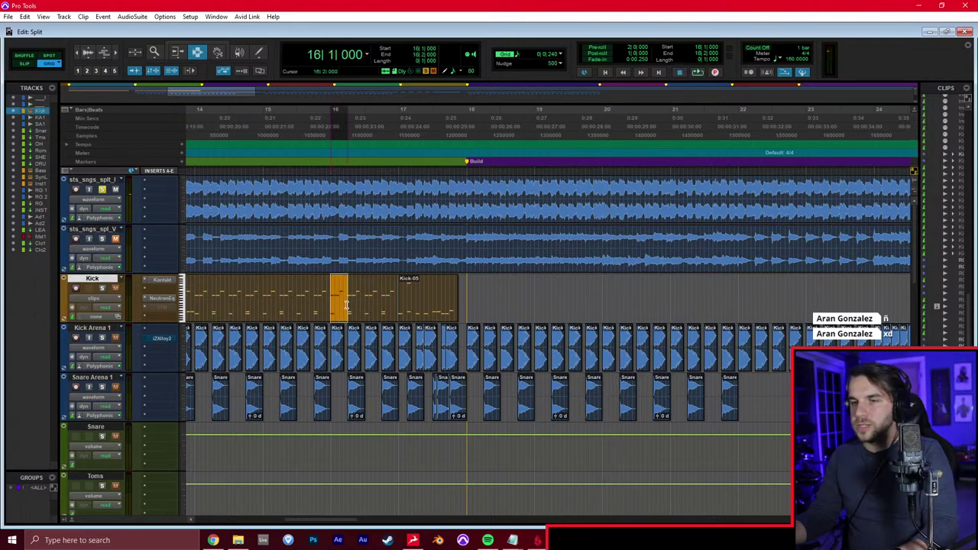
{"action": "left_click", "coordinate": [469, 296]}
{"action": "key", "text": "ctrl+v"}
{"action": "key", "text": "ctrl+z"}
{"action": "left_click", "coordinate": [466, 294]}
{"action": "key", "text": "ctrl+v"}
{"action": "key", "text": "ctrl+d"}
{"action": "key", "text": "ctrl+d"}
{"action": "key", "text": "ctrl+d"}
{"action": "key", "text": "ctrl+d"}
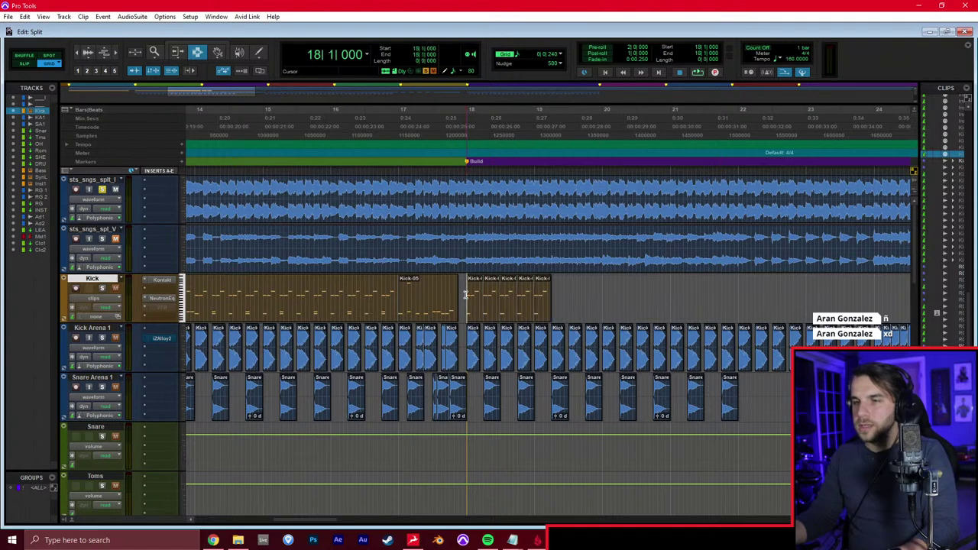
Audition the start of the Build section and delete the Snare Arena 1 clips from bar 18 to bar 22
{"action": "key", "text": "space"}
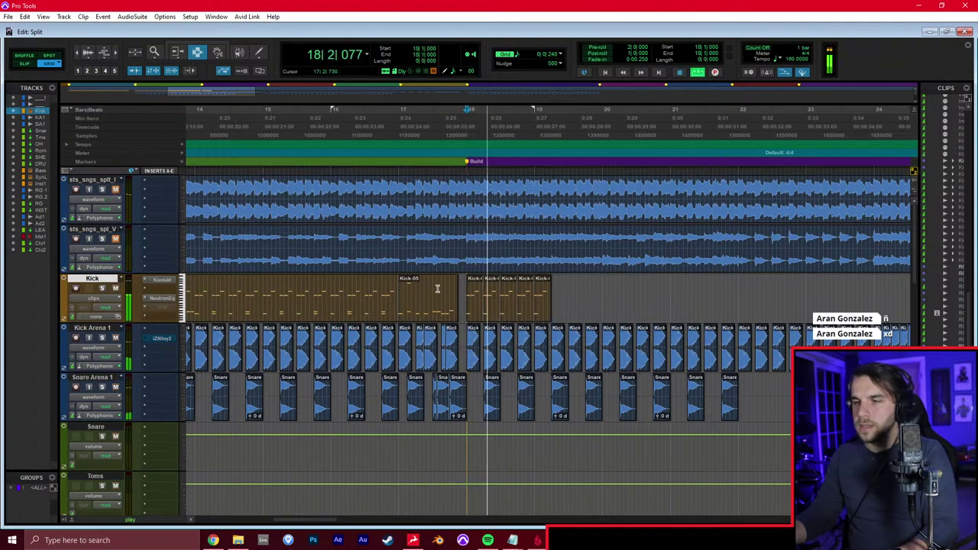
{"action": "key", "text": "space"}
{"action": "left_click_drag", "start_coordinate": [479, 397], "coordinate": [752, 397]}
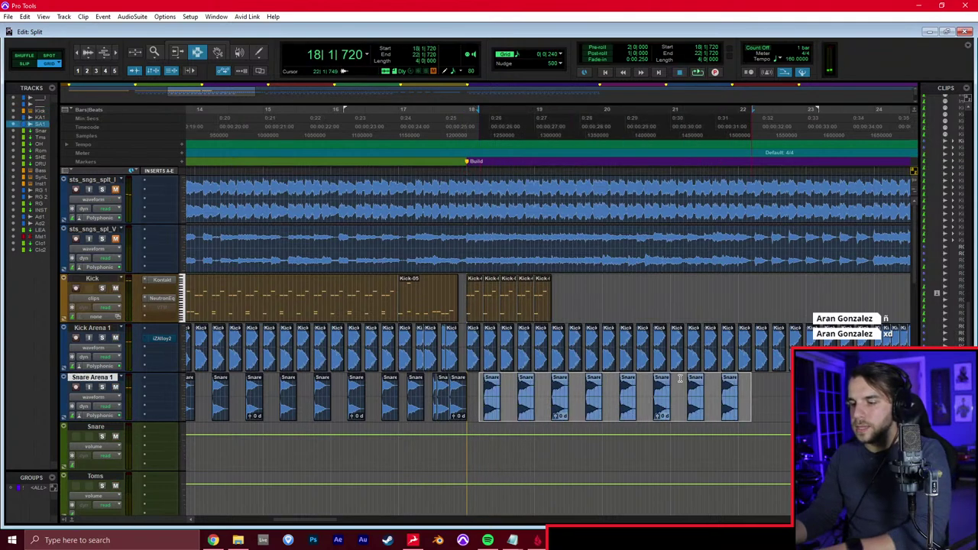
{"action": "key", "text": "Delete"}
Duplicate the Kick pattern of bar 18 through the Build section up to the Riff 1 marker at bar 26
{"action": "left_click", "coordinate": [468, 303]}
{"action": "key", "text": "space"}
{"action": "left_click_drag", "start_coordinate": [468, 303], "coordinate": [534, 305]}
{"action": "key", "text": "ctrl+d"}
{"action": "key", "text": "ctrl+d"}
{"action": "key", "text": "ctrl+d"}
{"action": "key", "text": "ctrl+d"}
{"action": "key", "text": "ctrl+d"}
{"action": "key", "text": "ctrl+d"}
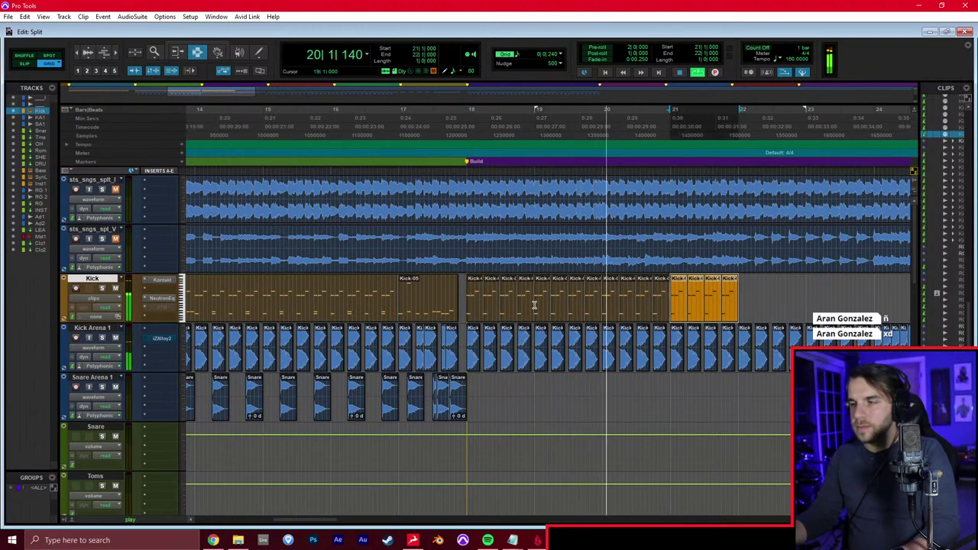
{"action": "key", "text": "ctrl+d"}
Consolidate the Kick clips of bars 24 and 25 into one clip and open it in the MIDI Editor
{"action": "left_click", "coordinate": [492, 298]}
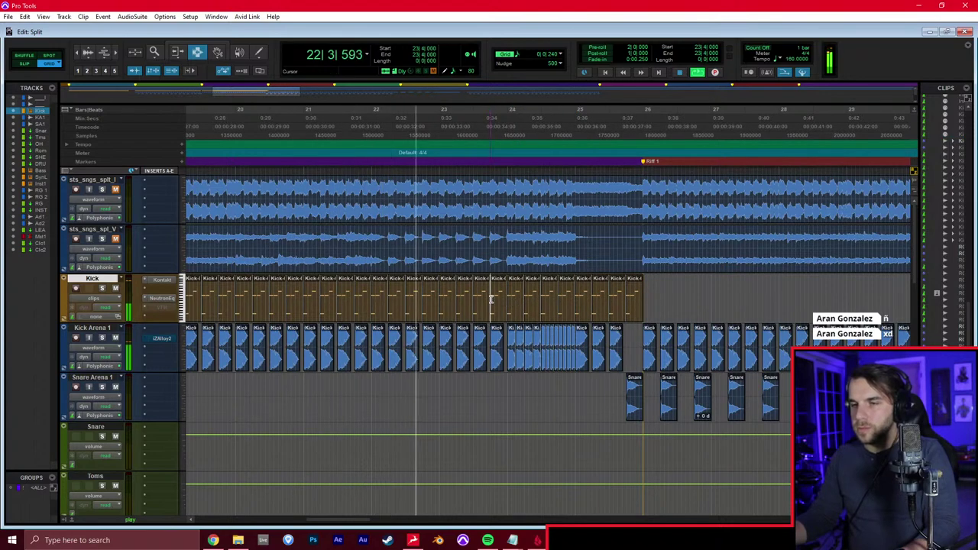
{"action": "key", "text": "ctrl+]"}
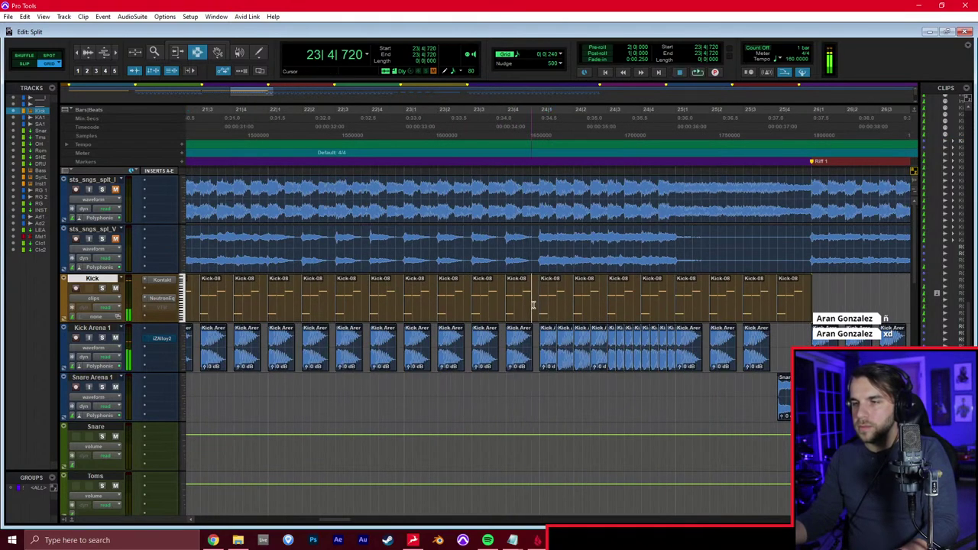
{"action": "left_click_drag", "start_coordinate": [573, 314], "coordinate": [806, 308]}
{"action": "key", "text": "alt+shift+3"}
{"action": "double_click", "coordinate": [721, 296]}
{"action": "key", "text": "t"}
{"action": "key", "text": "t"}
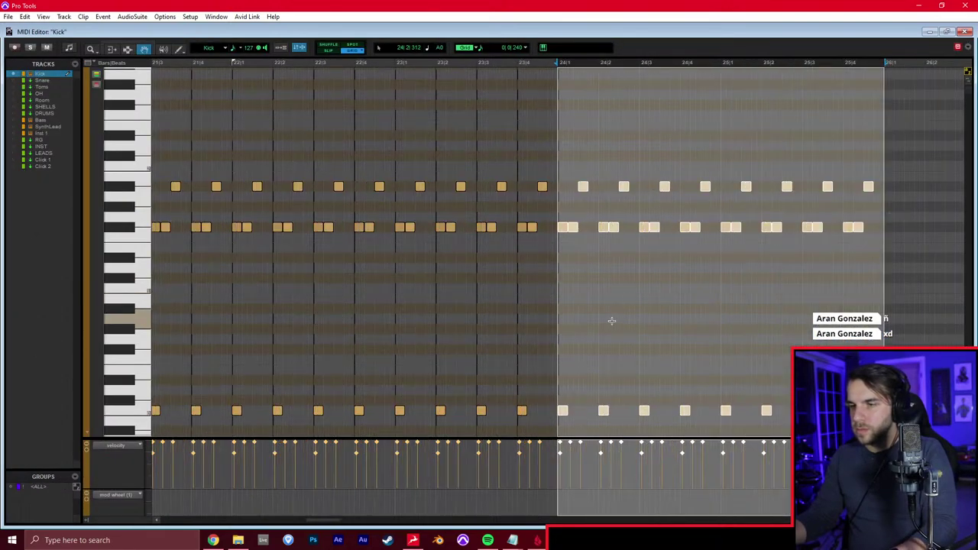
Delete the notes of bars 24 and 25, keeping only the opening low kick note and the two cymbal sixteenths on 24|1
{"action": "left_click_drag", "start_coordinate": [840, 149], "coordinate": [526, 421]}
{"action": "key", "text": "Delete"}
{"action": "left_click_drag", "start_coordinate": [552, 167], "coordinate": [523, 205]}
{"action": "key", "text": "Delete"}
Duplicate the opening eighth-note pattern until it fills bar 24, and close the MIDI Editor
{"action": "left_click_drag", "start_coordinate": [497, 239], "coordinate": [575, 230]}
{"action": "key", "text": "ctrl+d"}
{"action": "key", "text": "ctrl+d"}
{"action": "key", "text": "ctrl+d"}
{"action": "left_click", "coordinate": [497, 247]}
{"action": "key", "text": "ctrl+d"}
{"action": "key", "text": "ctrl+w"}
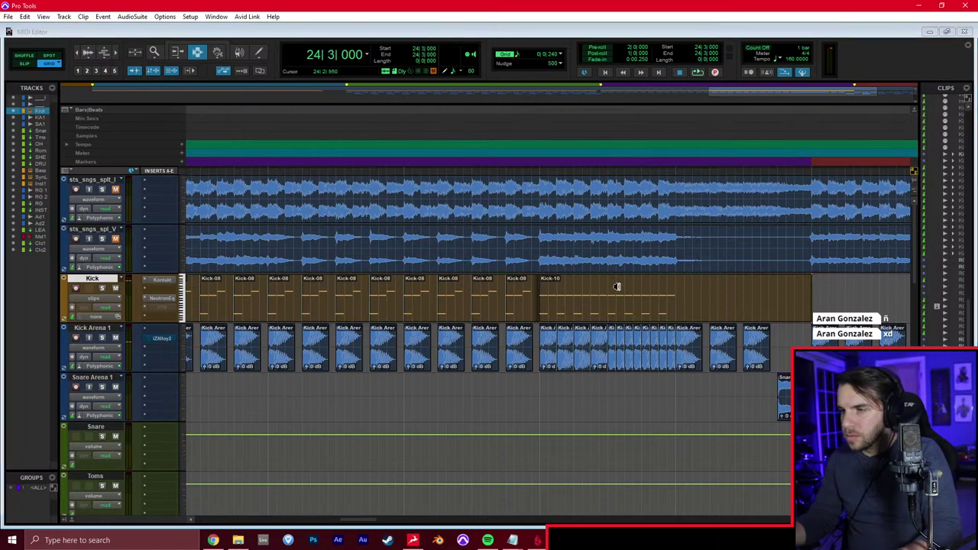
Draw the bar 24 fill with sixteenth kicks from beat 3, four D0 hits and two pairs of higher drum hits, and audition it from 24|1
{"action": "double_click", "coordinate": [612, 287]}
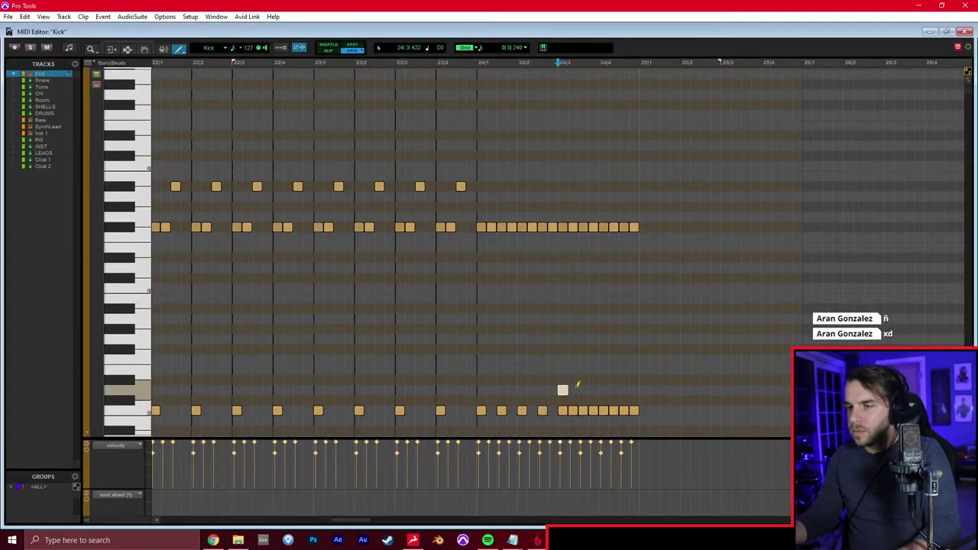
{"action": "left_click", "coordinate": [624, 308]}
{"action": "left_click", "coordinate": [476, 304]}
{"action": "key", "text": "space"}
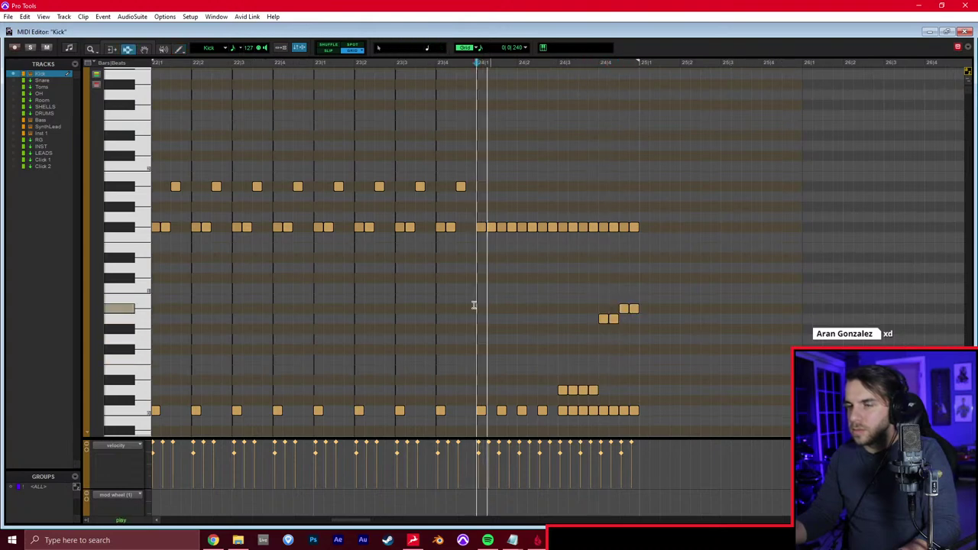
{"action": "key", "text": "space"}
Draw kick notes on beats 1, 2 and 3 of bar 25 with a progressively higher cymbal note above each
{"action": "key", "text": "F10"}
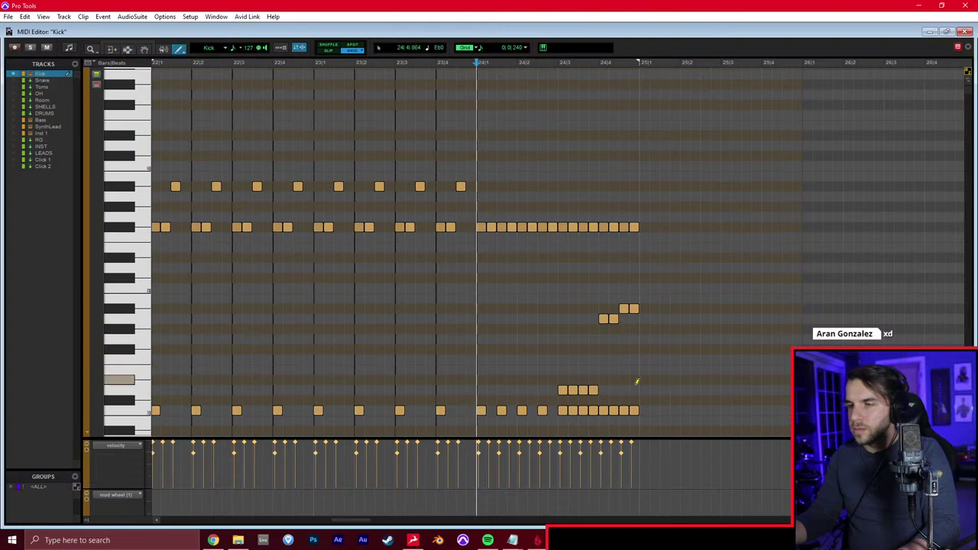
{"action": "left_click", "coordinate": [685, 411]}
{"action": "left_click", "coordinate": [726, 411]}
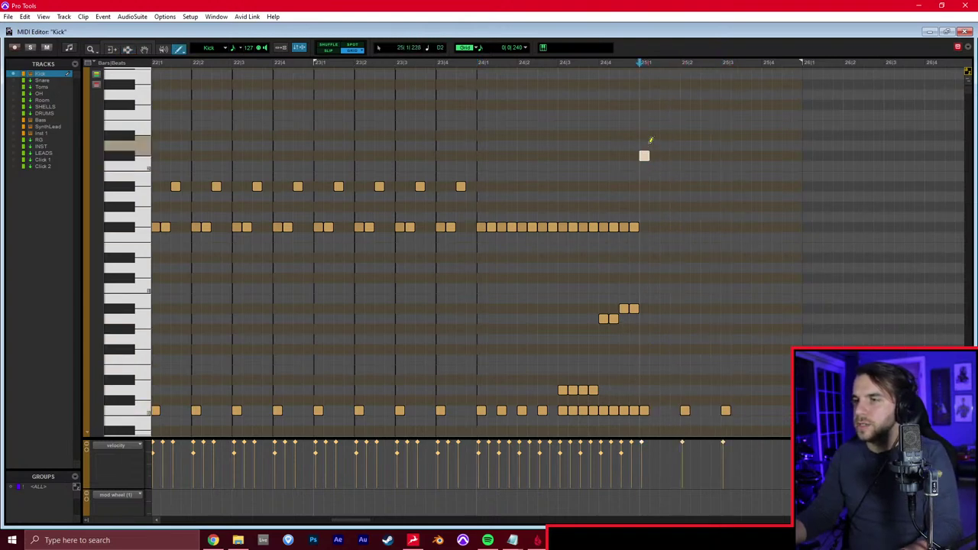
{"action": "scroll", "coordinate": [705, 85], "scroll_direction": "up", "scroll_amount": 3}
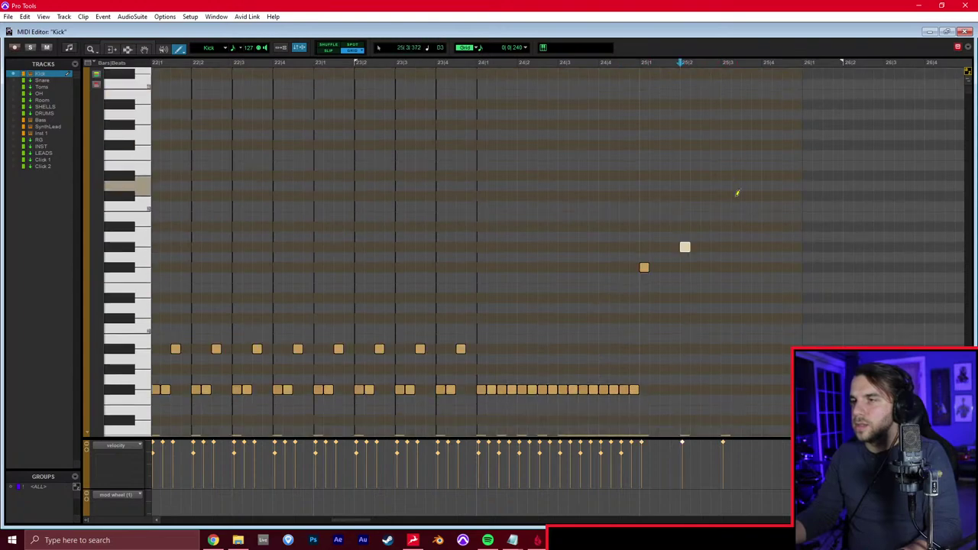
{"action": "left_click", "coordinate": [728, 227]}
Play the end of the bar 24 fill into the bar 25 hits, and stop playback in the Edit window
{"action": "key", "text": "F7"}
{"action": "left_click", "coordinate": [590, 229]}
{"action": "key", "text": "space"}
{"action": "key", "text": "ctrl+equal"}
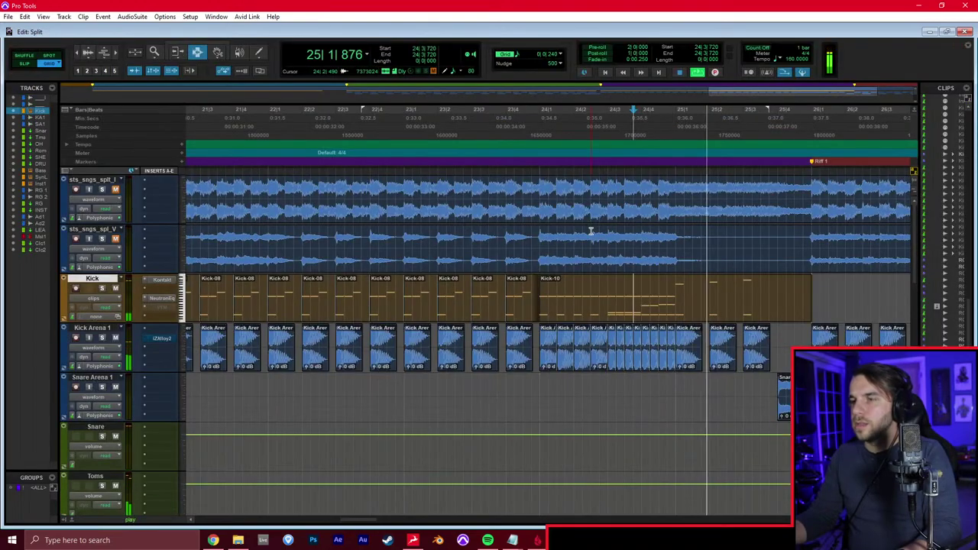
{"action": "left_click", "coordinate": [591, 231]}
{"action": "key", "text": "space"}
Set the RG track's insert E Master Bypass automation to on from bar 25 to bar 26
{"action": "scroll", "coordinate": [663, 298], "scroll_direction": "down", "scroll_amount": 10}
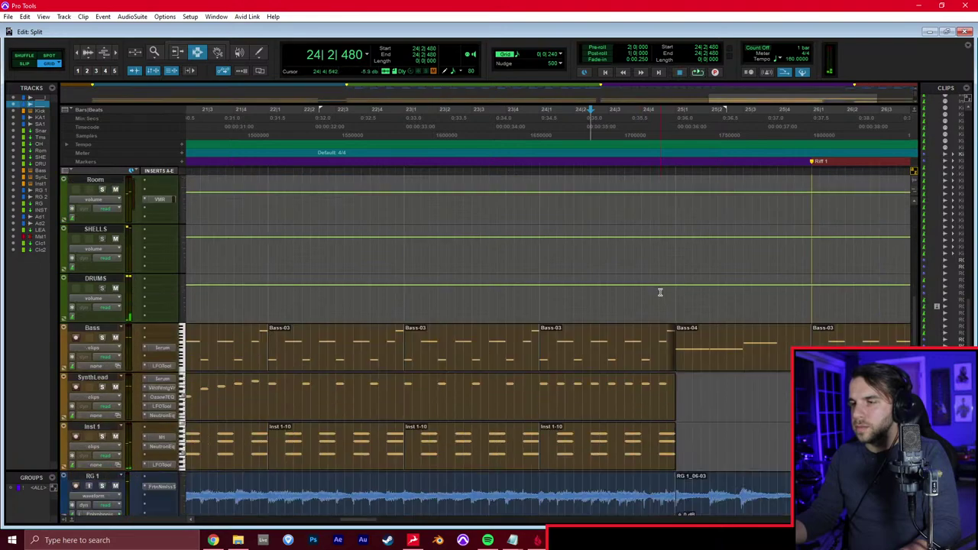
{"action": "scroll", "coordinate": [690, 350], "scroll_direction": "down", "scroll_amount": 6}
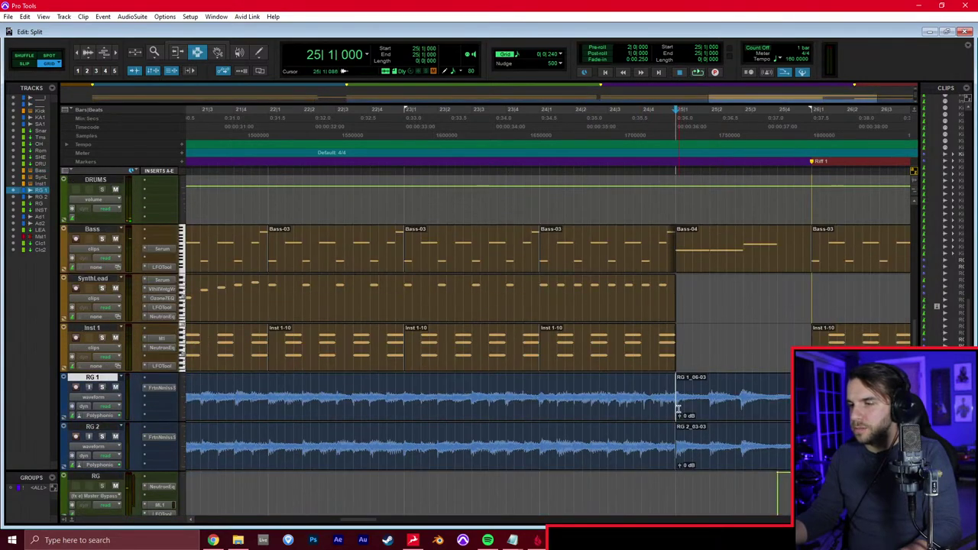
{"action": "key", "text": "ctrl+equal"}
{"action": "key", "text": "ctrl+equal"}
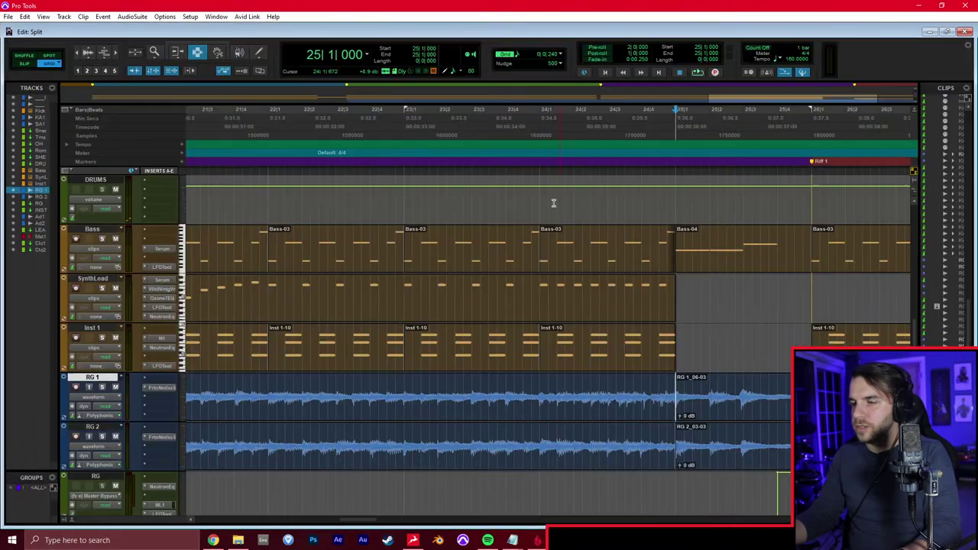
{"action": "scroll", "coordinate": [703, 378], "scroll_direction": "down", "scroll_amount": 3}
{"action": "left_click", "coordinate": [675, 380]}
{"action": "left_click", "coordinate": [111, 399]}
{"action": "left_click", "coordinate": [681, 385]}
{"action": "left_click_drag", "start_coordinate": [675, 388], "coordinate": [812, 389]}
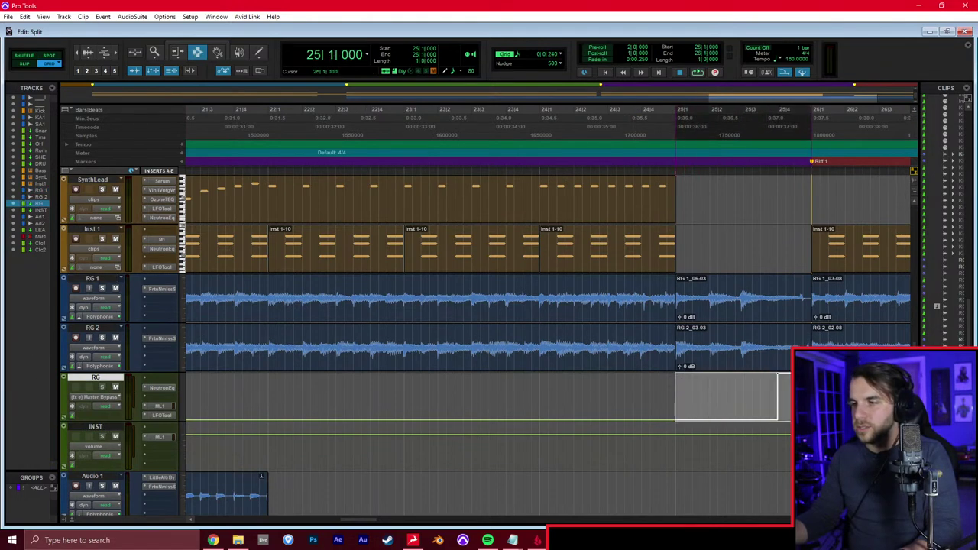
{"action": "key", "text": "F6"}
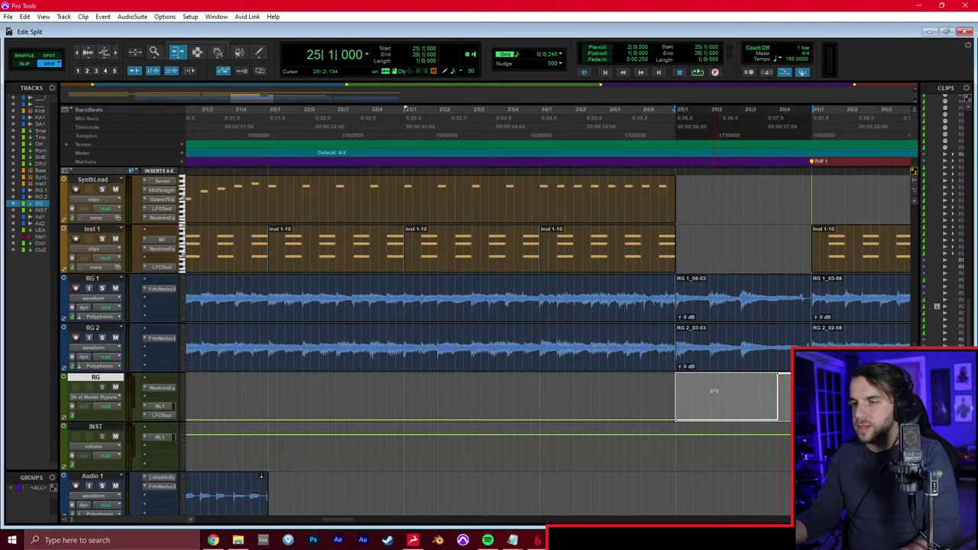
{"action": "key", "text": "F7"}
{"action": "left_click", "coordinate": [716, 393]}
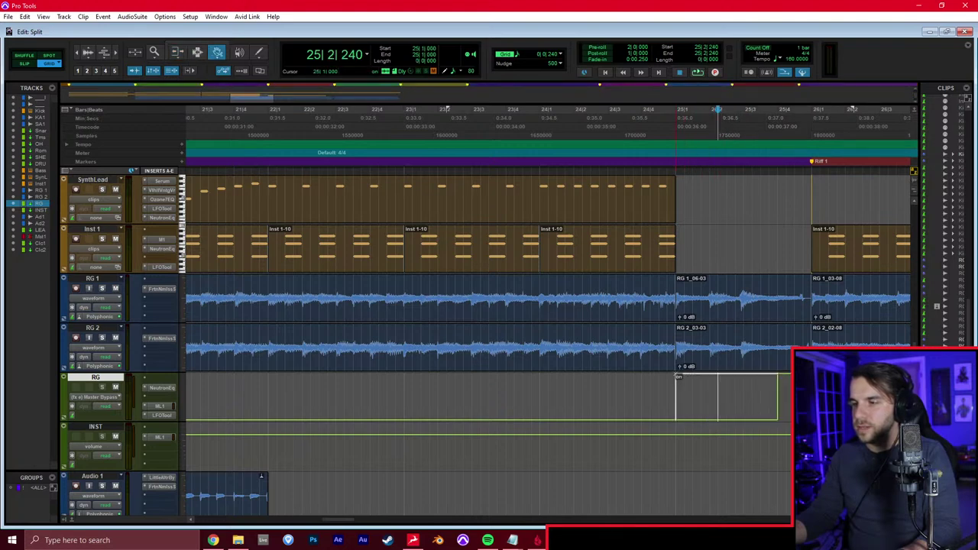
{"action": "key", "text": "F7"}
Listen to the end of the Build through bar 25 and into Riff 1, and stop playback
{"action": "left_click", "coordinate": [615, 387]}
{"action": "key", "text": "space"}
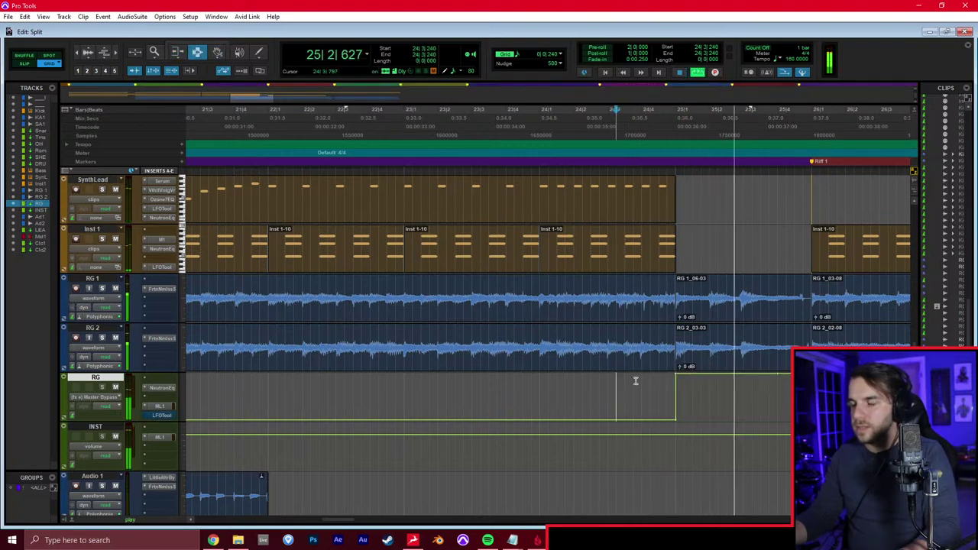
{"action": "key", "text": "space"}
{"action": "left_click", "coordinate": [752, 379]}
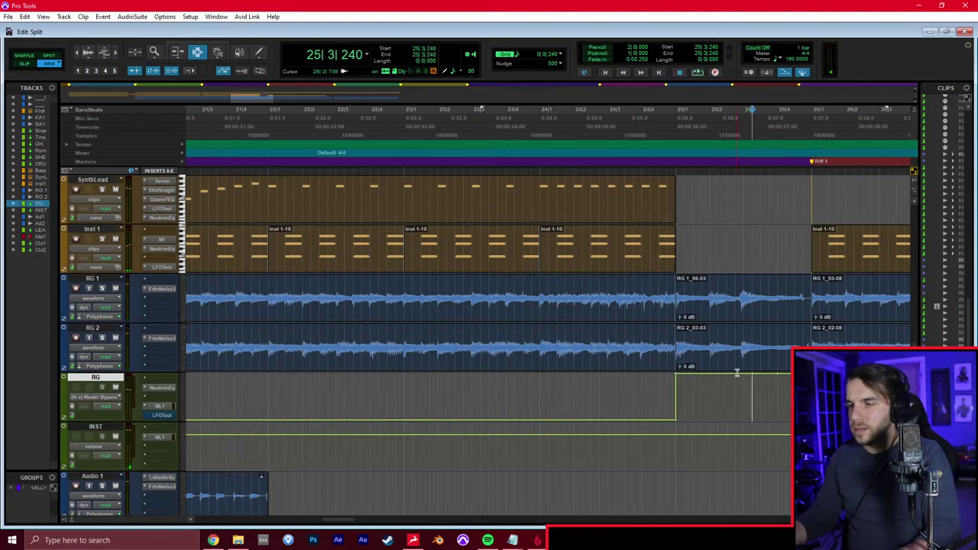
{"action": "key", "text": "space"}
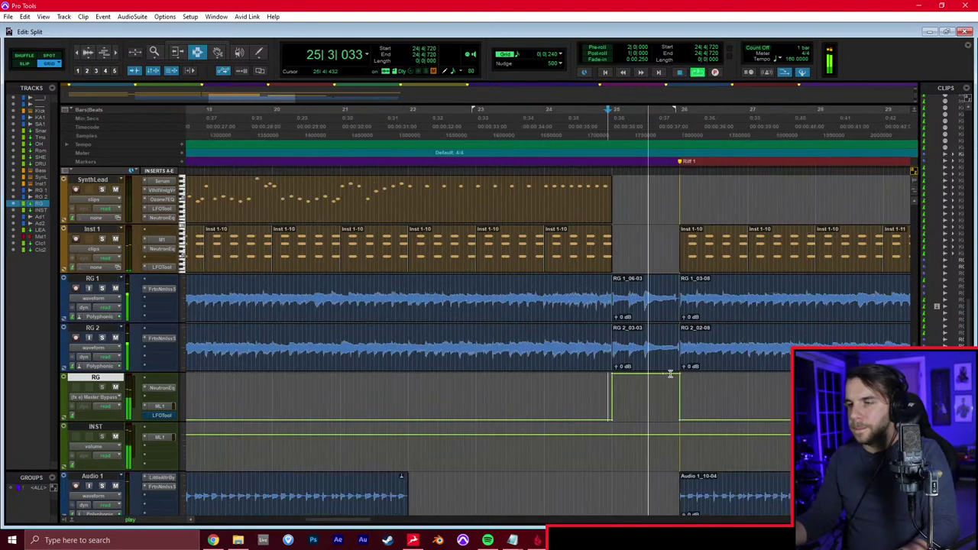
{"action": "key", "text": "r"}
{"action": "left_click", "coordinate": [616, 379]}
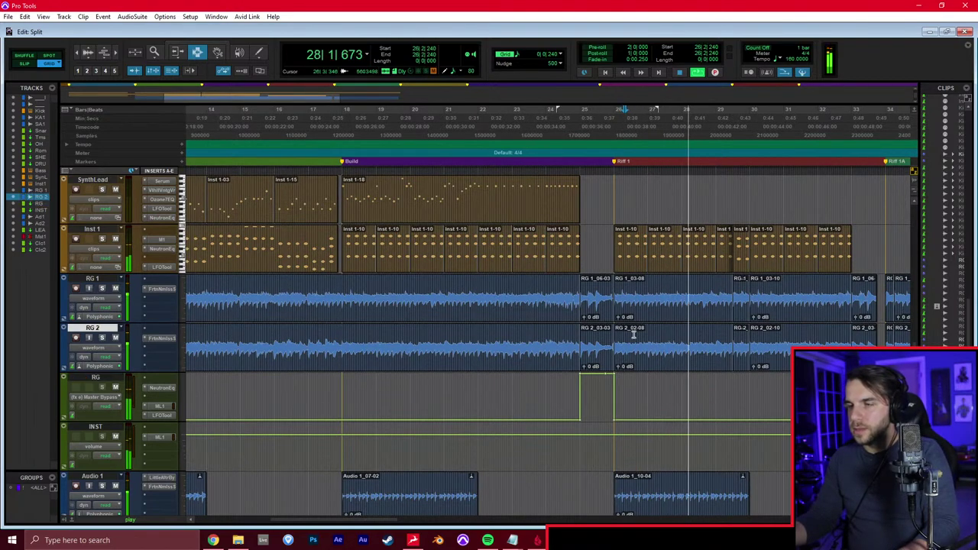
{"action": "scroll", "coordinate": [620, 306], "scroll_direction": "up", "scroll_amount": 1}
{"action": "key", "text": "space"}
Solo the original song's instrumental track and play it from 23|3 and again from bar 25 as a reference
{"action": "scroll", "coordinate": [616, 230], "scroll_direction": "up", "scroll_amount": 1}
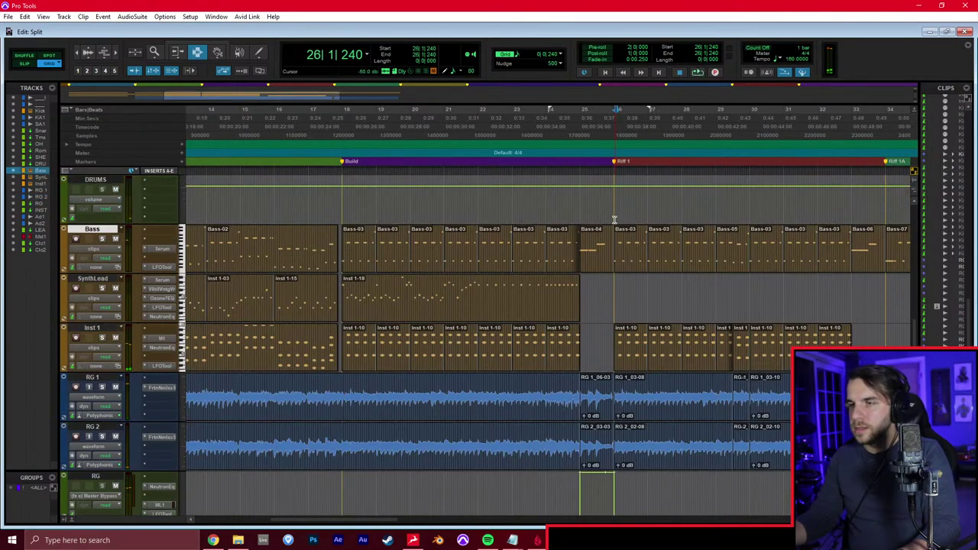
{"action": "key", "text": "r"}
{"action": "scroll", "coordinate": [420, 273], "scroll_direction": "left", "scroll_amount": 1}
{"action": "scroll", "coordinate": [423, 267], "scroll_direction": "up", "scroll_amount": 10}
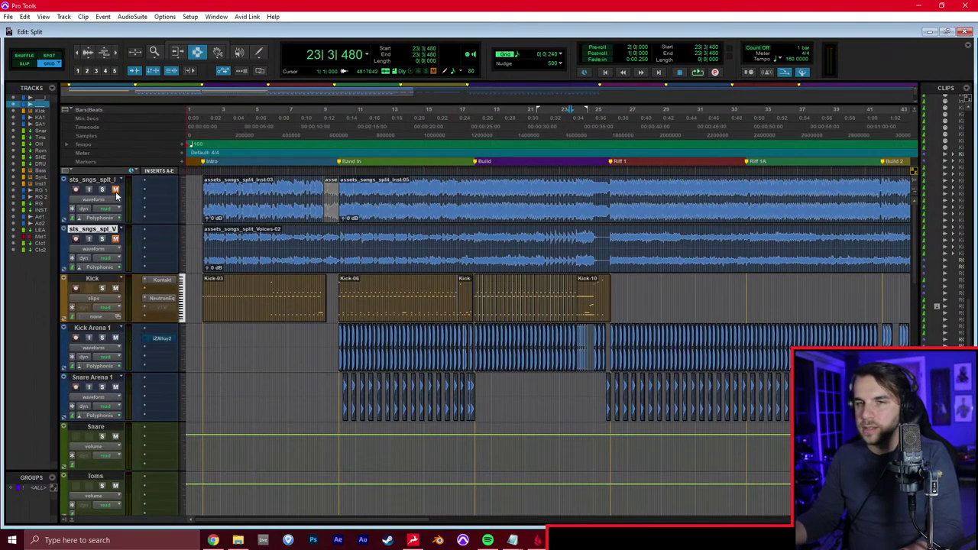
{"action": "key", "text": "space"}
{"action": "key", "text": "t"}
{"action": "key", "text": "t"}
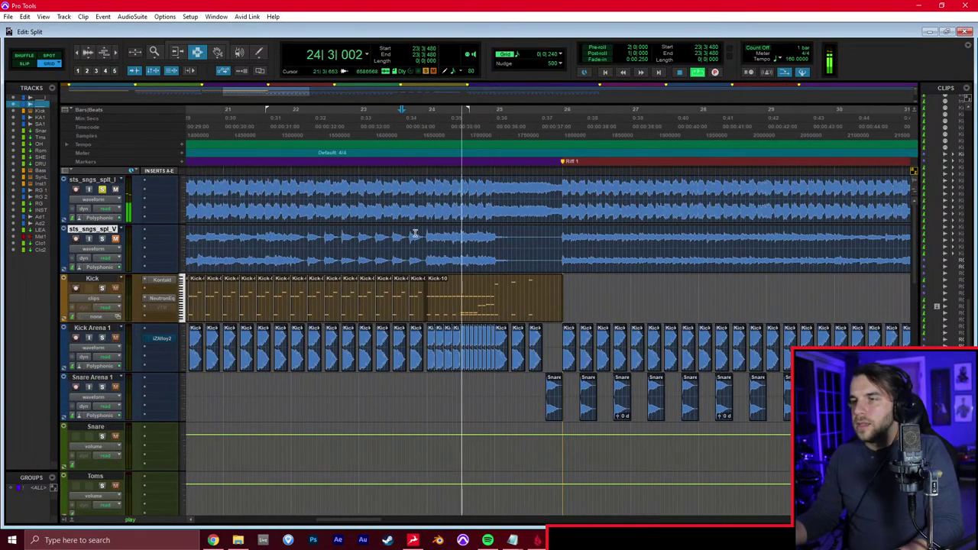
{"action": "left_click", "coordinate": [501, 191]}
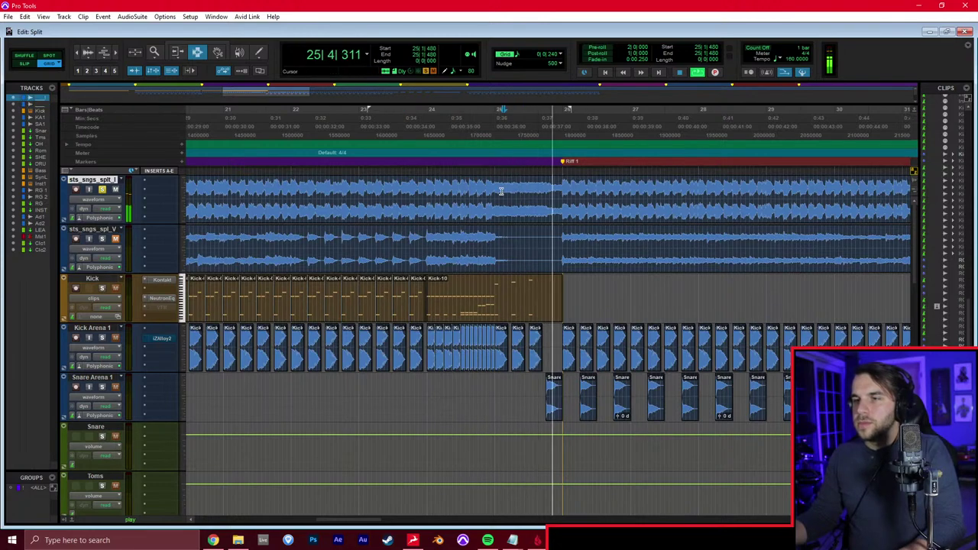
Create a new instrument track directly below the LEADS track
{"action": "scroll", "coordinate": [384, 286], "scroll_direction": "down", "scroll_amount": 2}
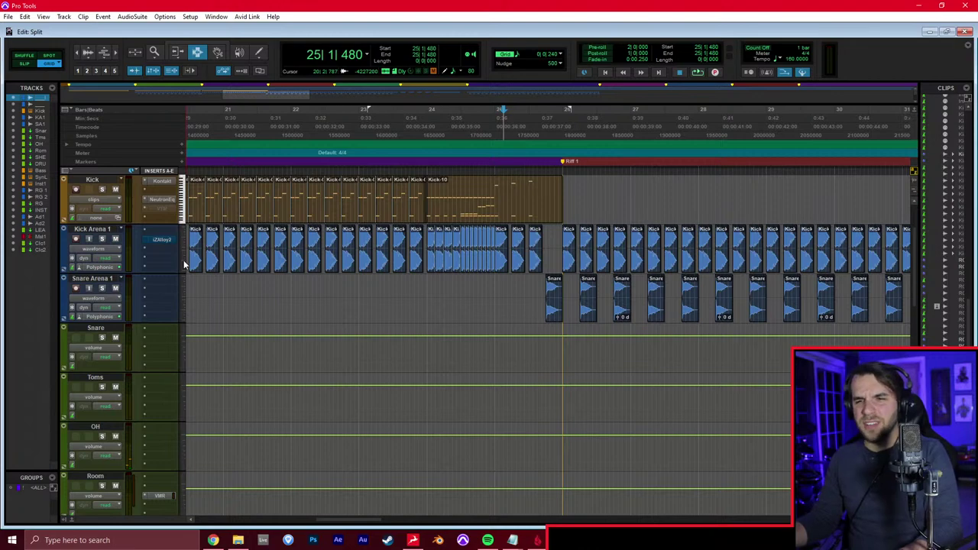
{"action": "scroll", "coordinate": [188, 257], "scroll_direction": "down", "scroll_amount": 12}
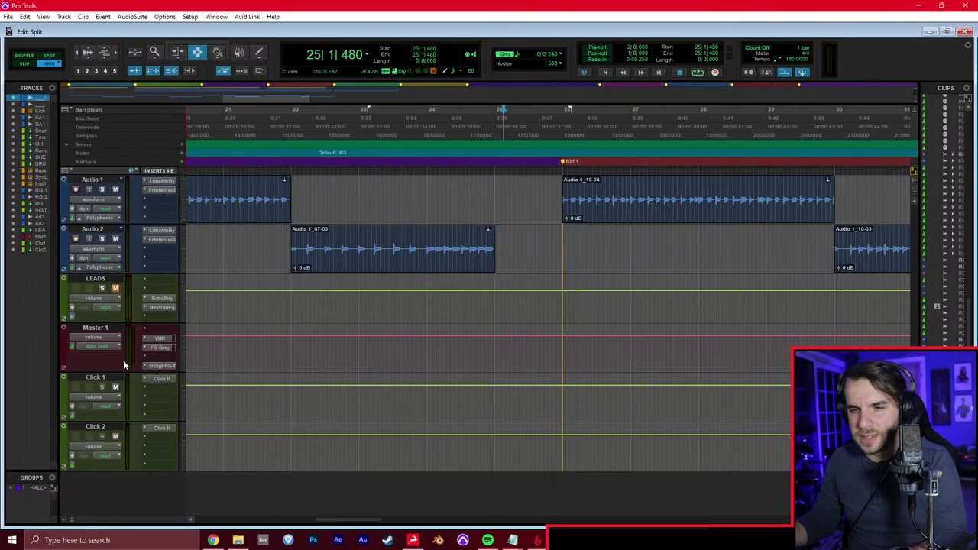
{"action": "key", "text": "ctrl+shift+n"}
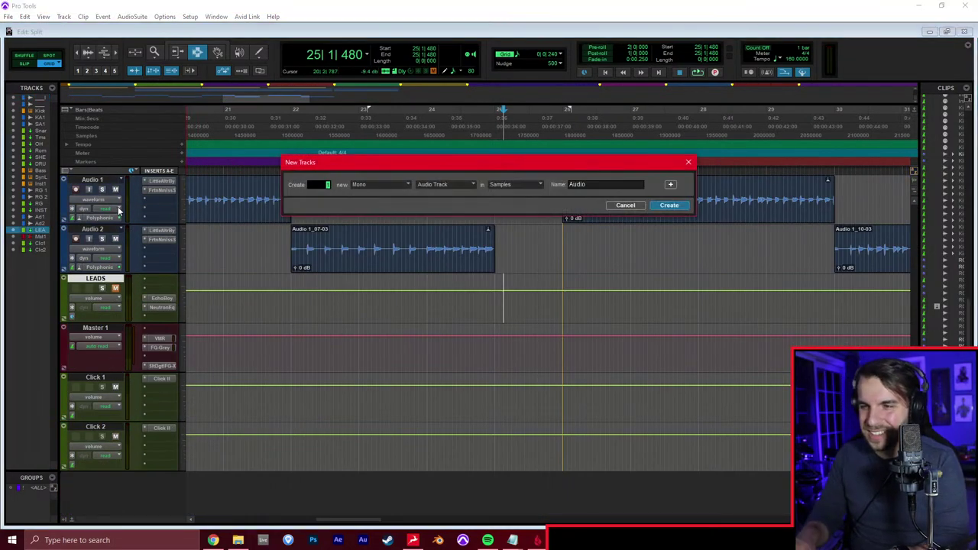
{"action": "key", "text": "Return"}
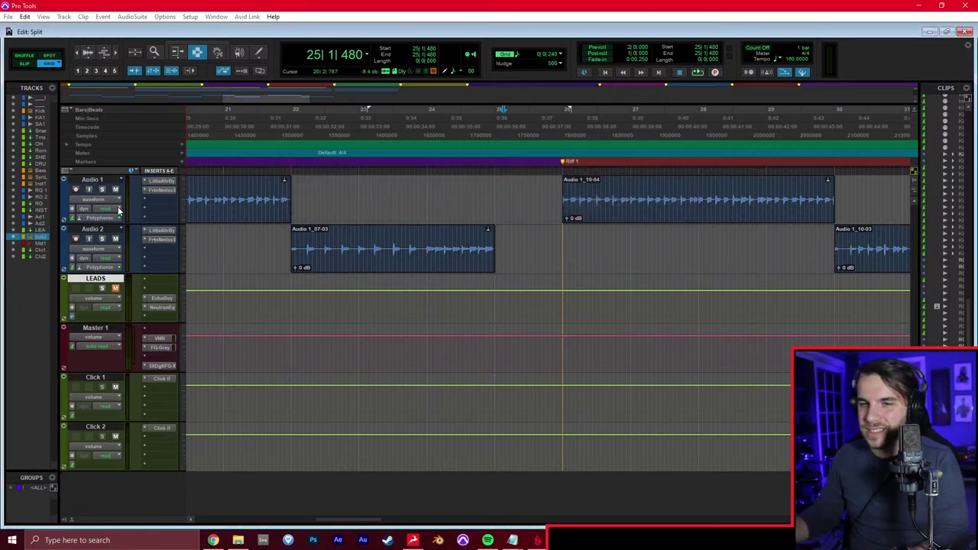
{"action": "left_click", "coordinate": [162, 333]}
{"action": "left_click", "coordinate": [192, 353]}
{"action": "type", "text": "spea"}
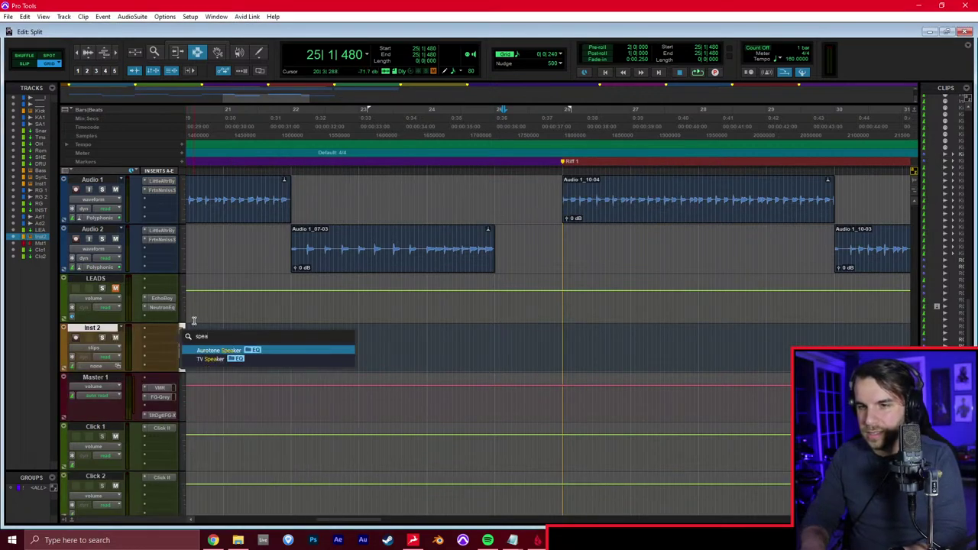
{"action": "key", "text": "BackSpace"}
{"action": "key", "text": "BackSpace"}
{"action": "key", "text": "BackSpace"}
{"action": "key", "text": "BackSpace"}
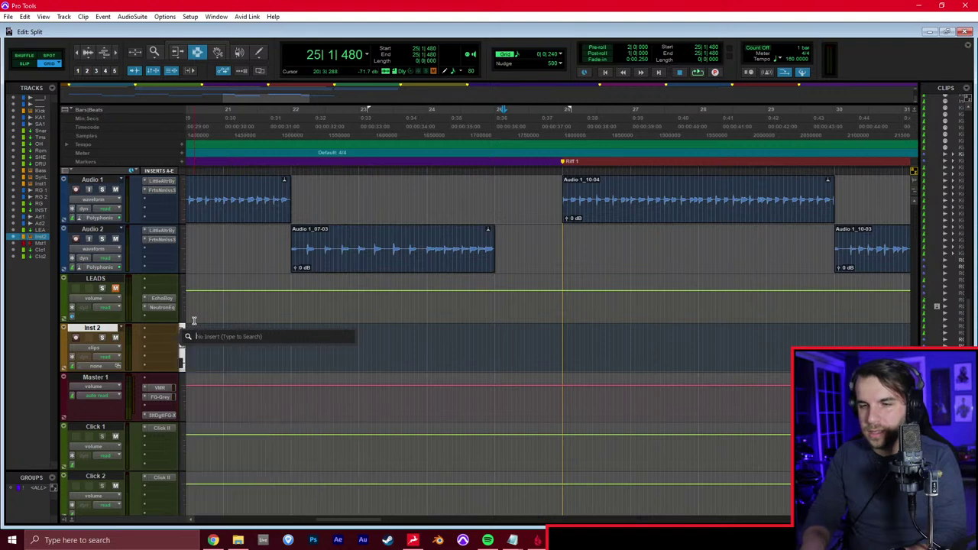
{"action": "key", "text": "Escape"}
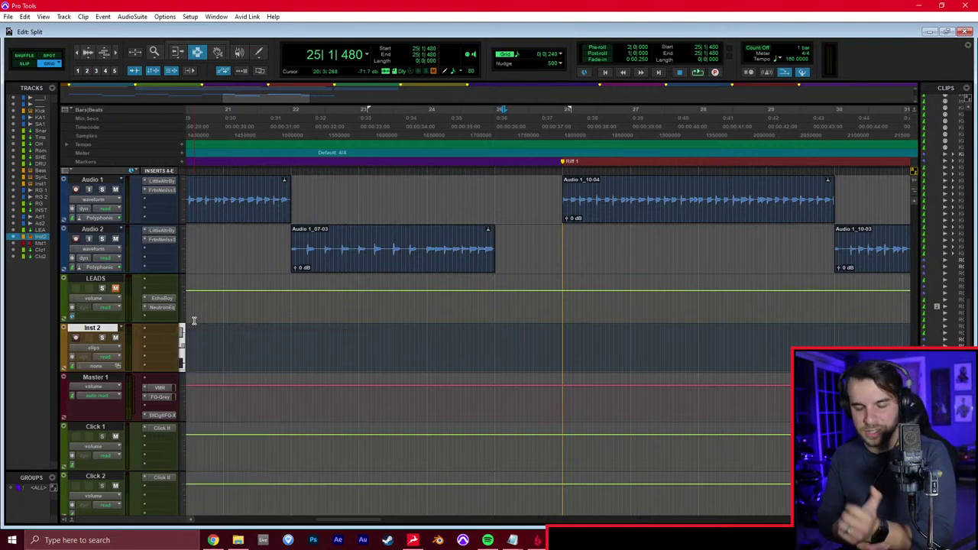
Delete the empty Inst 2 track and create a new stereo instrument track in its place below LEADS
{"action": "left_click", "coordinate": [163, 344]}
{"action": "left_click", "coordinate": [505, 355]}
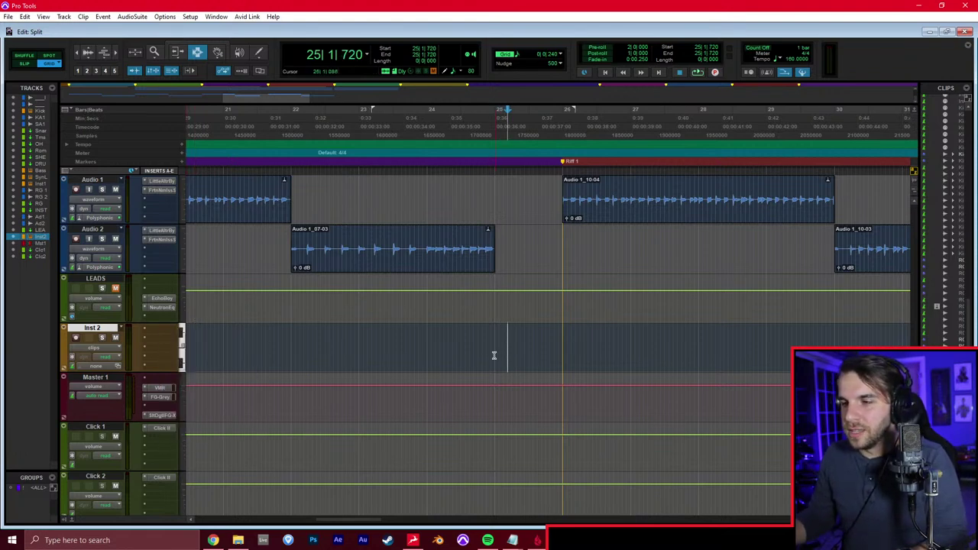
{"action": "right_click", "coordinate": [109, 337]}
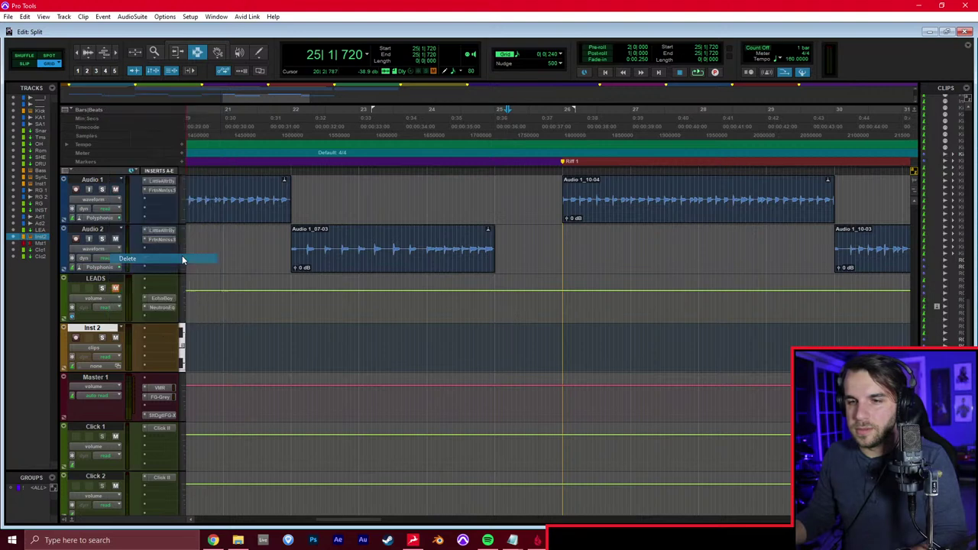
{"action": "left_click", "coordinate": [182, 258]}
{"action": "left_click", "coordinate": [105, 281]}
{"action": "key", "text": "ctrl+shift+n"}
{"action": "key", "text": "ctrl+Right"}
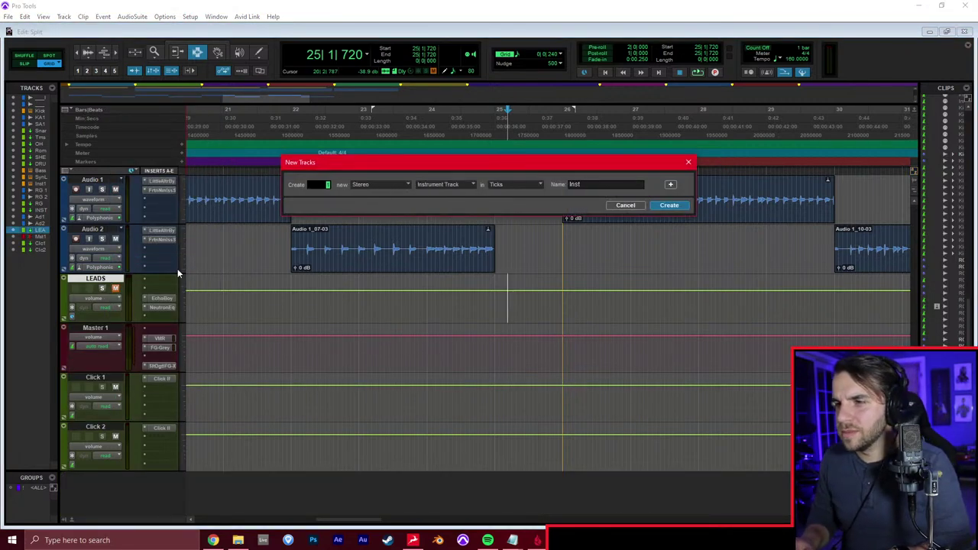
{"action": "key", "text": "Return"}
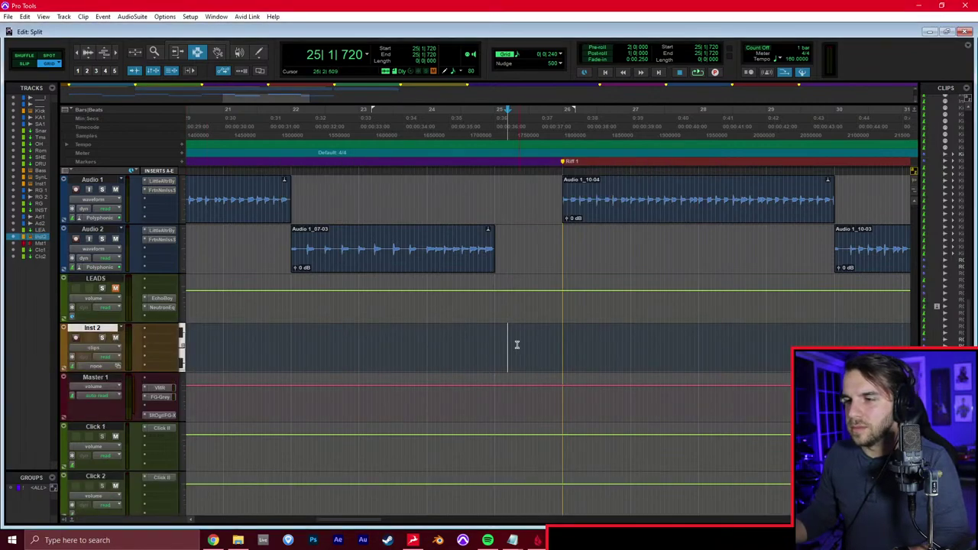
Solo the original song's instrumental track and play it from 25|1 as a reference
{"action": "scroll", "coordinate": [521, 340], "scroll_direction": "up", "scroll_amount": 9}
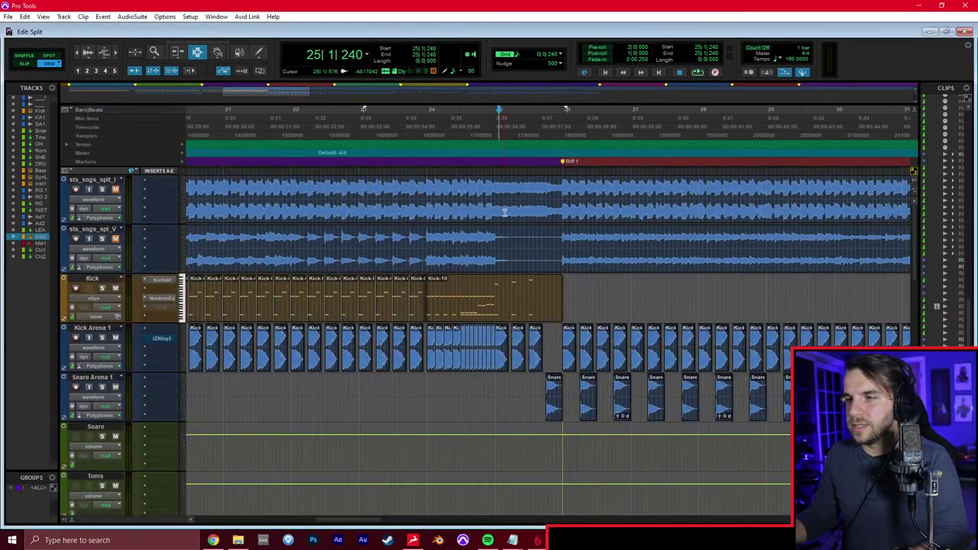
{"action": "key", "text": "space"}
{"action": "key", "text": "space"}
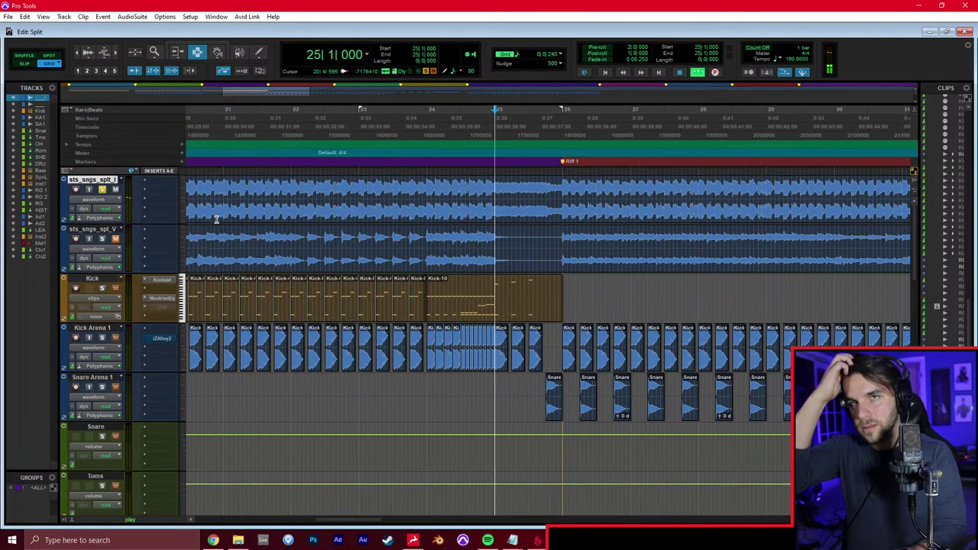
{"action": "key", "text": "space"}
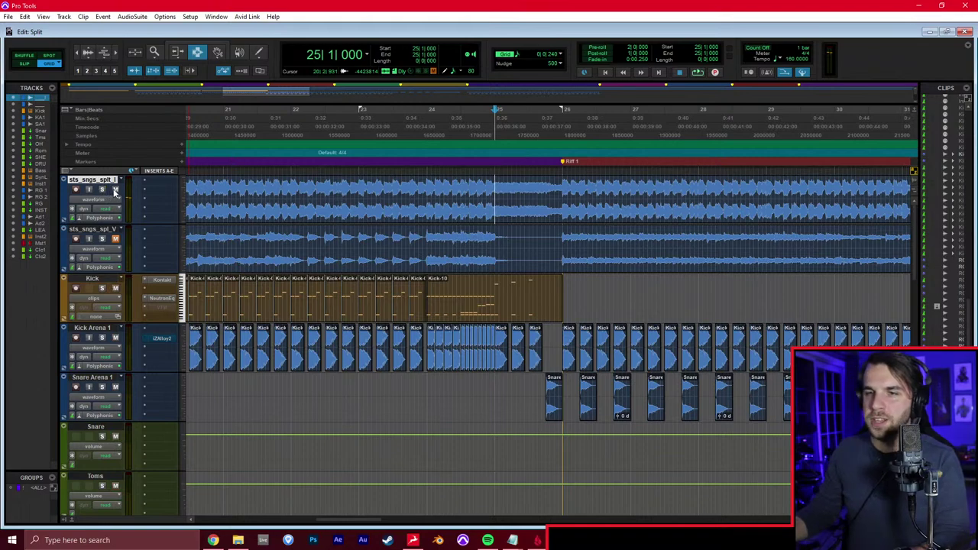
Create a new mono audio track directly below the Inst 1 track
{"action": "scroll", "coordinate": [537, 307], "scroll_direction": "down", "scroll_amount": 10}
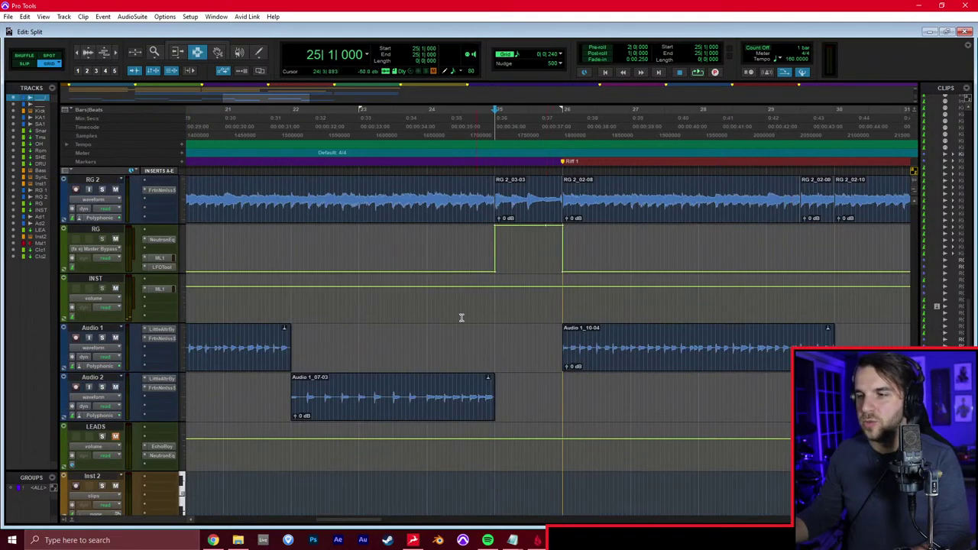
{"action": "scroll", "coordinate": [227, 359], "scroll_direction": "down", "scroll_amount": 1}
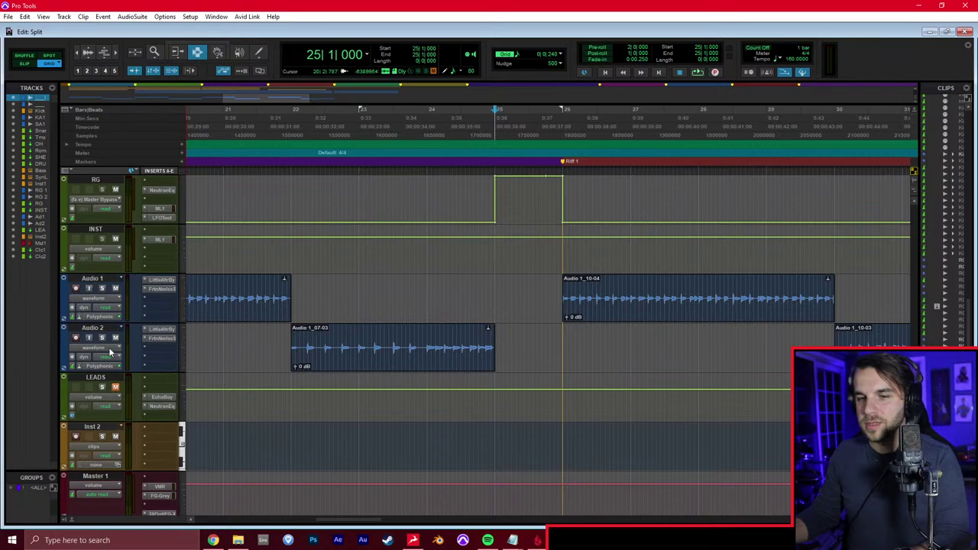
{"action": "scroll", "coordinate": [110, 353], "scroll_direction": "down", "scroll_amount": 3}
{"action": "scroll", "coordinate": [291, 326], "scroll_direction": "down", "scroll_amount": 1}
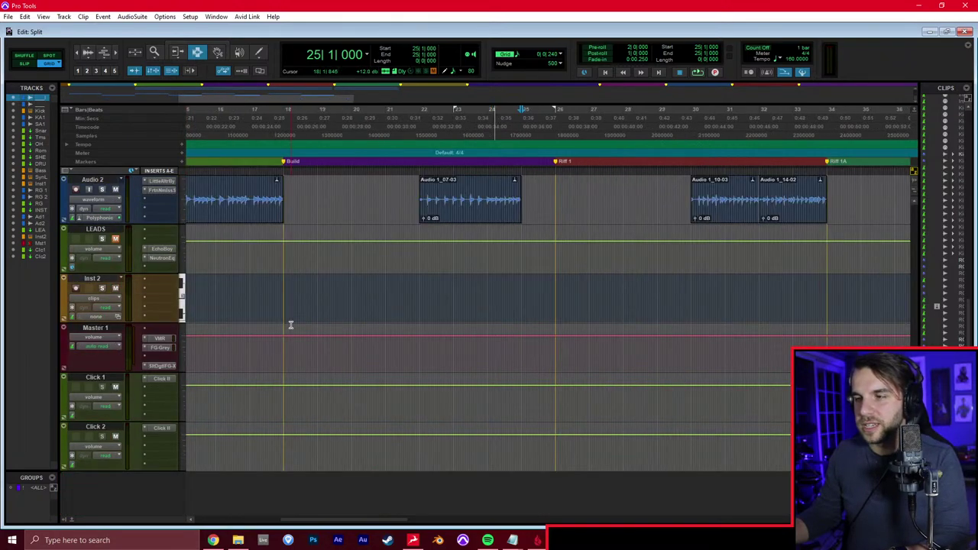
{"action": "scroll", "coordinate": [291, 326], "scroll_direction": "down", "scroll_amount": 1}
{"action": "scroll", "coordinate": [364, 308], "scroll_direction": "right", "scroll_amount": 8}
{"action": "scroll", "coordinate": [363, 311], "scroll_direction": "left", "scroll_amount": 9}
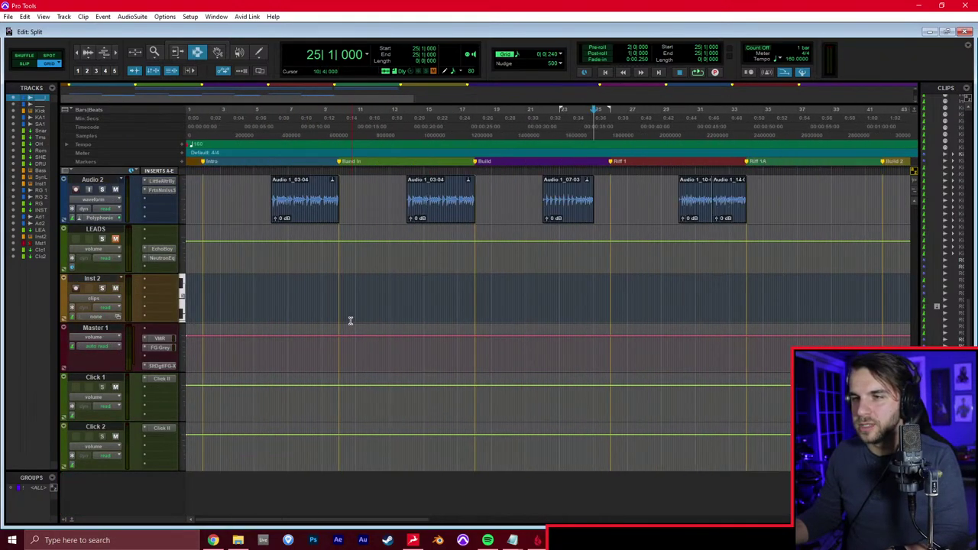
{"action": "scroll", "coordinate": [348, 320], "scroll_direction": "up", "scroll_amount": 4}
{"action": "scroll", "coordinate": [266, 330], "scroll_direction": "up", "scroll_amount": 4}
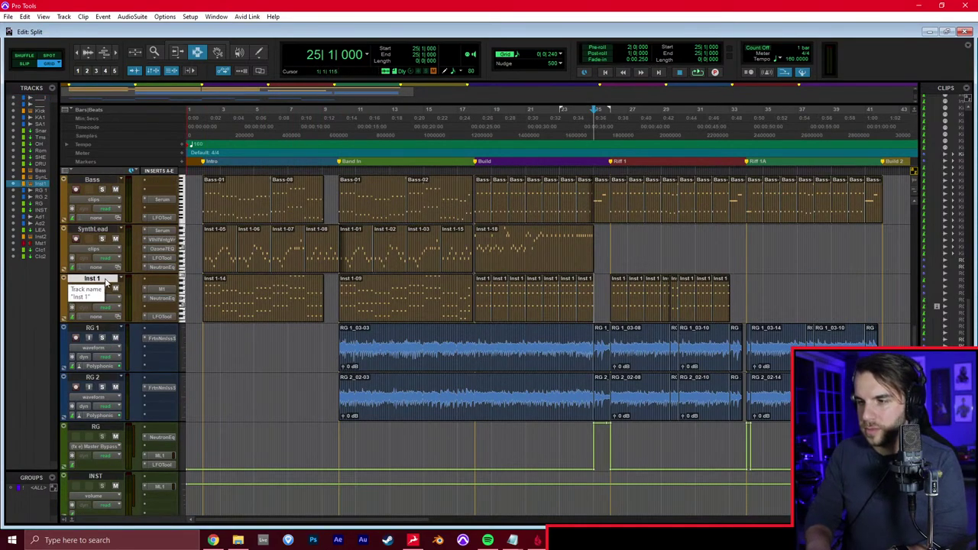
{"action": "key", "text": "ctrl+shift+n"}
{"action": "key", "text": "Return"}
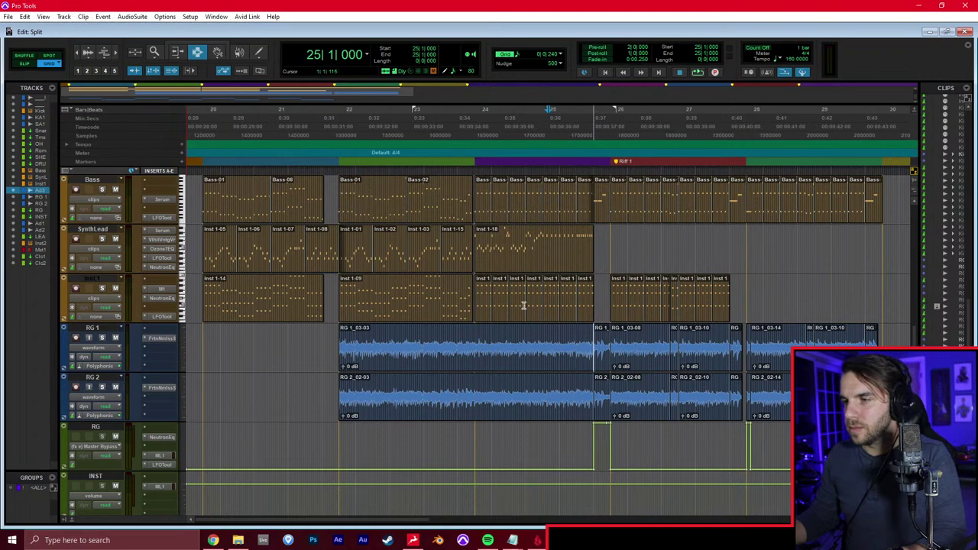
In the mixer, set the Audio 3 track's input to IN 3 (Mono), record-arm the track and mute it
{"action": "key", "text": "ctrl+]"}
{"action": "key", "text": "ctrl+]"}
{"action": "key", "text": "ctrl+]"}
{"action": "key", "text": "ctrl+]"}
{"action": "key", "text": "ctrl+]"}
{"action": "key", "text": "ctrl+equal"}
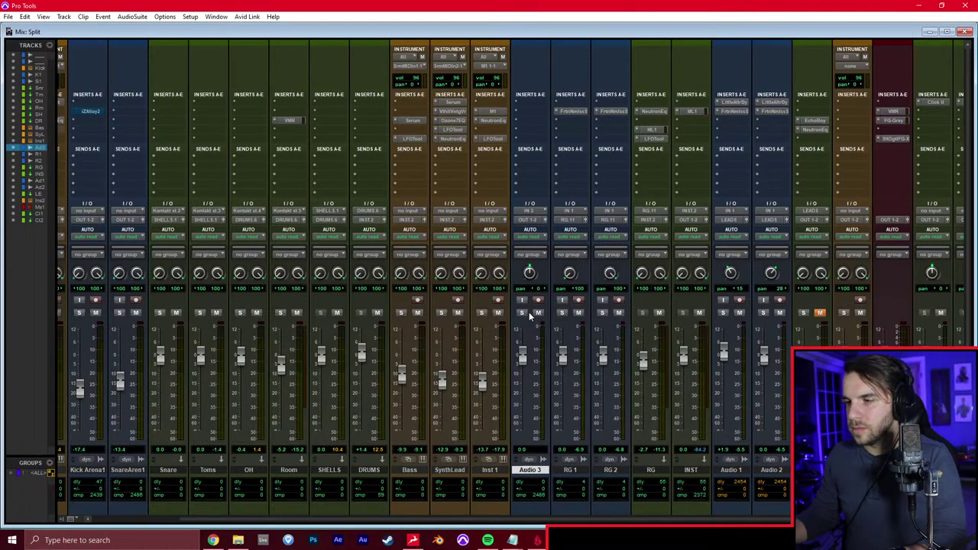
{"action": "left_click", "coordinate": [533, 213]}
{"action": "mouse_move", "coordinate": [557, 241]}
{"action": "left_click", "coordinate": [619, 251]}
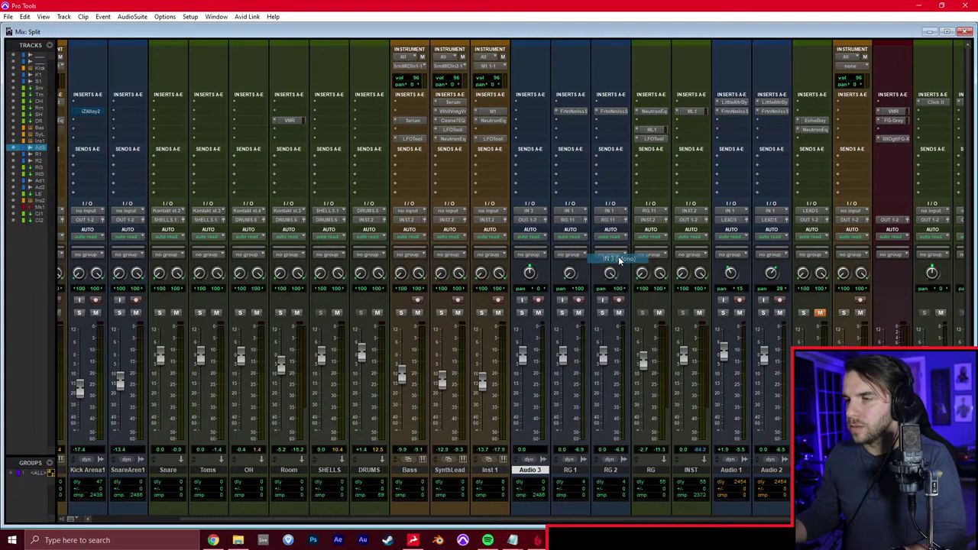
{"action": "left_click", "coordinate": [536, 314]}
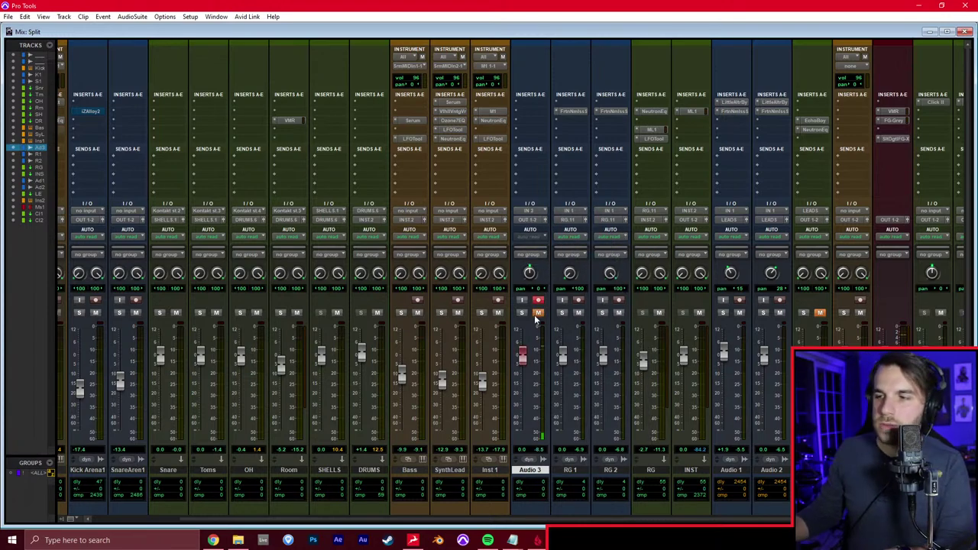
Unmute and solo Audio 3 and record a vocal take on it starting at 25|1
{"action": "key", "text": "ctrl+equal"}
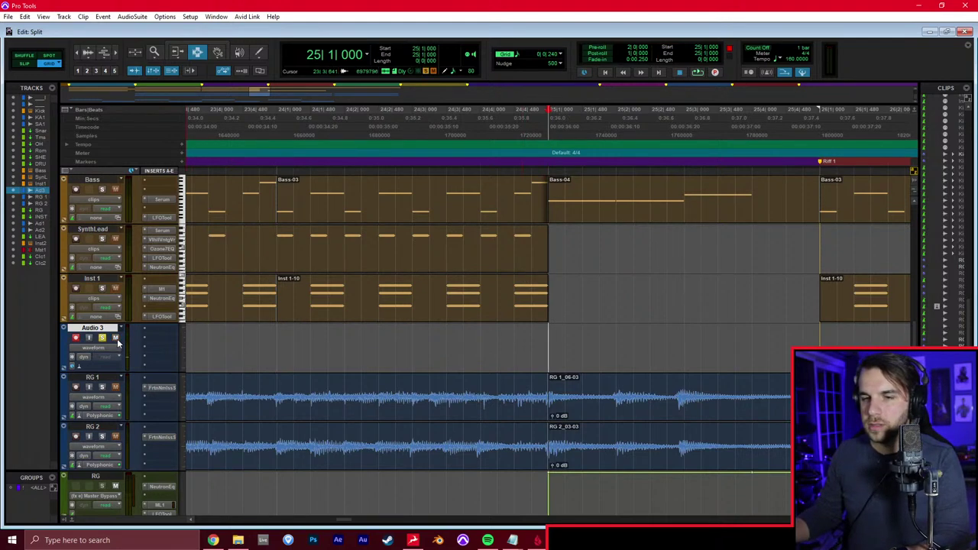
{"action": "key", "text": "ctrl+space"}
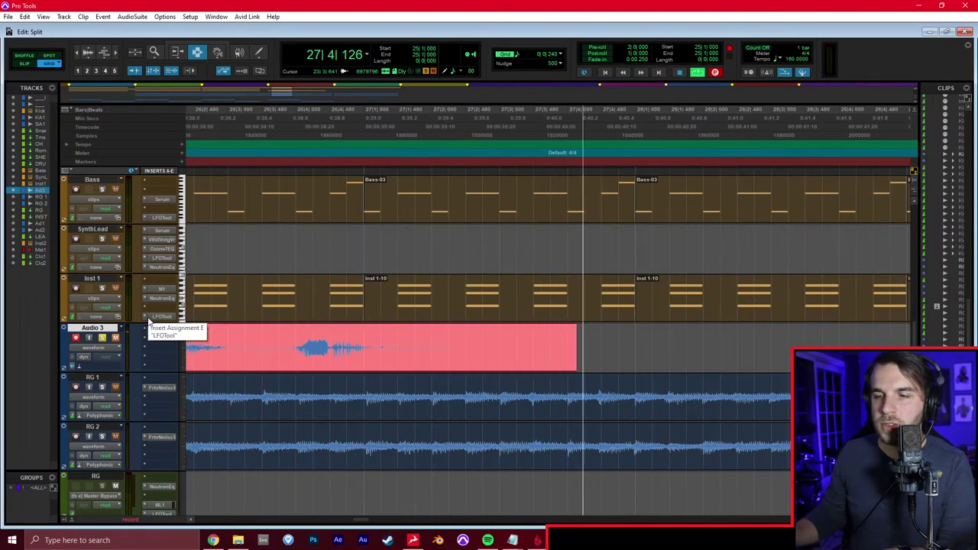
{"action": "key", "text": "space"}
Delete the silent section before the third vocal sound and split the Audio 3 take at the start of each sound
{"action": "left_click_drag", "start_coordinate": [413, 340], "coordinate": [515, 340]}
{"action": "key", "text": "Delete"}
{"action": "left_click", "coordinate": [497, 339]}
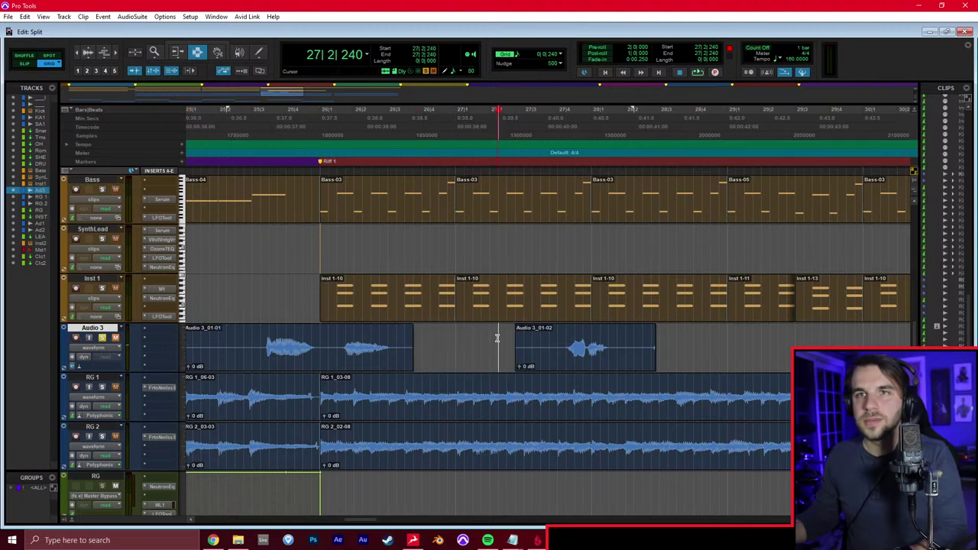
{"action": "scroll", "coordinate": [497, 339], "scroll_direction": "left", "scroll_amount": 1}
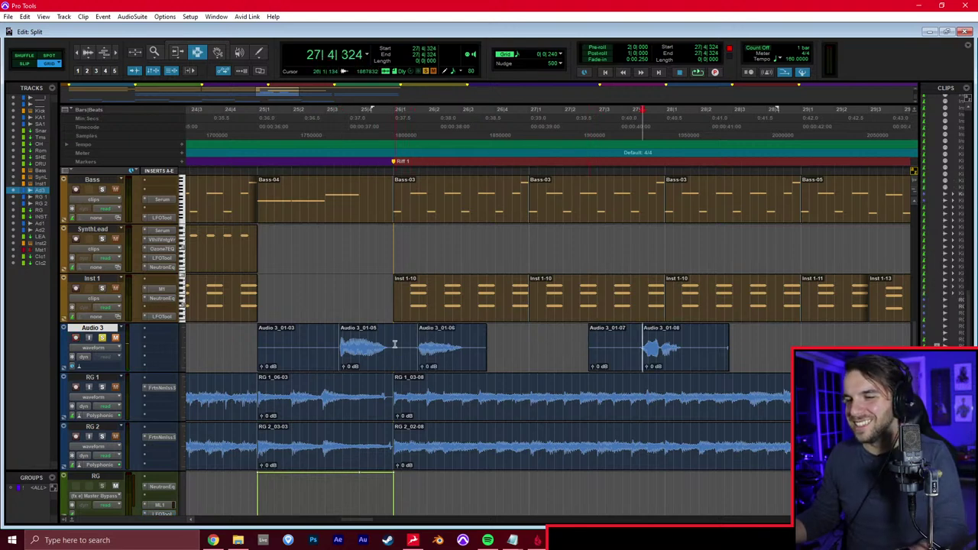
Move the three vocal clips to start at 25|1, 25|2 and 25|3, and play them from bar 25
{"action": "left_click_drag", "start_coordinate": [371, 348], "coordinate": [289, 355]}
{"action": "left_click_drag", "start_coordinate": [461, 359], "coordinate": [334, 360]}
{"action": "left_click_drag", "start_coordinate": [665, 350], "coordinate": [357, 354]}
{"action": "left_click", "coordinate": [224, 346]}
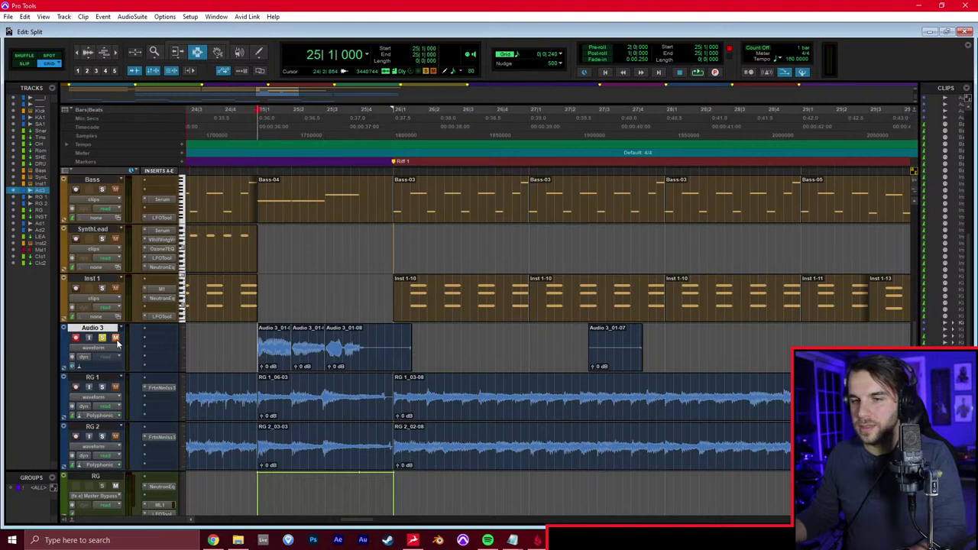
{"action": "key", "text": "space"}
{"action": "key", "text": "space"}
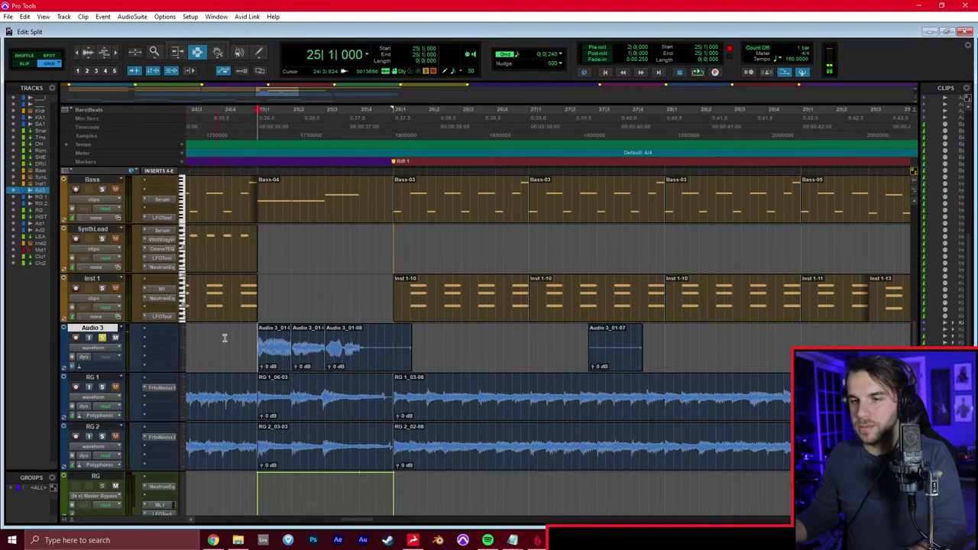
Disarm Audio 3 and move the second and third vocal clips later to leave room after the first clip
{"action": "key", "text": "ctrl+]"}
{"action": "key", "text": "ctrl+]"}
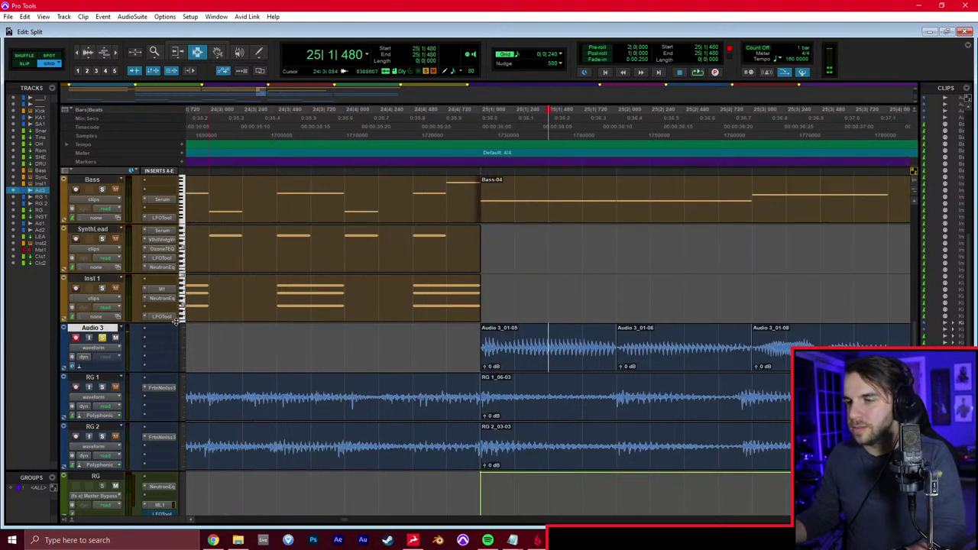
{"action": "key", "text": "ctrl+["}
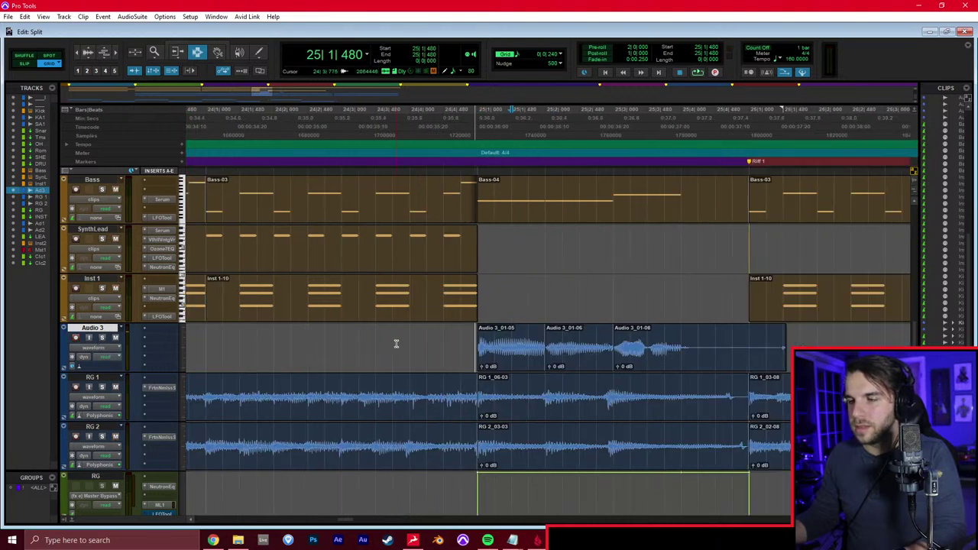
{"action": "scroll", "coordinate": [489, 349], "scroll_direction": "right", "scroll_amount": 2}
{"action": "key", "text": "space"}
{"action": "left_click_drag", "start_coordinate": [517, 356], "coordinate": [669, 352]}
{"action": "mouse_move", "coordinate": [405, 351]}
{"action": "left_mouse_down"}
{"action": "mouse_move", "coordinate": [485, 349]}
{"action": "mouse_move", "coordinate": [415, 349]}
{"action": "left_mouse_up"}
Extend the first vocal clip's end in Slip mode to include its tail, audition it from bar 25, and undo the last change
{"action": "key", "text": "F6"}
{"action": "key", "text": "F6"}
{"action": "key", "text": "F2"}
{"action": "key", "text": "F7"}
{"action": "left_click", "coordinate": [330, 346]}
{"action": "key", "text": "space"}
{"action": "key", "text": "space"}
{"action": "key", "text": "ctrl+z"}
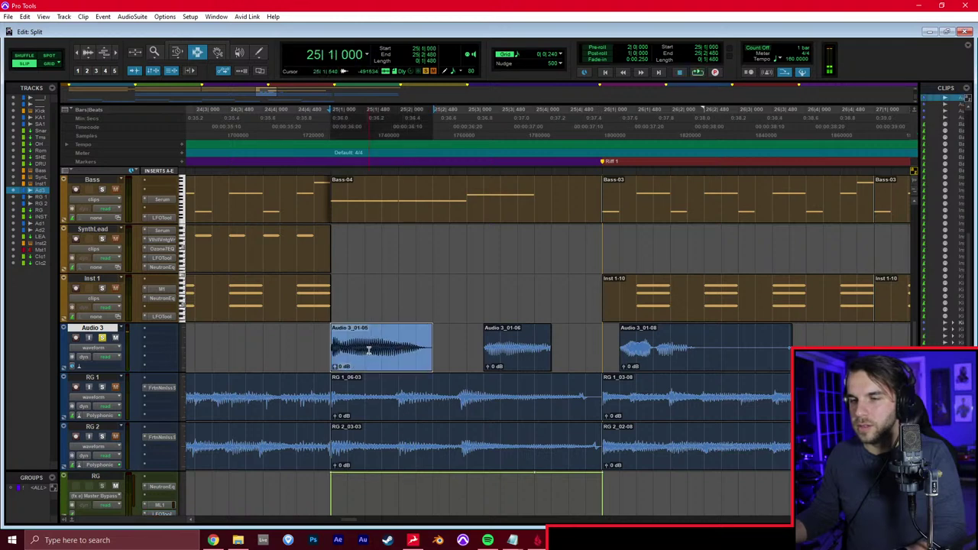
Split the first vocal clip before its tail, move the tail earlier to shorten the sound, and play it back
{"action": "left_click", "coordinate": [381, 350]}
{"action": "key", "text": "b"}
{"action": "key", "text": "F8"}
{"action": "left_click_drag", "start_coordinate": [408, 352], "coordinate": [386, 352]}
{"action": "left_click", "coordinate": [326, 352]}
{"action": "key", "text": "space"}
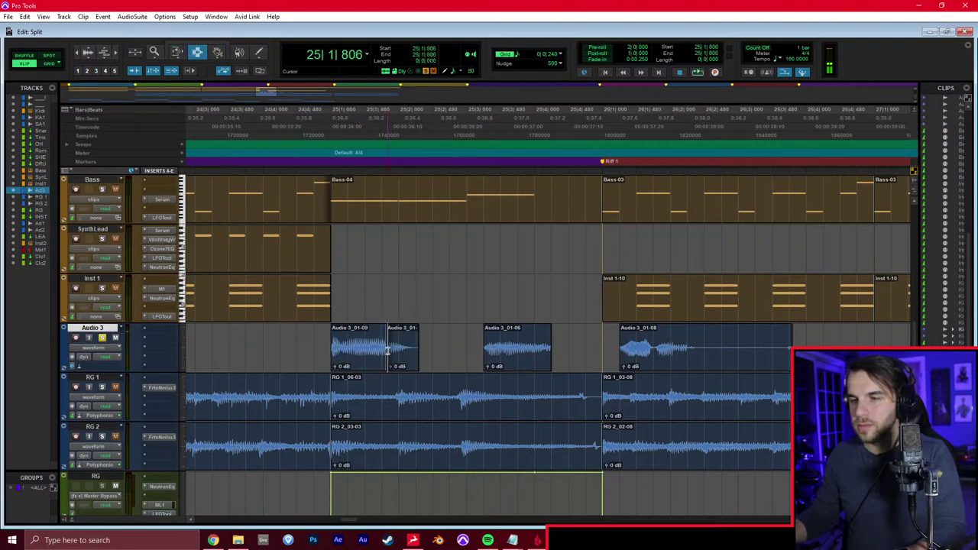
Crossfade the two pieces of the first vocal clip across their edit point and listen to the result
{"action": "left_click", "coordinate": [388, 352]}
{"action": "key", "text": "t"}
{"action": "left_click_drag", "start_coordinate": [517, 341], "coordinate": [560, 344]}
{"action": "key", "text": "f"}
{"action": "left_click", "coordinate": [419, 362]}
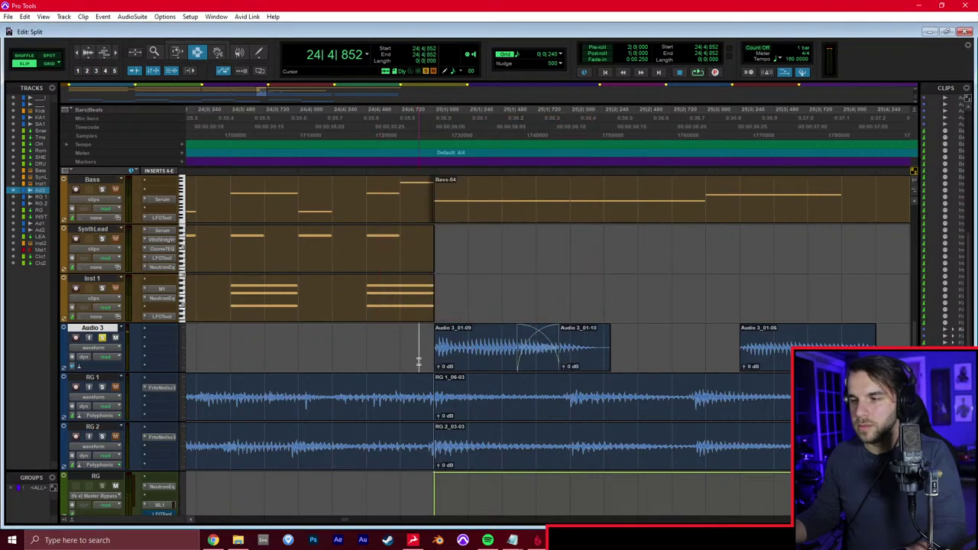
{"action": "key", "text": "space"}
{"action": "key", "text": "space"}
Move the second vocal clip to 25|2 and the third to 25|3 in Grid mode, and return the cursor to bar 25
{"action": "key", "text": "r"}
{"action": "left_click_drag", "start_coordinate": [655, 361], "coordinate": [570, 360]}
{"action": "key", "text": "F4"}
{"action": "left_click_drag", "start_coordinate": [584, 356], "coordinate": [587, 355]}
{"action": "left_click_drag", "start_coordinate": [839, 359], "coordinate": [680, 357]}
{"action": "key", "text": "F7"}
{"action": "left_click", "coordinate": [491, 348]}
Insert Little AlterBoy on Audio 3 and loop playback of the vocal clips from 25|1 to 26|1
{"action": "left_click", "coordinate": [159, 342]}
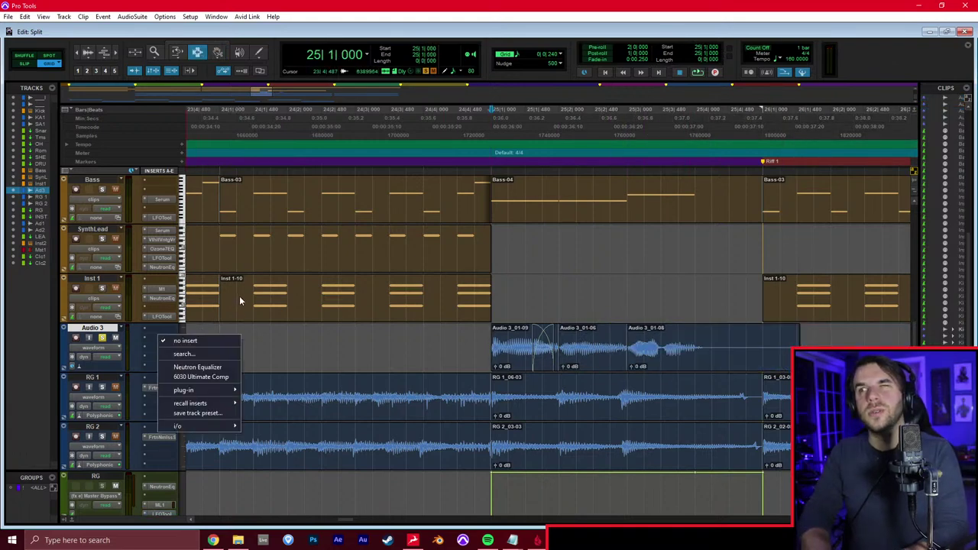
{"action": "type", "text": "alter"}
{"action": "key", "text": "Return"}
{"action": "left_click_drag", "start_coordinate": [499, 348], "coordinate": [740, 350]}
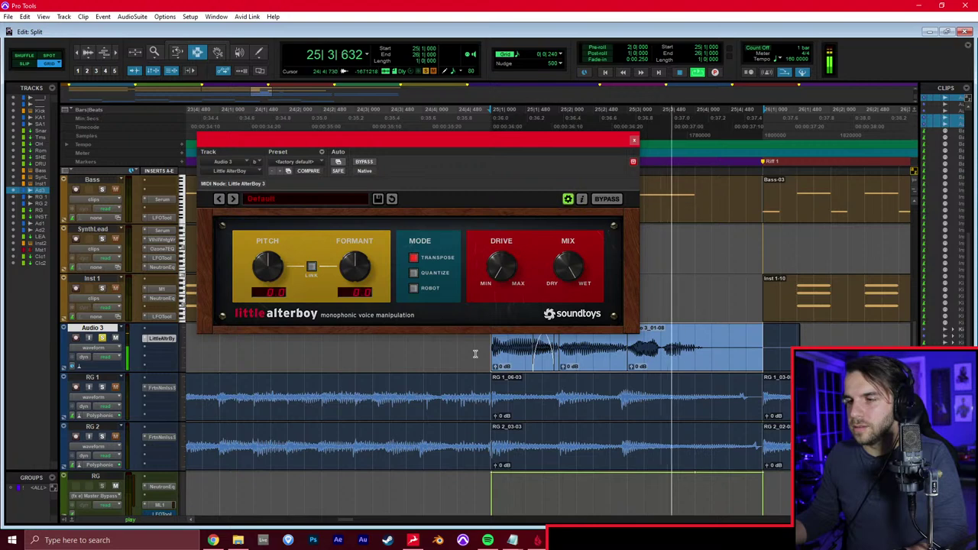
Adjust the first vocal clip's length so it ends at 25|2, accepting adjusted bounds for its crossfade
{"action": "left_click", "coordinate": [542, 359]}
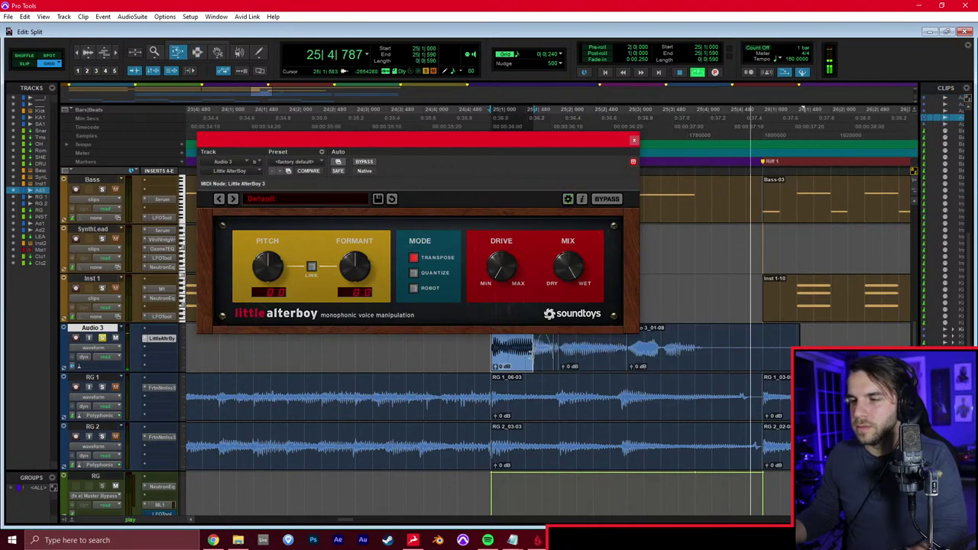
{"action": "left_click", "coordinate": [572, 221]}
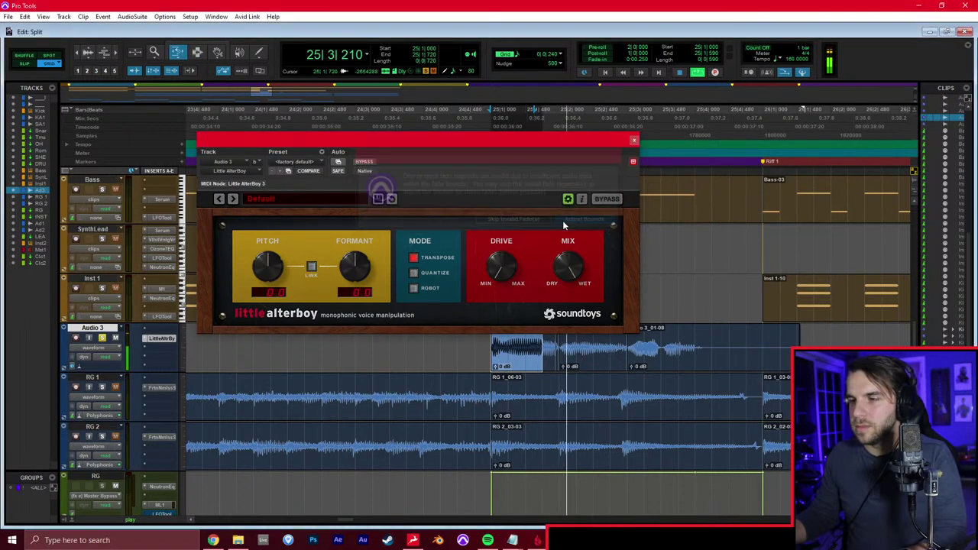
{"action": "left_click_drag", "start_coordinate": [538, 350], "coordinate": [549, 349]}
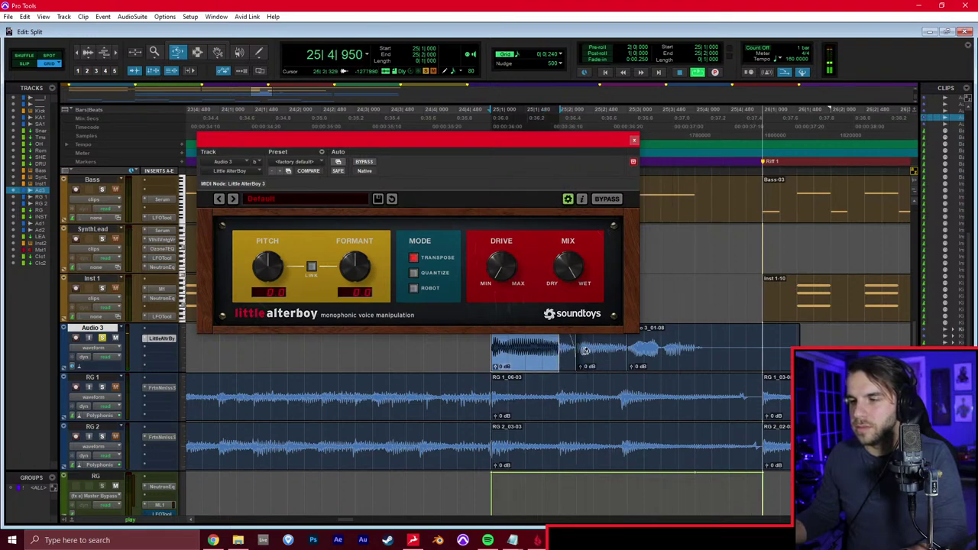
Select the vocal clip at 25|2 and lower Little AlterBoy's formant to -12.0, and settle on -3.5 during playback
{"action": "left_click", "coordinate": [569, 353]}
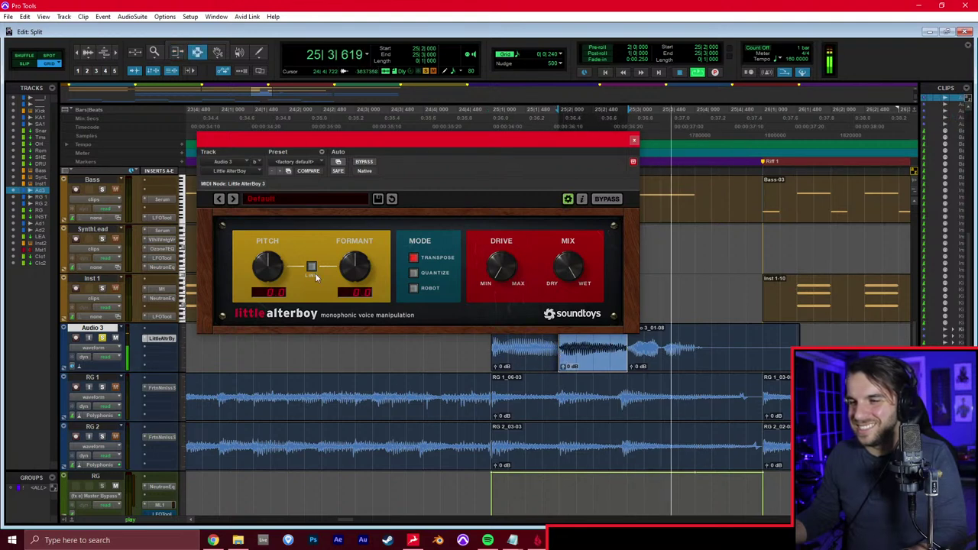
{"action": "left_click_drag", "start_coordinate": [353, 283], "coordinate": [355, 311]}
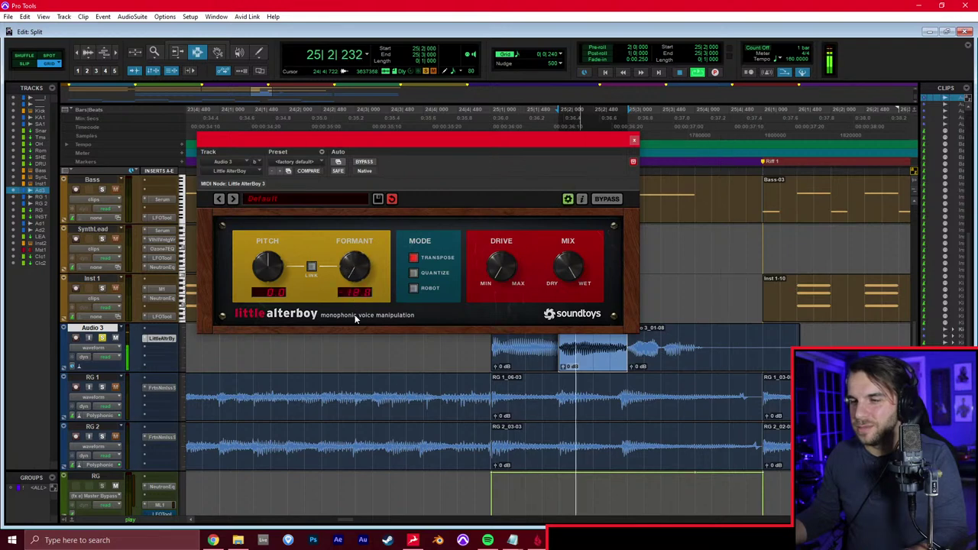
{"action": "left_click_drag", "start_coordinate": [355, 267], "coordinate": [351, 284]}
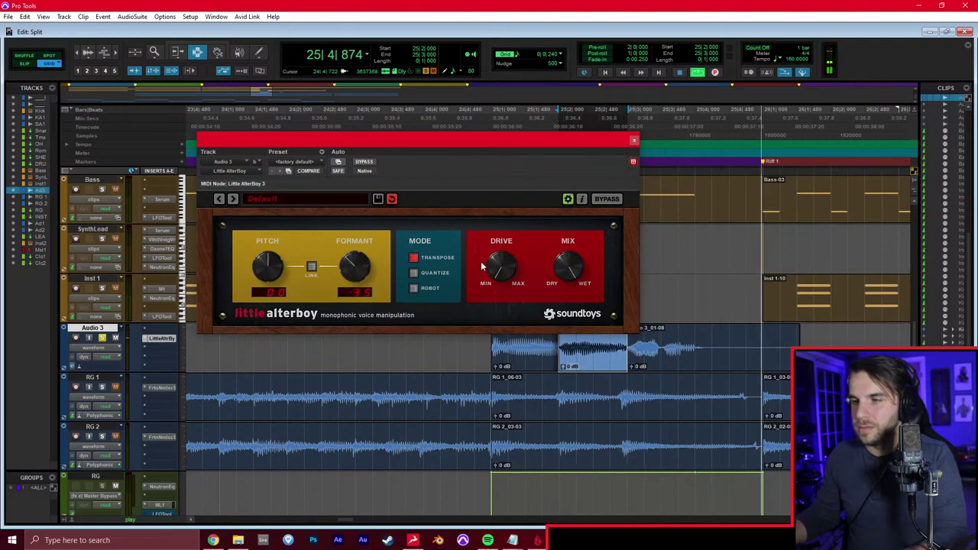
Insert FutzBox after Little AlterBoy on Audio 3, set its distortion amount to 100, and raise the distortion intensity and rectify
{"action": "left_click", "coordinate": [632, 140]}
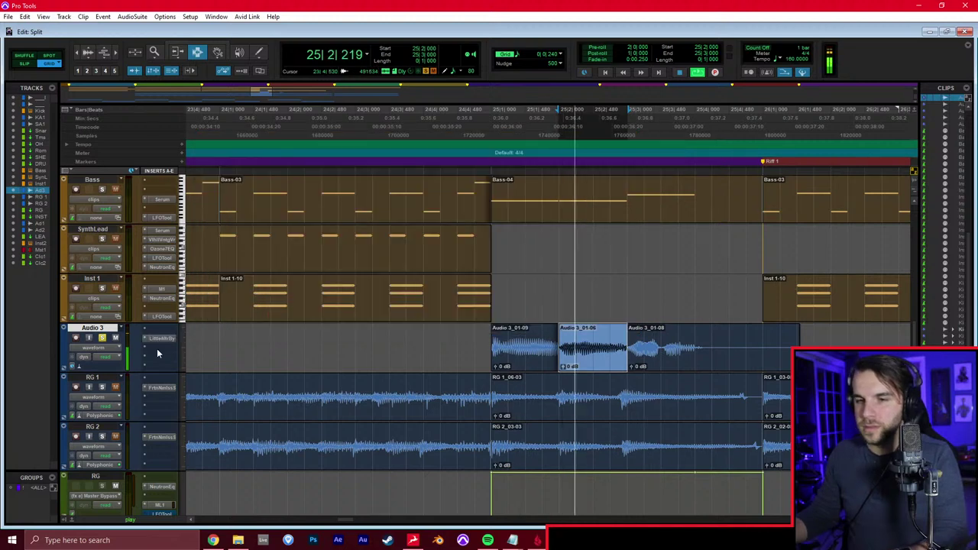
{"action": "left_click", "coordinate": [161, 346]}
{"action": "type", "text": "fut"}
{"action": "key", "text": "Return"}
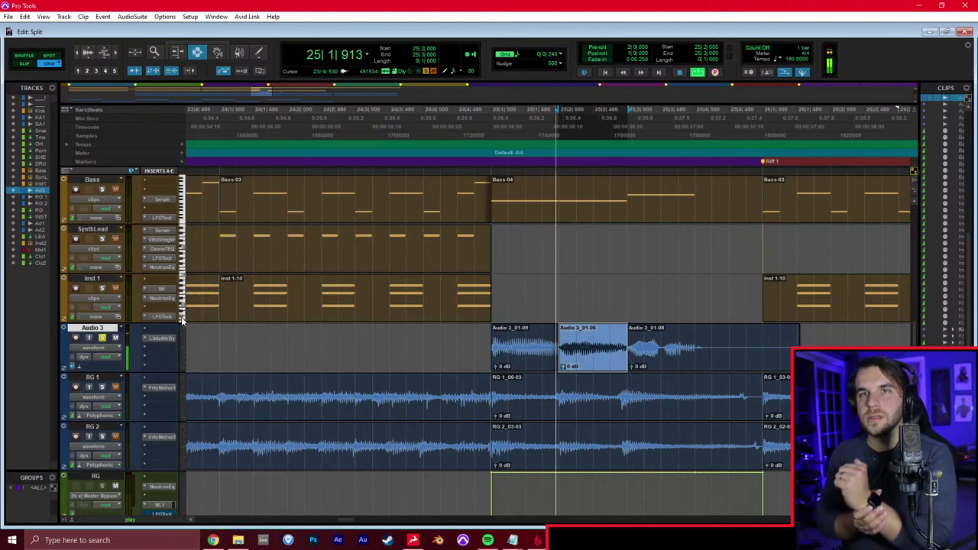
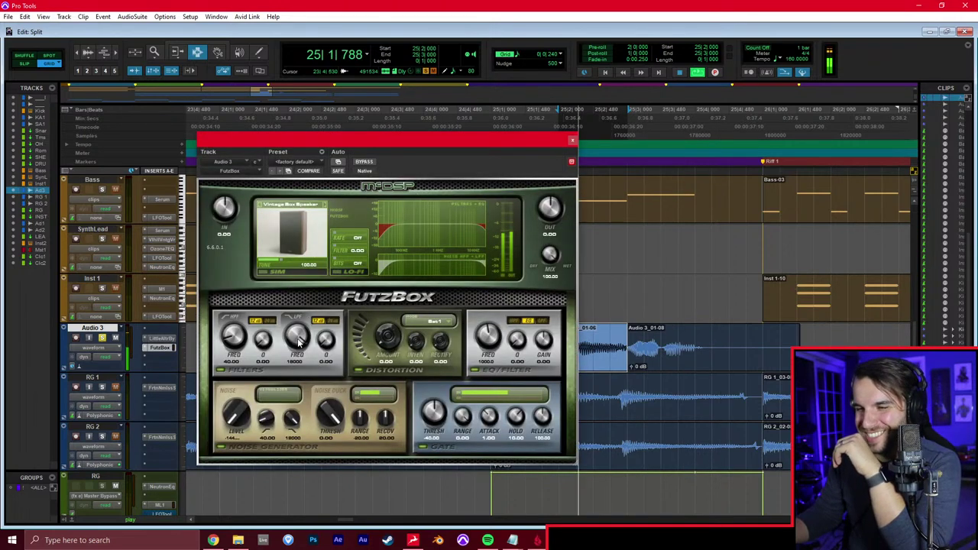
{"action": "left_click_drag", "start_coordinate": [391, 341], "coordinate": [397, 318]}
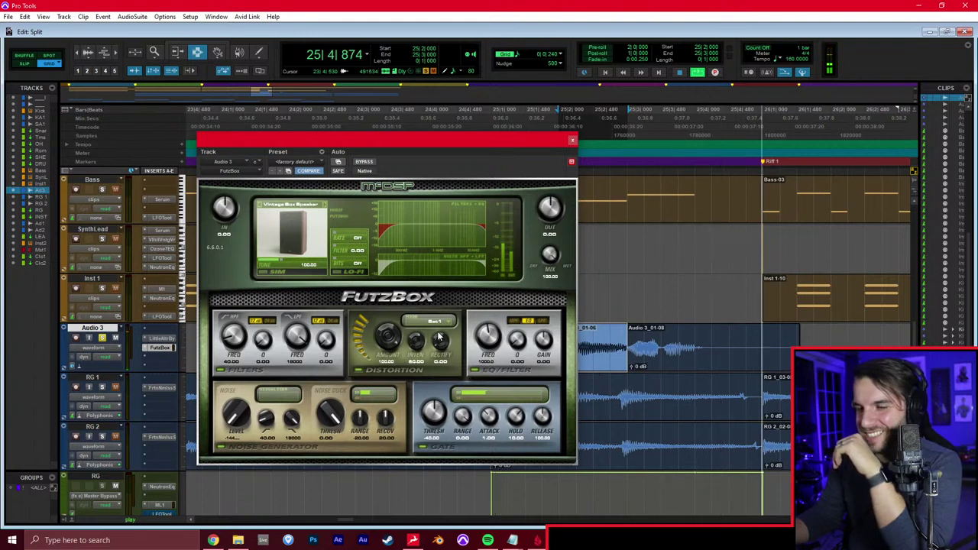
{"action": "left_click_drag", "start_coordinate": [448, 282], "coordinate": [446, 312]}
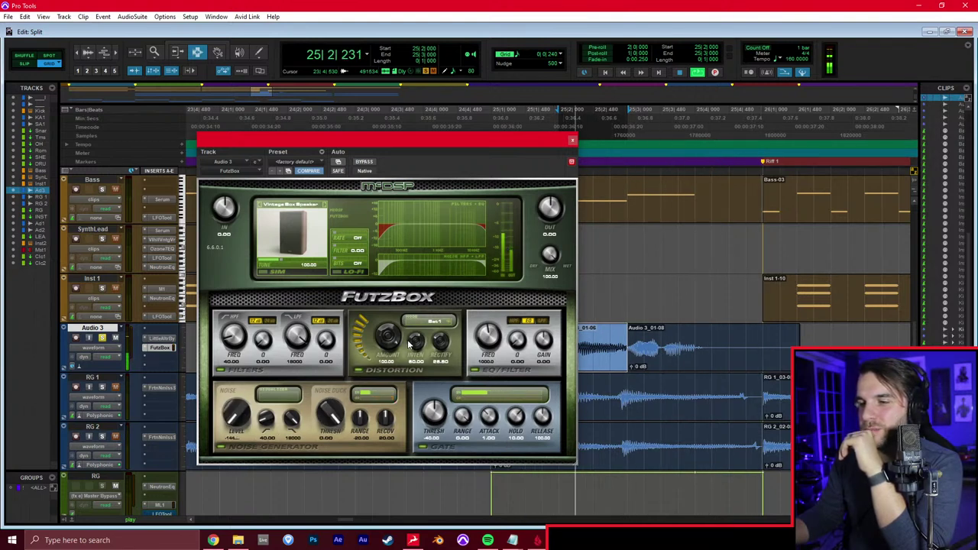
Audition FutzBox's LoFi, Fuzz, Sat2 and Ouch distortion types during playback, and return to Sat1
{"action": "left_click", "coordinate": [436, 322]}
{"action": "left_click", "coordinate": [440, 353]}
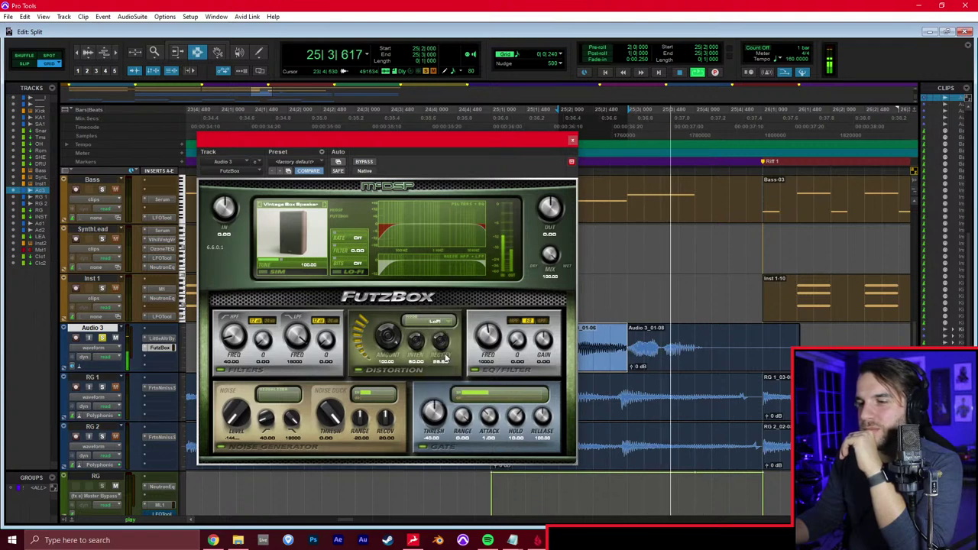
{"action": "left_click", "coordinate": [437, 323]}
{"action": "left_click", "coordinate": [439, 345]}
{"action": "left_click", "coordinate": [437, 323]}
{"action": "left_click", "coordinate": [441, 338]}
{"action": "left_click", "coordinate": [437, 323]}
{"action": "left_click", "coordinate": [440, 376]}
{"action": "left_click", "coordinate": [441, 322]}
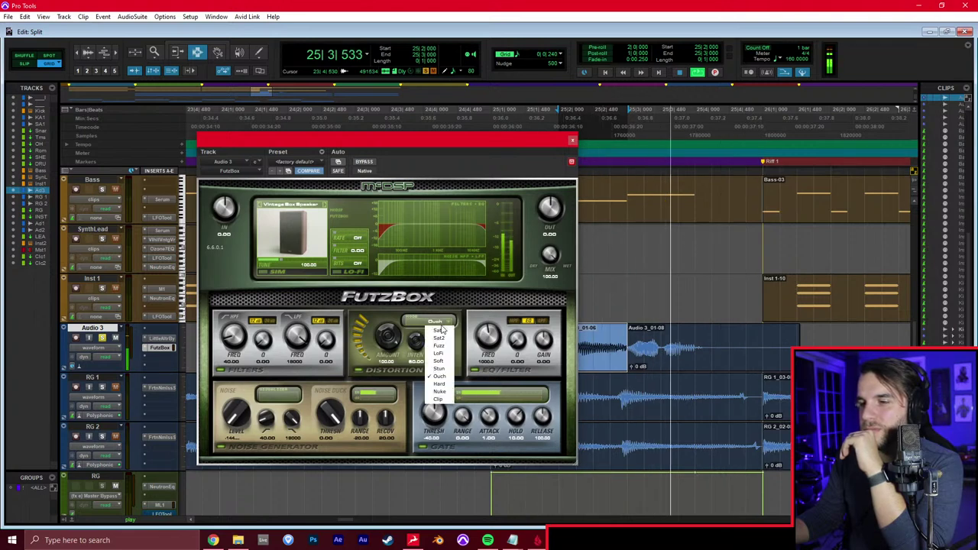
{"action": "left_click", "coordinate": [439, 331]}
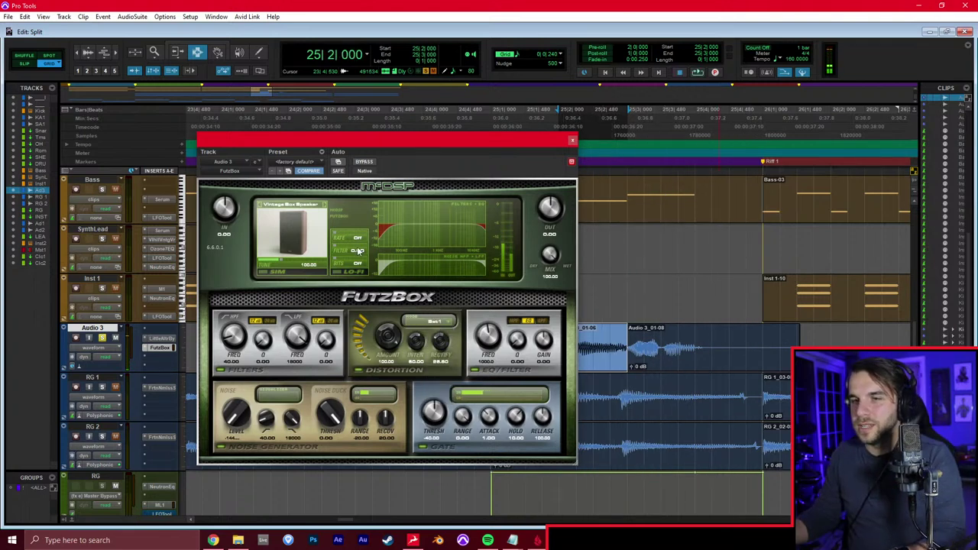
Move the FutzBox window clear of the vocal clips, select 25|1 to 26|1 on Audio 3, and loop playback
{"action": "key", "text": "space"}
{"action": "left_click_drag", "start_coordinate": [511, 156], "coordinate": [373, 153]}
{"action": "left_click_drag", "start_coordinate": [491, 347], "coordinate": [763, 347]}
{"action": "key", "text": "space"}
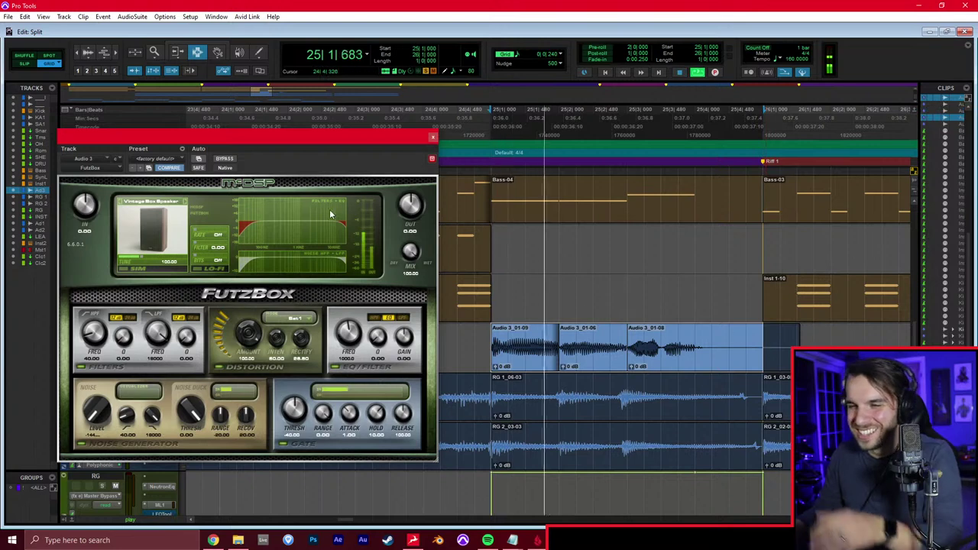
{"action": "mouse_move", "coordinate": [412, 253]}
{"action": "left_mouse_down"}
{"action": "mouse_move", "coordinate": [389, 251]}
{"action": "mouse_move", "coordinate": [411, 251]}
{"action": "left_mouse_up"}
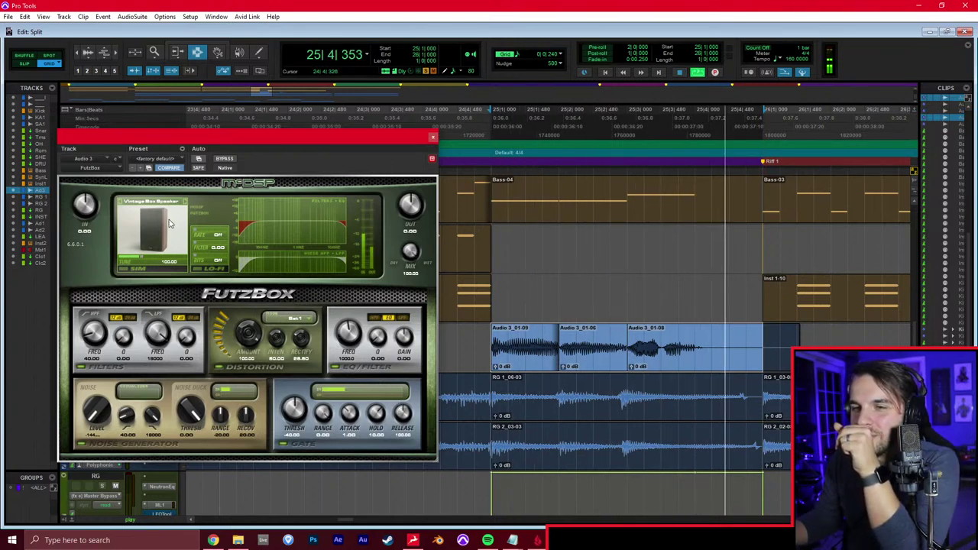
Audition FutzBox speaker simulations neighbouring Vintage Box Speaker, including Tiny Piezo Speaker, Surround Subwoofer, Tiny Speaker and Business Phone
{"action": "left_click", "coordinate": [174, 203]}
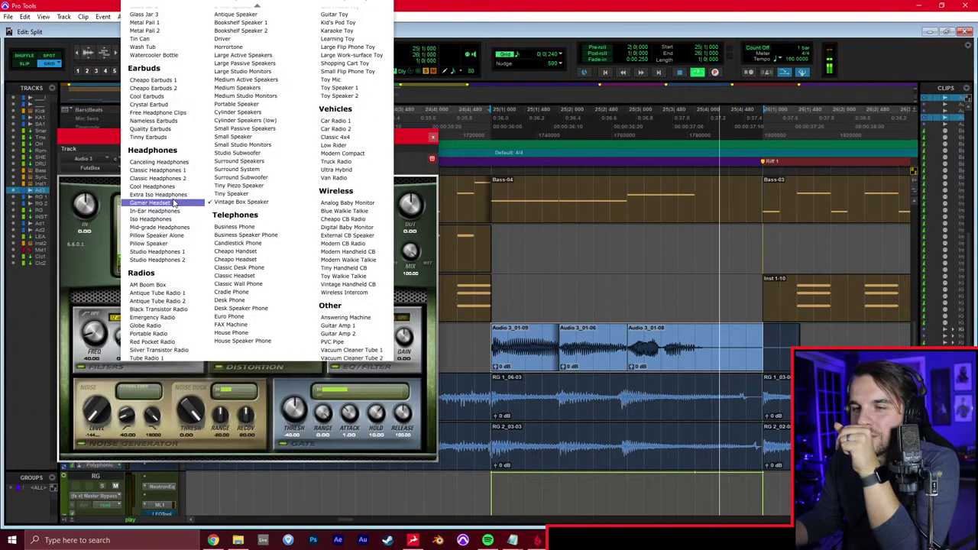
{"action": "left_click", "coordinate": [229, 202]}
{"action": "left_click", "coordinate": [121, 203]}
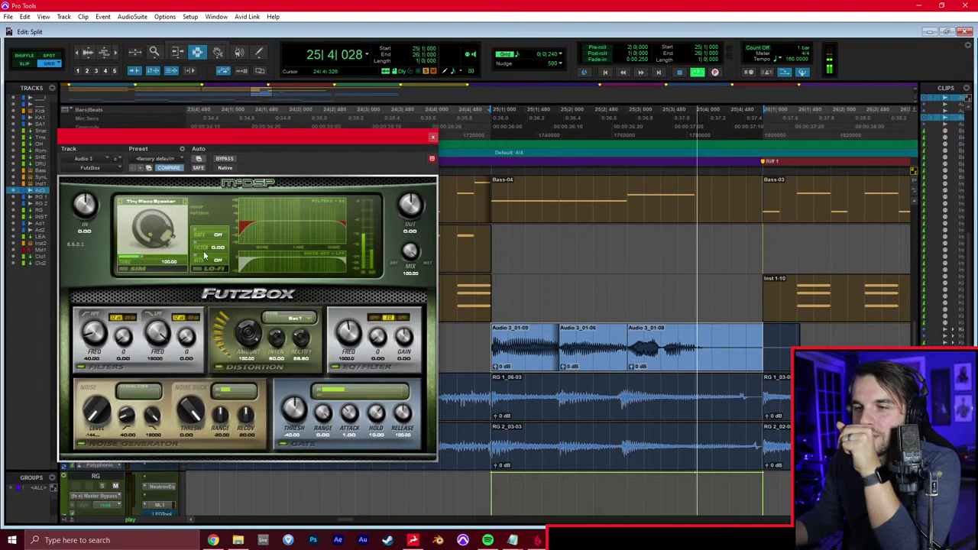
{"action": "left_click", "coordinate": [120, 203]}
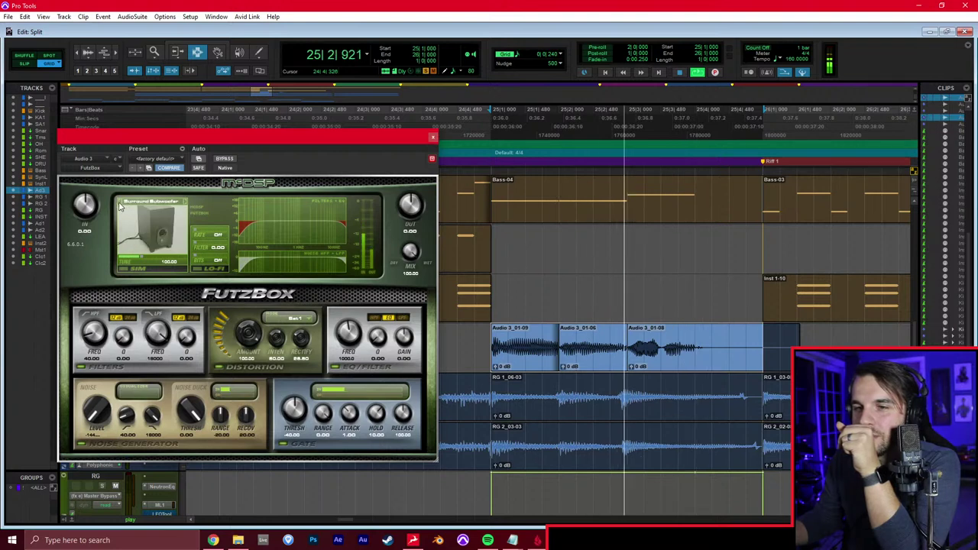
{"action": "left_click", "coordinate": [186, 202]}
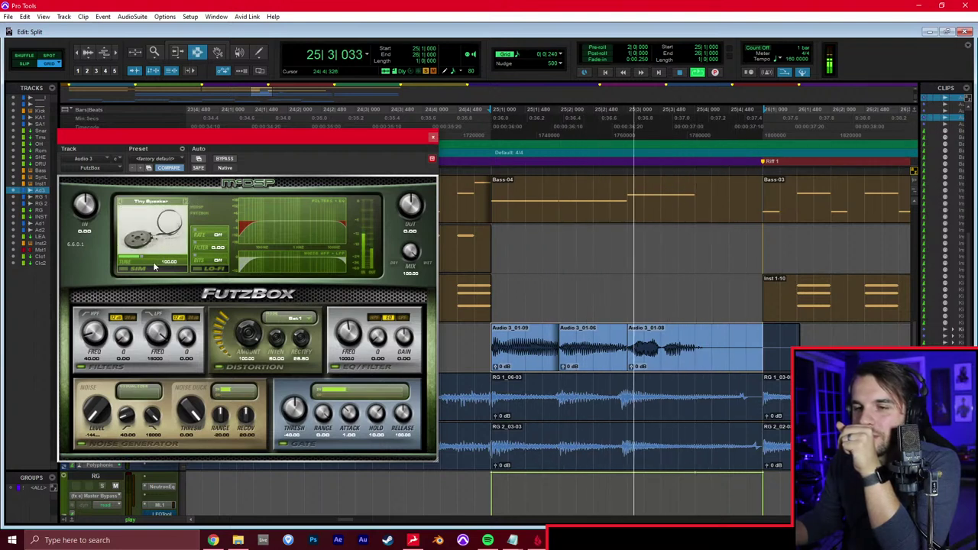
{"action": "left_click", "coordinate": [185, 203]}
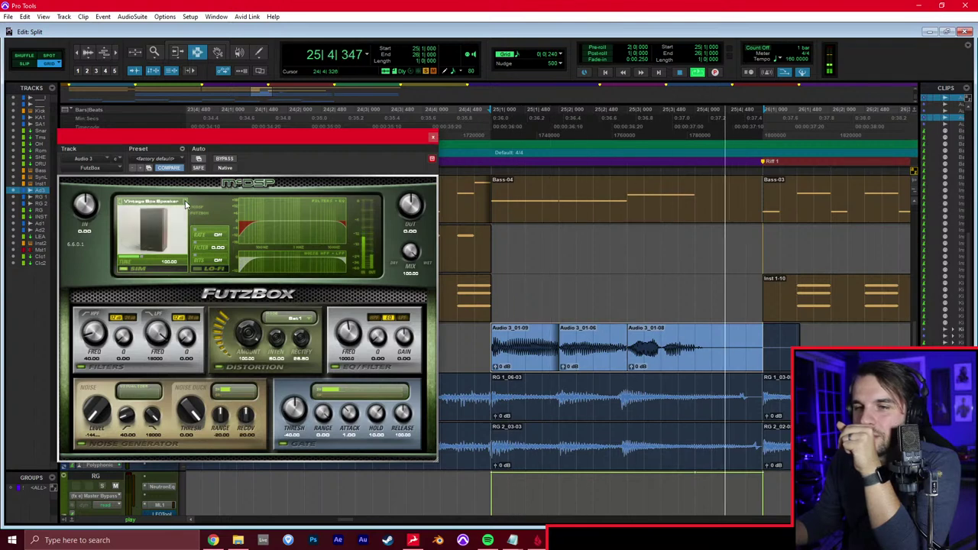
{"action": "left_click", "coordinate": [185, 204]}
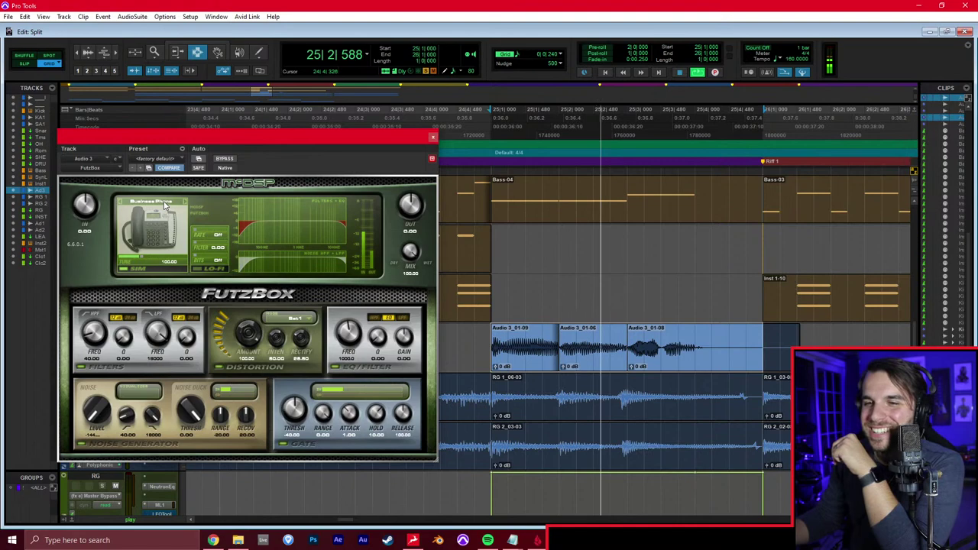
Compare the Car Radio 1, Analog Baby Monitor, Black Transistor Radio and Mid-grade Headphones simulations during playback
{"action": "left_click", "coordinate": [161, 205]}
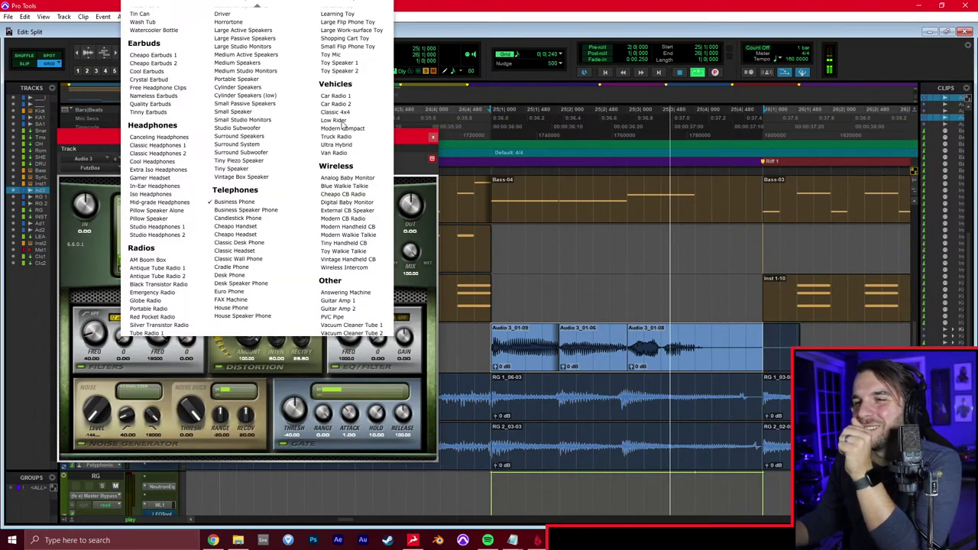
{"action": "left_click", "coordinate": [337, 95]}
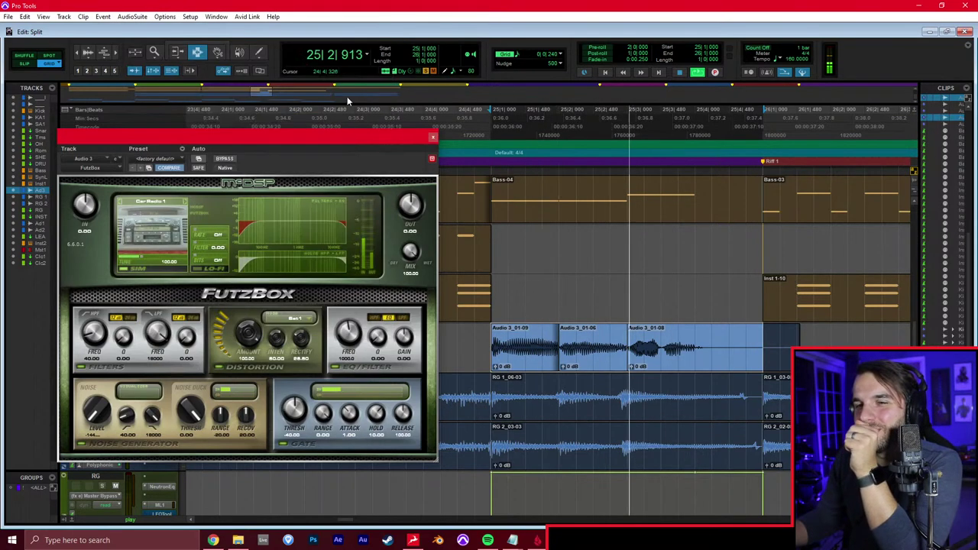
{"action": "left_click", "coordinate": [157, 200]}
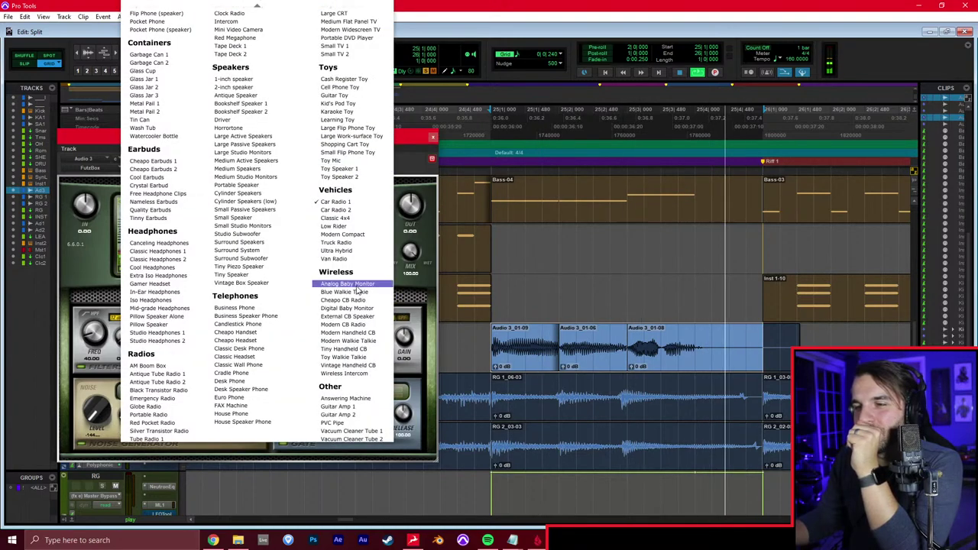
{"action": "left_click", "coordinate": [347, 283]}
{"action": "left_click", "coordinate": [182, 215]}
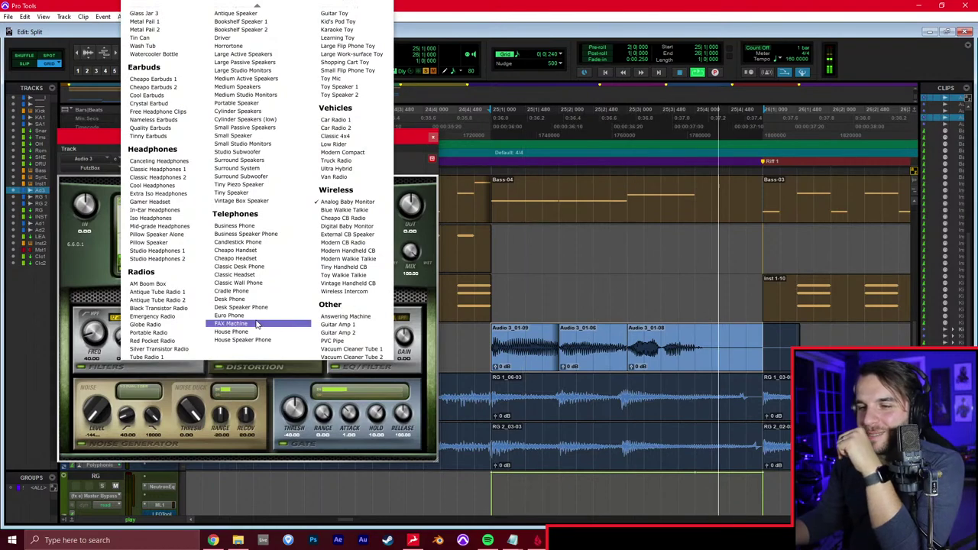
{"action": "left_click", "coordinate": [164, 308]}
{"action": "left_click", "coordinate": [169, 205]}
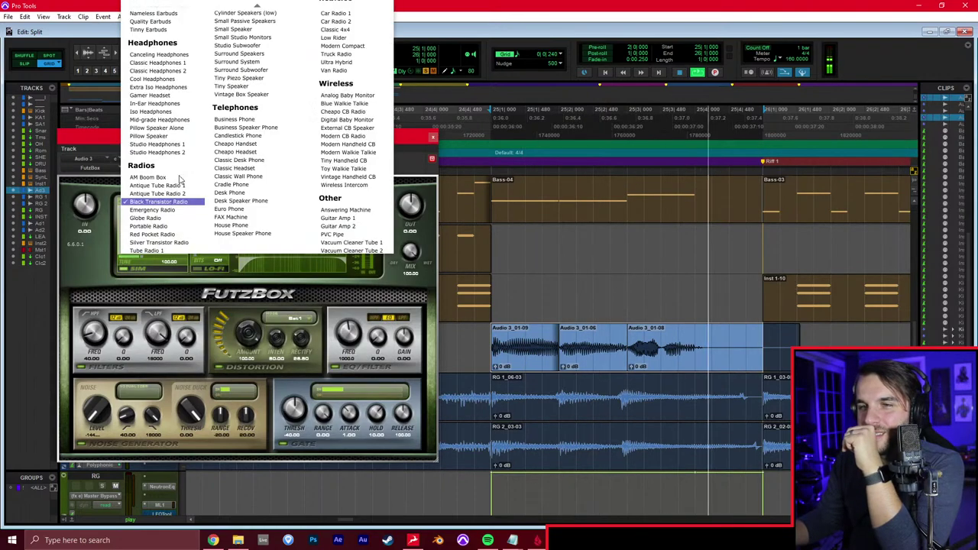
{"action": "left_click", "coordinate": [160, 122]}
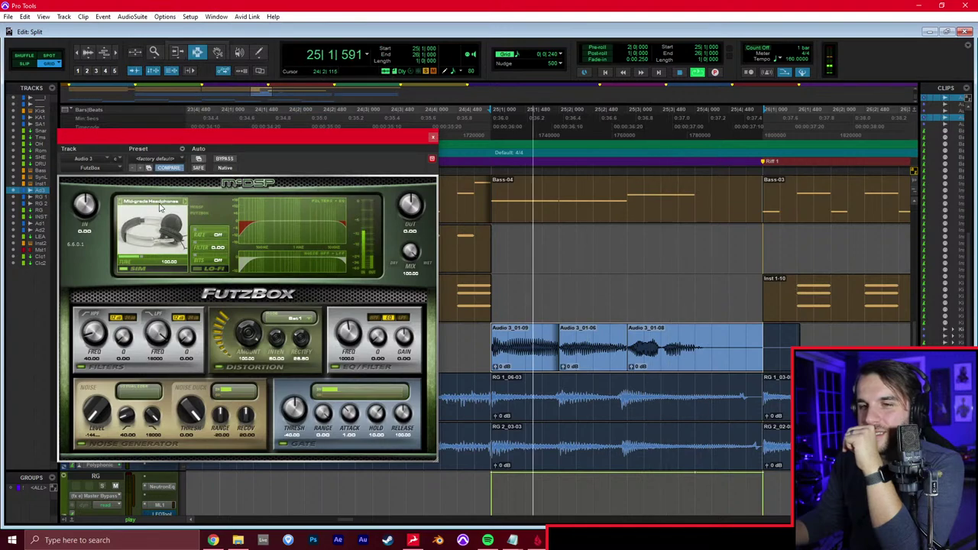
Choose the Car Radio 1 simulation in FutzBox, stop playback and close the plug-in
{"action": "left_click", "coordinate": [162, 206]}
{"action": "scroll", "coordinate": [192, 84], "scroll_direction": "up", "scroll_amount": 5}
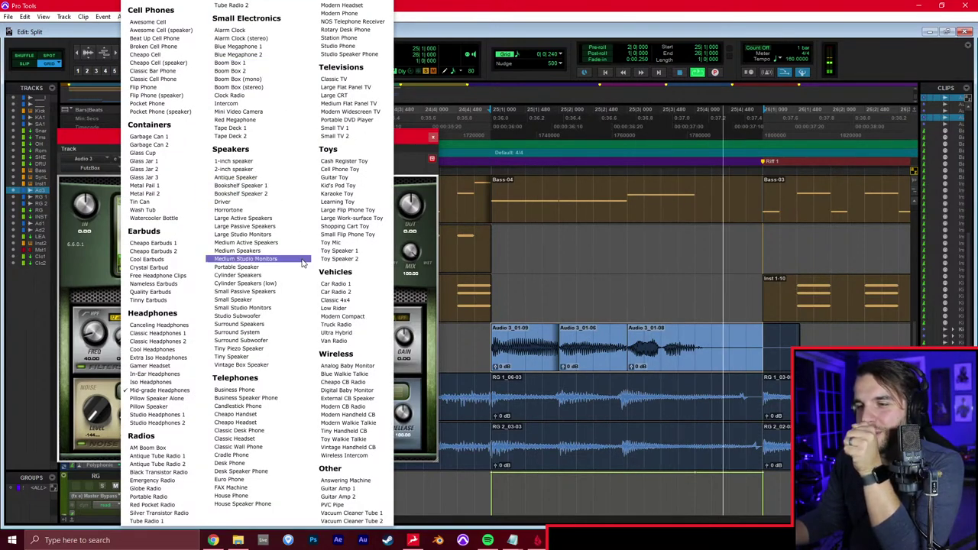
{"action": "left_click", "coordinate": [336, 283]}
{"action": "key", "text": "space"}
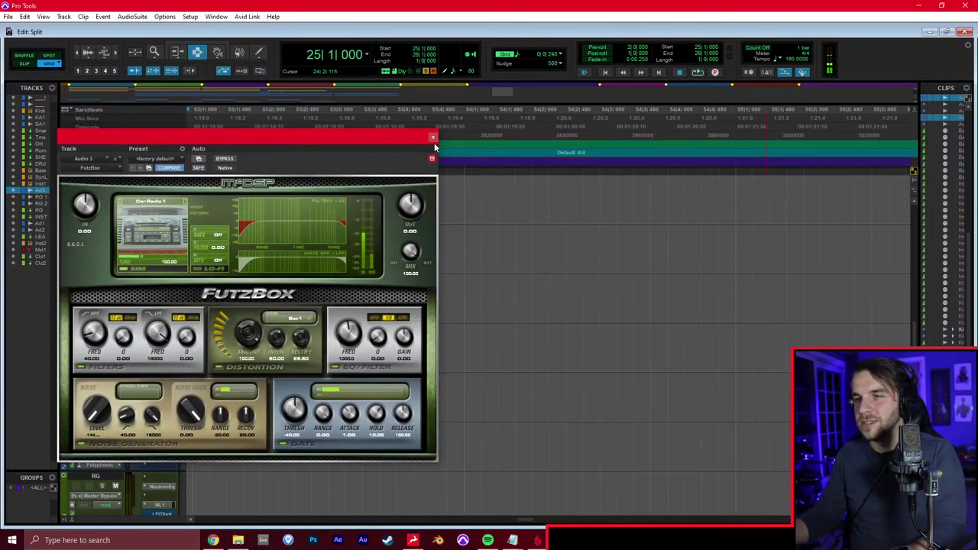
{"action": "left_click", "coordinate": [433, 138]}
Delete the leftover Audio 3 clip just after bar 27
{"action": "scroll", "coordinate": [419, 276], "scroll_direction": "left", "scroll_amount": 2}
{"action": "scroll", "coordinate": [419, 276], "scroll_direction": "down", "scroll_amount": 2}
{"action": "scroll", "coordinate": [419, 276], "scroll_direction": "left", "scroll_amount": 7}
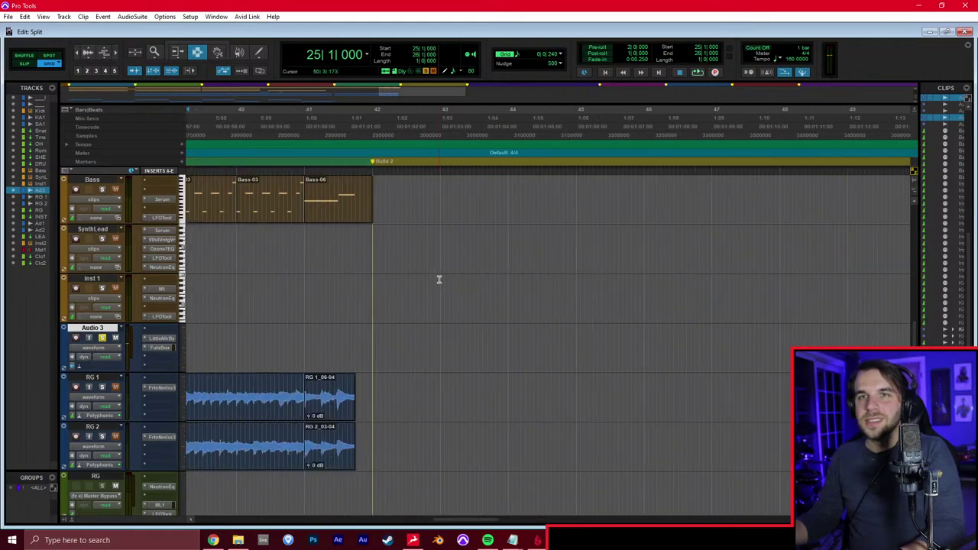
{"action": "scroll", "coordinate": [440, 302], "scroll_direction": "down", "scroll_amount": 2}
{"action": "scroll", "coordinate": [437, 315], "scroll_direction": "left", "scroll_amount": 5}
{"action": "left_click", "coordinate": [605, 353]}
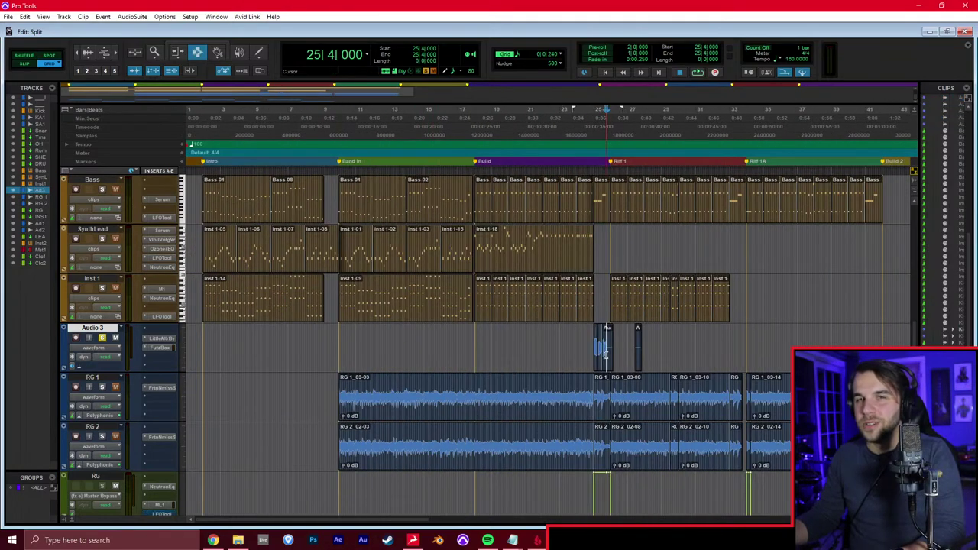
{"action": "left_click", "coordinate": [638, 352]}
{"action": "key", "text": "Delete"}
Play the full mix from before bar 25, raise Audio 3's fader to +2.8 dB, and set FutzBox's output to 11.71
{"action": "left_click", "coordinate": [563, 357]}
{"action": "key", "text": "space"}
{"action": "key", "text": "ctrl+equal"}
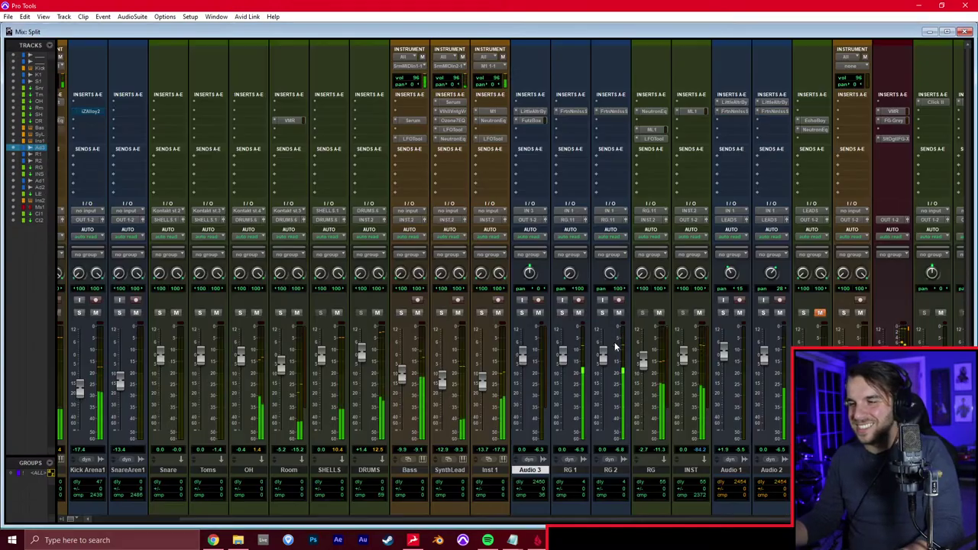
{"action": "left_click_drag", "start_coordinate": [524, 361], "coordinate": [526, 360]}
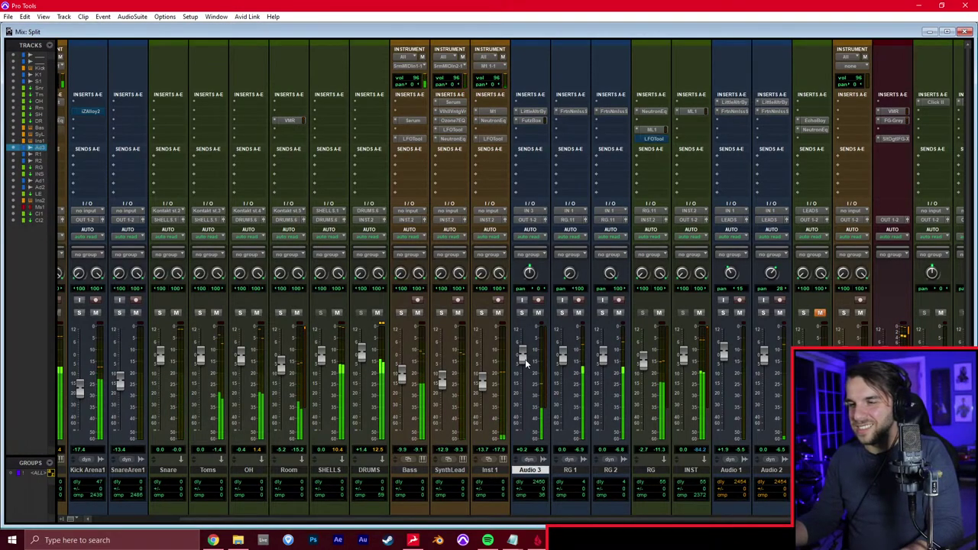
{"action": "left_click", "coordinate": [536, 121]}
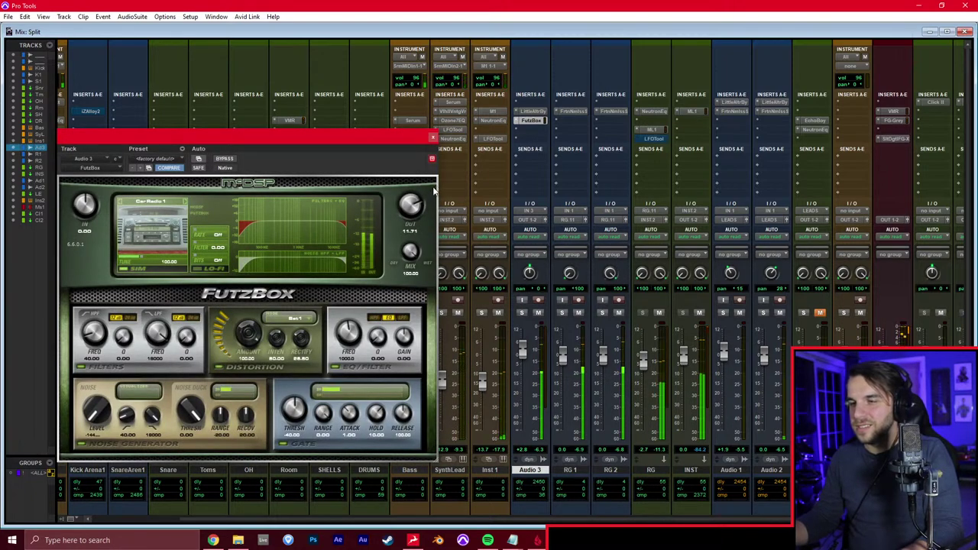
{"action": "left_click", "coordinate": [433, 137]}
Insert MicroShift after FutzBox on Audio 3 and, during playback, reduce its detune and delay and bring the mix to about halfway
{"action": "left_click", "coordinate": [527, 132]}
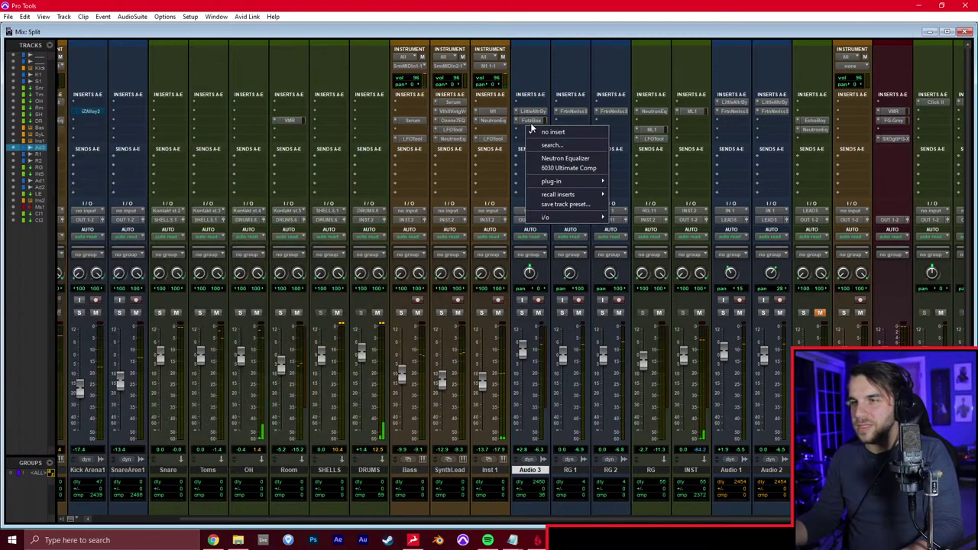
{"action": "left_click", "coordinate": [558, 98]}
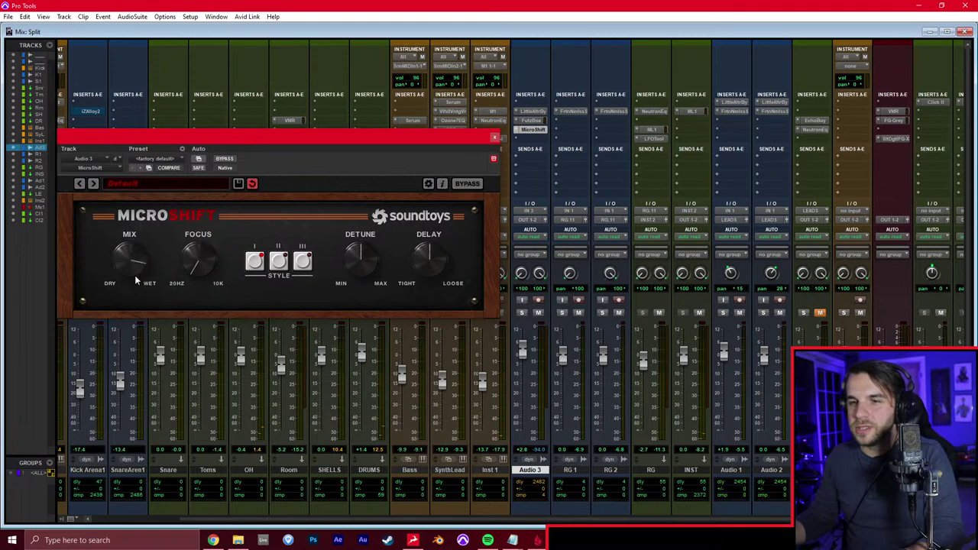
{"action": "key", "text": "space"}
{"action": "left_click_drag", "start_coordinate": [136, 271], "coordinate": [133, 279]}
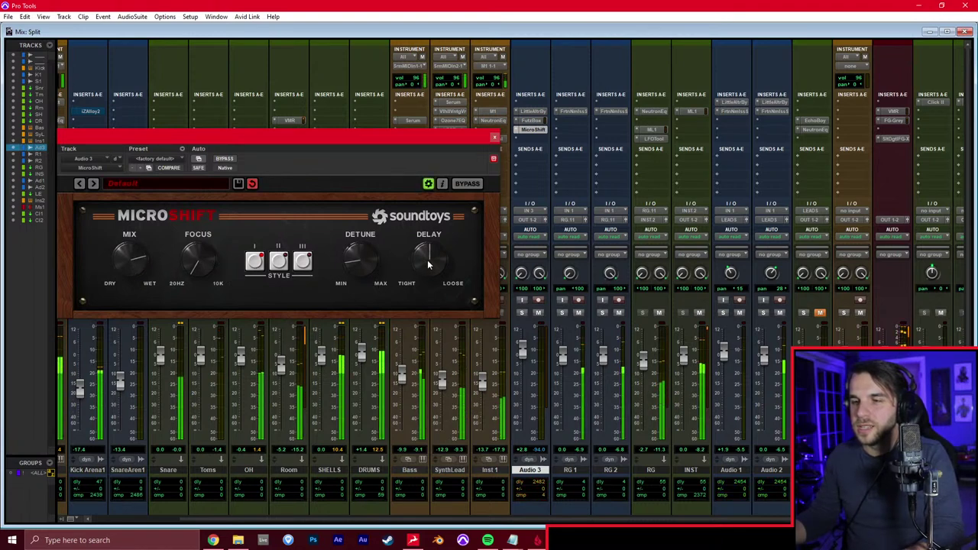
{"action": "left_click_drag", "start_coordinate": [427, 260], "coordinate": [428, 286]}
{"action": "mouse_move", "coordinate": [131, 258]}
{"action": "left_mouse_down"}
{"action": "mouse_move", "coordinate": [133, 284]}
{"action": "mouse_move", "coordinate": [134, 262]}
{"action": "left_mouse_up"}
{"action": "key", "text": "space"}
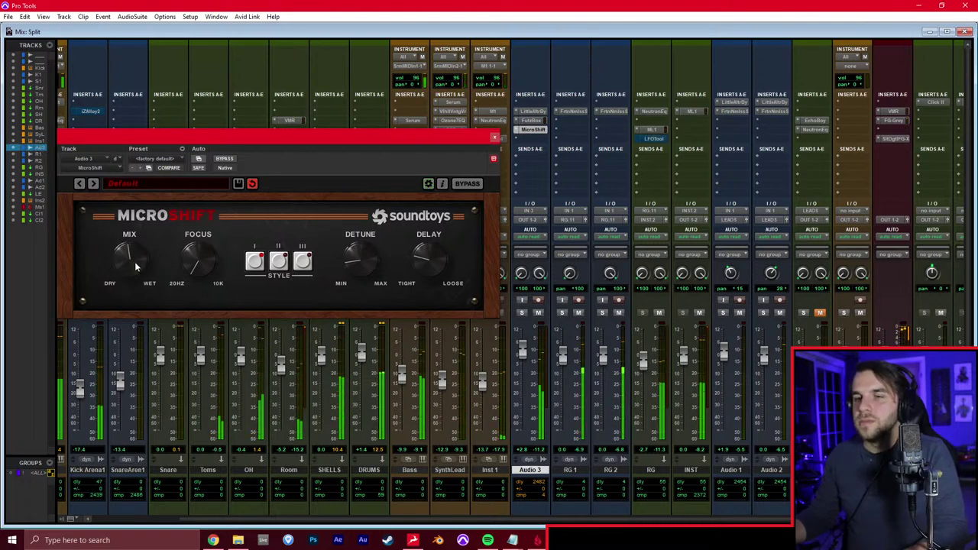
Lower Audio 3's fader to -1.7 dB, and zoom the Edit window in around 25|4|240 on Inst 1
{"action": "left_click", "coordinate": [494, 138]}
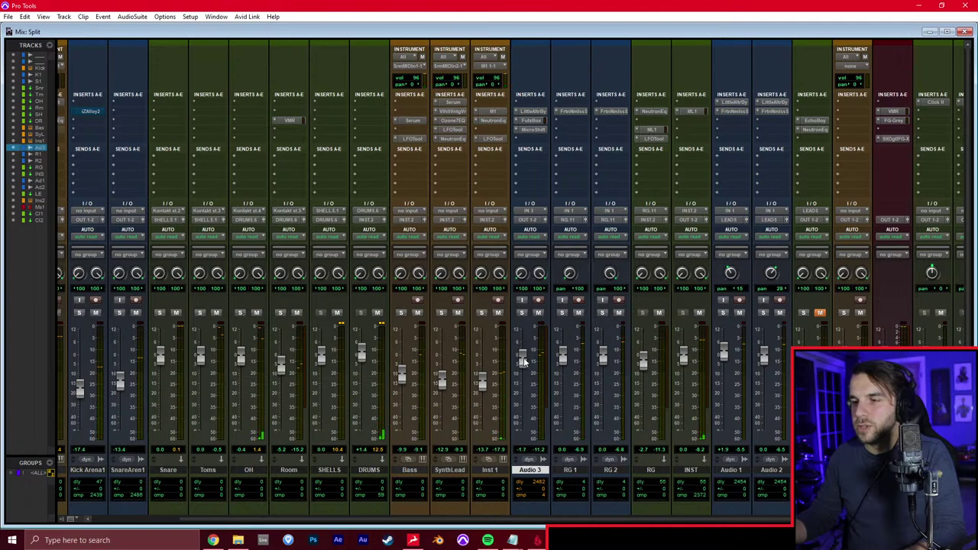
{"action": "key", "text": "ctrl+equal"}
{"action": "left_click", "coordinate": [636, 301]}
{"action": "key", "text": "t"}
{"action": "key", "text": "t"}
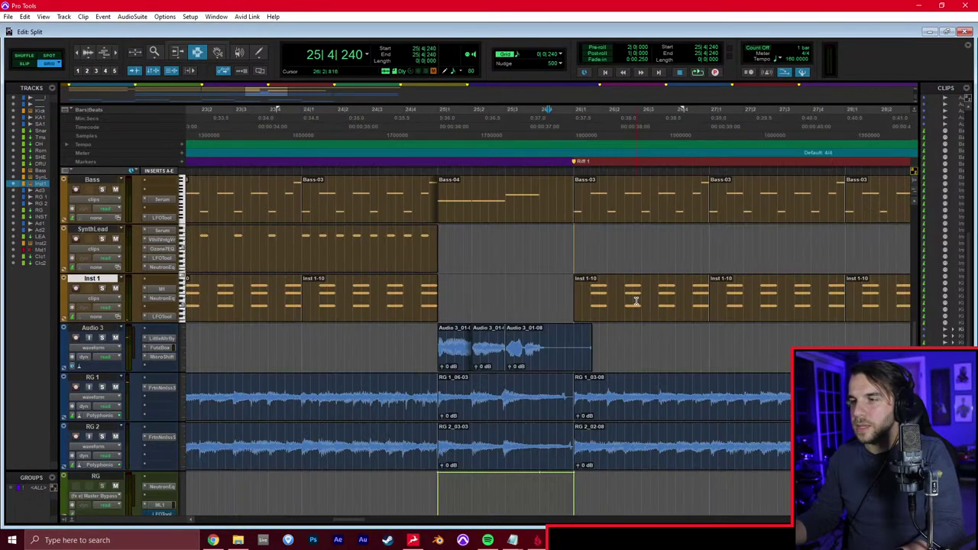
Play the Riff 1 section from bar 26 and solo the reference instrumental track to compare its lead part
{"action": "left_click", "coordinate": [427, 325]}
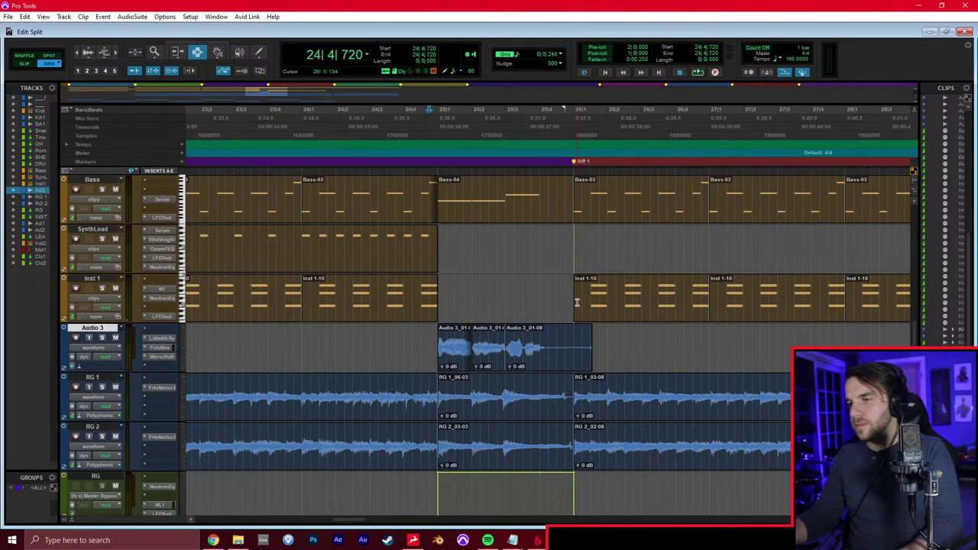
{"action": "scroll", "coordinate": [581, 299], "scroll_direction": "right", "scroll_amount": 3}
{"action": "scroll", "coordinate": [590, 299], "scroll_direction": "up", "scroll_amount": 10}
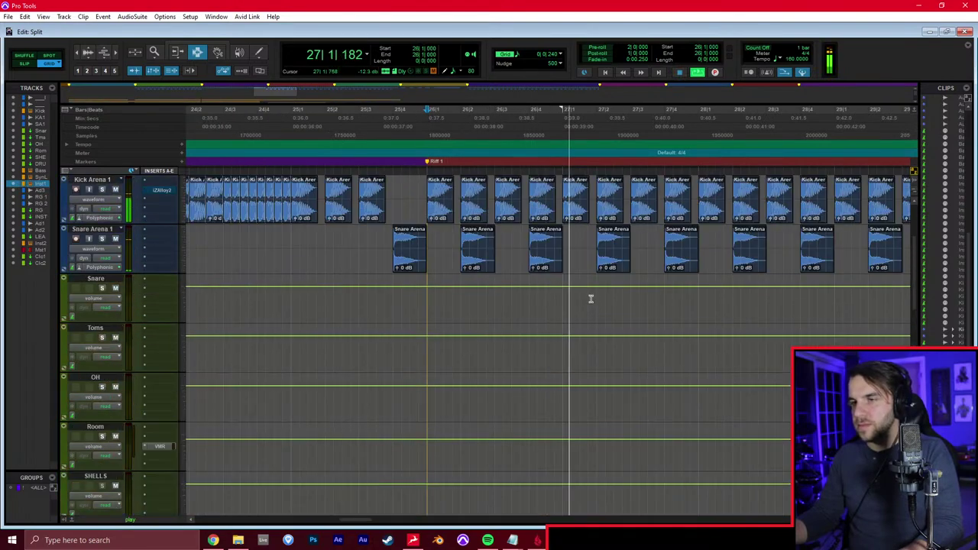
{"action": "left_click", "coordinate": [115, 189]}
{"action": "left_click", "coordinate": [103, 189]}
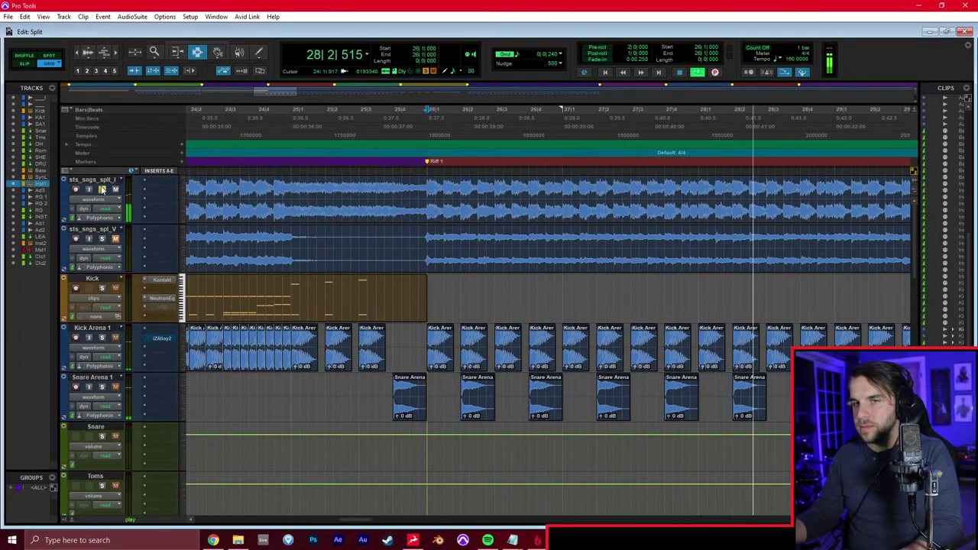
{"action": "scroll", "coordinate": [492, 291], "scroll_direction": "down", "scroll_amount": 13}
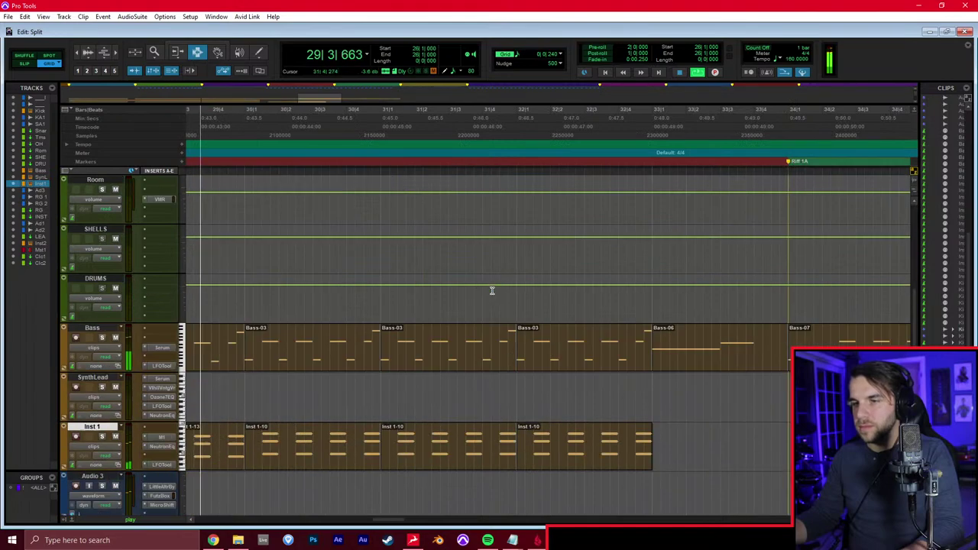
{"action": "scroll", "coordinate": [489, 292], "scroll_direction": "down", "scroll_amount": 3}
{"action": "scroll", "coordinate": [471, 288], "scroll_direction": "up", "scroll_amount": 1}
{"action": "scroll", "coordinate": [471, 287], "scroll_direction": "up", "scroll_amount": 4}
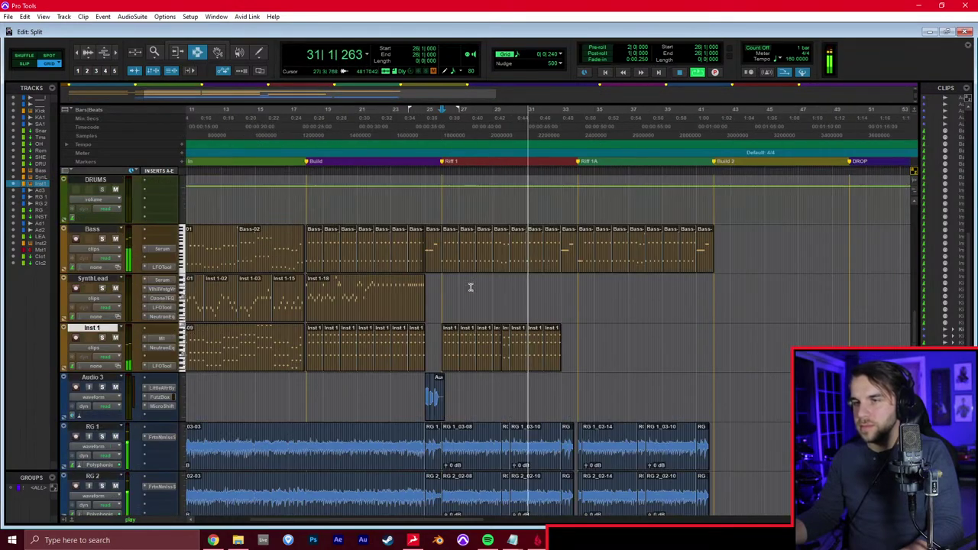
{"action": "key", "text": "space"}
{"action": "scroll", "coordinate": [501, 279], "scroll_direction": "up", "scroll_amount": 1}
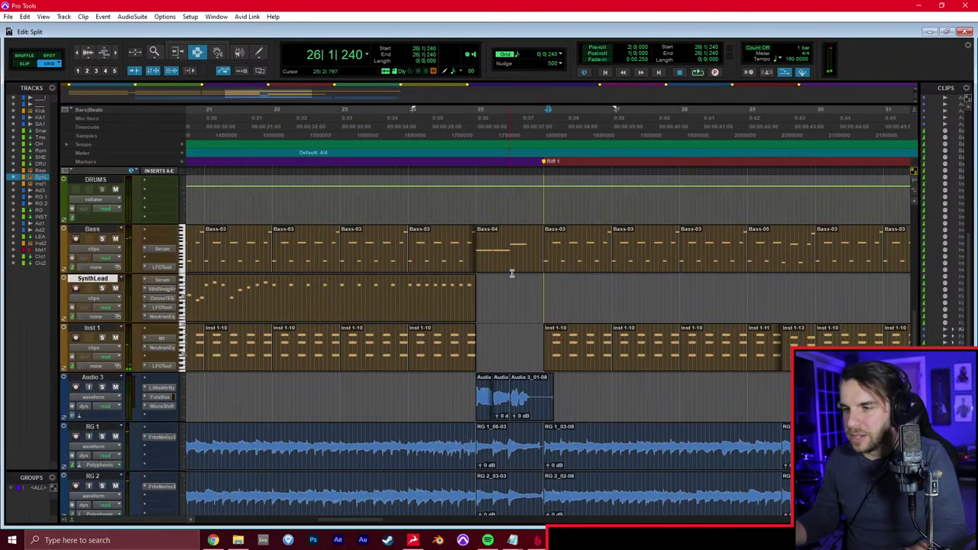
Draw a short-note melody in bar 26 on SynthLead: F4, C4, C#4, C4, B3, C4, C#4, C4, C#4
{"action": "left_click", "coordinate": [544, 305]}
{"action": "key", "text": "super+equal"}
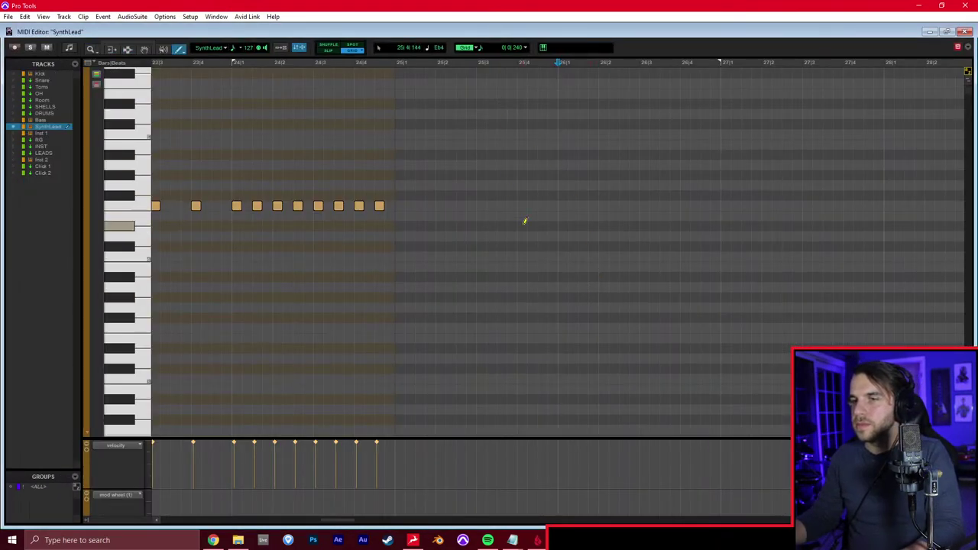
{"action": "left_click", "coordinate": [563, 196]}
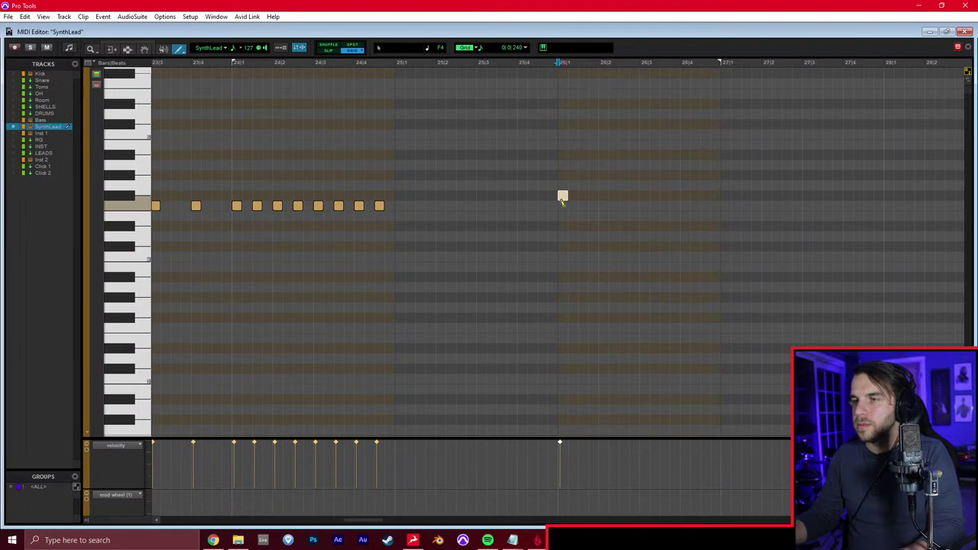
{"action": "left_click", "coordinate": [567, 208]}
{"action": "left_click", "coordinate": [585, 245]}
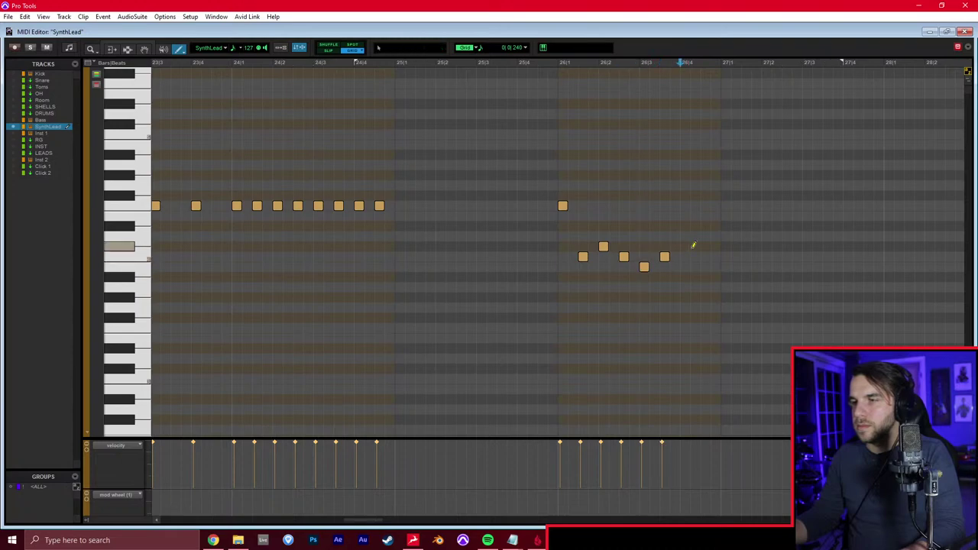
Play the soloed reference instrumental from bar 26, and solo SynthLead in the mixer
{"action": "key", "text": "ctrl+="}
{"action": "scroll", "coordinate": [586, 223], "scroll_direction": "up", "scroll_amount": 5}
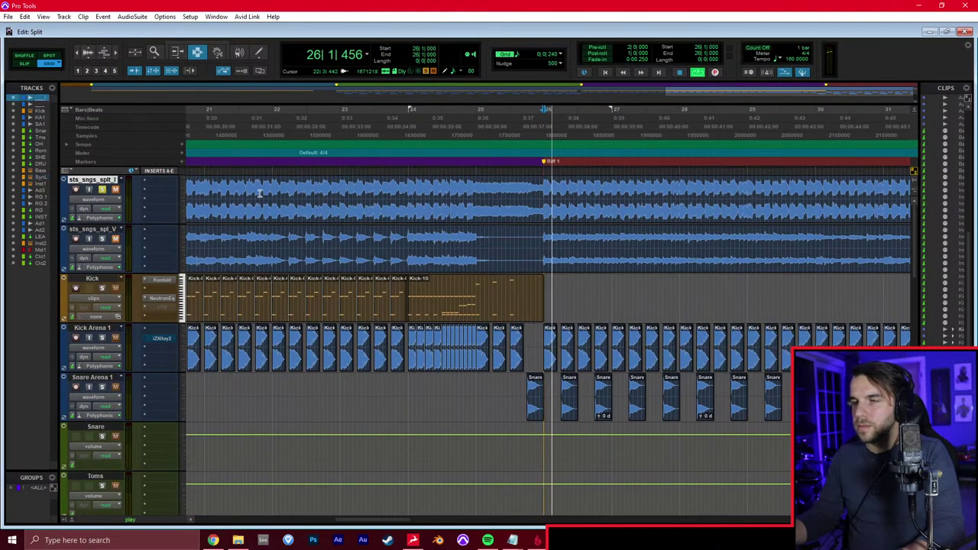
{"action": "key", "text": "ctrl+="}
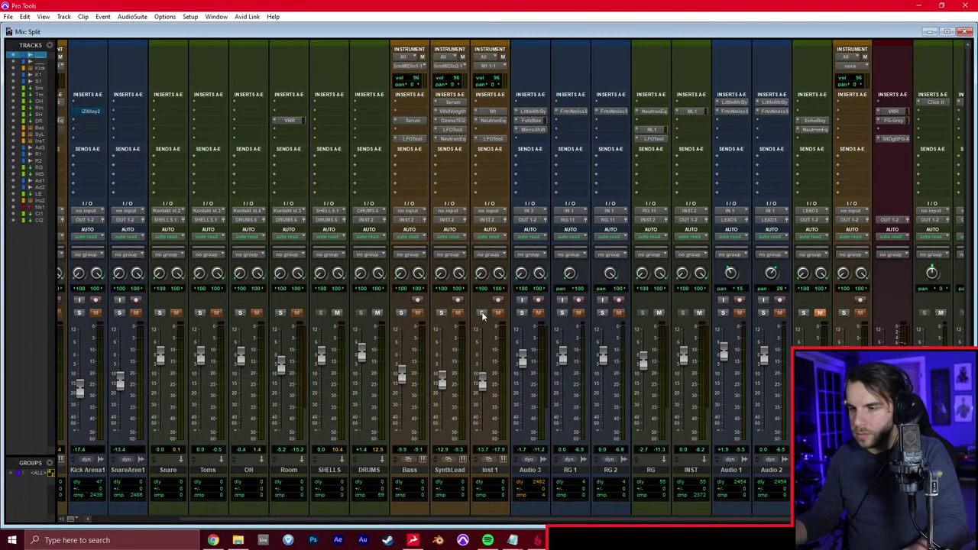
Duplicate the one-bar SynthLead clip at bar 26 into bar 27
{"action": "key", "text": "ctrl+="}
{"action": "scroll", "coordinate": [635, 316], "scroll_direction": "down", "scroll_amount": 5}
{"action": "scroll", "coordinate": [634, 316], "scroll_direction": "up", "scroll_amount": 1}
{"action": "left_click", "coordinate": [685, 253]}
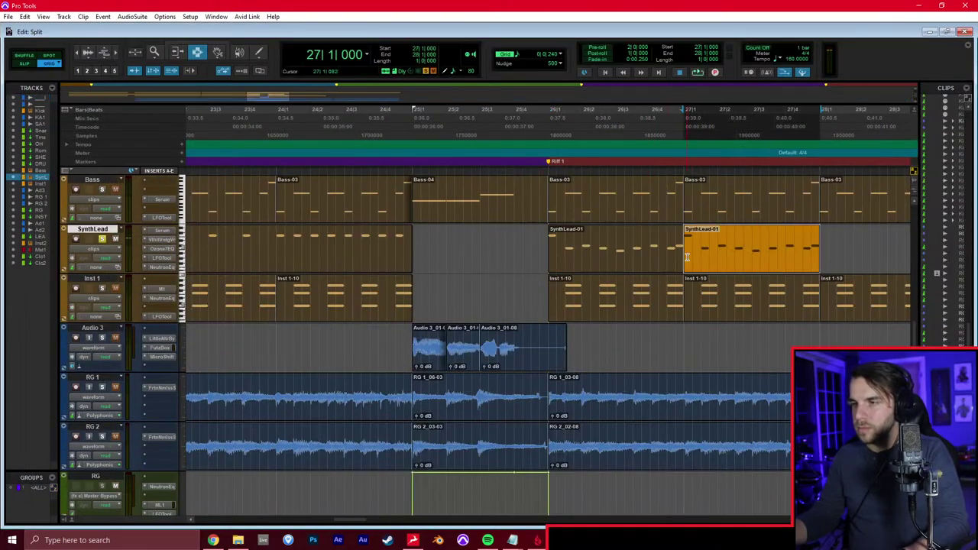
Raise SynthLead's note at 27|4 to G#4 and play the change
{"action": "scroll", "coordinate": [432, 273], "scroll_direction": "up", "scroll_amount": 2}
{"action": "scroll", "coordinate": [421, 275], "scroll_direction": "down", "scroll_amount": 1}
{"action": "scroll", "coordinate": [421, 273], "scroll_direction": "left", "scroll_amount": 1}
{"action": "key", "text": "super+="}
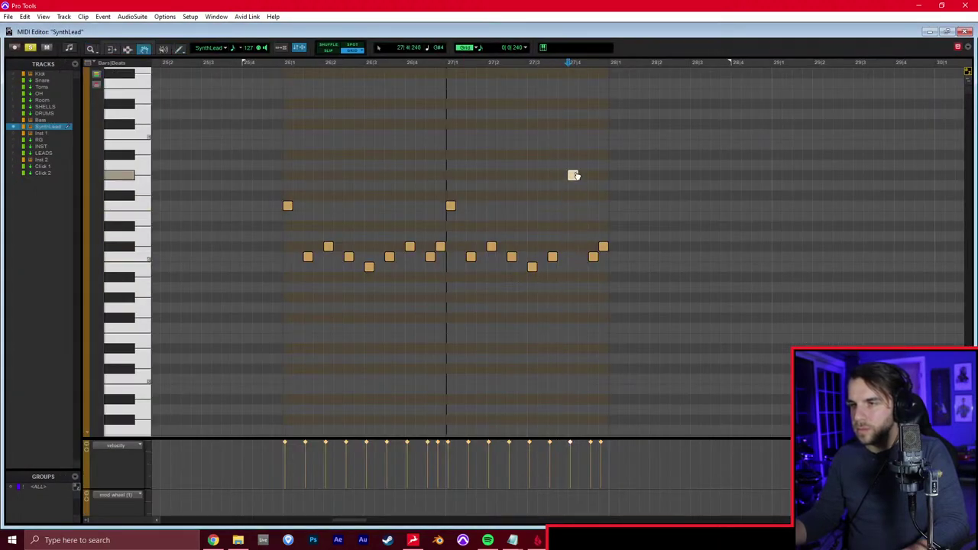
{"action": "key", "text": "space"}
Raise the last two notes of bar 27 to F4 and F#4 and play the phrase
{"action": "left_click", "coordinate": [603, 247]}
{"action": "left_click_drag", "start_coordinate": [635, 235], "coordinate": [573, 273]}
{"action": "key", "text": "Up"}
{"action": "key", "text": "Up"}
{"action": "key", "text": "Up"}
{"action": "key", "text": "Up"}
{"action": "key", "text": "Up"}
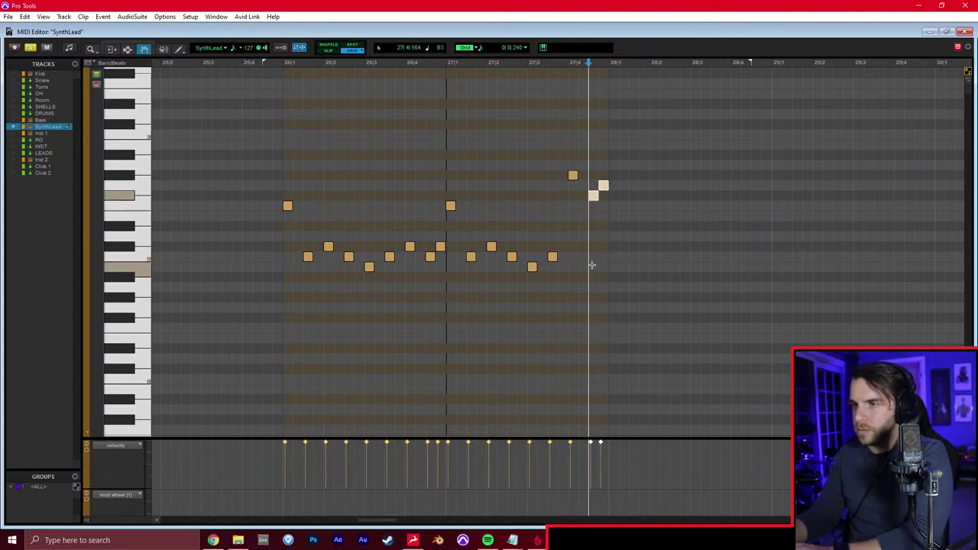
{"action": "left_click", "coordinate": [552, 233]}
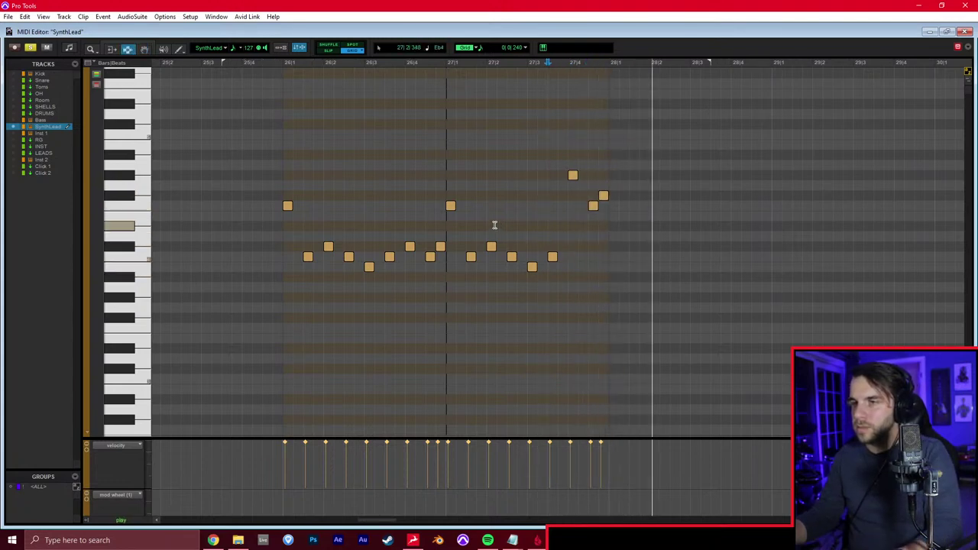
Copy the bar 26 melody to the start of bar 28 and play from there
{"action": "left_click_drag", "start_coordinate": [283, 215], "coordinate": [446, 204]}
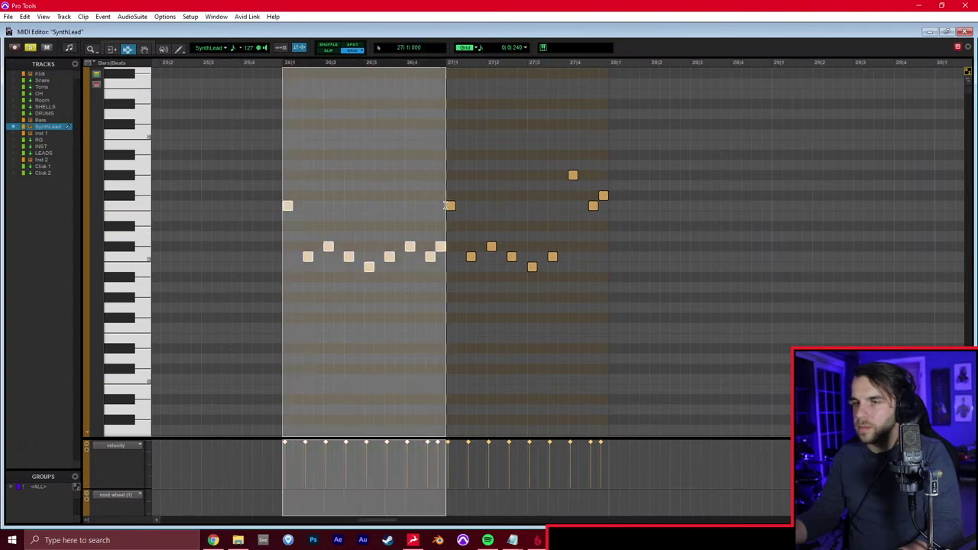
{"action": "left_click", "coordinate": [615, 227]}
{"action": "key", "text": "ctrl+v"}
{"action": "key", "text": "ctrl+z"}
{"action": "left_click", "coordinate": [609, 229]}
{"action": "key", "text": "ctrl+v"}
{"action": "left_click", "coordinate": [606, 232]}
{"action": "key", "text": "space"}
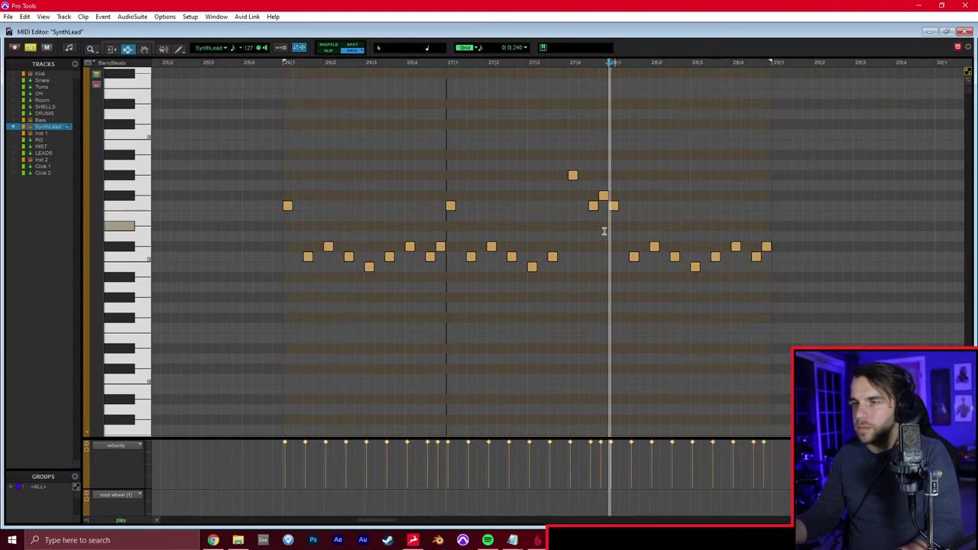
Draw the bar 29 melody in eighth-note steps: F4, F#4, F4, C4, Eb4, E4, F4
{"action": "scroll", "coordinate": [616, 235], "scroll_direction": "right", "scroll_amount": 1}
{"action": "scroll", "coordinate": [616, 234], "scroll_direction": "right", "scroll_amount": 3}
{"action": "key", "text": "F10"}
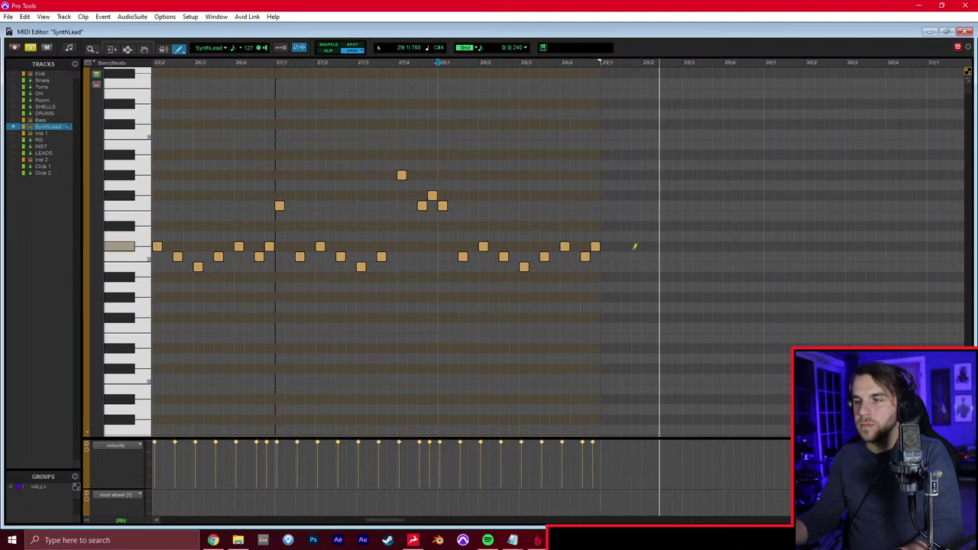
{"action": "key", "text": "space"}
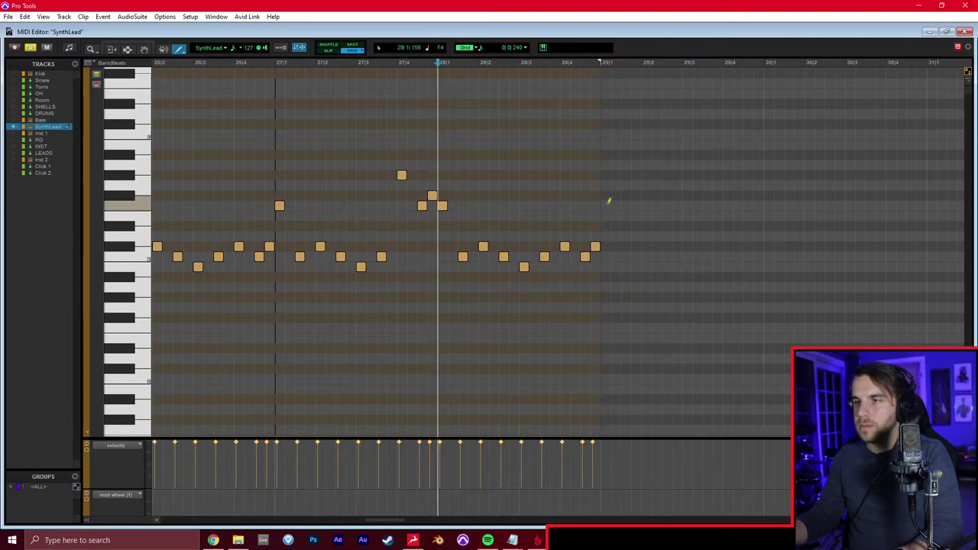
{"action": "left_click", "coordinate": [625, 197]}
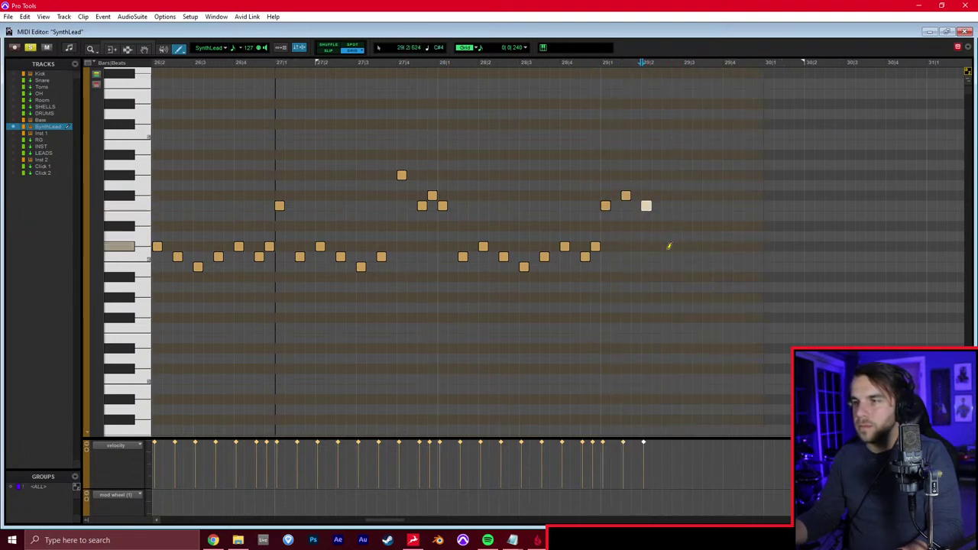
{"action": "left_click", "coordinate": [727, 207]}
Play back the SynthLead melody across bars 28 and 29 several times to judge the phrase ending
{"action": "key", "text": "F7"}
{"action": "left_click", "coordinate": [579, 226]}
{"action": "key", "text": "space"}
{"action": "scroll", "coordinate": [592, 226], "scroll_direction": "right", "scroll_amount": 1}
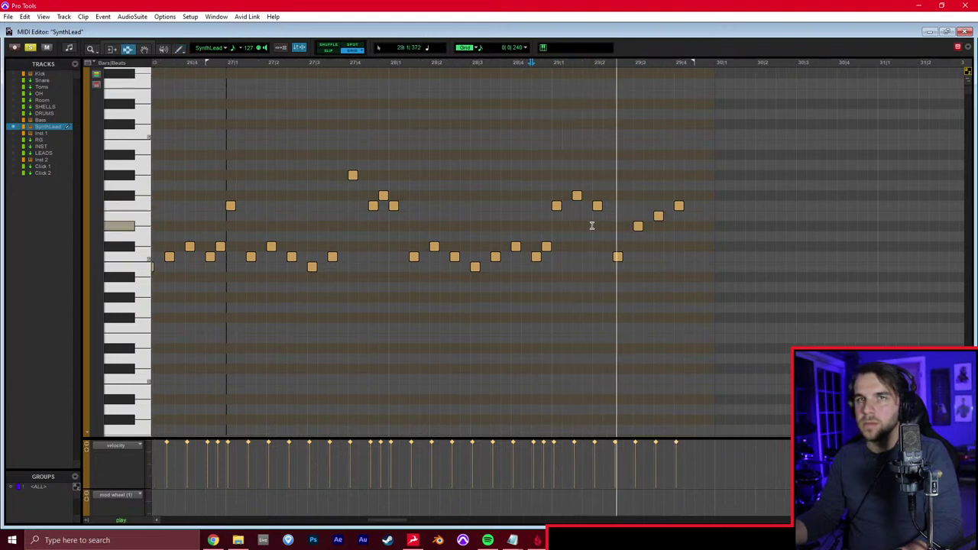
{"action": "key", "text": "space"}
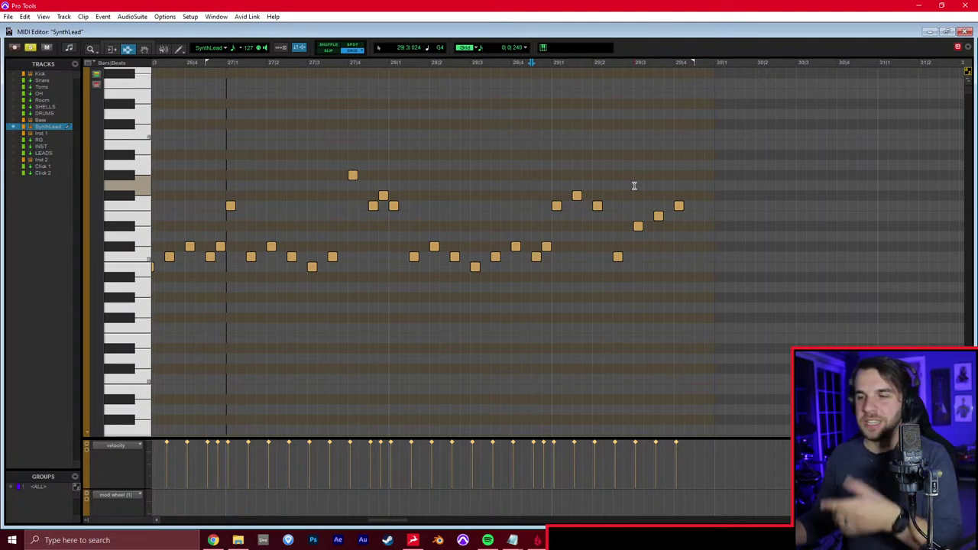
{"action": "left_click", "coordinate": [553, 196]}
{"action": "scroll", "coordinate": [557, 192], "scroll_direction": "left", "scroll_amount": 1}
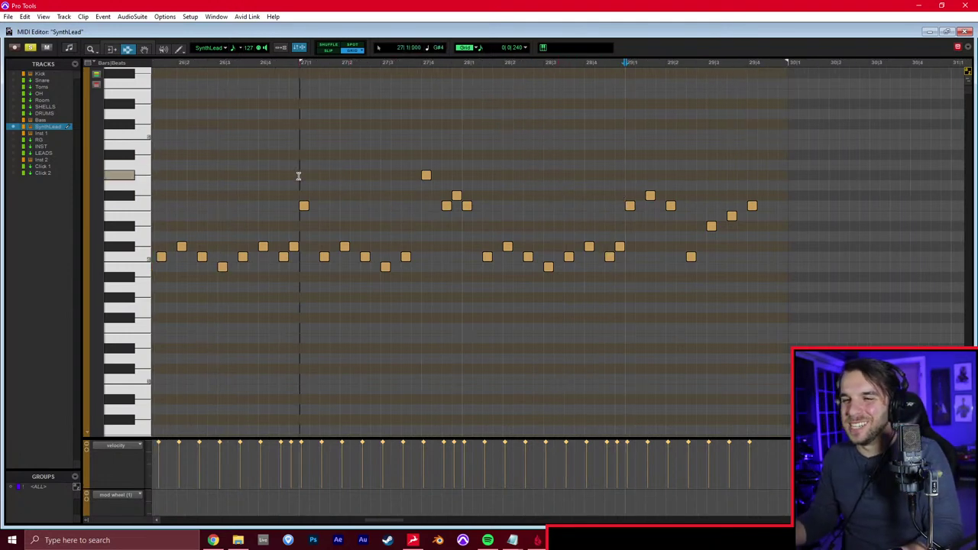
{"action": "key", "text": "space"}
{"action": "scroll", "coordinate": [374, 153], "scroll_direction": "right", "scroll_amount": 1}
{"action": "left_click", "coordinate": [425, 162]}
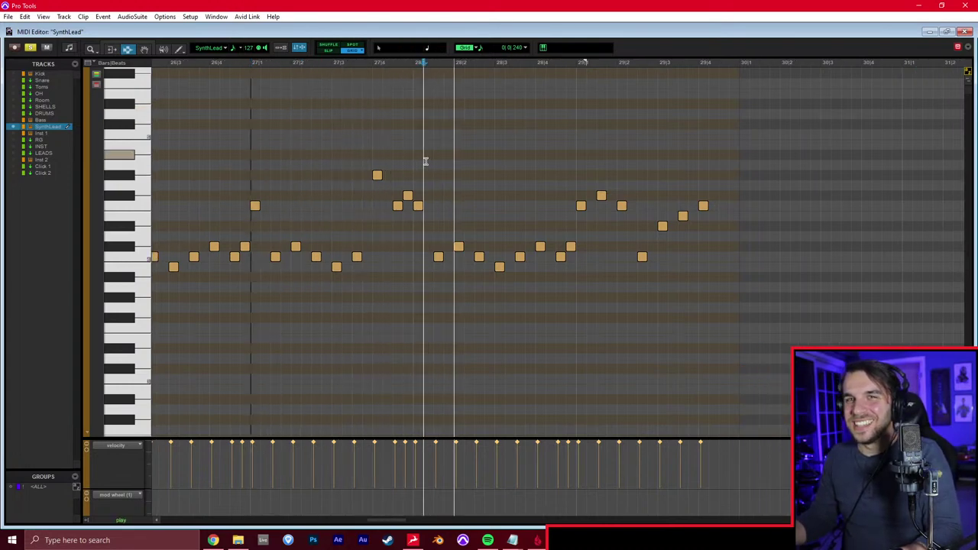
{"action": "scroll", "coordinate": [438, 161], "scroll_direction": "right", "scroll_amount": 1}
{"action": "left_click", "coordinate": [441, 161]}
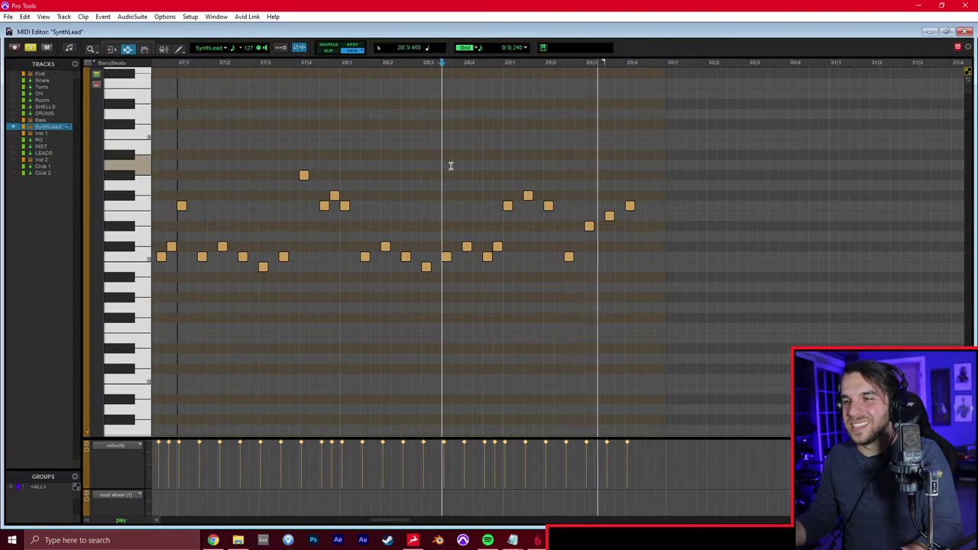
Add an F#4 as the last eighth note of bar 29
{"action": "key", "text": "F10"}
{"action": "scroll", "coordinate": [578, 183], "scroll_direction": "right", "scroll_amount": 1}
{"action": "left_click", "coordinate": [602, 196]}
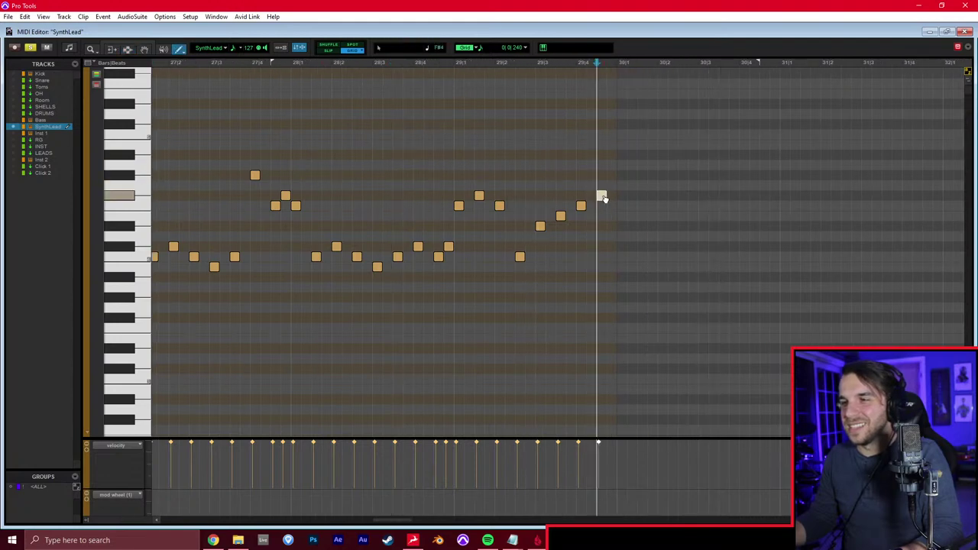
Duplicate the four-bar SynthLead melody from bars 26–29 into bars 30–33
{"action": "key", "text": "r"}
{"action": "key", "text": "F8"}
{"action": "mouse_move", "coordinate": [262, 231]}
{"action": "left_mouse_down"}
{"action": "mouse_move", "coordinate": [566, 258]}
{"action": "mouse_move", "coordinate": [587, 250]}
{"action": "left_mouse_up"}
{"action": "key", "text": "ctrl+d"}
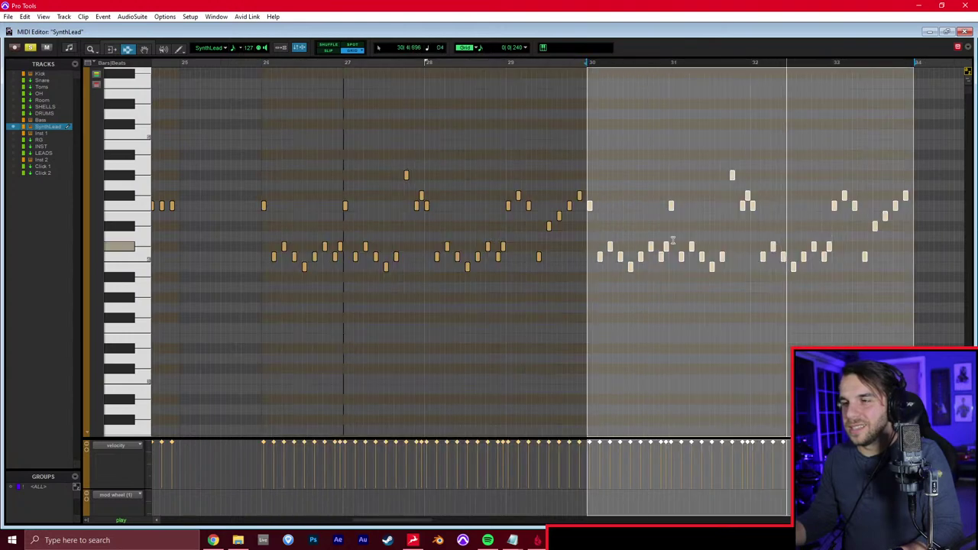
Delete the copied notes in bar 33 and draw C#4 and Eb4 at the start of that bar
{"action": "left_click", "coordinate": [729, 226]}
{"action": "key", "text": "t"}
{"action": "scroll", "coordinate": [729, 225], "scroll_direction": "right", "scroll_amount": 3}
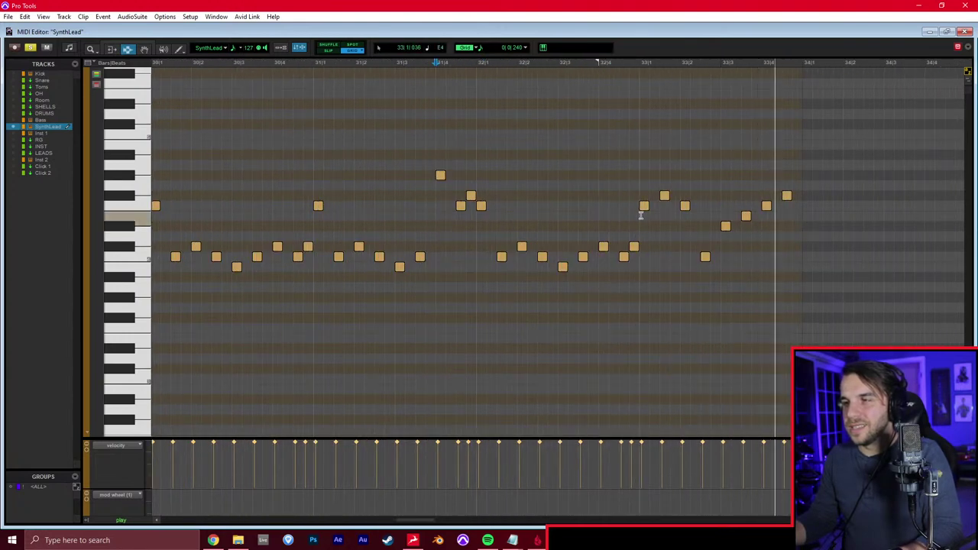
{"action": "left_click_drag", "start_coordinate": [641, 211], "coordinate": [802, 199]}
{"action": "key", "text": "Delete"}
{"action": "key", "text": "F10"}
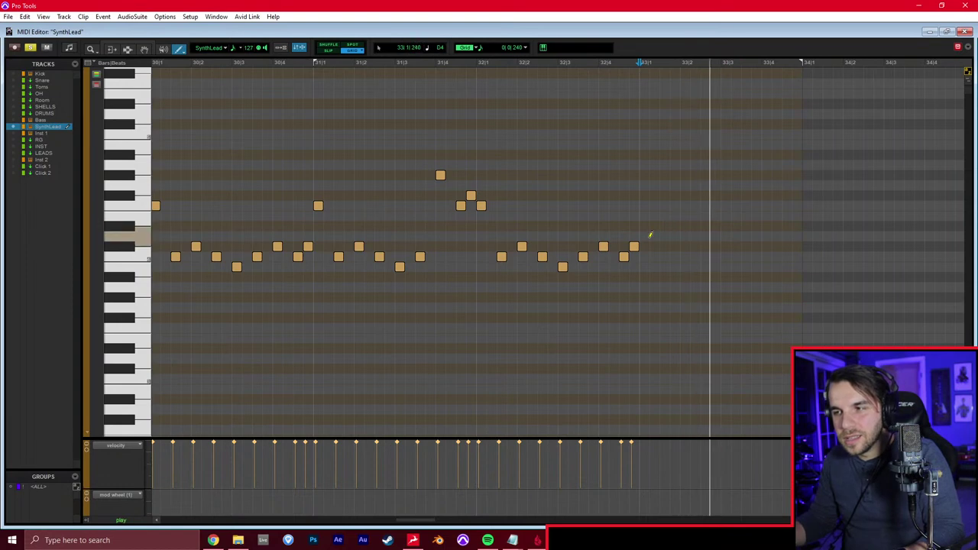
{"action": "key", "text": "ctrl+z"}
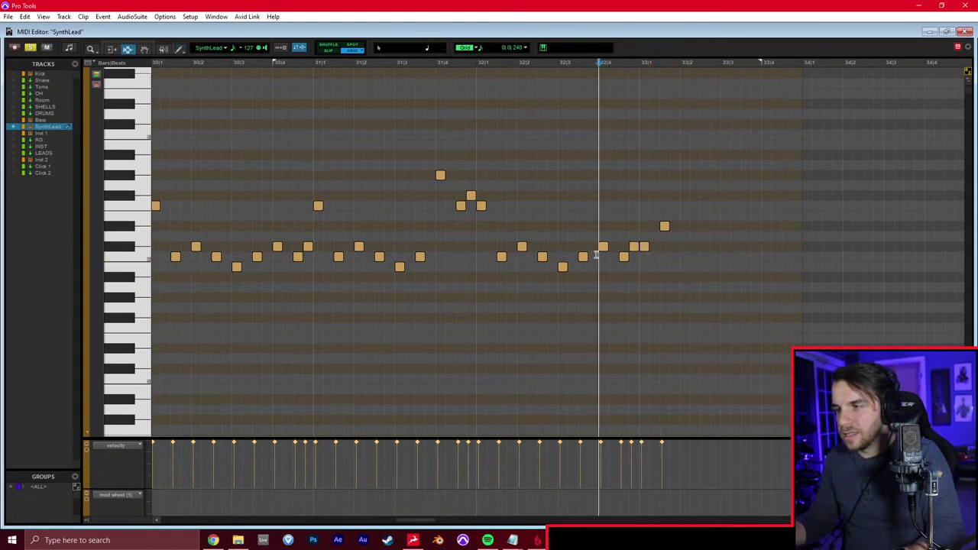
Lower the last two notes of bar 32 to B3 and C4 and play from 32|4
{"action": "key", "text": "space"}
{"action": "left_click_drag", "start_coordinate": [624, 258], "coordinate": [635, 256]}
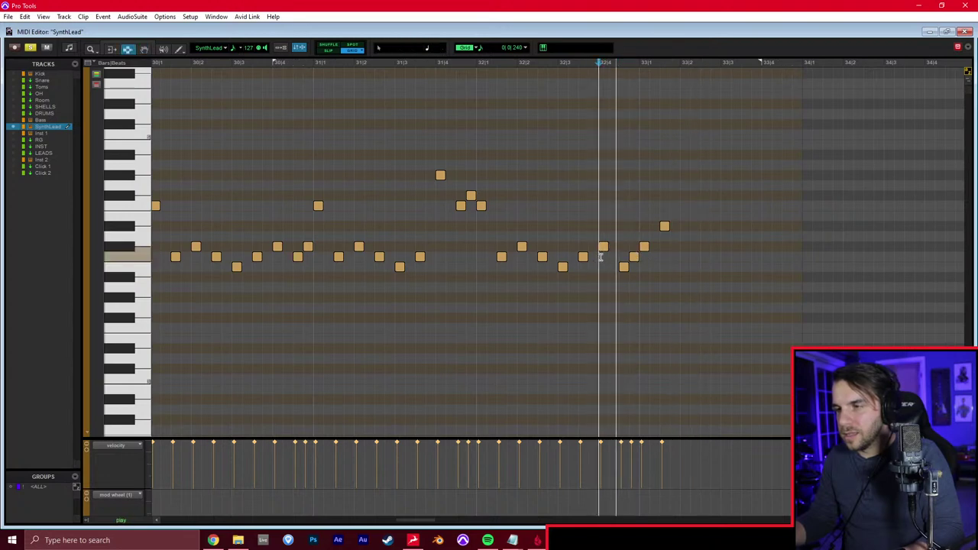
{"action": "key", "text": "space"}
Complete bar 33 from beat 2 with the notes C#4, G#3, C4, C#4, C4, C#4, C4 and G#3
{"action": "key", "text": "F10"}
{"action": "left_click", "coordinate": [685, 246]}
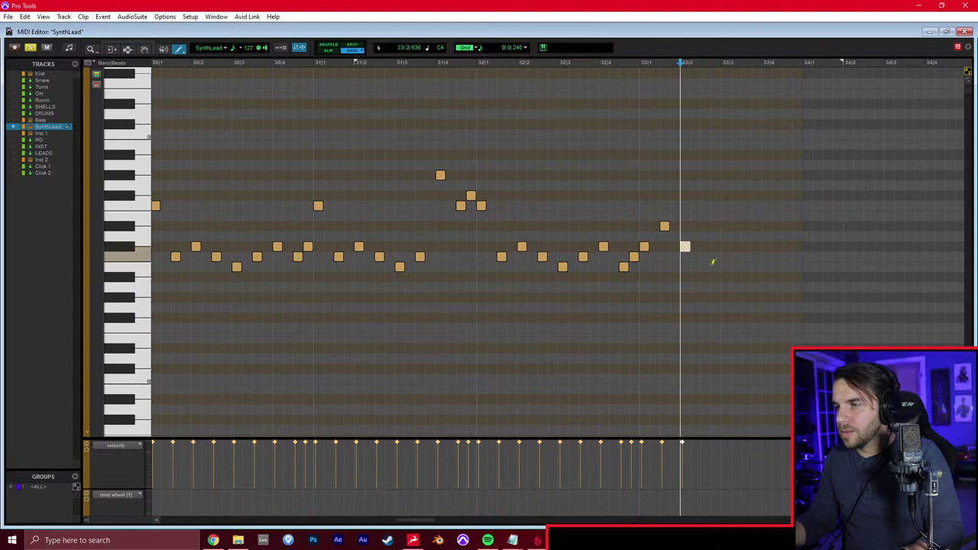
{"action": "left_click_drag", "start_coordinate": [704, 275], "coordinate": [710, 296]}
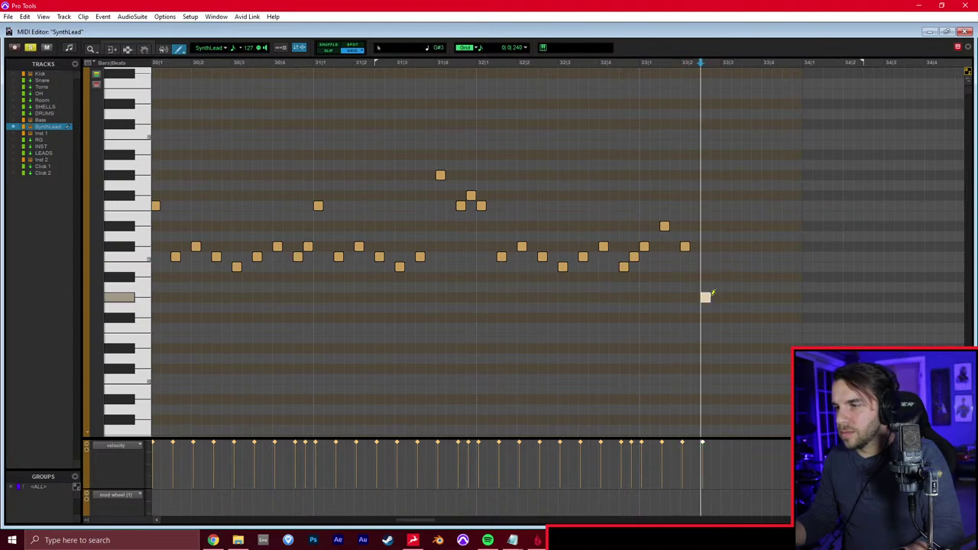
{"action": "left_click", "coordinate": [726, 256]}
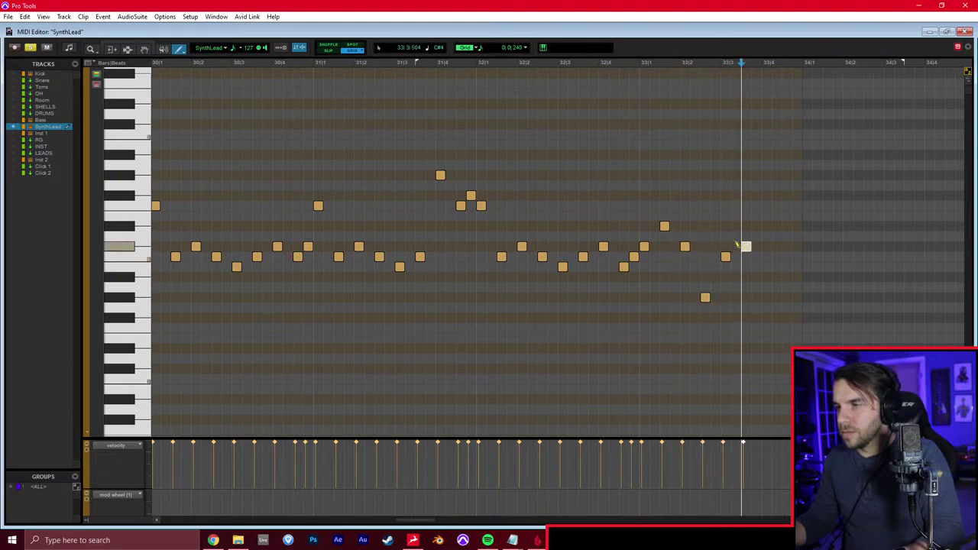
{"action": "left_click", "coordinate": [746, 256]}
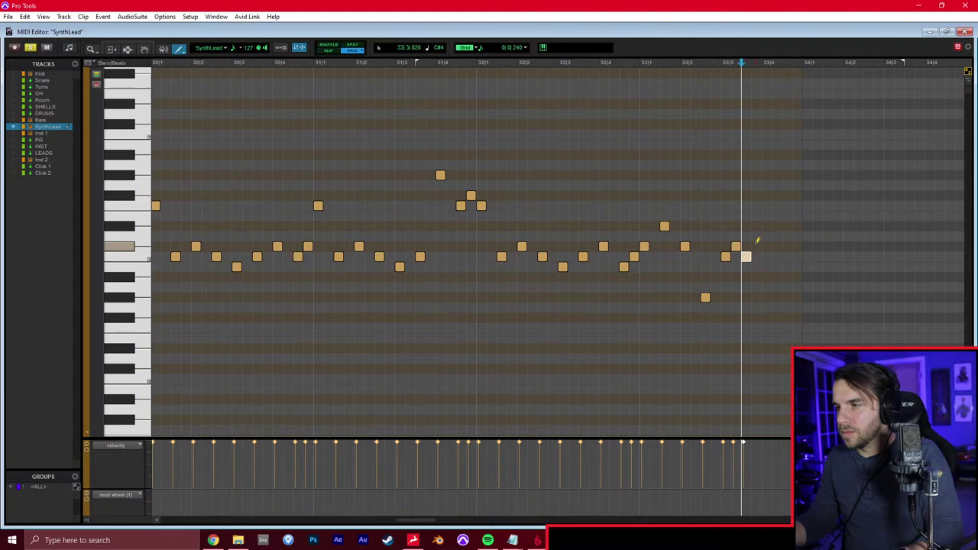
{"action": "left_click", "coordinate": [788, 296]}
Draw an F3 about a dotted eighth long at the start of bar 34 and play it back
{"action": "key", "text": "F7"}
{"action": "scroll", "coordinate": [742, 269], "scroll_direction": "right", "scroll_amount": 1}
{"action": "key", "text": "r"}
{"action": "key", "text": "space"}
{"action": "key", "text": "F10"}
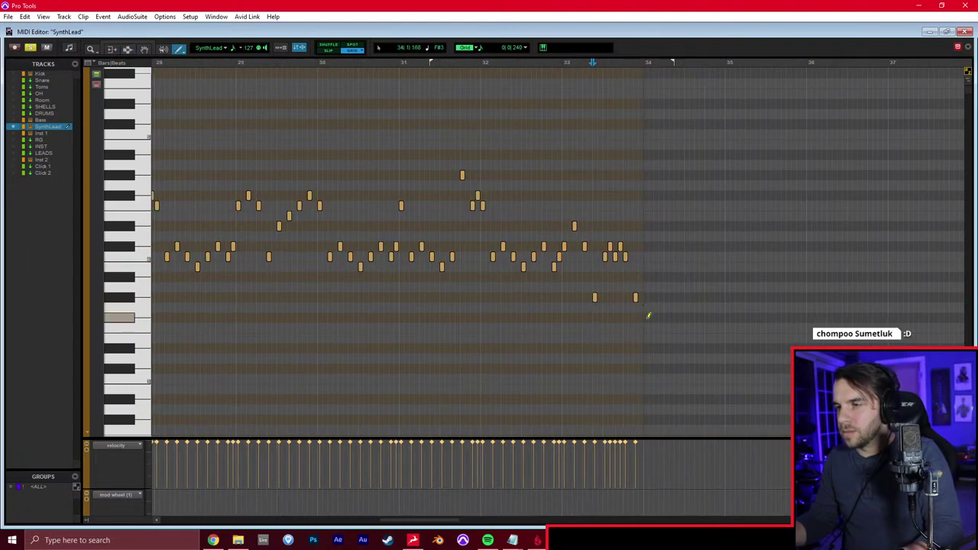
{"action": "left_click", "coordinate": [662, 323]}
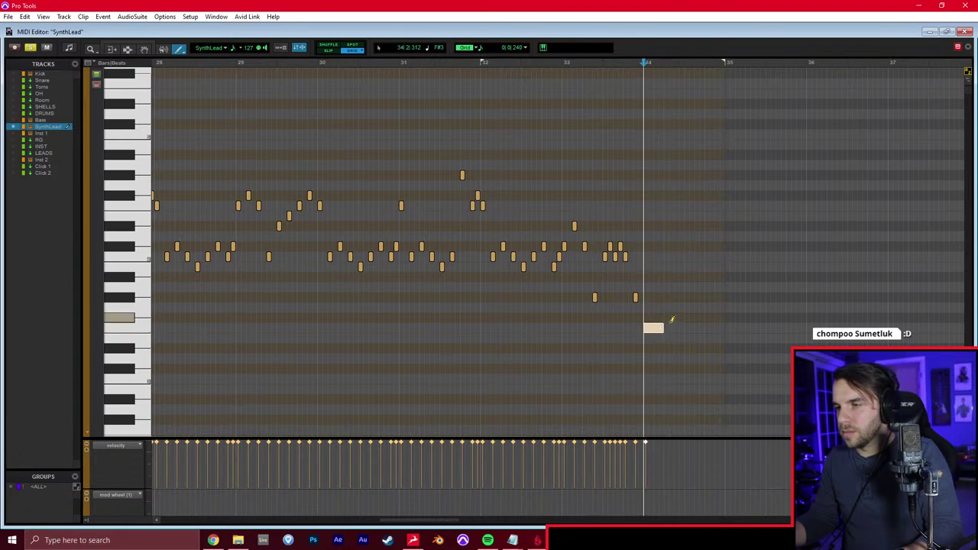
{"action": "key", "text": "space"}
{"action": "key", "text": "F7"}
{"action": "left_click", "coordinate": [667, 331]}
Copy the SynthLead melody from 26|2 to the end of bar 33, paste it at 34|2 and play it
{"action": "key", "text": "r"}
{"action": "key", "text": "space"}
{"action": "key", "text": "t"}
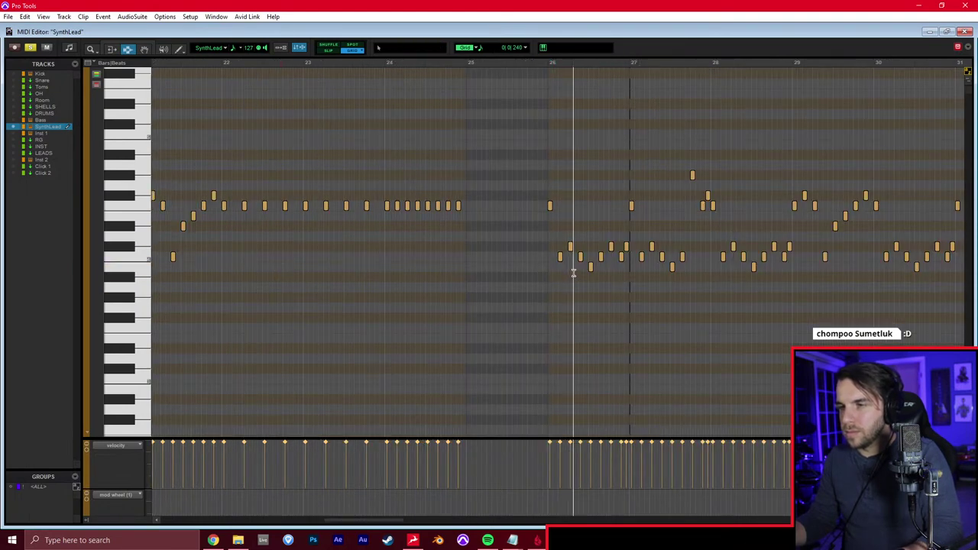
{"action": "left_click_drag", "start_coordinate": [570, 271], "coordinate": [895, 278]}
{"action": "scroll", "coordinate": [895, 275], "scroll_direction": "right", "scroll_amount": 9}
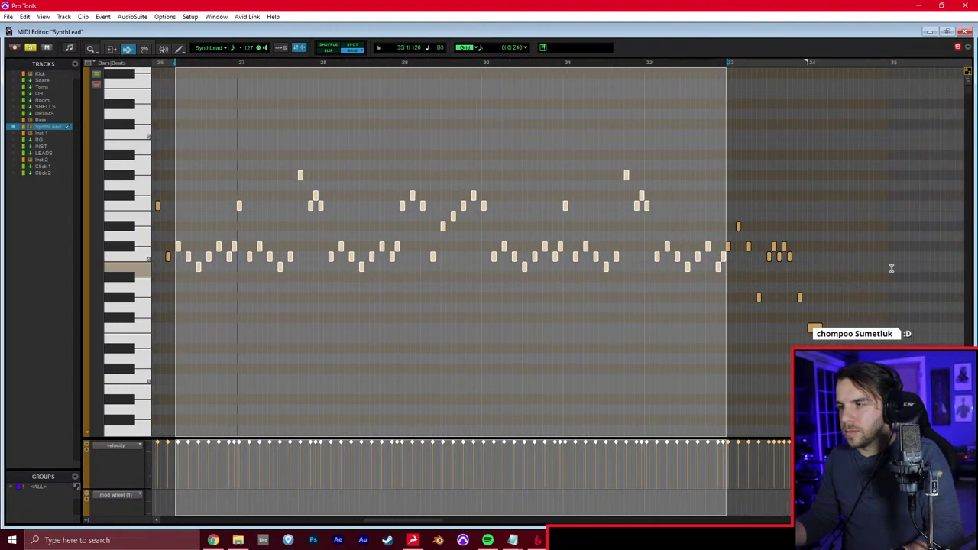
{"action": "left_click", "coordinate": [758, 276], "text": "shift"}
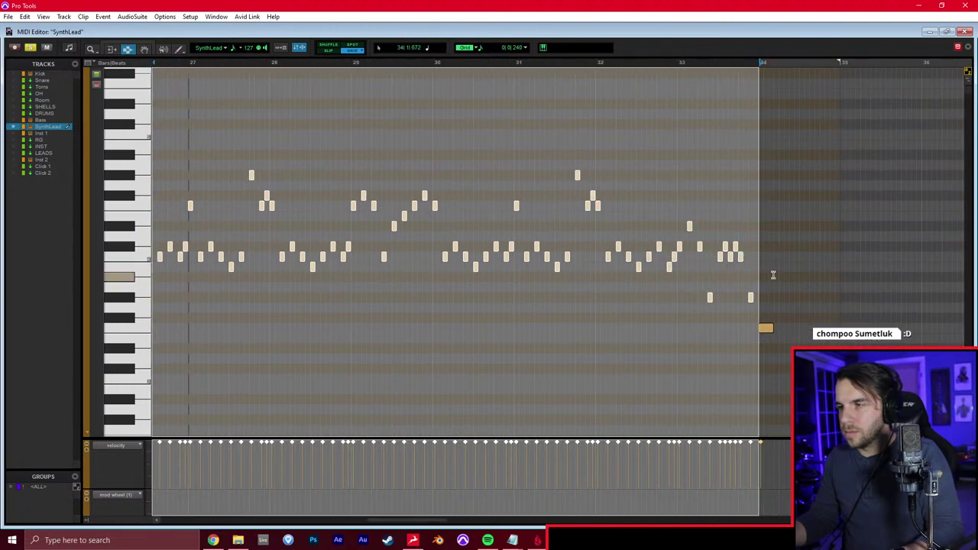
{"action": "left_click", "coordinate": [777, 272]}
{"action": "key", "text": "space"}
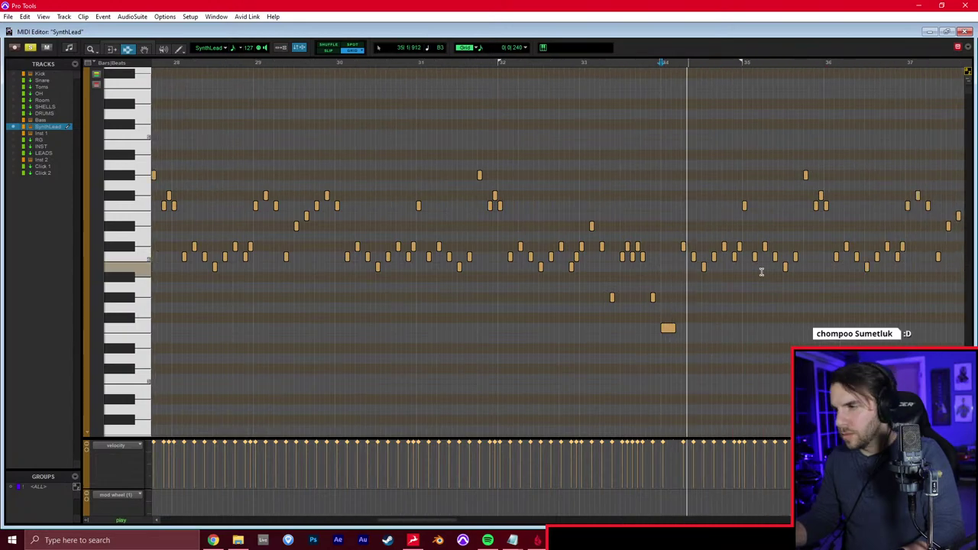
Delete the C#4 sixteenth note just before bar 35
{"action": "left_click", "coordinate": [650, 259]}
{"action": "key", "text": "t"}
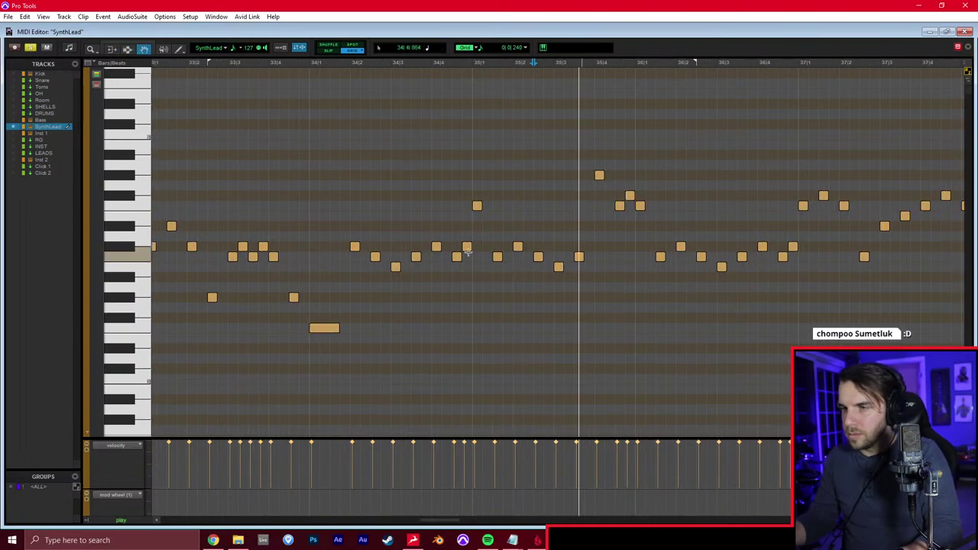
{"action": "key", "text": "F8"}
{"action": "left_click", "coordinate": [469, 250]}
{"action": "key", "text": "Delete"}
{"action": "key", "text": "F7"}
{"action": "key", "text": "space"}
Play the SynthLead melody from 34|3 and look over the Edit and Mix windows
{"action": "left_click", "coordinate": [550, 255]}
{"action": "key", "text": "ctrl+="}
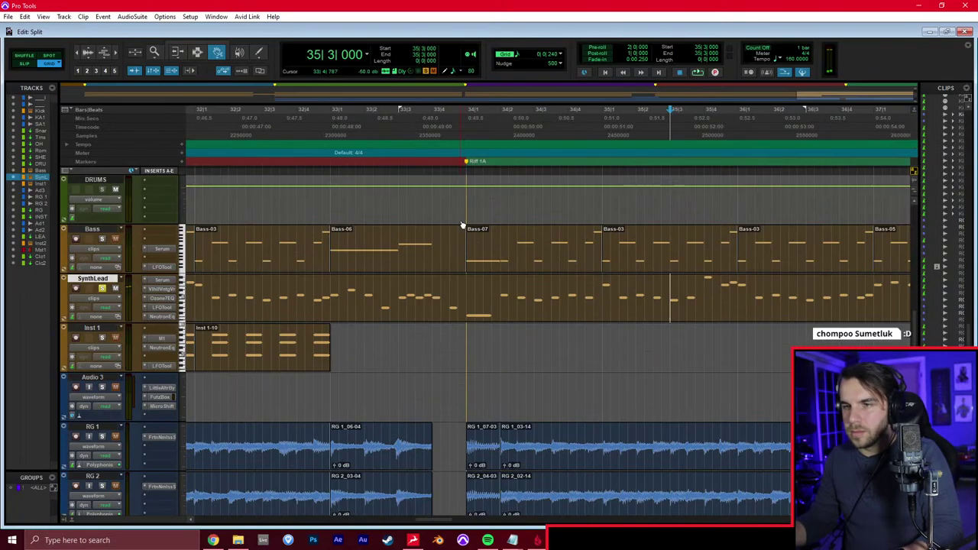
{"action": "key", "text": "ctrl+="}
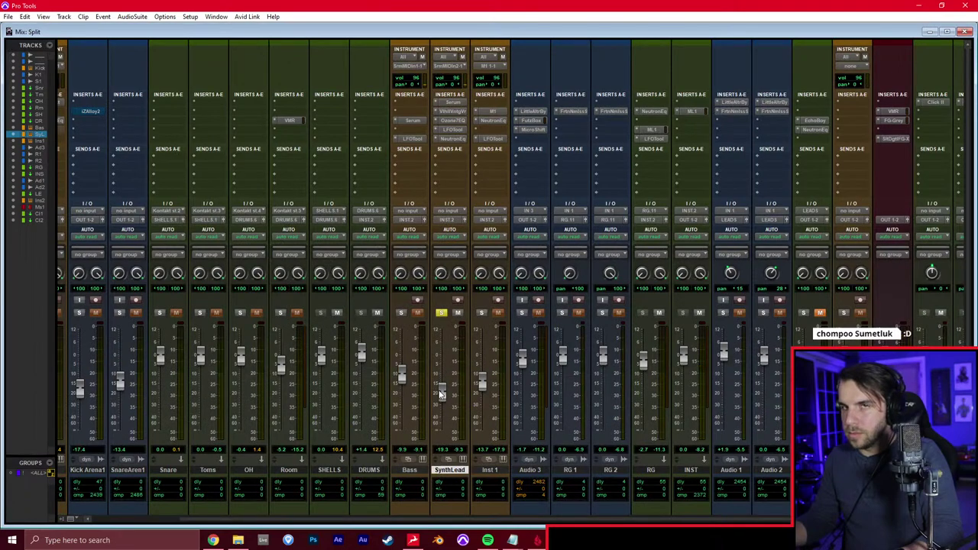
{"action": "key", "text": "ctrl+="}
{"action": "key", "text": "space"}
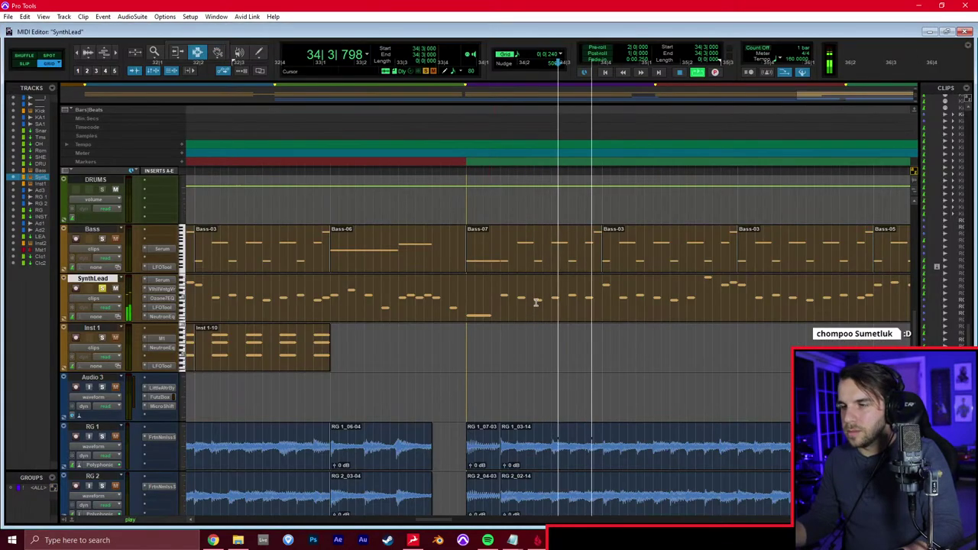
{"action": "key", "text": "ctrl+="}
Replace the four-note run starting at 35|4 with G#4, Bb4 and G#4 on beat 4, and play it
{"action": "scroll", "coordinate": [583, 303], "scroll_direction": "right", "scroll_amount": 6}
{"action": "key", "text": "space"}
{"action": "key", "text": "F8"}
{"action": "left_click_drag", "start_coordinate": [597, 161], "coordinate": [646, 215]}
{"action": "key", "text": "Delete"}
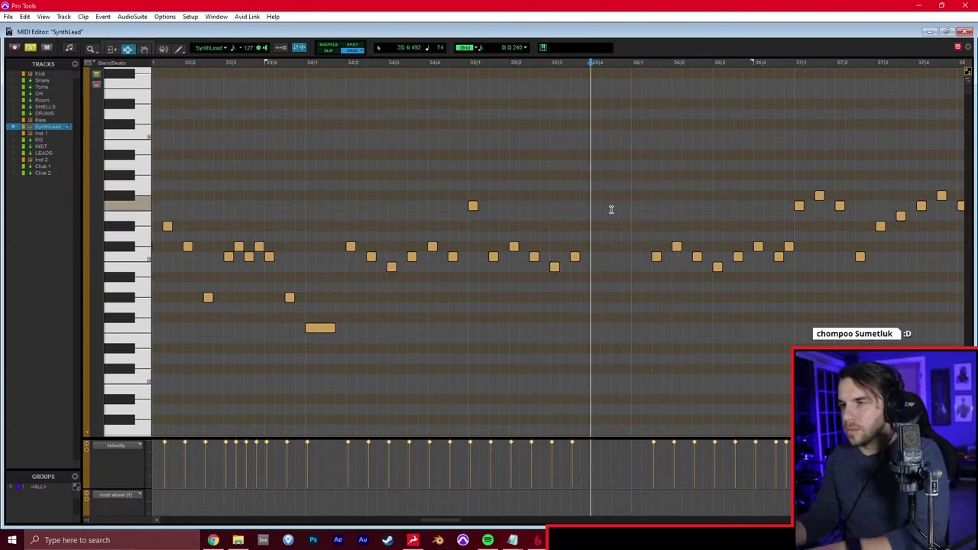
{"action": "key", "text": "F7"}
{"action": "left_click", "coordinate": [590, 205]}
{"action": "left_click", "coordinate": [623, 155]}
{"action": "key", "text": "space"}
{"action": "scroll", "coordinate": [658, 188], "scroll_direction": "right", "scroll_amount": 8}
Delete the C#4 sixteenth note just before bar 37
{"action": "key", "text": "F7"}
{"action": "left_click", "coordinate": [613, 191]}
{"action": "scroll", "coordinate": [613, 191], "scroll_direction": "right", "scroll_amount": 3}
{"action": "key", "text": "F8"}
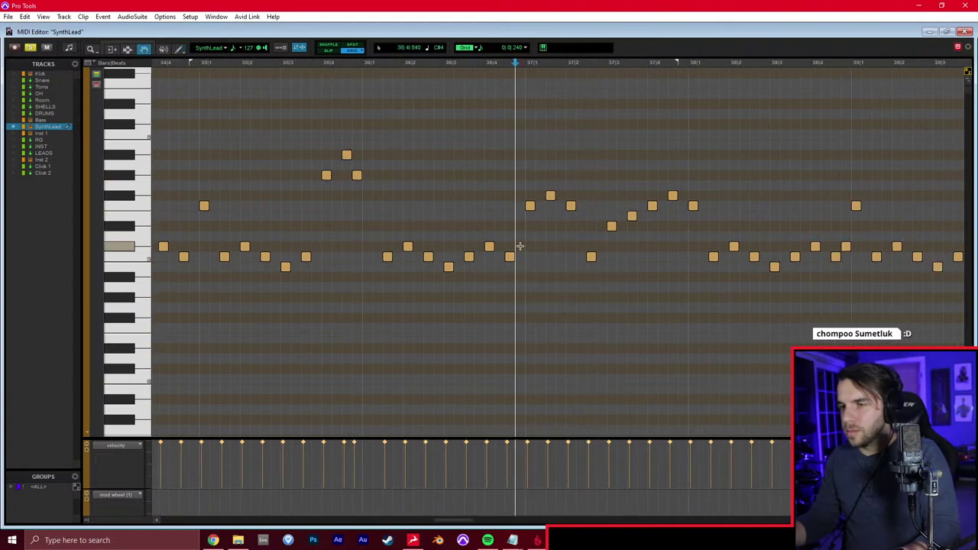
{"action": "key", "text": "F10"}
Replace the E4, F4 and F#4 at the end of bar 37 with C4, G#4 and Bb4, and play it
{"action": "scroll", "coordinate": [528, 221], "scroll_direction": "right", "scroll_amount": 3}
{"action": "key", "text": "space"}
{"action": "left_click_drag", "start_coordinate": [573, 181], "coordinate": [529, 222]}
{"action": "key", "text": "Delete"}
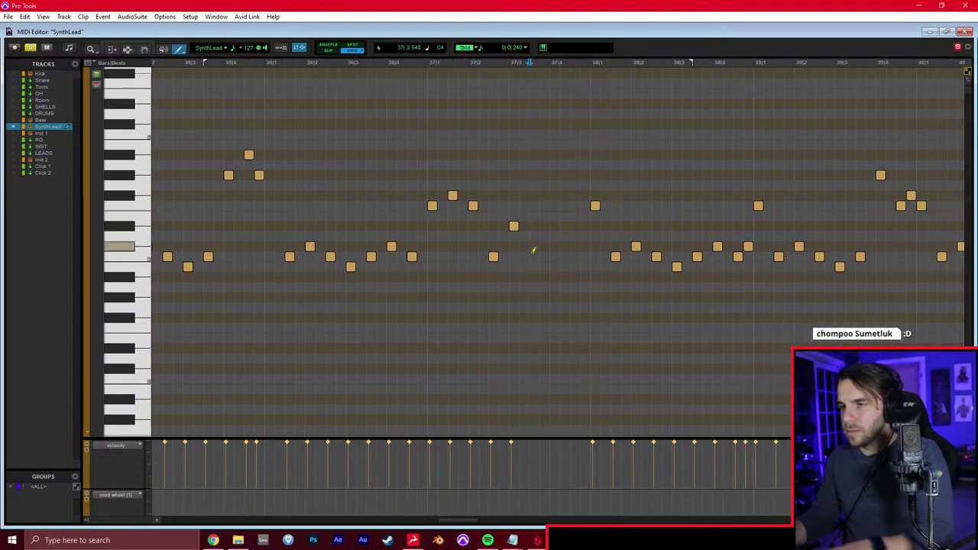
{"action": "left_click", "coordinate": [534, 257]}
{"action": "key", "text": "ctrl+z"}
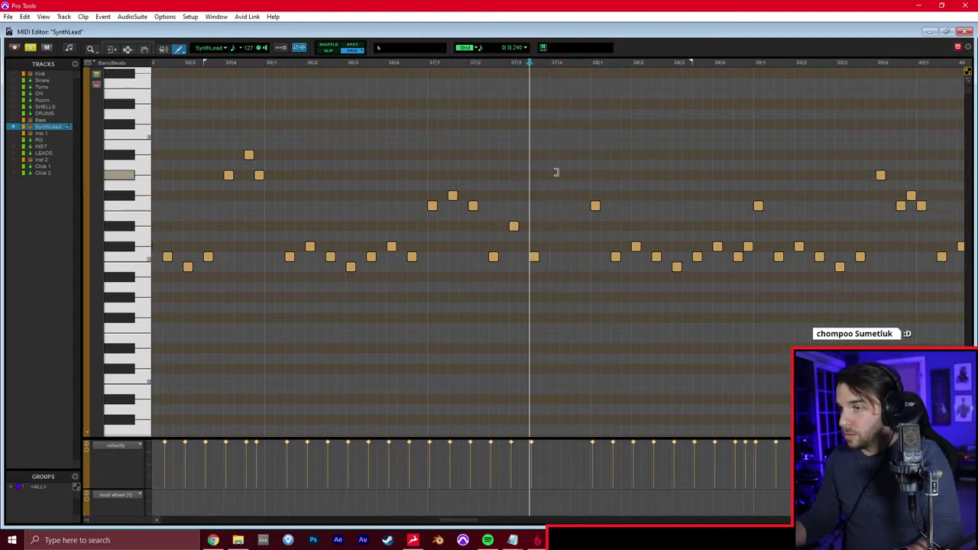
{"action": "key", "text": "F7"}
{"action": "left_click", "coordinate": [513, 169]}
{"action": "key", "text": "space"}
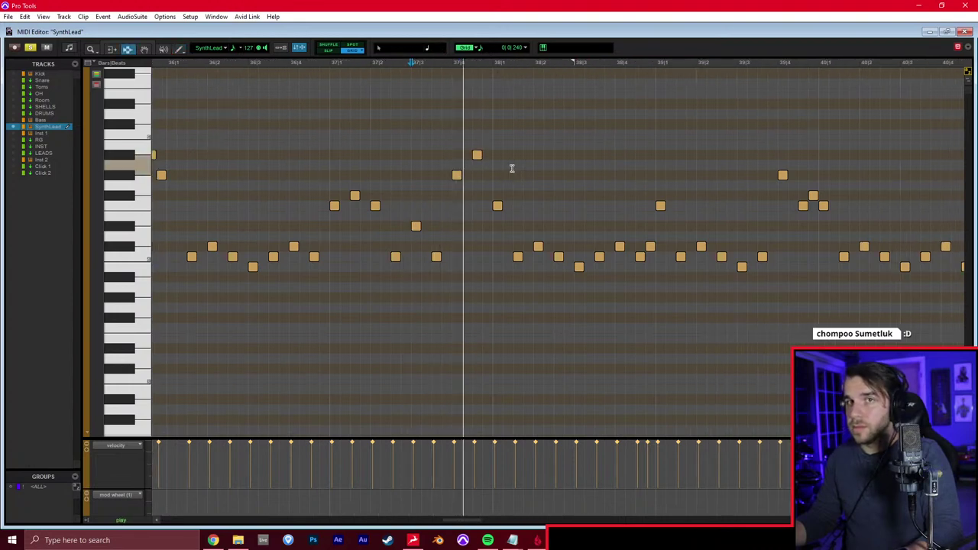
Delete the C#4 sixteenth note just before bar 39
{"action": "key", "text": "F8"}
{"action": "left_click", "coordinate": [528, 246]}
{"action": "key", "text": "Delete"}
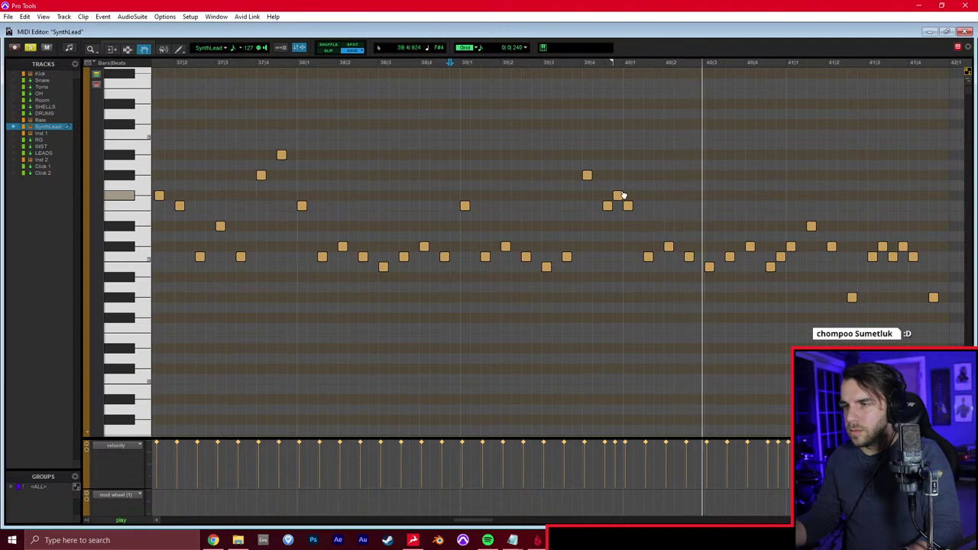
{"action": "left_click_drag", "start_coordinate": [584, 162], "coordinate": [618, 212]}
{"action": "key", "text": "Delete"}
{"action": "key", "text": "F10"}
{"action": "left_click", "coordinate": [607, 205]}
{"action": "left_click", "coordinate": [618, 196]}
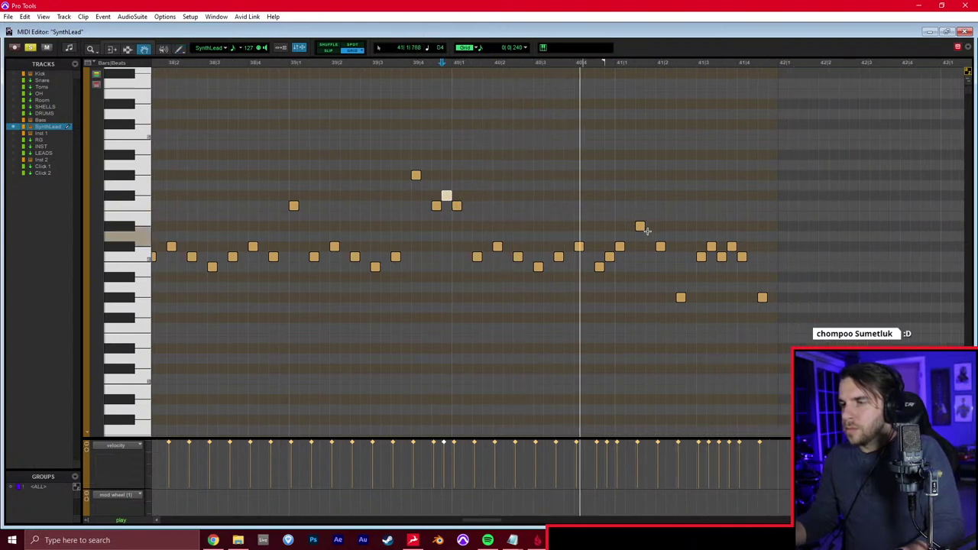
Delete the C4 just before bar 41, raise the B3 in front of it to C4, and play it
{"action": "key", "text": "space"}
{"action": "key", "text": "F8"}
{"action": "left_click", "coordinate": [608, 253]}
{"action": "key", "text": "Delete"}
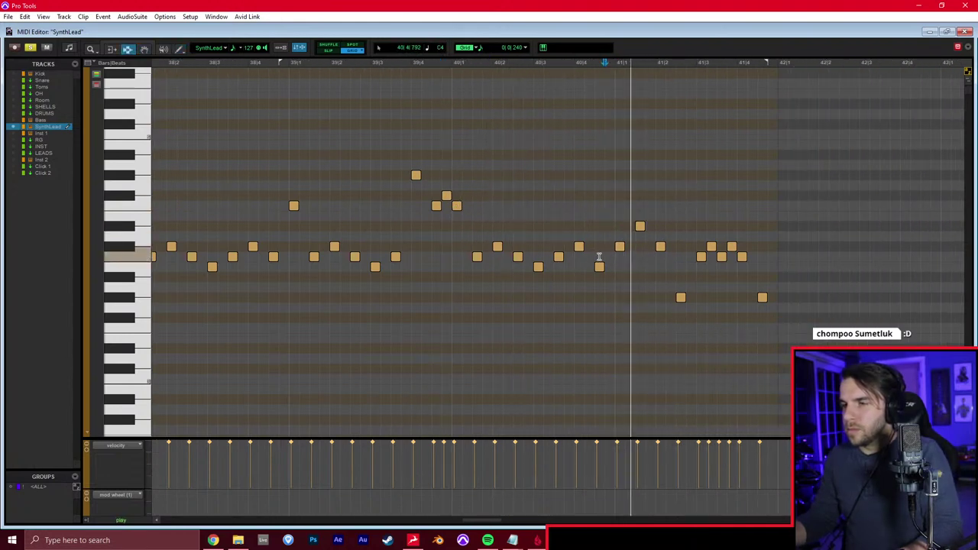
{"action": "left_click", "coordinate": [599, 266]}
{"action": "left_click_drag", "start_coordinate": [600, 266], "coordinate": [600, 257]}
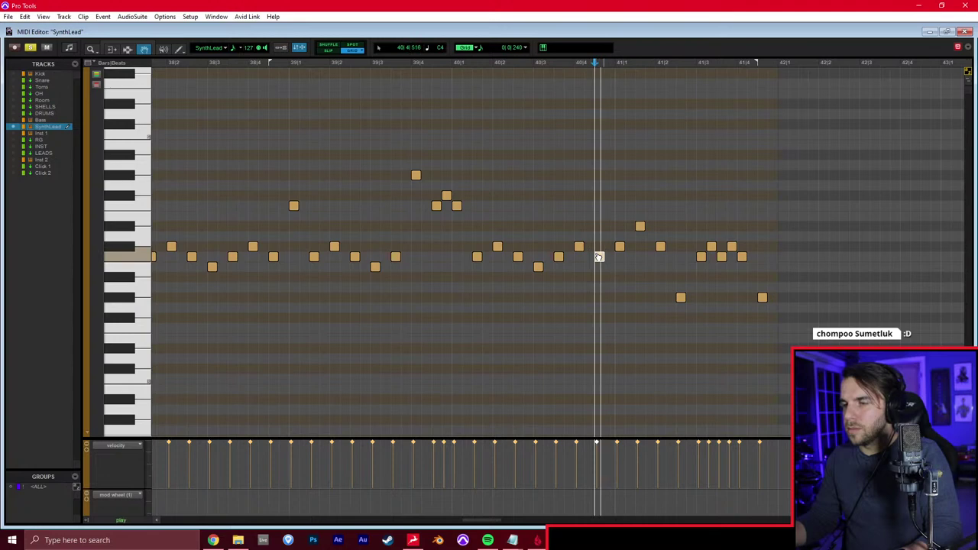
{"action": "key", "text": "space"}
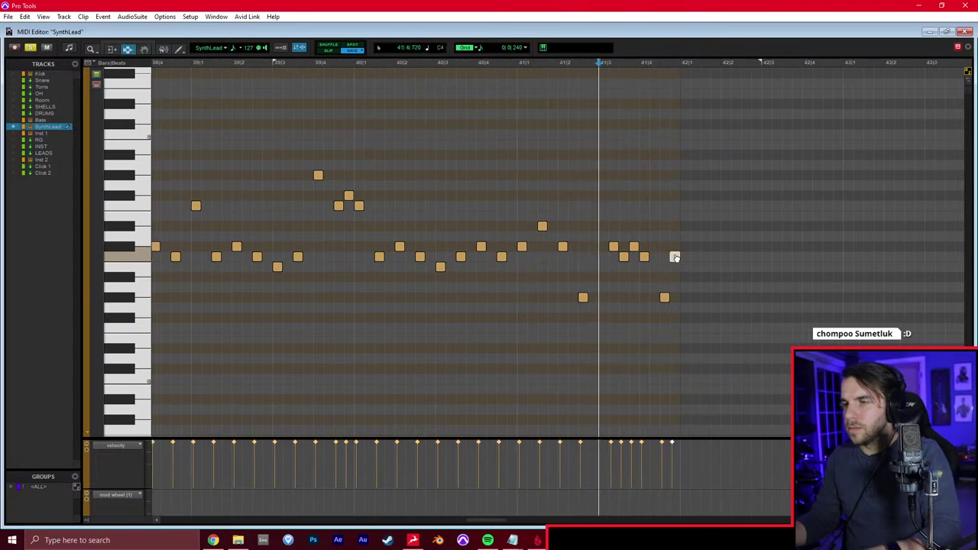
Replace the notes from 41|3 to the end of bar 41 with sixteenth notes G#4, F#4, F4, F#4 and F4
{"action": "left_click_drag", "start_coordinate": [676, 259], "coordinate": [681, 261]}
{"action": "left_click_drag", "start_coordinate": [700, 214], "coordinate": [614, 329]}
{"action": "key", "text": "Delete"}
{"action": "key", "text": "F10"}
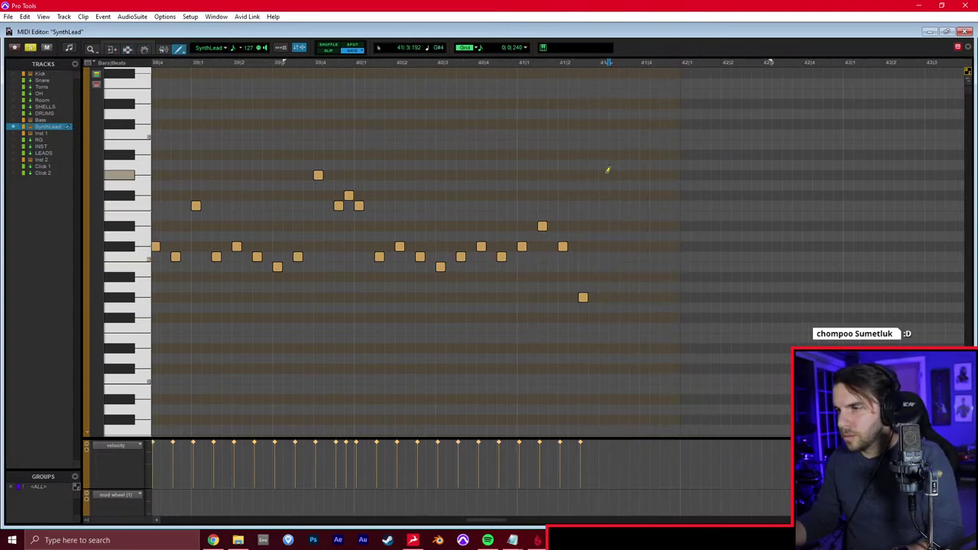
{"action": "left_click", "coordinate": [624, 205]}
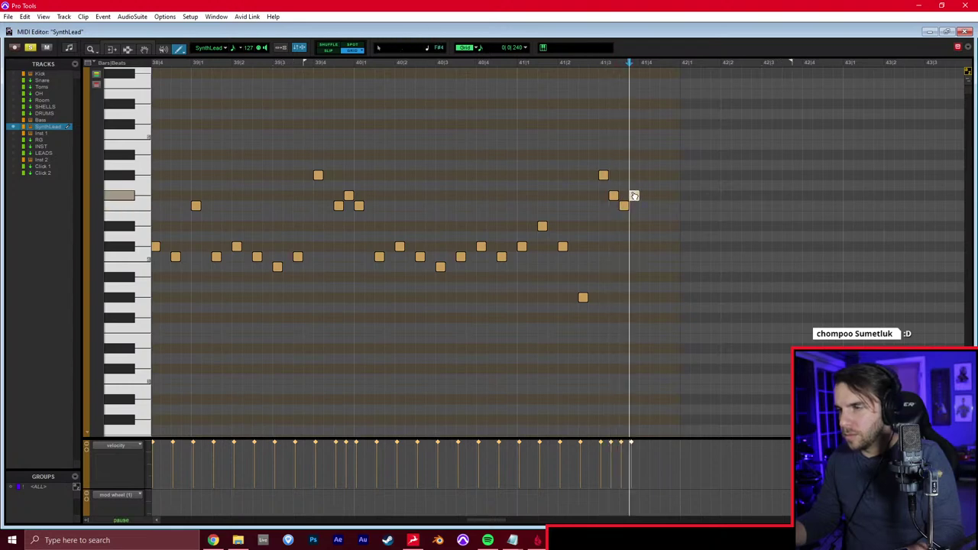
{"action": "left_click", "coordinate": [634, 196]}
{"action": "left_click", "coordinate": [644, 206]}
{"action": "key", "text": "space"}
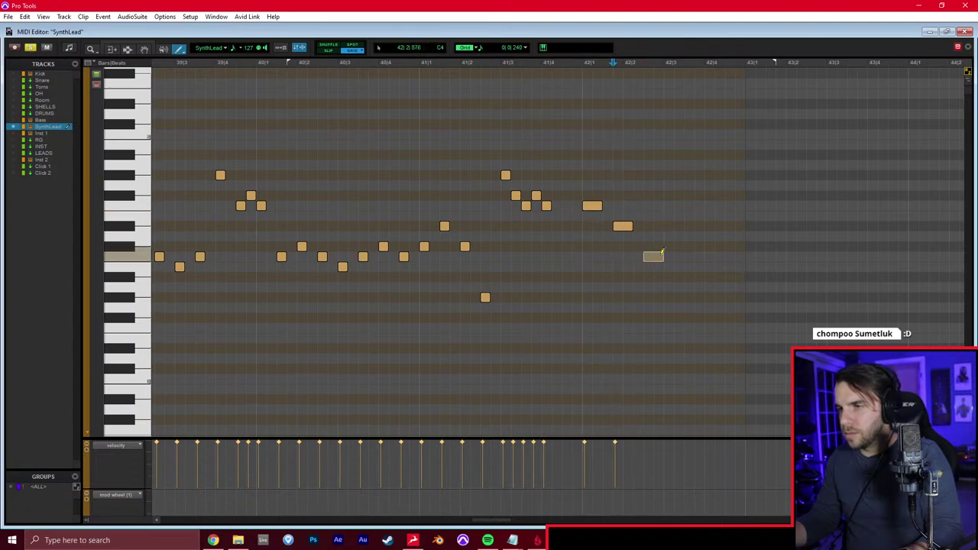
Fill bar 42 with the eighth notes F4, Eb4, C4, F4, C4, Eb4 and E4
{"action": "left_click", "coordinate": [584, 196]}
{"action": "left_click_drag", "start_coordinate": [584, 196], "coordinate": [585, 205]}
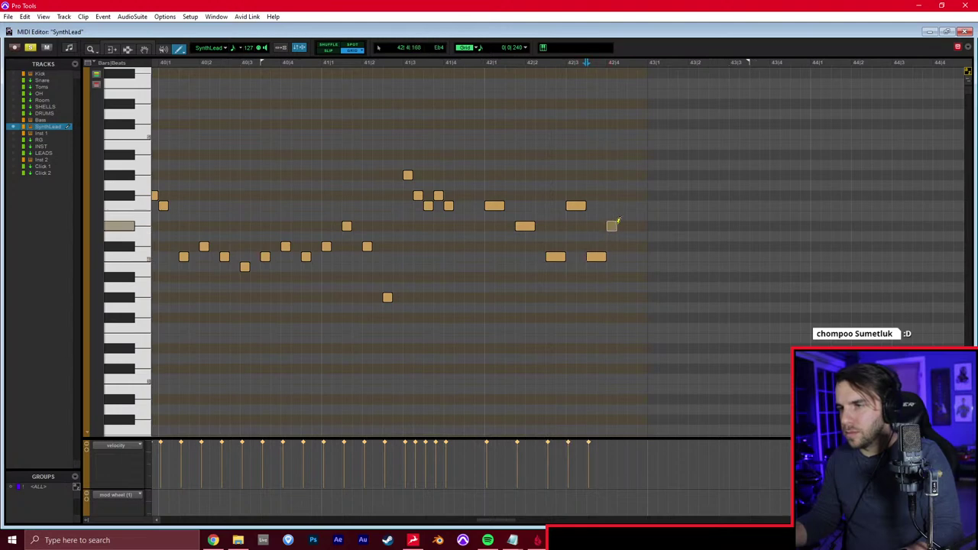
{"action": "left_click", "coordinate": [612, 225]}
{"action": "left_click", "coordinate": [639, 215]}
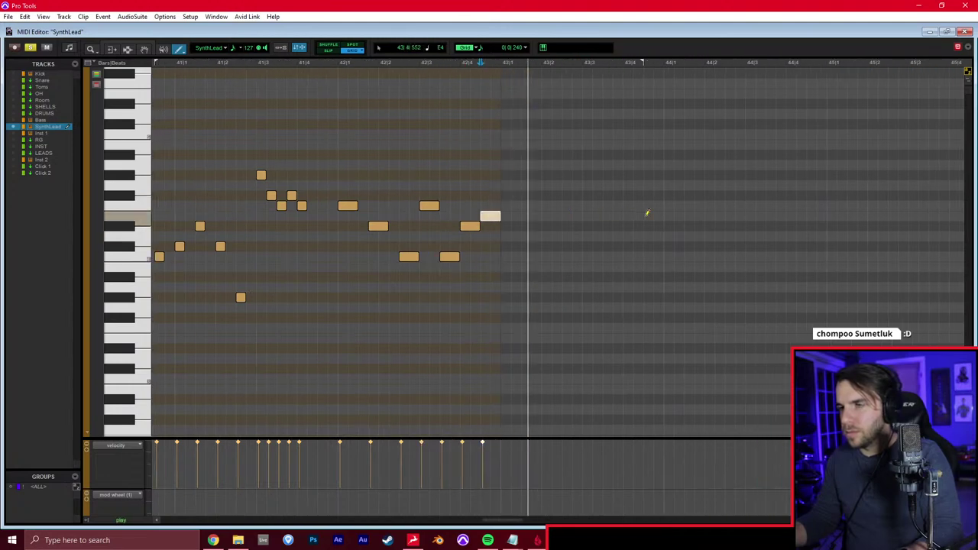
Duplicate bar 42 into bar 43, raise the copy's last two notes to G#4 and G4, and play it
{"action": "key", "text": "F7"}
{"action": "left_click_drag", "start_coordinate": [342, 234], "coordinate": [500, 233]}
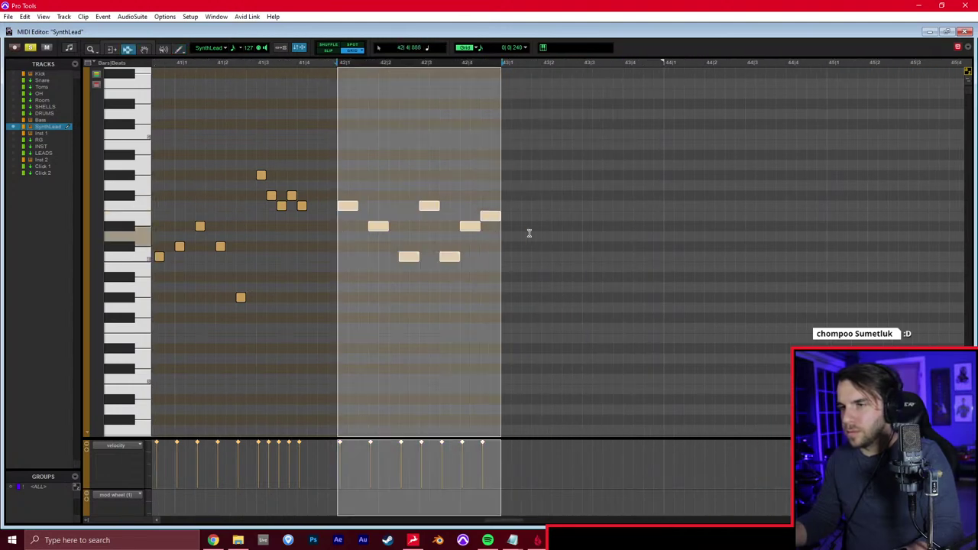
{"action": "key", "text": "ctrl+d"}
{"action": "left_click", "coordinate": [639, 203]}
{"action": "left_click_drag", "start_coordinate": [639, 226], "coordinate": [640, 178]}
{"action": "left_click_drag", "start_coordinate": [658, 221], "coordinate": [654, 197]}
{"action": "key", "text": "F7"}
{"action": "left_click", "coordinate": [590, 194]}
{"action": "key", "text": "space"}
{"action": "scroll", "coordinate": [590, 194], "scroll_direction": "right", "scroll_amount": 1}
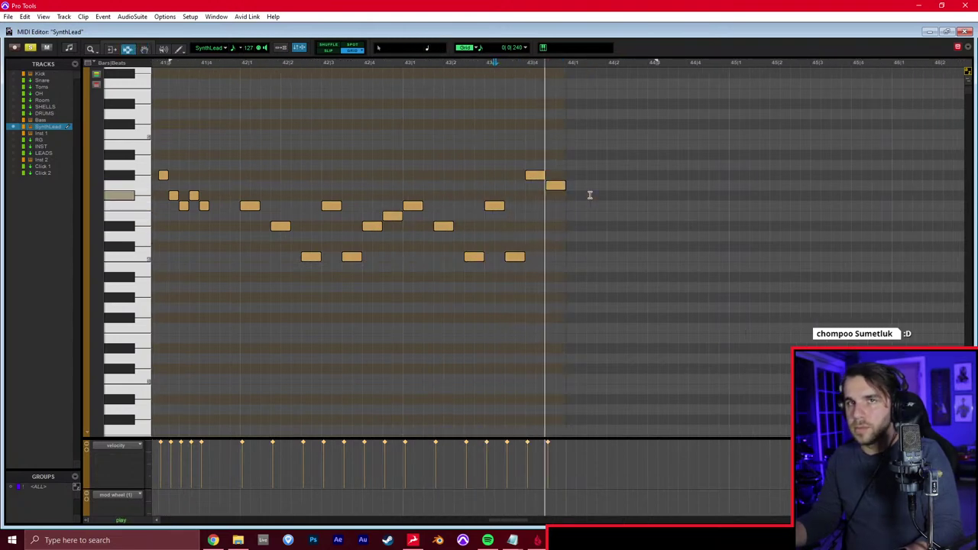
Duplicate the two-bar phrase from bars 42–43 into bars 44–45 and play it
{"action": "left_click_drag", "start_coordinate": [567, 207], "coordinate": [566, 231]}
{"action": "left_click", "coordinate": [248, 229]}
{"action": "key", "text": "ctrl+d"}
{"action": "left_click", "coordinate": [594, 242]}
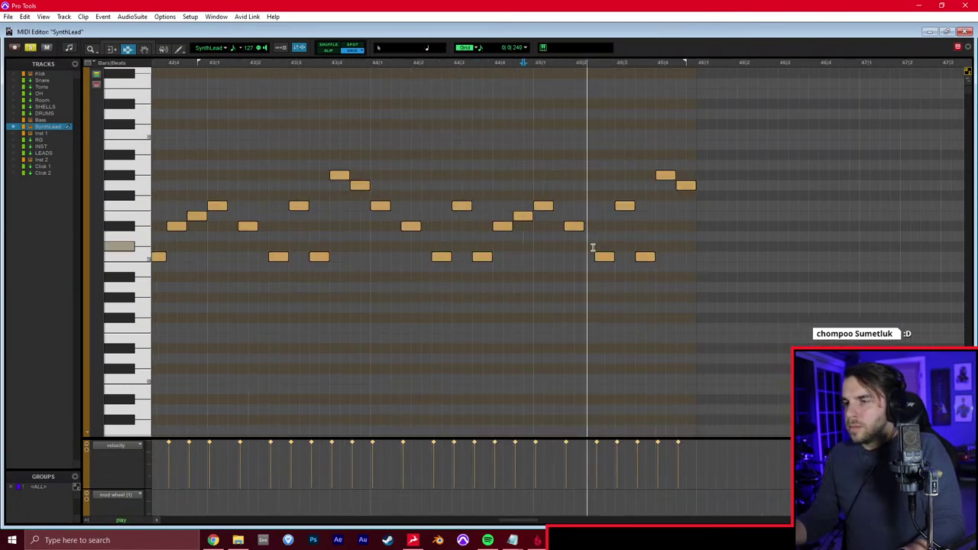
Lower the F4 at 45|3 to Eb4 and play it back
{"action": "left_click", "coordinate": [625, 206]}
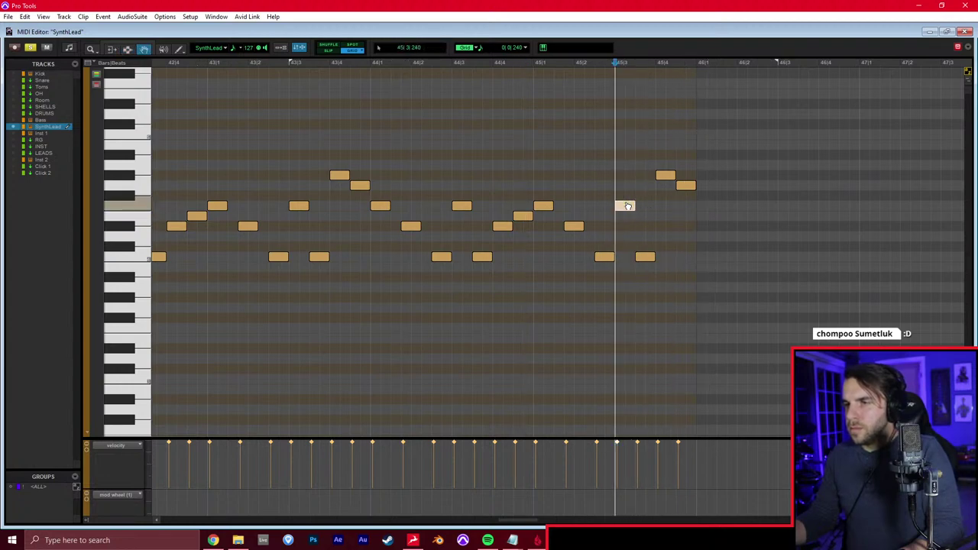
{"action": "left_click_drag", "start_coordinate": [624, 228], "coordinate": [626, 227]}
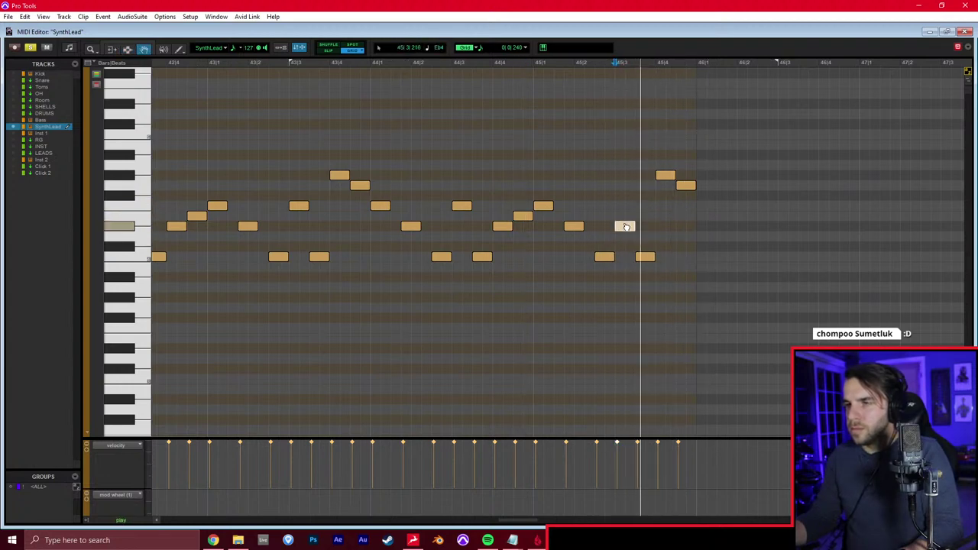
{"action": "key", "text": "space"}
{"action": "key", "text": "space"}
{"action": "scroll", "coordinate": [643, 261], "scroll_direction": "right", "scroll_amount": 3}
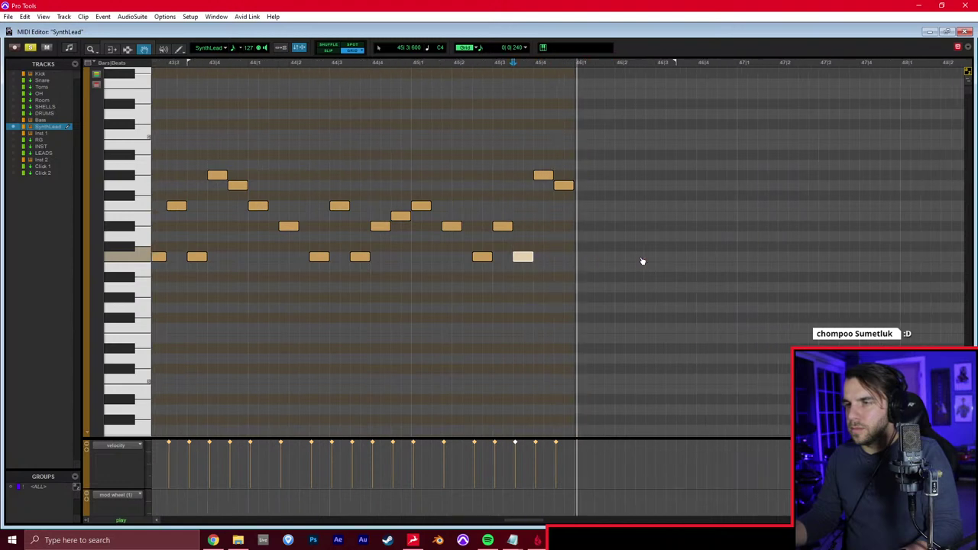
Add the eighth notes F4, C4, Eb4 and E4 from the start of bar 46 in the SynthLead part and play them
{"action": "key", "text": "F7"}
{"action": "left_click", "coordinate": [562, 236]}
{"action": "key", "text": "r"}
{"action": "key", "text": "t"}
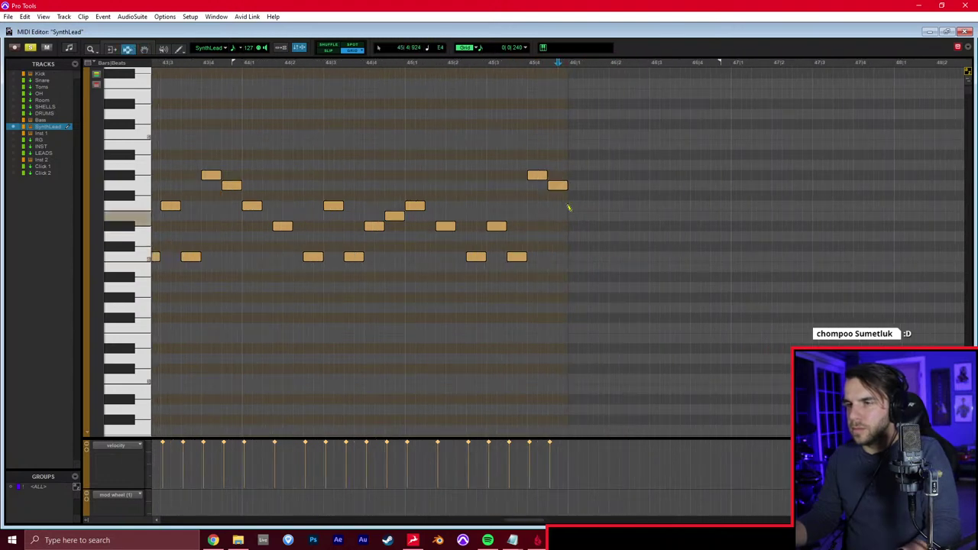
{"action": "key", "text": "F10"}
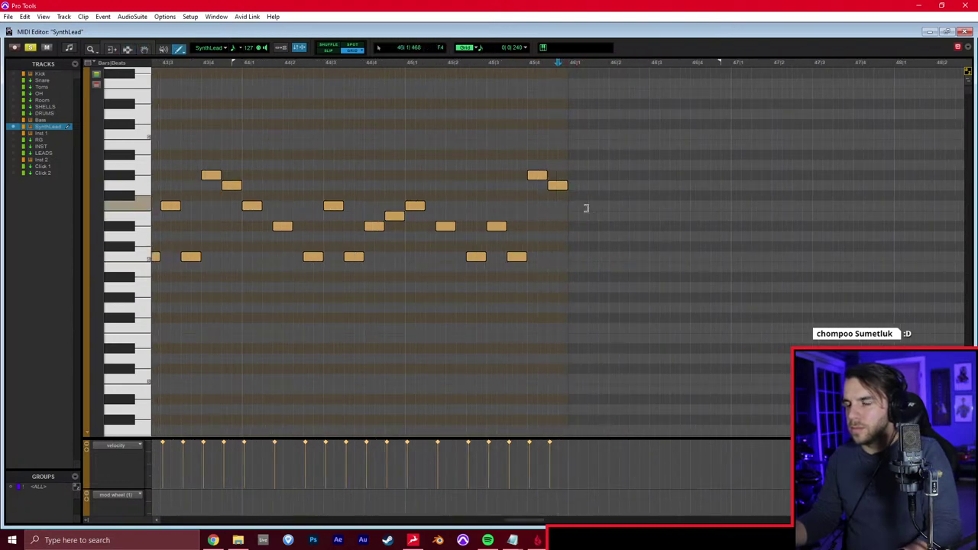
{"action": "left_click", "coordinate": [584, 207]}
{"action": "left_click", "coordinate": [600, 256]}
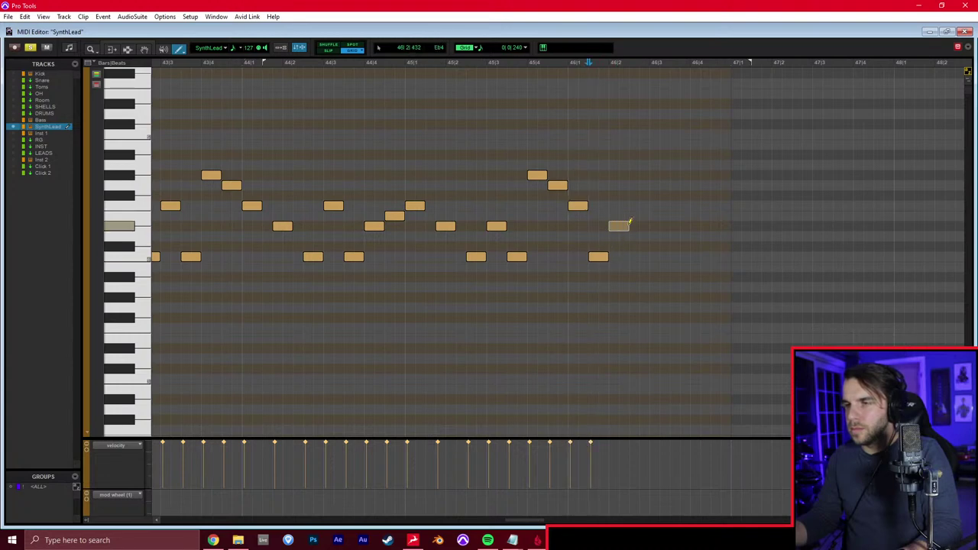
{"action": "left_click", "coordinate": [625, 225]}
{"action": "left_click_drag", "start_coordinate": [567, 219], "coordinate": [649, 227]}
{"action": "key", "text": "space"}
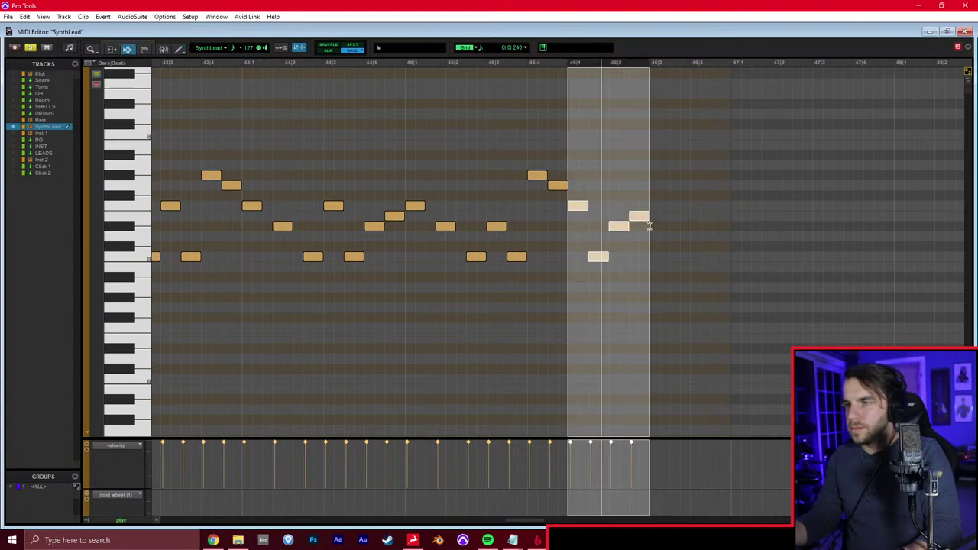
Duplicate the half-bar phrase at the start of bar 46 three times so it fills bars 46 and 47
{"action": "key", "text": "ctrl+d"}
{"action": "scroll", "coordinate": [649, 226], "scroll_direction": "right", "scroll_amount": 7}
{"action": "key", "text": "ctrl+d"}
{"action": "scroll", "coordinate": [649, 226], "scroll_direction": "right", "scroll_amount": 3}
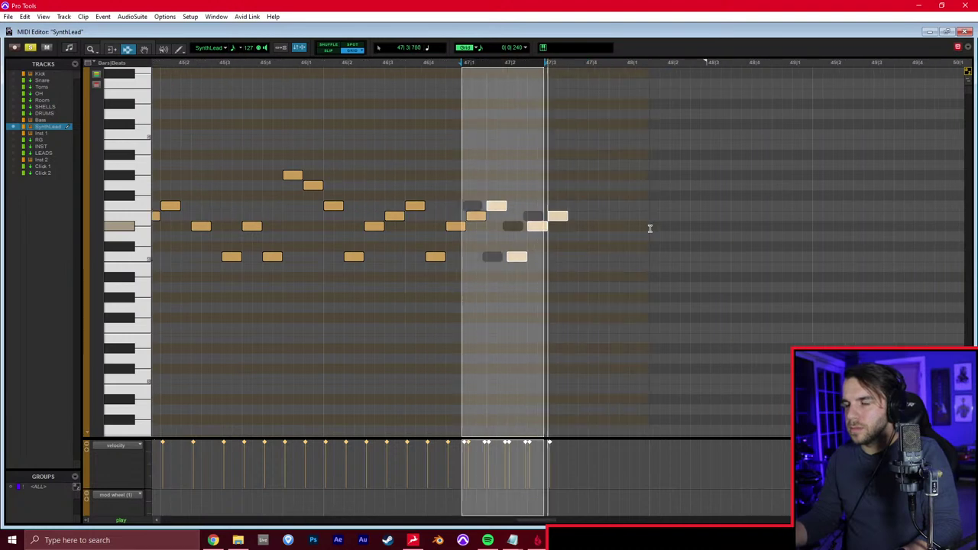
{"action": "key", "text": "ctrl+d"}
{"action": "scroll", "coordinate": [650, 227], "scroll_direction": "right", "scroll_amount": 3}
Fill bar 48 with four F4 eighth notes followed by eight F#4 sixteenth notes
{"action": "key", "text": "F10"}
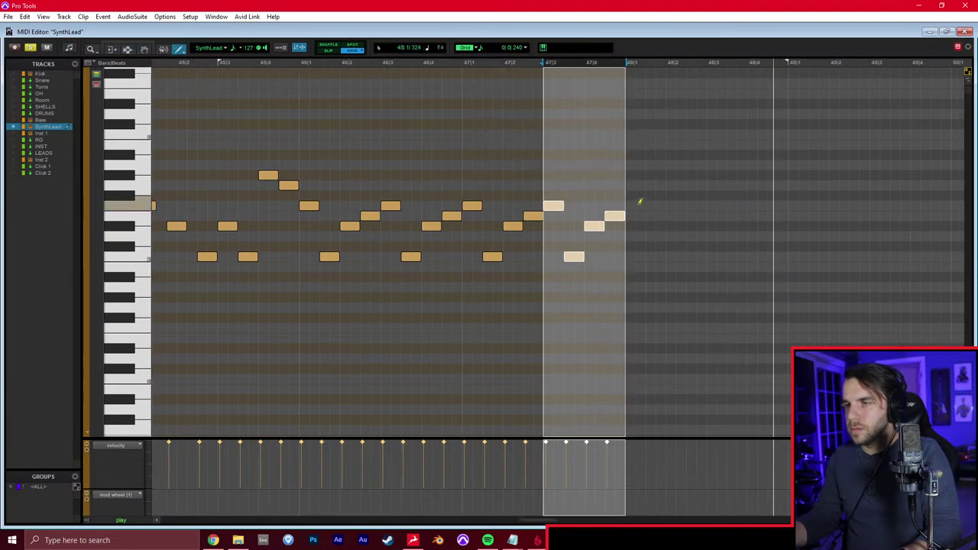
{"action": "left_click", "coordinate": [640, 205]}
{"action": "left_click", "coordinate": [676, 205]}
{"action": "left_click", "coordinate": [711, 195]}
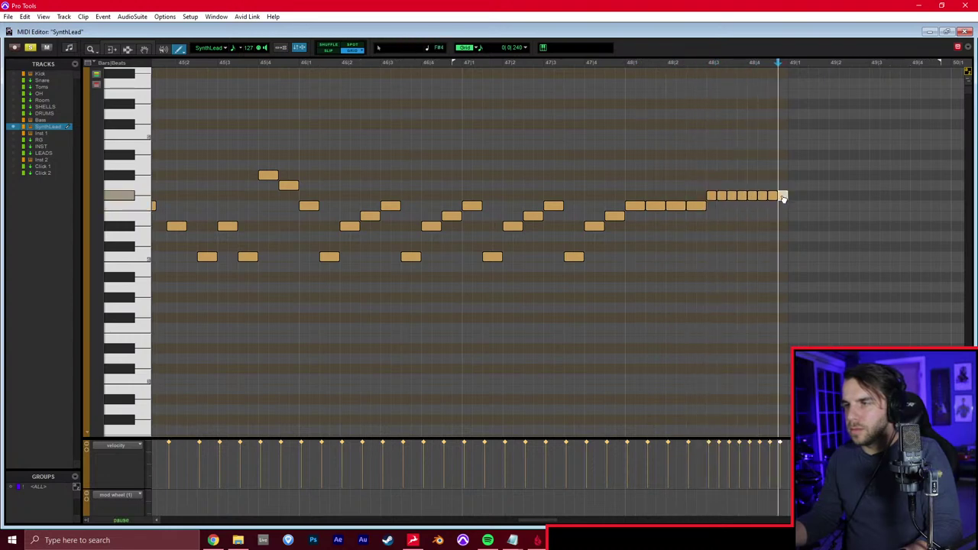
{"action": "key", "text": "space"}
Write bar 49 with F4 on beat 1, Bb4, G#4, C5 and G#4 eighth notes from beat 2, and a quarter-note G4 on beat 4
{"action": "scroll", "coordinate": [757, 205], "scroll_direction": "right", "scroll_amount": 4}
{"action": "key", "text": "space"}
{"action": "left_click_drag", "start_coordinate": [525, 204], "coordinate": [543, 199]}
{"action": "left_click_drag", "start_coordinate": [580, 150], "coordinate": [601, 172]}
{"action": "left_click", "coordinate": [609, 135]}
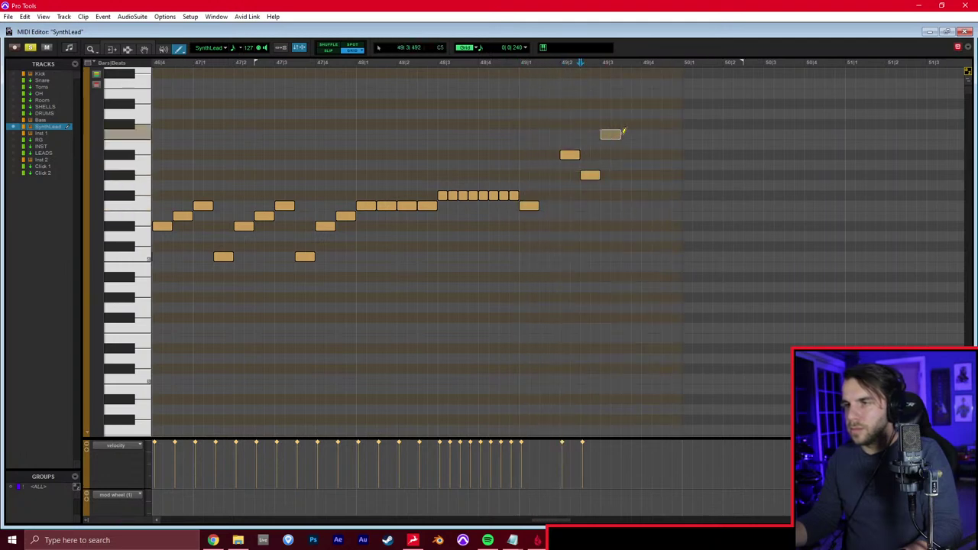
{"action": "left_click", "coordinate": [628, 175]}
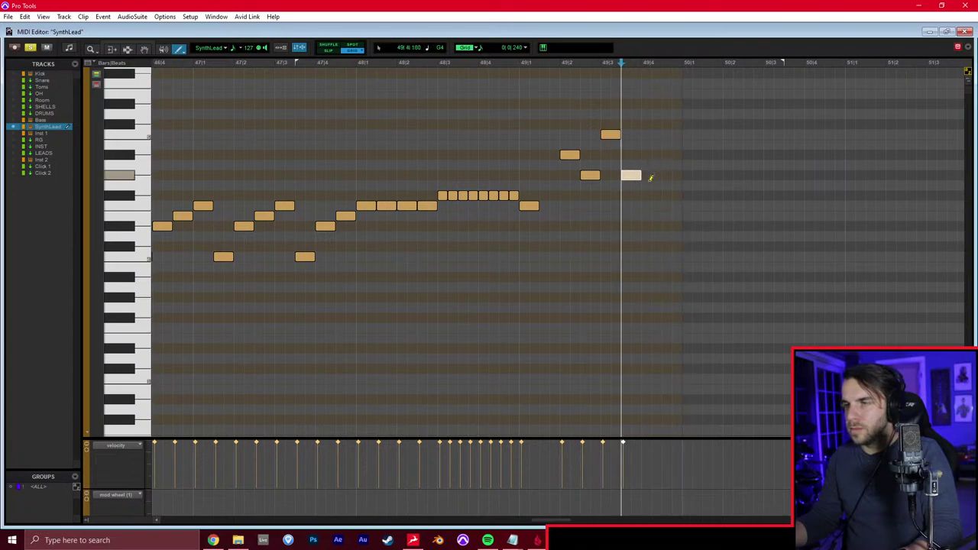
{"action": "left_click_drag", "start_coordinate": [644, 185], "coordinate": [679, 185]}
{"action": "key", "text": "space"}
Return to the Edit window, unsolo the SynthLead track and play the full arrangement from the Build 2 marker at bar 42
{"action": "key", "text": "ctrl+equal"}
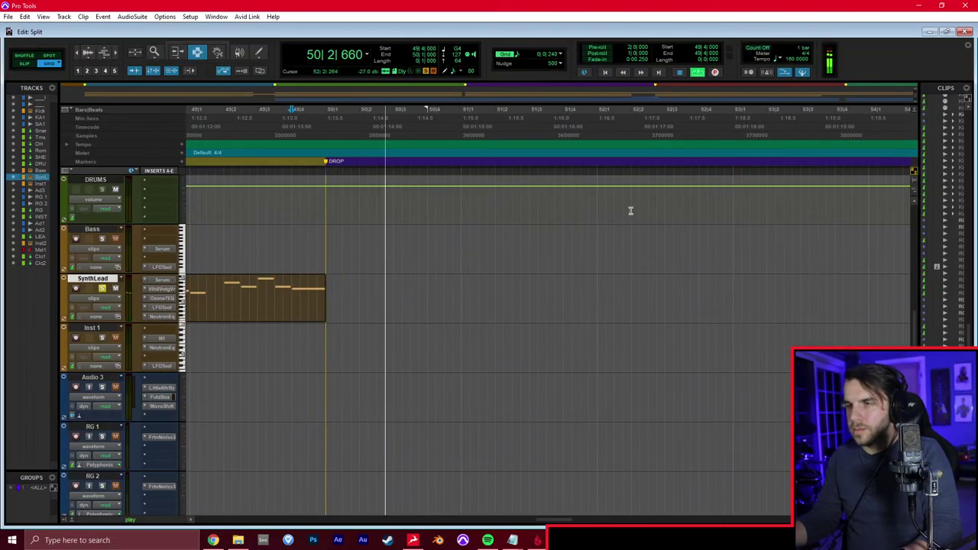
{"action": "key", "text": "space"}
{"action": "scroll", "coordinate": [348, 250], "scroll_direction": "left", "scroll_amount": 3}
{"action": "left_click", "coordinate": [403, 265]}
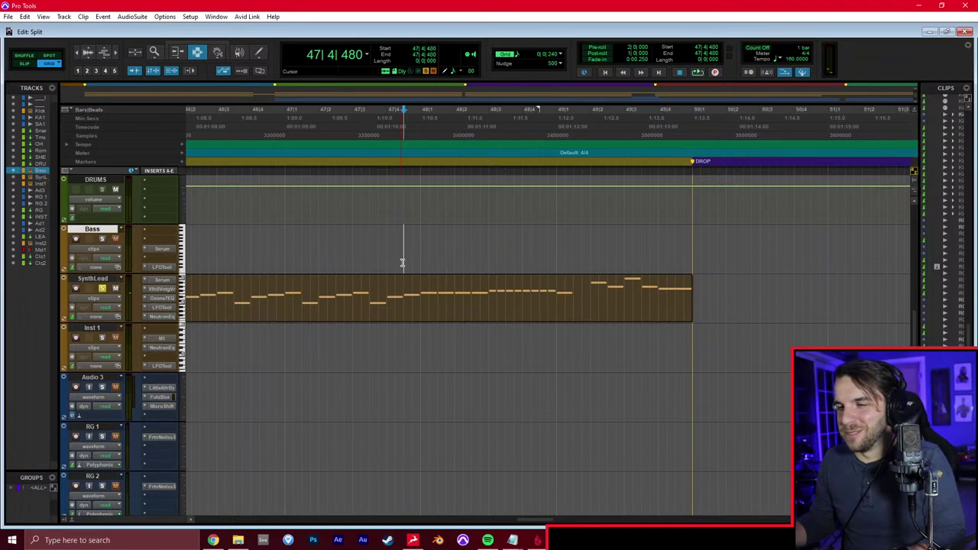
{"action": "scroll", "coordinate": [403, 263], "scroll_direction": "left", "scroll_amount": 5}
{"action": "left_click", "coordinate": [446, 285]}
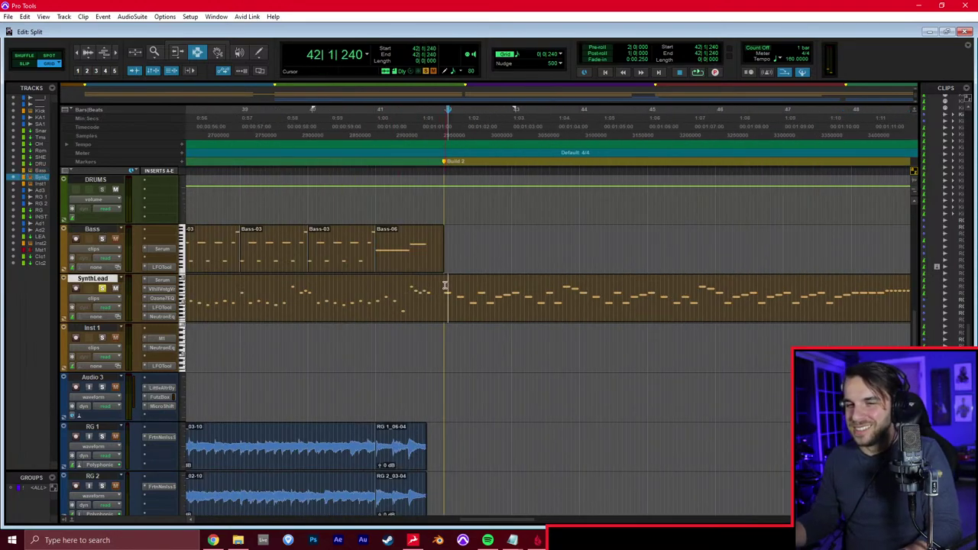
{"action": "scroll", "coordinate": [102, 288], "scroll_direction": "up", "scroll_amount": 5}
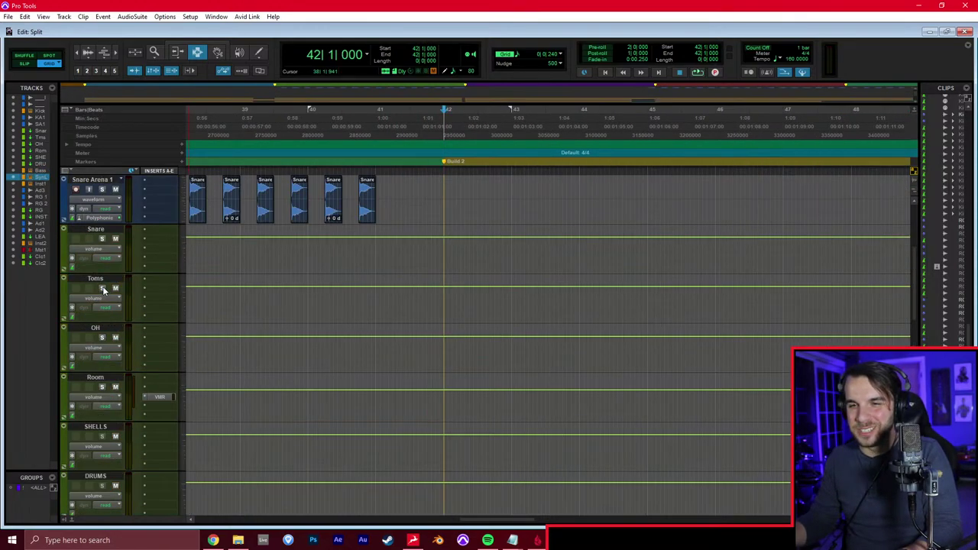
{"action": "key", "text": "space"}
{"action": "key", "text": "r"}
{"action": "key", "text": "r"}
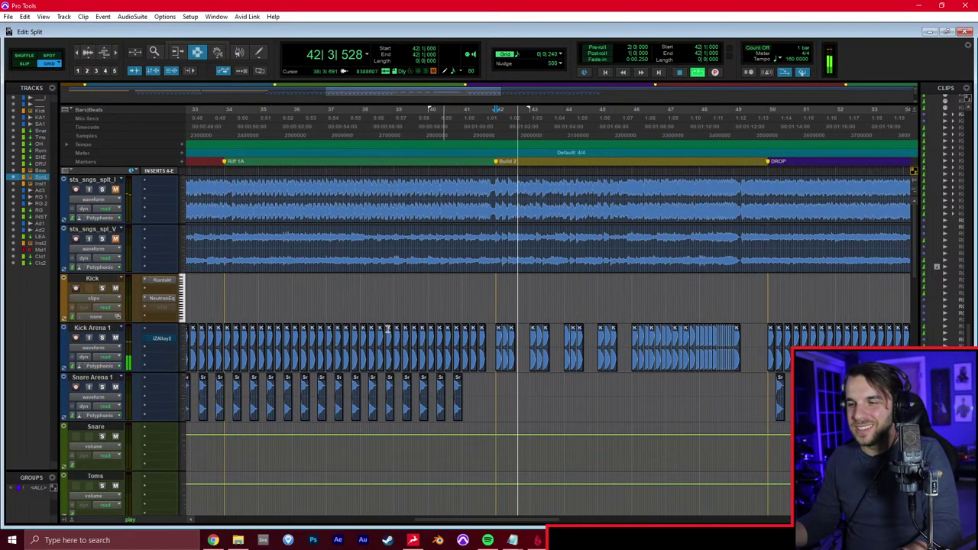
Review the Bass and SynthLead parts against the mix, playing from bars 32–33 into Riff 1A
{"action": "scroll", "coordinate": [500, 354], "scroll_direction": "down", "scroll_amount": 7}
{"action": "scroll", "coordinate": [500, 348], "scroll_direction": "down", "scroll_amount": 1}
{"action": "key", "text": "t"}
{"action": "key", "text": "t"}
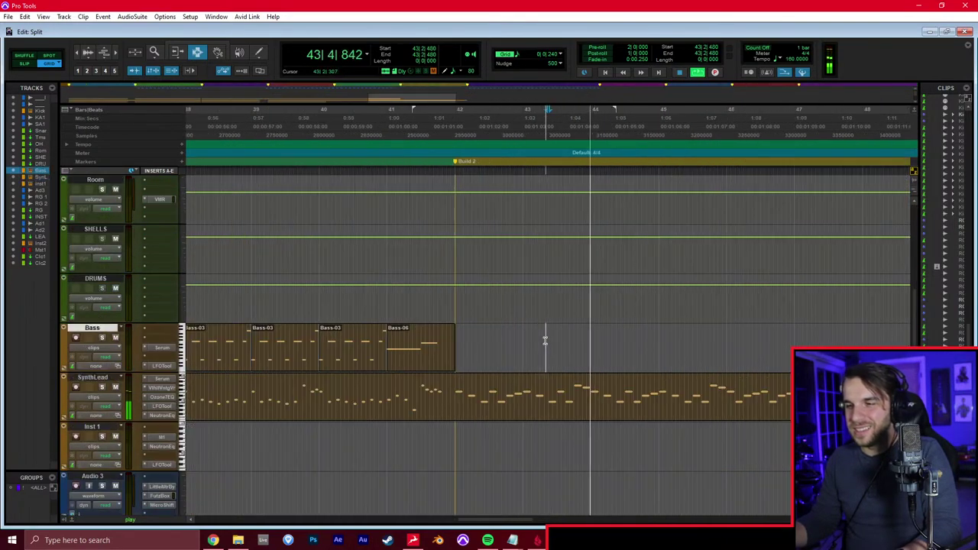
{"action": "key", "text": "space"}
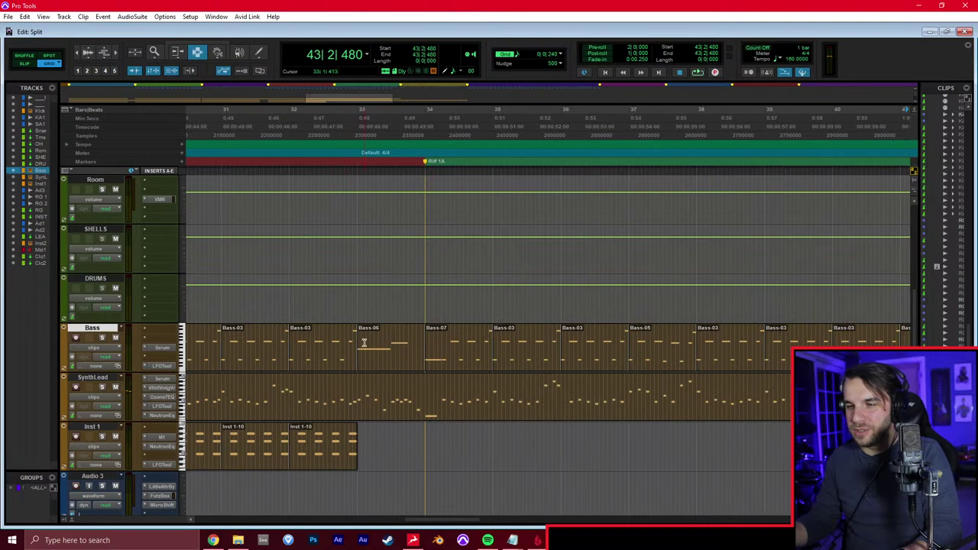
{"action": "key", "text": "space"}
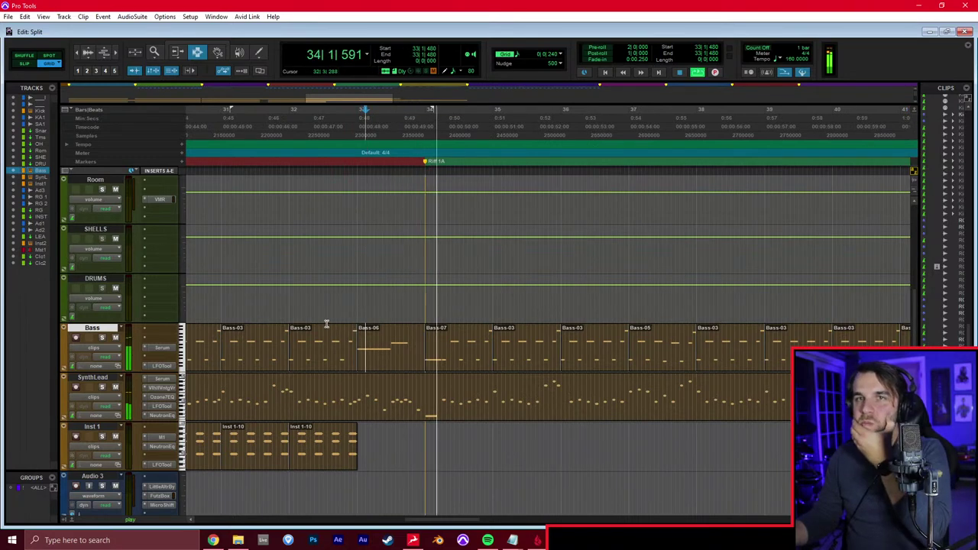
{"action": "left_click", "coordinate": [323, 284]}
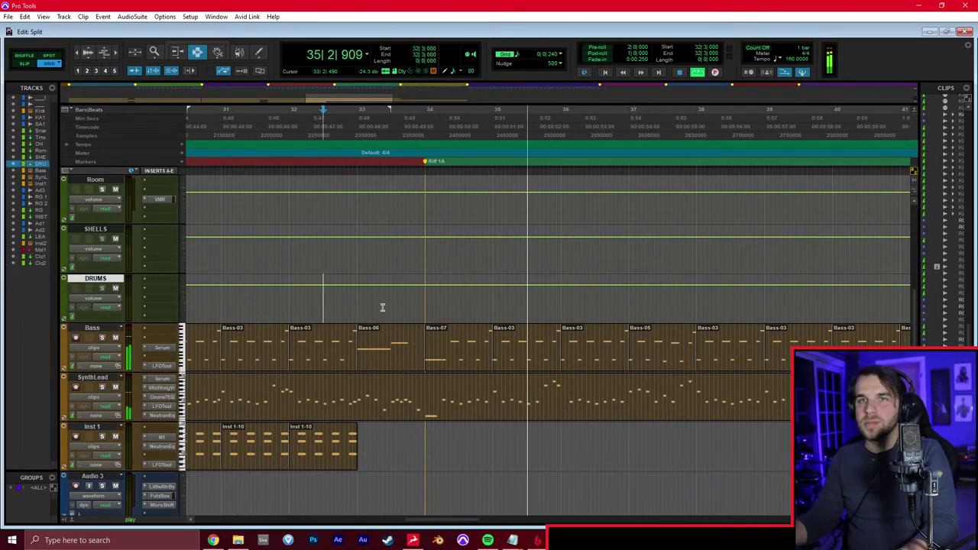
{"action": "key", "text": "r"}
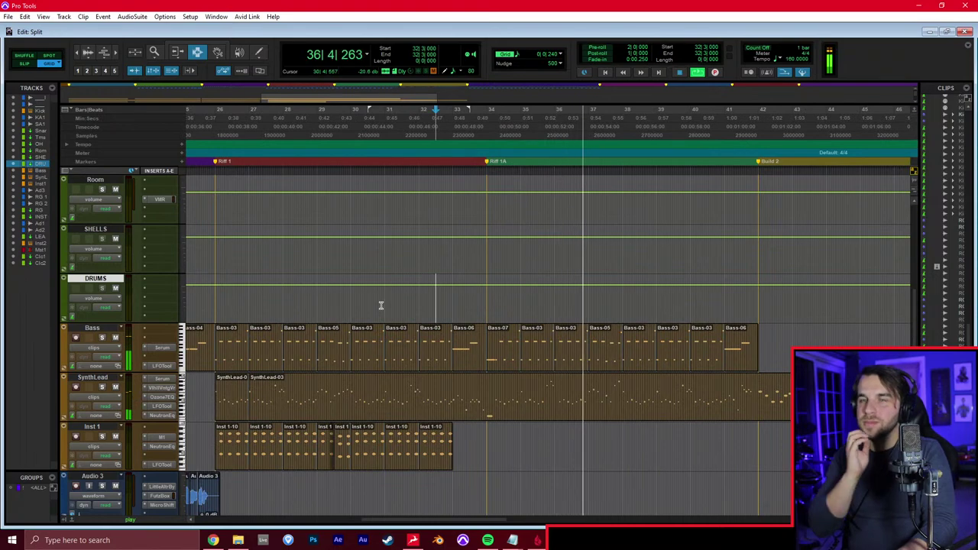
Unmute and solo the sts_sngs_splt_I reference track
{"action": "scroll", "coordinate": [424, 288], "scroll_direction": "up", "scroll_amount": 5}
{"action": "left_click", "coordinate": [115, 190]}
{"action": "left_click", "coordinate": [105, 189]}
{"action": "scroll", "coordinate": [596, 354], "scroll_direction": "down", "scroll_amount": 5}
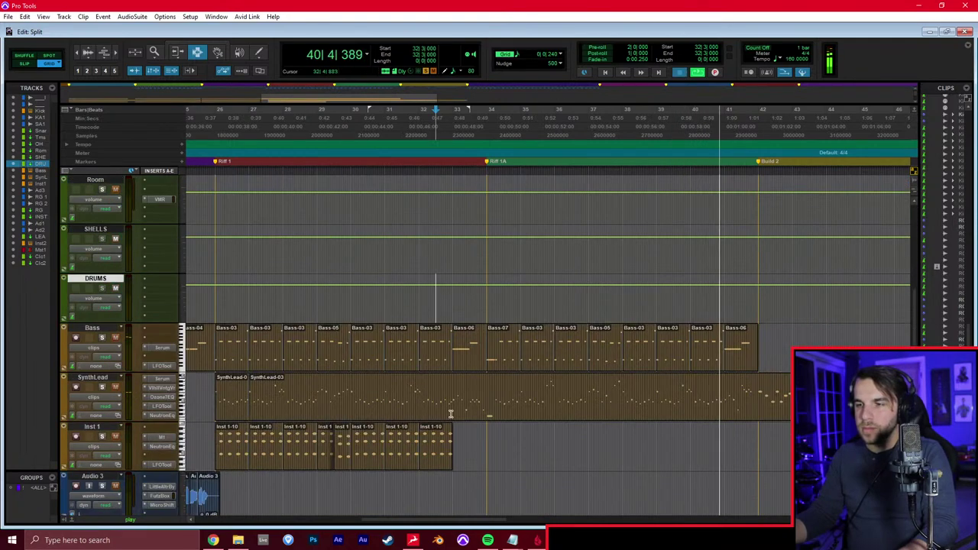
Listen to the soloed reference from bar 32 through the start of Riff 1A, comparing it with the programmed parts
{"action": "key", "text": "space"}
{"action": "left_click", "coordinate": [432, 416]}
{"action": "key", "text": "space"}
{"action": "key", "text": "t"}
{"action": "left_click", "coordinate": [543, 390]}
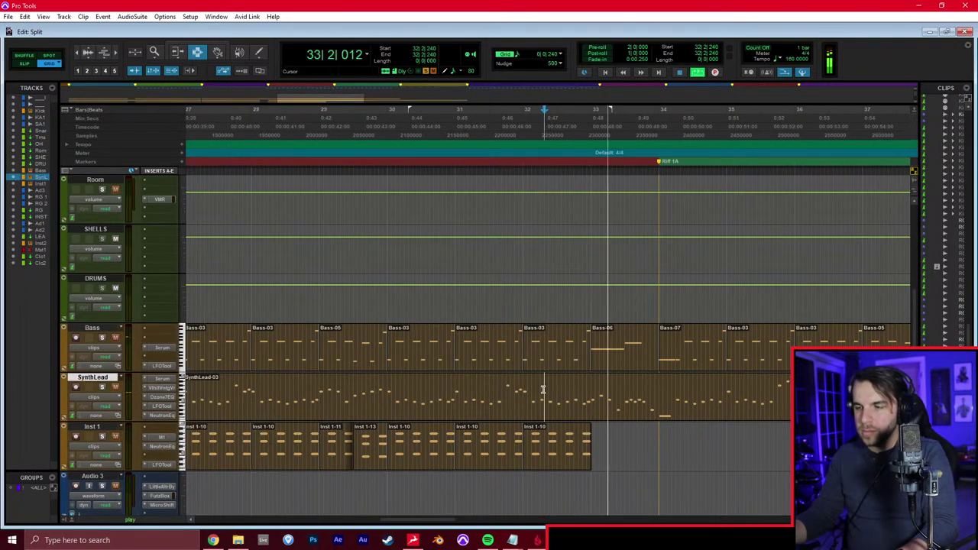
{"action": "scroll", "coordinate": [544, 390], "scroll_direction": "right", "scroll_amount": 3}
{"action": "left_click", "coordinate": [537, 393]}
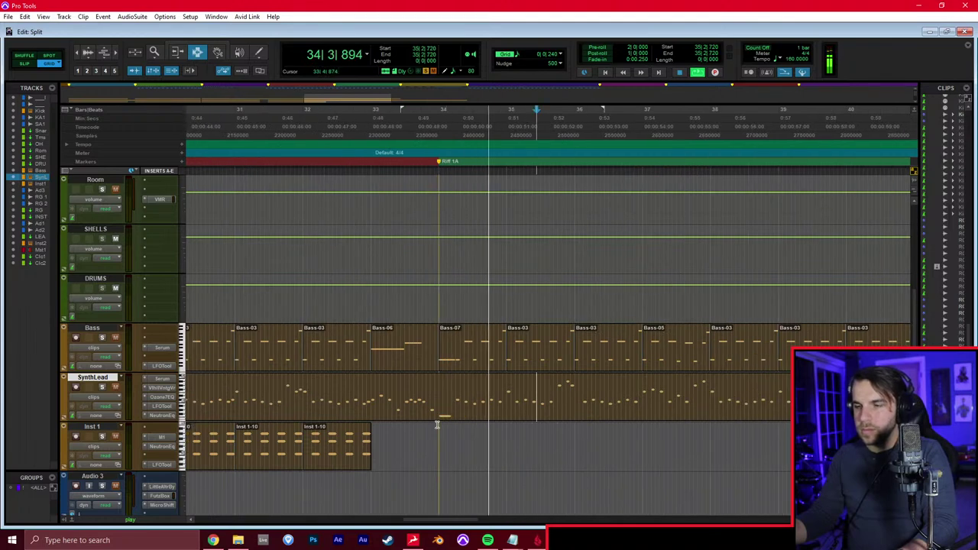
{"action": "left_click", "coordinate": [437, 426]}
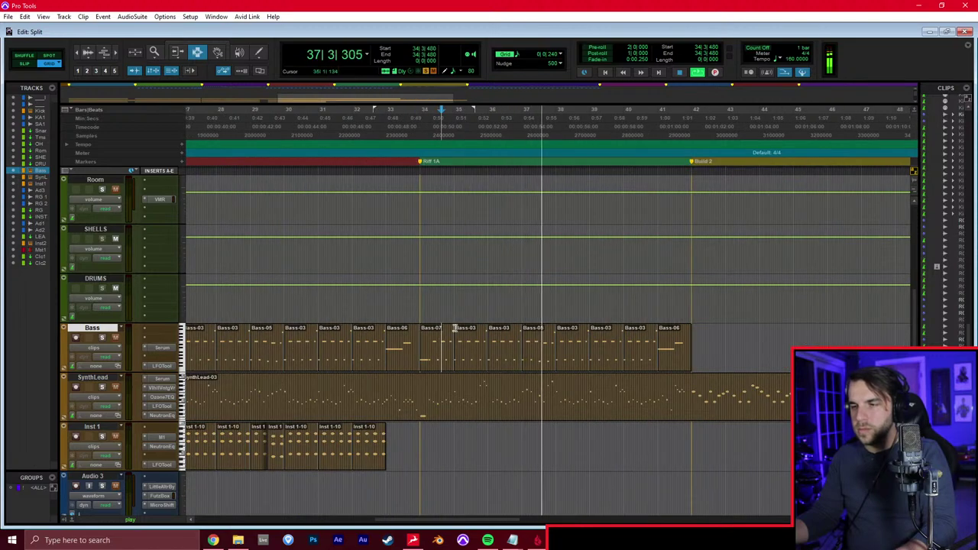
Listen to the reference at the section changes into Riff 1 and Riff 1A to check the bass against it
{"action": "key", "text": "space"}
{"action": "left_click", "coordinate": [243, 347]}
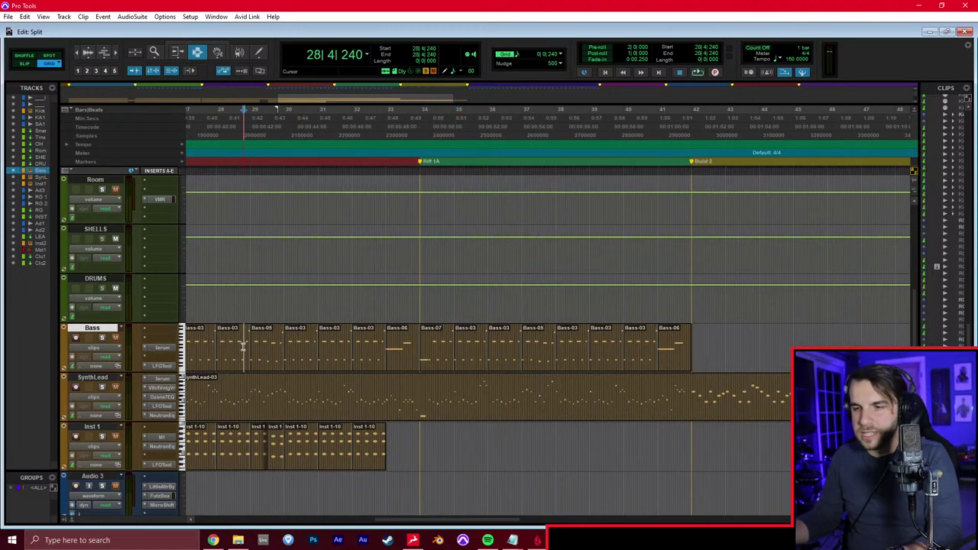
{"action": "scroll", "coordinate": [308, 346], "scroll_direction": "left", "scroll_amount": 4}
{"action": "key", "text": "space"}
{"action": "left_click", "coordinate": [219, 343]}
{"action": "scroll", "coordinate": [227, 340], "scroll_direction": "left", "scroll_amount": 8}
{"action": "key", "text": "space"}
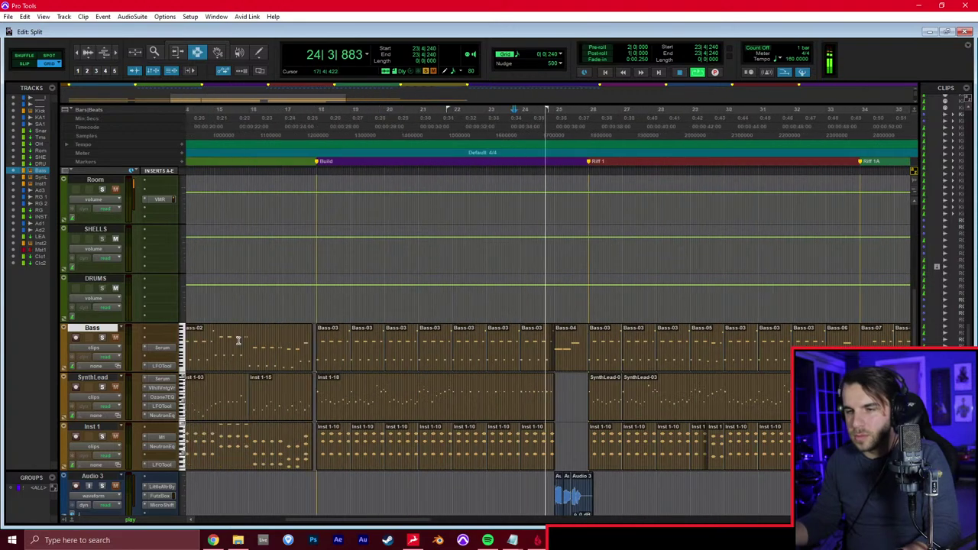
{"action": "scroll", "coordinate": [366, 341], "scroll_direction": "right", "scroll_amount": 11}
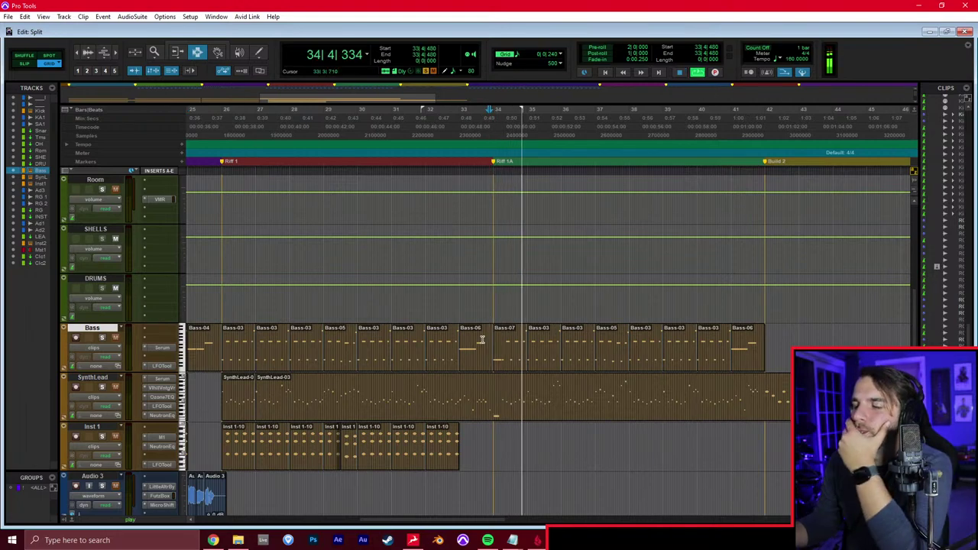
{"action": "scroll", "coordinate": [568, 342], "scroll_direction": "up", "scroll_amount": 1}
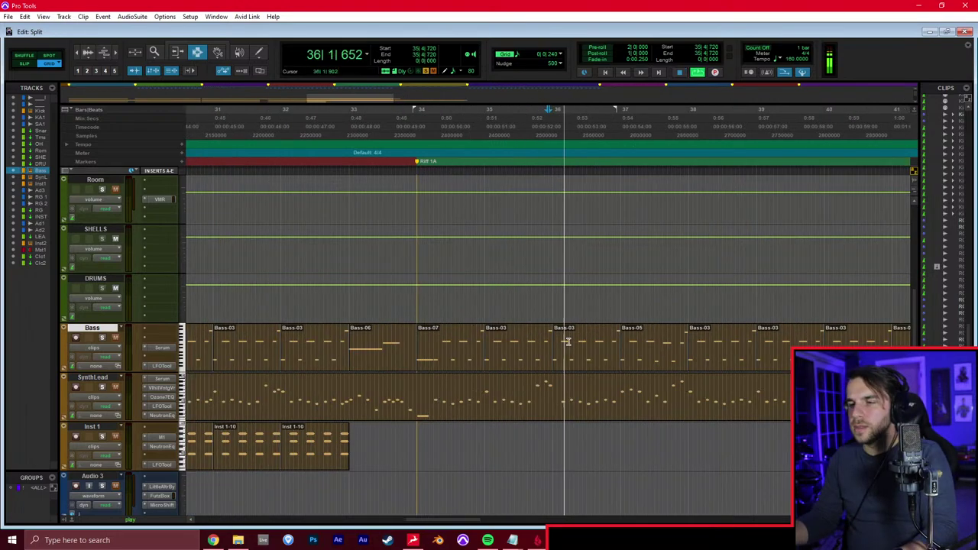
Play back the Bass track from the end of Riff 1A and check the reference track where Build 2 starts
{"action": "scroll", "coordinate": [568, 341], "scroll_direction": "right", "scroll_amount": 3}
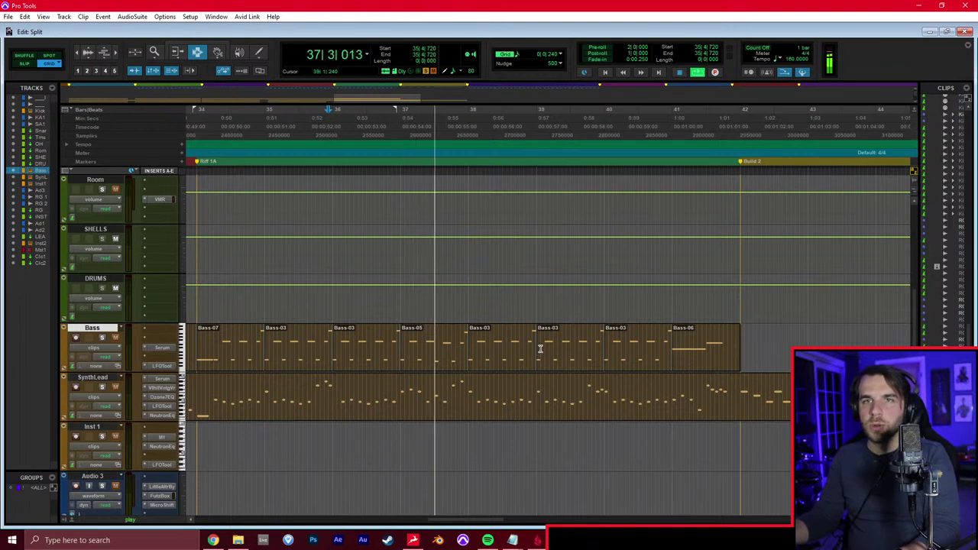
{"action": "scroll", "coordinate": [538, 339], "scroll_direction": "right", "scroll_amount": 1}
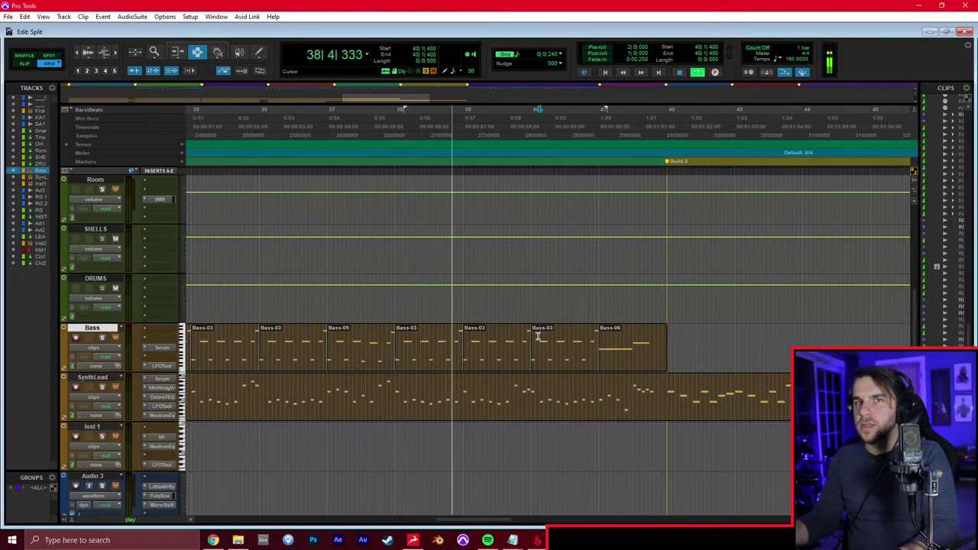
{"action": "left_click", "coordinate": [569, 358]}
{"action": "left_click", "coordinate": [606, 349]}
{"action": "left_click", "coordinate": [632, 344]}
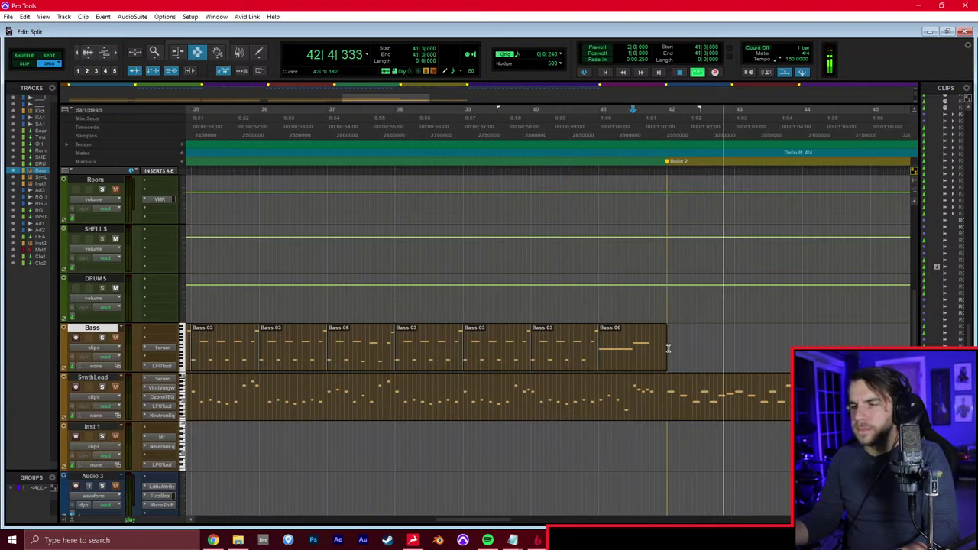
{"action": "left_click", "coordinate": [673, 344]}
{"action": "scroll", "coordinate": [683, 343], "scroll_direction": "right", "scroll_amount": 3}
{"action": "scroll", "coordinate": [471, 291], "scroll_direction": "up", "scroll_amount": 8}
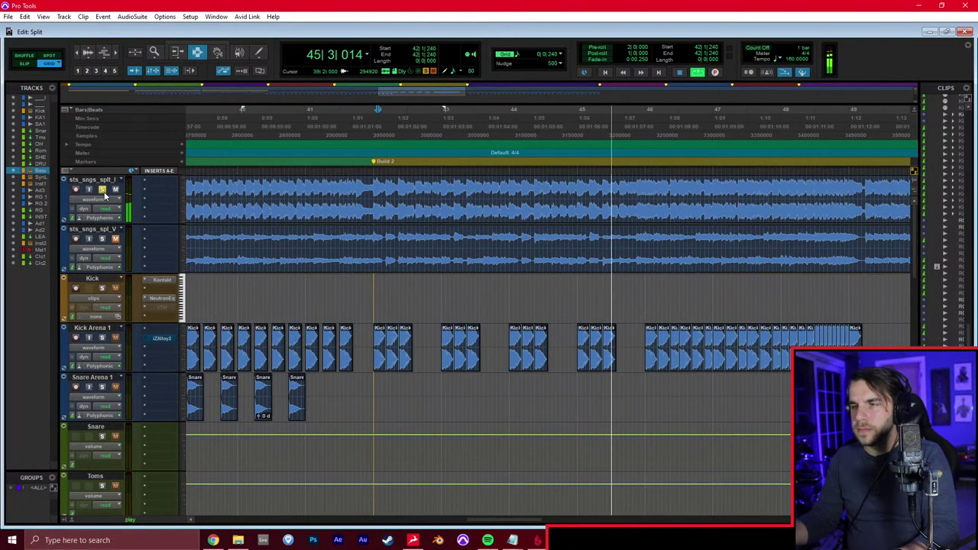
{"action": "key", "text": "space"}
Draw three F1 eighth notes a dotted eighth apart from 42|1 in the Bass track's MIDI editor
{"action": "scroll", "coordinate": [253, 297], "scroll_direction": "down", "scroll_amount": 10}
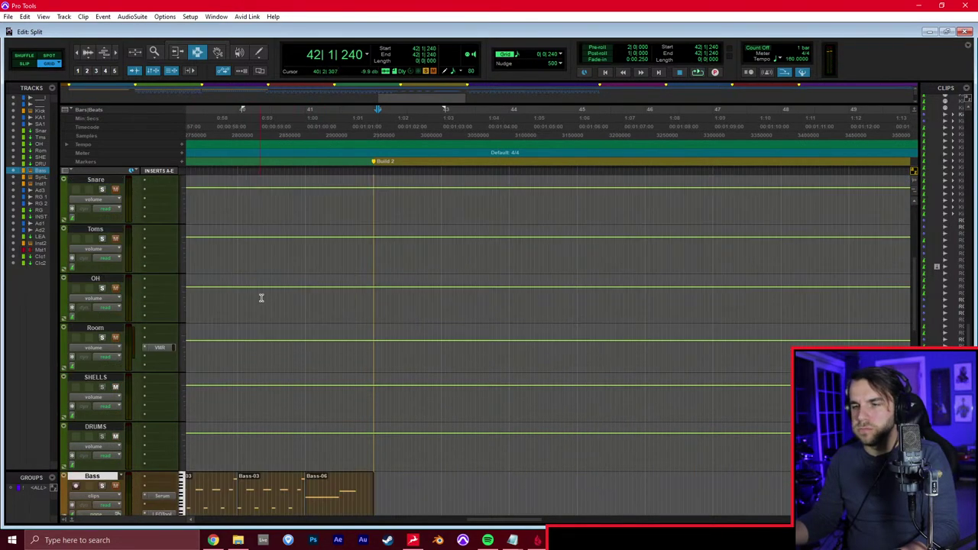
{"action": "double_click", "coordinate": [372, 341]}
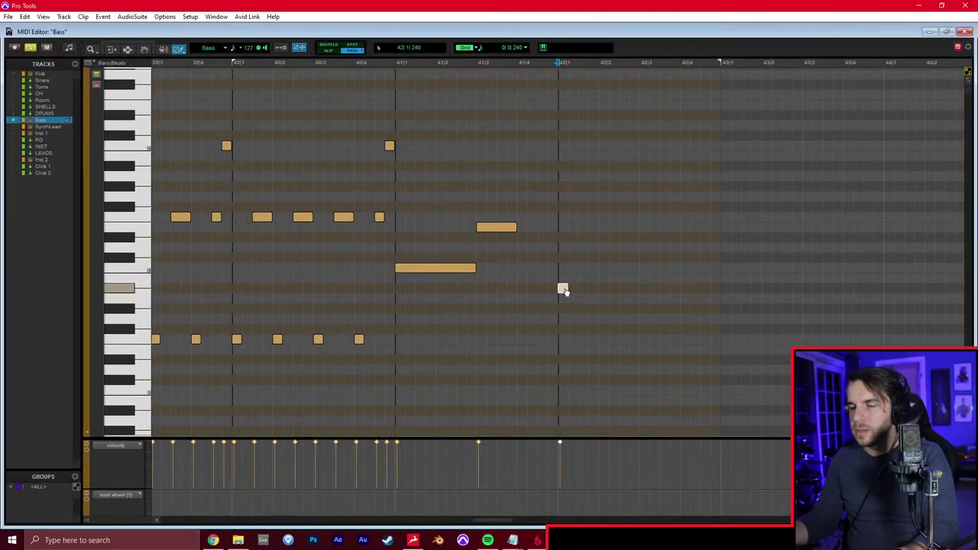
{"action": "left_click", "coordinate": [579, 217]}
{"action": "left_click_drag", "start_coordinate": [596, 214], "coordinate": [610, 214]}
{"action": "key", "text": "ctrl+z"}
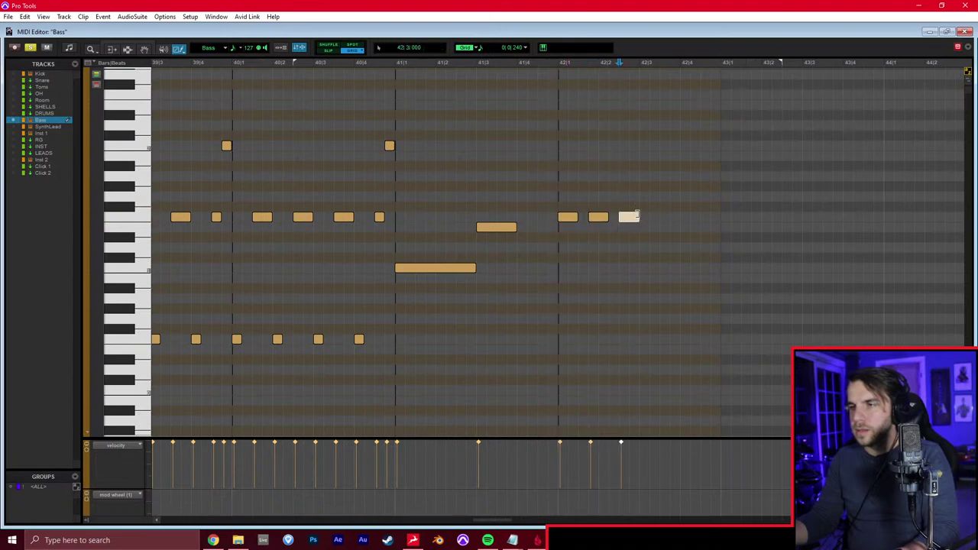
Change the Pencil tool's drawing shape, and return to the Edit window to play the bass from bar 42
{"action": "right_click", "coordinate": [174, 42]}
{"action": "left_click", "coordinate": [174, 38]}
{"action": "right_click", "coordinate": [176, 49]}
{"action": "left_click", "coordinate": [194, 55]}
{"action": "key", "text": "F7"}
{"action": "left_click", "coordinate": [564, 216]}
{"action": "key", "text": "ctrl+w"}
{"action": "key", "text": "space"}
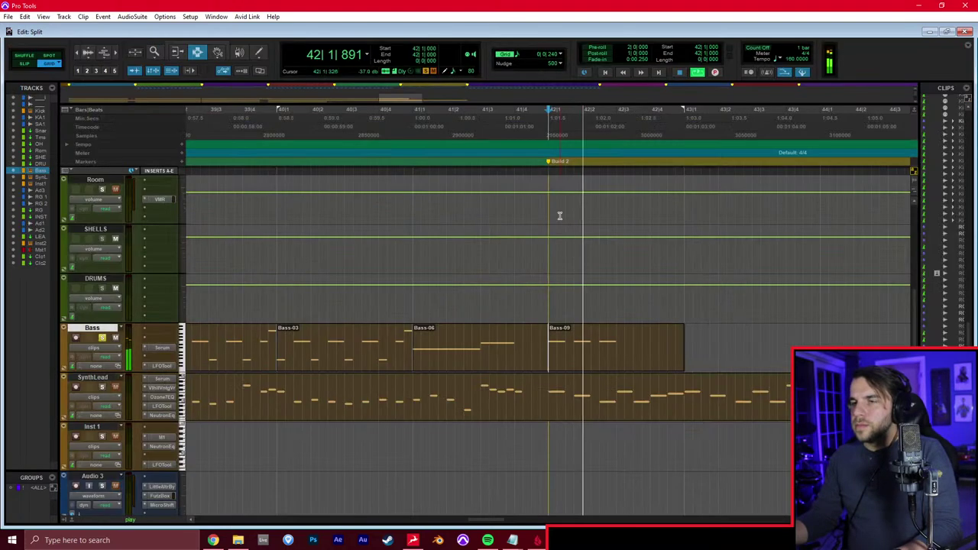
Duplicate the new one-bar bass clip at Build 2 so that copies fill bars 43 to 45
{"action": "double_click", "coordinate": [668, 341]}
{"action": "key", "text": "ctrl+d"}
{"action": "scroll", "coordinate": [668, 342], "scroll_direction": "down", "scroll_amount": 1}
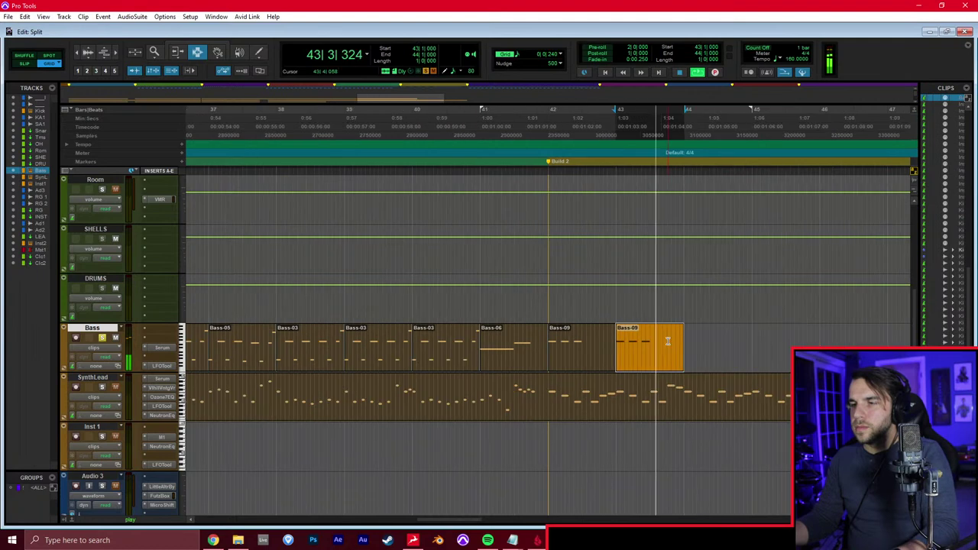
{"action": "scroll", "coordinate": [668, 342], "scroll_direction": "right", "scroll_amount": 2}
{"action": "key", "text": "ctrl+d"}
{"action": "key", "text": "ctrl+d"}
{"action": "key", "text": "ctrl+d"}
{"action": "key", "text": "ctrl+d"}
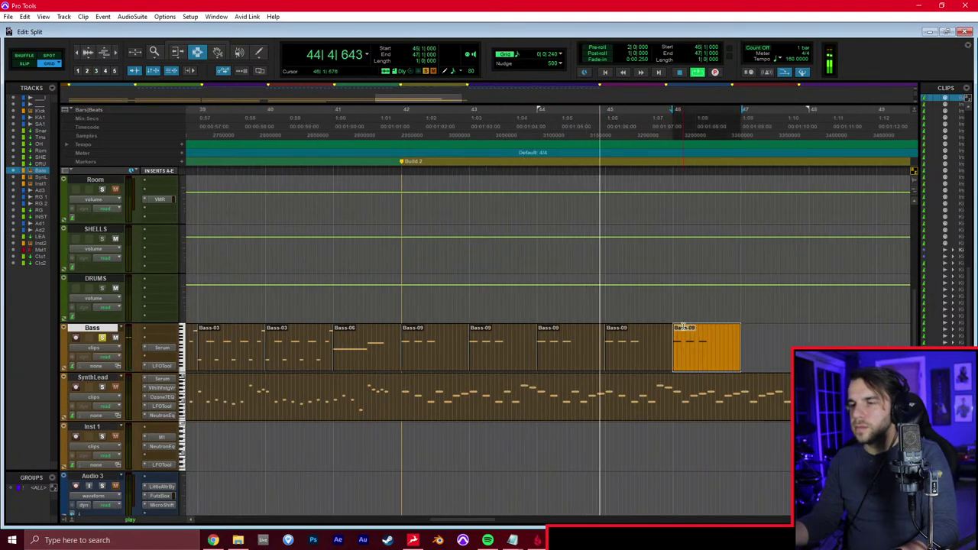
{"action": "key", "text": "ctrl+z"}
{"action": "key", "text": "ctrl+z"}
{"action": "left_click", "coordinate": [677, 340]}
{"action": "key", "text": "t"}
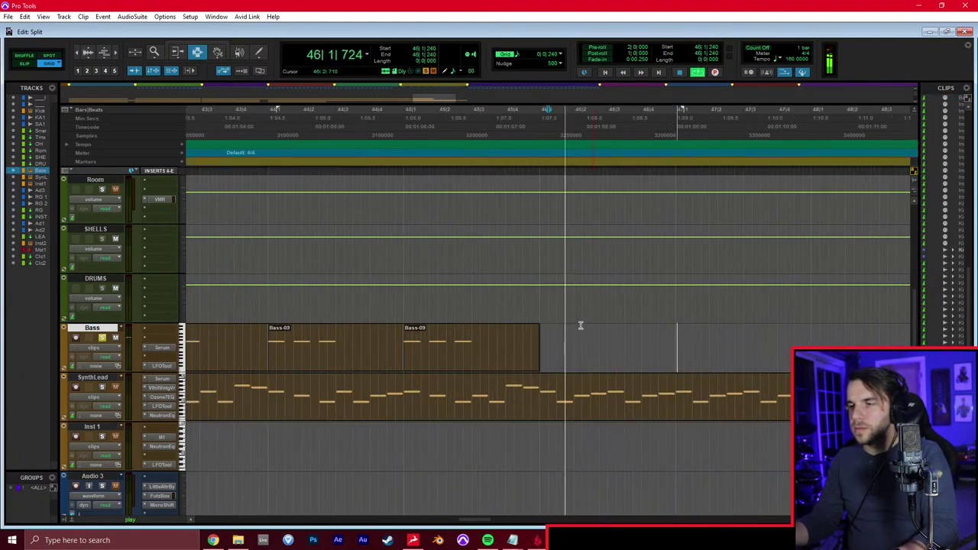
{"action": "double_click", "coordinate": [483, 335]}
{"action": "key", "text": "ctrl+d"}
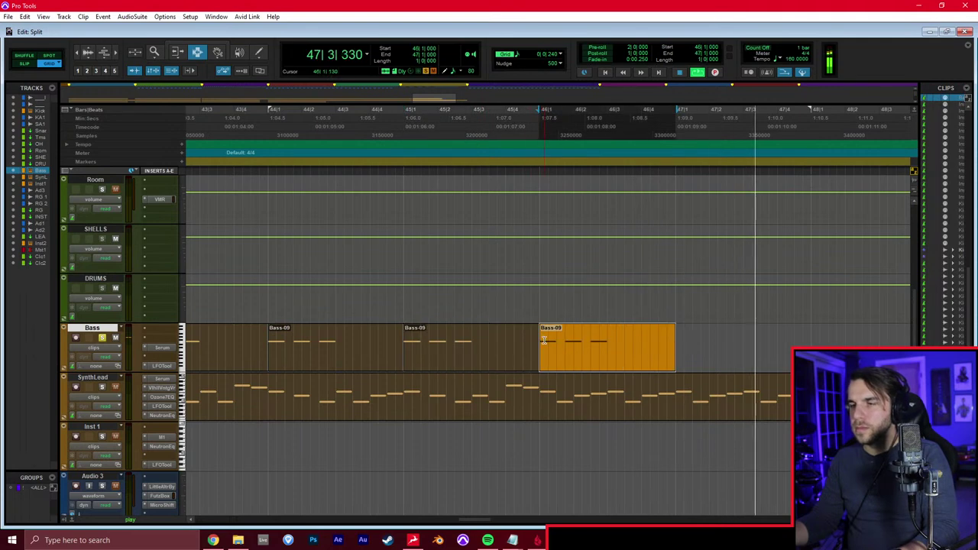
{"action": "scroll", "coordinate": [506, 336], "scroll_direction": "left", "scroll_amount": 1}
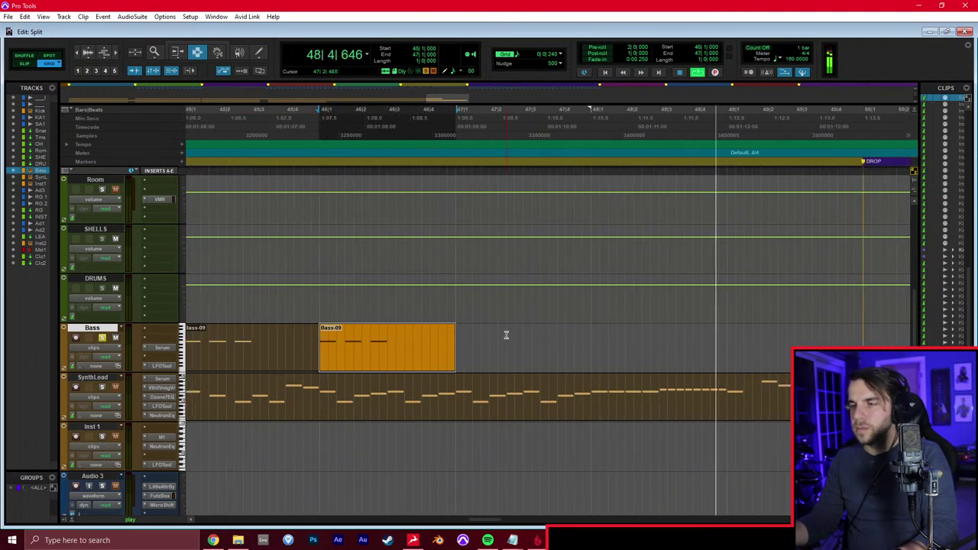
{"action": "key", "text": "space"}
{"action": "double_click", "coordinate": [381, 335]}
{"action": "key", "text": "Delete"}
Listen from bar 46 and draw three rising eighth notes, F#1, G1 and G#1, from 46|1 in the Bass MIDI editor
{"action": "left_click_drag", "start_coordinate": [321, 334], "coordinate": [734, 366]}
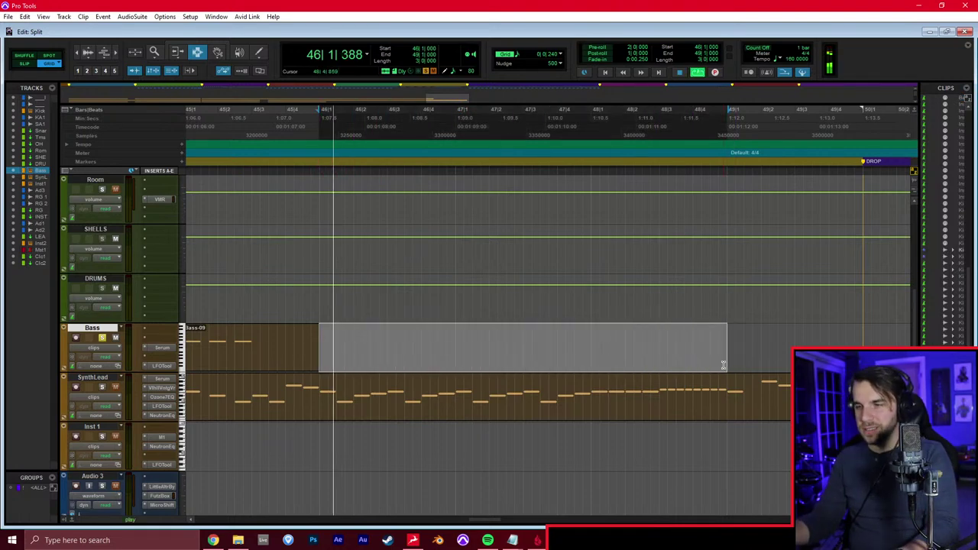
{"action": "key", "text": "space"}
{"action": "left_click", "coordinate": [323, 343]}
{"action": "key", "text": "super+equal"}
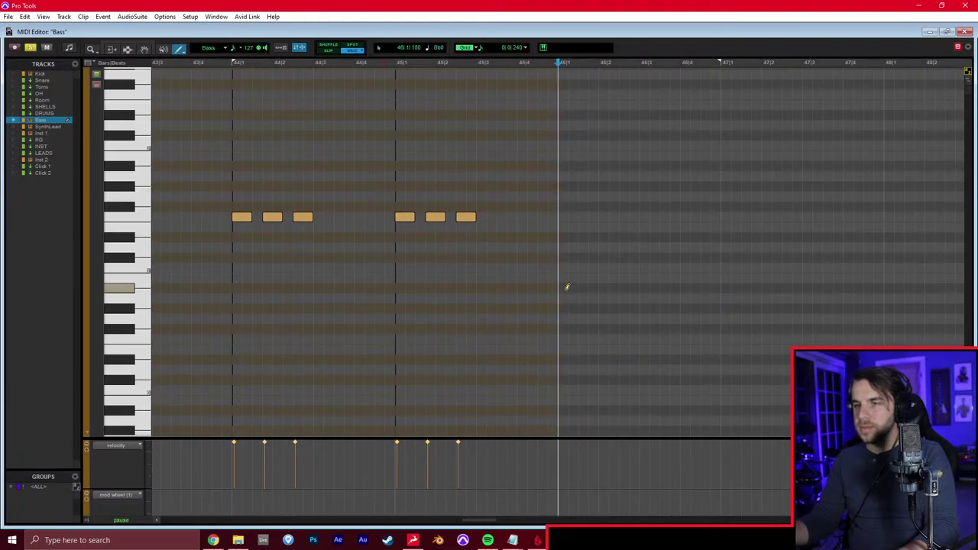
{"action": "left_click", "coordinate": [566, 218]}
{"action": "left_click_drag", "start_coordinate": [566, 204], "coordinate": [575, 205]}
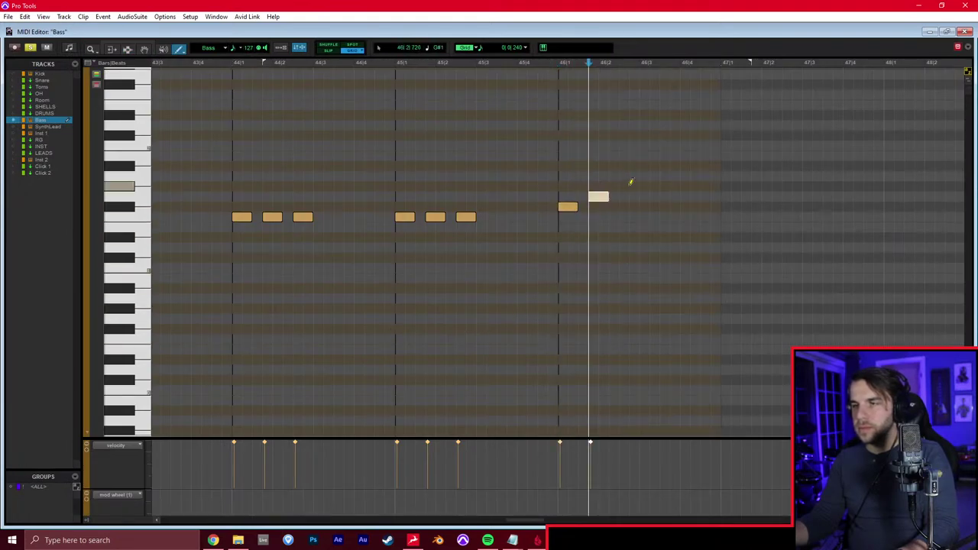
Duplicate the three rising notes to 46|3 and transpose the copy up three semitones
{"action": "key", "text": "F7"}
{"action": "left_click_drag", "start_coordinate": [561, 214], "coordinate": [640, 214]}
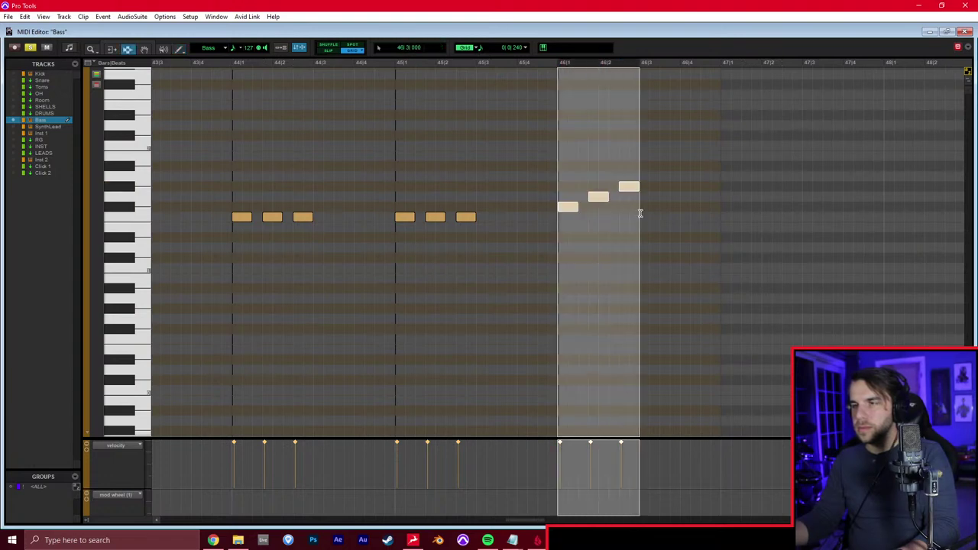
{"action": "key", "text": "ctrl+d"}
{"action": "key", "text": "super+Up"}
{"action": "key", "text": "super+Up"}
{"action": "key", "text": "super+Up"}
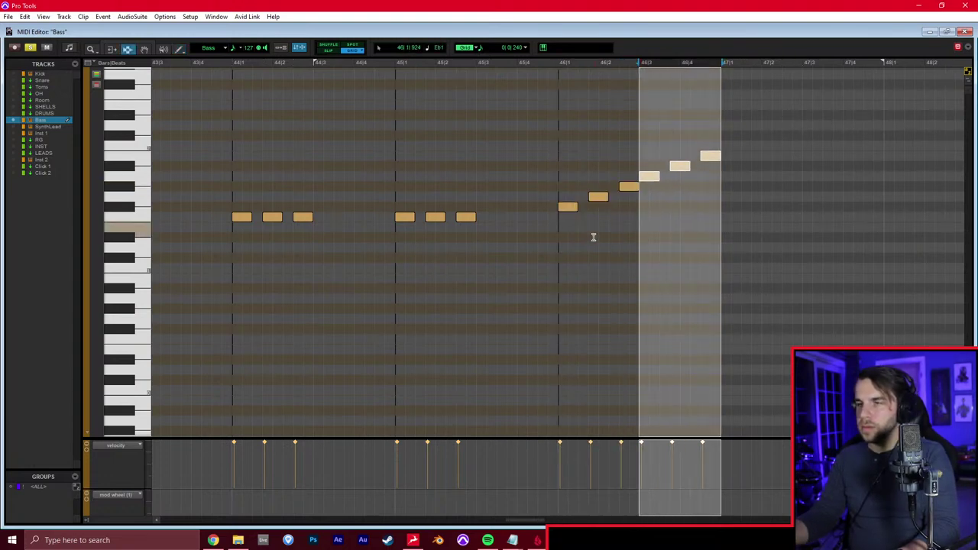
Audition bar 46, duplicate its second three-note group to 47|1 and transpose the copy up three semitones
{"action": "left_click", "coordinate": [558, 236]}
{"action": "key", "text": "space"}
{"action": "scroll", "coordinate": [559, 228], "scroll_direction": "right", "scroll_amount": 2}
{"action": "key", "text": "space"}
{"action": "left_click_drag", "start_coordinate": [518, 199], "coordinate": [600, 182]}
{"action": "key", "text": "ctrl+d"}
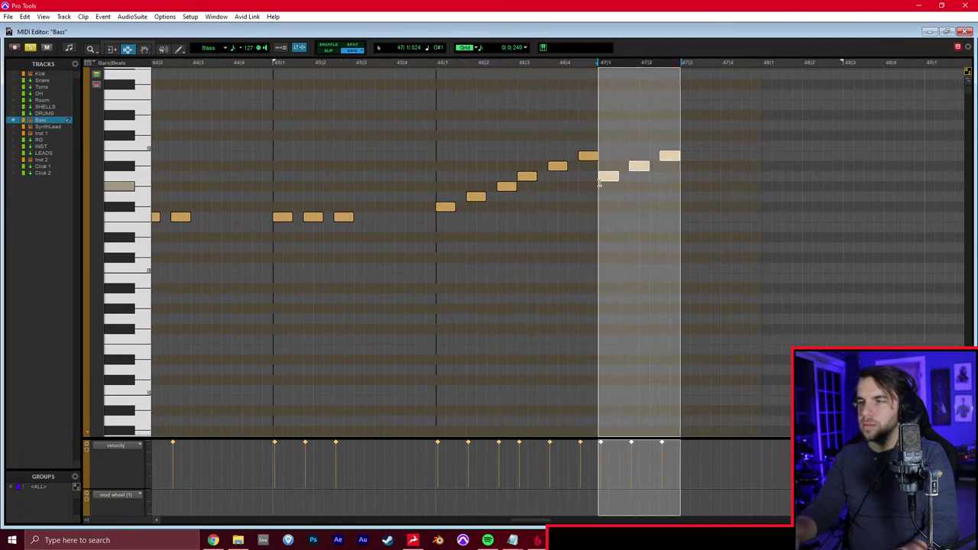
{"action": "key", "text": "super+Up"}
{"action": "key", "text": "super+Up"}
{"action": "key", "text": "super+Up"}
Play the new group at 47|1 and lower its second and third notes to C2
{"action": "key", "text": "space"}
{"action": "scroll", "coordinate": [606, 178], "scroll_direction": "right", "scroll_amount": 1}
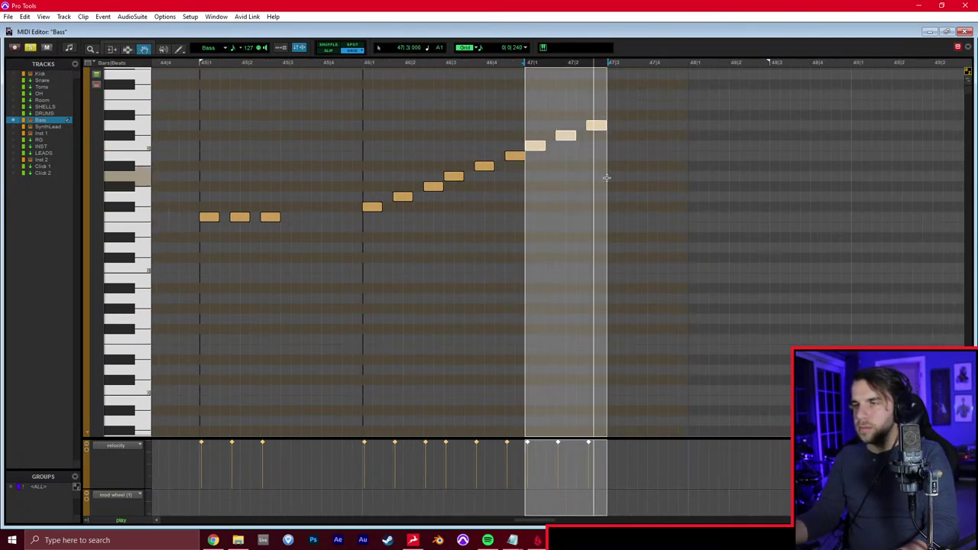
{"action": "left_click", "coordinate": [511, 179]}
{"action": "left_click", "coordinate": [568, 136]}
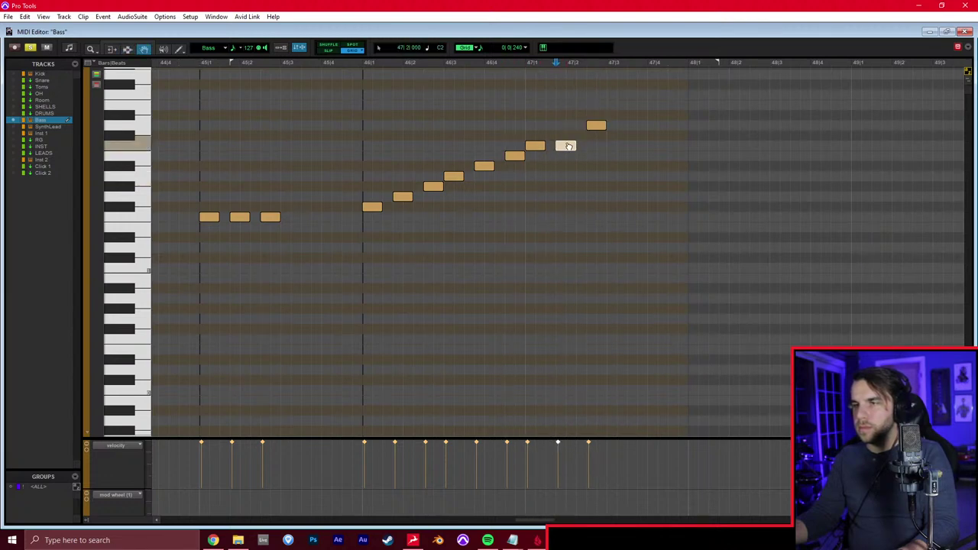
{"action": "key", "text": "super+Down"}
{"action": "key", "text": "super+Down"}
Duplicate the three C2 notes to 47|3 and transpose the copy up two semitones to D2
{"action": "left_click_drag", "start_coordinate": [526, 157], "coordinate": [608, 153]}
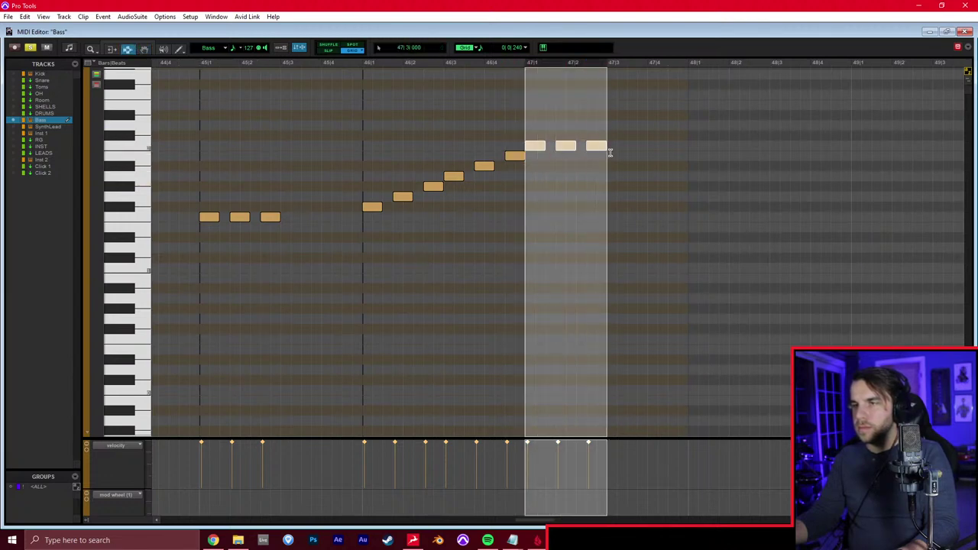
{"action": "key", "text": "ctrl+d"}
{"action": "key", "text": "super+Up"}
{"action": "key", "text": "super+Up"}
Raise the last note of each three-note group in bar 47 by one semitone, to C#2 and Eb2
{"action": "left_click", "coordinate": [604, 153]}
{"action": "left_click", "coordinate": [596, 146]}
{"action": "key", "text": "super+Up"}
{"action": "left_click", "coordinate": [646, 126]}
{"action": "left_click", "coordinate": [678, 125]}
{"action": "key", "text": "super+Up"}
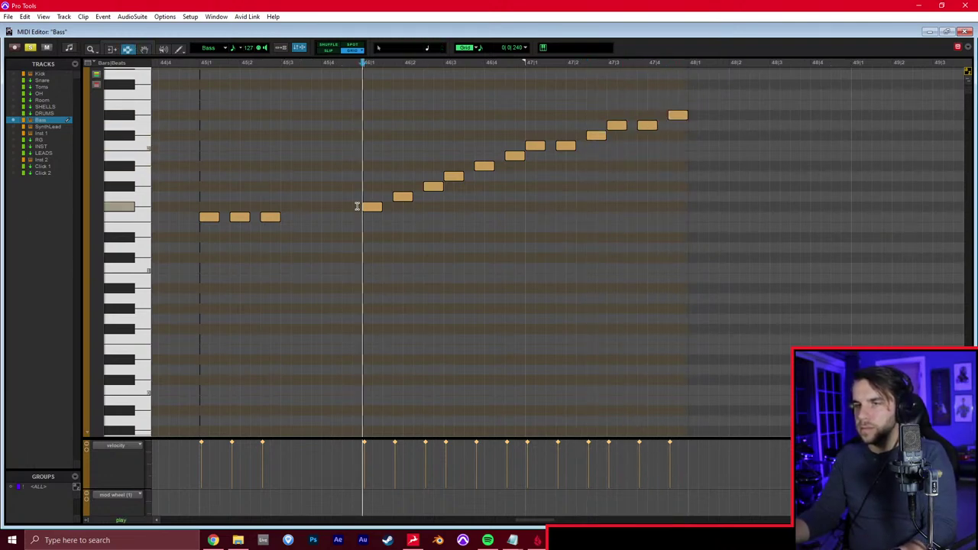
Audition the line from bar 46 and lower the last two notes of bar 46 and first two of bar 47 by one semitone
{"action": "left_click", "coordinate": [386, 227]}
{"action": "key", "text": "space"}
{"action": "key", "text": "F8"}
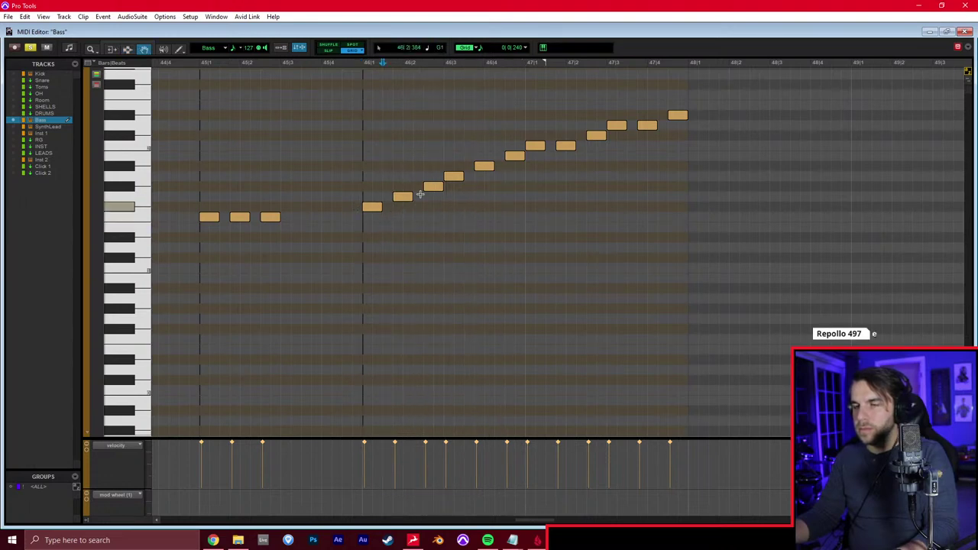
{"action": "left_click", "coordinate": [484, 167]}
{"action": "key", "text": "super+Down"}
{"action": "left_click", "coordinate": [518, 159]}
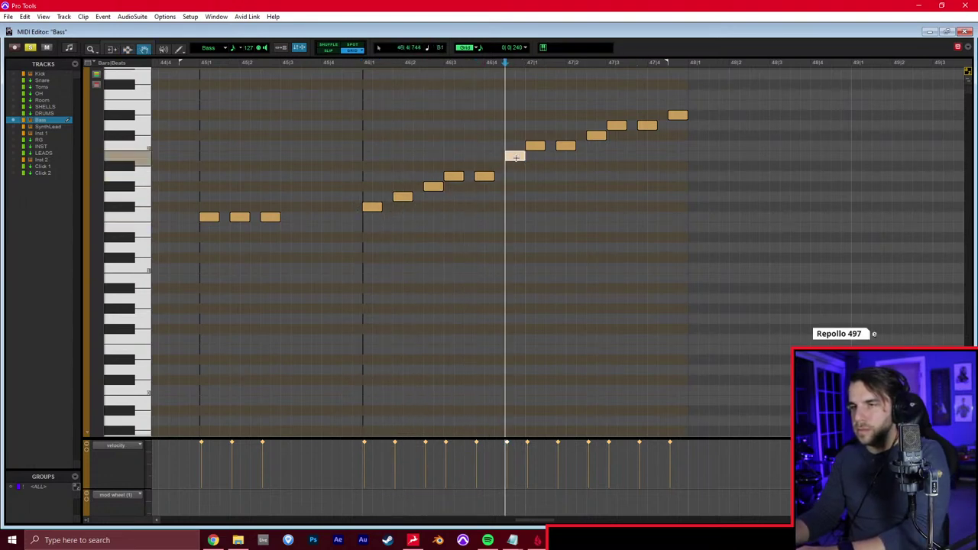
{"action": "left_click", "coordinate": [538, 147]}
{"action": "key", "text": "super+Down"}
Lower the last four notes of bar 47 by one semitone each, to C2, C#2, C#2 and D2
{"action": "left_click", "coordinate": [591, 138]}
{"action": "key", "text": "super+Down"}
{"action": "left_click", "coordinate": [616, 128]}
{"action": "key", "text": "super+Down"}
{"action": "left_click", "coordinate": [645, 127]}
{"action": "key", "text": "super+Down"}
{"action": "left_click", "coordinate": [676, 118]}
{"action": "key", "text": "super+Down"}
Play back the revised rising bass line from the start of bar 46 through bar 47
{"action": "left_click", "coordinate": [362, 205]}
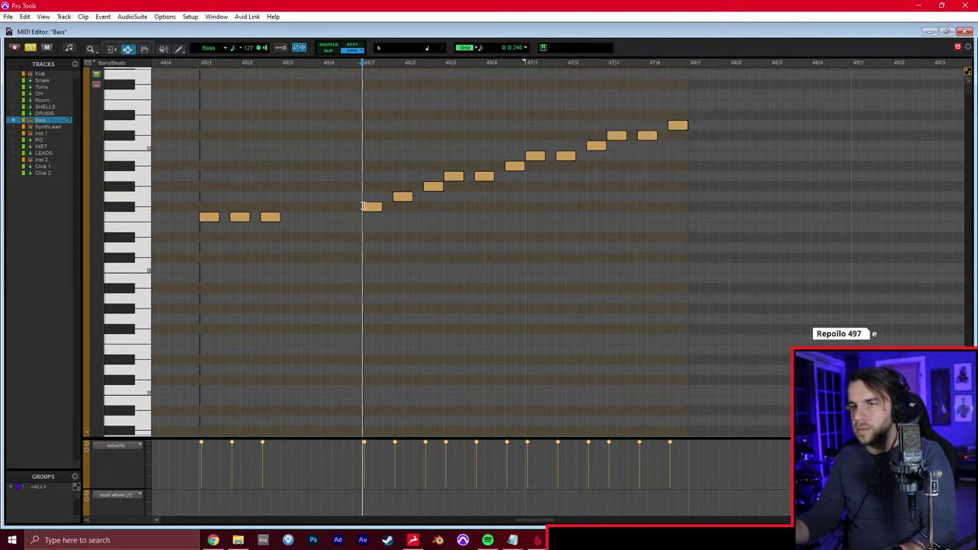
{"action": "key", "text": "space"}
{"action": "left_click", "coordinate": [433, 204]}
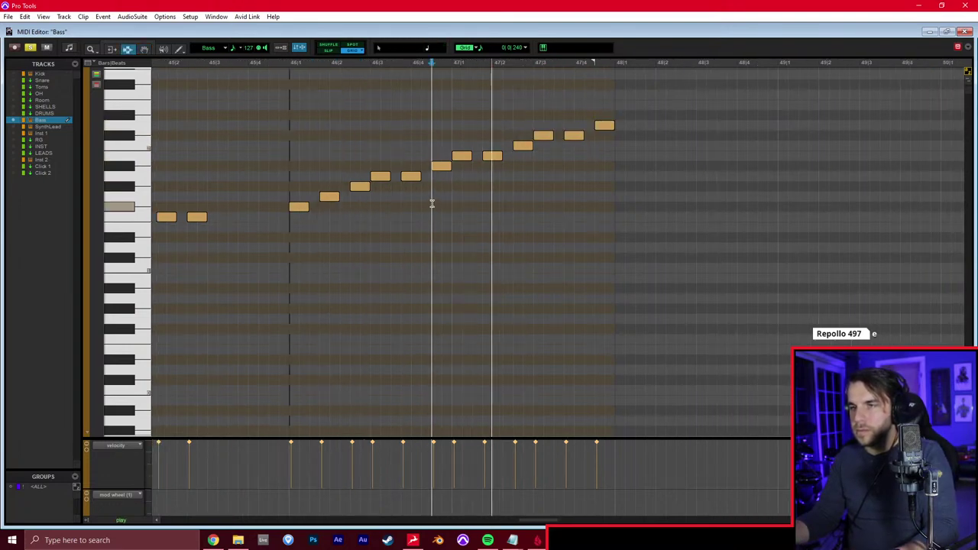
{"action": "scroll", "coordinate": [433, 204], "scroll_direction": "right", "scroll_amount": 2}
{"action": "left_click", "coordinate": [437, 202]}
{"action": "key", "text": "space"}
Lower every note after the first in the rising line of bars 46 and 47 by one semitone
{"action": "key", "text": "F10"}
{"action": "key", "text": "F8"}
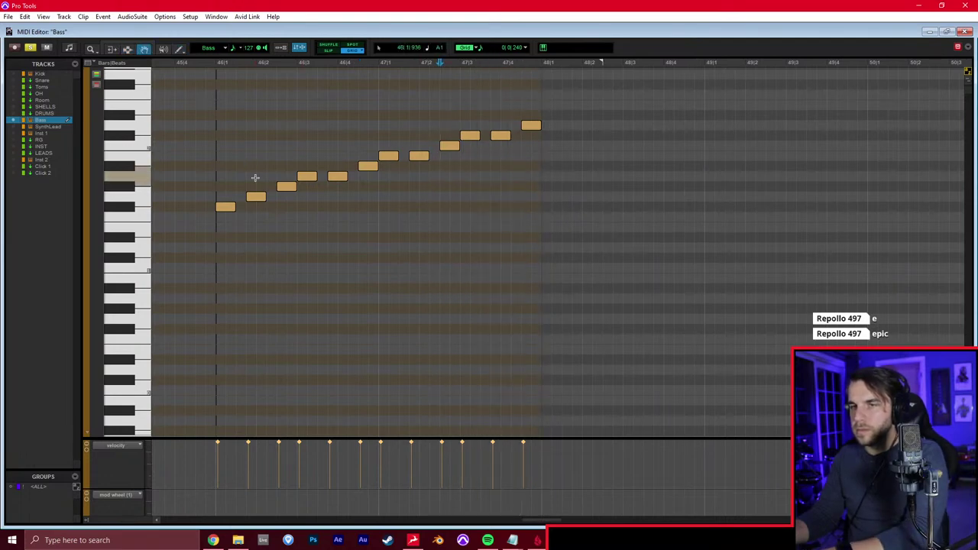
{"action": "left_click", "coordinate": [260, 198]}
{"action": "key", "text": "super+Down"}
{"action": "left_click", "coordinate": [288, 186]}
{"action": "key", "text": "super+Down"}
{"action": "left_click_drag", "start_coordinate": [310, 120], "coordinate": [548, 203]}
{"action": "key", "text": "super+Down"}
Play back the lowered bass line from bar 46 and listen on into bar 48
{"action": "key", "text": "F7"}
{"action": "left_click", "coordinate": [210, 201]}
{"action": "key", "text": "space"}
{"action": "scroll", "coordinate": [210, 201], "scroll_direction": "right", "scroll_amount": 2}
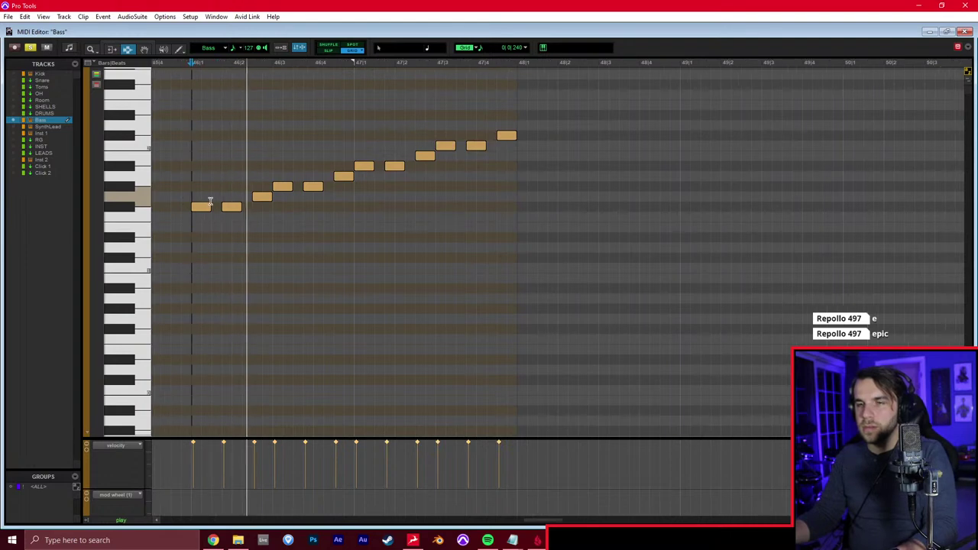
{"action": "left_click", "coordinate": [246, 220]}
{"action": "scroll", "coordinate": [247, 219], "scroll_direction": "right", "scroll_amount": 1}
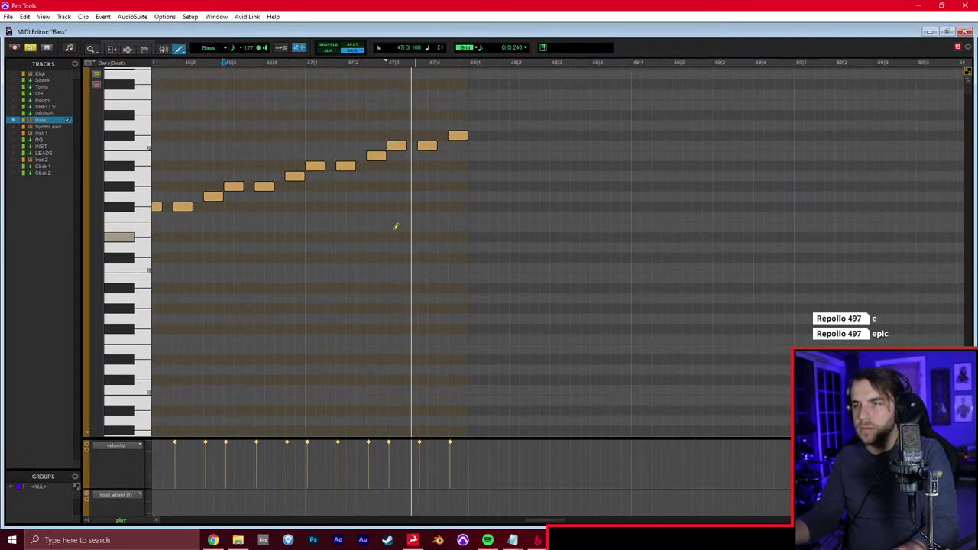
{"action": "key", "text": "space"}
{"action": "key", "text": "F8"}
{"action": "left_click_drag", "start_coordinate": [478, 122], "coordinate": [385, 159]}
{"action": "key", "text": "F7"}
{"action": "key", "text": "space"}
Draw two D2 eighth notes followed by two Eb2 eighth notes in the first half of bar 48
{"action": "key", "text": "F10"}
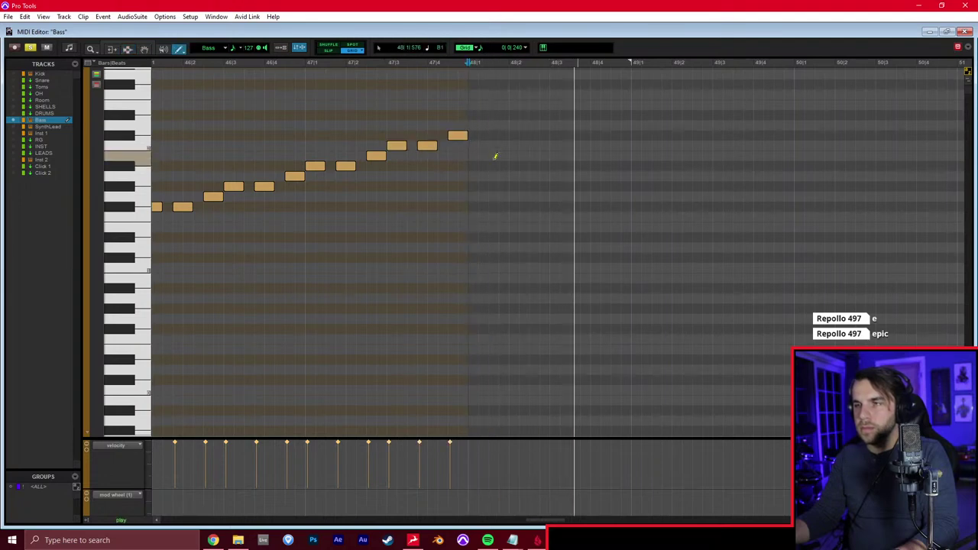
{"action": "key", "text": "space"}
{"action": "scroll", "coordinate": [479, 158], "scroll_direction": "left", "scroll_amount": 1}
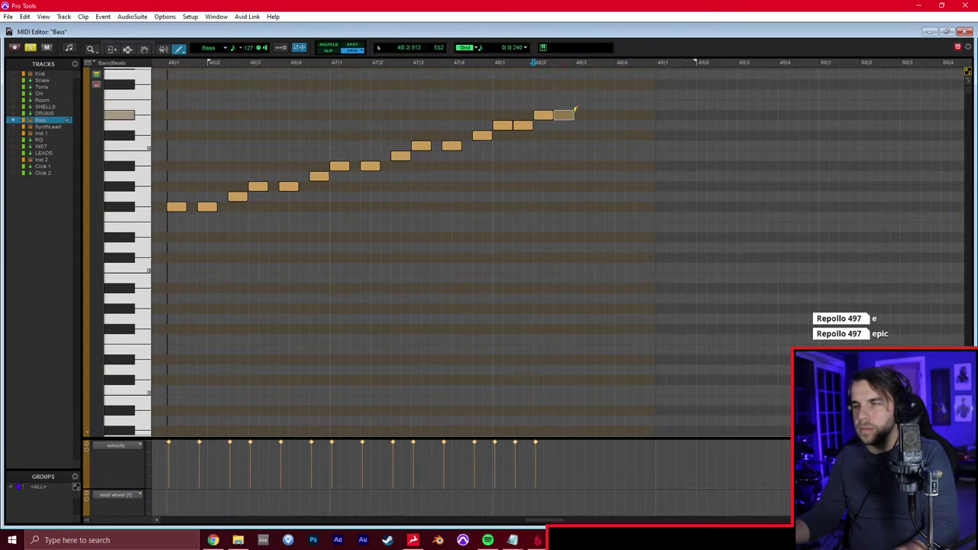
{"action": "left_click", "coordinate": [565, 115]}
{"action": "key", "text": "space"}
Fill the second half of bar 48 with a run of Eb2 sixteenth notes
{"action": "left_click", "coordinate": [578, 107]}
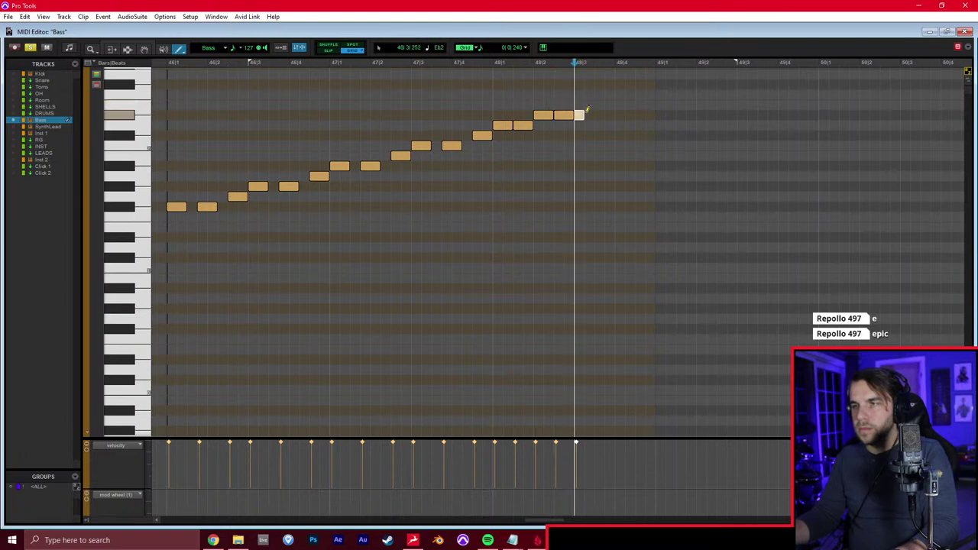
{"action": "left_click", "coordinate": [609, 115]}
{"action": "left_click", "coordinate": [619, 114]}
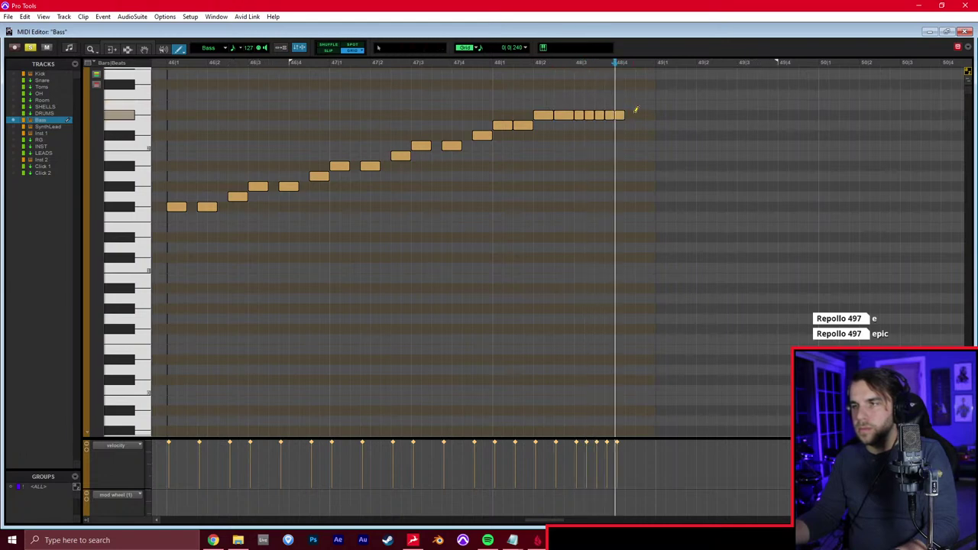
{"action": "left_click", "coordinate": [649, 115]}
Raise the sixteenth-note run to E2, add an F2 quarter note at 49|1, and play the ending of the line
{"action": "mouse_move", "coordinate": [697, 100]}
{"action": "left_mouse_down"}
{"action": "mouse_move", "coordinate": [663, 101]}
{"action": "mouse_move", "coordinate": [579, 136]}
{"action": "left_mouse_up"}
{"action": "key", "text": "F8"}
{"action": "key", "text": "Up"}
{"action": "key", "text": "F7"}
{"action": "left_click", "coordinate": [483, 137]}
{"action": "key", "text": "space"}
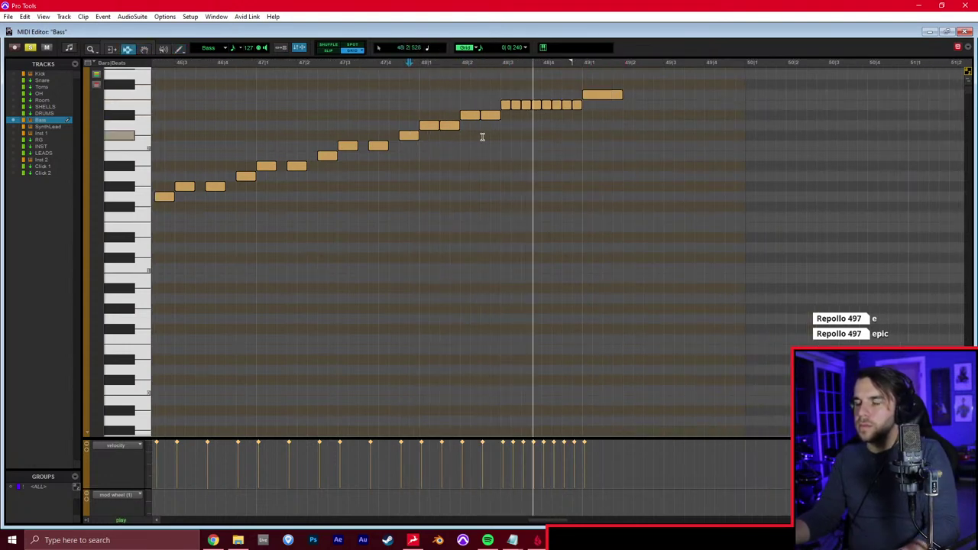
Return to the Edit window and play the ending of the bass line from bar 49
{"action": "key", "text": "F10"}
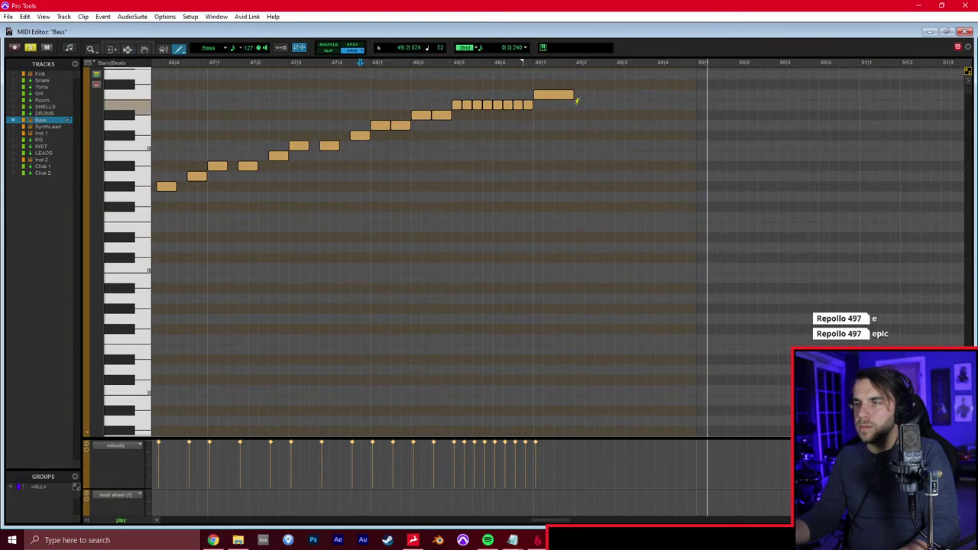
{"action": "key", "text": "F7"}
{"action": "left_click", "coordinate": [530, 137]}
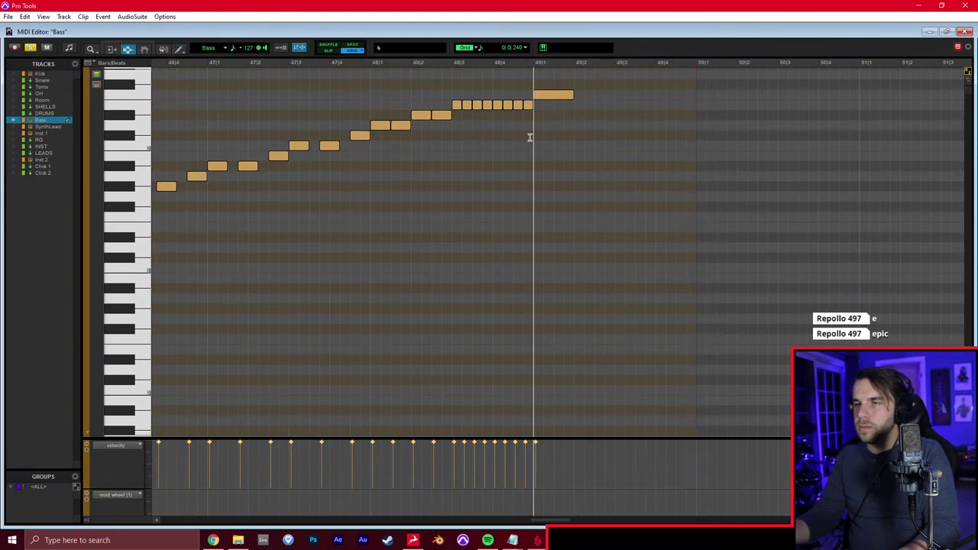
{"action": "key", "text": "ctrl+w"}
{"action": "key", "text": "r"}
{"action": "key", "text": "space"}
{"action": "double_click", "coordinate": [647, 326]}
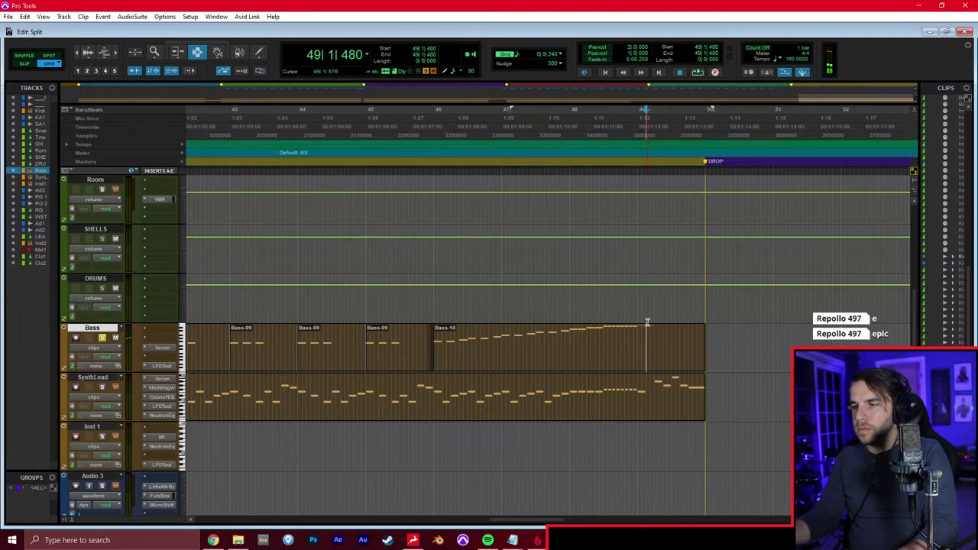
{"action": "key", "text": "ctrl+equal"}
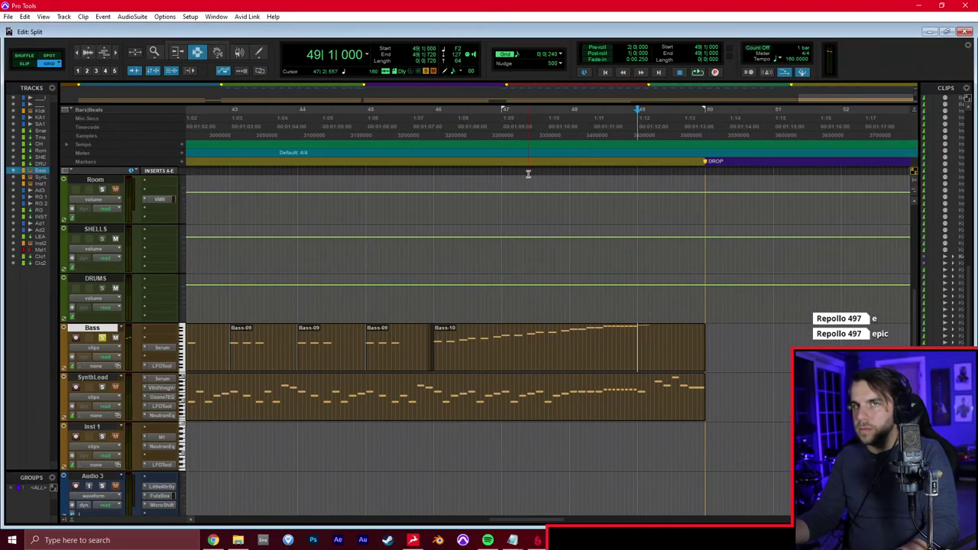
Play the soloed bass line from the start of Build 2 at bar 42 up to the drop
{"action": "left_click", "coordinate": [509, 207]}
{"action": "key", "text": "r"}
{"action": "scroll", "coordinate": [360, 331], "scroll_direction": "left", "scroll_amount": 1}
{"action": "left_click", "coordinate": [428, 348]}
{"action": "key", "text": "space"}
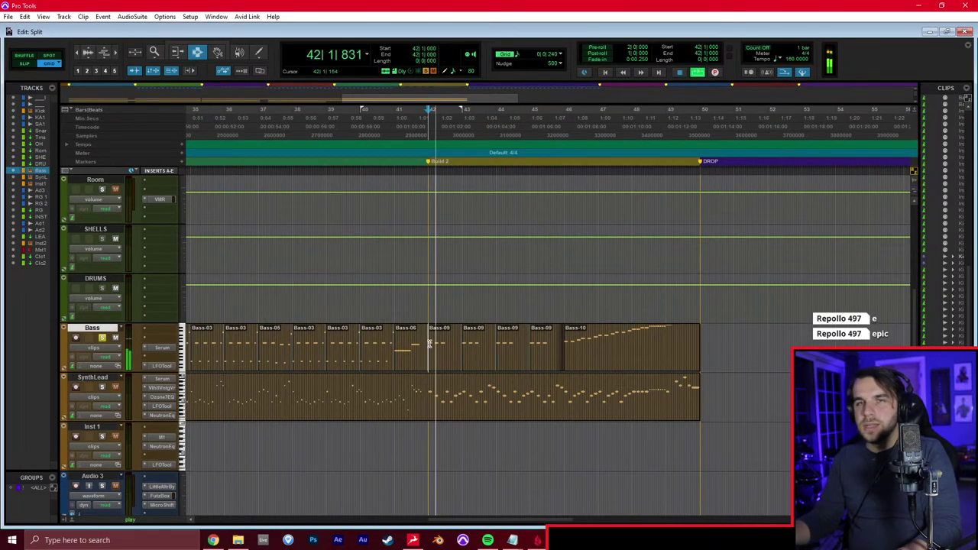
{"action": "left_click", "coordinate": [421, 276]}
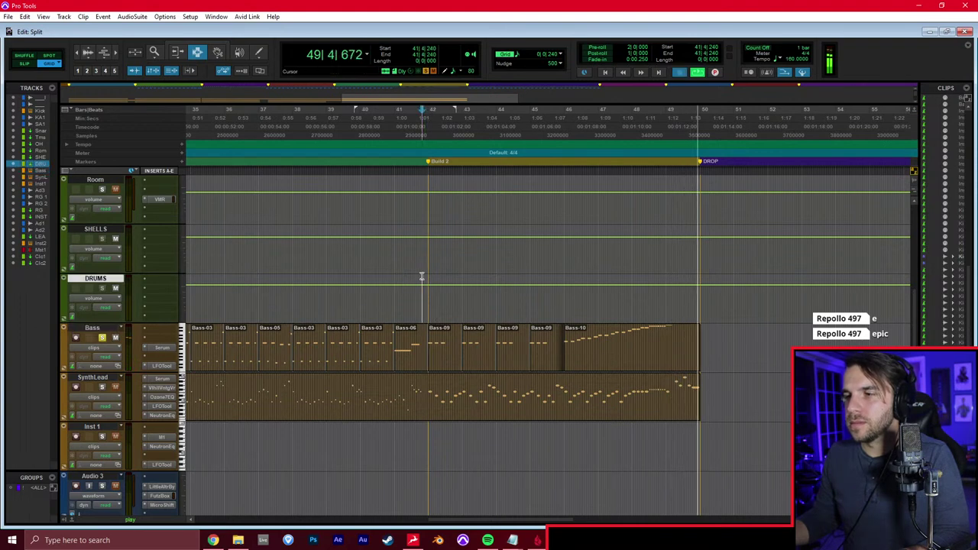
{"action": "mouse_move", "coordinate": [208, 538]}
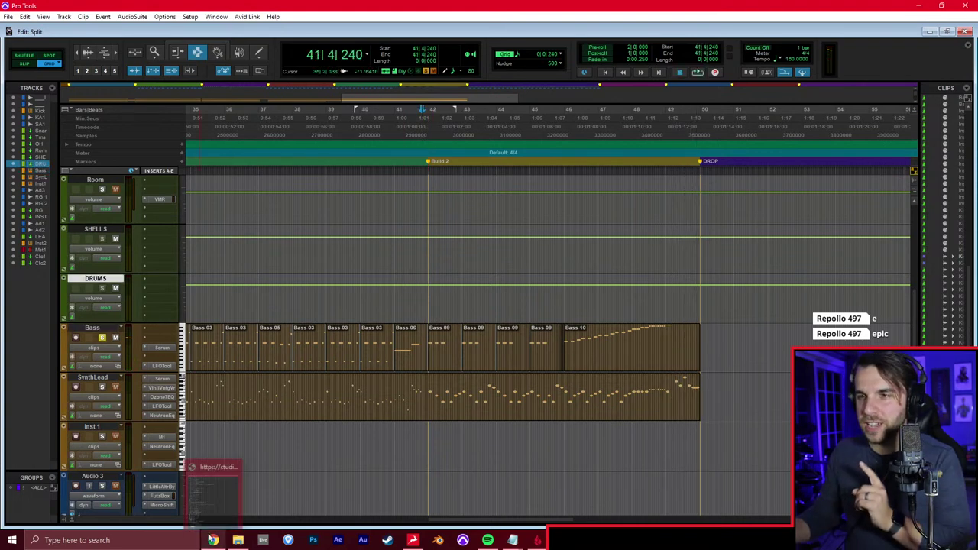
{"action": "left_click", "coordinate": [206, 495]}
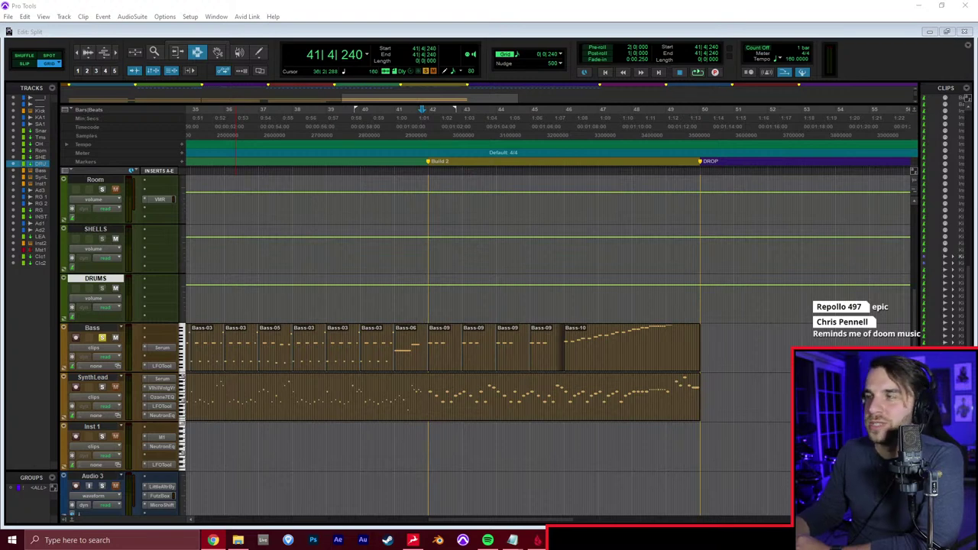
{"action": "left_click", "coordinate": [459, 354]}
{"action": "left_click", "coordinate": [424, 356]}
{"action": "left_click", "coordinate": [425, 355]}
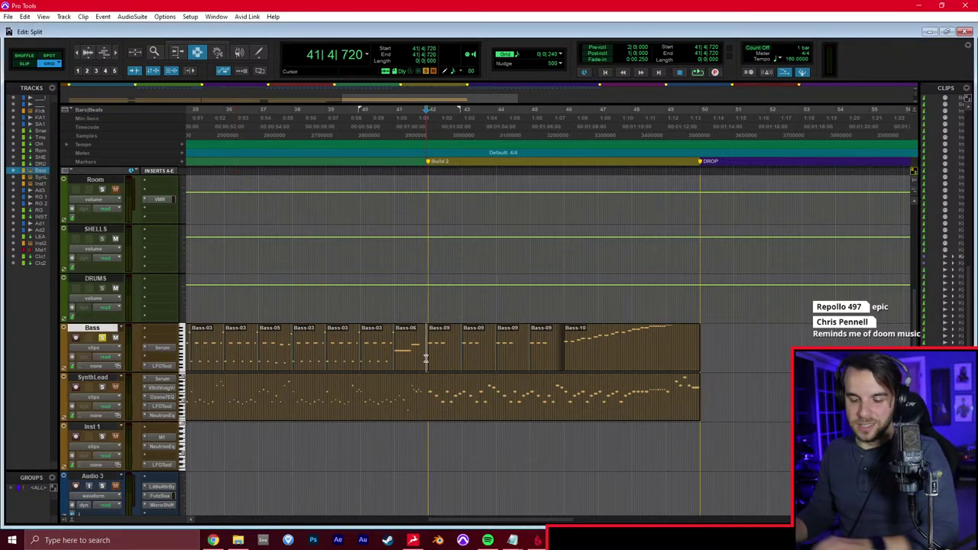
Take the Bass track out of solo and play Build 2 from bar 42 together with the SynthLead
{"action": "key", "text": "ctrl+]"}
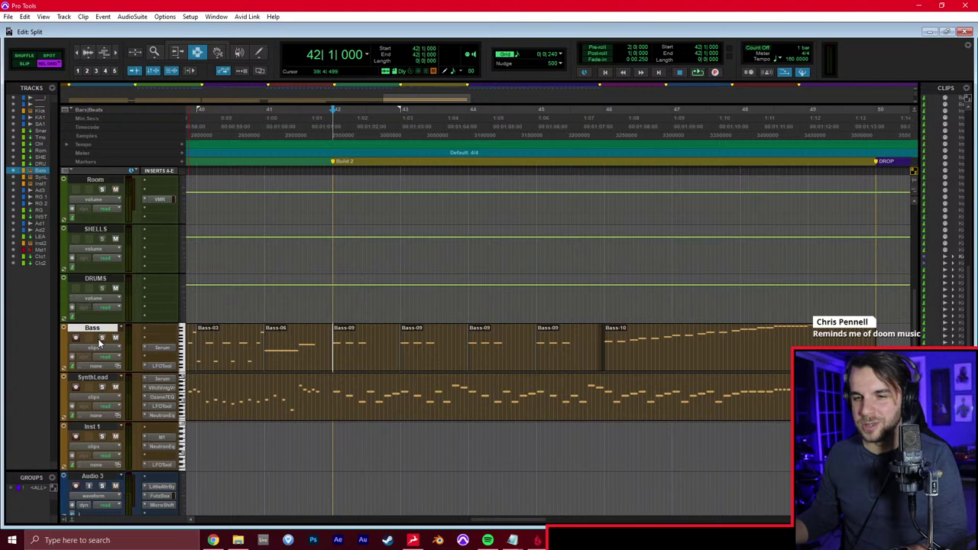
{"action": "scroll", "coordinate": [314, 344], "scroll_direction": "right", "scroll_amount": 3}
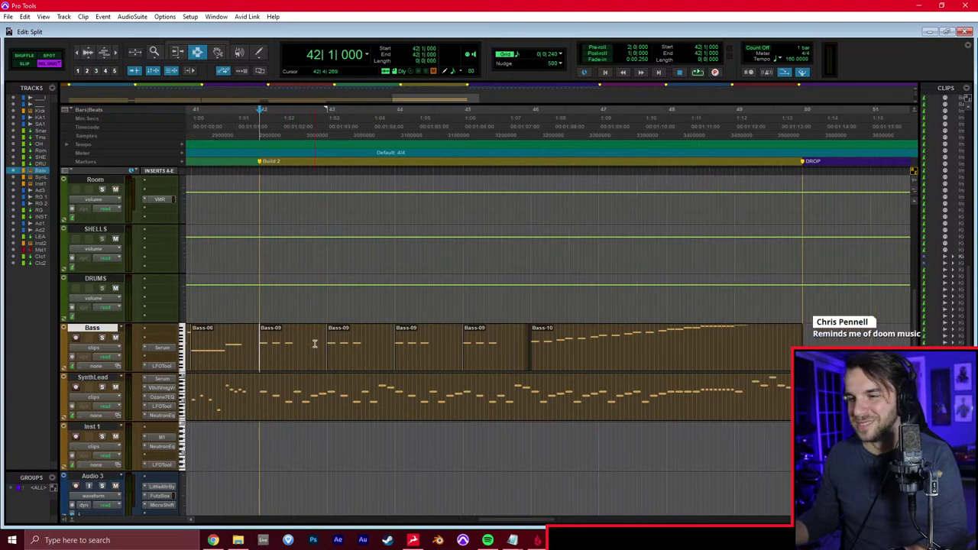
{"action": "key", "text": "space"}
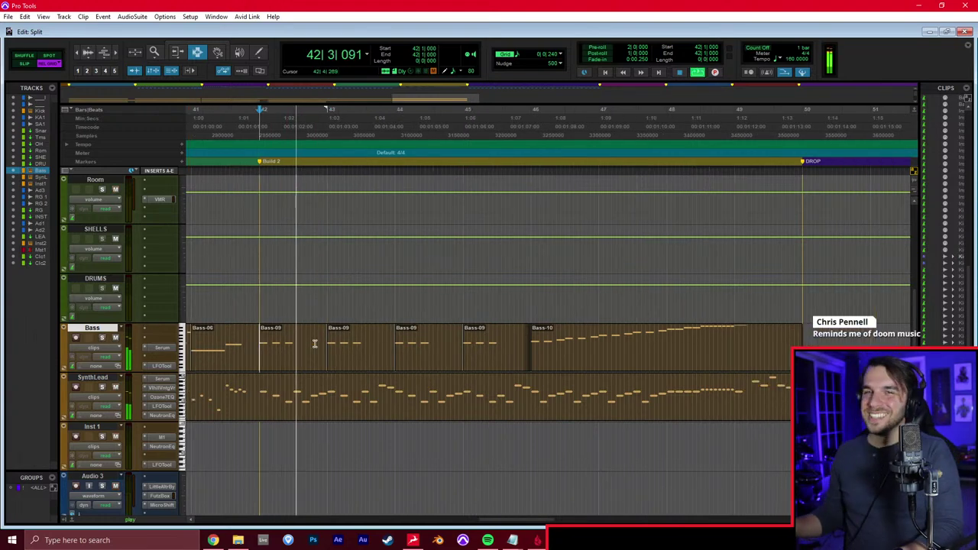
{"action": "key", "text": "space"}
{"action": "key", "text": "space"}
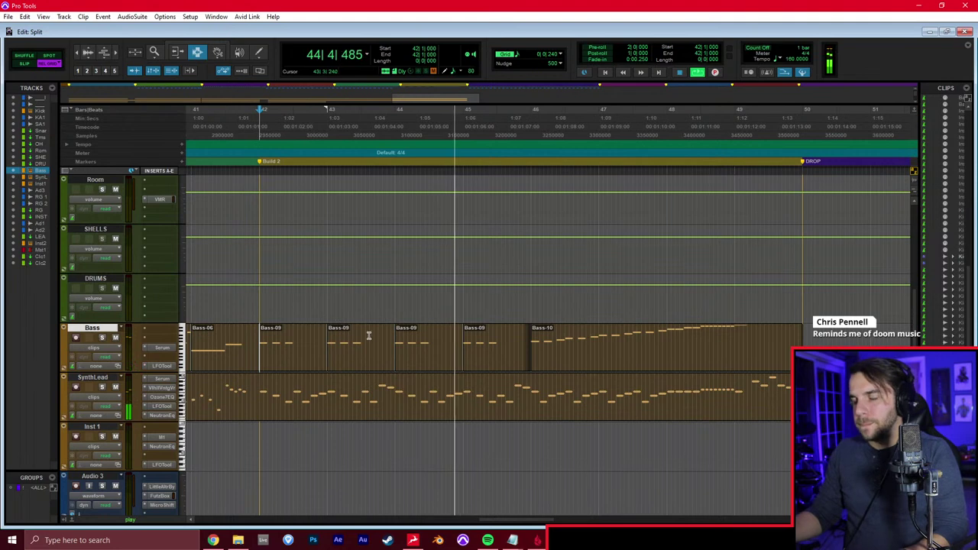
{"action": "scroll", "coordinate": [458, 351], "scroll_direction": "right", "scroll_amount": 2}
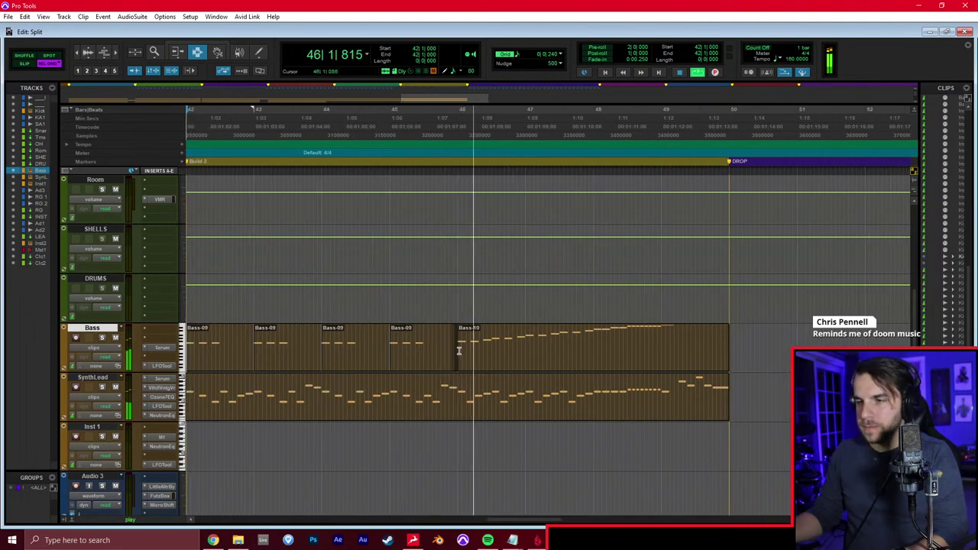
{"action": "scroll", "coordinate": [459, 352], "scroll_direction": "left", "scroll_amount": 1}
{"action": "scroll", "coordinate": [459, 352], "scroll_direction": "right", "scroll_amount": 2}
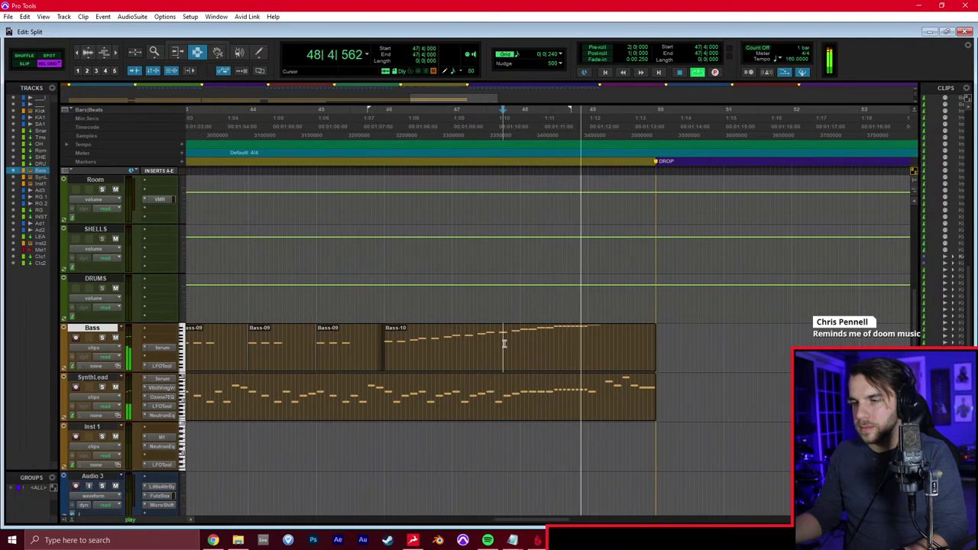
{"action": "key", "text": "space"}
{"action": "scroll", "coordinate": [362, 360], "scroll_direction": "left", "scroll_amount": 3}
{"action": "left_click", "coordinate": [332, 355]}
{"action": "key", "text": "space"}
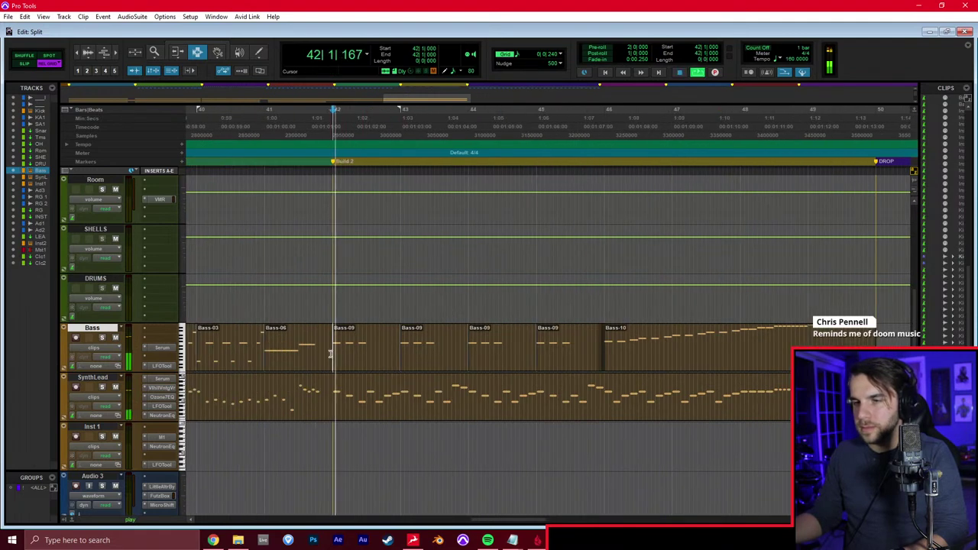
{"action": "key", "text": "space"}
Open the Inst 1 track's MIDI at 42|1 and draw the eighth notes G#3 and F3 for a chord
{"action": "left_click", "coordinate": [334, 439]}
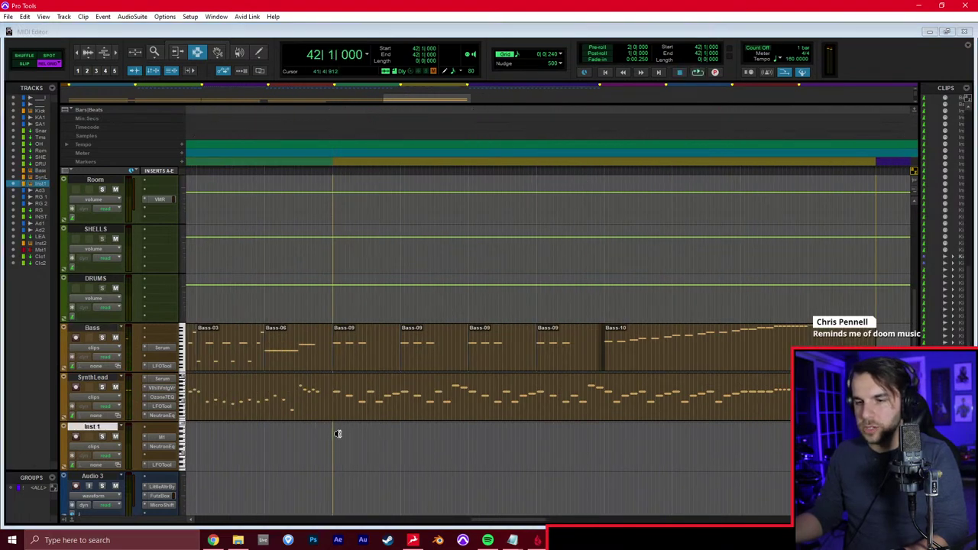
{"action": "key", "text": "super+equal"}
{"action": "left_click_drag", "start_coordinate": [569, 262], "coordinate": [577, 215]}
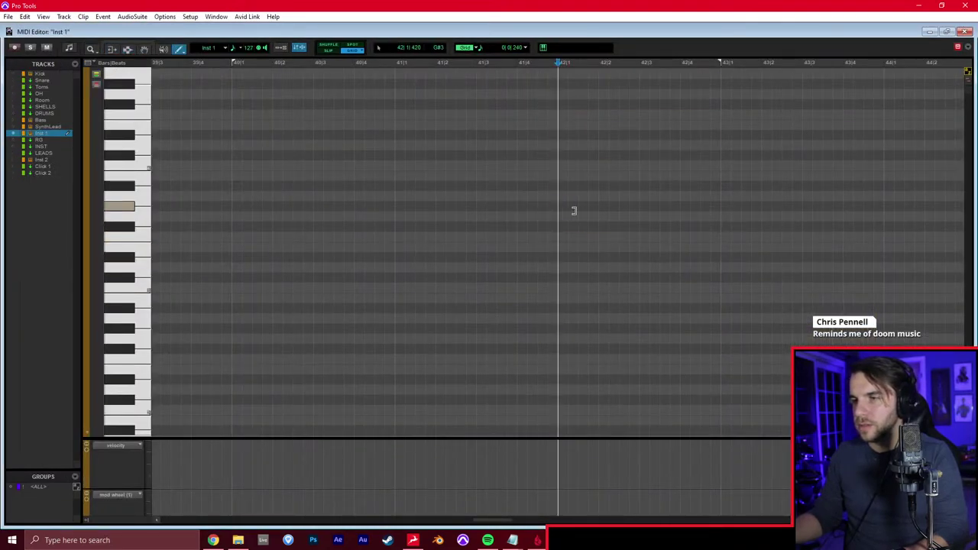
{"action": "left_click", "coordinate": [574, 210]}
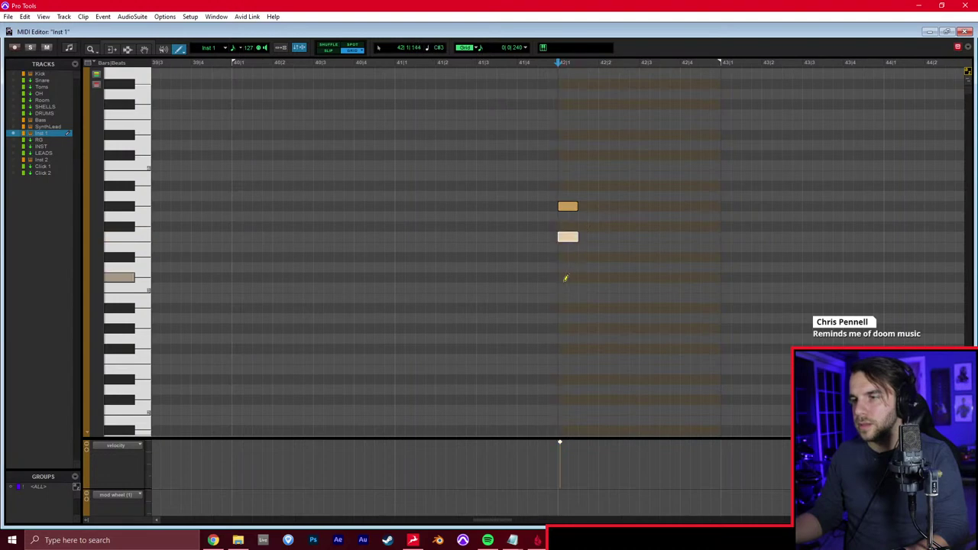
Duplicate the three-note Inst 1 chord twice at dotted-eighth spacing in bar 42 and play it with the arrangement
{"action": "key", "text": "F7"}
{"action": "left_click_drag", "start_coordinate": [559, 283], "coordinate": [589, 275]}
{"action": "key", "text": "ctrl+d"}
{"action": "key", "text": "ctrl+d"}
{"action": "left_click", "coordinate": [560, 275]}
{"action": "key", "text": "ctrl+w"}
{"action": "key", "text": "space"}
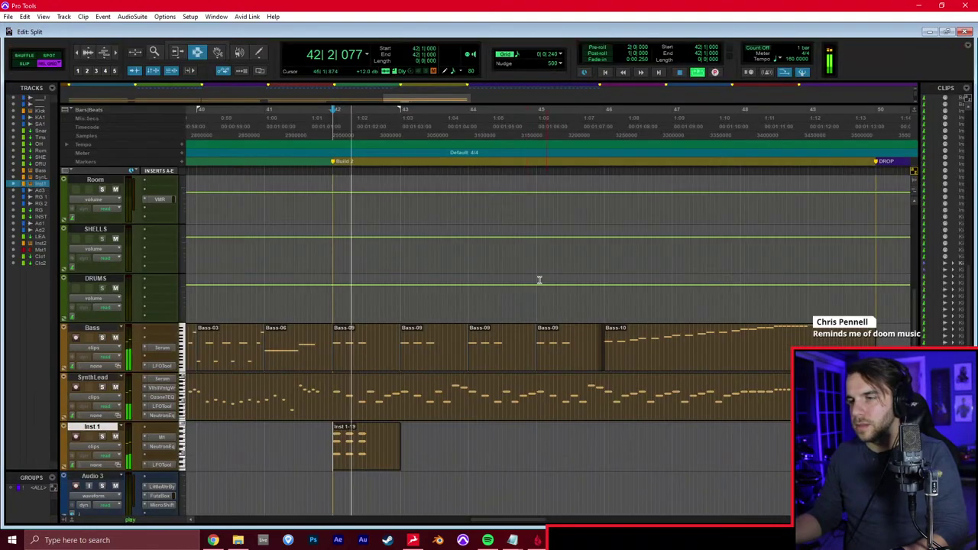
Duplicate the one-bar Inst 1 chord clip three times across bars 43 to 45 and listen to the repeats
{"action": "double_click", "coordinate": [370, 433]}
{"action": "key", "text": "ctrl+d"}
{"action": "key", "text": "ctrl+d"}
{"action": "key", "text": "ctrl+d"}
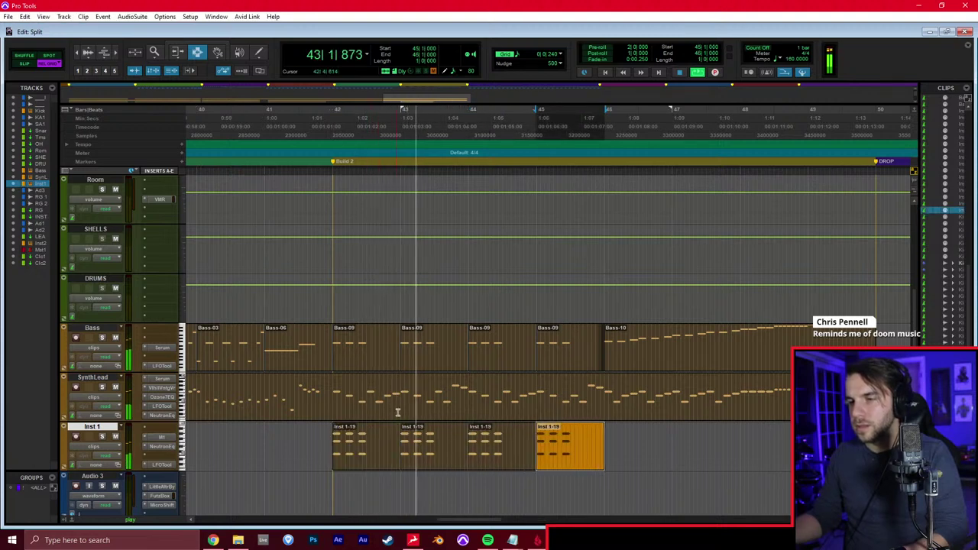
{"action": "left_click", "coordinate": [434, 389]}
{"action": "left_click", "coordinate": [425, 350]}
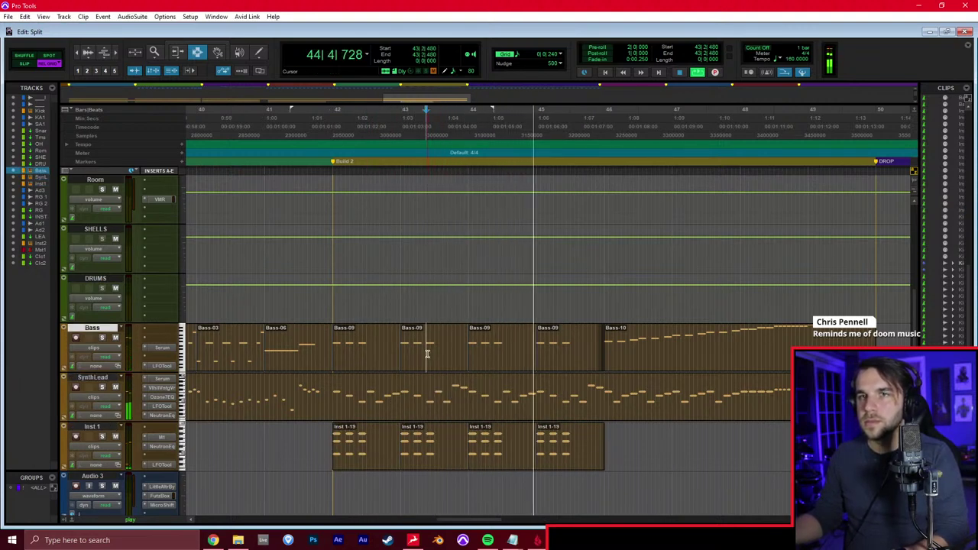
{"action": "key", "text": "space"}
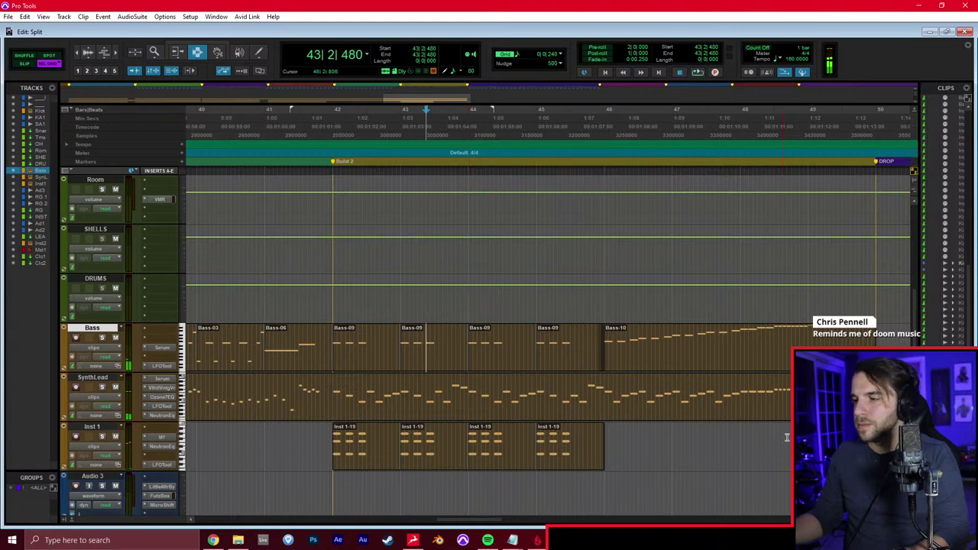
{"action": "key", "text": "alt+Tab"}
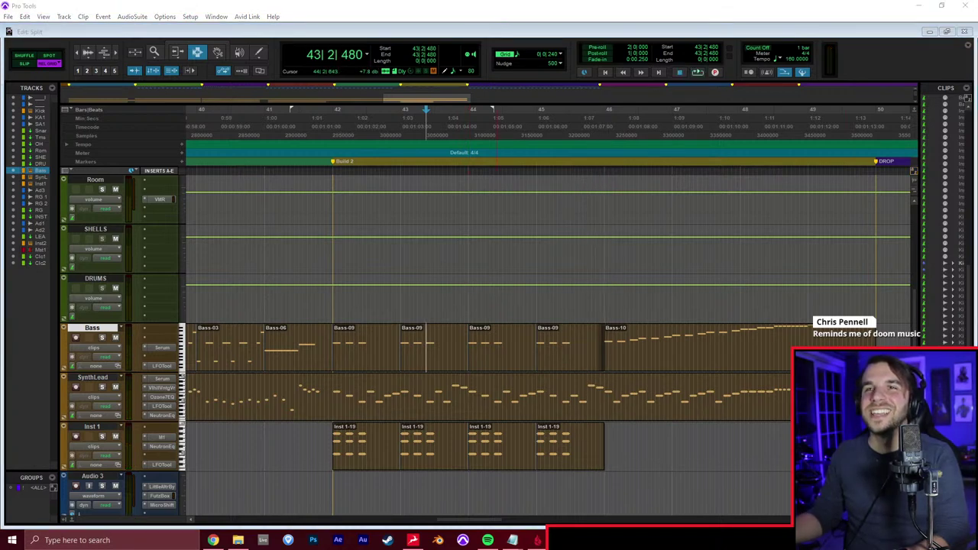
{"action": "left_click_drag", "start_coordinate": [425, 2], "coordinate": [430, 21]}
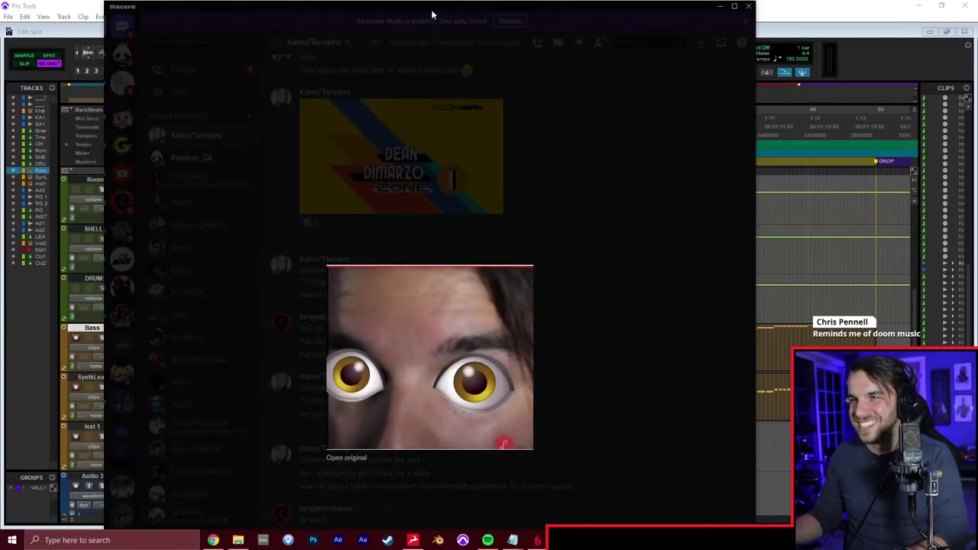
{"action": "left_click", "coordinate": [720, 6]}
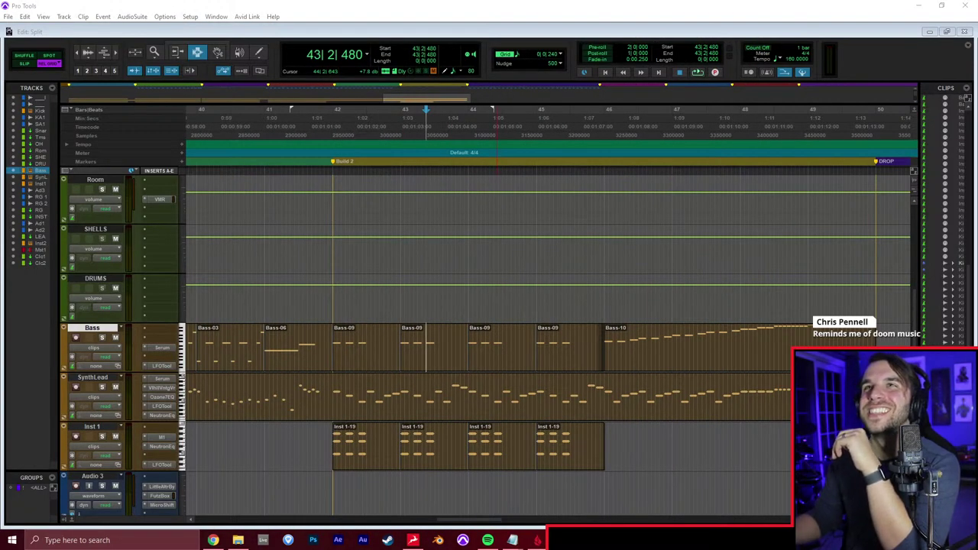
Play Build 2 from late in bar 42 and listen to the chords, bass and lead into the rising line
{"action": "left_click", "coordinate": [536, 290]}
{"action": "left_click", "coordinate": [315, 304]}
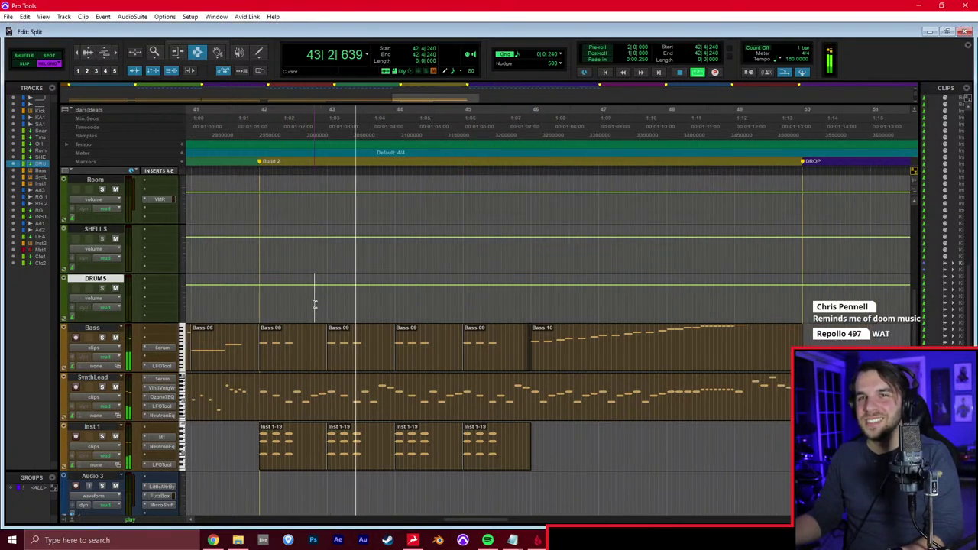
{"action": "left_click", "coordinate": [318, 290]}
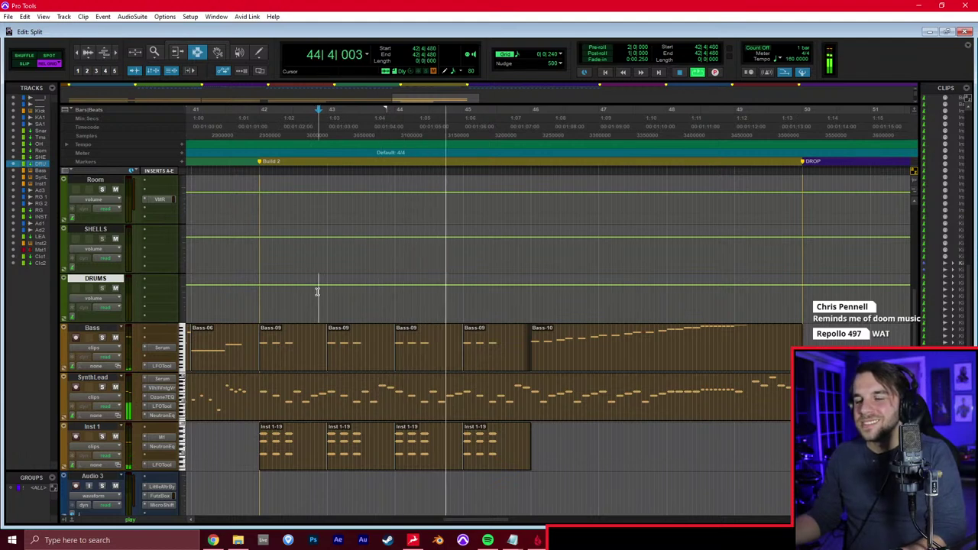
{"action": "left_click", "coordinate": [314, 302]}
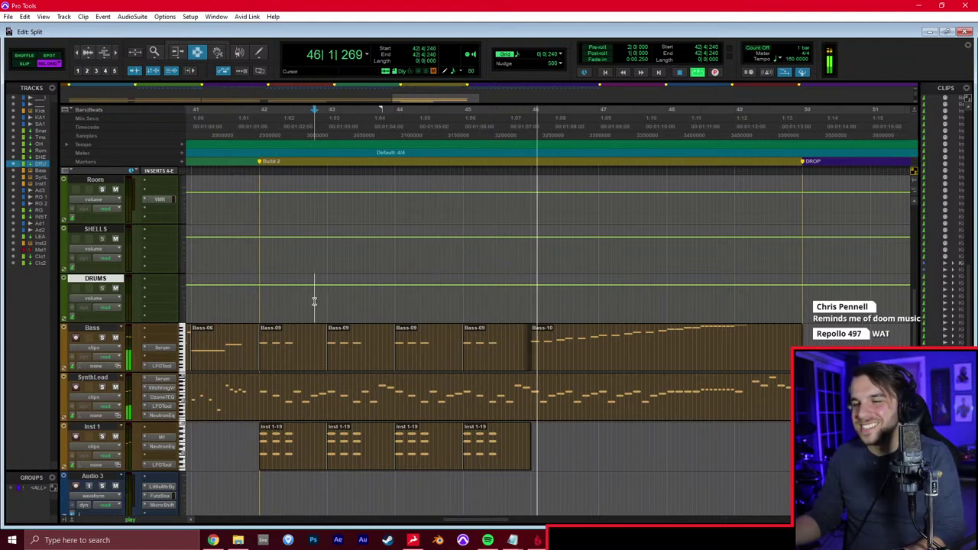
{"action": "left_click", "coordinate": [406, 332]}
{"action": "key", "text": "r"}
{"action": "left_click", "coordinate": [544, 315]}
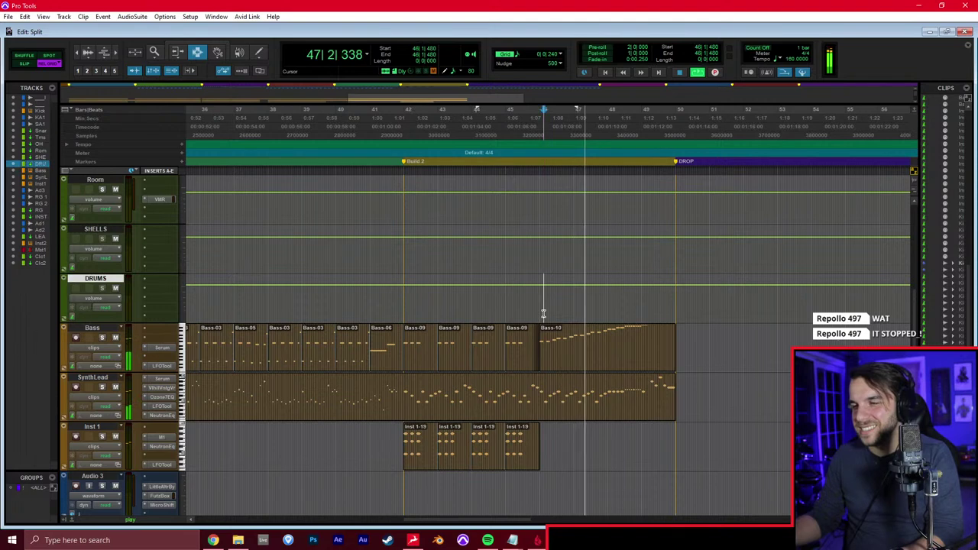
{"action": "left_click", "coordinate": [530, 312]}
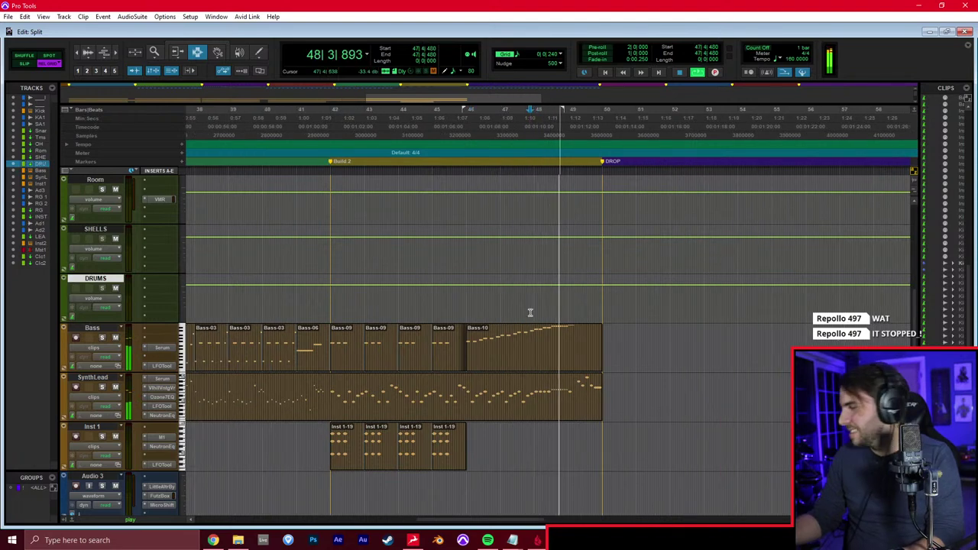
Open the Bass track's MIDI at the DROP marker and draw an F1 eighth note at 50|1
{"action": "left_click", "coordinate": [602, 325]}
{"action": "key", "text": "t"}
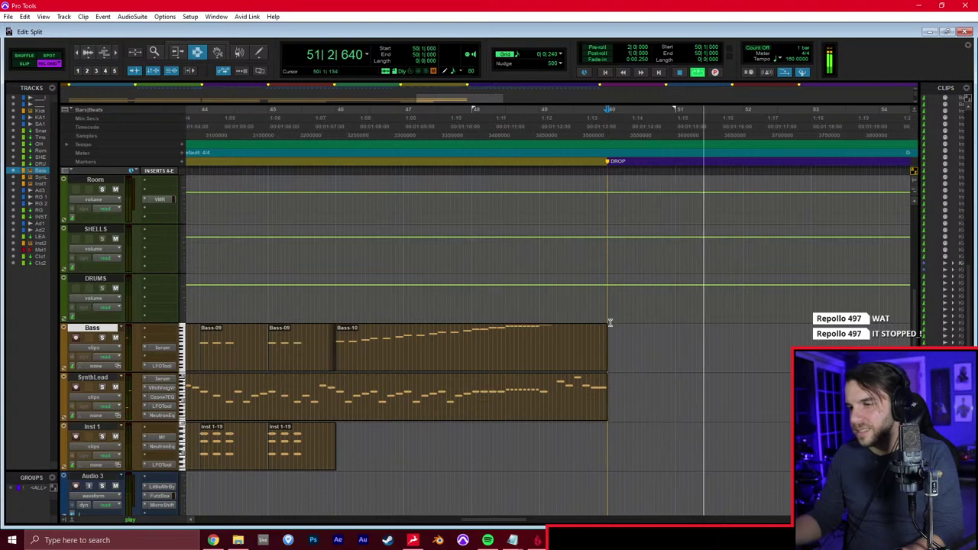
{"action": "scroll", "coordinate": [622, 313], "scroll_direction": "up", "scroll_amount": 5}
{"action": "scroll", "coordinate": [621, 315], "scroll_direction": "down", "scroll_amount": 5}
{"action": "scroll", "coordinate": [621, 316], "scroll_direction": "right", "scroll_amount": 3}
{"action": "key", "text": "super+equal"}
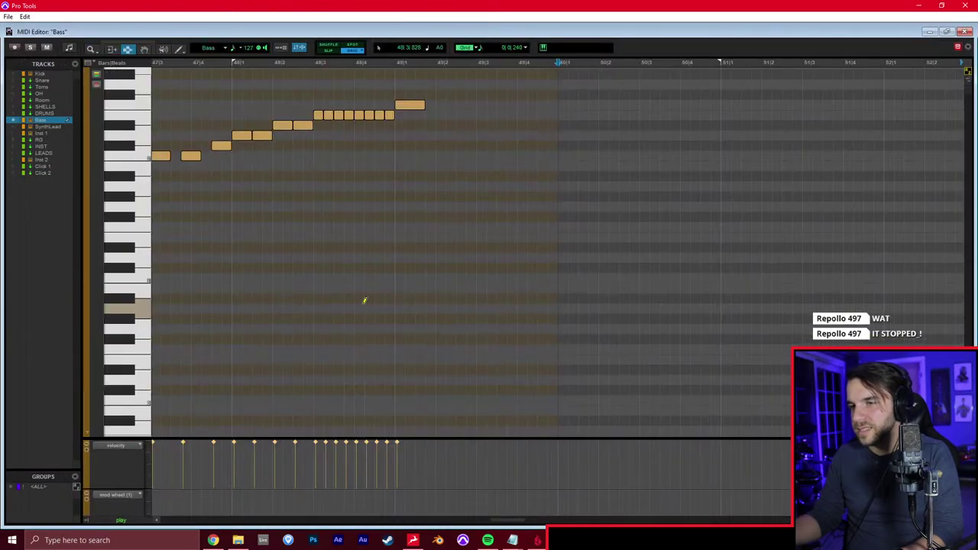
{"action": "scroll", "coordinate": [564, 242], "scroll_direction": "right", "scroll_amount": 3}
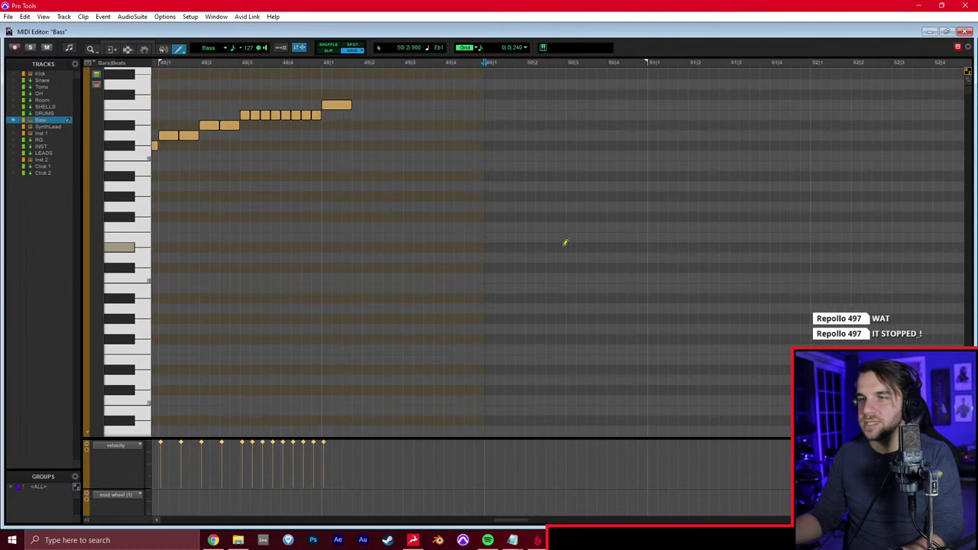
{"action": "left_click", "coordinate": [489, 227]}
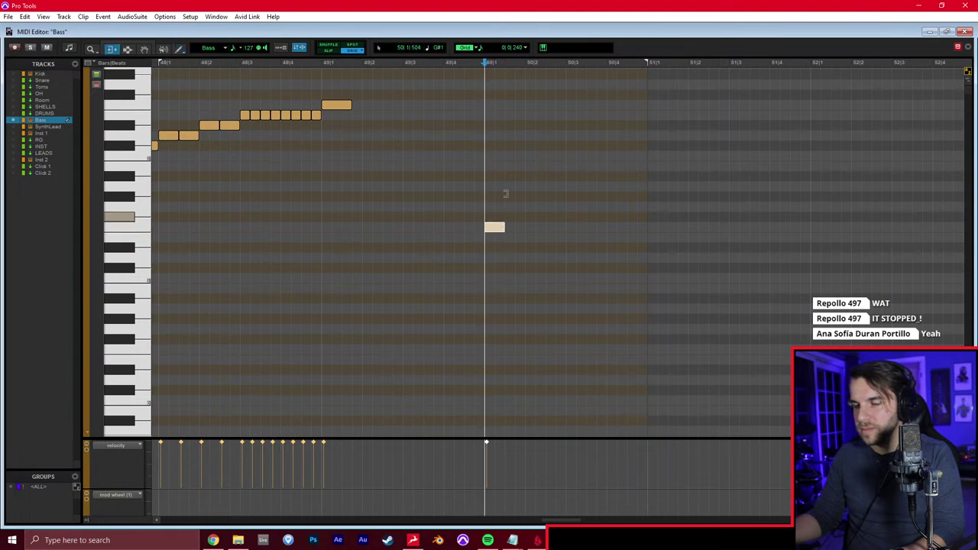
Form an octave pair of eighth notes at the start of bar 50, F0 on the beat and F1 on the offbeat
{"action": "key", "text": "F10"}
{"action": "left_click", "coordinate": [514, 103]}
{"action": "key", "text": "F8"}
{"action": "mouse_move", "coordinate": [538, 87]}
{"action": "left_mouse_down"}
{"action": "mouse_move", "coordinate": [465, 265]}
{"action": "mouse_move", "coordinate": [473, 230]}
{"action": "mouse_move", "coordinate": [527, 256]}
{"action": "left_mouse_up"}
{"action": "key", "text": "shift+Down"}
Duplicate the F0–F1 octave pair three times to fill bar 50 and play it back
{"action": "key", "text": "F7"}
{"action": "key", "text": "ctrl+d"}
{"action": "key", "text": "ctrl+d"}
{"action": "key", "text": "ctrl+d"}
{"action": "left_click", "coordinate": [489, 267]}
{"action": "key", "text": "space"}
Duplicate bar 50's octave pattern into bar 51 and transpose the copy down two semitones
{"action": "key", "text": "F8"}
{"action": "left_click_drag", "start_coordinate": [397, 188], "coordinate": [718, 341]}
{"action": "key", "text": "ctrl+d"}
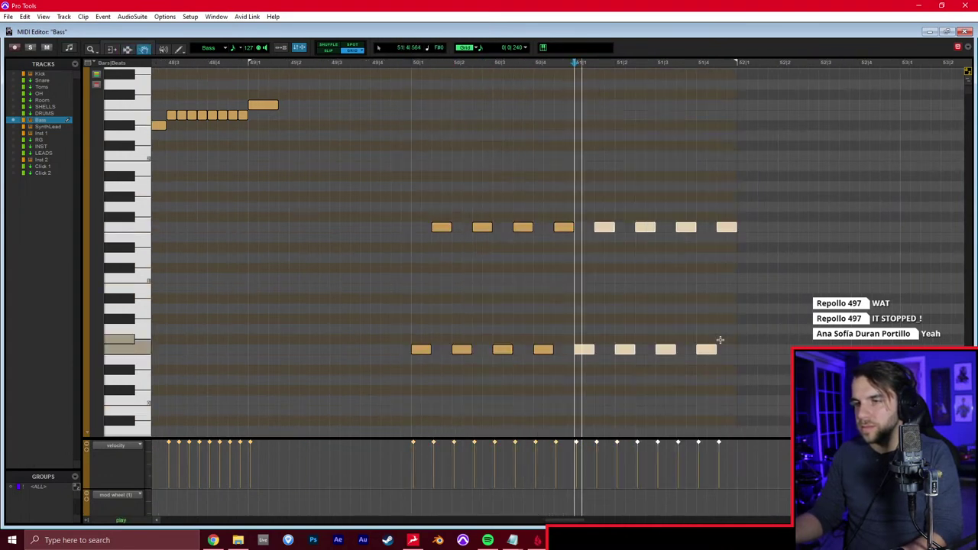
{"action": "key", "text": "Down"}
{"action": "key", "text": "Down"}
Duplicate bar 51's pattern into bar 52 two semitones lower, and copy that into bar 53 raised two semitones
{"action": "key", "text": "ctrl+d"}
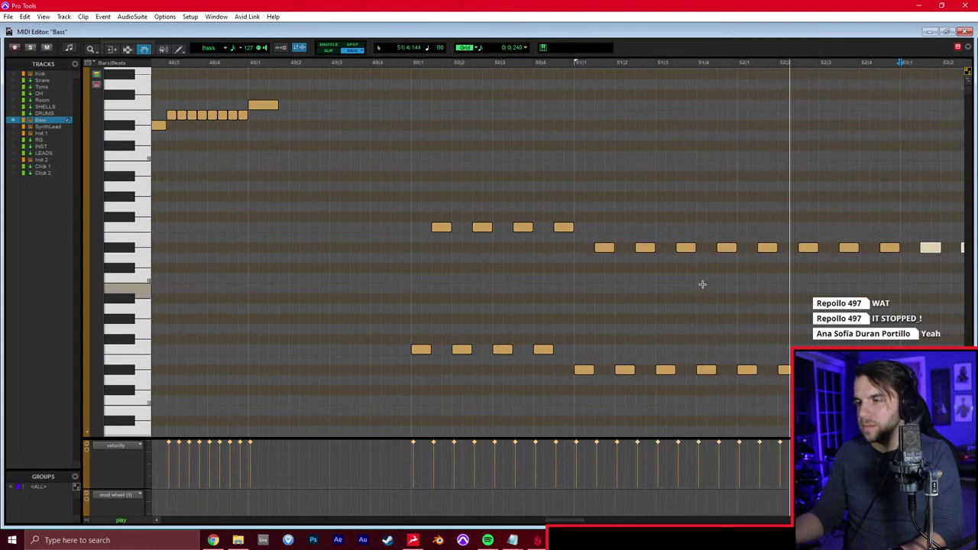
{"action": "key", "text": "Down"}
{"action": "key", "text": "Down"}
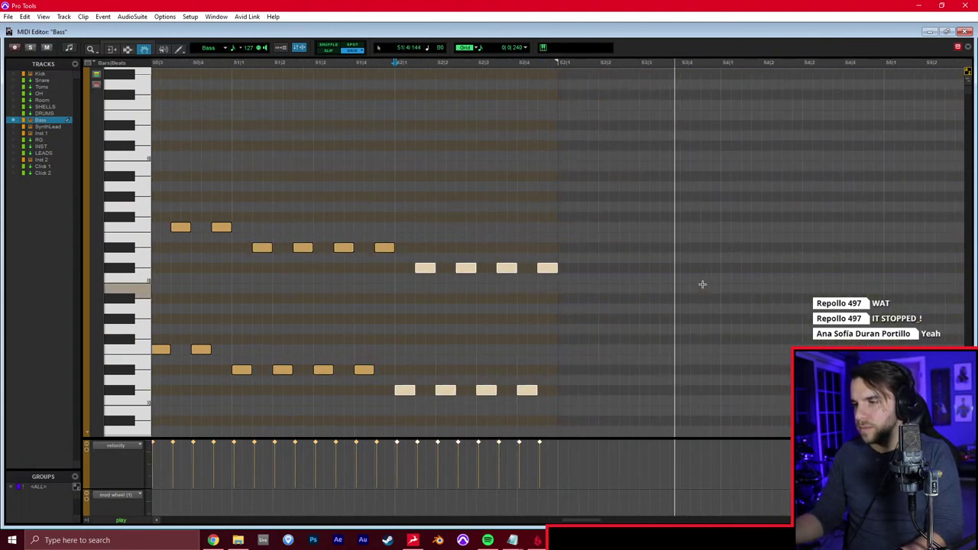
{"action": "key", "text": "ctrl+d"}
{"action": "key", "text": "Up"}
{"action": "key", "text": "Up"}
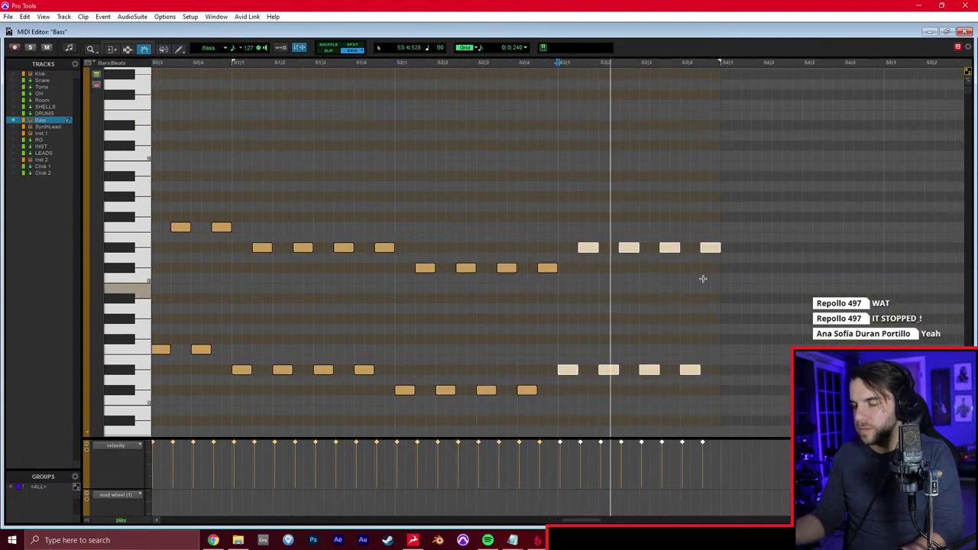
Lower the last octave pair in bar 53 by two semitones and listen to the line
{"action": "left_click_drag", "start_coordinate": [716, 243], "coordinate": [653, 417]}
{"action": "left_click_drag", "start_coordinate": [722, 221], "coordinate": [662, 336]}
{"action": "key", "text": "Down"}
{"action": "key", "text": "ctrl+bracketleft"}
{"action": "left_click", "coordinate": [560, 239]}
{"action": "key", "text": "space"}
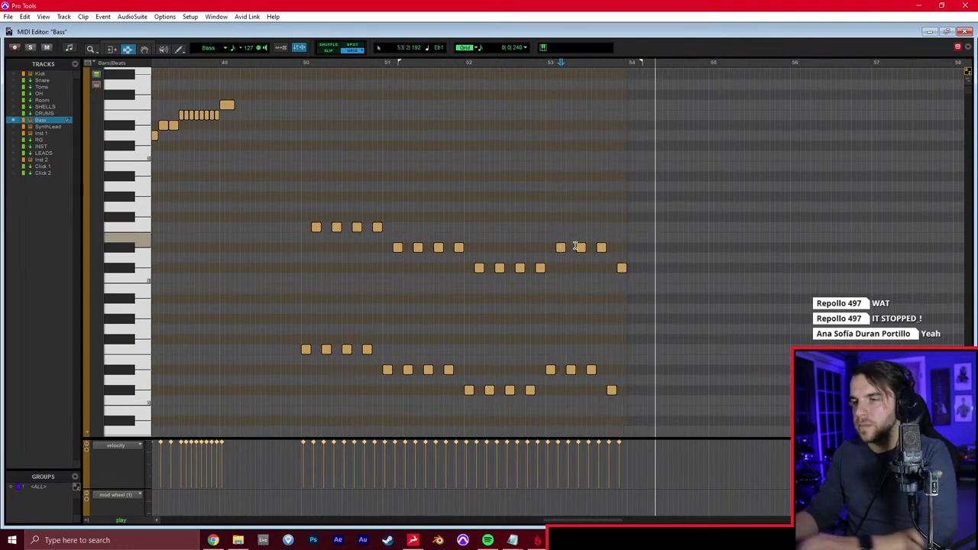
Duplicate the bass notes of bars 50 to 53 across bars 54 to 57 and raise the notes in bar 55 five semitones
{"action": "left_click_drag", "start_coordinate": [301, 240], "coordinate": [627, 247]}
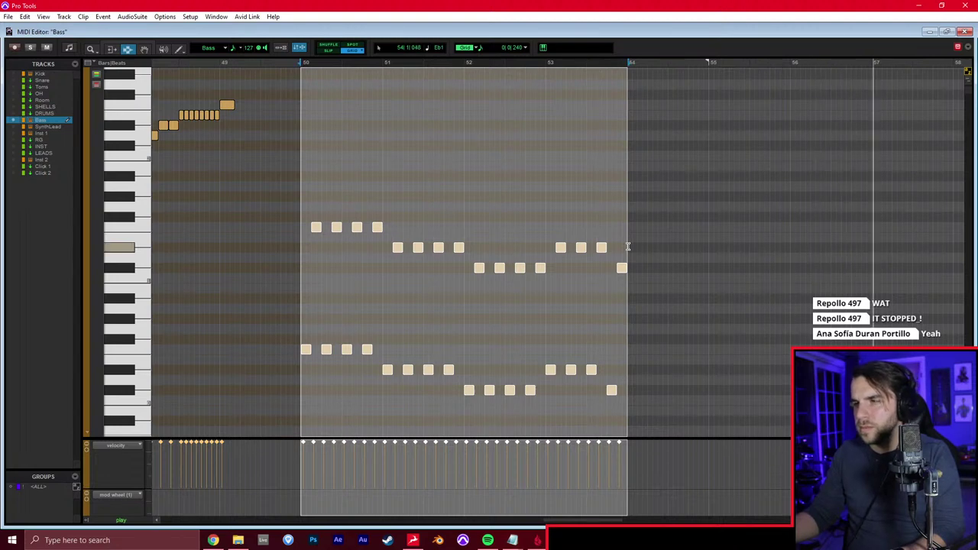
{"action": "key", "text": "ctrl+d"}
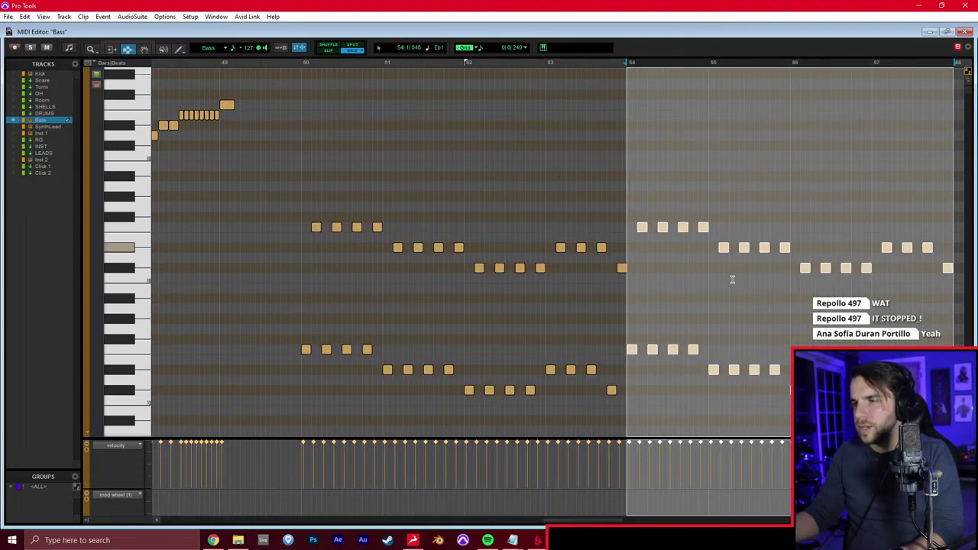
{"action": "left_click_drag", "start_coordinate": [714, 225], "coordinate": [784, 389]}
{"action": "key", "text": "Up"}
{"action": "key", "text": "Up"}
{"action": "key", "text": "Up"}
{"action": "key", "text": "Up"}
{"action": "key", "text": "Up"}
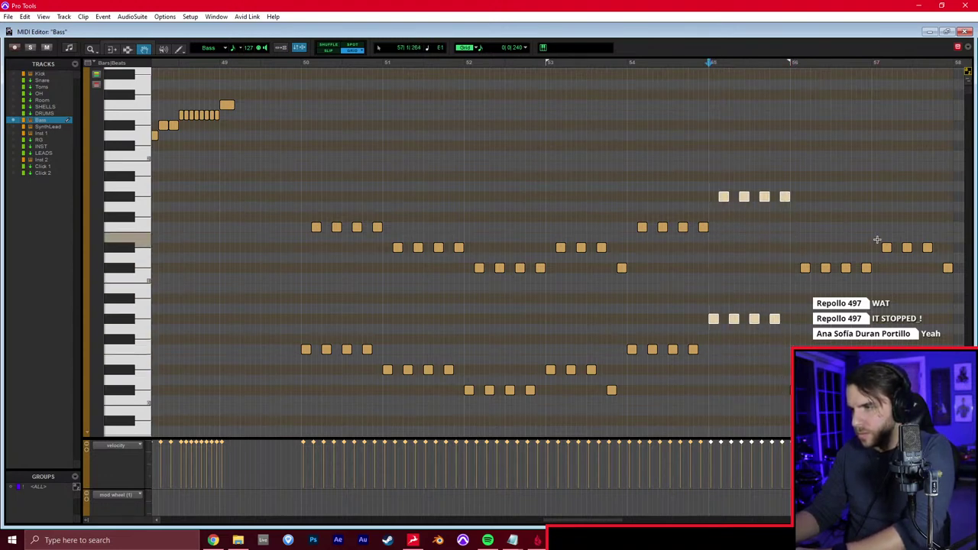
Play the bass line from bar 54 and listen to the changed notes in bar 55 leading into bar 56
{"action": "key", "text": "F7"}
{"action": "left_click", "coordinate": [632, 351]}
{"action": "key", "text": "space"}
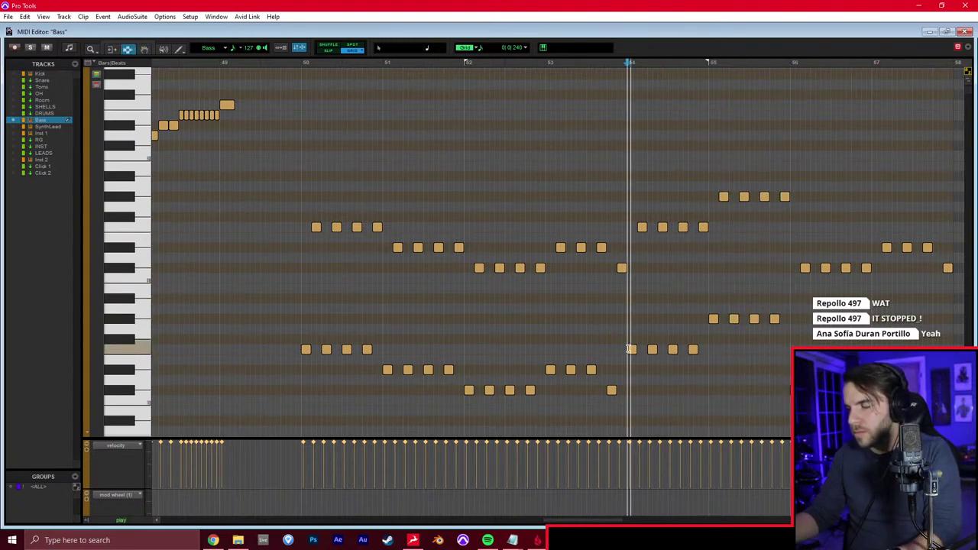
{"action": "scroll", "coordinate": [632, 353], "scroll_direction": "right", "scroll_amount": 4}
{"action": "left_click", "coordinate": [636, 358]}
{"action": "scroll", "coordinate": [635, 358], "scroll_direction": "right", "scroll_amount": 3}
{"action": "key", "text": "F8"}
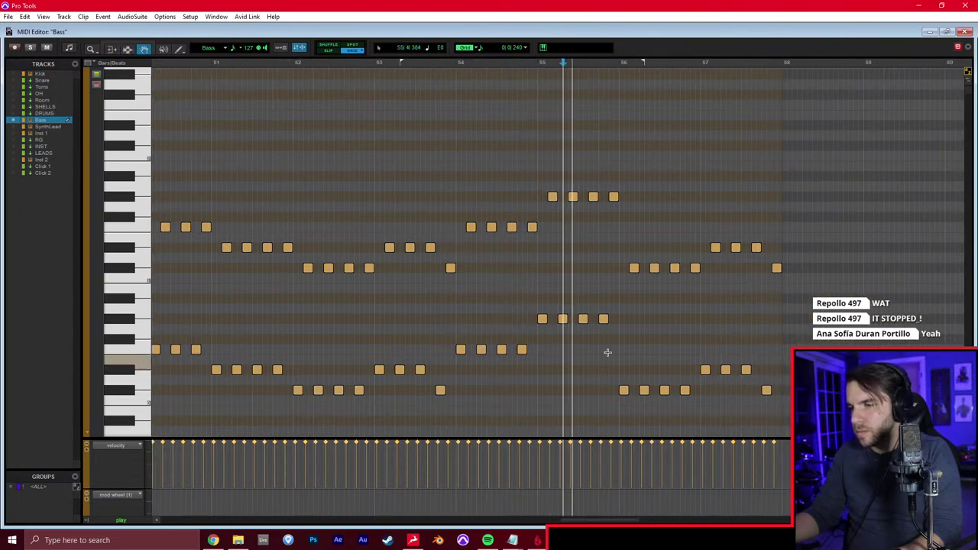
{"action": "left_click", "coordinate": [609, 353]}
{"action": "scroll", "coordinate": [608, 351], "scroll_direction": "right", "scroll_amount": 2}
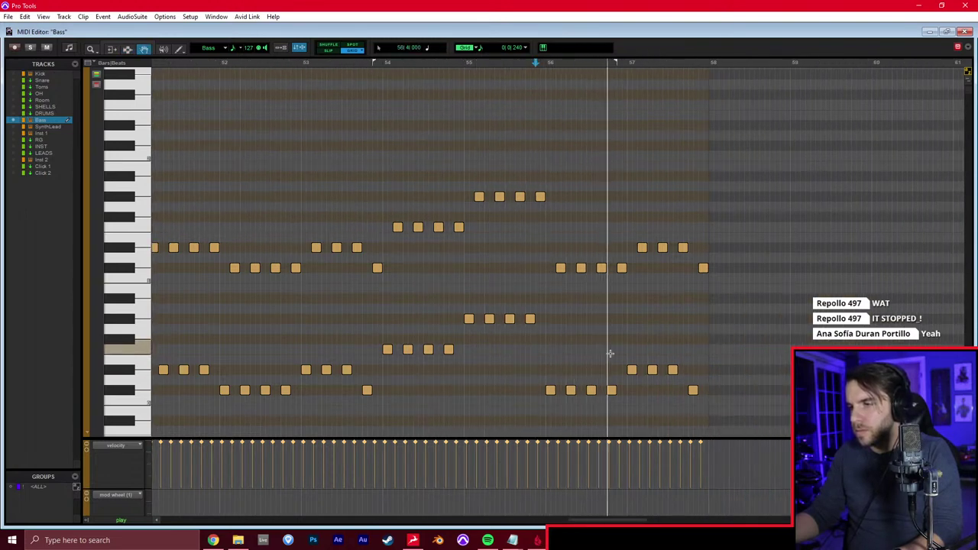
{"action": "key", "text": "space"}
Delete the bass notes in bars 56 and 57 and listen to the remaining line
{"action": "left_click_drag", "start_coordinate": [548, 218], "coordinate": [717, 428]}
{"action": "key", "text": "Delete"}
{"action": "key", "text": "F7"}
{"action": "key", "text": "space"}
{"action": "key", "text": "F8"}
{"action": "key", "text": "space"}
Duplicate bar 55's octave pattern into bar 56 and transpose the copy down seven semitones
{"action": "left_click_drag", "start_coordinate": [569, 176], "coordinate": [474, 333]}
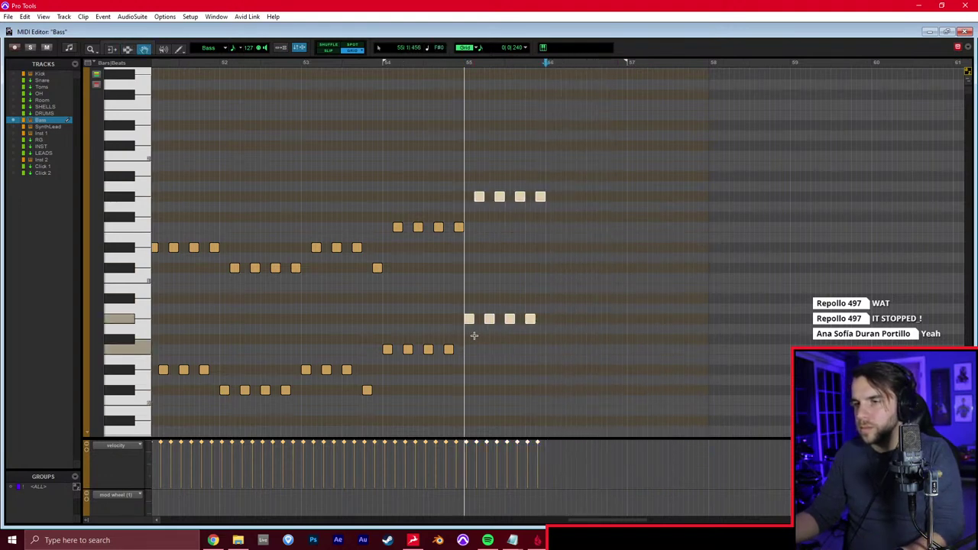
{"action": "key", "text": "ctrl+d"}
{"action": "key", "text": "alt+Down"}
{"action": "key", "text": "alt+Down"}
{"action": "key", "text": "alt+Down"}
{"action": "key", "text": "alt+Down"}
{"action": "key", "text": "alt+Down"}
{"action": "key", "text": "alt+Down"}
{"action": "key", "text": "alt+Down"}
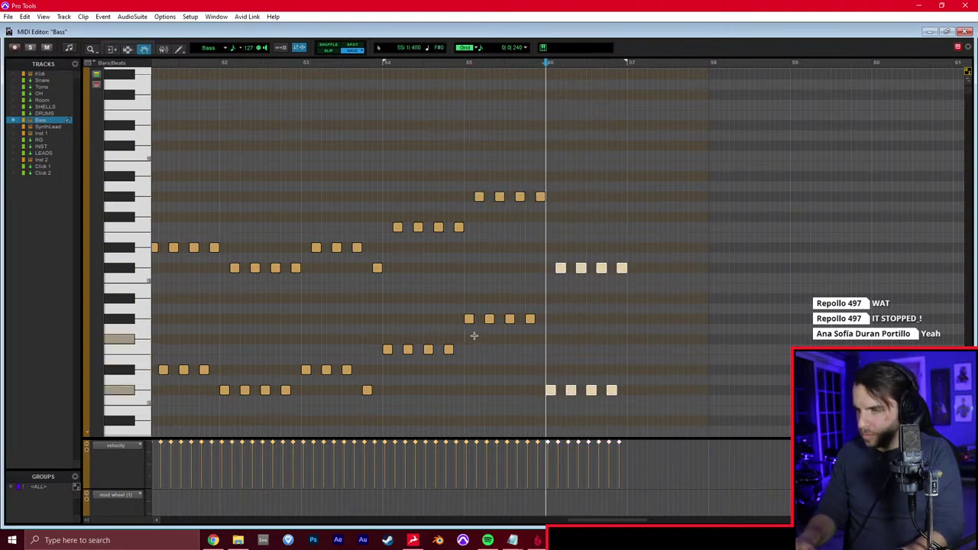
Duplicate bar 56's octave pattern into bar 57 one semitone lower and play it
{"action": "key", "text": "ctrl+d"}
{"action": "key", "text": "alt+Down"}
{"action": "key", "text": "space"}
Raise the last two octave pairs in bar 57 four semitones and play the result
{"action": "left_click_drag", "start_coordinate": [725, 255], "coordinate": [677, 406]}
{"action": "key", "text": "alt+Up"}
{"action": "key", "text": "alt+Up"}
{"action": "key", "text": "alt+Up"}
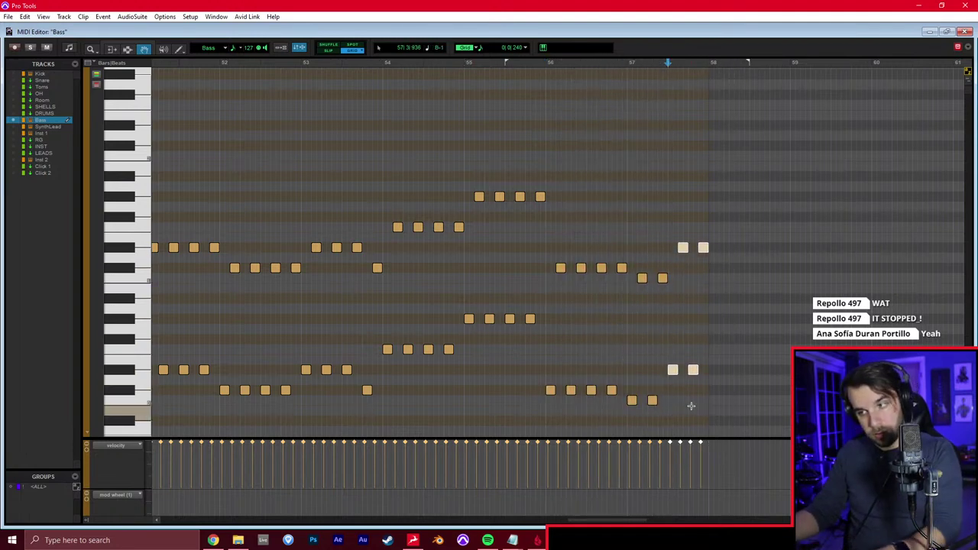
{"action": "key", "text": "alt+Up"}
{"action": "key", "text": "space"}
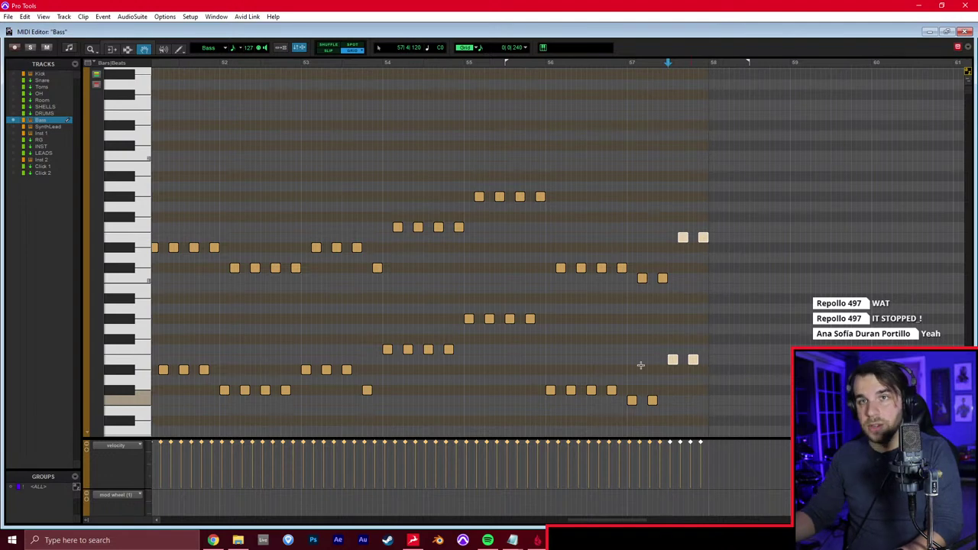
Play the bass line around bar 57 and listen to the ending of the phrase
{"action": "key", "text": "F6"}
{"action": "left_click", "coordinate": [628, 327]}
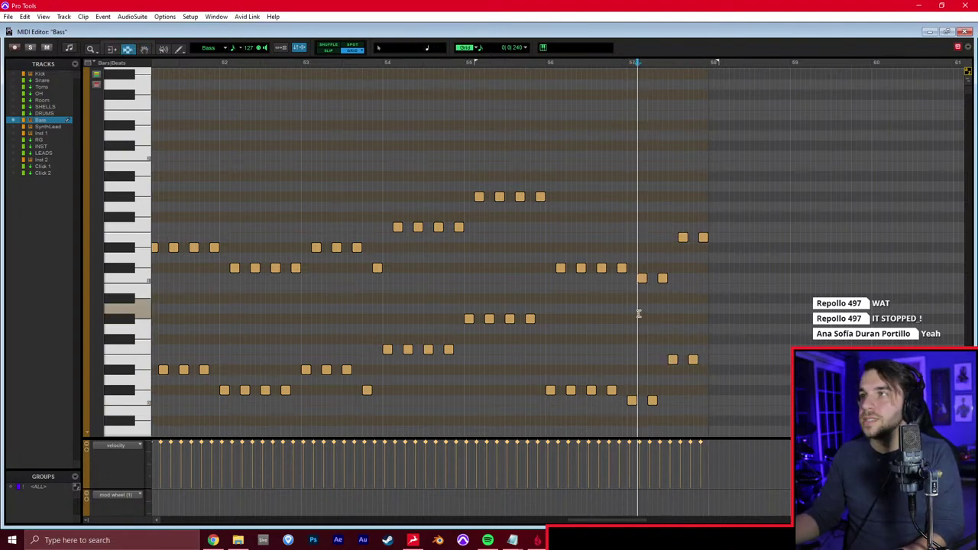
{"action": "left_click", "coordinate": [587, 234]}
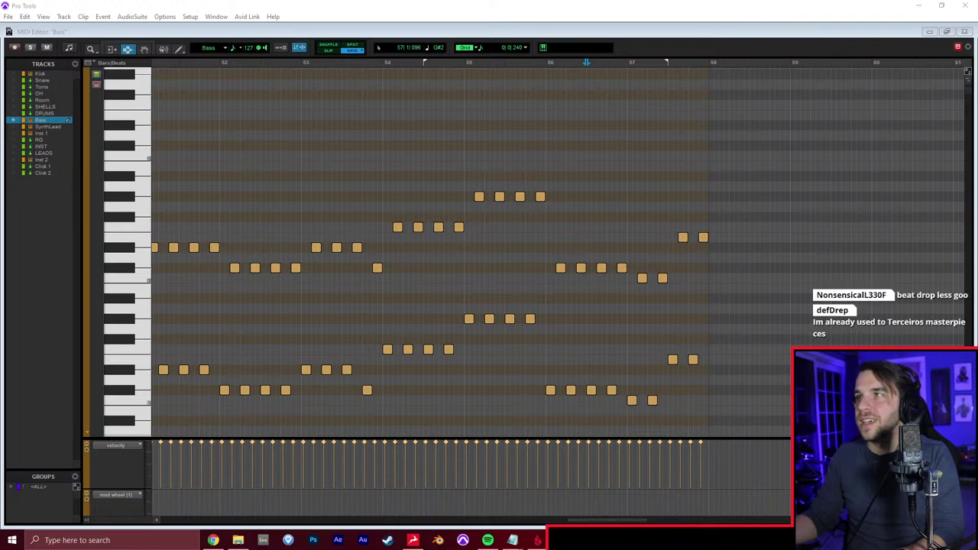
{"action": "left_click", "coordinate": [631, 284]}
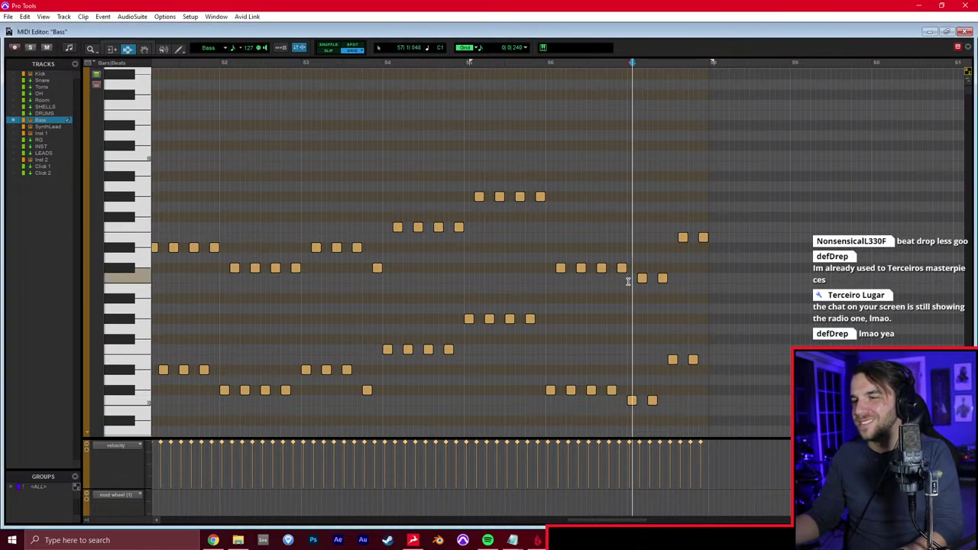
{"action": "key", "text": "space"}
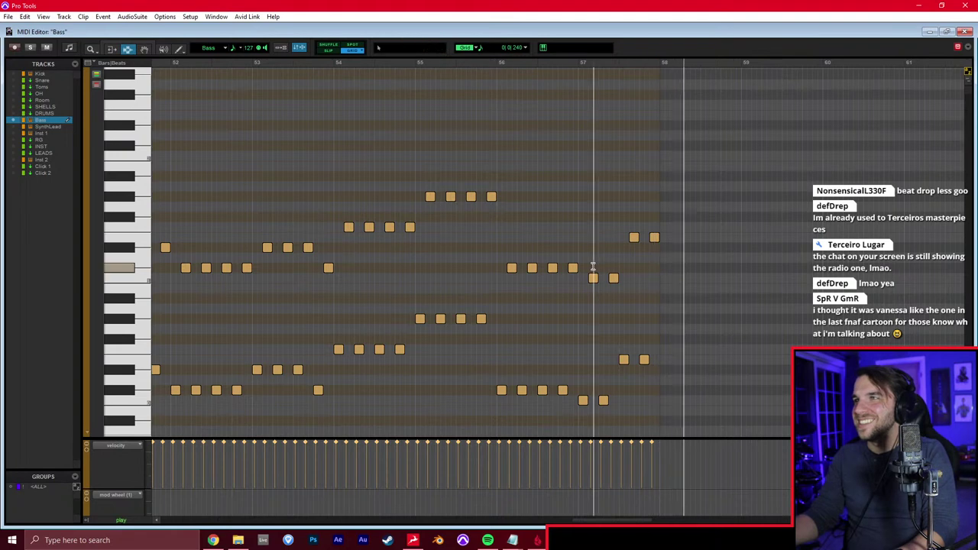
{"action": "left_click", "coordinate": [621, 262]}
{"action": "key", "text": "space"}
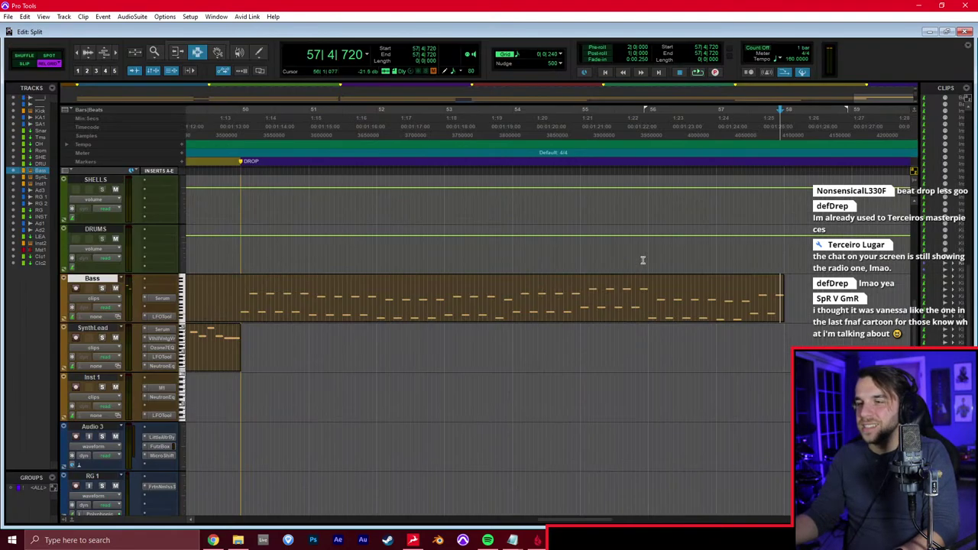
In the Edit window, separate the Bass clip at 50|1|000 and duplicate the eight-bar drop clip to bars 58 to 65
{"action": "key", "text": "ctrl+="}
{"action": "left_click", "coordinate": [241, 304]}
{"action": "key", "text": "b"}
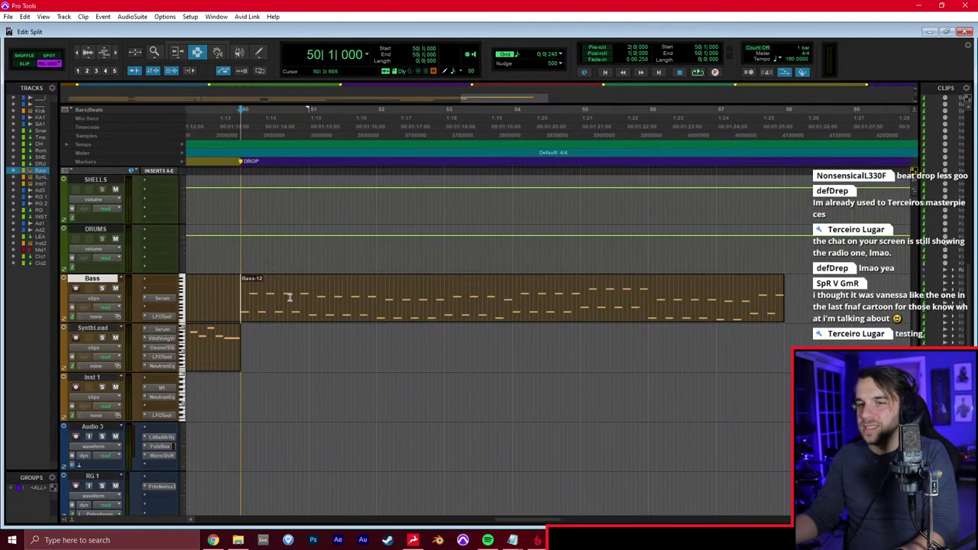
{"action": "double_click", "coordinate": [381, 289]}
{"action": "key", "text": "ctrl+d"}
Delete the first F1 offbeat note in bar 58 and play the bass line from late in bar 57
{"action": "left_click", "coordinate": [745, 291]}
{"action": "key", "text": "ctrl+="}
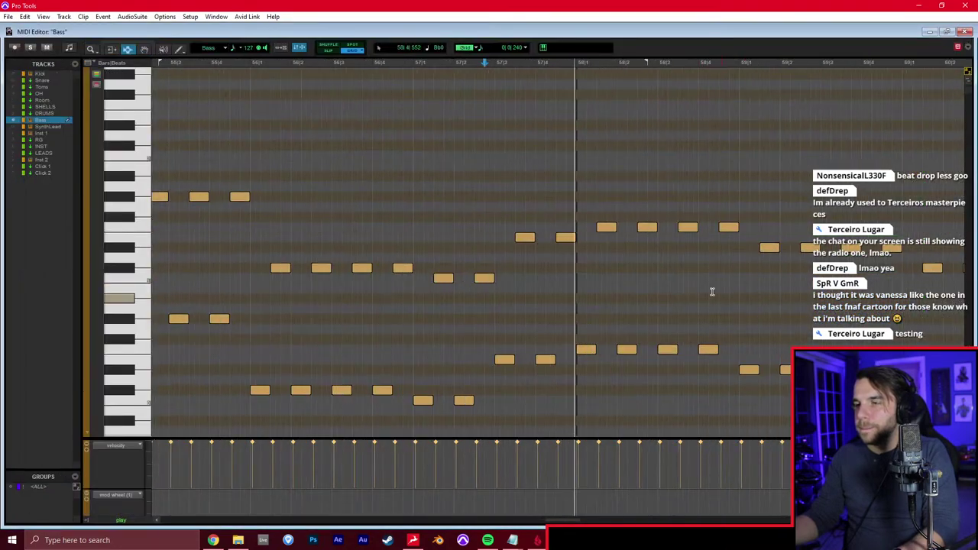
{"action": "key", "text": "Delete"}
{"action": "left_click", "coordinate": [522, 220]}
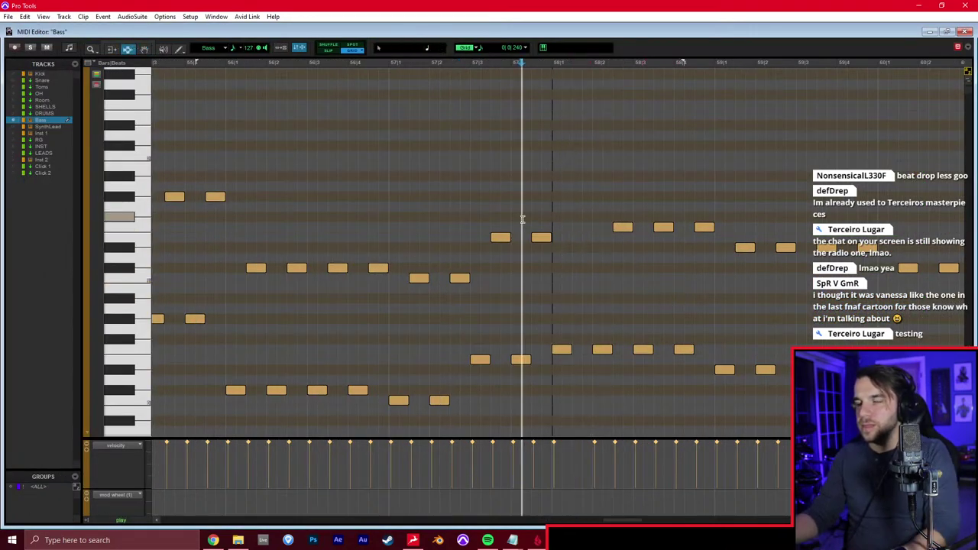
{"action": "key", "text": "space"}
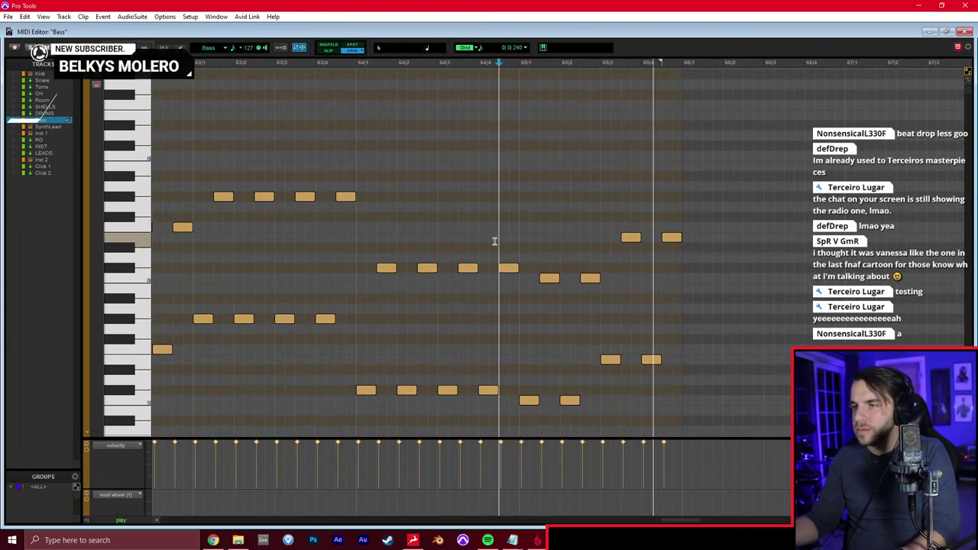
Try trimming the end of the last Bass clip to 65|3|480 in the Edit window, and undo the trim
{"action": "key", "text": "ctrl+w"}
{"action": "left_click", "coordinate": [577, 286]}
{"action": "key", "text": "space"}
{"action": "key", "text": "t"}
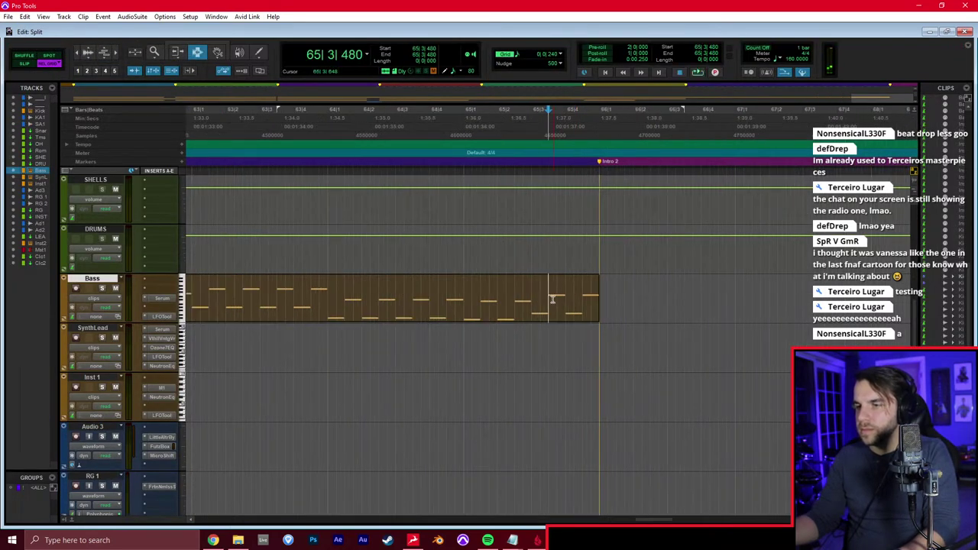
{"action": "key", "text": "s"}
{"action": "left_click", "coordinate": [529, 305]}
{"action": "key", "text": "space"}
{"action": "key", "text": "space"}
{"action": "key", "text": "ctrl+z"}
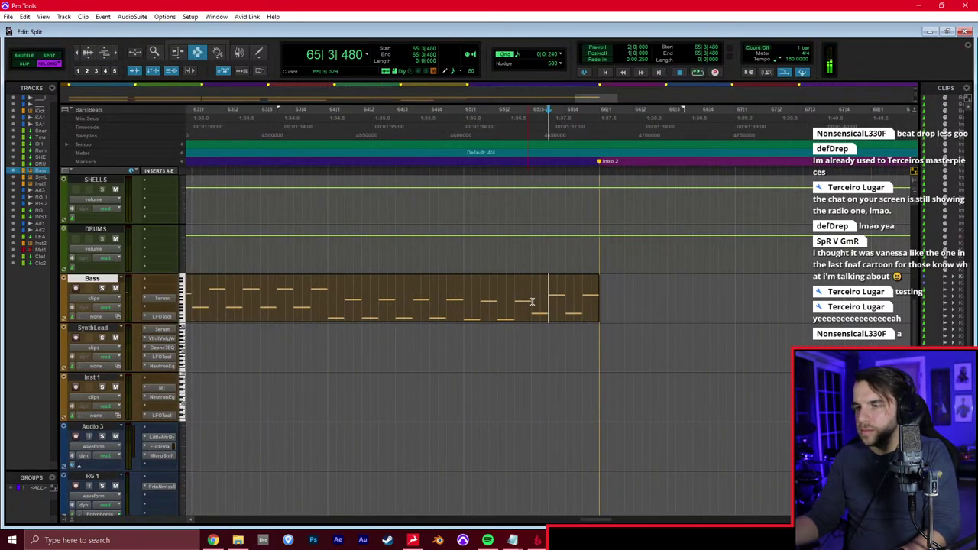
Trim the end of the last Bass clip to 65|4|000 and play the ending into Intro 2
{"action": "left_click", "coordinate": [564, 301]}
{"action": "key", "text": "s"}
{"action": "key", "text": "space"}
{"action": "key", "text": "r"}
{"action": "key", "text": "r"}
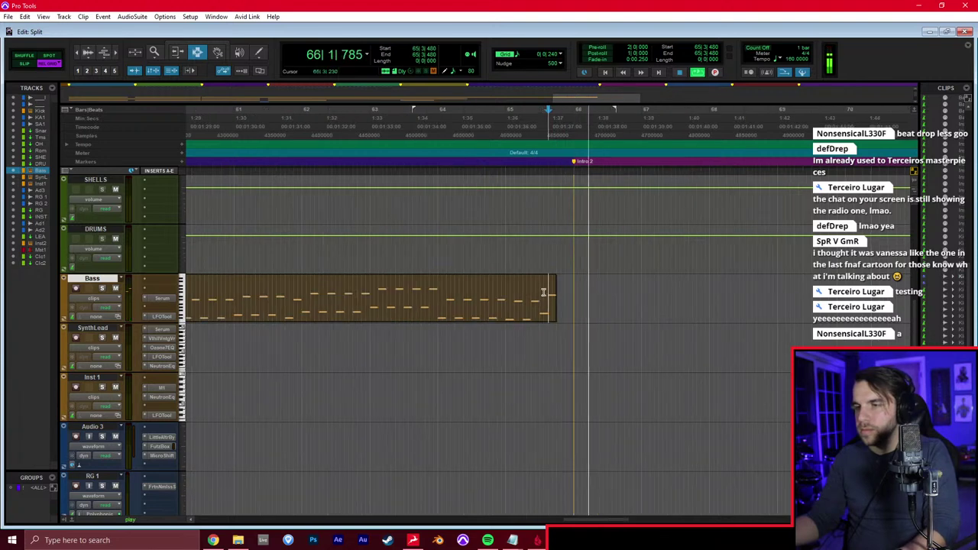
Play the arrangement from 33|4|720 and listen through Build 2
{"action": "key", "text": "r"}
{"action": "key", "text": "r"}
{"action": "key", "text": "space"}
{"action": "left_click", "coordinate": [380, 304]}
{"action": "key", "text": "space"}
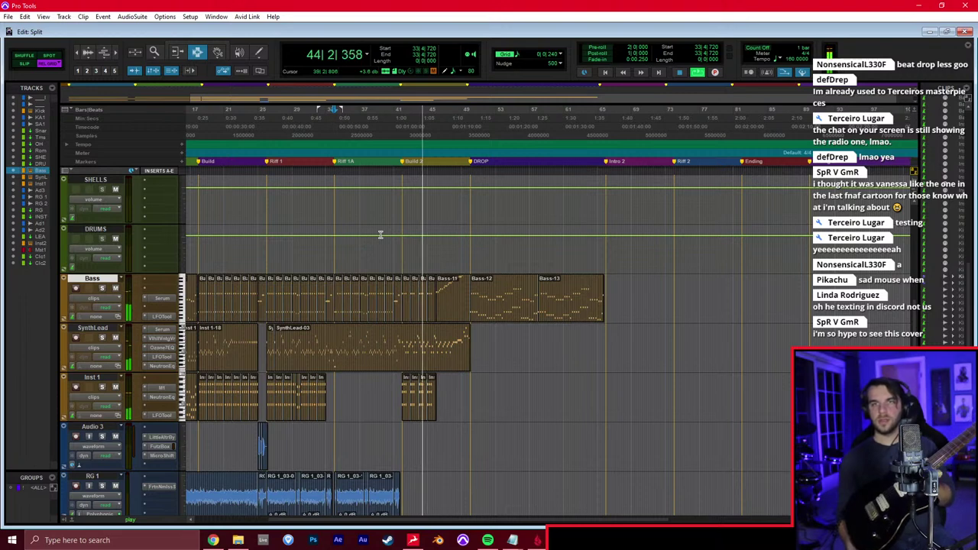
{"action": "key", "text": "space"}
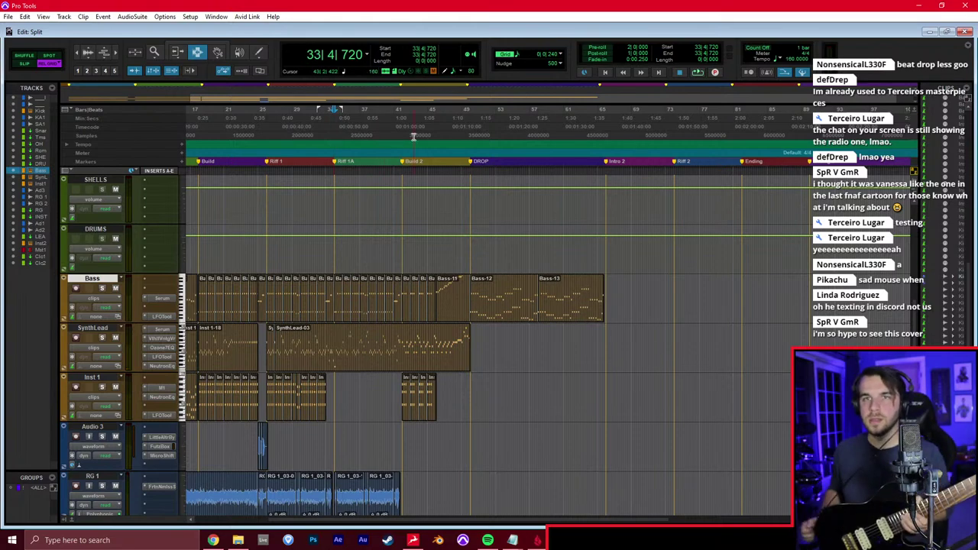
Place the edit cursor on the RG 1 track at the Build 2 marker, 42|1|000, and arm the track for recording
{"action": "left_click", "coordinate": [471, 350]}
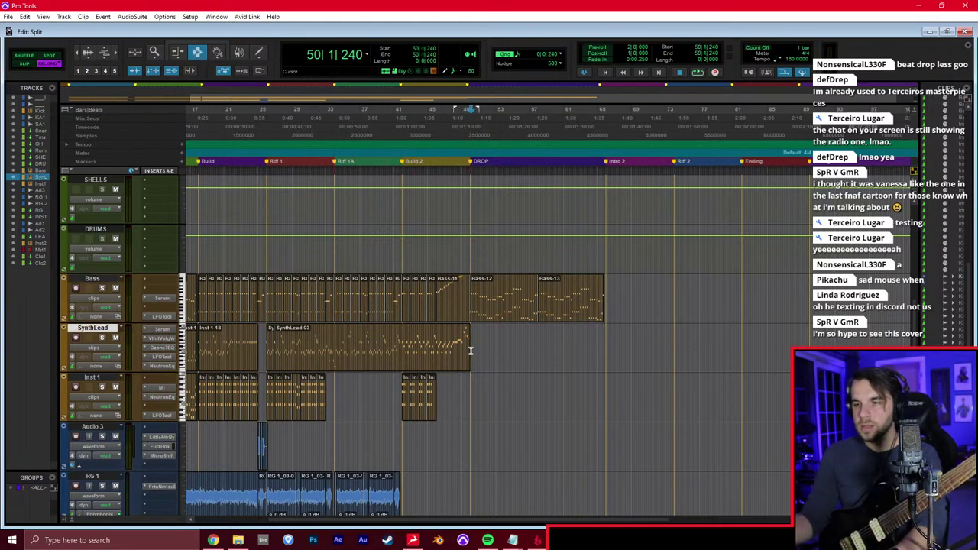
{"action": "key", "text": "t"}
{"action": "key", "text": "t"}
{"action": "scroll", "coordinate": [433, 461], "scroll_direction": "left", "scroll_amount": 2}
{"action": "left_click", "coordinate": [433, 461]}
{"action": "key", "text": "t"}
{"action": "key", "text": "t"}
{"action": "scroll", "coordinate": [450, 468], "scroll_direction": "down", "scroll_amount": 2}
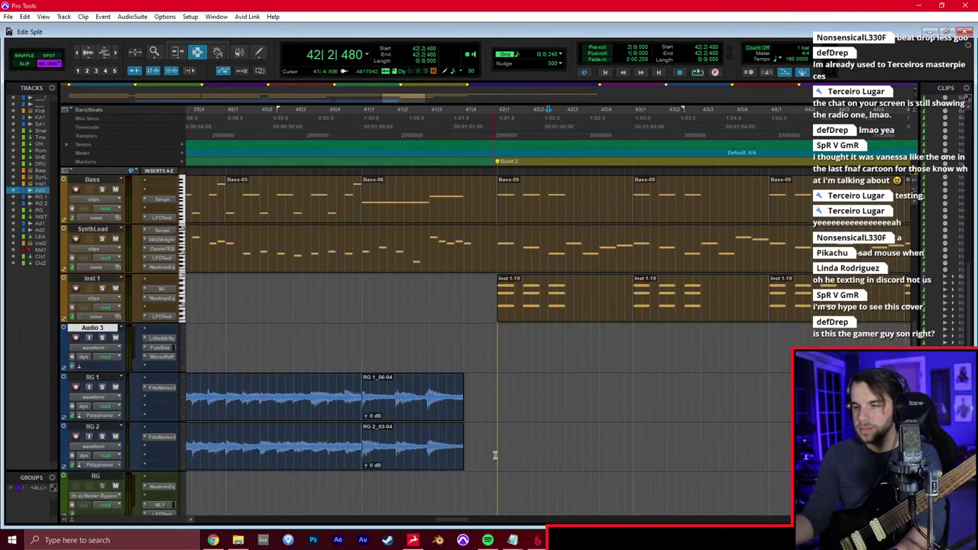
{"action": "left_click", "coordinate": [495, 410]}
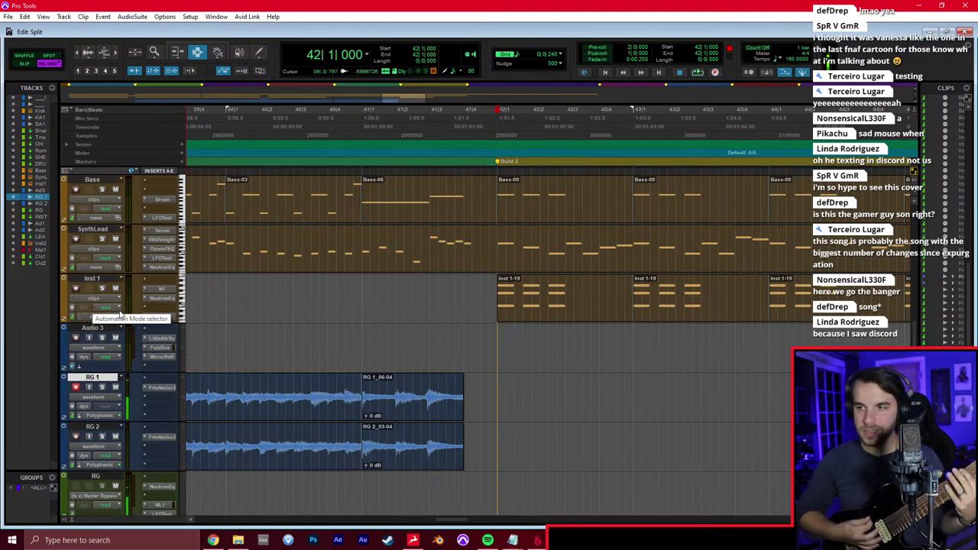
Check RG 1's input level in the mixer and start recording rhythm guitar from 42|1|000
{"action": "key", "text": "ctrl+equal"}
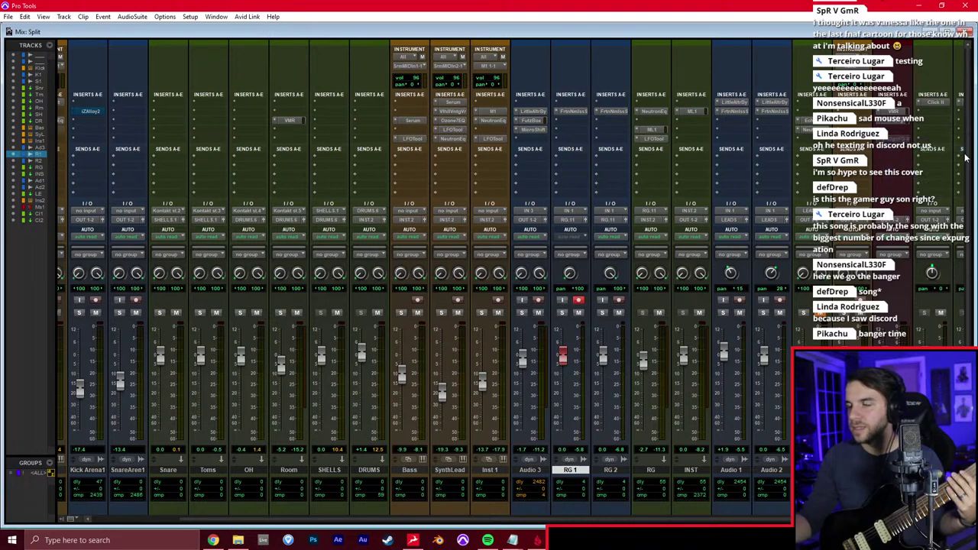
{"action": "key", "text": "ctrl+equal"}
{"action": "key", "text": "ctrl+equal"}
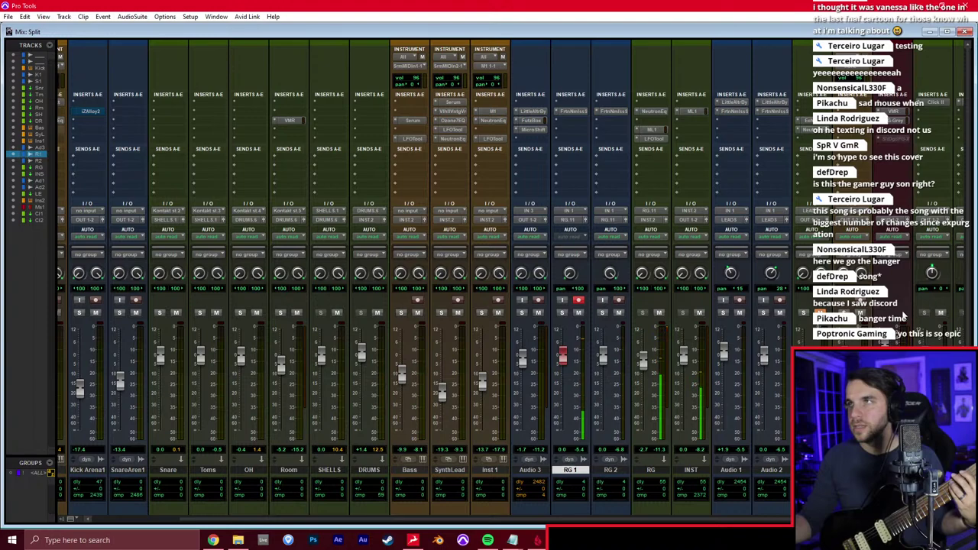
{"action": "key", "text": "ctrl+equal"}
{"action": "key", "text": "space"}
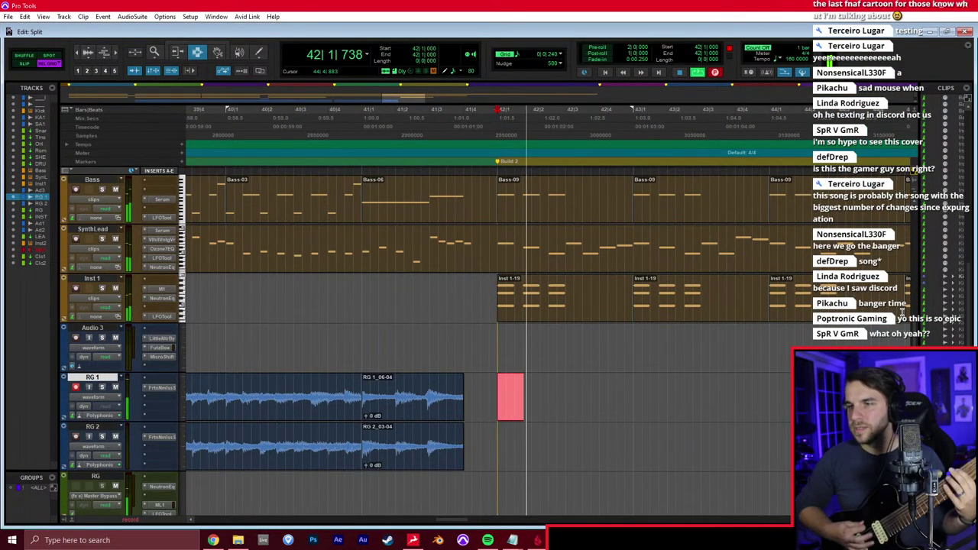
Stop the RG 1 take and raise the RG track's Master Bypass automation from the Build 2 marker onward
{"action": "key", "text": "space"}
{"action": "scroll", "coordinate": [604, 445], "scroll_direction": "down", "scroll_amount": 2}
{"action": "key", "text": "F8"}
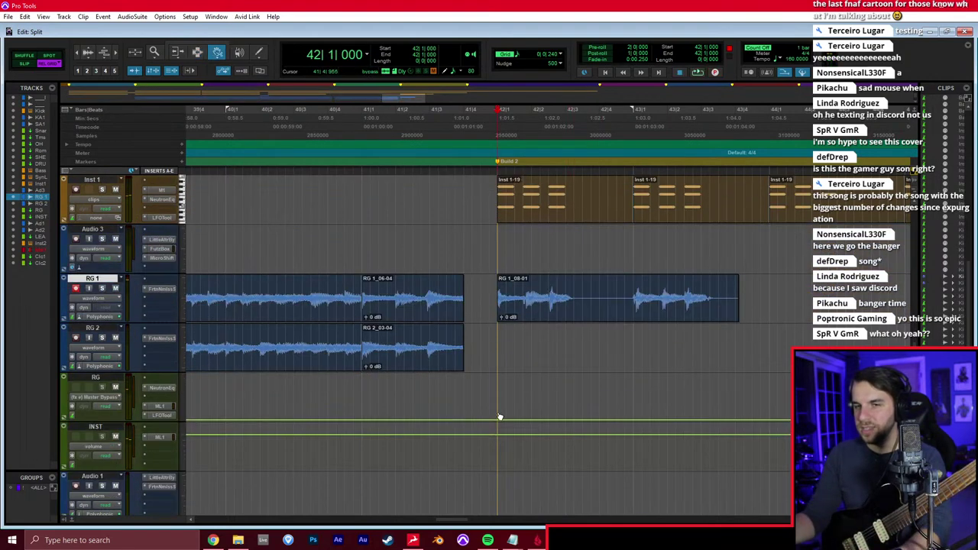
{"action": "left_click_drag", "start_coordinate": [502, 420], "coordinate": [497, 364]}
{"action": "key", "text": "F7"}
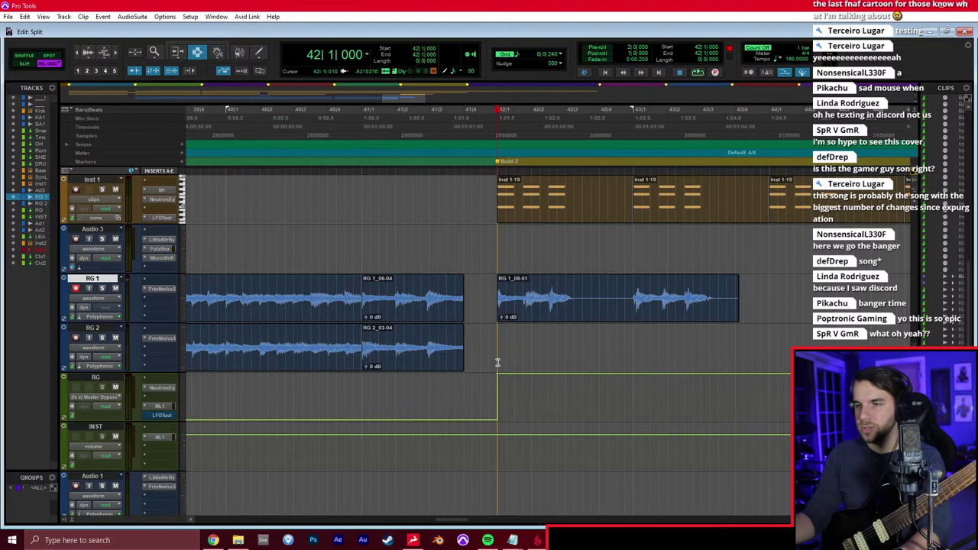
Arm RG 2 and record a doubled rhythm guitar take from 42|1|000
{"action": "key", "text": "semicolon"}
{"action": "left_click", "coordinate": [75, 338]}
{"action": "key", "text": "space"}
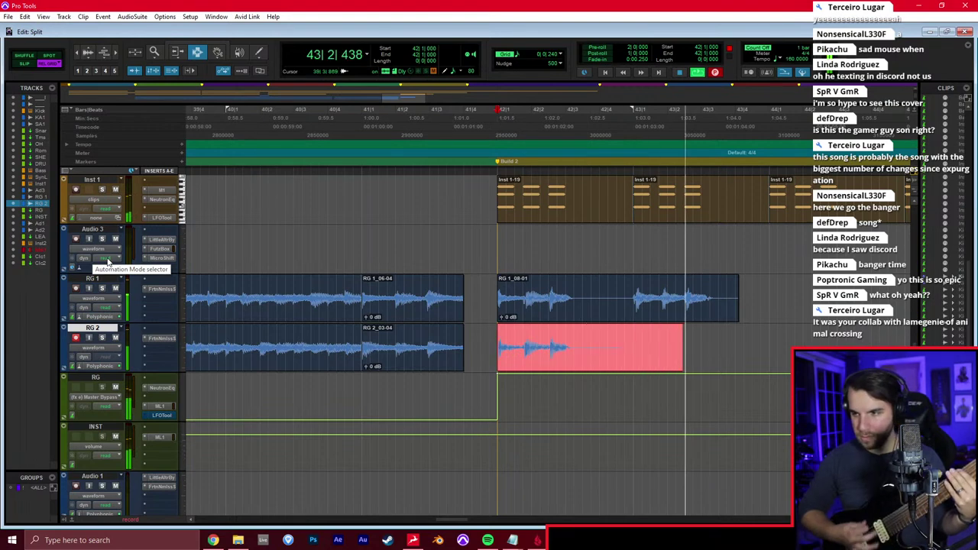
{"action": "key", "text": "ctrl+period"}
Select bars 42 to 44 on RG 1 and RG 2 and duplicate both guitar takes to 44|1|000
{"action": "left_click_drag", "start_coordinate": [498, 302], "coordinate": [768, 337]}
{"action": "key", "text": "ctrl+d"}
{"action": "key", "text": "r"}
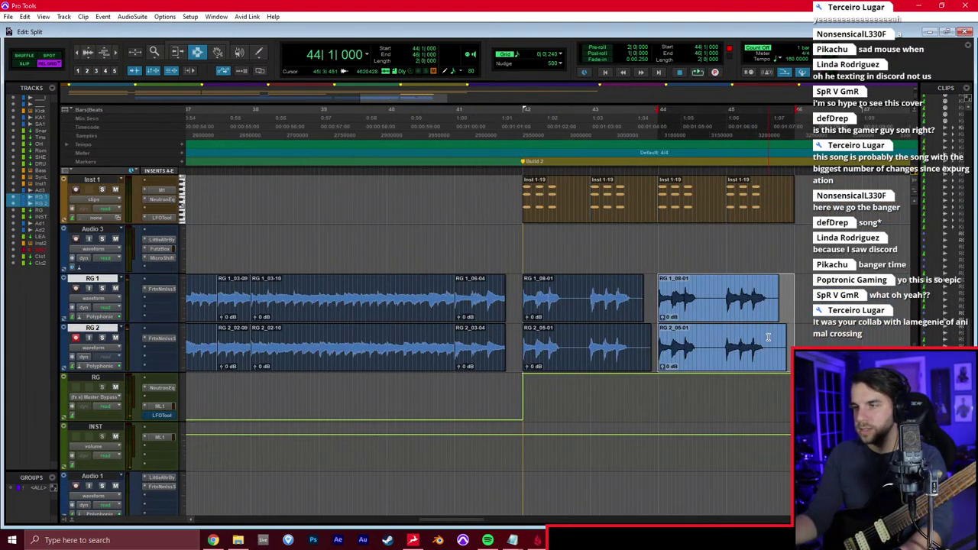
Place the edit cursor on RG 1 at 46|1|000, after the duplicated clips, and arm RG 1 instead of RG 2
{"action": "scroll", "coordinate": [768, 338], "scroll_direction": "right", "scroll_amount": 3}
{"action": "left_click", "coordinate": [586, 332]}
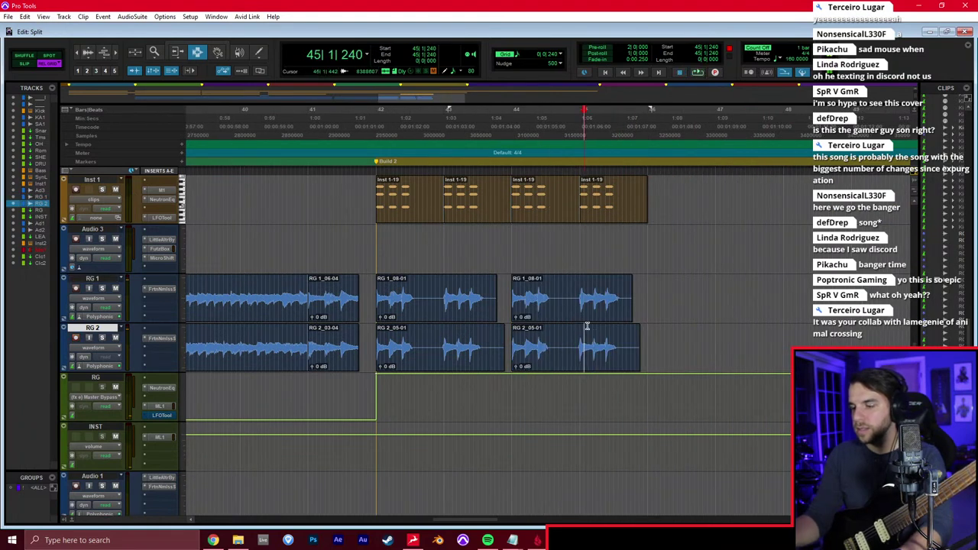
{"action": "key", "text": "space"}
{"action": "key", "text": "t"}
{"action": "key", "text": "space"}
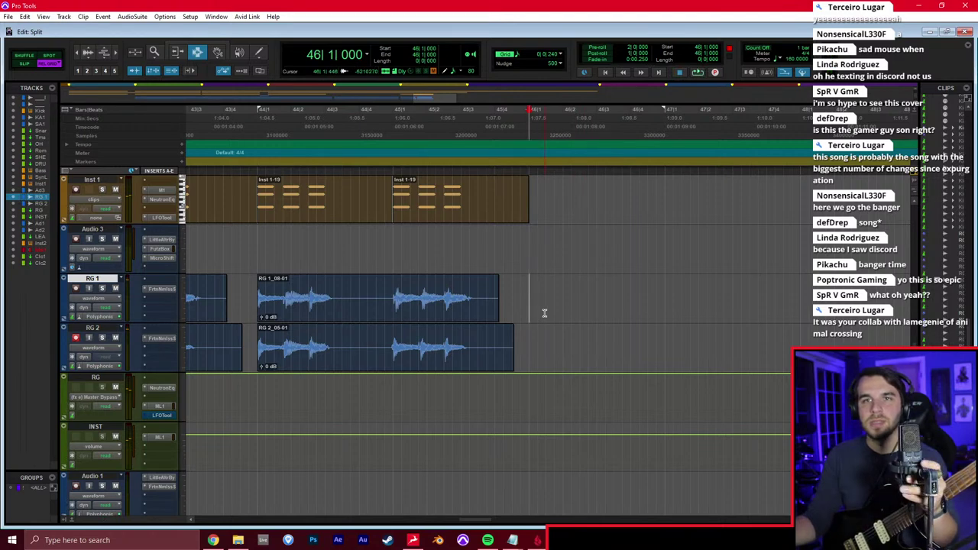
{"action": "left_click", "coordinate": [514, 311]}
{"action": "left_click", "coordinate": [538, 313]}
{"action": "scroll", "coordinate": [537, 312], "scroll_direction": "right", "scroll_amount": 1}
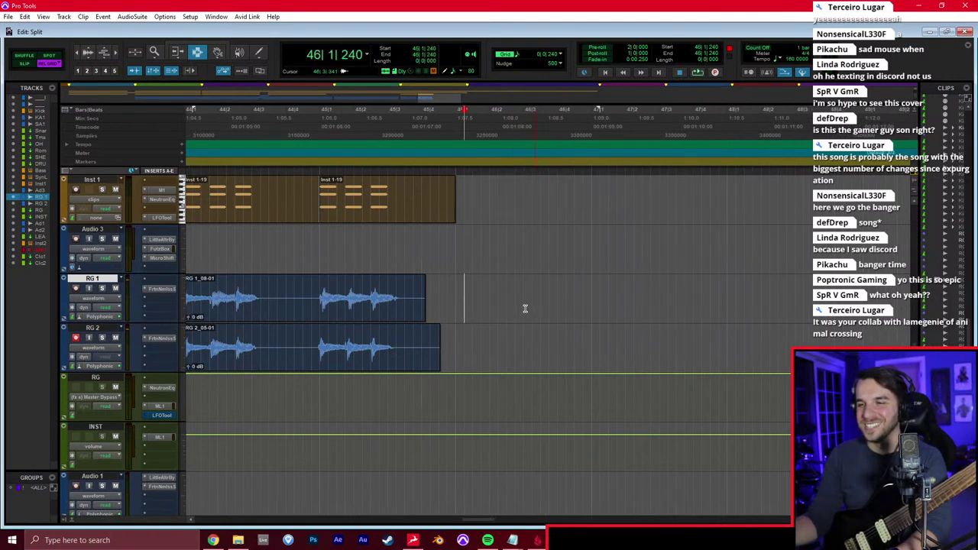
{"action": "left_click", "coordinate": [459, 299]}
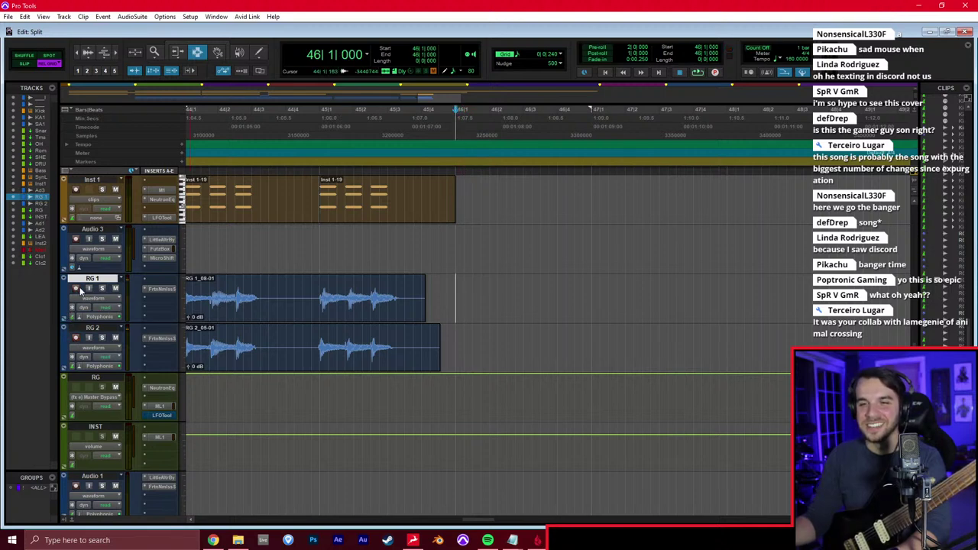
{"action": "scroll", "coordinate": [473, 311], "scroll_direction": "right", "scroll_amount": 1}
{"action": "scroll", "coordinate": [473, 311], "scroll_direction": "up", "scroll_amount": 2}
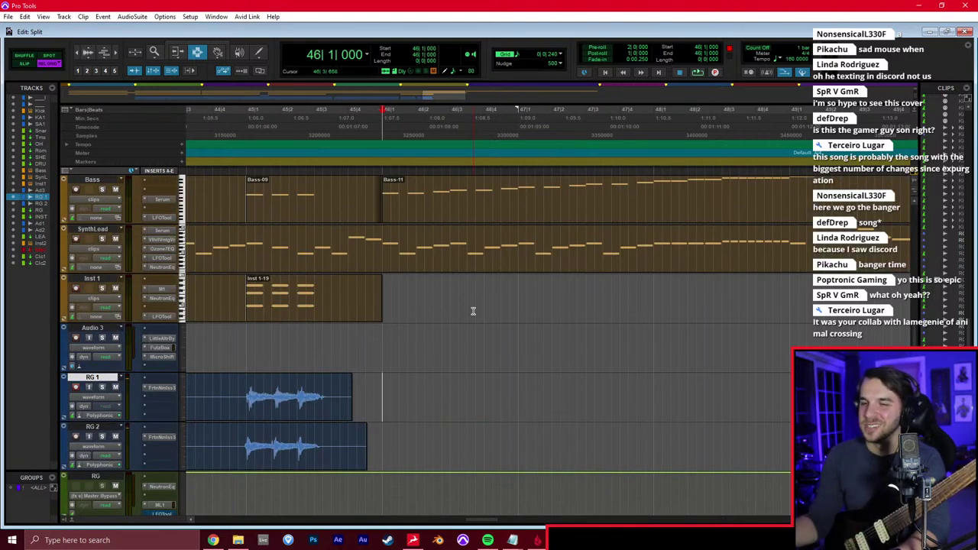
{"action": "key", "text": "space"}
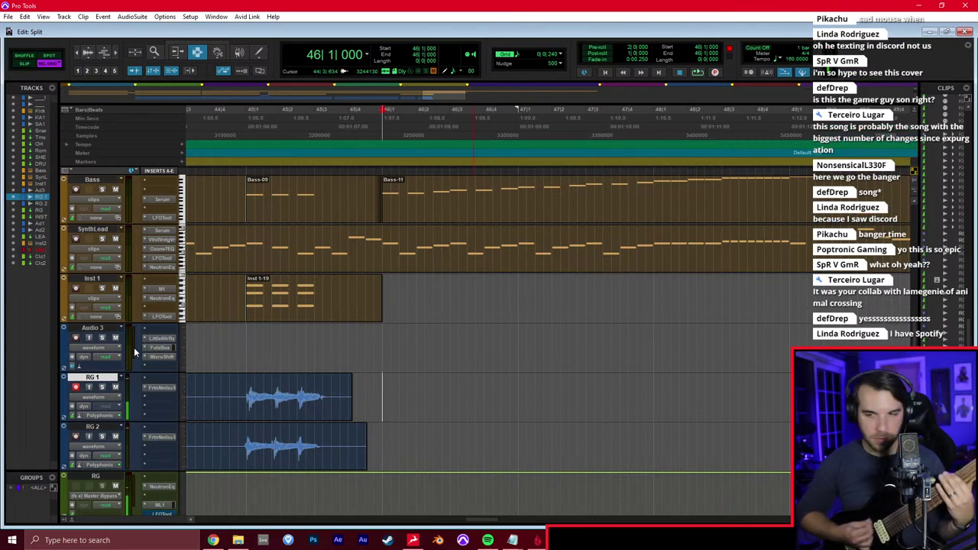
Commit the Audio 3 track from the mixer
{"action": "key", "text": "ctrl+equal"}
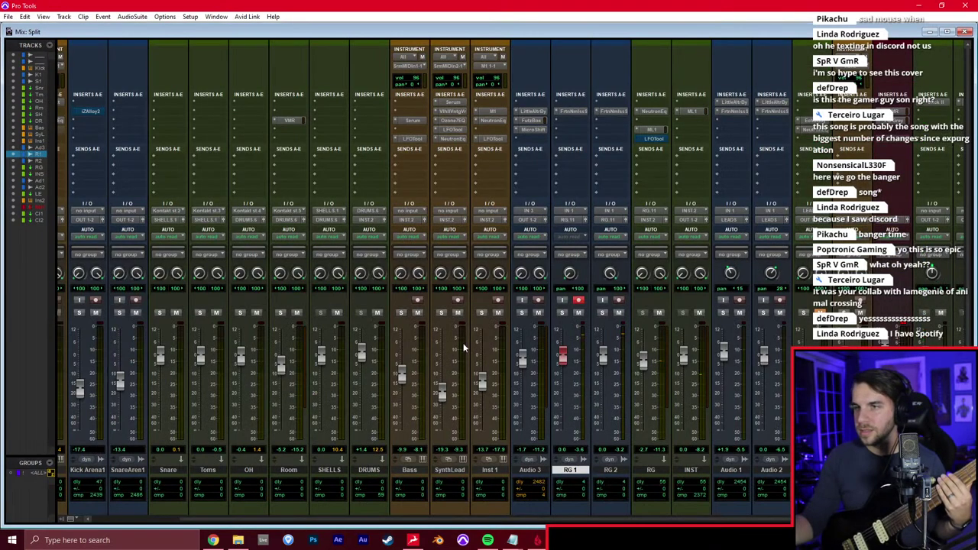
{"action": "scroll", "coordinate": [528, 315], "scroll_direction": "right", "scroll_amount": 2}
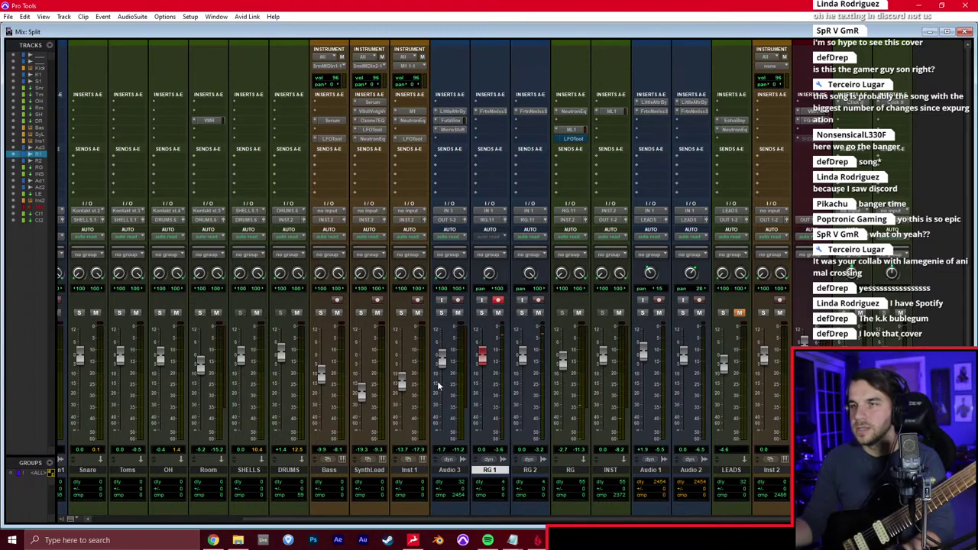
{"action": "left_click", "coordinate": [454, 469]}
{"action": "right_click", "coordinate": [454, 469]}
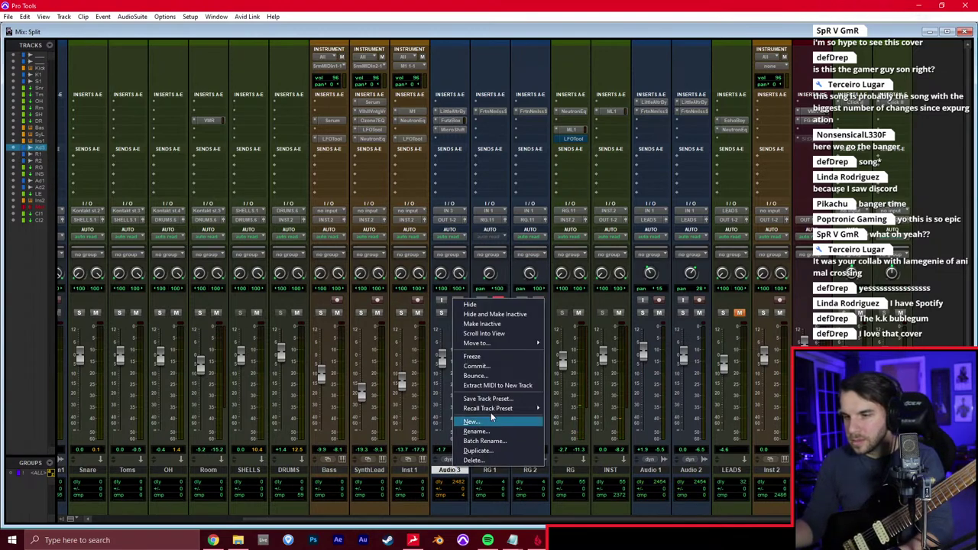
{"action": "left_click", "coordinate": [504, 367]}
{"action": "left_click", "coordinate": [529, 279]}
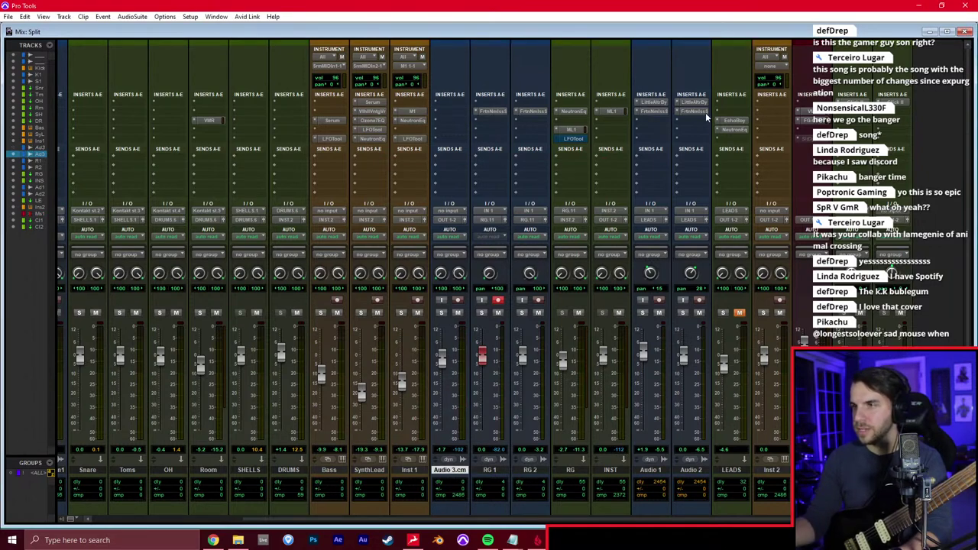
Make the Little AlterBoy inserts on Audio 1 and Audio 2 inactive and return to the edit view
{"action": "left_click", "coordinate": [661, 102], "text": "ctrl+super"}
{"action": "left_click", "coordinate": [690, 102], "text": "ctrl+super"}
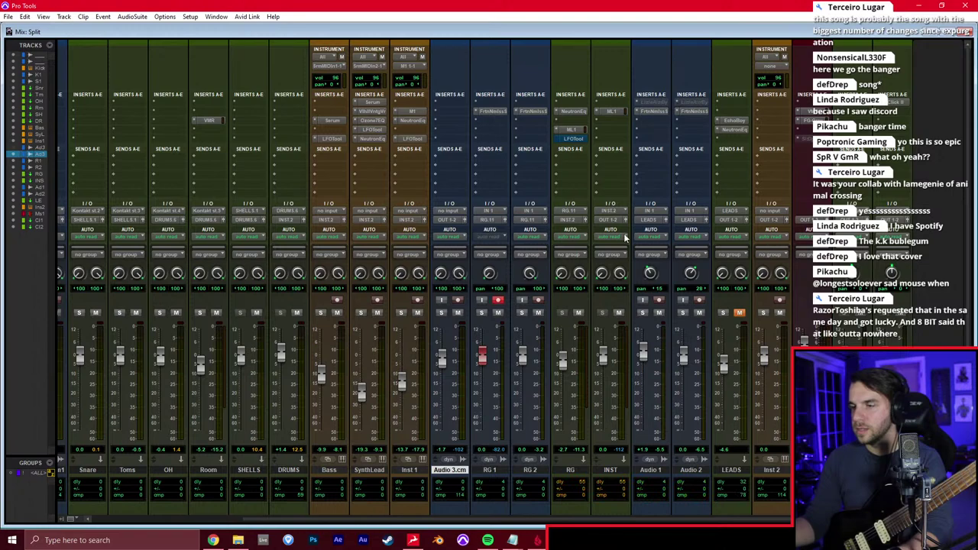
{"action": "key", "text": "ctrl+equal"}
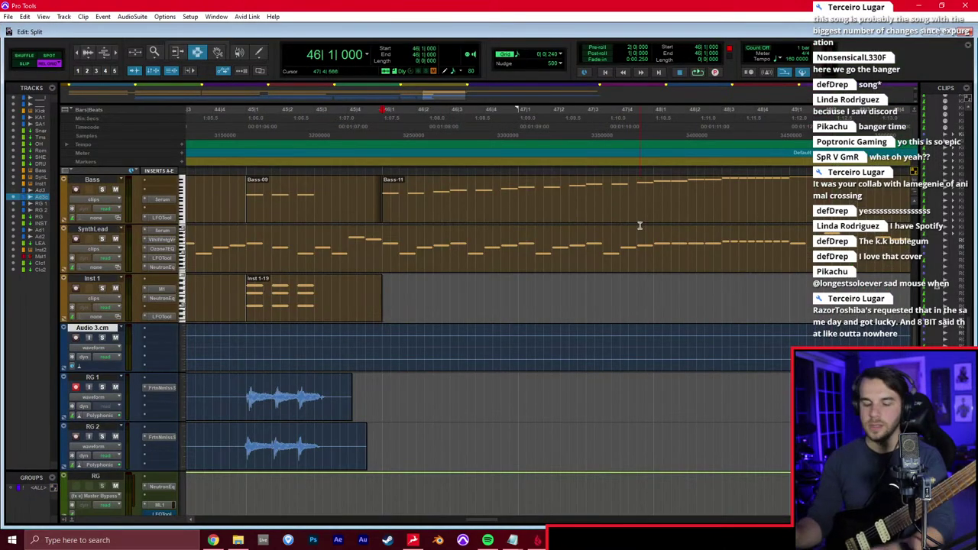
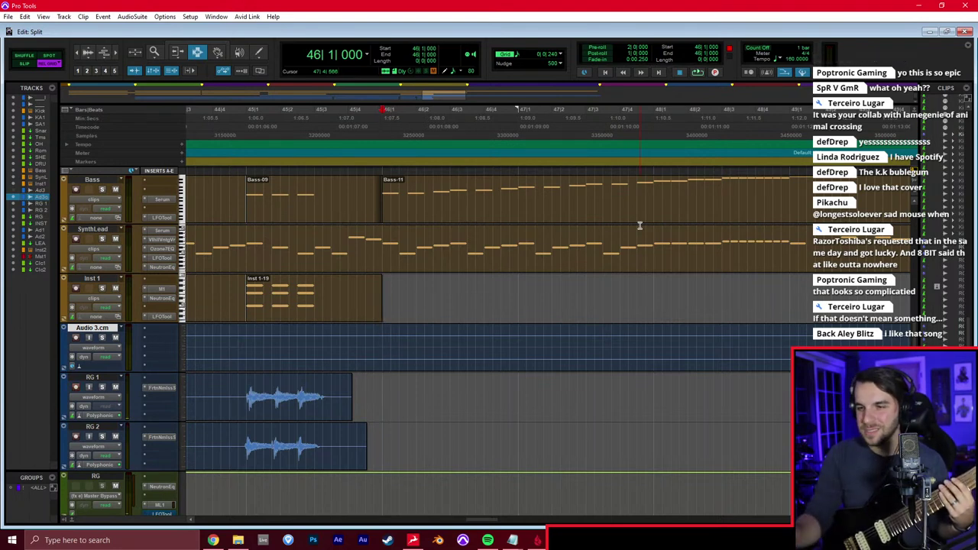
Record rhythm guitar on RG 1 from 46|1|000, restarting the take as needed, and arm RG 2 at the same position
{"action": "key", "text": "ctrl+space"}
{"action": "key", "text": "space"}
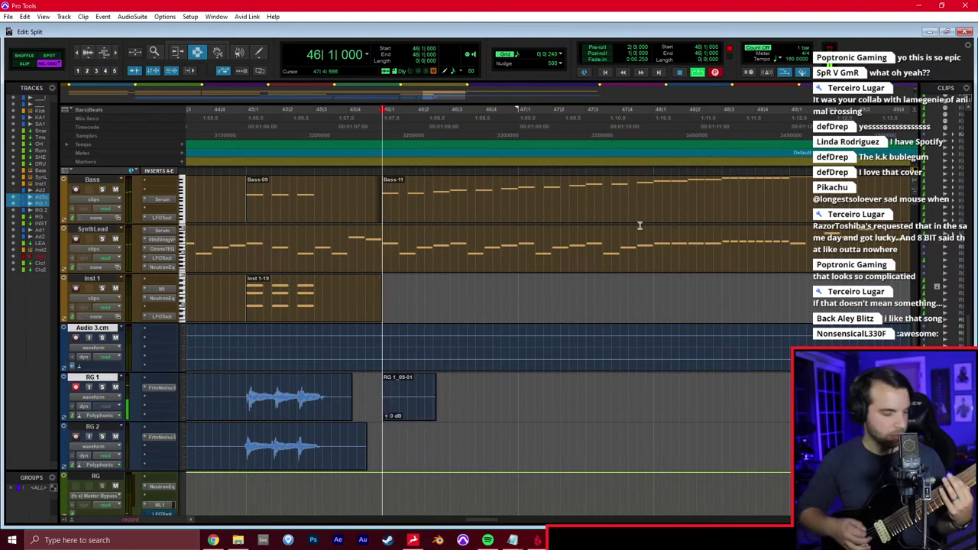
{"action": "key", "text": "ctrl+space"}
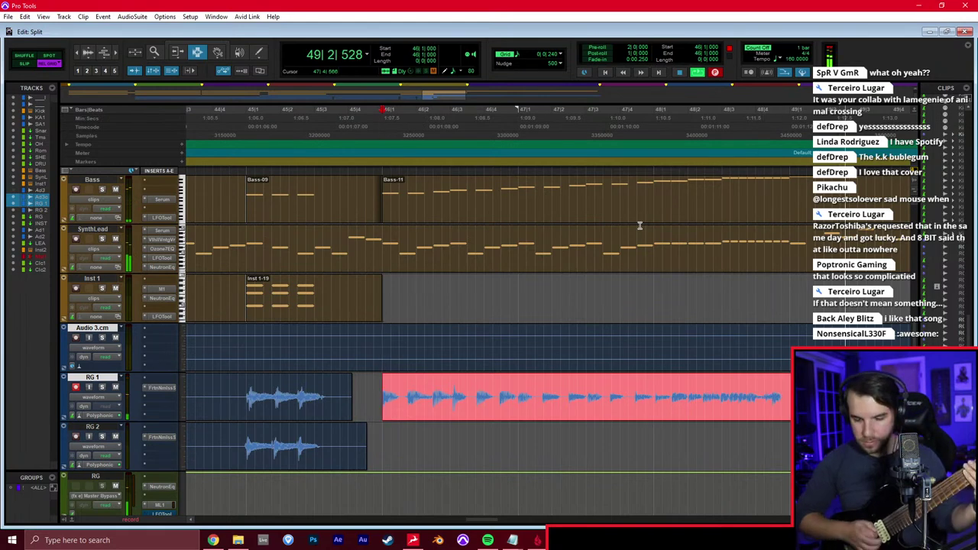
{"action": "key", "text": "space"}
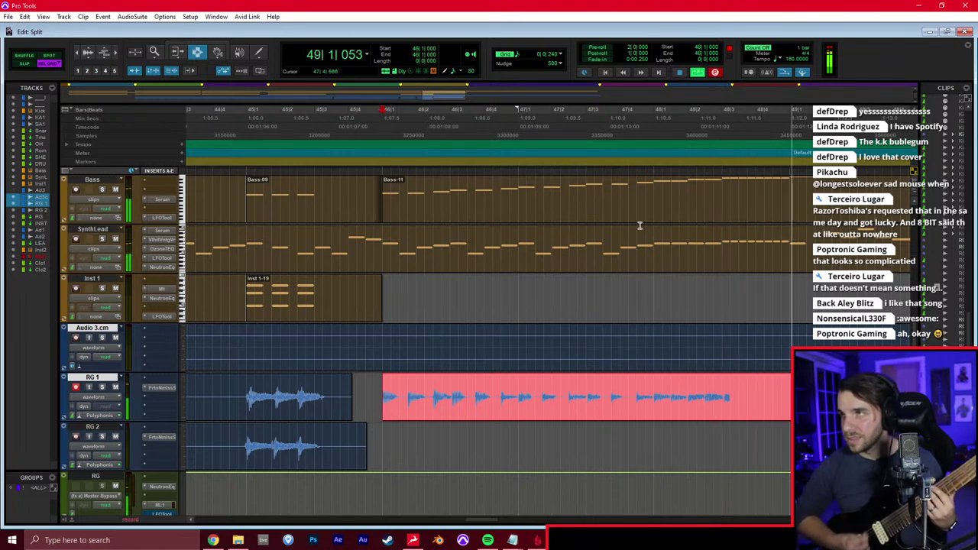
{"action": "key", "text": "space"}
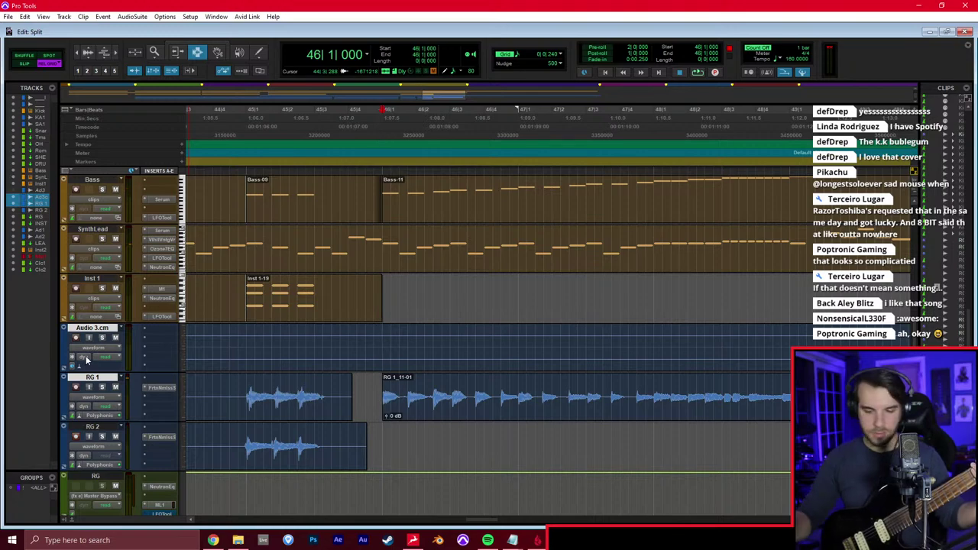
{"action": "left_click", "coordinate": [379, 433]}
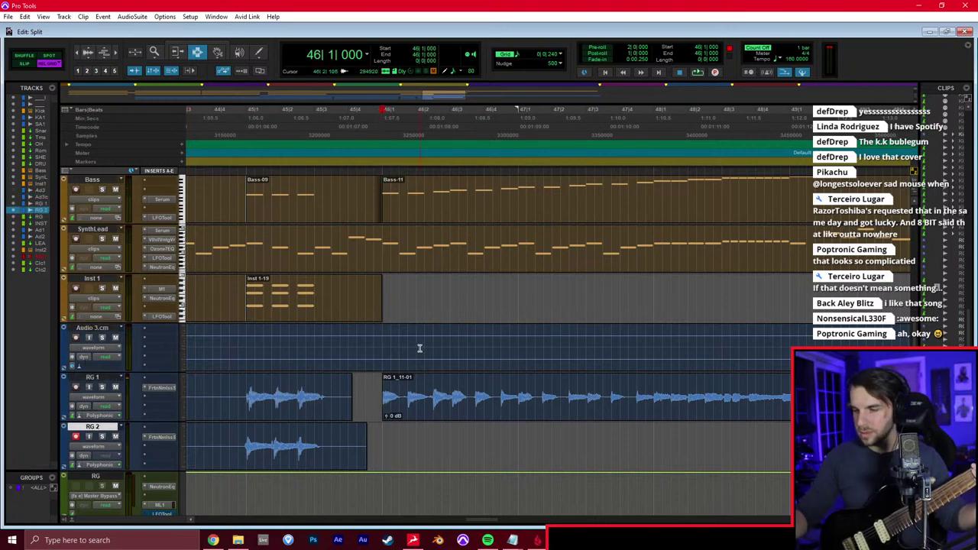
Recall memory location 3, the Build marker at 18|1|000
{"action": "key", "text": "period"}
{"action": "key", "text": "3"}
{"action": "key", "text": "period"}
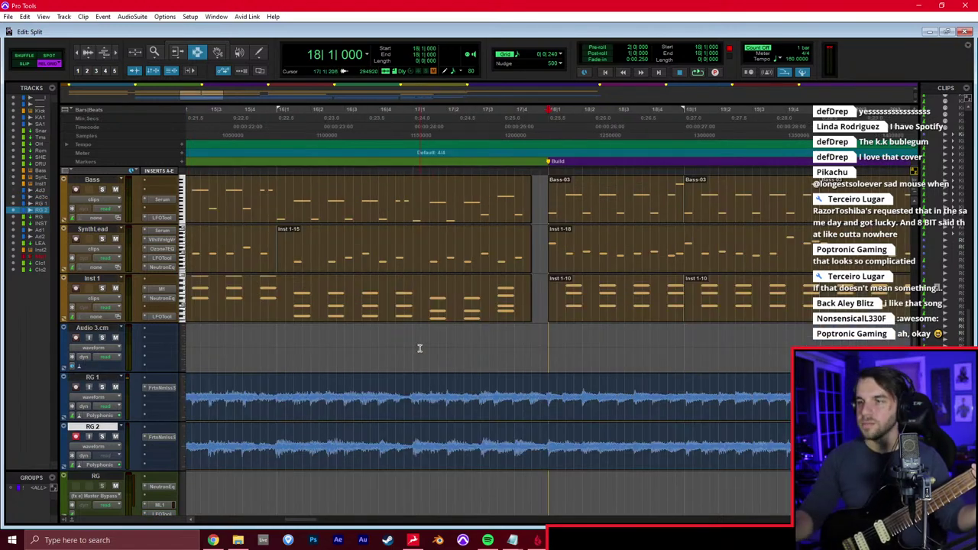
Return to 46|1|000 on RG 2 and record the doubled rhythm guitar take up to the drop
{"action": "scroll", "coordinate": [422, 338], "scroll_direction": "right", "scroll_amount": 15}
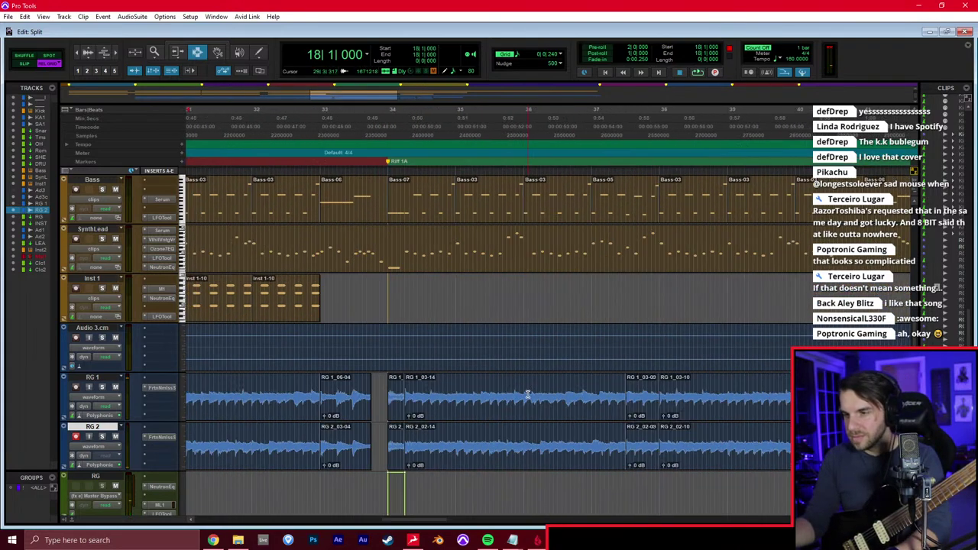
{"action": "scroll", "coordinate": [512, 384], "scroll_direction": "right", "scroll_amount": 3}
{"action": "key", "text": "t"}
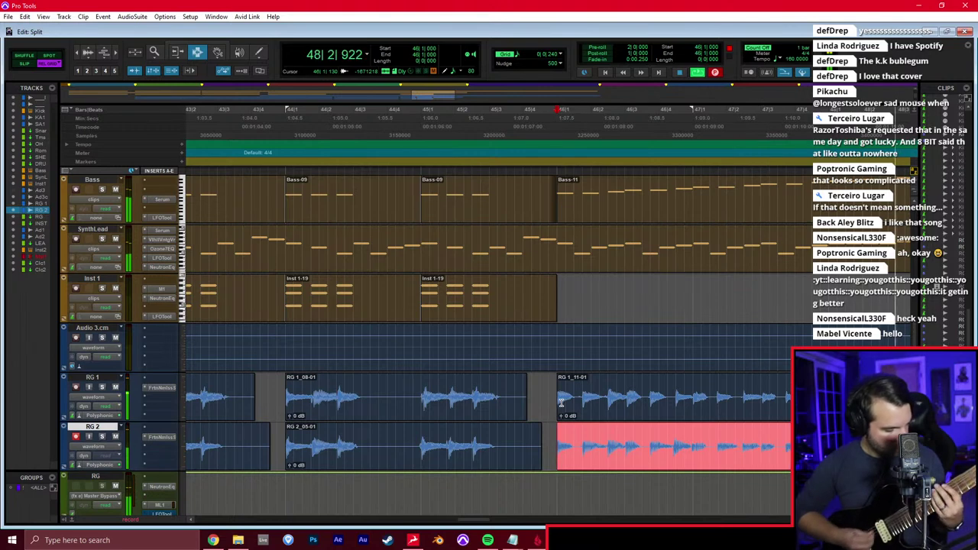
{"action": "key", "text": "space"}
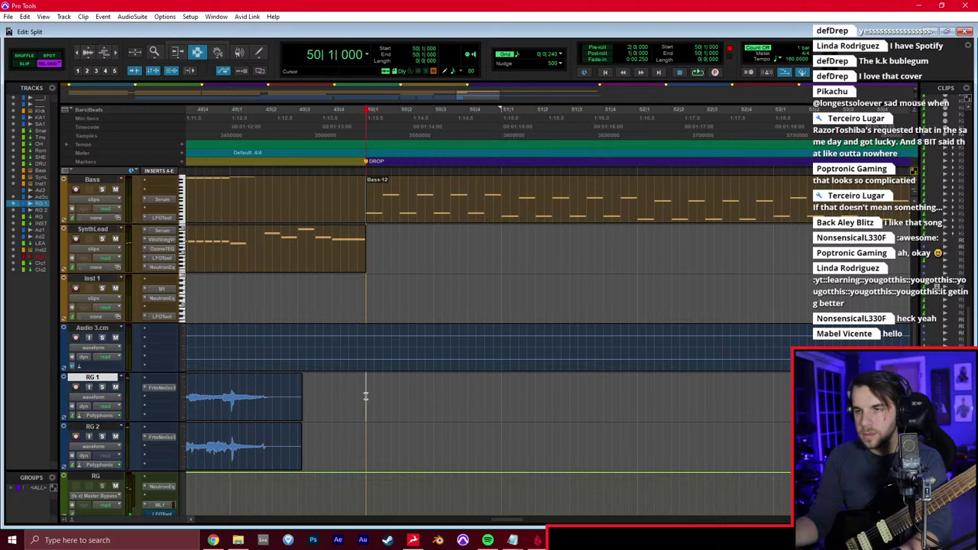
Lower the RG track's Master Bypass automation from the DROP marker at 50|1|000 onward
{"action": "scroll", "coordinate": [393, 399], "scroll_direction": "down", "scroll_amount": 1}
{"action": "scroll", "coordinate": [410, 396], "scroll_direction": "right", "scroll_amount": 2}
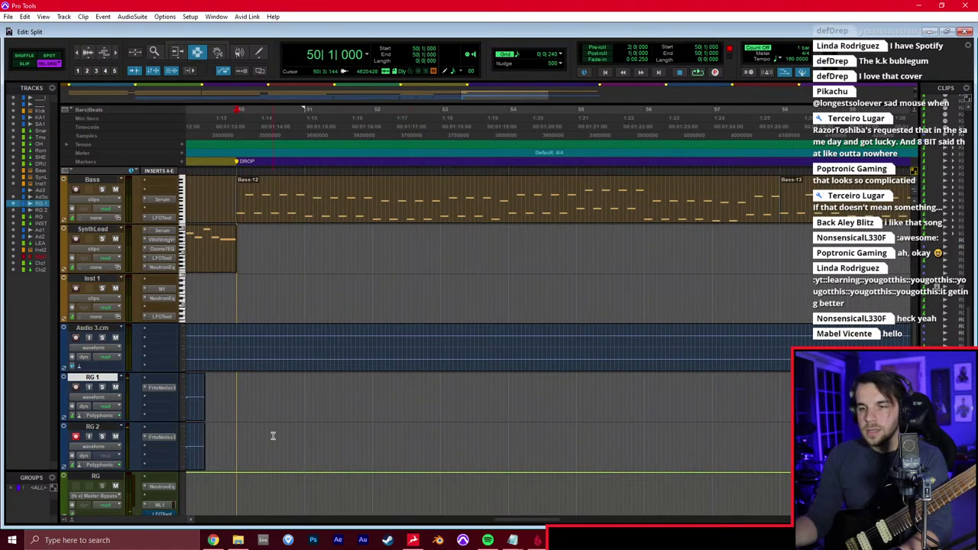
{"action": "scroll", "coordinate": [249, 466], "scroll_direction": "down", "scroll_amount": 1}
{"action": "left_click", "coordinate": [238, 441]}
{"action": "left_click", "coordinate": [242, 470]}
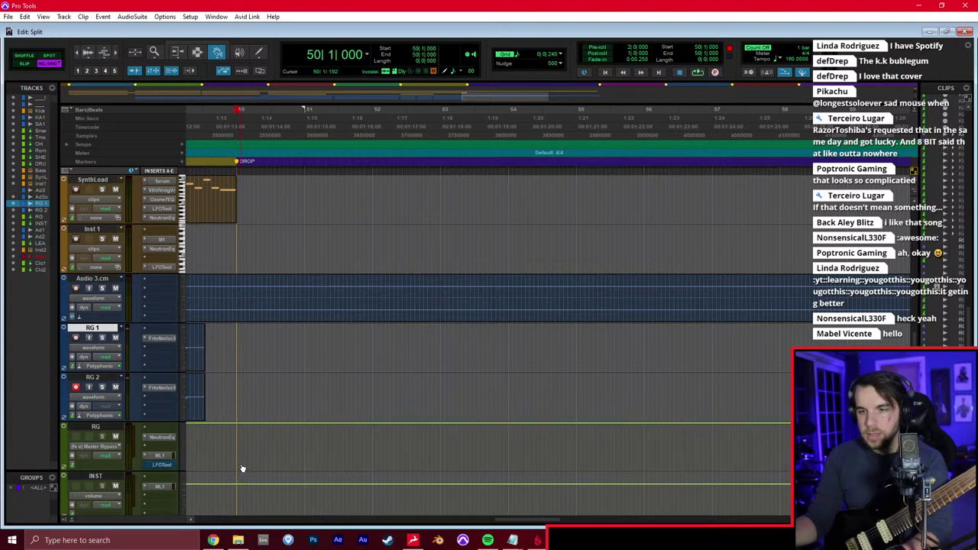
{"action": "left_click_drag", "start_coordinate": [244, 434], "coordinate": [241, 474]}
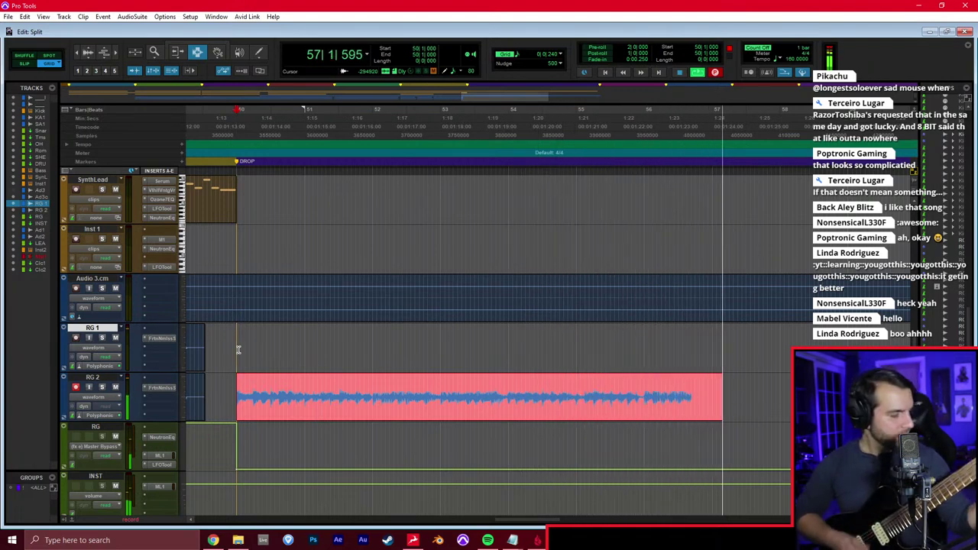
Record rhythm guitar on RG 2 from 50|1|000 through the drop, restarting the take as needed
{"action": "key", "text": "space"}
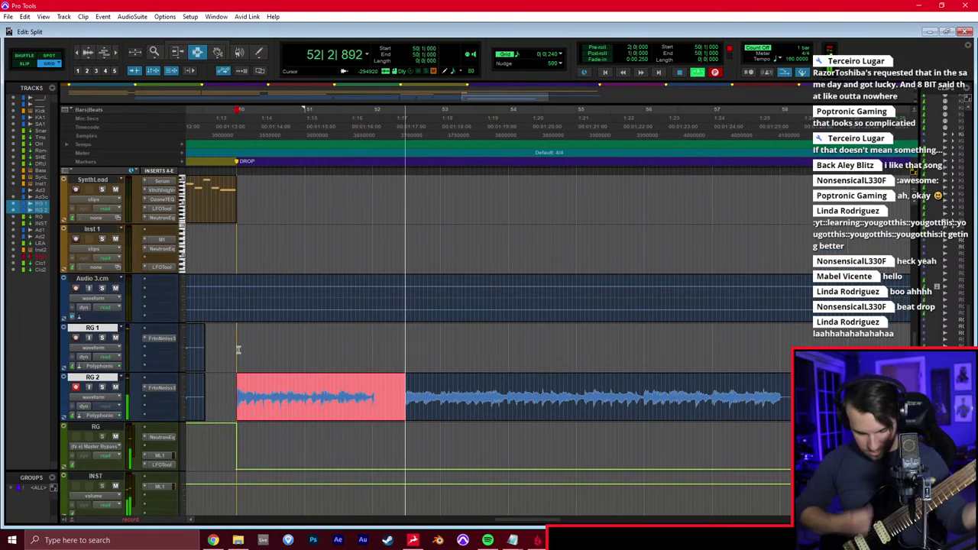
{"action": "key", "text": "space"}
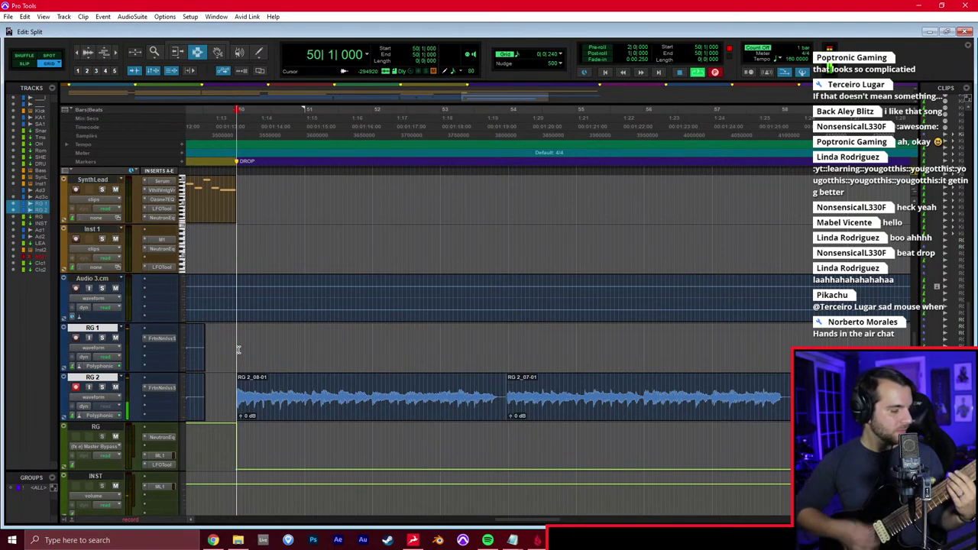
{"action": "key", "text": "space"}
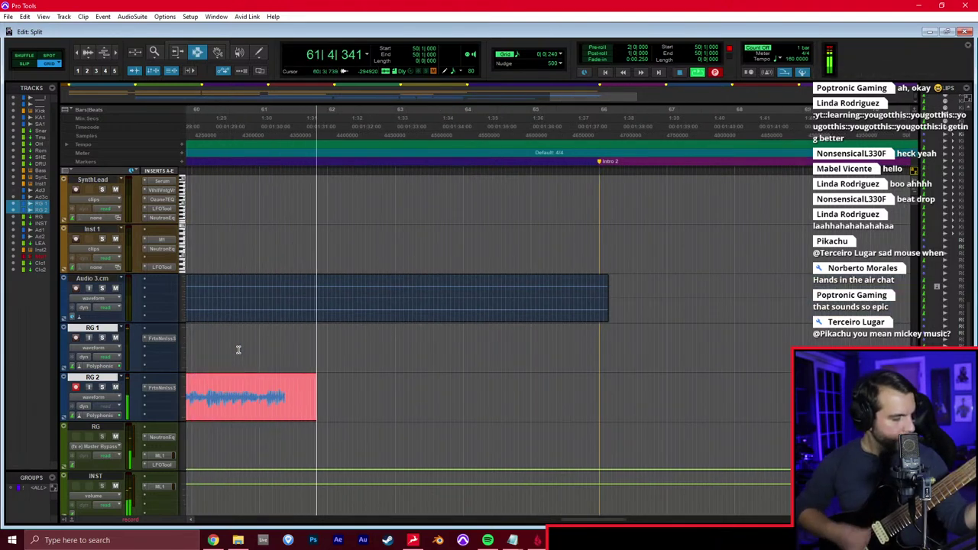
{"action": "key", "text": "space"}
Finish the RG 2 take and record the doubling rhythm guitar on RG 1 from the DROP marker at 50|1|000
{"action": "scroll", "coordinate": [346, 370], "scroll_direction": "up", "scroll_amount": 1}
{"action": "scroll", "coordinate": [346, 370], "scroll_direction": "left", "scroll_amount": 3}
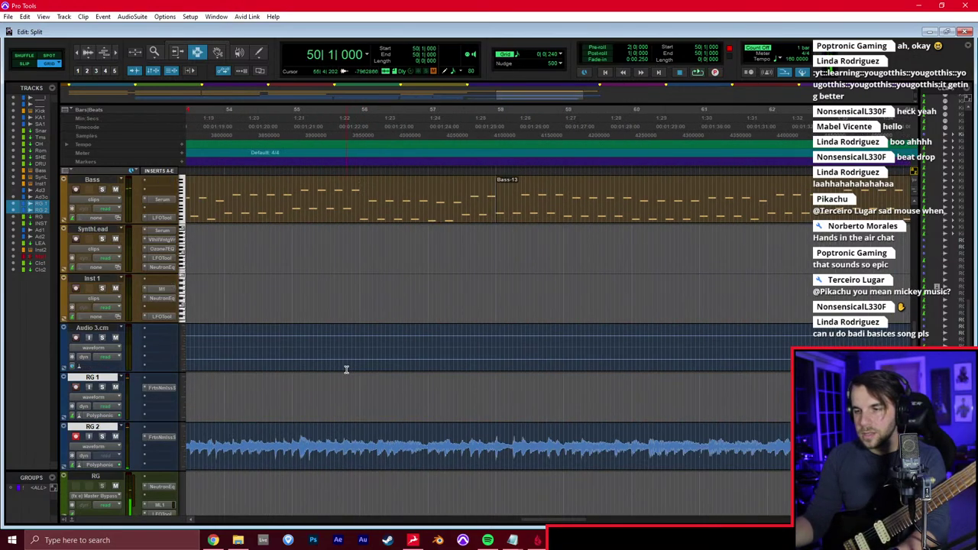
{"action": "key", "text": "r"}
{"action": "scroll", "coordinate": [303, 415], "scroll_direction": "down", "scroll_amount": 1}
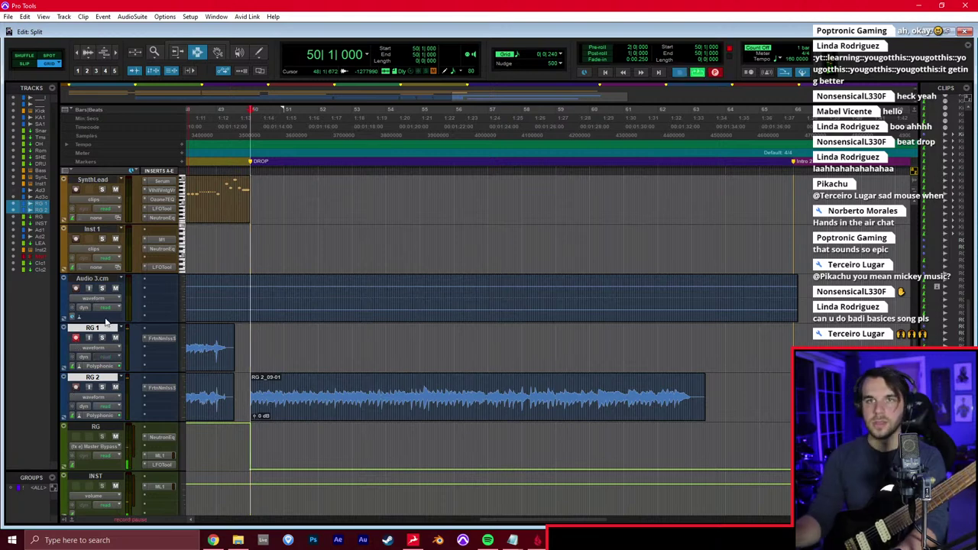
{"action": "key", "text": "space"}
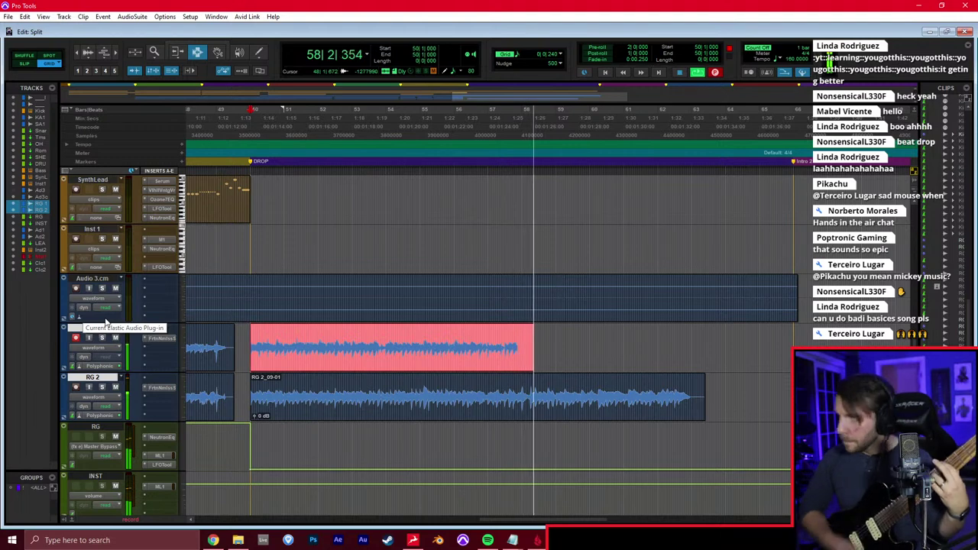
{"action": "key", "text": "space"}
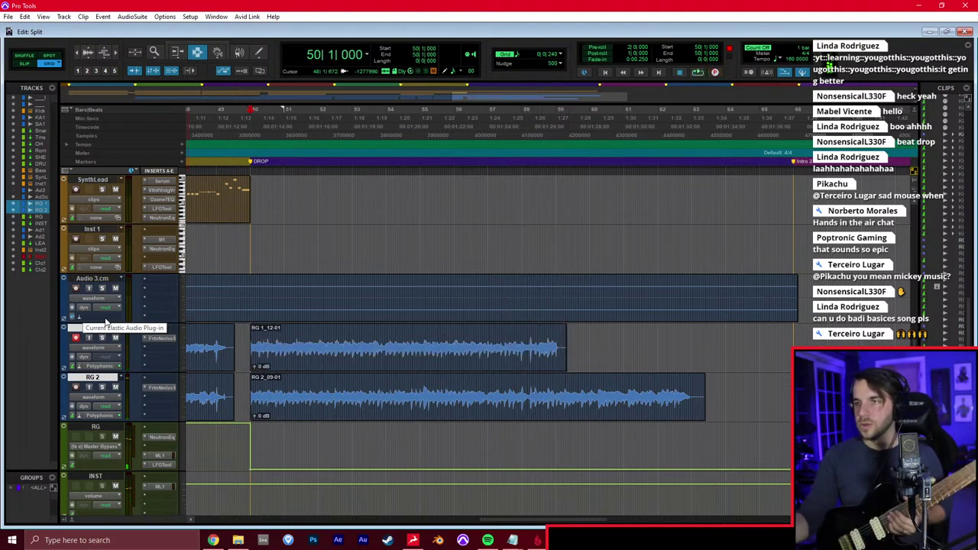
Set the grid value to 0|1|000
{"action": "left_click", "coordinate": [553, 62]}
{"action": "left_click", "coordinate": [589, 72]}
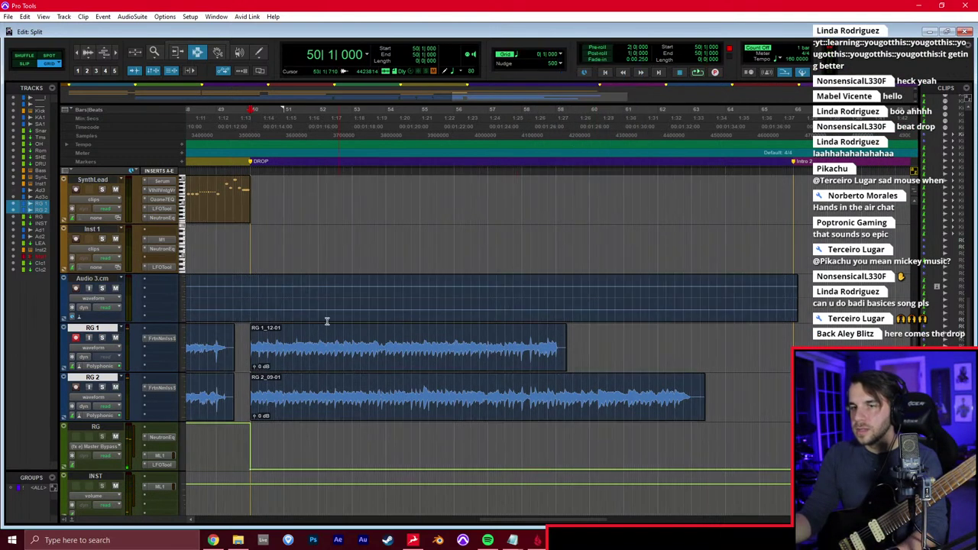
{"action": "left_click_drag", "start_coordinate": [257, 354], "coordinate": [548, 353]}
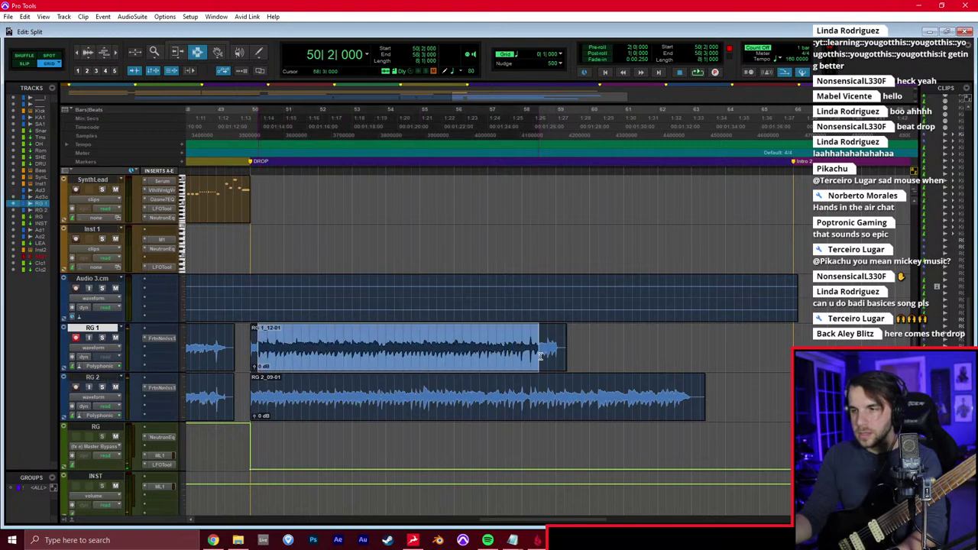
{"action": "key", "text": "ctrl+d"}
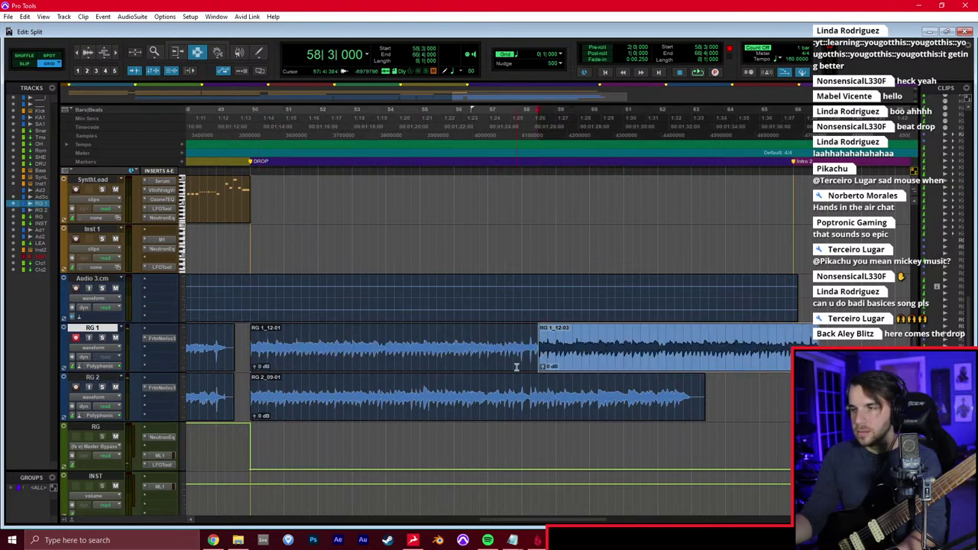
{"action": "key", "text": "ctrl+z"}
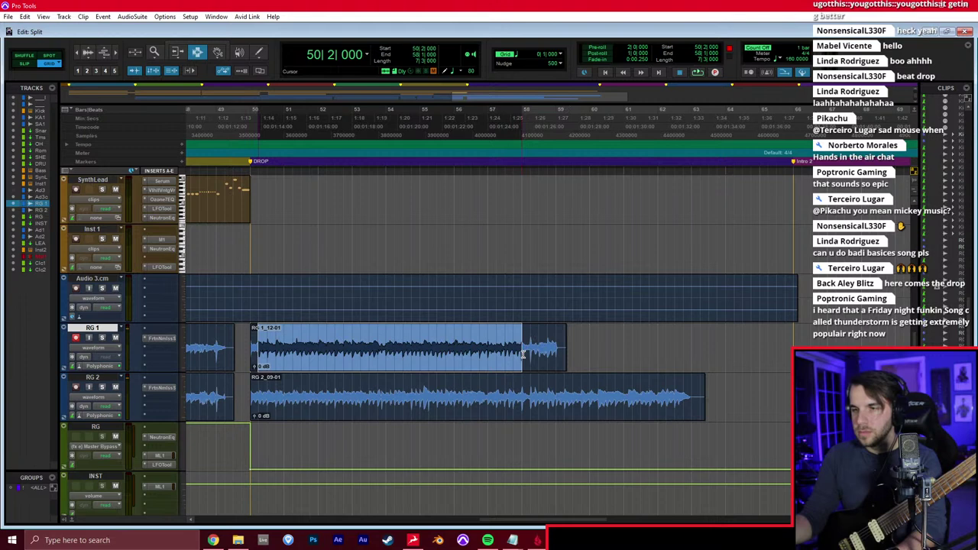
{"action": "left_click", "coordinate": [523, 354]}
{"action": "key", "text": "space"}
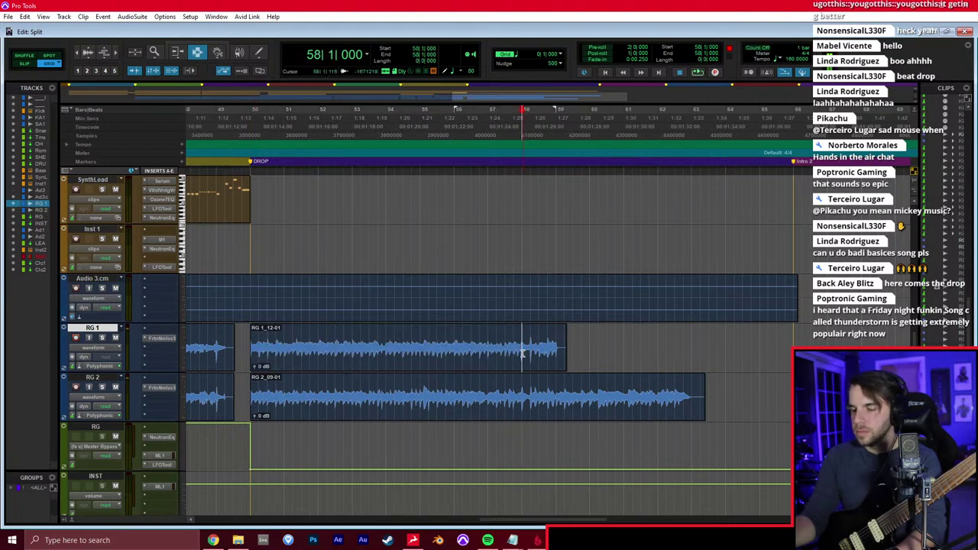
Duplicate the drop riff on RG 1 and RG 2 so the repeats start at 58|2|000, and audition the join from 57|4|000
{"action": "left_click_drag", "start_coordinate": [525, 344], "coordinate": [272, 359]}
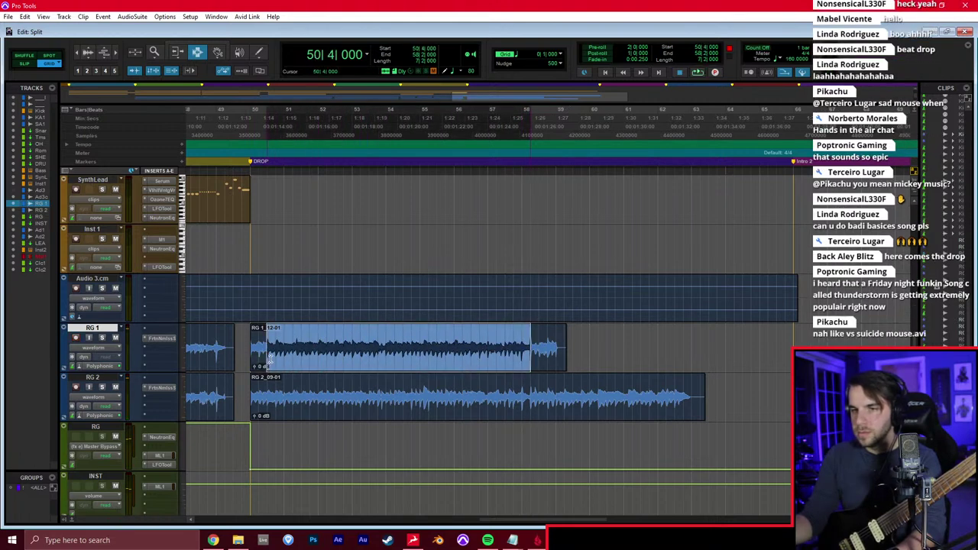
{"action": "key", "text": "ctrl+d"}
{"action": "left_click_drag", "start_coordinate": [258, 403], "coordinate": [528, 405]}
{"action": "key", "text": "ctrl+d"}
{"action": "left_click", "coordinate": [516, 408]}
{"action": "key", "text": "space"}
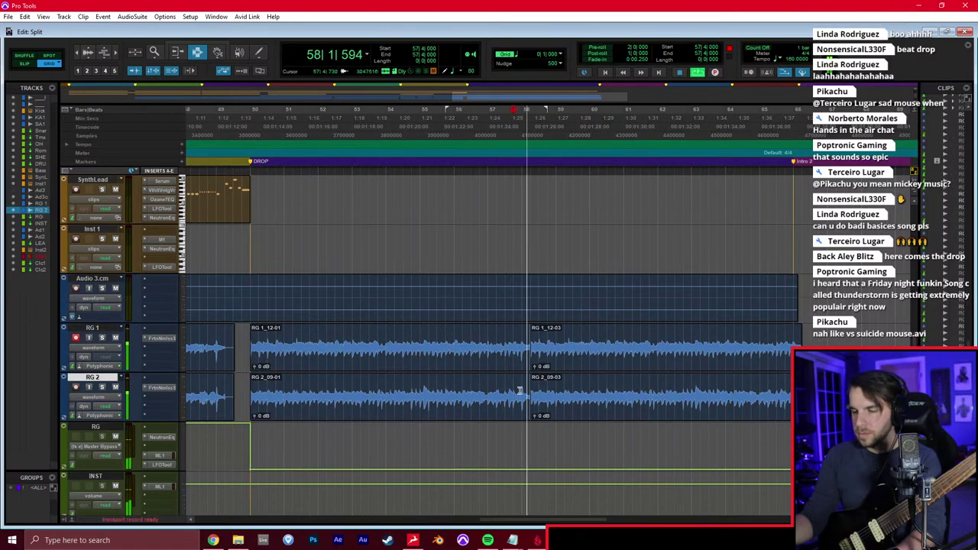
Trim the ends of the duplicated RG 1 and RG 2 clips to 65|4|000, just before the Intro 2 marker
{"action": "scroll", "coordinate": [543, 397], "scroll_direction": "up", "scroll_amount": 6}
{"action": "scroll", "coordinate": [556, 393], "scroll_direction": "down", "scroll_amount": 5}
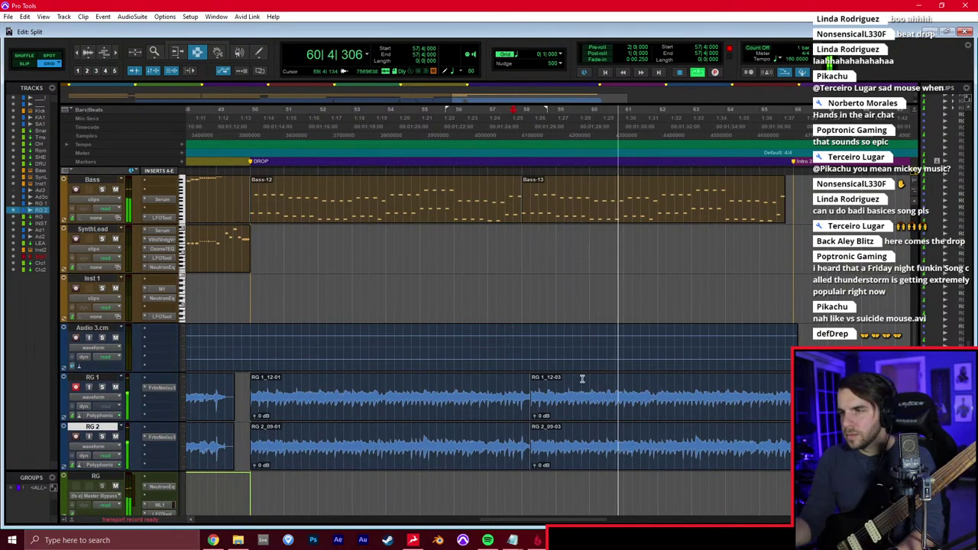
{"action": "left_click", "coordinate": [790, 395]}
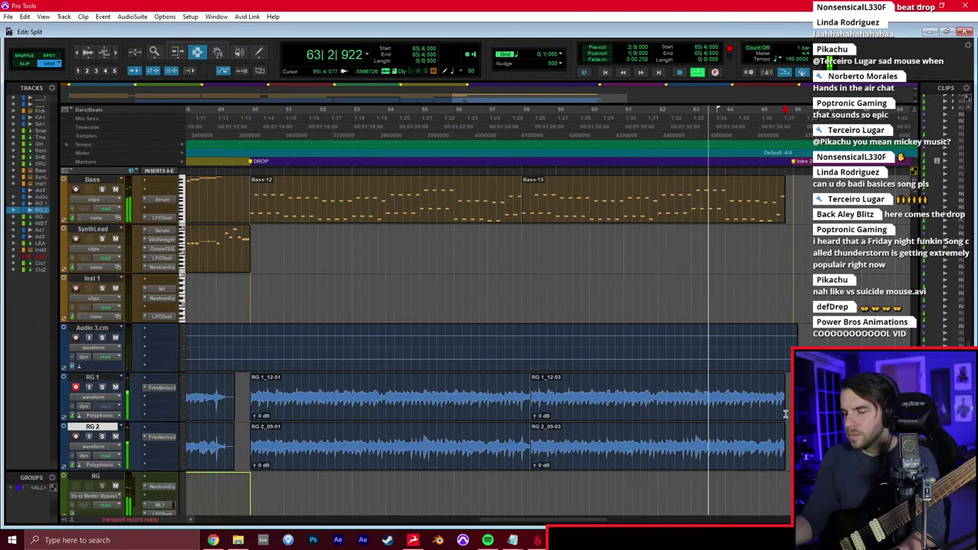
{"action": "scroll", "coordinate": [785, 405], "scroll_direction": "down", "scroll_amount": 2}
{"action": "scroll", "coordinate": [785, 412], "scroll_direction": "up", "scroll_amount": 1}
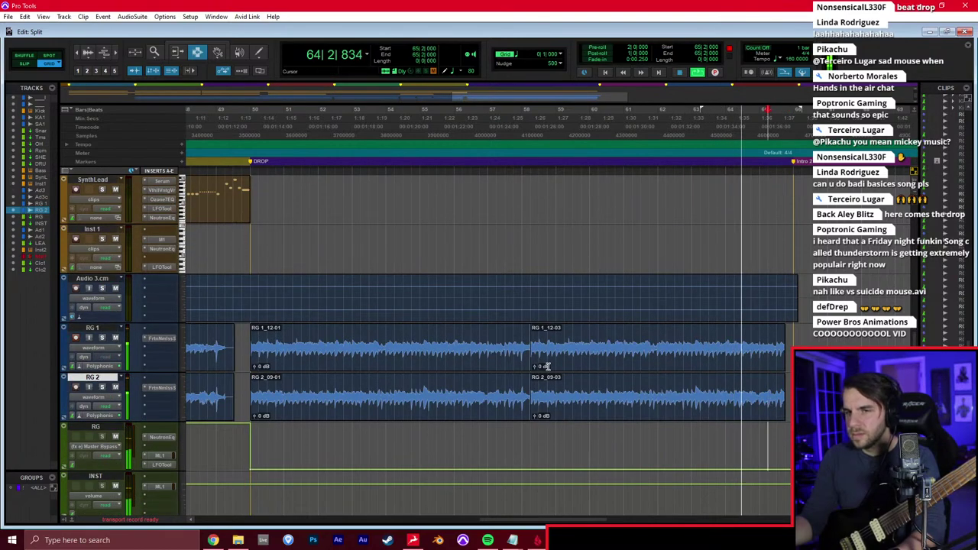
Stop playback and play the doubled guitars back from the DROP marker at 50|1|000
{"action": "scroll", "coordinate": [548, 366], "scroll_direction": "up", "scroll_amount": 2}
{"action": "scroll", "coordinate": [548, 365], "scroll_direction": "down", "scroll_amount": 1}
{"action": "left_click", "coordinate": [648, 392]}
{"action": "left_click", "coordinate": [662, 392]}
{"action": "key", "text": "r"}
{"action": "key", "text": "space"}
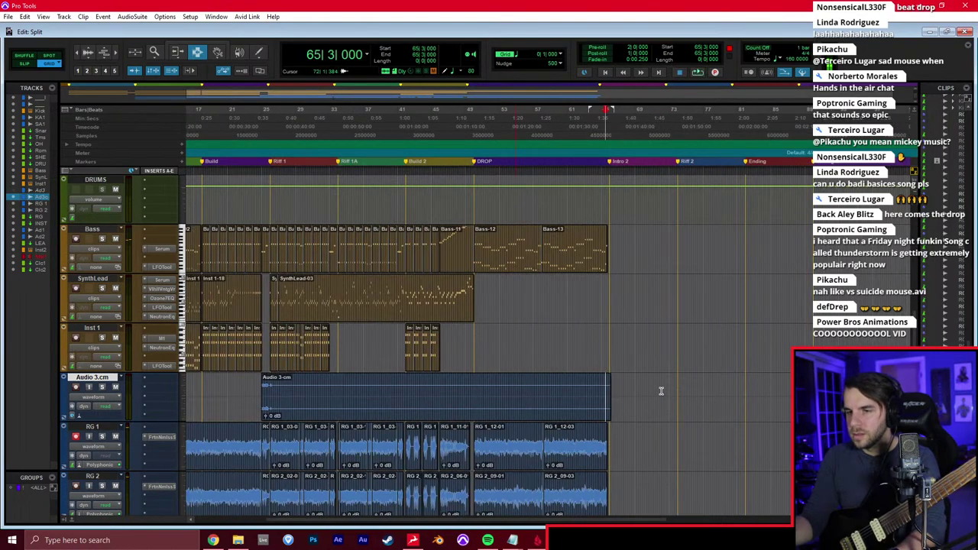
{"action": "left_click", "coordinate": [474, 436]}
{"action": "scroll", "coordinate": [489, 435], "scroll_direction": "down", "scroll_amount": 4}
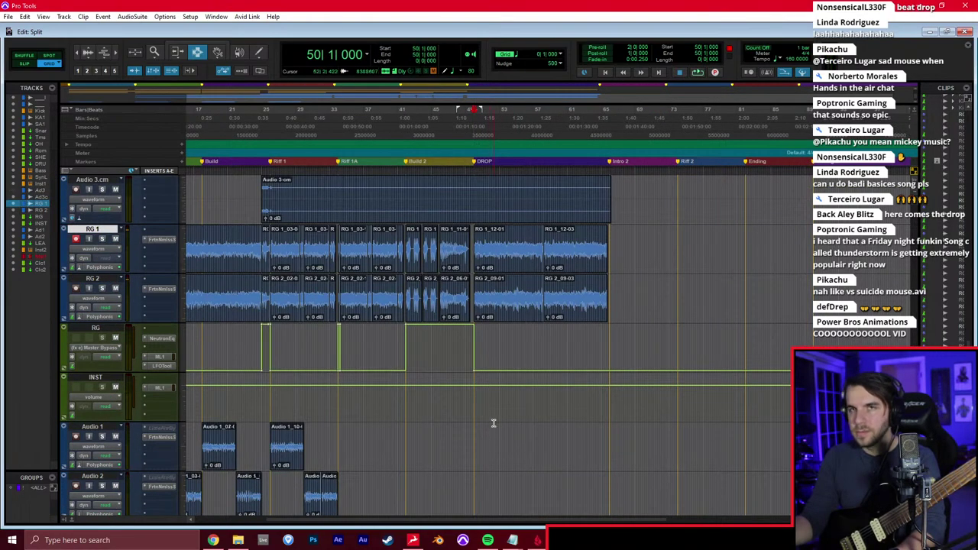
{"action": "key", "text": "space"}
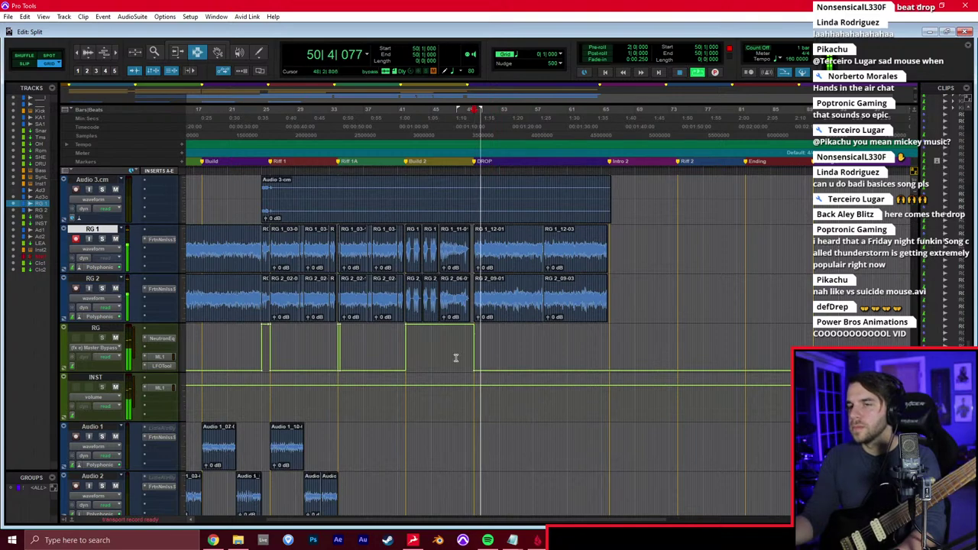
Disarm recording on RG 1 and create one stereo instrument track in ticks after Inst 1
{"action": "key", "text": "ctrl+equal"}
{"action": "left_click", "coordinate": [498, 300]}
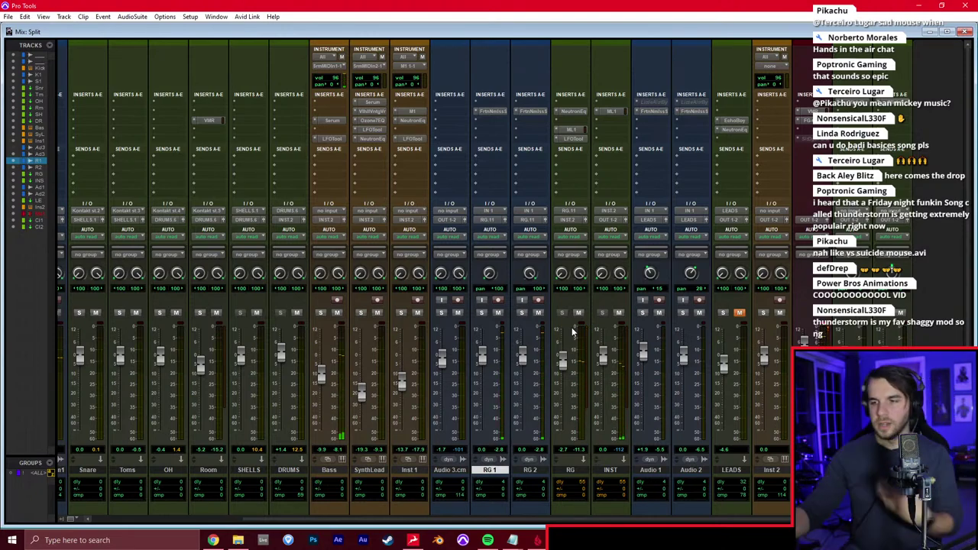
{"action": "key", "text": "ctrl+shift+n"}
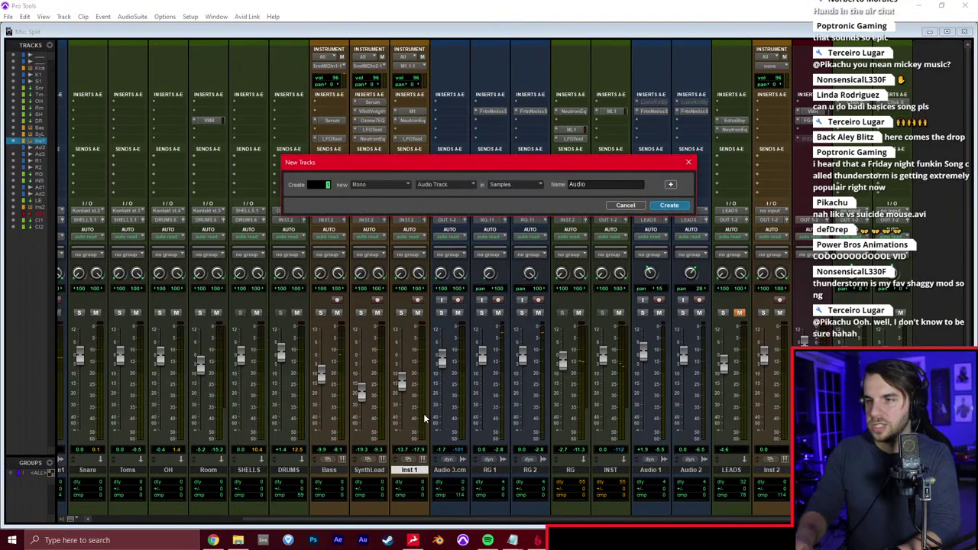
{"action": "key", "text": "ctrl+Down"}
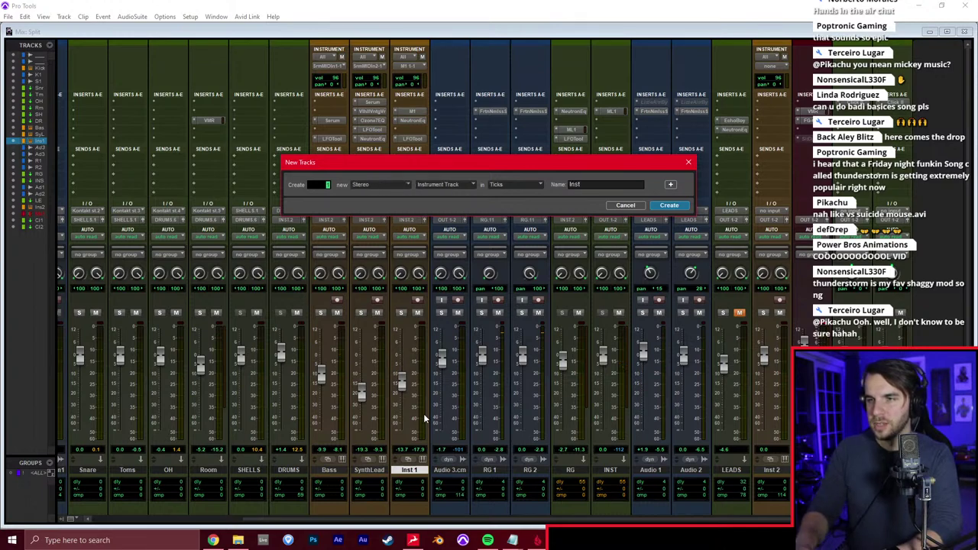
{"action": "key", "text": "Return"}
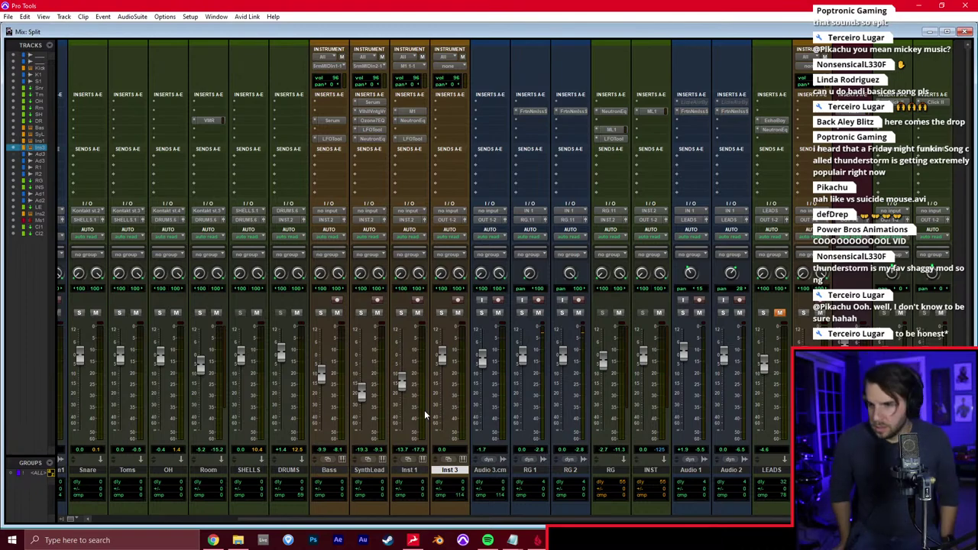
Insert Serum on the Inst 3 track and dismiss the missing noise file message
{"action": "left_click", "coordinate": [459, 118]}
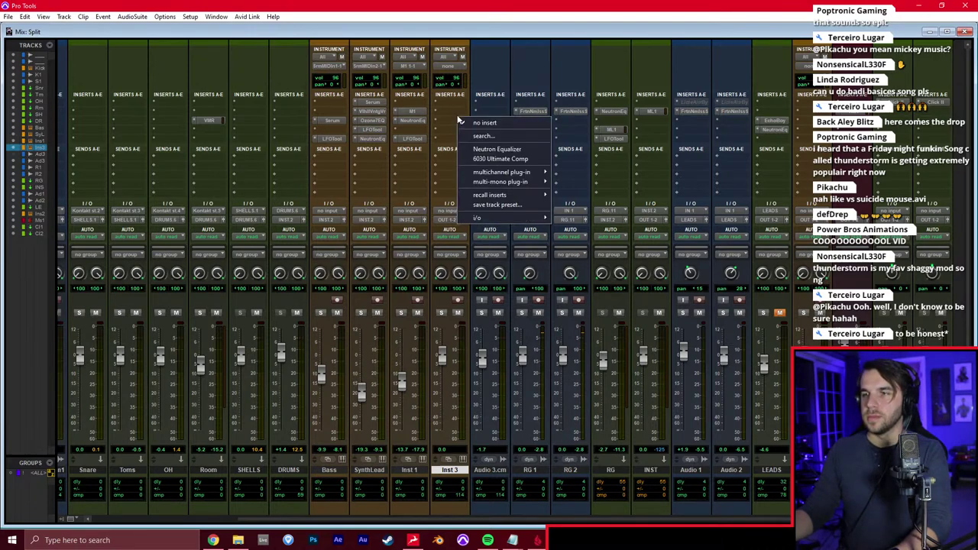
{"action": "left_click", "coordinate": [457, 115]}
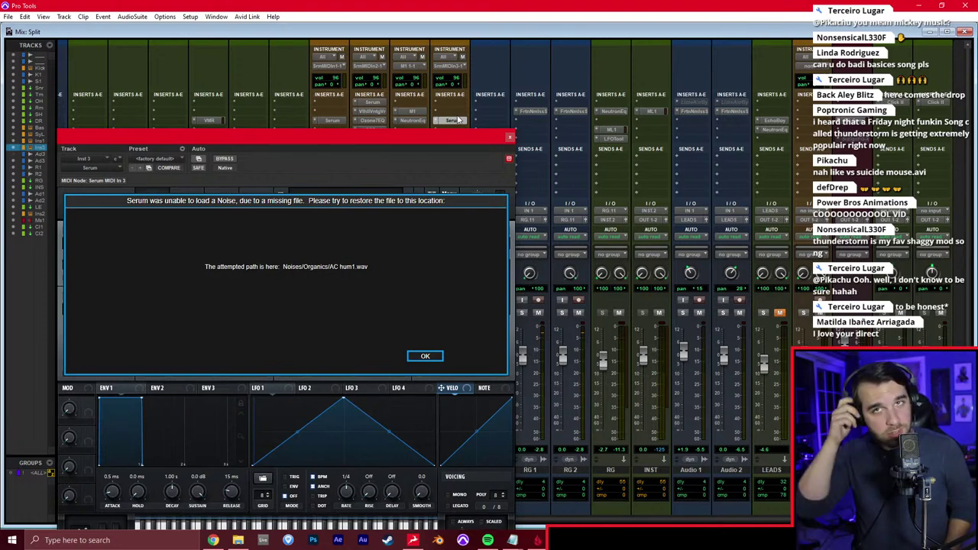
{"action": "left_click", "coordinate": [425, 355]}
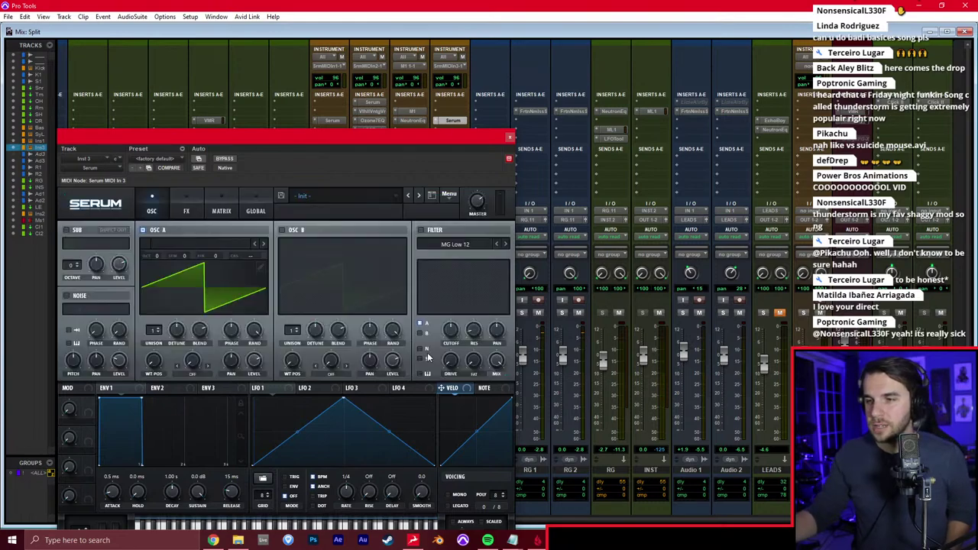
Set OSC A to 12 unison voices in Serum and enable OSC B with 7 unison voices
{"action": "left_click_drag", "start_coordinate": [368, 153], "coordinate": [564, 67]}
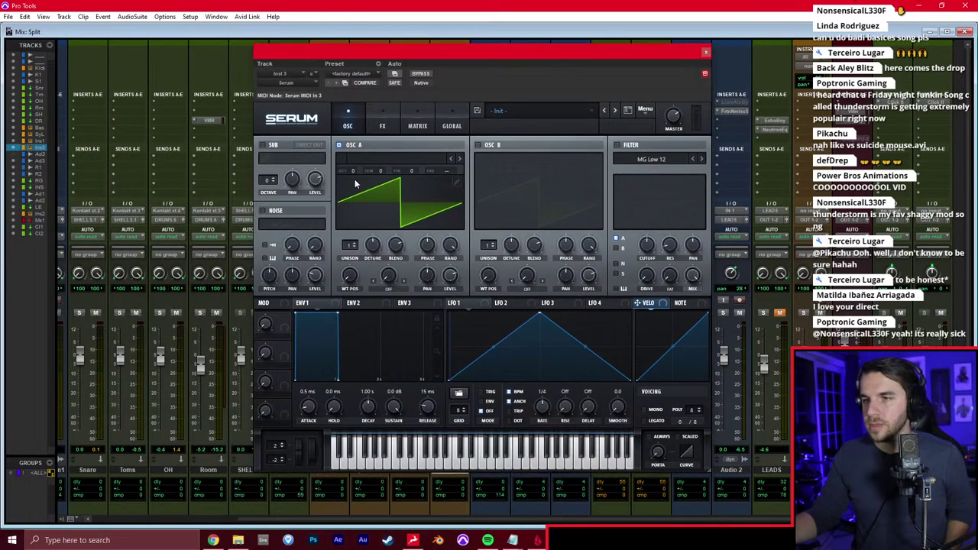
{"action": "left_click_drag", "start_coordinate": [351, 246], "coordinate": [373, 258]}
{"action": "left_click", "coordinate": [478, 145]}
{"action": "left_click_drag", "start_coordinate": [486, 244], "coordinate": [504, 256]}
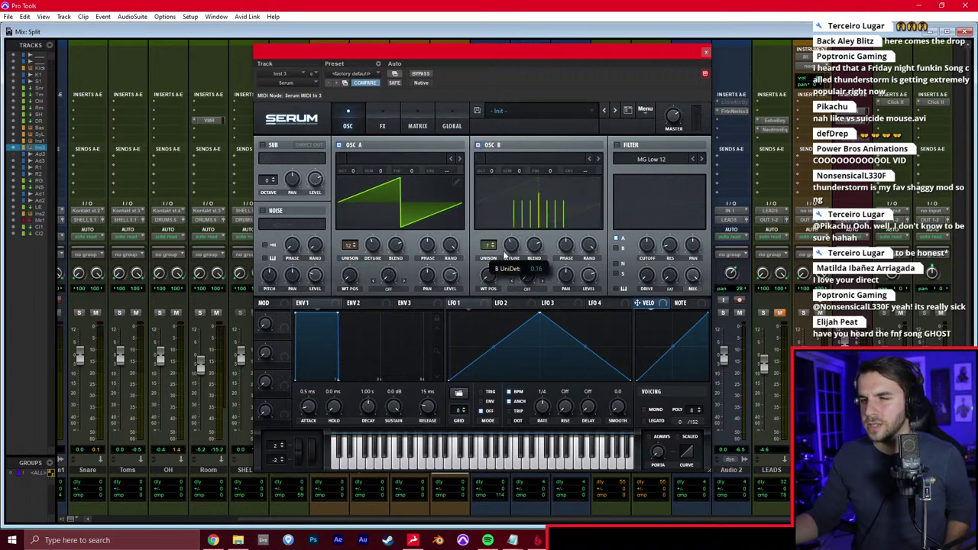
{"action": "left_click", "coordinate": [705, 52]}
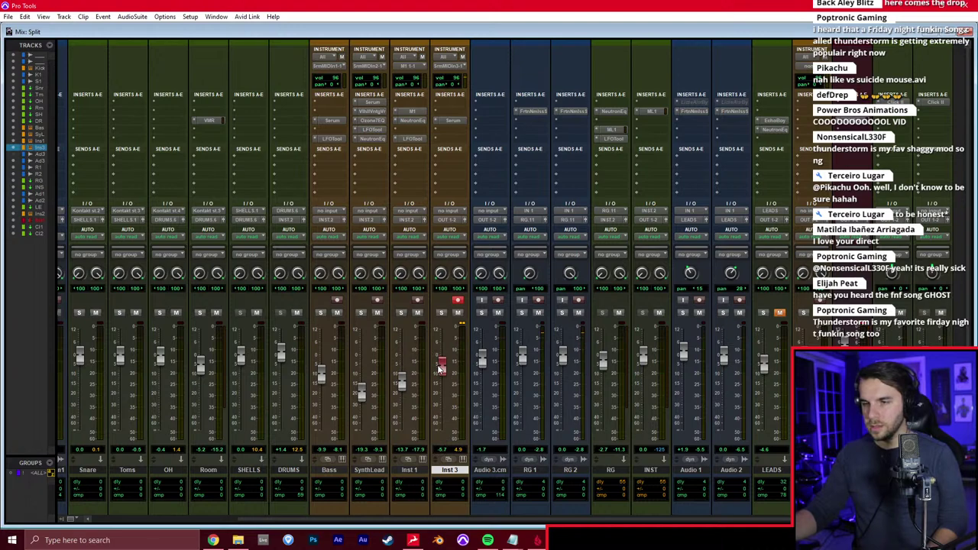
Record a synth part on Inst 3 at the drop, restarting the take from 49|1|000, and select the range around the DROP marker
{"action": "left_click", "coordinate": [458, 300]}
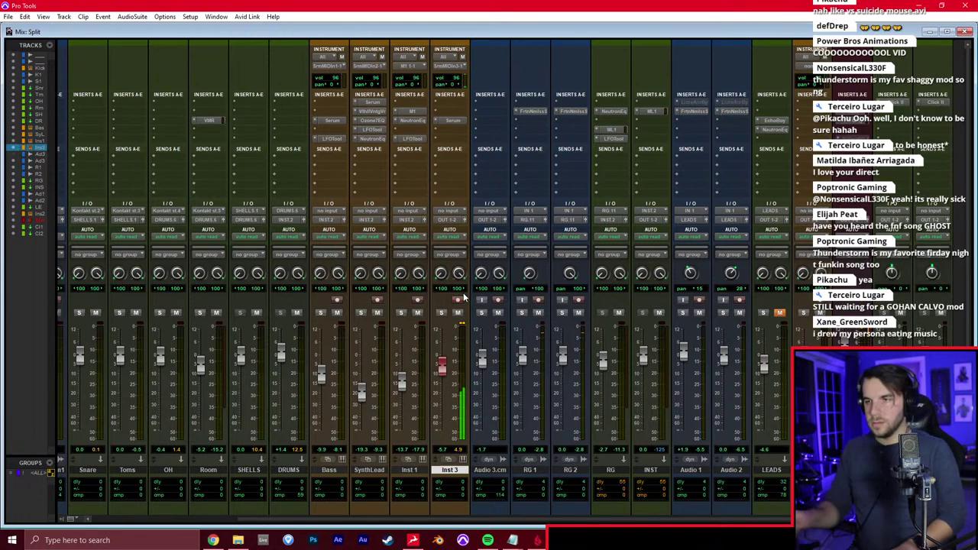
{"action": "key", "text": "ctrl+equal"}
{"action": "key", "text": "KP_3"}
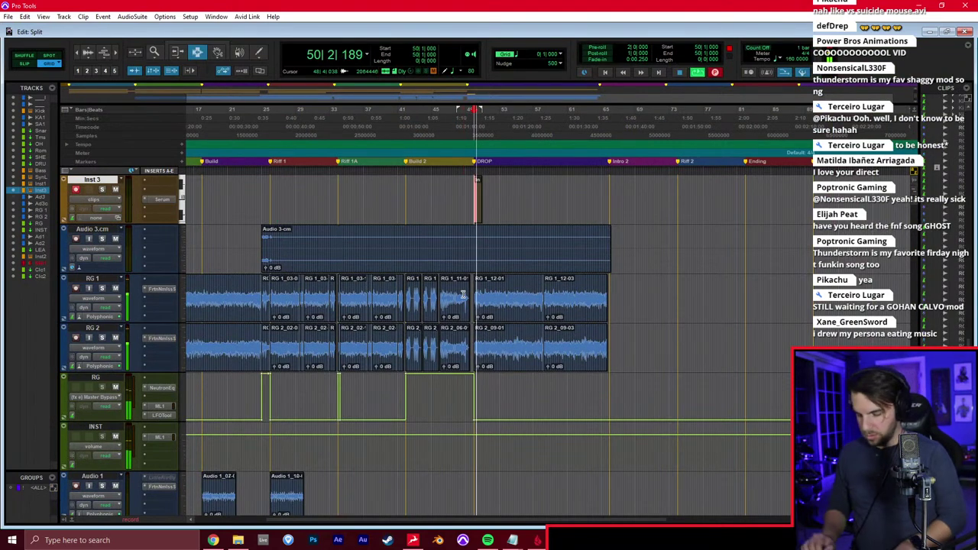
{"action": "key", "text": "space"}
{"action": "key", "text": "KP_1"}
{"action": "key", "text": "KP_3"}
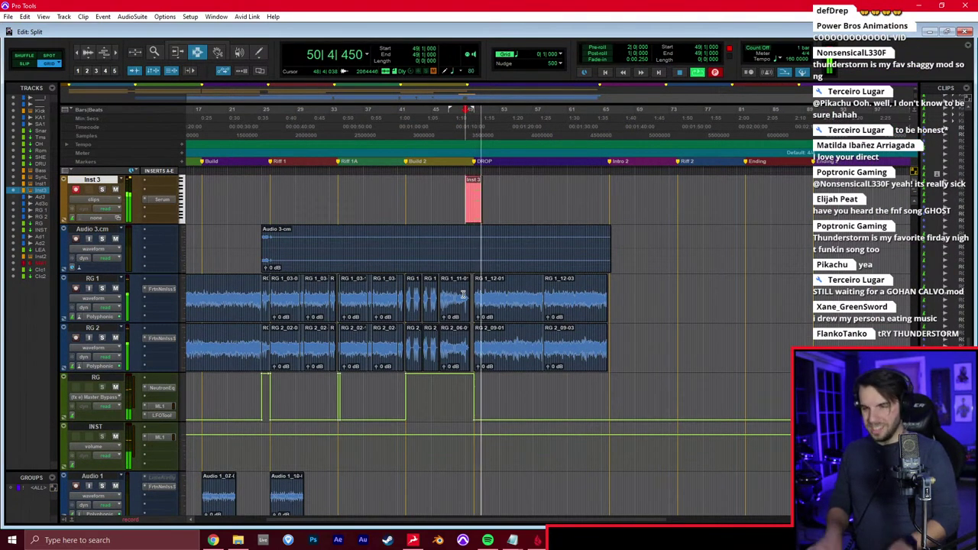
{"action": "key", "text": "space"}
{"action": "left_click_drag", "start_coordinate": [469, 204], "coordinate": [471, 204]}
{"action": "key", "text": "t"}
{"action": "key", "text": "t"}
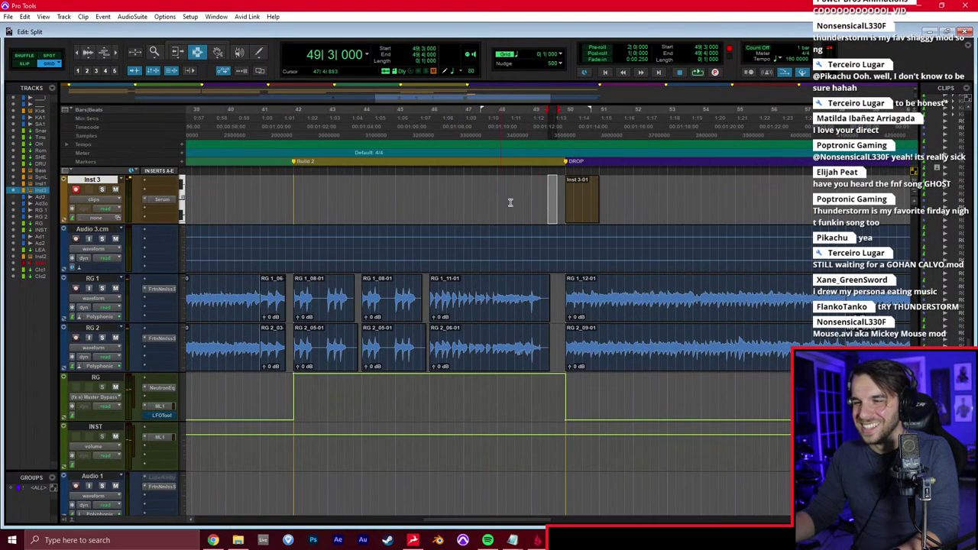
{"action": "left_click_drag", "start_coordinate": [534, 201], "coordinate": [626, 203]}
Lower the Inst 3 track's volume fader in the mixer
{"action": "key", "text": "ctrl+equal"}
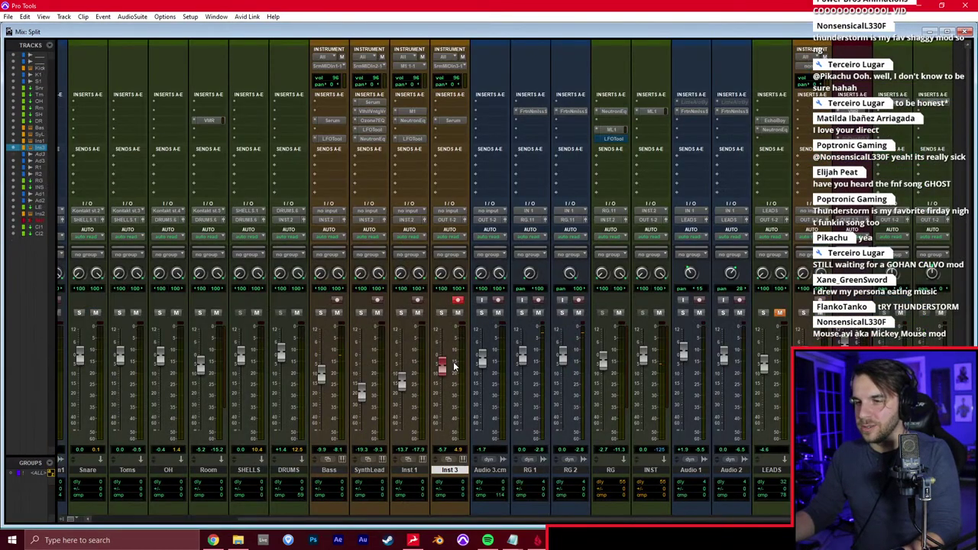
{"action": "left_click_drag", "start_coordinate": [442, 365], "coordinate": [442, 386]}
Modulate the OSC A and OSC B levels with LFO 1 in Inst 3's Serum and reshape LFO 1 into a rising ramp
{"action": "left_click", "coordinate": [453, 123]}
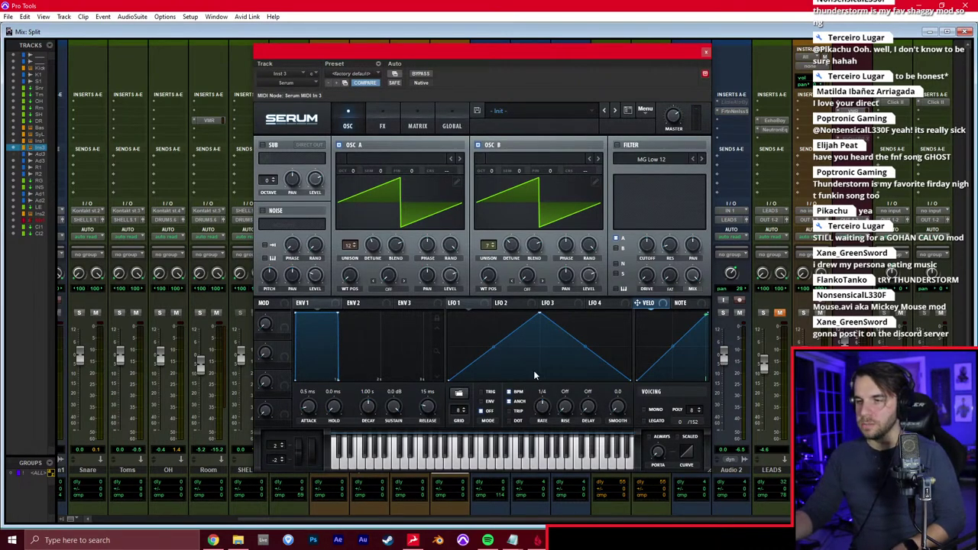
{"action": "left_click_drag", "start_coordinate": [475, 305], "coordinate": [449, 281]}
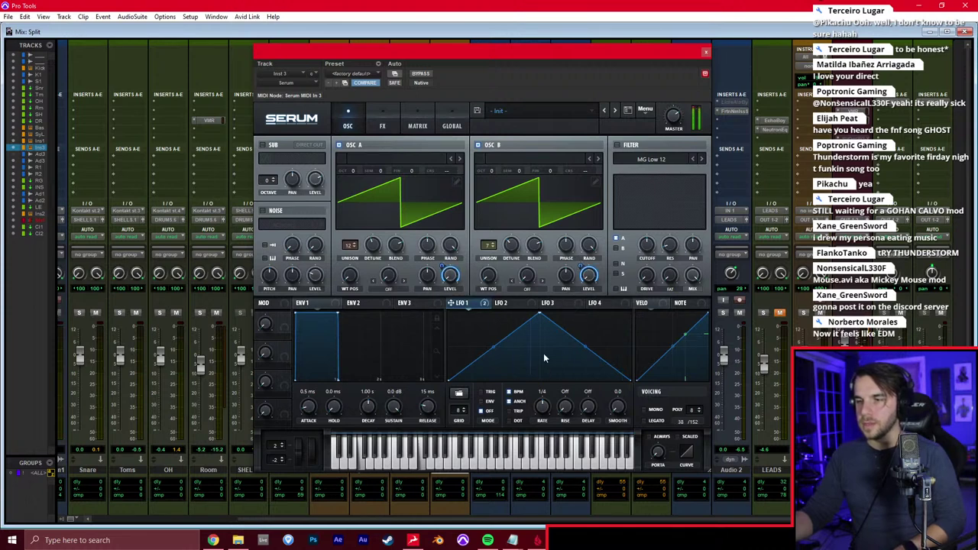
{"action": "left_click_drag", "start_coordinate": [541, 317], "coordinate": [663, 277]}
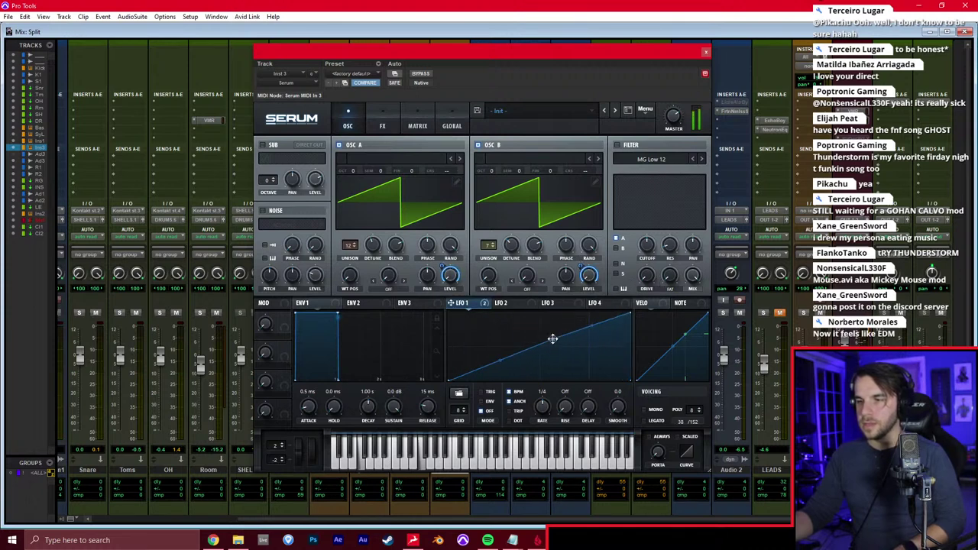
Reshape LFO 1 into a steep curve peaking at mid-cycle, and record a new Inst 3 take from 49|1|000
{"action": "left_click_drag", "start_coordinate": [553, 339], "coordinate": [541, 297]}
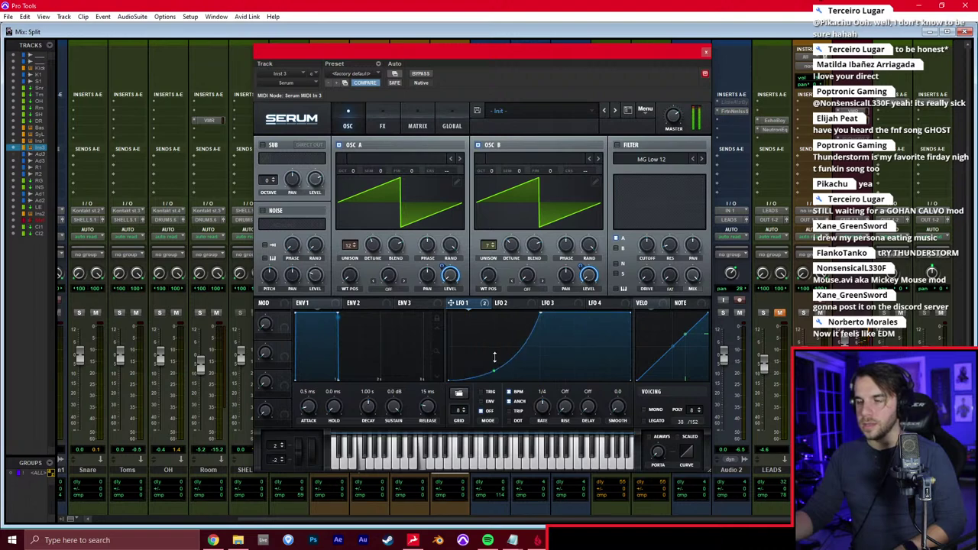
{"action": "left_click", "coordinate": [705, 52]}
{"action": "key", "text": "ctrl+="}
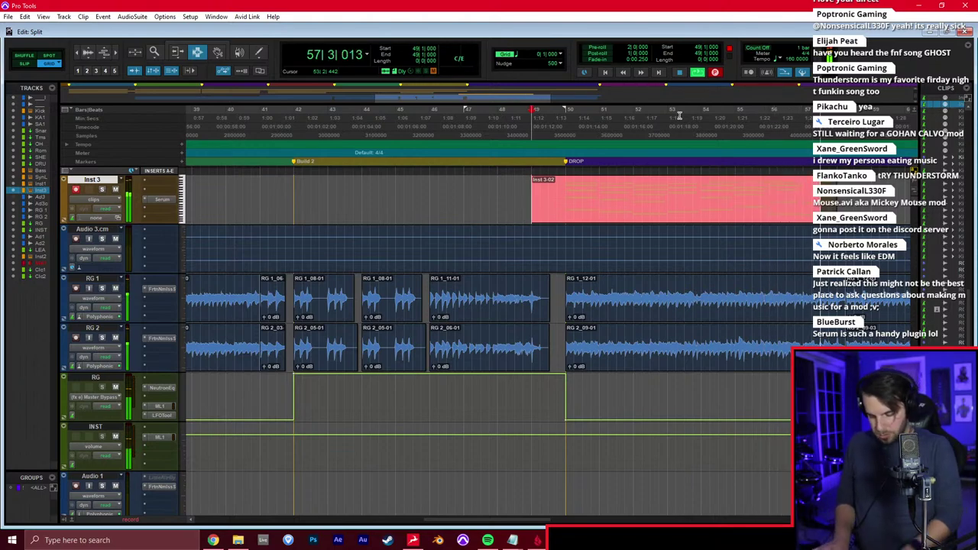
{"action": "key", "text": "space"}
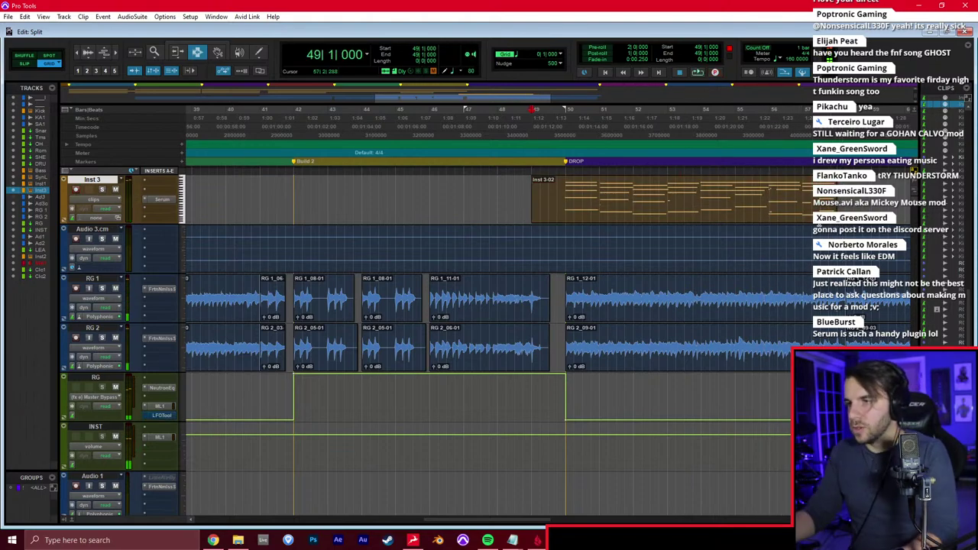
In the Inst 3 MIDI clip, lengthen the short bar 53 note to match its chord and extend the late bar 56 note back to the downbeat
{"action": "double_click", "coordinate": [770, 201]}
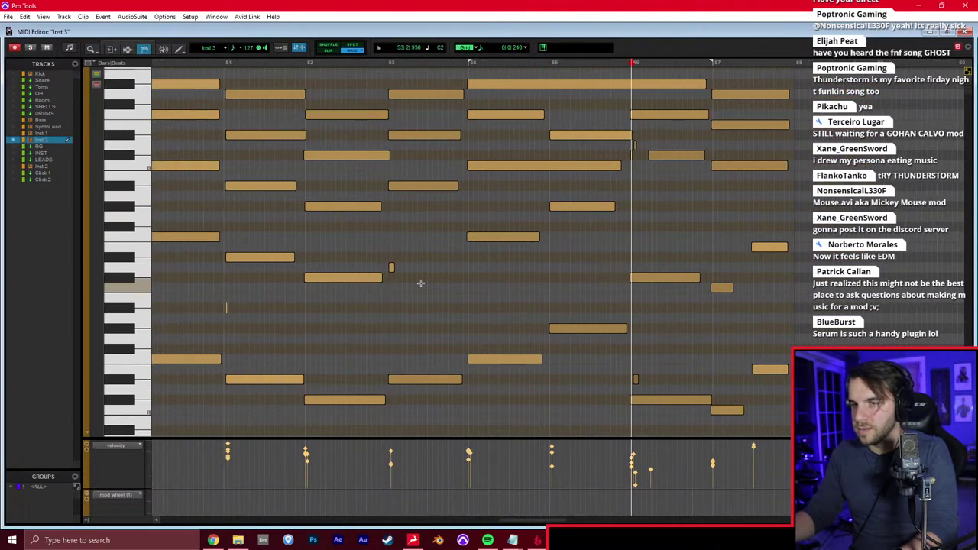
{"action": "left_click_drag", "start_coordinate": [391, 267], "coordinate": [457, 267]}
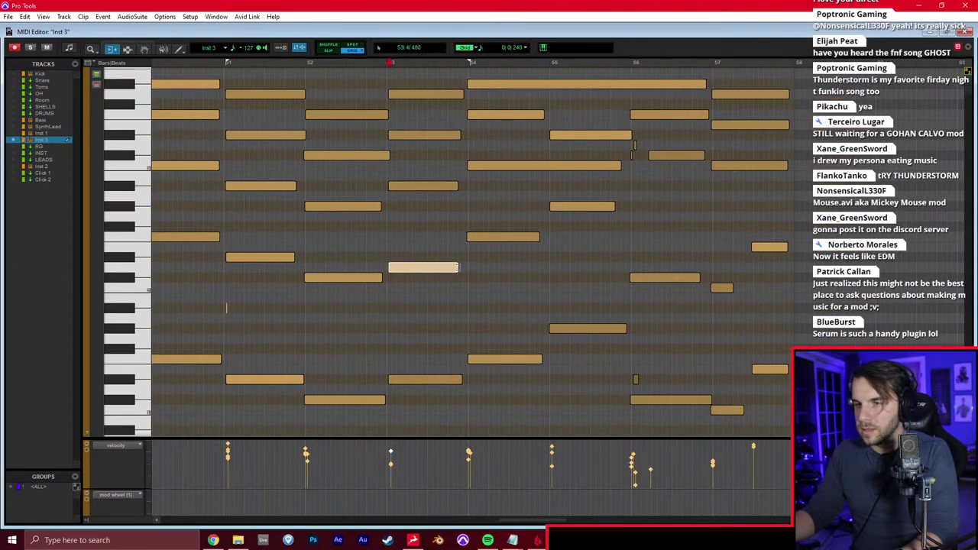
{"action": "left_click", "coordinate": [636, 149]}
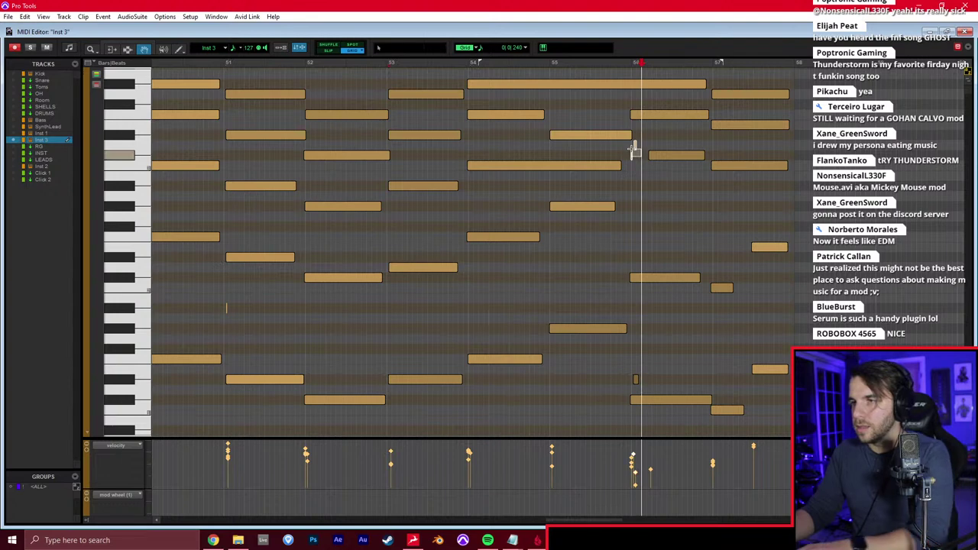
{"action": "left_click", "coordinate": [633, 150]}
{"action": "left_click_drag", "start_coordinate": [651, 155], "coordinate": [635, 159]}
Delete the stray short notes around bars 56 and 51 in the Inst 3 clip
{"action": "left_click_drag", "start_coordinate": [659, 369], "coordinate": [634, 388]}
{"action": "key", "text": "Delete"}
{"action": "key", "text": "r"}
{"action": "left_click_drag", "start_coordinate": [462, 329], "coordinate": [377, 296]}
{"action": "key", "text": "Delete"}
Quantize all Inst 3 notes between bars 49 and 60 to a 1/2 note grid
{"action": "key", "text": "F7"}
{"action": "mouse_move", "coordinate": [314, 282]}
{"action": "left_mouse_down"}
{"action": "mouse_move", "coordinate": [431, 274]}
{"action": "mouse_move", "coordinate": [752, 278]}
{"action": "left_mouse_up"}
{"action": "key", "text": "alt+0"}
{"action": "left_click", "coordinate": [443, 266]}
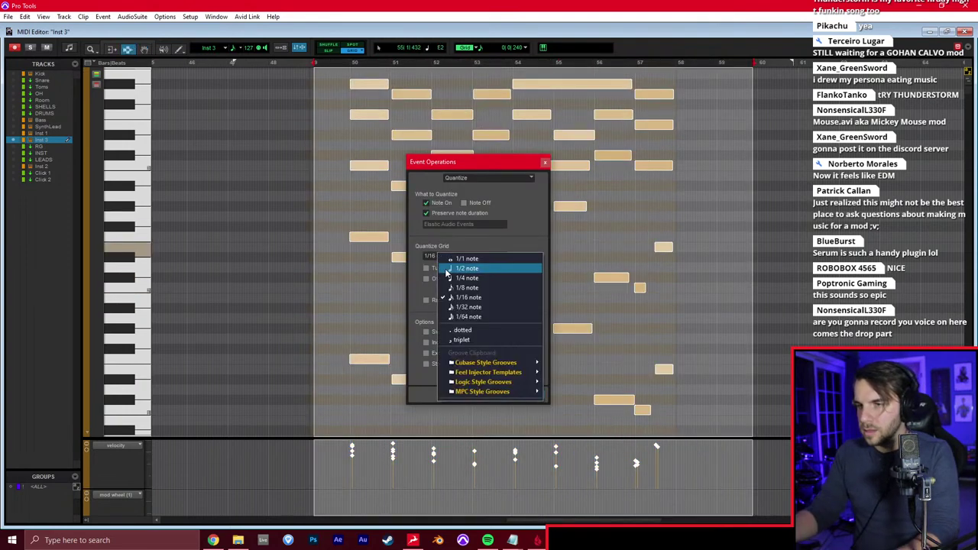
{"action": "left_click", "coordinate": [448, 269]}
{"action": "key", "text": "Return"}
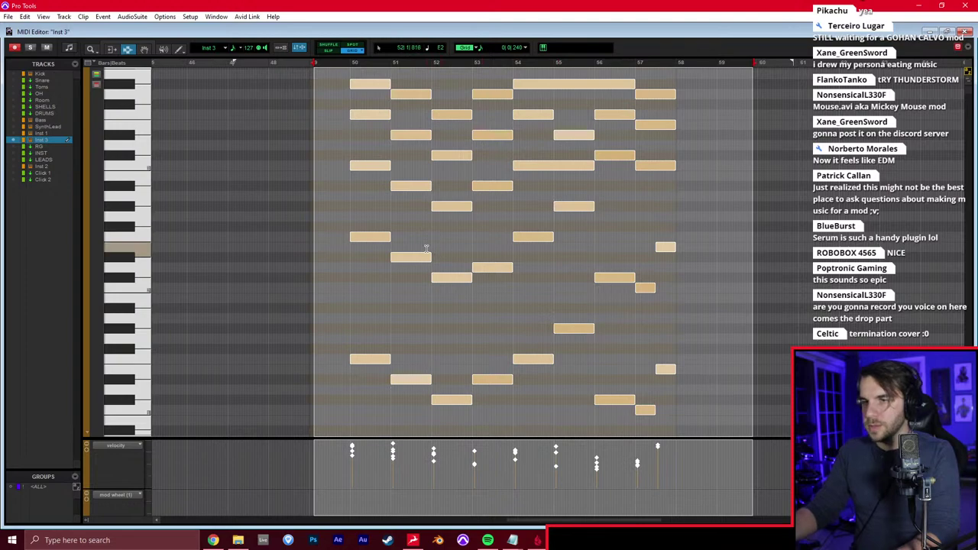
Deselect the notes, close the MIDI editor and lower Inst 3's volume fader to -27.7 dB
{"action": "left_click", "coordinate": [339, 232]}
{"action": "key", "text": "ctrl+w"}
{"action": "key", "text": "ctrl+equal"}
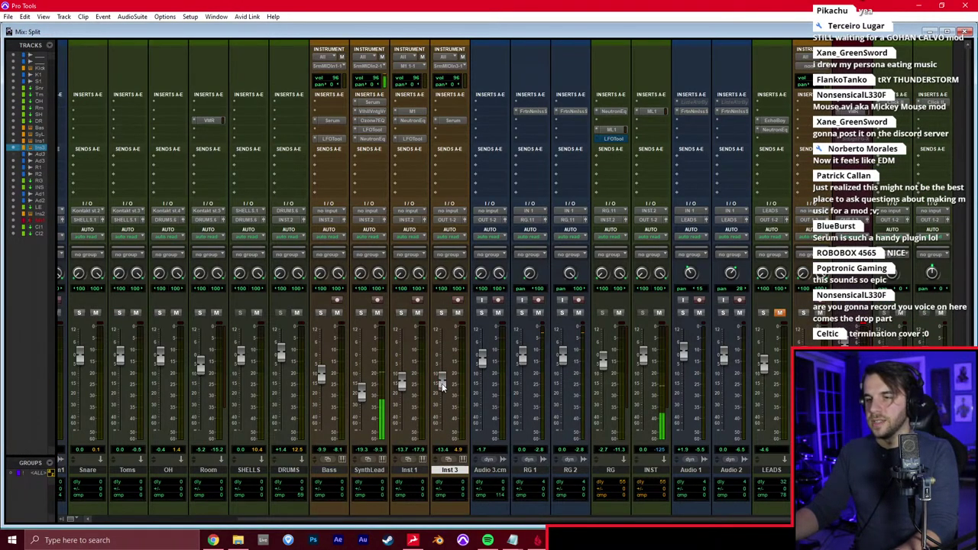
{"action": "left_click_drag", "start_coordinate": [441, 385], "coordinate": [447, 390]}
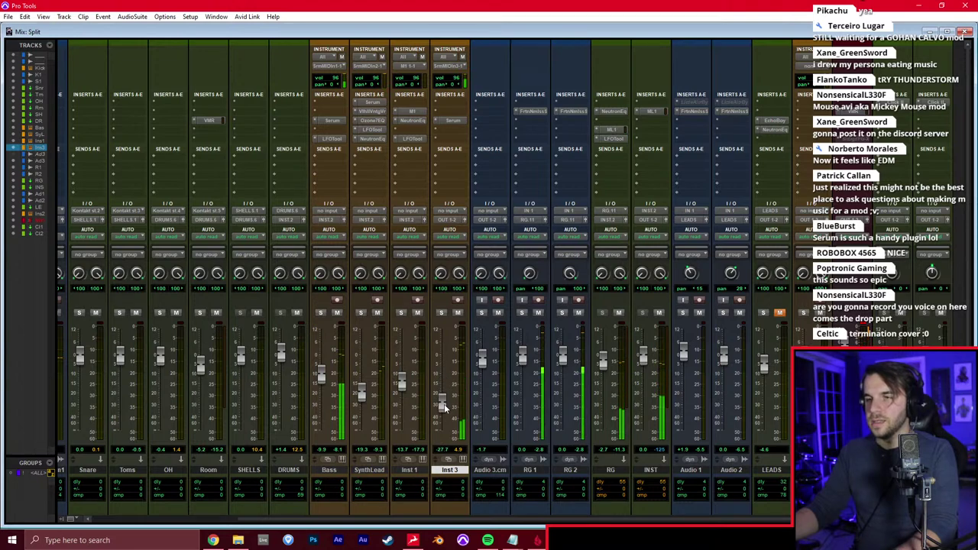
Insert Neutron Equalizer on Inst 3 with a 374 Hz low cut, -5.3 dB at 2034 Hz and a +3.1 dB high shelf at 10906 Hz
{"action": "left_click", "coordinate": [445, 130]}
{"action": "left_click", "coordinate": [483, 158]}
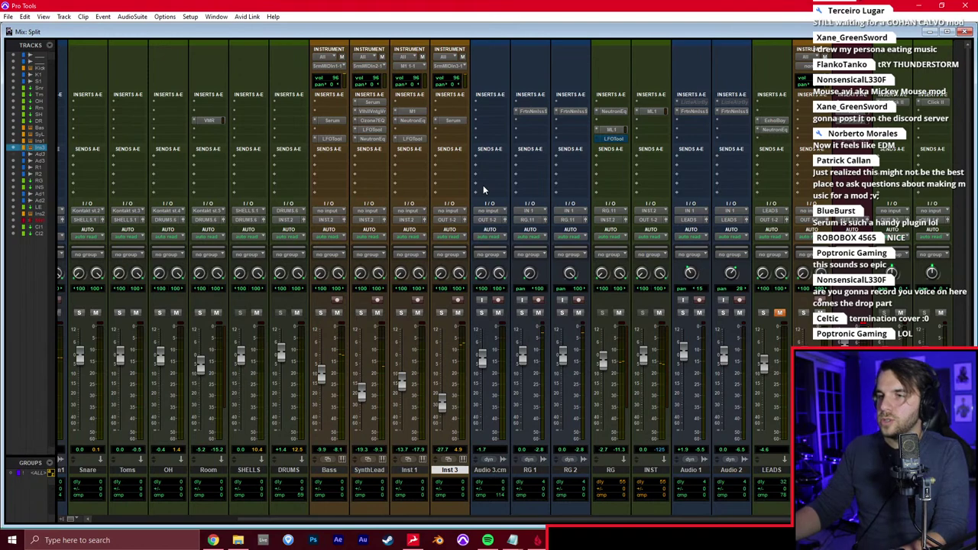
{"action": "left_click", "coordinate": [273, 294]}
{"action": "left_click_drag", "start_coordinate": [303, 201], "coordinate": [405, 206]}
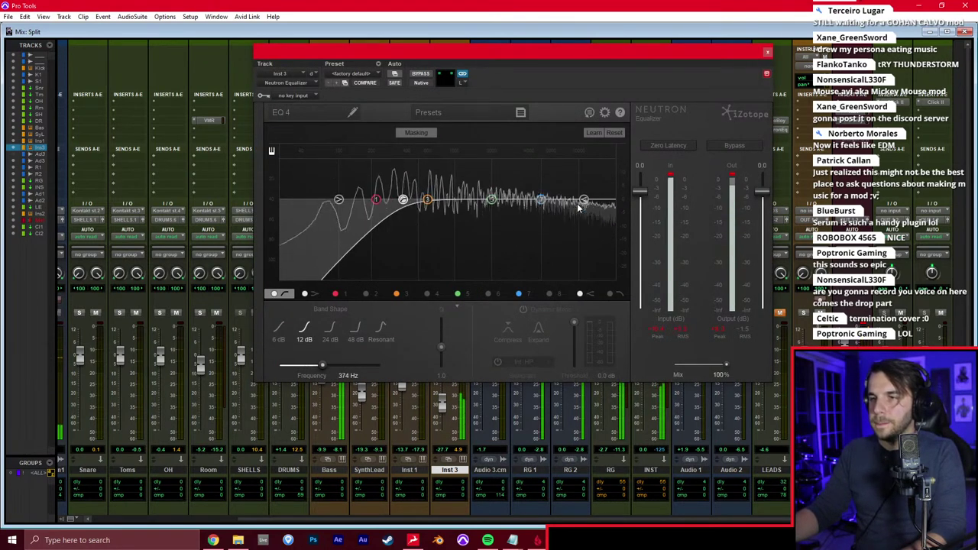
{"action": "left_click_drag", "start_coordinate": [491, 200], "coordinate": [490, 209]}
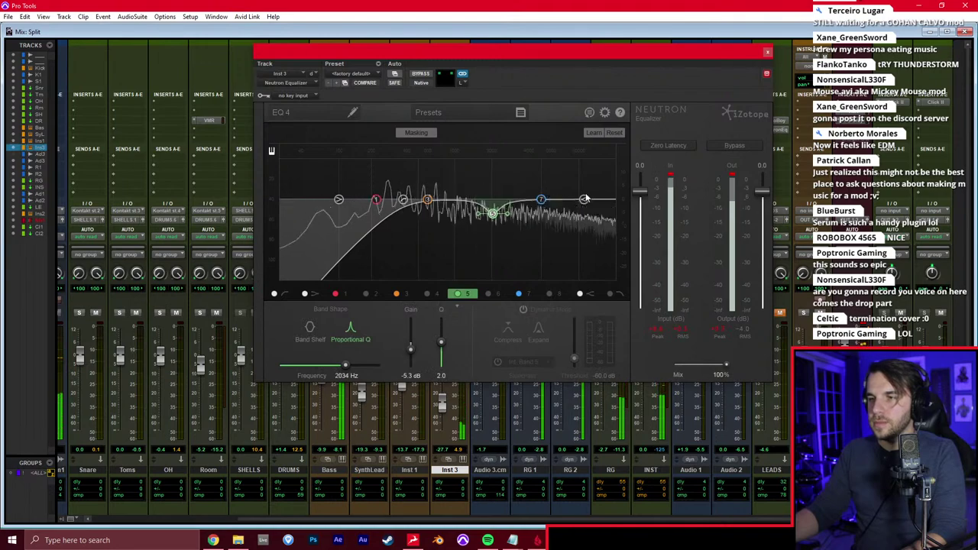
{"action": "left_click_drag", "start_coordinate": [584, 200], "coordinate": [585, 191]}
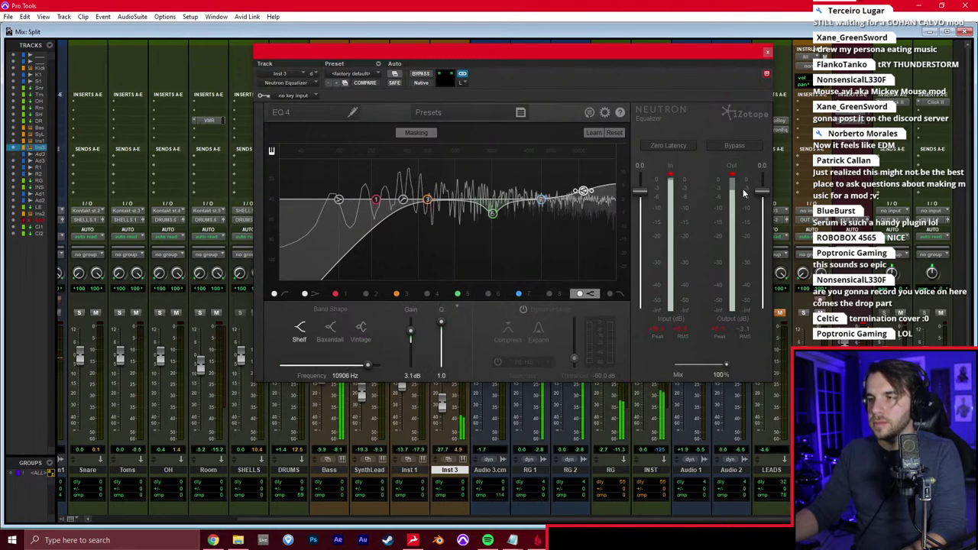
{"action": "left_click", "coordinate": [767, 52]}
Set Serum's master volume on Inst 3 to 40% and raise the track's fader to -20.1 dB
{"action": "left_click", "coordinate": [452, 120]}
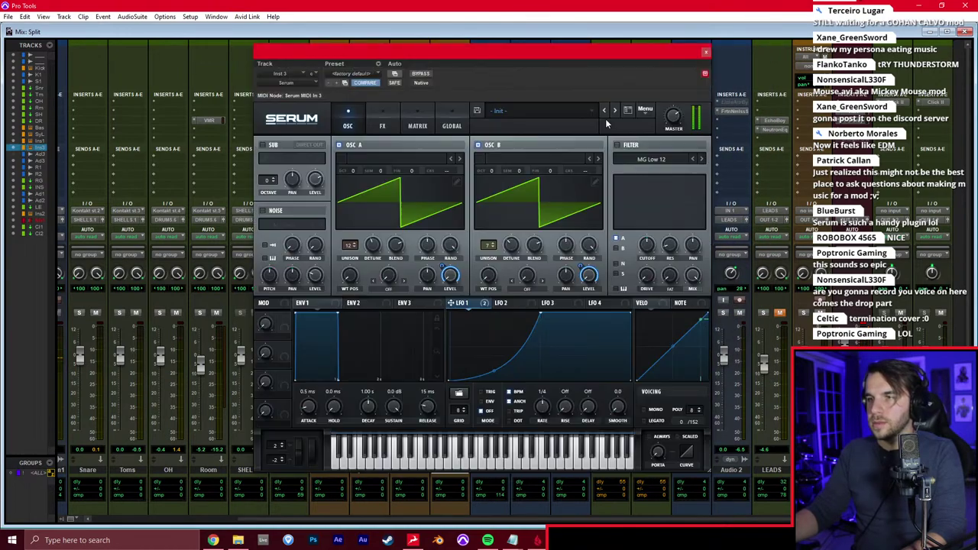
{"action": "left_click_drag", "start_coordinate": [671, 119], "coordinate": [672, 155]}
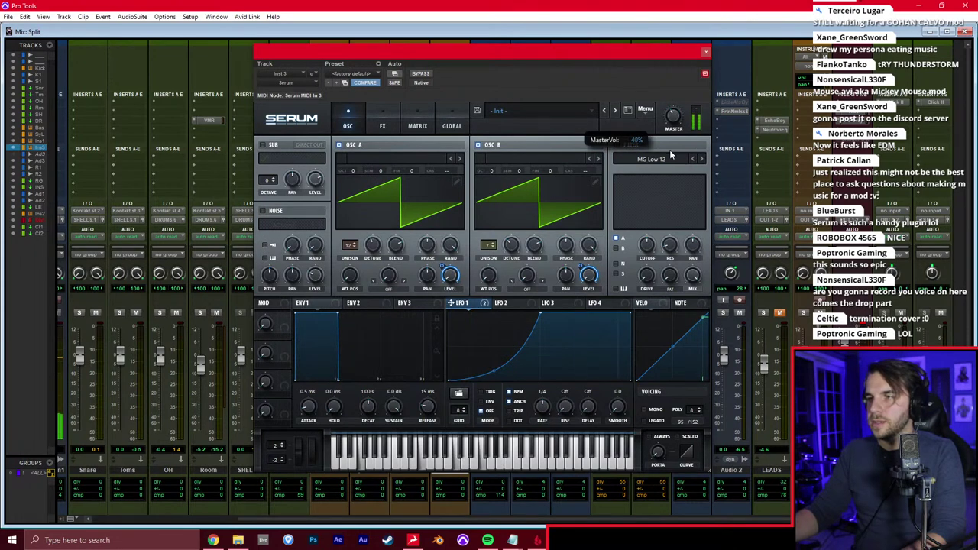
{"action": "left_click", "coordinate": [705, 52]}
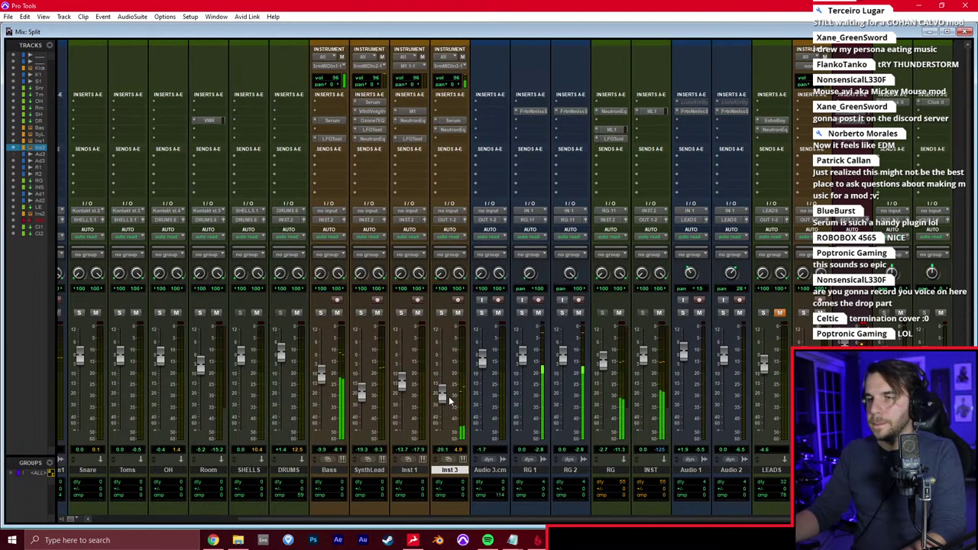
Solo the Inst 3 track and play back its chords in the MIDI editor
{"action": "left_click", "coordinate": [441, 313]}
{"action": "left_click", "coordinate": [454, 121]}
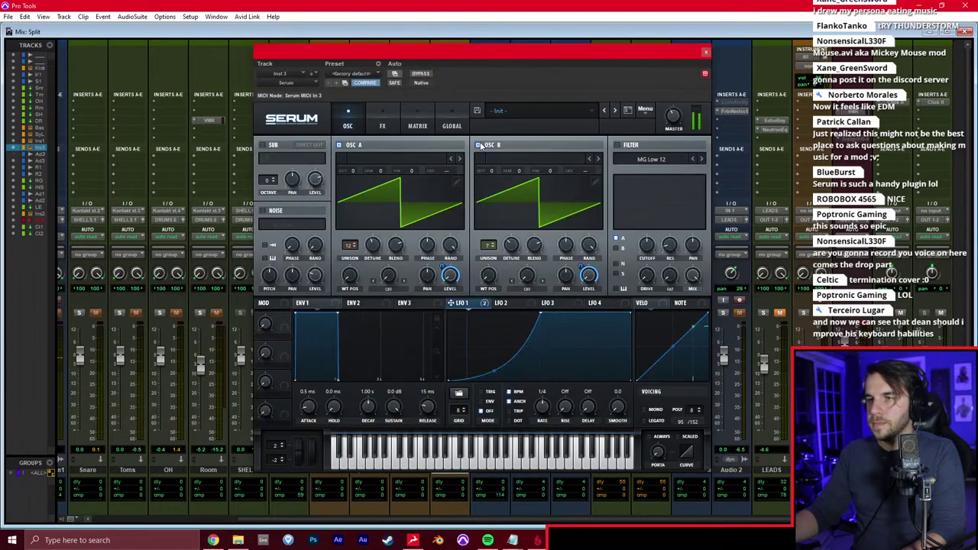
{"action": "left_click", "coordinate": [706, 52]}
{"action": "key", "text": "super+equal"}
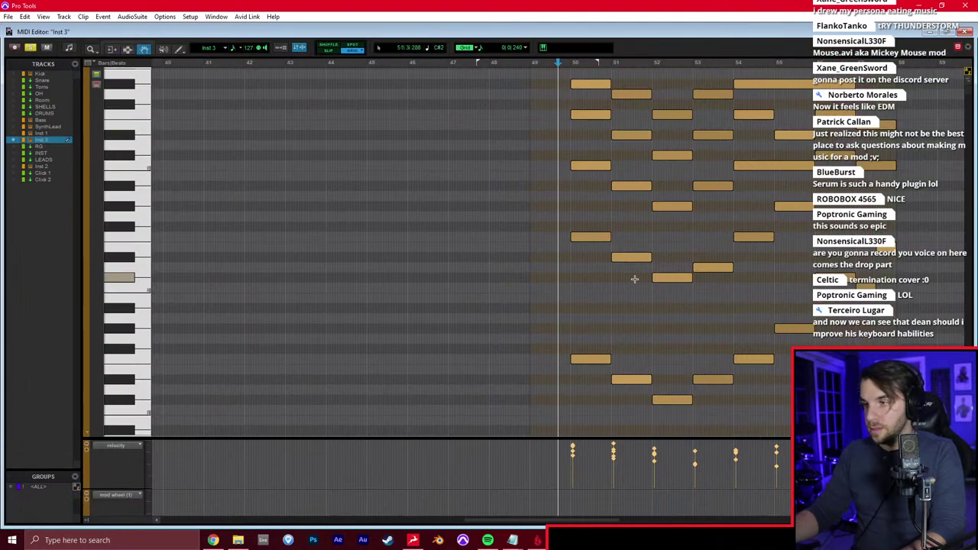
{"action": "key", "text": "space"}
{"action": "key", "text": "space"}
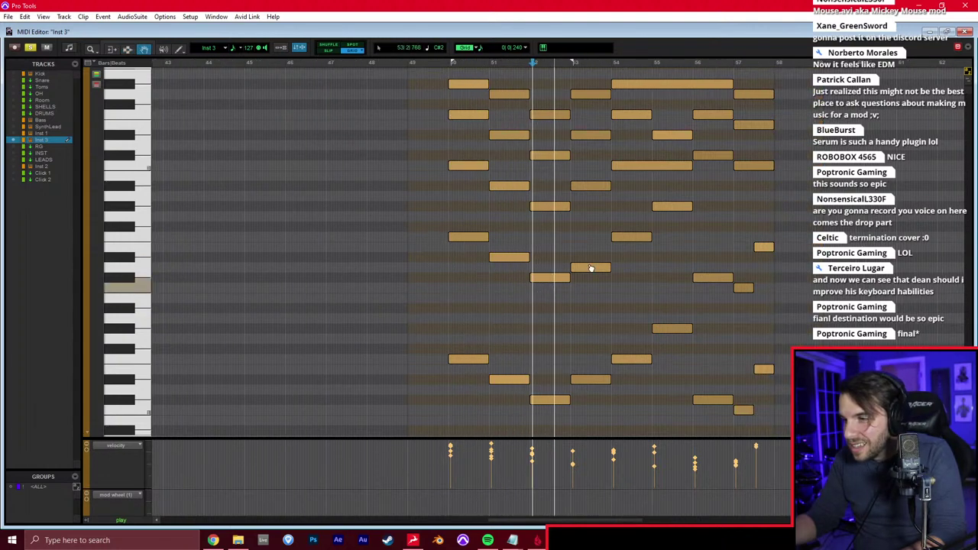
Raise the Inst 3 inner note at bar 53 by one semitone and audition the remaining chords up to bar 57
{"action": "left_click_drag", "start_coordinate": [607, 258], "coordinate": [612, 261]}
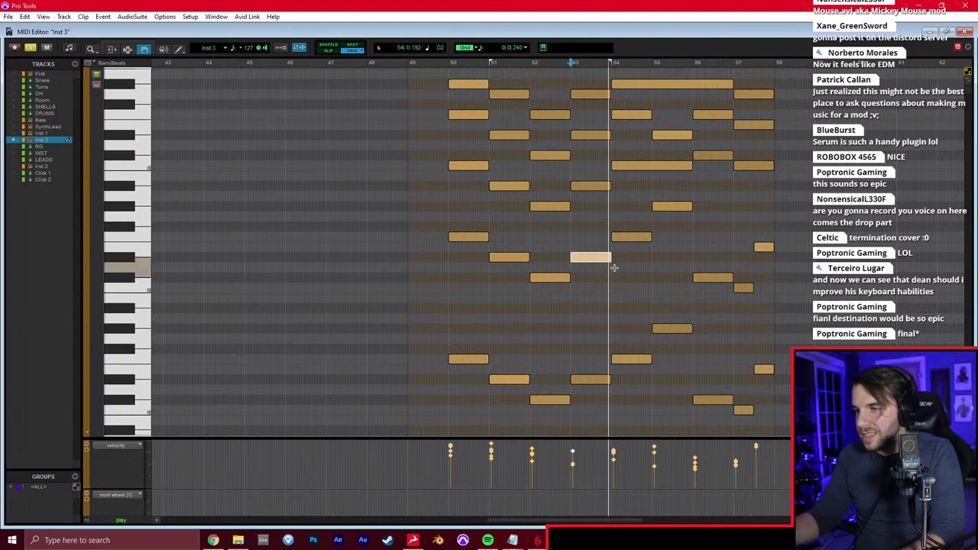
{"action": "left_click", "coordinate": [616, 270]}
{"action": "left_click", "coordinate": [655, 281]}
{"action": "left_click", "coordinate": [667, 269]}
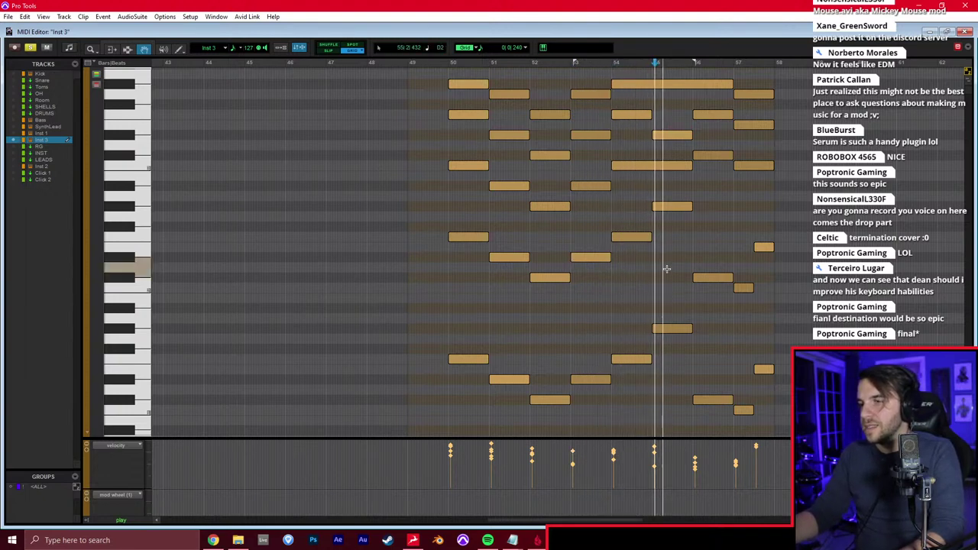
{"action": "scroll", "coordinate": [668, 269], "scroll_direction": "right", "scroll_amount": 1}
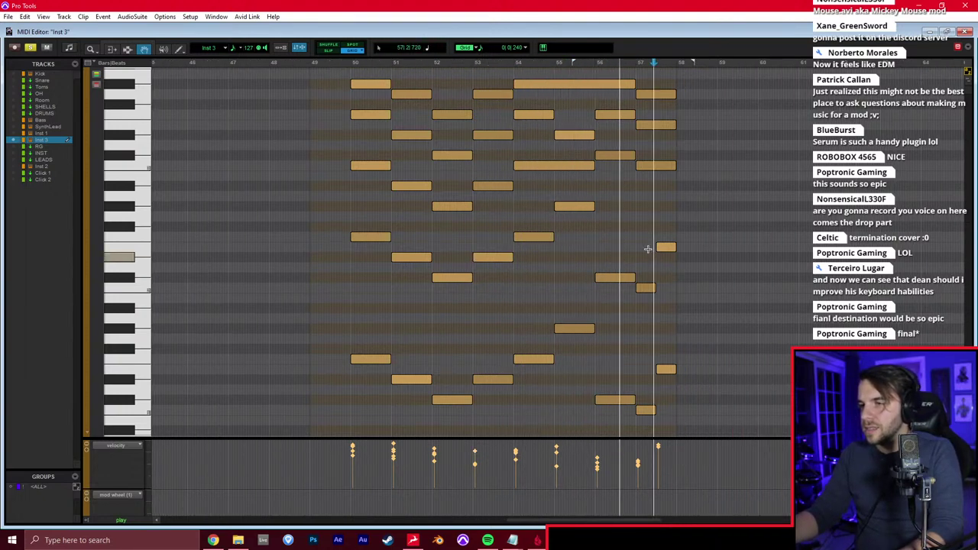
{"action": "left_click", "coordinate": [644, 247]}
Trim the start of the Inst 3 clip to the DROP marker and unsolo the track
{"action": "key", "text": "ctrl+equal"}
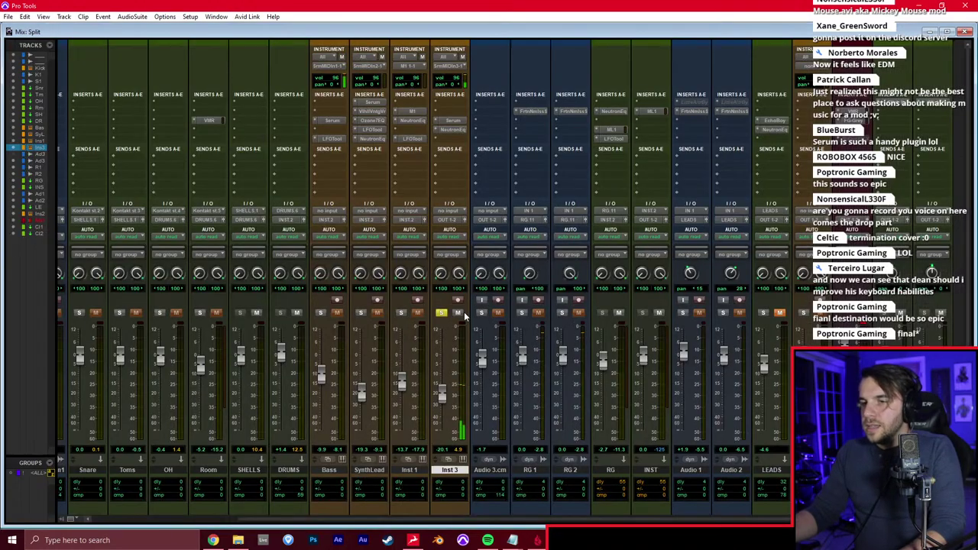
{"action": "key", "text": "ctrl+equal"}
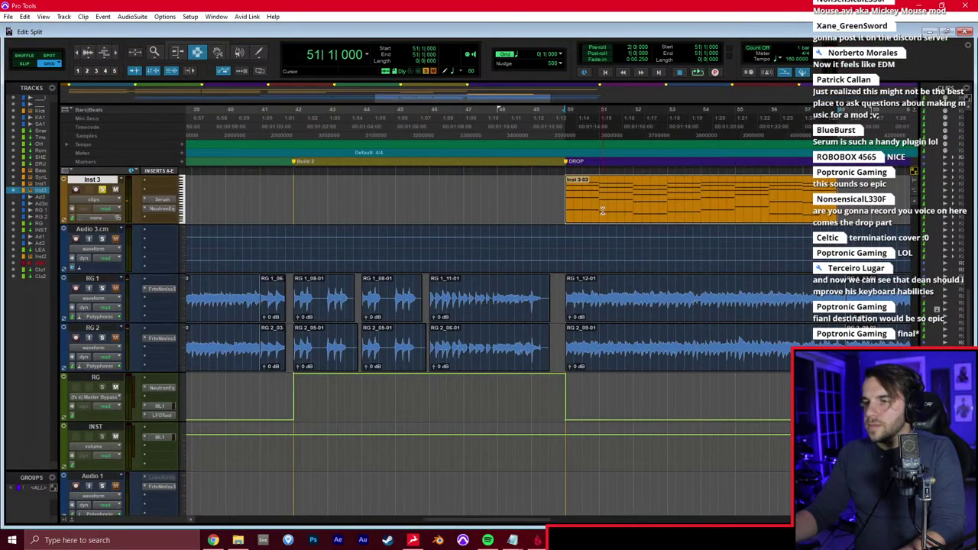
{"action": "key", "text": "ctrl+equal"}
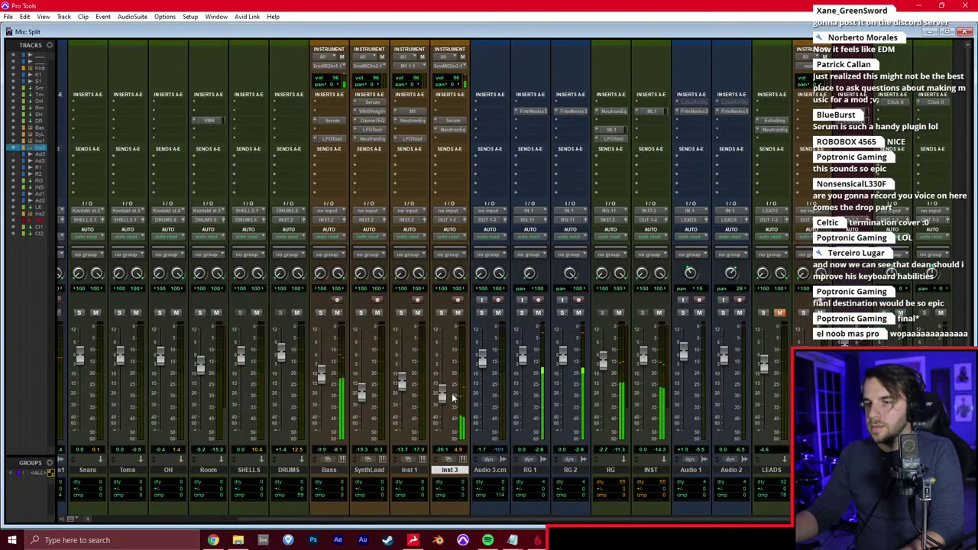
Set OSC B's octave to +1 in Inst 3's Serum and raise the track's fader to -15.3 dB
{"action": "left_click", "coordinate": [451, 123]}
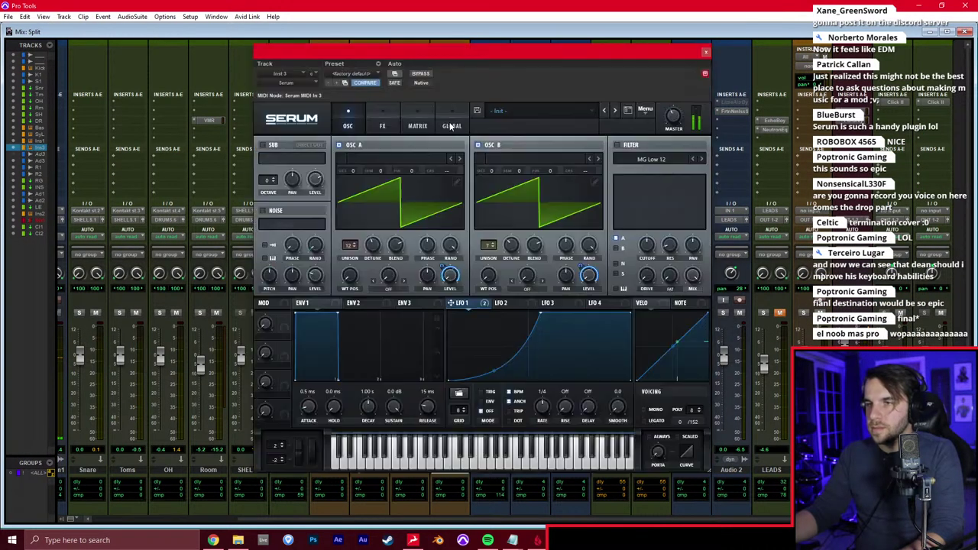
{"action": "left_click_drag", "start_coordinate": [490, 168], "coordinate": [498, 156]}
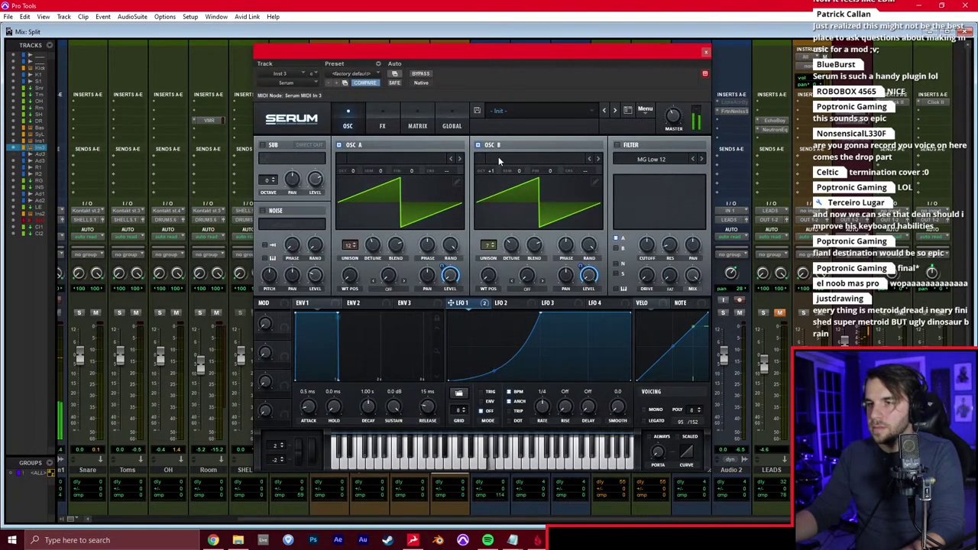
{"action": "left_click_drag", "start_coordinate": [481, 46], "coordinate": [128, 48]}
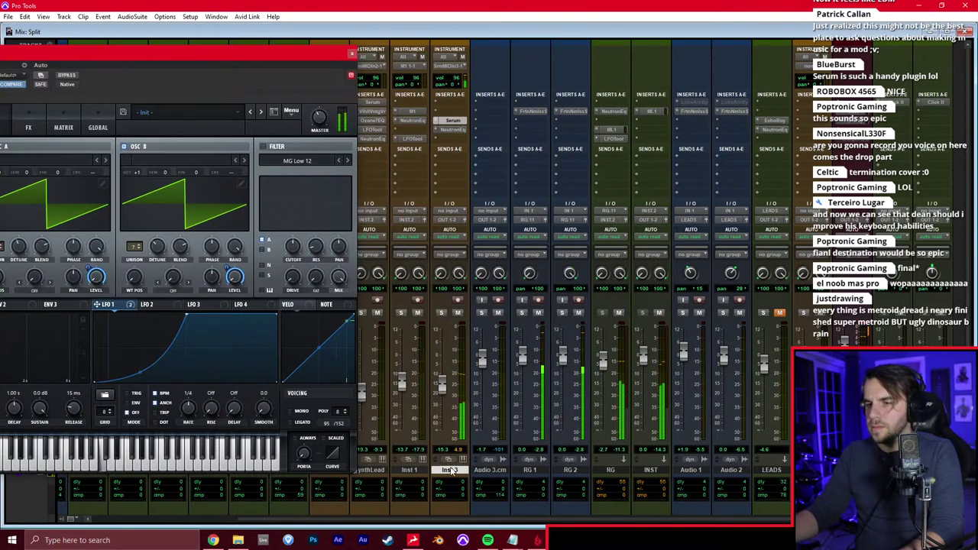
{"action": "key", "text": "shift+s"}
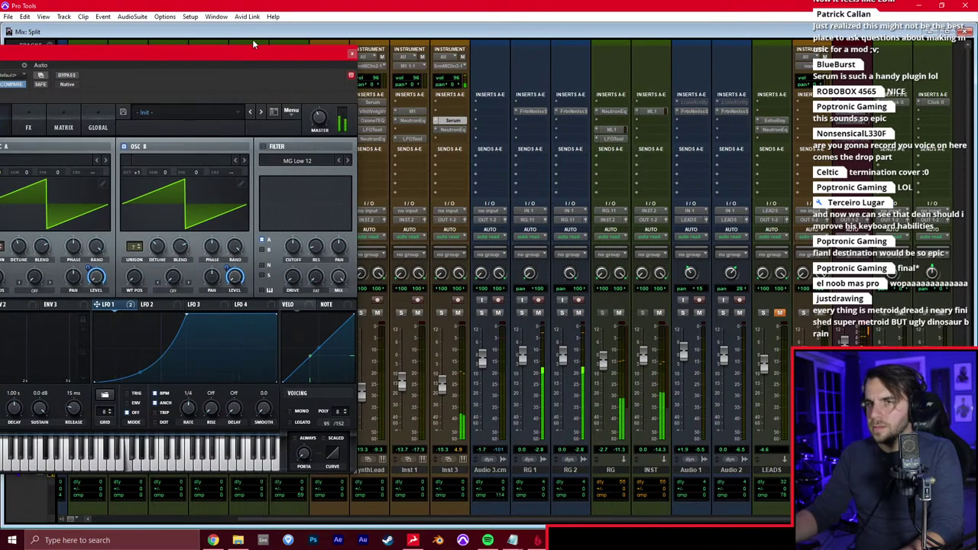
Set OSC B's unison detune to 0.05 in Inst 3's Serum and close the plug-in
{"action": "left_click_drag", "start_coordinate": [254, 50], "coordinate": [425, 29]}
{"action": "mouse_move", "coordinate": [327, 239]}
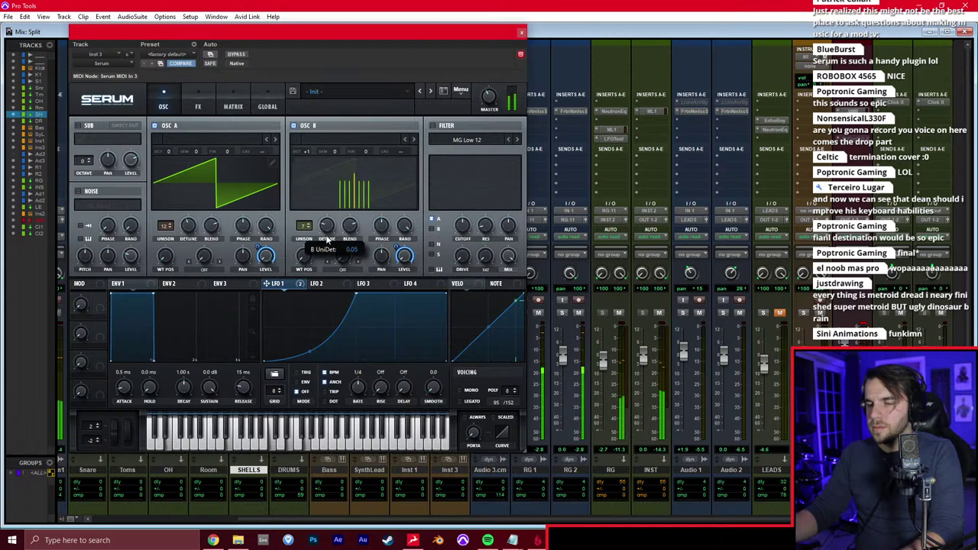
{"action": "left_click_drag", "start_coordinate": [327, 241], "coordinate": [327, 239]}
{"action": "left_click", "coordinate": [522, 33]}
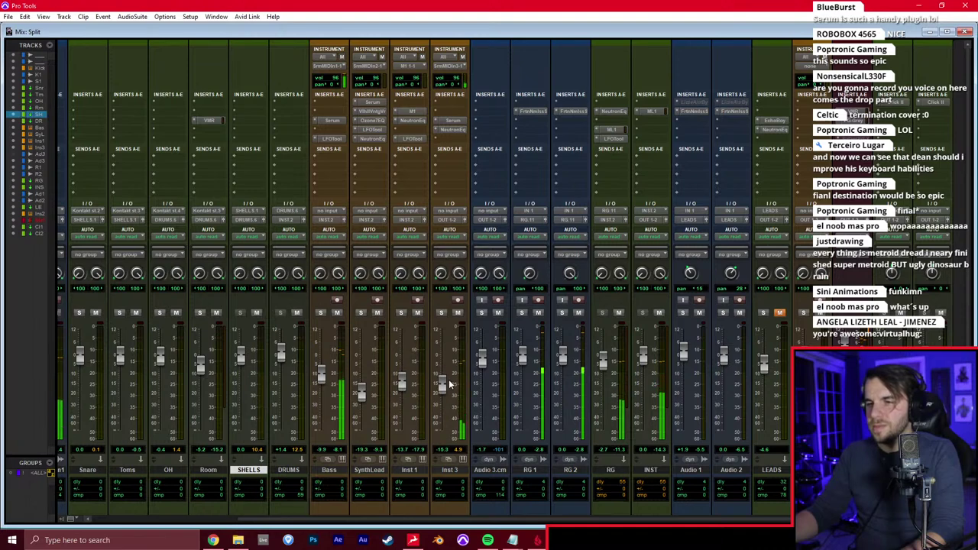
Open the Inst 3 clip in the MIDI editor and examine its chord notes around bar 51 during playback
{"action": "key", "text": "c"}
{"action": "key", "text": "alt"}
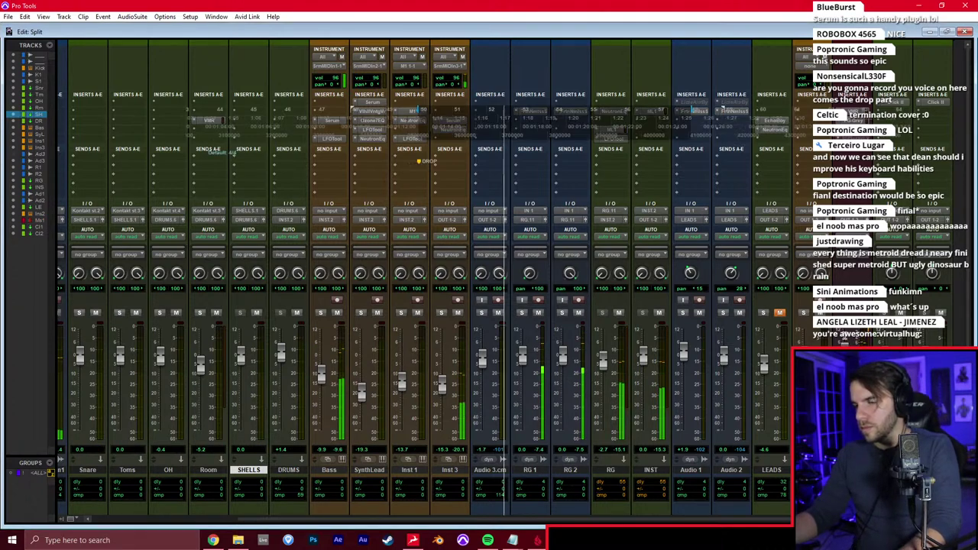
{"action": "key", "text": "ctrl+equal"}
{"action": "double_click", "coordinate": [500, 206]}
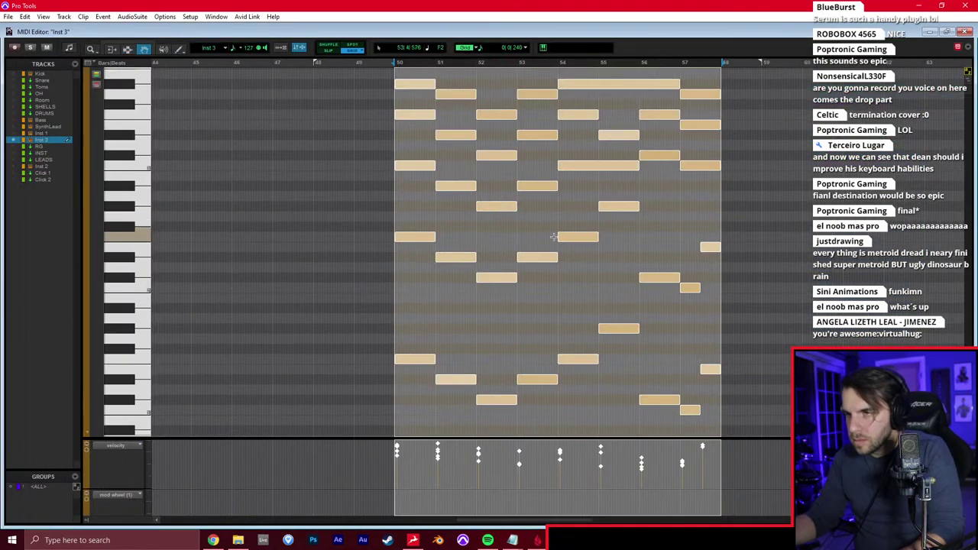
{"action": "left_click", "coordinate": [451, 94]}
{"action": "key", "text": "space"}
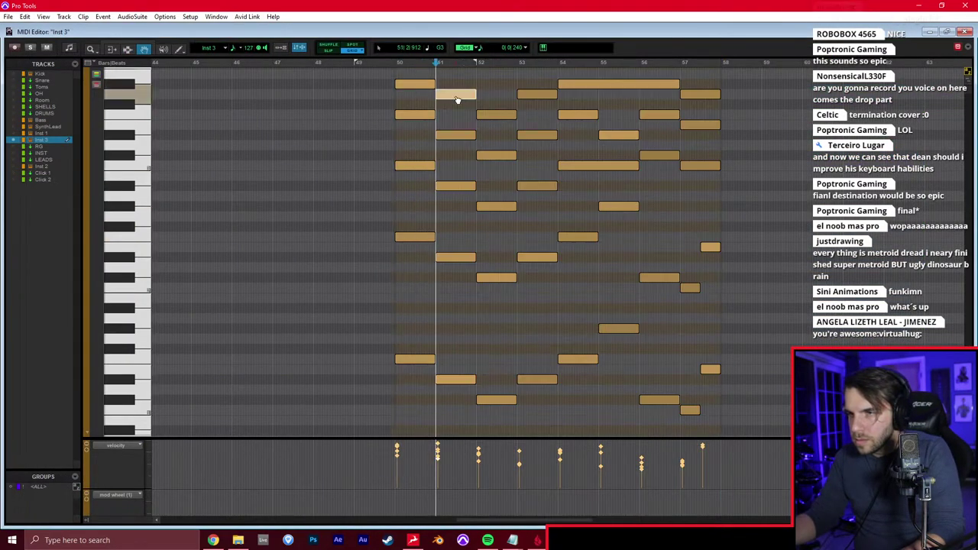
{"action": "key", "text": "ctrl+equal"}
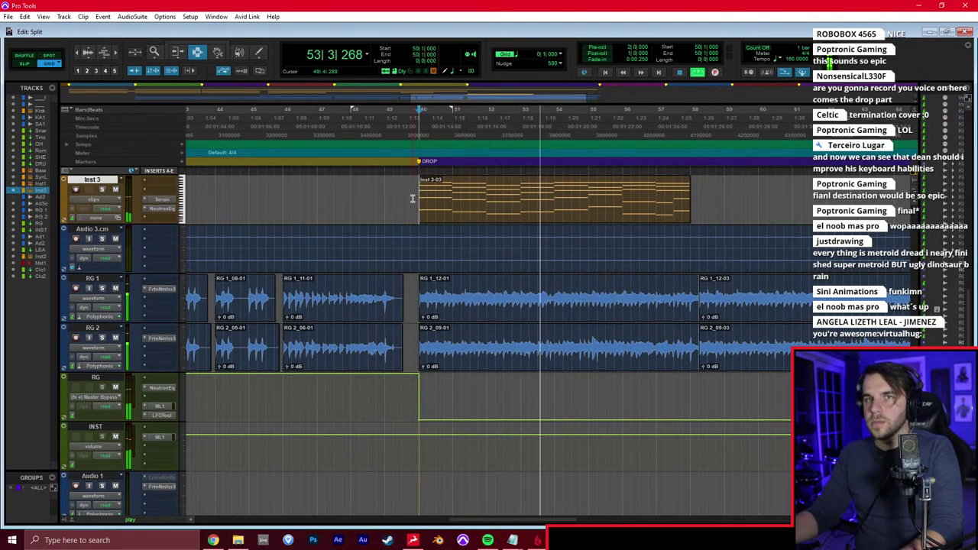
Raise the starting point of the RG track's LFOTool volume curve and lower the RG fader to -4.9 dB
{"action": "key", "text": "ctrl+equal"}
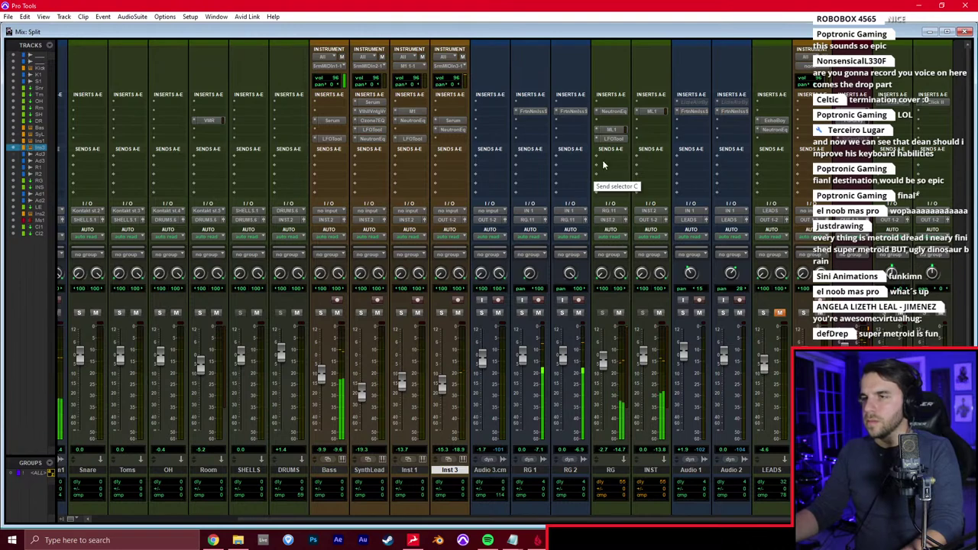
{"action": "left_click", "coordinate": [612, 138]}
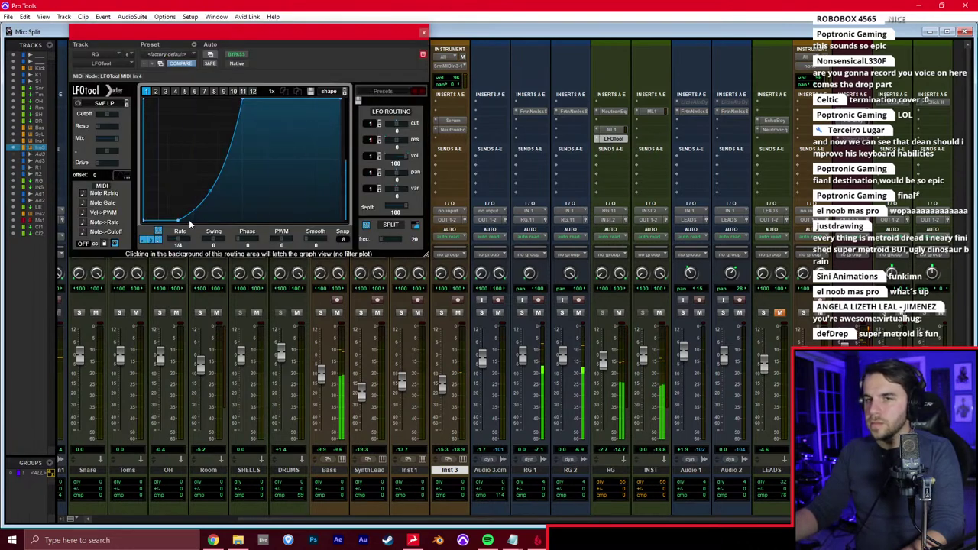
{"action": "left_click_drag", "start_coordinate": [175, 220], "coordinate": [131, 187]}
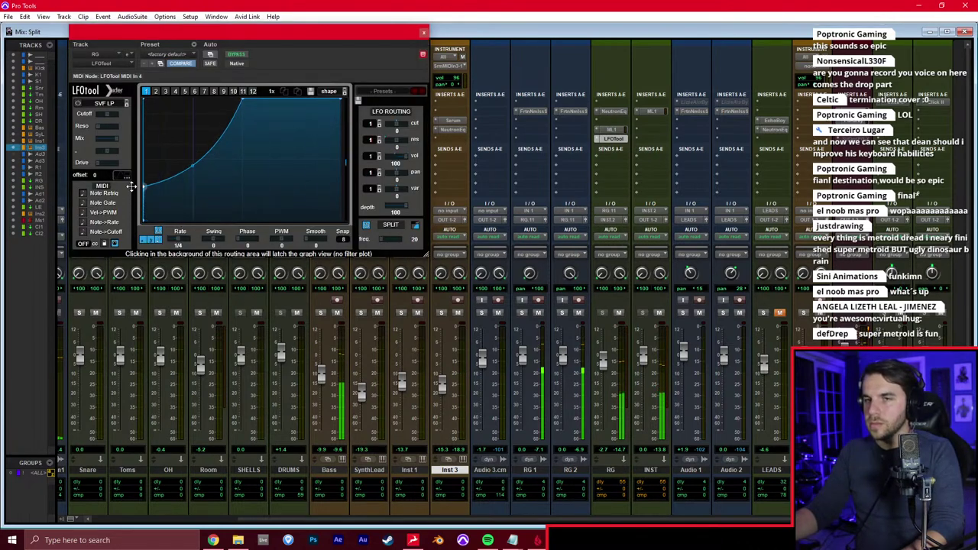
{"action": "left_click", "coordinate": [425, 36]}
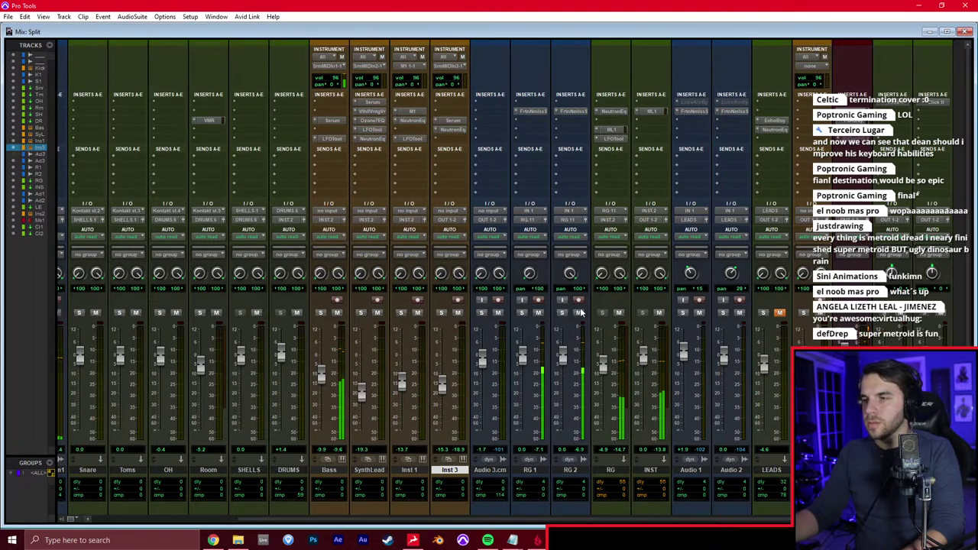
Mute the sts_sngs_splt_I reference track and play the arrangement from the DROP marker
{"action": "key", "text": "ctrl+equal"}
{"action": "left_click", "coordinate": [438, 291]}
{"action": "scroll", "coordinate": [396, 279], "scroll_direction": "up", "scroll_amount": 10}
{"action": "scroll", "coordinate": [388, 281], "scroll_direction": "left", "scroll_amount": 9}
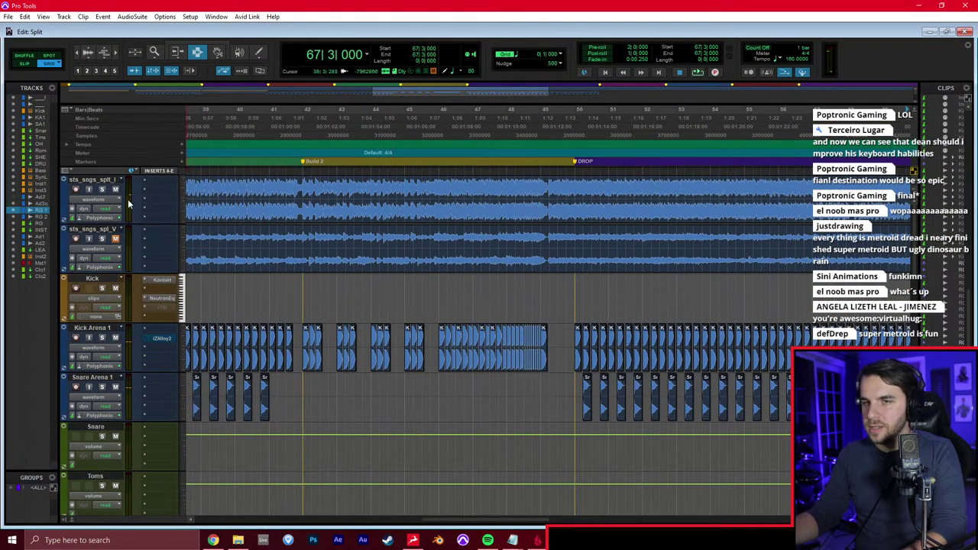
{"action": "left_click", "coordinate": [582, 207]}
{"action": "key", "text": "space"}
{"action": "key", "text": "ctrl+bracketleft"}
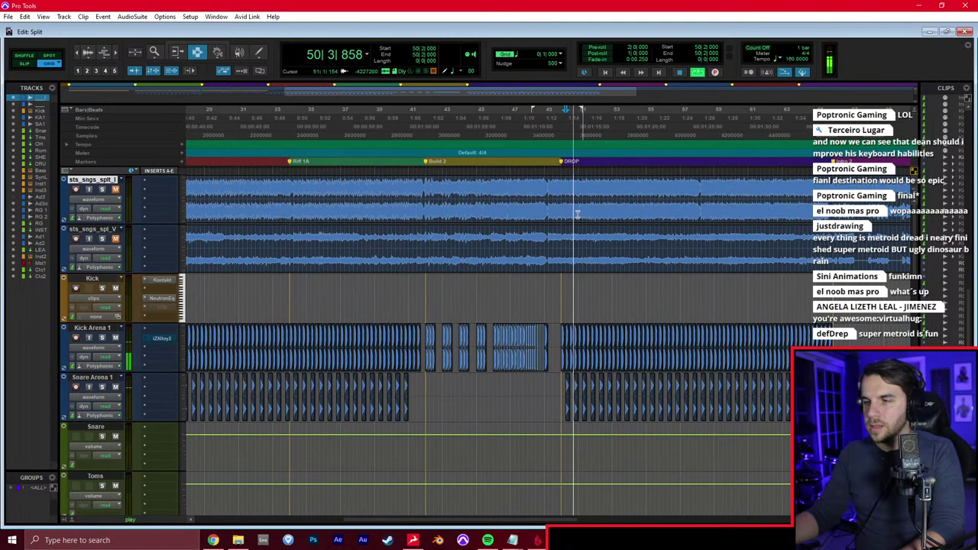
{"action": "key", "text": "space"}
{"action": "left_click", "coordinate": [561, 195]}
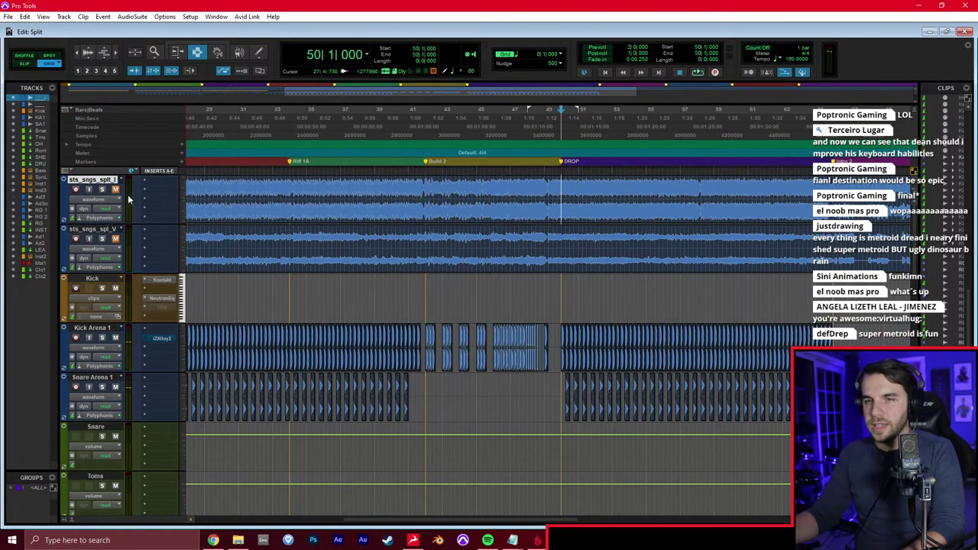
Play the Kick part from the end of Build into Riff 1, around bars 23 to 26
{"action": "scroll", "coordinate": [191, 214], "scroll_direction": "left", "scroll_amount": 8}
{"action": "left_click", "coordinate": [552, 285]}
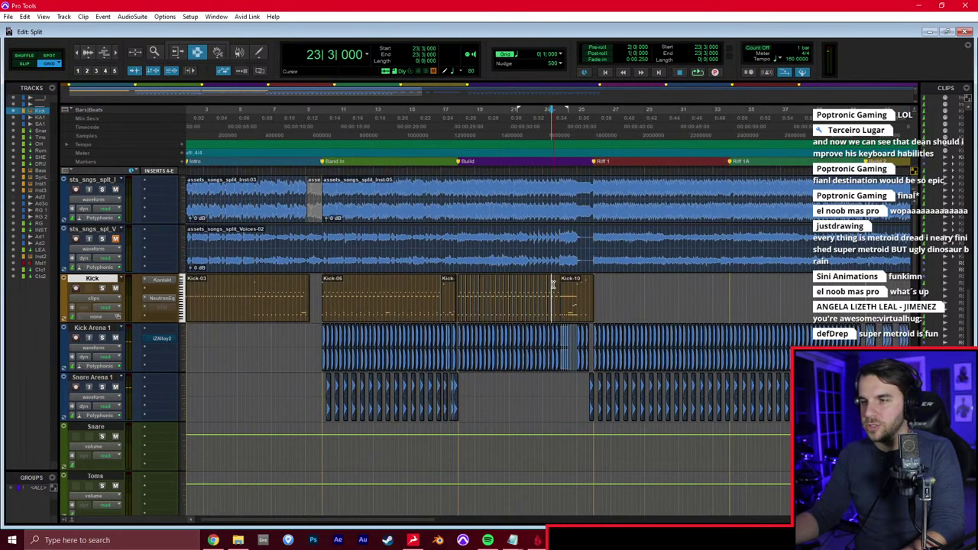
{"action": "key", "text": "space"}
{"action": "key", "text": "ctrl+bracketright"}
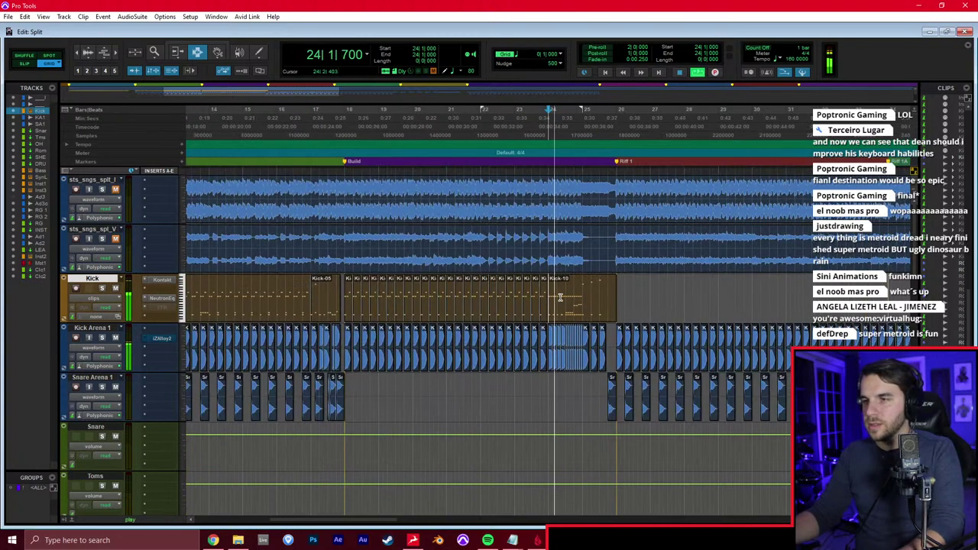
{"action": "key", "text": "ctrl+bracketright"}
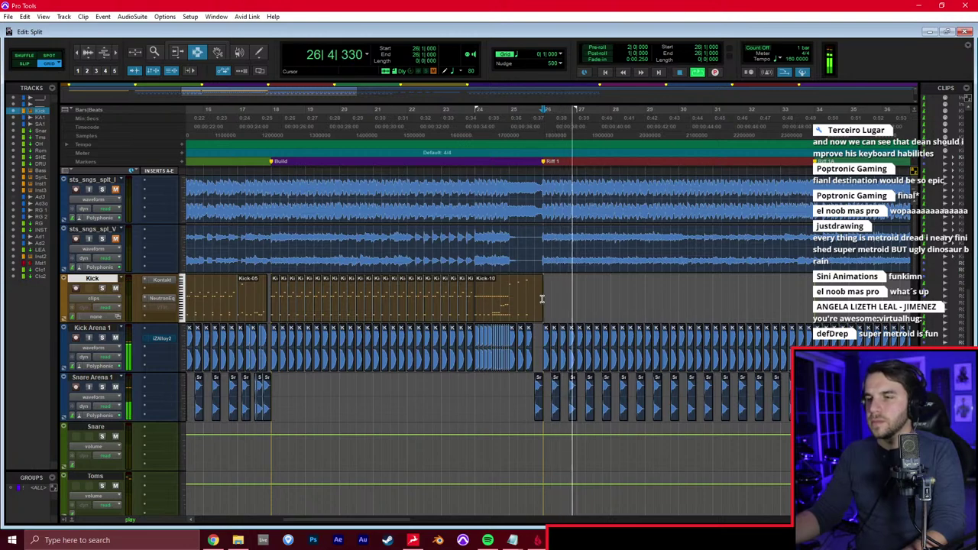
{"action": "key", "text": "space"}
{"action": "key", "text": "ctrl+bracketleft"}
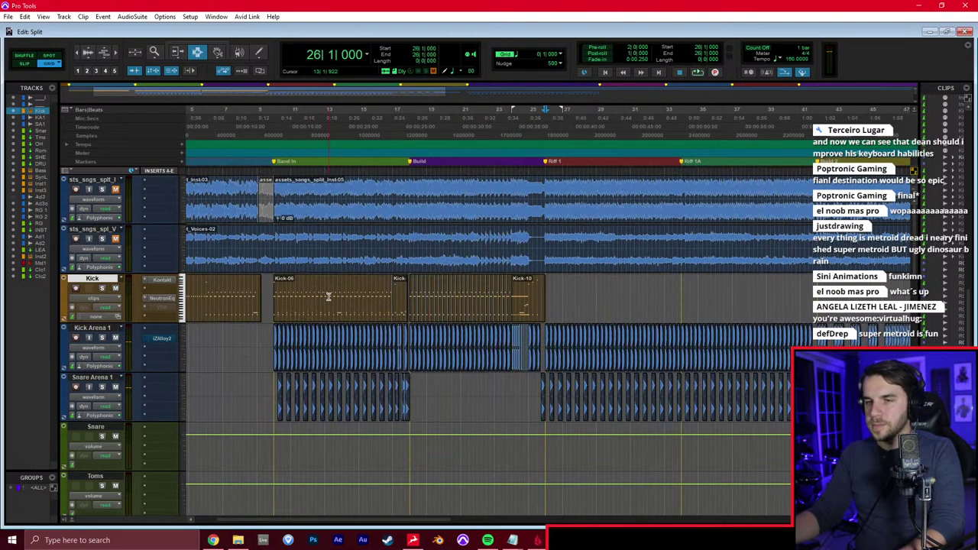
Copy the Kick-06 clip from the Band In section, paste it at the Riff 1 marker and audition it
{"action": "double_click", "coordinate": [330, 296]}
{"action": "left_click", "coordinate": [547, 304]}
{"action": "key", "text": "ctrl+bracketright"}
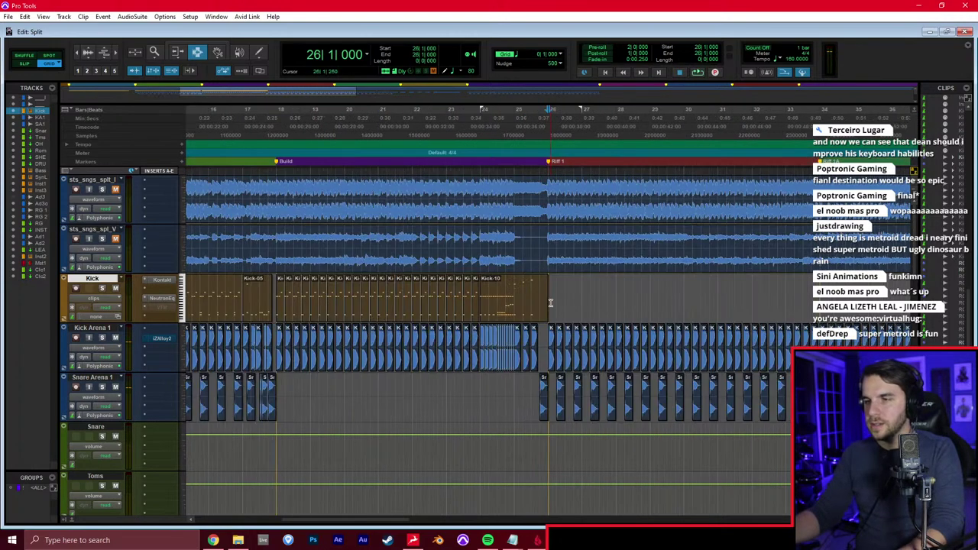
{"action": "key", "text": "ctrl+v"}
{"action": "left_click", "coordinate": [551, 304]}
{"action": "key", "text": "space"}
{"action": "scroll", "coordinate": [551, 303], "scroll_direction": "right", "scroll_amount": 2}
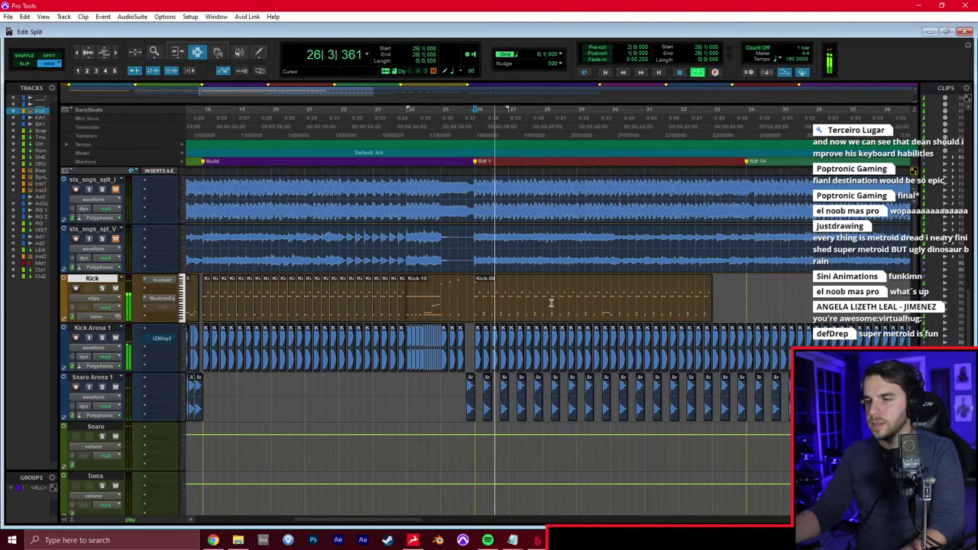
Duplicate the first four bars of the Kick clip at Riff 1 twice to fill bars 30 to 38
{"action": "left_click", "coordinate": [558, 54]}
{"action": "left_click", "coordinate": [573, 60]}
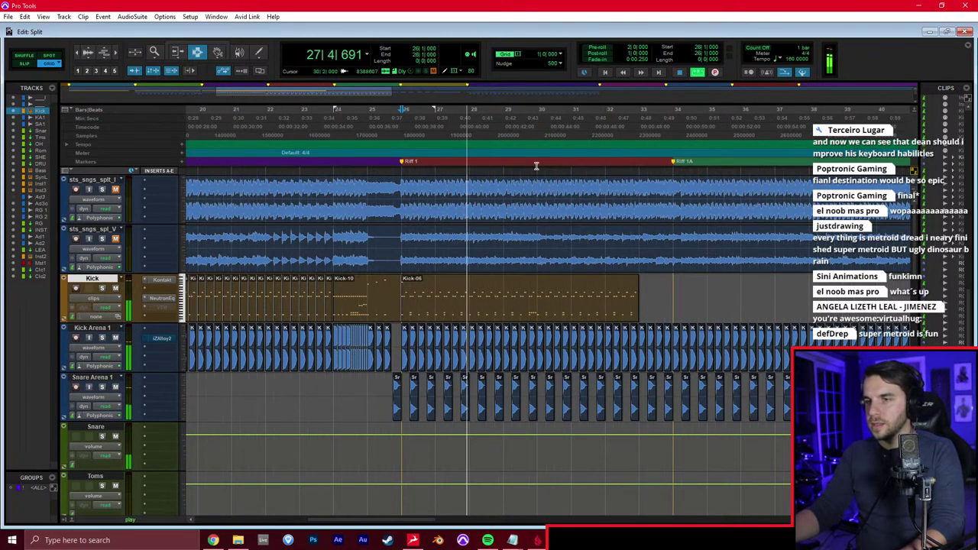
{"action": "left_click_drag", "start_coordinate": [405, 306], "coordinate": [539, 304]}
{"action": "key", "text": "ctrl+d"}
{"action": "left_click", "coordinate": [590, 292]}
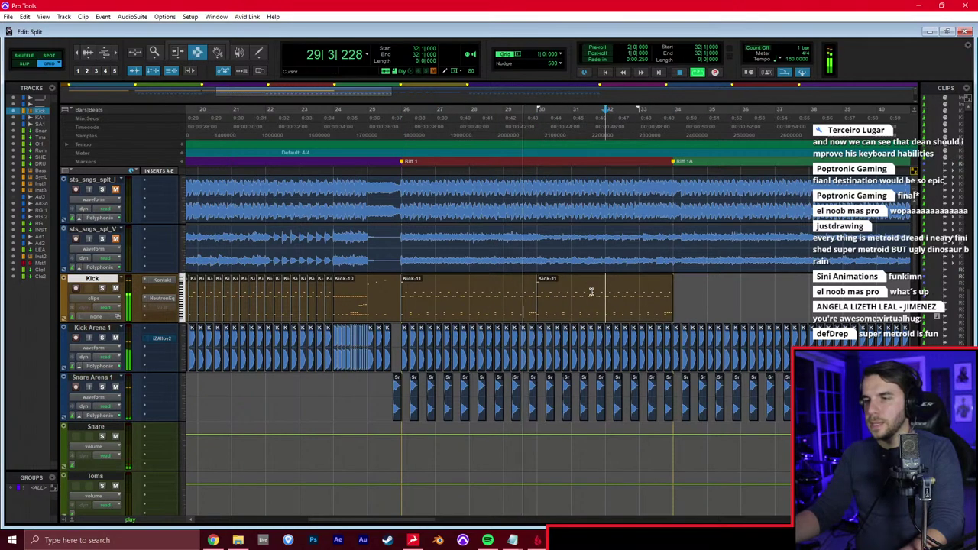
{"action": "double_click", "coordinate": [642, 302]}
{"action": "key", "text": "ctrl+d"}
Delete the repeating F#1 and Bb1 notes on the first beat of bar 34 in the Kick clip
{"action": "left_click", "coordinate": [676, 292]}
{"action": "key", "text": "super+="}
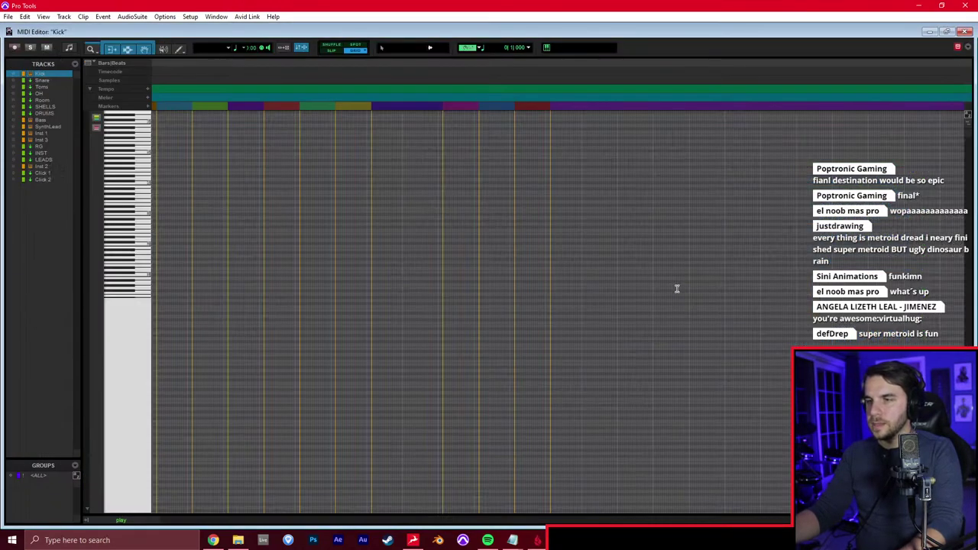
{"action": "key", "text": "t"}
{"action": "key", "text": "t"}
{"action": "left_click_drag", "start_coordinate": [588, 185], "coordinate": [622, 260]}
{"action": "key", "text": "Delete"}
{"action": "left_click_drag", "start_coordinate": [590, 214], "coordinate": [570, 265]}
{"action": "key", "text": "Delete"}
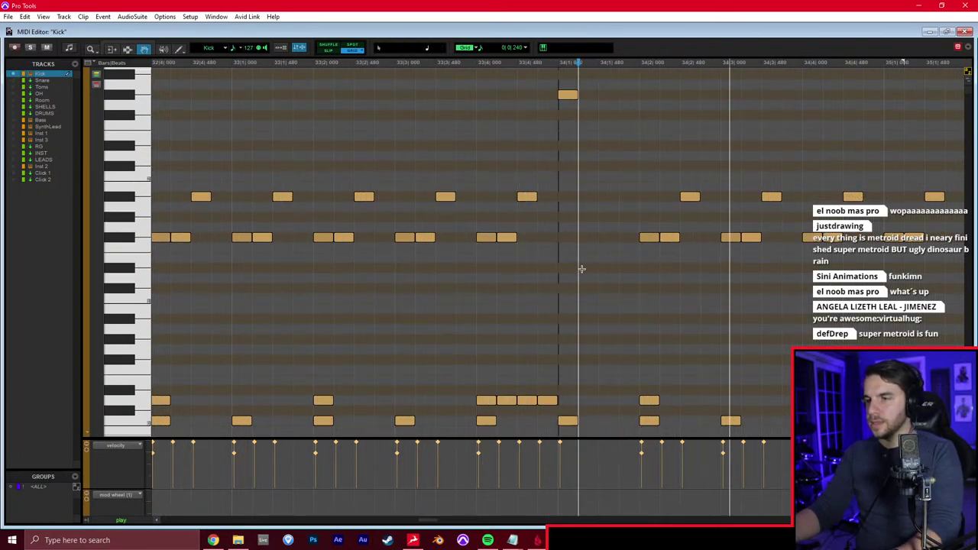
{"action": "key", "text": "r"}
{"action": "scroll", "coordinate": [581, 269], "scroll_direction": "right", "scroll_amount": 4}
{"action": "scroll", "coordinate": [581, 269], "scroll_direction": "right", "scroll_amount": 3}
{"action": "key", "text": "r"}
{"action": "key", "text": "ctrl+equal"}
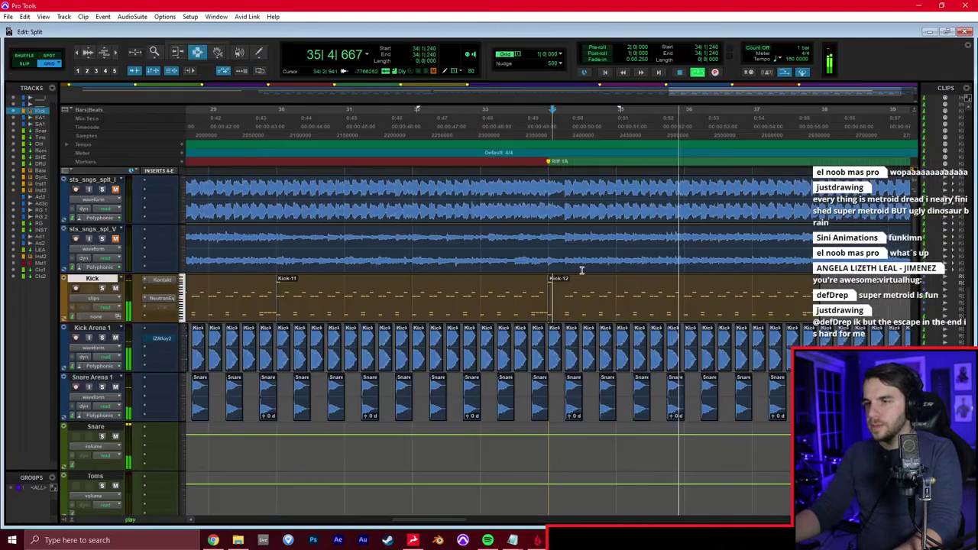
Paste a copy of the bar 30 to 34 Kick clip at bar 38
{"action": "left_click", "coordinate": [494, 284]}
{"action": "left_click", "coordinate": [831, 300]}
{"action": "key", "text": "ctrl+v"}
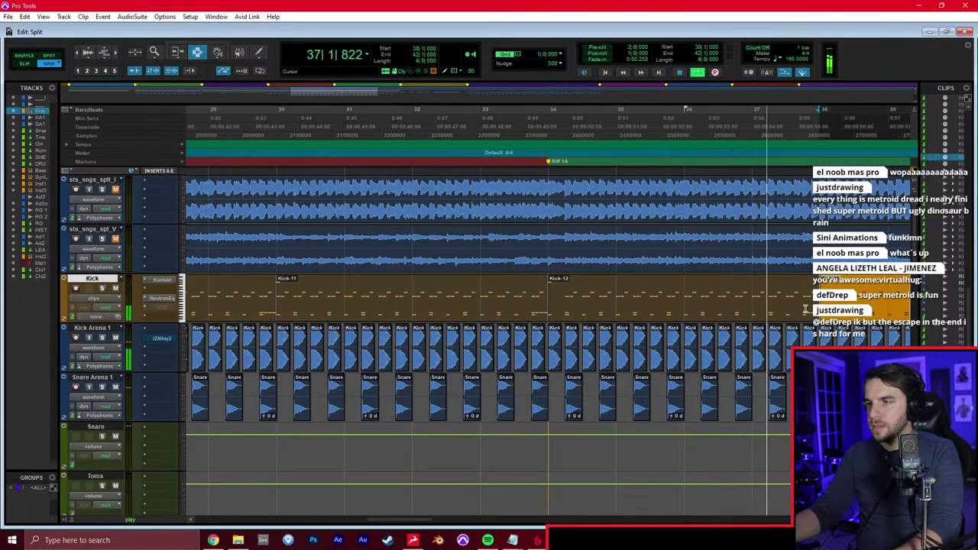
Clear bar 41 of the Kick part except for the low C0 notes on its first three beats
{"action": "key", "text": "r"}
{"action": "left_click", "coordinate": [674, 291]}
{"action": "left_click", "coordinate": [635, 288]}
{"action": "key", "text": "t"}
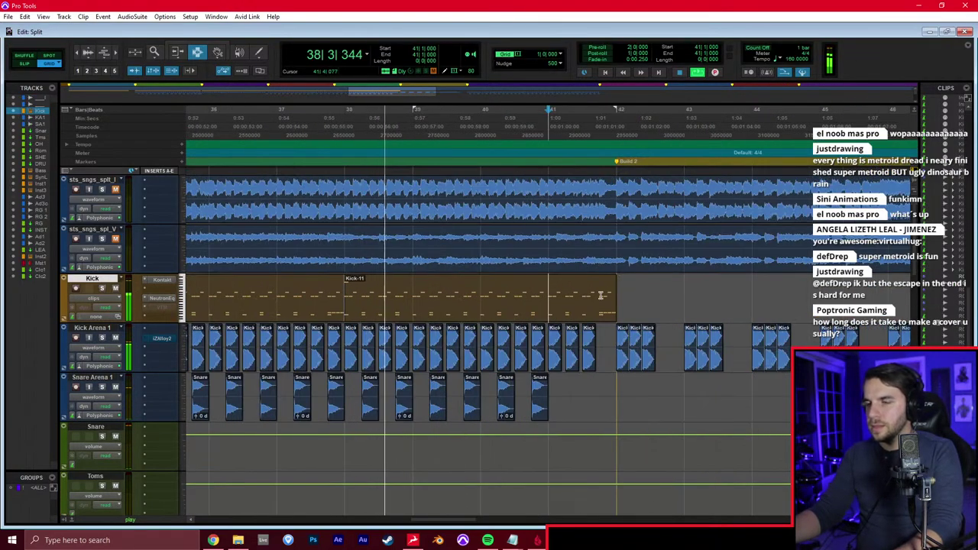
{"action": "key", "text": "ctrl+equal"}
{"action": "key", "text": "t"}
{"action": "left_click_drag", "start_coordinate": [585, 175], "coordinate": [487, 424]}
{"action": "key", "text": "Delete"}
{"action": "key", "text": "F7"}
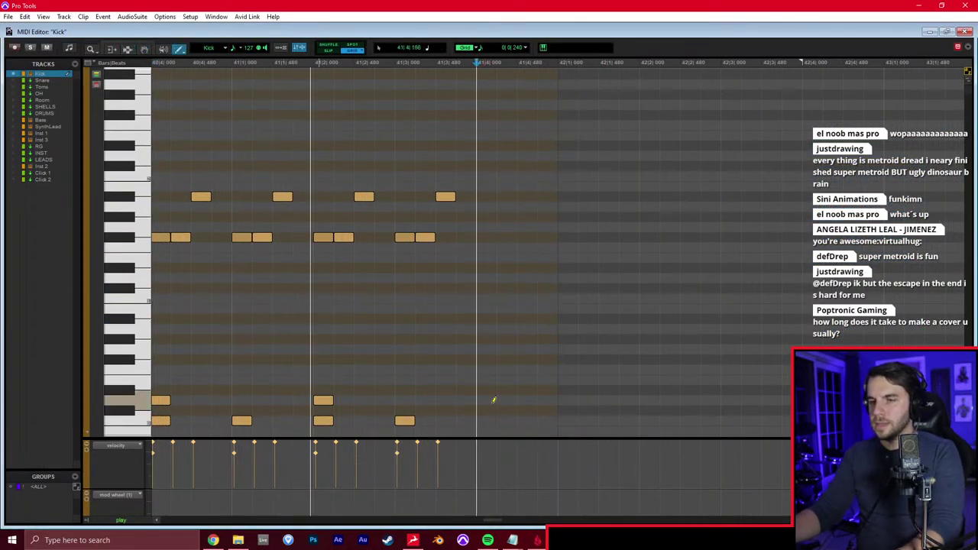
{"action": "key", "text": "F8"}
{"action": "mouse_move", "coordinate": [496, 175]}
{"action": "left_mouse_down"}
{"action": "mouse_move", "coordinate": [233, 386]}
{"action": "mouse_move", "coordinate": [230, 406]}
{"action": "left_mouse_up"}
{"action": "key", "text": "Delete"}
Draw E2, F#2 and G#2 on beats 1 to 3 of bar 41, followed by an Eb0, Eb0, A0, C1 fill
{"action": "key", "text": "F10"}
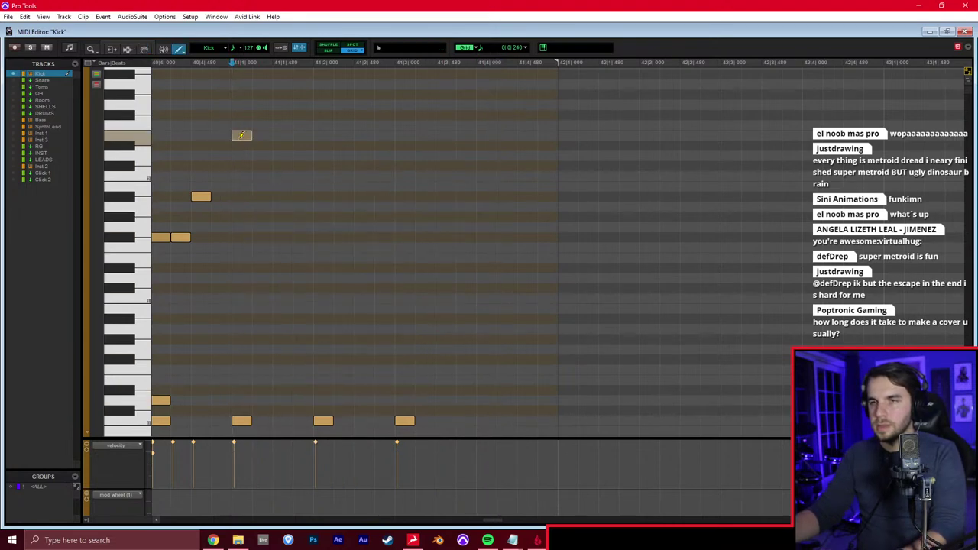
{"action": "left_click", "coordinate": [319, 113]}
{"action": "left_click", "coordinate": [403, 94]}
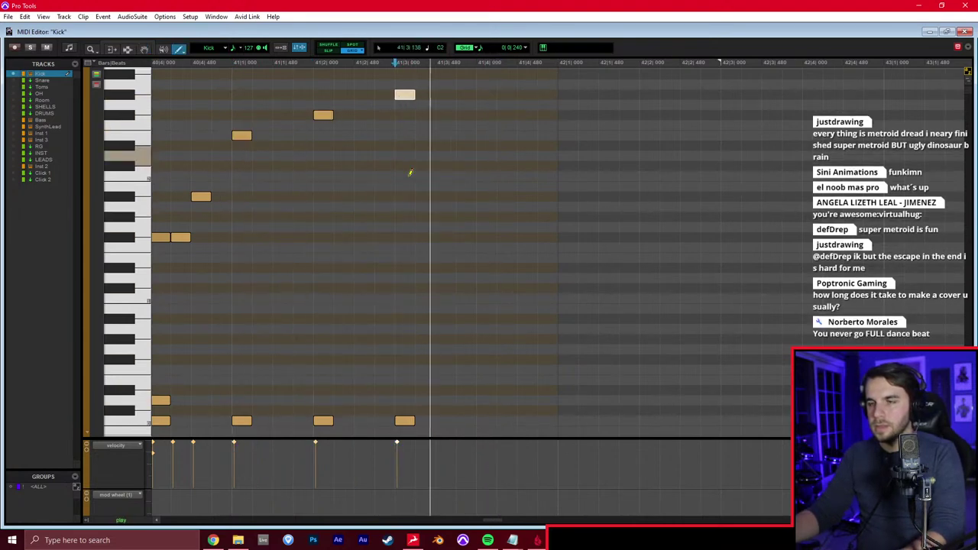
{"action": "left_click", "coordinate": [483, 391]}
{"action": "left_click", "coordinate": [504, 329]}
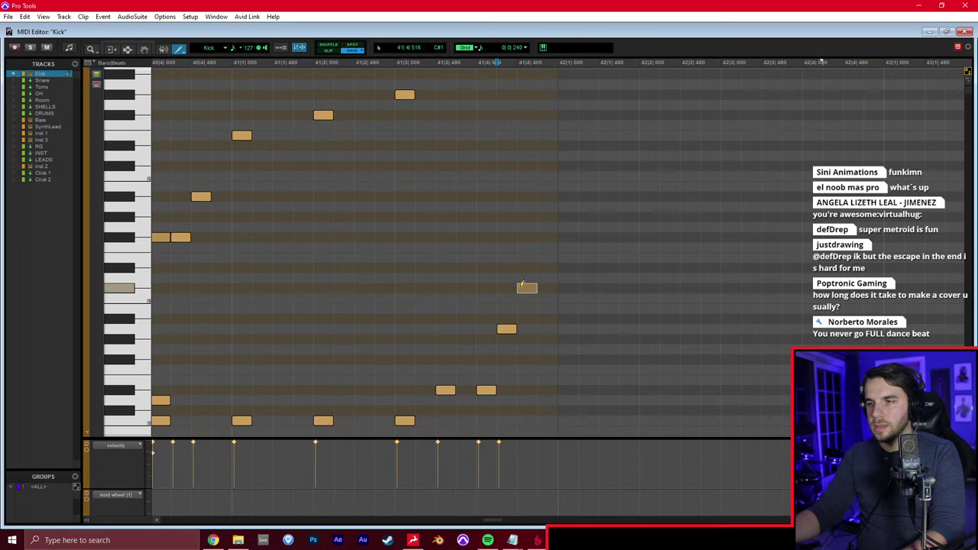
Audition the bar 41 fill and lower its first Eb0 note by one semitone to D0
{"action": "key", "text": "space"}
{"action": "key", "text": "r"}
{"action": "left_click", "coordinate": [395, 264]}
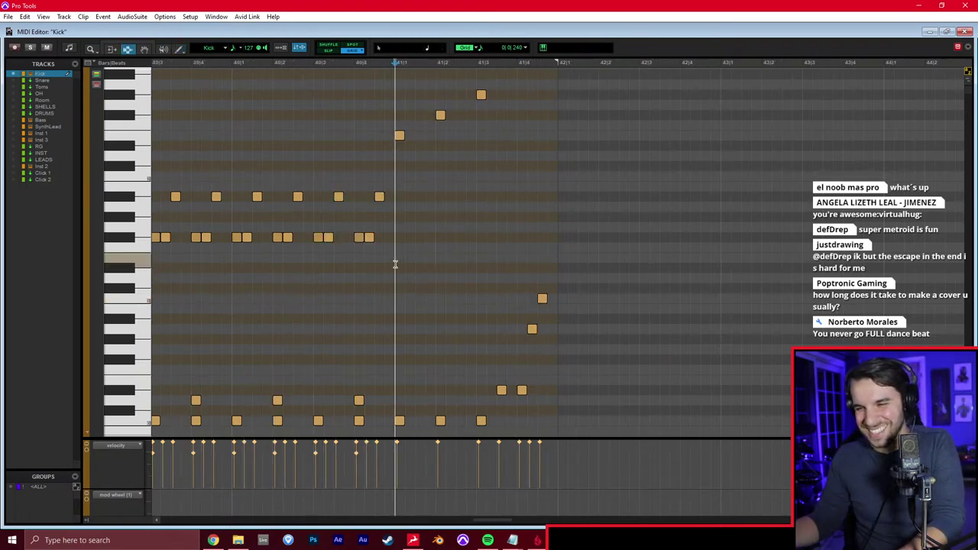
{"action": "key", "text": "space"}
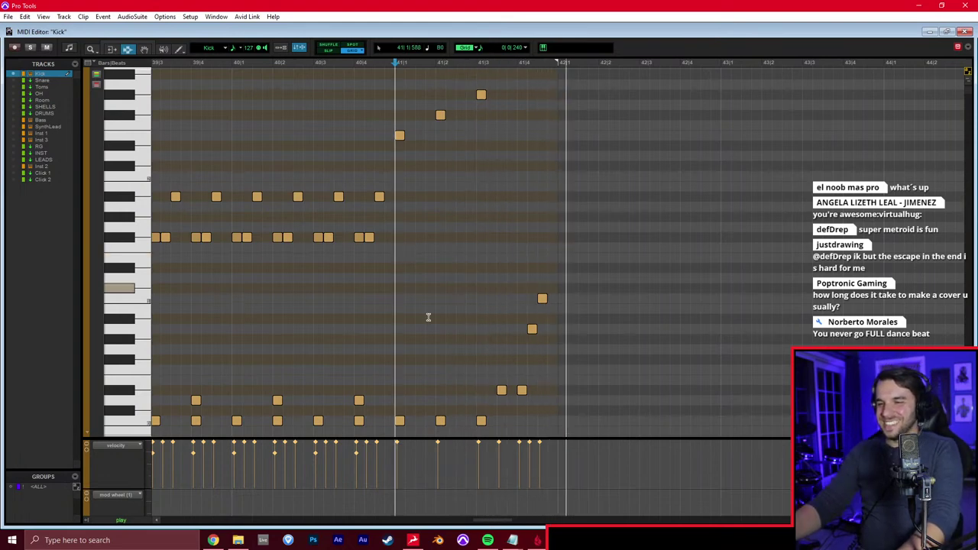
{"action": "left_click_drag", "start_coordinate": [504, 393], "coordinate": [504, 402]}
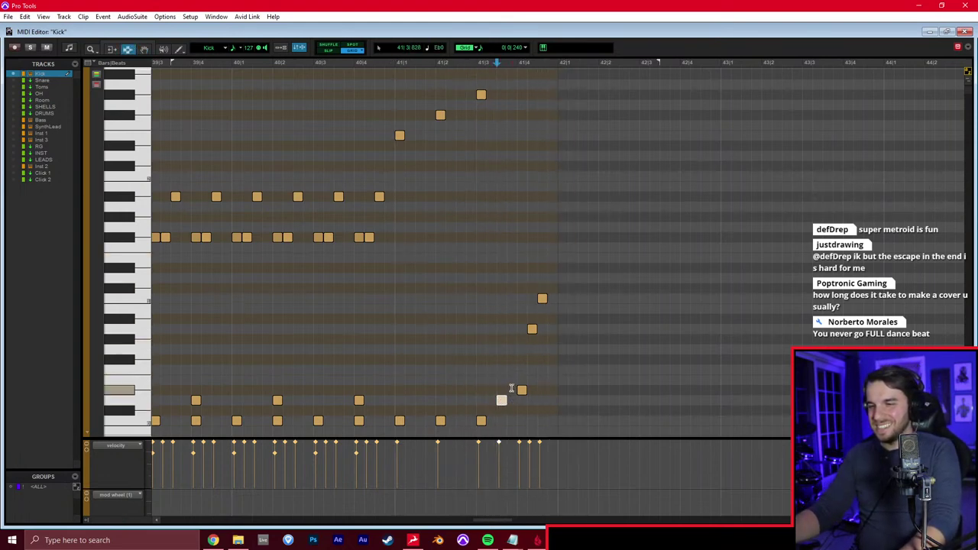
Add a D1 note on the last sixteenth of bar 41 and audition the fill from the start of the bar
{"action": "key", "text": "F7"}
{"action": "left_click", "coordinate": [486, 302]}
{"action": "key", "text": "space"}
{"action": "key", "text": "space"}
{"action": "key", "text": "F8"}
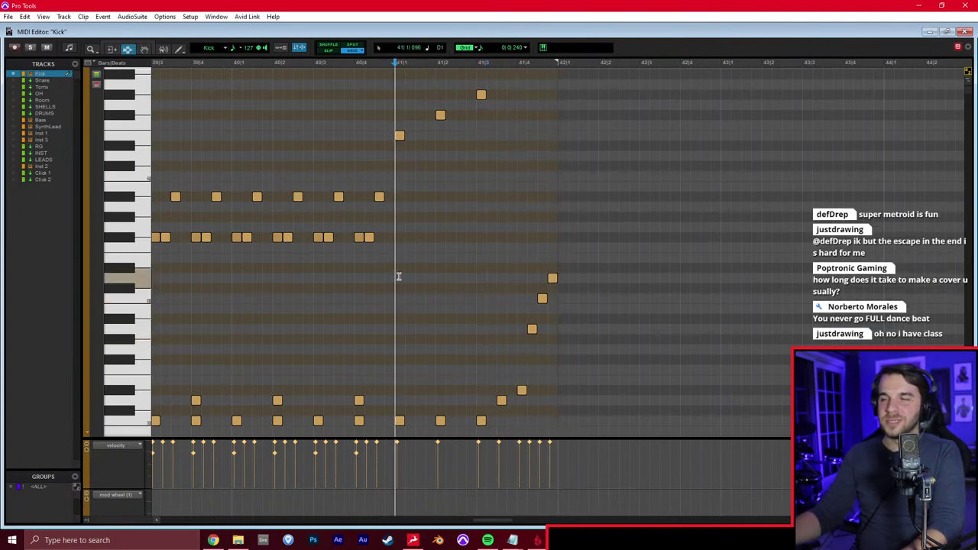
{"action": "key", "text": "space"}
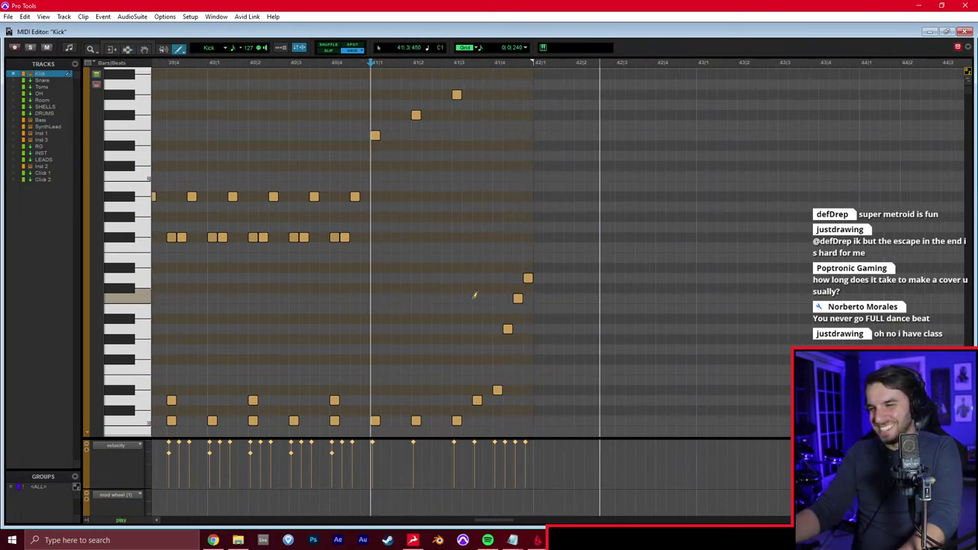
Draw three spaced C0 notes from the start of bar 42 and an F#2 note on its downbeat
{"action": "key", "text": "space"}
{"action": "key", "text": "F10"}
{"action": "left_click", "coordinate": [544, 421]}
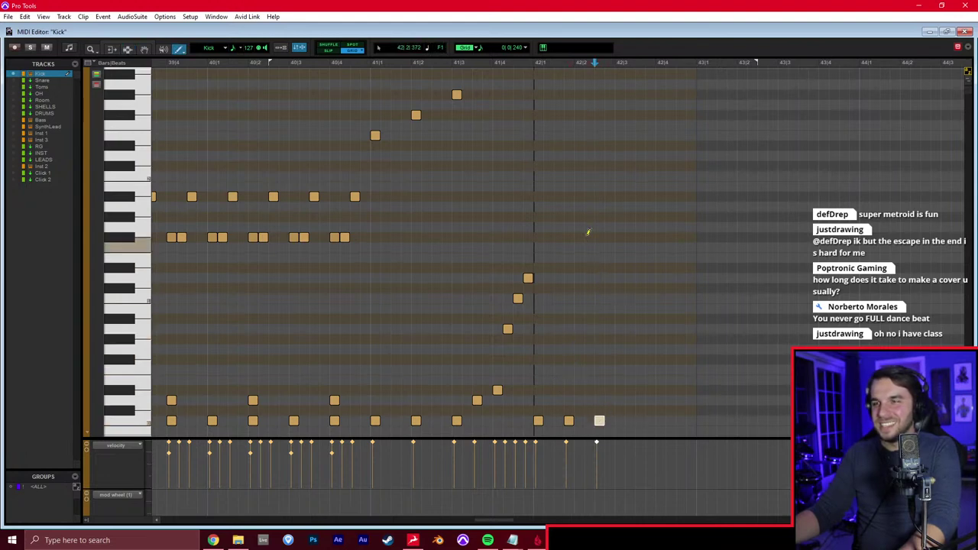
{"action": "key", "text": "ctrl+z"}
{"action": "left_click", "coordinate": [544, 167]}
{"action": "key", "text": "ctrl+z"}
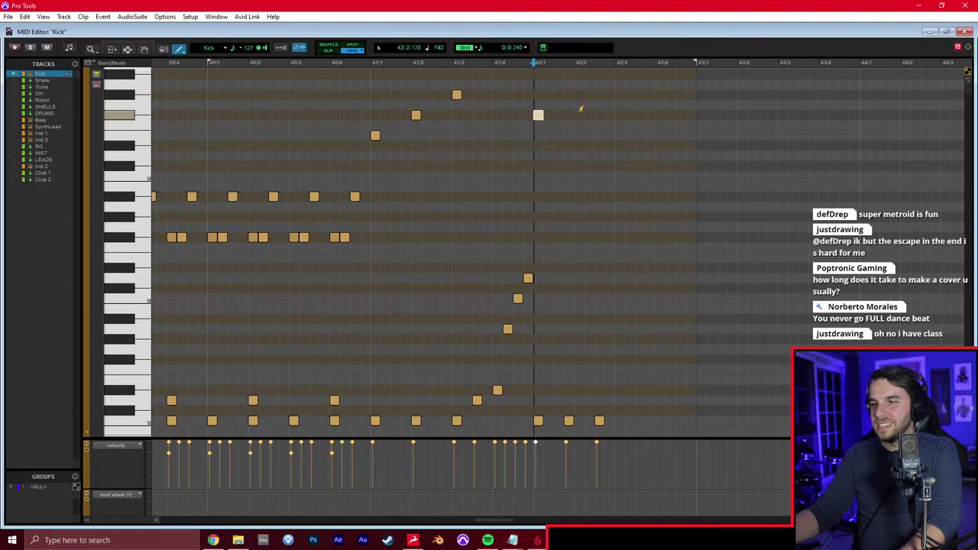
Draw G#2 notes above the three C0 notes in bar 42 and audition the pattern from the downbeat
{"action": "left_click", "coordinate": [571, 94]}
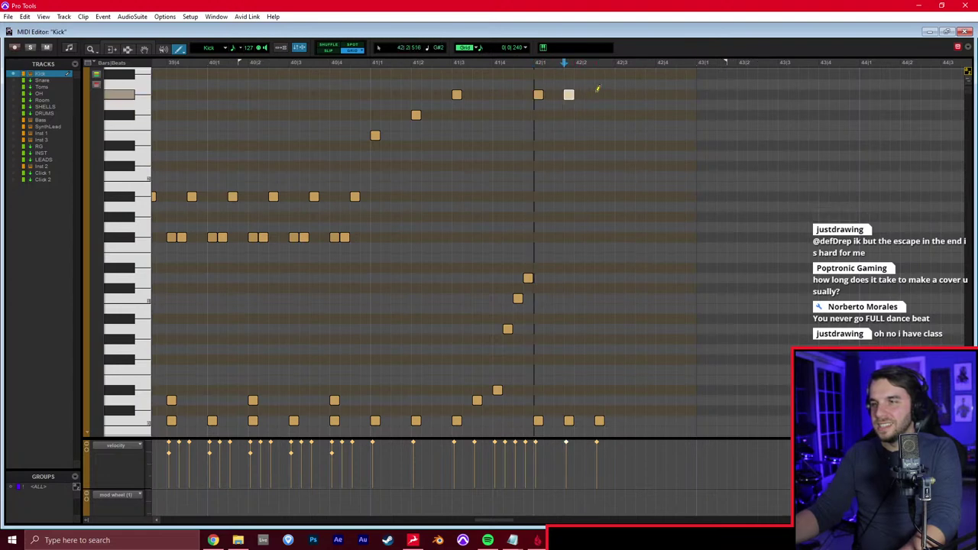
{"action": "left_click", "coordinate": [600, 94]}
{"action": "left_click", "coordinate": [535, 169]}
{"action": "key", "text": "space"}
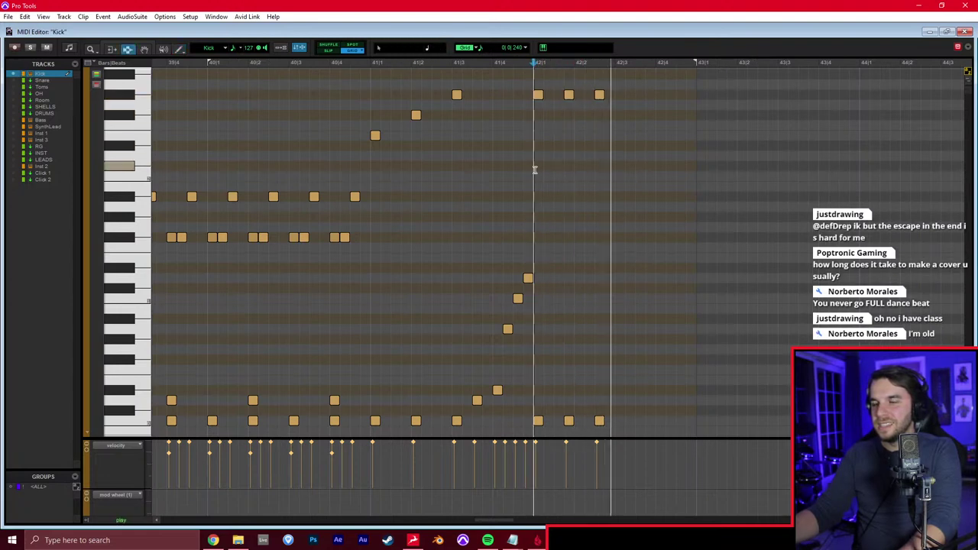
{"action": "key", "text": "space"}
Draw a sixteenth-note fill of Eb0, three D0 and four C1 notes from beat 3 of bar 42 and audition it
{"action": "key", "text": "t"}
{"action": "scroll", "coordinate": [584, 262], "scroll_direction": "right", "scroll_amount": 2}
{"action": "key", "text": "F10"}
{"action": "left_click", "coordinate": [584, 390]}
{"action": "left_click", "coordinate": [625, 399]}
{"action": "left_click", "coordinate": [645, 400]}
{"action": "left_click", "coordinate": [666, 289]}
{"action": "left_click", "coordinate": [666, 298]}
{"action": "left_click", "coordinate": [686, 299]}
{"action": "left_click", "coordinate": [707, 298]}
{"action": "left_click", "coordinate": [726, 298]}
{"action": "key", "text": "F7"}
{"action": "key", "text": "space"}
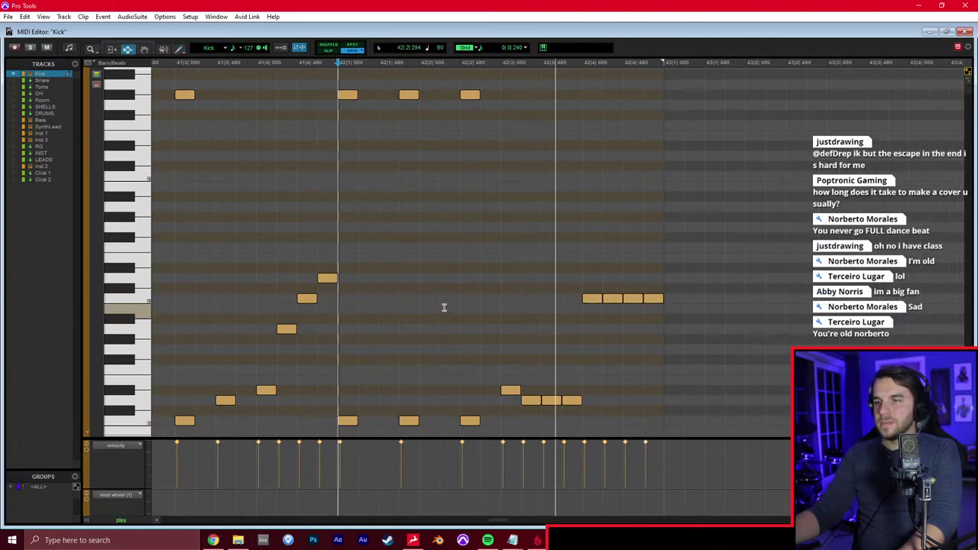
{"action": "key", "text": "space"}
Duplicate the bar 42 notes into bar 43 and delete the copied fill on beats 3 and 4
{"action": "left_click_drag", "start_coordinate": [338, 328], "coordinate": [664, 298]}
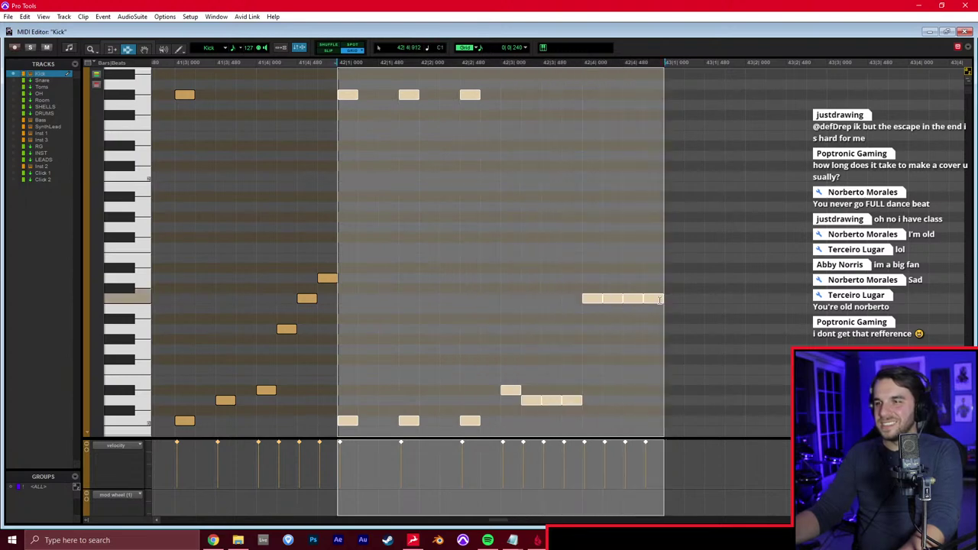
{"action": "key", "text": "ctrl+d"}
{"action": "key", "text": "space"}
{"action": "key", "text": "space"}
{"action": "left_click_drag", "start_coordinate": [604, 334], "coordinate": [768, 302]}
{"action": "key", "text": "Delete"}
Set the grid to 1/16 triplets, draw D0, D0, A0, Bb0, C0, C0, A0, A0, B0, C1, C0, C0 from bar 43 beat 3, and audition
{"action": "key", "text": "F10"}
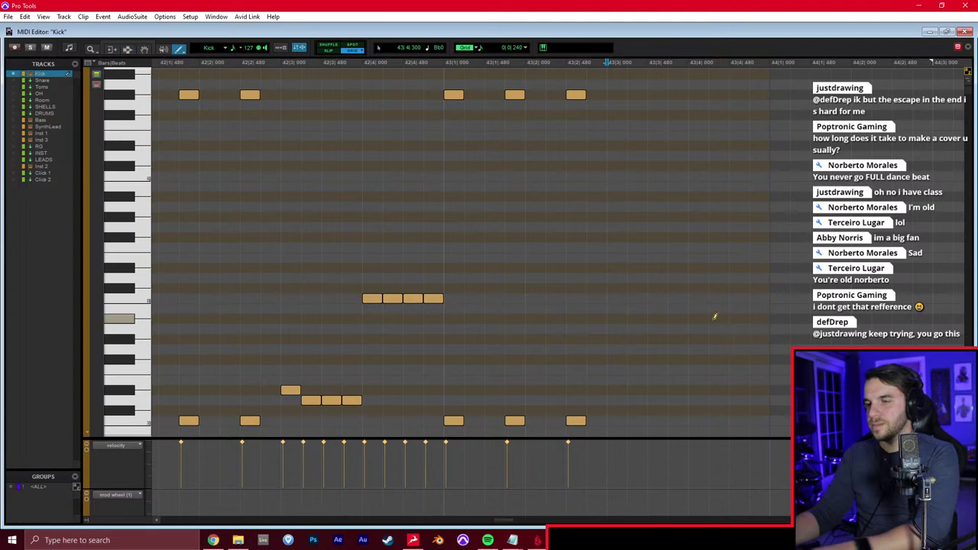
{"action": "left_click", "coordinate": [520, 48]}
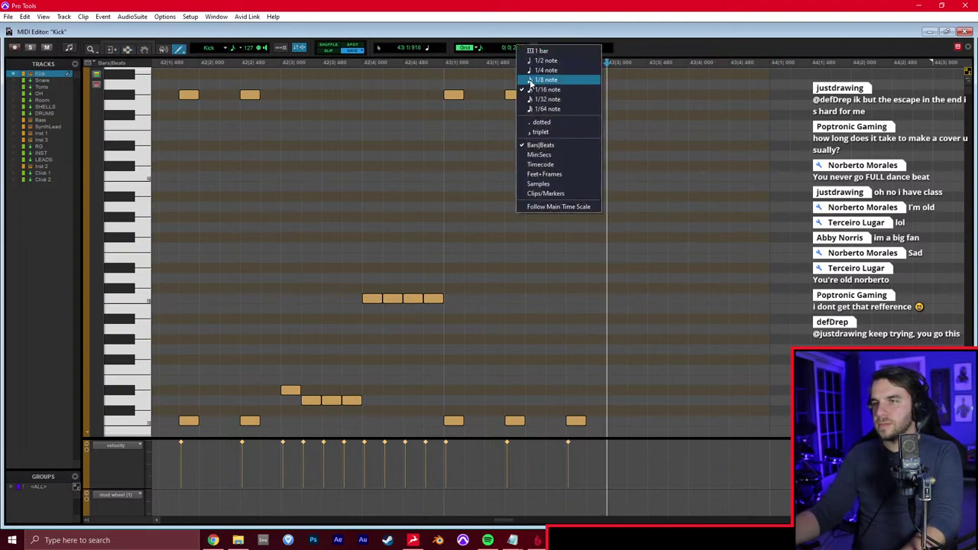
{"action": "left_click", "coordinate": [535, 122]}
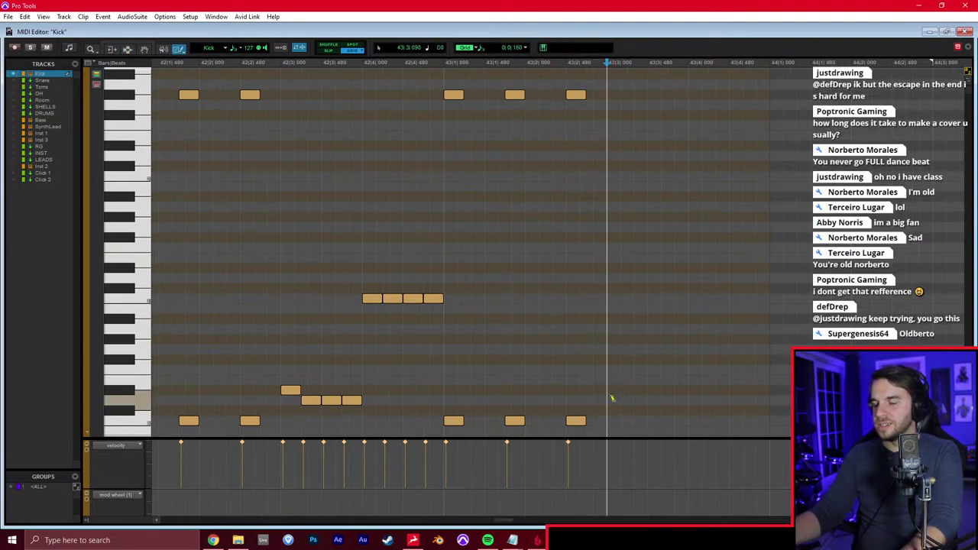
{"action": "left_click", "coordinate": [678, 420]}
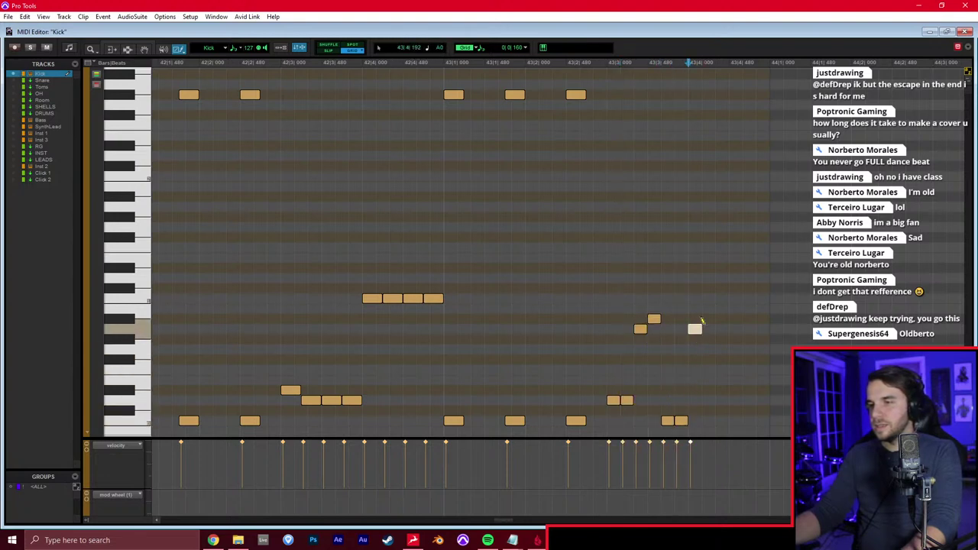
{"action": "left_click", "coordinate": [735, 299]}
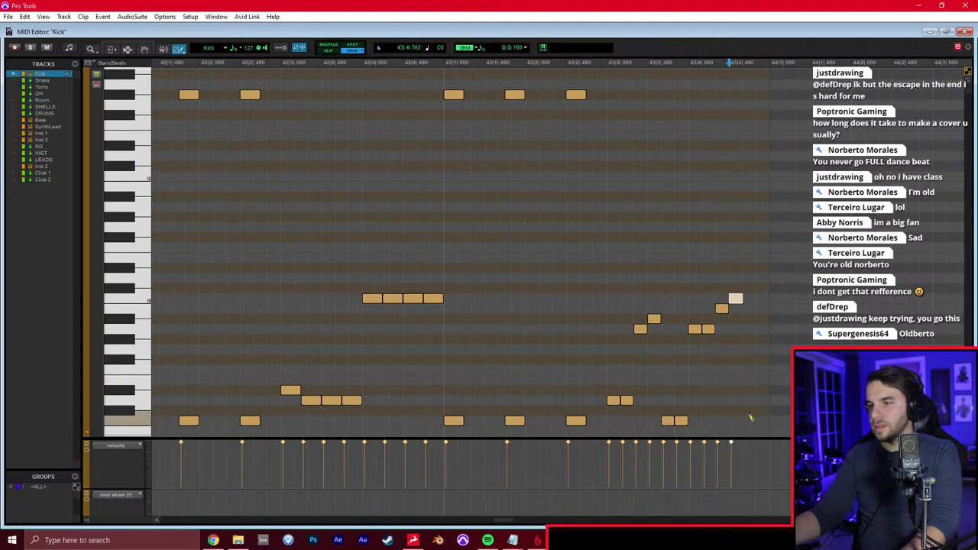
{"action": "key", "text": "F7"}
{"action": "key", "text": "r"}
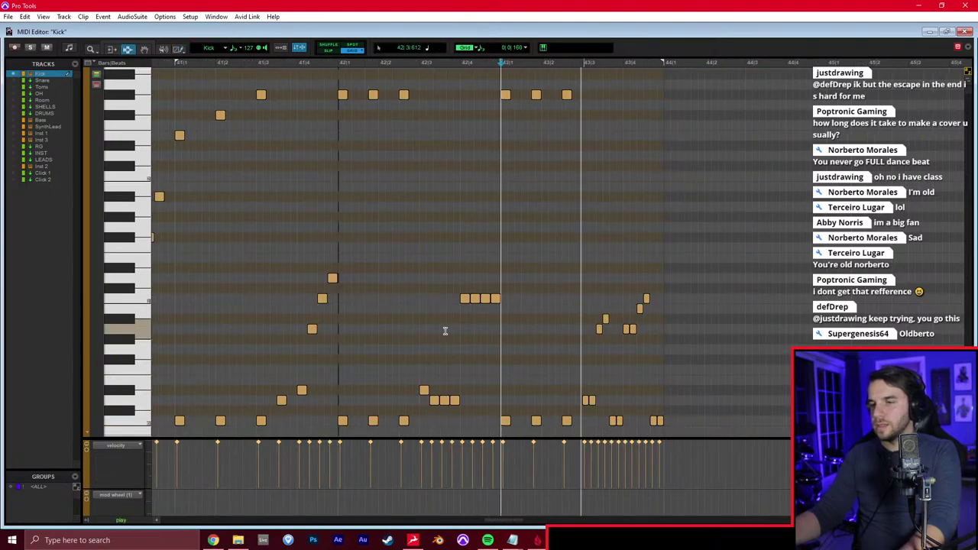
{"action": "key", "text": "ctrl+w"}
{"action": "key", "text": "space"}
Duplicate the bar 43 notes into bar 44 and delete the copied triplet fill on beats 3 and 4
{"action": "double_click", "coordinate": [648, 292]}
{"action": "left_click", "coordinate": [751, 291]}
{"action": "scroll", "coordinate": [742, 295], "scroll_direction": "right", "scroll_amount": 3}
{"action": "key", "text": "super+="}
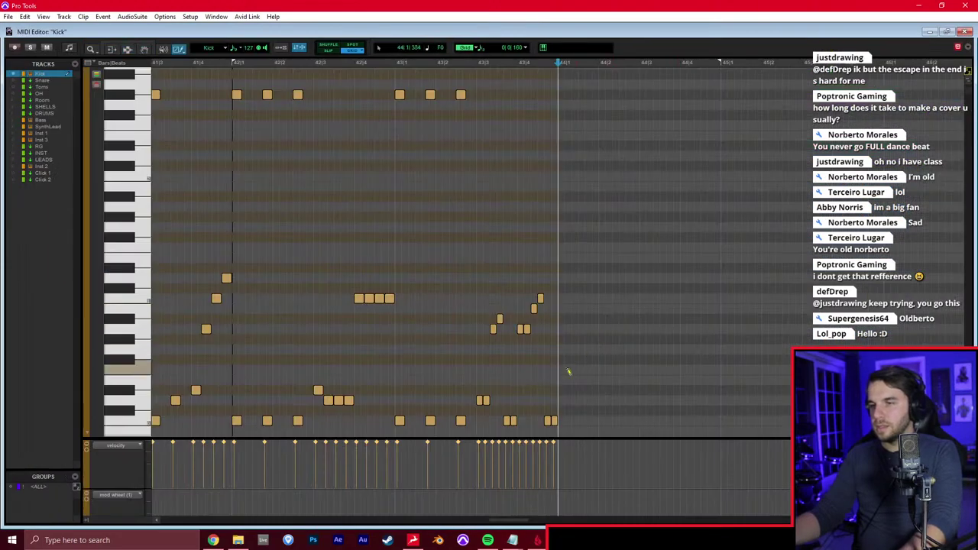
{"action": "key", "text": "t"}
{"action": "left_click_drag", "start_coordinate": [232, 336], "coordinate": [558, 311]}
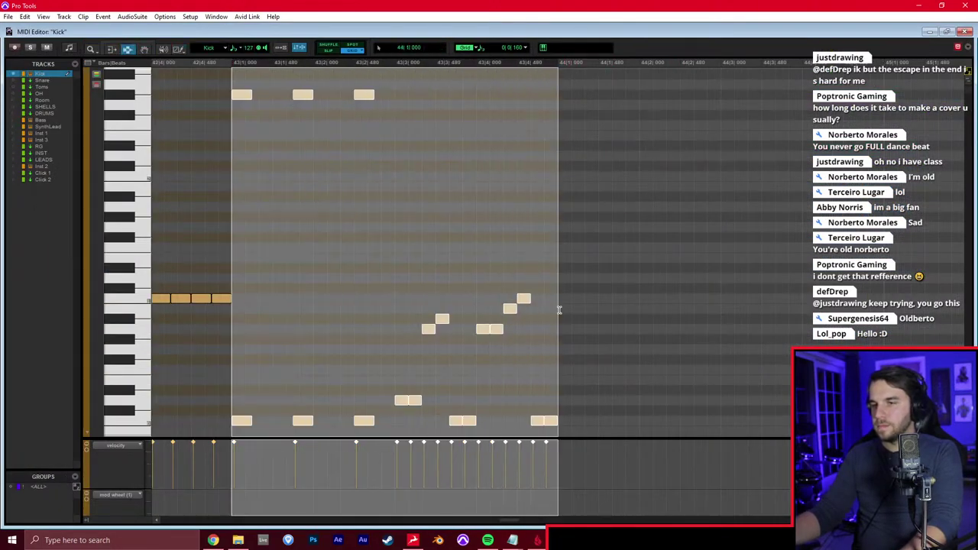
{"action": "key", "text": "ctrl+d"}
{"action": "scroll", "coordinate": [604, 314], "scroll_direction": "right", "scroll_amount": 2}
{"action": "left_click_drag", "start_coordinate": [548, 353], "coordinate": [764, 332]}
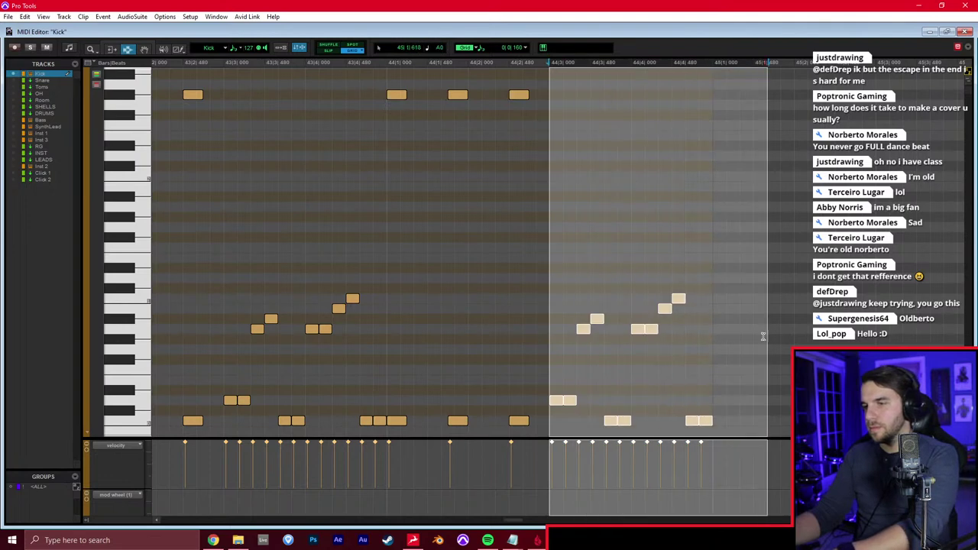
{"action": "key", "text": "Delete"}
Set the grid to straight 1/16 notes and draw eight consecutive C0 notes across beats 3 and 4 of bar 44
{"action": "left_click", "coordinate": [510, 48]}
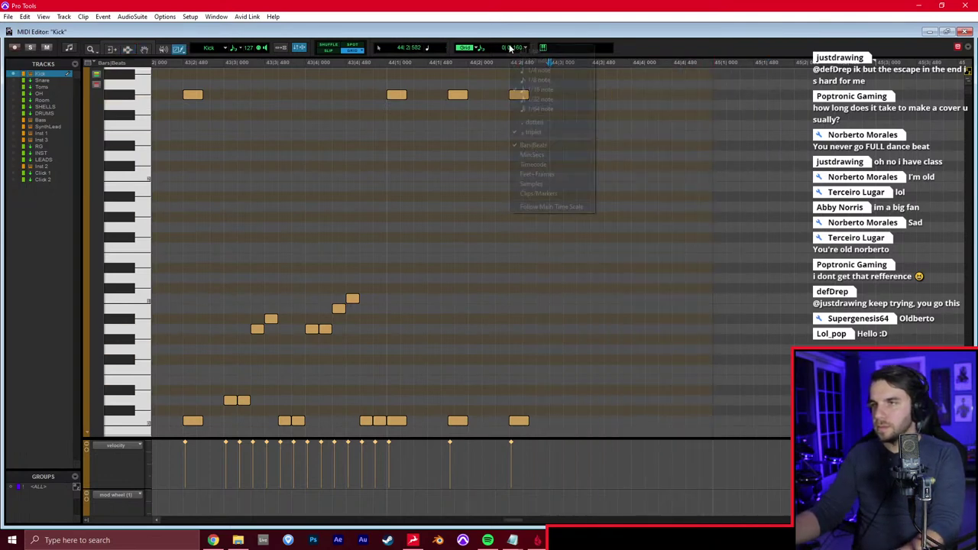
{"action": "left_click", "coordinate": [535, 132]}
{"action": "left_click_drag", "start_coordinate": [705, 421], "coordinate": [706, 420]}
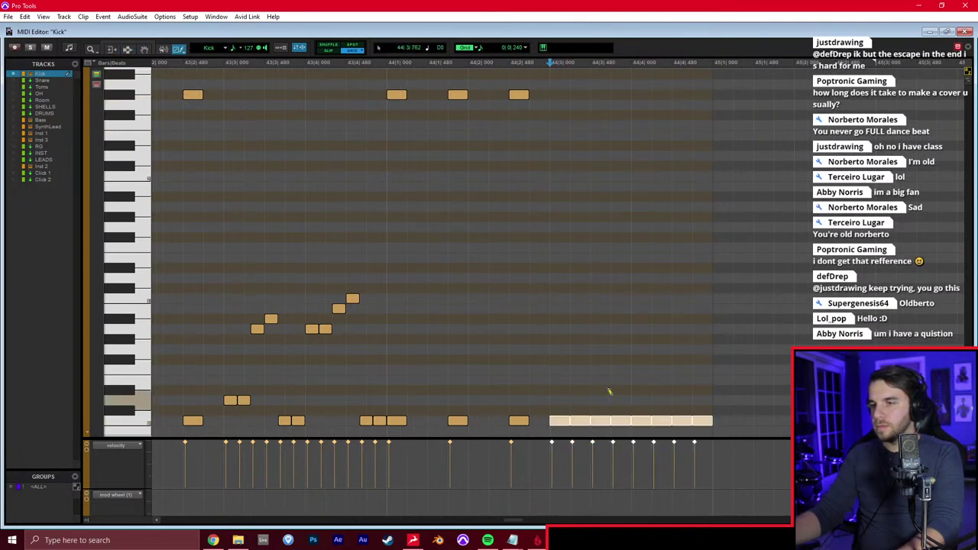
Add D0, Eb0, C1 and two D1 notes over the bar 44 C0 run and audition the fill
{"action": "left_click", "coordinate": [637, 390]}
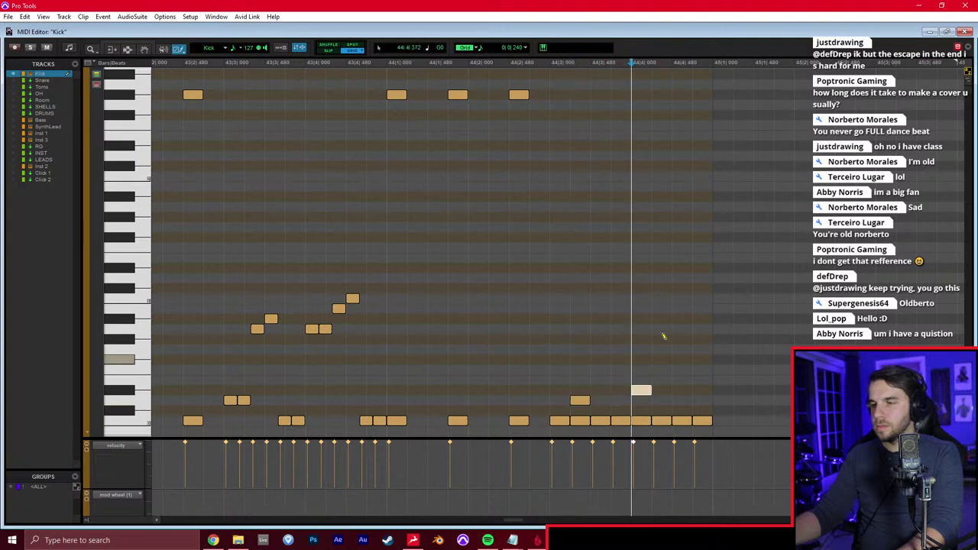
{"action": "left_click", "coordinate": [701, 277]}
{"action": "key", "text": "F7"}
{"action": "left_click", "coordinate": [370, 300]}
{"action": "key", "text": "space"}
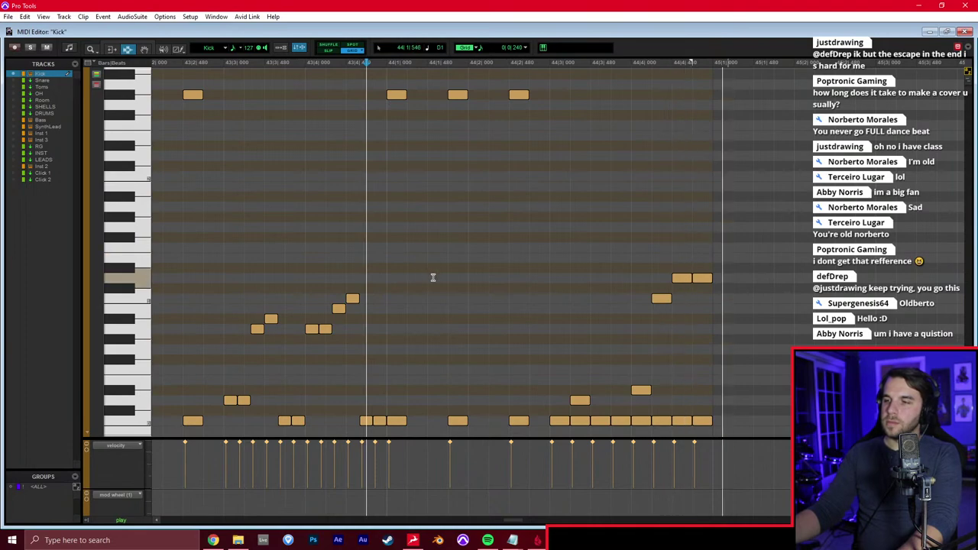
{"action": "key", "text": "ctrl+w"}
{"action": "key", "text": "space"}
Copy bar 44 of the Kick track's MIDI clip and paste it at bar 45
{"action": "double_click", "coordinate": [451, 297]}
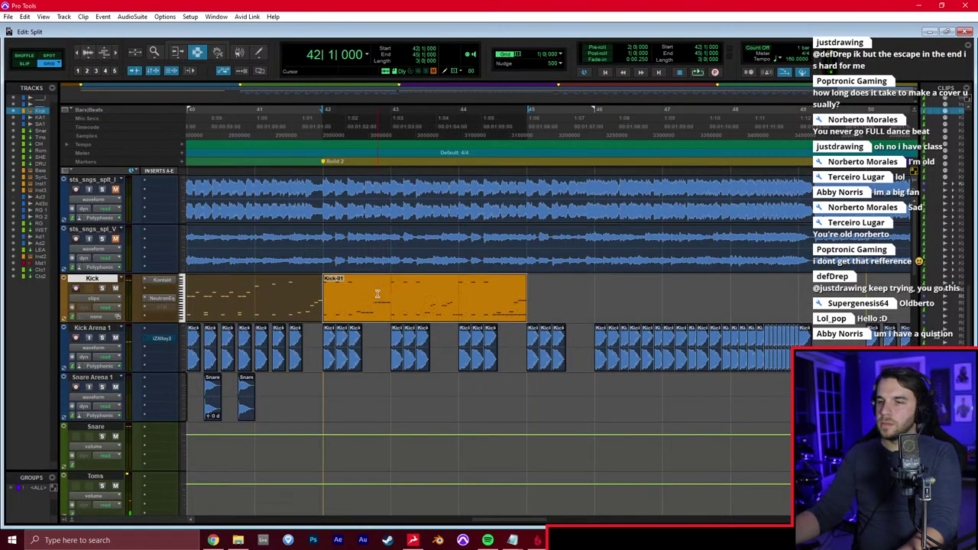
{"action": "left_click", "coordinate": [528, 290]}
{"action": "left_click_drag", "start_coordinate": [457, 304], "coordinate": [525, 292]}
{"action": "key", "text": "ctrl+c"}
{"action": "left_click", "coordinate": [536, 298]}
{"action": "key", "text": "ctrl+v"}
Delete the pasted fill on beats 3 and 4 of bar 45 and set the grid to 1/16 triplets
{"action": "key", "text": "super+equal"}
{"action": "key", "text": "t"}
{"action": "scroll", "coordinate": [595, 319], "scroll_direction": "right", "scroll_amount": 2}
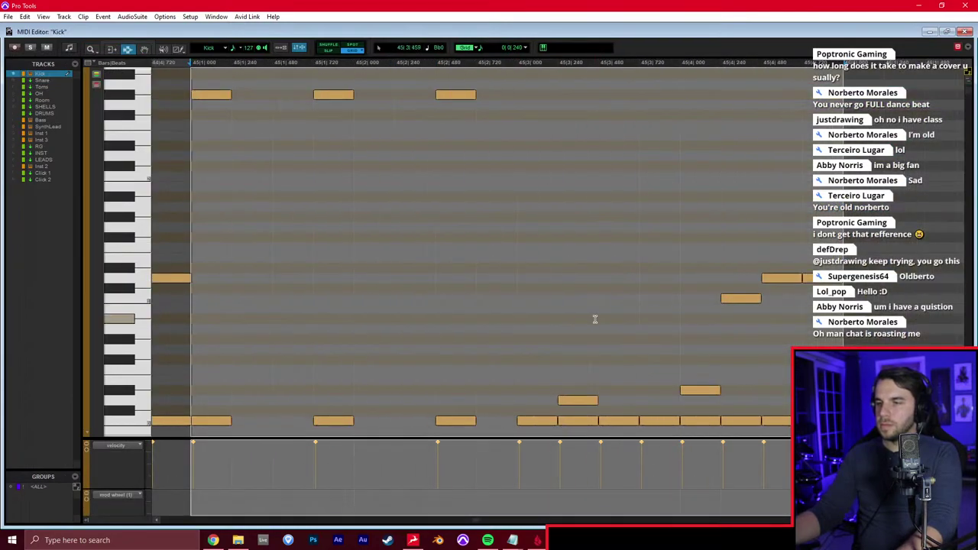
{"action": "key", "text": "r"}
{"action": "left_click", "coordinate": [545, 347]}
{"action": "left_click_drag", "start_coordinate": [545, 346], "coordinate": [804, 317]}
{"action": "key", "text": "Delete"}
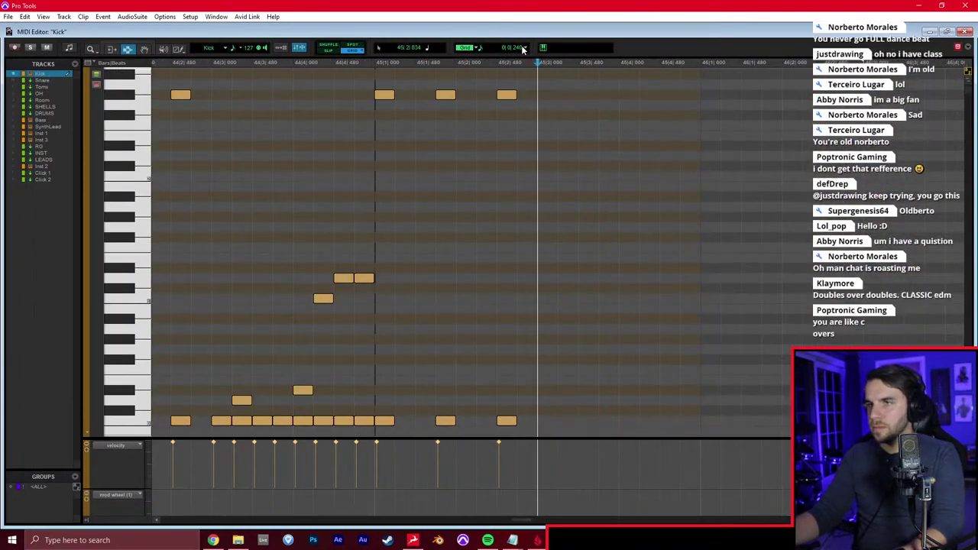
{"action": "left_click", "coordinate": [525, 48]}
{"action": "left_click", "coordinate": [557, 132]}
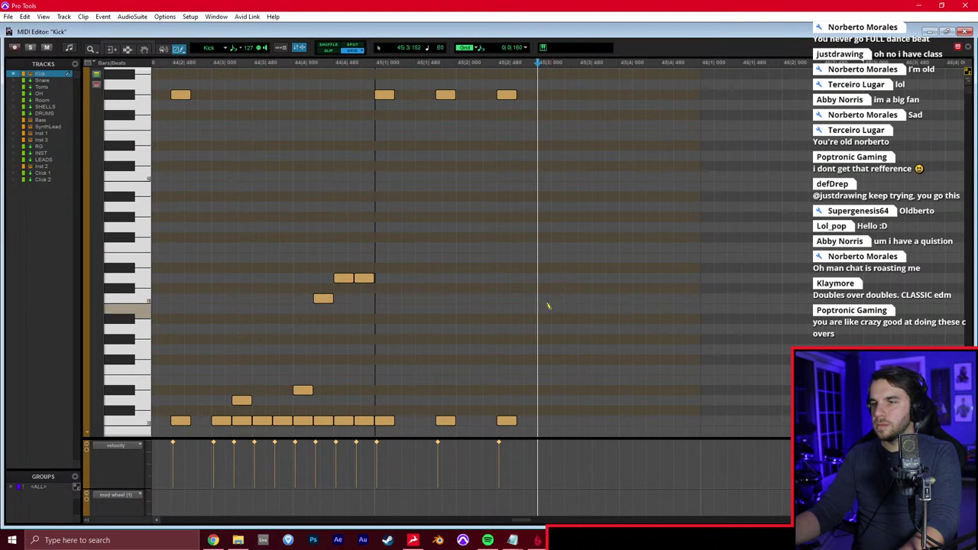
Try a triplet fill of six F#1 notes and a Bb1 from beat 3 of bar 45, lowering several F#1 velocities
{"action": "left_click_drag", "start_coordinate": [571, 234], "coordinate": [631, 200]}
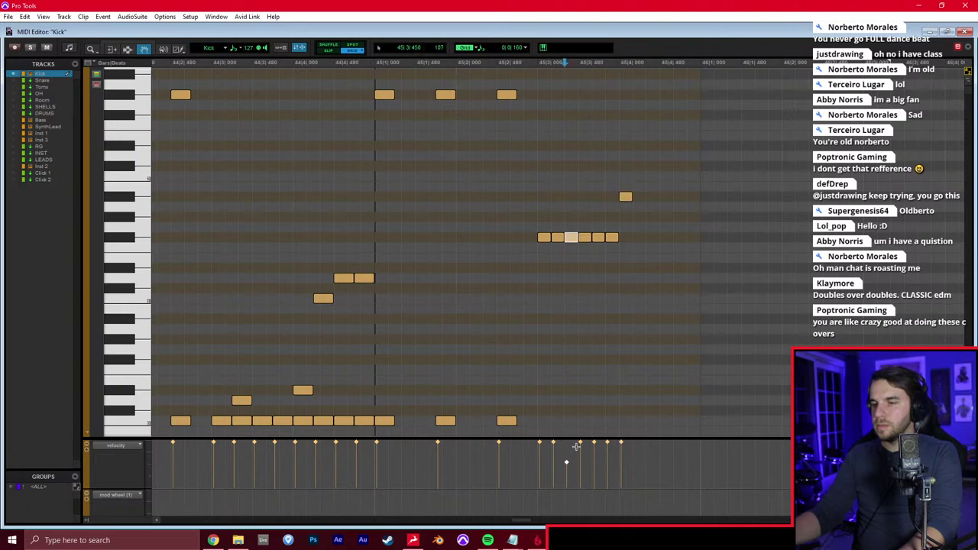
{"action": "left_click_drag", "start_coordinate": [597, 445], "coordinate": [602, 470]}
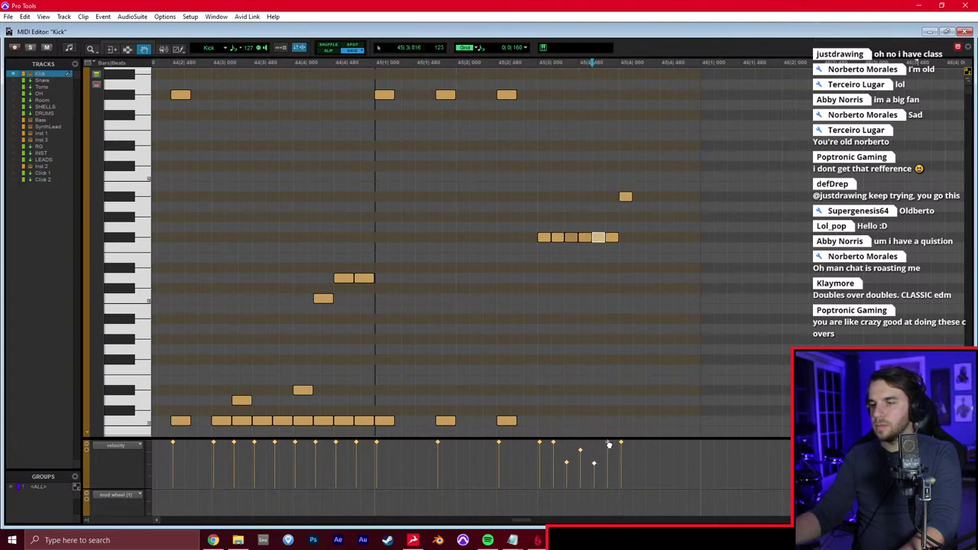
{"action": "left_click", "coordinate": [485, 364]}
{"action": "key", "text": "space"}
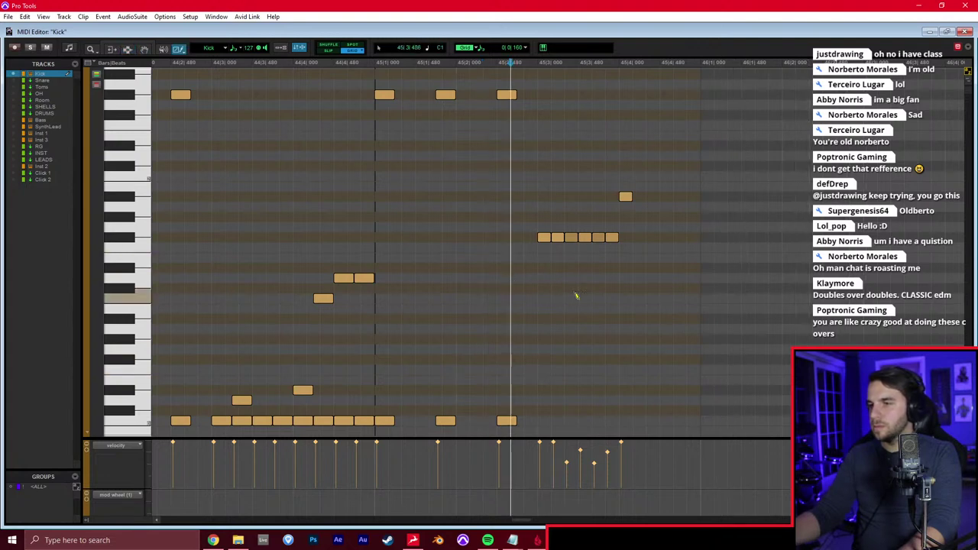
{"action": "left_click_drag", "start_coordinate": [653, 288], "coordinate": [545, 286]}
{"action": "key", "text": "F8"}
{"action": "mouse_move", "coordinate": [697, 155]}
{"action": "left_mouse_down"}
{"action": "mouse_move", "coordinate": [598, 277]}
{"action": "mouse_move", "coordinate": [537, 324]}
{"action": "left_mouse_up"}
{"action": "key", "text": "Delete"}
Draw six D0 triplet notes on beat 3 and six Bb0 triplet notes on beat 4 of bar 45, and audition the fill
{"action": "key", "text": "F10"}
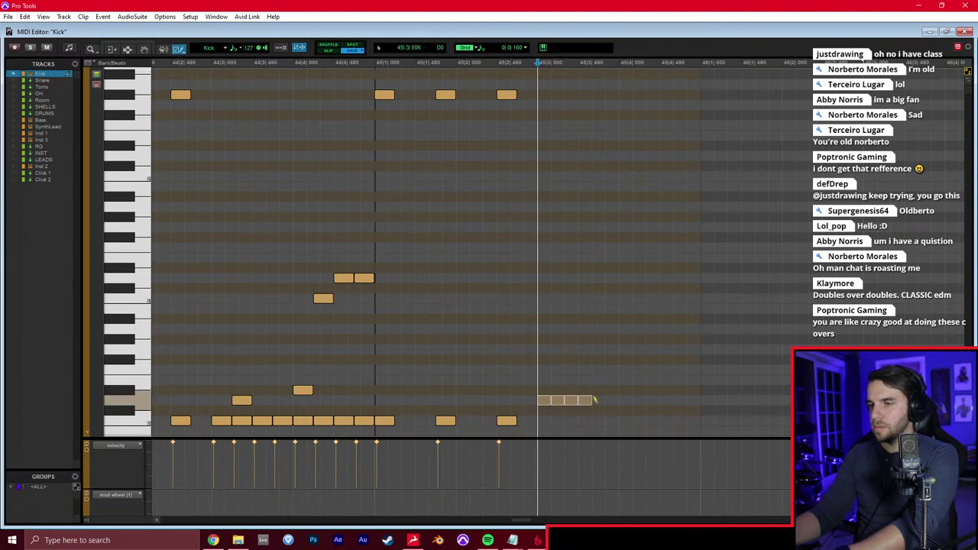
{"action": "left_click_drag", "start_coordinate": [611, 399], "coordinate": [614, 400]}
{"action": "left_click_drag", "start_coordinate": [688, 309], "coordinate": [699, 311]}
{"action": "key", "text": "F7"}
{"action": "left_click", "coordinate": [474, 291]}
{"action": "key", "text": "space"}
{"action": "key", "text": "ctrl+equal"}
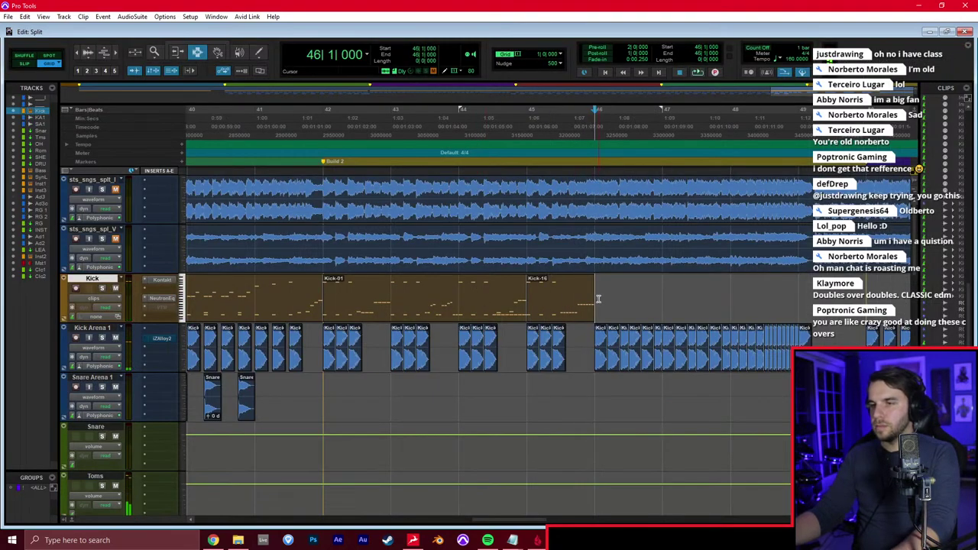
Set the grid to straight 1/16 notes and draw three C0 notes, three sixteenths apart, from the start of bar 46
{"action": "key", "text": "ctrl+equal"}
{"action": "left_click", "coordinate": [504, 52]}
{"action": "left_click", "coordinate": [547, 129]}
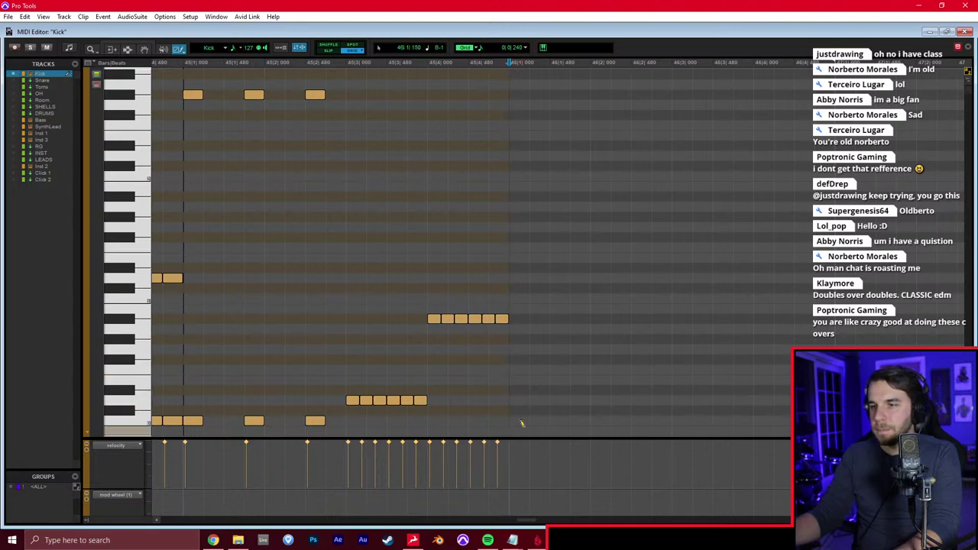
{"action": "left_click", "coordinate": [573, 418]}
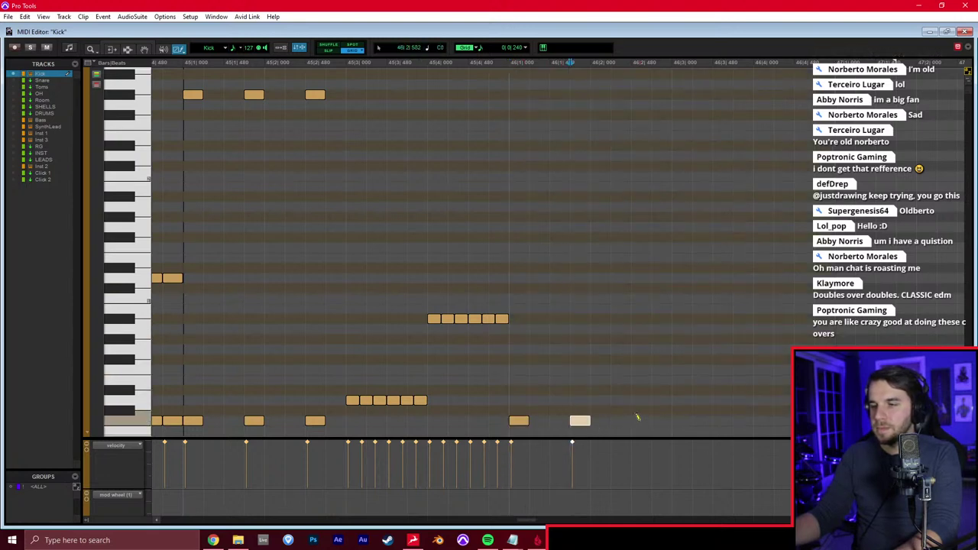
{"action": "left_click", "coordinate": [637, 417]}
Duplicate the two-beat C0 pattern three times to fill bars 46 and 47 and audition it from bar 46
{"action": "scroll", "coordinate": [505, 385], "scroll_direction": "down", "scroll_amount": 4}
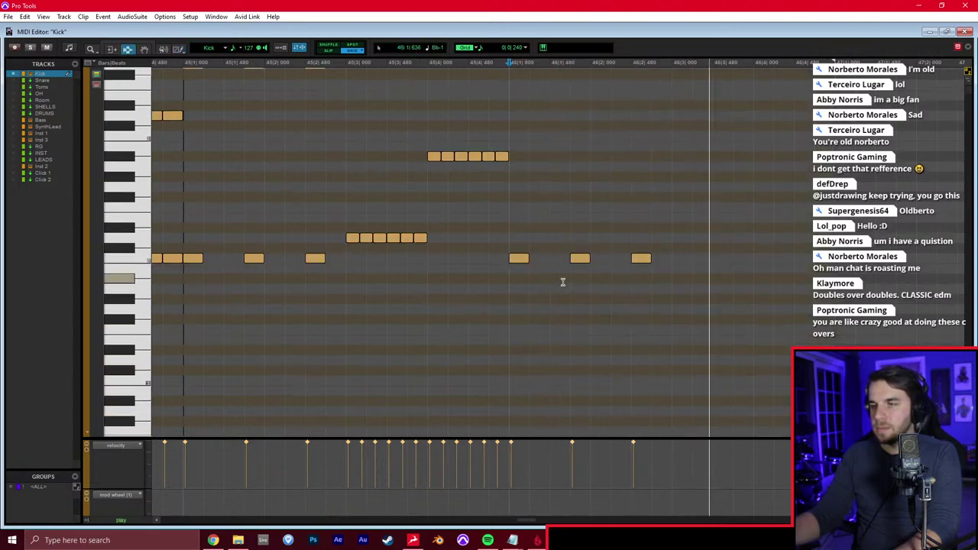
{"action": "left_click_drag", "start_coordinate": [511, 250], "coordinate": [671, 224]}
{"action": "key", "text": "ctrl+d"}
{"action": "key", "text": "ctrl+d"}
{"action": "key", "text": "ctrl+d"}
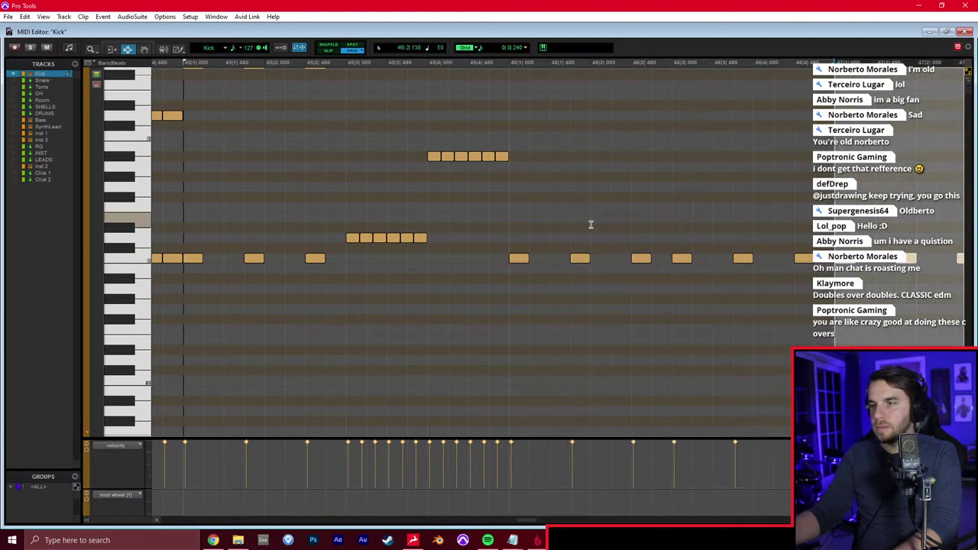
{"action": "left_click", "coordinate": [511, 222]}
{"action": "key", "text": "space"}
{"action": "key", "text": "r"}
{"action": "scroll", "coordinate": [525, 233], "scroll_direction": "right", "scroll_amount": 3}
{"action": "key", "text": "F10"}
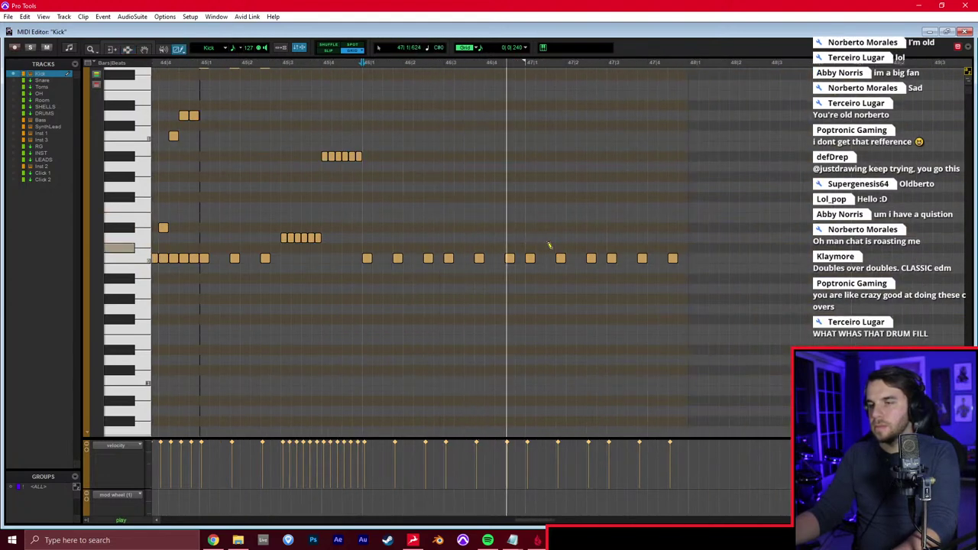
{"action": "key", "text": "space"}
Draw Bb1 notes on all four beats of bar 46 and an F#2 on its downbeat, and audition them
{"action": "scroll", "coordinate": [369, 171], "scroll_direction": "up", "scroll_amount": 4}
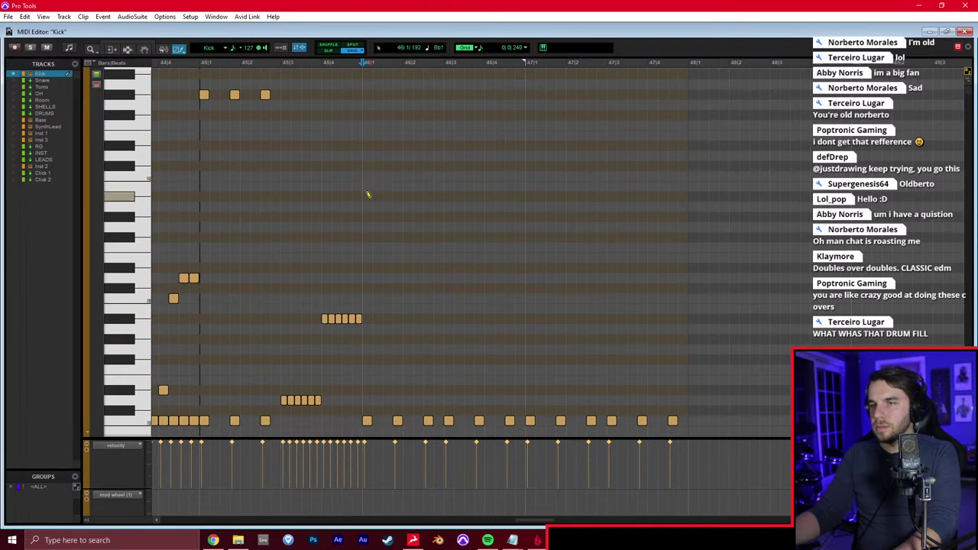
{"action": "left_click", "coordinate": [449, 197]}
{"action": "left_click", "coordinate": [489, 196]}
{"action": "left_click", "coordinate": [367, 114]}
{"action": "key", "text": "space"}
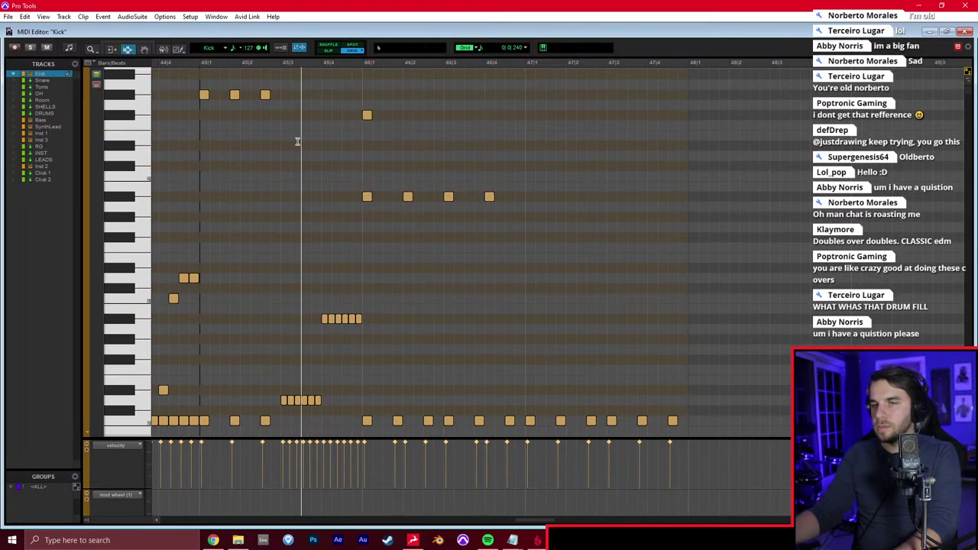
Try duplicating the four Bb1 notes of bar 46 into bar 47
{"action": "key", "text": "F7"}
{"action": "key", "text": "F8"}
{"action": "left_click_drag", "start_coordinate": [474, 166], "coordinate": [324, 232]}
{"action": "key", "text": "ctrl+d"}
{"action": "key", "text": "ctrl+z"}
{"action": "left_click_drag", "start_coordinate": [564, 163], "coordinate": [297, 248]}
{"action": "key", "text": "ctrl+d"}
Undo the Bb1 and F#2 notes added over bars 46 and 47, keeping the C0 pattern
{"action": "key", "text": "ctrl+z"}
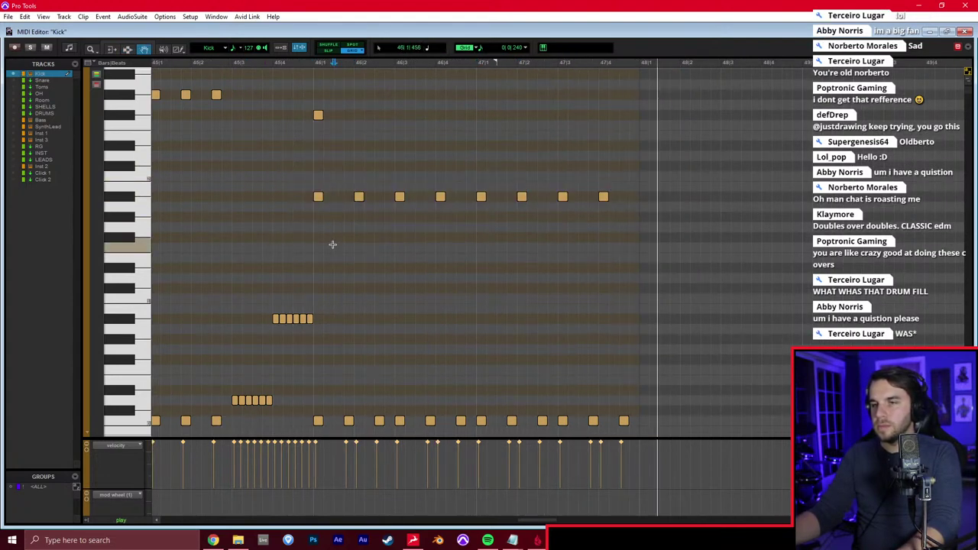
{"action": "key", "text": "ctrl+z"}
{"action": "key", "text": "ctrl+z"}
{"action": "key", "text": "F10"}
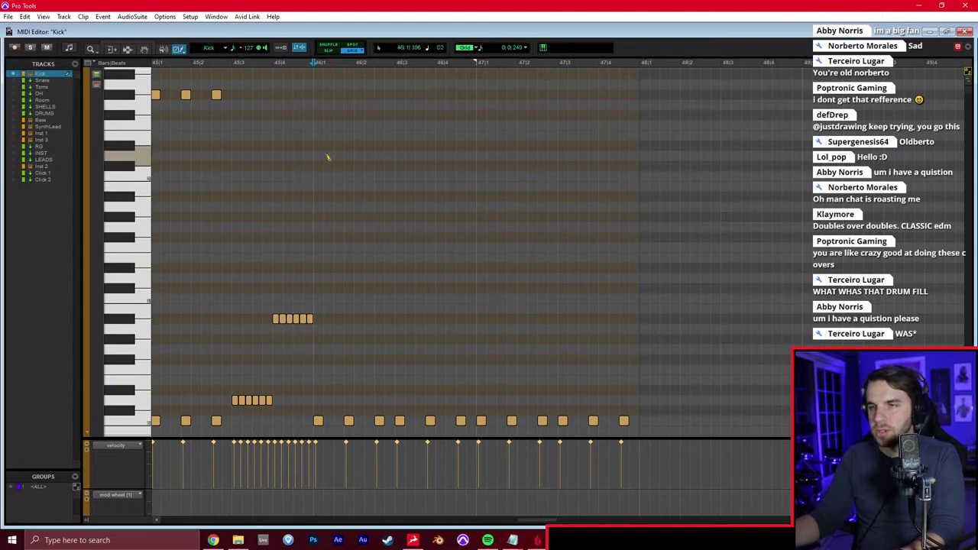
Draw the note sequence F#2, G#2, Bb2, G3, Bb2, G#2 across bar 46 above the C0 pattern and audition it
{"action": "left_click_drag", "start_coordinate": [322, 157], "coordinate": [322, 137]}
{"action": "left_click_drag", "start_coordinate": [314, 193], "coordinate": [320, 120]}
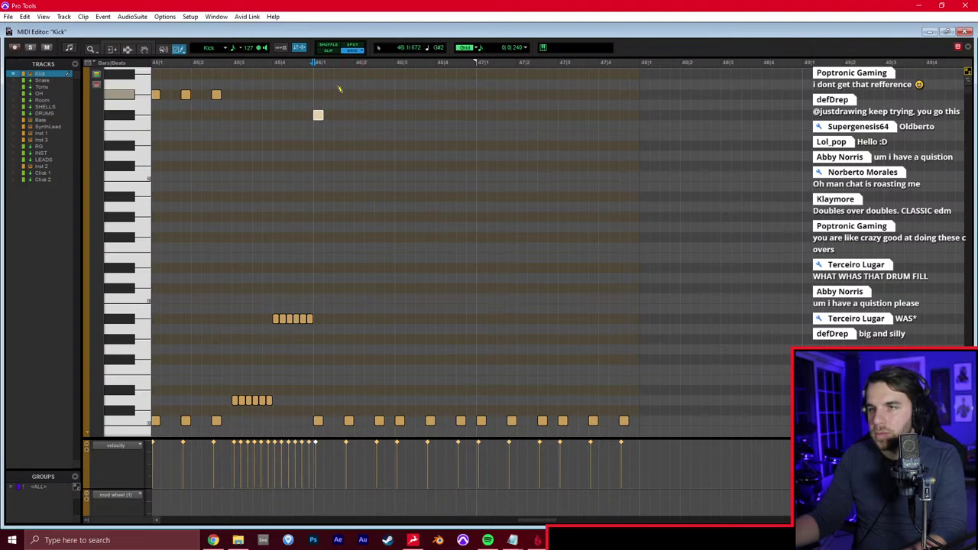
{"action": "scroll", "coordinate": [403, 202], "scroll_direction": "up", "scroll_amount": 4}
{"action": "left_click", "coordinate": [397, 225]}
{"action": "left_click_drag", "start_coordinate": [400, 226], "coordinate": [397, 141]}
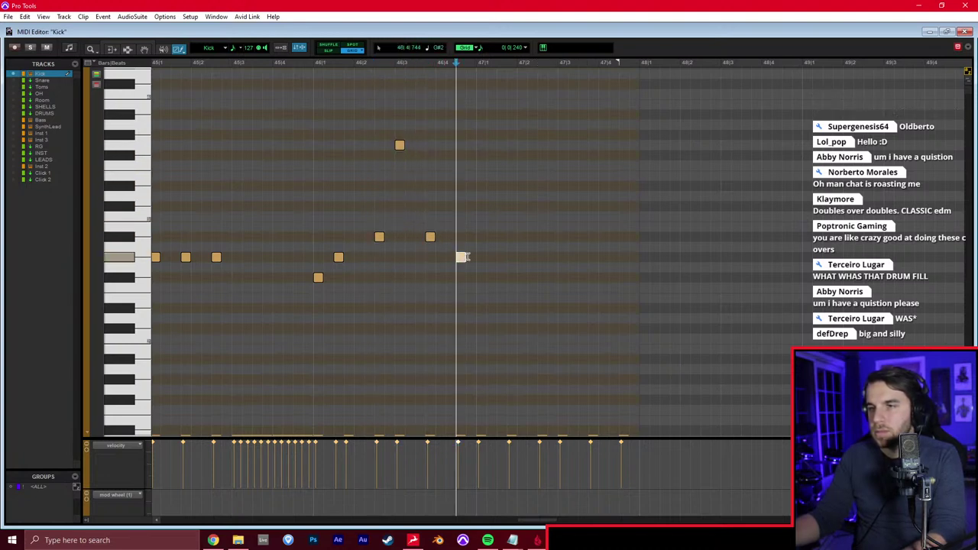
{"action": "left_click", "coordinate": [315, 261]}
{"action": "key", "text": "space"}
Duplicate the six upper notes of bar 46 into bar 47
{"action": "key", "text": "F8"}
{"action": "left_click_drag", "start_coordinate": [521, 308], "coordinate": [281, 137]}
{"action": "key", "text": "ctrl+d"}
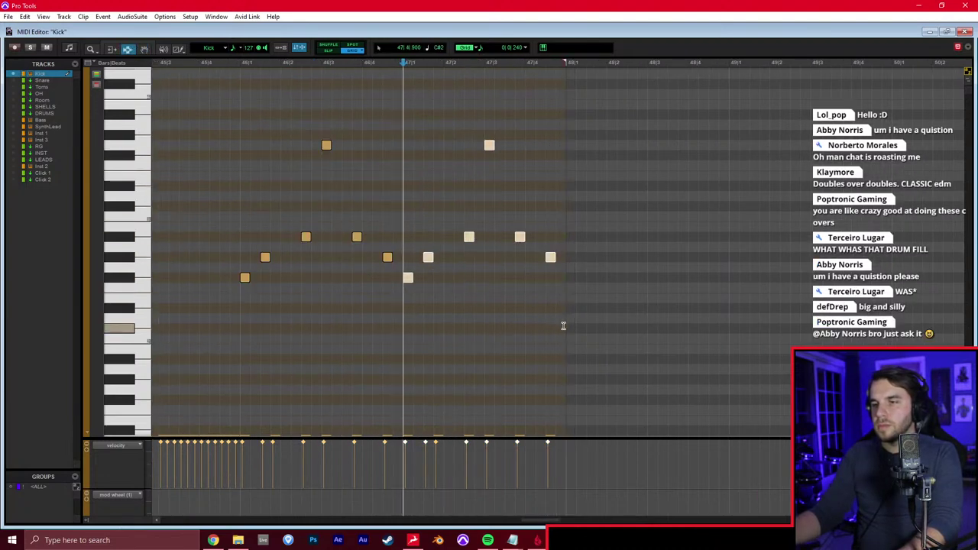
Draw C0 eighth notes over the first half of bar 48 and sixteenths from beat 3 through the downbeat of bar 49
{"action": "scroll", "coordinate": [566, 321], "scroll_direction": "down", "scroll_amount": 4}
{"action": "key", "text": "F10"}
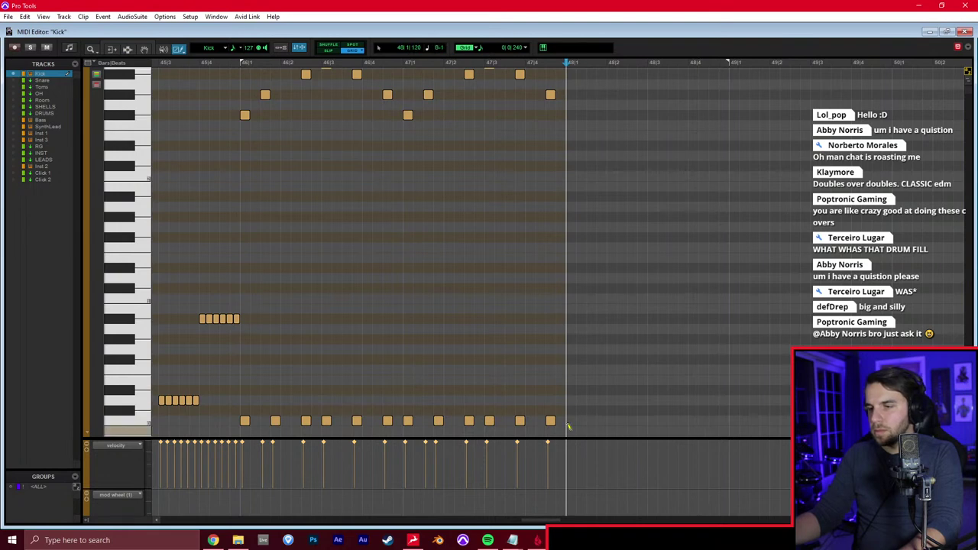
{"action": "left_click_drag", "start_coordinate": [573, 420], "coordinate": [586, 418]}
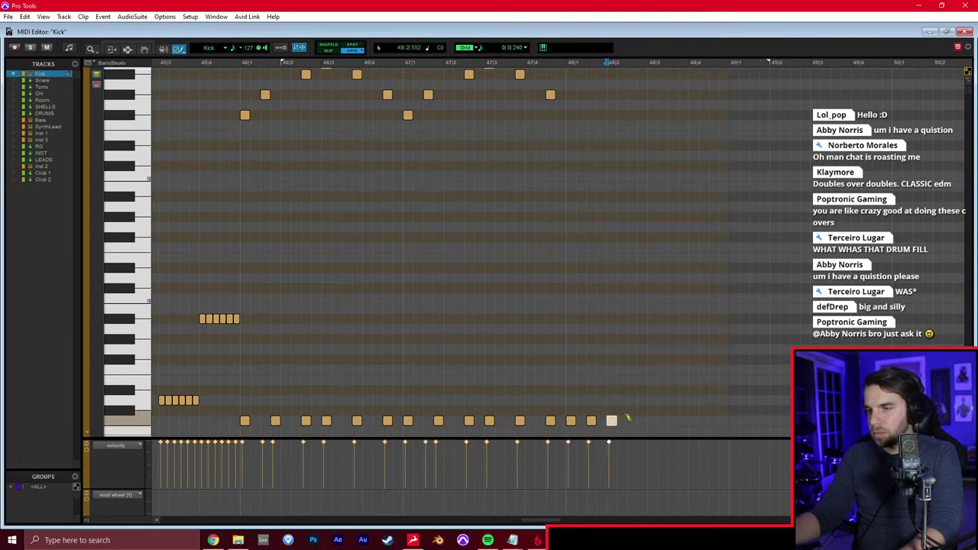
{"action": "left_click_drag", "start_coordinate": [730, 419], "coordinate": [735, 420]}
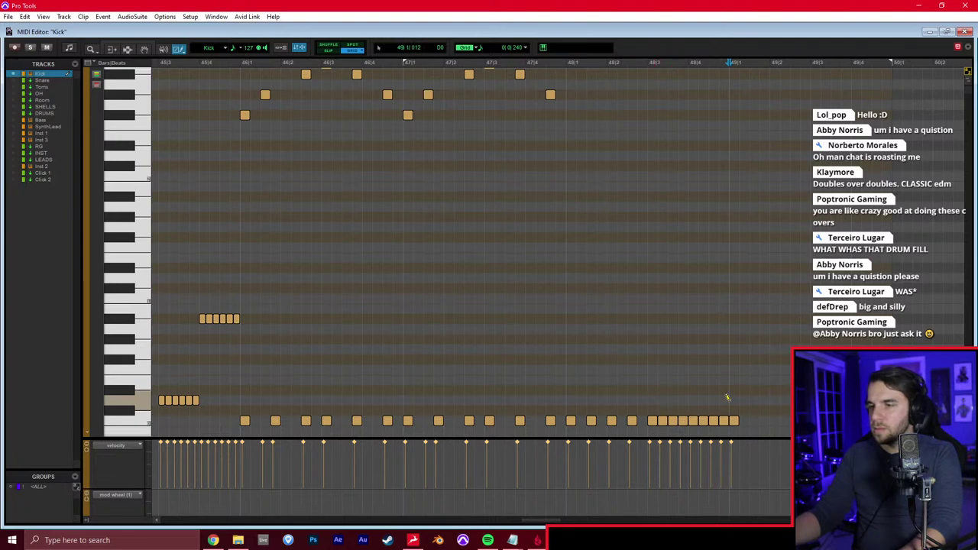
Draw F#2, G#2, Bb2 and G#2 eighth notes over the first half of bar 48 and audition from bar 46
{"action": "scroll", "coordinate": [615, 329], "scroll_direction": "up", "scroll_amount": 4}
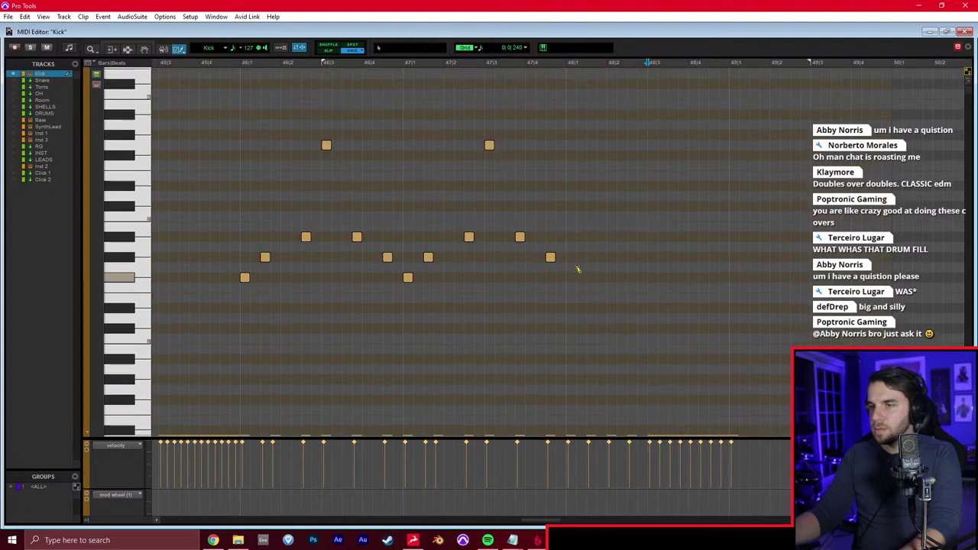
{"action": "left_click", "coordinate": [599, 256]}
{"action": "left_click", "coordinate": [629, 251]}
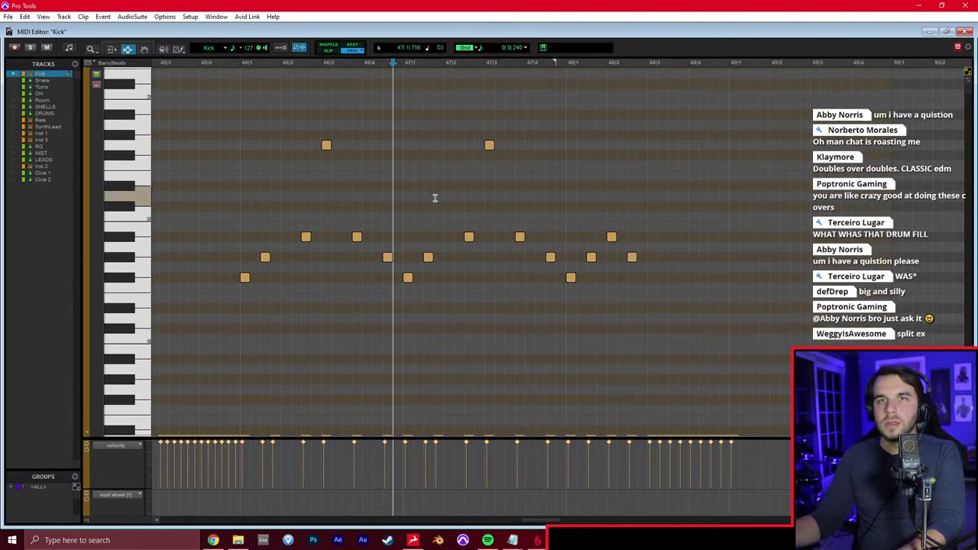
{"action": "left_click", "coordinate": [241, 229]}
{"action": "key", "text": "space"}
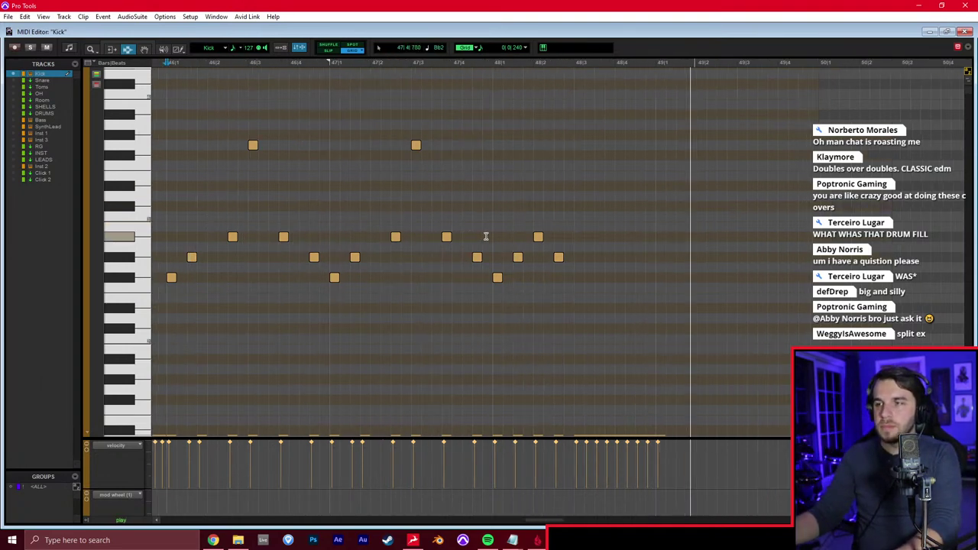
{"action": "key", "text": "space"}
Draw D0 sixteenths over bar 48's second half and a fill of alternating Eb0 and C0 ending in D0 sixteenths in bar 49, and audition them
{"action": "scroll", "coordinate": [684, 297], "scroll_direction": "down", "scroll_amount": 4}
{"action": "key", "text": "F10"}
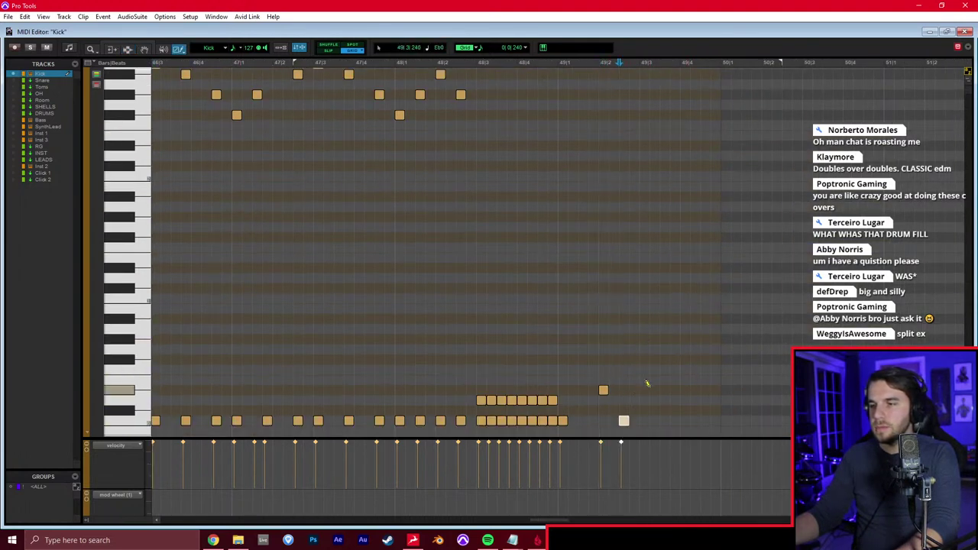
{"action": "left_click", "coordinate": [664, 421]}
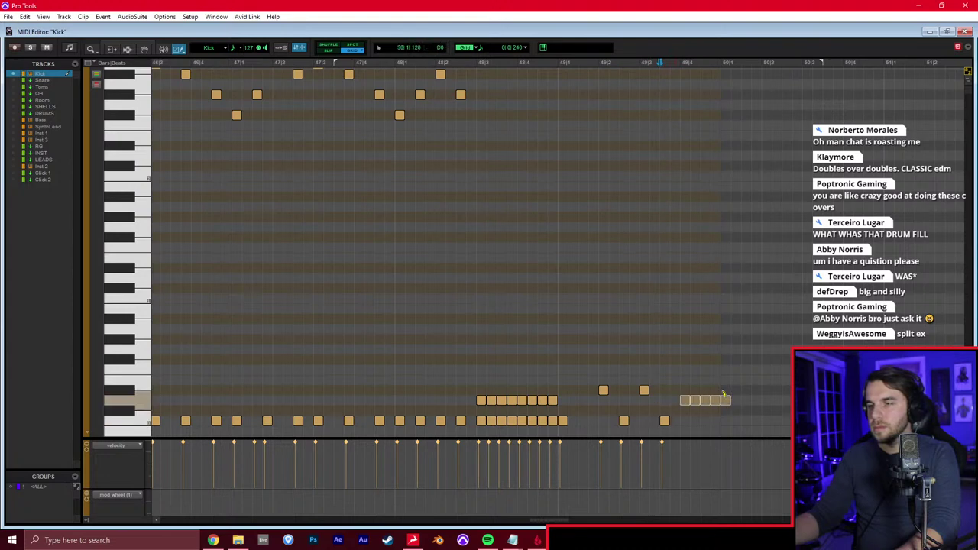
{"action": "left_click_drag", "start_coordinate": [719, 394], "coordinate": [720, 396]}
{"action": "key", "text": "F7"}
{"action": "left_click", "coordinate": [507, 328]}
{"action": "key", "text": "space"}
{"action": "scroll", "coordinate": [507, 326], "scroll_direction": "right", "scroll_amount": 1}
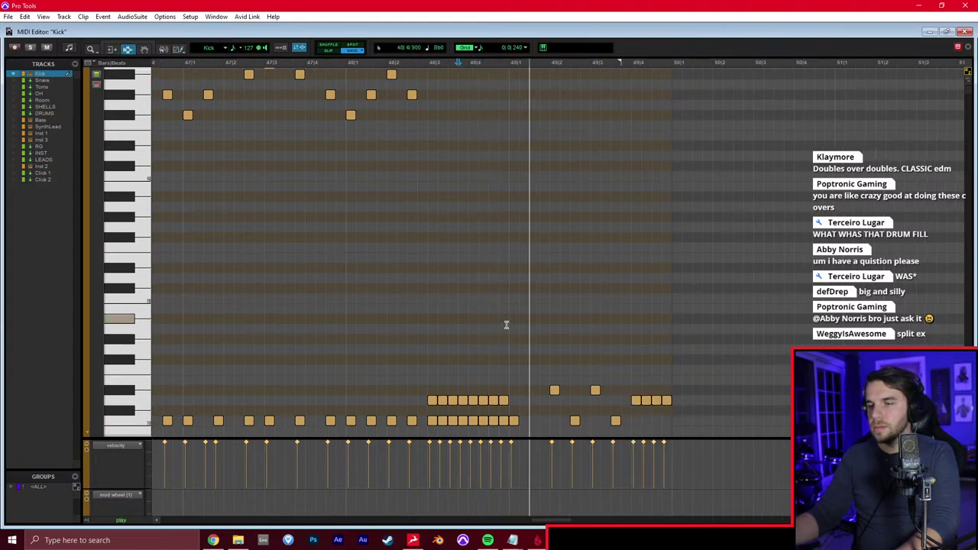
Try adding a C0 note on the downbeat of bar 50
{"action": "scroll", "coordinate": [507, 325], "scroll_direction": "right", "scroll_amount": 5}
{"action": "key", "text": "F10"}
{"action": "key", "text": "space"}
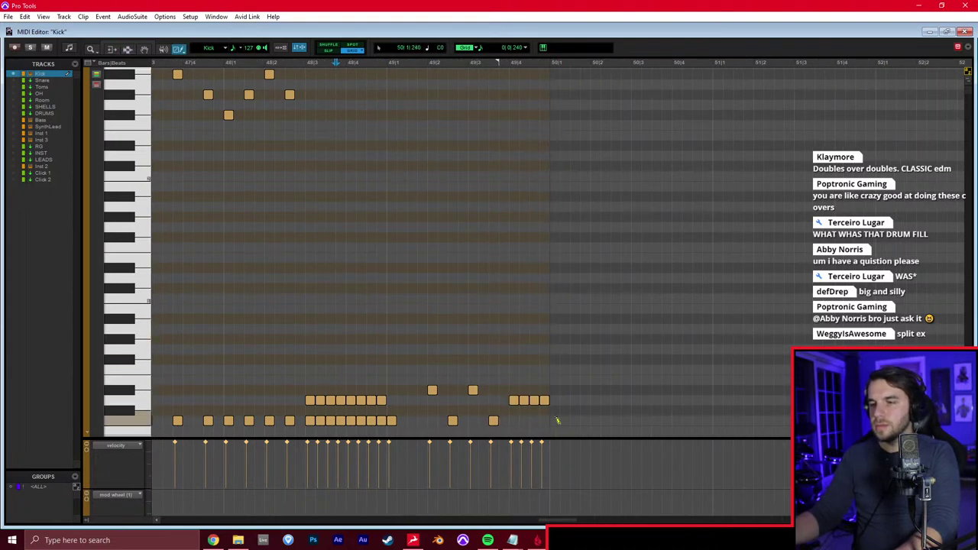
{"action": "left_click", "coordinate": [556, 420]}
{"action": "key", "text": "ctrl+z"}
Copy the Kick-11 clip starting at bar 30 to the DROP marker at bar 50 on the Kick track and audition it
{"action": "key", "text": "ctrl+="}
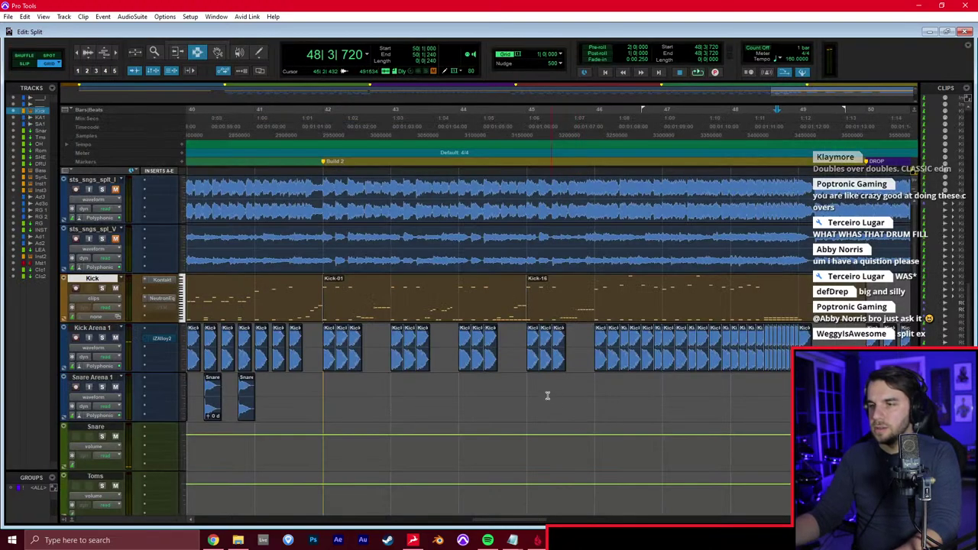
{"action": "scroll", "coordinate": [387, 321], "scroll_direction": "down", "scroll_amount": 2}
{"action": "double_click", "coordinate": [320, 291]}
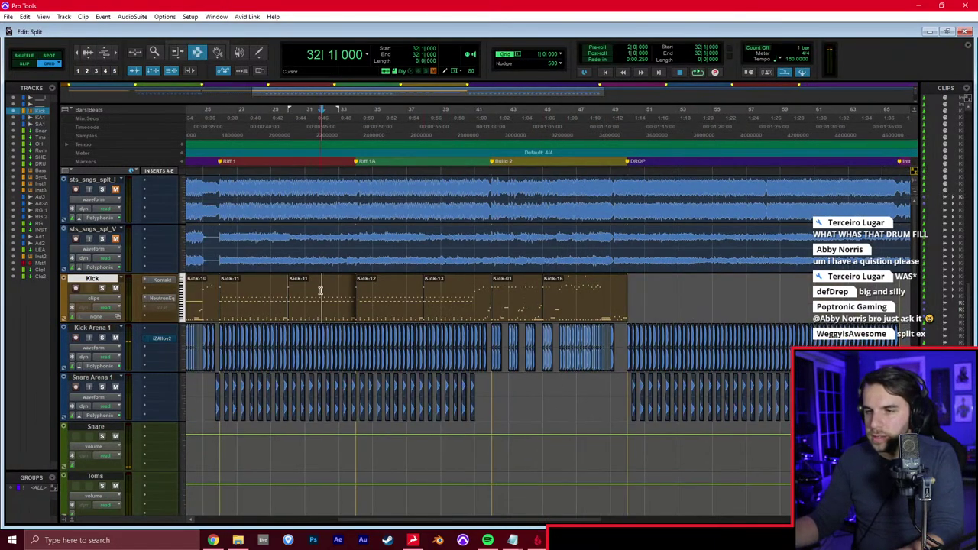
{"action": "left_click", "coordinate": [624, 291]}
{"action": "key", "text": "ctrl+v"}
{"action": "left_click", "coordinate": [625, 294]}
{"action": "key", "text": "space"}
{"action": "key", "text": "ctrl+="}
{"action": "key", "text": "t"}
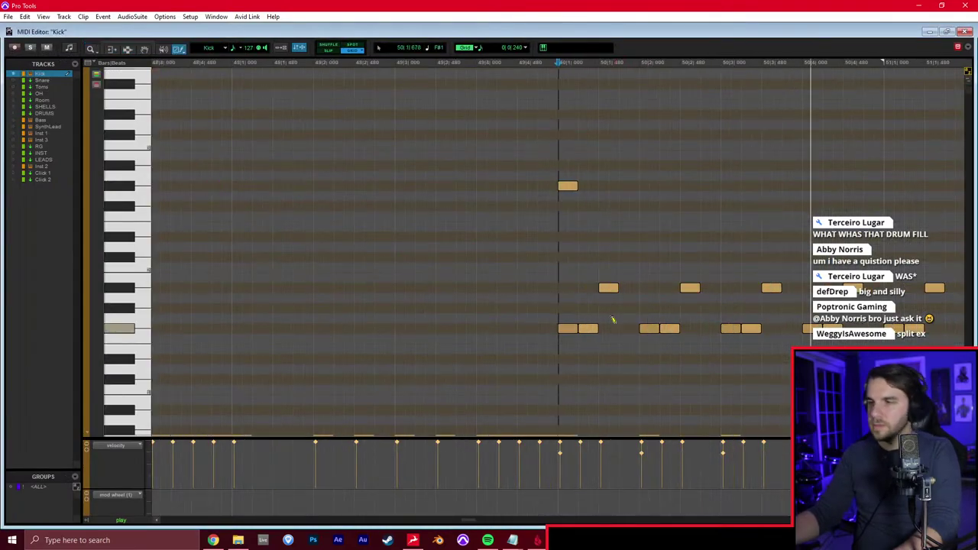
{"action": "key", "text": "r"}
{"action": "scroll", "coordinate": [613, 311], "scroll_direction": "right", "scroll_amount": 3}
{"action": "key", "text": "r"}
{"action": "scroll", "coordinate": [613, 310], "scroll_direction": "down", "scroll_amount": 4}
{"action": "scroll", "coordinate": [613, 311], "scroll_direction": "up", "scroll_amount": 4}
Duplicate the pasted Kick-11 clip three times to fill the drop up to the Intro 2 marker
{"action": "key", "text": "ctrl+="}
{"action": "double_click", "coordinate": [673, 288]}
{"action": "key", "text": "ctrl+d"}
{"action": "scroll", "coordinate": [679, 288], "scroll_direction": "right", "scroll_amount": 3}
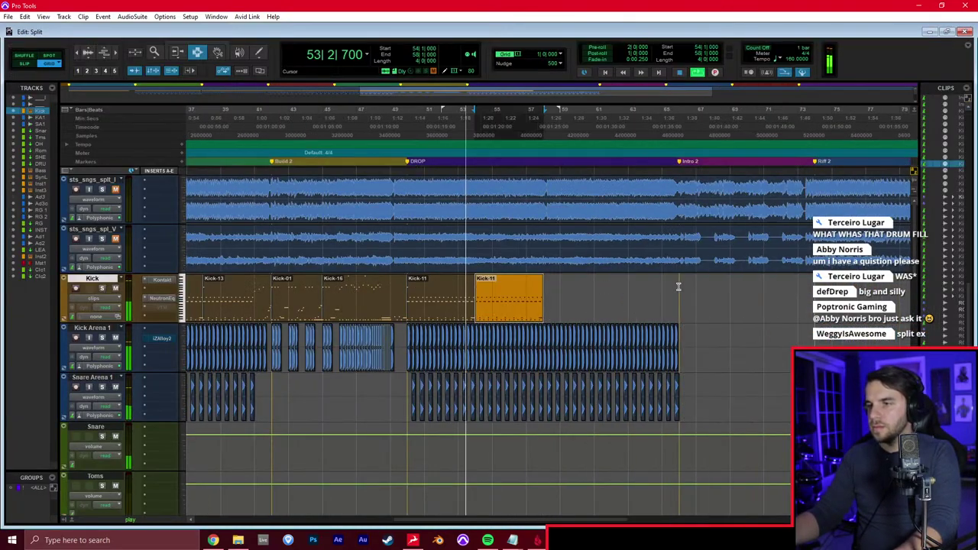
{"action": "key", "text": "ctrl+d"}
{"action": "key", "text": "ctrl+d"}
{"action": "left_click", "coordinate": [626, 300]}
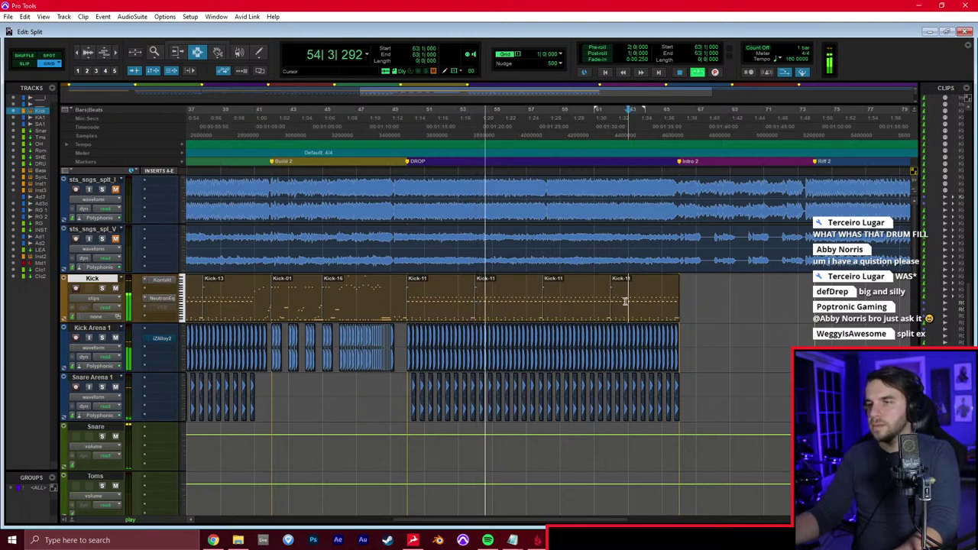
Delete the two F#1 notes and the Bb1 note on beat 1 of bar 58 in the Kick clip, keeping the G#2 note
{"action": "left_click", "coordinate": [547, 280]}
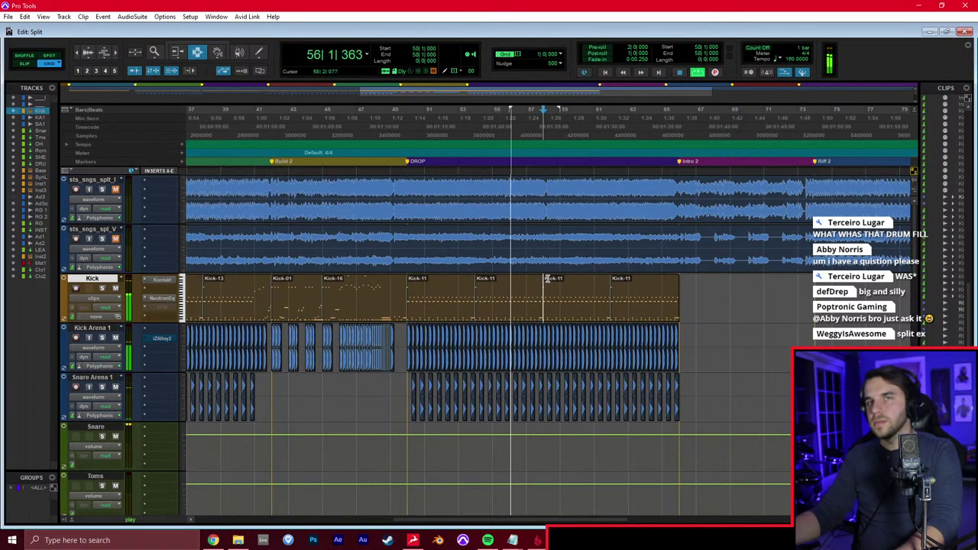
{"action": "key", "text": "ctrl+="}
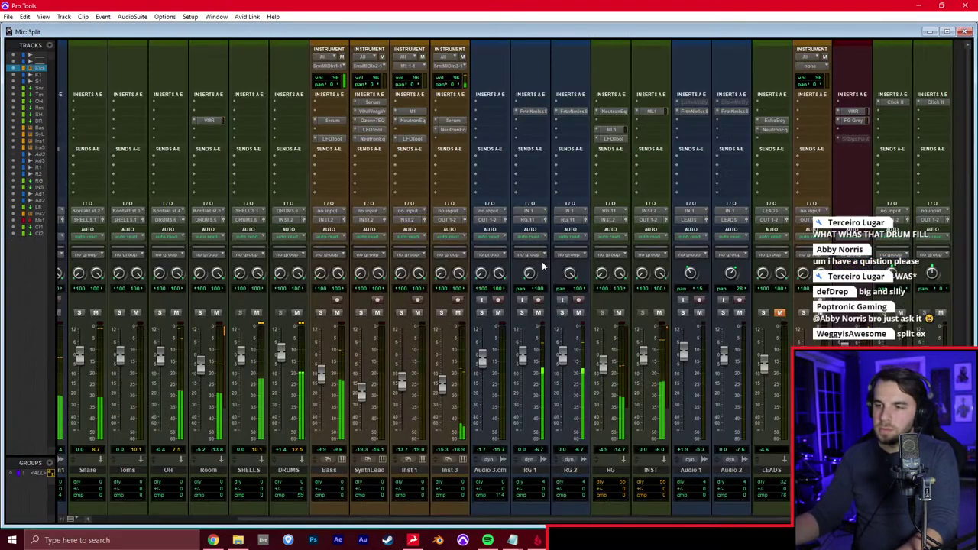
{"action": "scroll", "coordinate": [446, 359], "scroll_direction": "right", "scroll_amount": 5}
{"action": "key", "text": "ctrl+="}
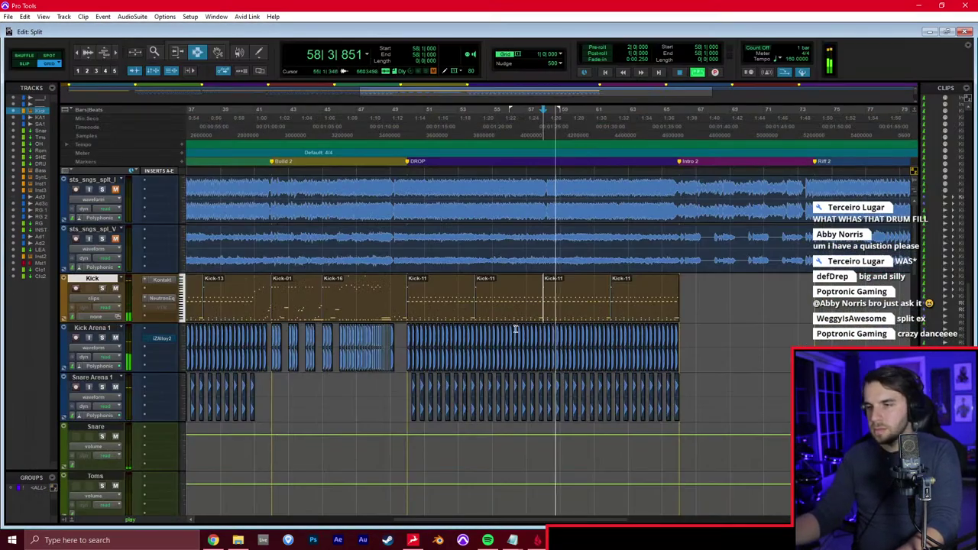
{"action": "double_click", "coordinate": [540, 299]}
{"action": "left_click_drag", "start_coordinate": [579, 280], "coordinate": [623, 426]}
{"action": "key", "text": "Delete"}
{"action": "left_click_drag", "start_coordinate": [603, 305], "coordinate": [568, 343]}
{"action": "key", "text": "Delete"}
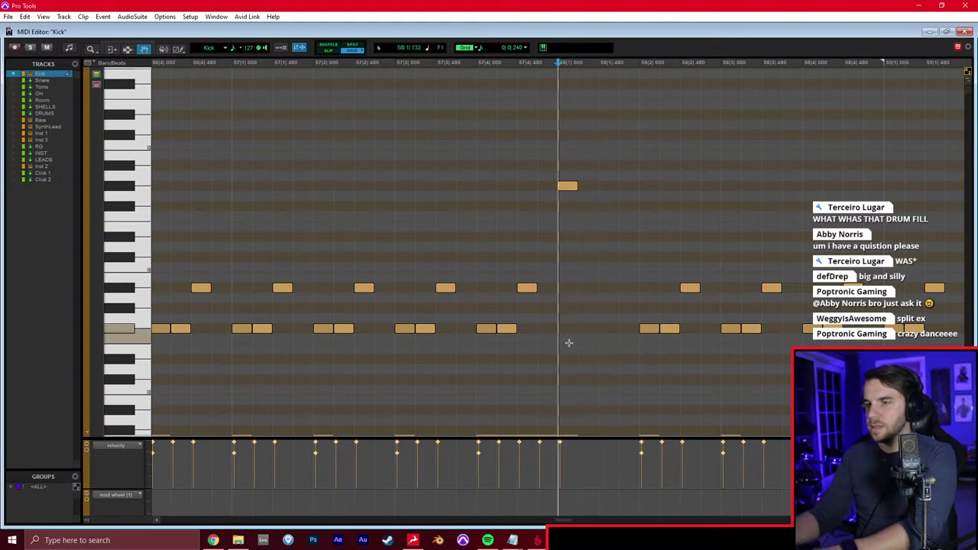
Add a Bb2 note on beat 2 of bar 58 and audition the edited hit from bar 57
{"action": "key", "text": "F7"}
{"action": "left_click", "coordinate": [381, 298]}
{"action": "key", "text": "space"}
{"action": "key", "text": "ctrl+="}
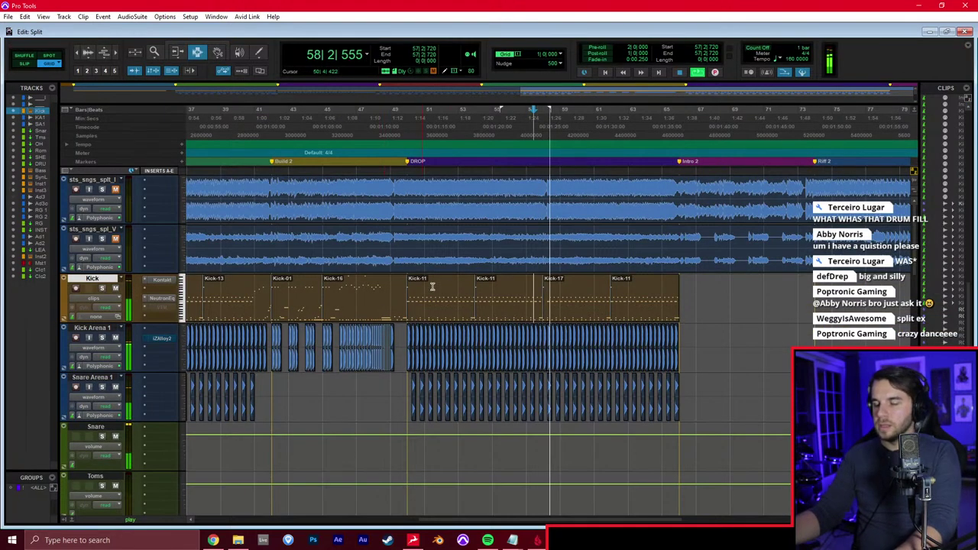
{"action": "key", "text": "super+="}
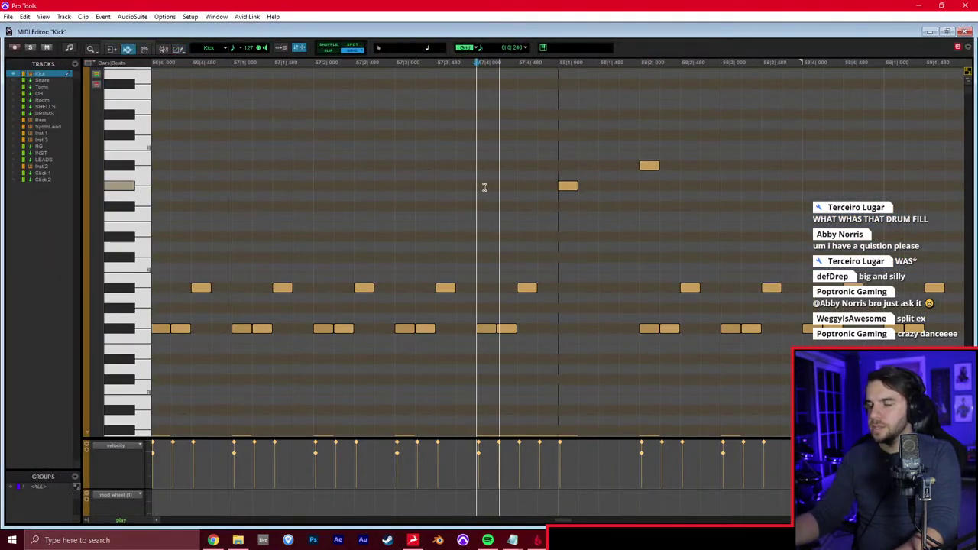
Copy the Inst 3-03 clip to bar 58 on the Inst 3 track and play from there
{"action": "key", "text": "ctrl+="}
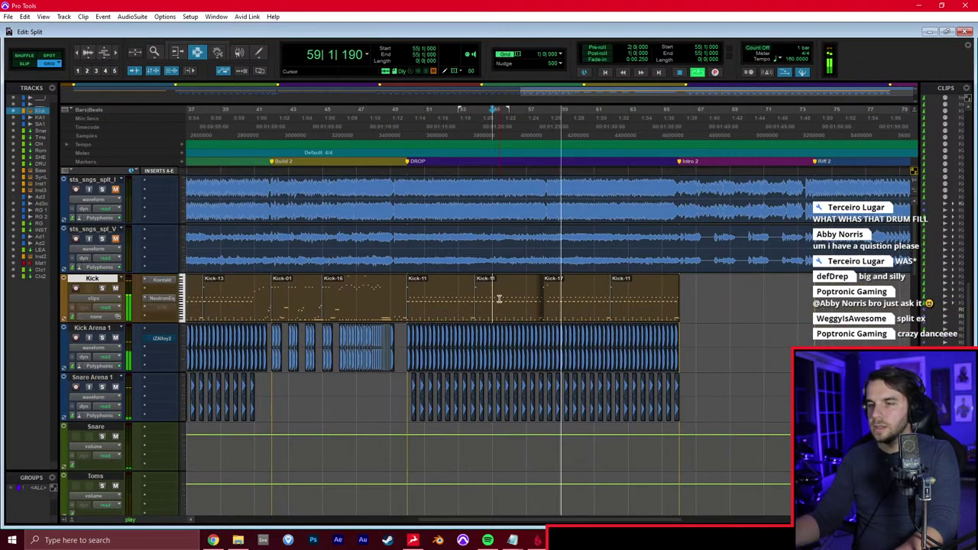
{"action": "scroll", "coordinate": [507, 295], "scroll_direction": "down", "scroll_amount": 10}
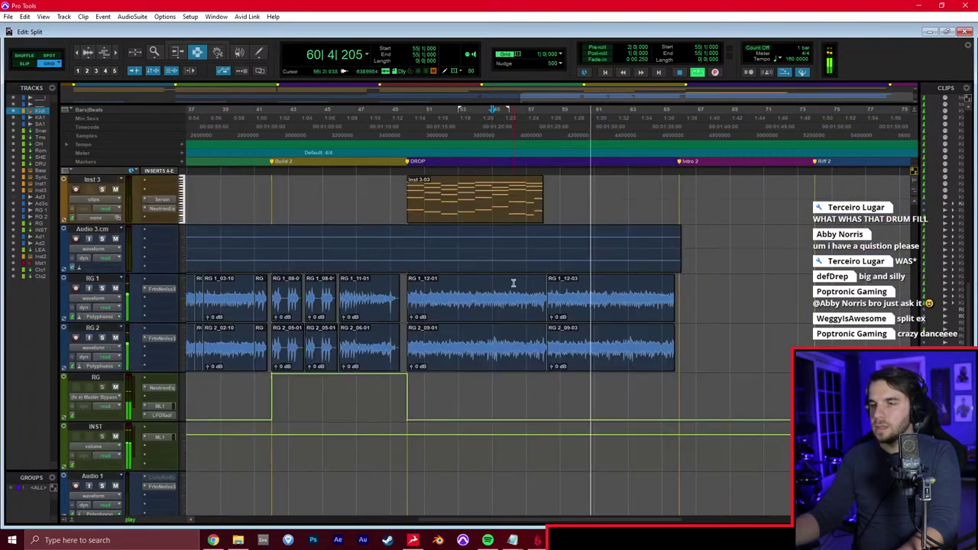
{"action": "scroll", "coordinate": [515, 283], "scroll_direction": "up", "scroll_amount": 1}
{"action": "left_click", "coordinate": [564, 277]}
{"action": "left_click", "coordinate": [548, 266]}
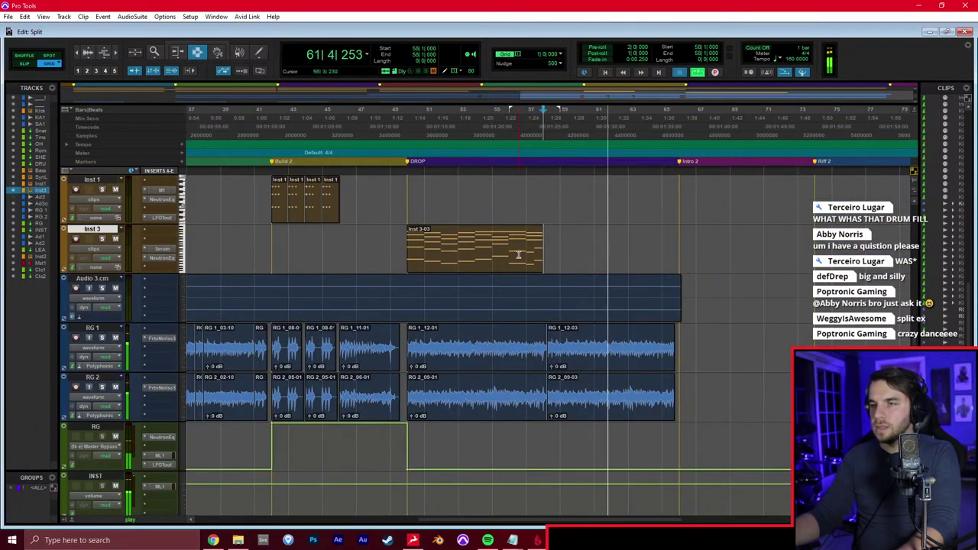
{"action": "key", "text": "space"}
{"action": "key", "text": "ctrl+v"}
{"action": "left_click", "coordinate": [544, 248]}
{"action": "key", "text": "space"}
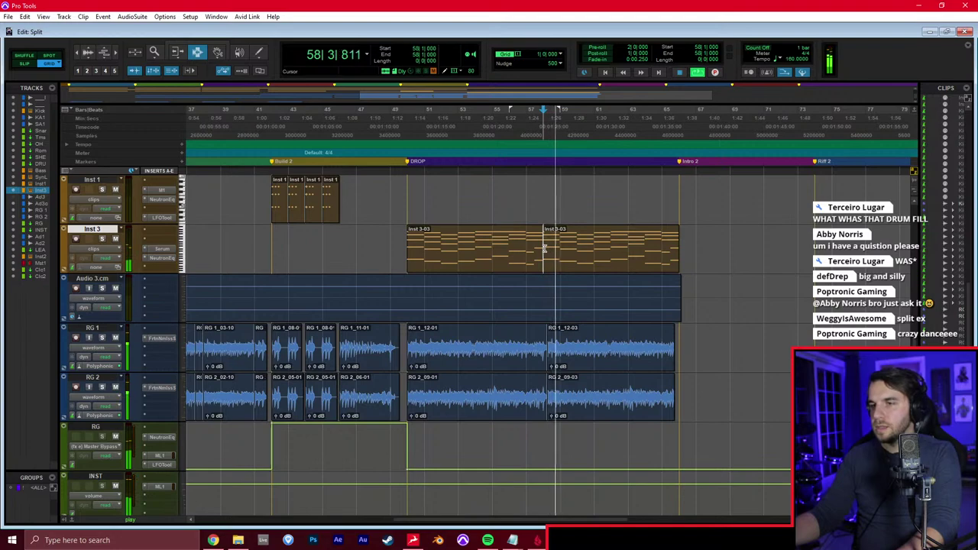
Set the grid to one beat, raise the RG track's Master Bypass automation over beat 1 of bar 58, and audition from bar 57
{"action": "key", "text": "t"}
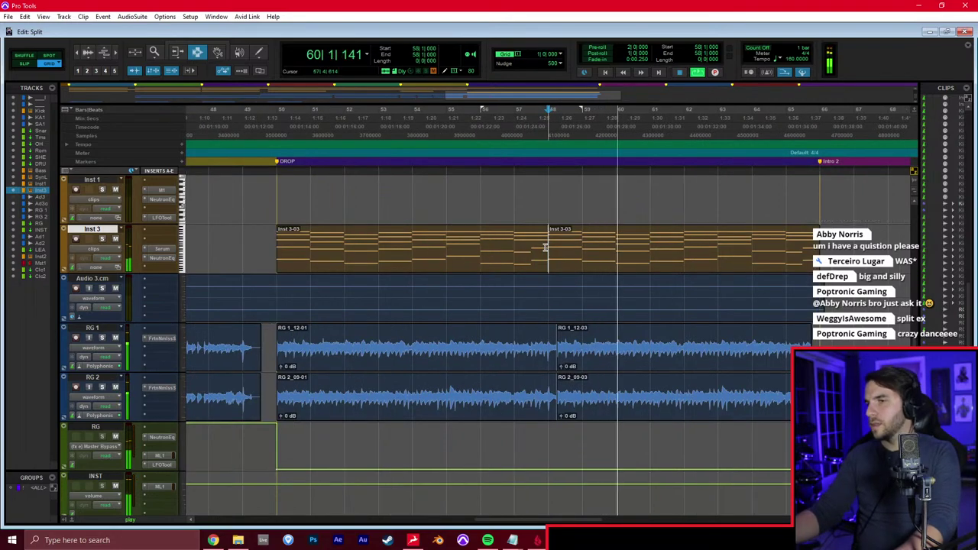
{"action": "scroll", "coordinate": [546, 253], "scroll_direction": "down", "scroll_amount": 3}
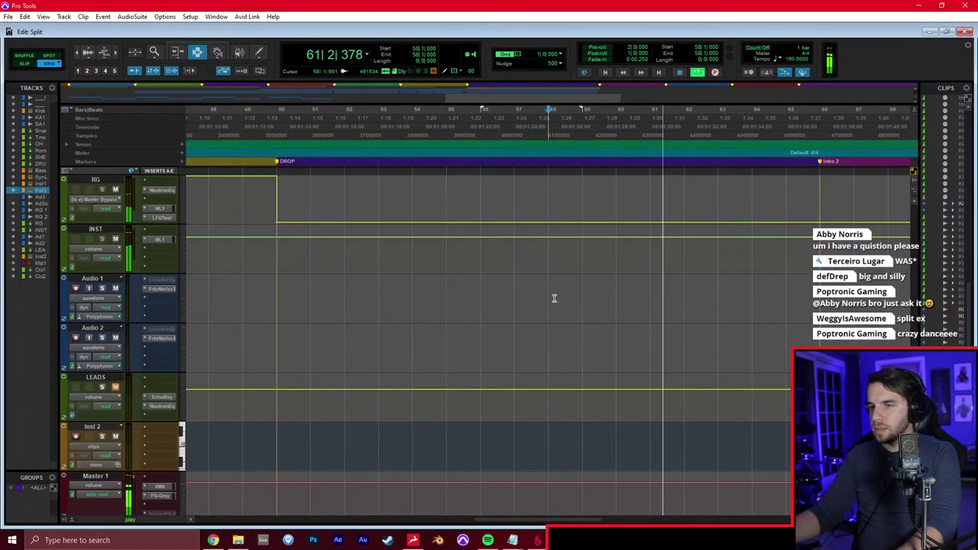
{"action": "left_click", "coordinate": [548, 292]}
{"action": "key", "text": "t"}
{"action": "key", "text": "t"}
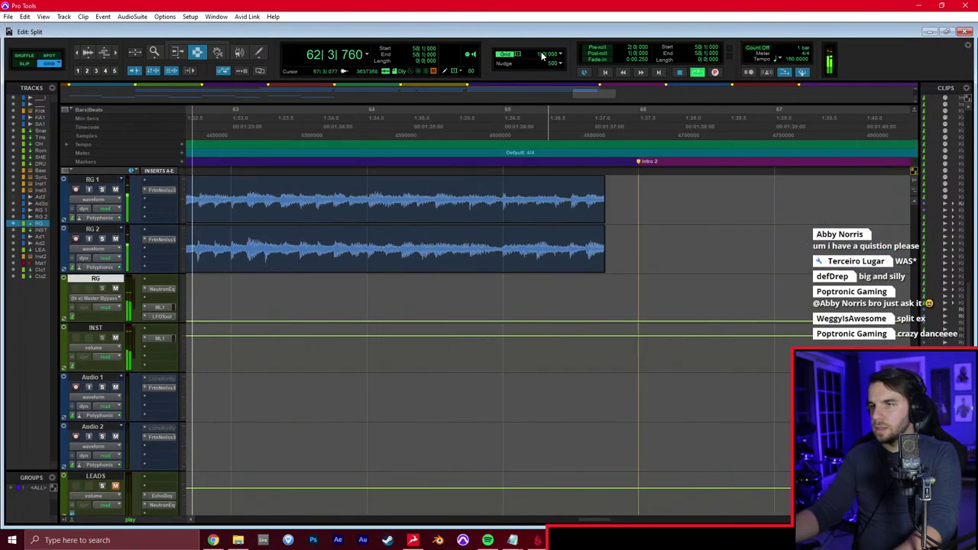
{"action": "left_click", "coordinate": [543, 55]}
{"action": "left_click", "coordinate": [552, 78]}
{"action": "scroll", "coordinate": [436, 279], "scroll_direction": "left", "scroll_amount": 7}
{"action": "key", "text": "r"}
{"action": "scroll", "coordinate": [387, 299], "scroll_direction": "left", "scroll_amount": 6}
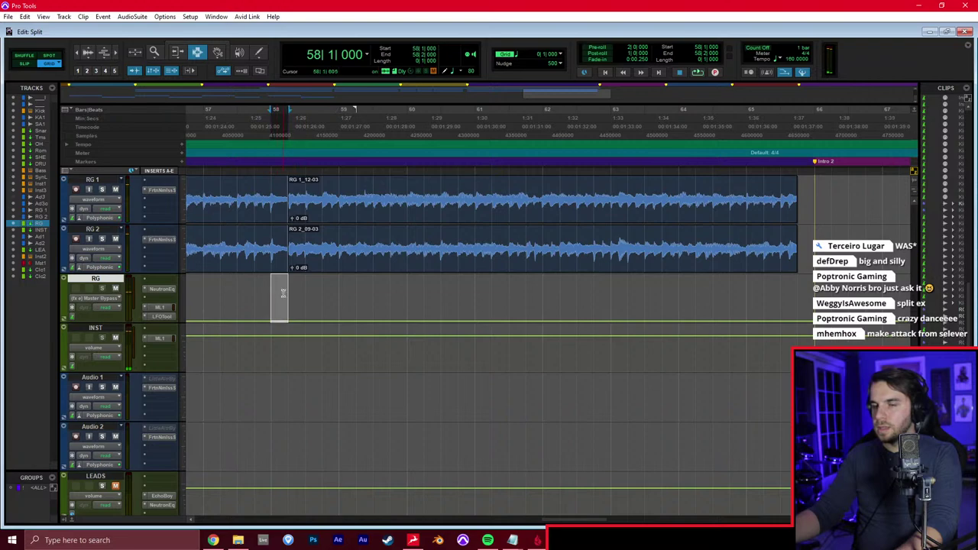
{"action": "left_click", "coordinate": [245, 305]}
{"action": "key", "text": "space"}
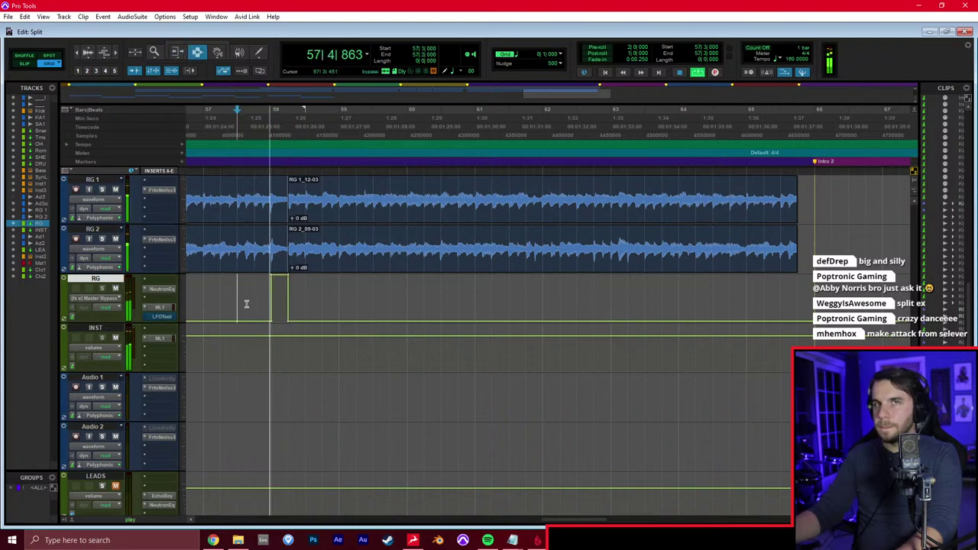
Listen to the drop past bar 58 and review the Inst 3, synth and rhythm guitar clips across the whole arrangement
{"action": "scroll", "coordinate": [321, 290], "scroll_direction": "up", "scroll_amount": 5}
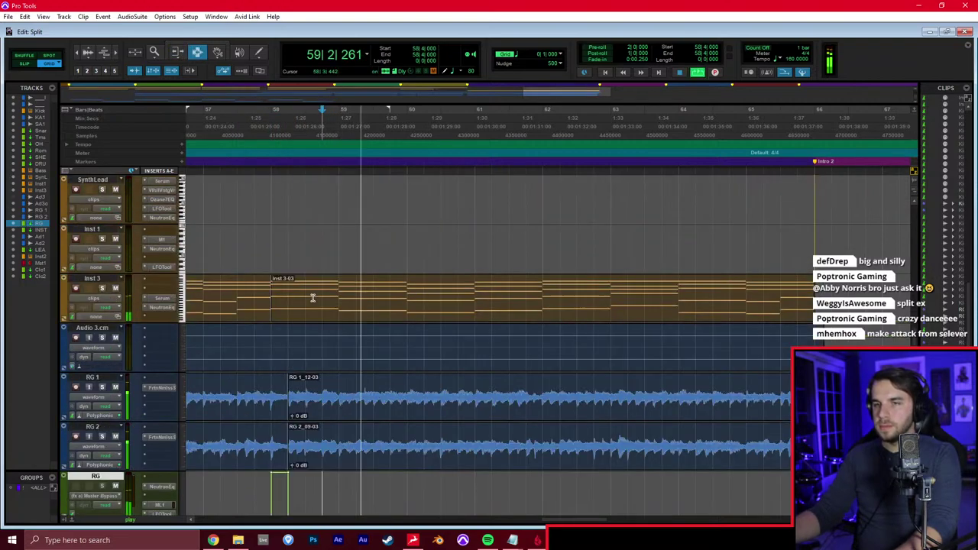
{"action": "left_click", "coordinate": [276, 293]}
{"action": "scroll", "coordinate": [276, 293], "scroll_direction": "left", "scroll_amount": 2}
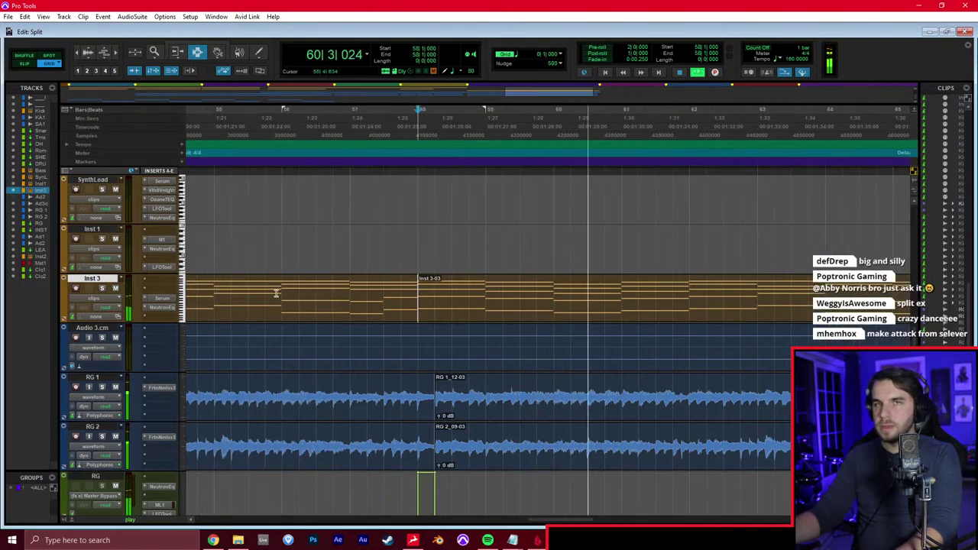
{"action": "key", "text": "r"}
{"action": "key", "text": "r"}
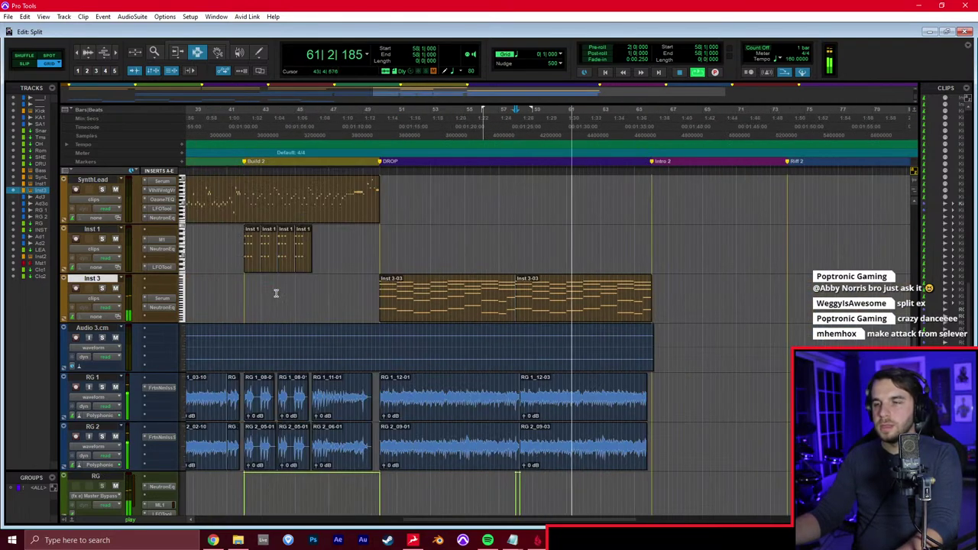
{"action": "left_click", "coordinate": [485, 271]}
{"action": "key", "text": "space"}
{"action": "key", "text": "shift+Return"}
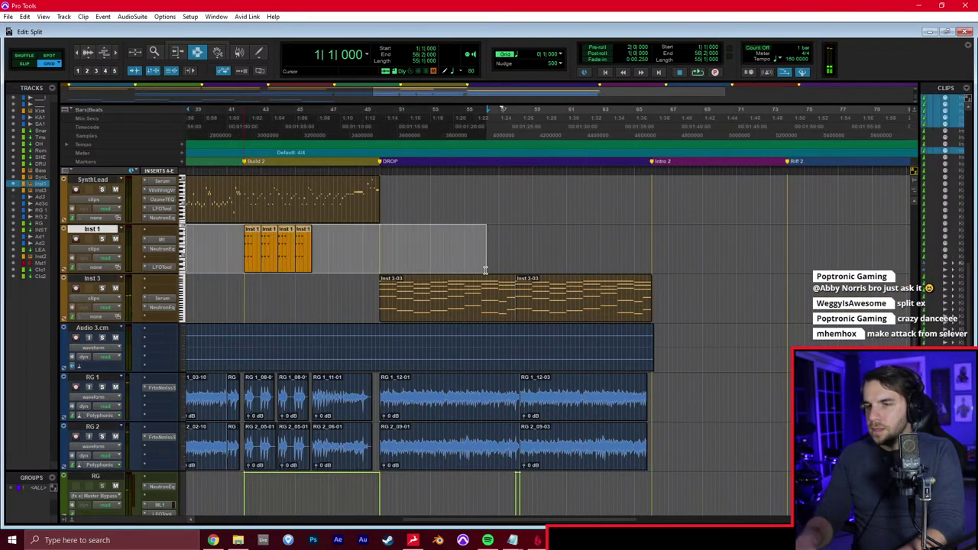
{"action": "left_click", "coordinate": [362, 262]}
{"action": "key", "text": "r"}
{"action": "key", "text": "r"}
Unmute the original song's instrumental track and play it from bar 65 beat 3 into the Intro 2 section
{"action": "left_click", "coordinate": [725, 219]}
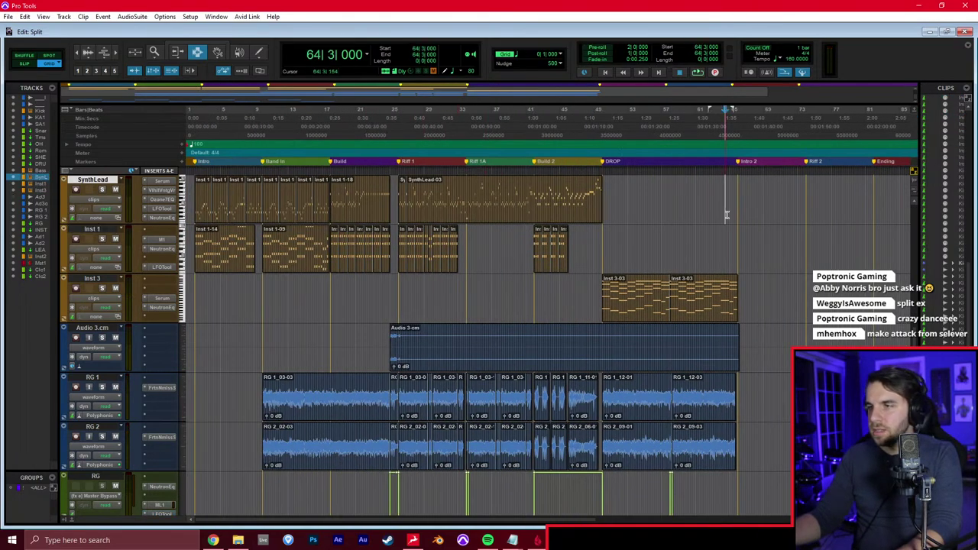
{"action": "scroll", "coordinate": [735, 201], "scroll_direction": "up", "scroll_amount": 10}
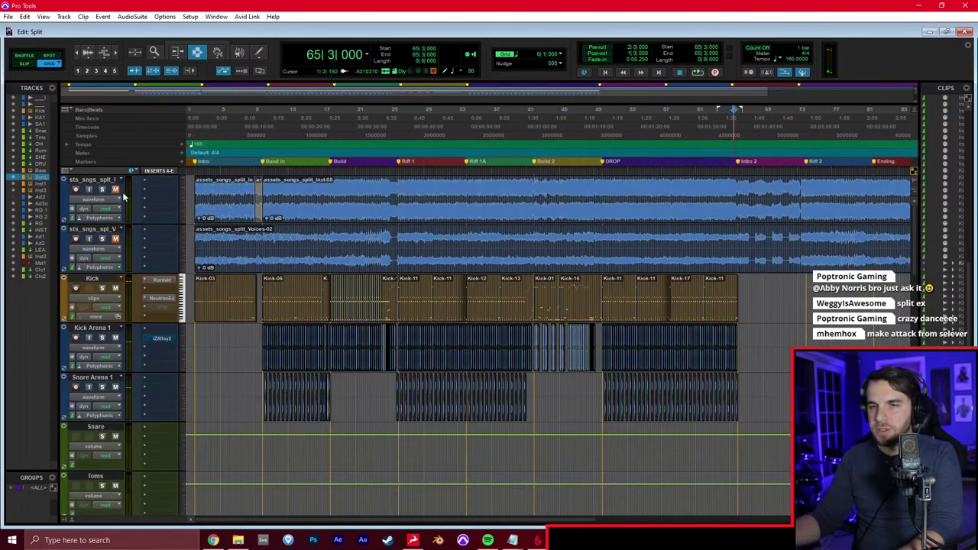
{"action": "scroll", "coordinate": [417, 267], "scroll_direction": "right", "scroll_amount": 3}
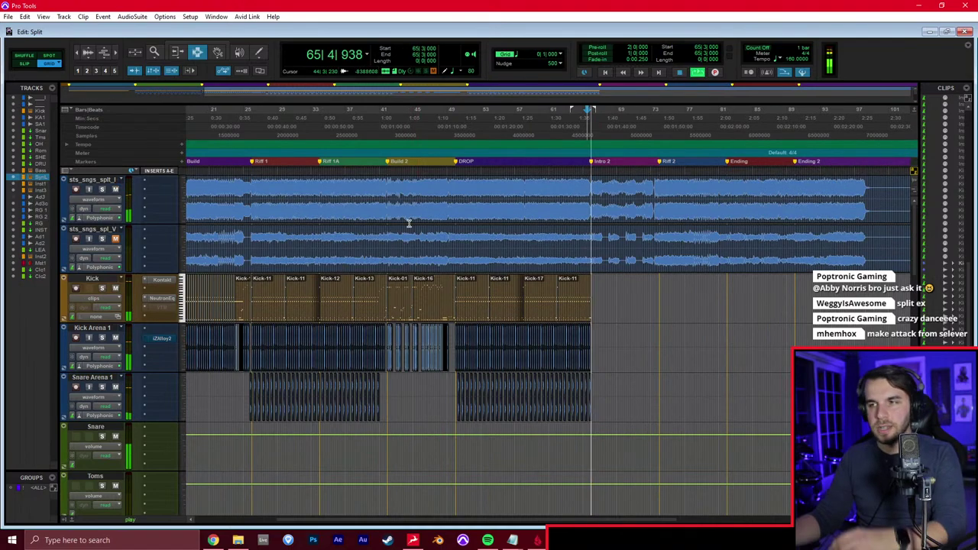
Set the height of all tracks to mini and fit the whole song timeline in view
{"action": "key", "text": "r"}
{"action": "left_click", "coordinate": [557, 54]}
{"action": "left_click", "coordinate": [581, 58]}
{"action": "left_click", "coordinate": [183, 299], "text": "alt"}
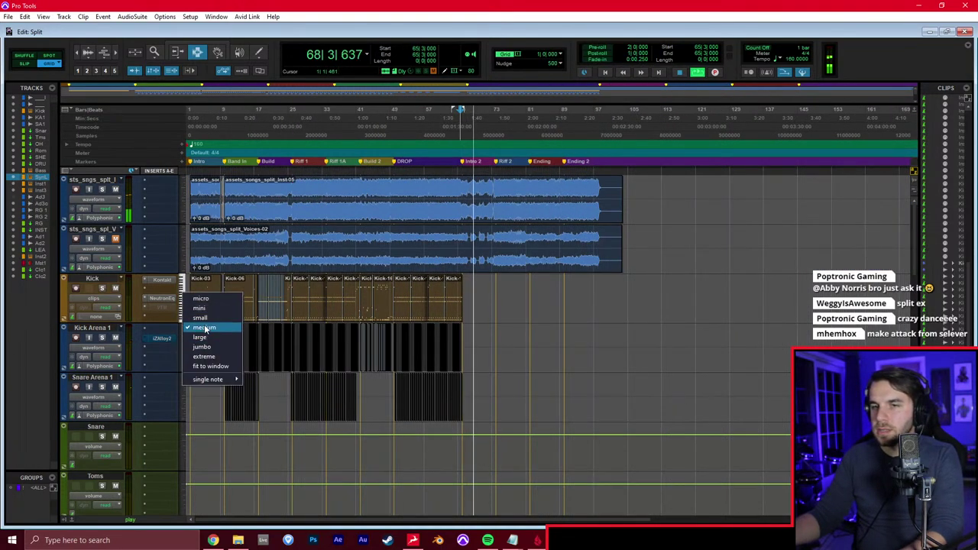
{"action": "left_click", "coordinate": [202, 309]}
Copy the intro clips on the Kick through Inst 1 tracks, bars 2 to 10, to bar 66 at Intro 2
{"action": "left_click_drag", "start_coordinate": [191, 208], "coordinate": [225, 338]}
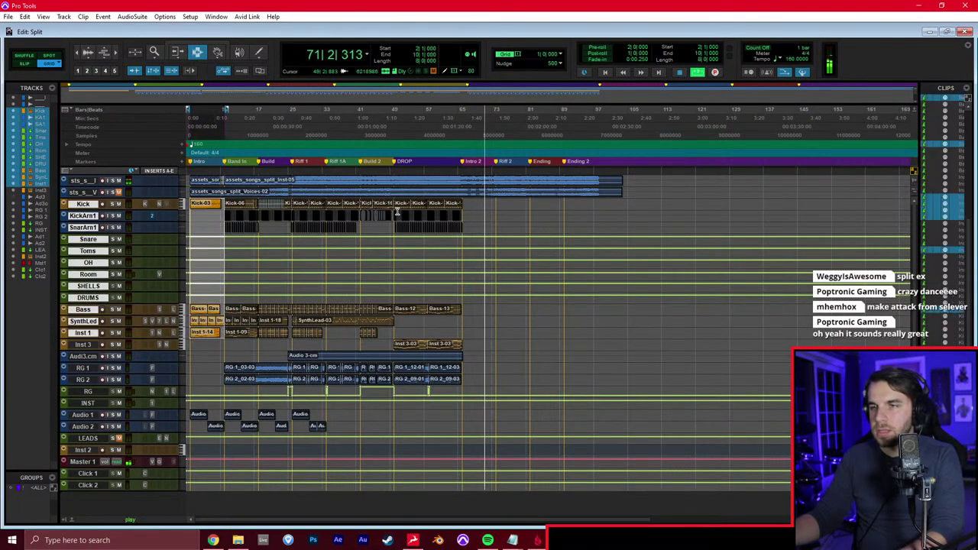
{"action": "left_click_drag", "start_coordinate": [464, 208], "coordinate": [465, 331]}
{"action": "key", "text": "ctrl+v"}
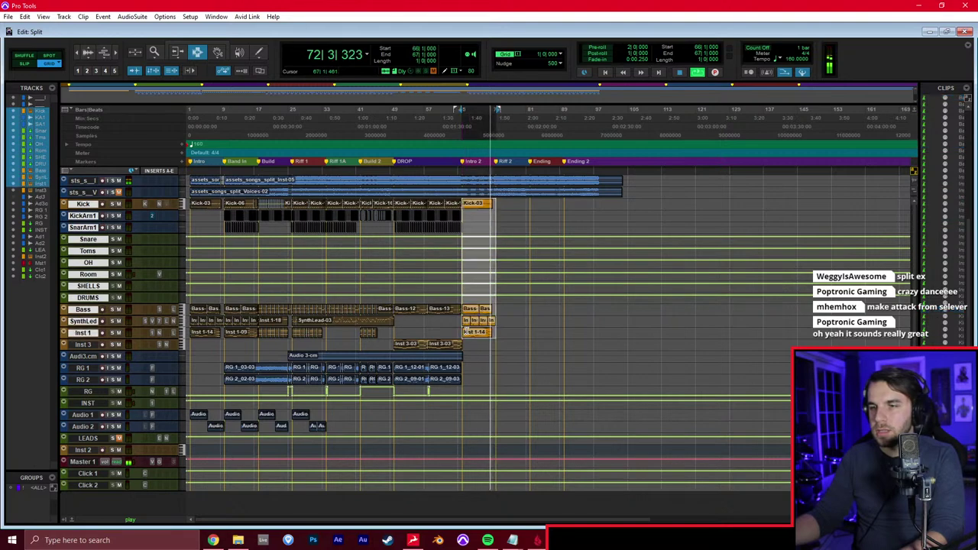
{"action": "left_click", "coordinate": [485, 329]}
{"action": "key", "text": "t"}
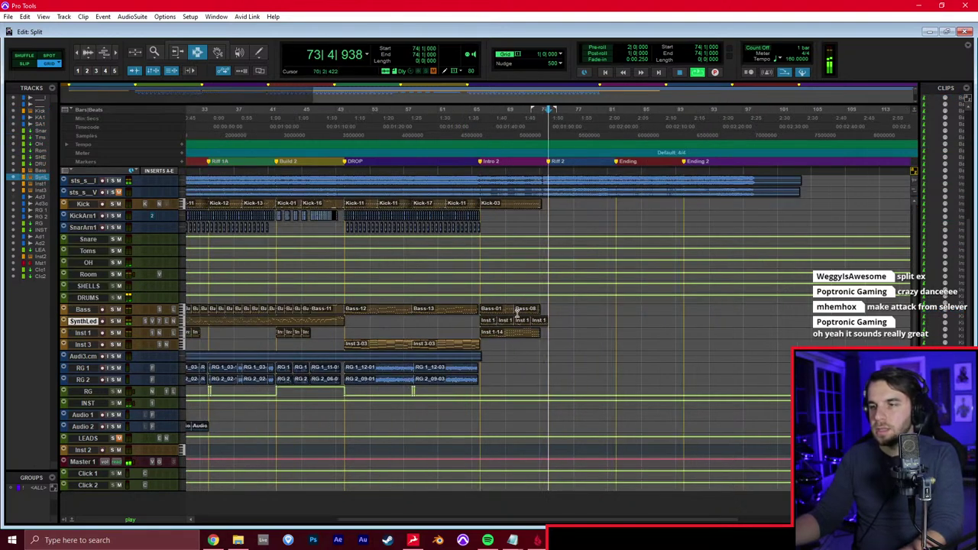
{"action": "scroll", "coordinate": [516, 311], "scroll_direction": "left", "scroll_amount": 1}
{"action": "scroll", "coordinate": [465, 296], "scroll_direction": "left", "scroll_amount": 1}
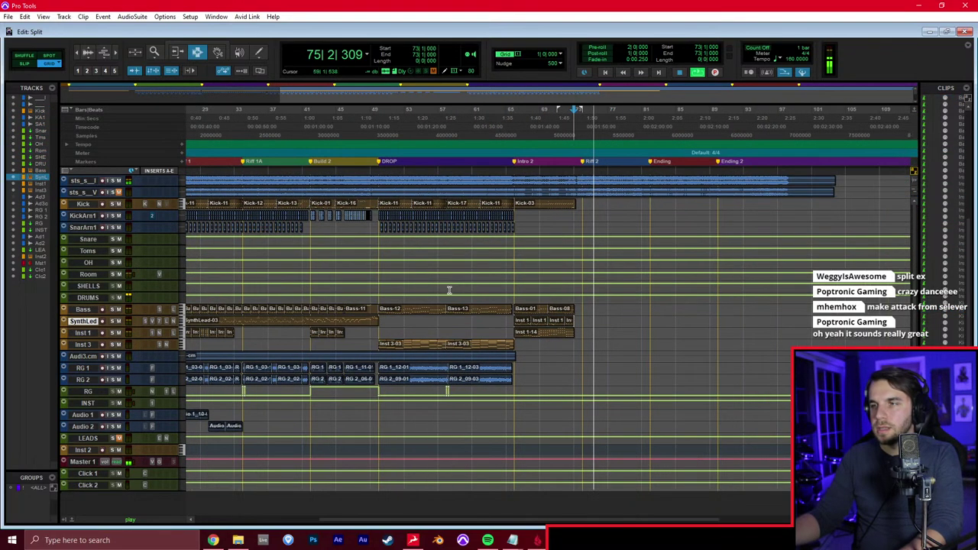
Play from bars 34, 27 and 74 to compare the Riff 1 and Riff 1A sections with Riff 2
{"action": "left_click", "coordinate": [250, 153]}
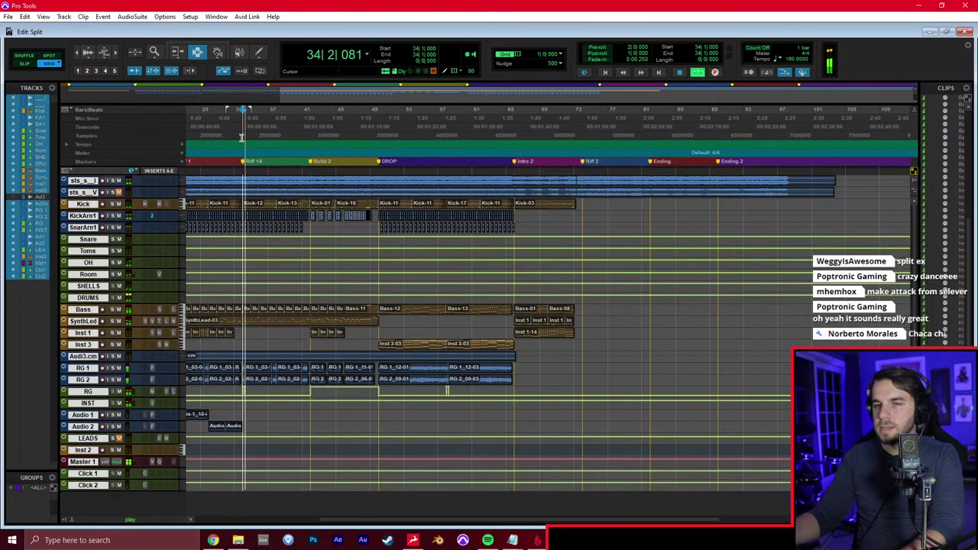
{"action": "left_click", "coordinate": [319, 131]}
{"action": "scroll", "coordinate": [321, 134], "scroll_direction": "left", "scroll_amount": 4}
{"action": "key", "text": "space"}
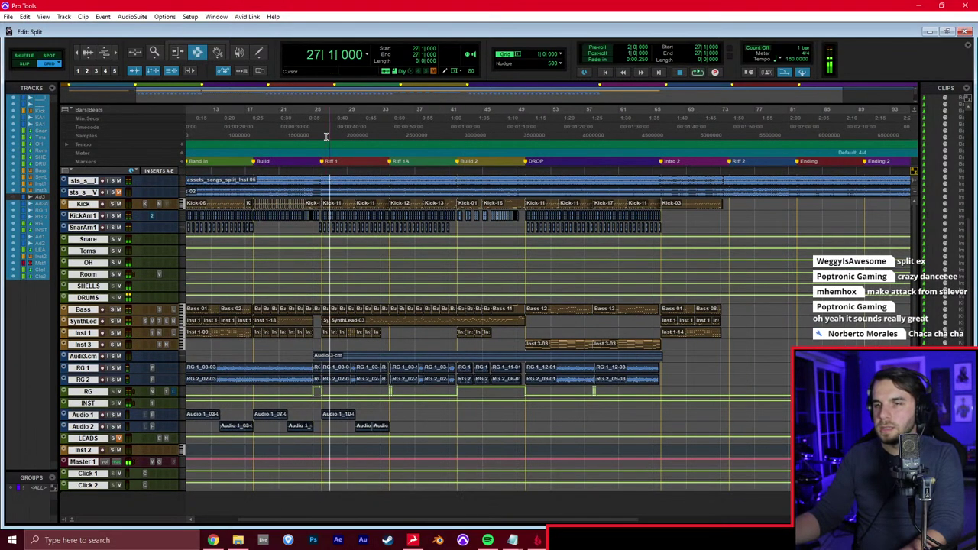
{"action": "left_click", "coordinate": [729, 202]}
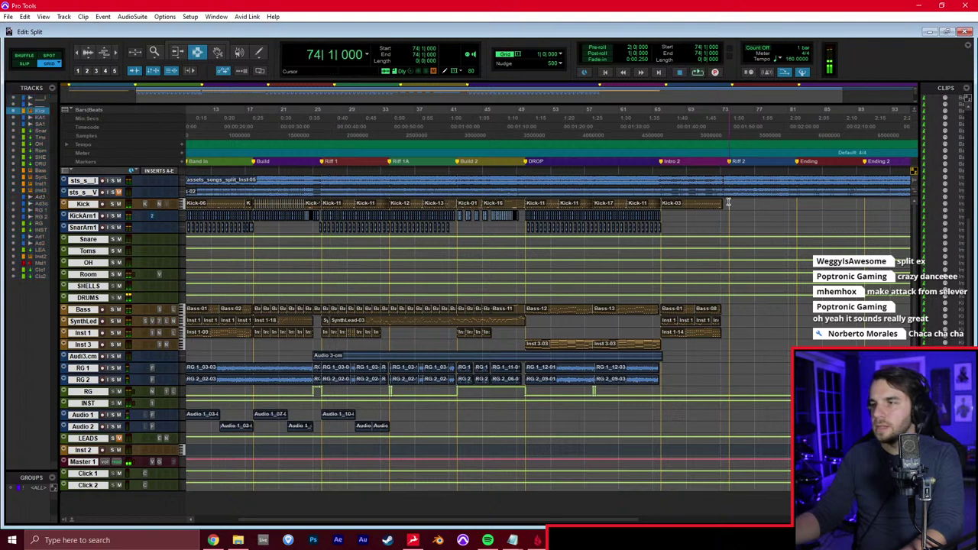
{"action": "key", "text": "space"}
{"action": "left_click", "coordinate": [797, 201]}
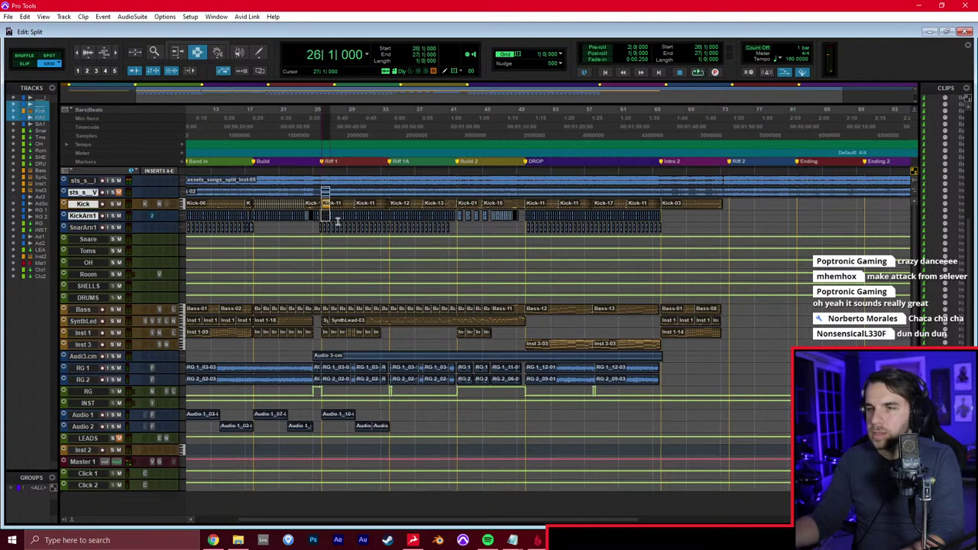
Copy the Riff 1 clips and automation on the Kick through RG tracks, from bar 26, to bar 74 at Riff 2
{"action": "left_click", "coordinate": [339, 216]}
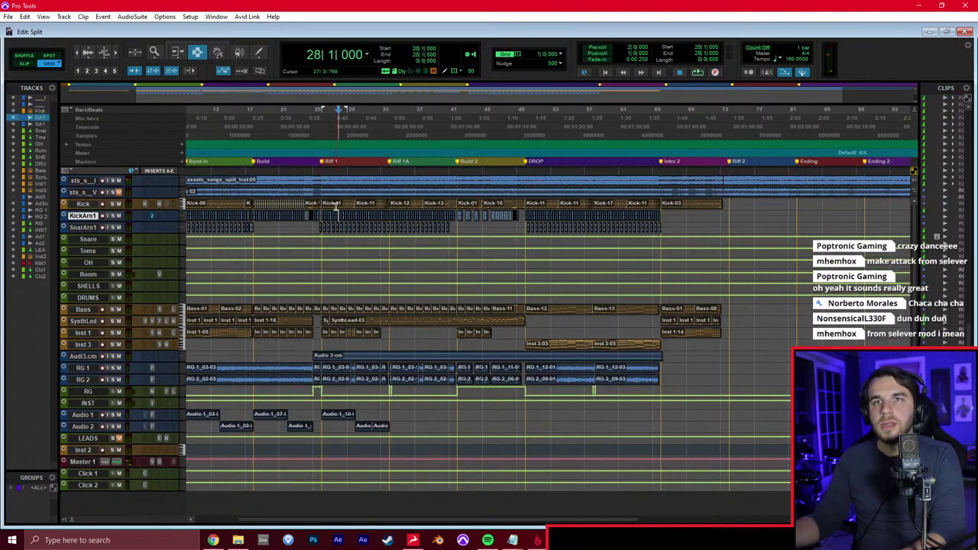
{"action": "left_click_drag", "start_coordinate": [328, 200], "coordinate": [397, 393]}
{"action": "left_click", "coordinate": [728, 202]}
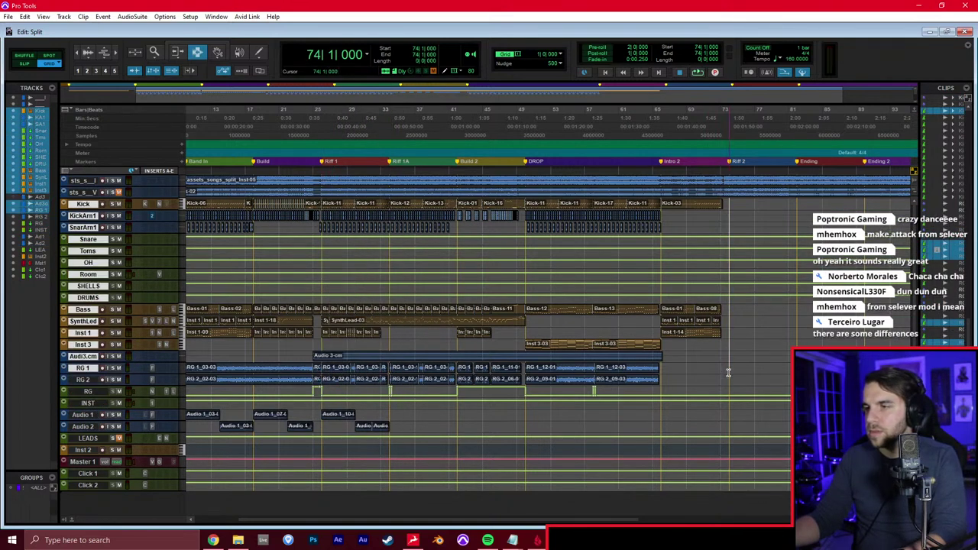
Audition the transition from bar 71 into Riff 2 and listen to how the pasted clips match the original instrumental
{"action": "left_click", "coordinate": [706, 394]}
{"action": "key", "text": "space"}
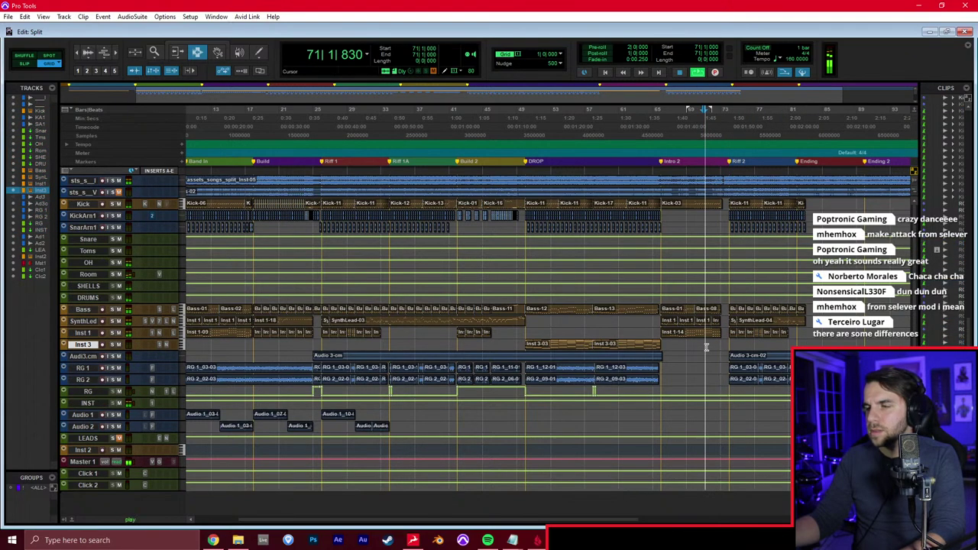
{"action": "key", "text": "ctrl+equal"}
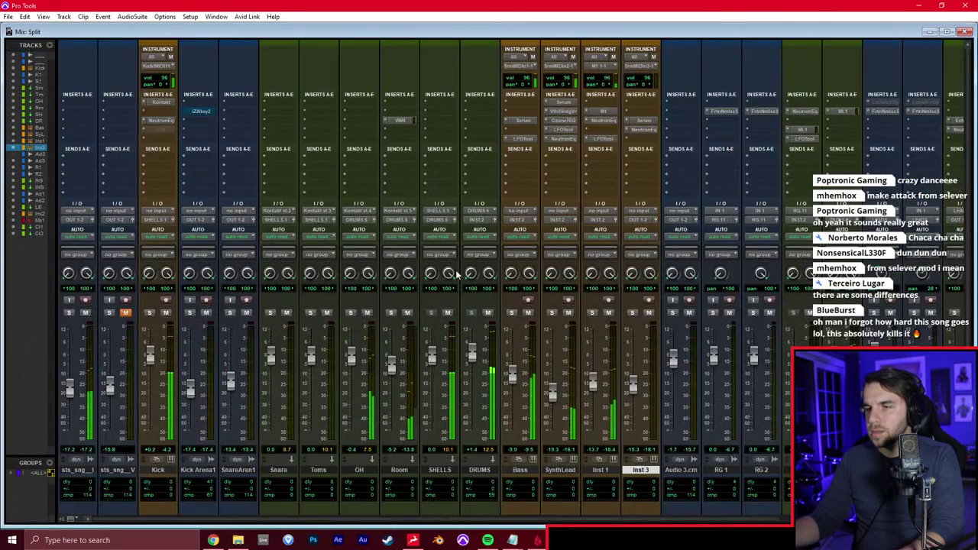
{"action": "key", "text": "ctrl+equal"}
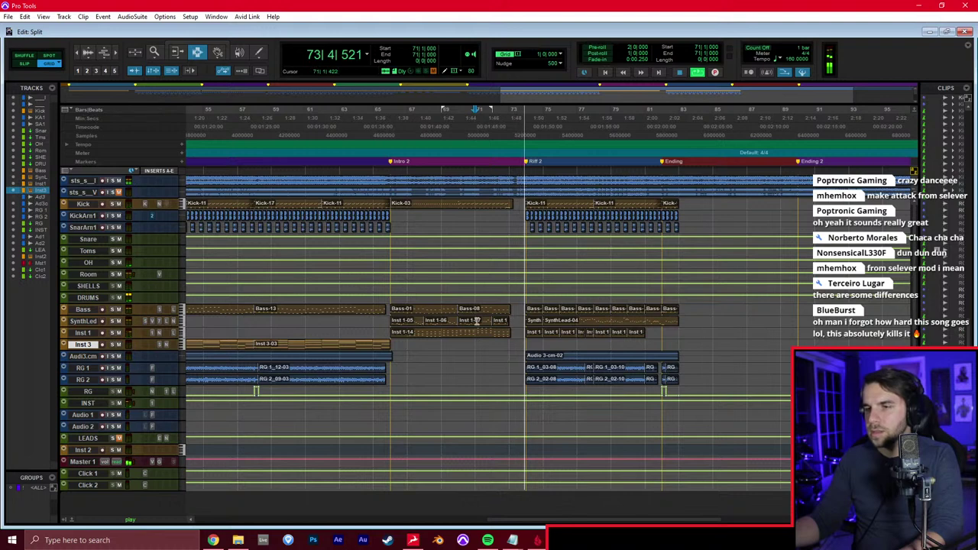
{"action": "left_click", "coordinate": [508, 302]}
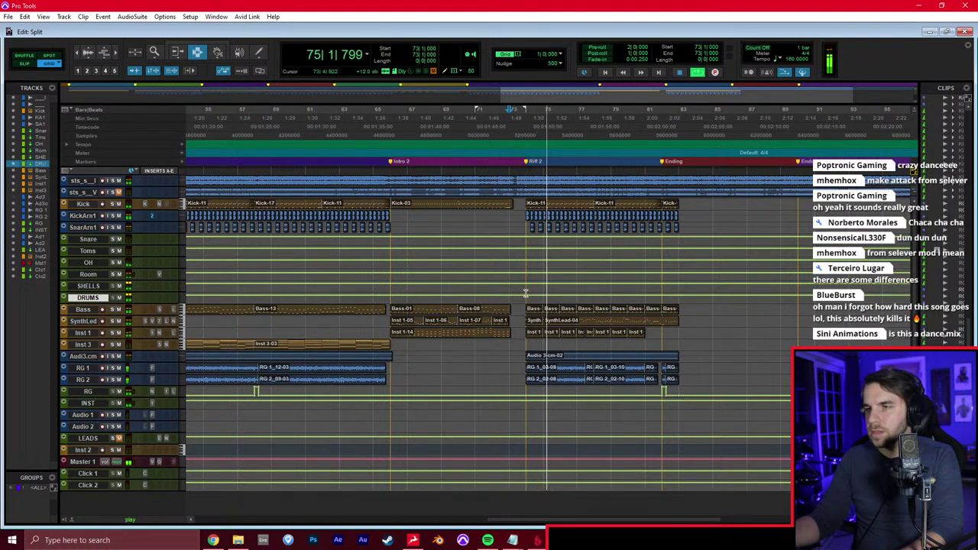
{"action": "scroll", "coordinate": [525, 286], "scroll_direction": "right", "scroll_amount": 2}
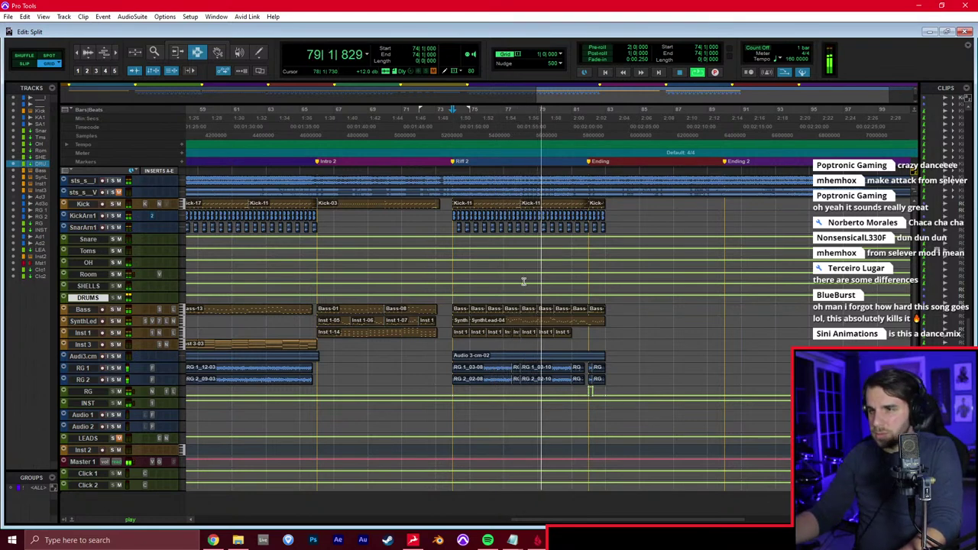
{"action": "left_click", "coordinate": [531, 274]}
{"action": "left_click", "coordinate": [534, 266]}
{"action": "key", "text": "r"}
{"action": "scroll", "coordinate": [534, 266], "scroll_direction": "left", "scroll_amount": 2}
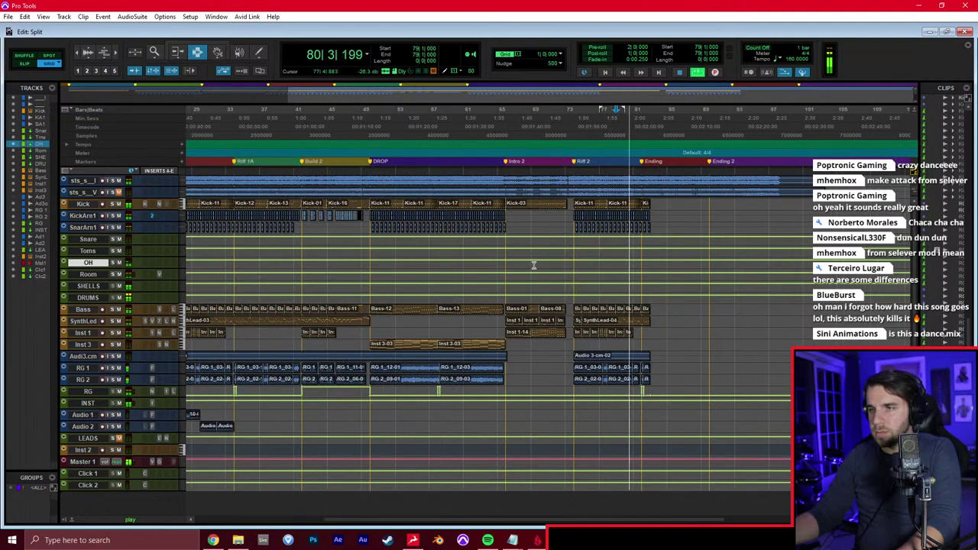
Delete the pasted clips and RG automation from bar 78 onward on the Kick through RG tracks
{"action": "left_click", "coordinate": [629, 206]}
{"action": "left_click_drag", "start_coordinate": [608, 205], "coordinate": [609, 392]}
{"action": "key", "text": "Delete"}
{"action": "key", "text": "Delete"}
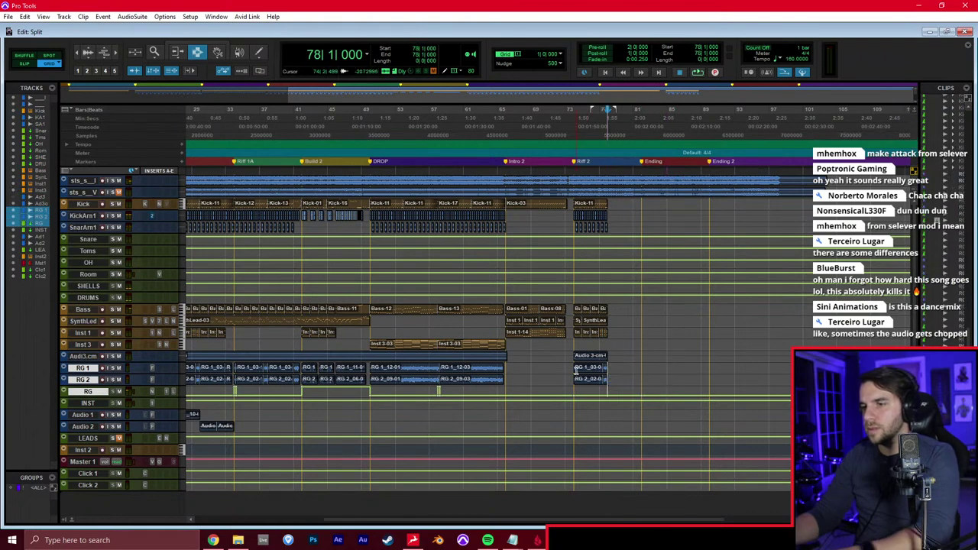
Play Riff 2 from bar 74 through the empty bars before the Ending and review the Kick clips in earlier sections
{"action": "left_click", "coordinate": [576, 370]}
{"action": "key", "text": "space"}
{"action": "key", "text": "t"}
{"action": "key", "text": "t"}
{"action": "key", "text": "t"}
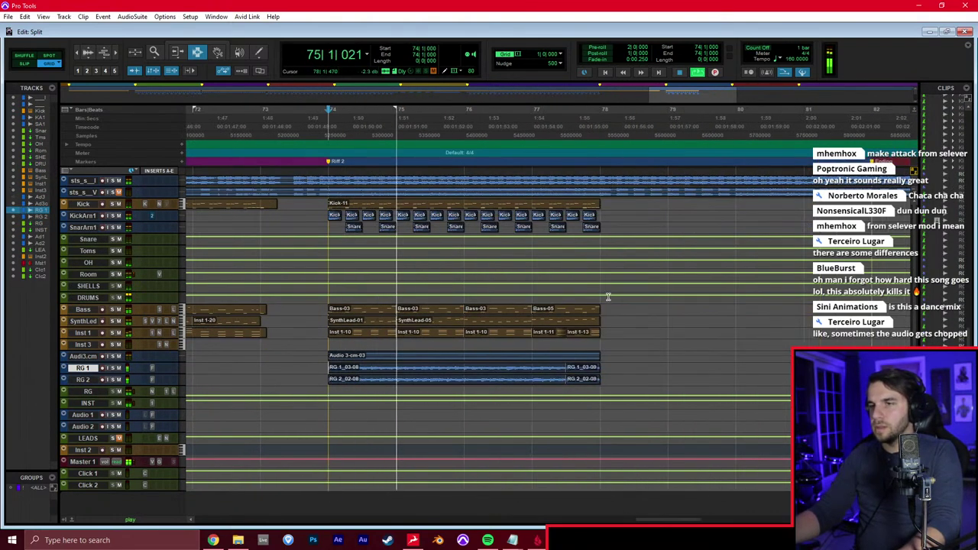
{"action": "left_click", "coordinate": [603, 221]}
{"action": "left_click", "coordinate": [606, 209]}
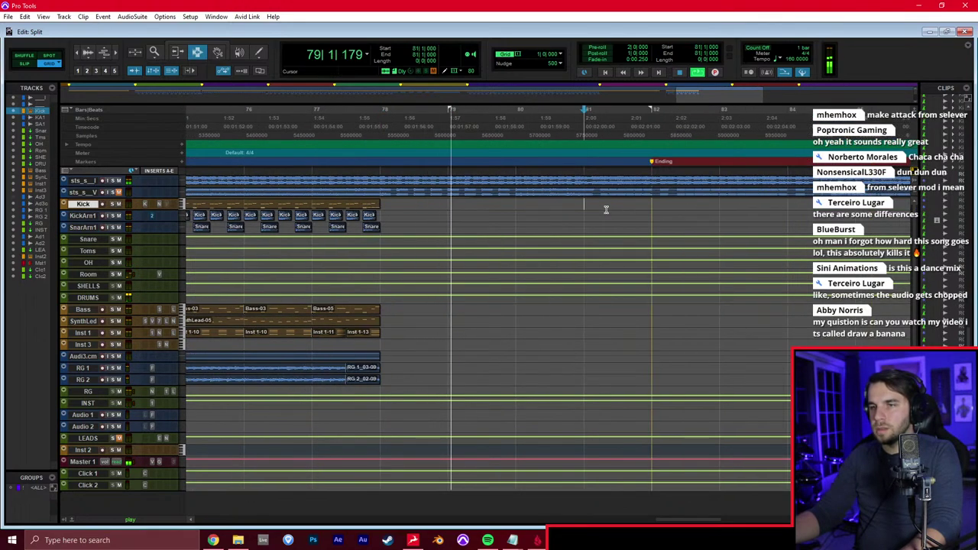
{"action": "key", "text": "r"}
{"action": "left_click", "coordinate": [591, 213]}
{"action": "left_click", "coordinate": [484, 208]}
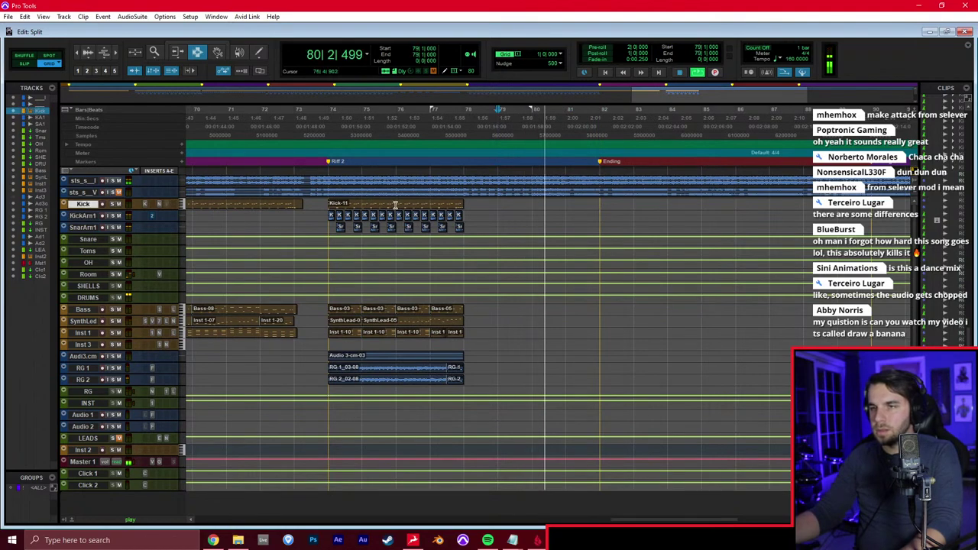
{"action": "key", "text": "r"}
{"action": "key", "text": "r"}
{"action": "key", "text": "r"}
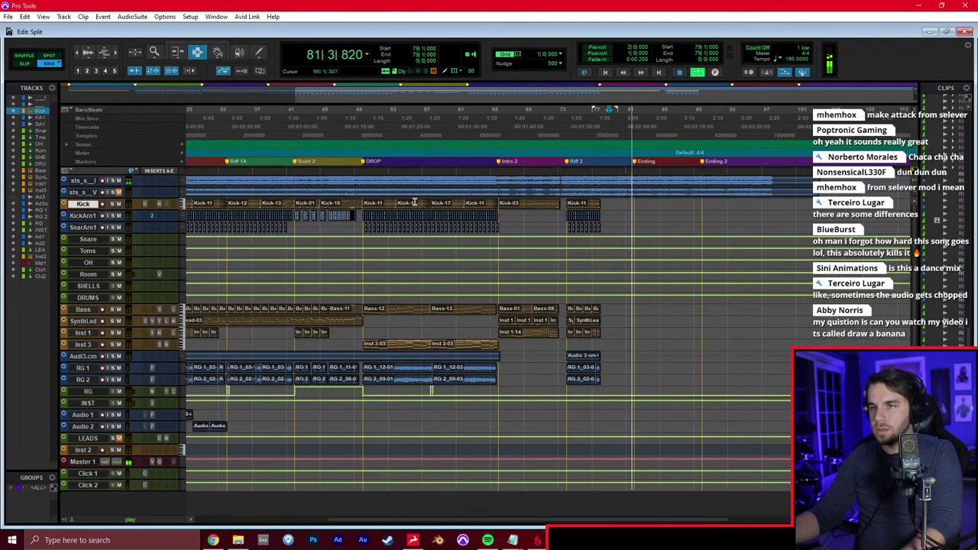
Open the Kick track's MIDI at bar 78 and add C0 notes on every eighth of beats 1 and 2
{"action": "scroll", "coordinate": [418, 206], "scroll_direction": "left", "scroll_amount": 2}
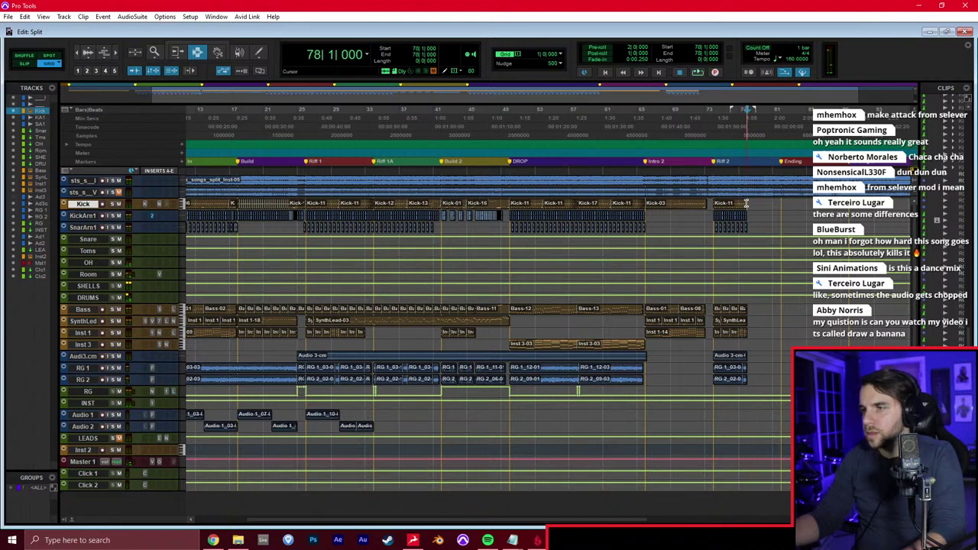
{"action": "key", "text": "super+equal"}
{"action": "key", "text": "r"}
{"action": "scroll", "coordinate": [606, 286], "scroll_direction": "down", "scroll_amount": 5}
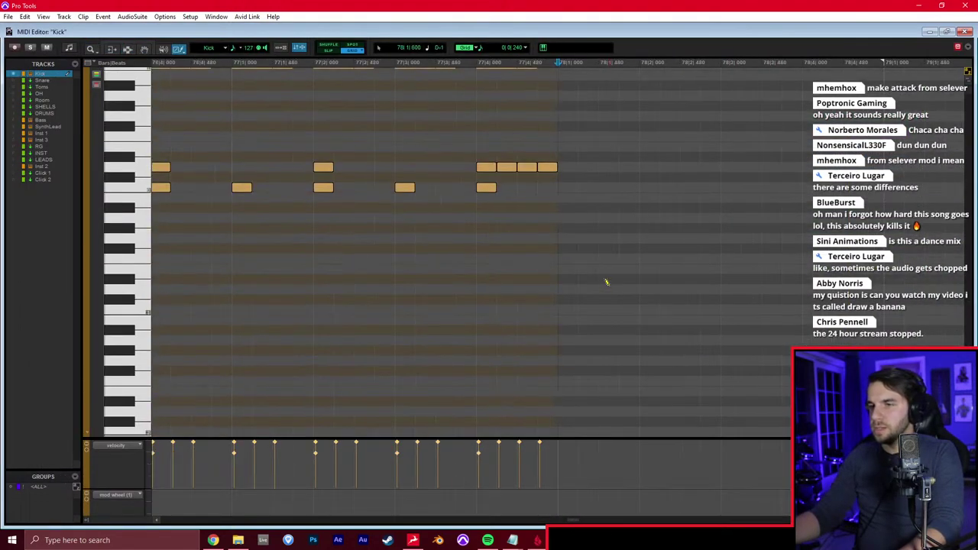
{"action": "scroll", "coordinate": [607, 287], "scroll_direction": "up", "scroll_amount": 4}
{"action": "left_click", "coordinate": [566, 349]}
{"action": "left_click", "coordinate": [609, 350]}
{"action": "left_click", "coordinate": [650, 349]}
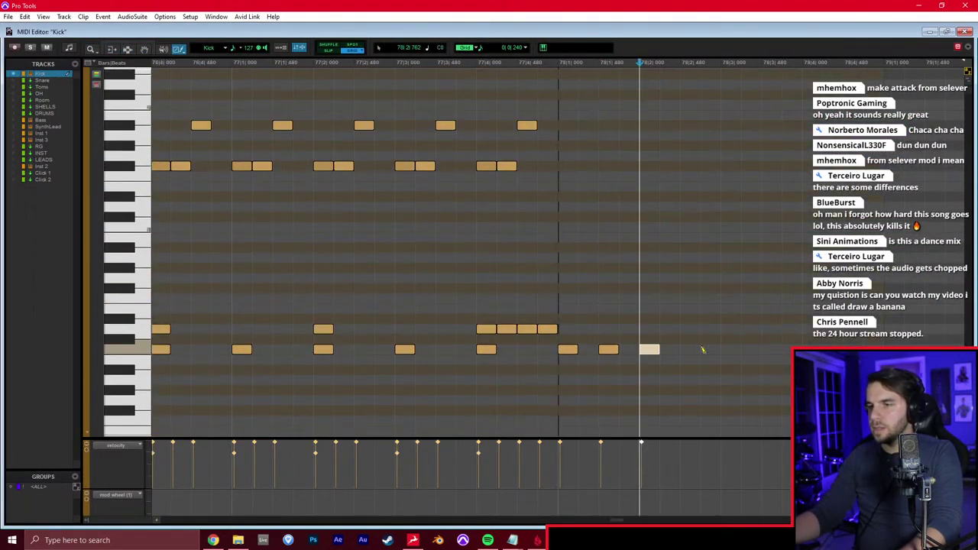
{"action": "left_click", "coordinate": [690, 350]}
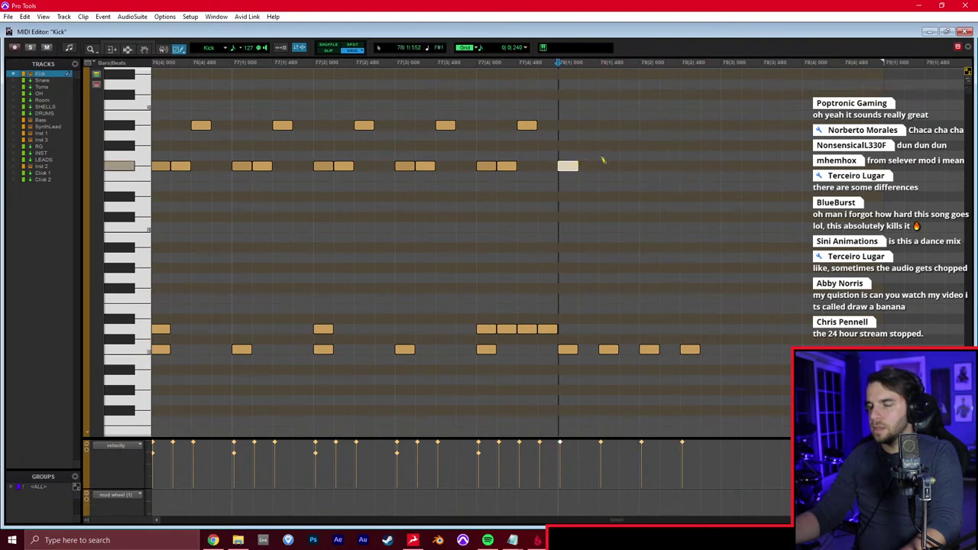
Add F#1 notes on every eighth of beats 1 and 2 in bar 78 and delete the two off-beat C0 notes
{"action": "left_click", "coordinate": [689, 168]}
{"action": "key", "text": "F7"}
{"action": "left_click_drag", "start_coordinate": [602, 324], "coordinate": [616, 375]}
{"action": "key", "text": "Delete"}
{"action": "left_click_drag", "start_coordinate": [698, 316], "coordinate": [682, 359]}
{"action": "key", "text": "Delete"}
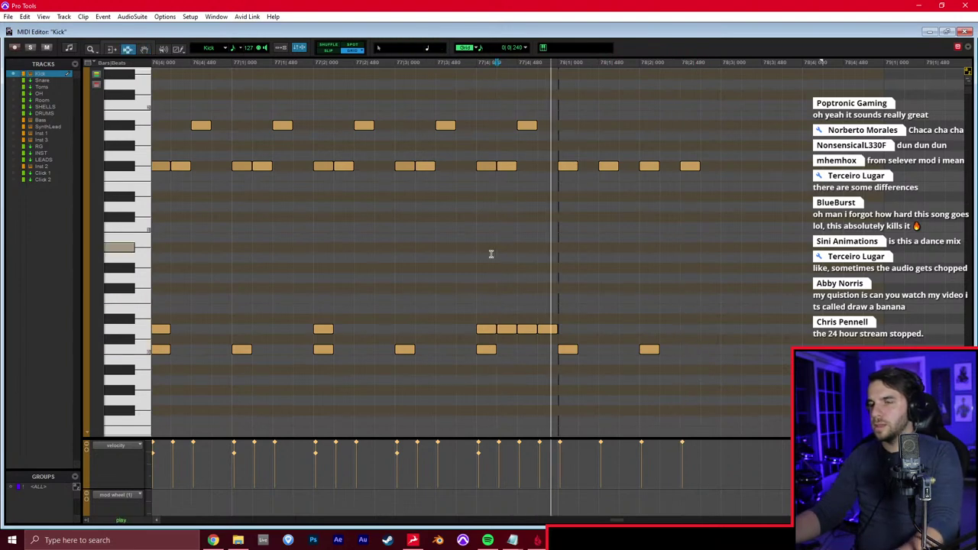
Duplicate the Kick notes of bar 78 beats 1 and 2 onto beats 3 and 4
{"action": "left_click_drag", "start_coordinate": [563, 234], "coordinate": [720, 220]}
{"action": "key", "text": "ctrl+d"}
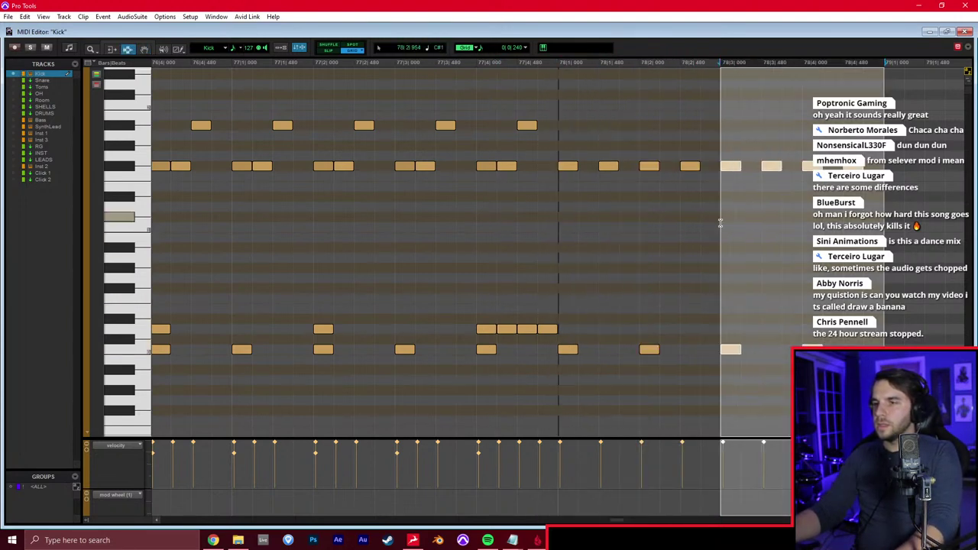
Duplicate the selected Kick notes of bar 78 beats 3 and 4 across bar 79 and play the result
{"action": "key", "text": "r"}
{"action": "key", "text": "r"}
{"action": "key", "text": "ctrl+d"}
{"action": "key", "text": "ctrl+d"}
{"action": "left_click", "coordinate": [561, 254]}
{"action": "key", "text": "space"}
{"action": "key", "text": "t"}
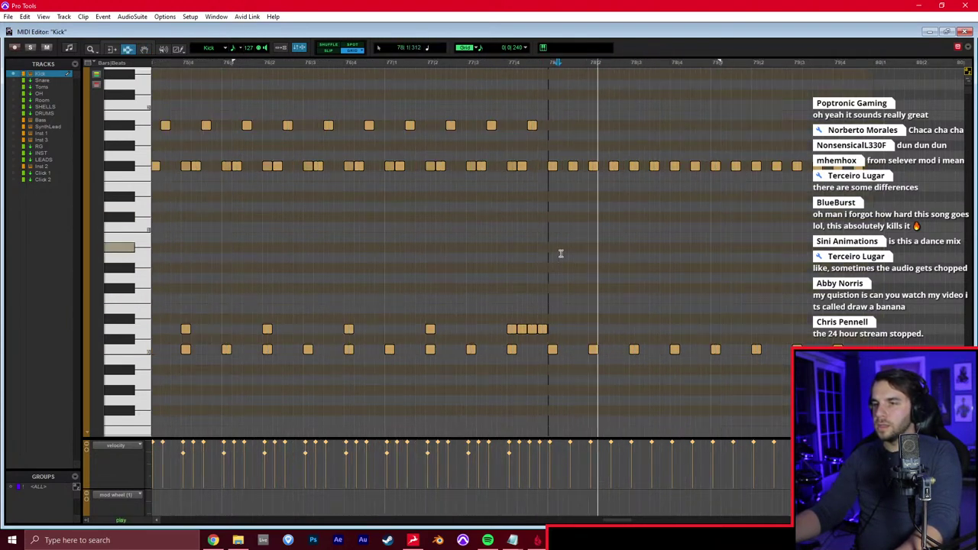
{"action": "scroll", "coordinate": [561, 264], "scroll_direction": "right", "scroll_amount": 1}
{"action": "key", "text": "F10"}
{"action": "scroll", "coordinate": [638, 314], "scroll_direction": "right", "scroll_amount": 4}
{"action": "scroll", "coordinate": [642, 315], "scroll_direction": "right", "scroll_amount": 2}
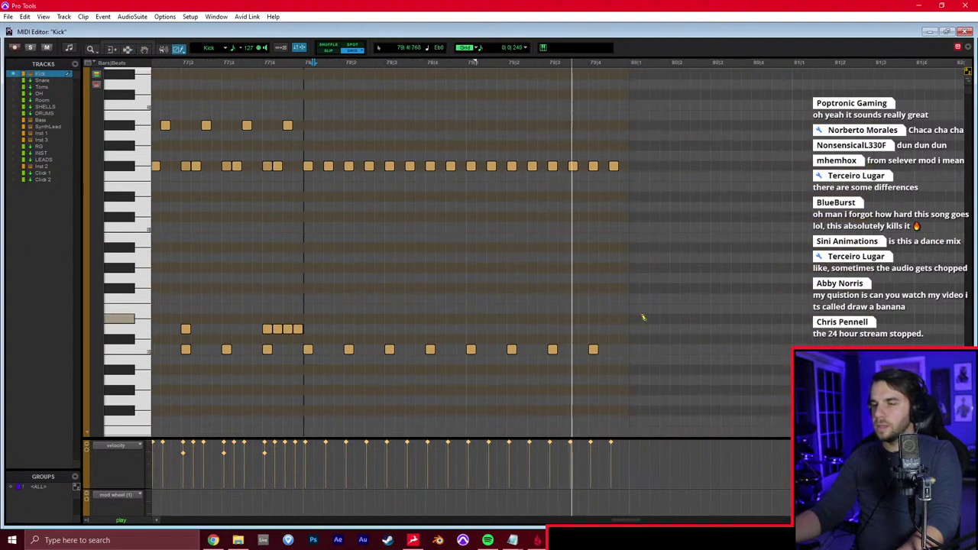
Delete all Kick notes in bars 78 and 79
{"action": "key", "text": "F7"}
{"action": "mouse_move", "coordinate": [639, 344]}
{"action": "left_mouse_down"}
{"action": "mouse_move", "coordinate": [433, 304]}
{"action": "mouse_move", "coordinate": [310, 321]}
{"action": "mouse_move", "coordinate": [304, 285]}
{"action": "left_mouse_up"}
{"action": "key", "text": "Delete"}
{"action": "key", "text": "space"}
Draw C0 notes on every eighth of bar 78 and add an E2 note on its first beat
{"action": "key", "text": "F10"}
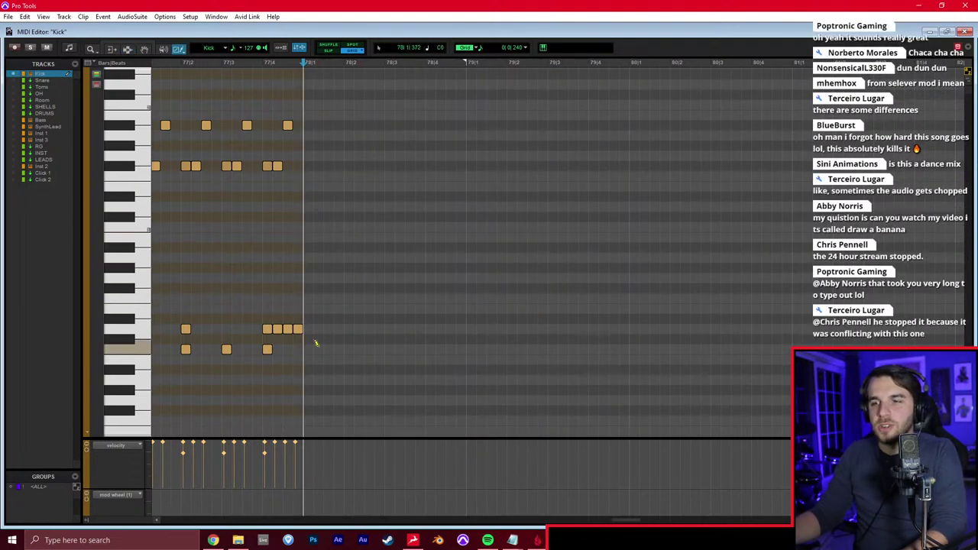
{"action": "left_click_drag", "start_coordinate": [178, 49], "coordinate": [198, 58]}
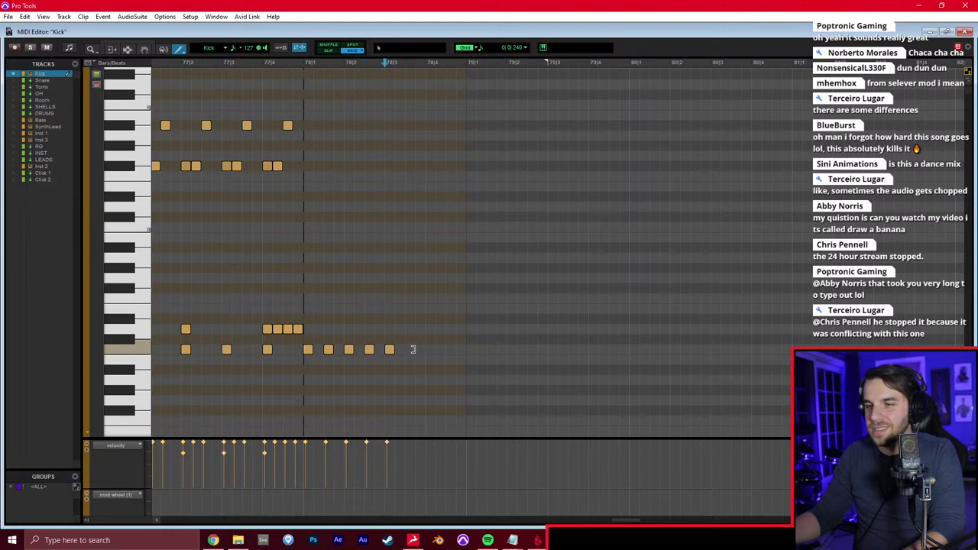
{"action": "left_click_drag", "start_coordinate": [417, 346], "coordinate": [432, 347]}
{"action": "left_click", "coordinate": [450, 350]}
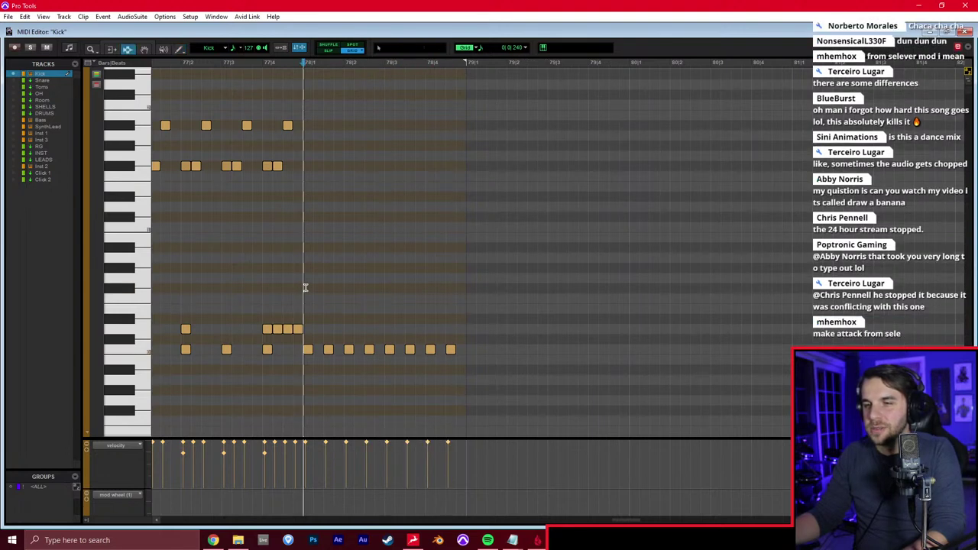
{"action": "key", "text": "space"}
{"action": "key", "text": "space"}
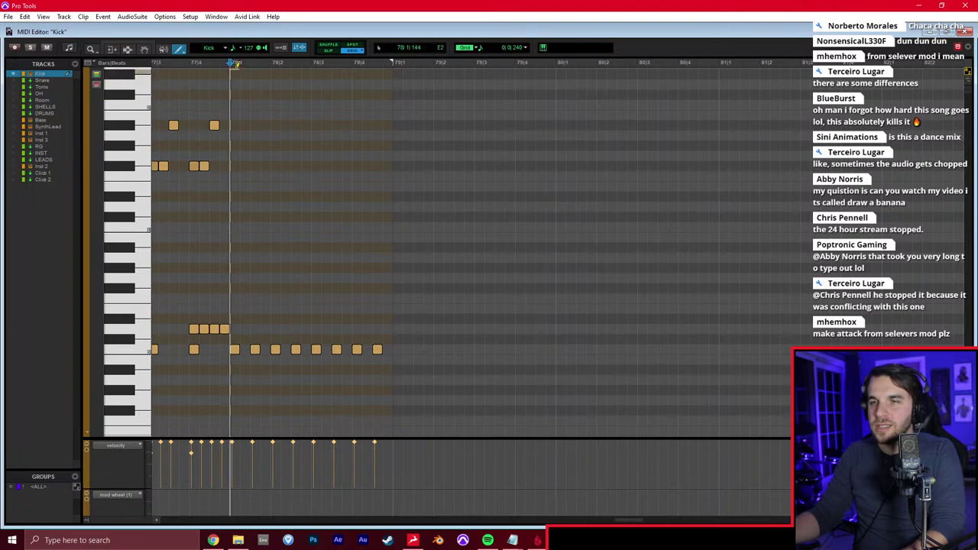
Play bar 78 and duplicate its Kick notes into bar 79
{"action": "key", "text": "space"}
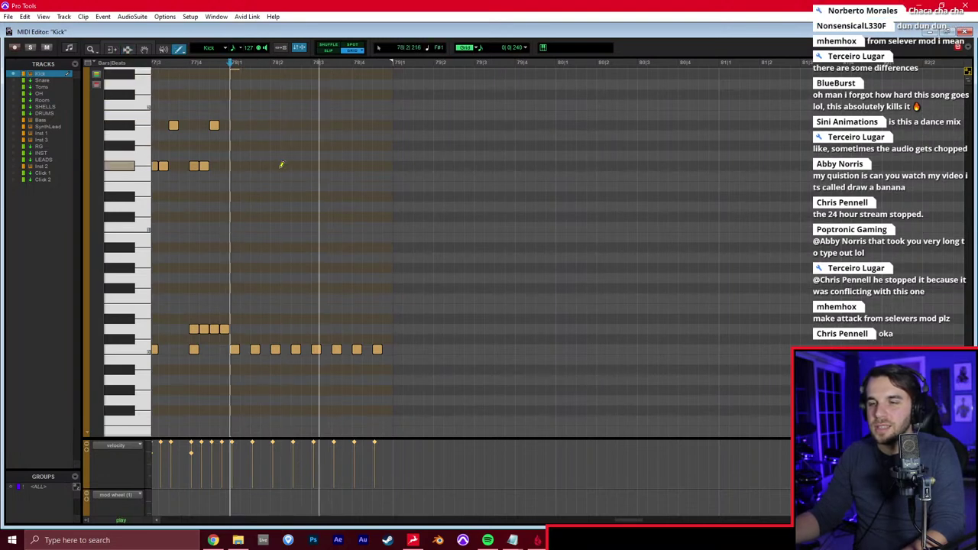
{"action": "left_click_drag", "start_coordinate": [269, 253], "coordinate": [393, 227]}
{"action": "key", "text": "ctrl+d"}
Play the Kick pattern of bars 78 and 79 through into the empty bar 80
{"action": "left_click", "coordinate": [332, 223]}
{"action": "key", "text": "space"}
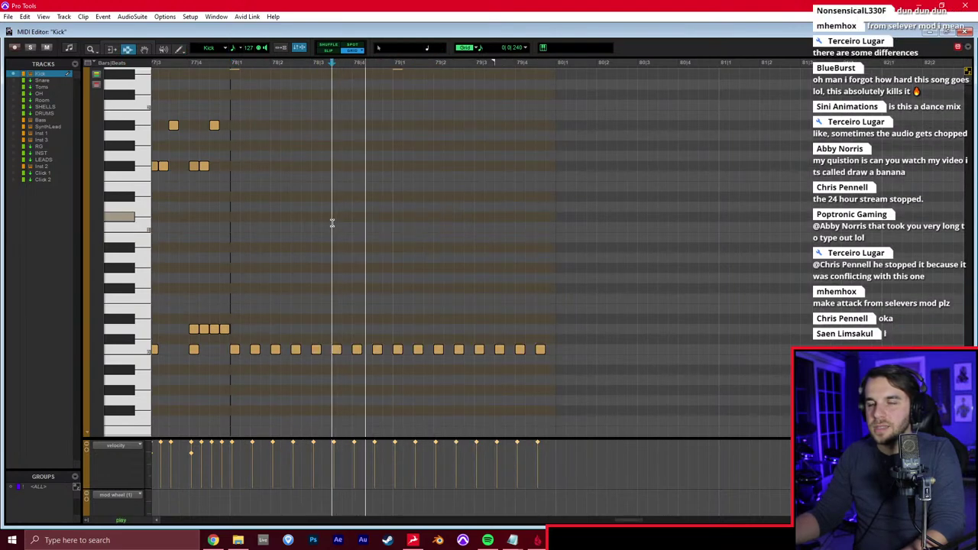
{"action": "scroll", "coordinate": [333, 223], "scroll_direction": "right", "scroll_amount": 1}
{"action": "left_click", "coordinate": [348, 215]}
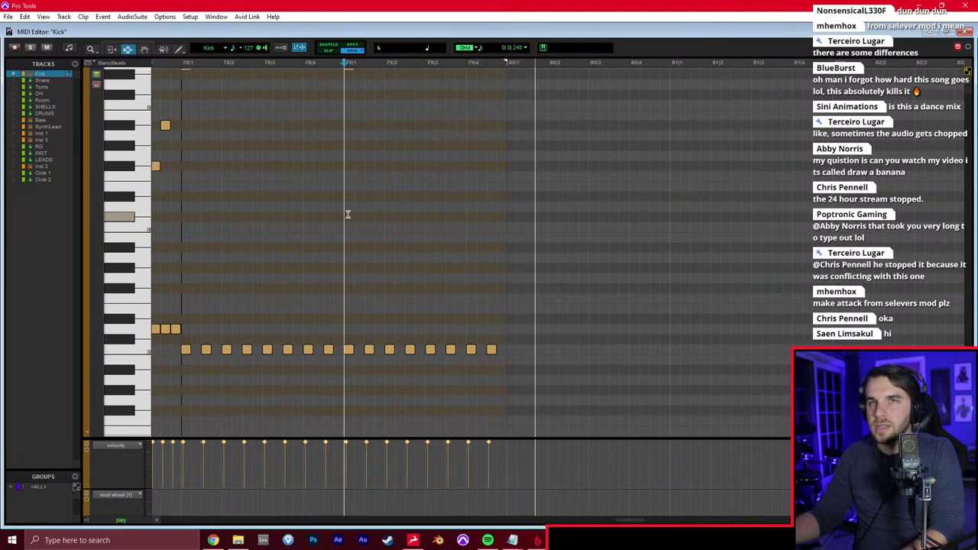
{"action": "key", "text": "space"}
{"action": "key", "text": "F10"}
{"action": "left_click", "coordinate": [180, 227]}
{"action": "key", "text": "space"}
{"action": "key", "text": "F10"}
{"action": "key", "text": "space"}
Draw sixteenth C0 notes through bar 80, leaving gaps on the second sixteenth of beats 2 and 4
{"action": "left_click_drag", "start_coordinate": [513, 346], "coordinate": [553, 345]}
{"action": "key", "text": "ctrl+z"}
{"action": "key", "text": "F10"}
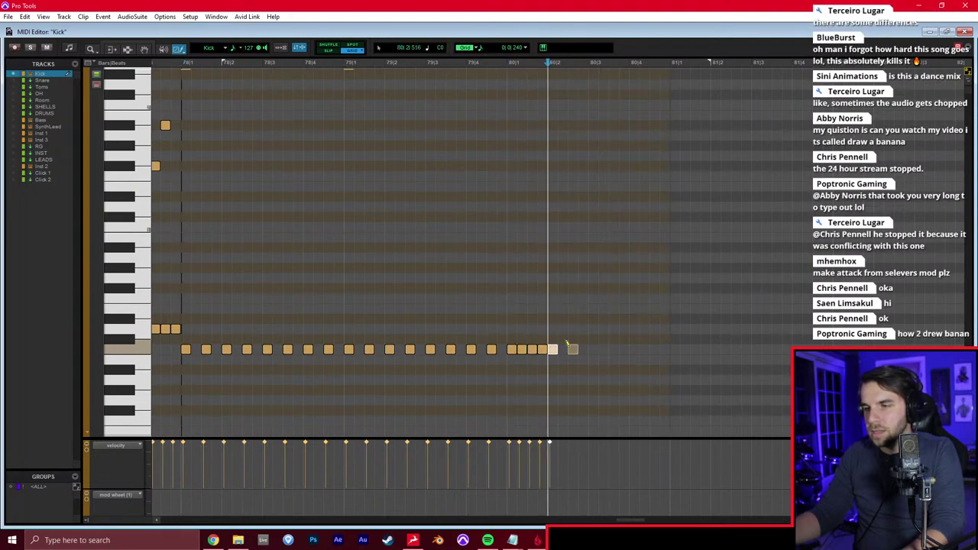
{"action": "left_click", "coordinate": [583, 350]}
{"action": "key", "text": "space"}
{"action": "left_click_drag", "start_coordinate": [592, 346], "coordinate": [621, 348]}
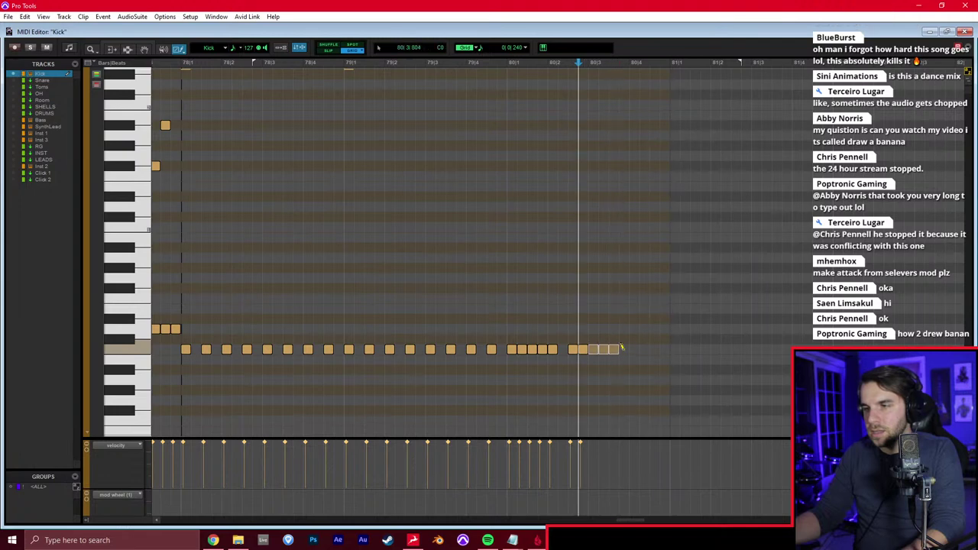
{"action": "left_click", "coordinate": [654, 350]}
{"action": "left_click", "coordinate": [665, 349]}
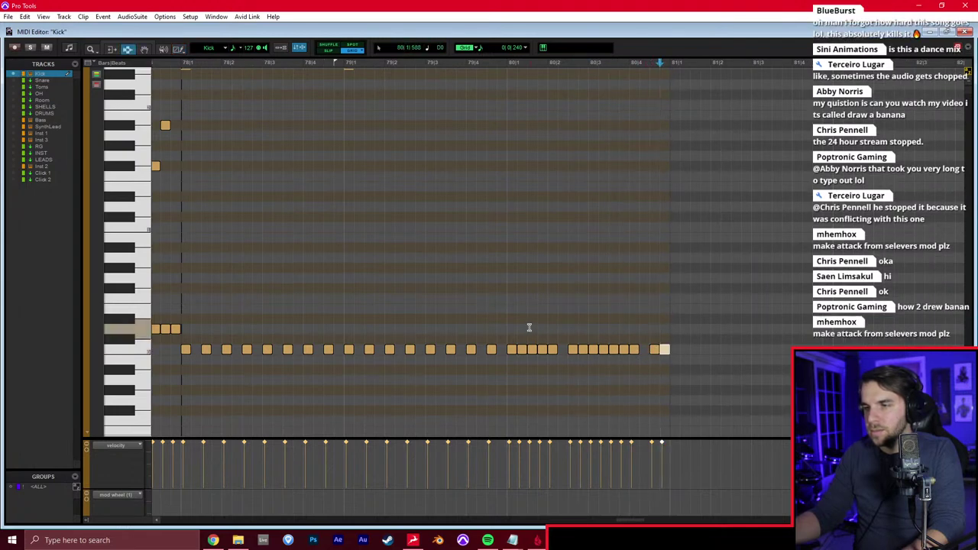
Program the bar 81 fill with C0 on beats 1 and 2, then sixteenths alternating C0 and D0 pairs up to D#0 on beat 4
{"action": "key", "text": "space"}
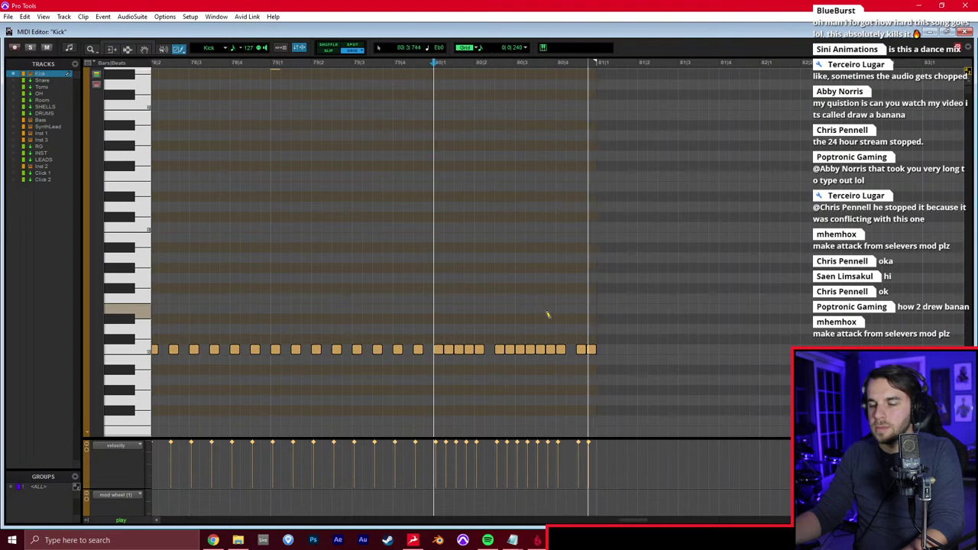
{"action": "left_click", "coordinate": [602, 349]}
{"action": "left_click", "coordinate": [642, 349]}
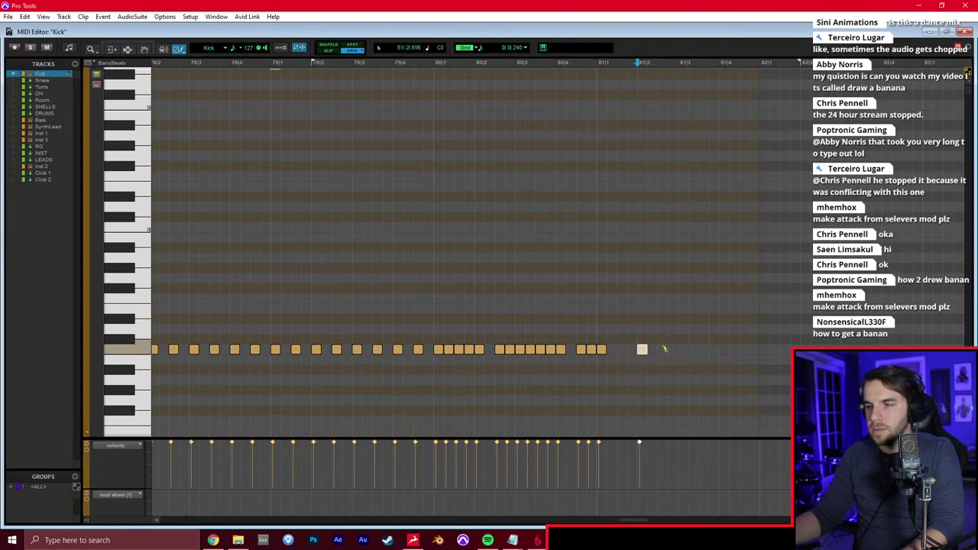
{"action": "left_click", "coordinate": [692, 328]}
{"action": "left_click", "coordinate": [702, 349]}
{"action": "left_click", "coordinate": [724, 320]}
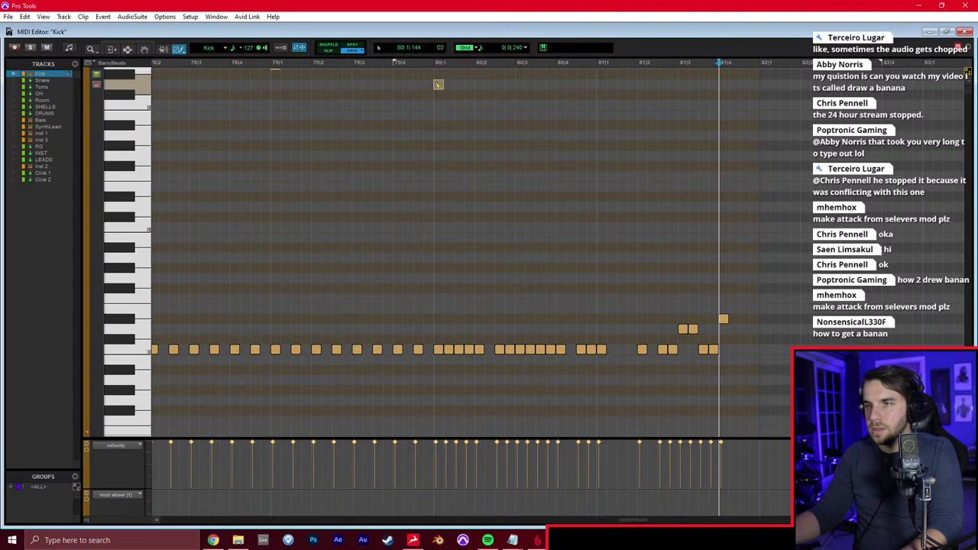
Add an E2 note on bar 80 beat 1 and draw continuous D0 sixteenths from there through bar 81 beat 1
{"action": "scroll", "coordinate": [440, 69], "scroll_direction": "up", "scroll_amount": 1}
{"action": "left_click", "coordinate": [438, 84]}
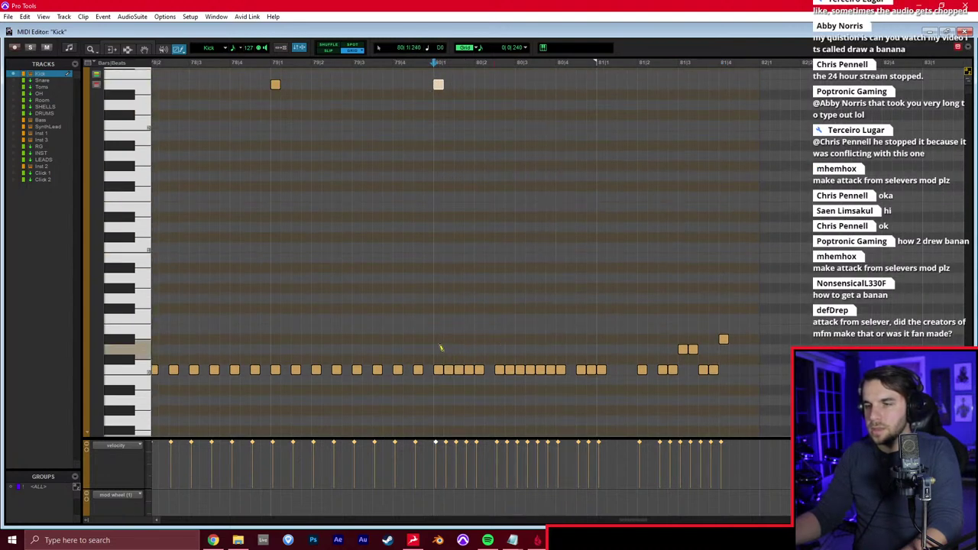
{"action": "left_click_drag", "start_coordinate": [597, 347], "coordinate": [607, 349]}
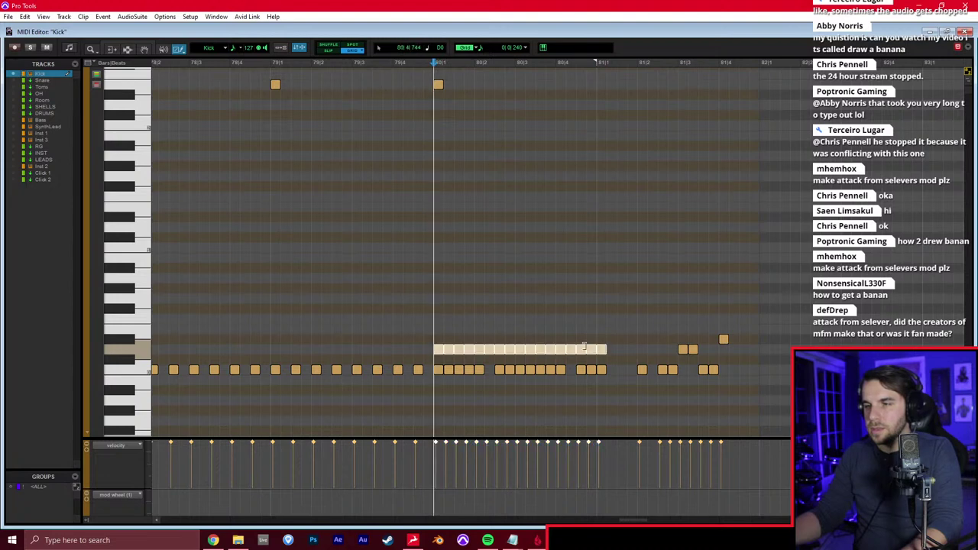
Change the velocity of the D0 sixteenths smoothly from 40 to 127 and play the roll
{"action": "key", "text": "alt+t"}
{"action": "left_click", "coordinate": [486, 178]}
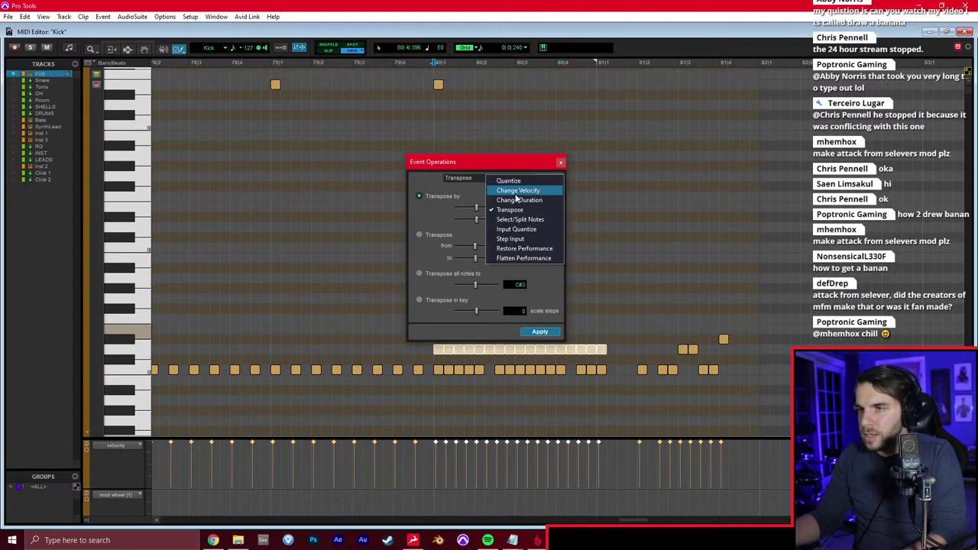
{"action": "left_click", "coordinate": [504, 191]}
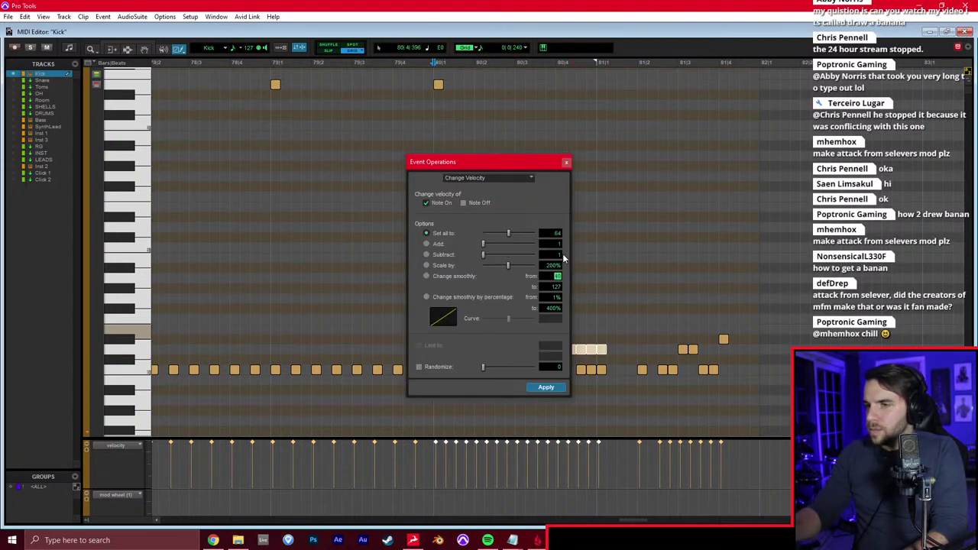
{"action": "key", "text": "Return"}
{"action": "key", "text": "F7"}
{"action": "left_click", "coordinate": [586, 263]}
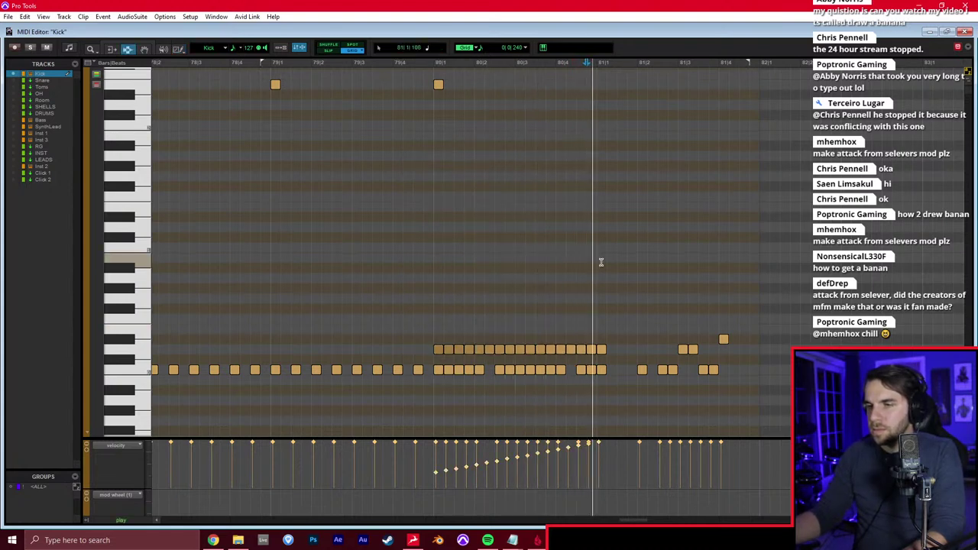
{"action": "left_click", "coordinate": [601, 262]}
{"action": "key", "text": "space"}
Add an E2 note on bar 81 beat 1 and a higher note on beat 2
{"action": "key", "text": "F10"}
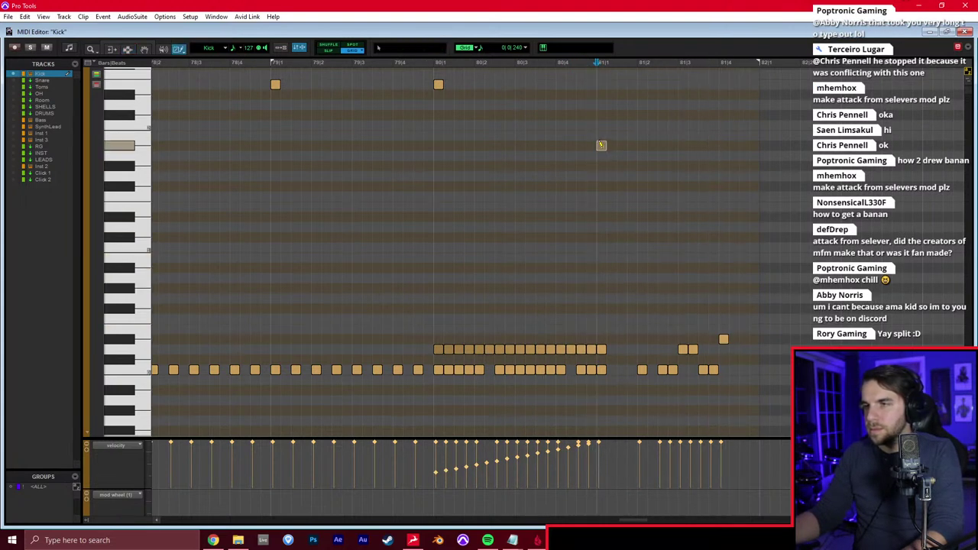
{"action": "left_click", "coordinate": [601, 84]}
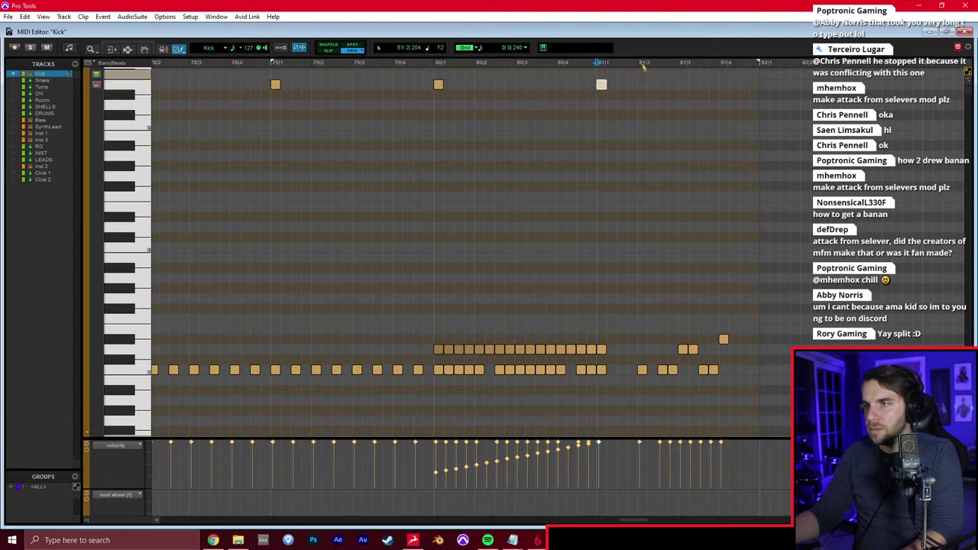
{"action": "key", "text": "F7"}
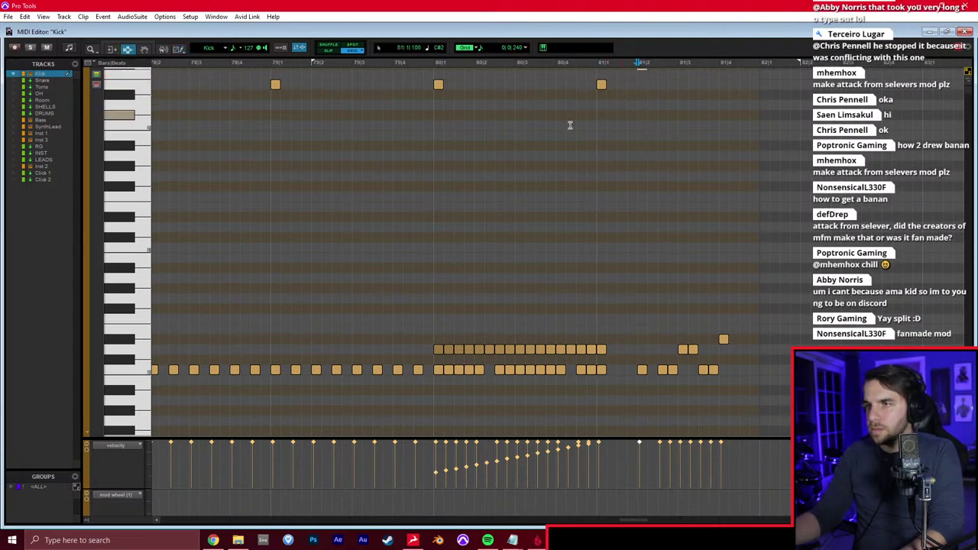
Play the fill from bar 80 beat 3 and return to the full session's Edit window
{"action": "left_click", "coordinate": [524, 127]}
{"action": "key", "text": "space"}
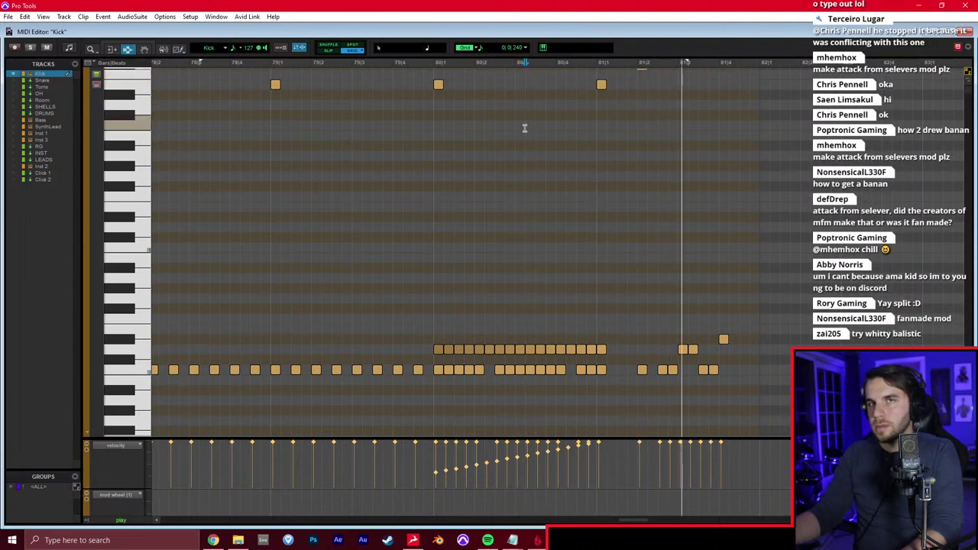
{"action": "key", "text": "ctrl+="}
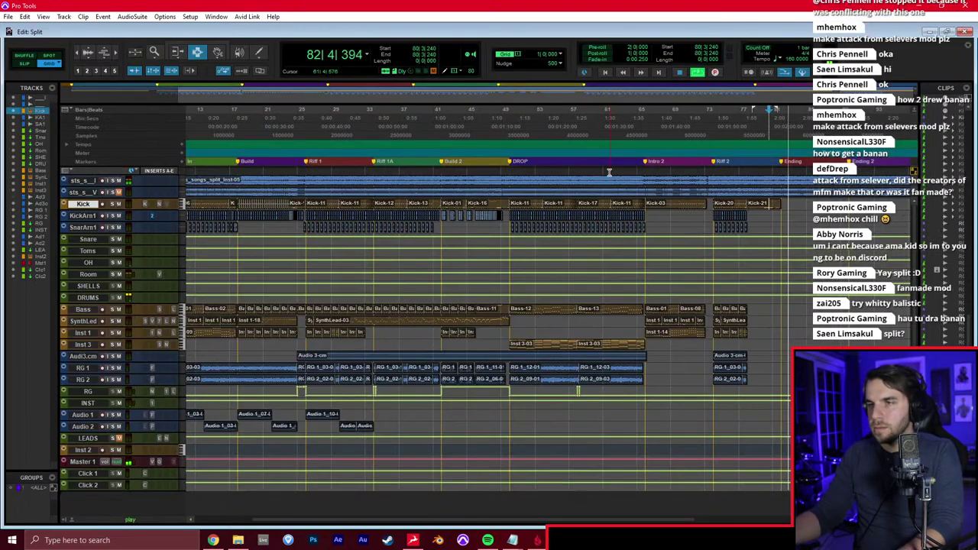
Copy the DROP section's clips from the Kick through Inst 3 tracks and paste them at the Ending marker, bar 82
{"action": "key", "text": "r"}
{"action": "left_click", "coordinate": [558, 208]}
{"action": "key", "text": "t"}
{"action": "key", "text": "t"}
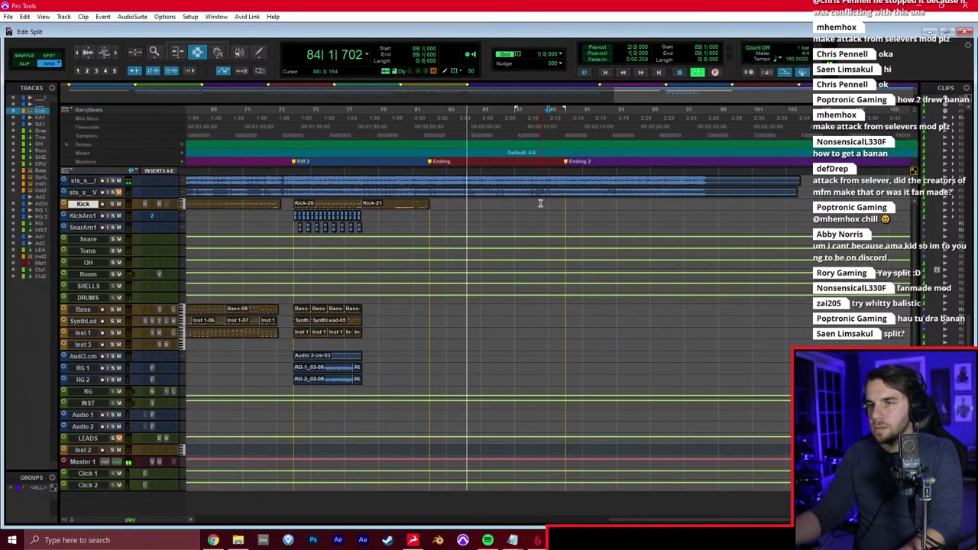
{"action": "key", "text": "r"}
{"action": "key", "text": "r"}
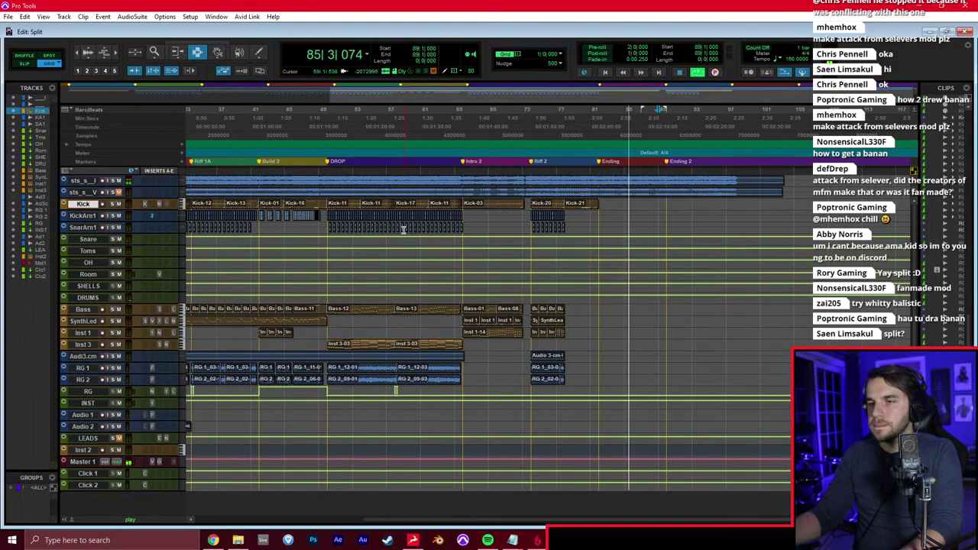
{"action": "left_click_drag", "start_coordinate": [330, 210], "coordinate": [462, 345]}
{"action": "left_click_drag", "start_coordinate": [604, 205], "coordinate": [604, 344]}
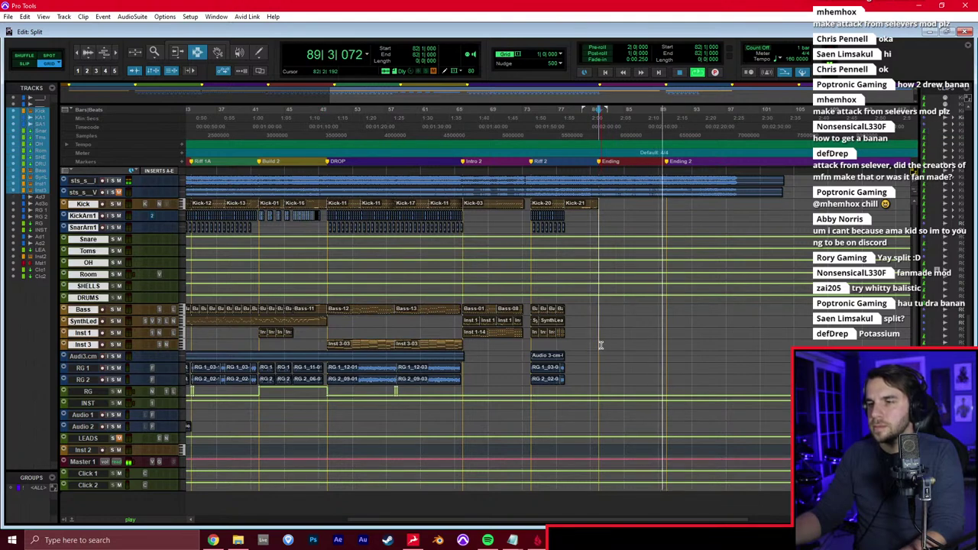
{"action": "key", "text": "ctrl+v"}
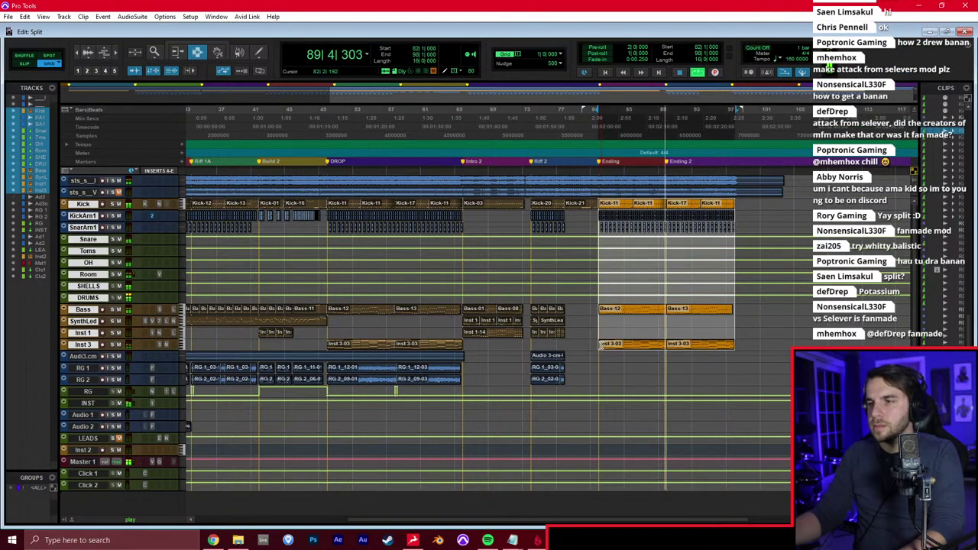
Delete the second half of the pasted clips, from the Ending 2 marker onward on the Kick through Inst 3 tracks
{"action": "left_click", "coordinate": [669, 309]}
{"action": "left_click_drag", "start_coordinate": [672, 204], "coordinate": [756, 349]}
{"action": "key", "text": "Delete"}
{"action": "left_click", "coordinate": [740, 307]}
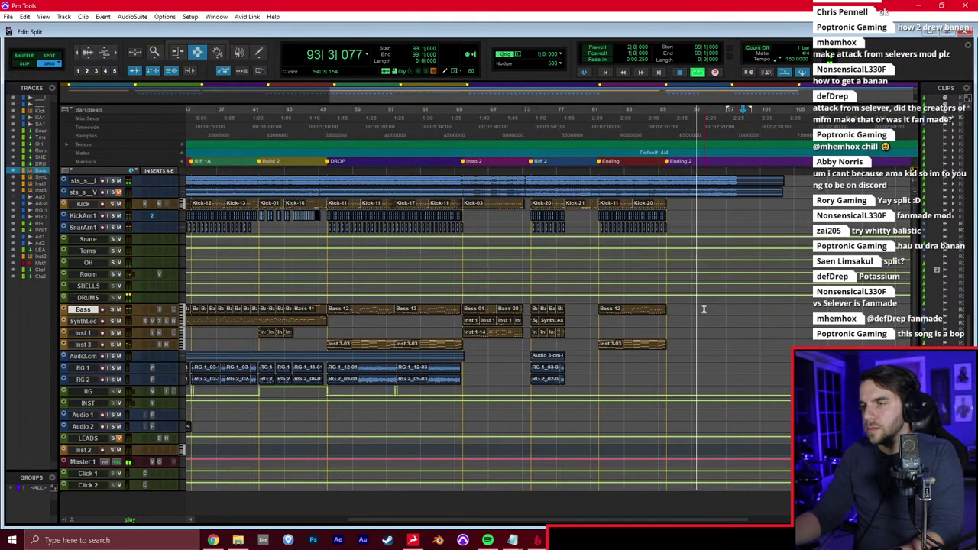
{"action": "left_click", "coordinate": [625, 296]}
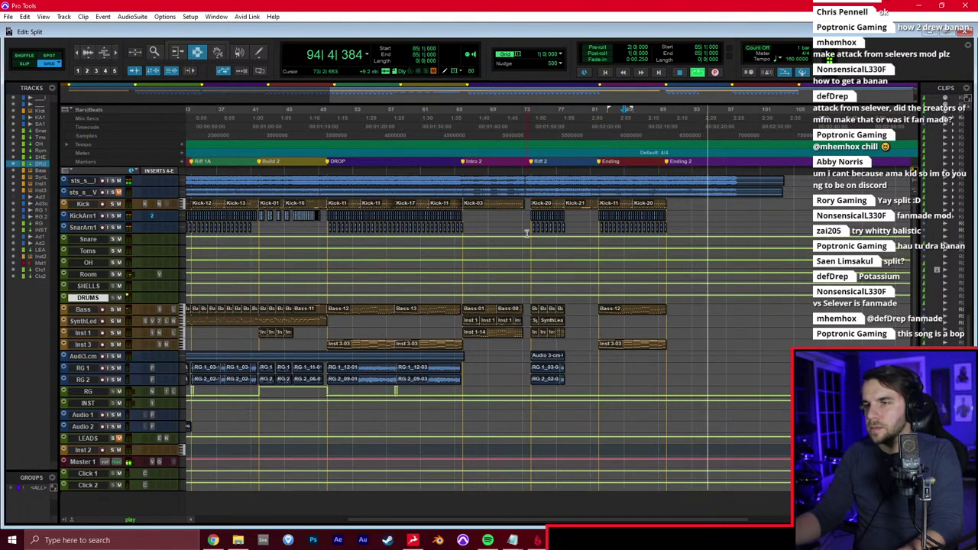
{"action": "left_click", "coordinate": [675, 220]}
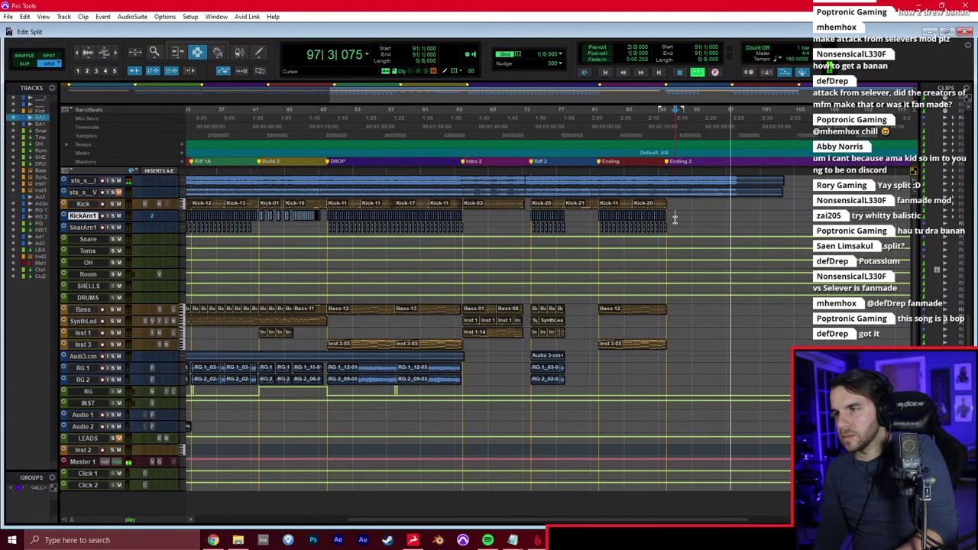
{"action": "key", "text": "space"}
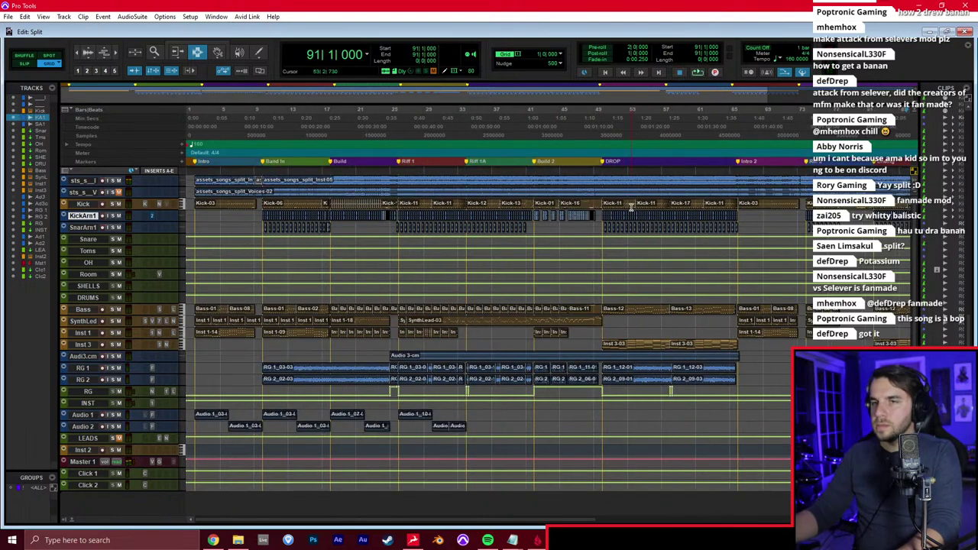
{"action": "left_click", "coordinate": [529, 128]}
{"action": "left_click", "coordinate": [463, 119]}
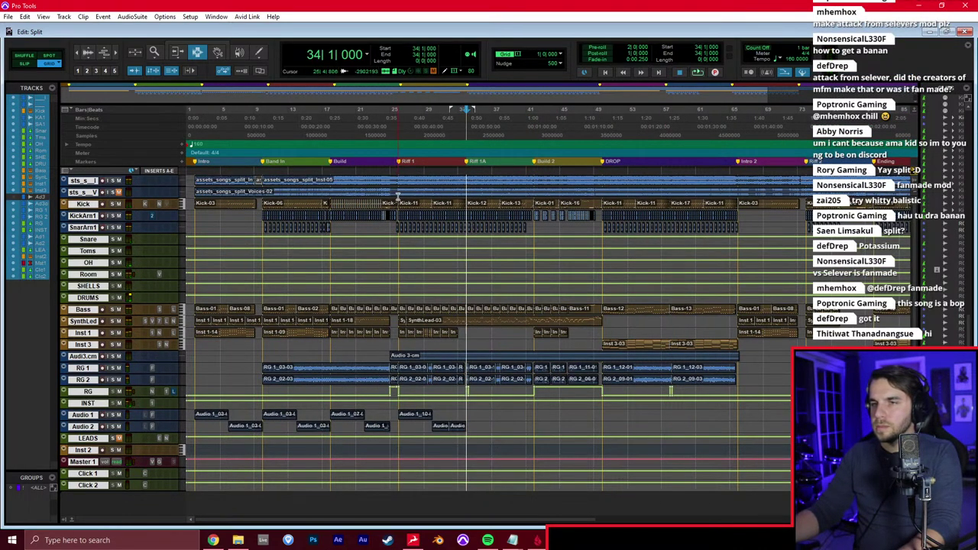
{"action": "left_click_drag", "start_coordinate": [397, 200], "coordinate": [468, 391]}
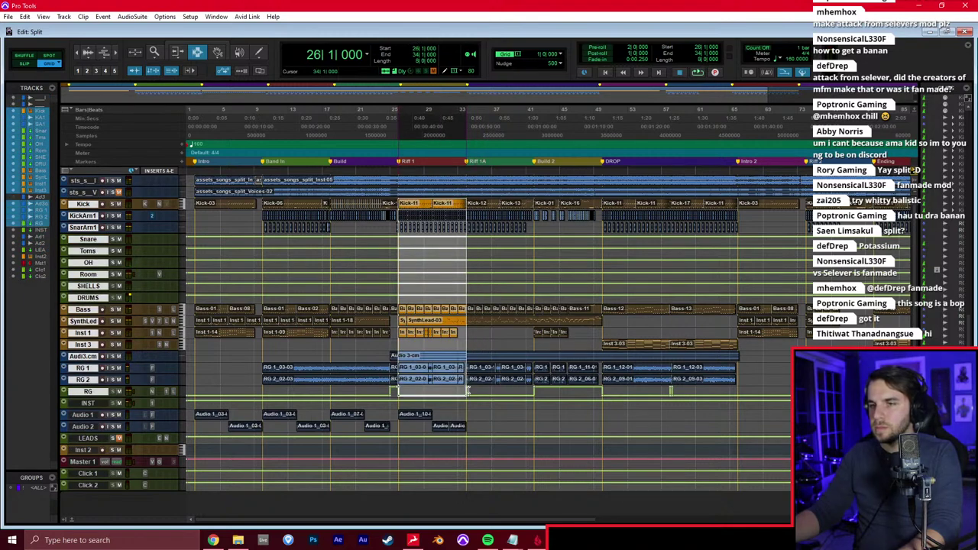
Copy the Build section's clips from the Kick through RG 2 tracks to the Ending 2 marker, and play back from bar 87
{"action": "left_click", "coordinate": [330, 204]}
{"action": "key", "text": "space"}
{"action": "left_click_drag", "start_coordinate": [331, 204], "coordinate": [394, 385]}
{"action": "scroll", "coordinate": [426, 319], "scroll_direction": "right", "scroll_amount": 3}
{"action": "key", "text": "space"}
{"action": "scroll", "coordinate": [699, 243], "scroll_direction": "right", "scroll_amount": 1}
{"action": "left_click_drag", "start_coordinate": [678, 204], "coordinate": [713, 383]}
{"action": "left_click", "coordinate": [719, 231]}
{"action": "key", "text": "ctrl+v"}
{"action": "left_click", "coordinate": [686, 371]}
{"action": "key", "text": "space"}
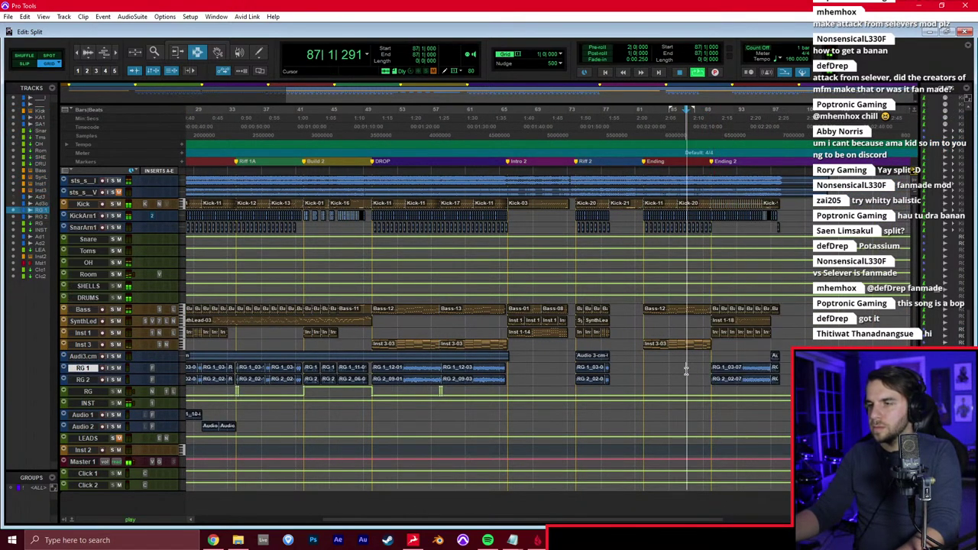
Copy the RG 1 and RG 2 clips from the first half of the DROP to the Ending marker at bar 82
{"action": "key", "text": "t"}
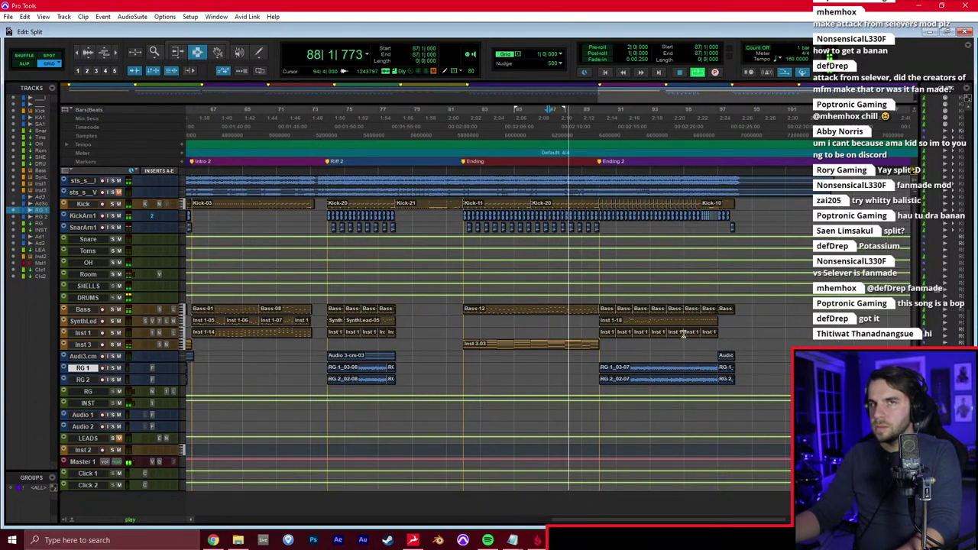
{"action": "left_click", "coordinate": [644, 348]}
{"action": "key", "text": "r"}
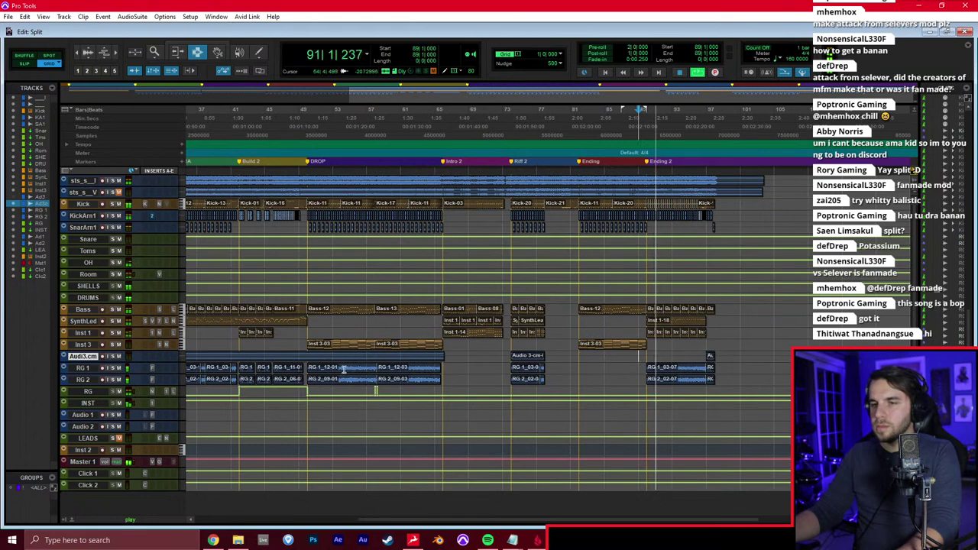
{"action": "left_click_drag", "start_coordinate": [309, 367], "coordinate": [377, 379]}
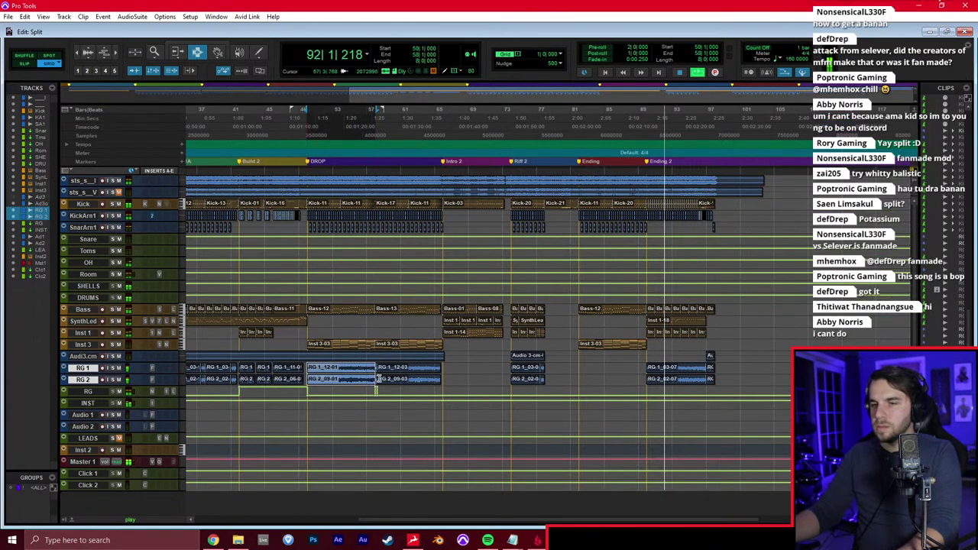
{"action": "left_click_drag", "start_coordinate": [577, 369], "coordinate": [579, 380]}
{"action": "key", "text": "ctrl+v"}
{"action": "left_click", "coordinate": [580, 379]}
{"action": "left_click", "coordinate": [582, 368]}
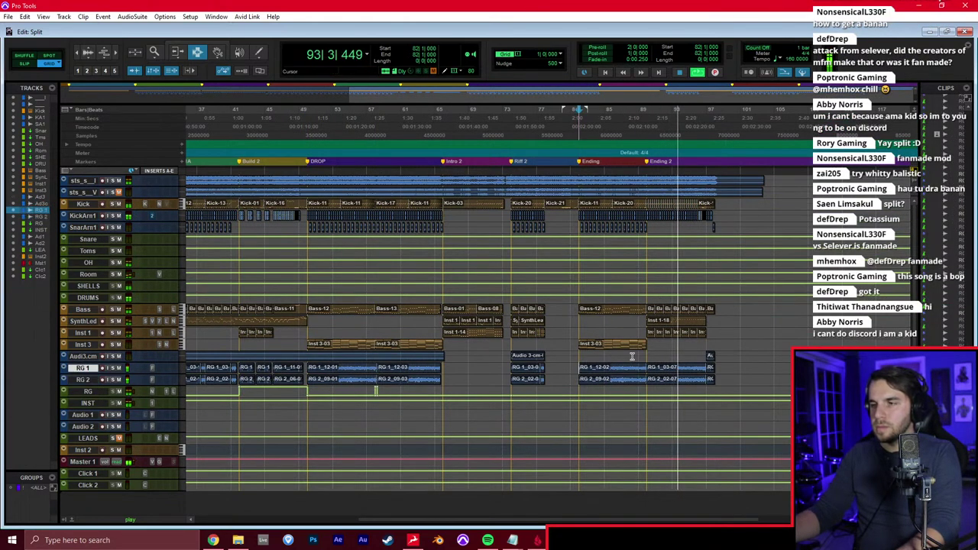
Try duplicating the first four bars of the SynthLead part in Ending 2 onto the bars starting at 94
{"action": "left_click", "coordinate": [671, 347]}
{"action": "key", "text": "t"}
{"action": "key", "text": "t"}
{"action": "left_click", "coordinate": [583, 319]}
{"action": "key", "text": "t"}
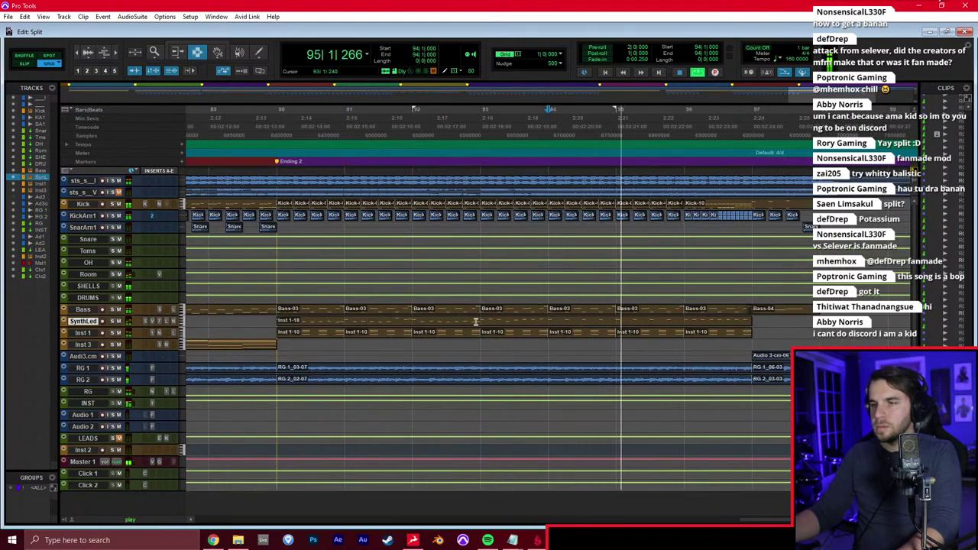
{"action": "left_click_drag", "start_coordinate": [536, 323], "coordinate": [287, 320]}
{"action": "key", "text": "ctrl+d"}
{"action": "left_click", "coordinate": [391, 323]}
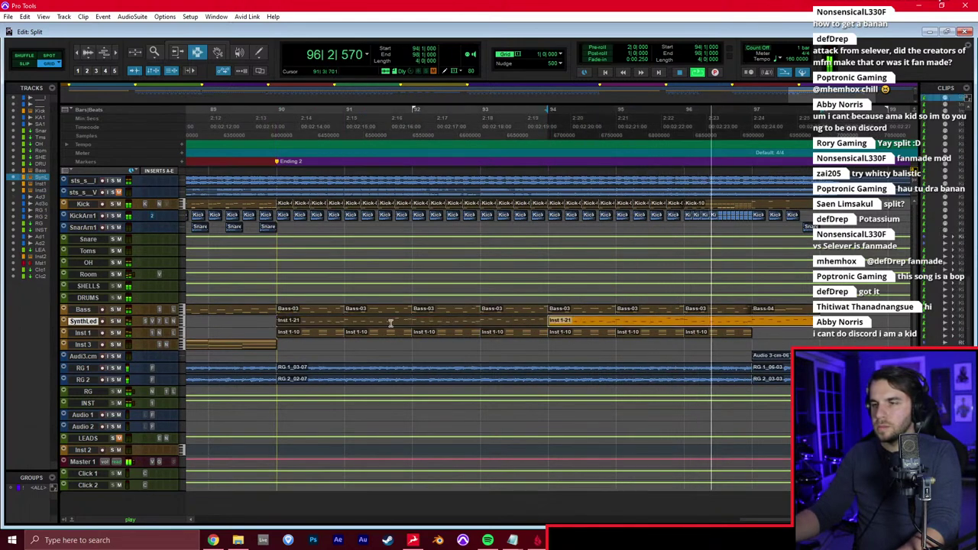
{"action": "left_click", "coordinate": [730, 329]}
{"action": "left_click", "coordinate": [758, 323]}
{"action": "key", "text": "ctrl+z"}
{"action": "left_click", "coordinate": [734, 318]}
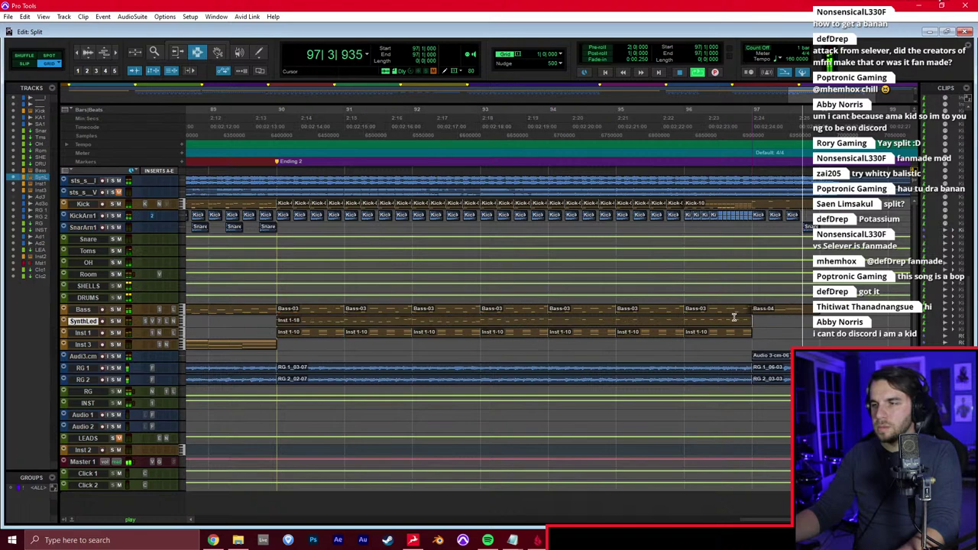
Delete the Audi3.cm clip at bar 97 and play back the ending from bar 96
{"action": "left_click_drag", "start_coordinate": [751, 352], "coordinate": [799, 355]}
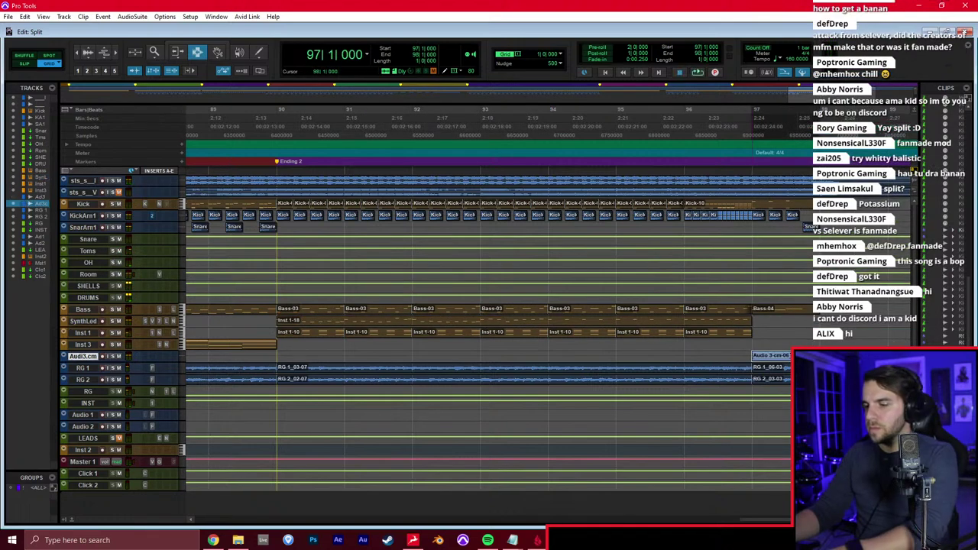
{"action": "key", "text": "Delete"}
{"action": "left_click", "coordinate": [693, 296]}
{"action": "key", "text": "space"}
{"action": "left_click", "coordinate": [711, 285]}
{"action": "key", "text": "r"}
{"action": "scroll", "coordinate": [538, 297], "scroll_direction": "left", "scroll_amount": 3}
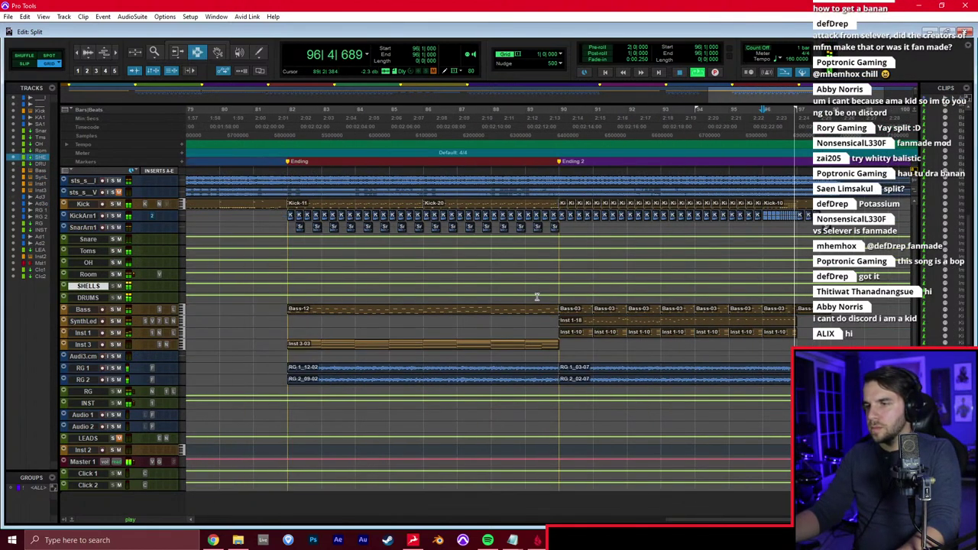
{"action": "left_click", "coordinate": [612, 314]}
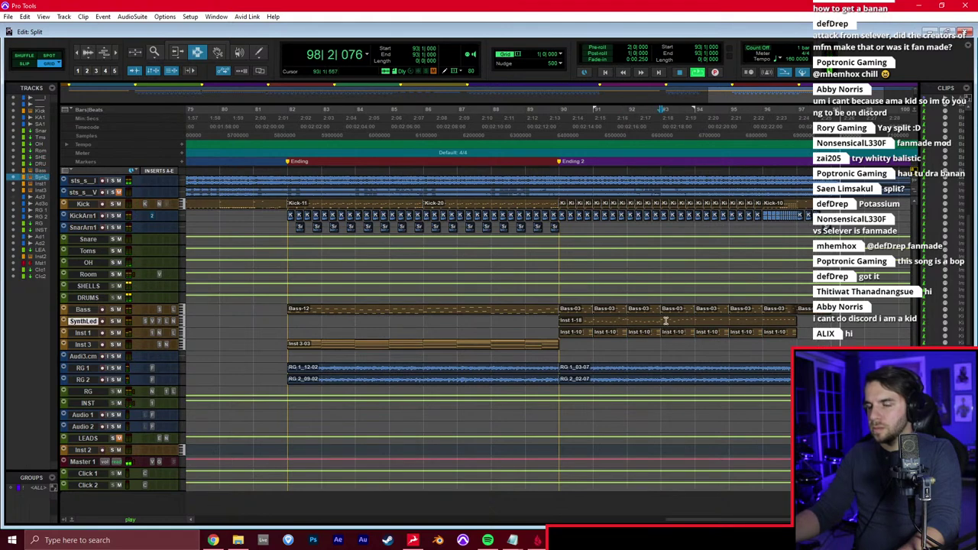
{"action": "scroll", "coordinate": [666, 320], "scroll_direction": "left", "scroll_amount": 3}
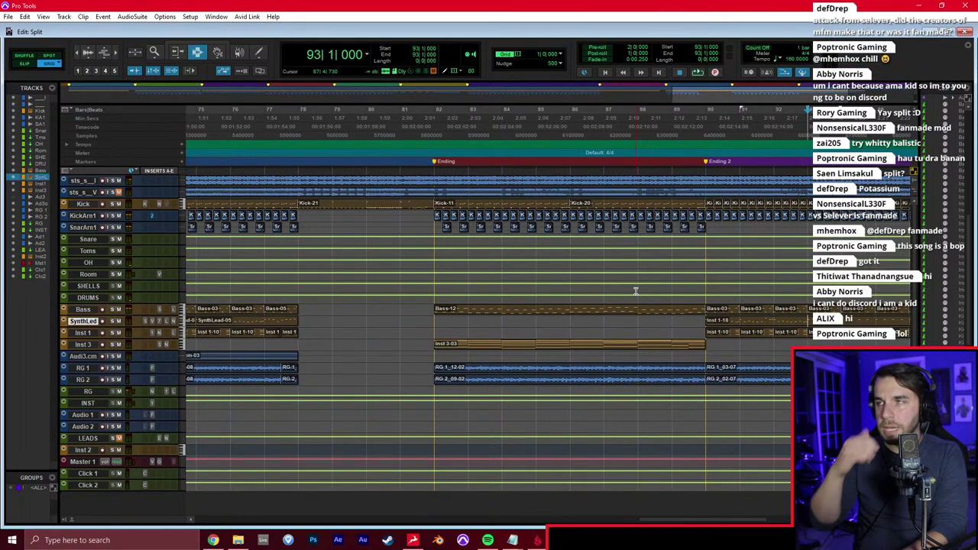
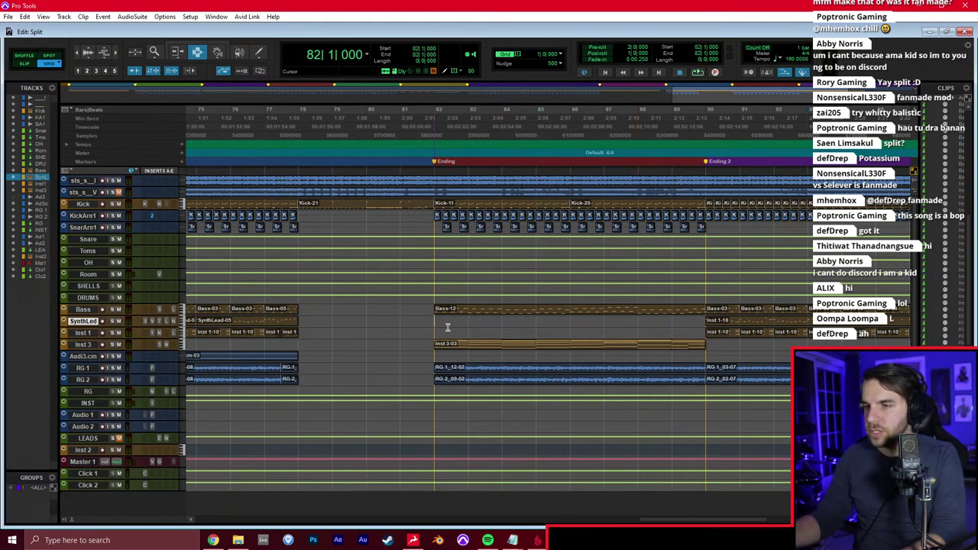
Play back the Riff 2 section and open its SynthLead clip in the MIDI editor
{"action": "scroll", "coordinate": [448, 327], "scroll_direction": "down", "scroll_amount": 1}
{"action": "key", "text": "space"}
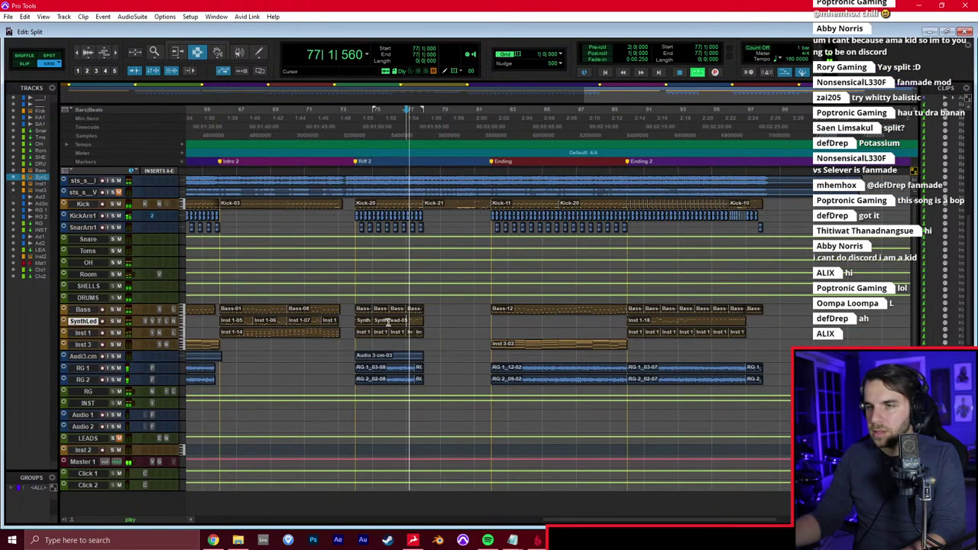
{"action": "key", "text": "t"}
{"action": "key", "text": "space"}
{"action": "double_click", "coordinate": [457, 324]}
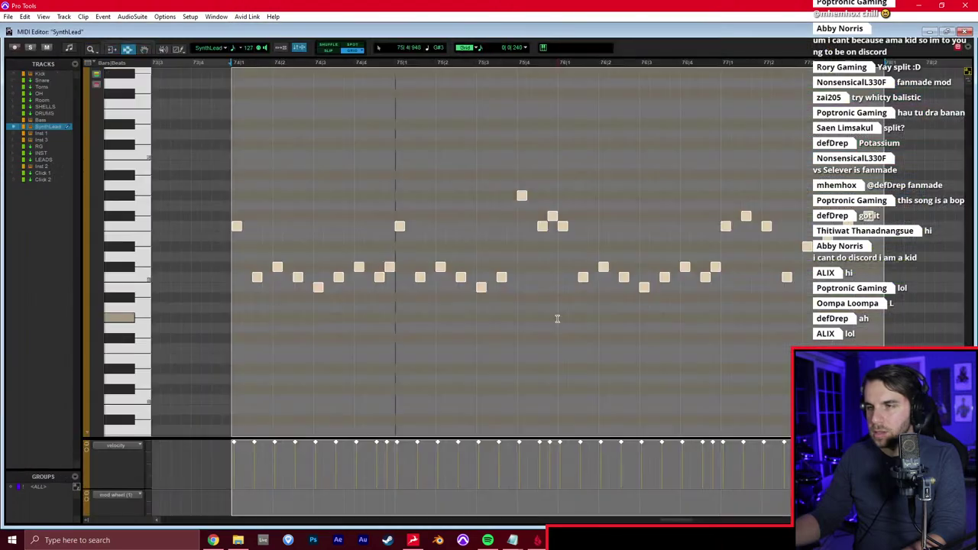
{"action": "key", "text": "ctrl+a"}
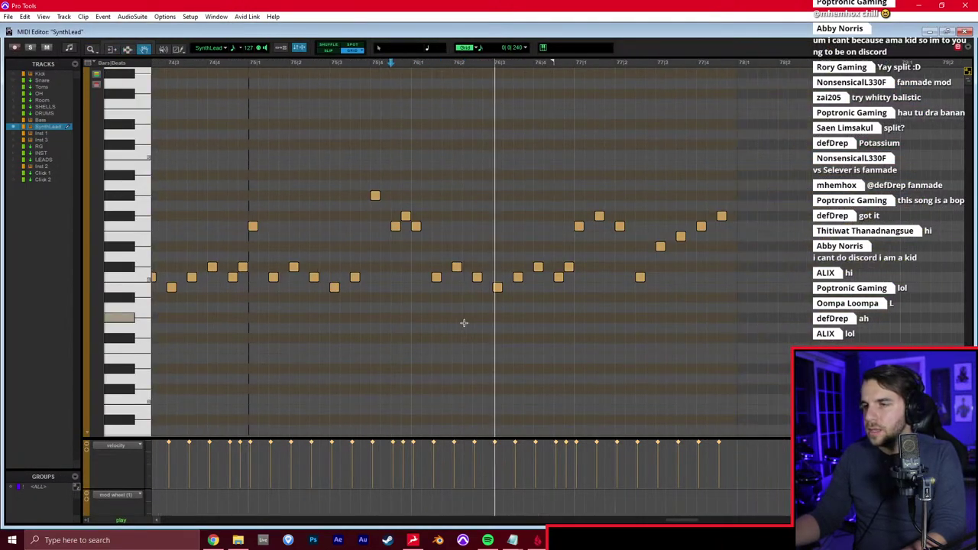
Try removing the SynthLead notes from bar 77 onward and listen to the part without them
{"action": "scroll", "coordinate": [464, 323], "scroll_direction": "right", "scroll_amount": 2}
{"action": "key", "text": "F7"}
{"action": "key", "text": "space"}
{"action": "left_click_drag", "start_coordinate": [480, 288], "coordinate": [664, 284]}
{"action": "key", "text": "Delete"}
{"action": "key", "text": "space"}
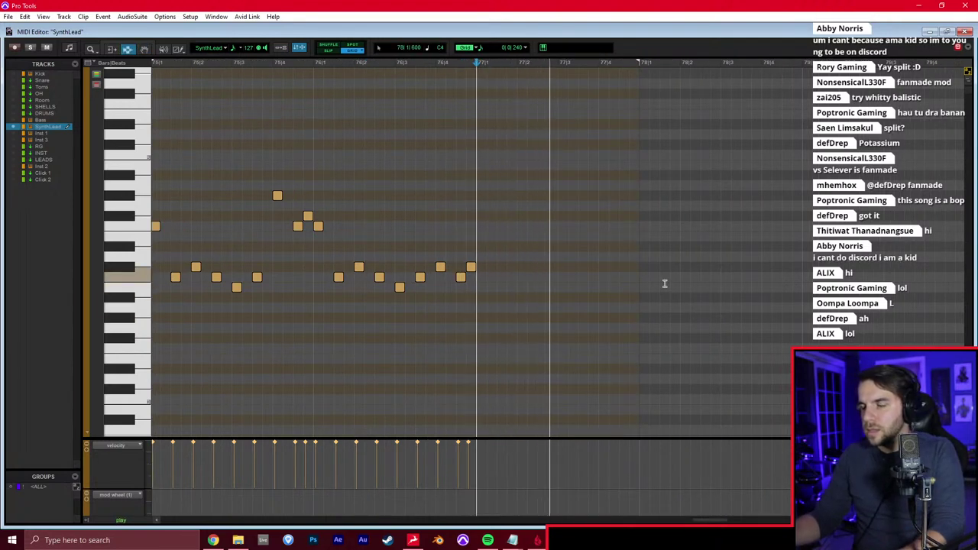
{"action": "key", "text": "ctrl+z"}
{"action": "key", "text": "space"}
Draw four short F4 notes in bar 78 of the SynthLead part, one on each beat
{"action": "left_click", "coordinate": [640, 284]}
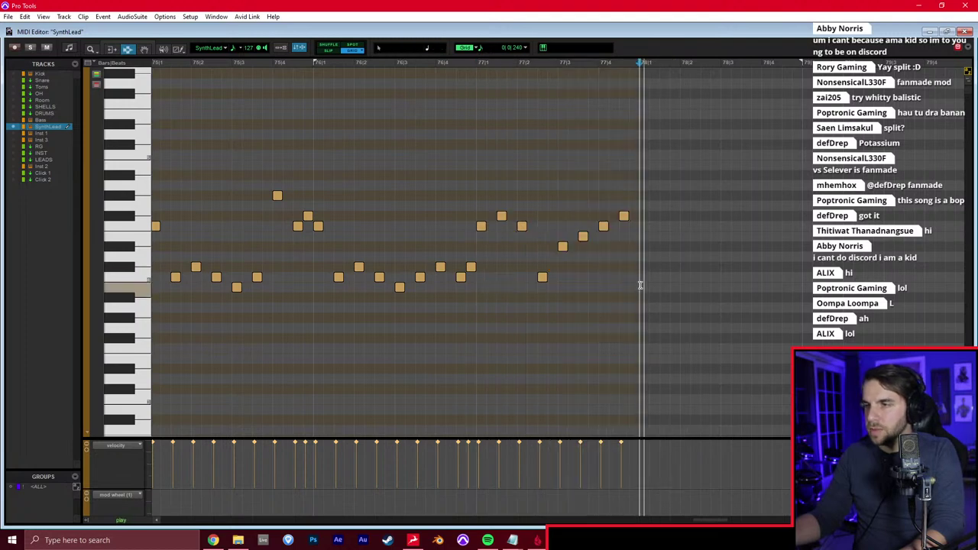
{"action": "key", "text": "space"}
{"action": "scroll", "coordinate": [643, 287], "scroll_direction": "right", "scroll_amount": 2}
{"action": "key", "text": "F10"}
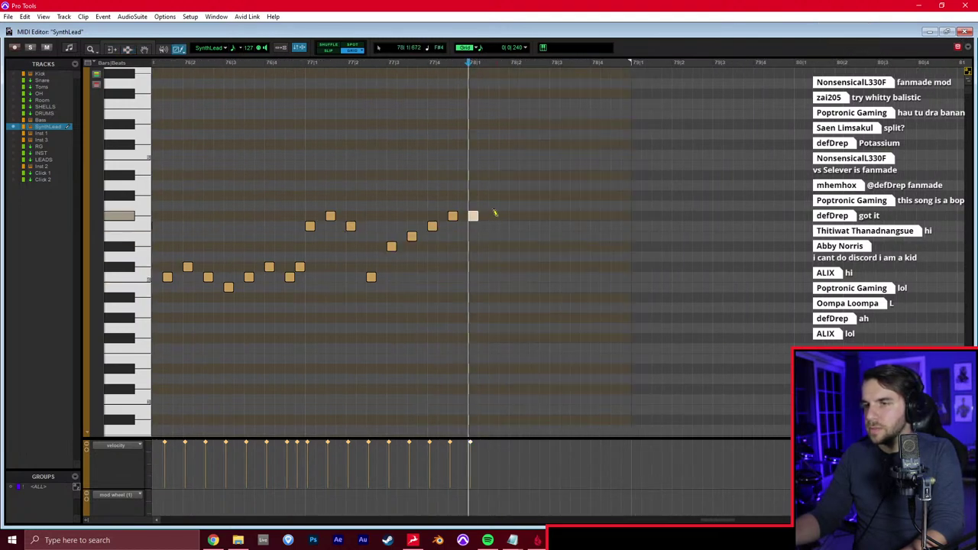
{"action": "left_click", "coordinate": [510, 227]}
{"action": "left_click", "coordinate": [553, 224]}
{"action": "left_click", "coordinate": [601, 226]}
{"action": "key", "text": "ctrl+z"}
{"action": "left_click", "coordinate": [596, 225]}
{"action": "scroll", "coordinate": [601, 229], "scroll_direction": "right", "scroll_amount": 2}
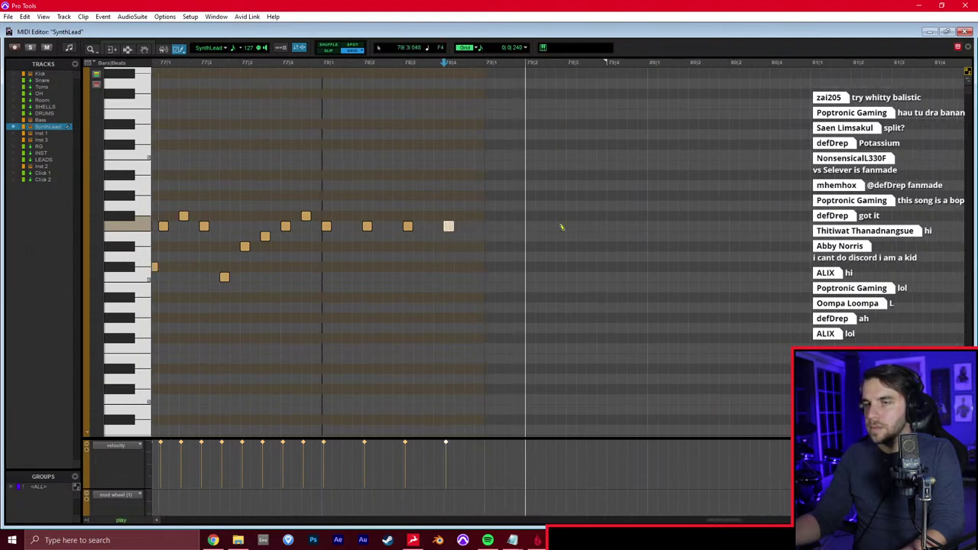
Duplicate the four F4 notes of bar 78 into bar 79
{"action": "key", "text": "F8"}
{"action": "mouse_move", "coordinate": [519, 200]}
{"action": "left_mouse_down"}
{"action": "mouse_move", "coordinate": [361, 235]}
{"action": "mouse_move", "coordinate": [321, 255]}
{"action": "left_mouse_up"}
{"action": "key", "text": "ctrl+d"}
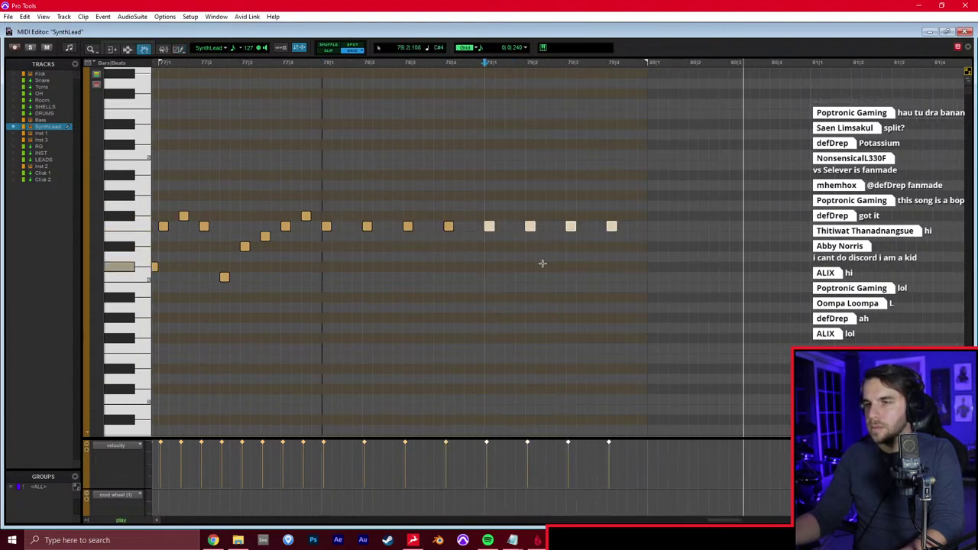
Draw two F4 notes half a beat apart at the start of bar 80, duplicate the pair to fill the bar, and play it back
{"action": "scroll", "coordinate": [550, 265], "scroll_direction": "right", "scroll_amount": 2}
{"action": "key", "text": "F10"}
{"action": "left_click", "coordinate": [506, 231]}
{"action": "key", "text": "ctrl+z"}
{"action": "left_click", "coordinate": [505, 225]}
{"action": "left_click", "coordinate": [525, 229]}
{"action": "key", "text": "F7"}
{"action": "left_click_drag", "start_coordinate": [503, 237], "coordinate": [542, 239]}
{"action": "key", "text": "ctrl+d"}
{"action": "key", "text": "ctrl+d"}
{"action": "key", "text": "ctrl+d"}
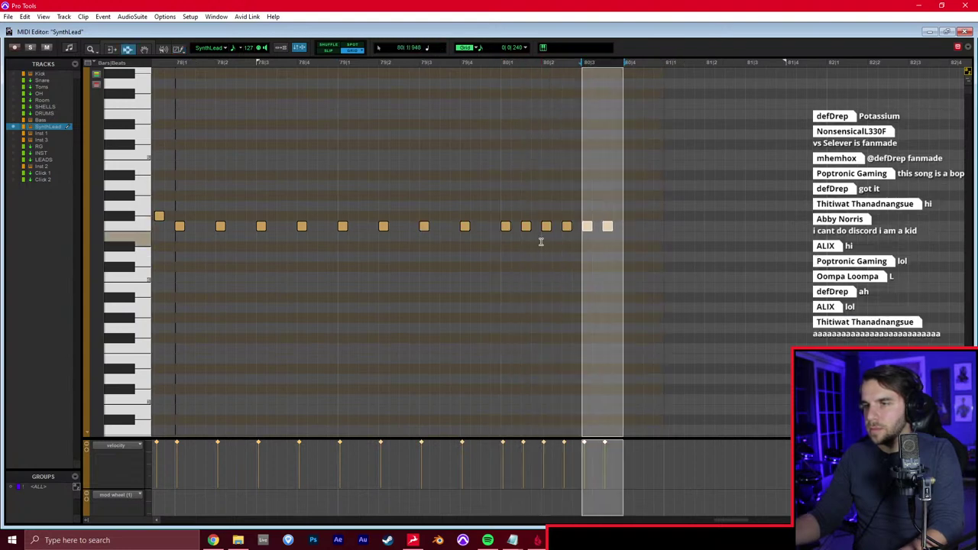
{"action": "left_click", "coordinate": [501, 244]}
{"action": "key", "text": "space"}
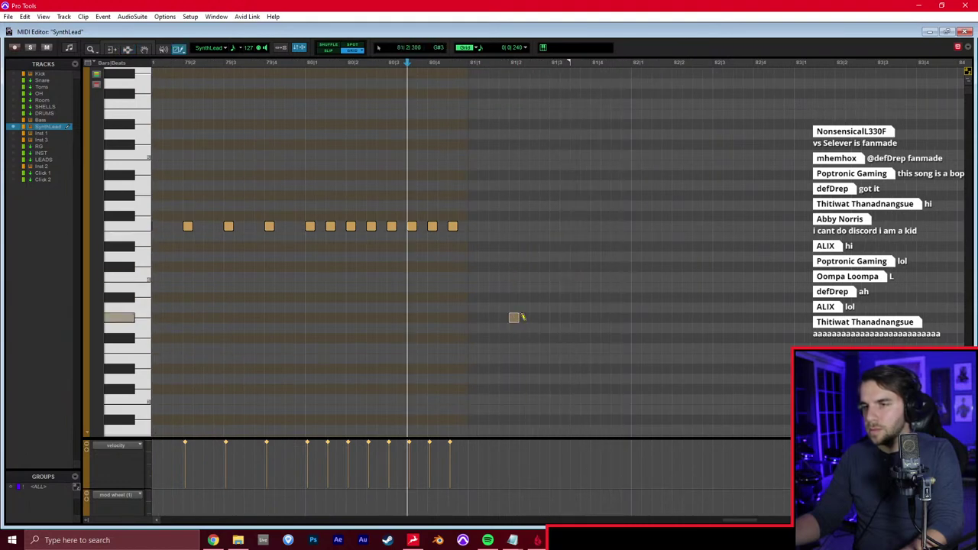
Draw a half-beat SynthLead phrase from bar 81 beat 2: G#3, Bb3, G#3, C4, G#3, ending on a longer G3 of one and a half beats
{"action": "left_click", "coordinate": [183, 51]}
{"action": "left_click", "coordinate": [193, 55]}
{"action": "left_click", "coordinate": [516, 318]}
{"action": "left_click", "coordinate": [532, 298]}
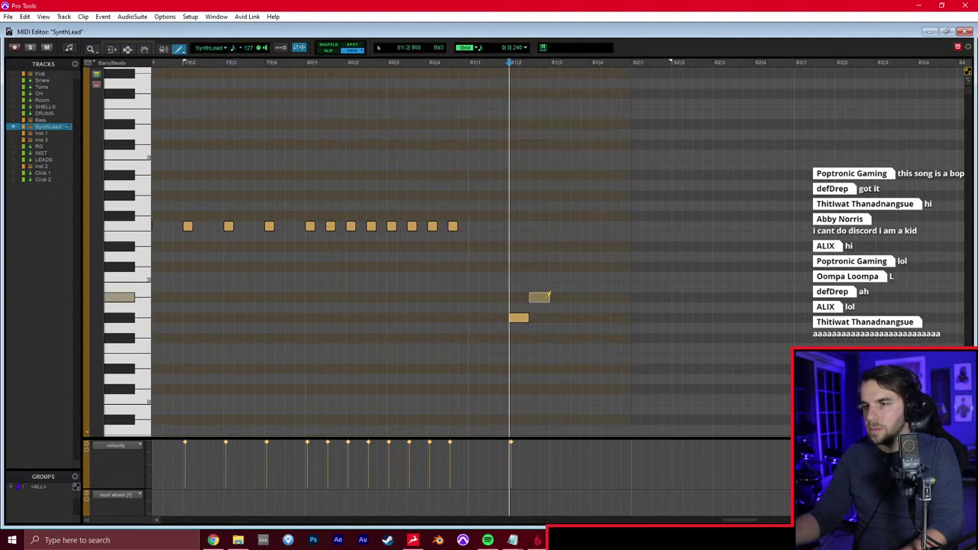
{"action": "left_click", "coordinate": [555, 318]}
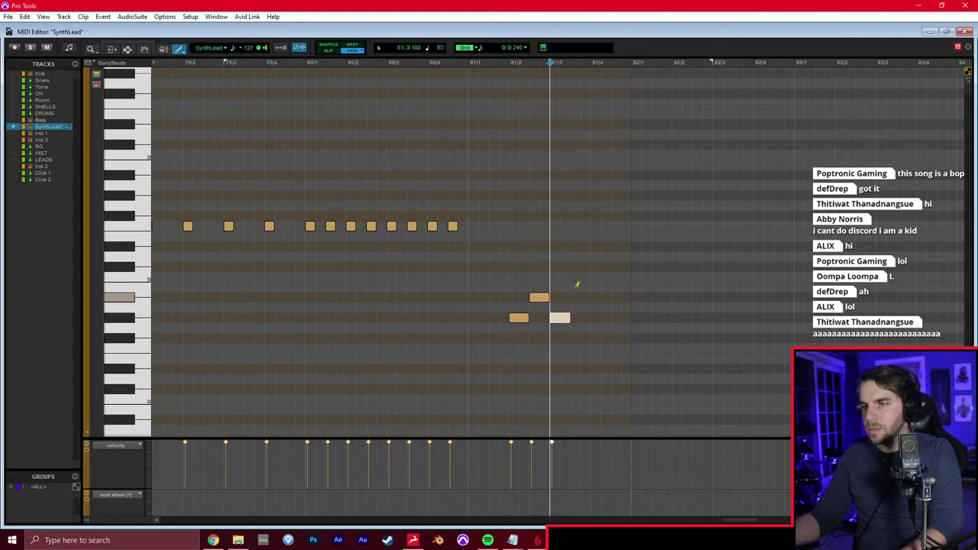
{"action": "left_click", "coordinate": [609, 317]}
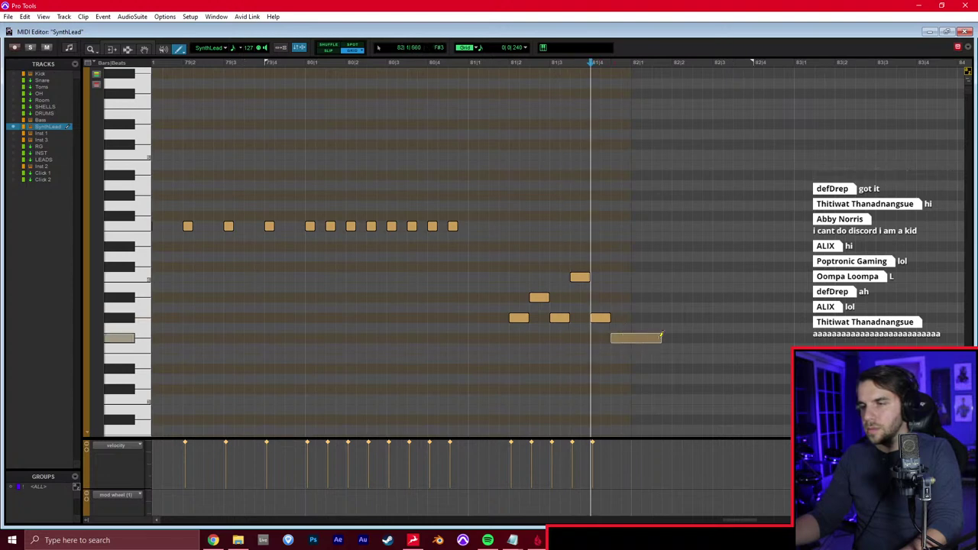
{"action": "left_click_drag", "start_coordinate": [675, 321], "coordinate": [674, 322]}
Move the new bar 81 phrase half a beat earlier and shorten its final G3 note to one beat
{"action": "key", "text": "F8"}
{"action": "left_click_drag", "start_coordinate": [494, 257], "coordinate": [710, 367]}
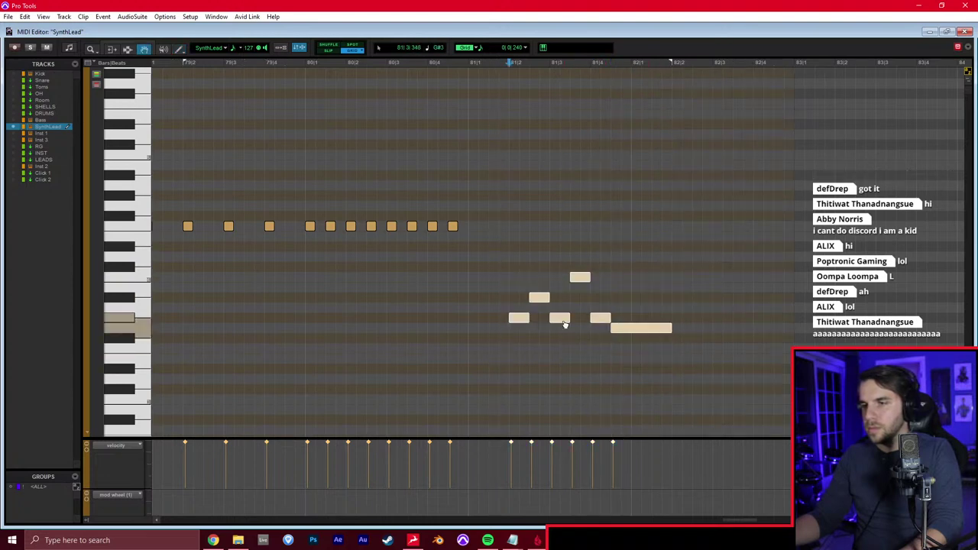
{"action": "left_click_drag", "start_coordinate": [523, 321], "coordinate": [503, 320]}
{"action": "left_click", "coordinate": [471, 315]}
{"action": "key", "text": "space"}
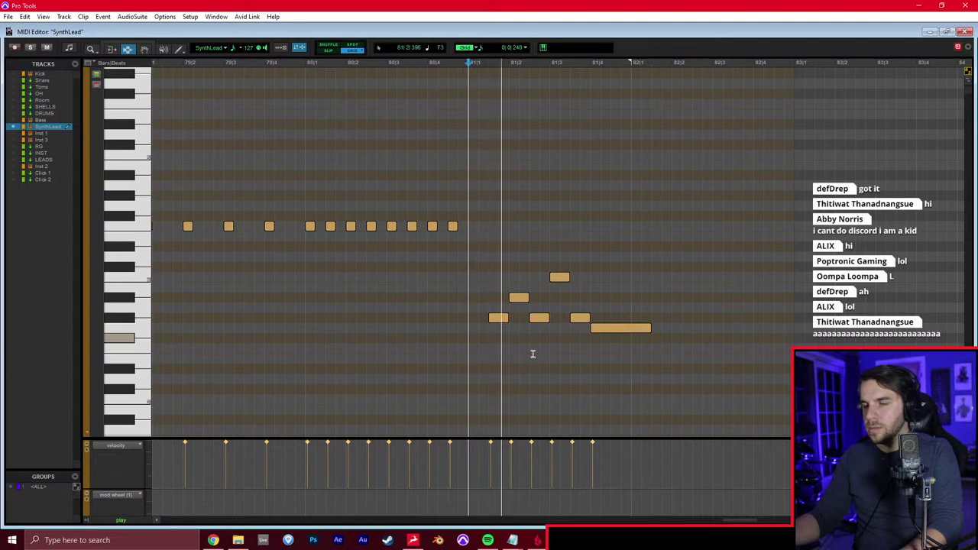
{"action": "left_click_drag", "start_coordinate": [652, 328], "coordinate": [633, 329]}
{"action": "key", "text": "ctrl+equal"}
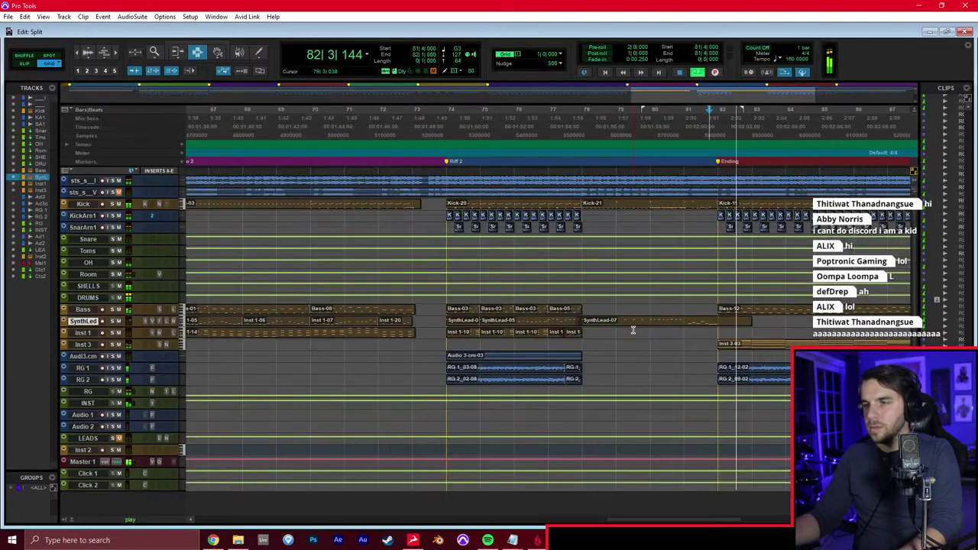
{"action": "left_click", "coordinate": [688, 342]}
Draw short notes through bar 82, G#3, G#3, G3, F3, G#3, rising through Bb3 and B3 to C4 at the start of bar 83
{"action": "key", "text": "r"}
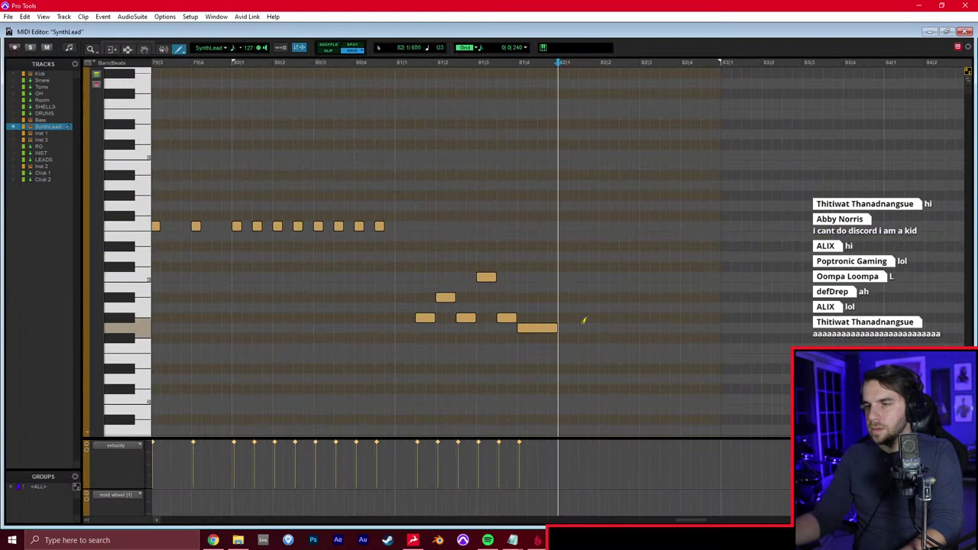
{"action": "key", "text": "ctrl+equal"}
{"action": "left_click_drag", "start_coordinate": [570, 327], "coordinate": [569, 317]}
{"action": "key", "text": "space"}
{"action": "key", "text": "ctrl+z"}
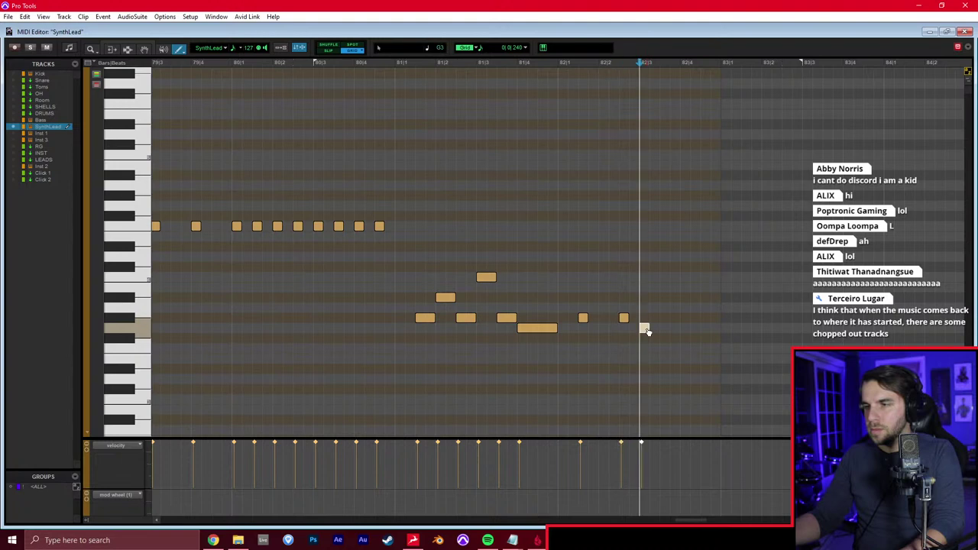
{"action": "left_click", "coordinate": [664, 349]}
{"action": "left_click", "coordinate": [686, 317]}
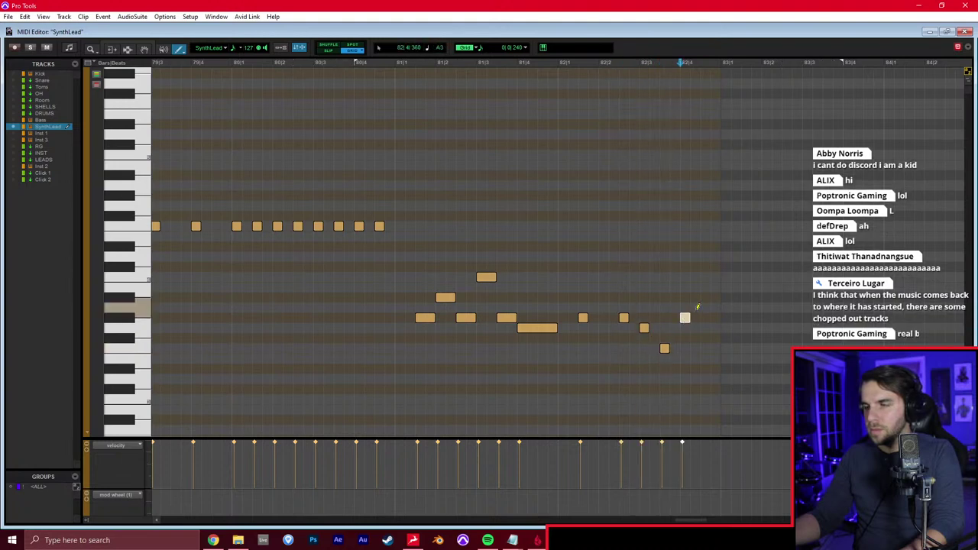
{"action": "left_click_drag", "start_coordinate": [708, 307], "coordinate": [709, 297]}
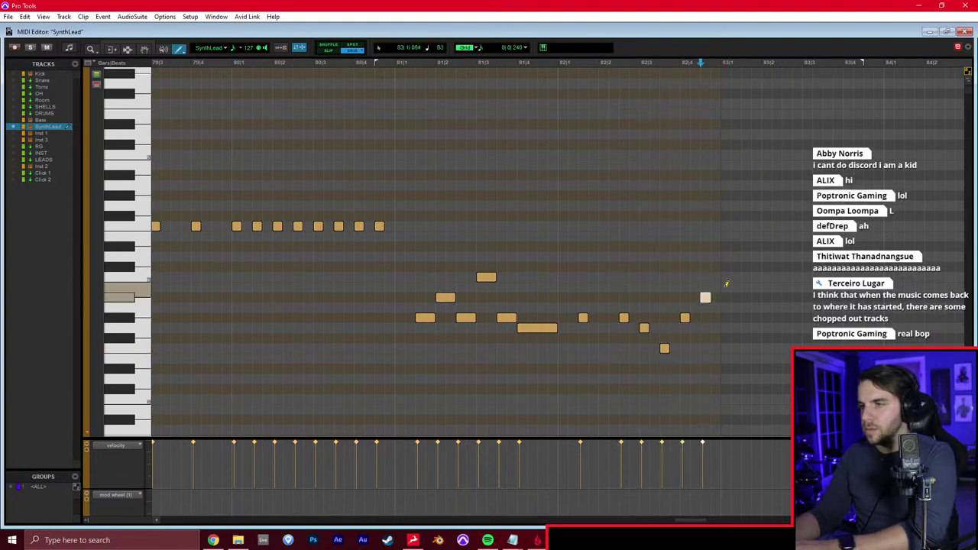
{"action": "left_click", "coordinate": [727, 287]}
Fill bar 83 from beat 2 with quick alternating Bb3 and C4 notes, end it on G#3, and play the phrase back
{"action": "scroll", "coordinate": [747, 277], "scroll_direction": "right", "scroll_amount": 2}
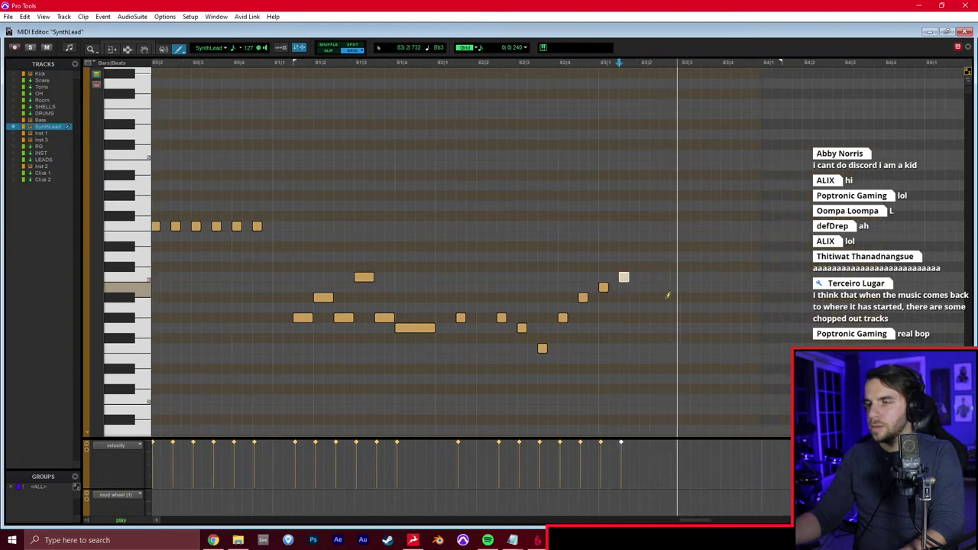
{"action": "left_click", "coordinate": [644, 297]}
{"action": "left_click", "coordinate": [655, 277]}
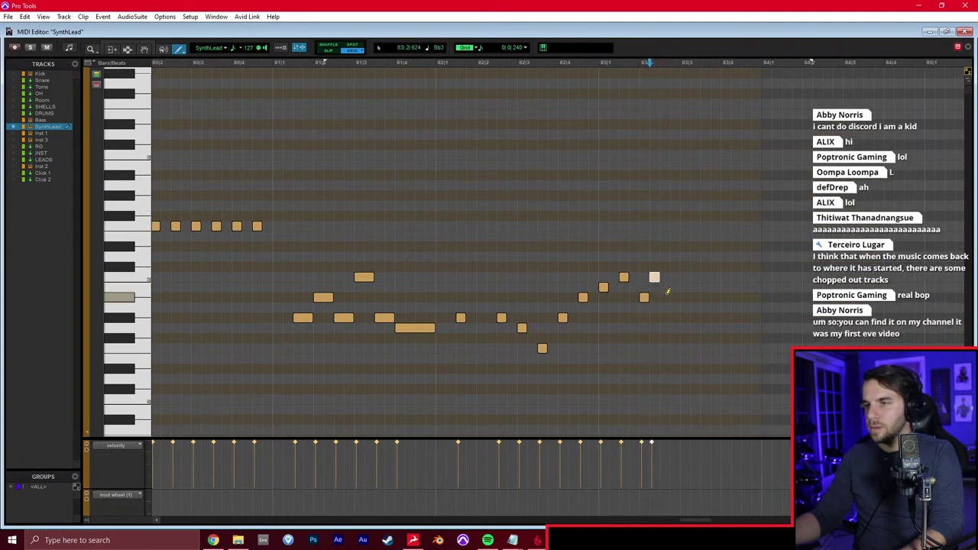
{"action": "left_click", "coordinate": [685, 298]}
{"action": "left_click", "coordinate": [694, 276]}
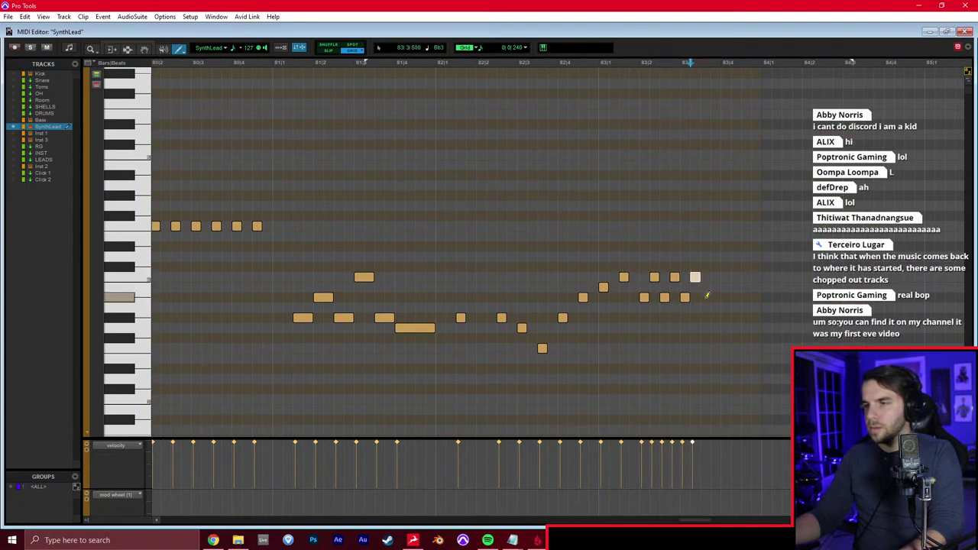
{"action": "left_click", "coordinate": [715, 277]}
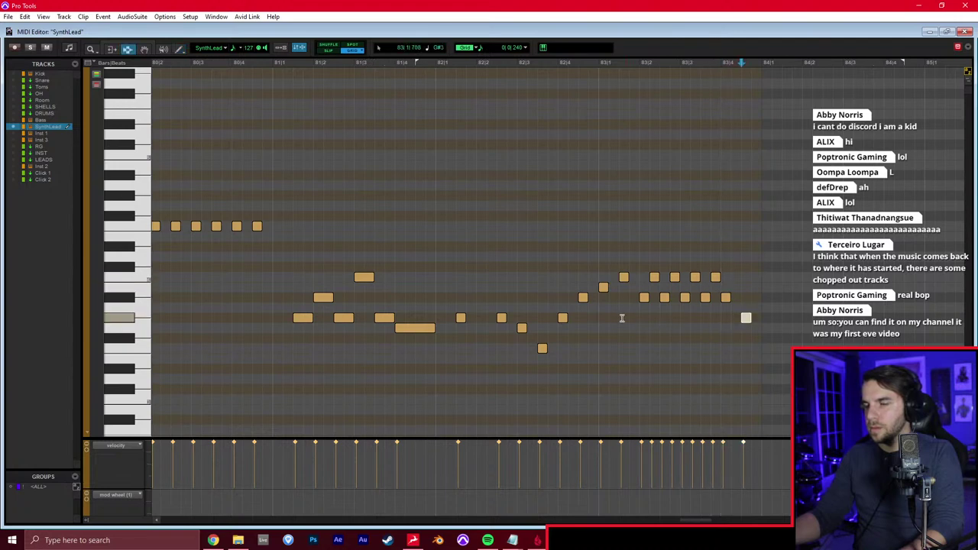
{"action": "key", "text": "space"}
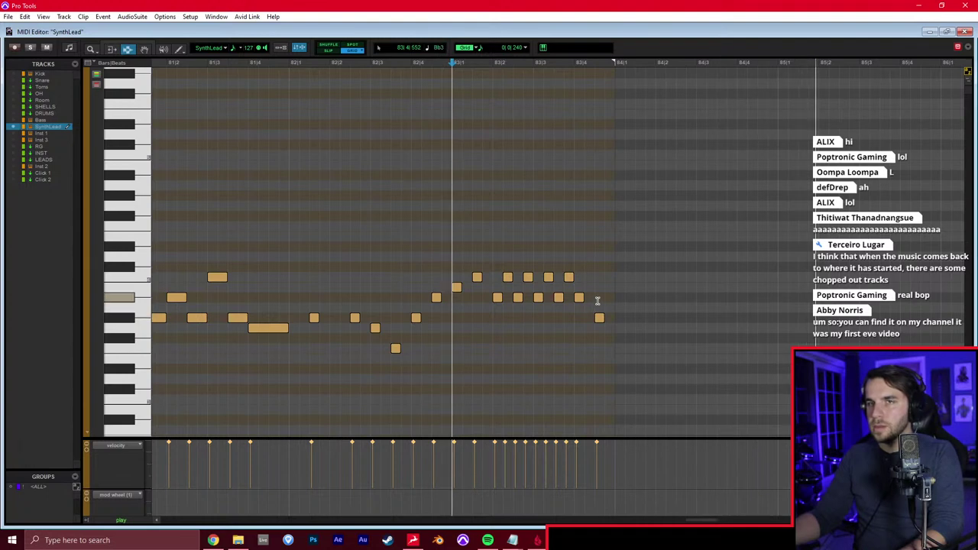
Duplicate the SynthLead notes of bars 82 and 83 into bars 84 and 85 and listen to the copy
{"action": "left_click_drag", "start_coordinate": [617, 284], "coordinate": [289, 293]}
{"action": "key", "text": "ctrl+d"}
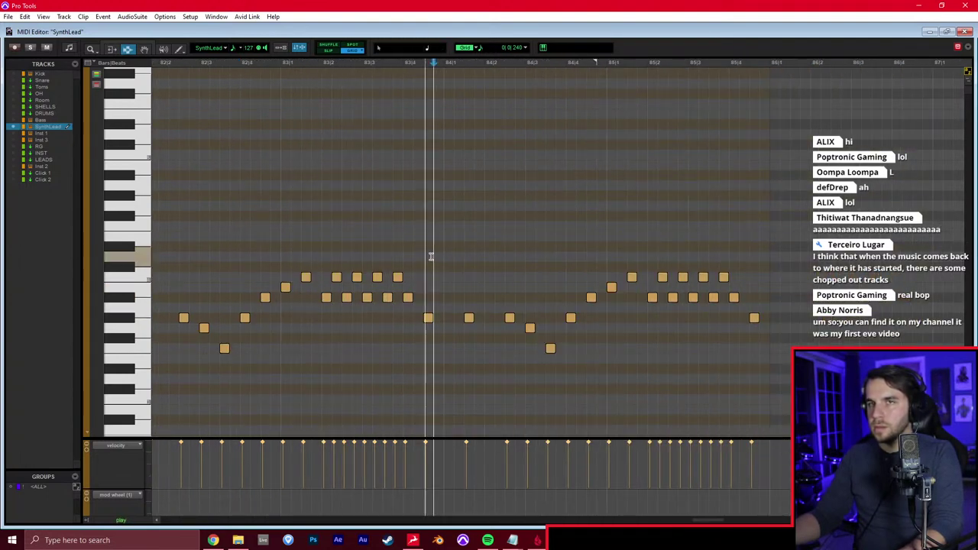
{"action": "scroll", "coordinate": [431, 257], "scroll_direction": "right", "scroll_amount": 1}
{"action": "left_click", "coordinate": [431, 257]}
{"action": "key", "text": "F8"}
{"action": "key", "text": "space"}
Raise the B3 note at the start of bar 85 two semitones to C#4 and play it back
{"action": "left_click", "coordinate": [563, 287]}
{"action": "key", "text": "Up"}
{"action": "key", "text": "Up"}
{"action": "key", "text": "space"}
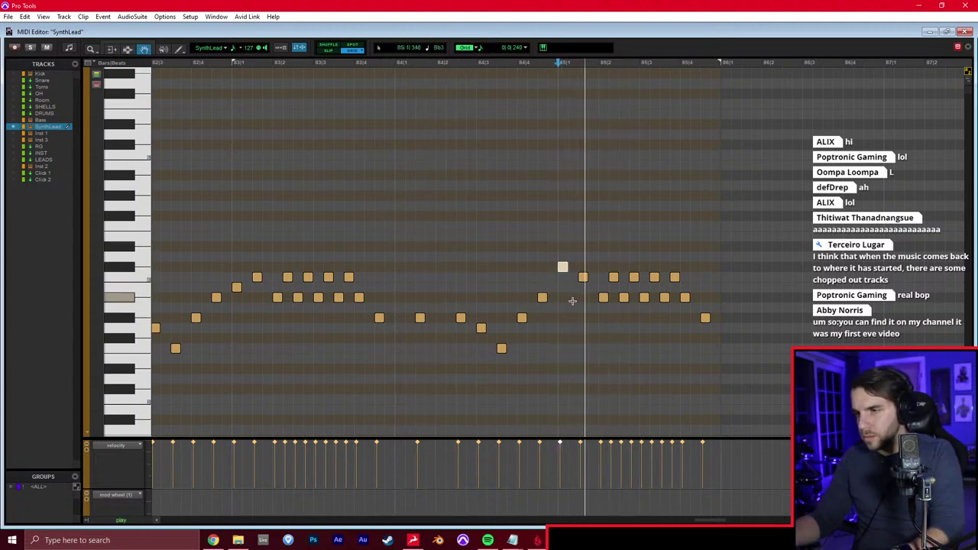
Delete the copied SynthLead notes from beat 2 of bar 85 to the end of the bar
{"action": "key", "text": "space"}
{"action": "left_click_drag", "start_coordinate": [547, 262], "coordinate": [673, 331]}
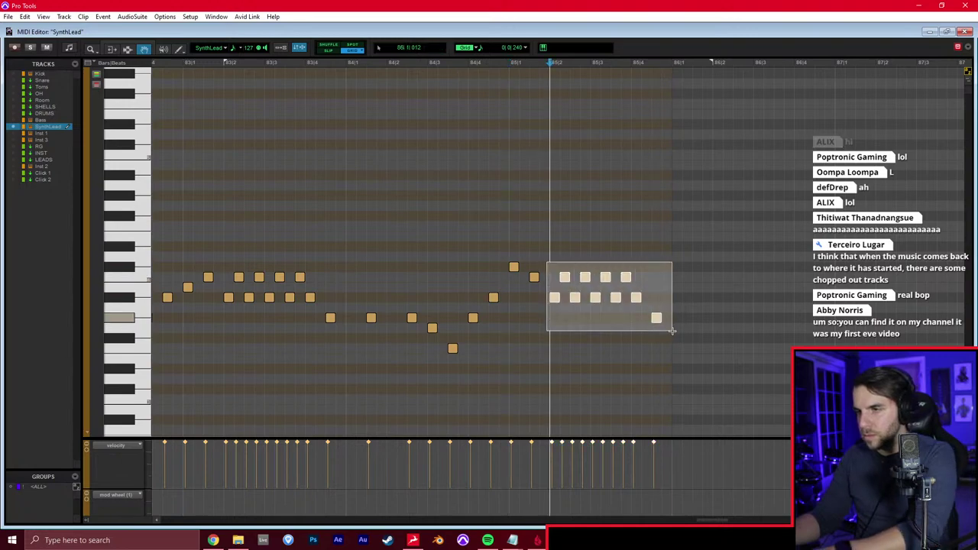
{"action": "key", "text": "Delete"}
{"action": "key", "text": "space"}
{"action": "key", "text": "F10"}
{"action": "key", "text": "space"}
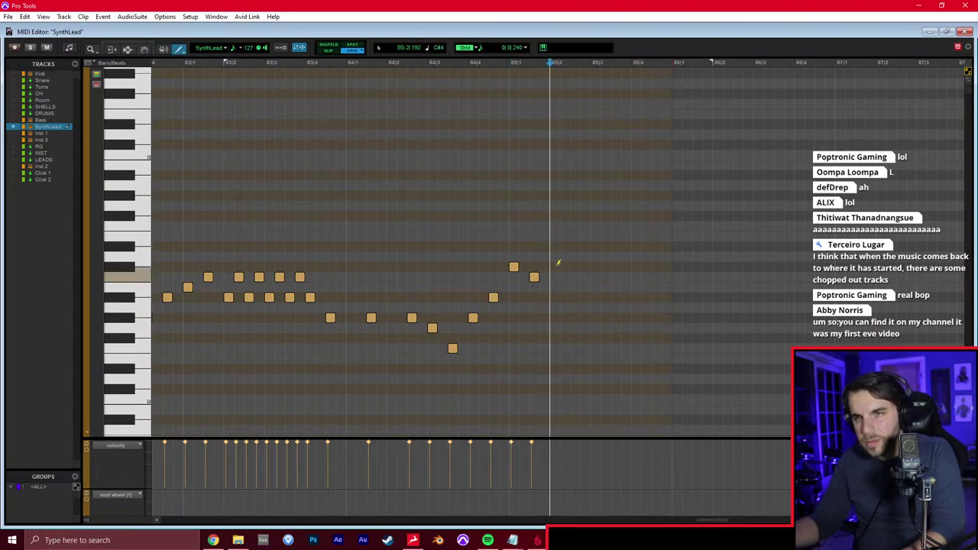
Check the position in the full arrangement and play the SynthLead part from the start of bar 85
{"action": "key", "text": "ctrl+equal"}
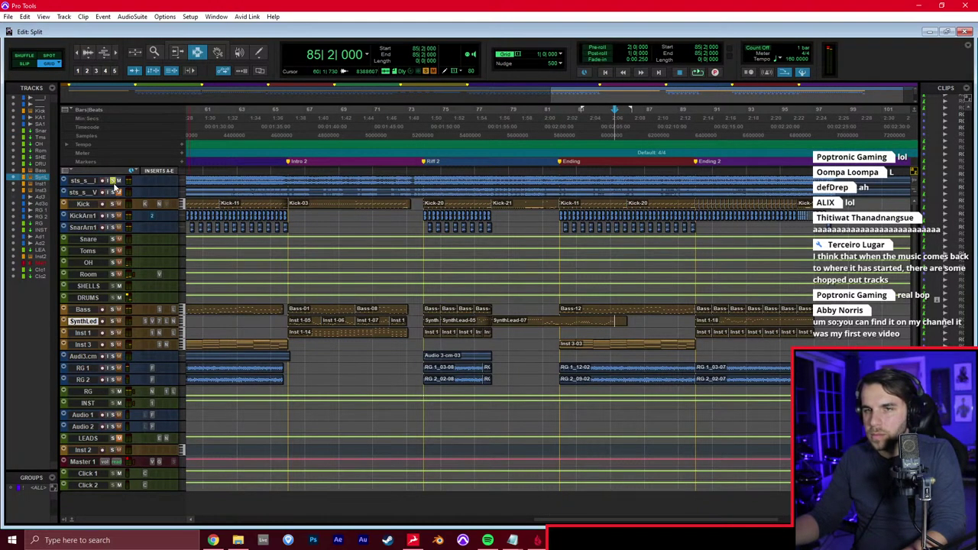
{"action": "key", "text": "ctrl+equal"}
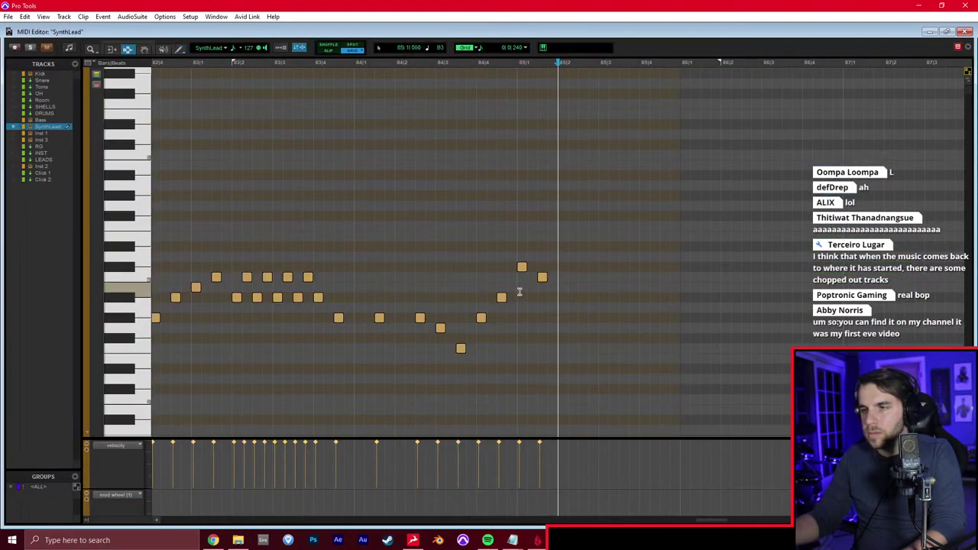
{"action": "left_click", "coordinate": [520, 292]}
{"action": "key", "text": "space"}
{"action": "scroll", "coordinate": [519, 291], "scroll_direction": "right", "scroll_amount": 3}
Draw quick alternating C#4 and C4 notes from beat 2 of bar 85 and end the bar with Eb4 and G#3
{"action": "key", "text": "F10"}
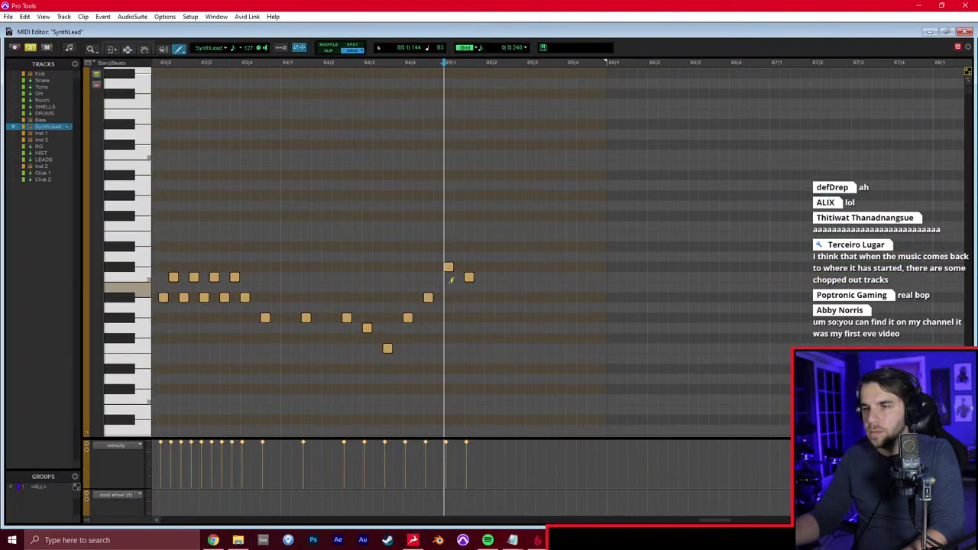
{"action": "left_click", "coordinate": [487, 267]}
{"action": "left_click", "coordinate": [499, 277]}
{"action": "left_click", "coordinate": [510, 267]}
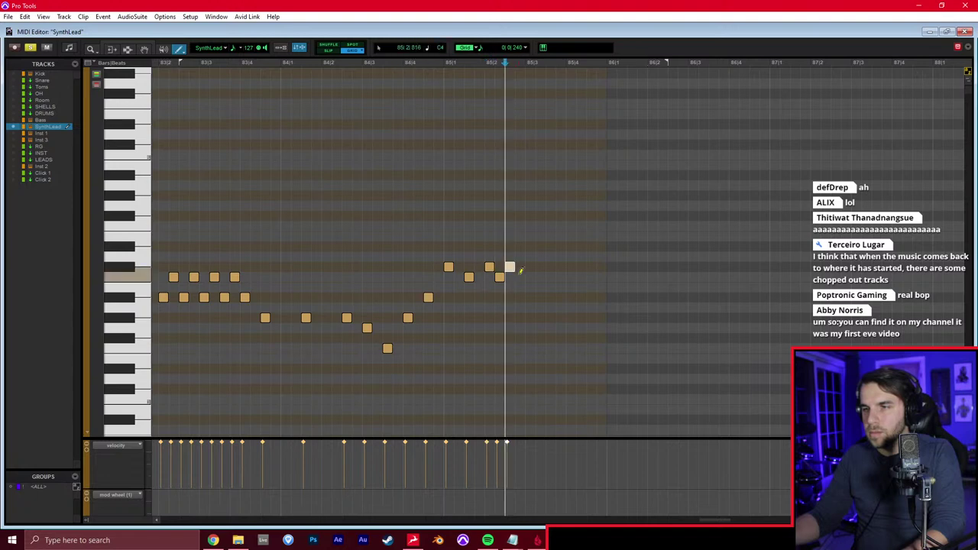
{"action": "left_click", "coordinate": [519, 277]}
{"action": "left_click", "coordinate": [550, 267]}
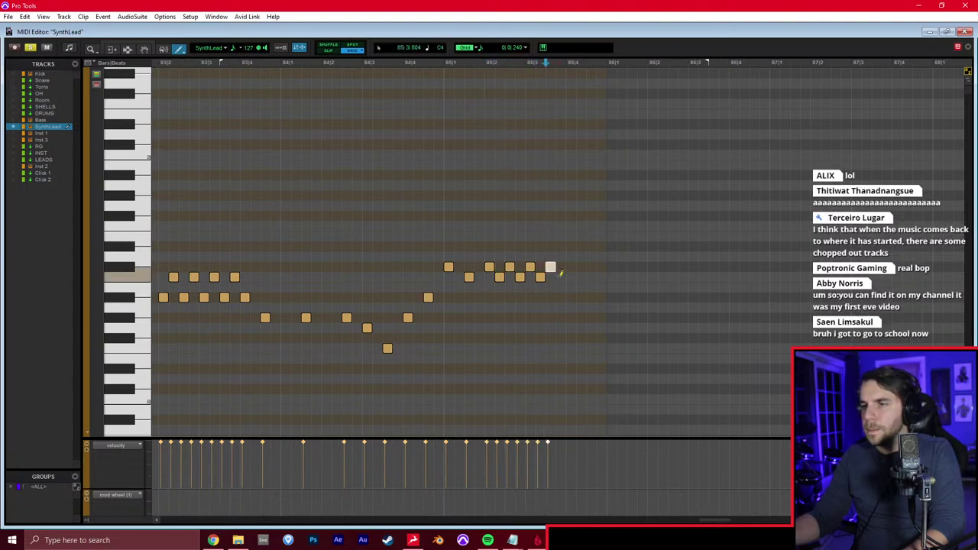
{"action": "left_click", "coordinate": [570, 246]}
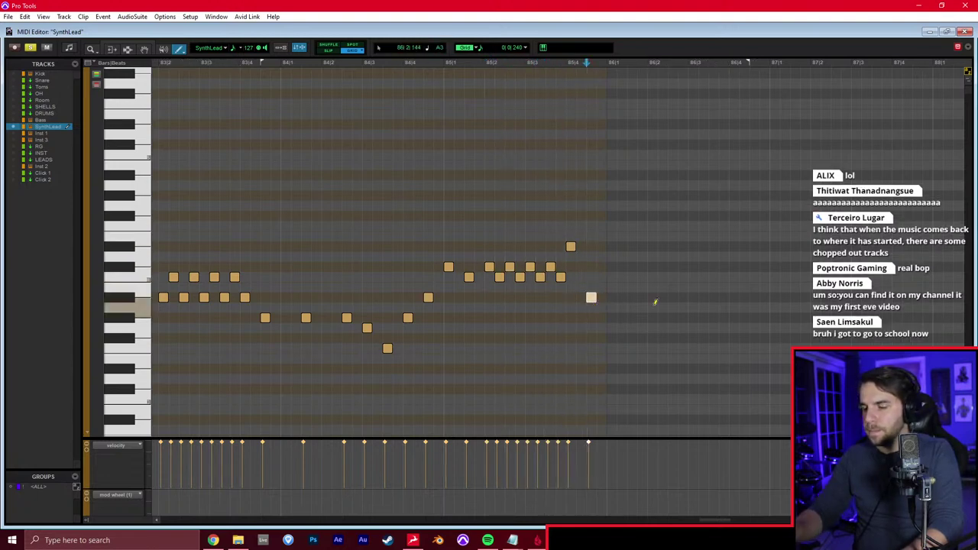
{"action": "key", "text": "ctrl+7"}
Duplicate the SynthLead notes of bars 82 to 85 into bars 86 to 89
{"action": "key", "text": "r"}
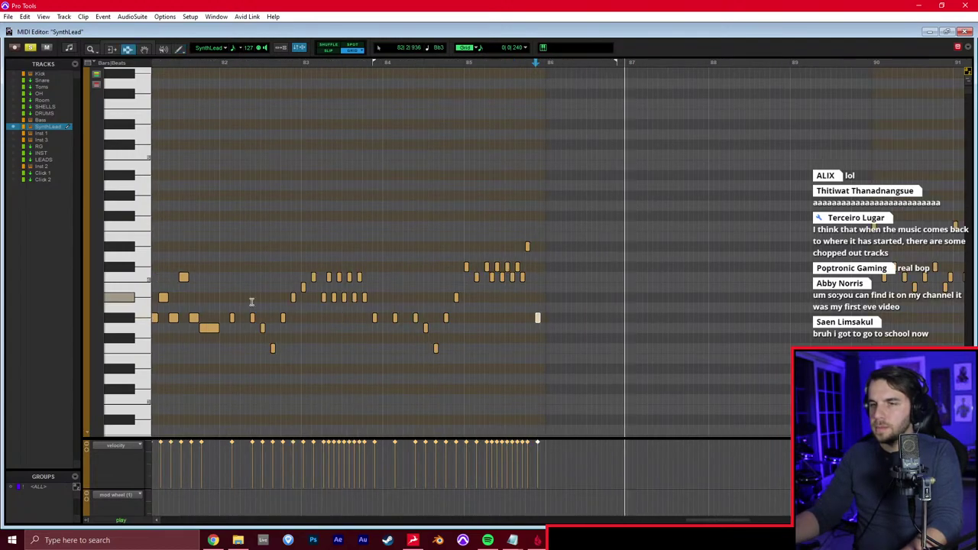
{"action": "left_click_drag", "start_coordinate": [221, 304], "coordinate": [546, 306]}
{"action": "key", "text": "ctrl+d"}
Raise the last two notes of bar 87 to Eb4 and C4
{"action": "left_click", "coordinate": [642, 271]}
{"action": "key", "text": "t"}
{"action": "left_click_drag", "start_coordinate": [654, 297], "coordinate": [655, 246]}
{"action": "left_click_drag", "start_coordinate": [677, 317], "coordinate": [676, 277]}
Play back the SynthLead melody from bar 83 onward to check the extended passage
{"action": "key", "text": "r"}
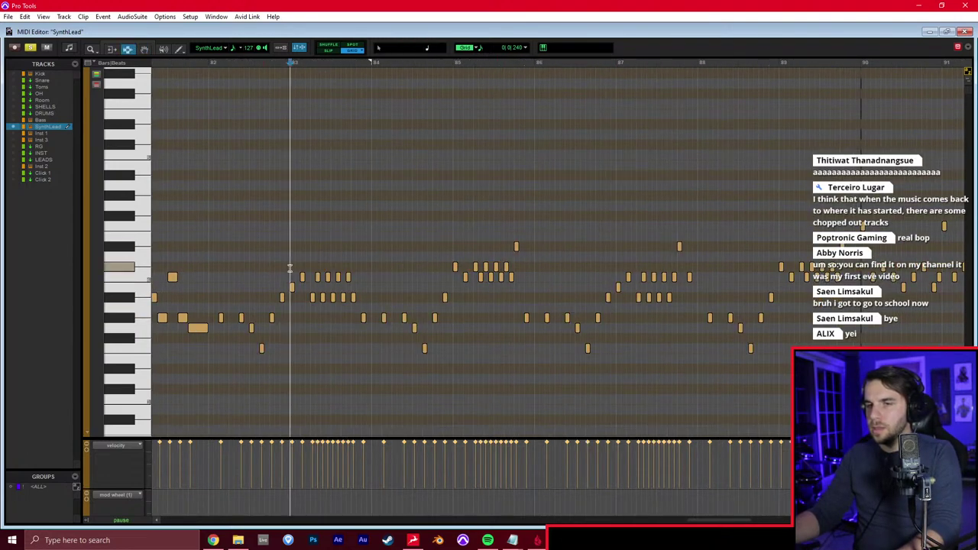
{"action": "key", "text": "space"}
{"action": "key", "text": "t"}
{"action": "scroll", "coordinate": [301, 268], "scroll_direction": "right", "scroll_amount": 8}
{"action": "left_click", "coordinate": [447, 230]}
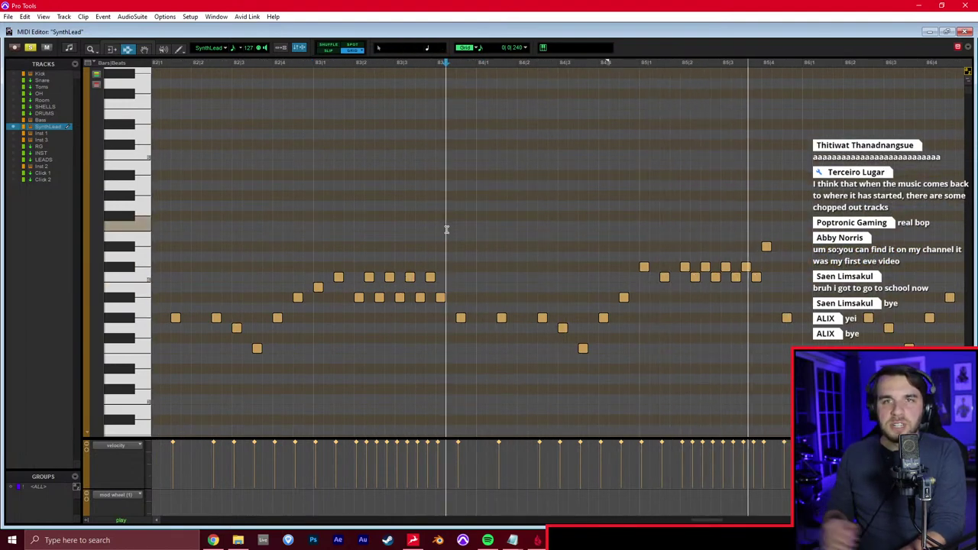
{"action": "scroll", "coordinate": [489, 230], "scroll_direction": "right", "scroll_amount": 4}
{"action": "key", "text": "space"}
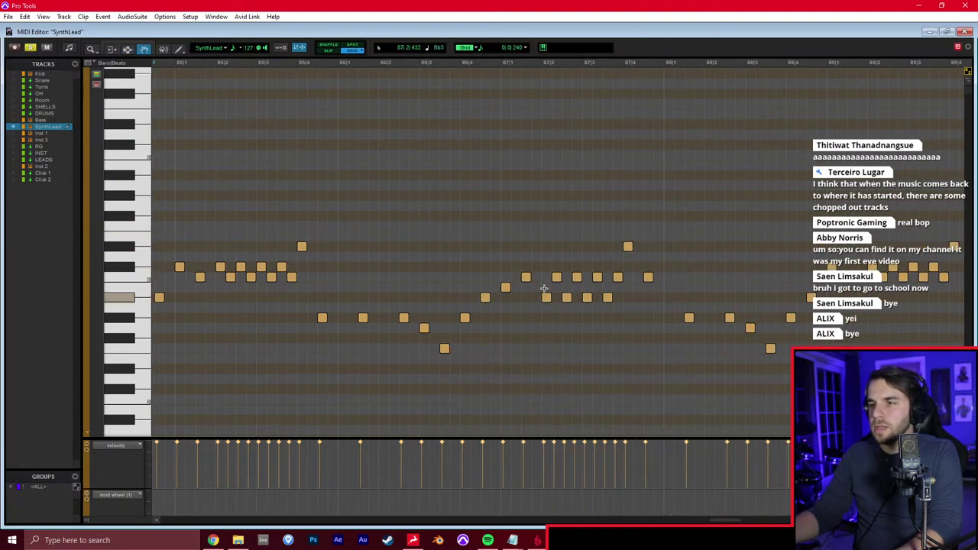
Raise the four quick Bb3 notes in bar 87 one semitone to B3 and play the bar back
{"action": "left_click_drag", "start_coordinate": [544, 288], "coordinate": [615, 305]}
{"action": "key", "text": "Up"}
{"action": "left_click", "coordinate": [495, 235]}
{"action": "key", "text": "space"}
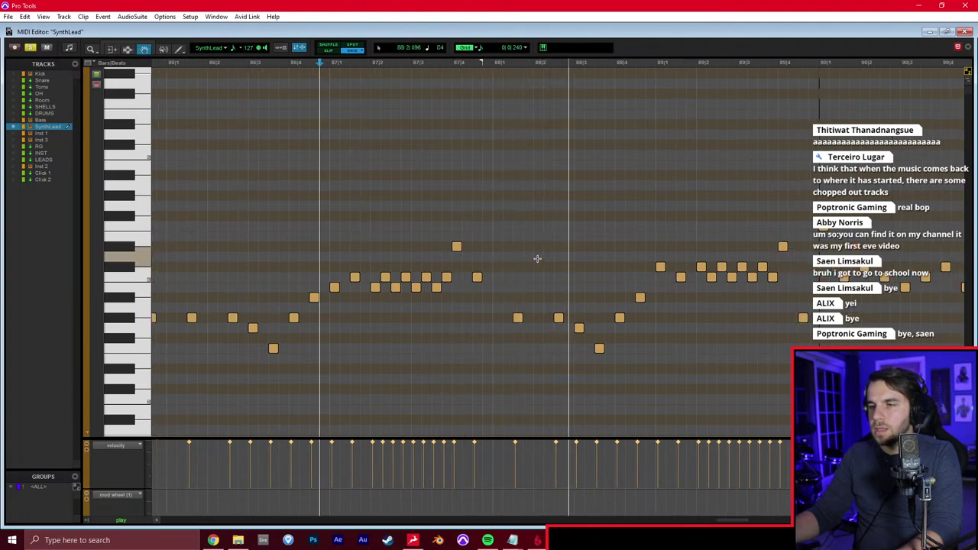
Raise the G3 note on beat 3 of bar 88 three semitones to Bb3
{"action": "key", "text": "space"}
{"action": "left_click", "coordinate": [579, 328]}
{"action": "key", "text": "Up"}
{"action": "key", "text": "Up"}
{"action": "key", "text": "Up"}
Raise the F3 note just after beat 3 of bar 88 seven semitones to C4 and listen to the change
{"action": "left_click", "coordinate": [600, 348]}
{"action": "key", "text": "Up"}
{"action": "key", "text": "Up"}
{"action": "key", "text": "Up"}
{"action": "key", "text": "Up"}
{"action": "key", "text": "Up"}
{"action": "key", "text": "Up"}
{"action": "key", "text": "Up"}
{"action": "key", "text": "F7"}
{"action": "left_click", "coordinate": [571, 301]}
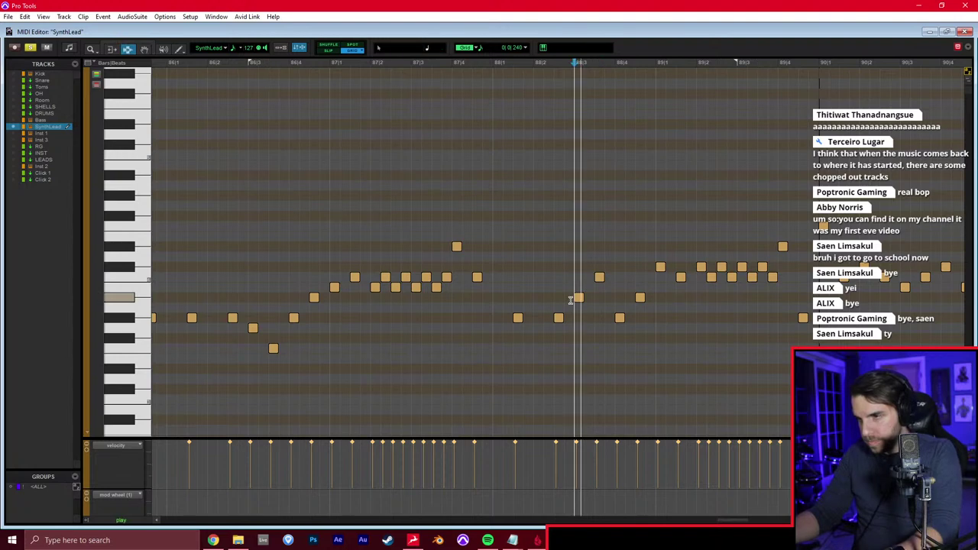
{"action": "key", "text": "space"}
Delete the copied SynthLead notes in bar 89
{"action": "key", "text": "space"}
{"action": "left_click_drag", "start_coordinate": [560, 273], "coordinate": [711, 267]}
{"action": "key", "text": "Delete"}
Draw SynthLead notes G#3, Bb3, G#3, C4, Eb4, Bb3 and G#3 through bar 89 and play them back
{"action": "key", "text": "F10"}
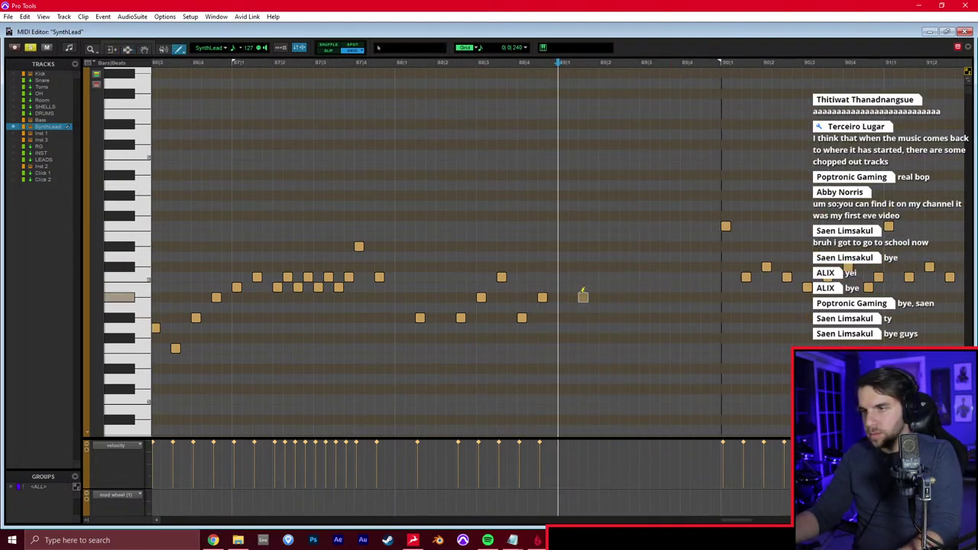
{"action": "left_click", "coordinate": [583, 317]}
{"action": "left_click", "coordinate": [603, 298]}
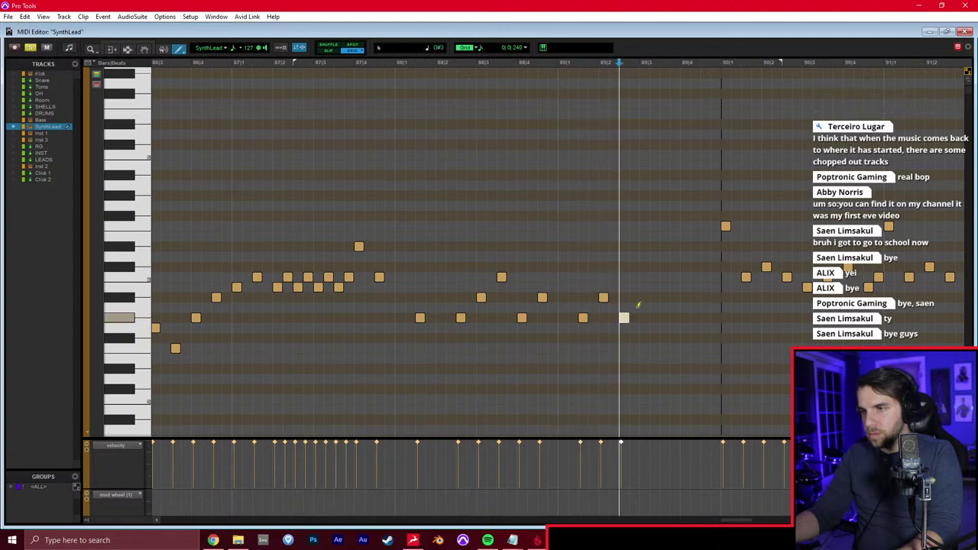
{"action": "key", "text": "Down"}
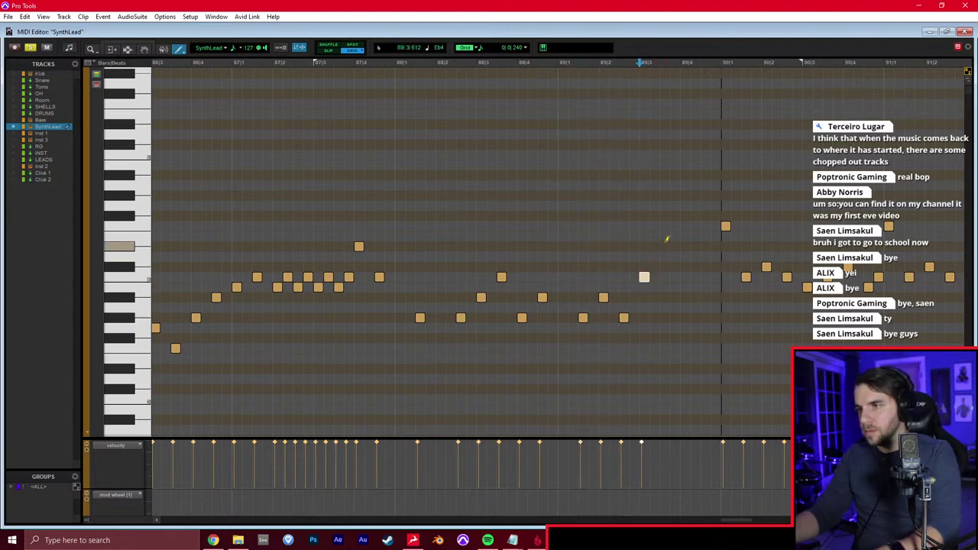
{"action": "left_click", "coordinate": [665, 246]}
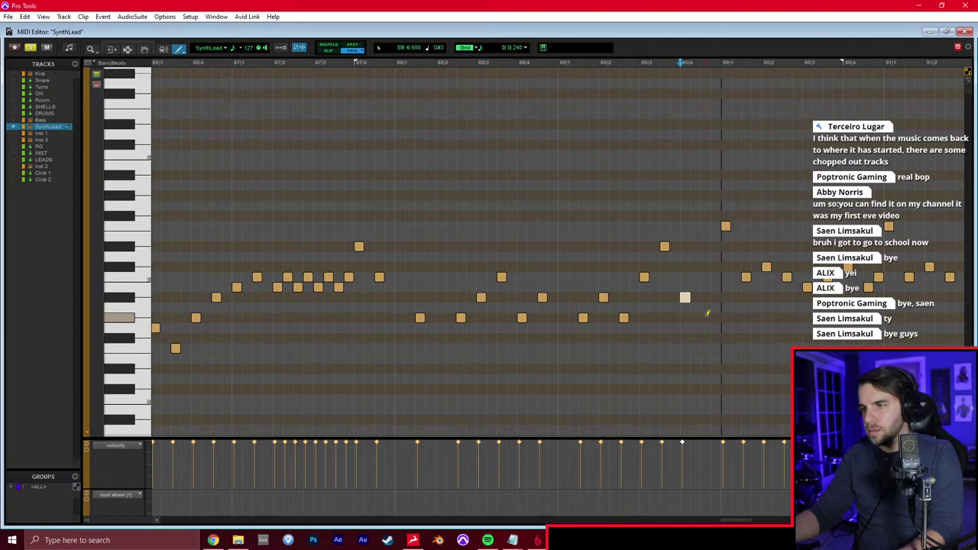
{"action": "left_click", "coordinate": [587, 271]}
{"action": "key", "text": "space"}
Lower the first SynthLead note of bar 90 one octave to F3, lengthen it to about three quarters of a beat and listen
{"action": "key", "text": "ctrl+equal"}
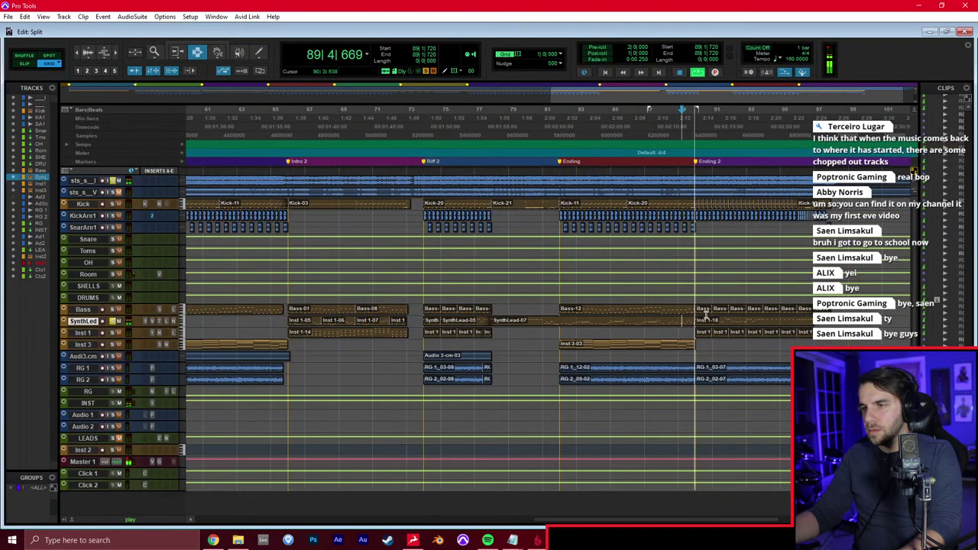
{"action": "key", "text": "super+equal"}
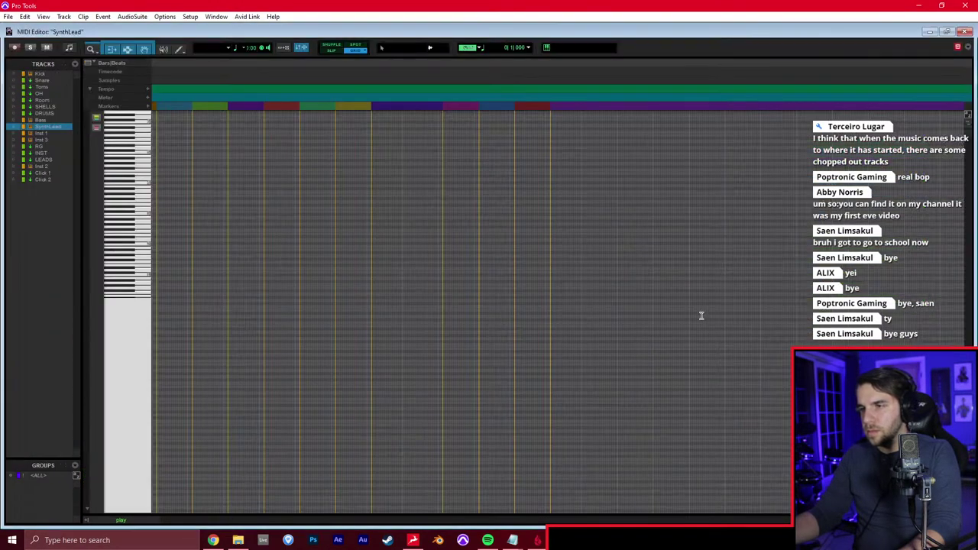
{"action": "key", "text": "space"}
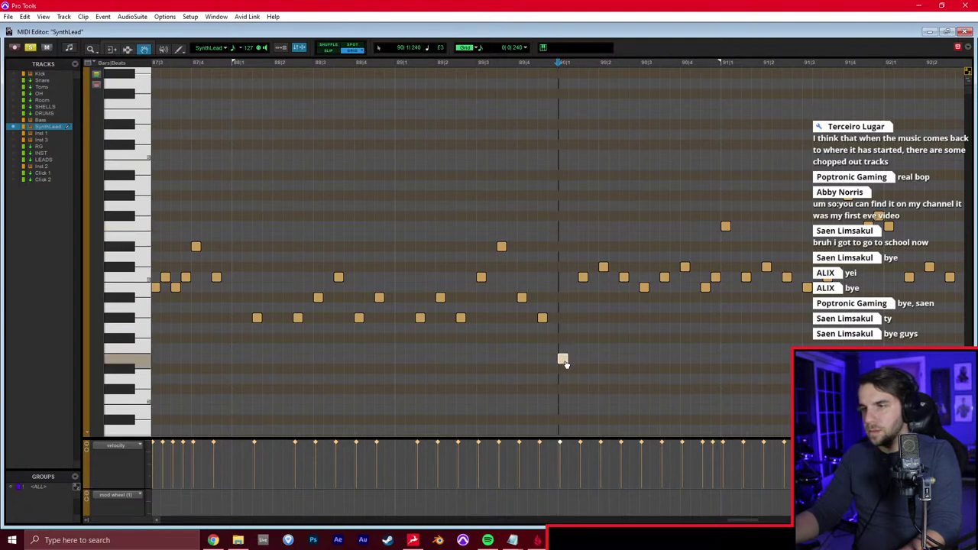
{"action": "mouse_move", "coordinate": [563, 348]}
{"action": "left_mouse_down"}
{"action": "mouse_move", "coordinate": [596, 348]}
{"action": "mouse_move", "coordinate": [583, 349]}
{"action": "left_mouse_up"}
{"action": "left_click", "coordinate": [557, 328]}
{"action": "key", "text": "space"}
{"action": "scroll", "coordinate": [558, 300], "scroll_direction": "right", "scroll_amount": 3}
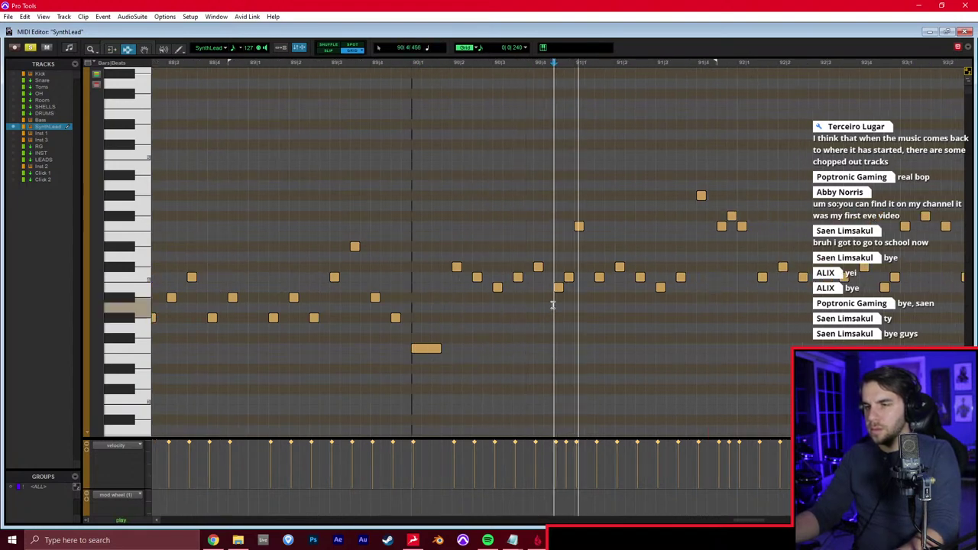
{"action": "scroll", "coordinate": [535, 295], "scroll_direction": "right", "scroll_amount": 2}
{"action": "scroll", "coordinate": [601, 251], "scroll_direction": "right", "scroll_amount": 5}
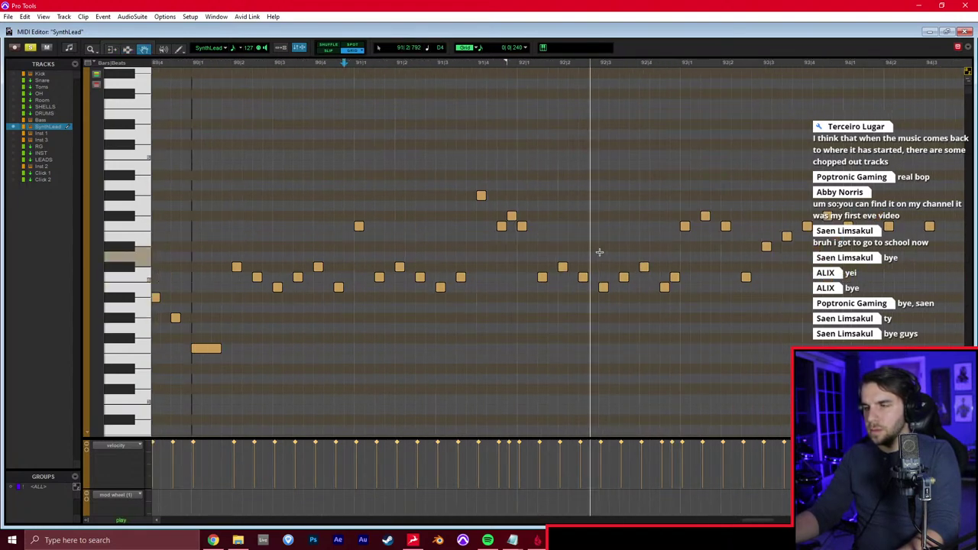
Raise the two quick notes in the second half of bar 91's fourth beat to Bb4 and G#4 and play on
{"action": "key", "text": "space"}
{"action": "scroll", "coordinate": [510, 234], "scroll_direction": "down", "scroll_amount": 3}
{"action": "left_click_drag", "start_coordinate": [497, 213], "coordinate": [507, 236]}
{"action": "scroll", "coordinate": [510, 231], "scroll_direction": "up", "scroll_amount": 6}
{"action": "left_click", "coordinate": [510, 215]}
{"action": "left_click_drag", "start_coordinate": [513, 198], "coordinate": [513, 227]}
{"action": "left_click", "coordinate": [477, 218]}
{"action": "key", "text": "space"}
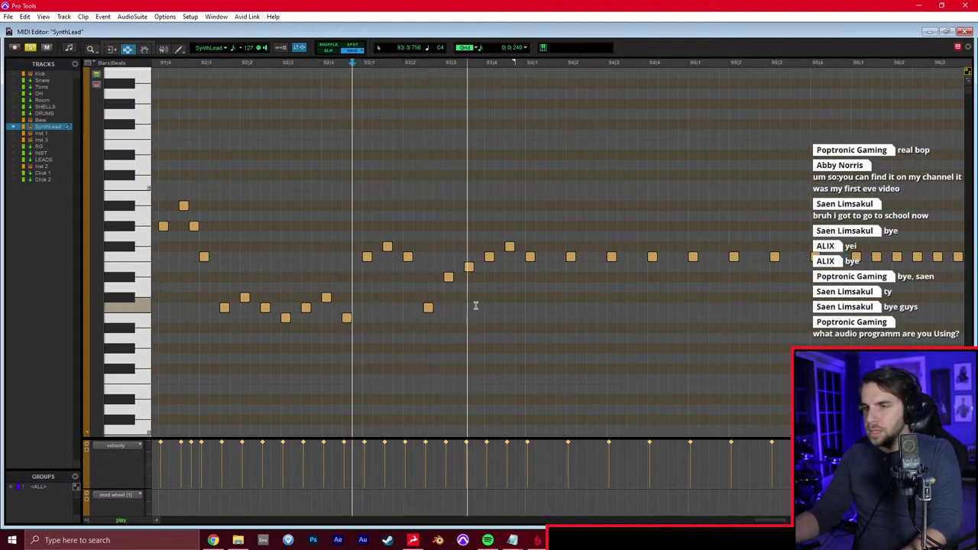
Try lower pitches around beat 3 of bar 93, keeping Eb4 on the beat and lowering the following E4 to C4
{"action": "key", "text": "space"}
{"action": "left_click", "coordinate": [468, 267]}
{"action": "key", "text": "Left"}
{"action": "key", "text": "Down"}
{"action": "key", "text": "Down"}
{"action": "key", "text": "Down"}
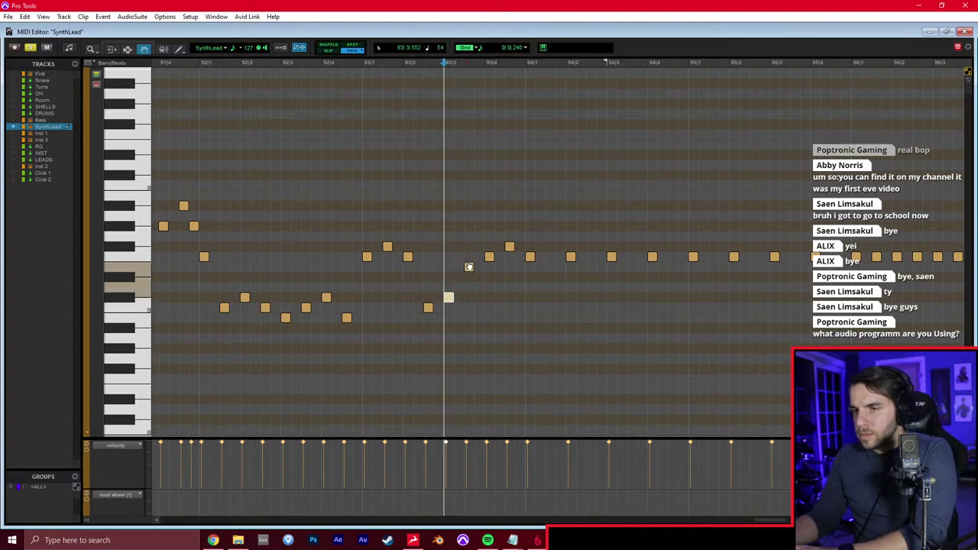
{"action": "key", "text": "Up"}
{"action": "key", "text": "Up"}
{"action": "key", "text": "Up"}
{"action": "key", "text": "Down"}
{"action": "key", "text": "Down"}
{"action": "key", "text": "Down"}
Raise the last two notes of bar 93 to G#4 and Bb4 and play the bar back
{"action": "key", "text": "Right"}
{"action": "key", "text": "Up"}
{"action": "key", "text": "Up"}
{"action": "key", "text": "Up"}
{"action": "key", "text": "Up"}
{"action": "key", "text": "Down"}
{"action": "key", "text": "Right"}
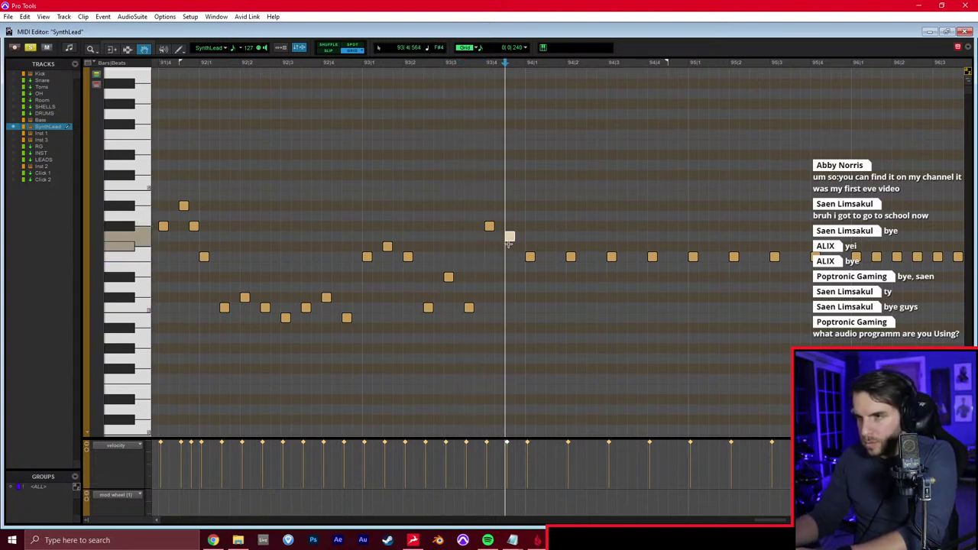
{"action": "key", "text": "F7"}
{"action": "left_click", "coordinate": [435, 220]}
{"action": "key", "text": "space"}
{"action": "scroll", "coordinate": [435, 219], "scroll_direction": "right", "scroll_amount": 6}
{"action": "key", "text": "space"}
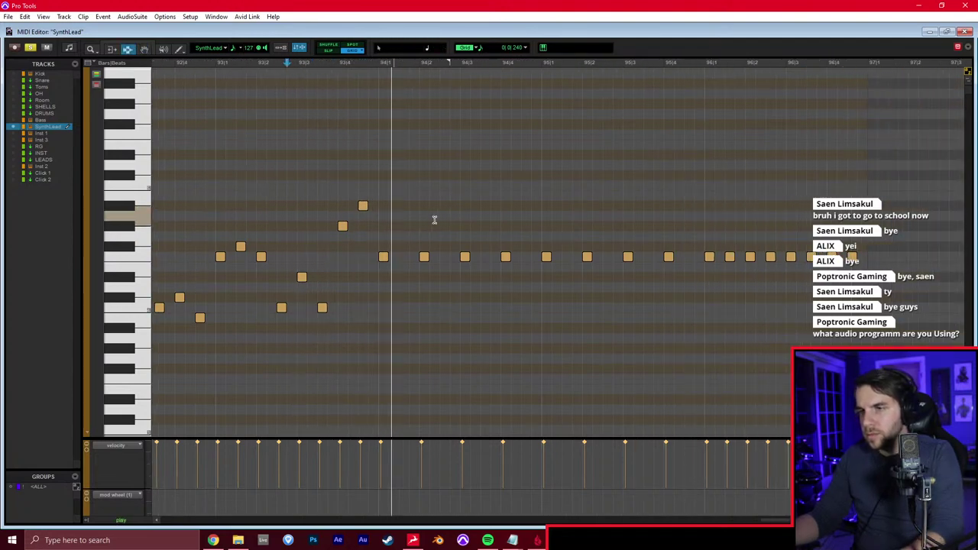
Delete the repeated F4 notes from bar 94 onwards
{"action": "left_click_drag", "start_coordinate": [379, 251], "coordinate": [869, 239]}
{"action": "key", "text": "Delete"}
{"action": "key", "text": "space"}
{"action": "key", "text": "r"}
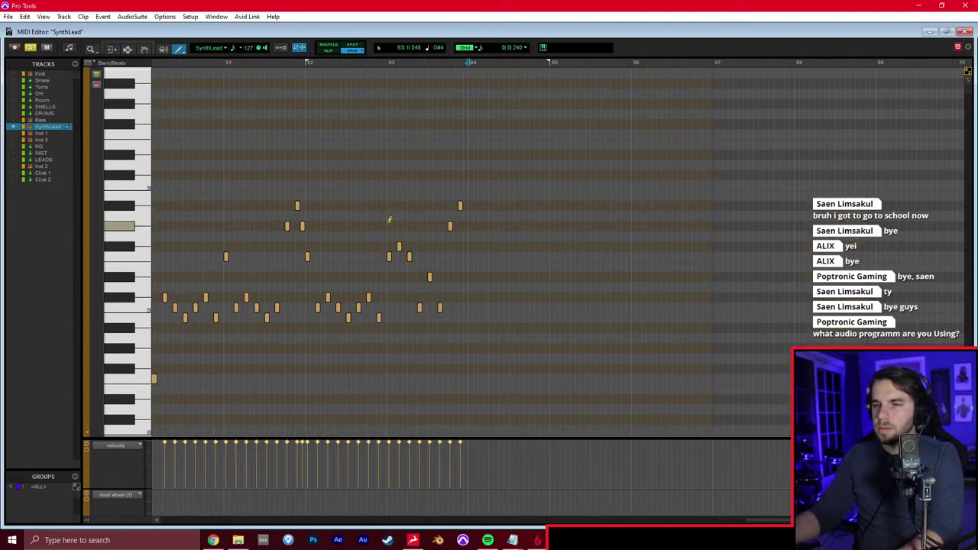
Duplicate the SynthLead phrase of bars 90 to 93 so the copy starts at bar 94
{"action": "key", "text": "ctrl+equal"}
{"action": "key", "text": "super+equal"}
{"action": "key", "text": "F8"}
{"action": "left_click_drag", "start_coordinate": [640, 134], "coordinate": [234, 357]}
{"action": "key", "text": "ctrl+d"}
Replace the low opening note of bar 94 with F4, add a C4 on the next eighth and play it back
{"action": "left_click", "coordinate": [555, 342]}
{"action": "key", "text": "F10"}
{"action": "left_click", "coordinate": [560, 227]}
{"action": "left_click_drag", "start_coordinate": [572, 269], "coordinate": [573, 277]}
{"action": "key", "text": "F7"}
{"action": "left_click", "coordinate": [557, 255]}
{"action": "key", "text": "space"}
{"action": "key", "text": "t"}
{"action": "scroll", "coordinate": [557, 256], "scroll_direction": "right", "scroll_amount": 3}
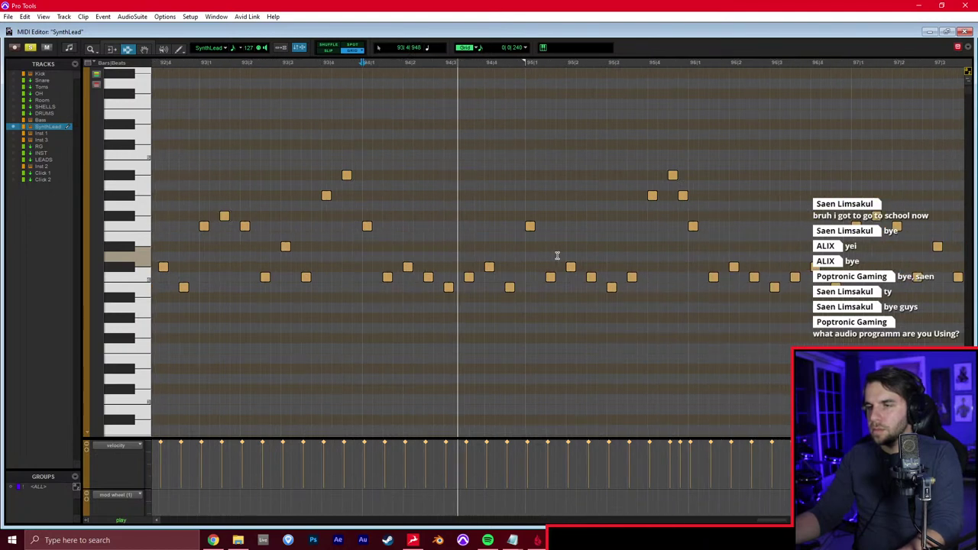
Raise the last note of bar 94 one semitone to C4
{"action": "key", "text": "F8"}
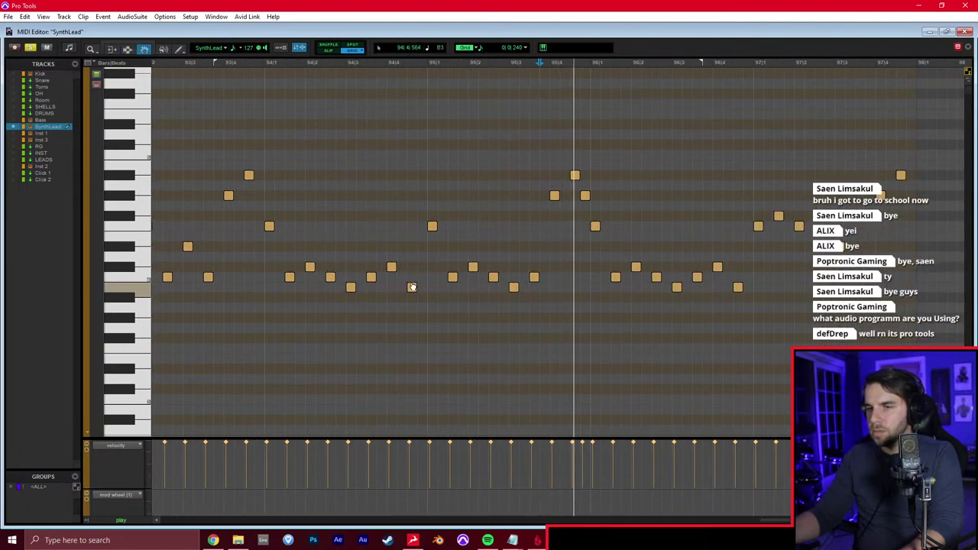
{"action": "key", "text": "space"}
{"action": "key", "text": "F7"}
{"action": "scroll", "coordinate": [413, 278], "scroll_direction": "right", "scroll_amount": 1}
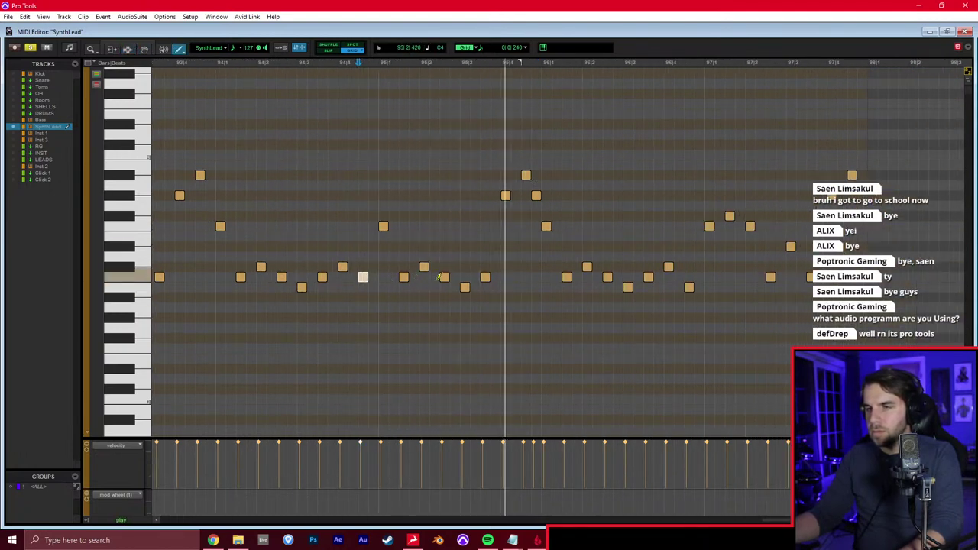
{"action": "key", "text": "F10"}
Lower the two quick notes in the second half of bar 95's fourth beat to F4 and F#4 and listen
{"action": "key", "text": "space"}
{"action": "key", "text": "F8"}
{"action": "left_click_drag", "start_coordinate": [526, 175], "coordinate": [526, 278]}
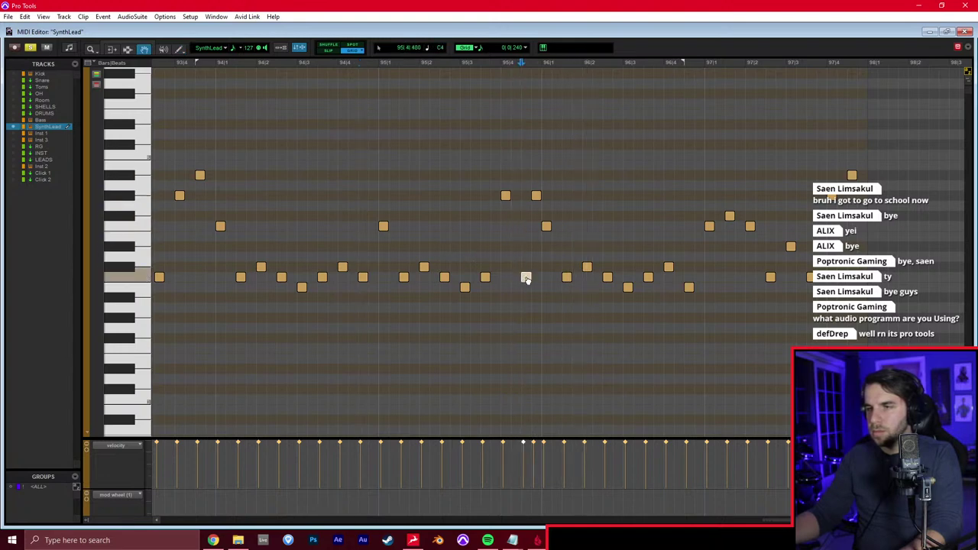
{"action": "left_click_drag", "start_coordinate": [536, 197], "coordinate": [536, 217]}
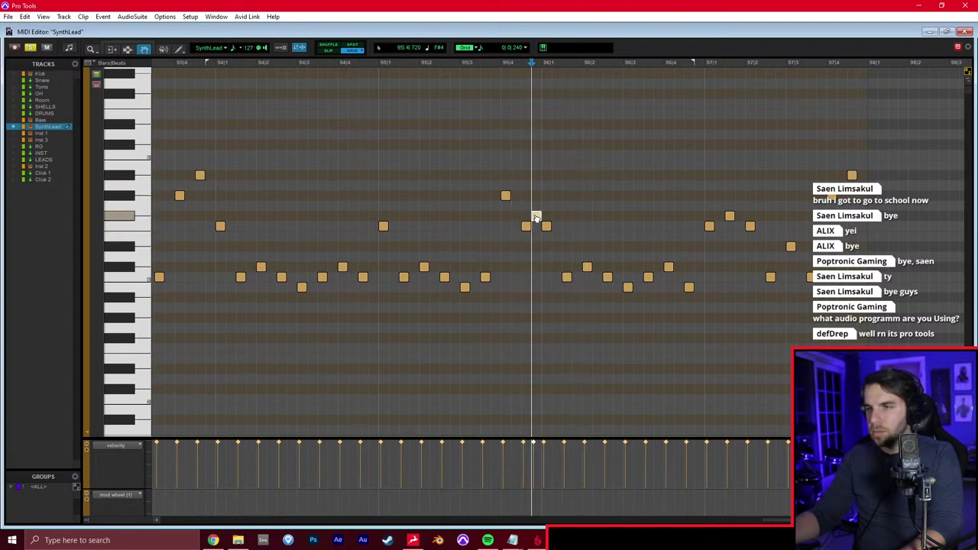
{"action": "key", "text": "space"}
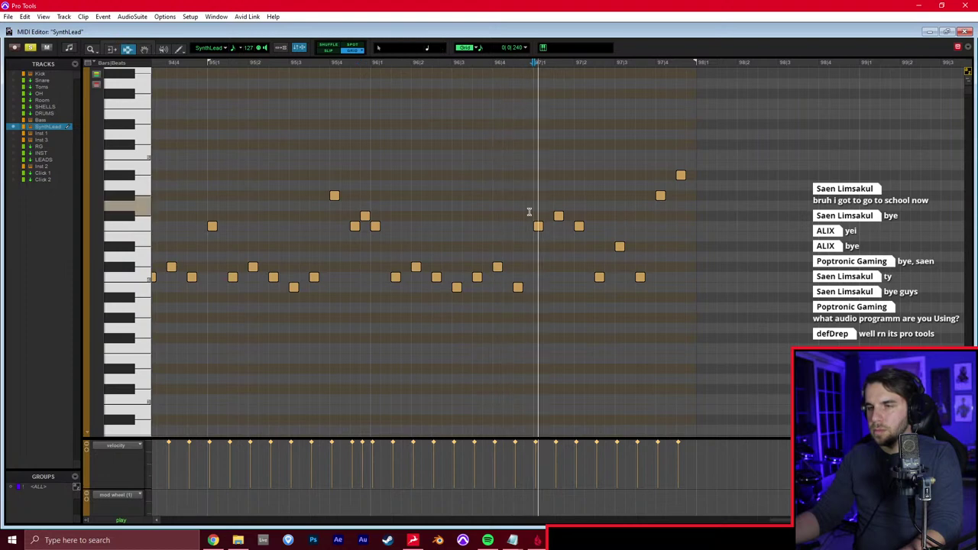
Raise the last note of bar 96 to C4 and delete the copied notes in bar 97
{"action": "key", "text": "space"}
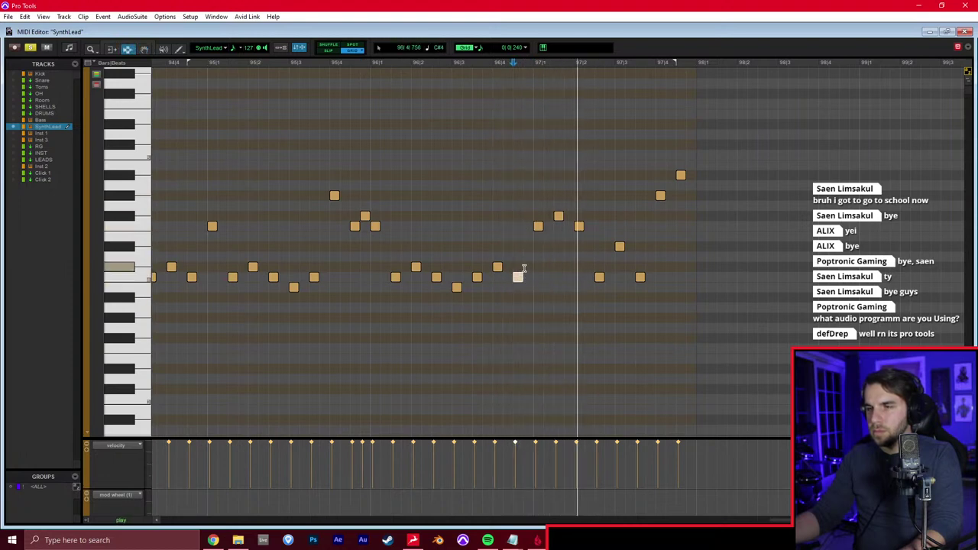
{"action": "left_click_drag", "start_coordinate": [537, 148], "coordinate": [705, 316]}
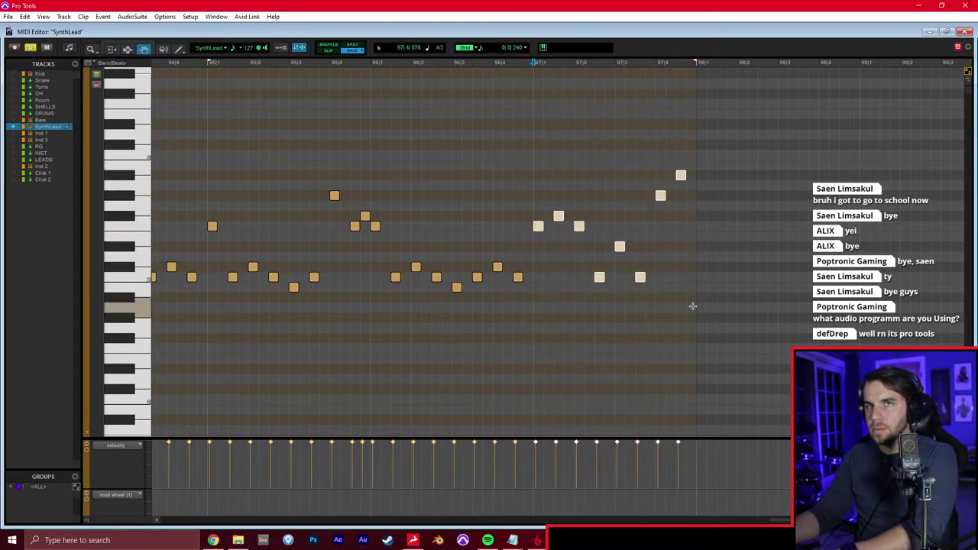
{"action": "key", "text": "Delete"}
Draw the notes C#4, Eb4, C#4 and G#3 across the first two beats of bar 97
{"action": "key", "text": "F10"}
{"action": "left_click", "coordinate": [539, 266]}
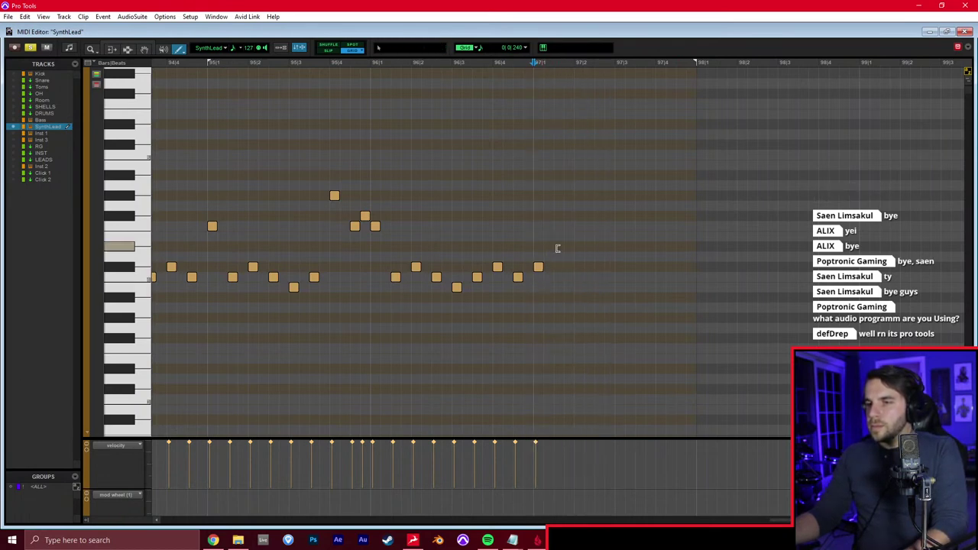
{"action": "left_click", "coordinate": [581, 267]}
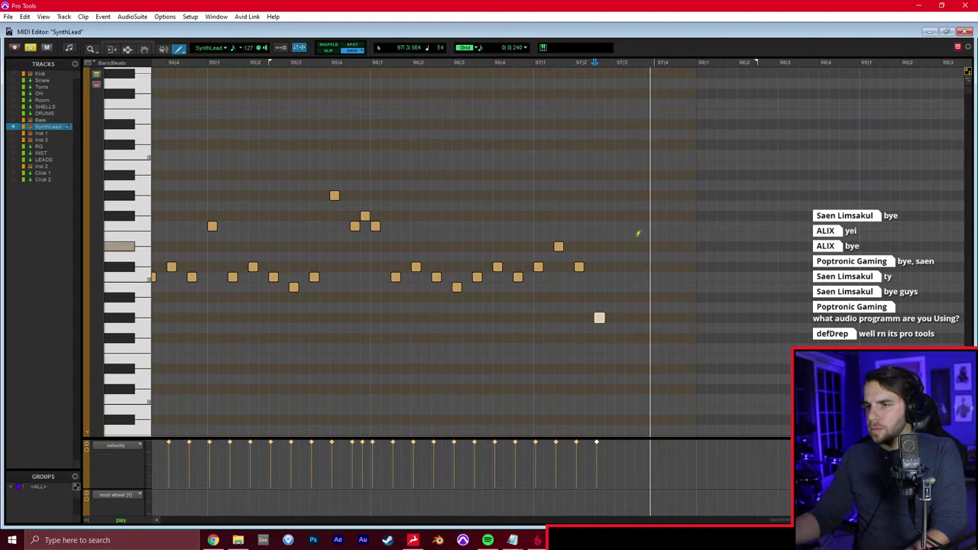
Draw G#4, F#4, F4, F#4, F4 and F#4 over bar 97's last two beats, ending on a one-beat F4 in bar 98
{"action": "left_click", "coordinate": [620, 196]}
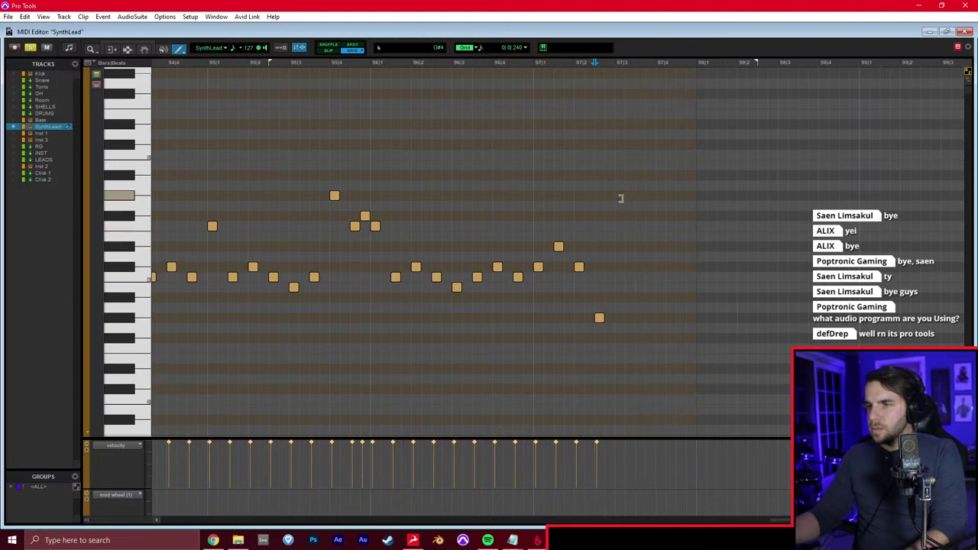
{"action": "left_click", "coordinate": [660, 226]}
{"action": "left_click", "coordinate": [681, 217]}
{"action": "left_click_drag", "start_coordinate": [703, 225], "coordinate": [738, 224]}
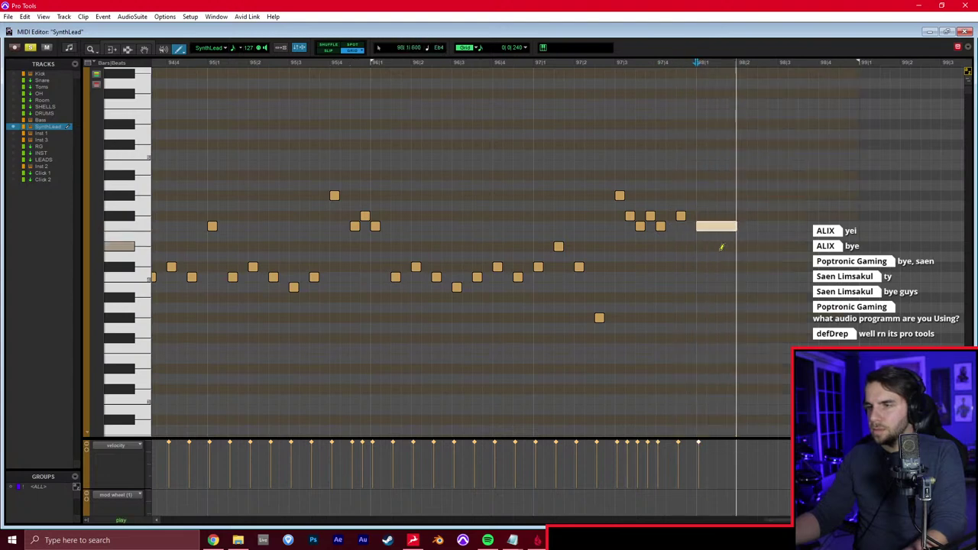
Play the SynthLead ending back, checking its later phrases and the passage from the end of bar 89
{"action": "scroll", "coordinate": [574, 297], "scroll_direction": "down", "scroll_amount": 1}
{"action": "key", "text": "F7"}
{"action": "left_click", "coordinate": [326, 289]}
{"action": "key", "text": "space"}
{"action": "scroll", "coordinate": [329, 285], "scroll_direction": "left", "scroll_amount": 7}
{"action": "key", "text": "space"}
{"action": "scroll", "coordinate": [295, 287], "scroll_direction": "left", "scroll_amount": 4}
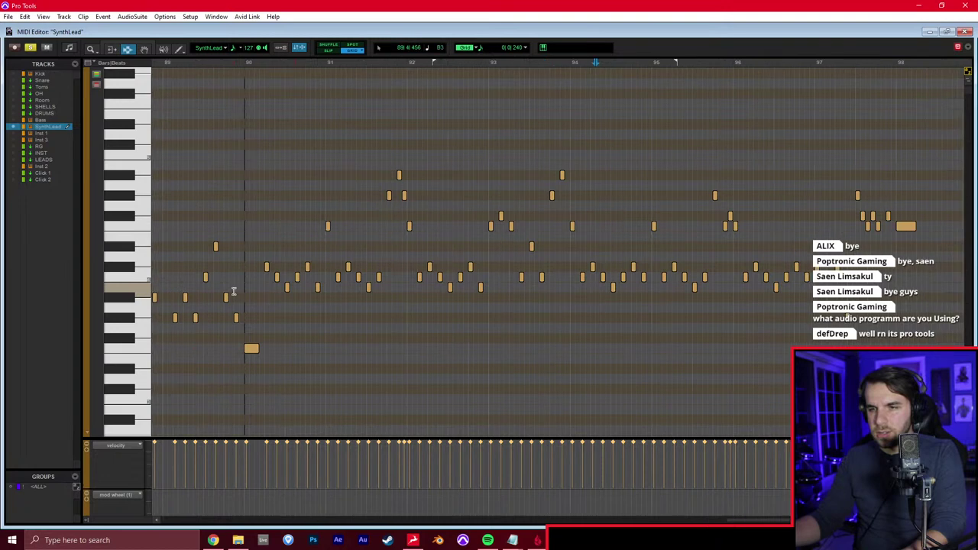
{"action": "key", "text": "space"}
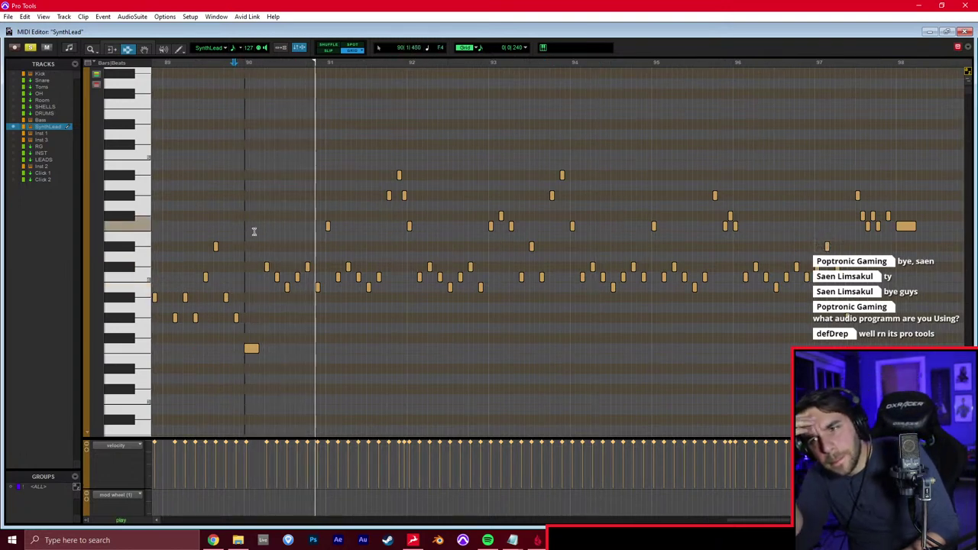
Raise the last notes of bars 90 and 92 from B3 to C4 and play the melody from bar 90
{"action": "key", "text": "space"}
{"action": "key", "text": "F8"}
{"action": "left_click_drag", "start_coordinate": [318, 288], "coordinate": [318, 277]}
{"action": "left_click_drag", "start_coordinate": [480, 287], "coordinate": [481, 277]}
{"action": "key", "text": "F7"}
{"action": "key", "text": "space"}
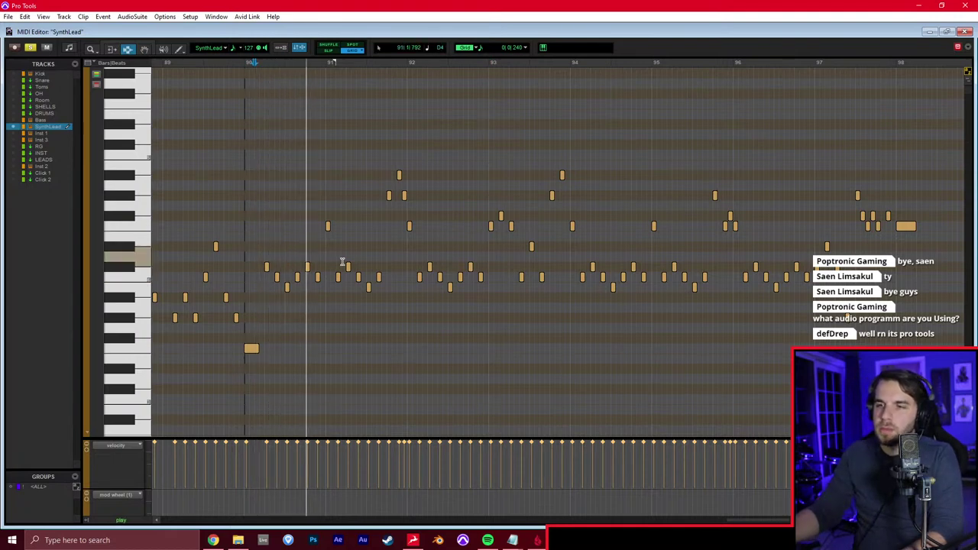
{"action": "scroll", "coordinate": [343, 263], "scroll_direction": "right", "scroll_amount": 1}
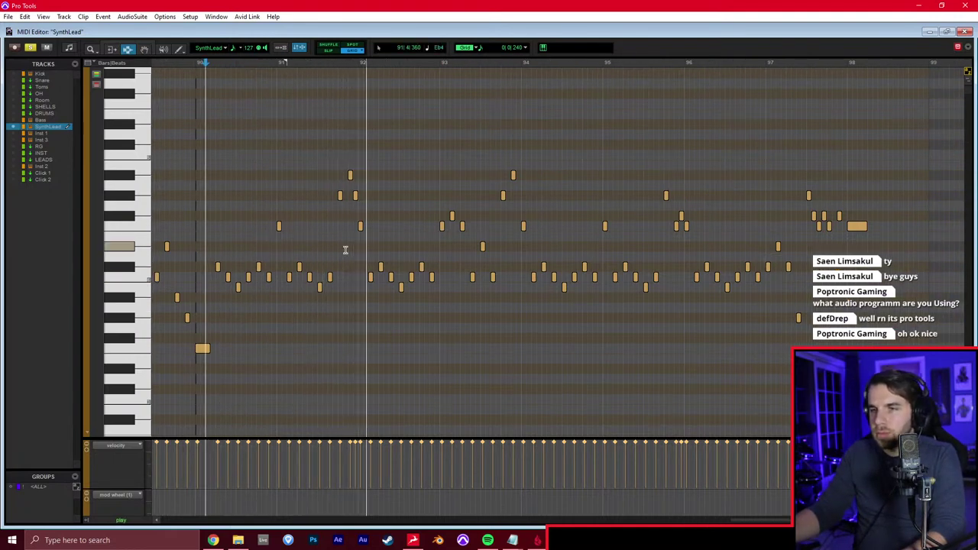
{"action": "scroll", "coordinate": [358, 229], "scroll_direction": "right", "scroll_amount": 1}
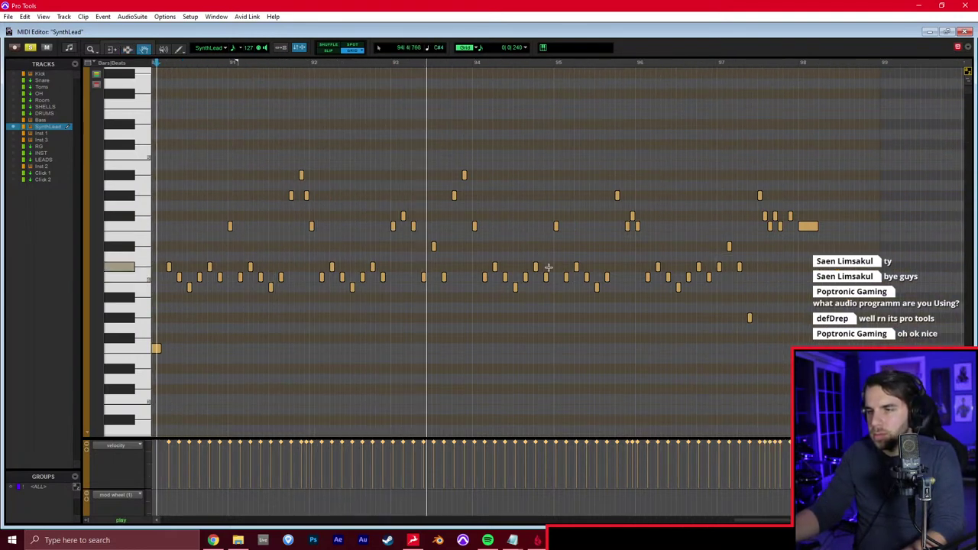
Close the SynthLead MIDI editor and listen to the rest of Ending 2 in the full arrangement
{"action": "key", "text": "ctrl+w"}
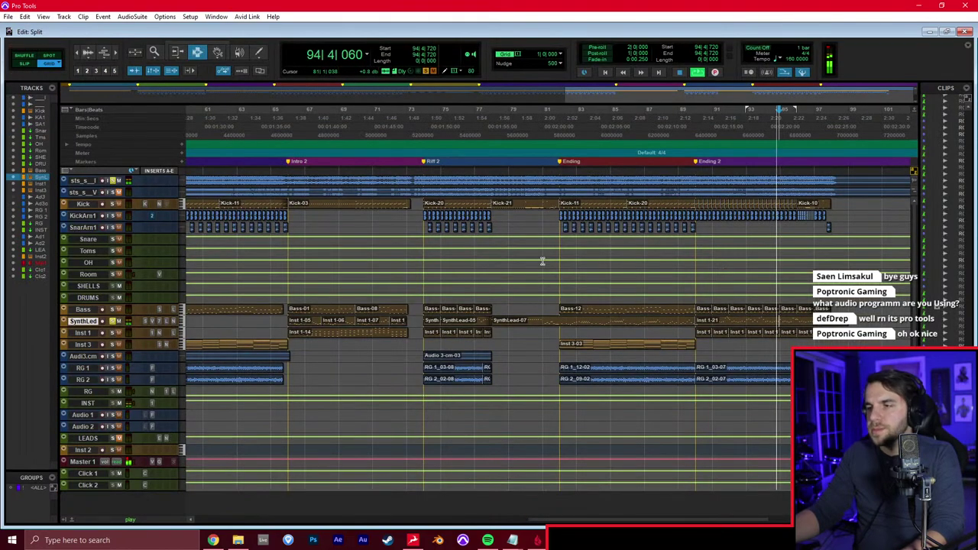
{"action": "scroll", "coordinate": [543, 263], "scroll_direction": "right", "scroll_amount": 1}
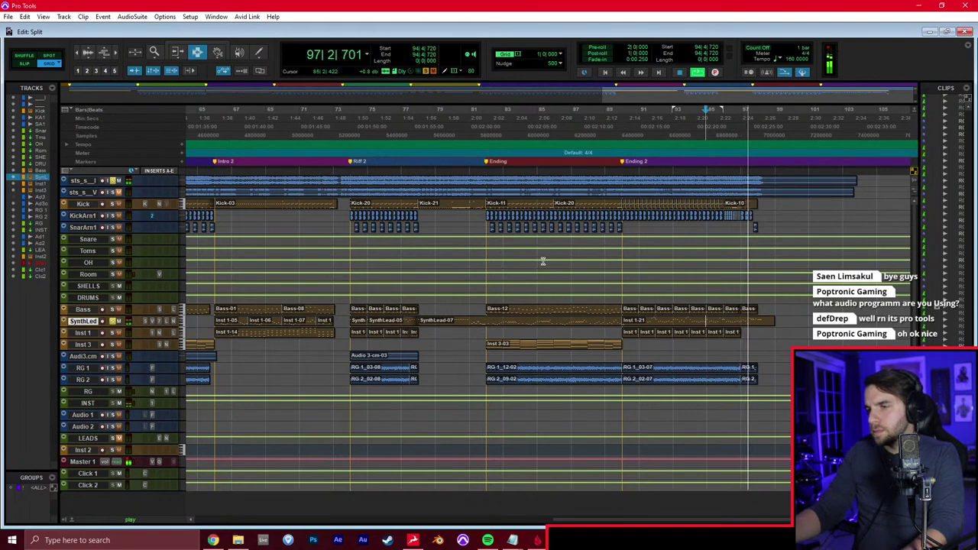
{"action": "key", "text": "ctrl+equal"}
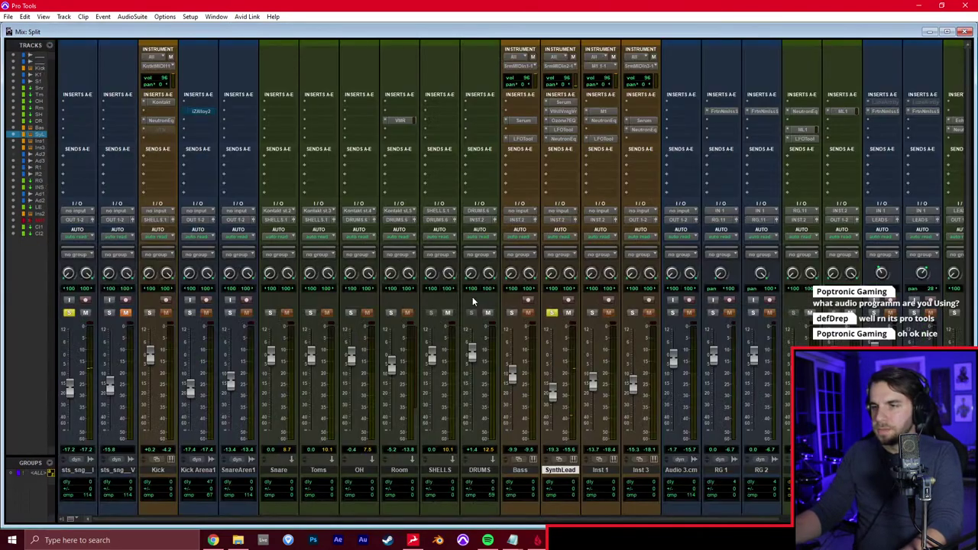
{"action": "key", "text": "ctrl+equal"}
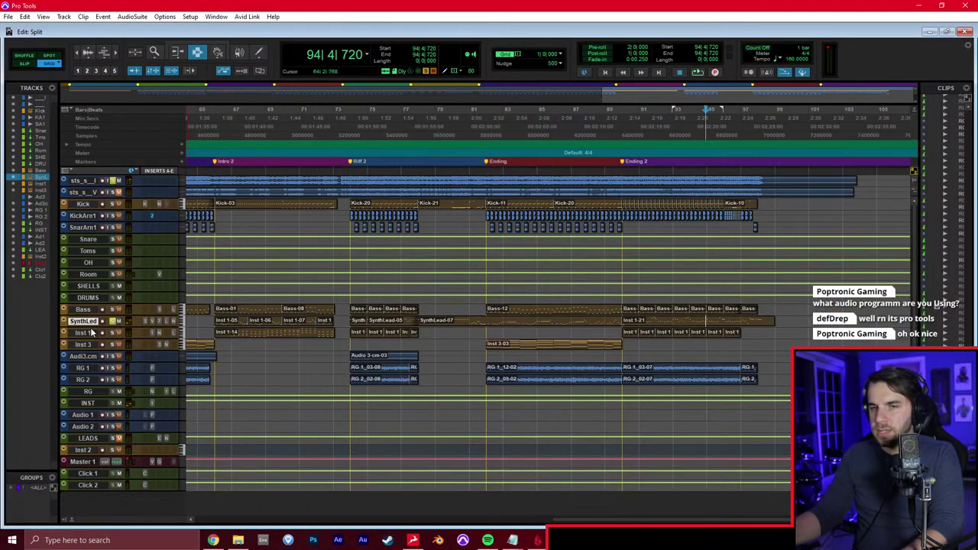
Mute the reference instrumental, take the SynthLead out of solo, and play the song from the Intro
{"action": "left_click", "coordinate": [120, 182]}
{"action": "scroll", "coordinate": [520, 403], "scroll_direction": "left", "scroll_amount": 10}
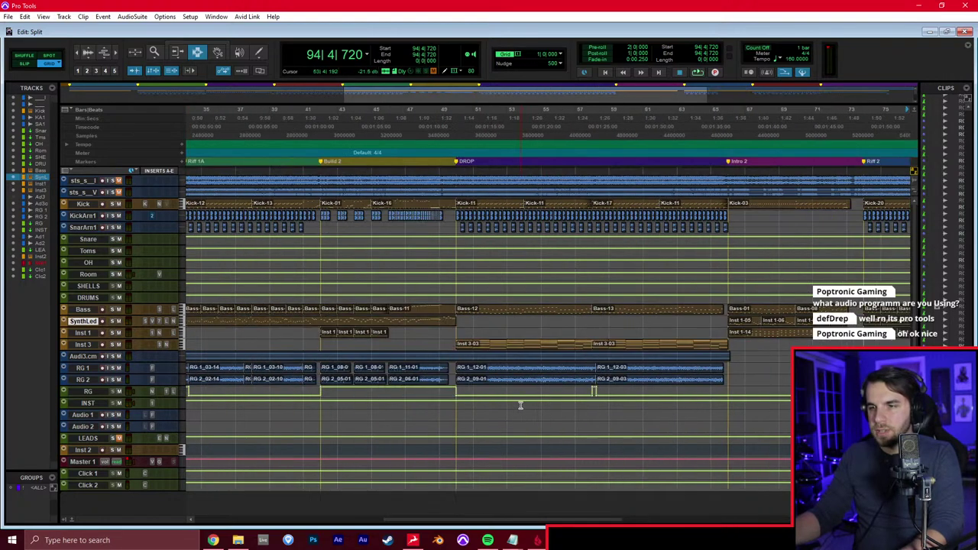
{"action": "left_click", "coordinate": [471, 405]}
{"action": "key", "text": "Return"}
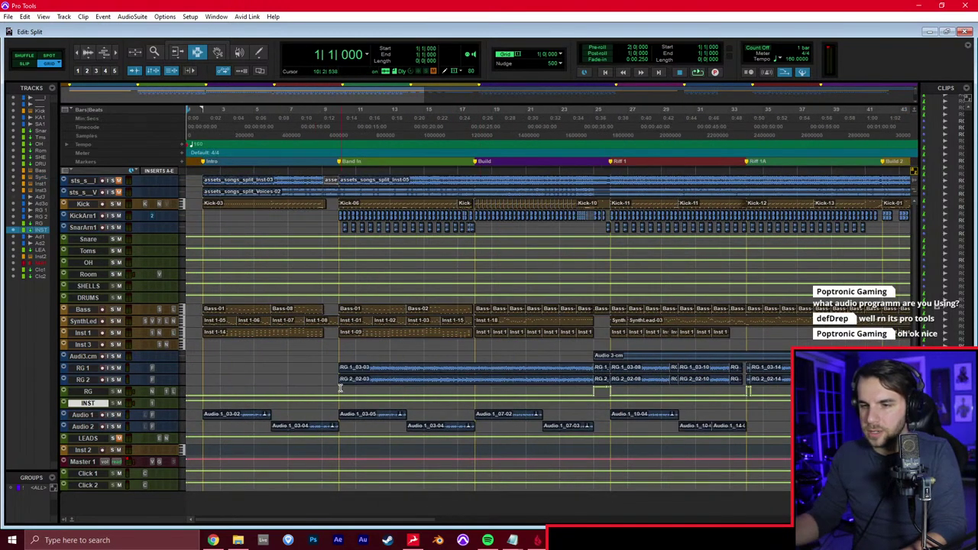
{"action": "key", "text": "space"}
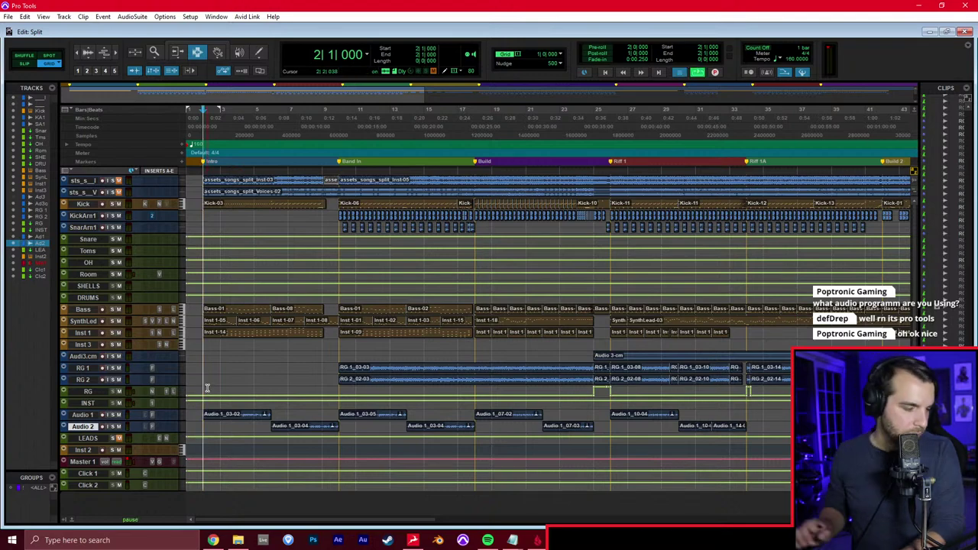
{"action": "key", "text": "space"}
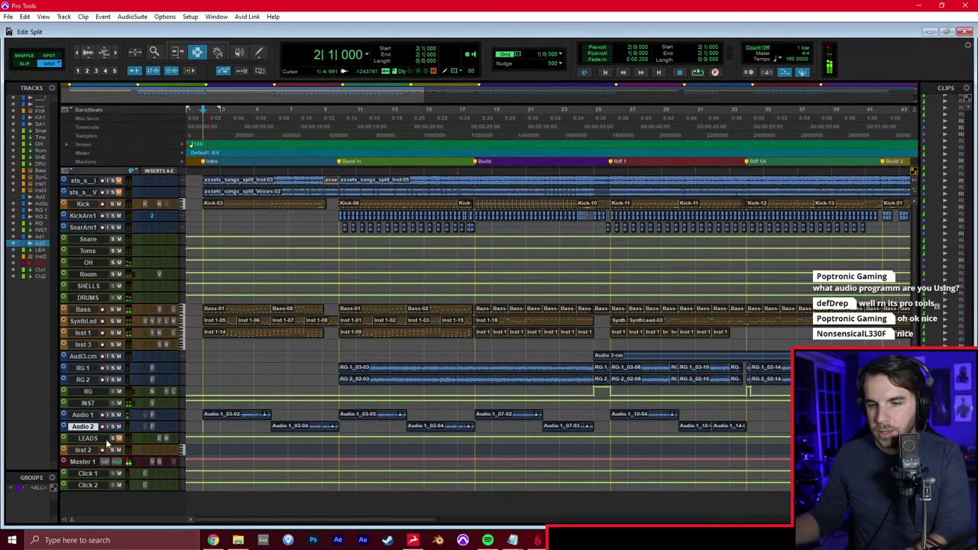
{"action": "key", "text": "space"}
Play the arrangement from bar 18 with Audio 1 armed, and place the cursor on Audio 1 at bar 34, the start of Riff 1A
{"action": "key", "text": "ctrl+equal"}
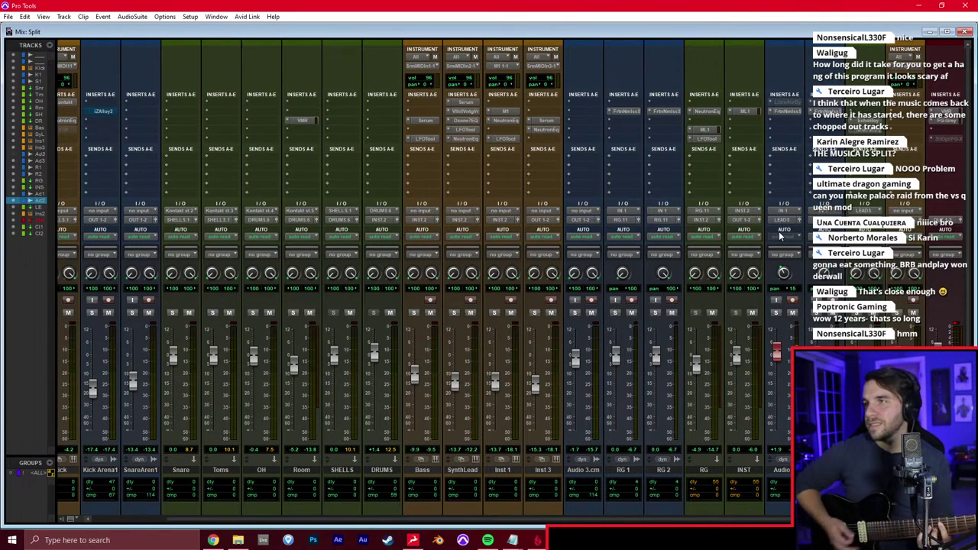
{"action": "key", "text": "ctrl+equal"}
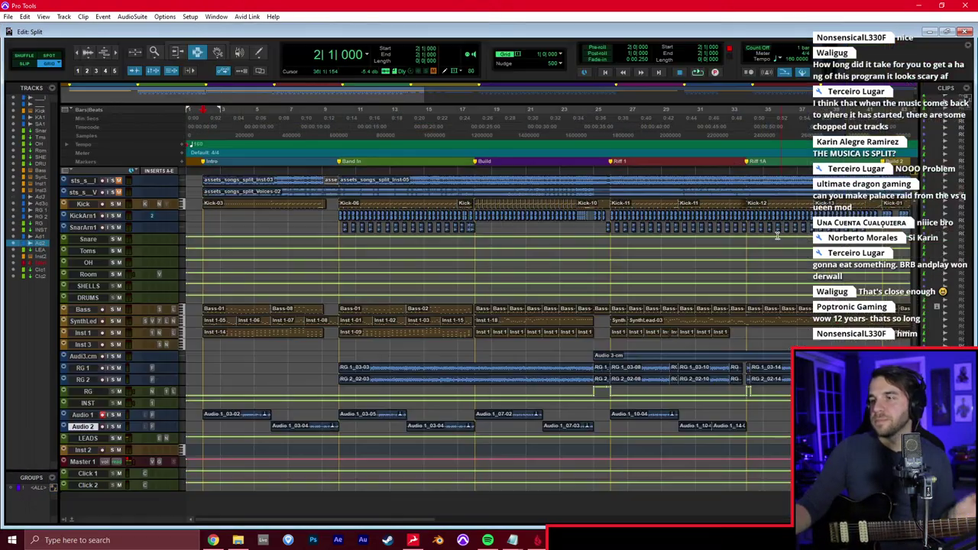
{"action": "left_click", "coordinate": [468, 308]}
{"action": "key", "text": "space"}
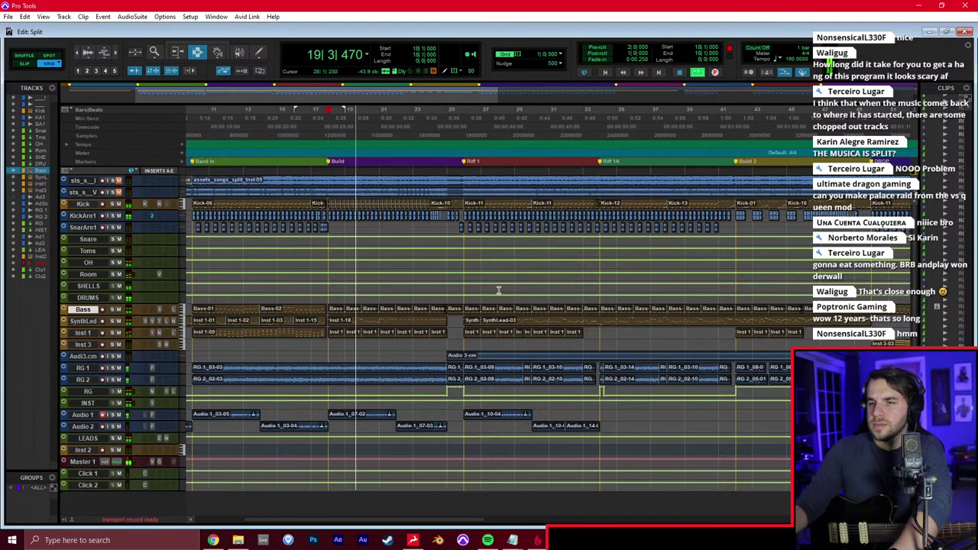
{"action": "left_click", "coordinate": [566, 332]}
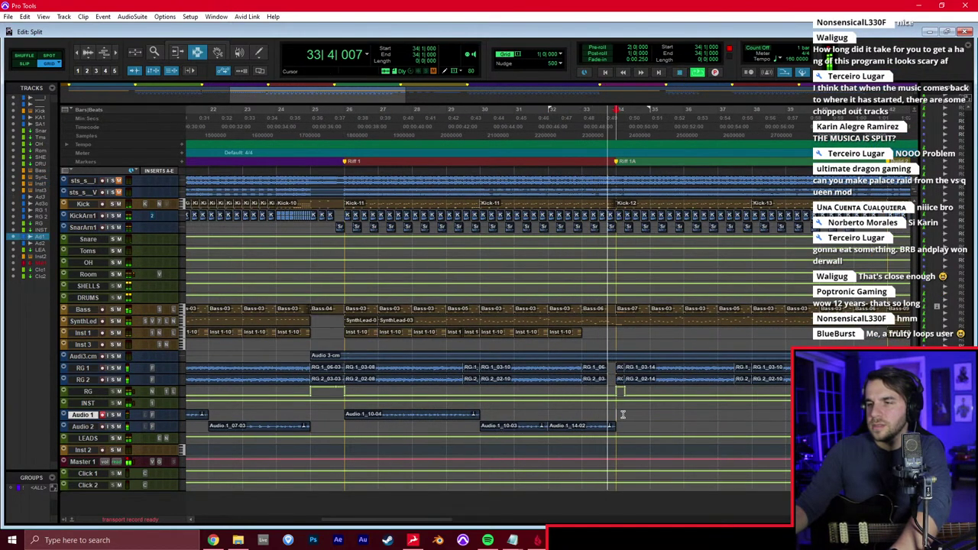
{"action": "left_click", "coordinate": [445, 409]}
{"action": "key", "text": "space"}
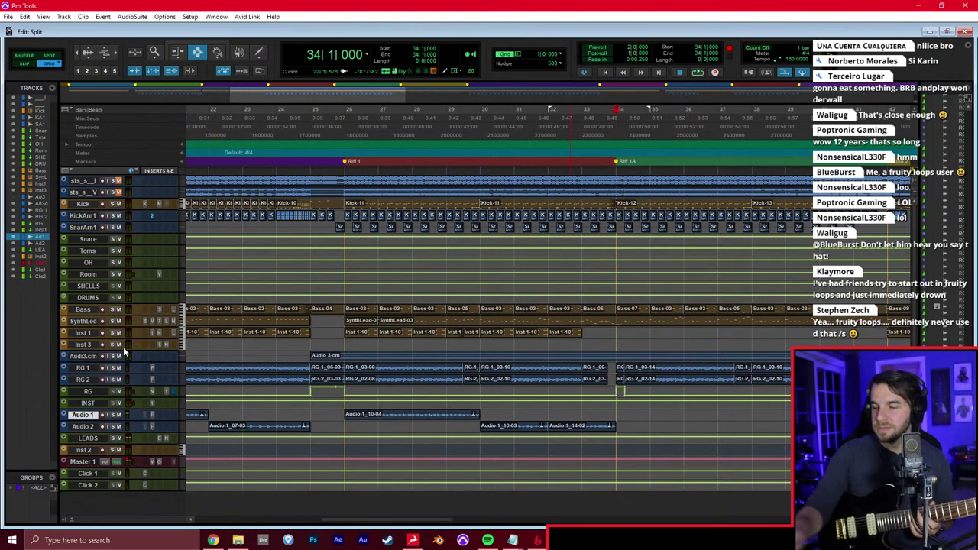
Try recording on Audio 1 from bar 34 at a tempo of 120
{"action": "left_click", "coordinate": [788, 58]}
{"action": "type", "text": "120"}
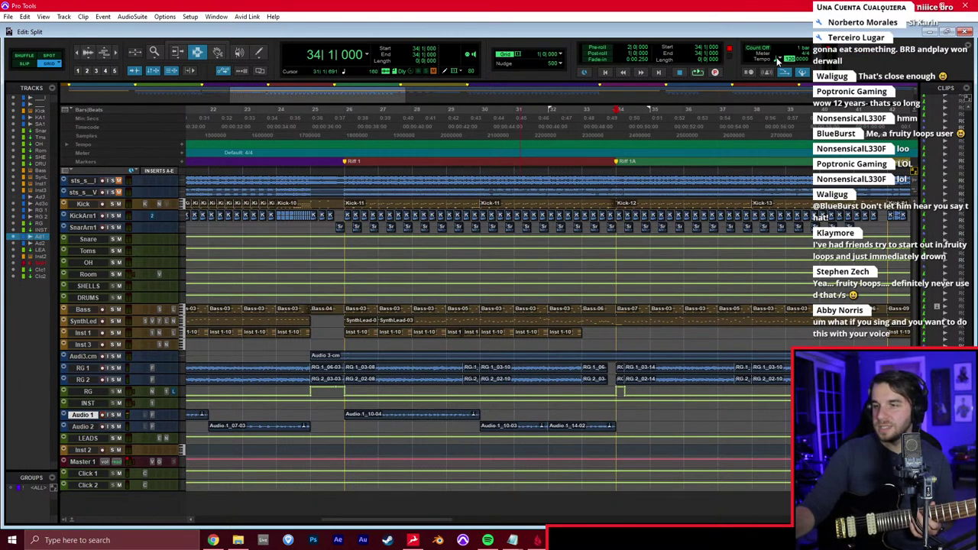
{"action": "key", "text": "Return"}
{"action": "key", "text": "space"}
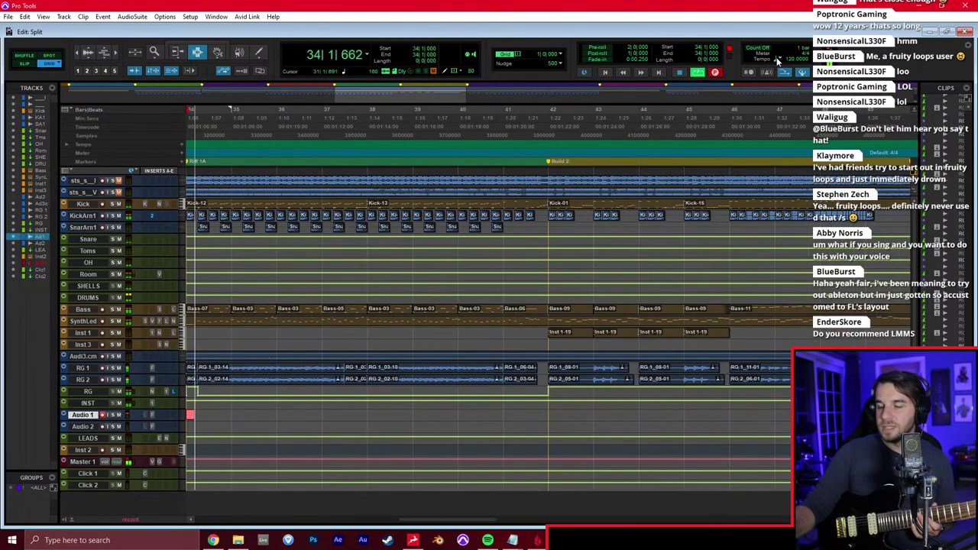
{"action": "key", "text": "space"}
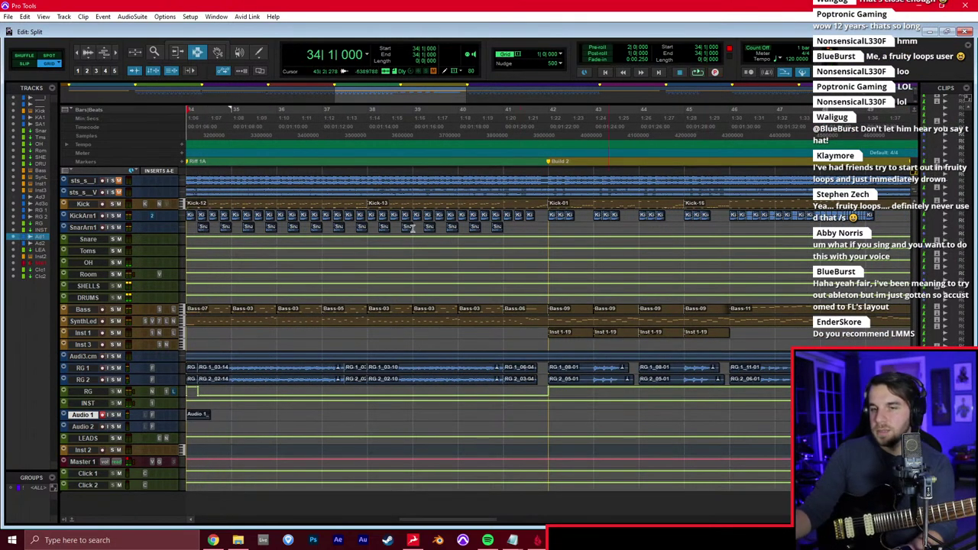
{"action": "key", "text": "ctrl+z"}
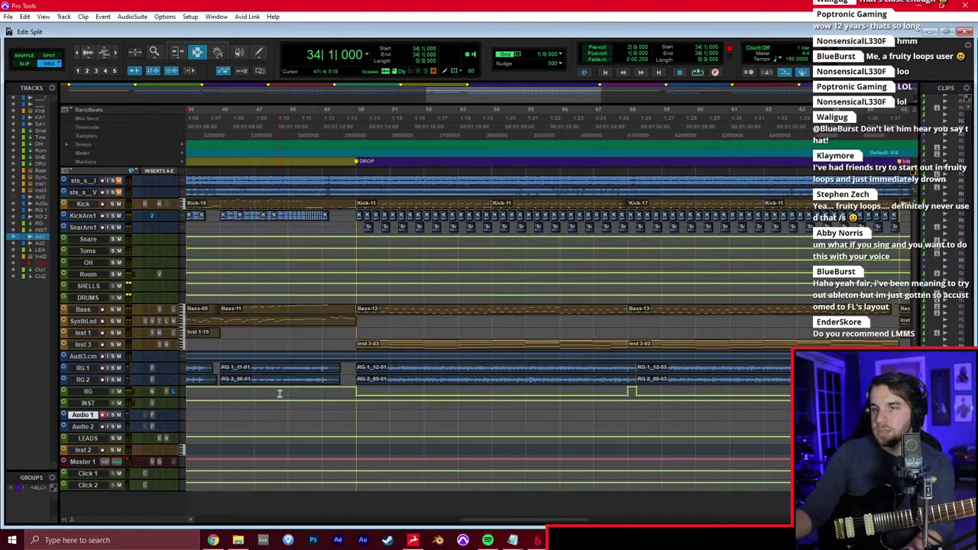
Enlarge the heights of all tracks and bring the RG bypass automation around the DROP marker into view
{"action": "left_click", "coordinate": [276, 394]}
{"action": "left_click", "coordinate": [184, 410]}
{"action": "left_click", "coordinate": [206, 445]}
{"action": "left_click", "coordinate": [95, 341]}
{"action": "left_click", "coordinate": [104, 357]}
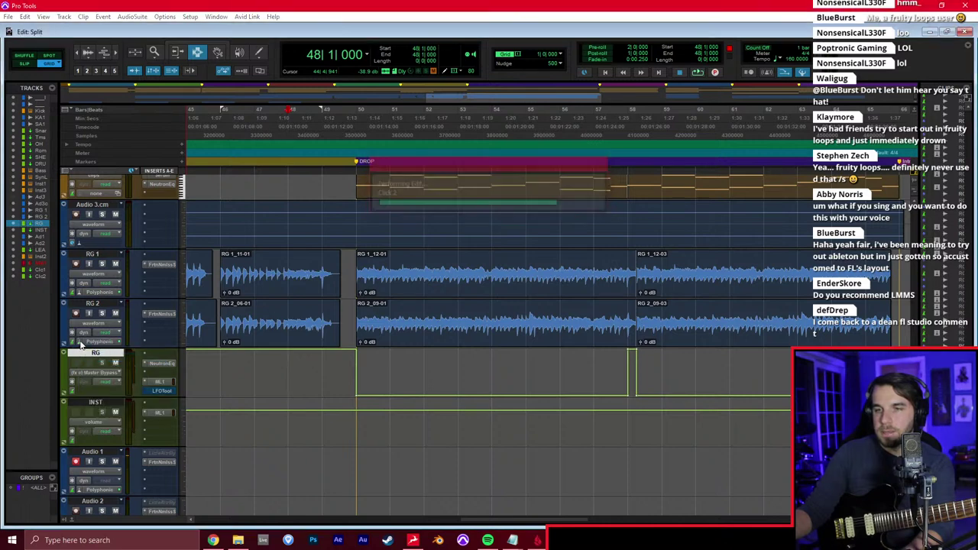
{"action": "left_click", "coordinate": [77, 353]}
{"action": "left_click", "coordinate": [77, 355]}
{"action": "left_click", "coordinate": [392, 386]}
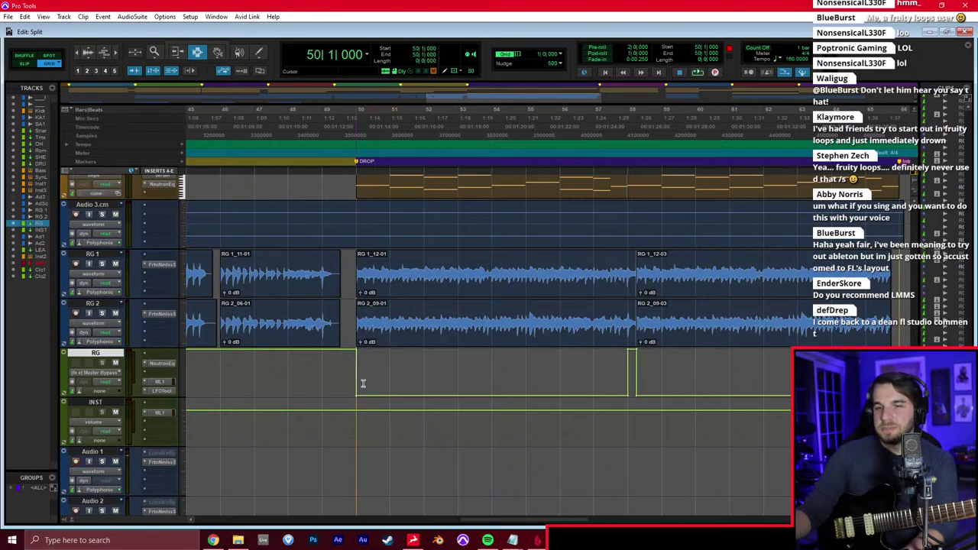
Place the cursor on Audio 1 at bar 50 and listen to the start of the DROP
{"action": "left_click", "coordinate": [365, 383]}
{"action": "scroll", "coordinate": [366, 381], "scroll_direction": "down", "scroll_amount": 2}
{"action": "left_click", "coordinate": [361, 384]}
{"action": "key", "text": "space"}
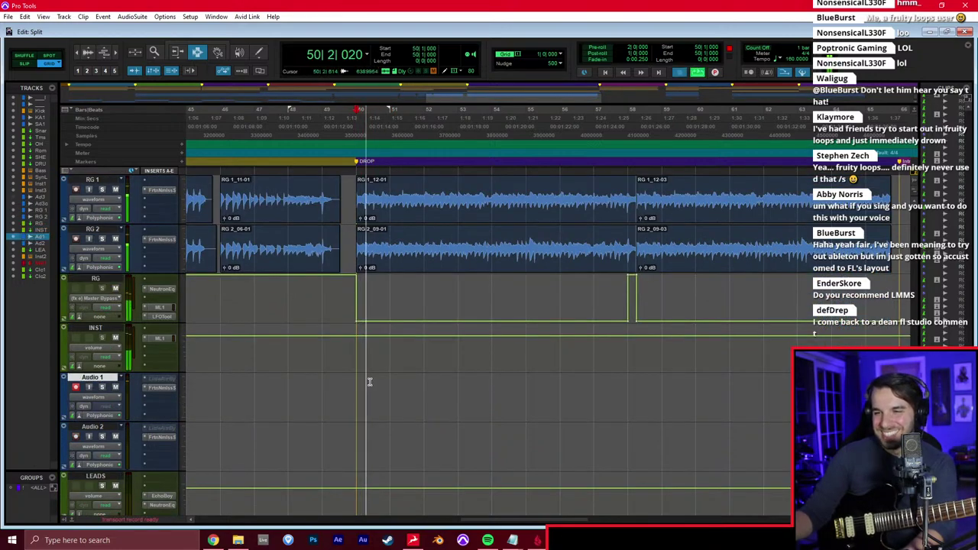
{"action": "key", "text": "space"}
Turn on the count-off, play Riff 1A from bar 34 and lower the SynthLead fader to -19.3 dB
{"action": "scroll", "coordinate": [370, 382], "scroll_direction": "left", "scroll_amount": 7}
{"action": "scroll", "coordinate": [372, 382], "scroll_direction": "left", "scroll_amount": 1}
{"action": "left_click", "coordinate": [392, 382]}
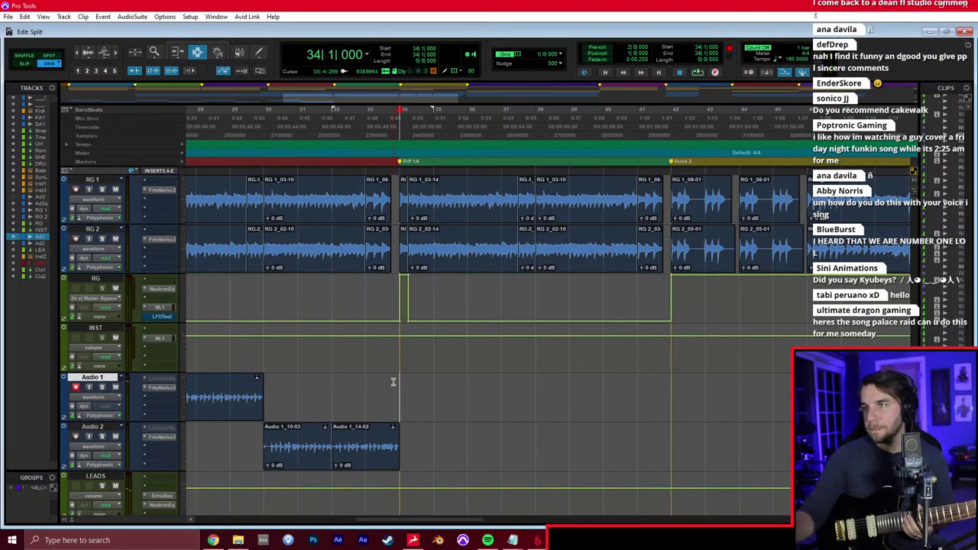
{"action": "key", "text": "space"}
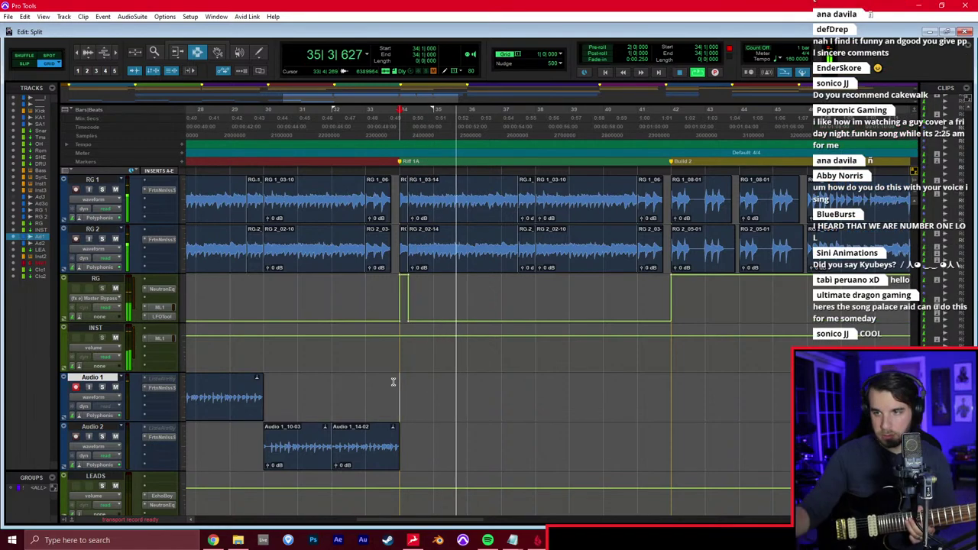
{"action": "key", "text": "ctrl+equal"}
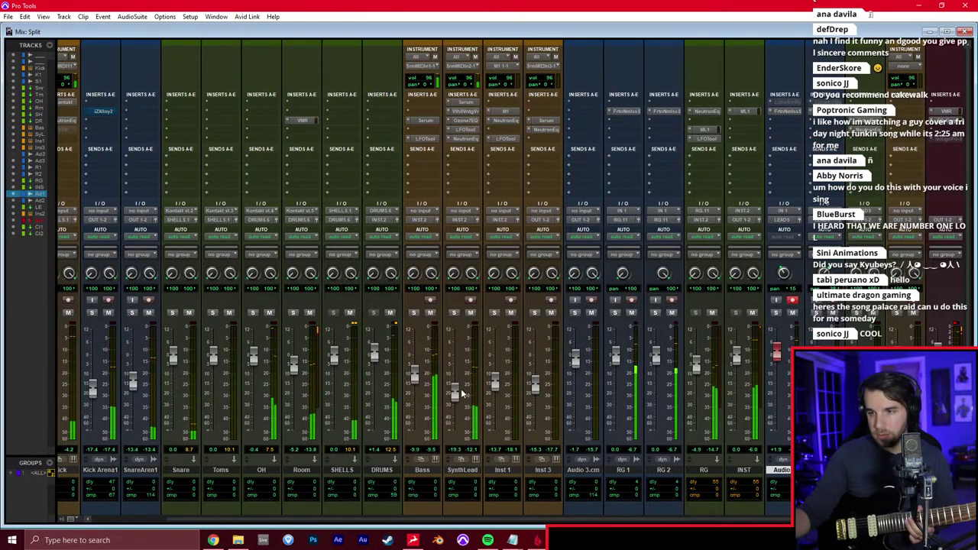
{"action": "key", "text": "ctrl+equal"}
{"action": "key", "text": "space"}
Bring the SynthLead track into view and try recording a guitar take on Audio 1 from bar 34
{"action": "scroll", "coordinate": [474, 360], "scroll_direction": "up", "scroll_amount": 3}
{"action": "scroll", "coordinate": [478, 355], "scroll_direction": "up", "scroll_amount": 1}
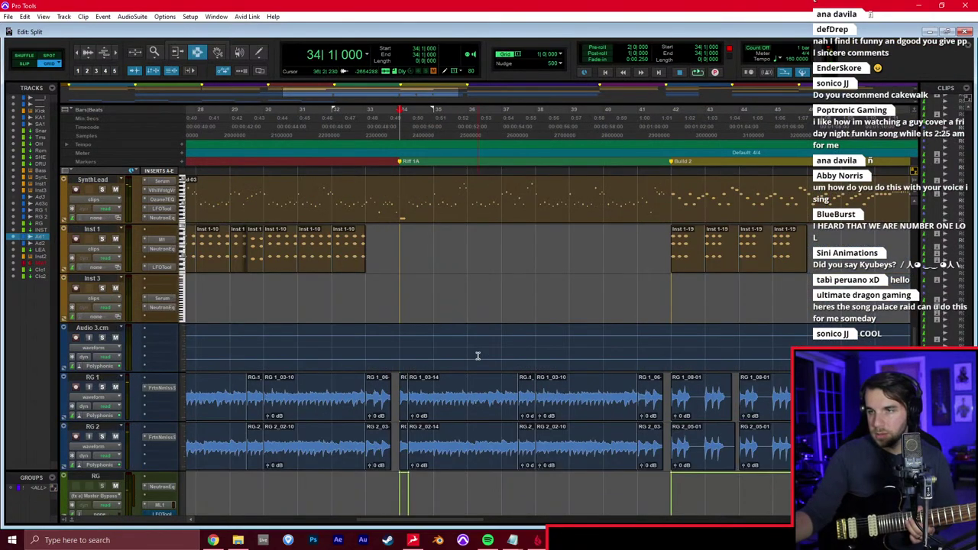
{"action": "key", "text": "space"}
{"action": "key", "text": "space"}
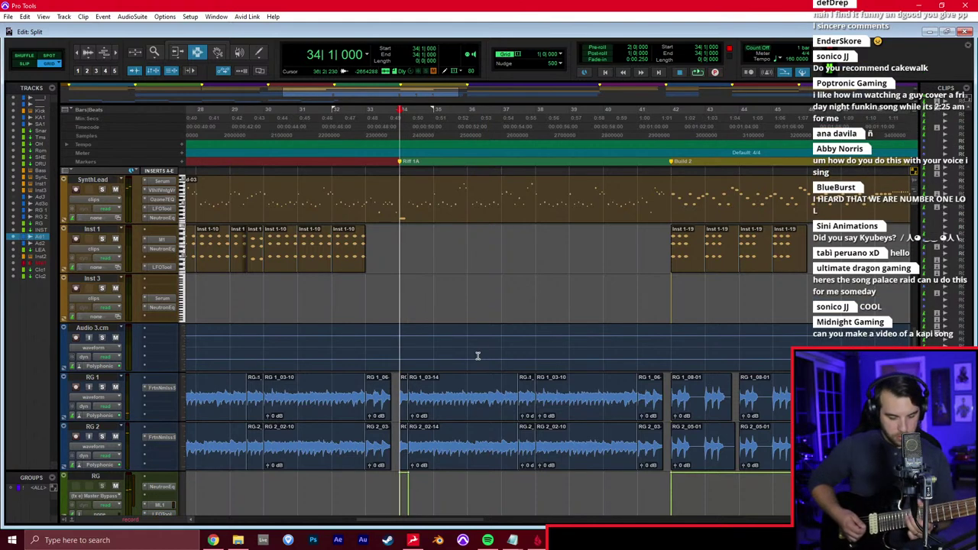
{"action": "key", "text": "space"}
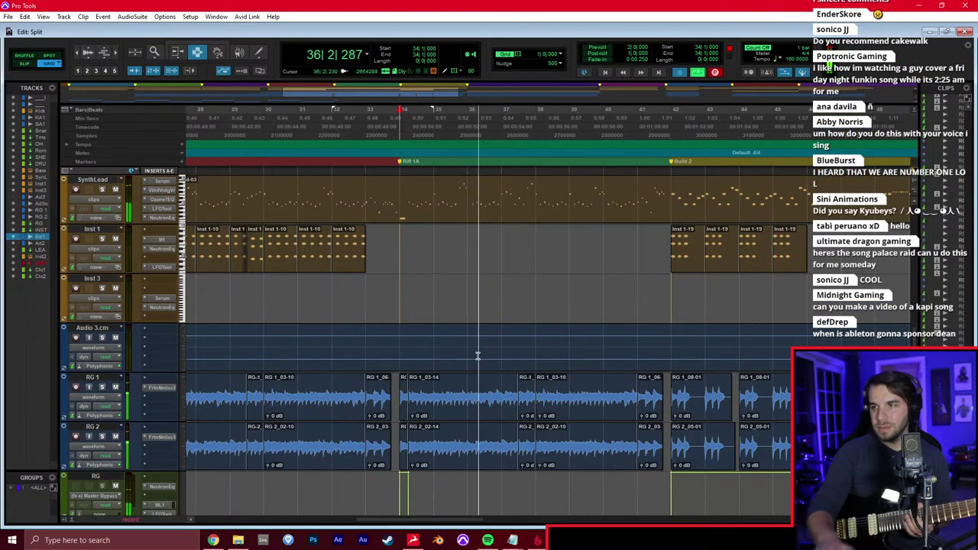
{"action": "key", "text": "space"}
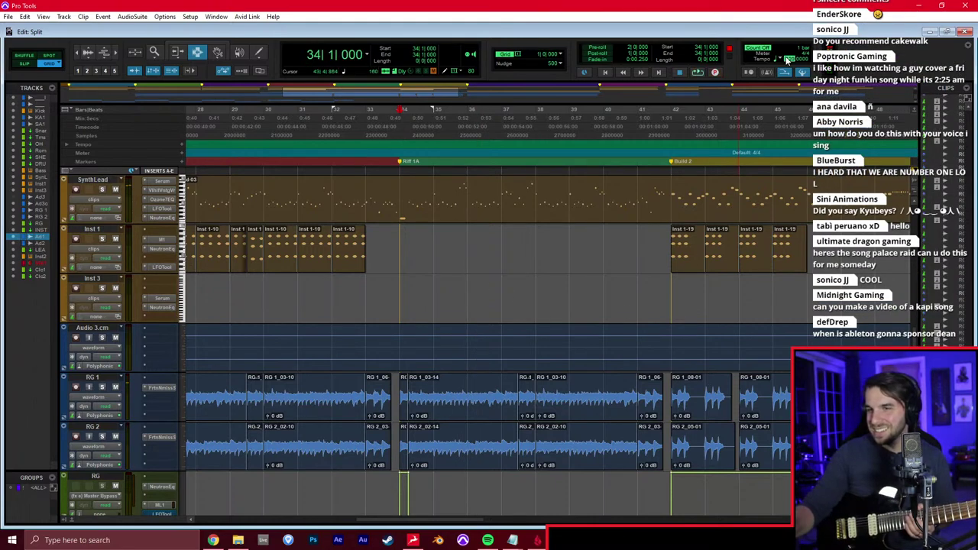
Set the tempo to 120 and record guitar takes on Audio 1 from bar 34 into bar 37
{"action": "type", "text": "120"}
{"action": "key", "text": "Return"}
{"action": "key", "text": "ctrl+space"}
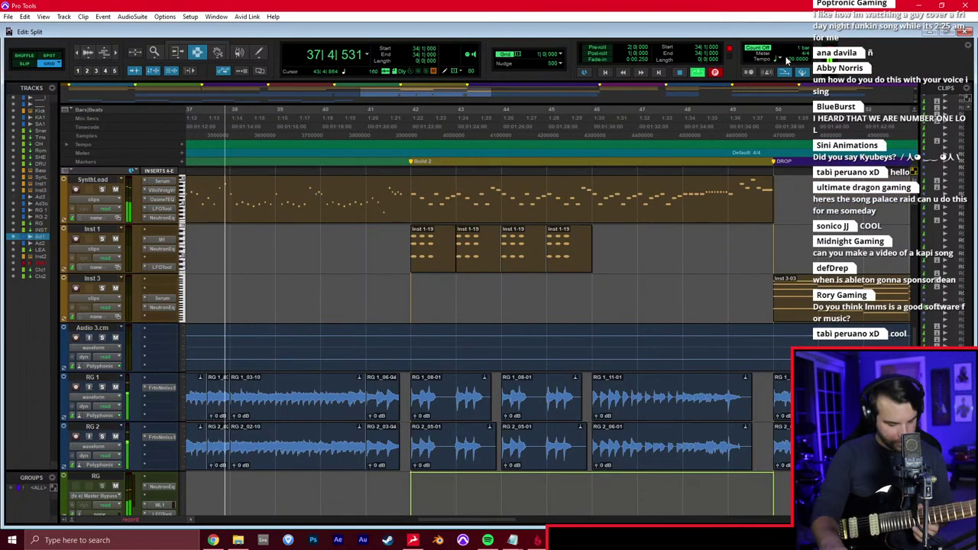
{"action": "key", "text": "space"}
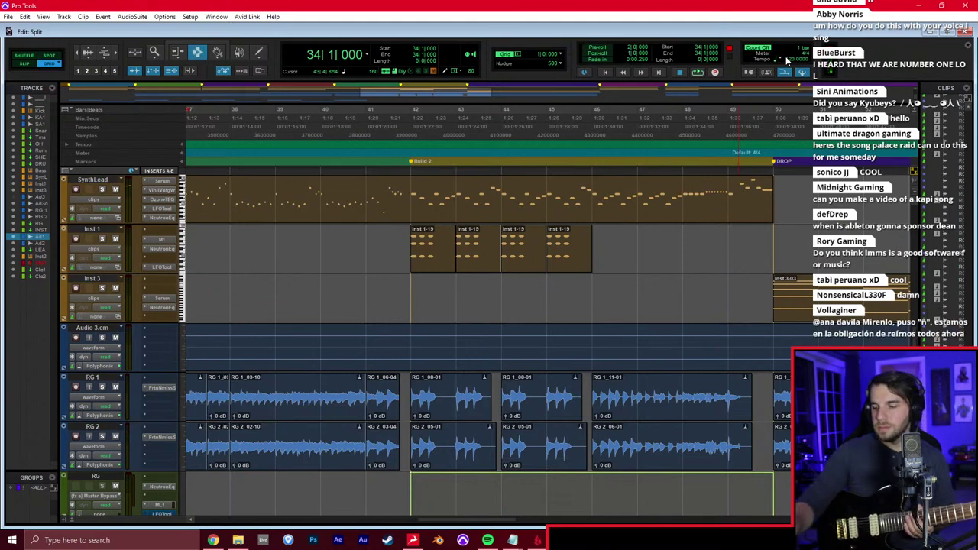
{"action": "key", "text": "space"}
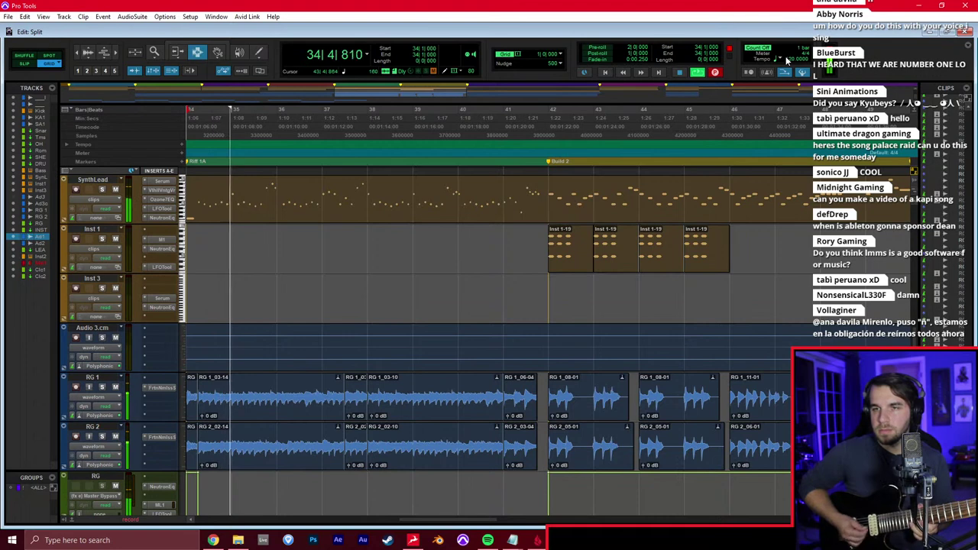
{"action": "key", "text": "space"}
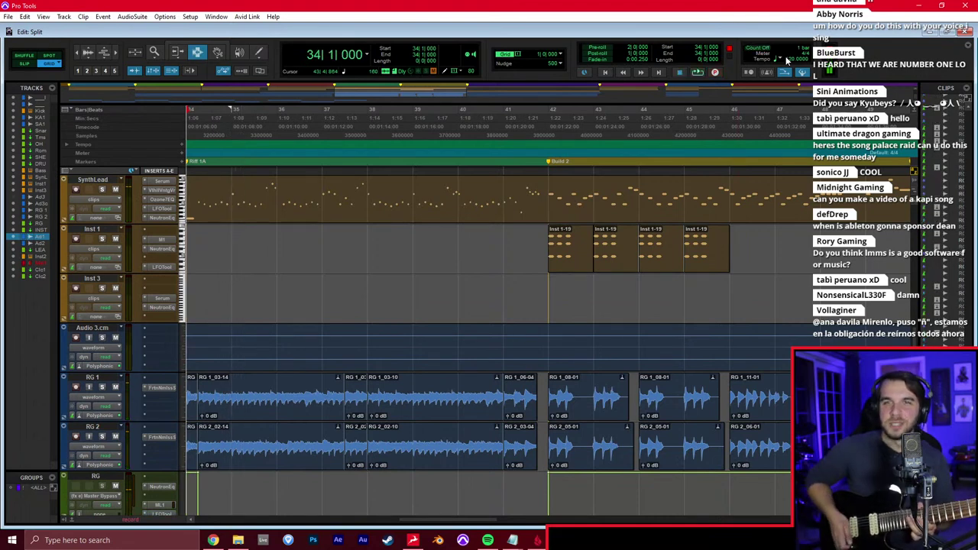
{"action": "key", "text": "space"}
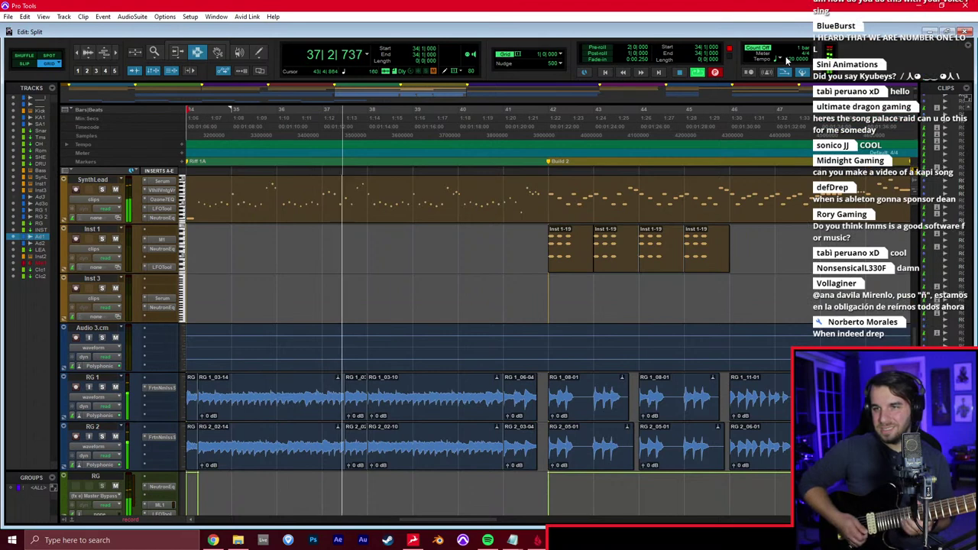
{"action": "key", "text": "space"}
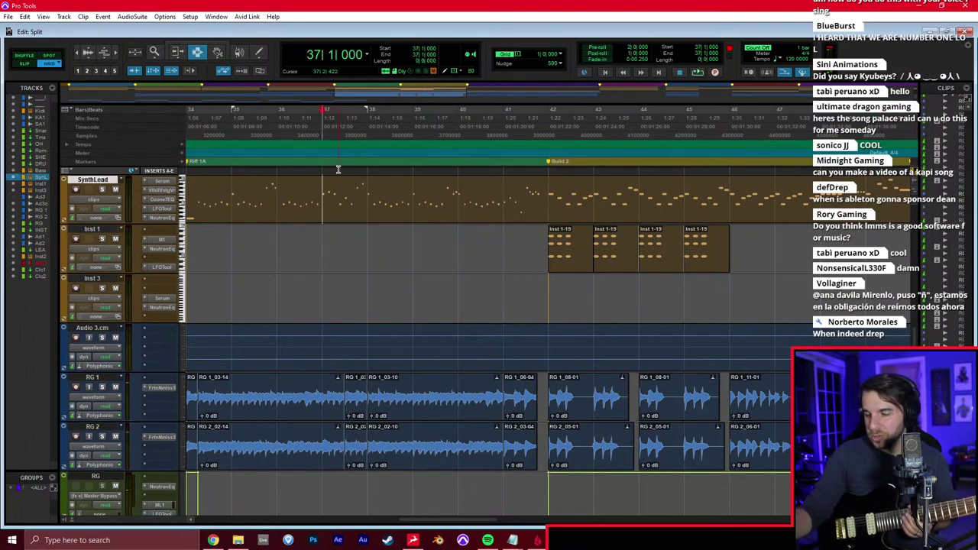
Record further guitar passages on Audio 1, starting at bar 37 and at bar 39, up to bar 41
{"action": "key", "text": "space"}
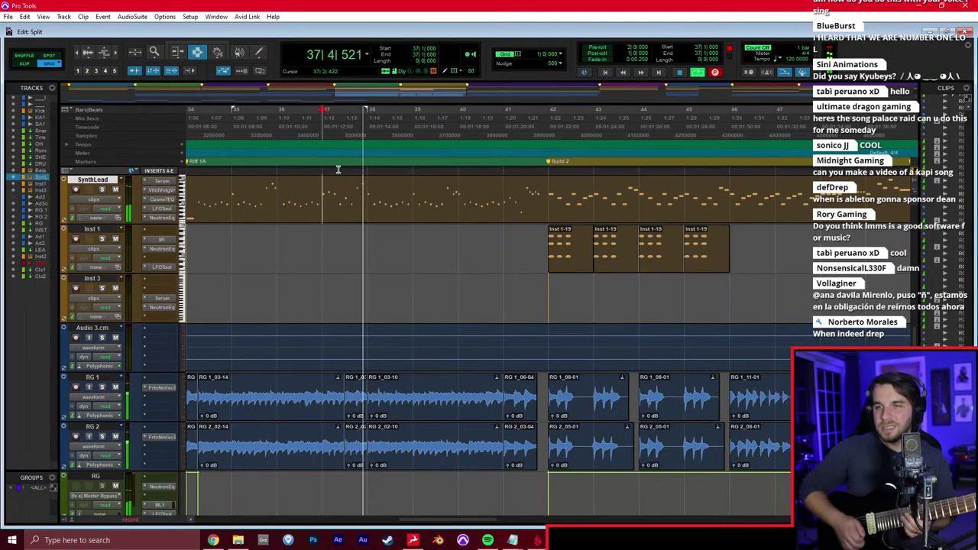
{"action": "key", "text": "space"}
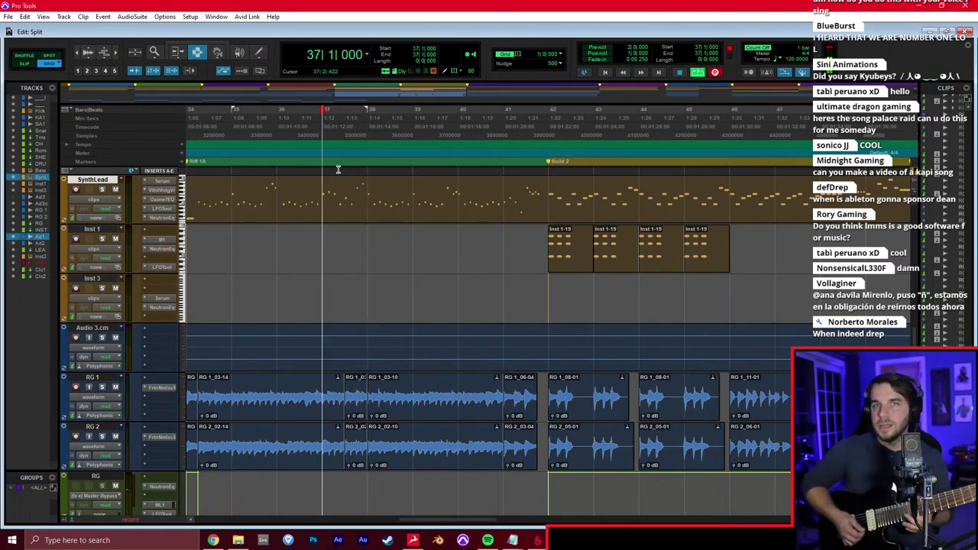
{"action": "key", "text": "space"}
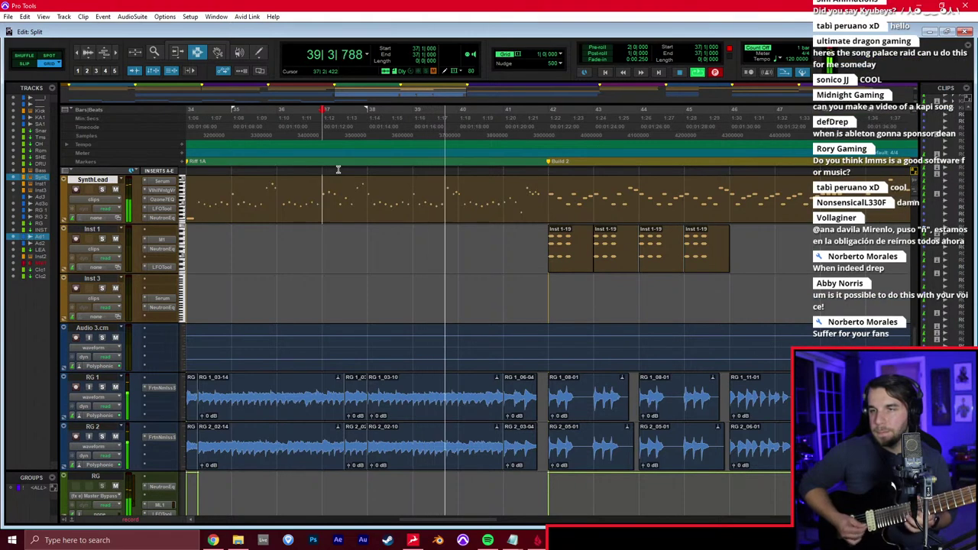
{"action": "key", "text": "space"}
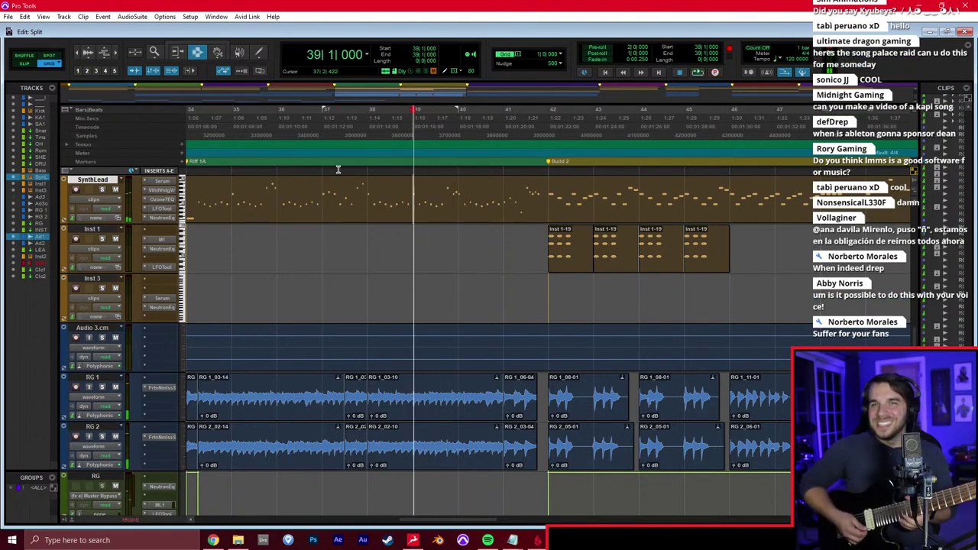
{"action": "key", "text": "space"}
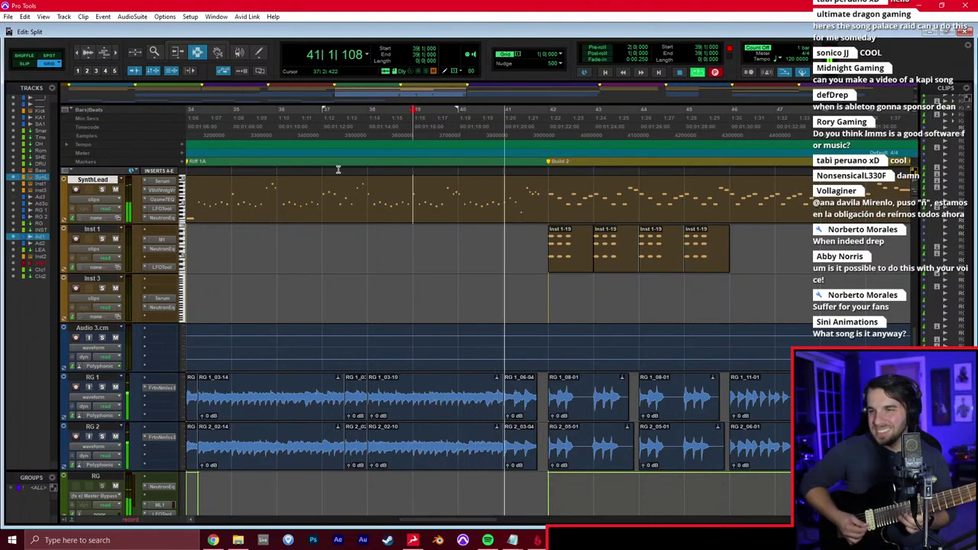
{"action": "key", "text": "space"}
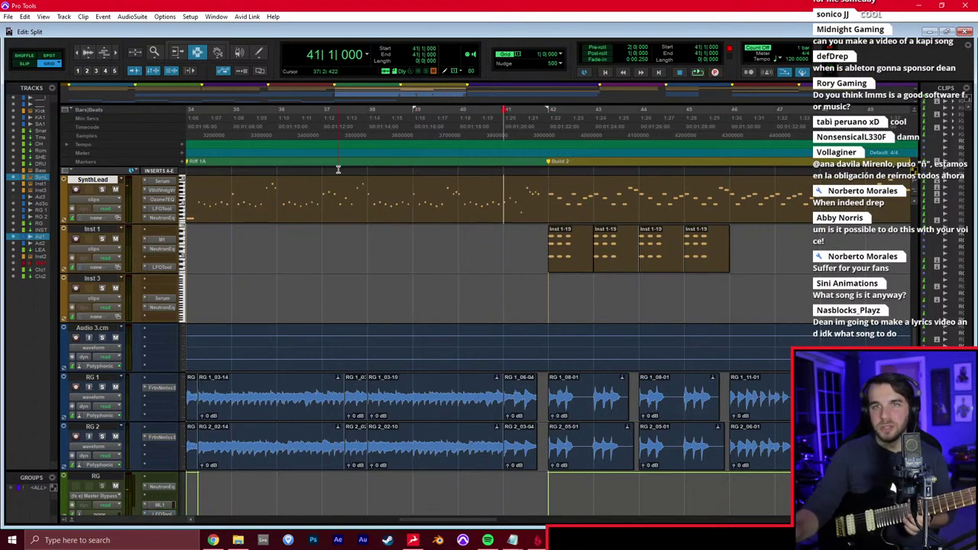
Record repeated guitar takes on Audio 1 from bar 41 up to the Build 2 marker at bar 42
{"action": "key", "text": "space"}
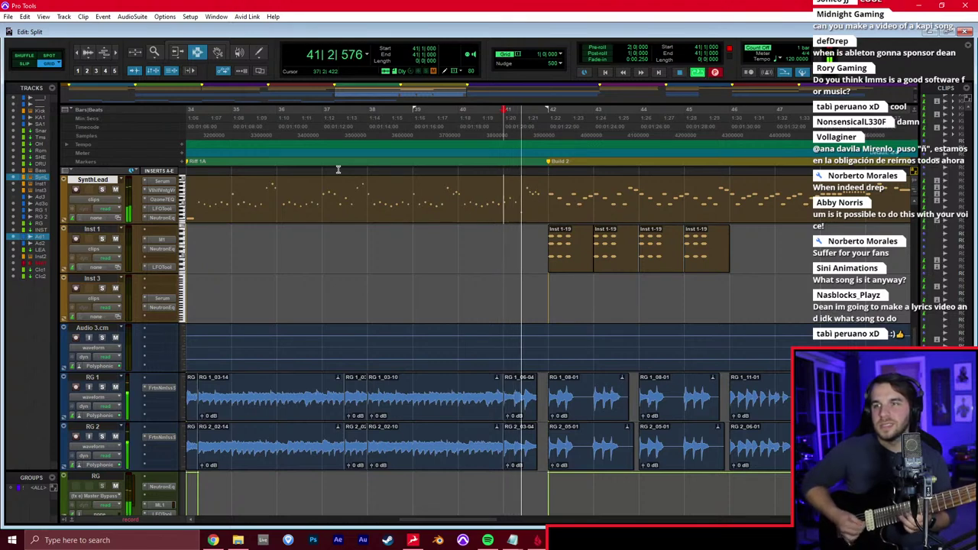
{"action": "key", "text": "space"}
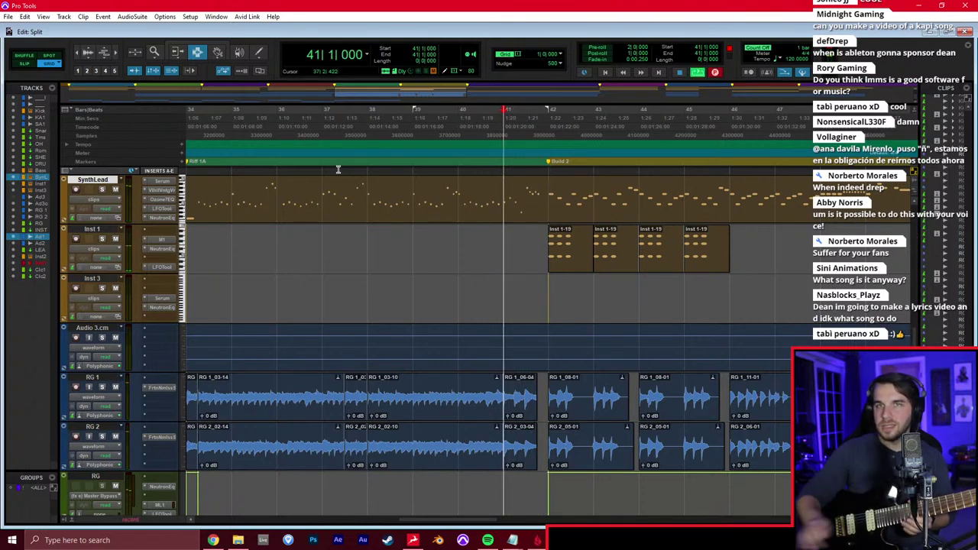
{"action": "key", "text": "space"}
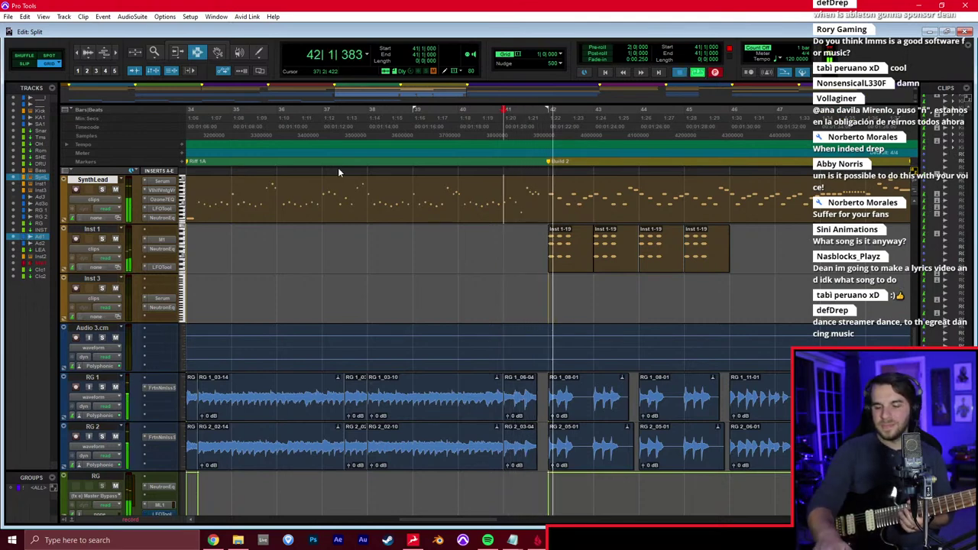
{"action": "key", "text": "space"}
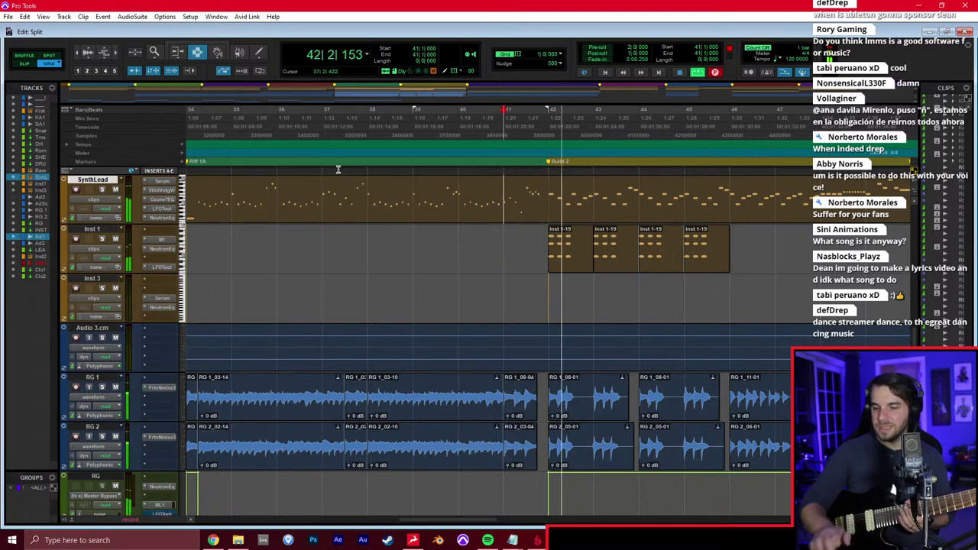
{"action": "key", "text": "space"}
Record the Build 2 guitar part on Audio 1 from bar 42, with a further take from bar 49 into the DROP
{"action": "key", "text": "space"}
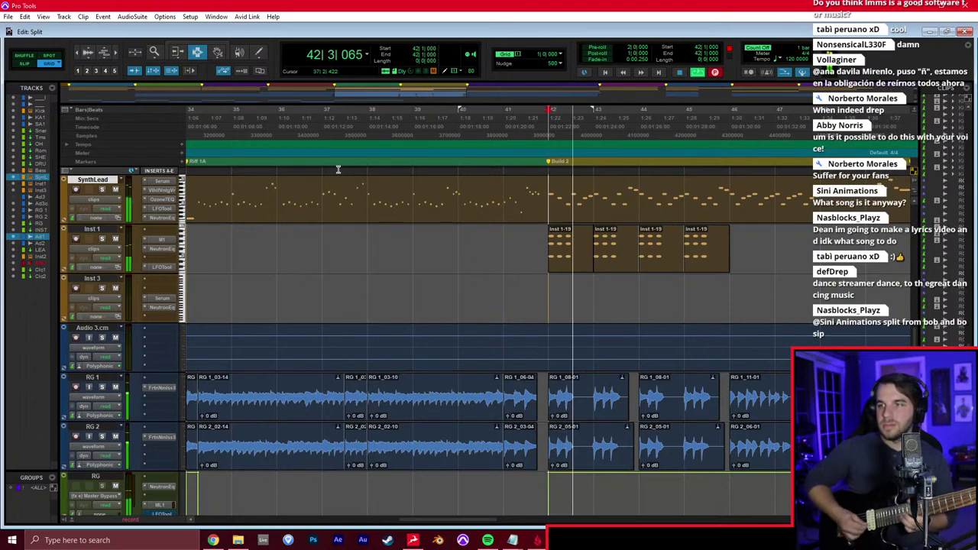
{"action": "key", "text": "space"}
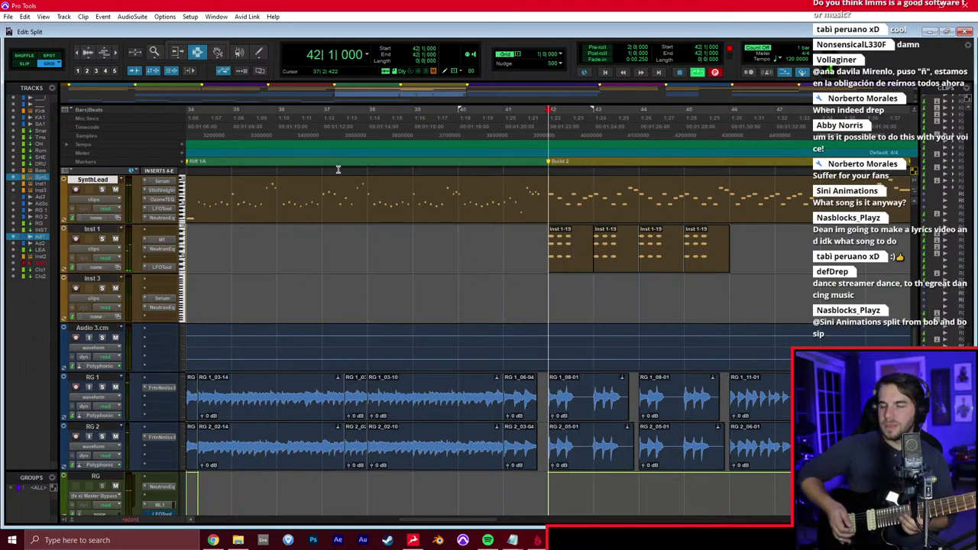
{"action": "key", "text": "space"}
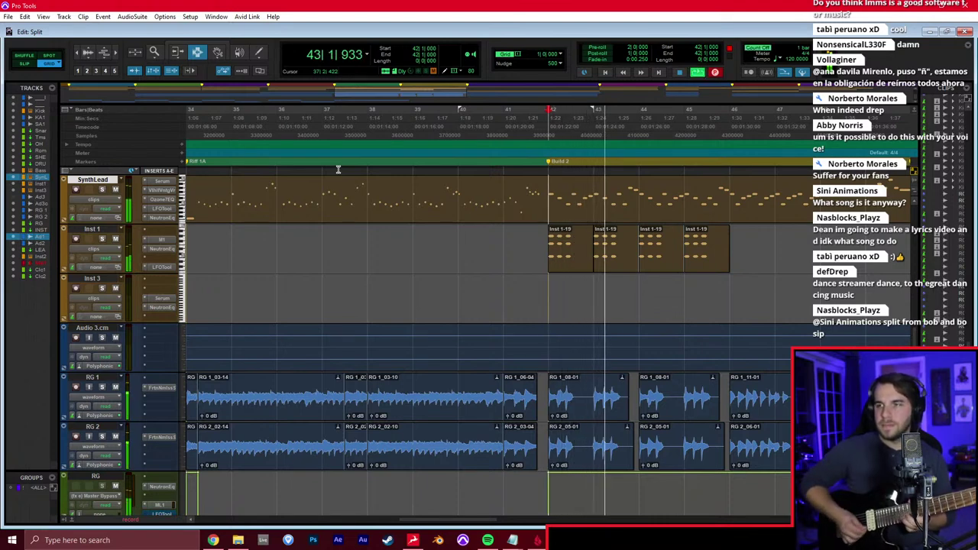
{"action": "key", "text": "space"}
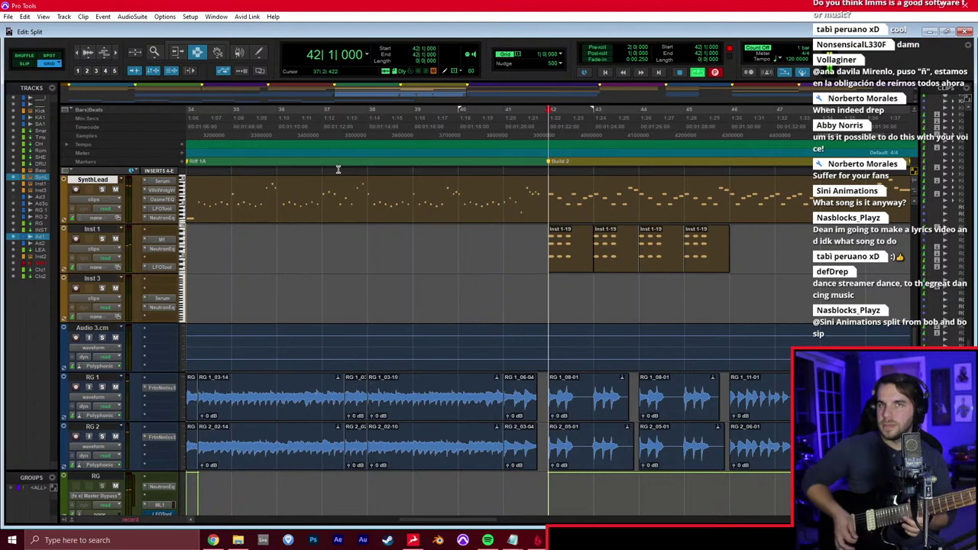
{"action": "key", "text": "space"}
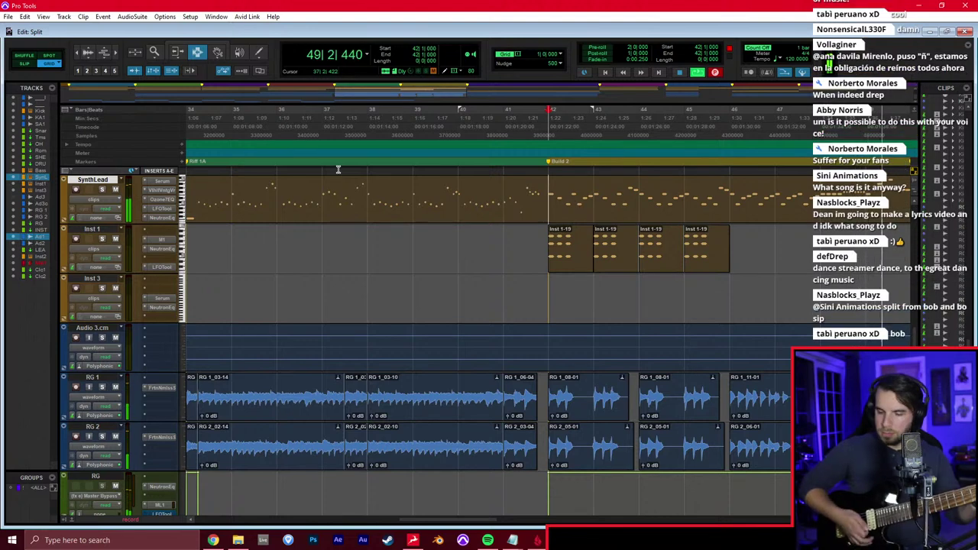
{"action": "key", "text": "space"}
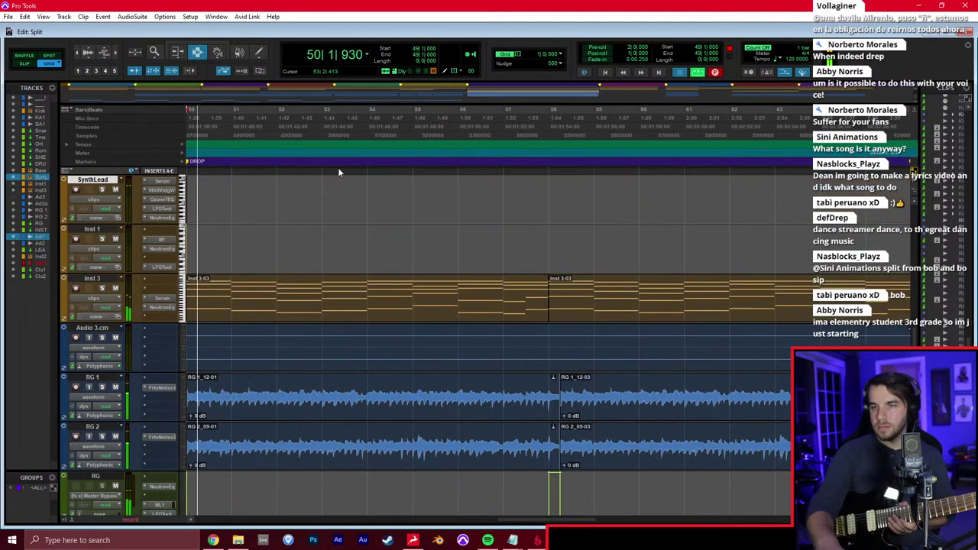
{"action": "key", "text": "KP_1"}
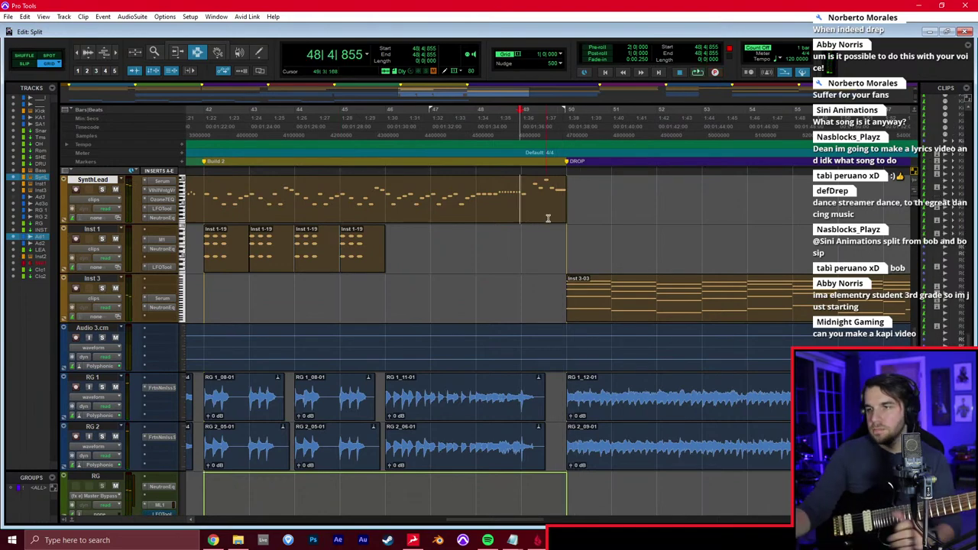
Look over the arrangement around the DROP and the guitar takes on Audio 1 from Riff 1A to bar 50
{"action": "key", "text": "r"}
{"action": "scroll", "coordinate": [566, 204], "scroll_direction": "right", "scroll_amount": 5}
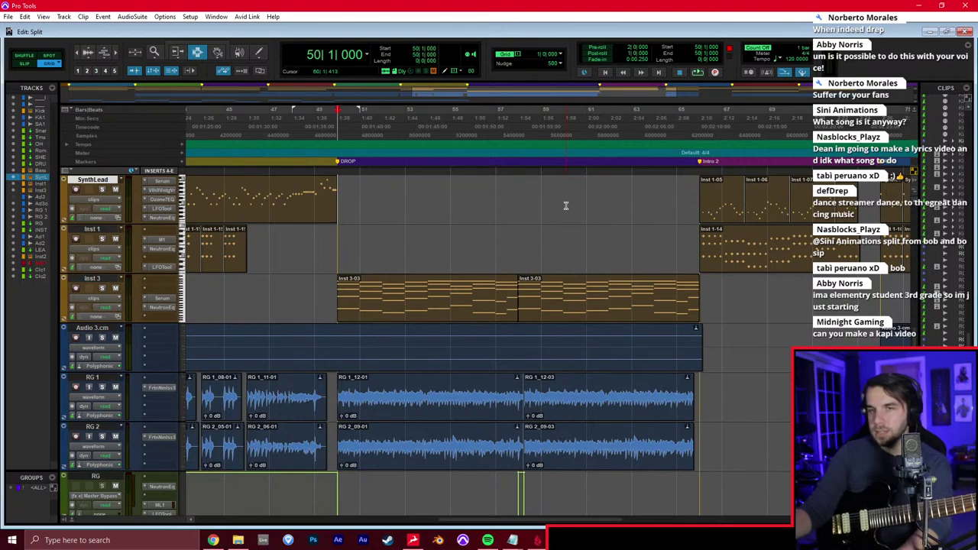
{"action": "scroll", "coordinate": [457, 215], "scroll_direction": "up", "scroll_amount": 3}
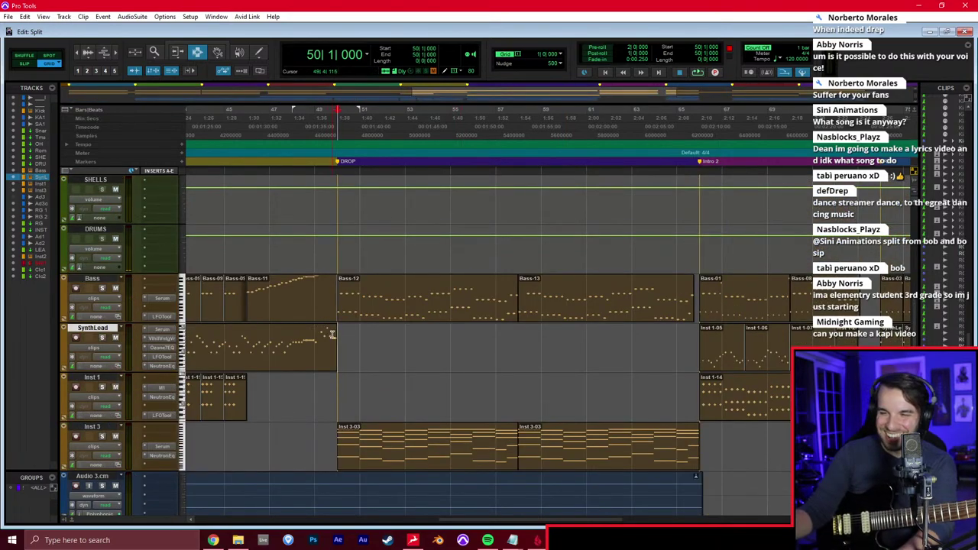
{"action": "key", "text": "r"}
{"action": "key", "text": "r"}
{"action": "scroll", "coordinate": [407, 336], "scroll_direction": "down", "scroll_amount": 6}
{"action": "key", "text": "t"}
{"action": "key", "text": "t"}
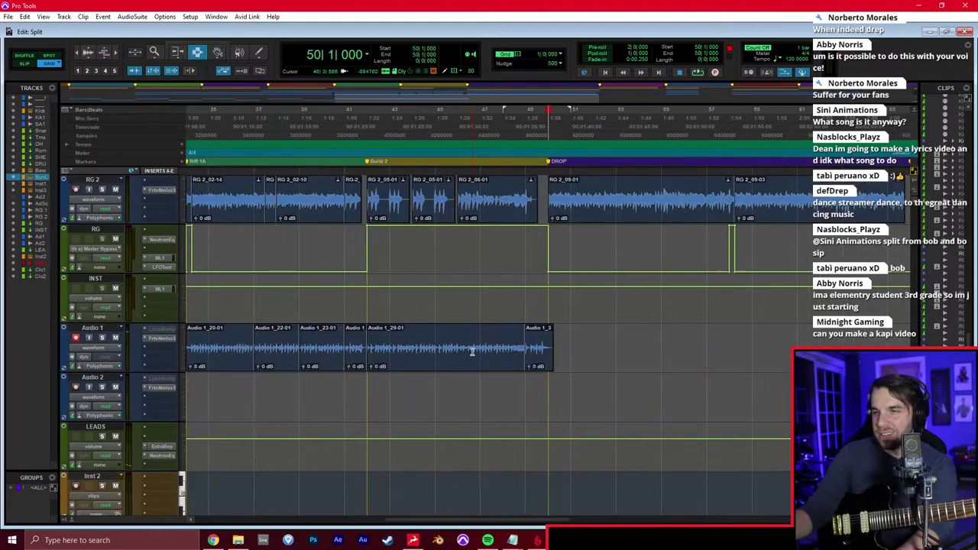
{"action": "scroll", "coordinate": [508, 339], "scroll_direction": "left", "scroll_amount": 3}
{"action": "scroll", "coordinate": [411, 321], "scroll_direction": "up", "scroll_amount": 10}
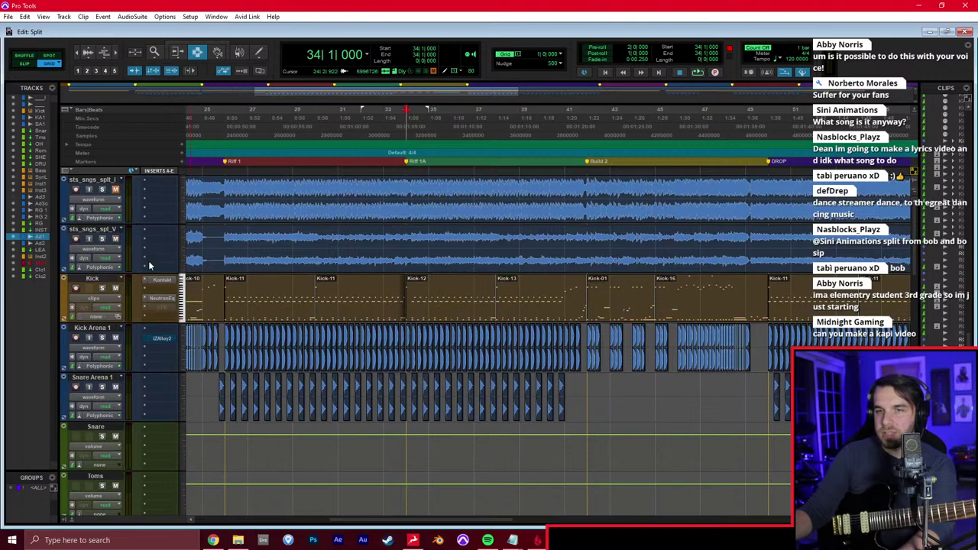
Set the tempo to 160 and play the session from bar 34 while checking the mixer levels
{"action": "scroll", "coordinate": [343, 306], "scroll_direction": "down", "scroll_amount": 10}
{"action": "key", "text": "space"}
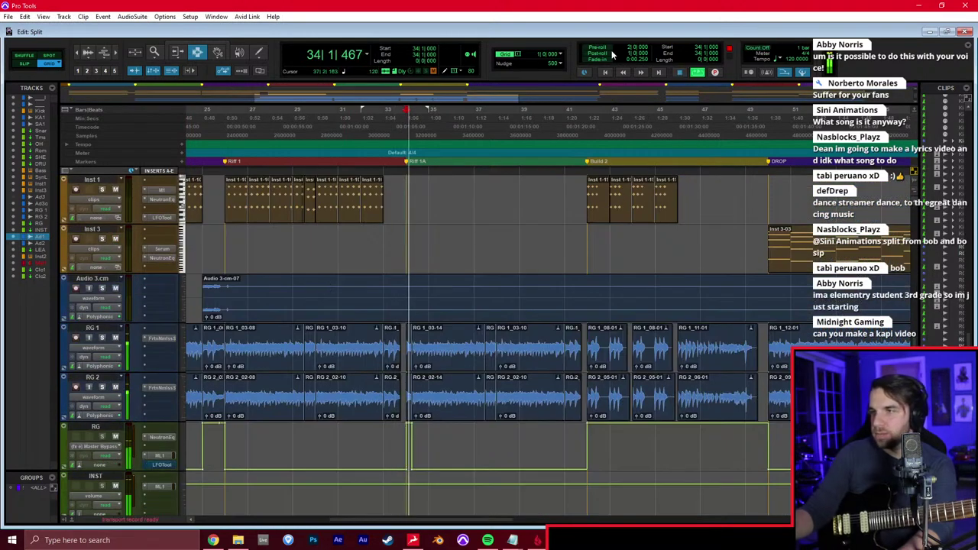
{"action": "key", "text": "space"}
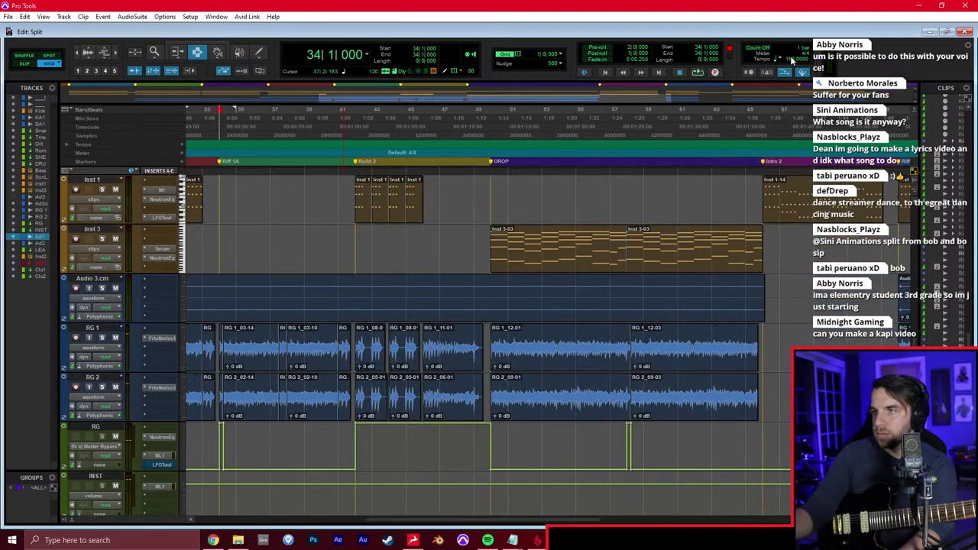
{"action": "key", "text": "ctrl+equal"}
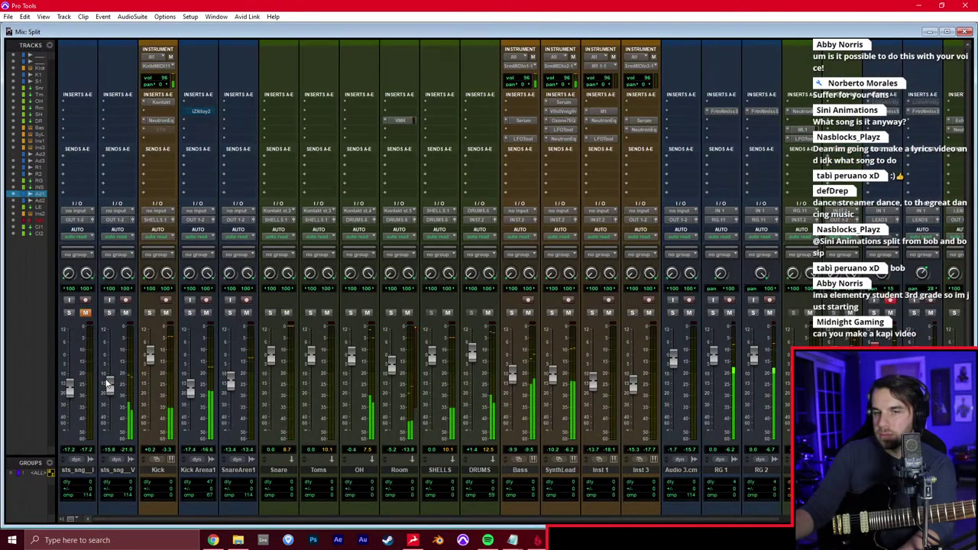
{"action": "key", "text": "ctrl+equal"}
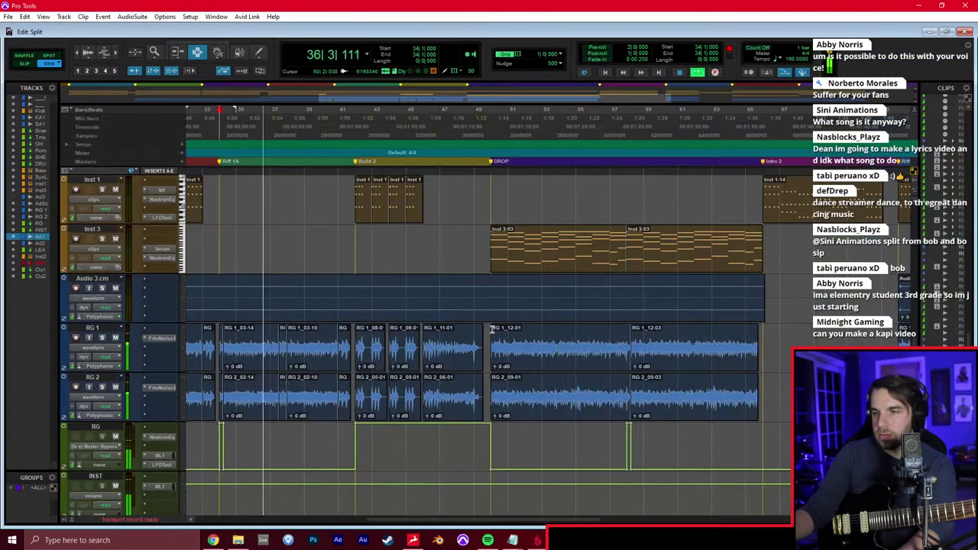
Separate the Riff 1A guitar takes at bar 38 and move bars 38 to 42 from Audio 1 to Audio 2
{"action": "key", "text": "t"}
{"action": "scroll", "coordinate": [664, 346], "scroll_direction": "down", "scroll_amount": 4}
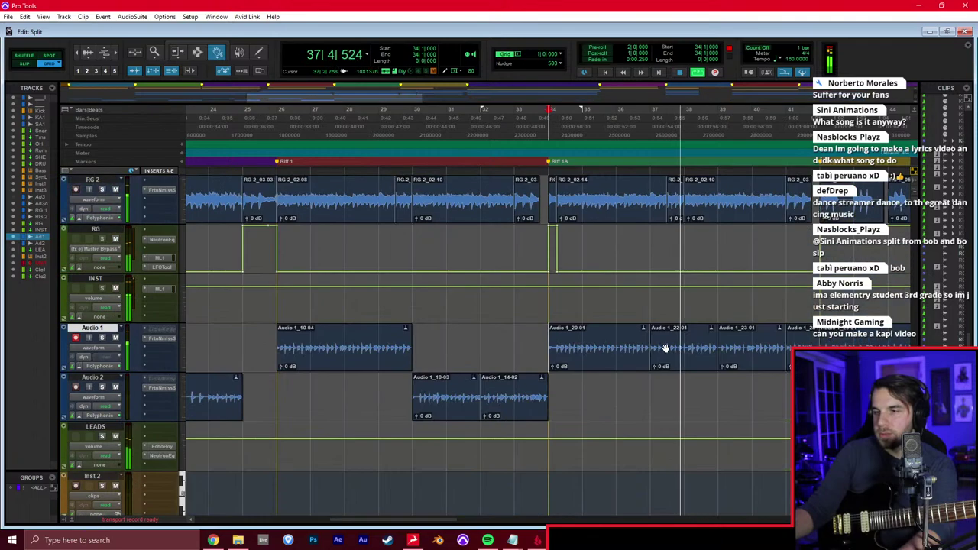
{"action": "scroll", "coordinate": [665, 348], "scroll_direction": "down", "scroll_amount": 1}
{"action": "left_click_drag", "start_coordinate": [686, 293], "coordinate": [819, 294]}
{"action": "key", "text": "b"}
{"action": "left_click_drag", "start_coordinate": [737, 314], "coordinate": [742, 349]}
Separate the Build 2 guitar clip on Audio 1 at bar 46
{"action": "scroll", "coordinate": [742, 350], "scroll_direction": "right", "scroll_amount": 4}
{"action": "left_click", "coordinate": [685, 334]}
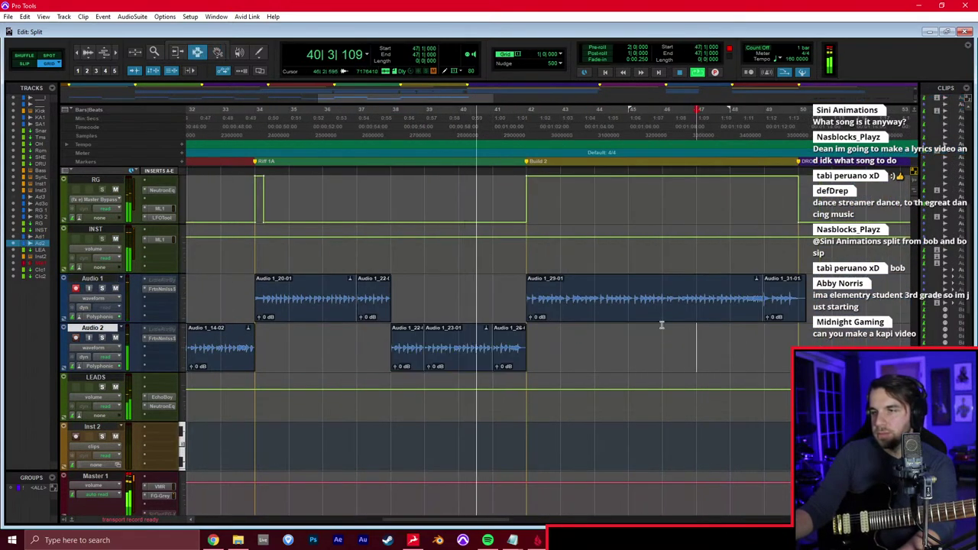
{"action": "left_click", "coordinate": [660, 299]}
{"action": "key", "text": "b"}
{"action": "key", "text": "F8"}
{"action": "left_click", "coordinate": [723, 298]}
{"action": "left_click", "coordinate": [775, 300], "text": "shift"}
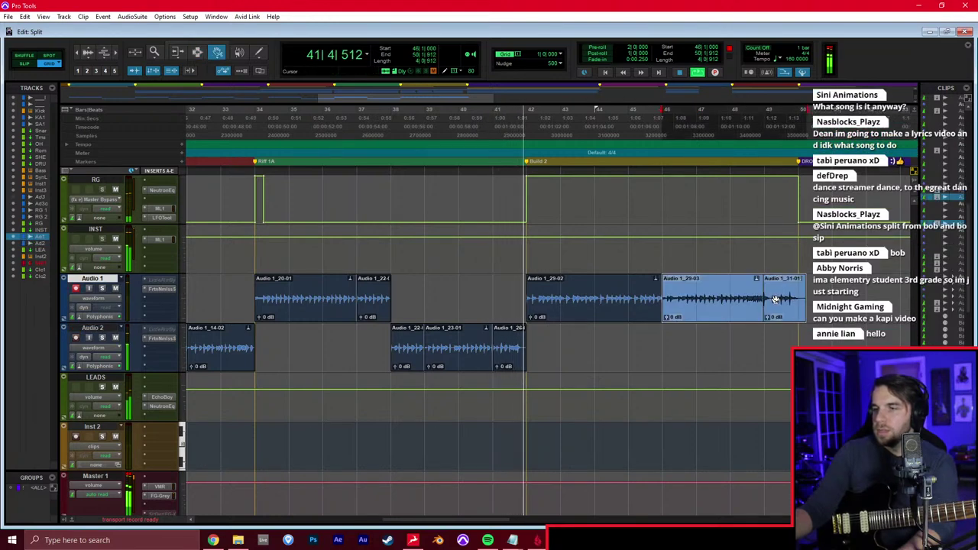
{"action": "key", "text": "F7"}
{"action": "left_click", "coordinate": [696, 341]}
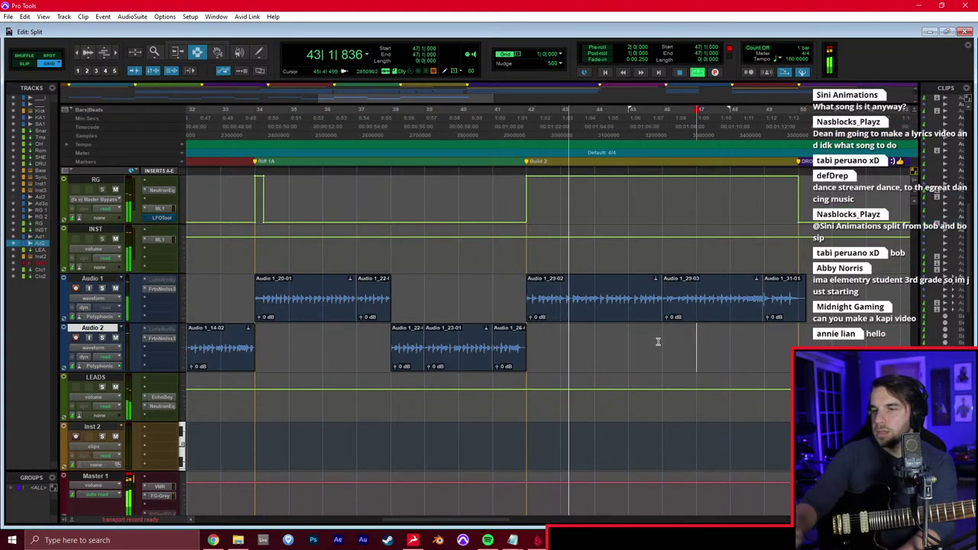
Separate the Build 2 guitar into one-bar clips and move bars 43 and 45 from Audio 1 to Audio 2
{"action": "left_click_drag", "start_coordinate": [564, 298], "coordinate": [587, 344]}
{"action": "key", "text": "b"}
{"action": "key", "text": "F8"}
{"action": "key", "text": "F7"}
{"action": "left_click", "coordinate": [627, 299]}
{"action": "key", "text": "b"}
{"action": "key", "text": "F8"}
{"action": "left_click_drag", "start_coordinate": [646, 309], "coordinate": [650, 344]}
{"action": "key", "text": "F7"}
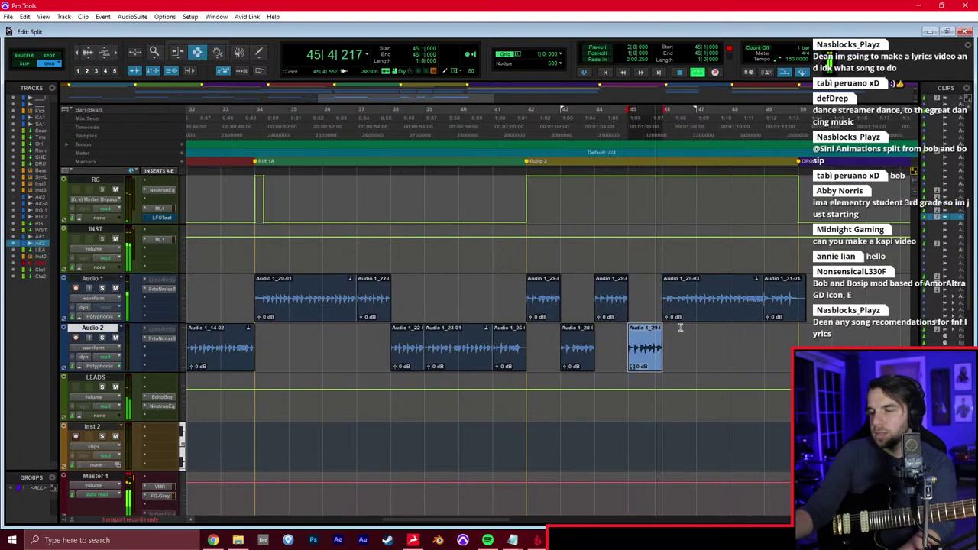
{"action": "left_click_drag", "start_coordinate": [697, 299], "coordinate": [730, 301]}
{"action": "key", "text": "F8"}
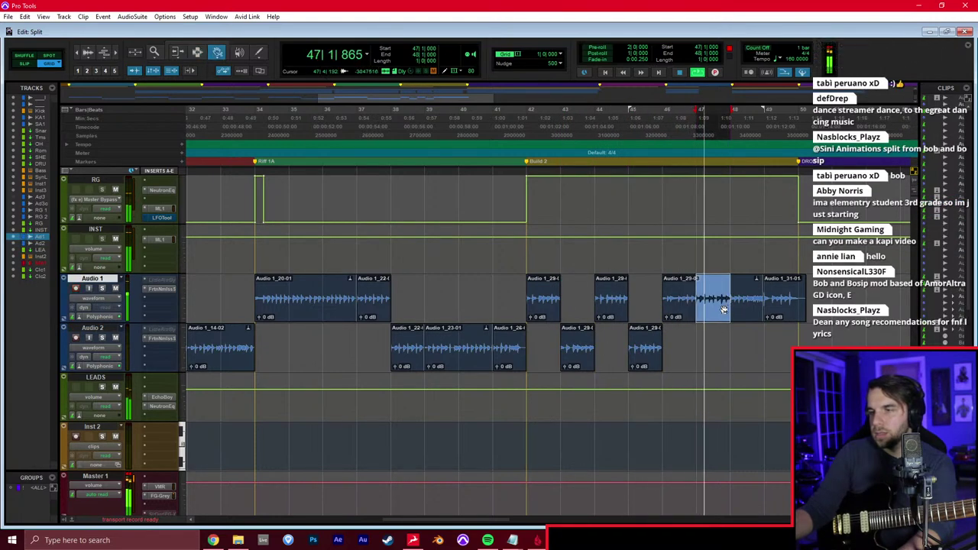
{"action": "key", "text": "F7"}
Stop playback and set the grid to eighth notes (0|0|480)
{"action": "key", "text": "t"}
{"action": "key", "text": "space"}
{"action": "left_click", "coordinate": [556, 55]}
{"action": "left_click", "coordinate": [577, 84]}
Play the original song's vocal track soloed from bar 46 as a reference, with its solo removed when finished
{"action": "scroll", "coordinate": [443, 242], "scroll_direction": "up", "scroll_amount": 10}
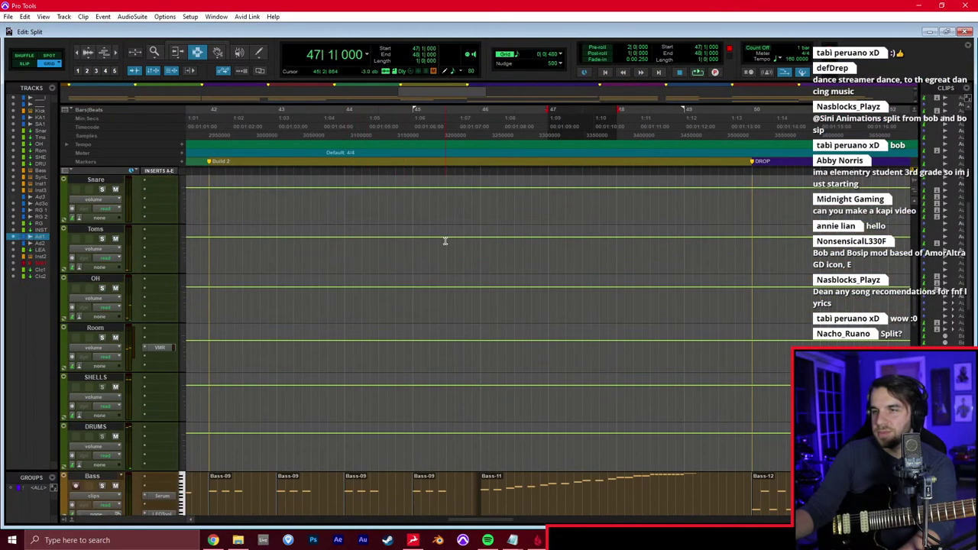
{"action": "scroll", "coordinate": [459, 229], "scroll_direction": "up", "scroll_amount": 5}
{"action": "left_click", "coordinate": [482, 214]}
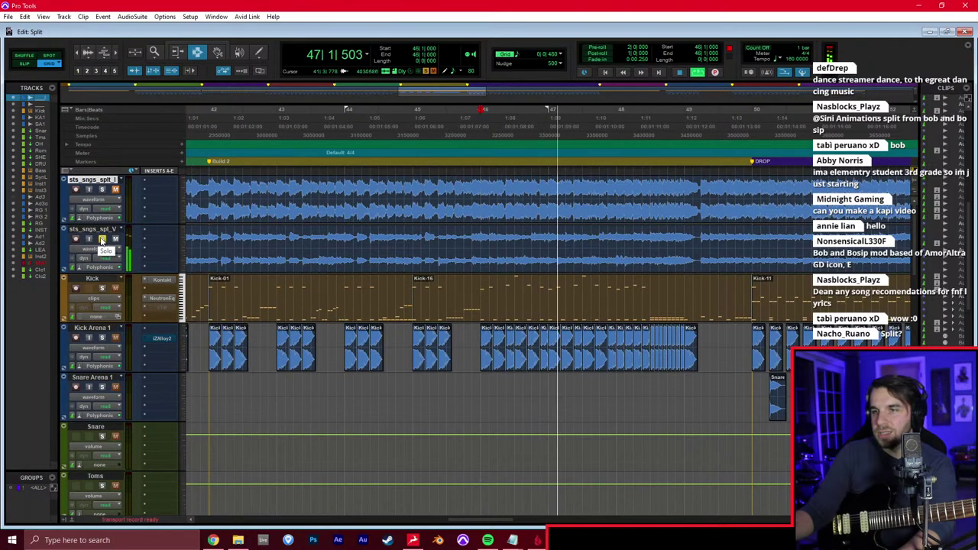
{"action": "key", "text": "space"}
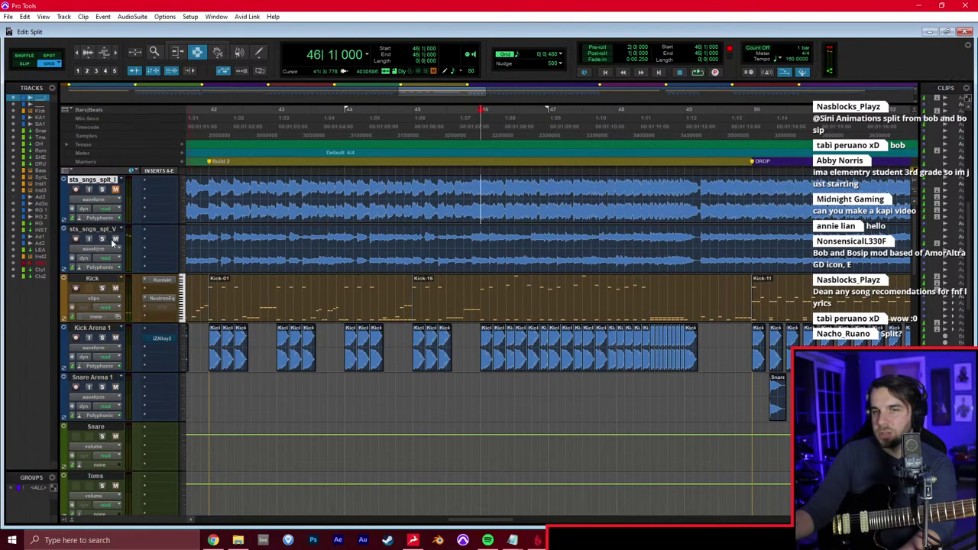
Separate the second halves of bars 46 and 47 from the Audio 1 guitar and move them to Audio 2
{"action": "scroll", "coordinate": [451, 334], "scroll_direction": "down", "scroll_amount": 10}
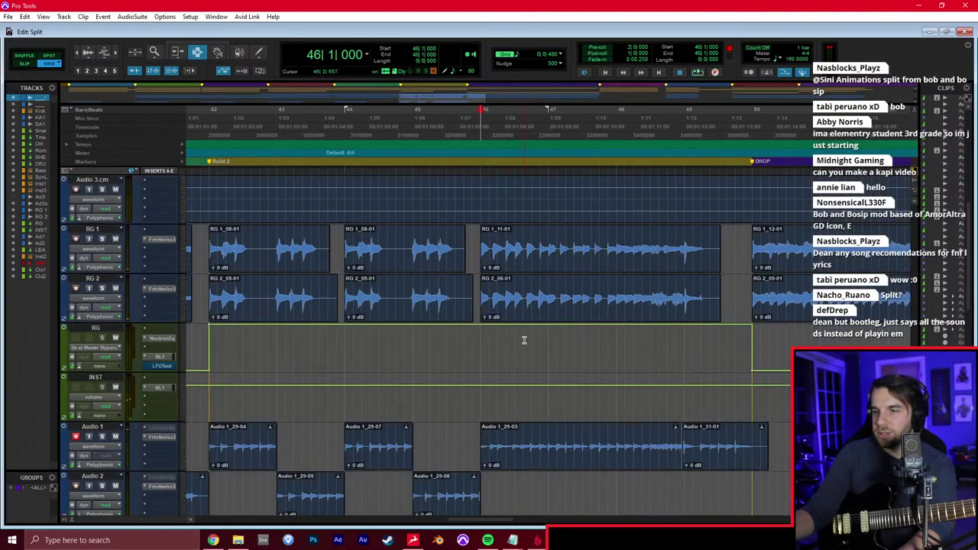
{"action": "scroll", "coordinate": [524, 338], "scroll_direction": "down", "scroll_amount": 3}
{"action": "left_click_drag", "start_coordinate": [515, 304], "coordinate": [544, 353]}
{"action": "key", "text": "b"}
{"action": "left_click_drag", "start_coordinate": [584, 303], "coordinate": [615, 350]}
{"action": "key", "text": "b"}
Play the alternating guitar clips from 45|4|480 through bar 48 to check the edits
{"action": "left_click", "coordinate": [475, 310]}
{"action": "key", "text": "space"}
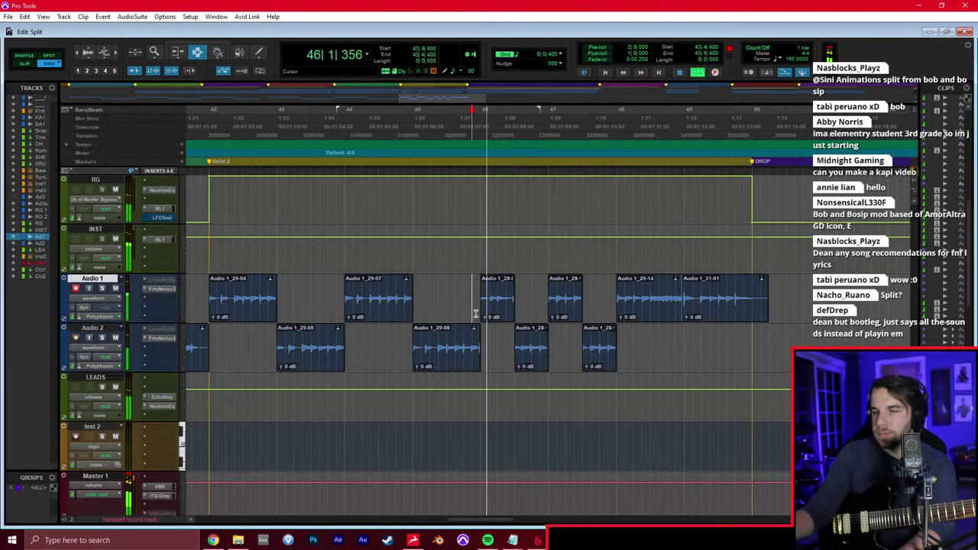
{"action": "scroll", "coordinate": [476, 312], "scroll_direction": "right", "scroll_amount": 5}
{"action": "left_click", "coordinate": [479, 312]}
{"action": "left_click", "coordinate": [454, 303]}
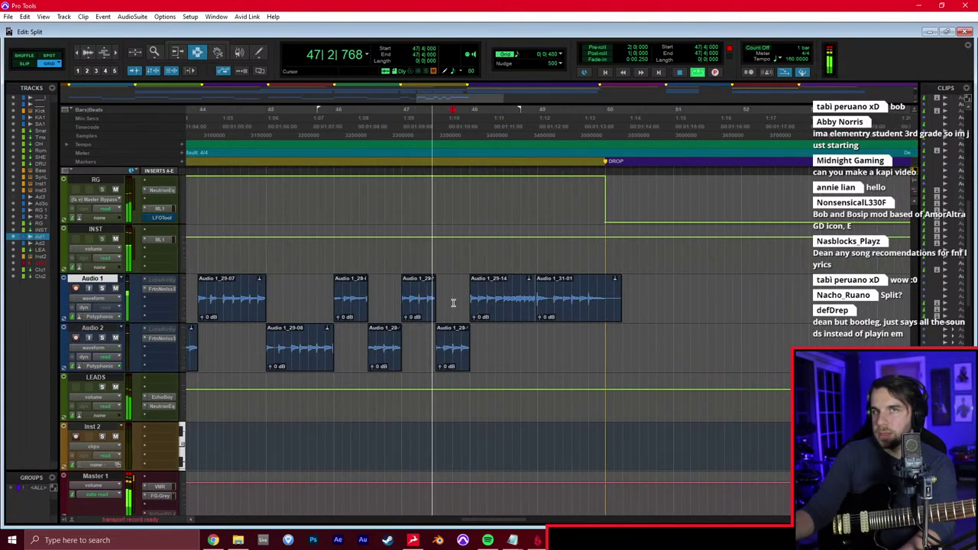
{"action": "left_click", "coordinate": [504, 293]}
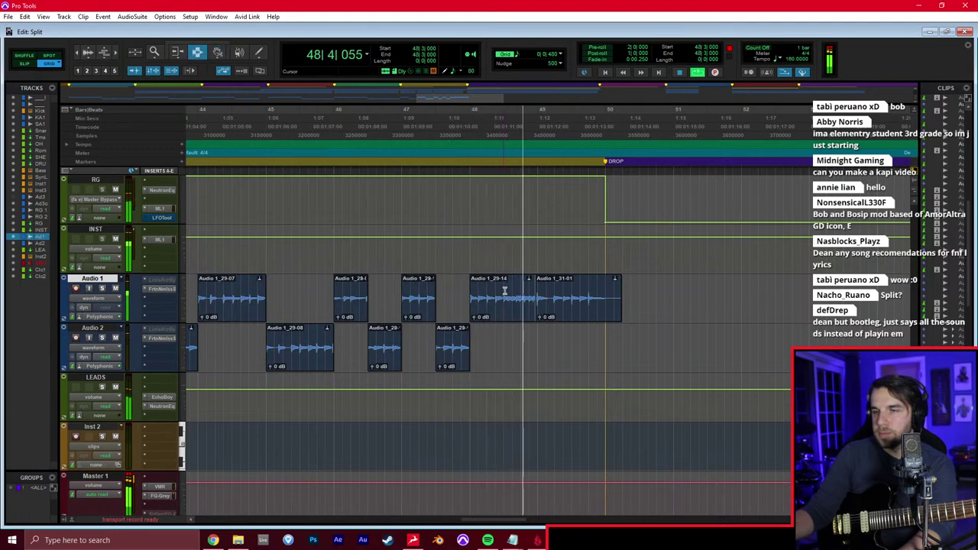
{"action": "key", "text": "space"}
Copy the Audio 1 guitar clips from bar 48 through the DROP marker onto Audio 2 at the same position
{"action": "left_click_drag", "start_coordinate": [508, 308], "coordinate": [564, 344]}
{"action": "left_click", "coordinate": [538, 312]}
{"action": "left_click", "coordinate": [521, 320]}
{"action": "key", "text": "space"}
{"action": "key", "text": "space"}
Record a new guitar take on Audio 2 from bar 48 past the DROP marker, restarting after a false start
{"action": "left_click", "coordinate": [477, 354]}
{"action": "left_click", "coordinate": [470, 351]}
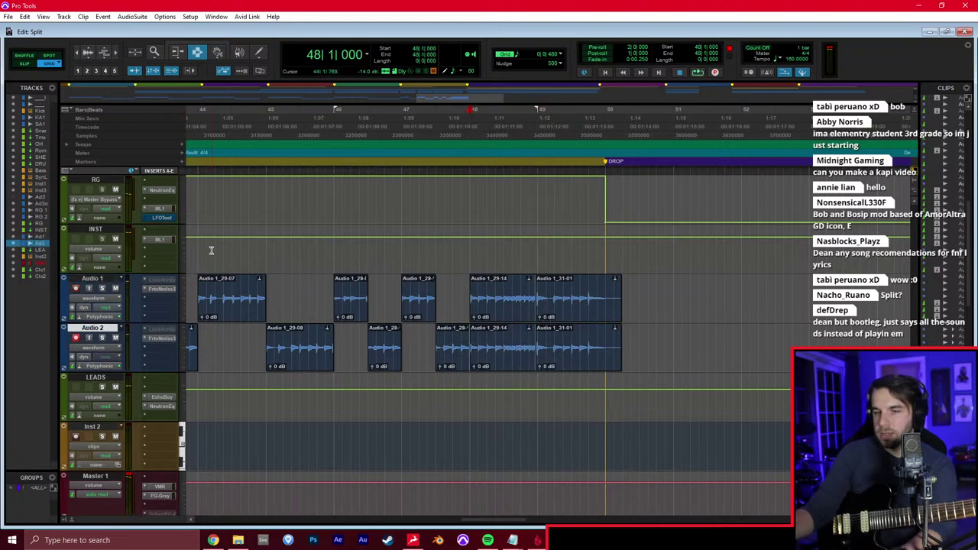
{"action": "key", "text": "ctrl+space"}
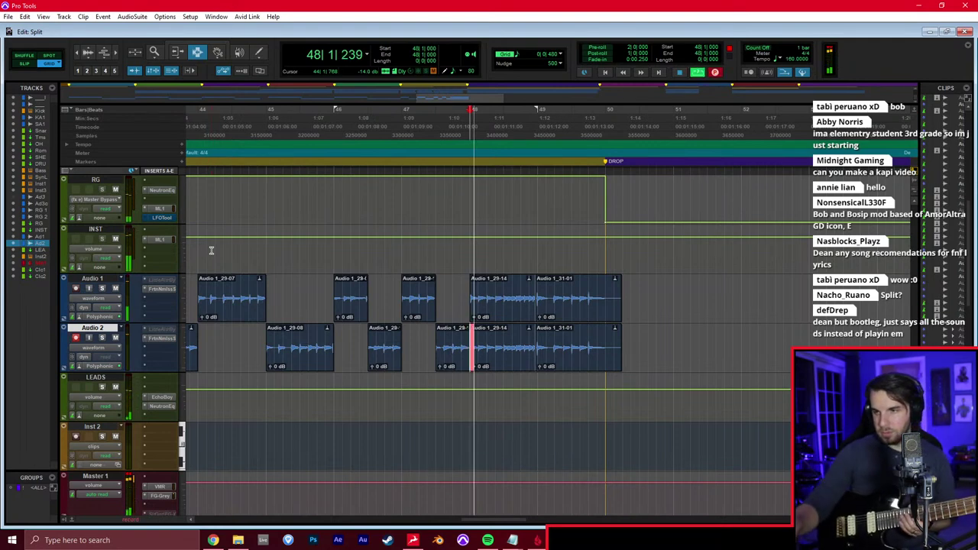
{"action": "key", "text": "space"}
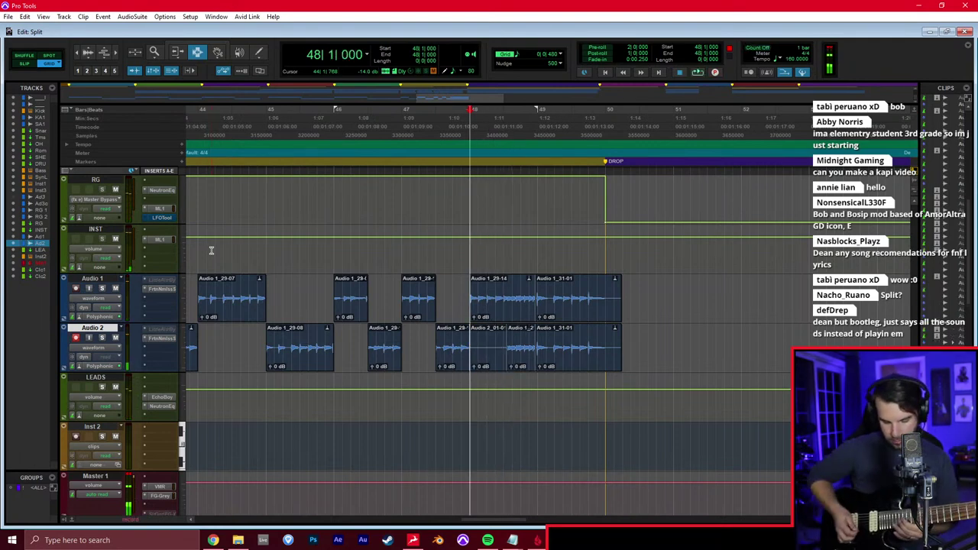
{"action": "key", "text": "ctrl+space"}
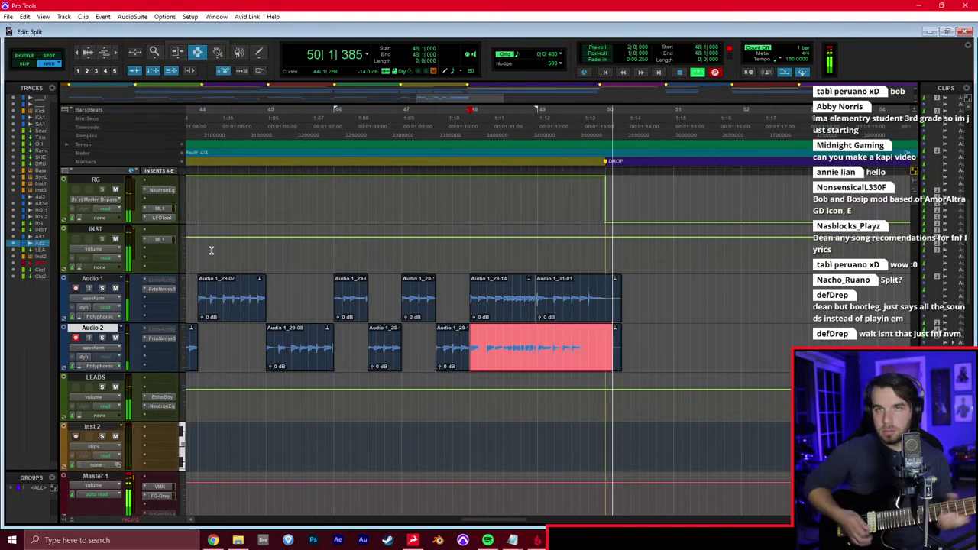
{"action": "key", "text": "space"}
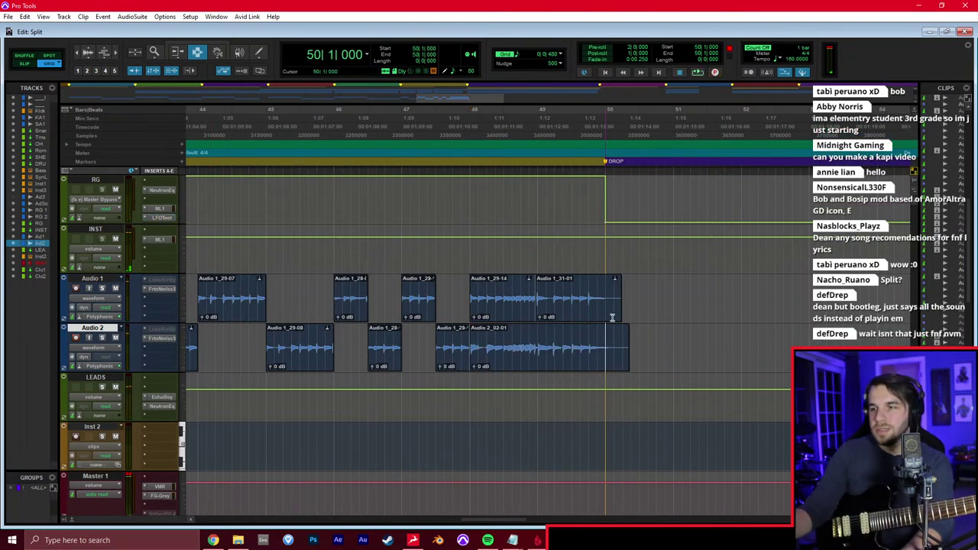
Delete the excess guitar audio on Audio 1 and Audio 2 after the DROP marker at bar 50
{"action": "left_click_drag", "start_coordinate": [606, 332], "coordinate": [687, 292]}
{"action": "key", "text": "Delete"}
{"action": "key", "text": "r"}
{"action": "key", "text": "r"}
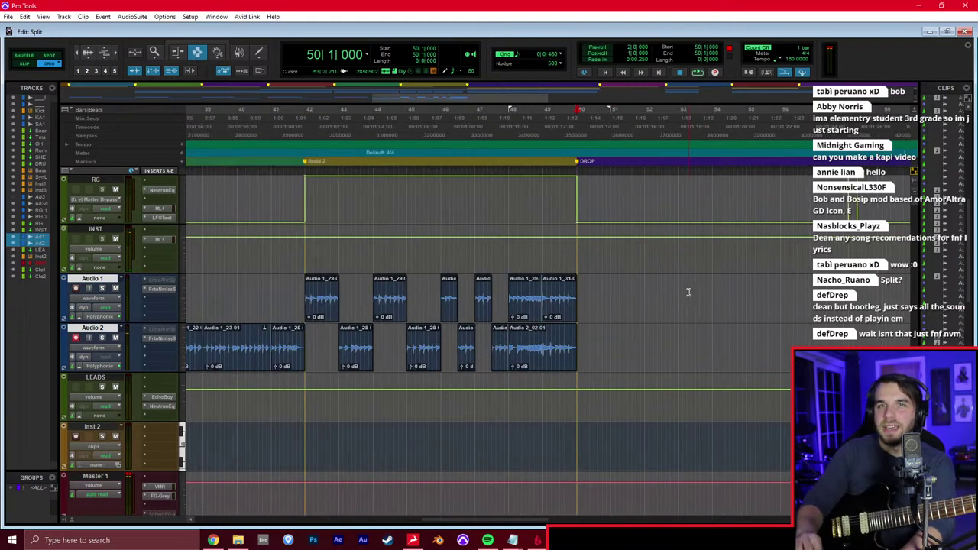
Reactivate the Little AlterBoy inserts on the Audio 1 and Audio 2 tracks
{"action": "left_click", "coordinate": [530, 286]}
{"action": "scroll", "coordinate": [523, 288], "scroll_direction": "left", "scroll_amount": 5}
{"action": "left_click", "coordinate": [522, 288]}
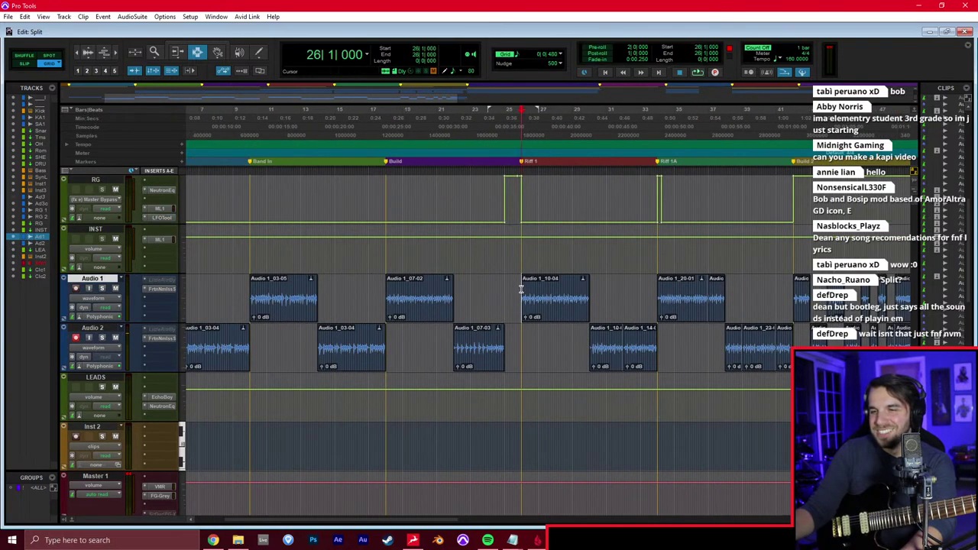
{"action": "key", "text": "r"}
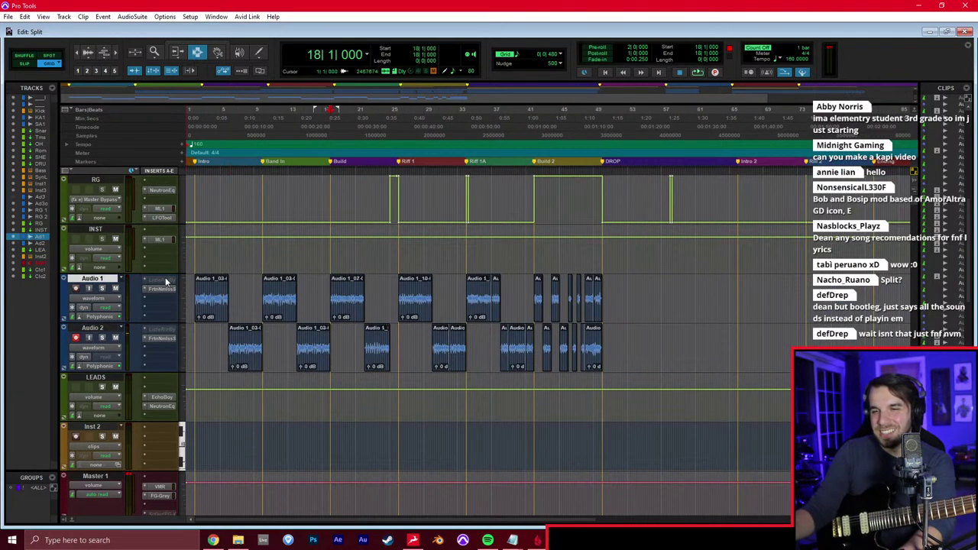
{"action": "scroll", "coordinate": [221, 311], "scroll_direction": "up", "scroll_amount": 2}
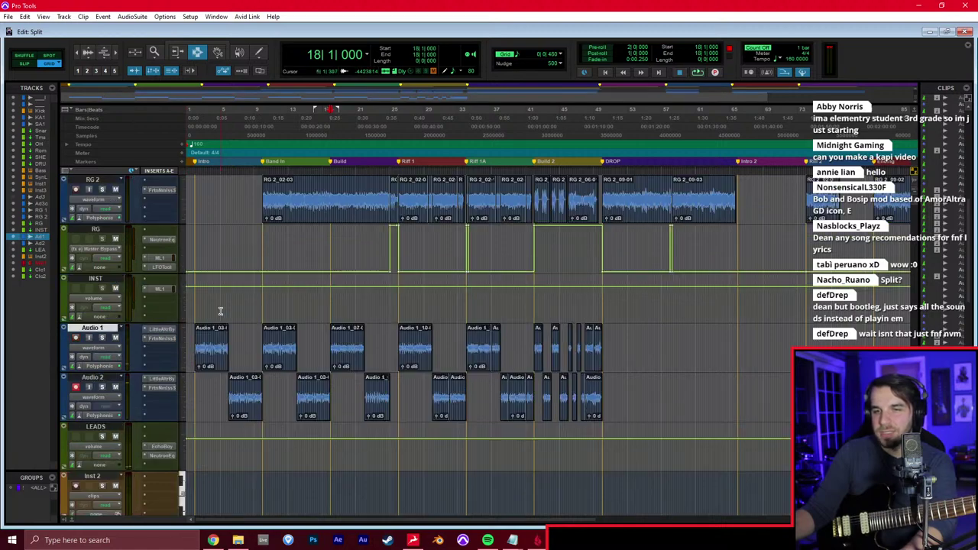
Play the song from bar 1 and check the lead guitar and other track levels in the mixer
{"action": "key", "text": "ctrl+equal"}
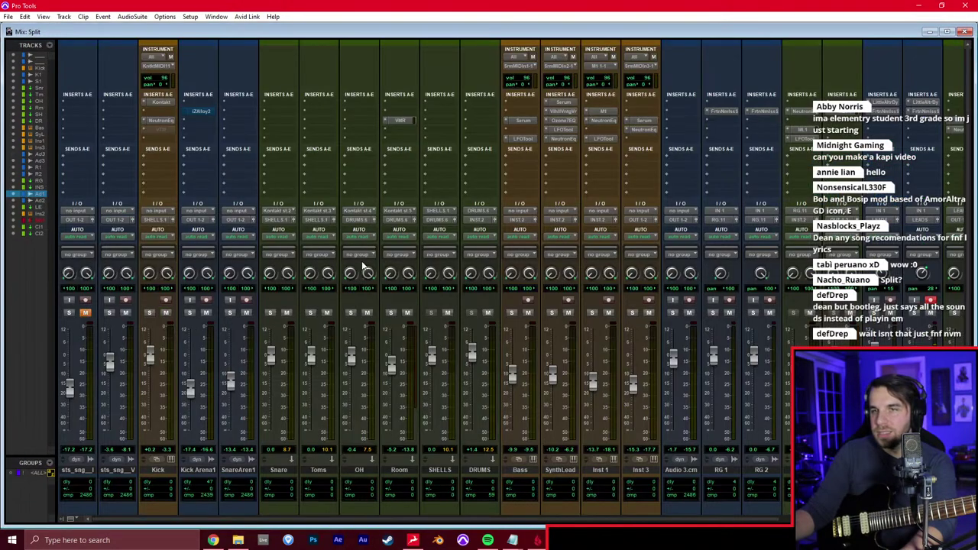
{"action": "key", "text": "ctrl+equal"}
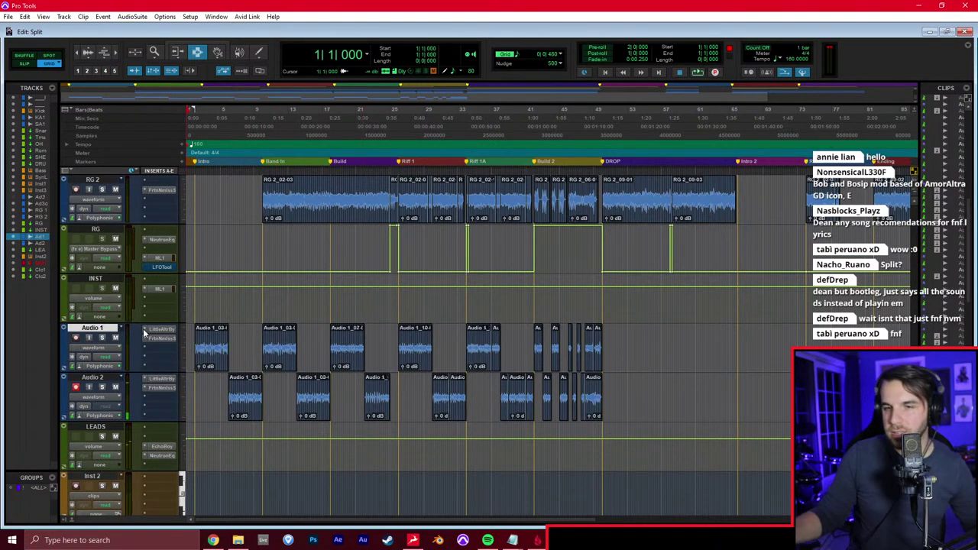
{"action": "key", "text": "ctrl+equal"}
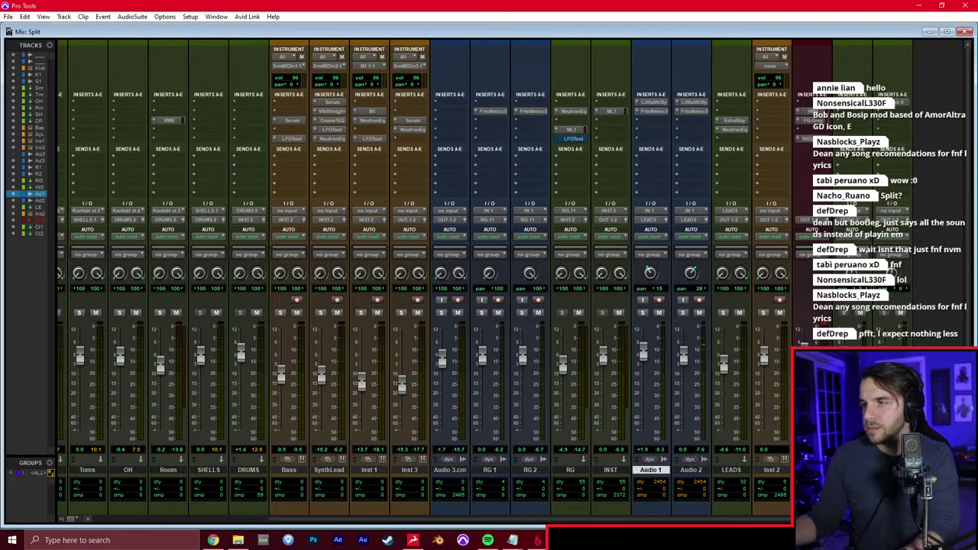
{"action": "key", "text": "ctrl+equal"}
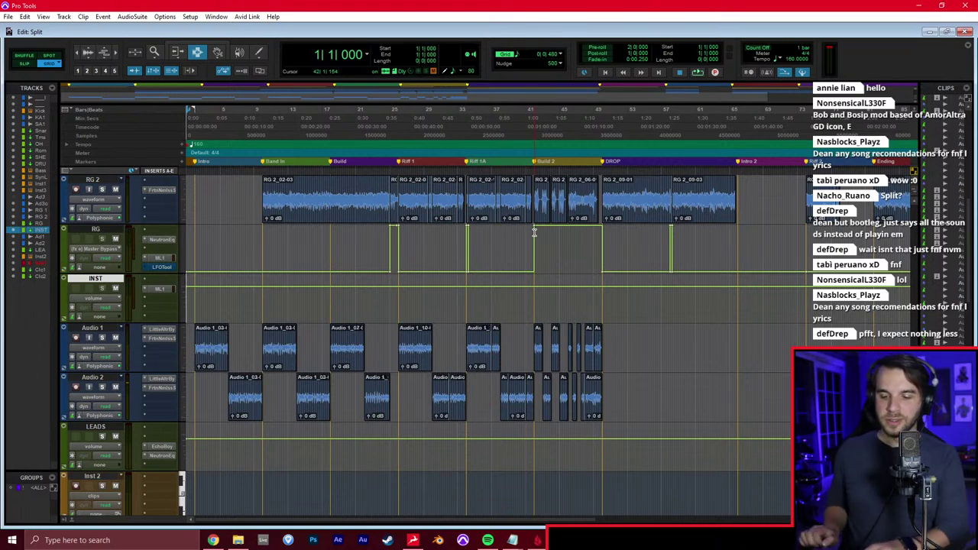
{"action": "key", "text": "ctrl+bracketright"}
{"action": "key", "text": "ctrl+bracketright"}
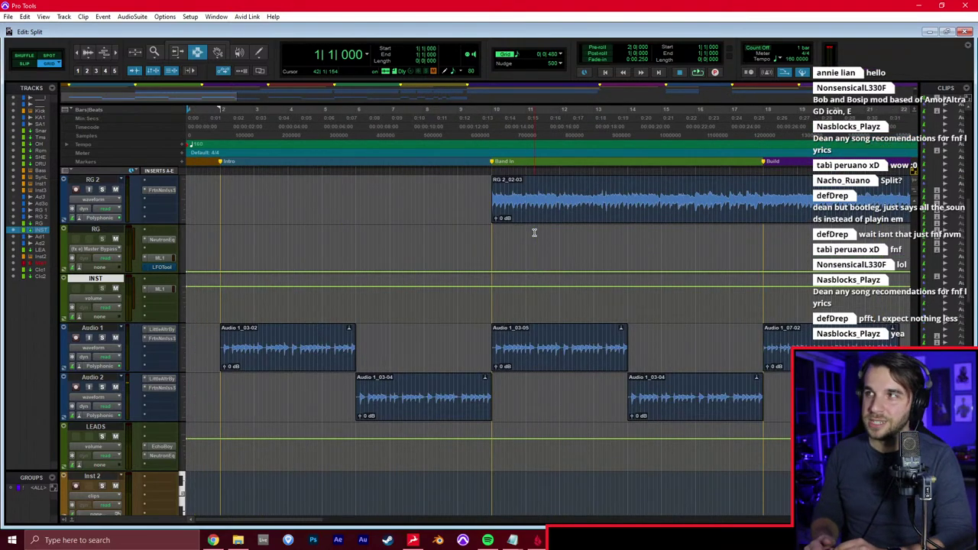
{"action": "key", "text": "space"}
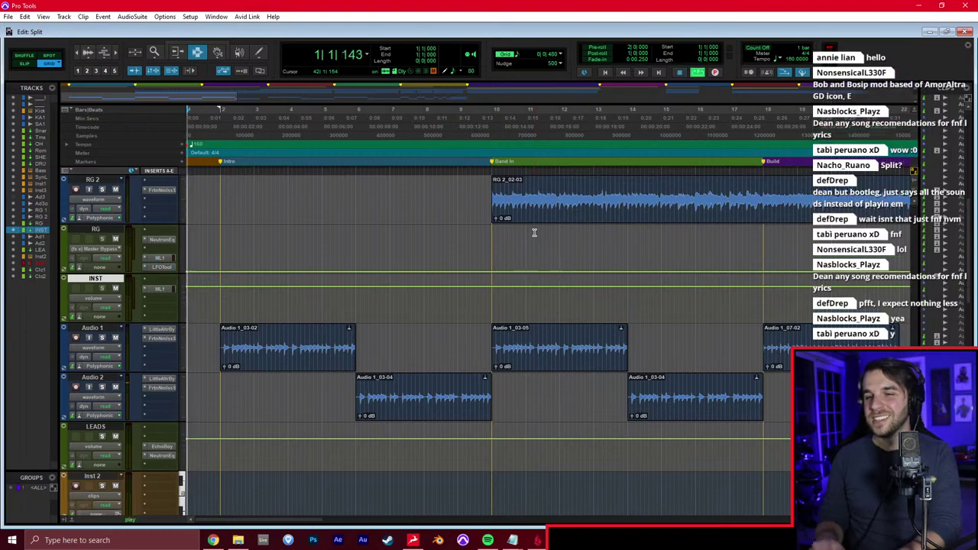
{"action": "left_click", "coordinate": [412, 360]}
{"action": "key", "text": "ctrl+equal"}
{"action": "scroll", "coordinate": [298, 363], "scroll_direction": "left", "scroll_amount": 6}
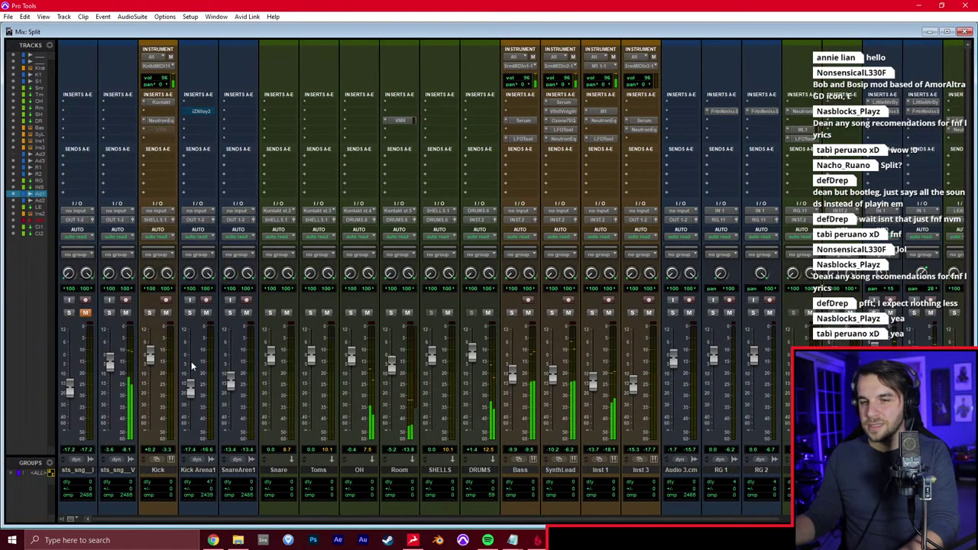
{"action": "scroll", "coordinate": [297, 315], "scroll_direction": "right", "scroll_amount": 6}
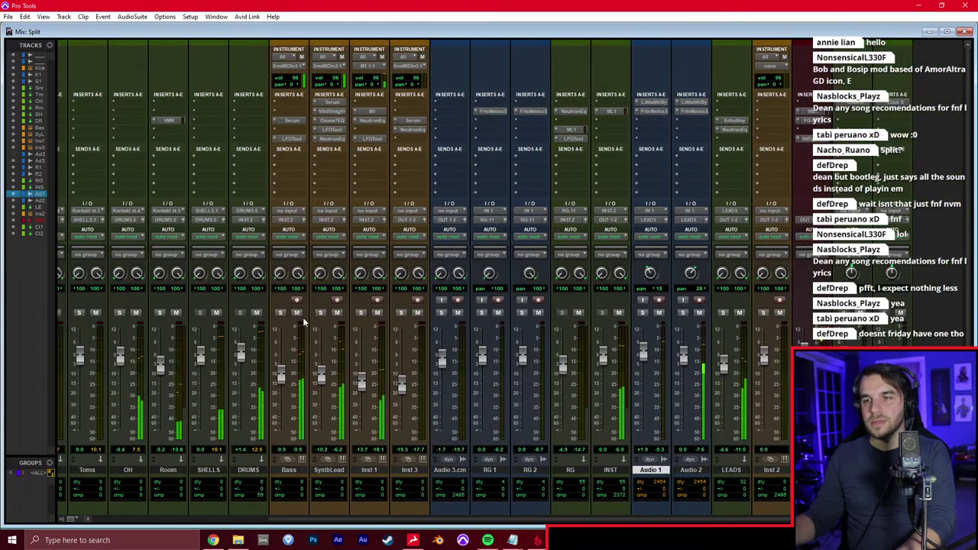
{"action": "key", "text": "ctrl+equal"}
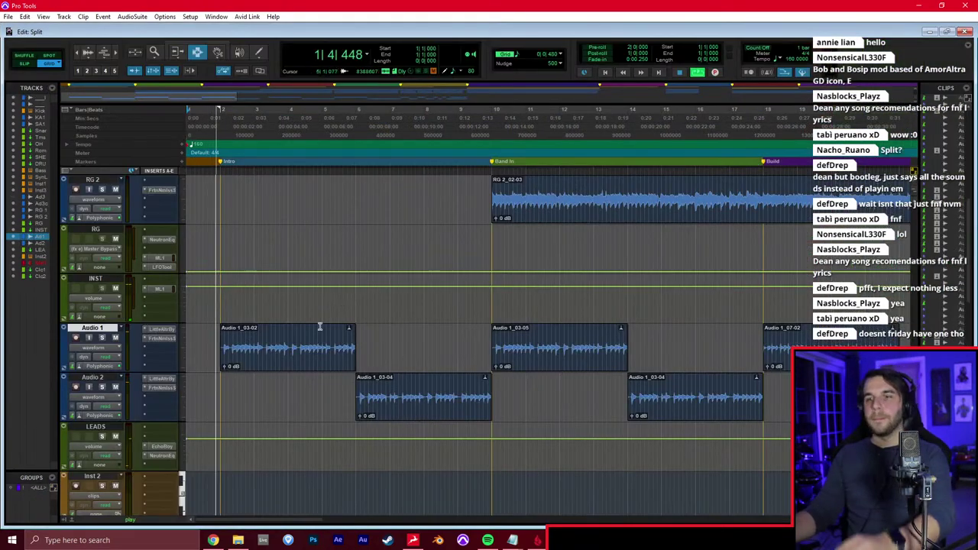
Reduce all tracks to a small height to show the whole session, and lower the LEADS volume to -6.5 dB during playback
{"action": "key", "text": "ctrl+bracketleft"}
{"action": "key", "text": "ctrl+bracketleft"}
{"action": "key", "text": "ctrl+bracketleft"}
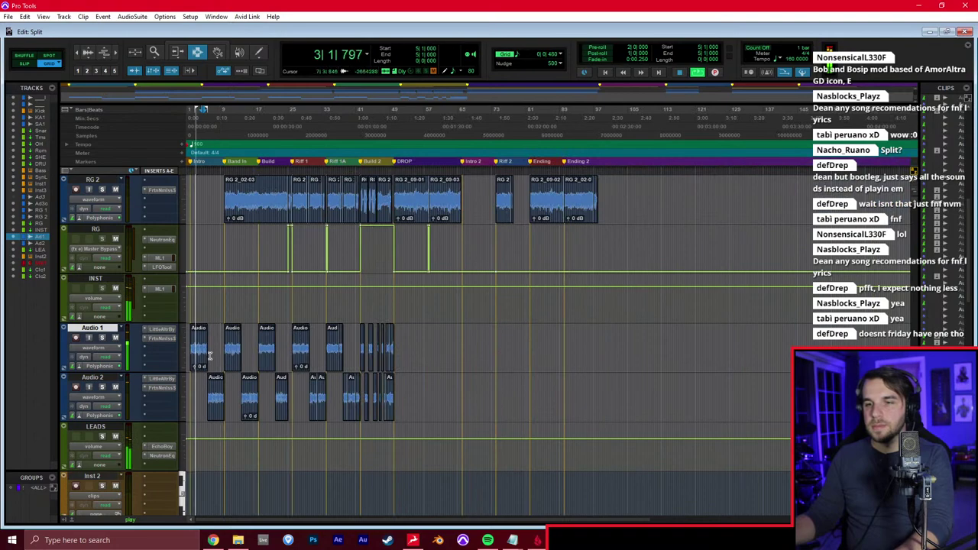
{"action": "left_click", "coordinate": [183, 355]}
{"action": "left_click", "coordinate": [204, 426], "text": "alt"}
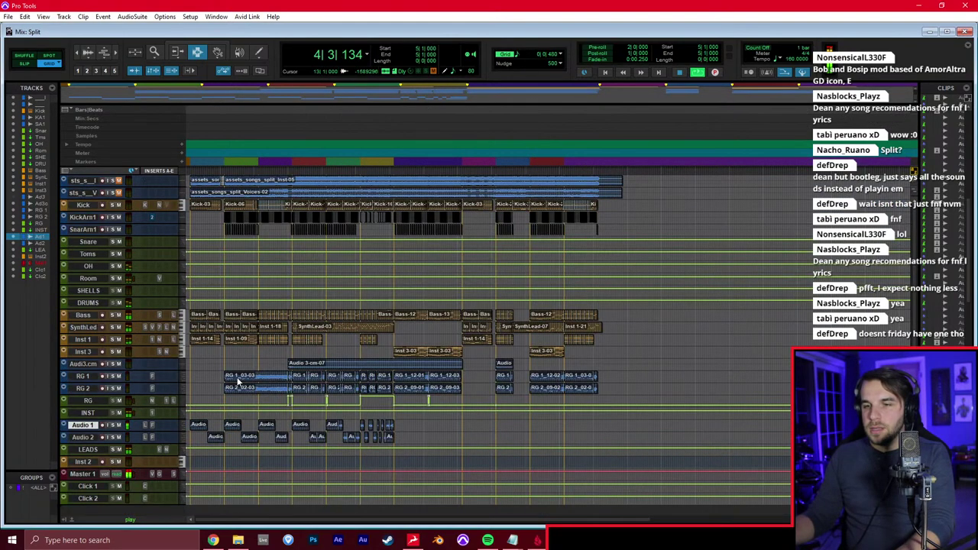
{"action": "key", "text": "ctrl+equal"}
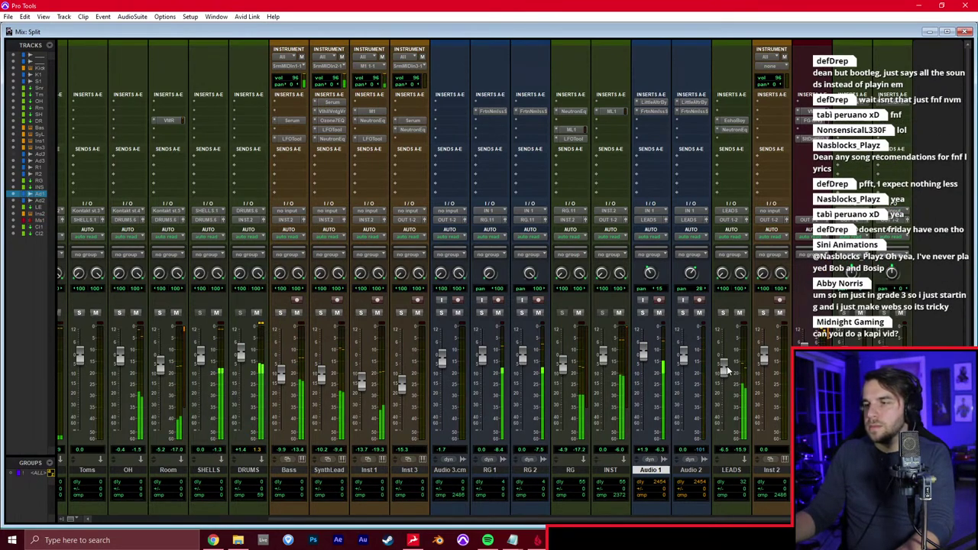
{"action": "key", "text": "ctrl+equal"}
Listen through the Band In, Build and Riff 1 sections to check the lead guitars in the mix
{"action": "scroll", "coordinate": [451, 348], "scroll_direction": "up", "scroll_amount": 1}
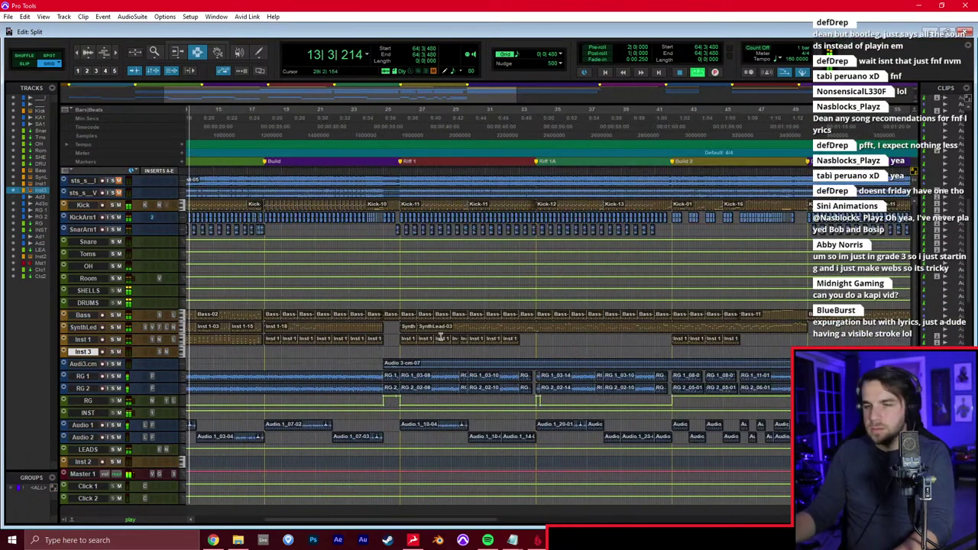
{"action": "scroll", "coordinate": [442, 334], "scroll_direction": "left", "scroll_amount": 2}
{"action": "left_click", "coordinate": [454, 340]}
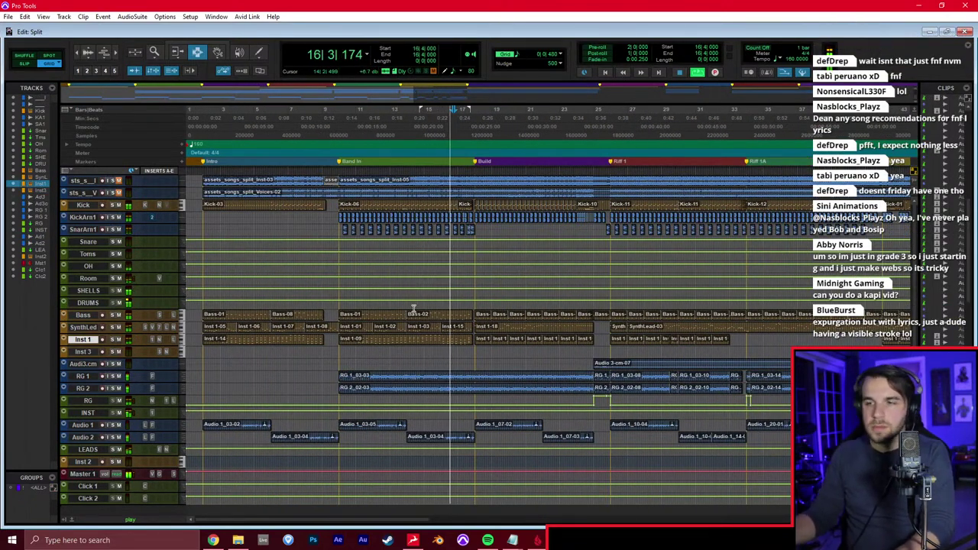
{"action": "left_click", "coordinate": [417, 314]}
{"action": "key", "text": "t"}
{"action": "scroll", "coordinate": [417, 317], "scroll_direction": "right", "scroll_amount": 2}
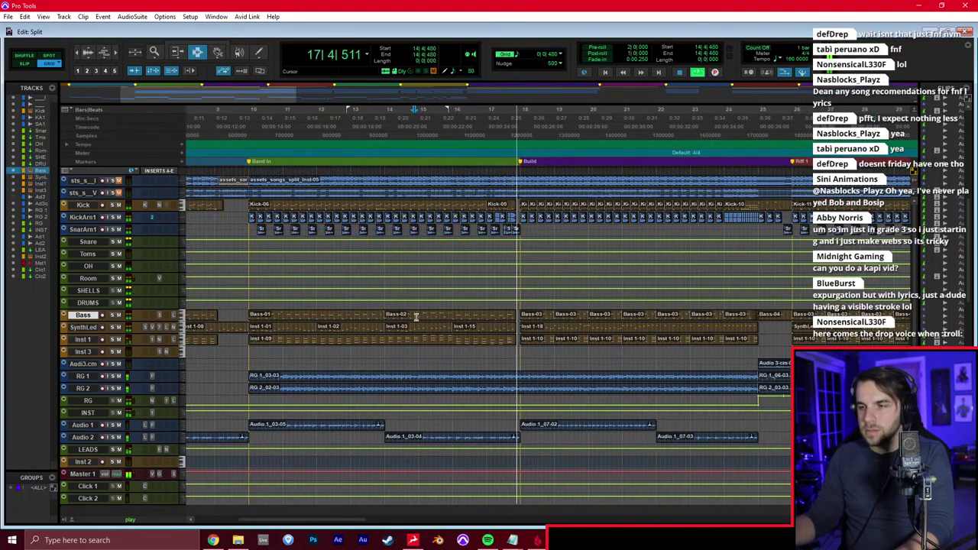
{"action": "scroll", "coordinate": [417, 315], "scroll_direction": "right", "scroll_amount": 1}
{"action": "key", "text": "ctrl+equal"}
{"action": "key", "text": "ctrl+equal"}
{"action": "scroll", "coordinate": [419, 301], "scroll_direction": "right", "scroll_amount": 1}
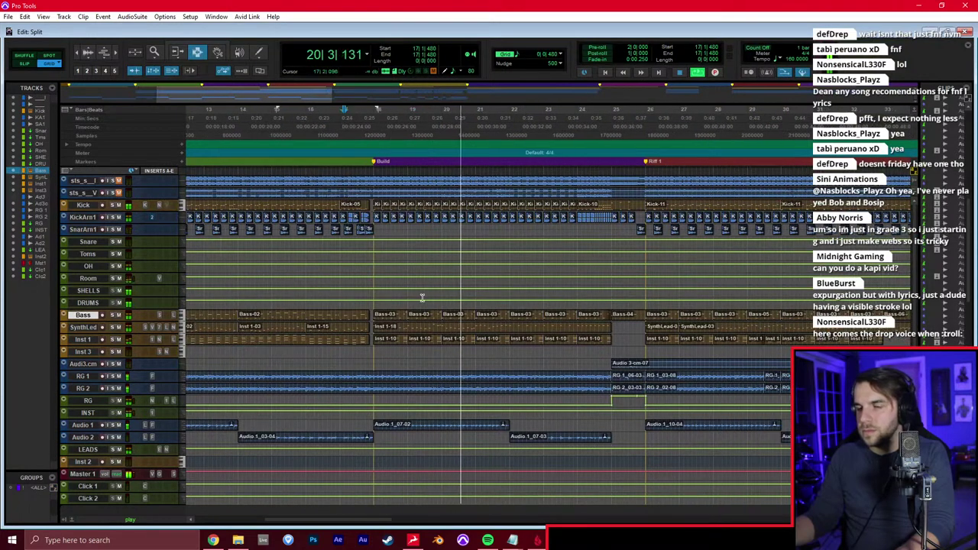
{"action": "left_click", "coordinate": [421, 296]}
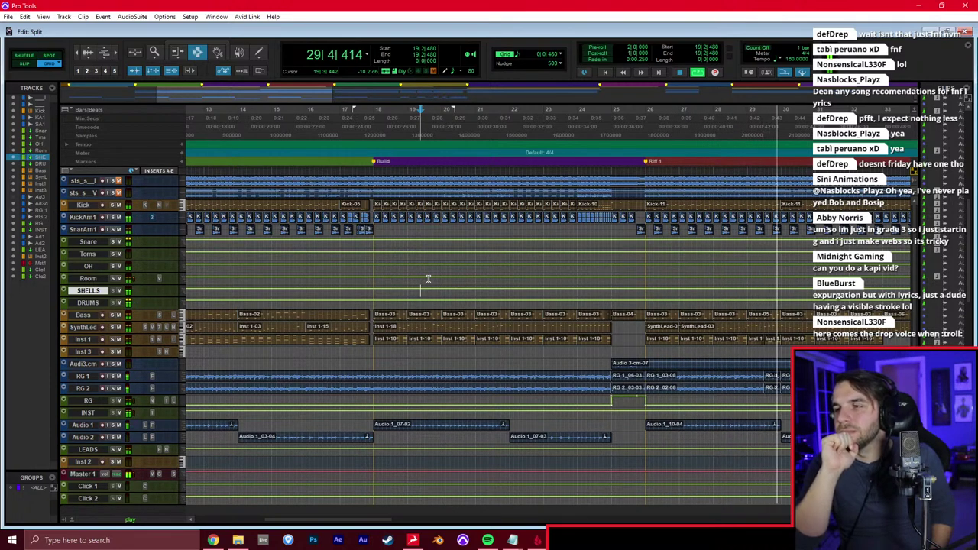
{"action": "left_click", "coordinate": [428, 280]}
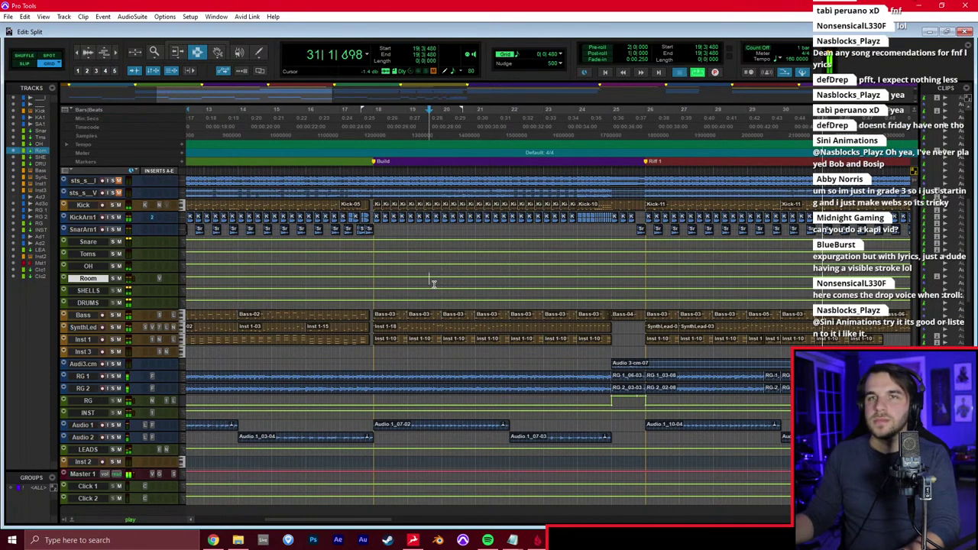
Play from 47|3|480 toward the DROP with the original song's instrumental track soloed
{"action": "key", "text": "space"}
{"action": "scroll", "coordinate": [433, 284], "scroll_direction": "right", "scroll_amount": 4}
{"action": "scroll", "coordinate": [490, 291], "scroll_direction": "down", "scroll_amount": 2}
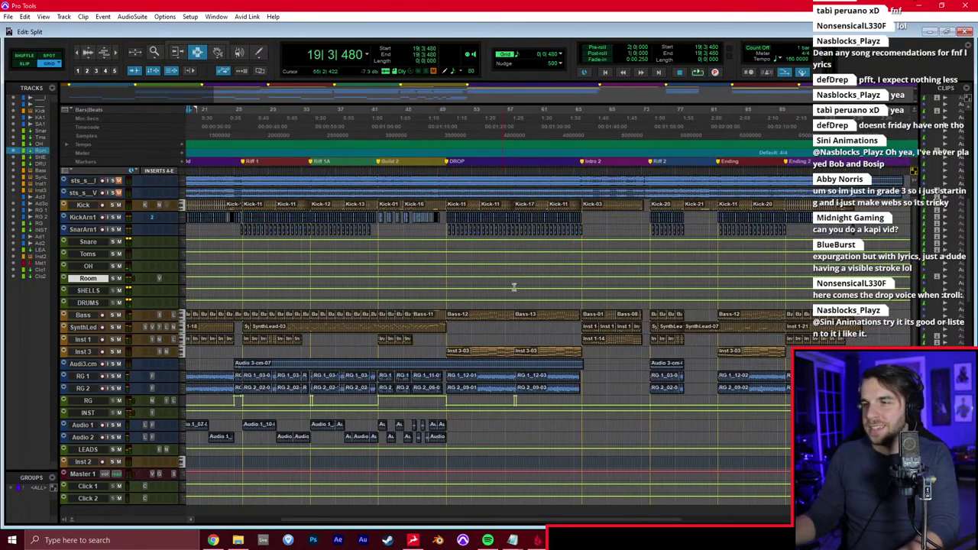
{"action": "scroll", "coordinate": [527, 285], "scroll_direction": "right", "scroll_amount": 3}
{"action": "left_click", "coordinate": [507, 287]}
{"action": "left_click", "coordinate": [344, 264]}
{"action": "scroll", "coordinate": [344, 265], "scroll_direction": "left", "scroll_amount": 2}
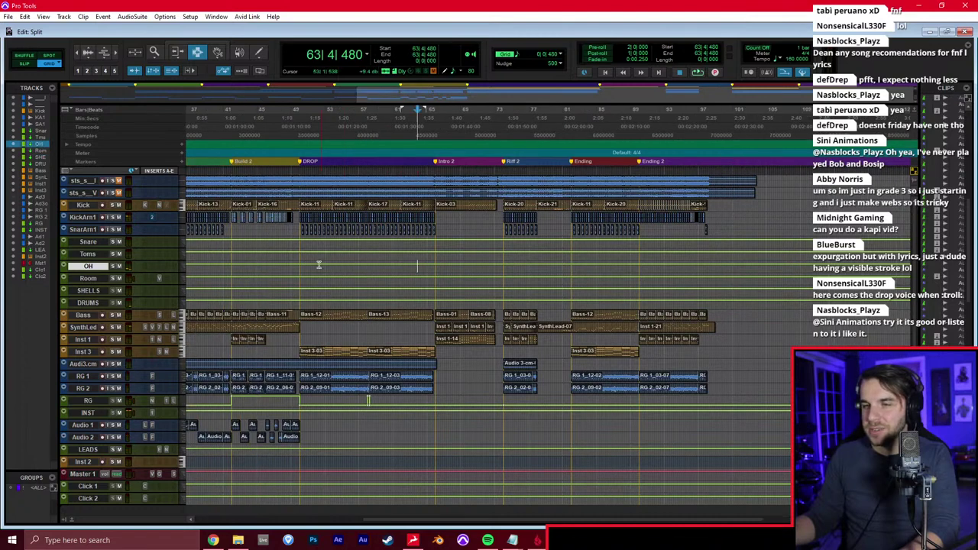
{"action": "left_click", "coordinate": [280, 265]}
{"action": "key", "text": "t"}
{"action": "key", "text": "space"}
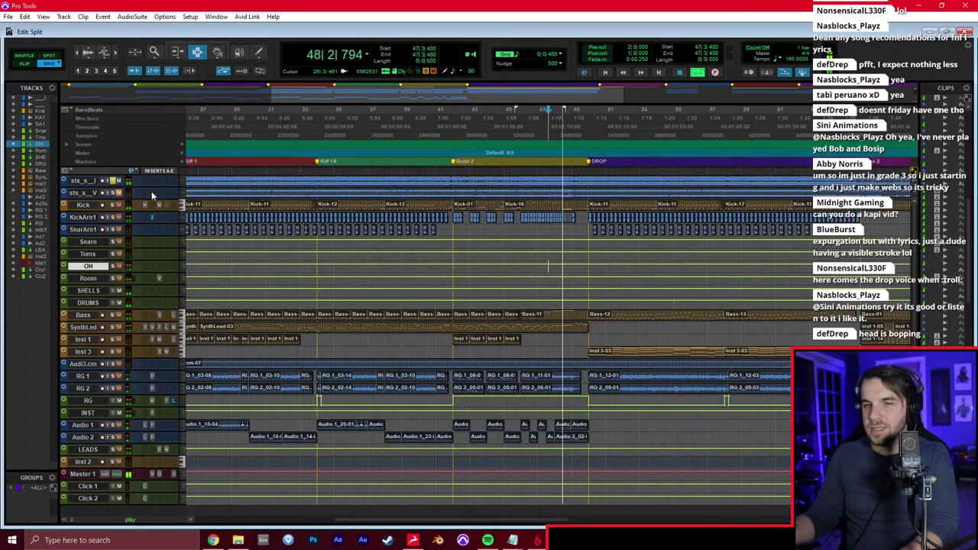
Replay the soloed original instrumental in Build 2 as a reference and place the edit cursor at 45|3|000
{"action": "key", "text": "space"}
{"action": "left_click", "coordinate": [471, 193]}
{"action": "key", "text": "t"}
{"action": "key", "text": "space"}
{"action": "left_click", "coordinate": [577, 242]}
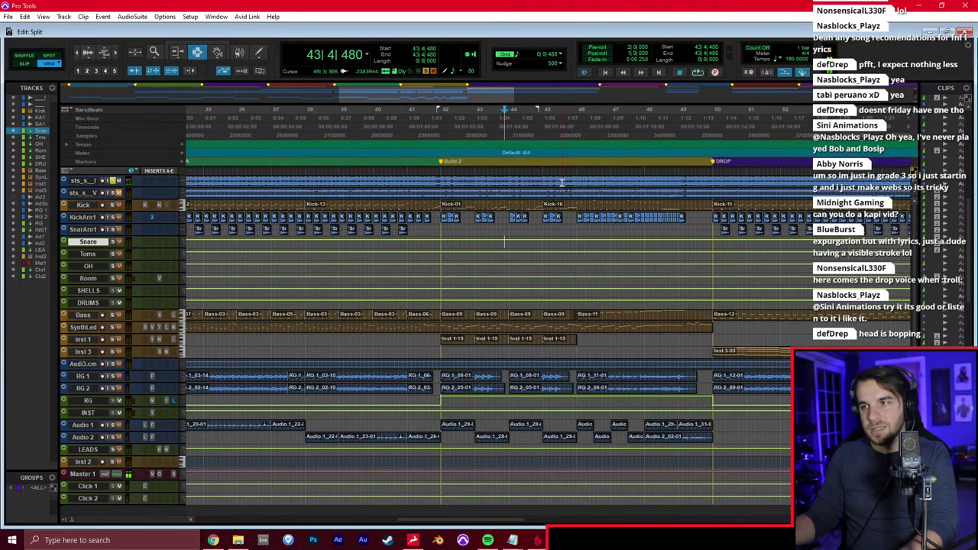
{"action": "left_click", "coordinate": [559, 182]}
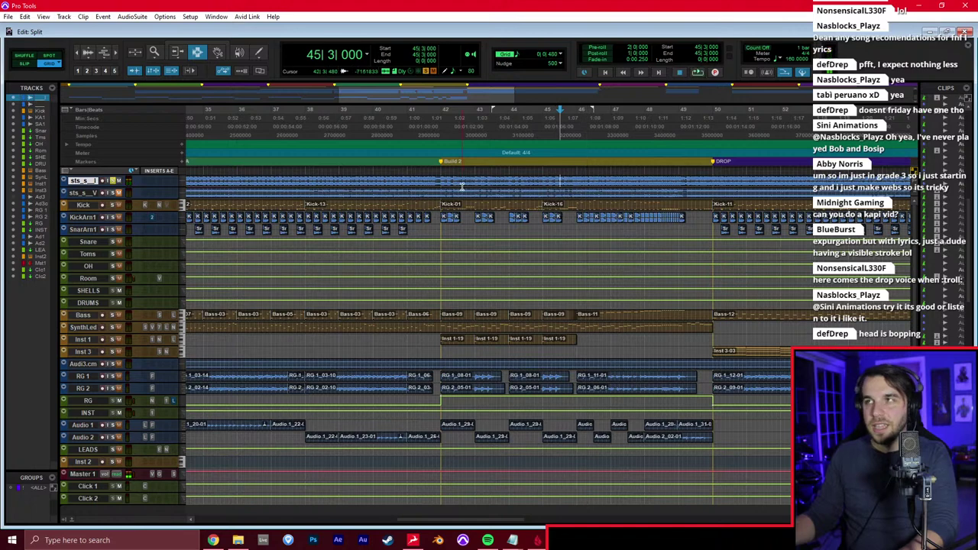
{"action": "key", "text": "t"}
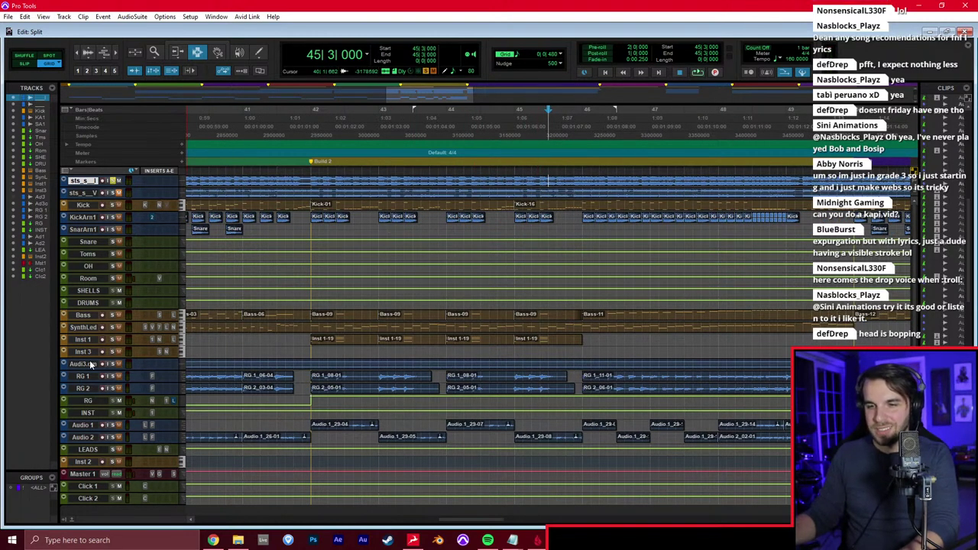
Add a new mono audio track below the Audio 3 track and show it in the mixer
{"action": "key", "text": "ctrl+shift+n"}
{"action": "key", "text": "Return"}
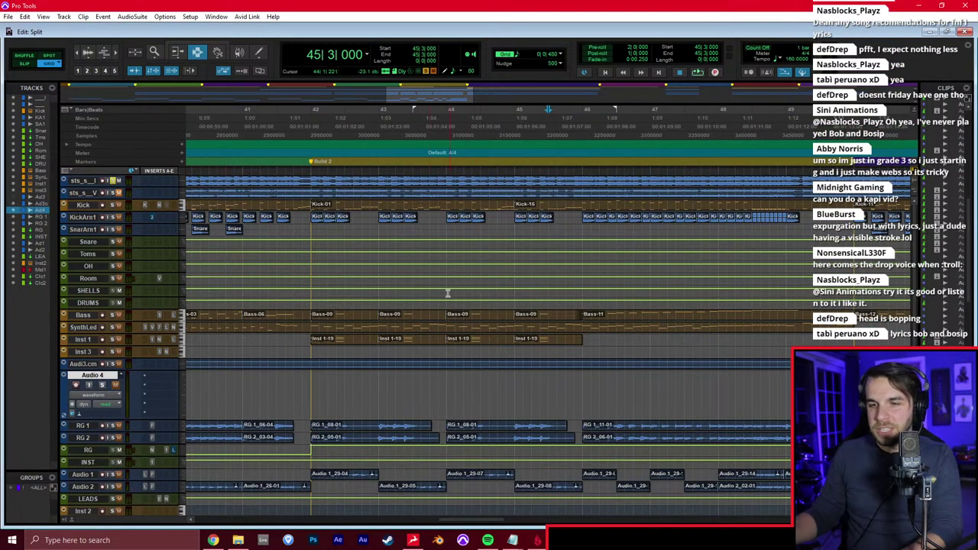
{"action": "key", "text": "ctrl+equal"}
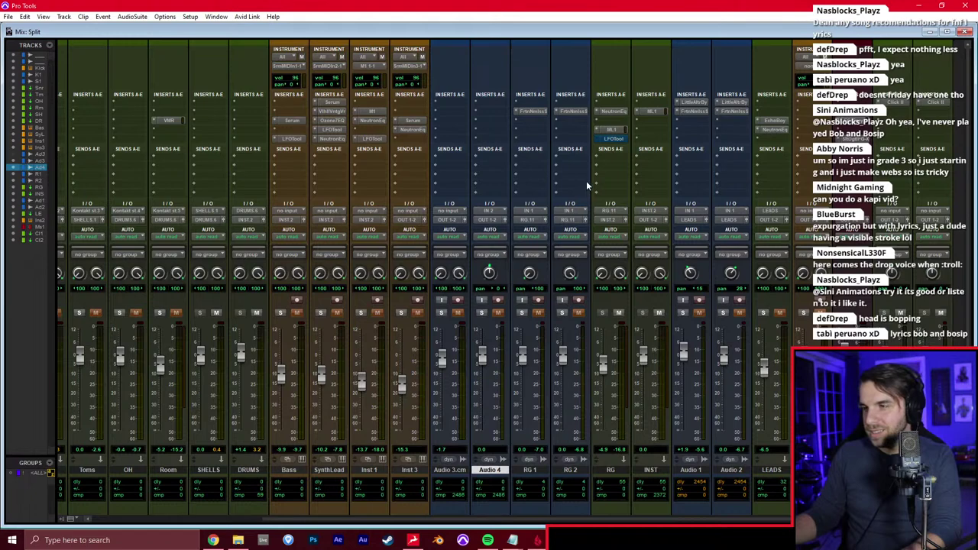
Set the Audio 4 track's input to IN 1 and record a vocal take on it from 45|1|000
{"action": "left_click", "coordinate": [493, 214]}
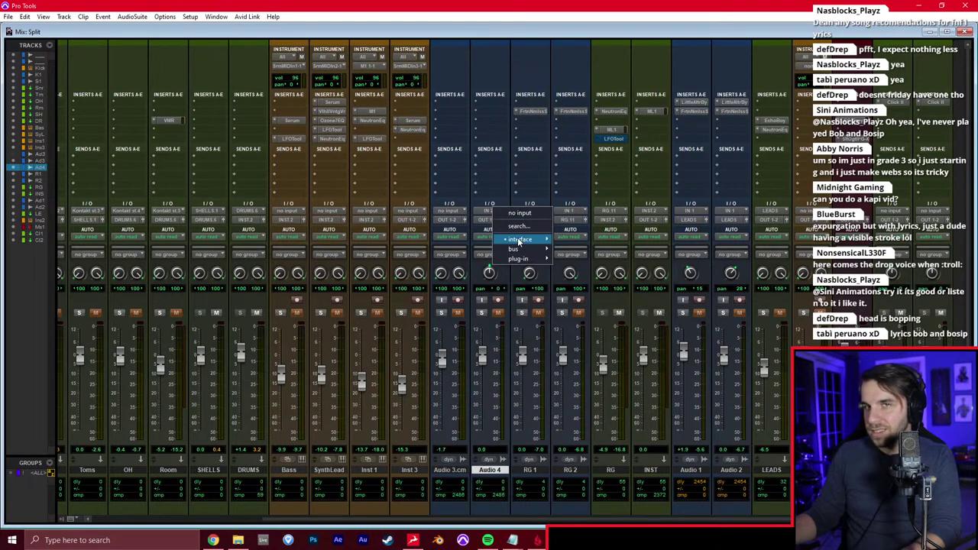
{"action": "mouse_move", "coordinate": [534, 241]}
{"action": "left_click", "coordinate": [575, 251]}
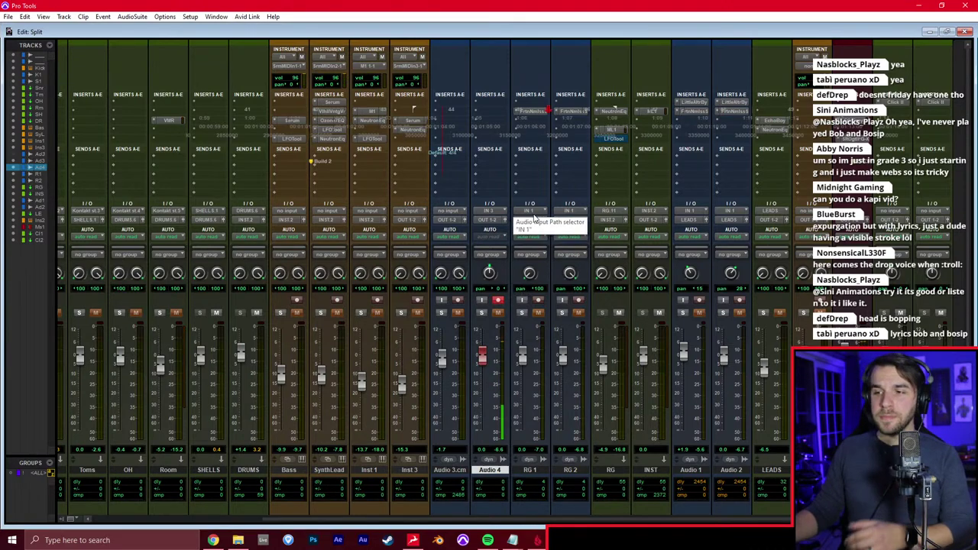
{"action": "key", "text": "ctrl+equal"}
{"action": "key", "text": "KP_1"}
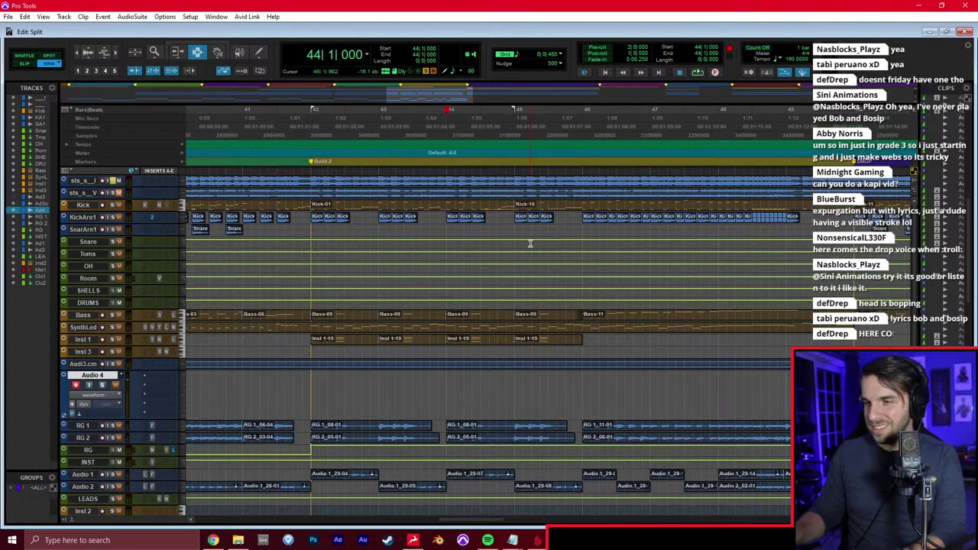
{"action": "key", "text": "KP_3"}
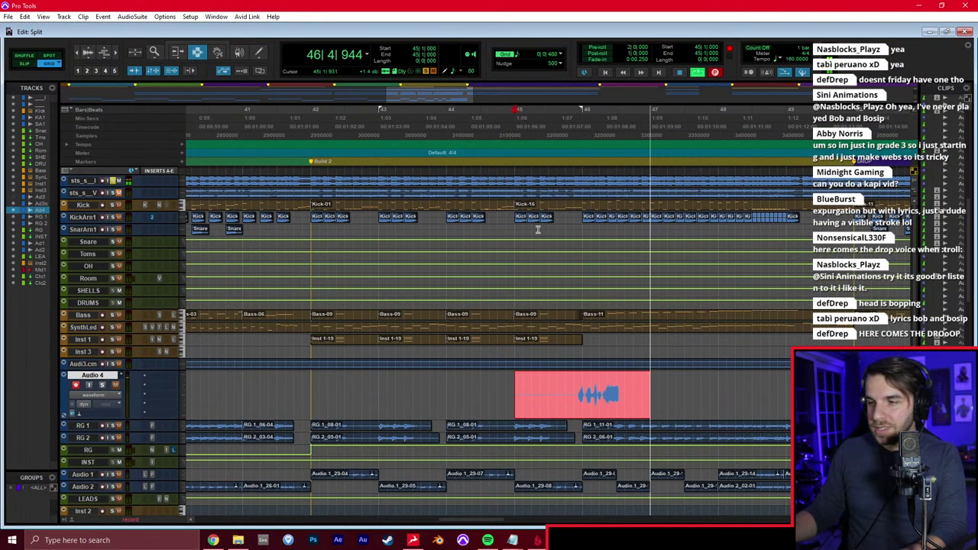
{"action": "key", "text": "space"}
Shift the recorded Audio 4 vocal clip earlier by nearly two beats and play it from 45|1|000
{"action": "left_click_drag", "start_coordinate": [601, 393], "coordinate": [568, 399]}
{"action": "left_click", "coordinate": [561, 383]}
{"action": "key", "text": "t"}
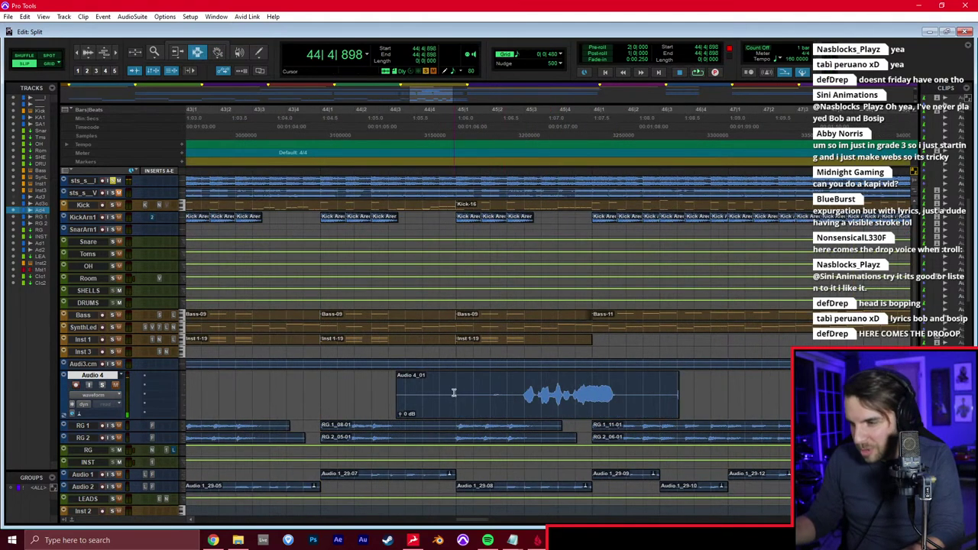
{"action": "left_click", "coordinate": [455, 391]}
{"action": "key", "text": "space"}
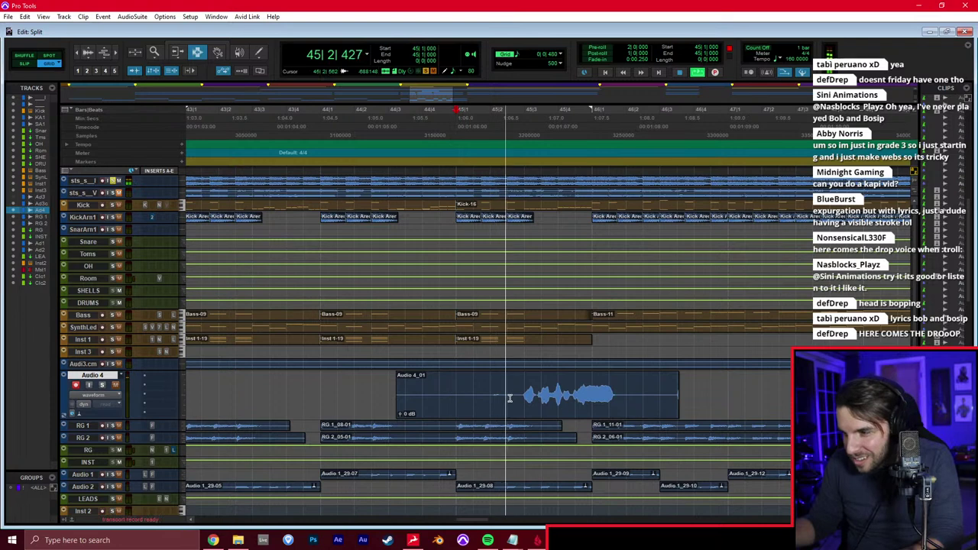
{"action": "key", "text": "space"}
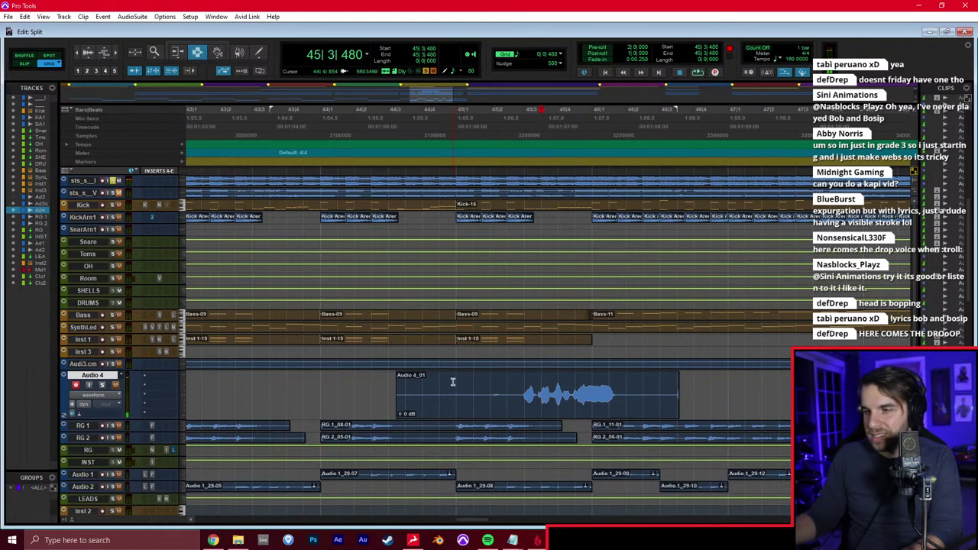
Trim the Audio 4 clip to start just before 45|3|000 and end at 46|1|691
{"action": "key", "text": "a"}
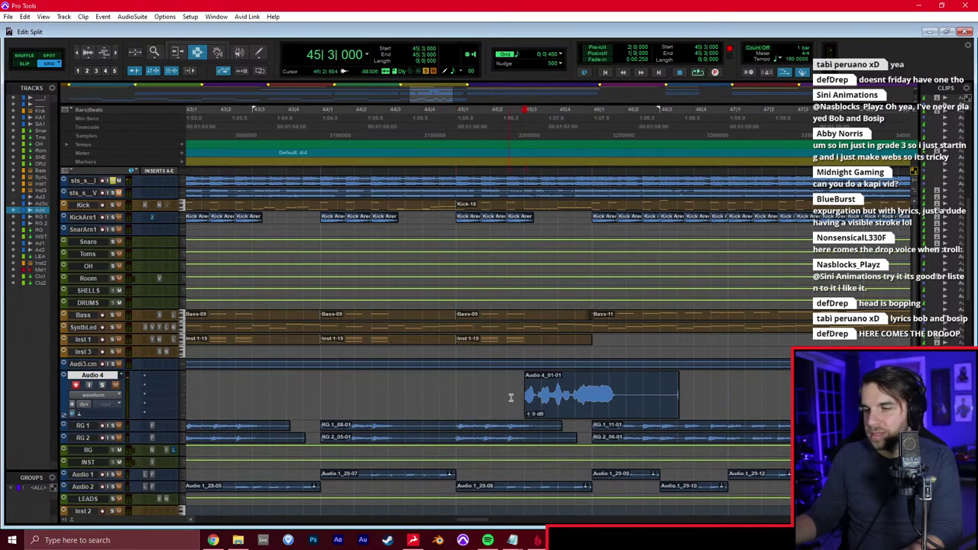
{"action": "left_click", "coordinate": [627, 391]}
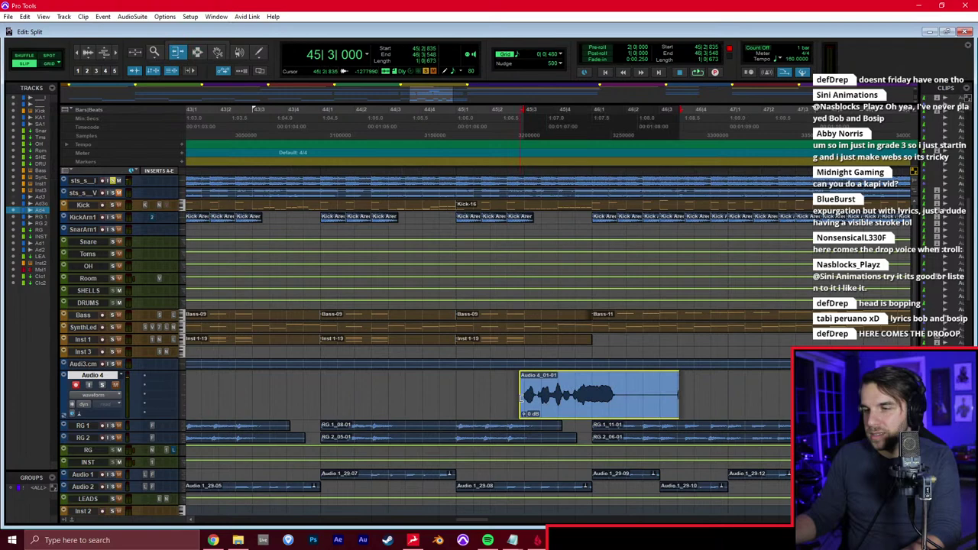
{"action": "left_click", "coordinate": [616, 392]}
{"action": "key", "text": "s"}
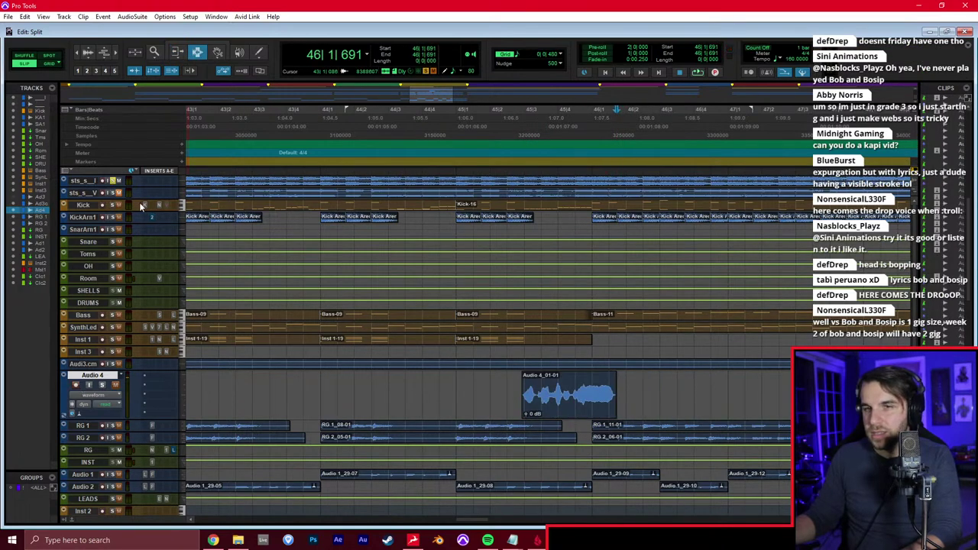
Play the soloed original instrumental around bar 46 and set the grid value to 1/16 note
{"action": "left_click", "coordinate": [591, 183]}
{"action": "key", "text": "space"}
{"action": "scroll", "coordinate": [568, 253], "scroll_direction": "right", "scroll_amount": 2}
{"action": "key", "text": "space"}
{"action": "left_click_drag", "start_coordinate": [447, 400], "coordinate": [461, 402]}
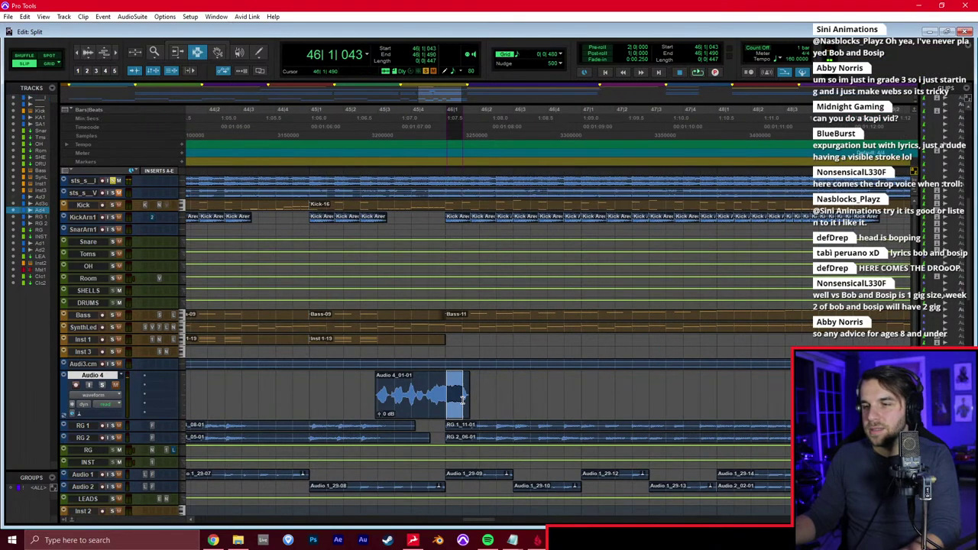
{"action": "left_click", "coordinate": [557, 58]}
{"action": "left_click", "coordinate": [573, 96]}
Replay the original instrumental around 46|1|000 to check its rhythm against the end of the Audio 4 vocal clip
{"action": "key", "text": "space"}
{"action": "left_click", "coordinate": [469, 285]}
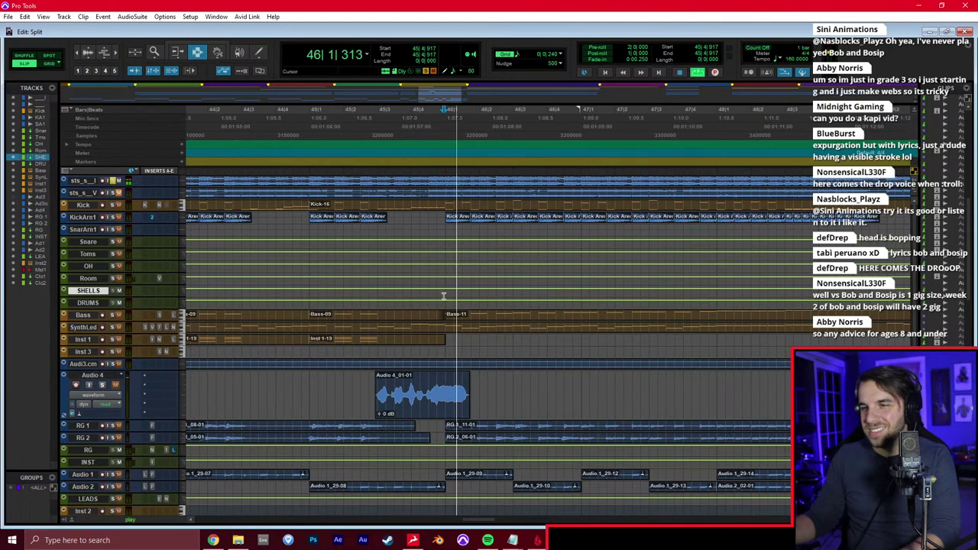
{"action": "scroll", "coordinate": [469, 298], "scroll_direction": "right", "scroll_amount": 1}
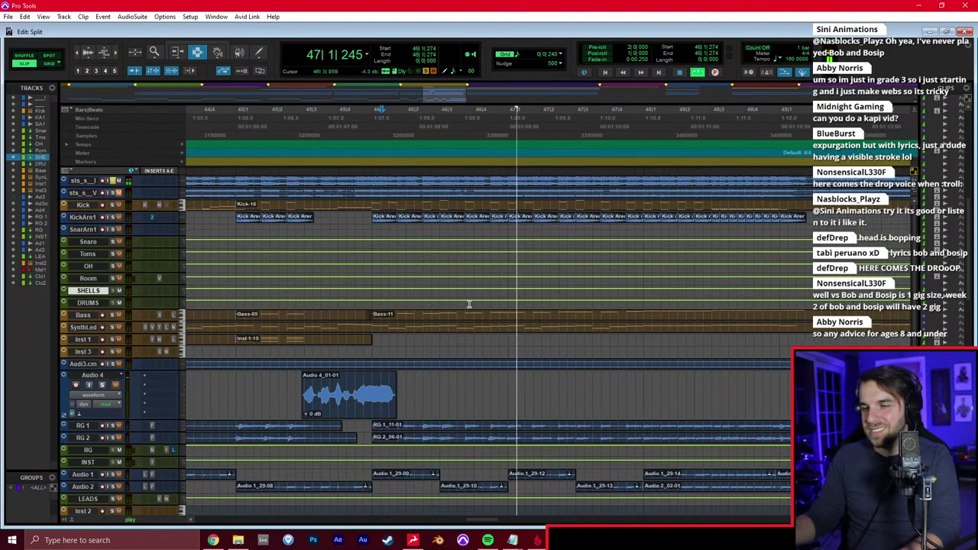
{"action": "left_click", "coordinate": [375, 399]}
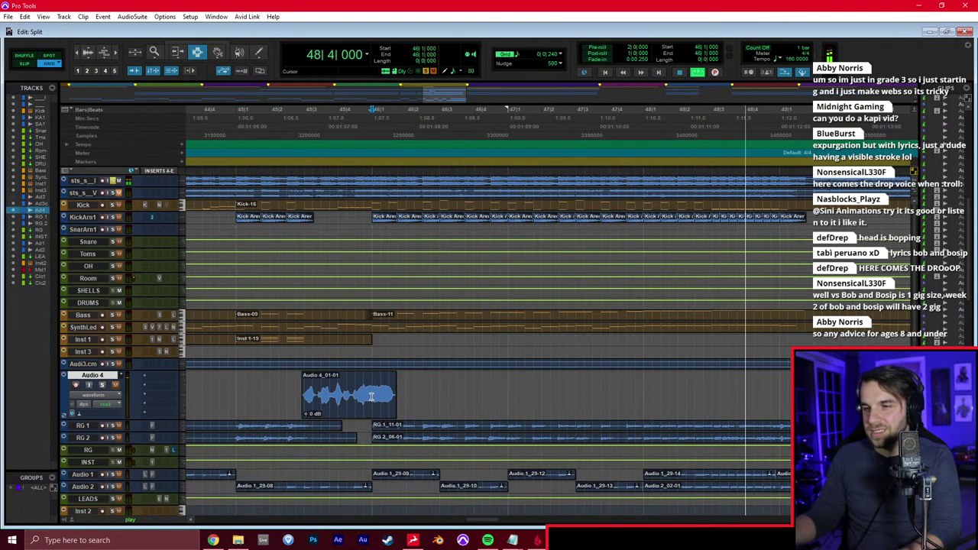
{"action": "key", "text": "space"}
{"action": "left_click_drag", "start_coordinate": [373, 397], "coordinate": [395, 393]}
{"action": "key", "text": "space"}
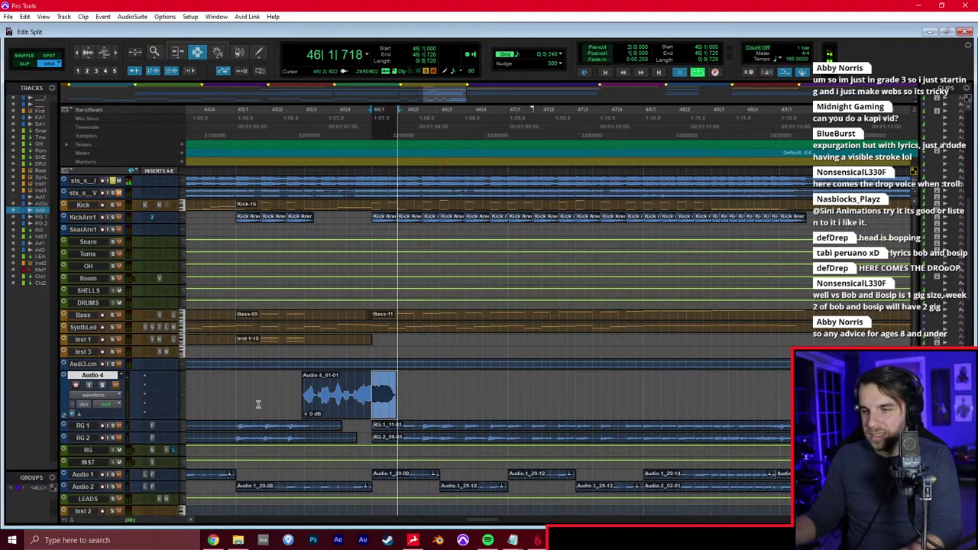
Try separating the Audio 4 clip at 46|1|240 and moving its end piece to 46|1|110, play it, and undo the change
{"action": "left_click", "coordinate": [381, 393]}
{"action": "key", "text": "t"}
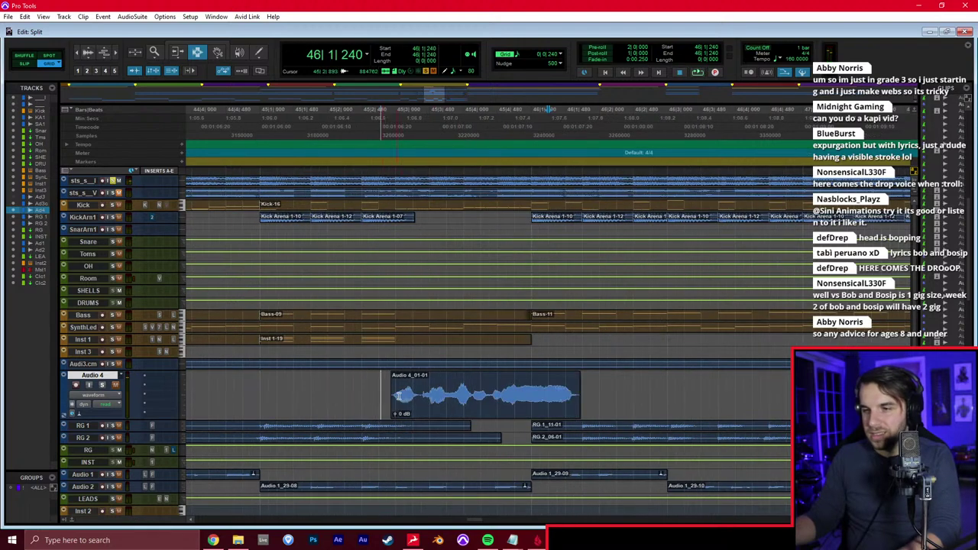
{"action": "key", "text": "ctrl+e"}
{"action": "key", "text": "F8"}
{"action": "left_click", "coordinate": [558, 399]}
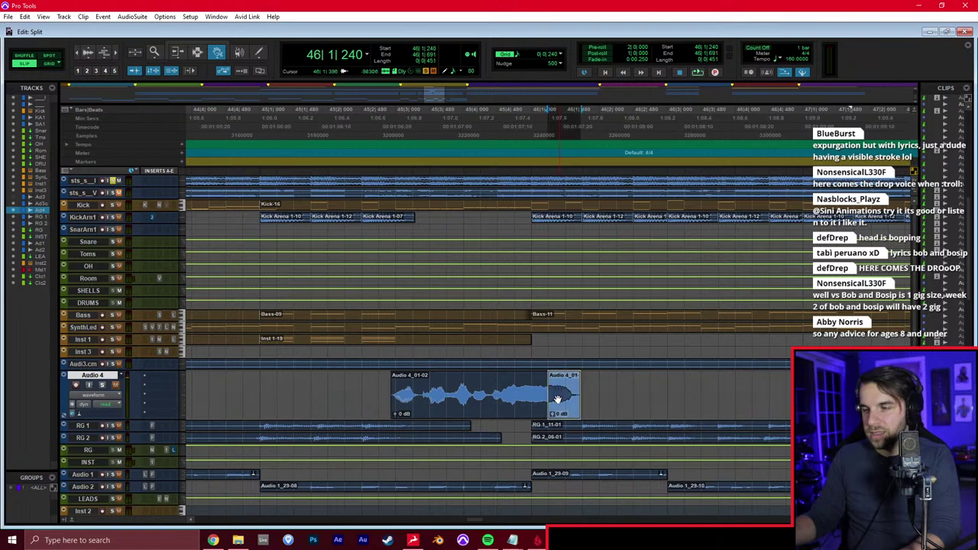
{"action": "left_click_drag", "start_coordinate": [556, 399], "coordinate": [547, 399]}
{"action": "key", "text": "F7"}
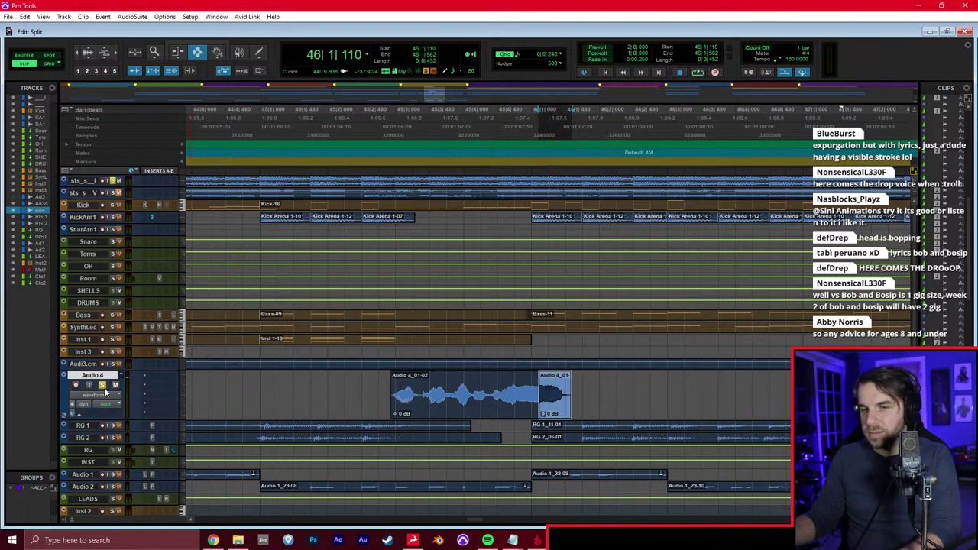
{"action": "left_click", "coordinate": [376, 393]}
{"action": "key", "text": "space"}
{"action": "key", "text": "space"}
{"action": "key", "text": "ctrl+z"}
Copy a short piece of the held vocal note from 46|1|252, paste it at 46|1|720 and 46|2|480, and play the result
{"action": "left_click_drag", "start_coordinate": [404, 395], "coordinate": [422, 396]}
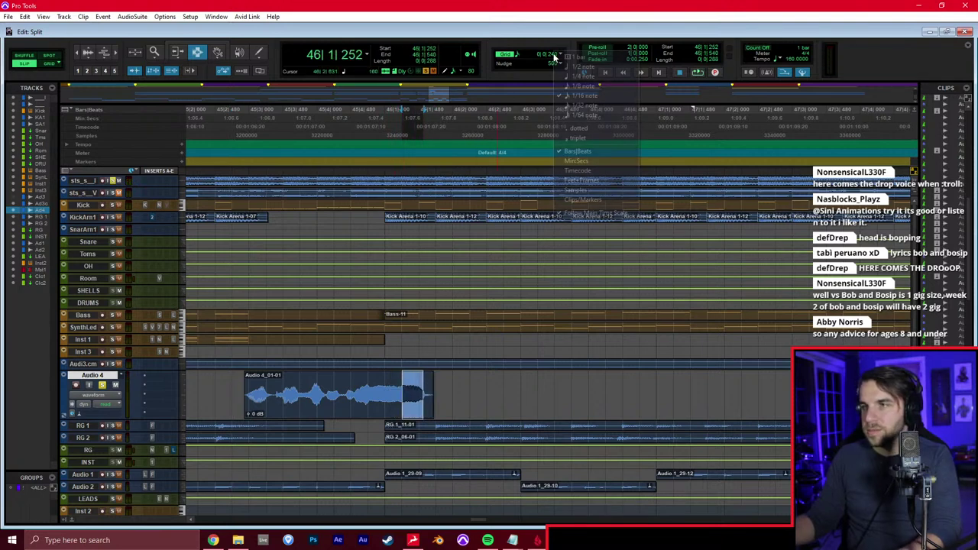
{"action": "left_click", "coordinate": [575, 97]}
{"action": "left_click", "coordinate": [466, 410]}
{"action": "key", "text": "F4"}
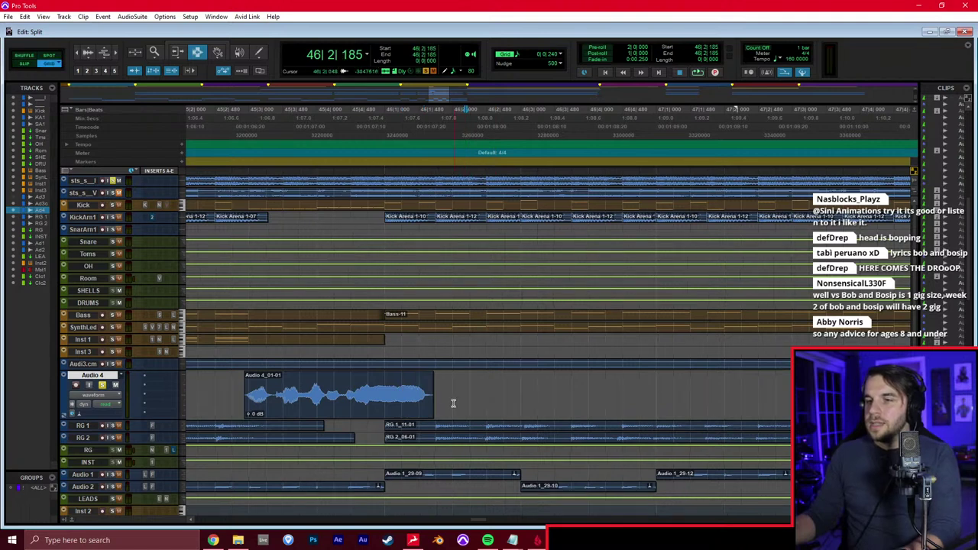
{"action": "left_click", "coordinate": [452, 403]}
{"action": "key", "text": "ctrl+v"}
{"action": "key", "text": "ctrl+z"}
{"action": "key", "text": "ctrl+v"}
{"action": "left_click", "coordinate": [485, 395]}
{"action": "key", "text": "ctrl+v"}
{"action": "left_click", "coordinate": [386, 404]}
{"action": "key", "text": "space"}
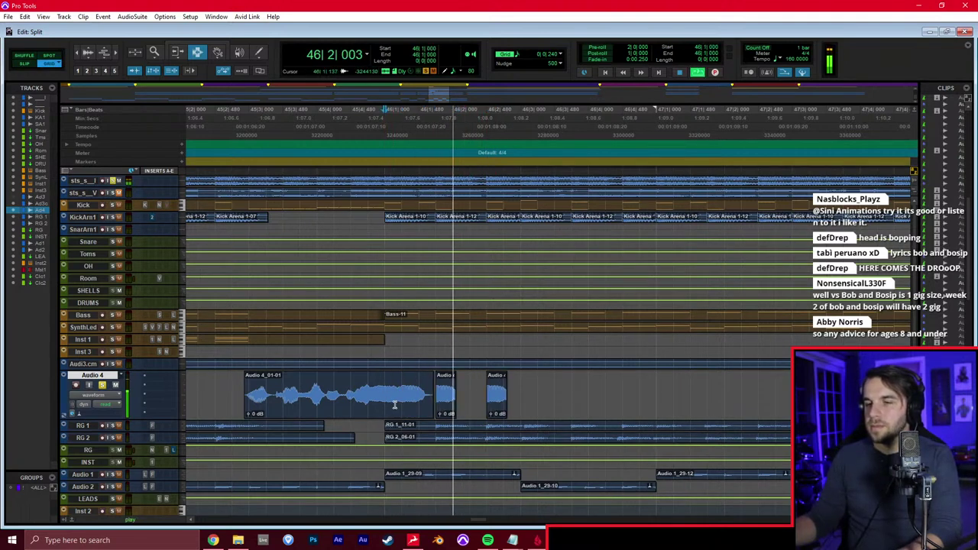
Paste further copies of the short vocal piece at 46|3|000, 46|3|720 and 46|4|480 and play the pattern
{"action": "left_click", "coordinate": [496, 398]}
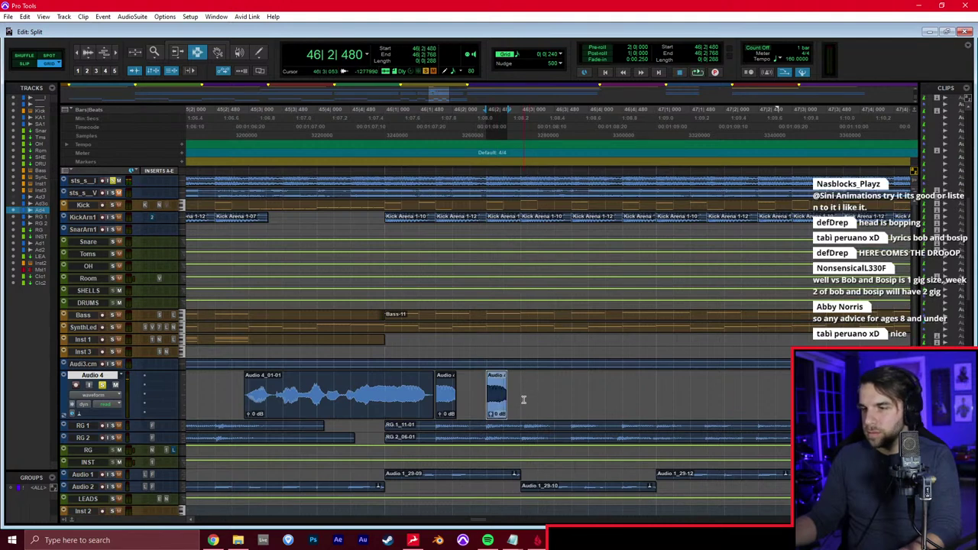
{"action": "left_click", "coordinate": [521, 399]}
{"action": "key", "text": "ctrl+v"}
{"action": "left_click", "coordinate": [575, 389]}
{"action": "key", "text": "ctrl+v"}
{"action": "left_click", "coordinate": [620, 390]}
{"action": "key", "text": "ctrl+v"}
{"action": "left_click", "coordinate": [436, 396]}
{"action": "key", "text": "space"}
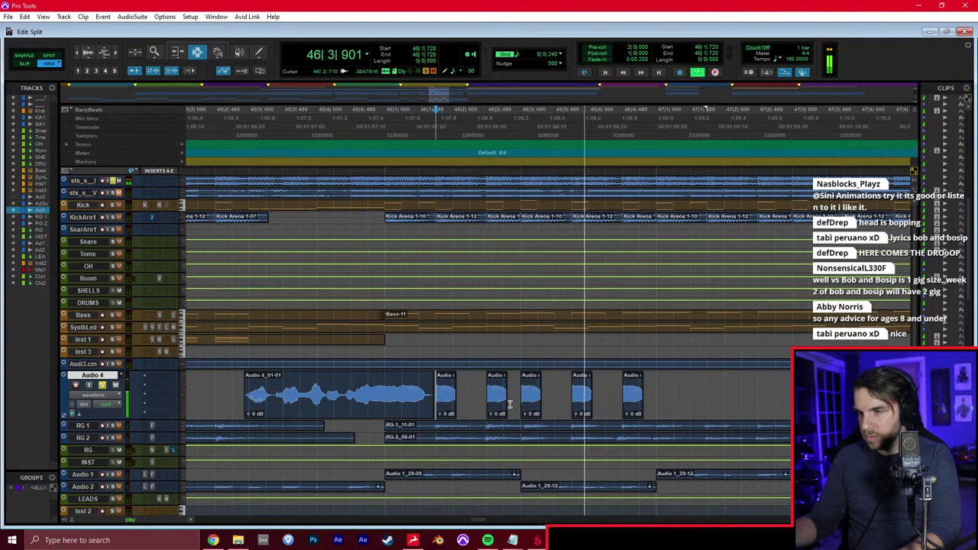
{"action": "key", "text": "space"}
Undo all the pasted vocal pieces after the main Audio 4 clip
{"action": "key", "text": "ctrl+z"}
{"action": "key", "text": "ctrl+z"}
{"action": "key", "text": "ctrl+z"}
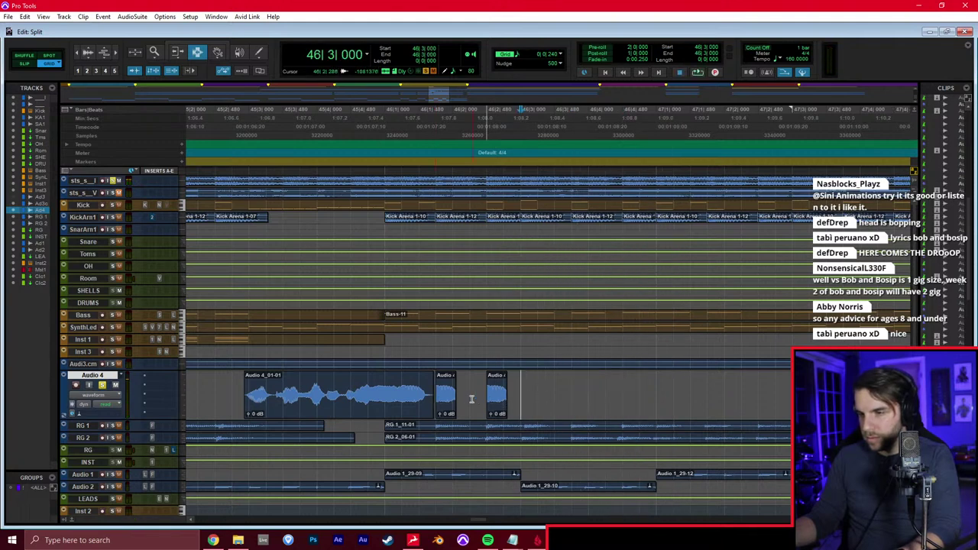
{"action": "key", "text": "ctrl+z"}
{"action": "key", "text": "ctrl+z"}
Try repeating the stretch of the vocal clip from 46|1|000 at 46|1|720 and 46|2|480, play it, and undo both copies
{"action": "left_click_drag", "start_coordinate": [391, 394], "coordinate": [413, 397]}
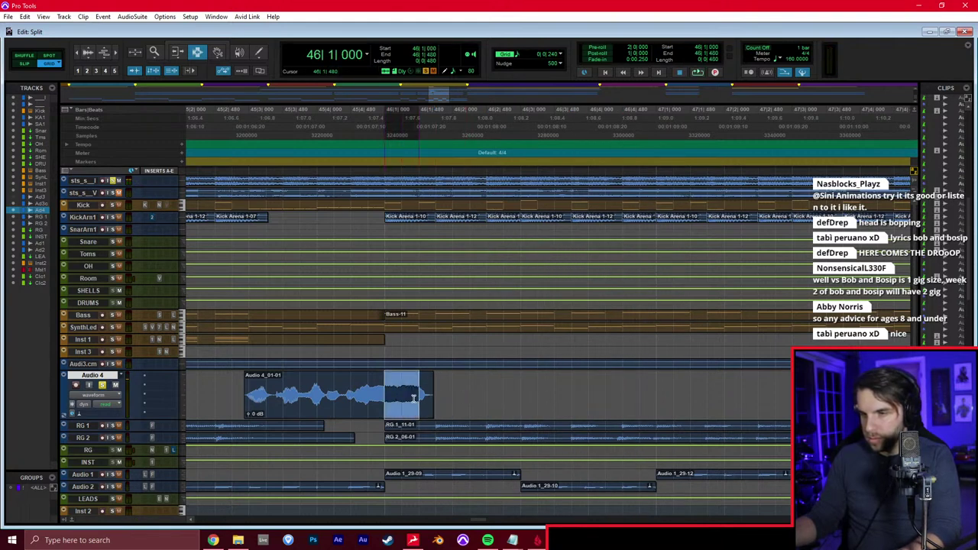
{"action": "key", "text": "ctrl+d"}
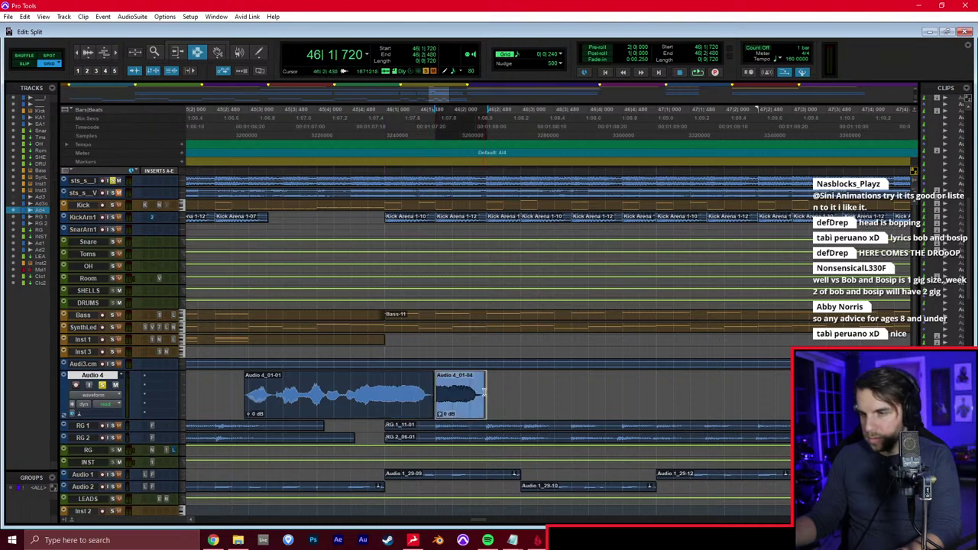
{"action": "key", "text": "ctrl+d"}
{"action": "left_click", "coordinate": [384, 400]}
{"action": "key", "text": "space"}
{"action": "key", "text": "space"}
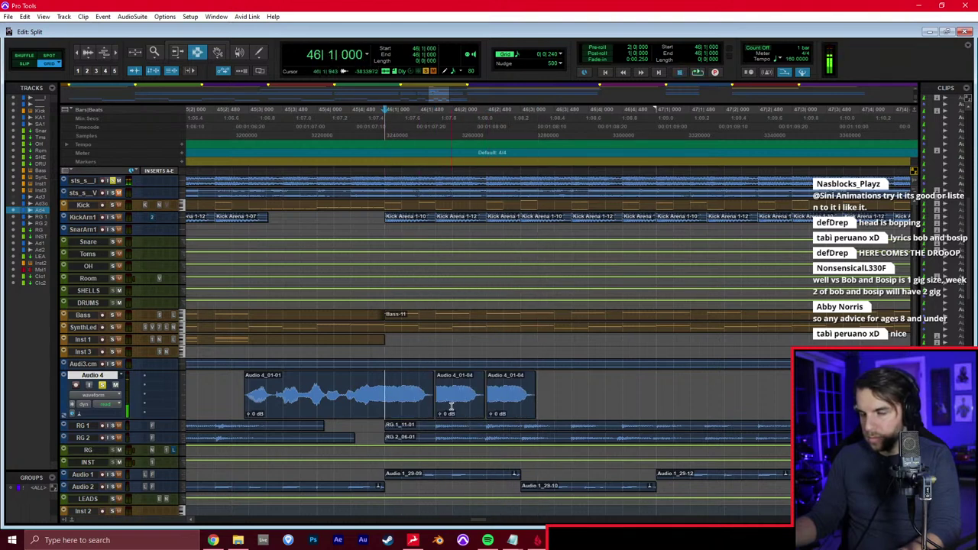
{"action": "left_click", "coordinate": [452, 407]}
{"action": "key", "text": "ctrl+z"}
{"action": "key", "text": "ctrl+z"}
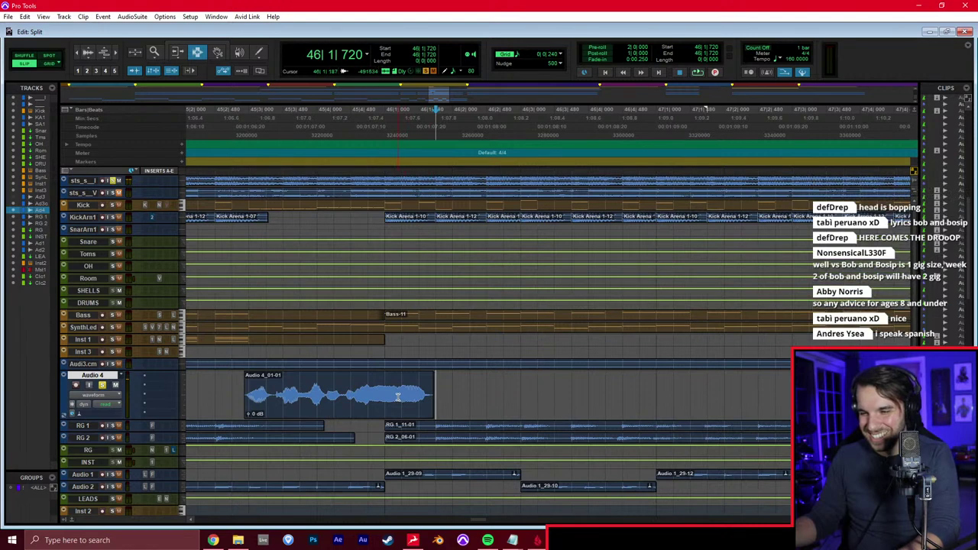
Separate the end of the held vocal note and paste copies at 46|1|720, 46|2|480, 46|3|000, 46|3|720 and 46|4|480
{"action": "key", "text": "F8"}
{"action": "left_click", "coordinate": [408, 406]}
{"action": "left_click", "coordinate": [433, 396]}
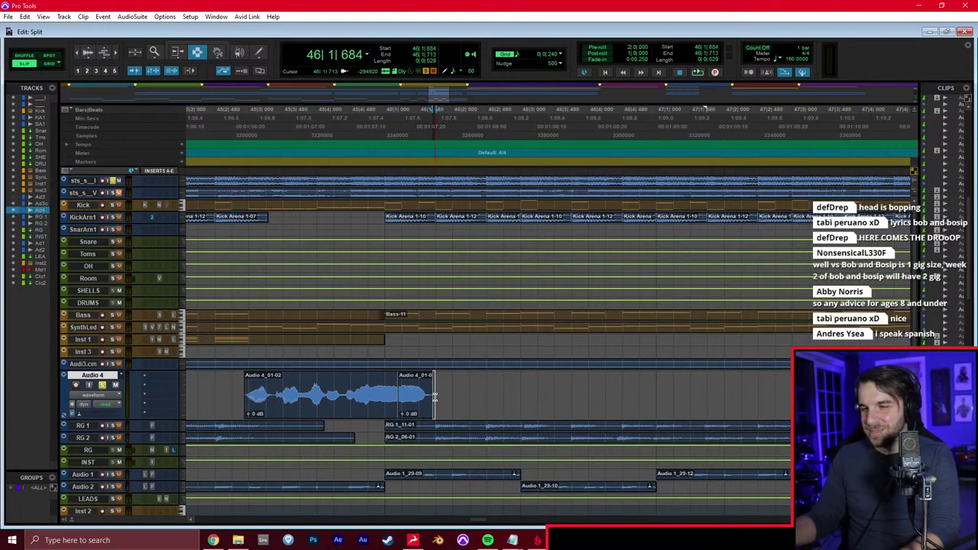
{"action": "key", "text": "F4"}
{"action": "left_click", "coordinate": [436, 396]}
{"action": "key", "text": "ctrl+v"}
{"action": "left_click", "coordinate": [487, 398]}
{"action": "key", "text": "ctrl+v"}
{"action": "left_click", "coordinate": [521, 392]}
{"action": "key", "text": "ctrl+v"}
{"action": "left_click", "coordinate": [579, 383]}
{"action": "key", "text": "ctrl+v"}
{"action": "left_click", "coordinate": [621, 385]}
{"action": "key", "text": "ctrl+v"}
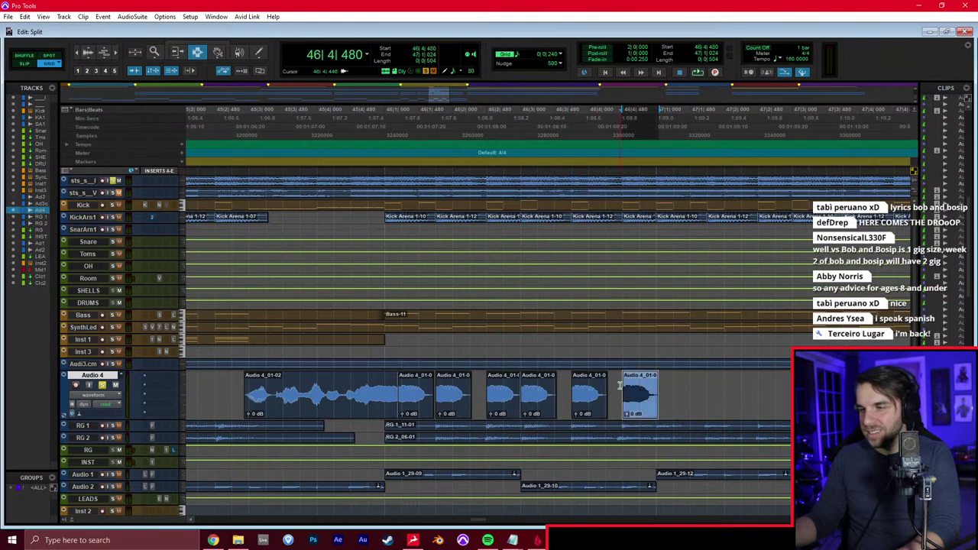
Duplicate the vocal pattern between 46|3|000 and 47|1|000 twice, filling Audio 4 up to 48|1|000, and play it back
{"action": "left_click", "coordinate": [368, 384]}
{"action": "key", "text": "space"}
{"action": "key", "text": "space"}
{"action": "left_click_drag", "start_coordinate": [441, 404], "coordinate": [302, 394]}
{"action": "key", "text": "ctrl+d"}
{"action": "key", "text": "ctrl+d"}
{"action": "left_click", "coordinate": [471, 395]}
{"action": "key", "text": "space"}
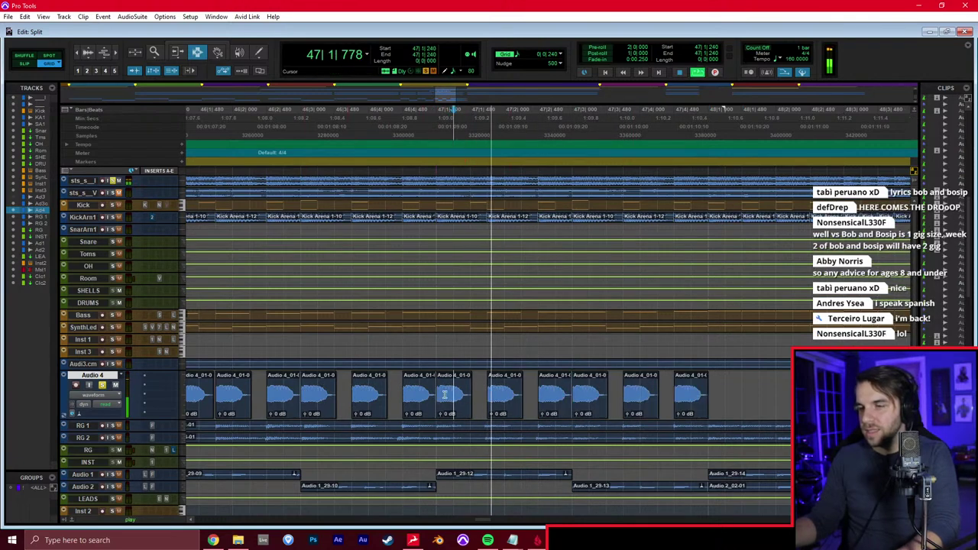
{"action": "key", "text": "space"}
Shorten a vocal piece at 48|1|000 and duplicate it at 1/16-note spacing to fill Audio 4 up to 49|1|000
{"action": "left_click", "coordinate": [471, 392]}
{"action": "key", "text": "ctrl+d"}
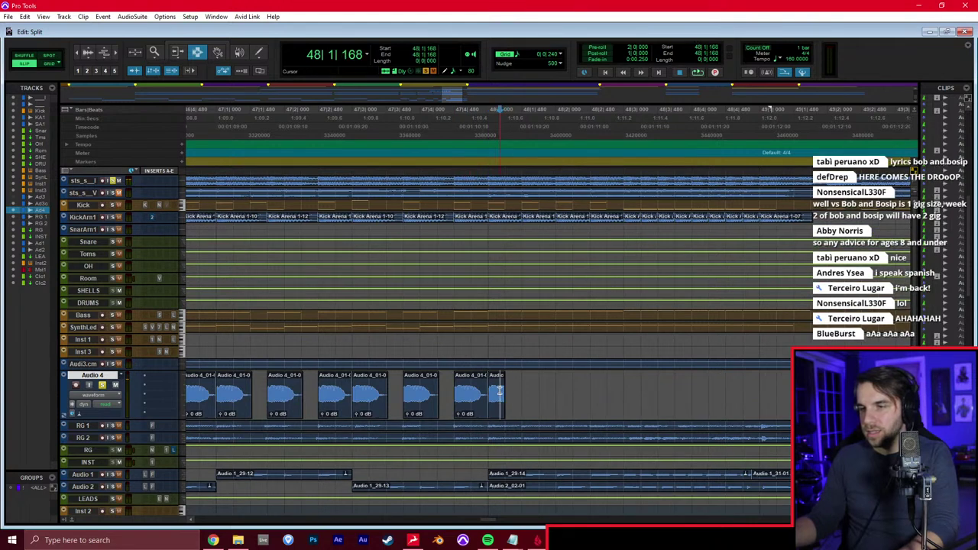
{"action": "key", "text": "F4"}
{"action": "key", "text": "ctrl+d"}
{"action": "key", "text": "ctrl+d"}
{"action": "key", "text": "ctrl+d"}
{"action": "key", "text": "ctrl+d"}
{"action": "key", "text": "ctrl+d"}
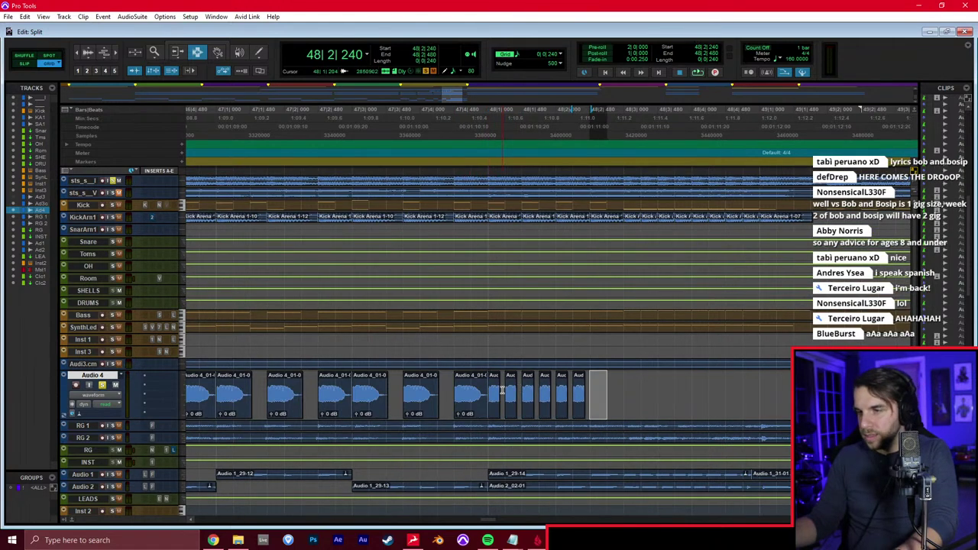
{"action": "key", "text": "space"}
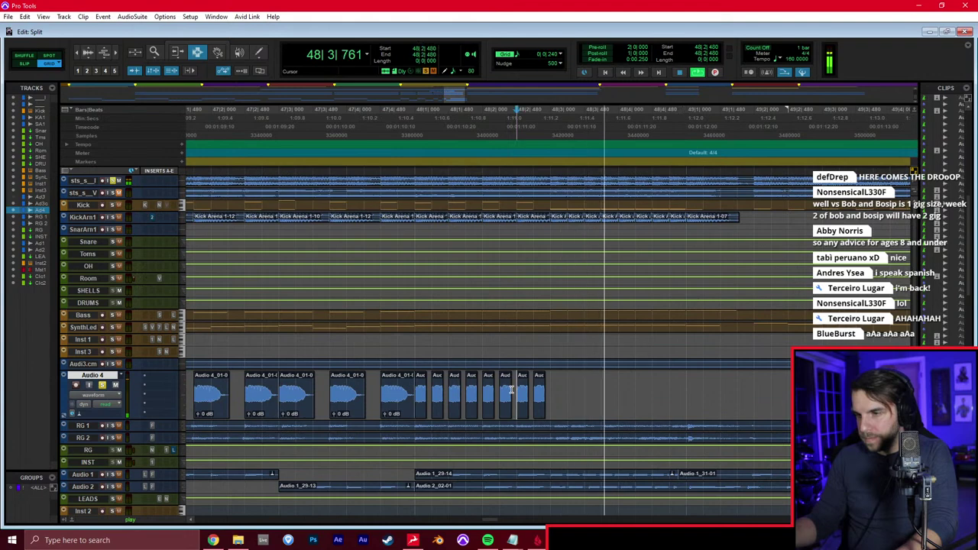
{"action": "key", "text": "space"}
{"action": "left_click_drag", "start_coordinate": [549, 392], "coordinate": [413, 393]}
{"action": "key", "text": "ctrl+d"}
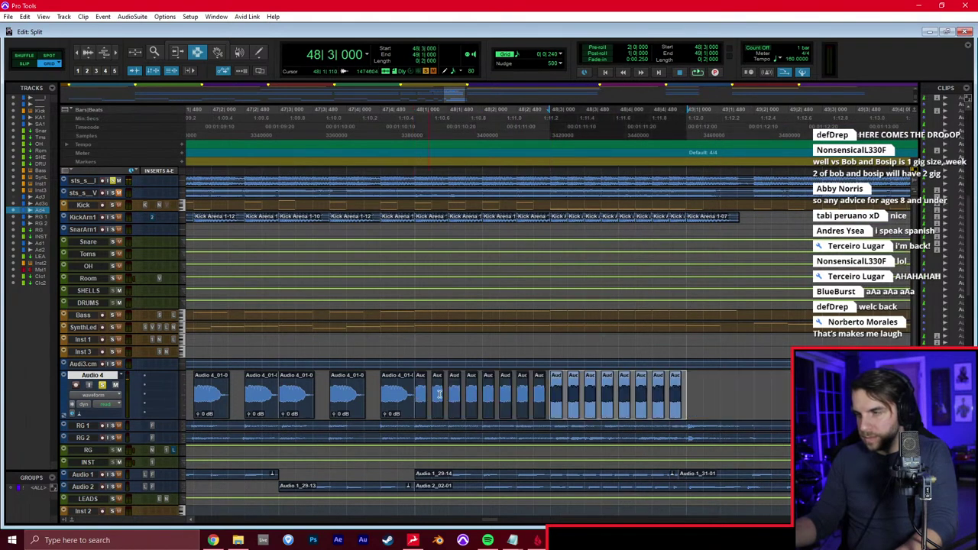
Play back the chopped vocal run leading to the DROP and insert Little AlterBoy on Audio 4
{"action": "key", "text": "space"}
{"action": "key", "text": "r"}
{"action": "key", "text": "r"}
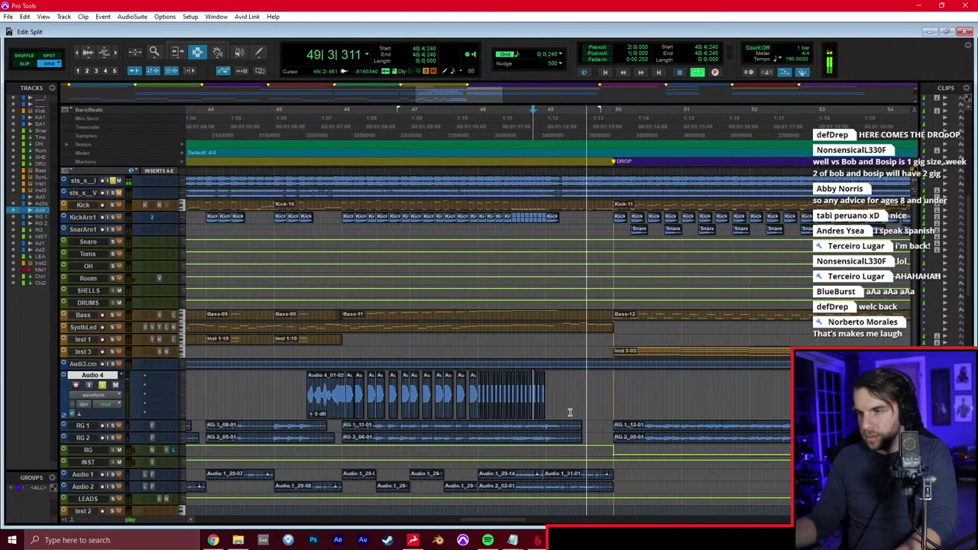
{"action": "key", "text": "space"}
{"action": "left_click", "coordinate": [396, 391]}
{"action": "left_click", "coordinate": [307, 384]}
{"action": "left_click", "coordinate": [160, 388]}
{"action": "type", "text": "litt"}
{"action": "key", "text": "Return"}
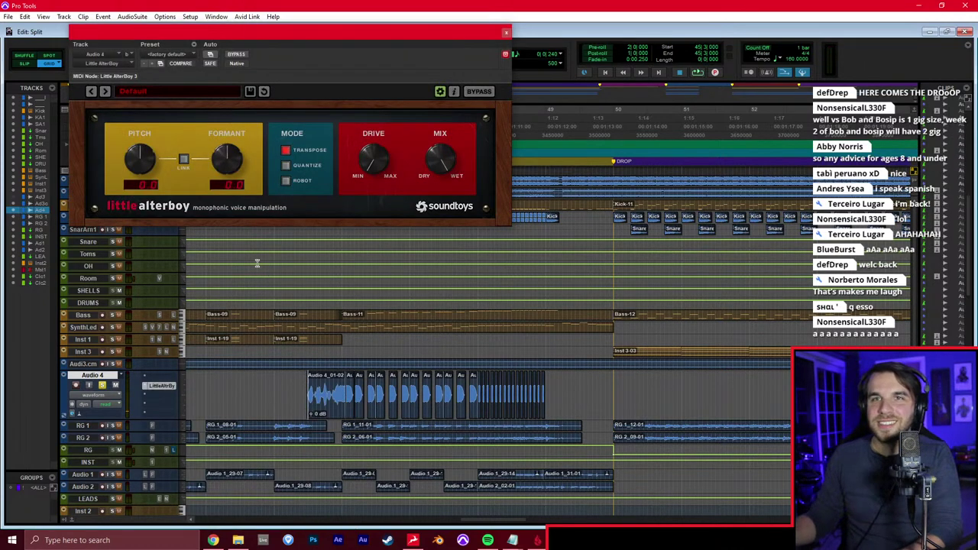
Enable automation of the Pitch parameter for Little AlterBoy on Audio 4 and close the plug-in window
{"action": "left_click", "coordinate": [119, 399]}
{"action": "left_click", "coordinate": [145, 383]}
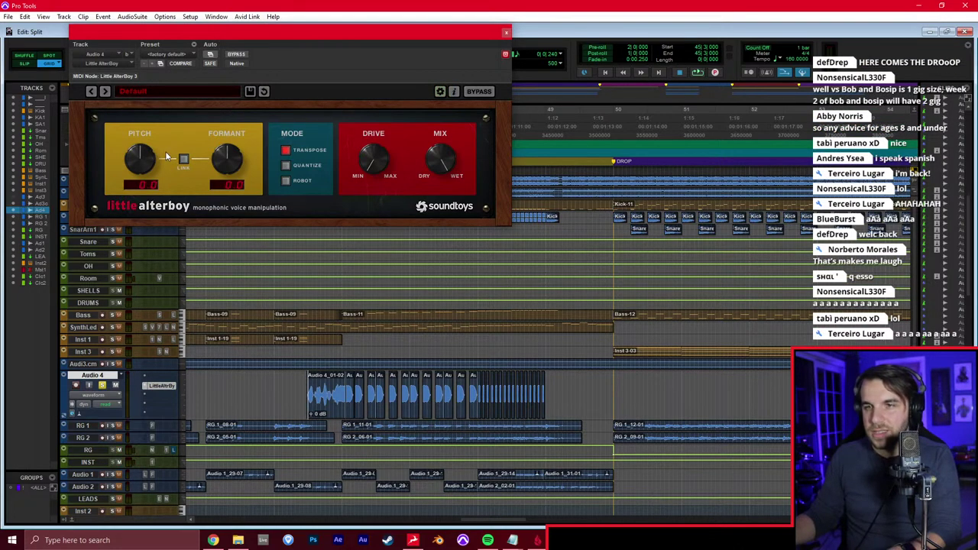
{"action": "left_click", "coordinate": [209, 62]}
{"action": "left_click", "coordinate": [340, 131]}
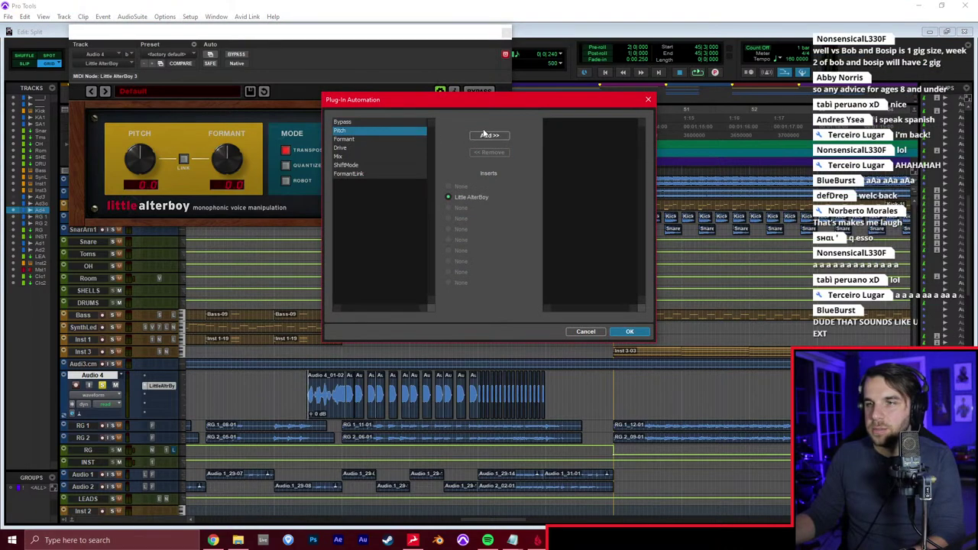
{"action": "left_click", "coordinate": [503, 136]}
{"action": "left_click", "coordinate": [627, 332]}
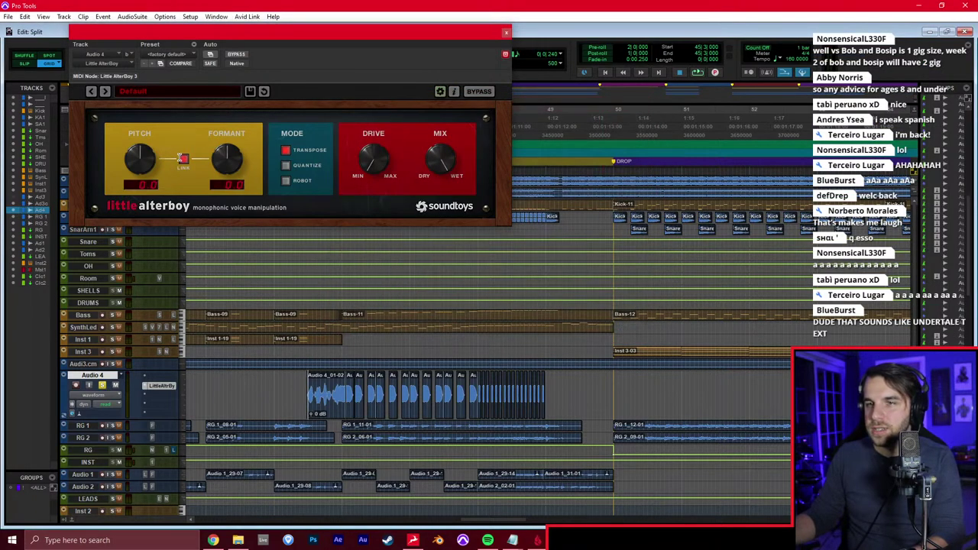
{"action": "left_click", "coordinate": [507, 35]}
Set Audio 4's Elastic Audio to Polyphonic and display the track's Little AlterBoy Pitch automation
{"action": "left_click", "coordinate": [102, 415]}
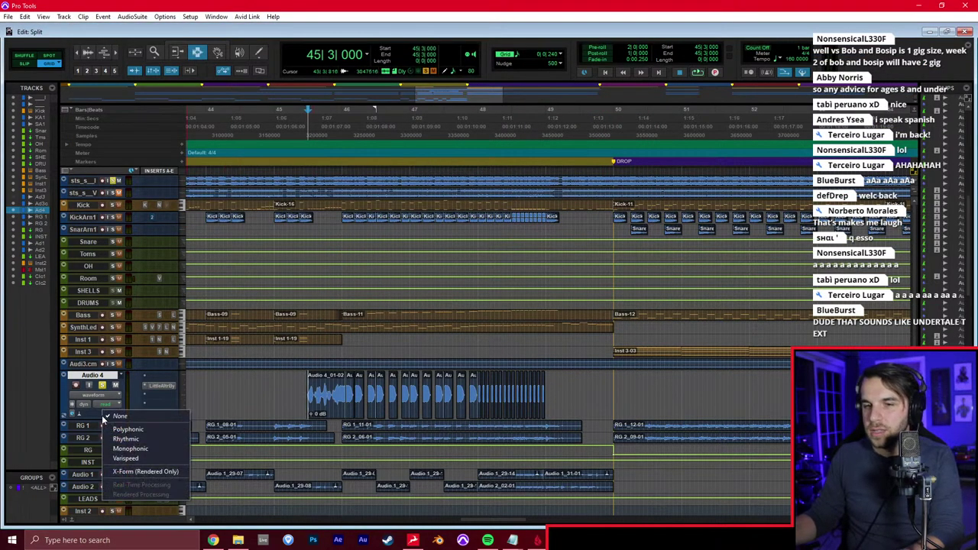
{"action": "left_click", "coordinate": [109, 415]}
{"action": "left_click", "coordinate": [107, 414]}
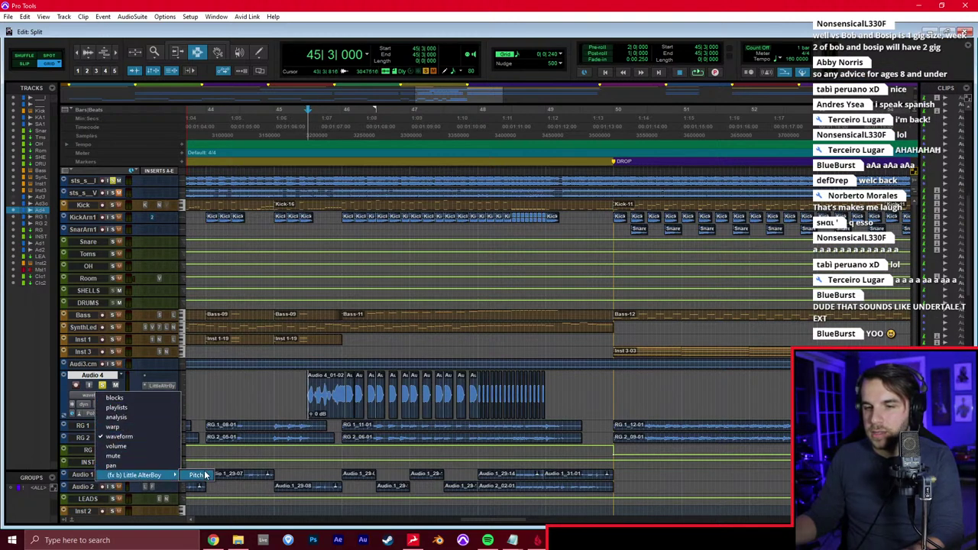
{"action": "left_click", "coordinate": [205, 475]}
Draw a rising pitch automation ramp on Audio 4 from 46|1|000 to the end of the vocal chops and play it
{"action": "left_click", "coordinate": [373, 356]}
{"action": "left_click", "coordinate": [374, 389]}
{"action": "key", "text": "t"}
{"action": "key", "text": "t"}
{"action": "key", "text": "F8"}
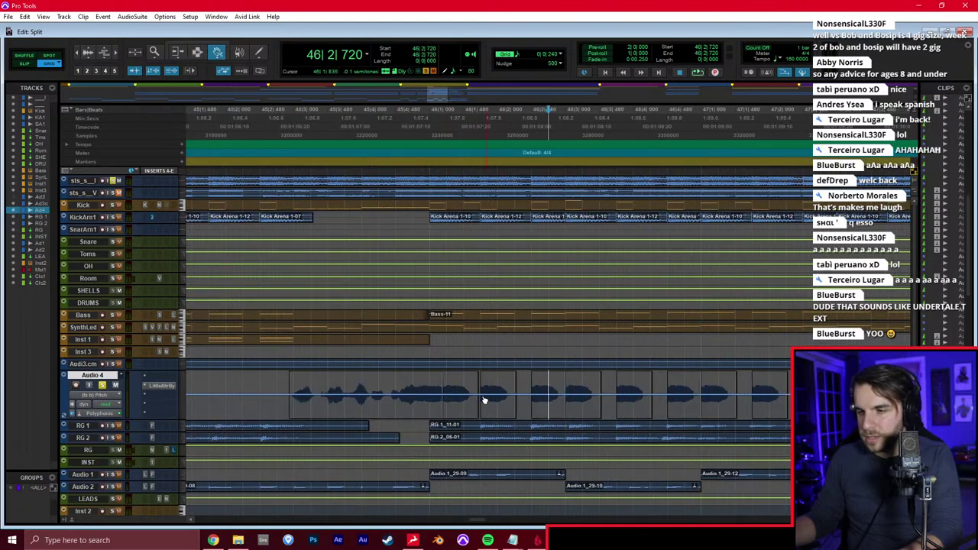
{"action": "scroll", "coordinate": [458, 391], "scroll_direction": "right", "scroll_amount": 5}
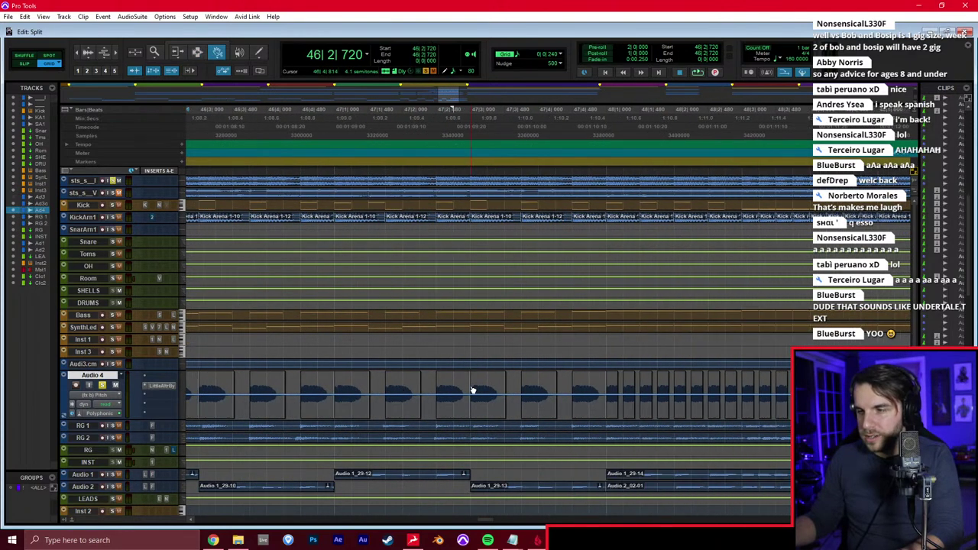
{"action": "left_click_drag", "start_coordinate": [803, 399], "coordinate": [801, 377]}
{"action": "scroll", "coordinate": [779, 395], "scroll_direction": "left", "scroll_amount": 4}
{"action": "key", "text": "F7"}
{"action": "key", "text": "r"}
{"action": "key", "text": "space"}
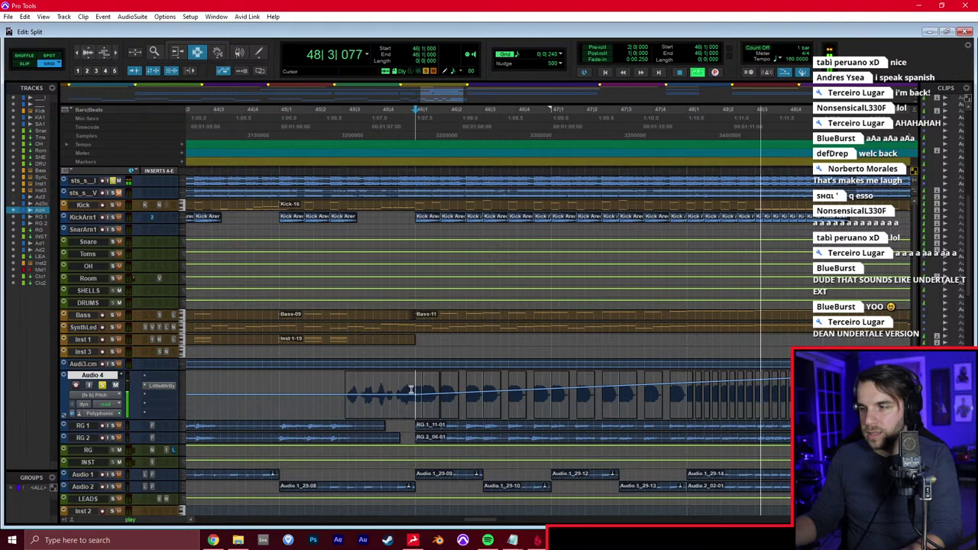
Raise the pitch ramp's end point at 49|1|000 to 12.0 semitones and play the vocal build-up
{"action": "key", "text": "F8"}
{"action": "key", "text": "F7"}
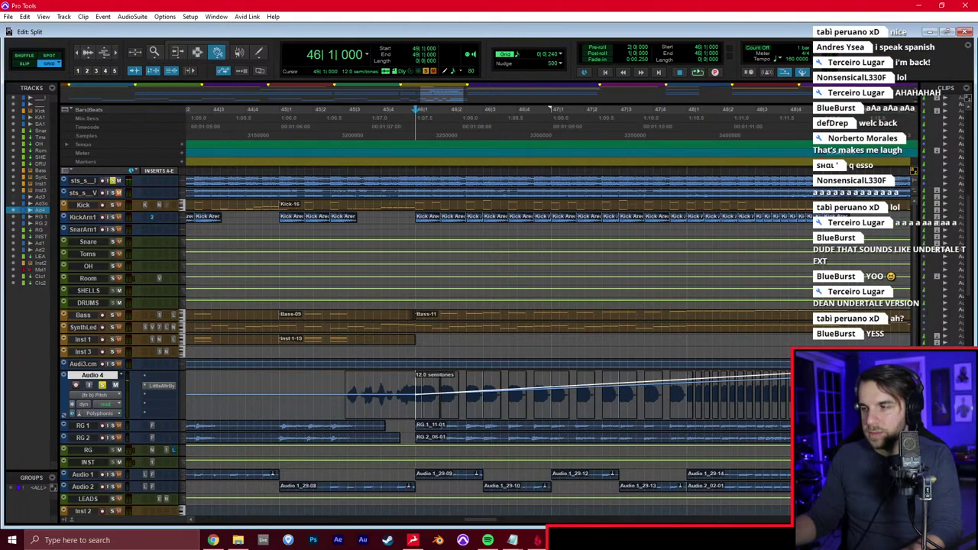
{"action": "key", "text": "space"}
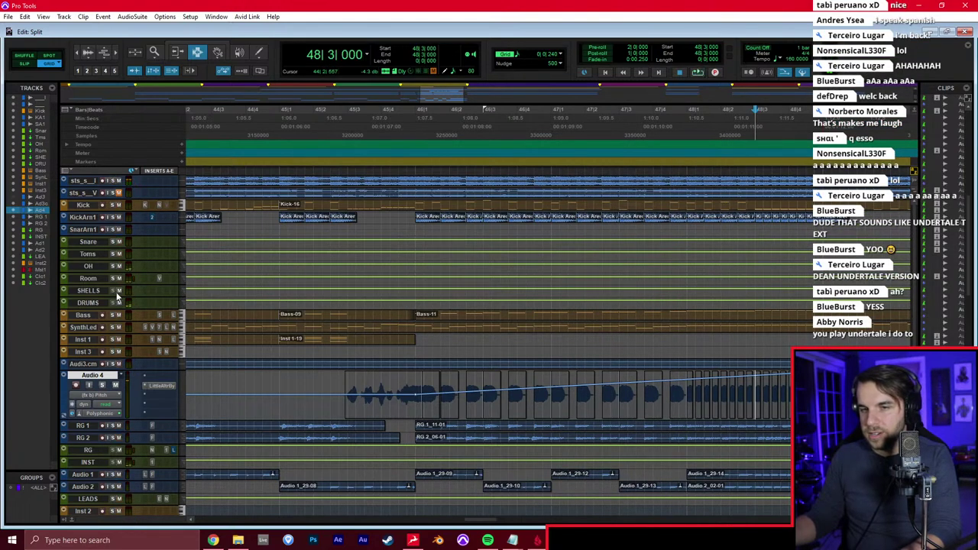
Lower Audio 4's volume fader to -5.7 dB in the mixer and return to the edit view
{"action": "left_click", "coordinate": [83, 327]}
{"action": "key", "text": "ctrl+equal"}
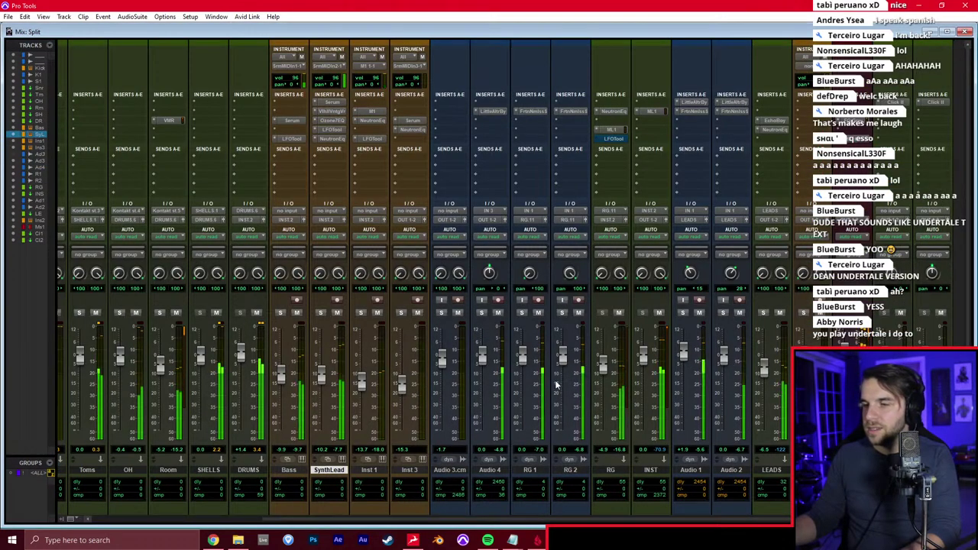
{"action": "left_click_drag", "start_coordinate": [481, 363], "coordinate": [482, 372]}
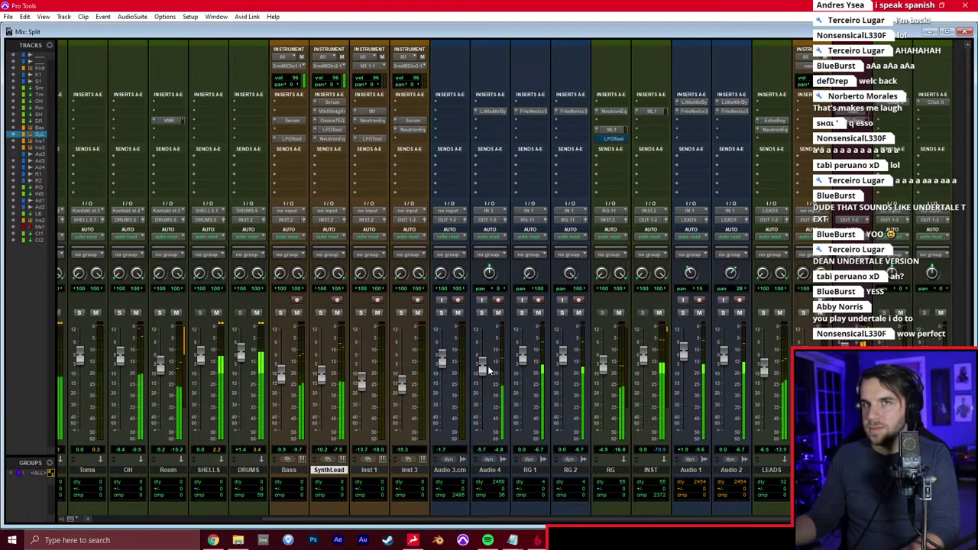
{"action": "key", "text": "ctrl+equal"}
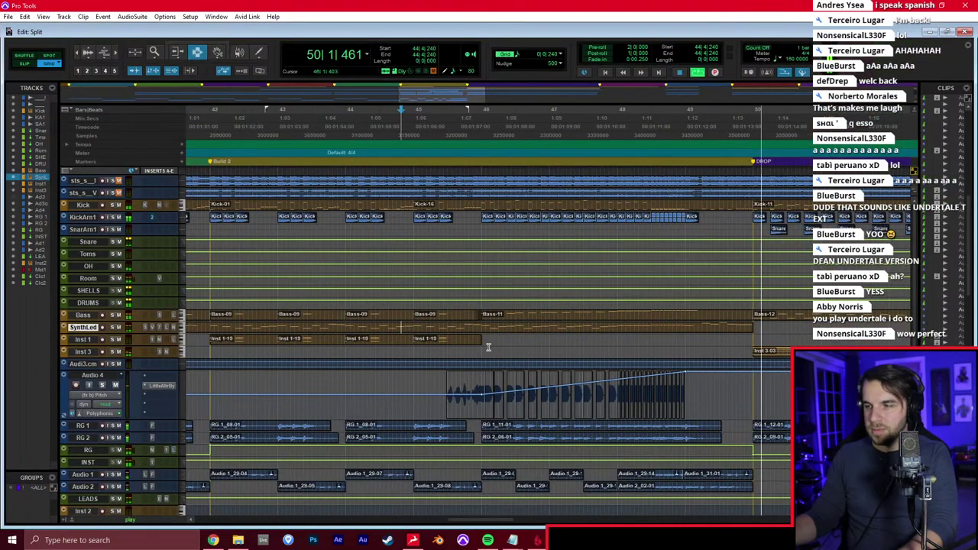
Play the section from 46|2|000 into the DROP, return to the start of the song and play from there
{"action": "left_click", "coordinate": [489, 348]}
{"action": "left_click", "coordinate": [496, 341]}
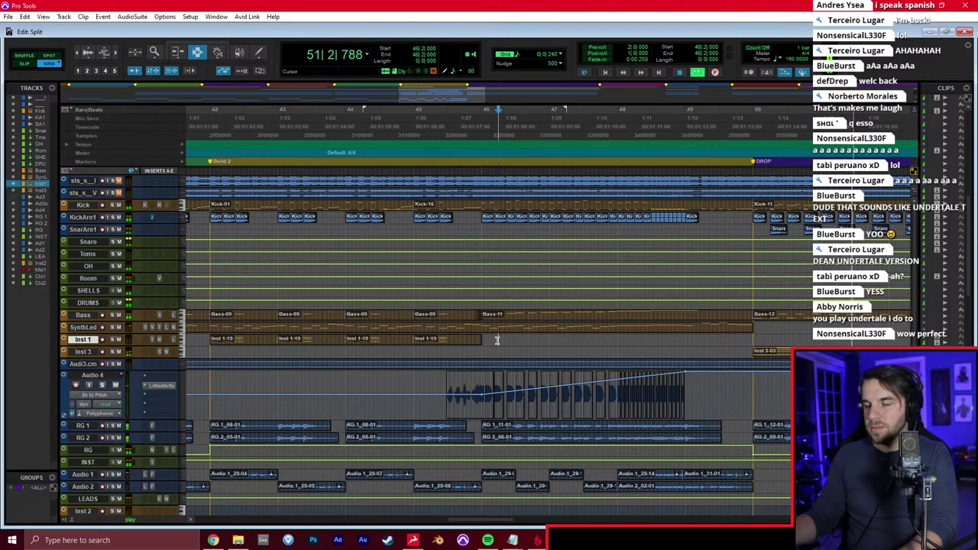
{"action": "key", "text": "space"}
{"action": "key", "text": "r"}
{"action": "key", "text": "r"}
{"action": "key", "text": "Return"}
{"action": "key", "text": "r"}
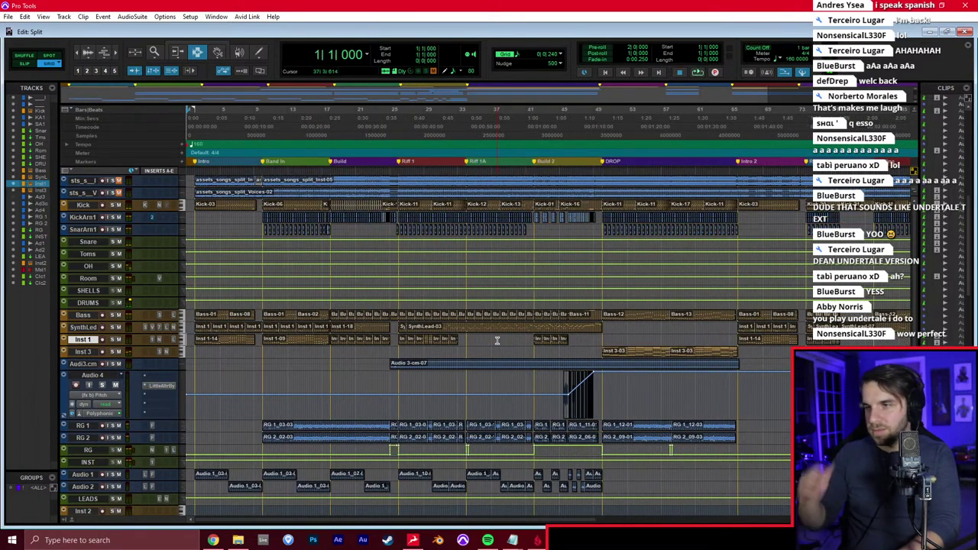
{"action": "key", "text": "r"}
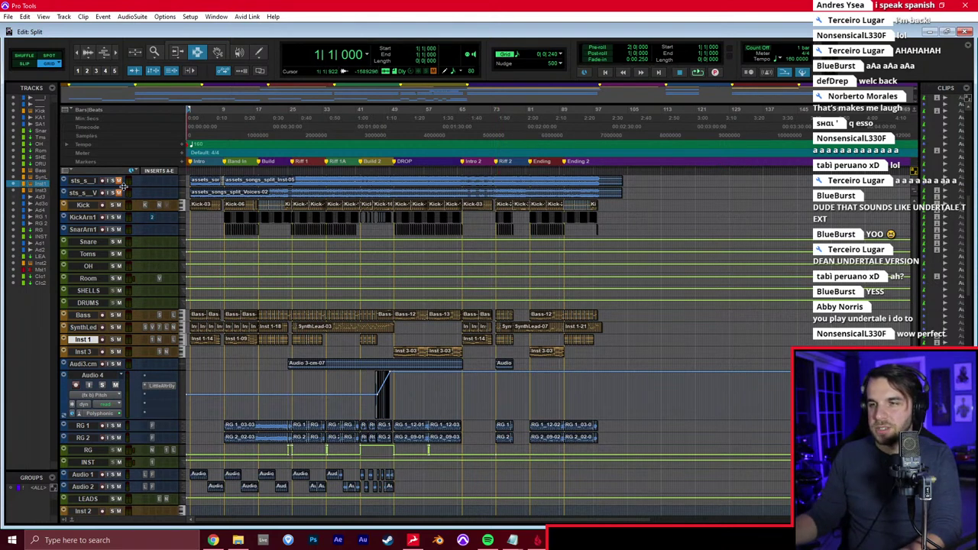
{"action": "key", "text": "space"}
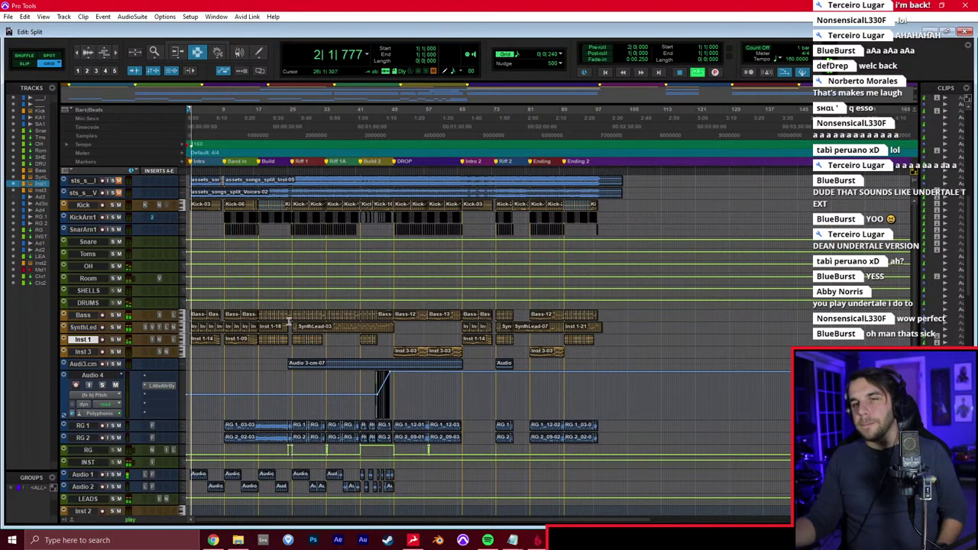
Show Audio 4 as a waveform again and set its track height to small
{"action": "left_click", "coordinate": [121, 395]}
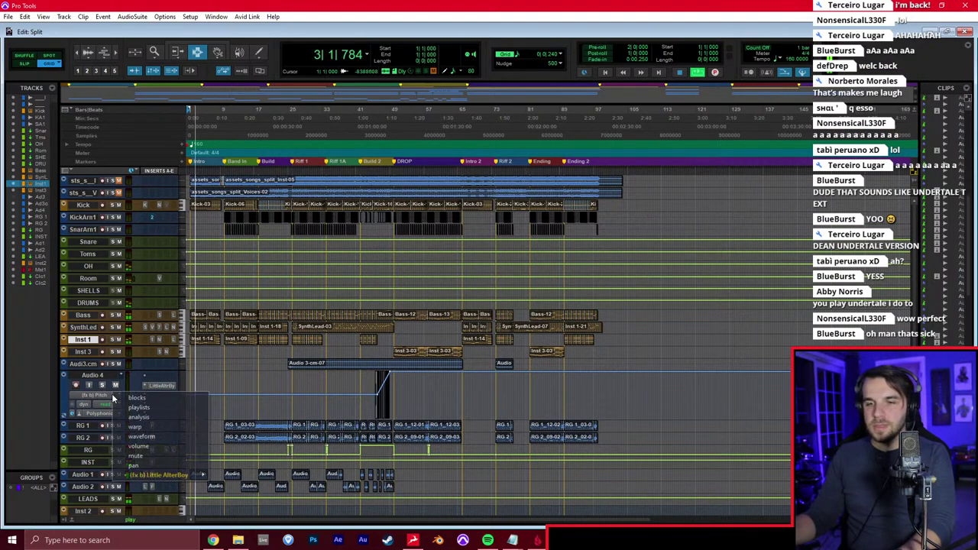
{"action": "left_click", "coordinate": [136, 436]}
{"action": "left_click", "coordinate": [180, 393]}
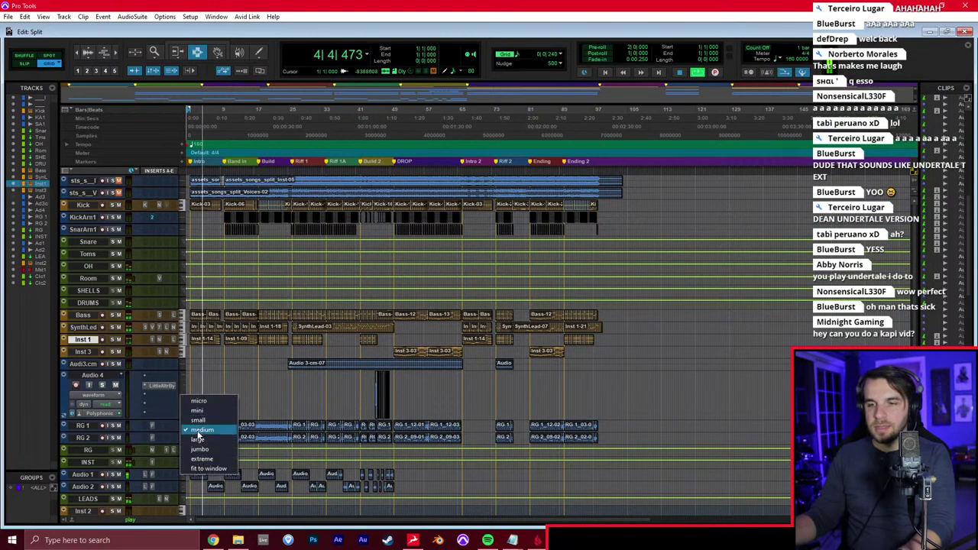
{"action": "left_click", "coordinate": [199, 420]}
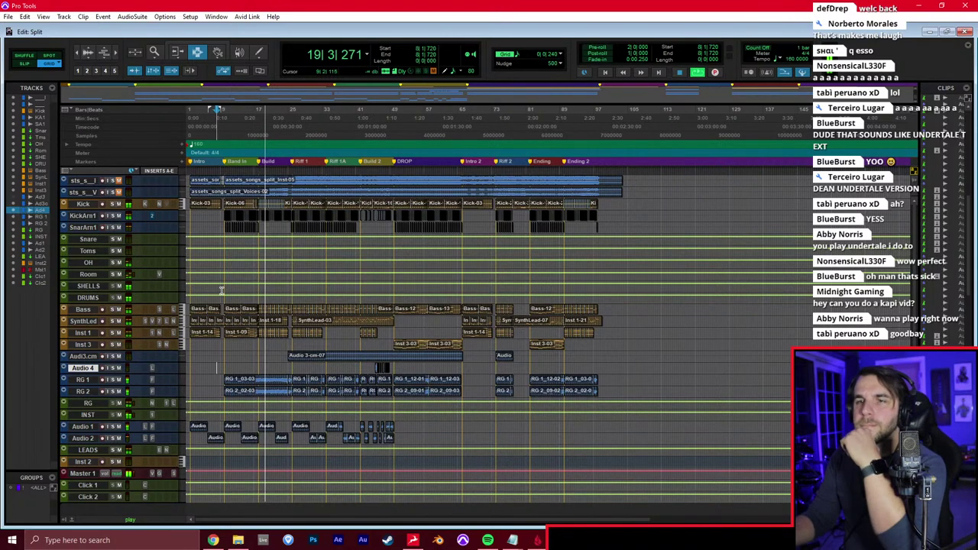
Play the cover from 10|1|480 and 20|4|240, unmute the original instrumental track and check its level in the mixer
{"action": "left_click", "coordinate": [88, 285]}
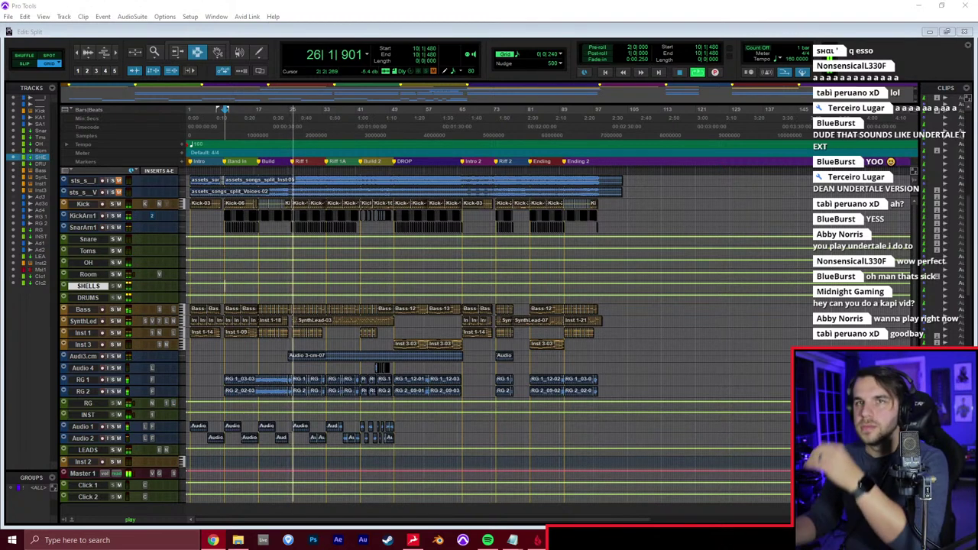
{"action": "left_click", "coordinate": [270, 229]}
{"action": "left_click", "coordinate": [270, 228]}
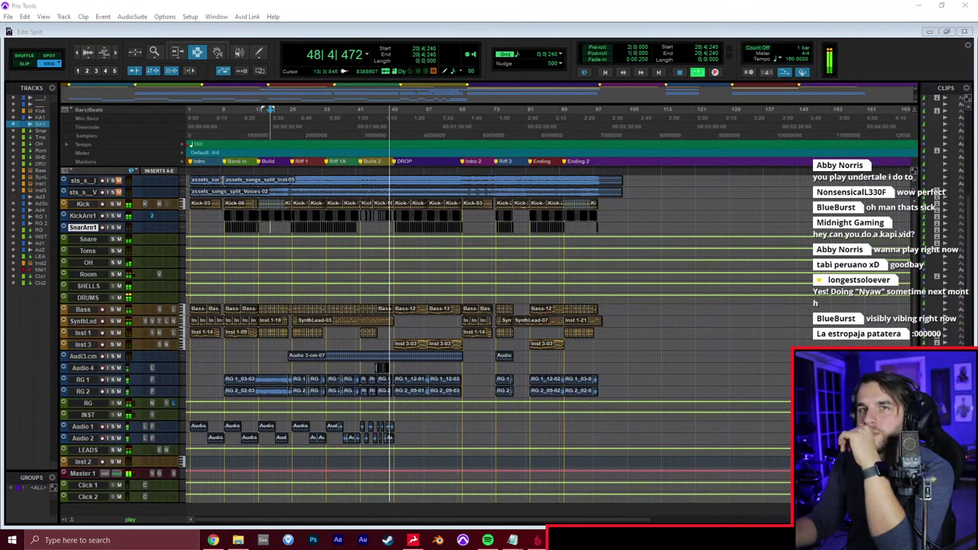
{"action": "left_click", "coordinate": [166, 190]}
{"action": "left_click", "coordinate": [118, 181]}
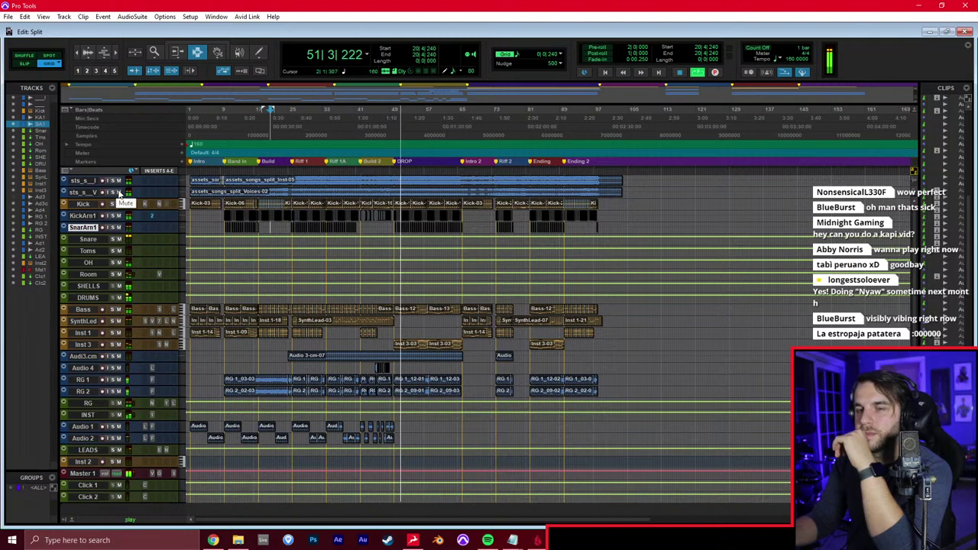
{"action": "key", "text": "ctrl+equal"}
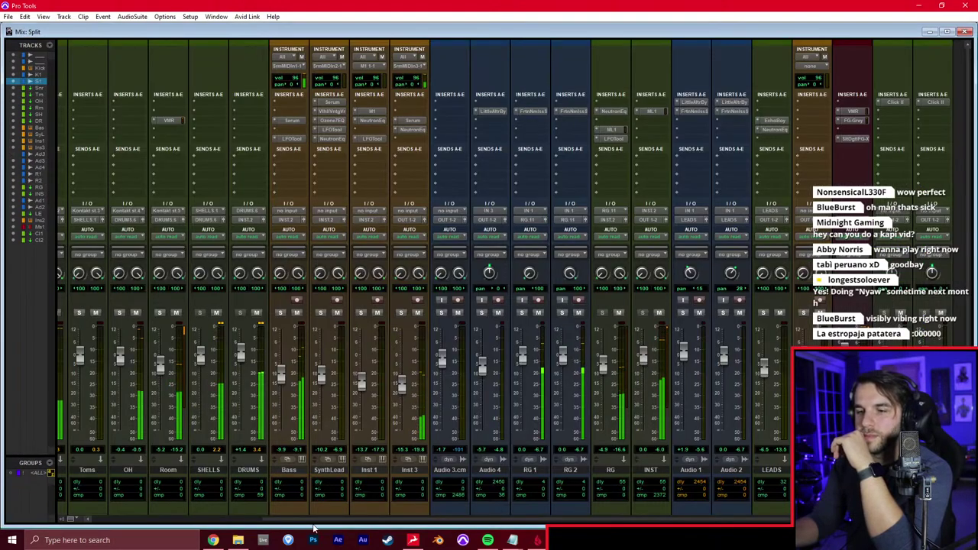
{"action": "left_click_drag", "start_coordinate": [312, 522], "coordinate": [114, 520]}
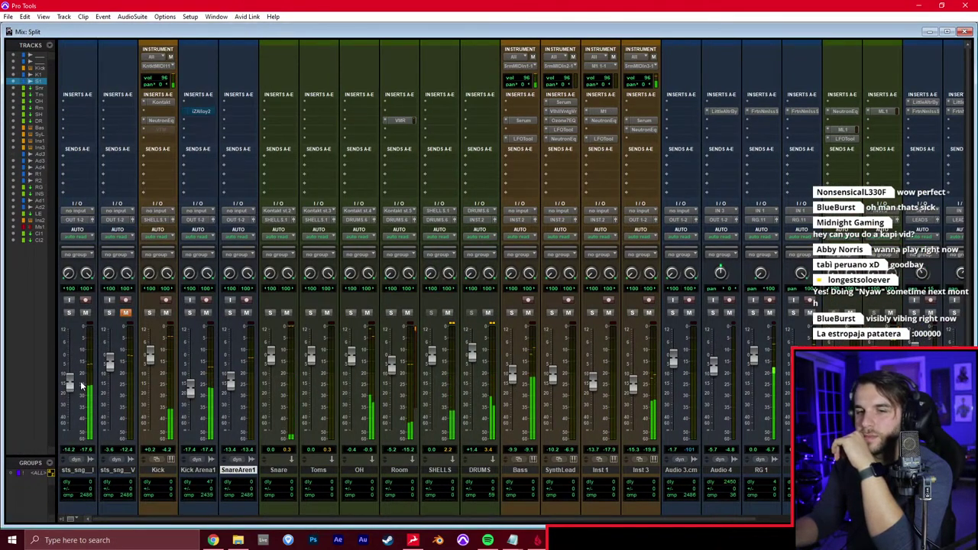
{"action": "key", "text": "ctrl+equal"}
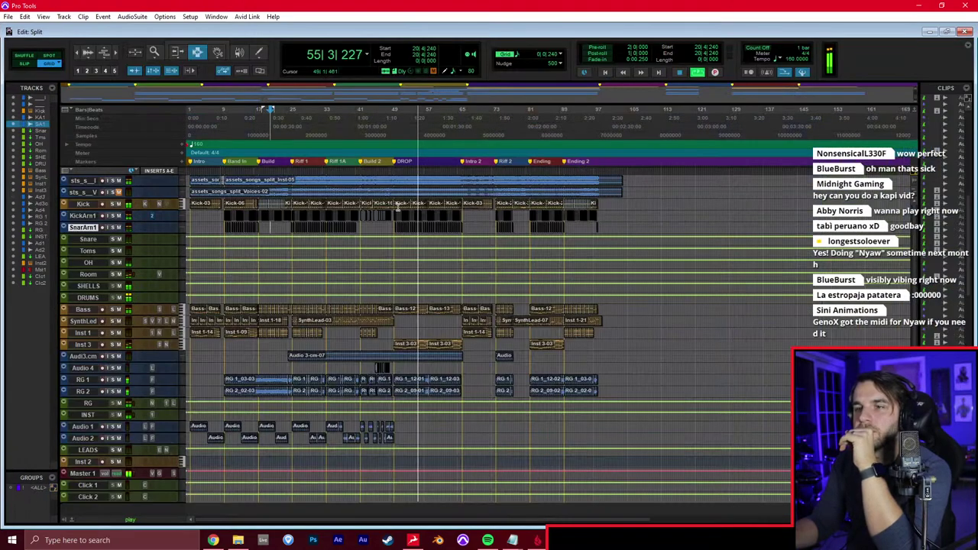
Listen to the DROP against the original instrumental from 60|2|000, 59|2|240, 64|4|480 and 66|4|720, and stop playback
{"action": "key", "text": "t"}
{"action": "key", "text": "t"}
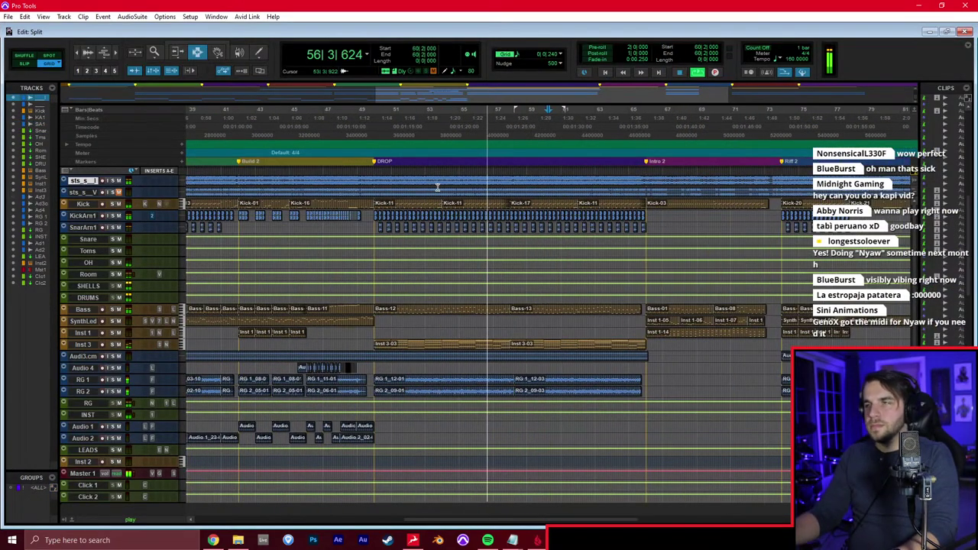
{"action": "left_click", "coordinate": [532, 214]}
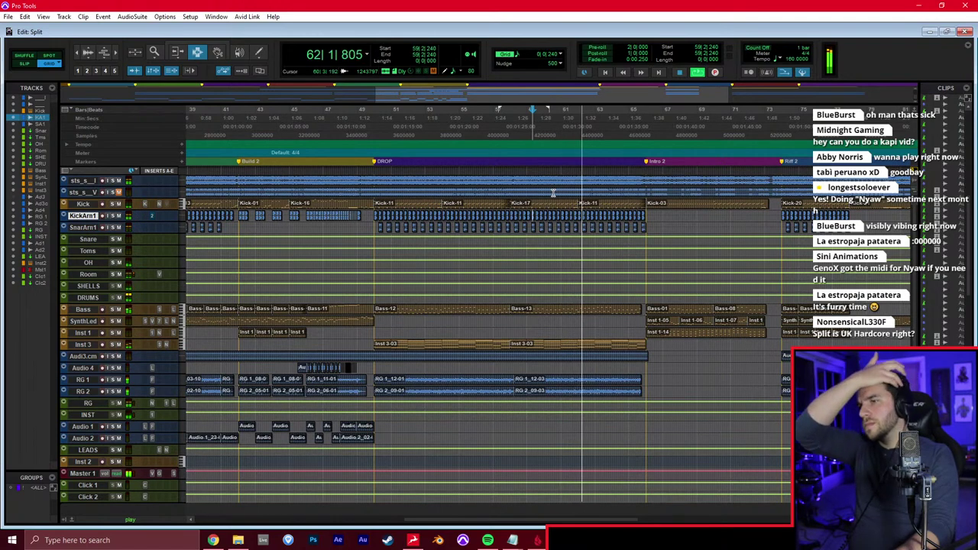
{"action": "left_click", "coordinate": [553, 193]}
{"action": "scroll", "coordinate": [553, 193], "scroll_direction": "right", "scroll_amount": 1}
{"action": "left_click", "coordinate": [553, 193]}
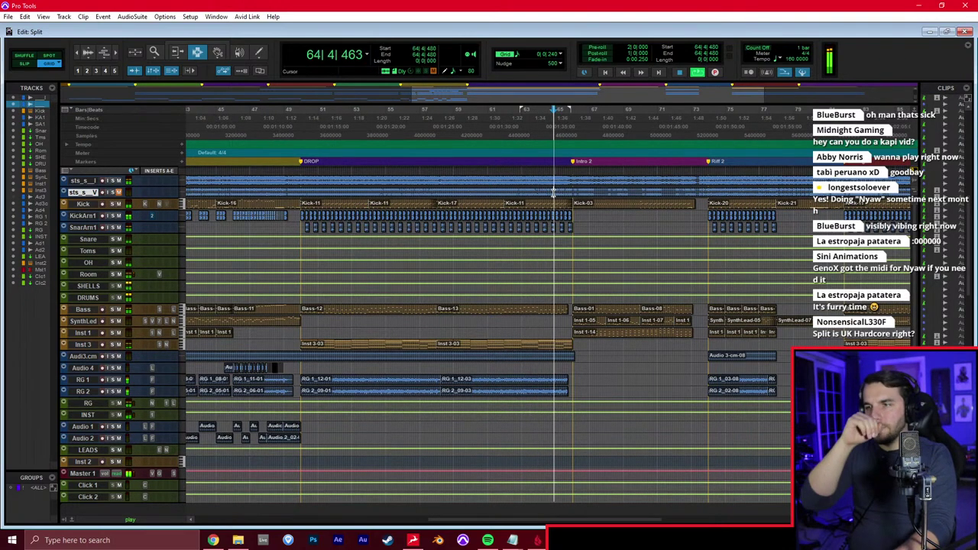
{"action": "left_click", "coordinate": [583, 229]}
{"action": "left_click", "coordinate": [589, 223]}
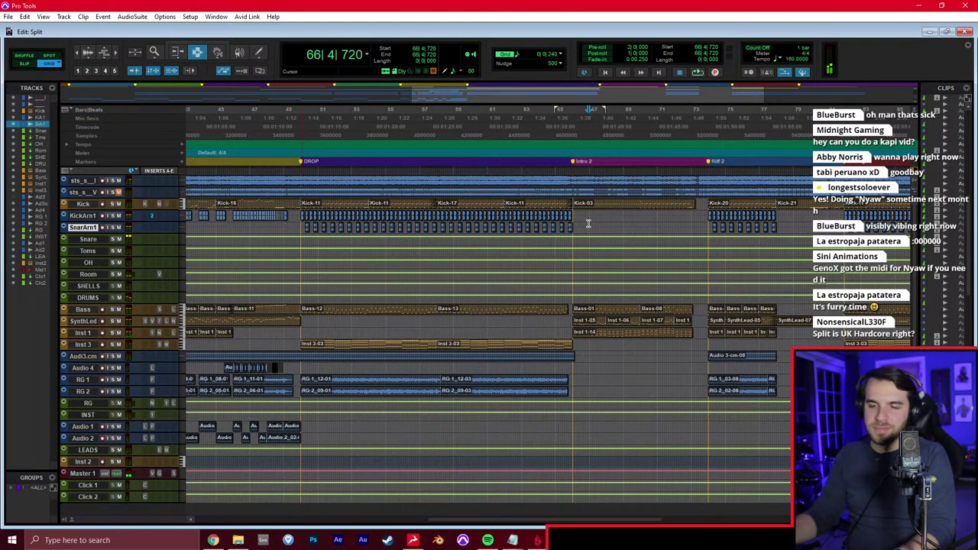
Open the recent session EMMI in place of Split
{"action": "left_click", "coordinate": [9, 17]}
{"action": "mouse_move", "coordinate": [35, 59]}
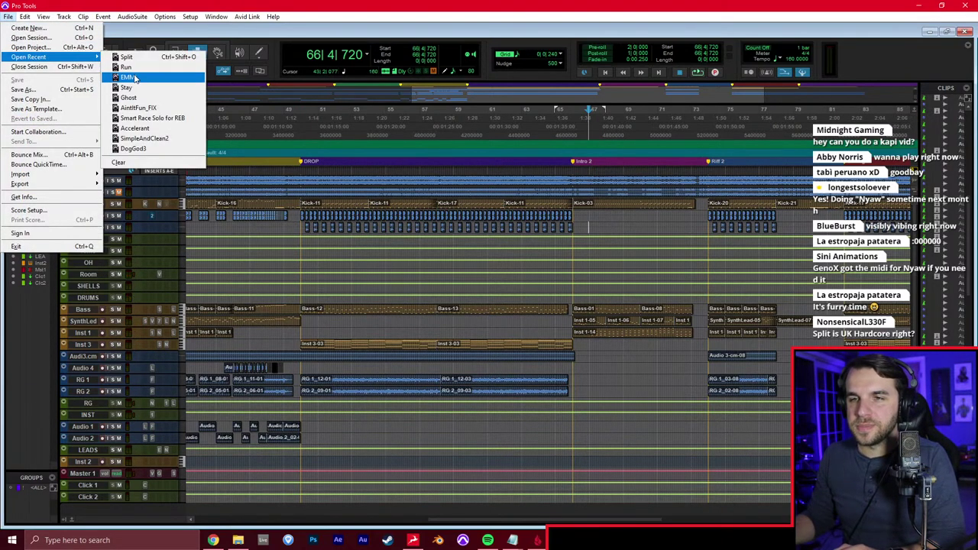
{"action": "left_click", "coordinate": [133, 77]}
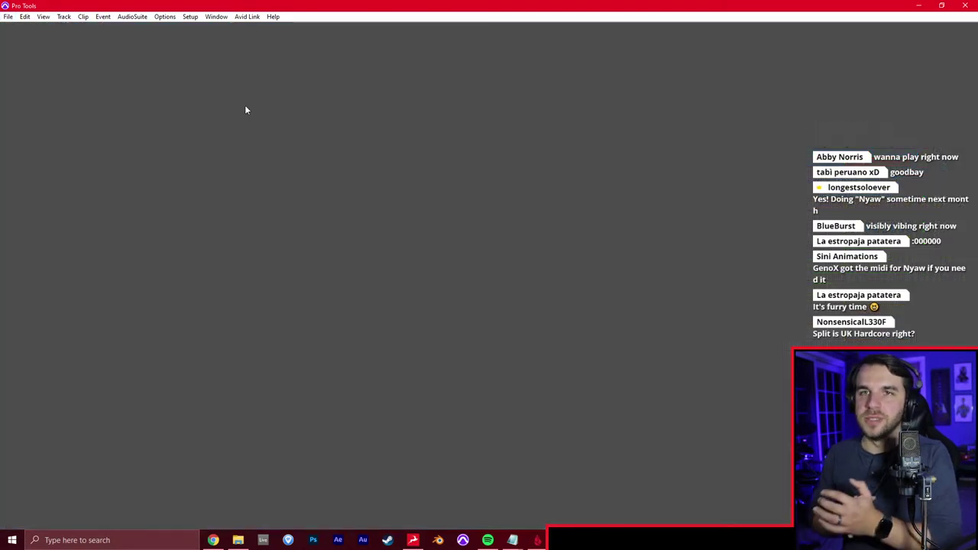
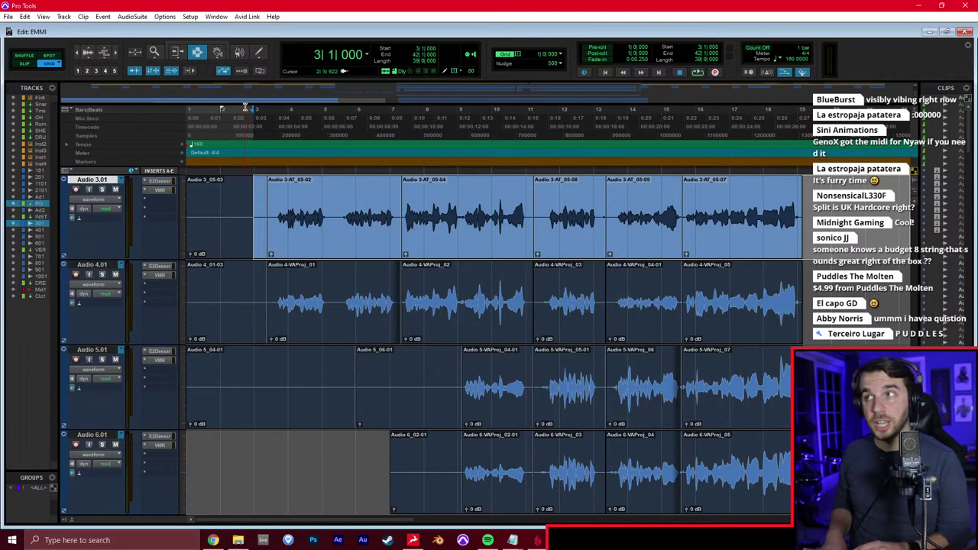
Fit the height of all tracks to the window so the whole EMMI arrangement shows
{"action": "left_click", "coordinate": [299, 234]}
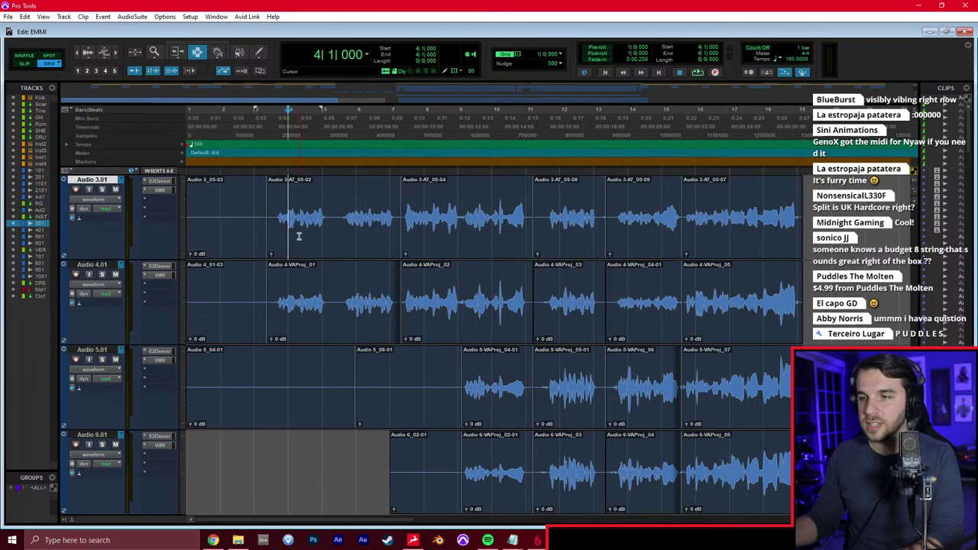
{"action": "key", "text": "r"}
{"action": "key", "text": "r"}
{"action": "left_click", "coordinate": [184, 236], "text": "alt"}
{"action": "left_click", "coordinate": [214, 304], "text": "alt"}
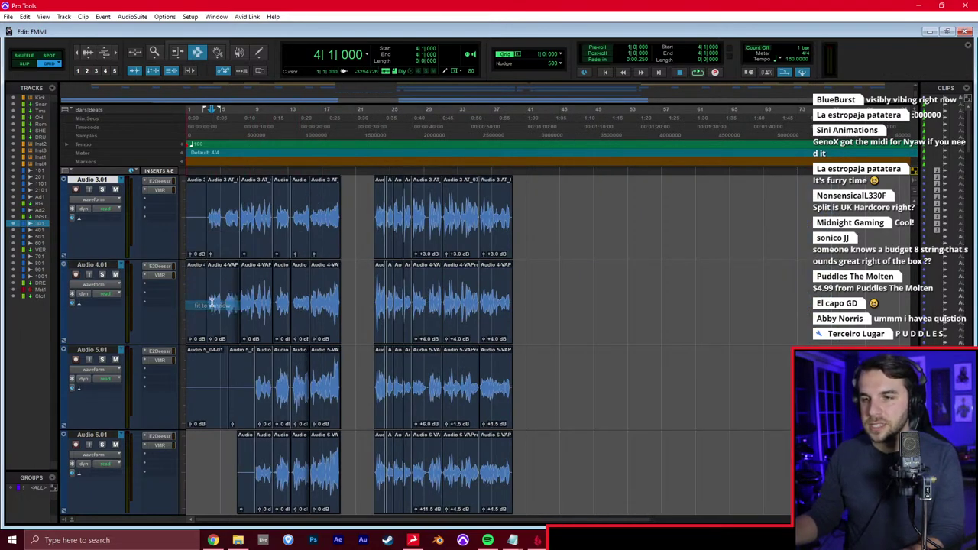
{"action": "left_click", "coordinate": [225, 269]}
Save the EMMI session as a new session named DREAD
{"action": "left_click", "coordinate": [9, 17]}
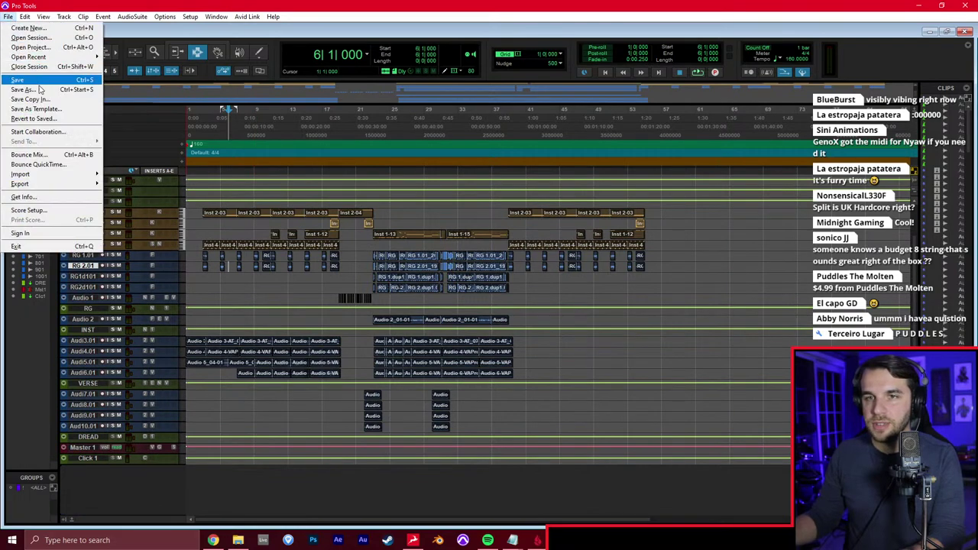
{"action": "left_click", "coordinate": [62, 86]}
{"action": "key", "text": "BackSpace"}
{"action": "key", "text": "BackSpace"}
{"action": "key", "text": "BackSpace"}
{"action": "key", "text": "BackSpace"}
{"action": "type", "text": "DREAD"}
{"action": "key", "text": "Return"}
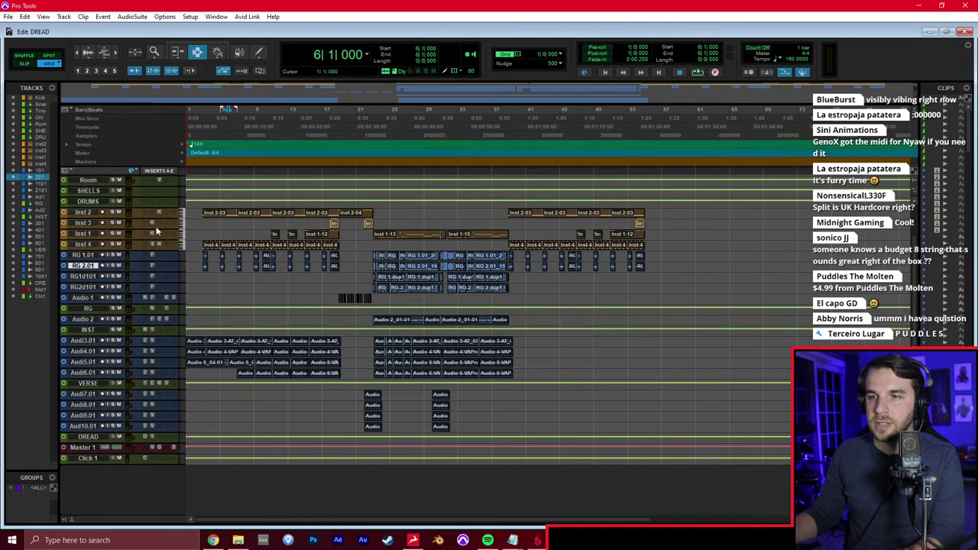
Fit all track heights to the window again and return the cursor to the session start
{"action": "key", "text": "t"}
{"action": "key", "text": "t"}
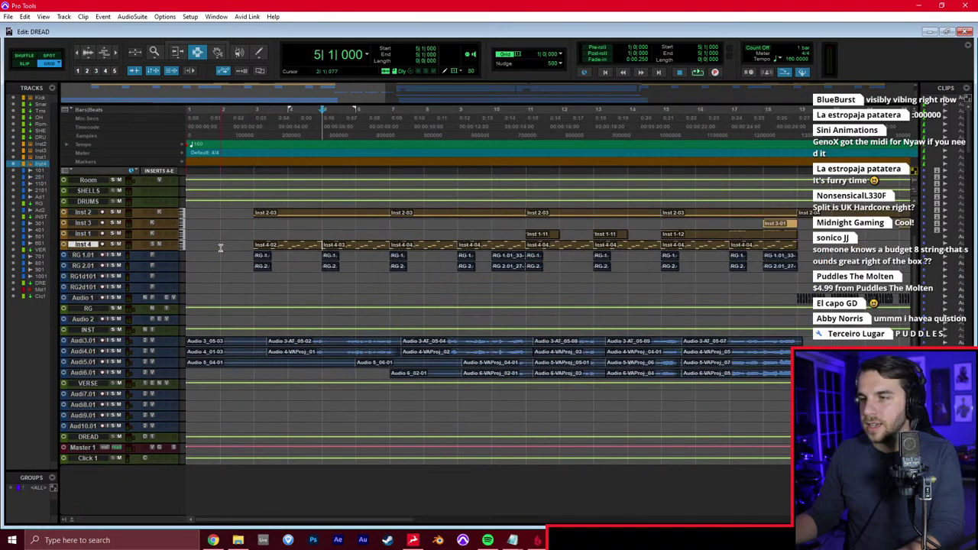
{"action": "left_click", "coordinate": [183, 262], "text": "alt"}
{"action": "left_click", "coordinate": [207, 334], "text": "alt"}
{"action": "left_click", "coordinate": [219, 320]}
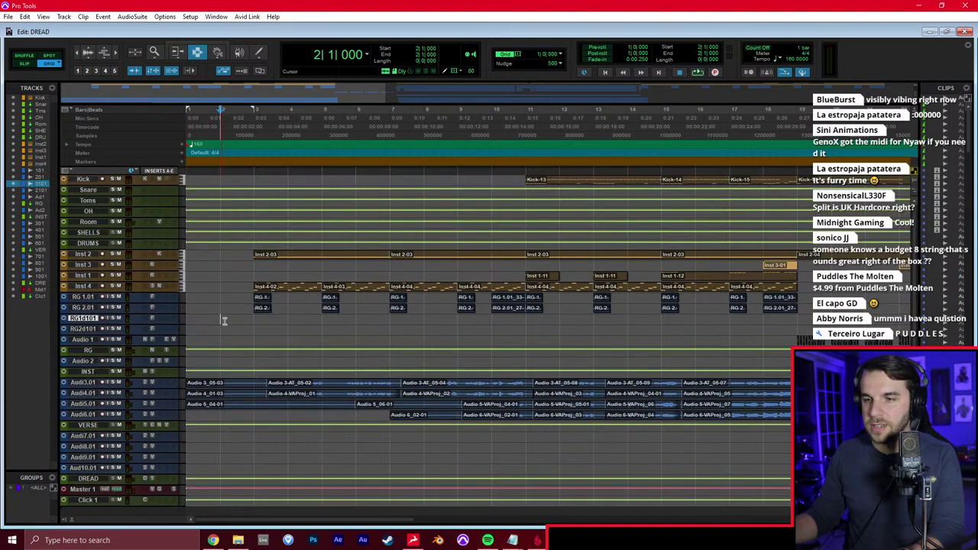
{"action": "key", "text": "t"}
{"action": "key", "text": "r"}
{"action": "key", "text": "r"}
{"action": "left_click", "coordinate": [238, 283]}
{"action": "key", "text": "Return"}
{"action": "key", "text": "t"}
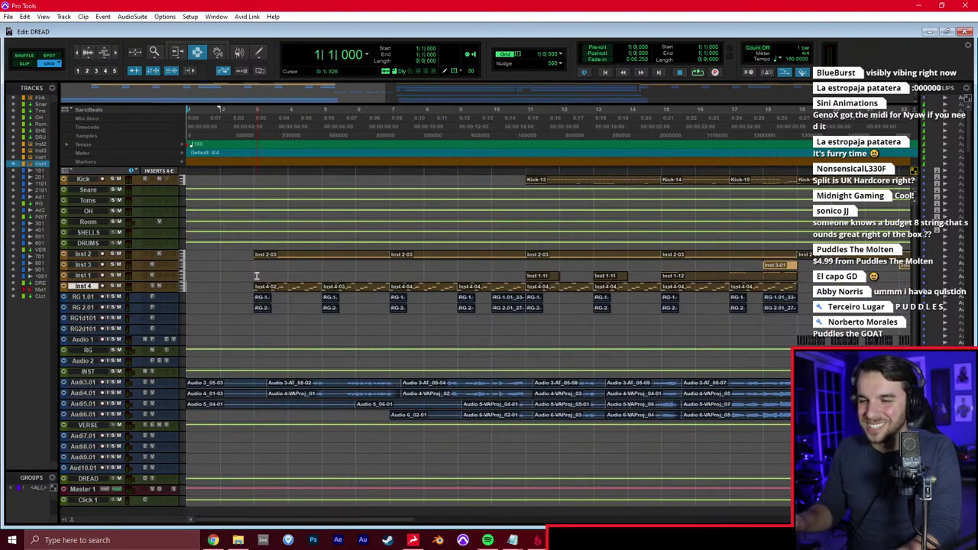
Try medium height on all tracks, restore the fit to window height and return the cursor to the session start
{"action": "left_click", "coordinate": [183, 353], "text": "alt"}
{"action": "left_click", "coordinate": [202, 389], "text": "alt"}
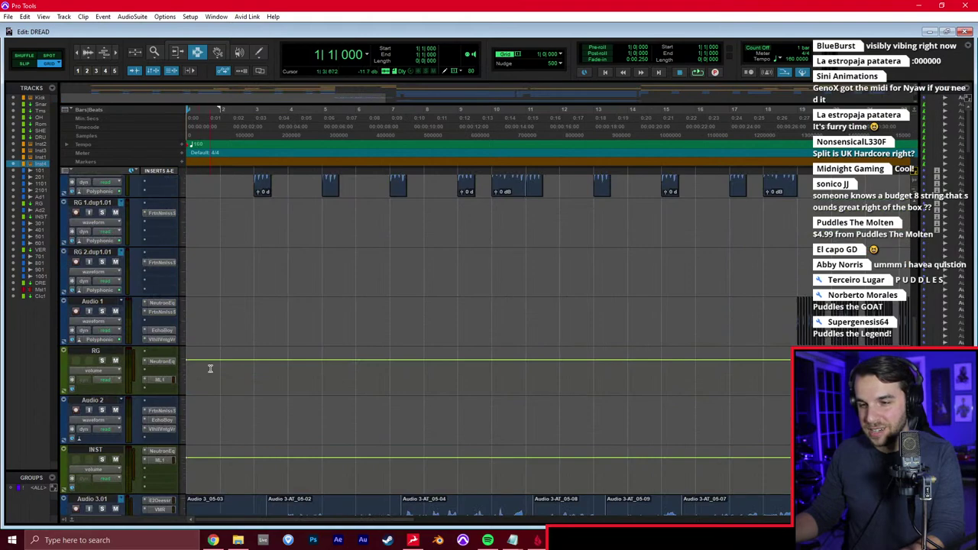
{"action": "left_click", "coordinate": [208, 371]}
{"action": "scroll", "coordinate": [211, 370], "scroll_direction": "down", "scroll_amount": 3}
{"action": "scroll", "coordinate": [211, 368], "scroll_direction": "down", "scroll_amount": 5}
{"action": "left_click", "coordinate": [182, 344], "text": "alt"}
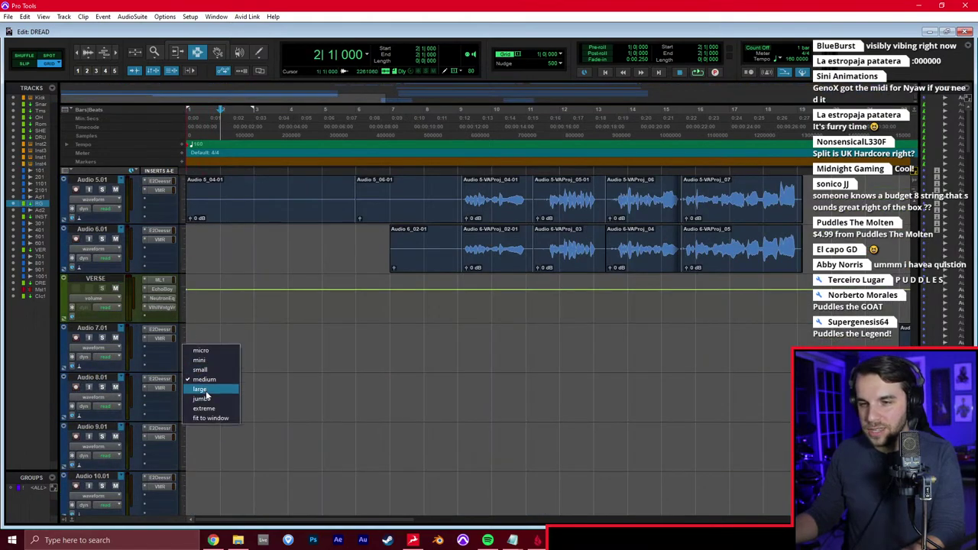
{"action": "left_click", "coordinate": [210, 417], "text": "alt"}
{"action": "left_click", "coordinate": [251, 315]}
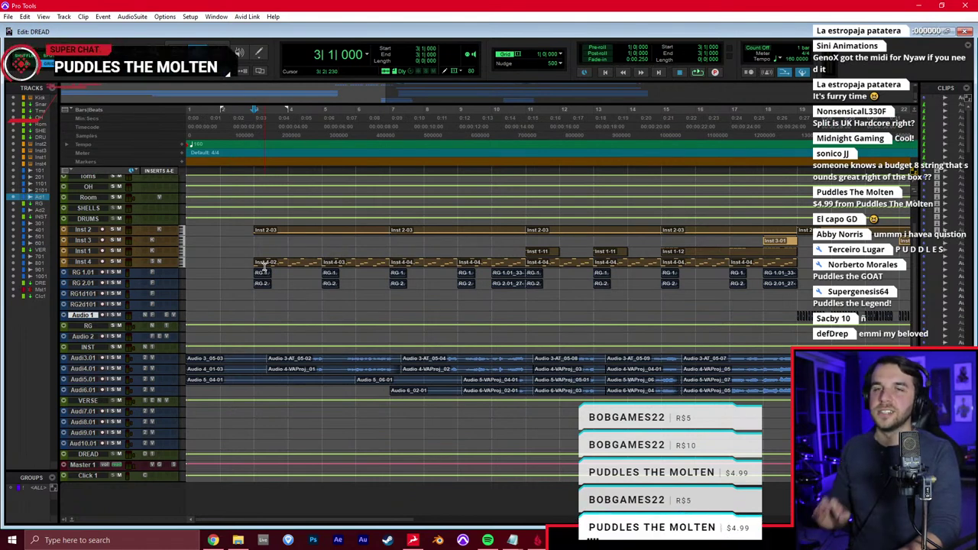
{"action": "key", "text": "Return"}
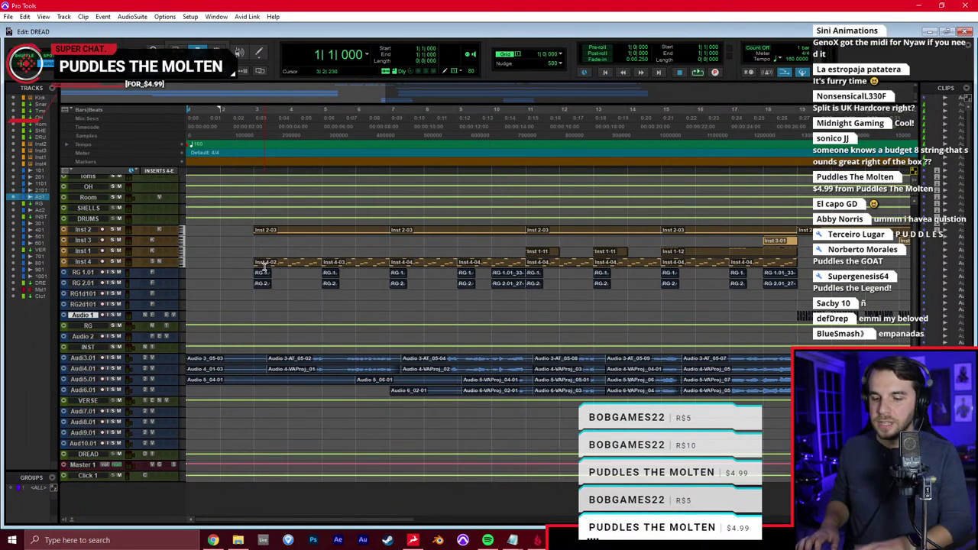
Look over more of the arrangement, place the cursor at 23|1|000, and play the song from the session start
{"action": "key", "text": "ctrl+bracketleft"}
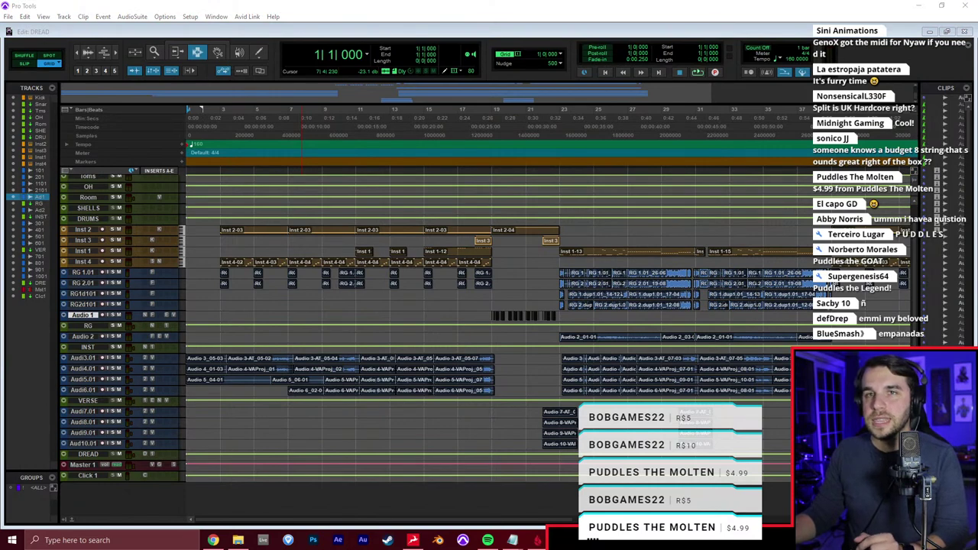
{"action": "left_click", "coordinate": [300, 235]}
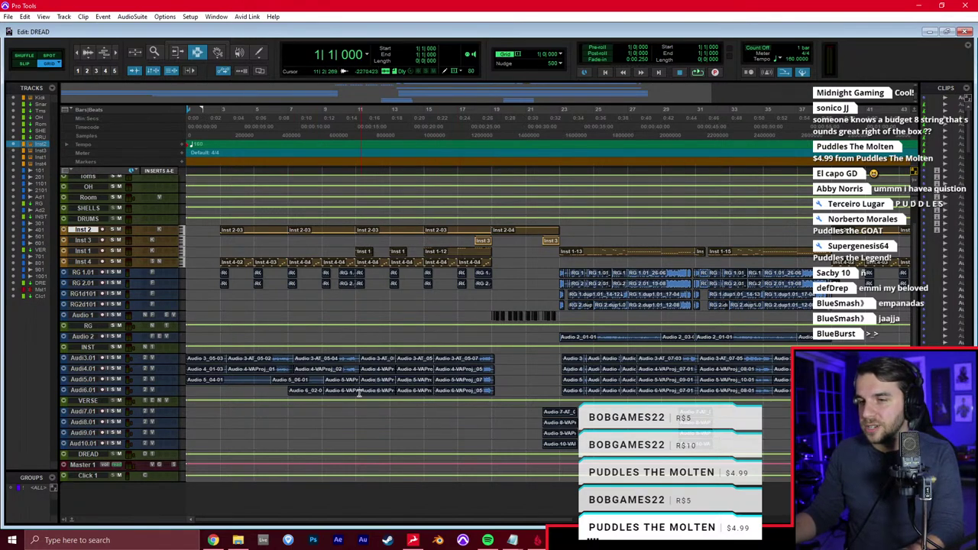
{"action": "left_click", "coordinate": [313, 331]}
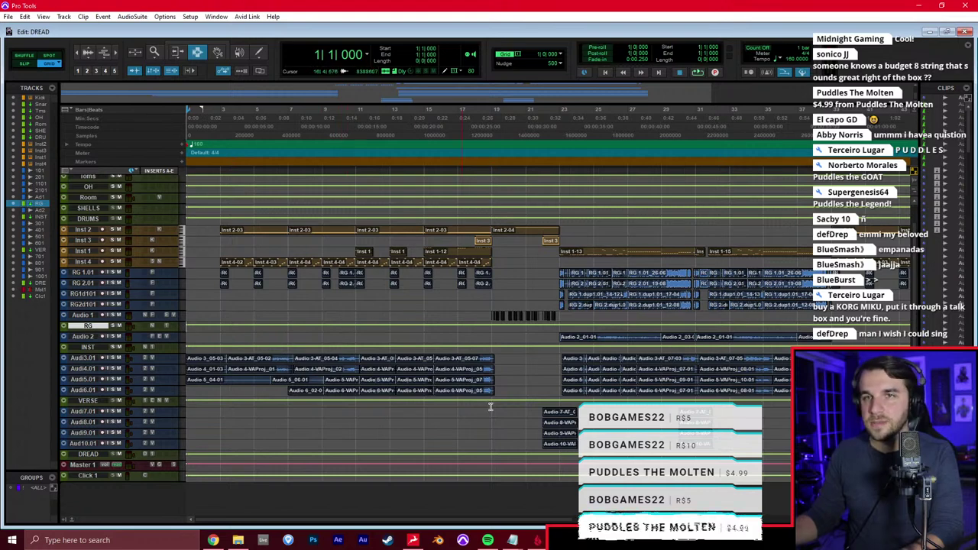
{"action": "key", "text": "ctrl+equal"}
{"action": "key", "text": "ctrl+equal"}
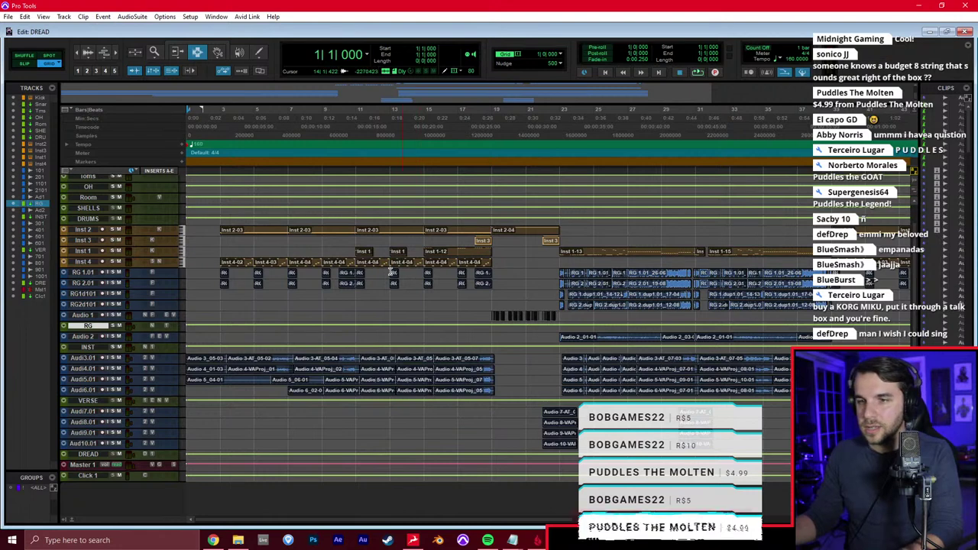
{"action": "key", "text": "space"}
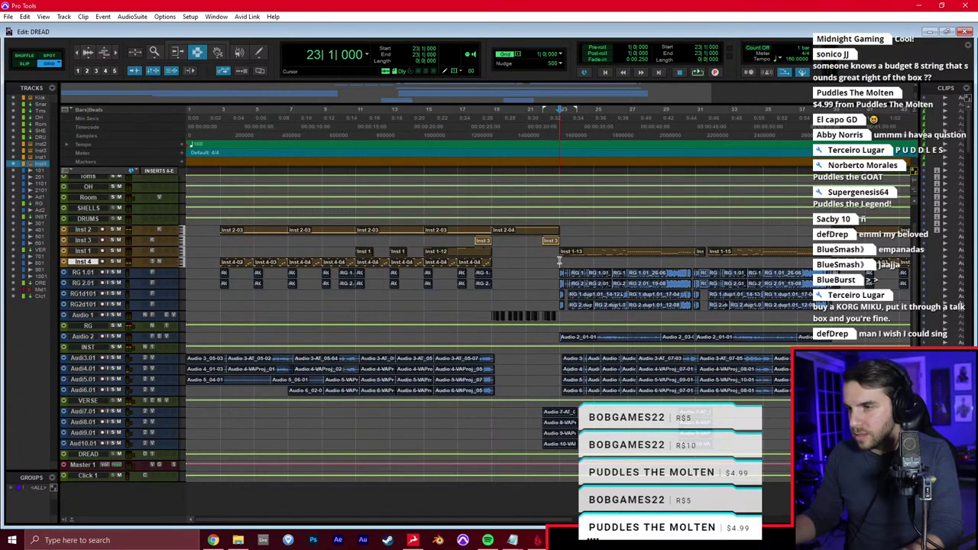
{"action": "key", "text": "space"}
{"action": "key", "text": "semicolon"}
{"action": "key", "text": "Return"}
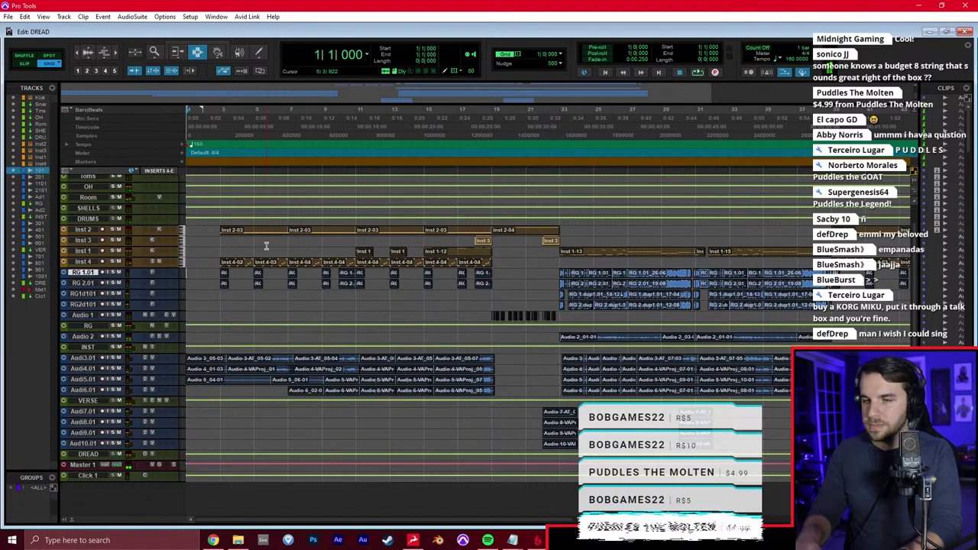
{"action": "key", "text": "space"}
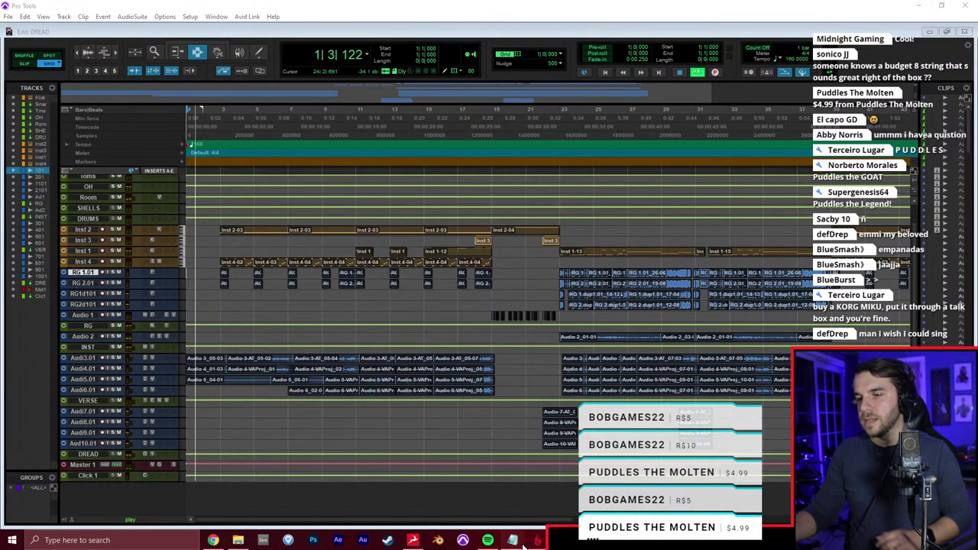
Show the lyrics in emmi.txt in Notepad during playback, then return to Pro Tools and stop playback
{"action": "mouse_move", "coordinate": [512, 539]}
{"action": "left_click", "coordinate": [498, 510]}
{"action": "left_click", "coordinate": [558, 312]}
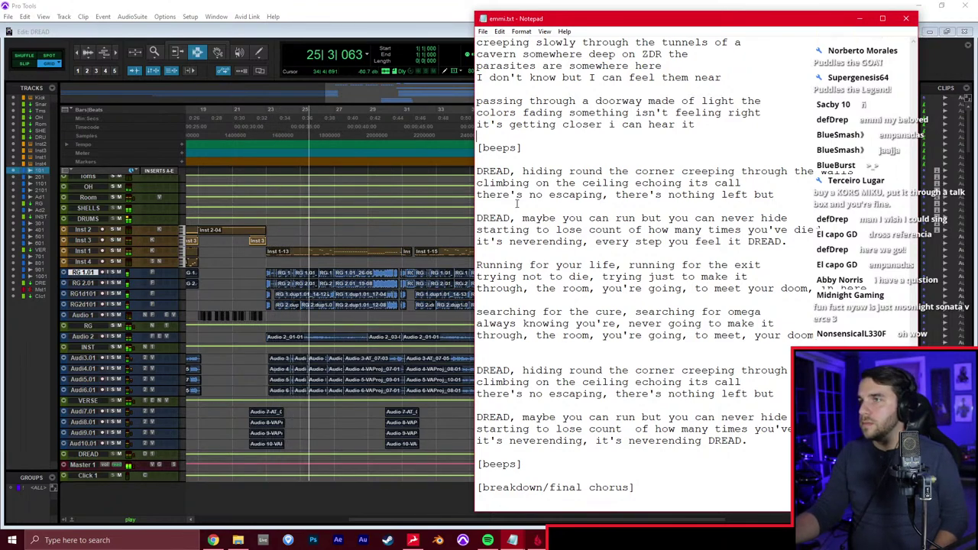
{"action": "left_click_drag", "start_coordinate": [662, 28], "coordinate": [585, 24]}
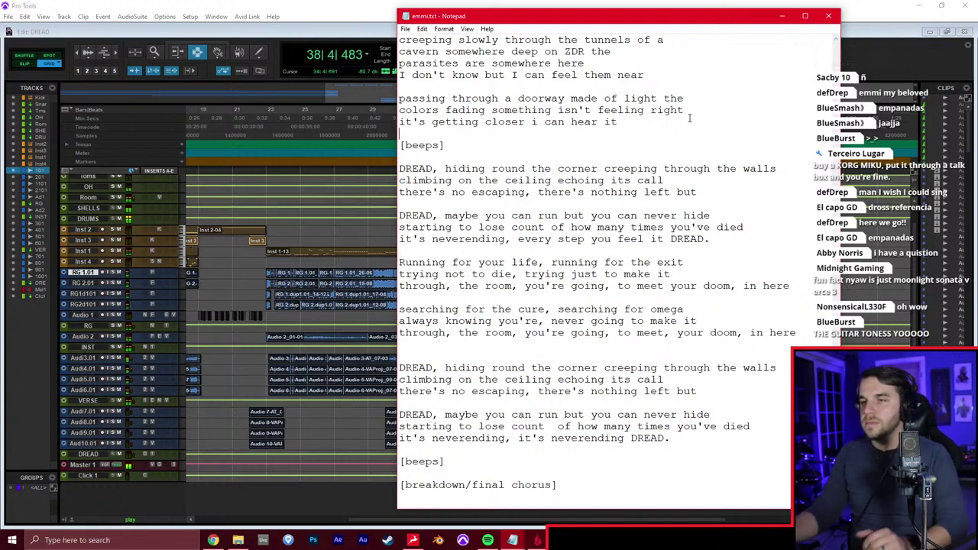
{"action": "left_click", "coordinate": [374, 28]}
{"action": "key", "text": "space"}
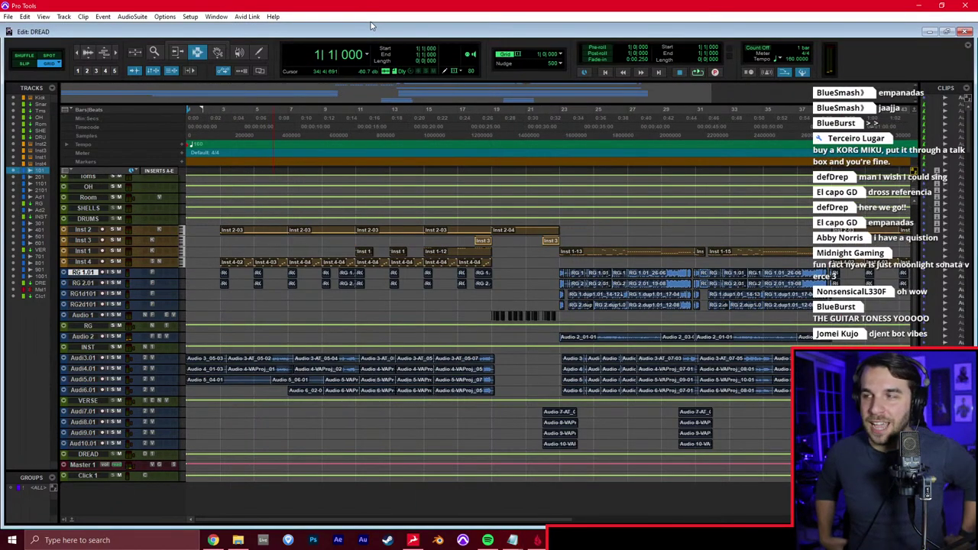
Mute the VERSE and DREAD vocal tracks and play the instrumental from 23|1|000
{"action": "left_click", "coordinate": [559, 126]}
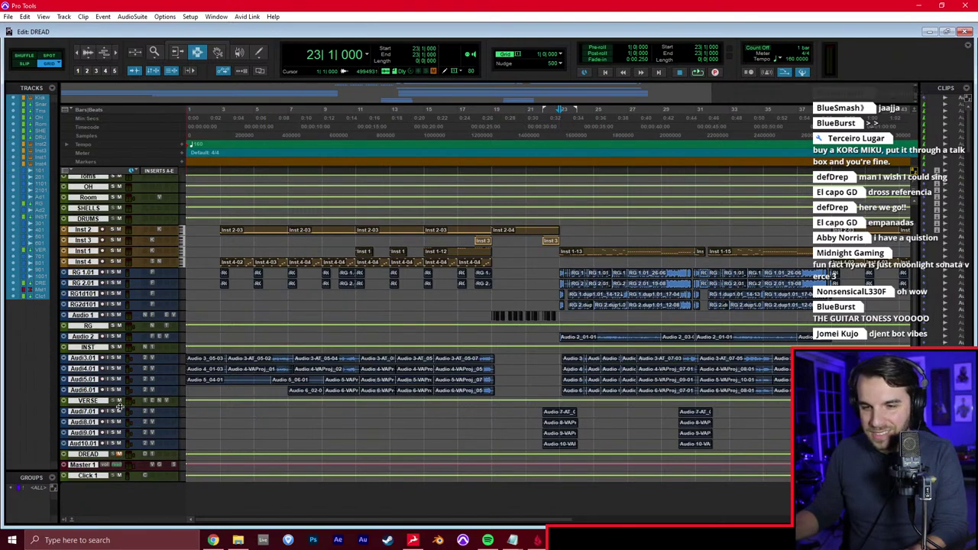
{"action": "left_click", "coordinate": [560, 285]}
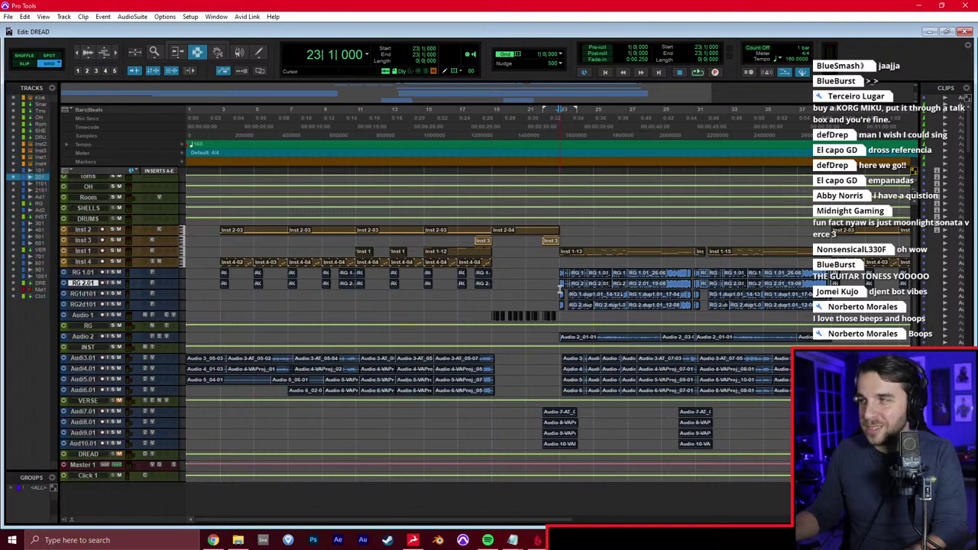
{"action": "key", "text": "space"}
{"action": "key", "text": "space"}
Play the instrumental section from 31|1|000 and move the cursor back to 30|1|000
{"action": "left_click", "coordinate": [697, 273]}
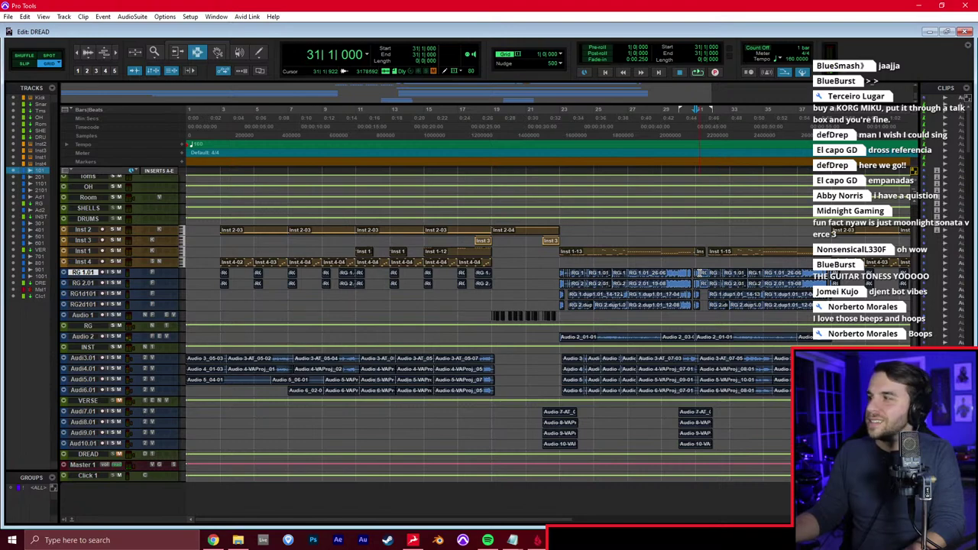
{"action": "key", "text": "t"}
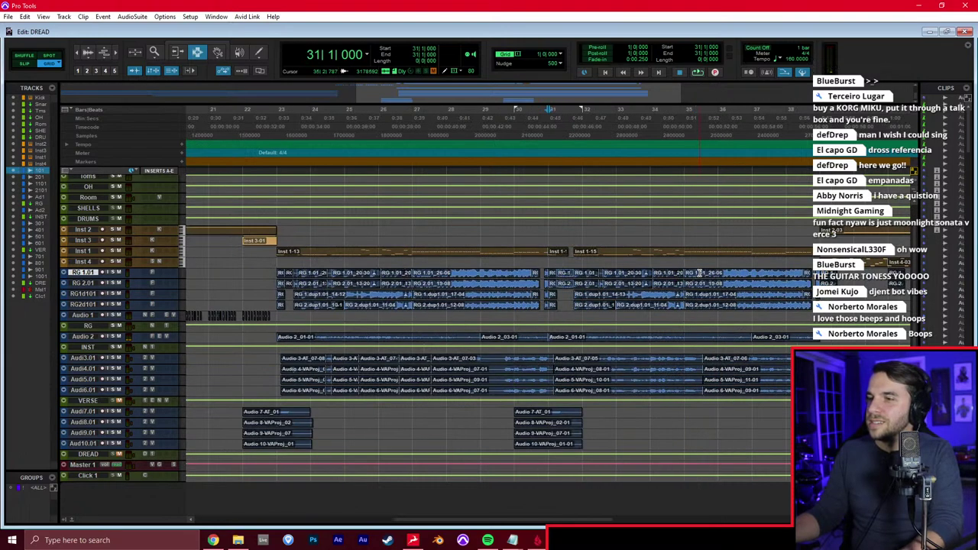
{"action": "scroll", "coordinate": [700, 274], "scroll_direction": "right", "scroll_amount": 1}
{"action": "key", "text": "space"}
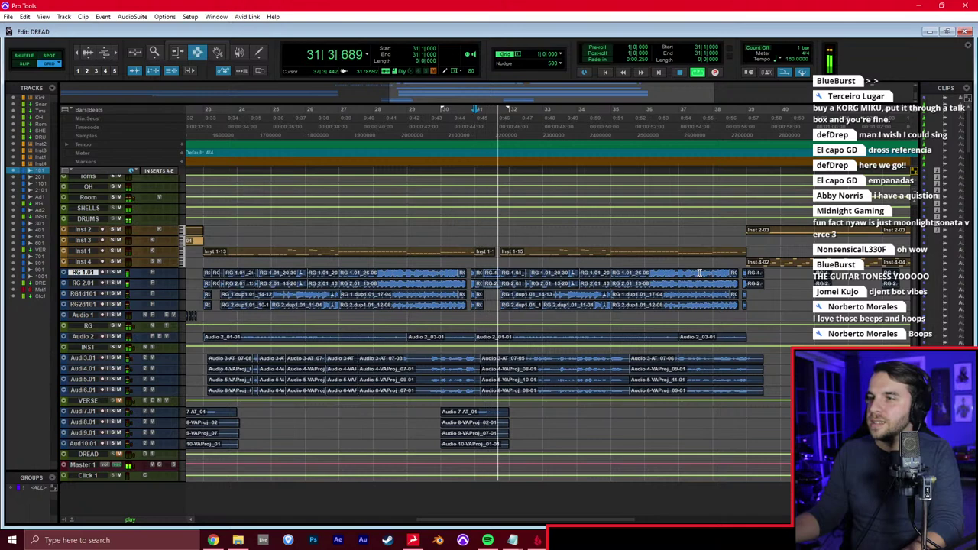
{"action": "scroll", "coordinate": [539, 306], "scroll_direction": "left", "scroll_amount": 1}
{"action": "left_click", "coordinate": [507, 296]}
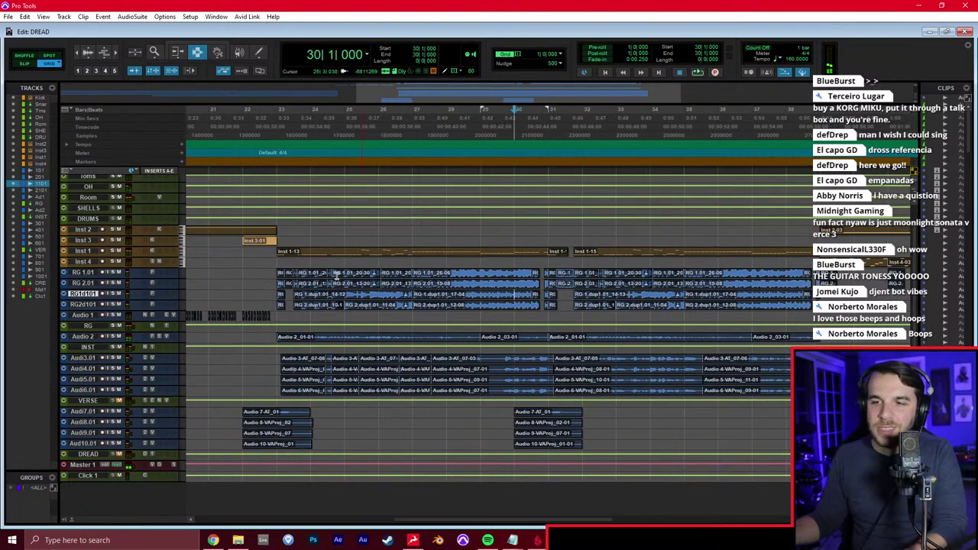
Play the instrumental without vocals from 23|1|000 and stop it
{"action": "left_click", "coordinate": [278, 284]}
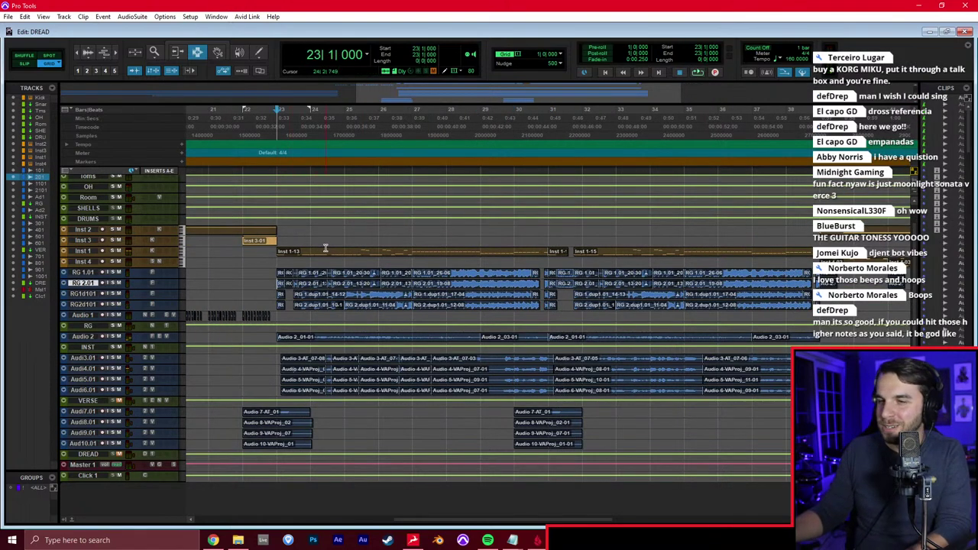
{"action": "scroll", "coordinate": [348, 264], "scroll_direction": "down", "scroll_amount": 1}
{"action": "scroll", "coordinate": [366, 263], "scroll_direction": "left", "scroll_amount": 2}
{"action": "scroll", "coordinate": [366, 262], "scroll_direction": "right", "scroll_amount": 2}
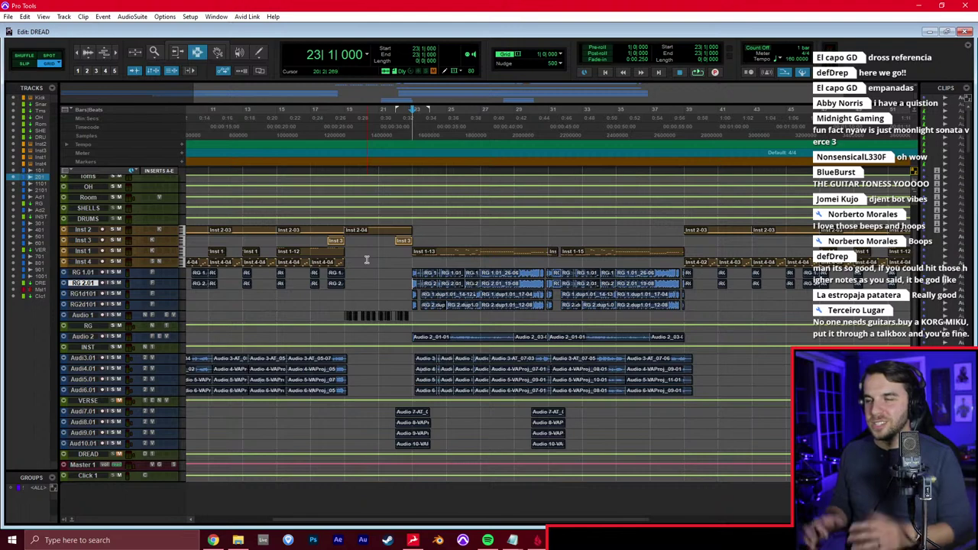
{"action": "key", "text": "space"}
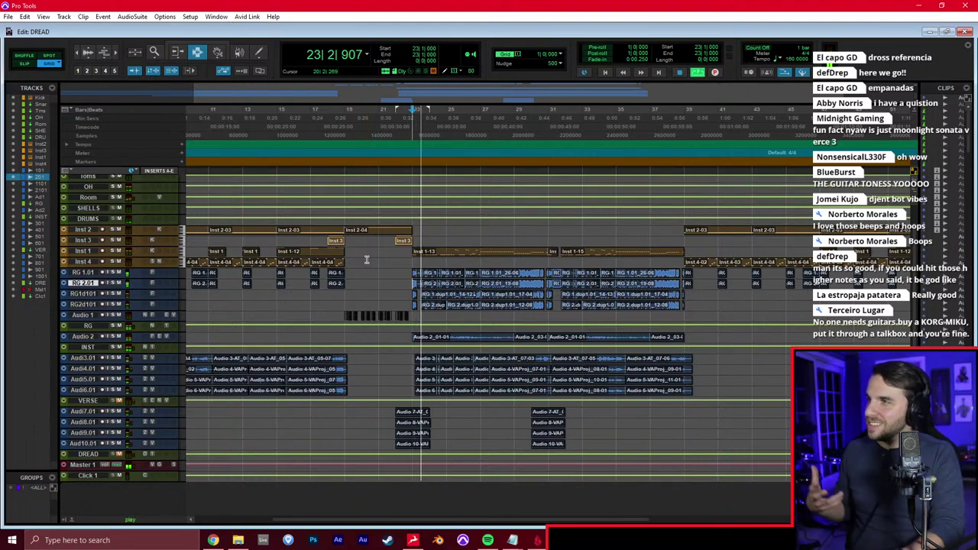
{"action": "key", "text": "space"}
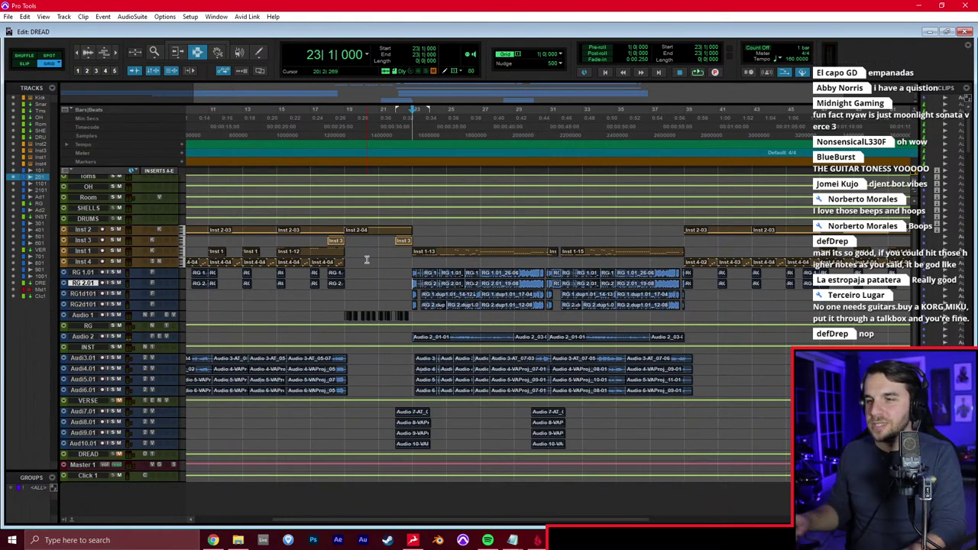
Close the Backblaze backup reminder, listen to the full instrumental section after 23|1|000, and return the cursor to its start
{"action": "scroll", "coordinate": [374, 253], "scroll_direction": "right", "scroll_amount": 3}
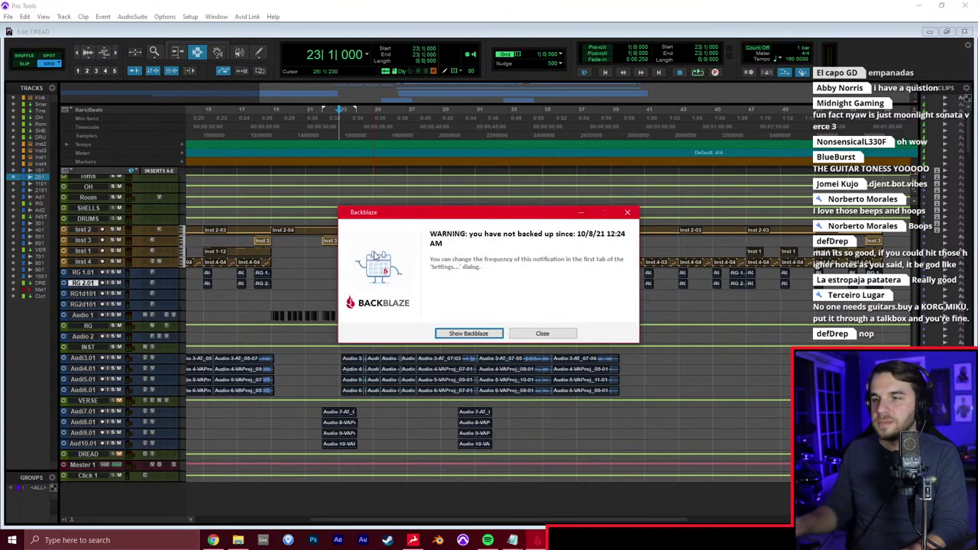
{"action": "left_click", "coordinate": [542, 334]}
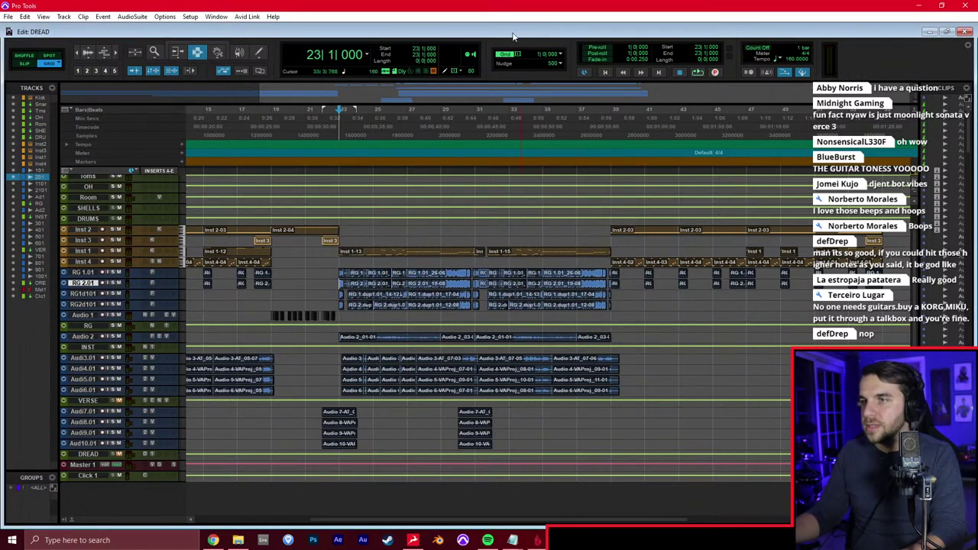
{"action": "key", "text": "space"}
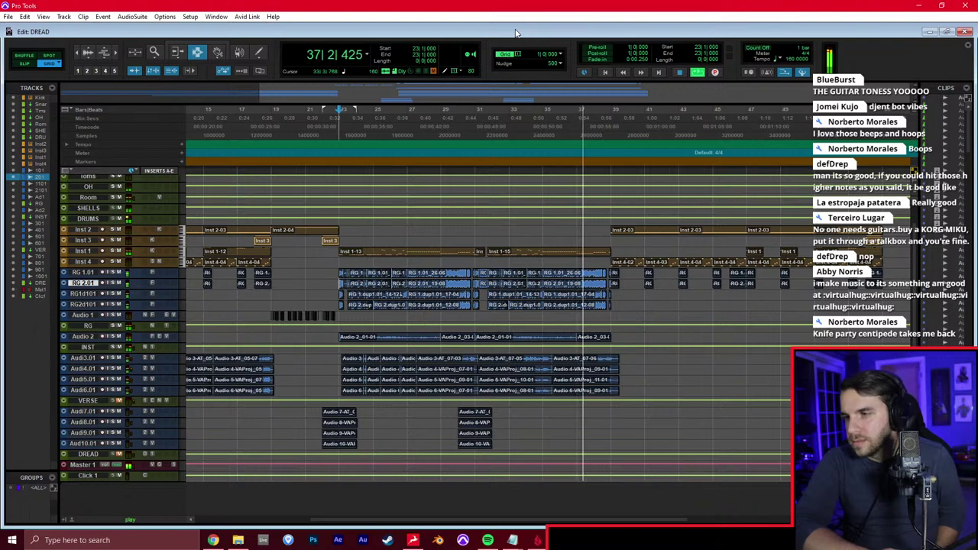
{"action": "key", "text": "space"}
{"action": "left_click", "coordinate": [475, 252]}
{"action": "left_click", "coordinate": [341, 254]}
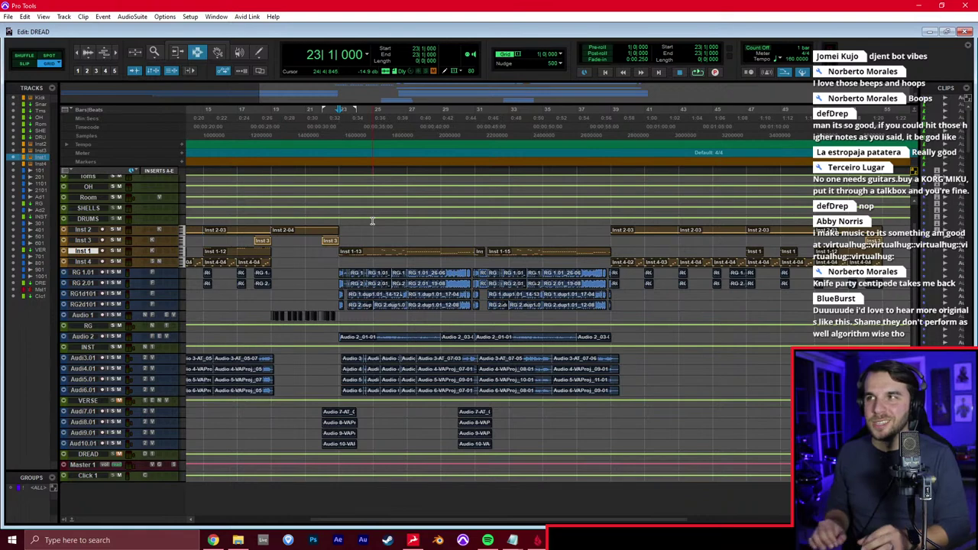
Delete all vocal clips on the Audi3.01 through Aud10.01 tracks between bar 1 and bar 46
{"action": "scroll", "coordinate": [372, 220], "scroll_direction": "left", "scroll_amount": 5}
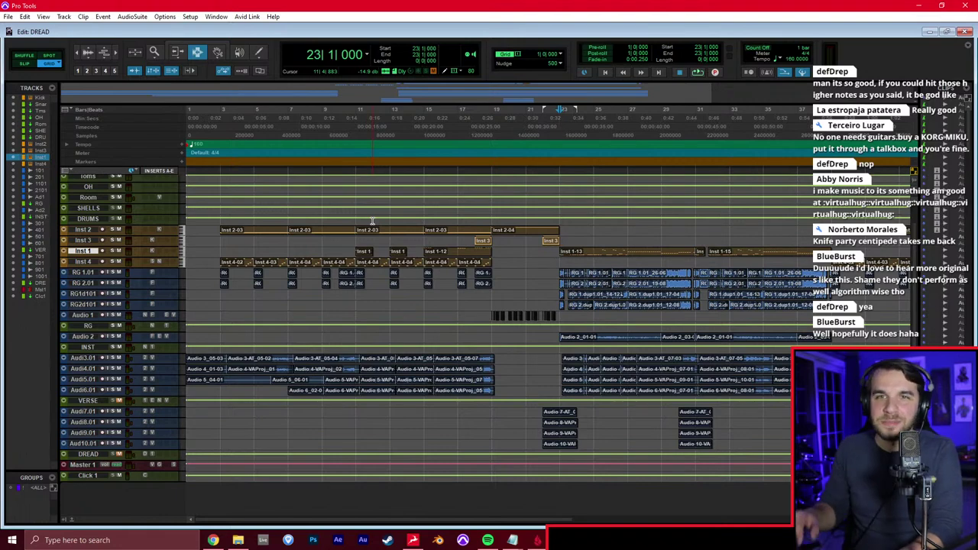
{"action": "key", "text": "Return"}
{"action": "key", "text": "KP_Add"}
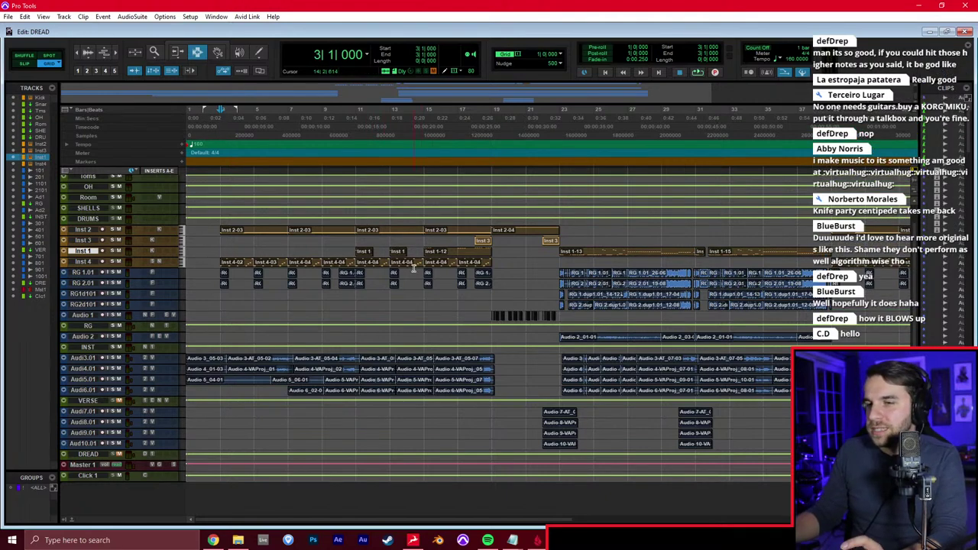
{"action": "left_click", "coordinate": [461, 284]}
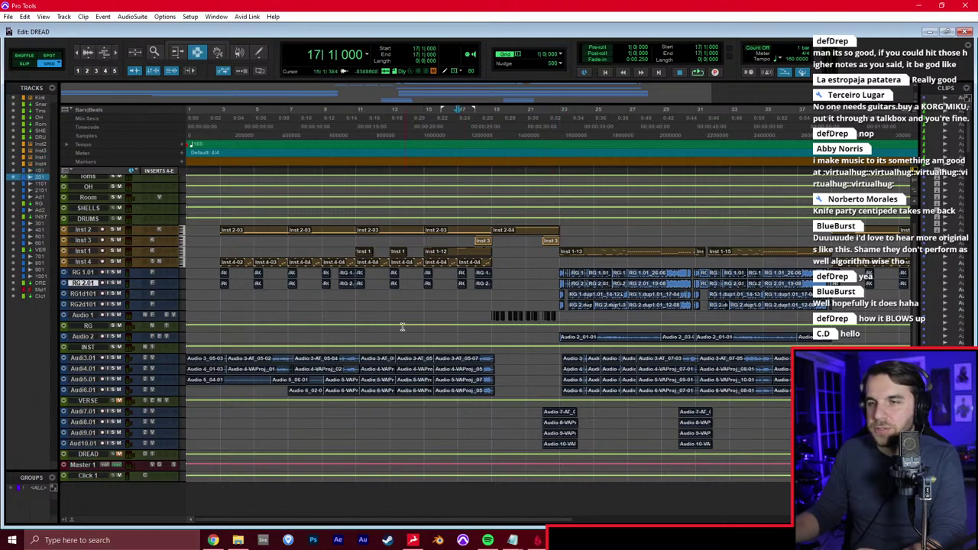
{"action": "left_click", "coordinate": [437, 368]}
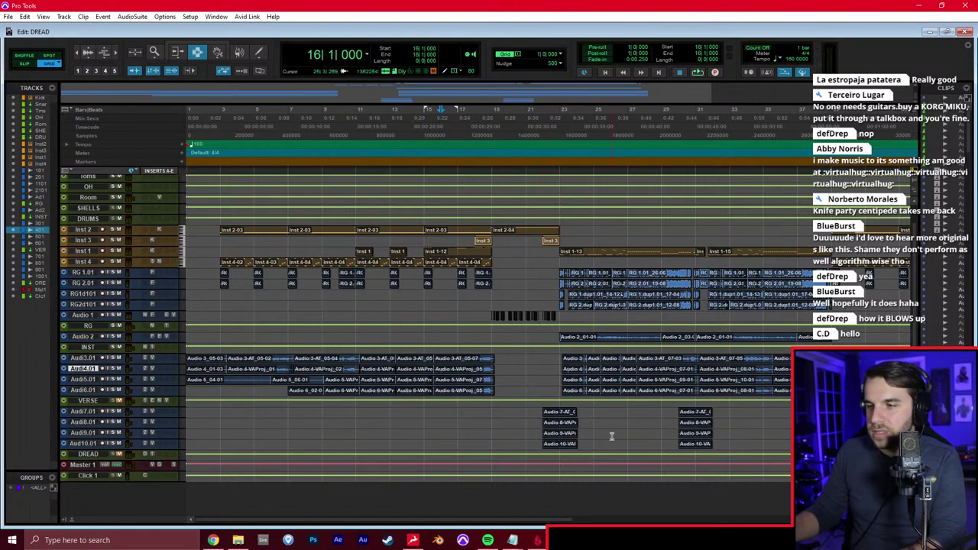
{"action": "key", "text": "ctrl+bracketleft"}
{"action": "left_click_drag", "start_coordinate": [570, 451], "coordinate": [186, 348]}
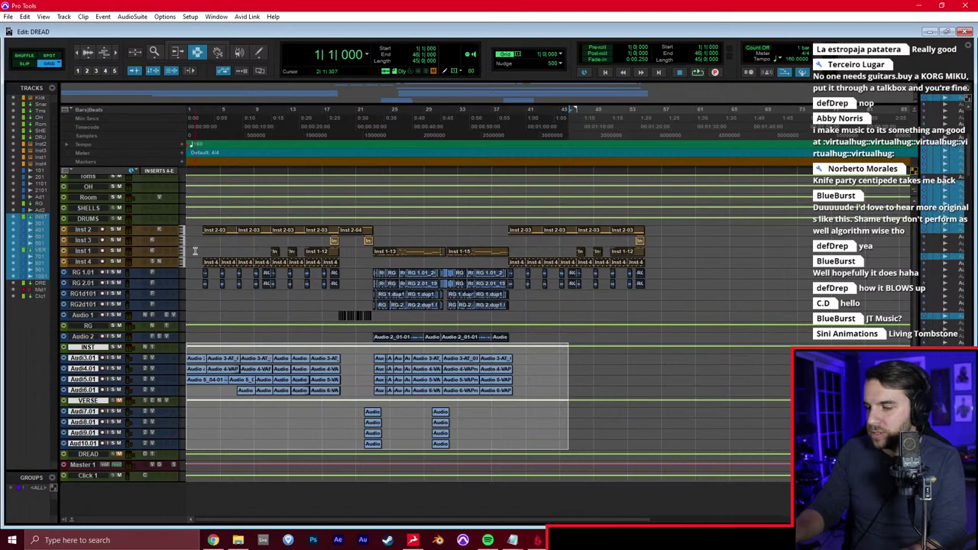
{"action": "key", "text": "Delete"}
{"action": "left_click", "coordinate": [304, 371]}
{"action": "key", "text": "ctrl+bracketright"}
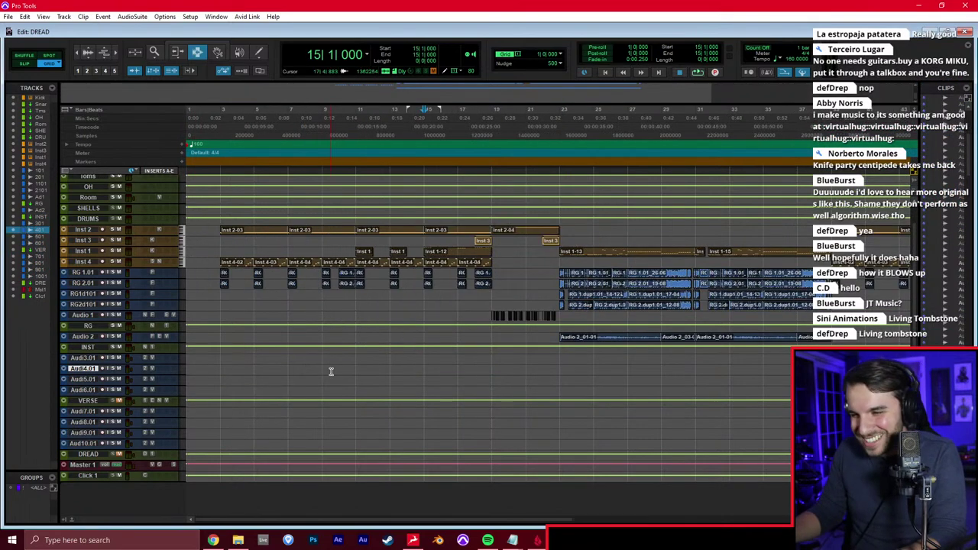
Transpose the clips on the RG guitar tracks, Audio 1 and Audio 2 from bar 1 to bar 57 by -2 semitones
{"action": "left_click", "coordinate": [375, 309]}
{"action": "key", "text": "ctrl+bracketleft"}
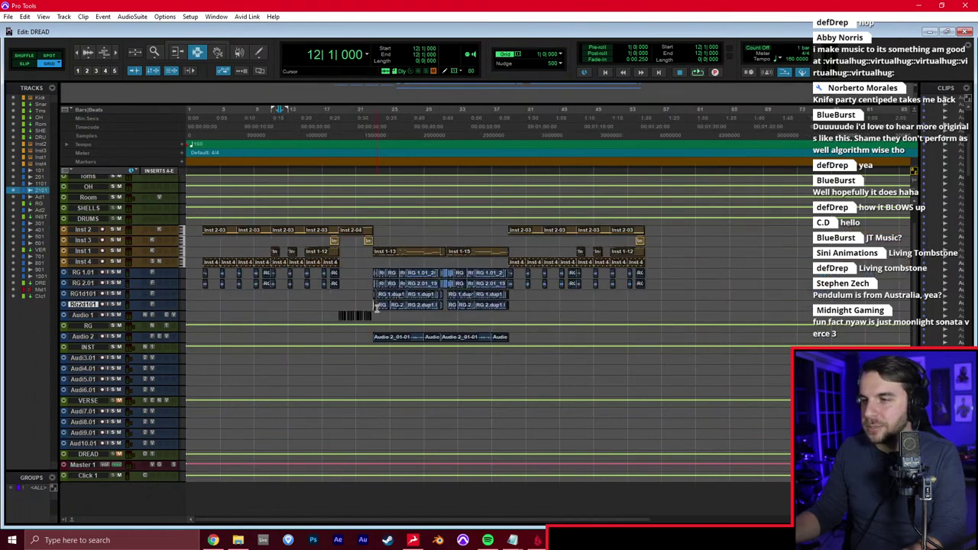
{"action": "left_click", "coordinate": [574, 337]}
{"action": "left_click_drag", "start_coordinate": [668, 343], "coordinate": [157, 270]}
{"action": "key", "text": "alt+t"}
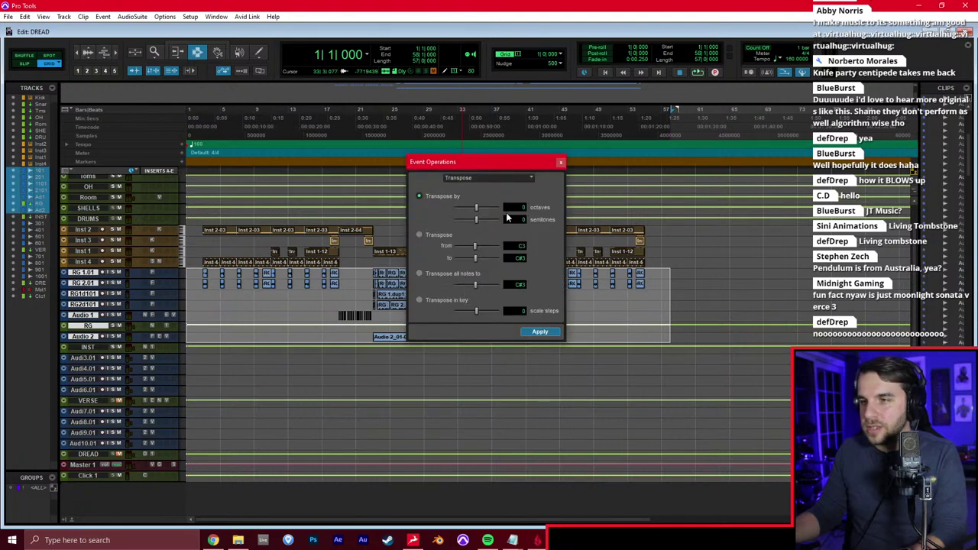
{"action": "type", "text": "1"}
{"action": "key", "text": "Return"}
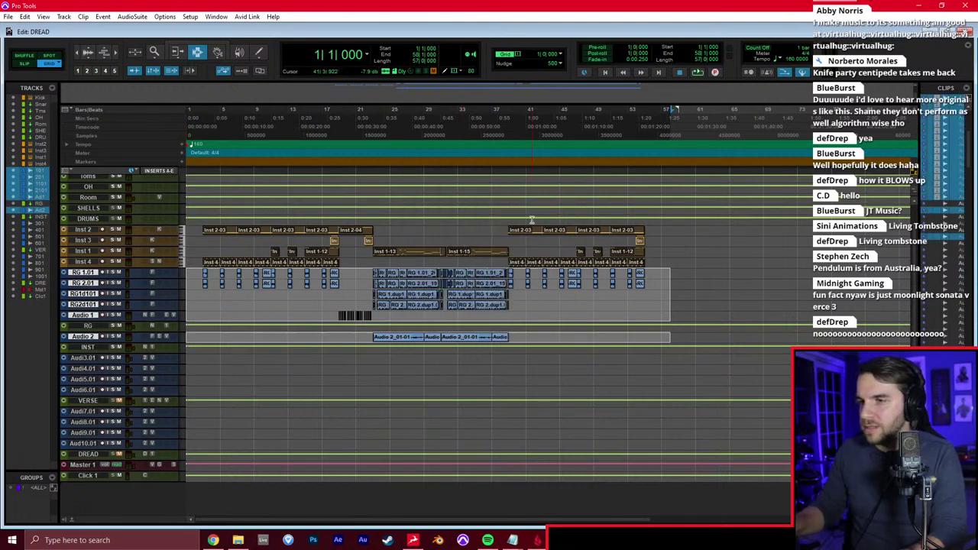
Play the transposed guitars from 23|1|000 and stop playback
{"action": "left_click", "coordinate": [370, 283]}
{"action": "key", "text": "space"}
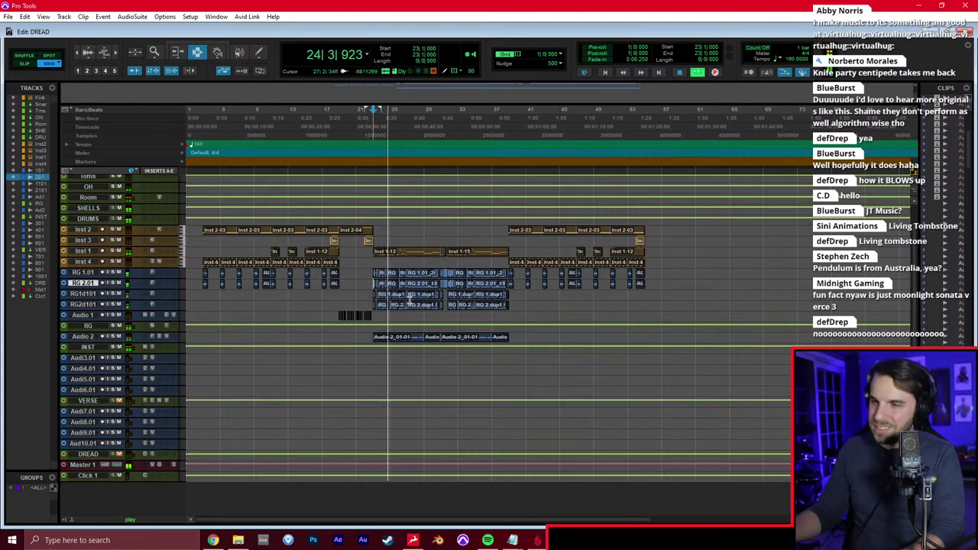
{"action": "key", "text": "space"}
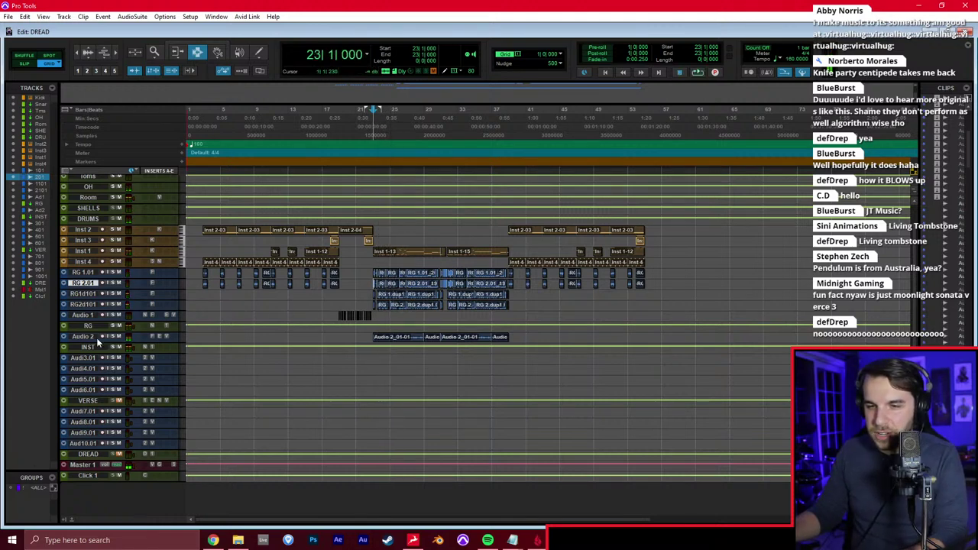
Enlarge the Audio 2 track, set its elastic audio to Polyphonic, and transpose its clips by -2 semitones
{"action": "left_click_drag", "start_coordinate": [96, 341], "coordinate": [107, 390]}
{"action": "left_click", "coordinate": [101, 374]}
{"action": "left_click", "coordinate": [122, 392]}
{"action": "left_click_drag", "start_coordinate": [559, 372], "coordinate": [332, 370]}
{"action": "key", "text": "alt+t"}
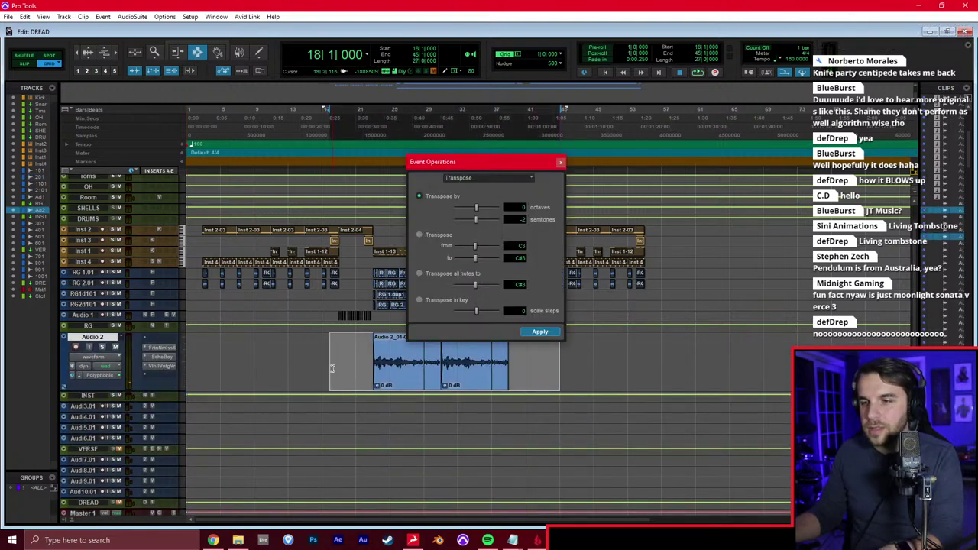
{"action": "key", "text": "Return"}
Play the section from 23|1|000 twice to check the transposed Audio 2 part
{"action": "left_click", "coordinate": [371, 367]}
{"action": "key", "text": "space"}
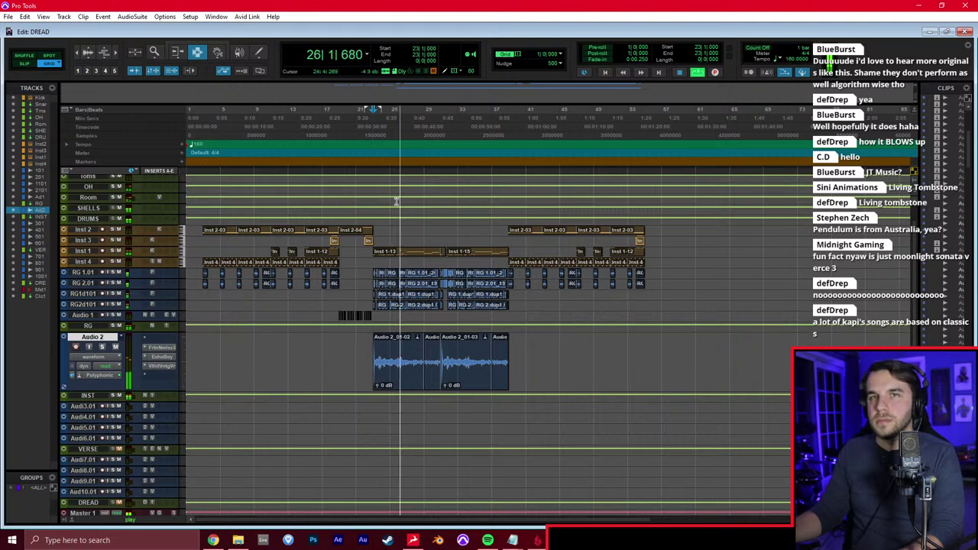
{"action": "key", "text": "space"}
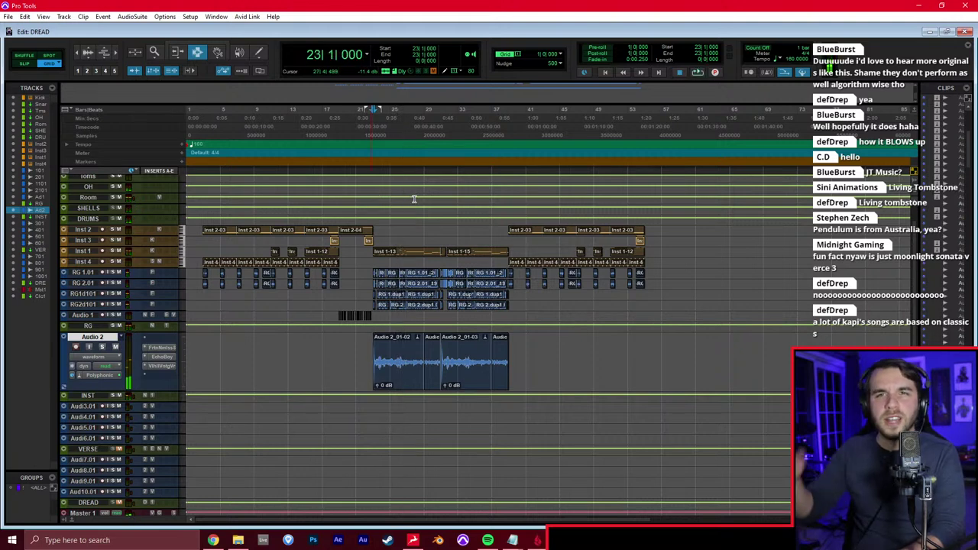
{"action": "key", "text": "space"}
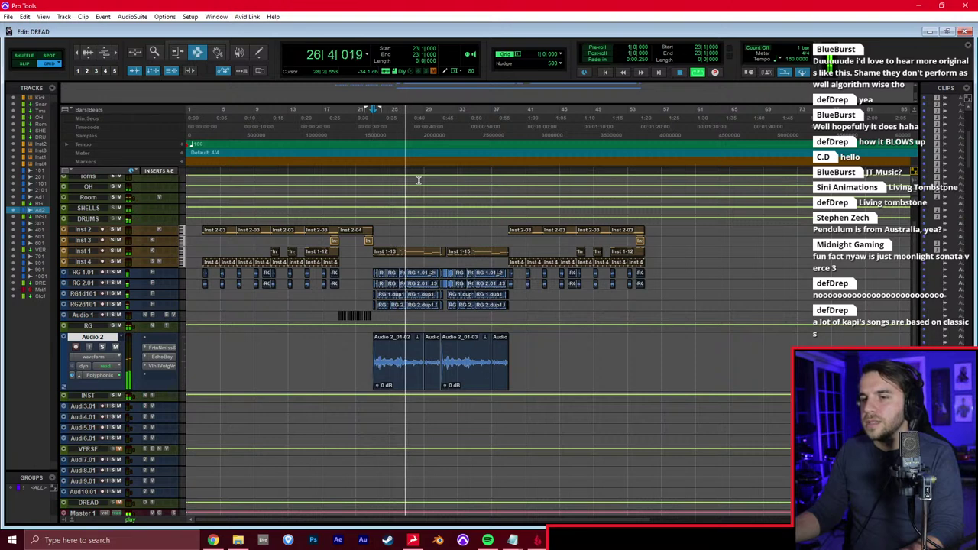
Transpose all the MIDI clips on the Inst 1 track with the same Transpose setting
{"action": "left_click_drag", "start_coordinate": [366, 253], "coordinate": [511, 252]}
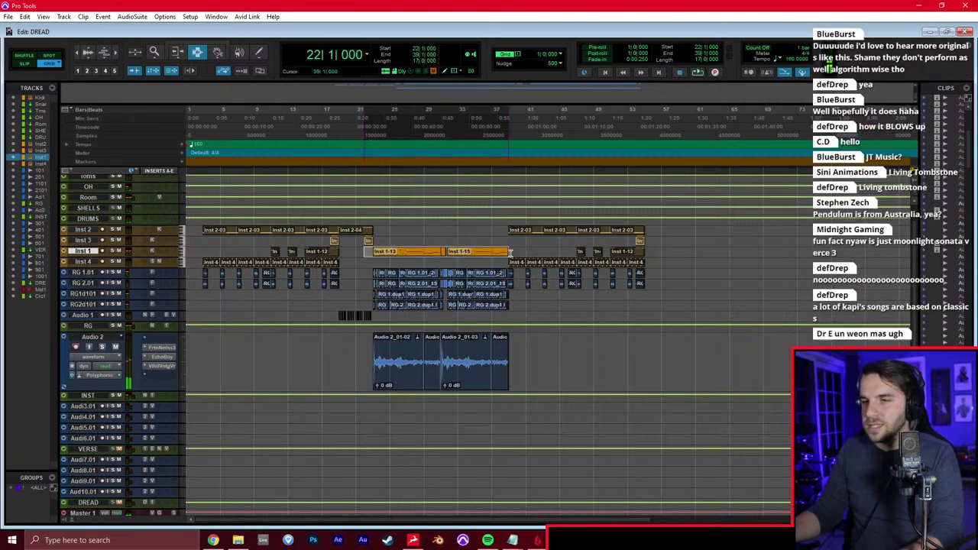
{"action": "left_click_drag", "start_coordinate": [669, 253], "coordinate": [247, 252]}
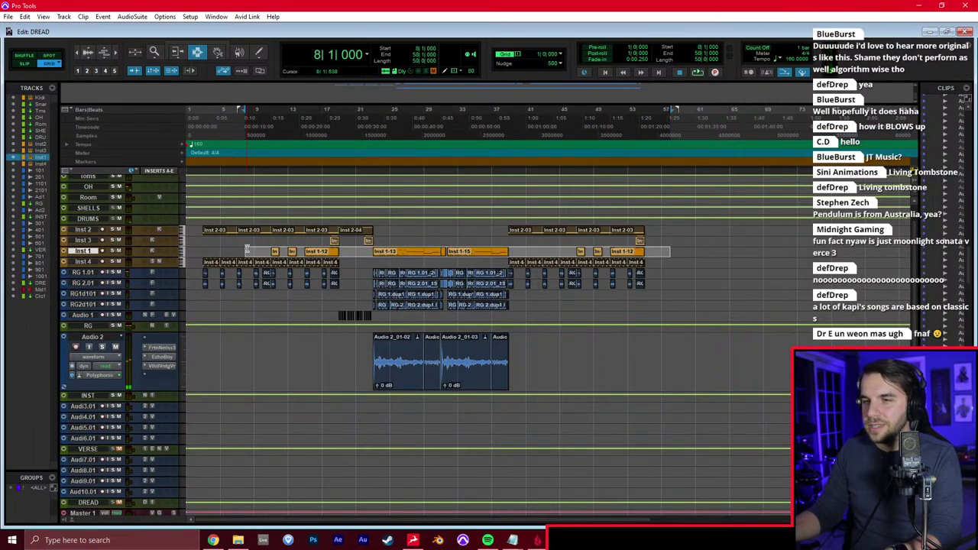
{"action": "scroll", "coordinate": [246, 251], "scroll_direction": "up", "scroll_amount": 1}
{"action": "left_click", "coordinate": [341, 270]}
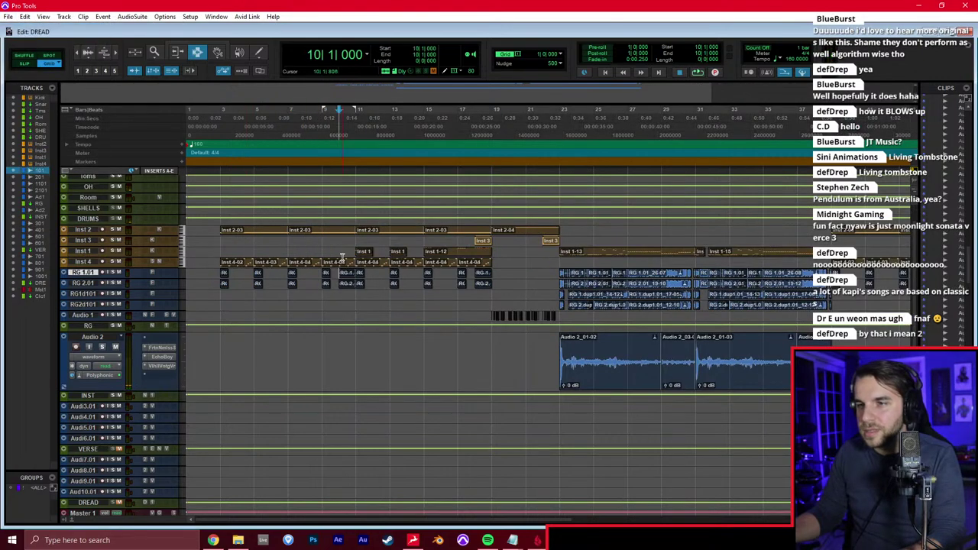
{"action": "scroll", "coordinate": [341, 259], "scroll_direction": "down", "scroll_amount": 1}
{"action": "left_click_drag", "start_coordinate": [261, 252], "coordinate": [662, 252]}
{"action": "key", "text": "alt+t"}
{"action": "key", "text": "Return"}
Listen to the transposed instrumental from the Inst 1-13 clip onward, stop playback, and leave the cursor at 31|1|000
{"action": "left_click", "coordinate": [276, 250]}
{"action": "left_click", "coordinate": [376, 253]}
{"action": "key", "text": "space"}
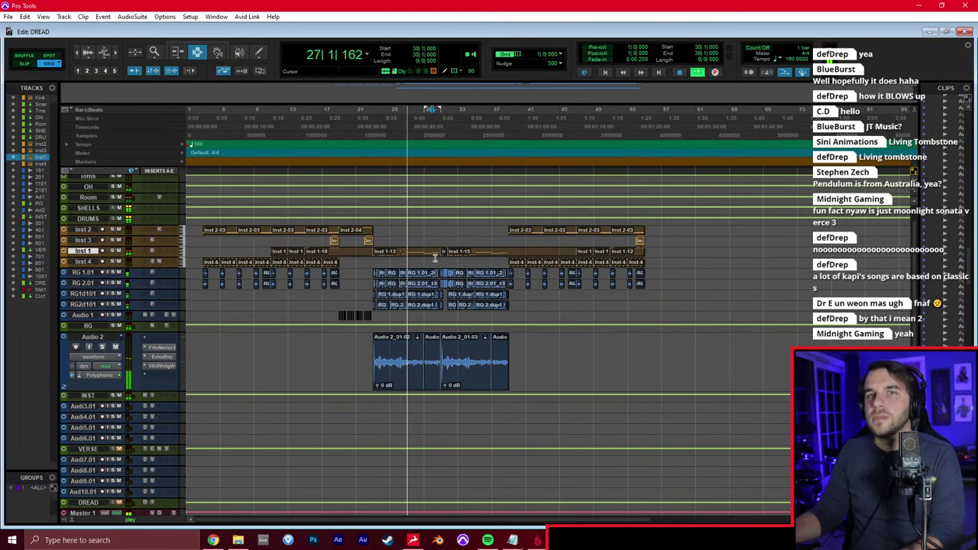
{"action": "left_click", "coordinate": [414, 269]}
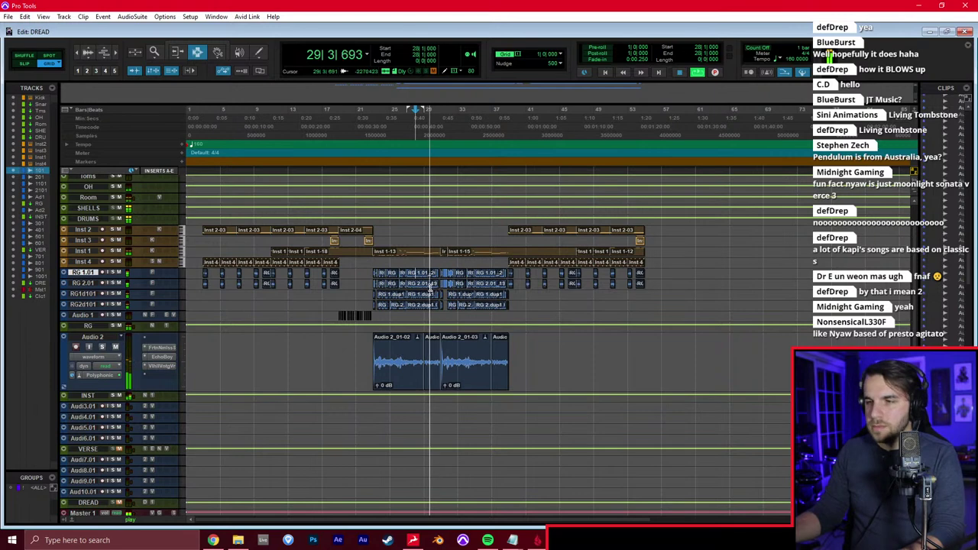
{"action": "left_click", "coordinate": [436, 293]}
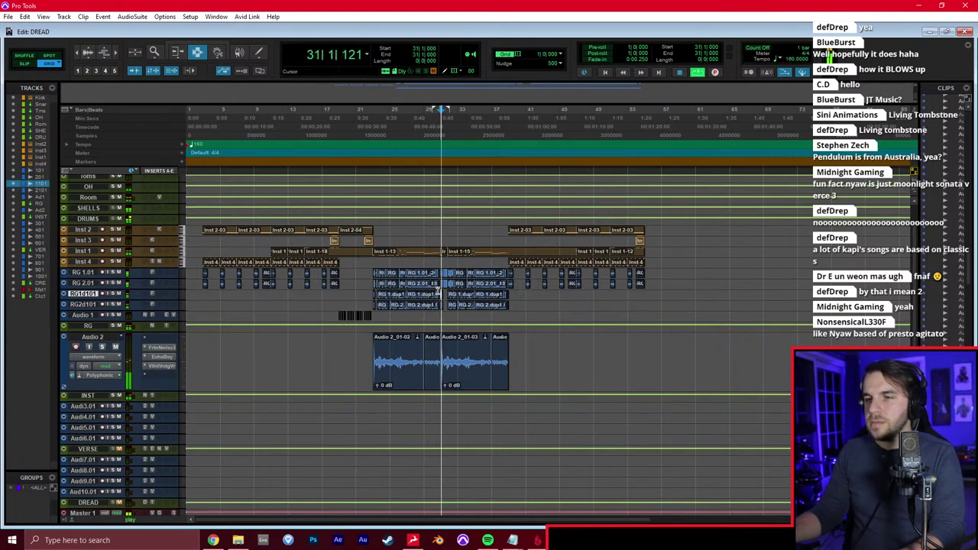
{"action": "left_click", "coordinate": [440, 284]}
{"action": "key", "text": "space"}
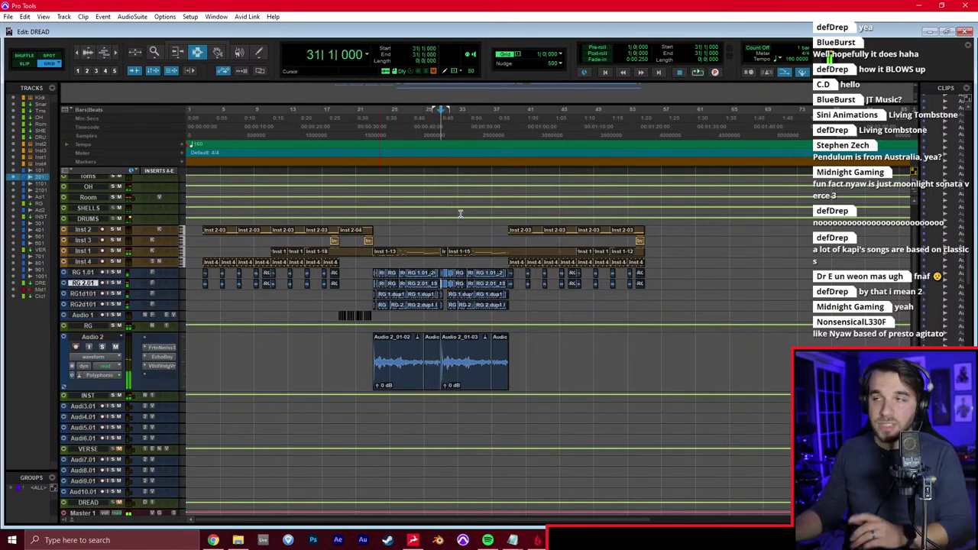
Return the cursor to 23|1|000 and briefly play the opening of the heavy guitar section
{"action": "left_click", "coordinate": [416, 293]}
{"action": "left_click", "coordinate": [374, 284]}
{"action": "key", "text": "t"}
{"action": "key", "text": "t"}
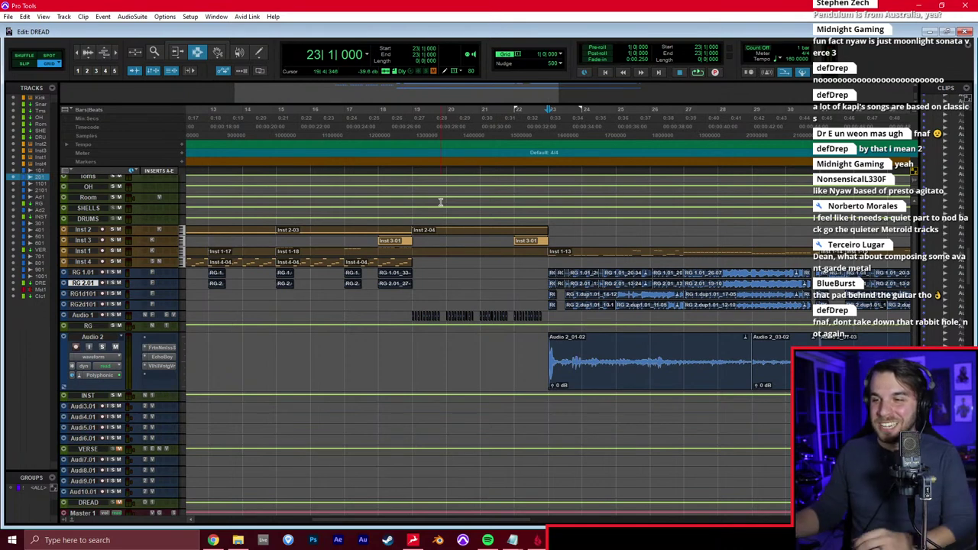
{"action": "key", "text": "space"}
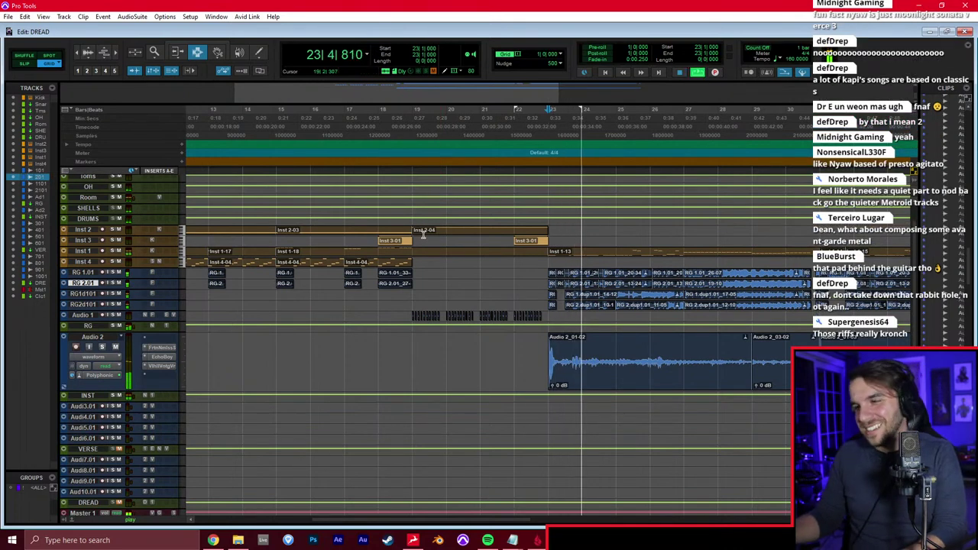
{"action": "key", "text": "space"}
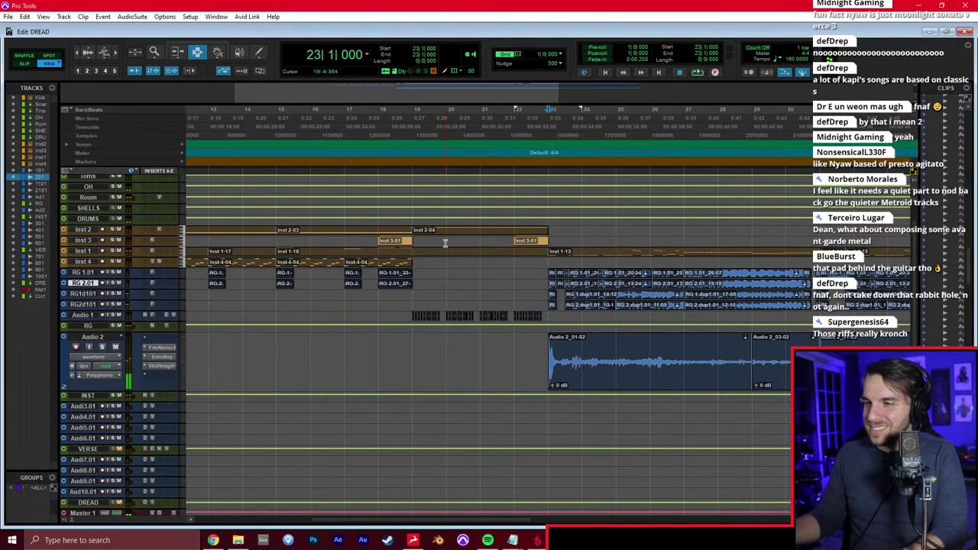
{"action": "key", "text": "r"}
{"action": "key", "text": "r"}
{"action": "key", "text": "r"}
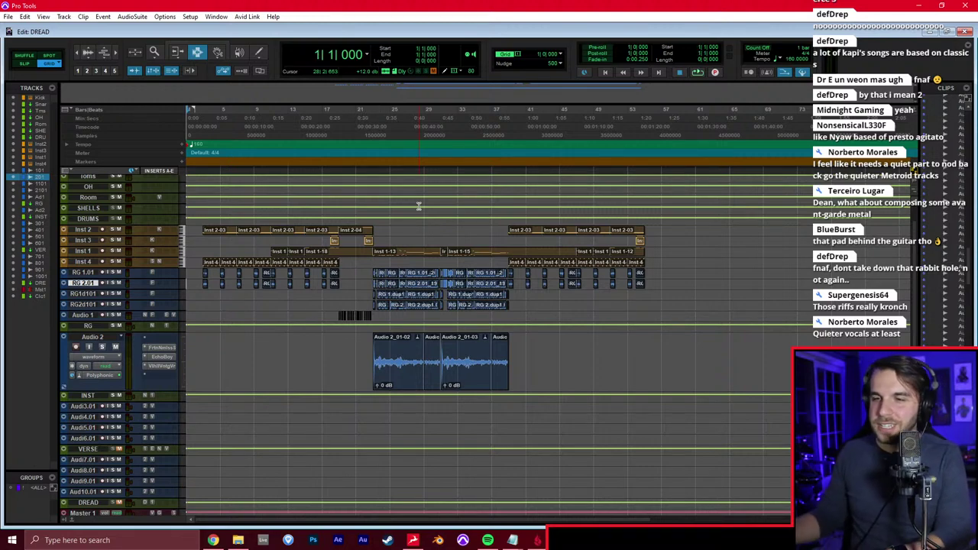
Place the cursor at 3|1|000 on the Audi3.01 track and arm that track for recording
{"action": "key", "text": "ctrl+bracketright"}
{"action": "left_click", "coordinate": [217, 294]}
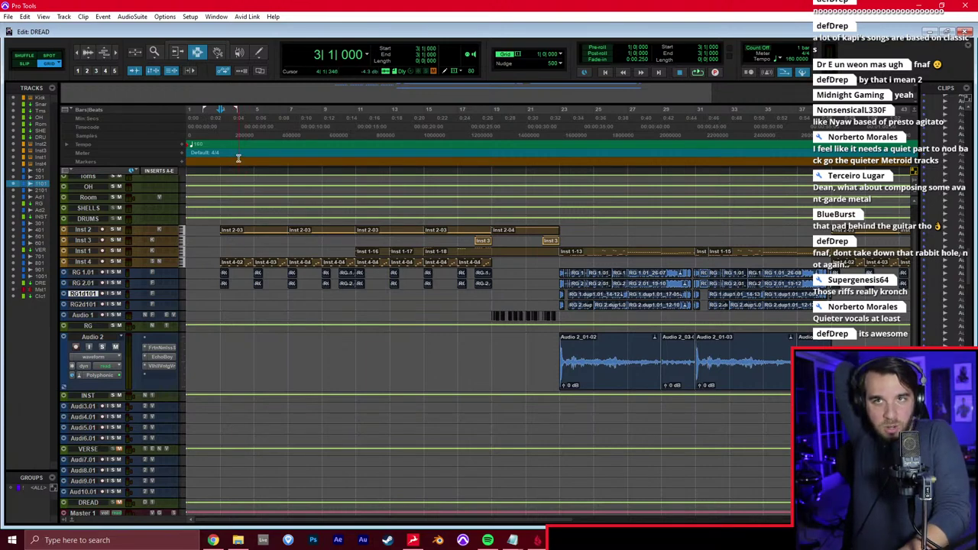
{"action": "key", "text": "ctrl+bracketleft"}
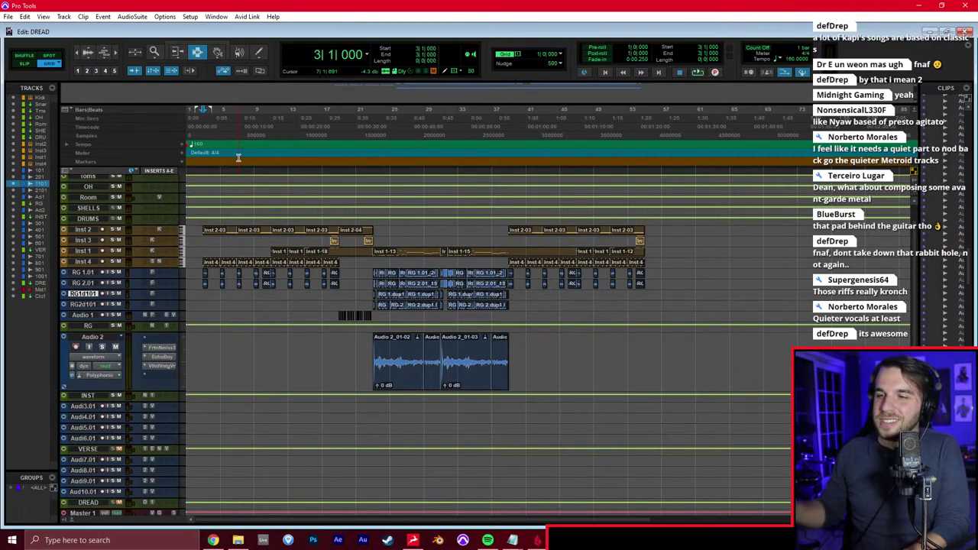
{"action": "key", "text": "ctrl+bracketright"}
{"action": "left_click", "coordinate": [225, 334]}
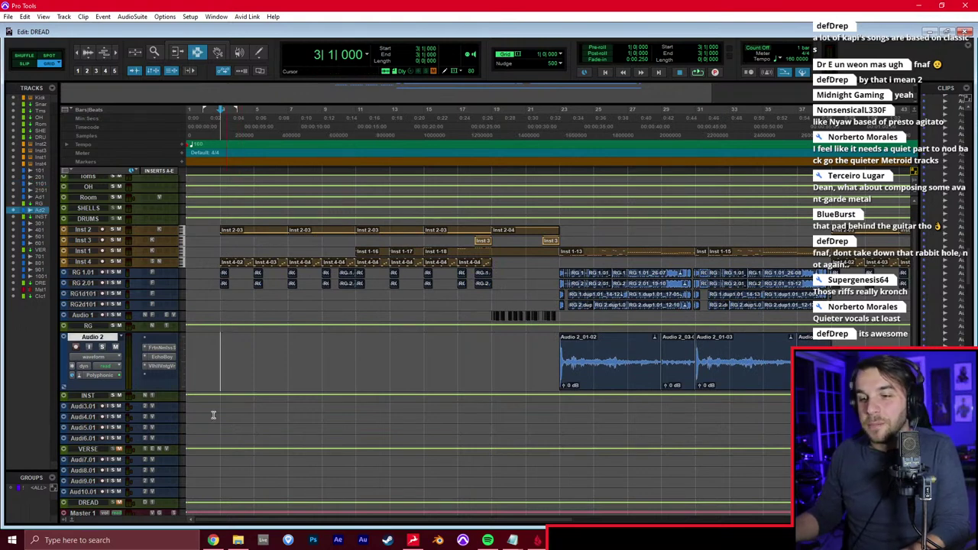
{"action": "left_click", "coordinate": [220, 409]}
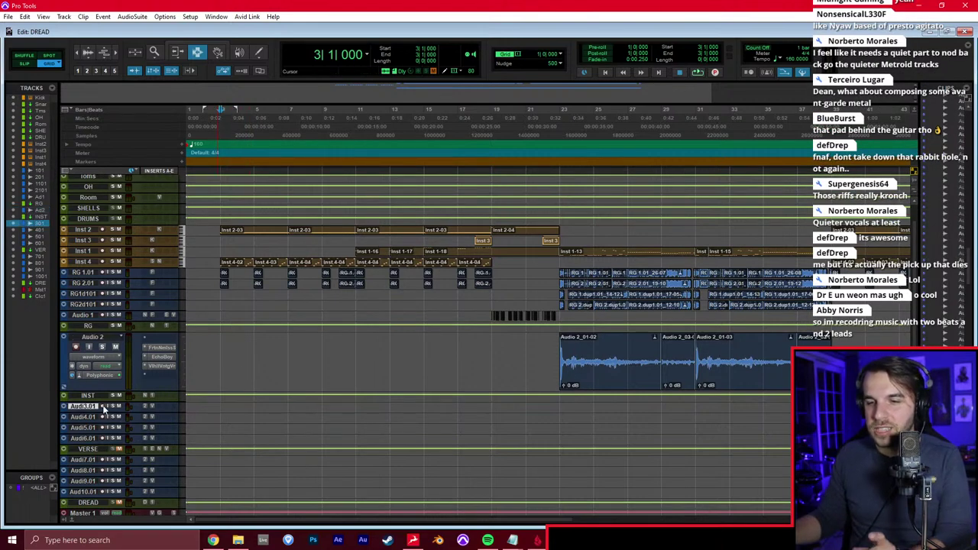
Bring up the emmi.txt lyrics in Notepad, move them off the session window, and return to the verse in Pro Tools
{"action": "mouse_move", "coordinate": [512, 541]}
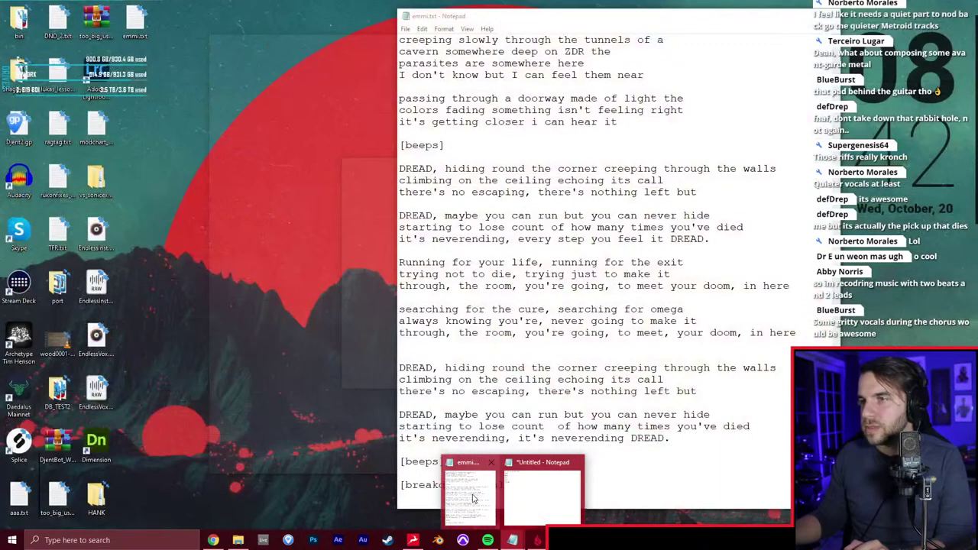
{"action": "left_click", "coordinate": [471, 499]}
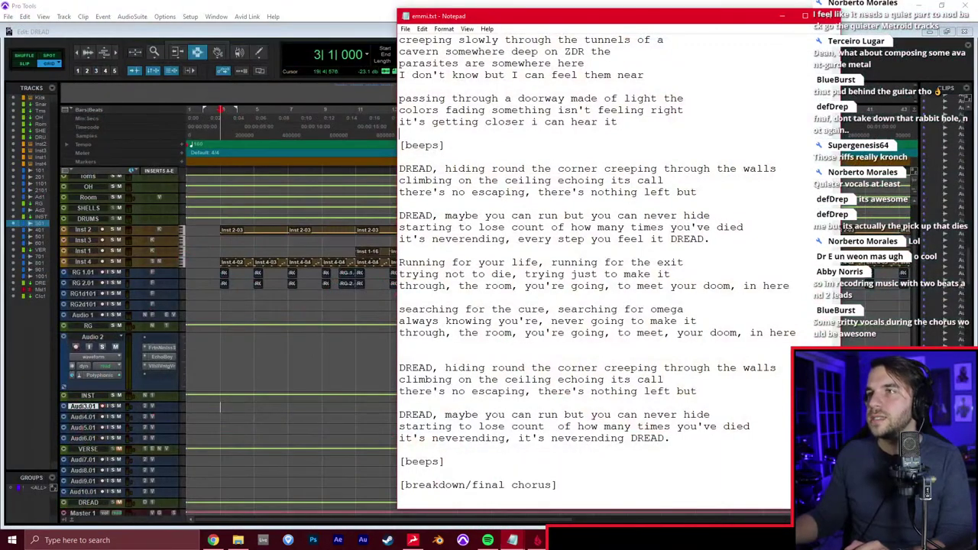
{"action": "left_click_drag", "start_coordinate": [375, 2], "coordinate": [375, 0]}
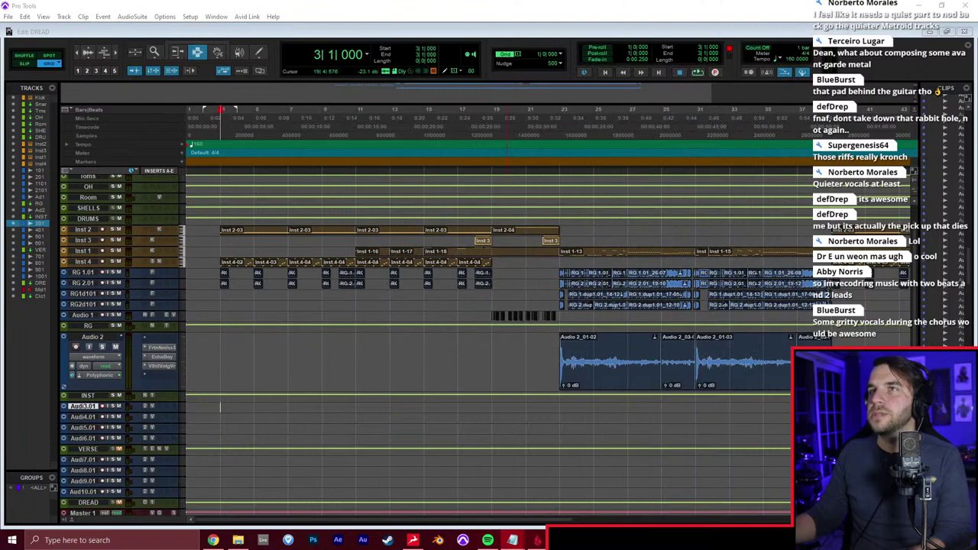
{"action": "left_click", "coordinate": [252, 303]}
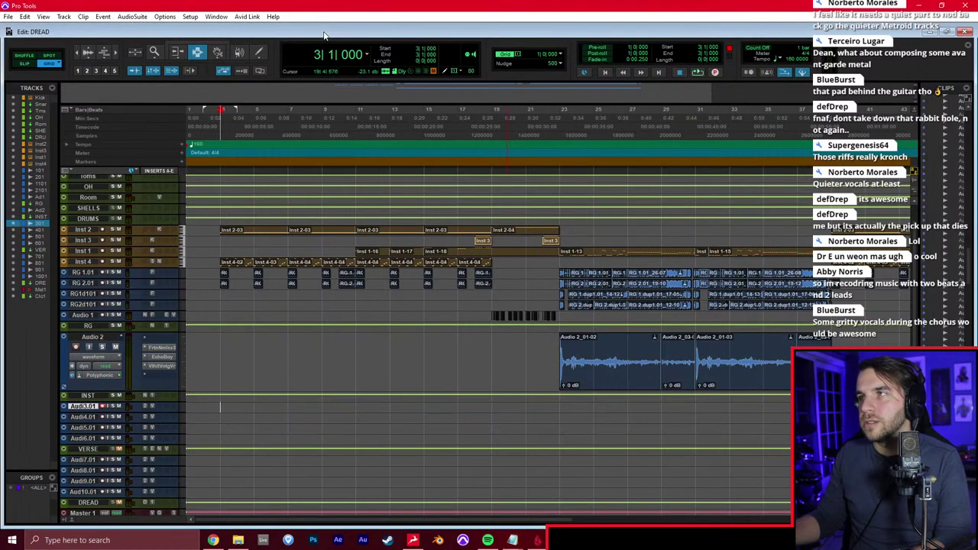
{"action": "scroll", "coordinate": [247, 352], "scroll_direction": "up", "scroll_amount": 1}
{"action": "scroll", "coordinate": [254, 350], "scroll_direction": "right", "scroll_amount": 1}
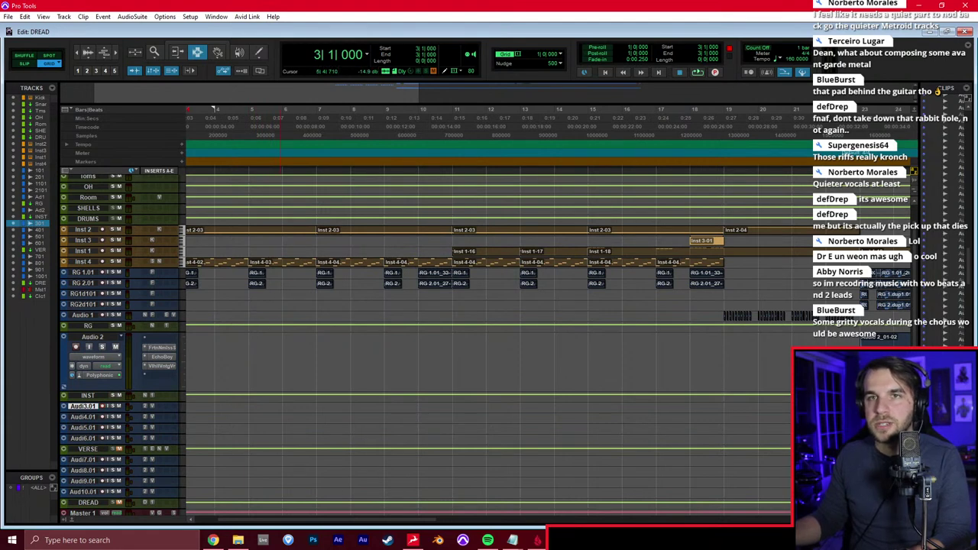
Bring the DREAD session back to the front and move the cursor from the session start forward to 3|1|000
{"action": "key", "text": "alt+Tab"}
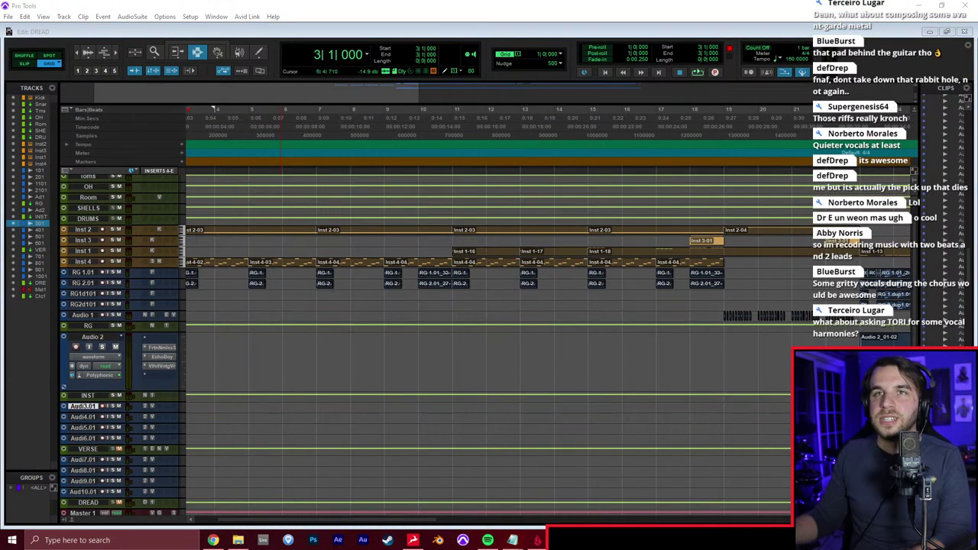
{"action": "left_click", "coordinate": [344, 30]}
{"action": "left_click", "coordinate": [314, 290]}
{"action": "key", "text": "Return"}
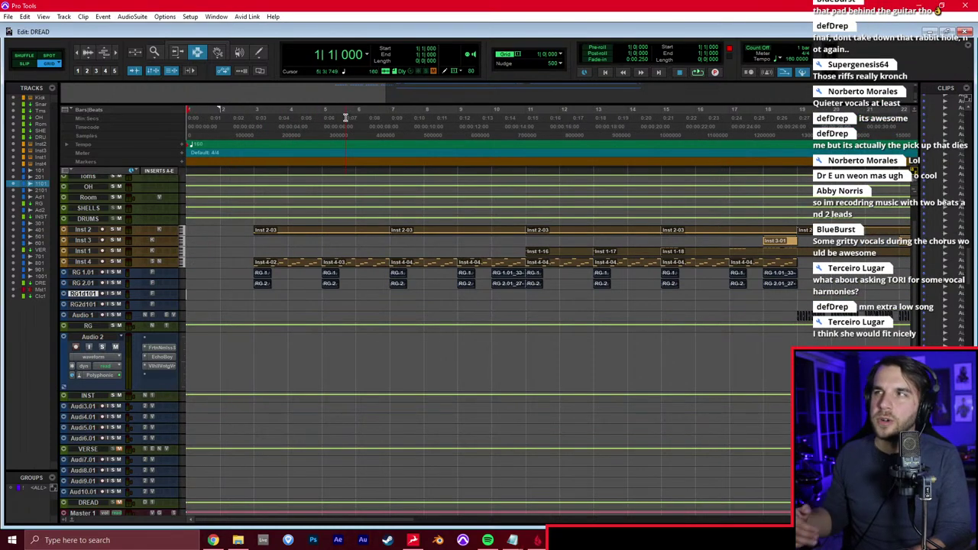
{"action": "key", "text": "KP_2"}
{"action": "key", "text": "KP_2"}
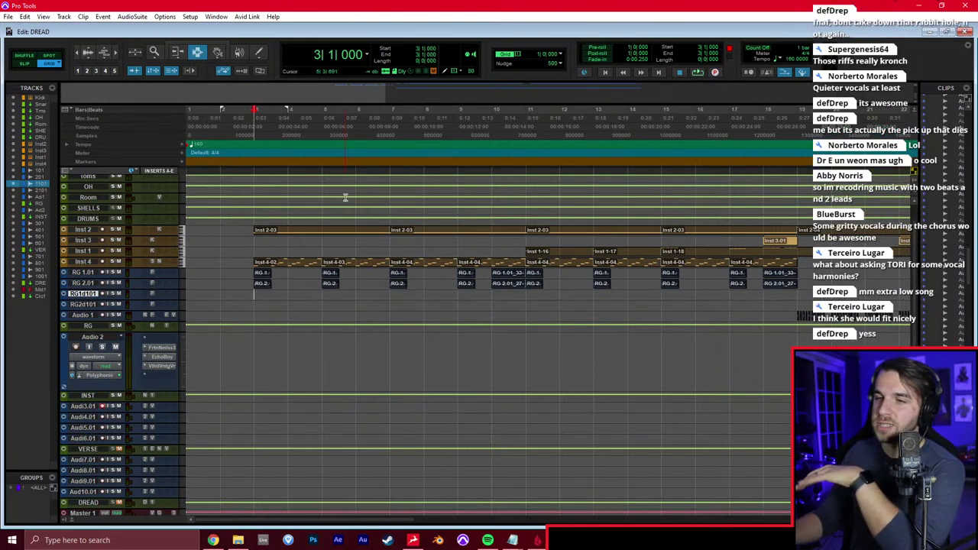
{"action": "left_click", "coordinate": [255, 304]}
{"action": "left_click", "coordinate": [251, 315]}
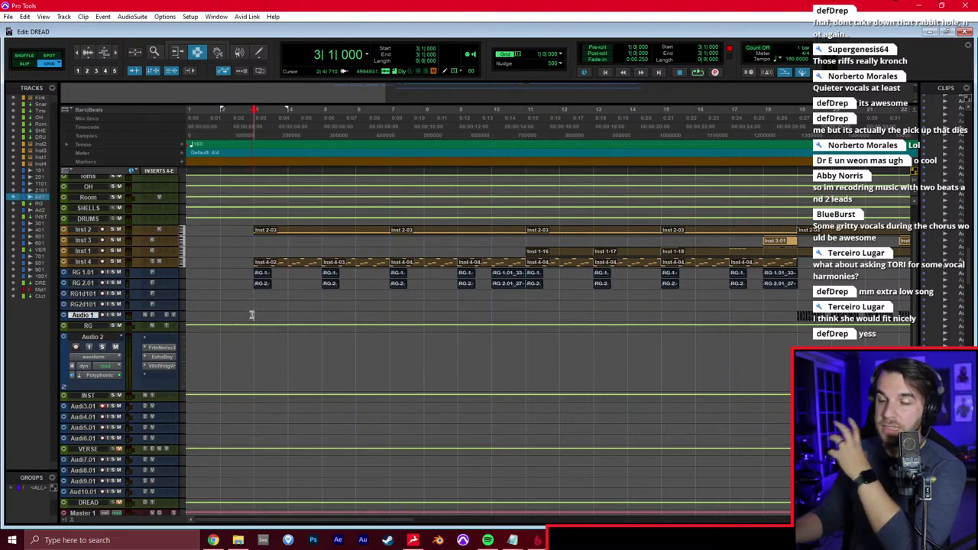
{"action": "left_click", "coordinate": [261, 296]}
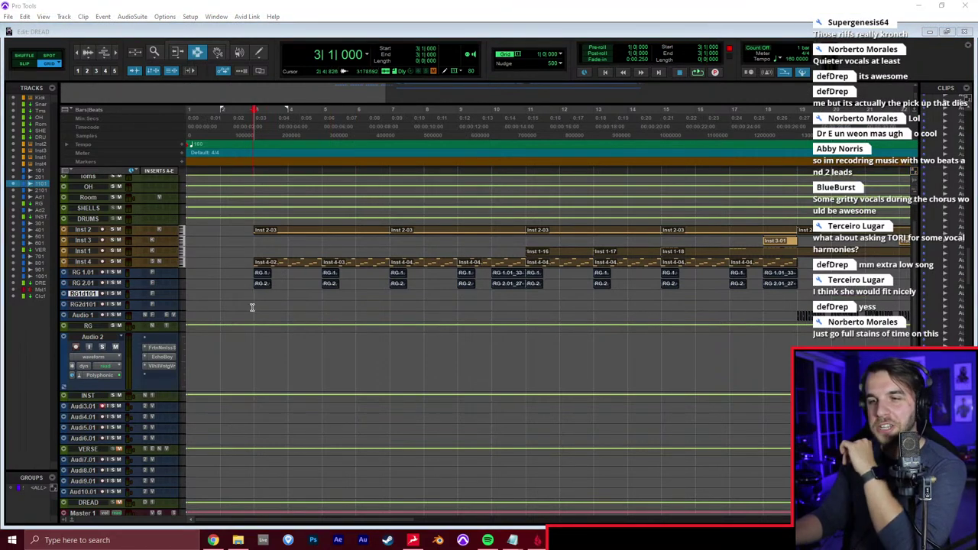
{"action": "left_click", "coordinate": [255, 306]}
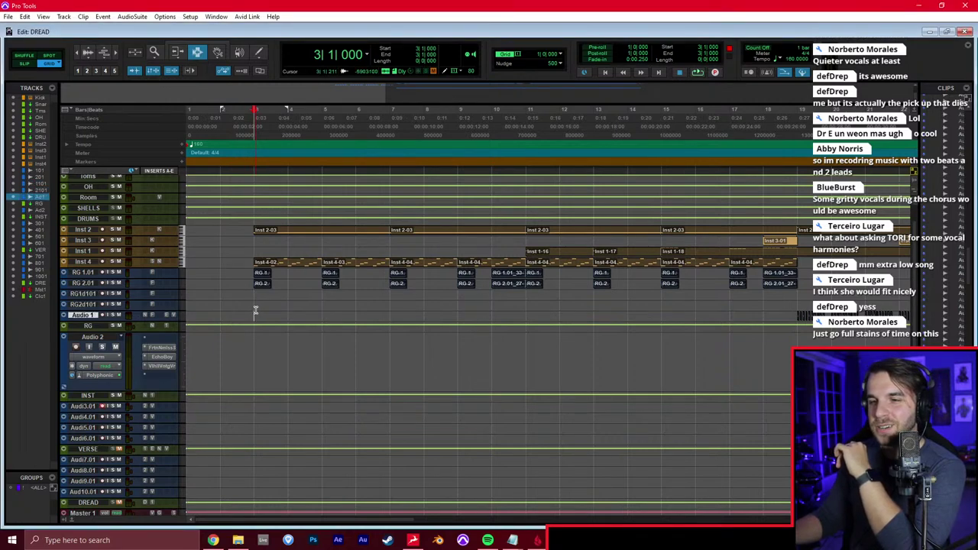
{"action": "left_click", "coordinate": [259, 365]}
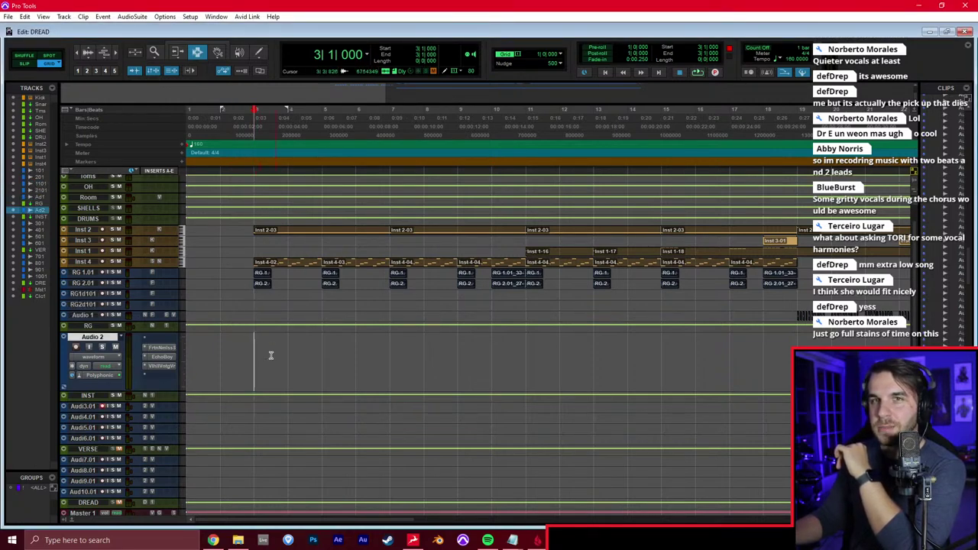
{"action": "left_click", "coordinate": [256, 405]}
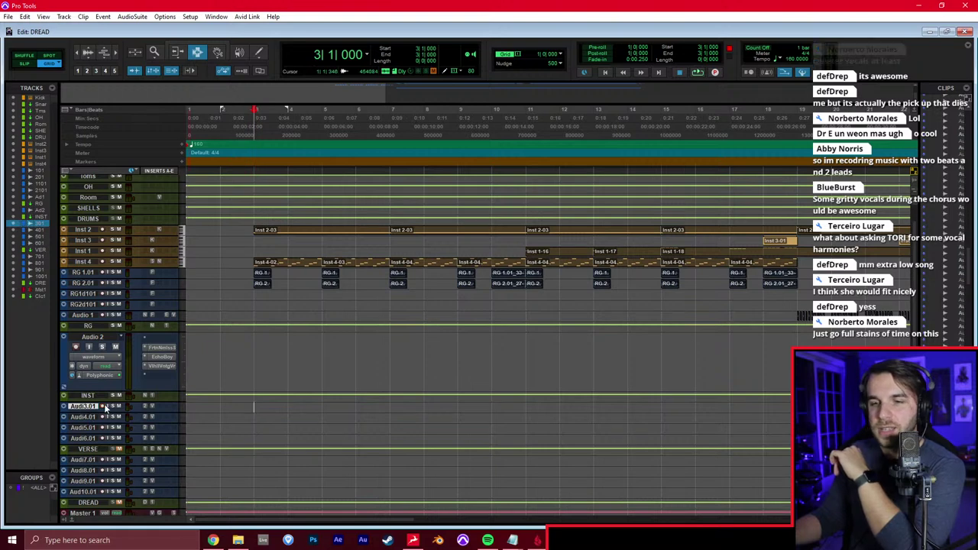
{"action": "left_click", "coordinate": [256, 356]}
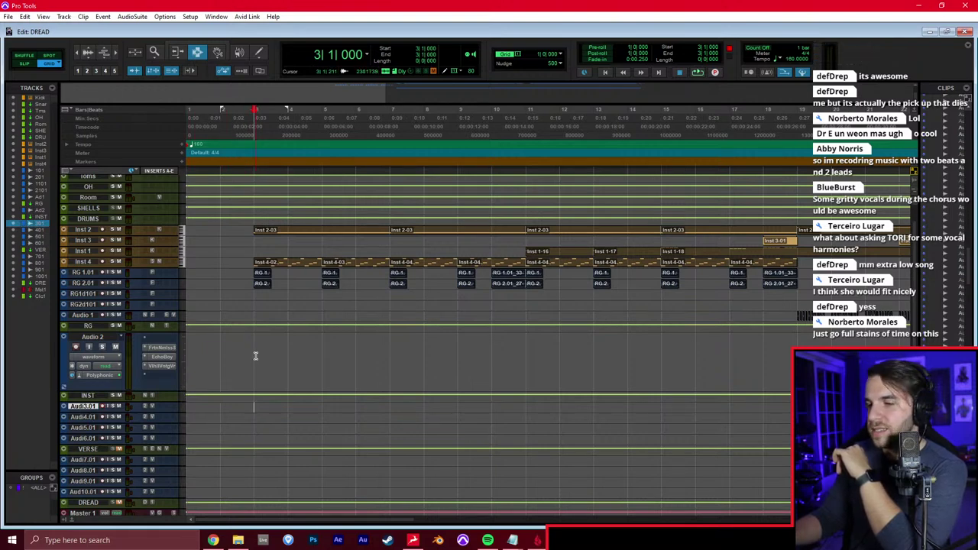
{"action": "left_click", "coordinate": [256, 356]}
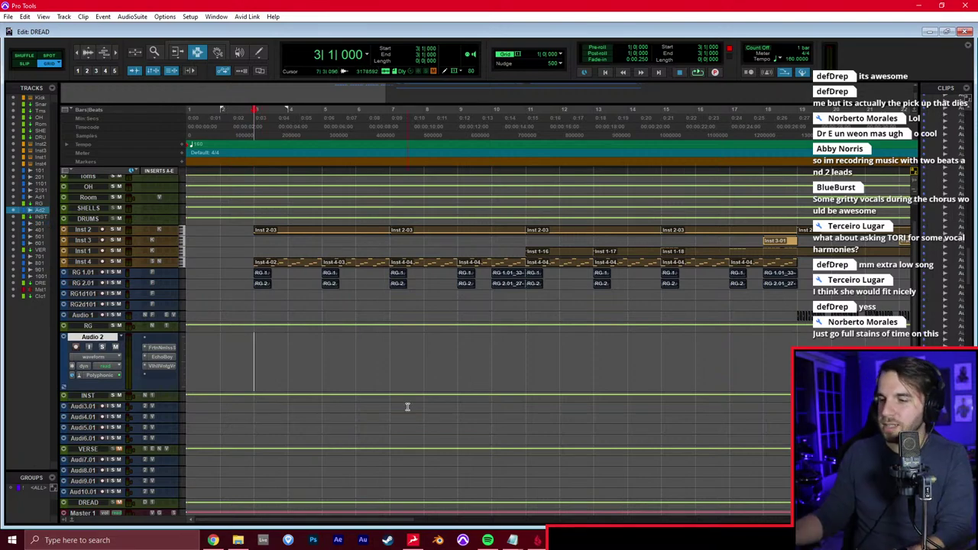
Show the mixer and set the input of tracks Audio 3.01 through Audio 6.01 to IN 3
{"action": "key", "text": "ctrl+equal"}
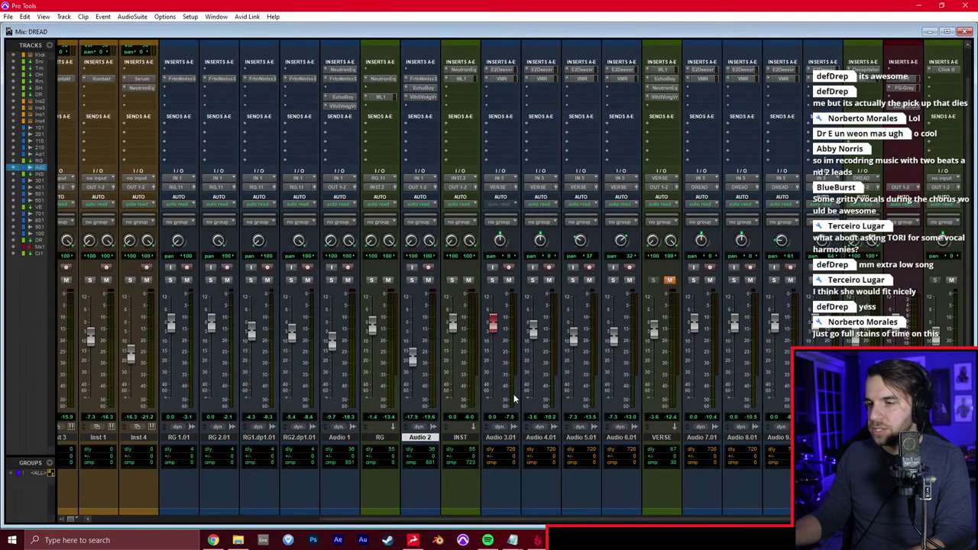
{"action": "left_click", "coordinate": [504, 439]}
{"action": "left_click", "coordinate": [627, 436], "text": "shift"}
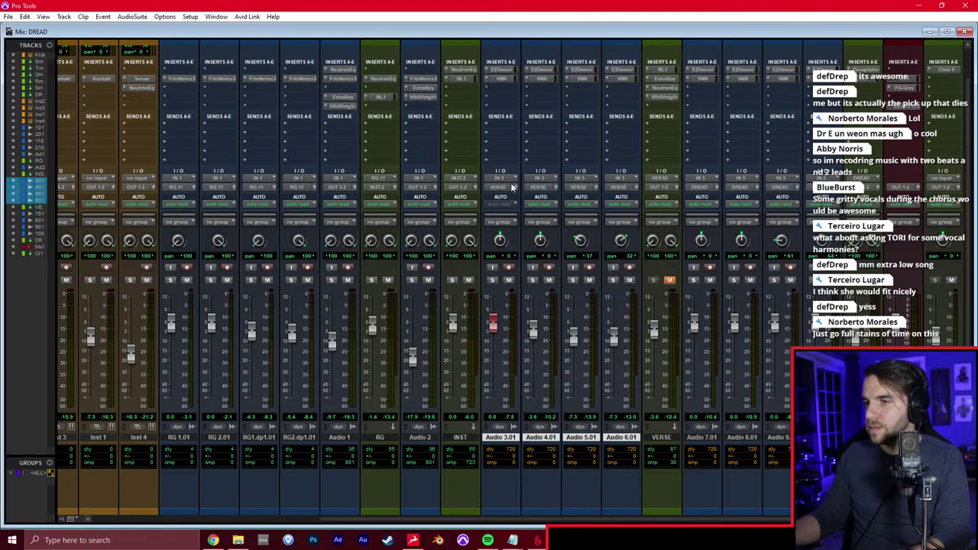
{"action": "left_click", "coordinate": [509, 181]}
{"action": "mouse_move", "coordinate": [535, 206]}
{"action": "left_click", "coordinate": [592, 226]}
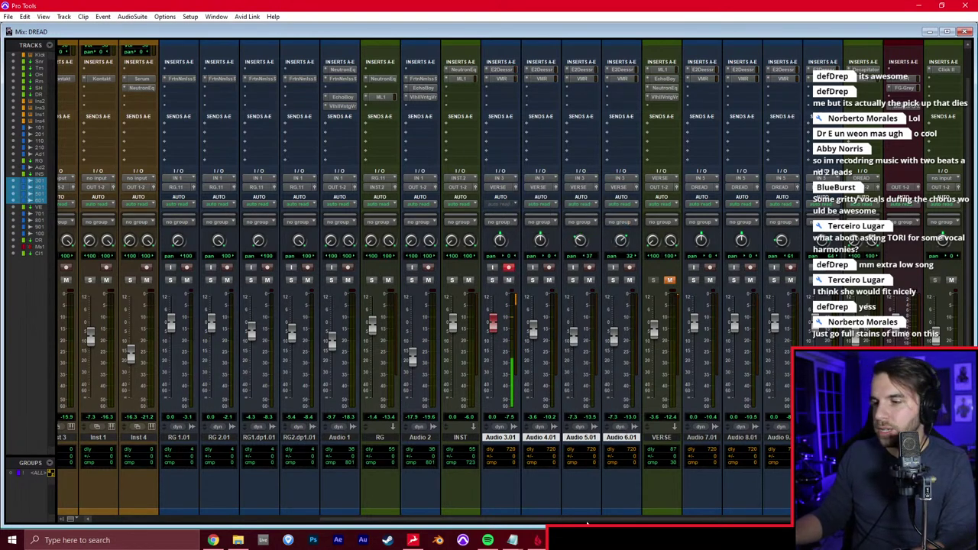
Switch to the Discrete 8 control panel, assign Preamp 3 to the fourth AFX channel, and return to Pro Tools
{"action": "left_click", "coordinate": [588, 540]}
{"action": "left_click", "coordinate": [397, 174]}
{"action": "mouse_move", "coordinate": [416, 187]}
{"action": "left_click", "coordinate": [465, 209]}
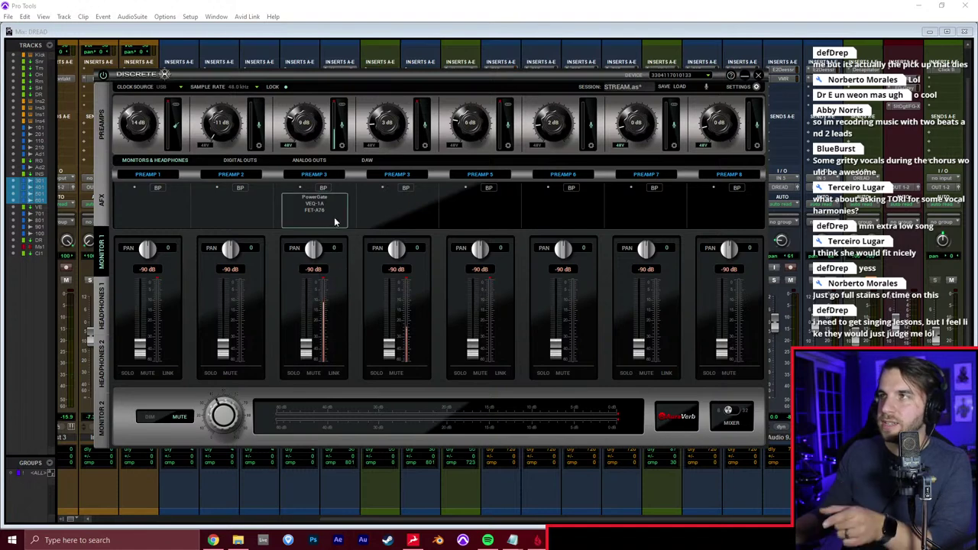
{"action": "left_click", "coordinate": [419, 20]}
Reassign the interface input of the selected Audio 3.01 to 6.01 tracks and return to the Edit window
{"action": "left_click", "coordinate": [511, 180]}
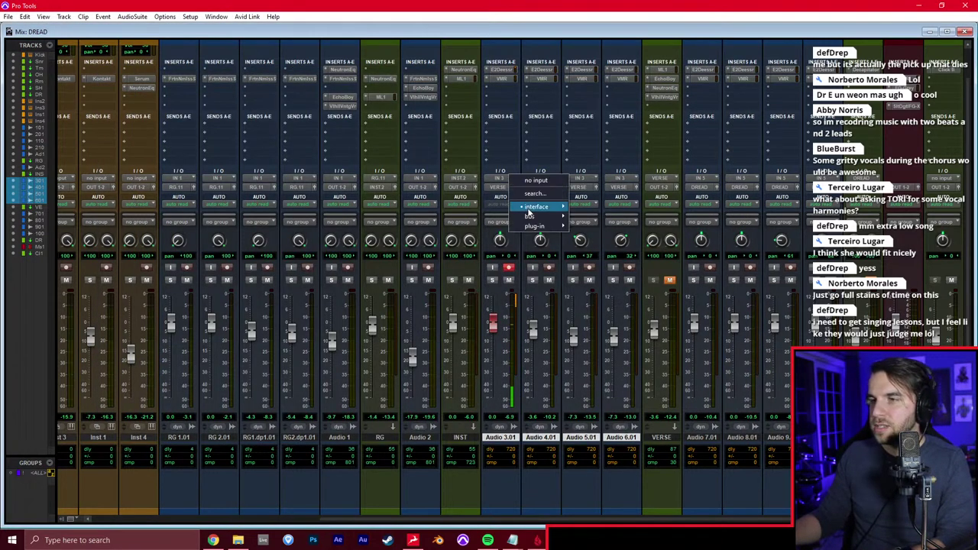
{"action": "left_click", "coordinate": [579, 229]}
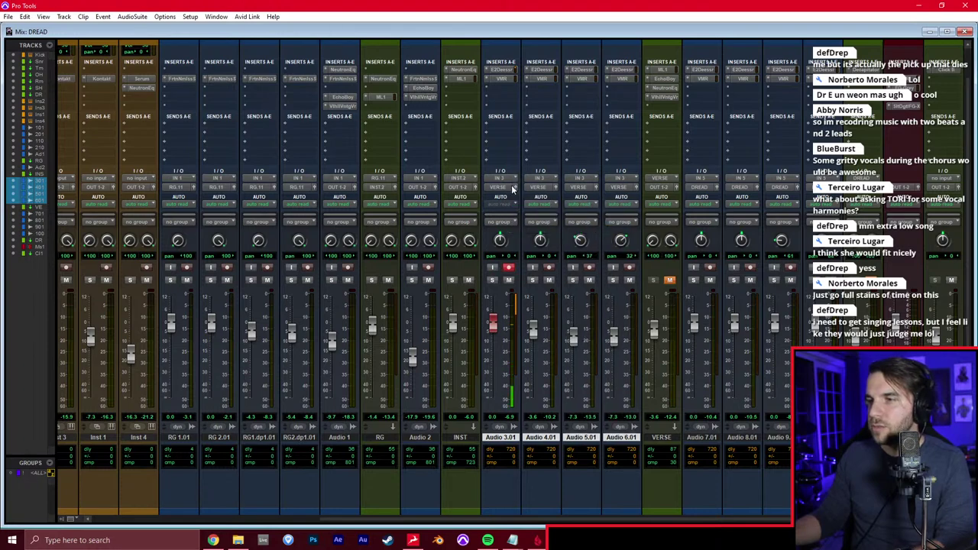
{"action": "left_click", "coordinate": [514, 181]}
{"action": "mouse_move", "coordinate": [544, 207]}
{"action": "left_click", "coordinate": [594, 236]}
{"action": "key", "text": "ctrl+equal"}
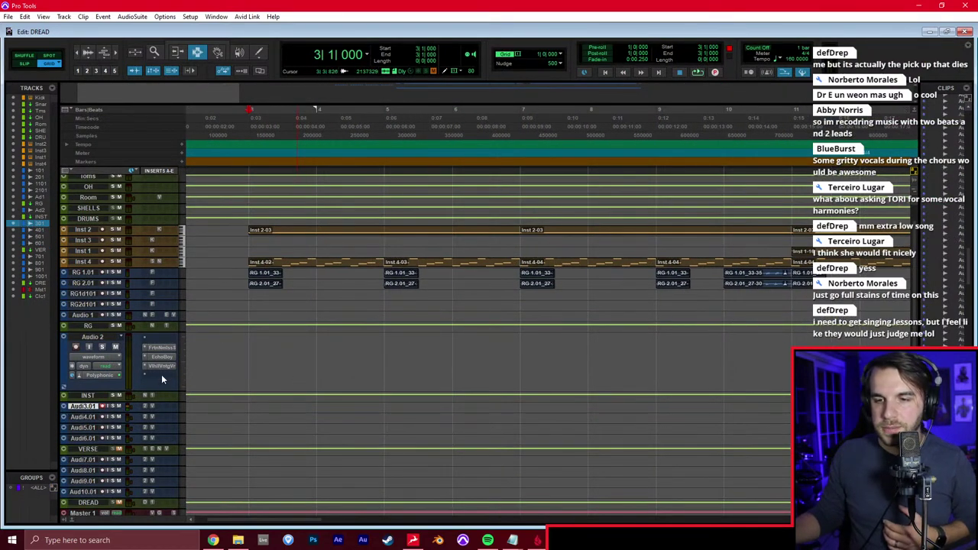
Unmute the VERSE track, briefly play the verse, and set the cursor at 3|1|000 on the Audi3.01 track
{"action": "left_click", "coordinate": [119, 450]}
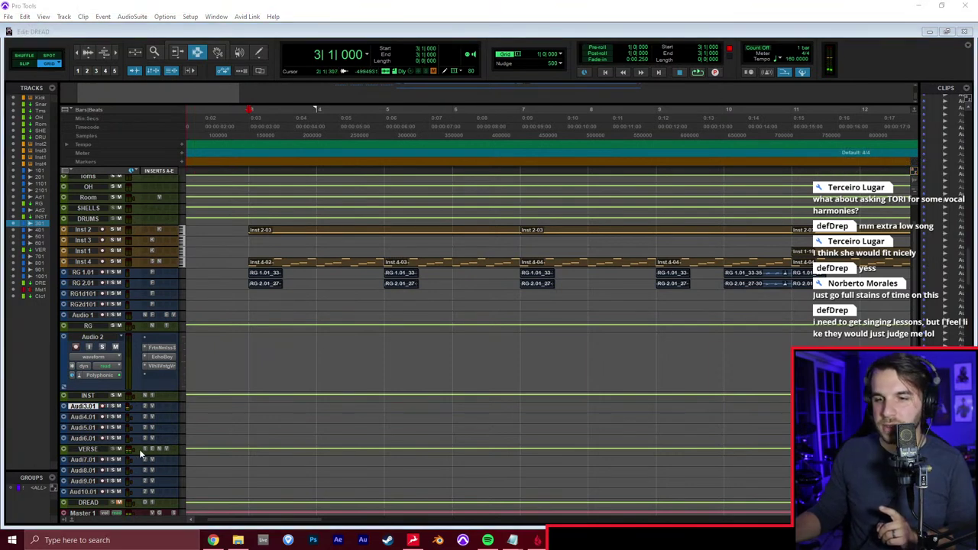
{"action": "left_click", "coordinate": [117, 452]}
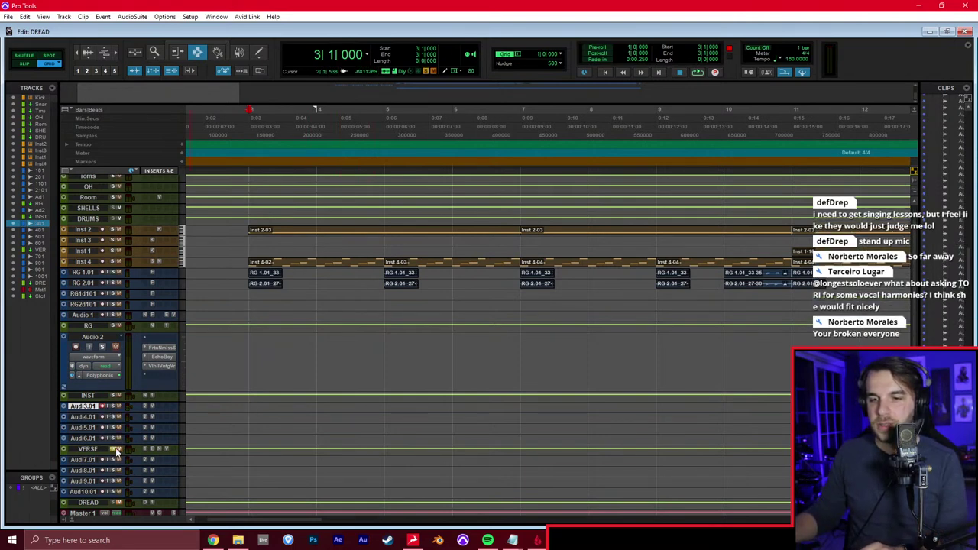
{"action": "key", "text": "space"}
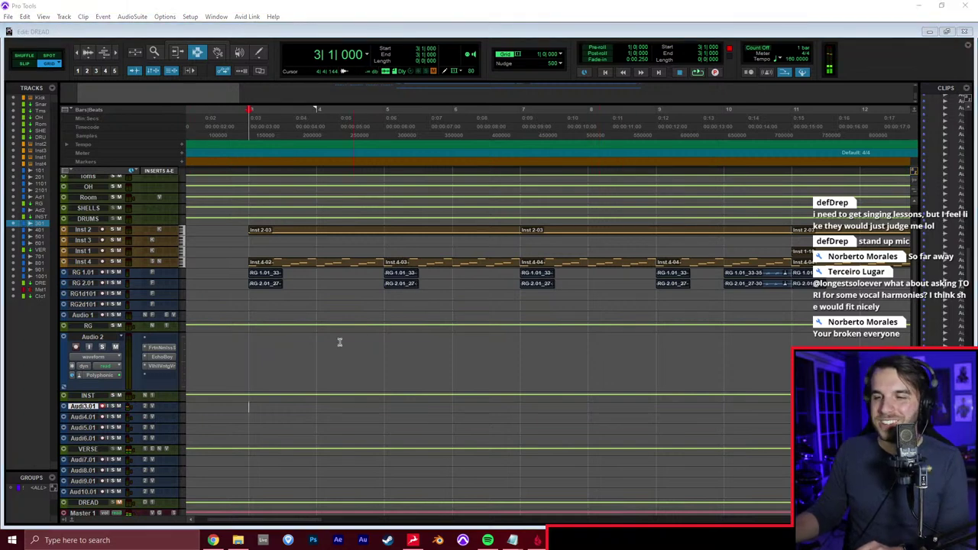
{"action": "left_click", "coordinate": [249, 408]}
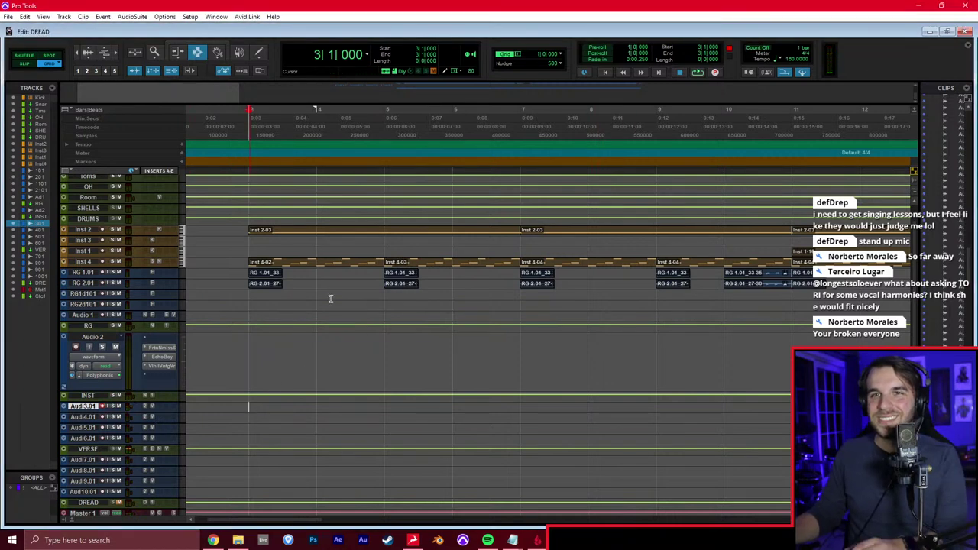
Step the cursor back to the opening bars, align it to 2|1|000, and advance it to 3|1|000
{"action": "key", "text": "KP_1"}
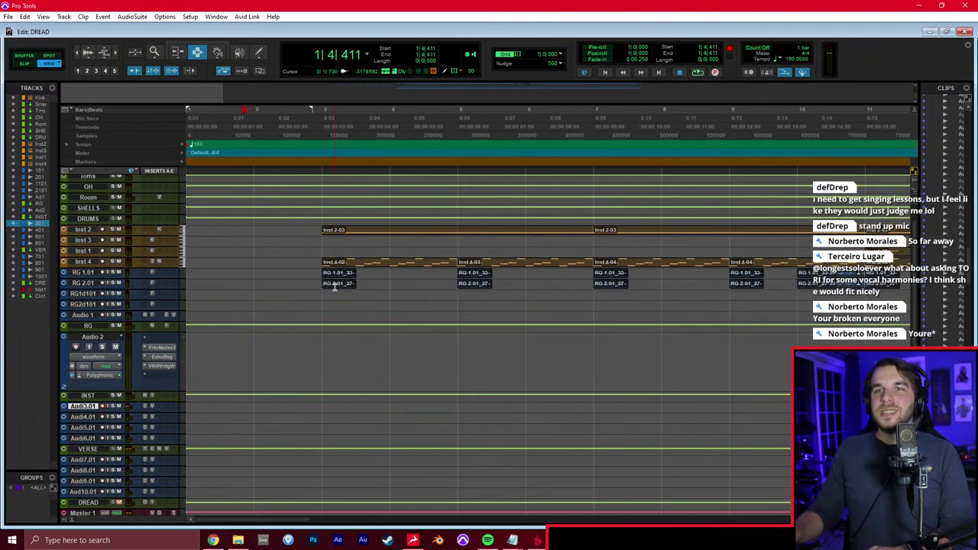
{"action": "key", "text": "KP_2"}
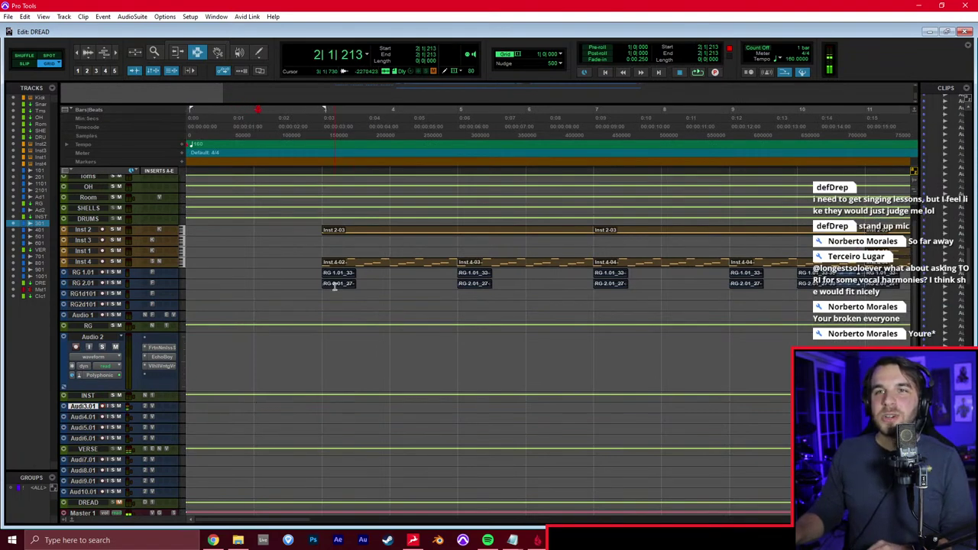
{"action": "key", "text": "KP_2"}
{"action": "key", "text": "KP_1"}
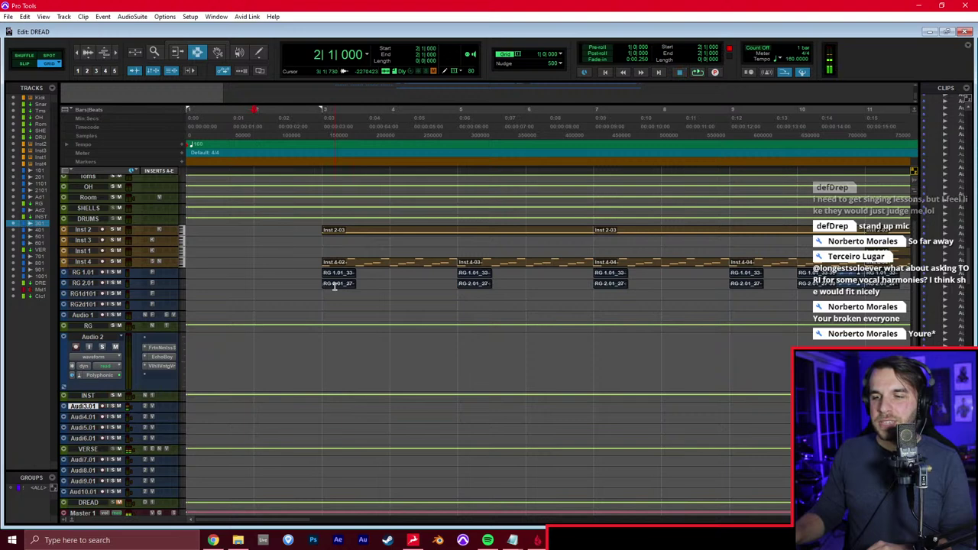
{"action": "key", "text": "KP_2"}
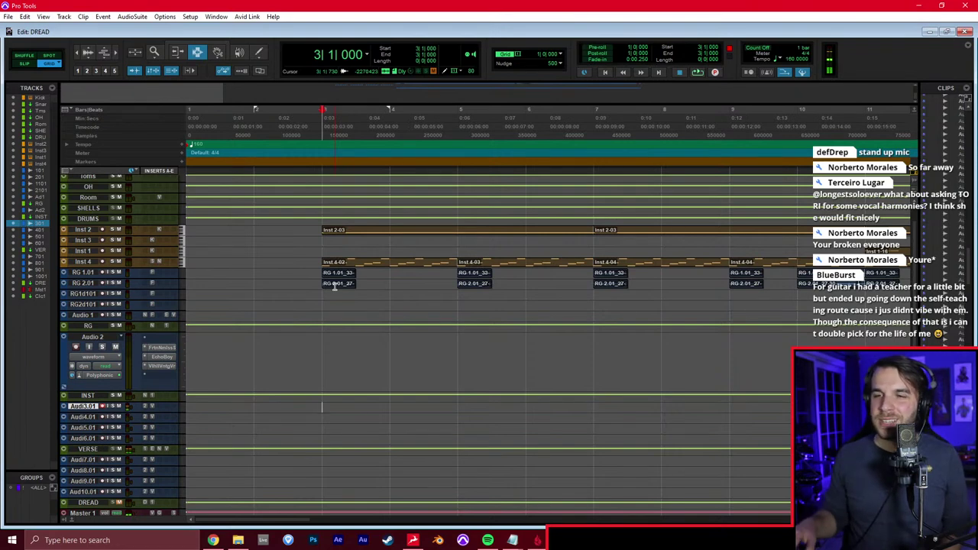
Open the Playback Engine settings
{"action": "left_click", "coordinate": [190, 16]}
{"action": "left_click", "coordinate": [214, 37]}
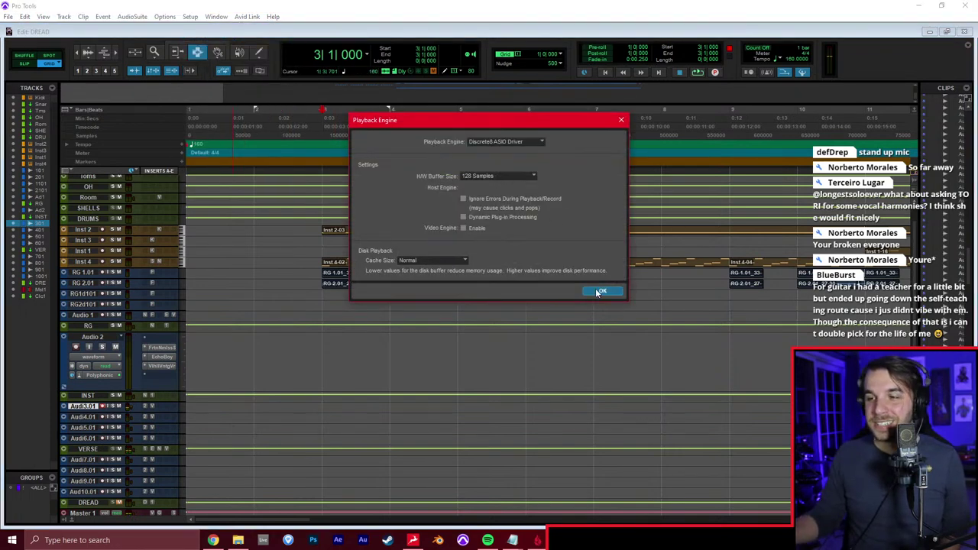
Confirm the playback engine settings with a 128-sample buffer and record a vocal take on Audio 3.01 from bar 1
{"action": "left_click", "coordinate": [601, 291]}
{"action": "key", "text": "ctrl+equal"}
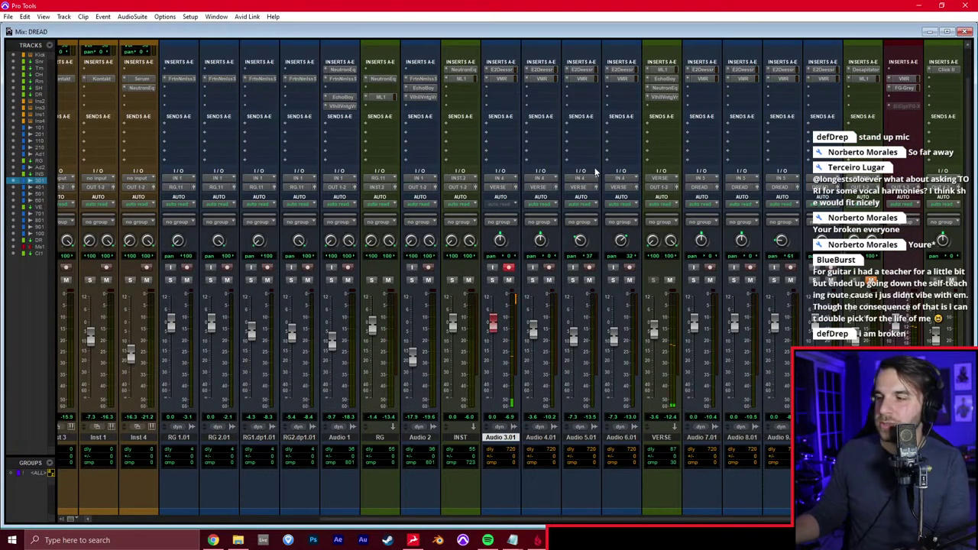
{"action": "key", "text": "ctrl+equal"}
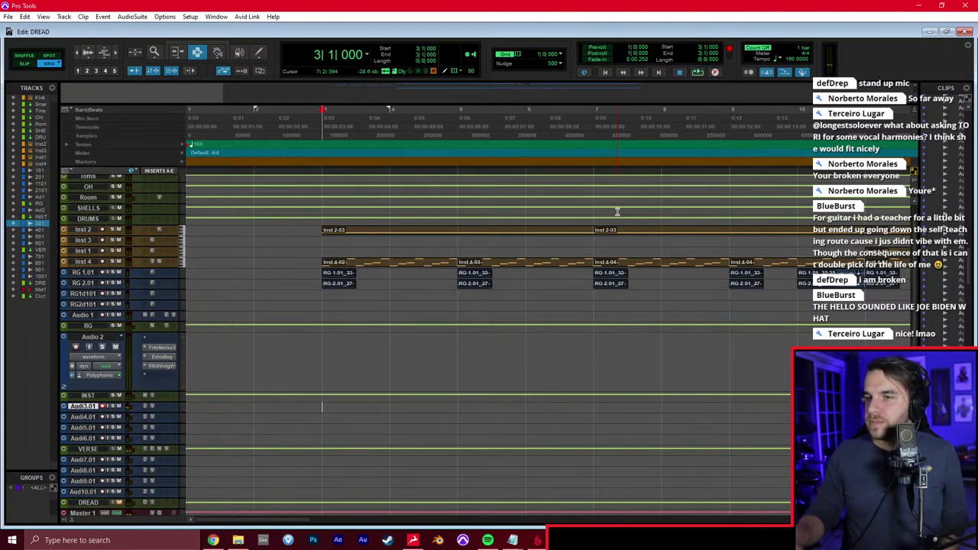
{"action": "key", "text": "ctrl+space"}
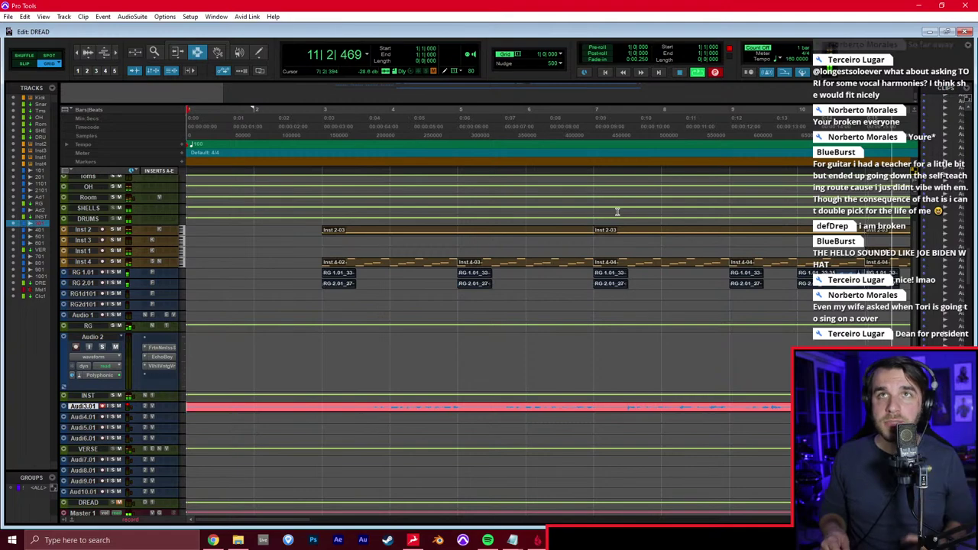
{"action": "key", "text": "space"}
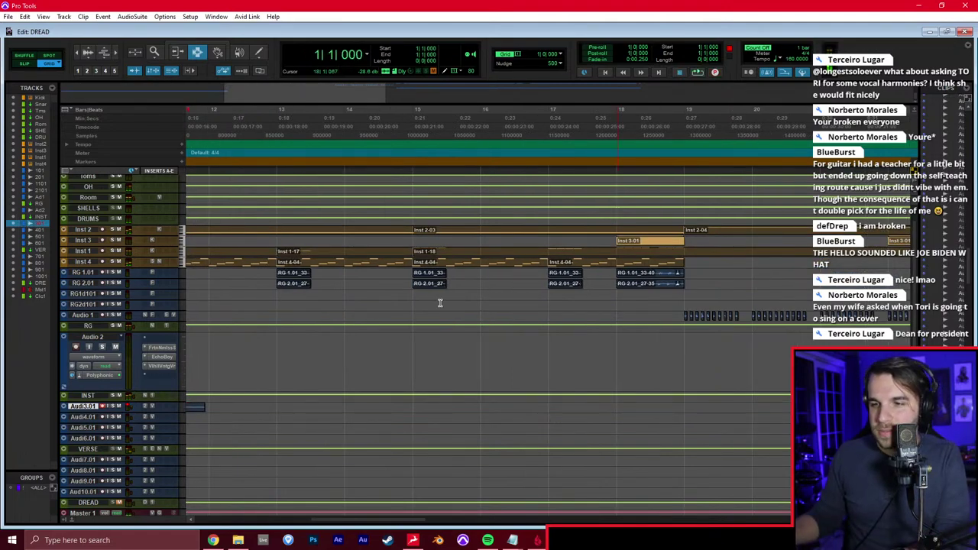
Transpose all the Inst 4 clips in the intro, from bar 3 to bar 19, by -2 semitones
{"action": "key", "text": "ctrl+bracketleft"}
{"action": "left_click_drag", "start_coordinate": [506, 262], "coordinate": [210, 260]}
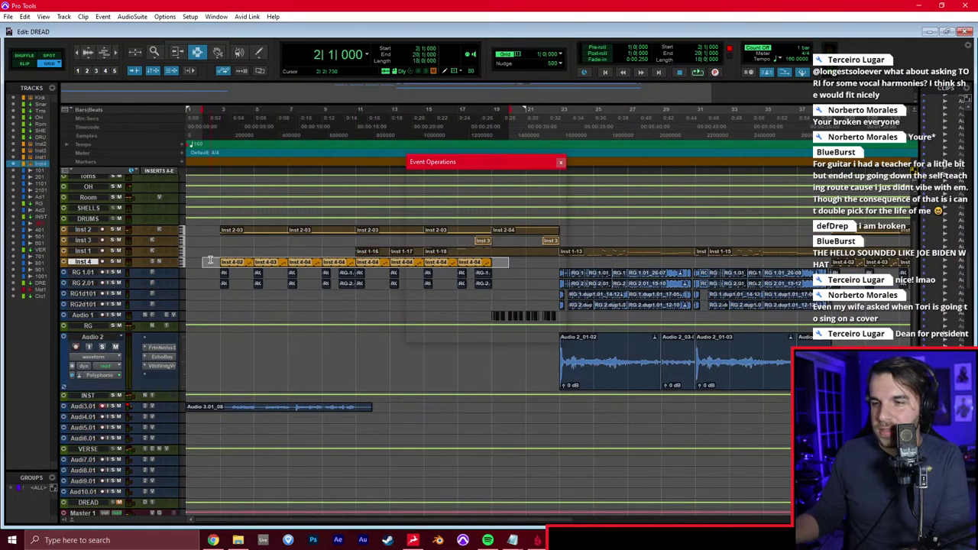
{"action": "key", "text": "alt+t"}
{"action": "left_click", "coordinate": [538, 333]}
Delete the vocal take on Audio 3.01 and record a new one from bar 1 to about bar 19
{"action": "double_click", "coordinate": [366, 408]}
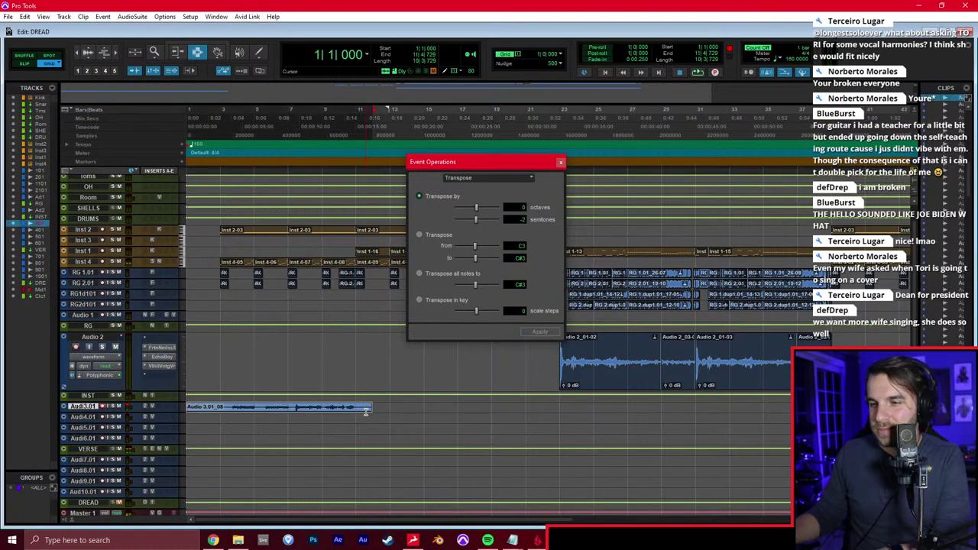
{"action": "key", "text": "Delete"}
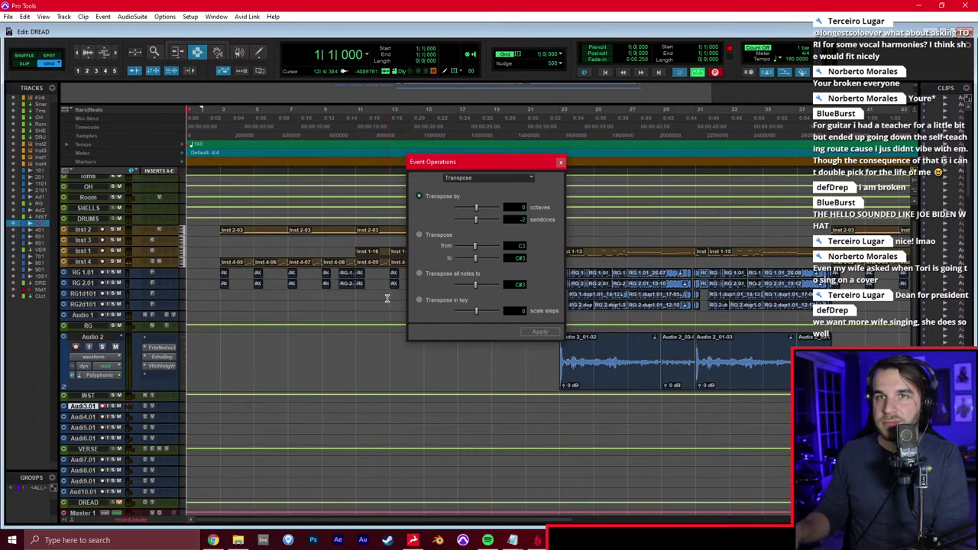
{"action": "key", "text": "ctrl+space"}
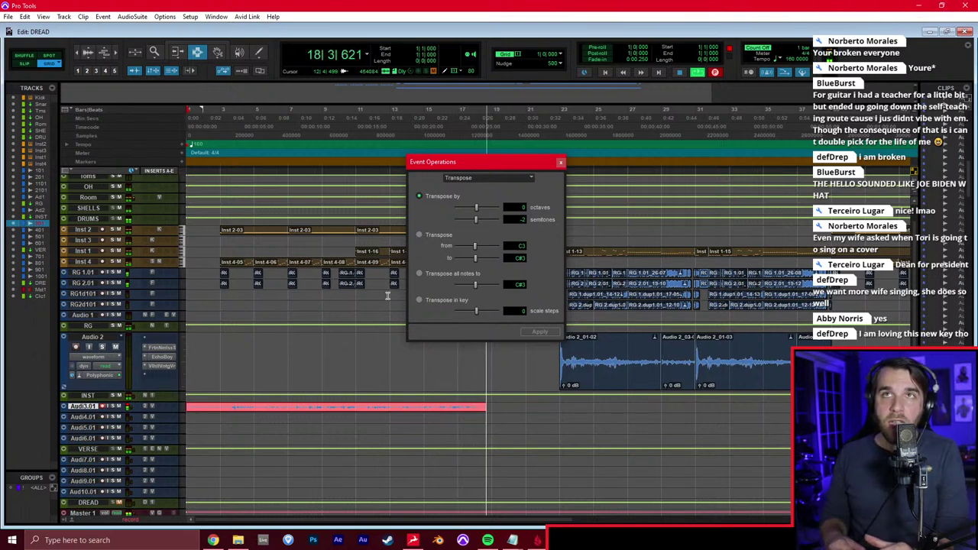
{"action": "key", "text": "space"}
Record a second vocal layer on Audio 4.01 from bar 3 to about bar 19, restarting once after a short first attempt
{"action": "left_click", "coordinate": [373, 356]}
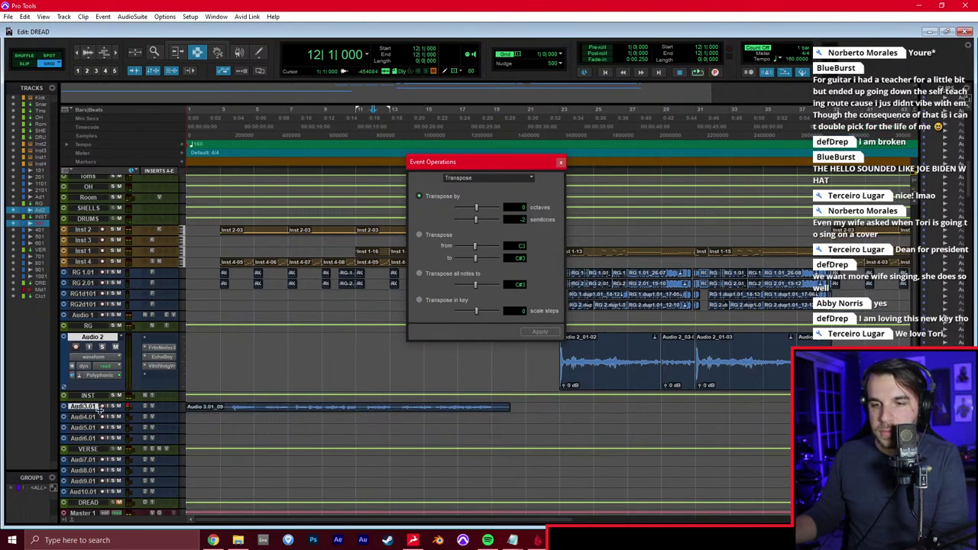
{"action": "left_click", "coordinate": [222, 420]}
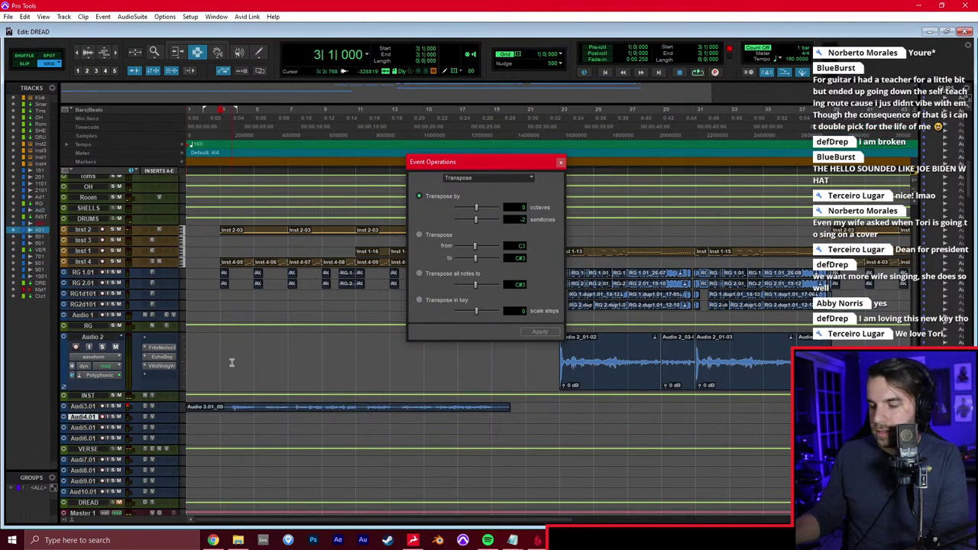
{"action": "key", "text": "KP_2"}
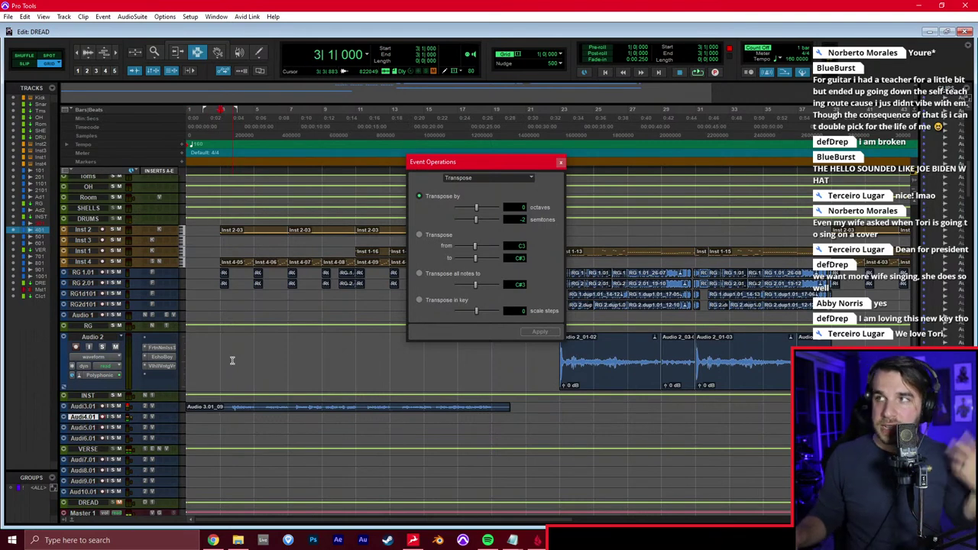
{"action": "key", "text": "space"}
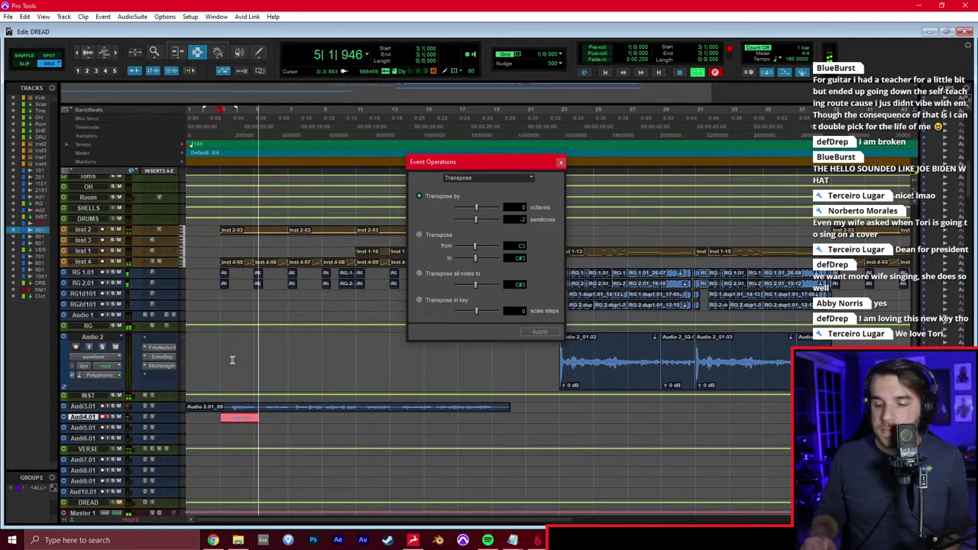
{"action": "key", "text": "space"}
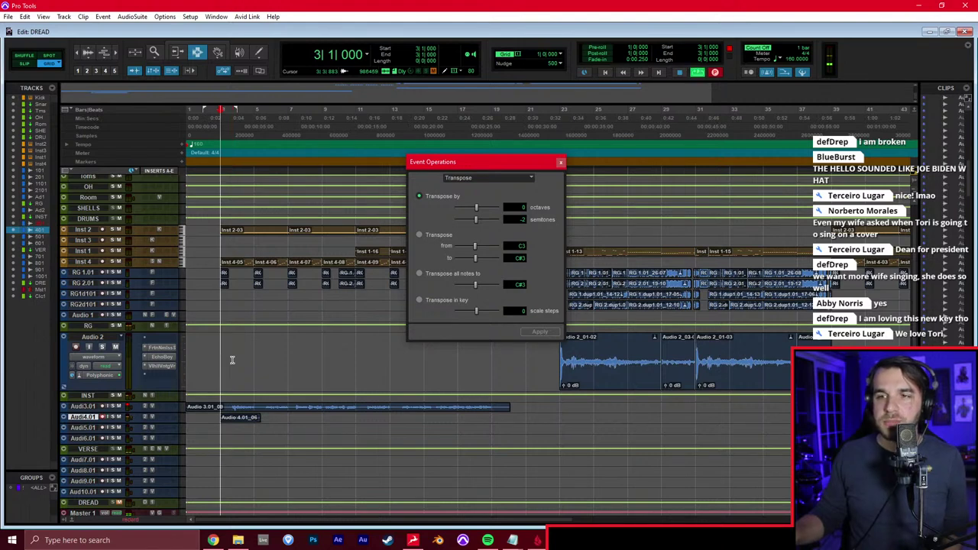
{"action": "key", "text": "space"}
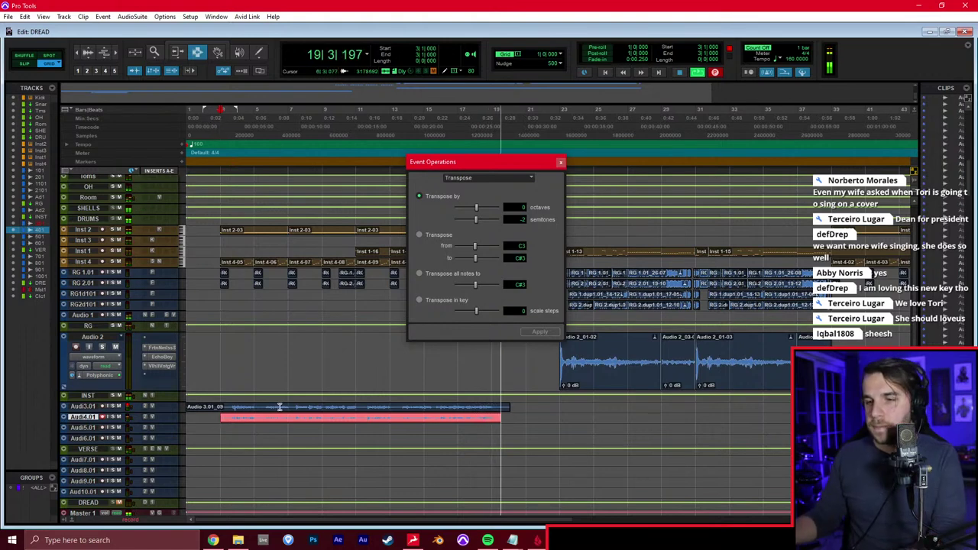
{"action": "key", "text": "space"}
Record two more vocal layers from bar 9 to about bar 19, one on Audio 5.01 and one on Audio 6.01
{"action": "left_click", "coordinate": [101, 427]}
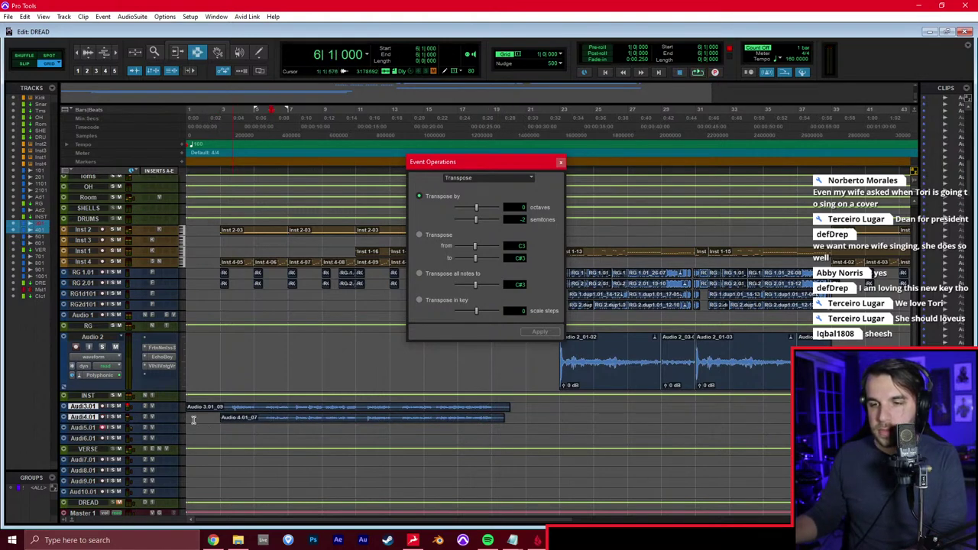
{"action": "left_click", "coordinate": [290, 428]}
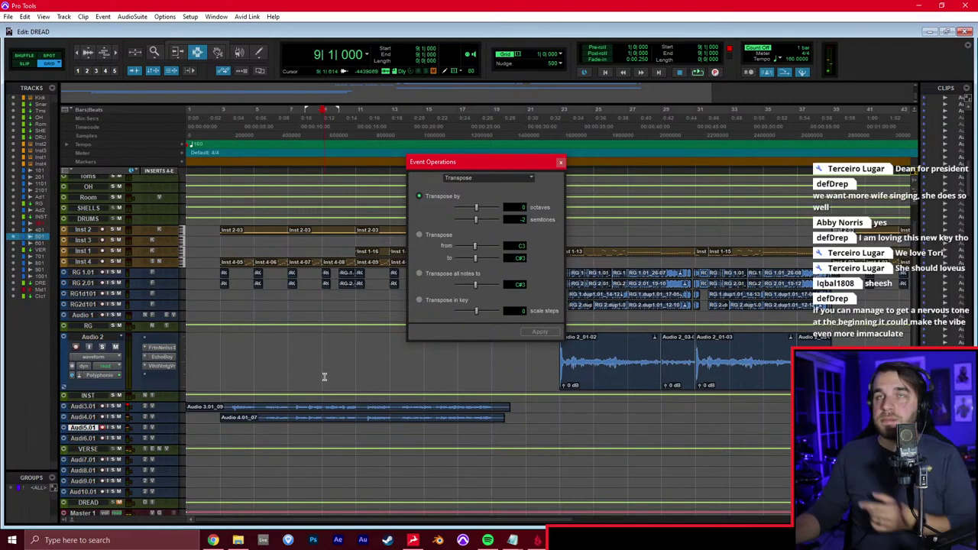
{"action": "key", "text": "space"}
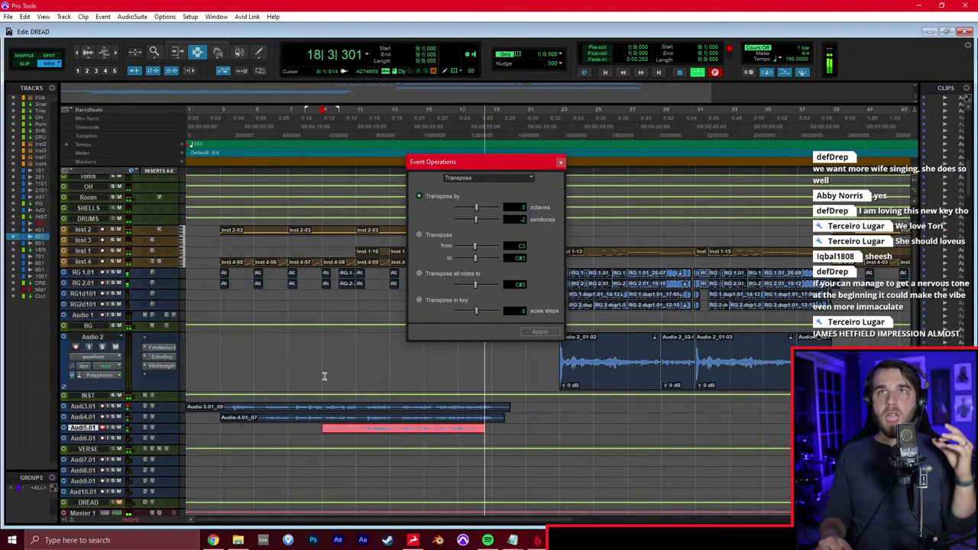
{"action": "key", "text": "space"}
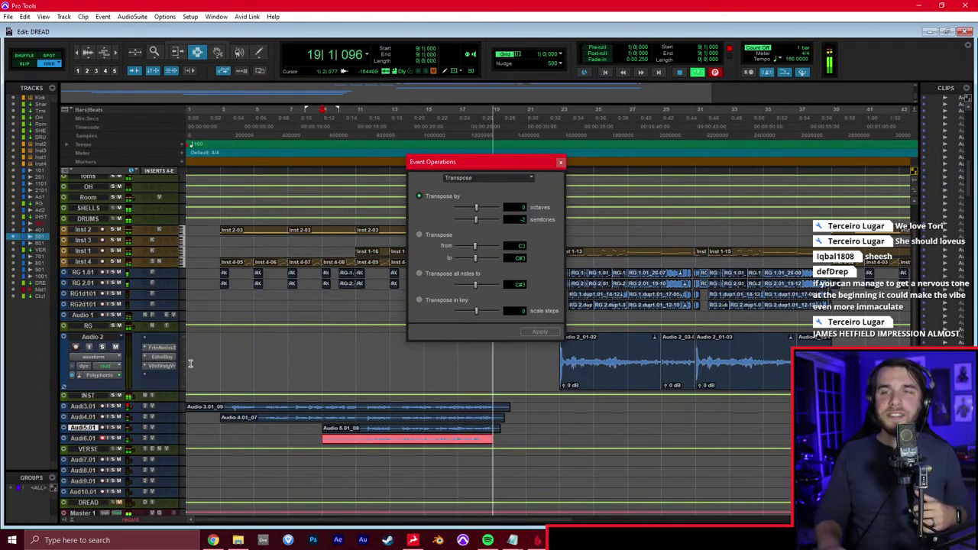
{"action": "key", "text": "space"}
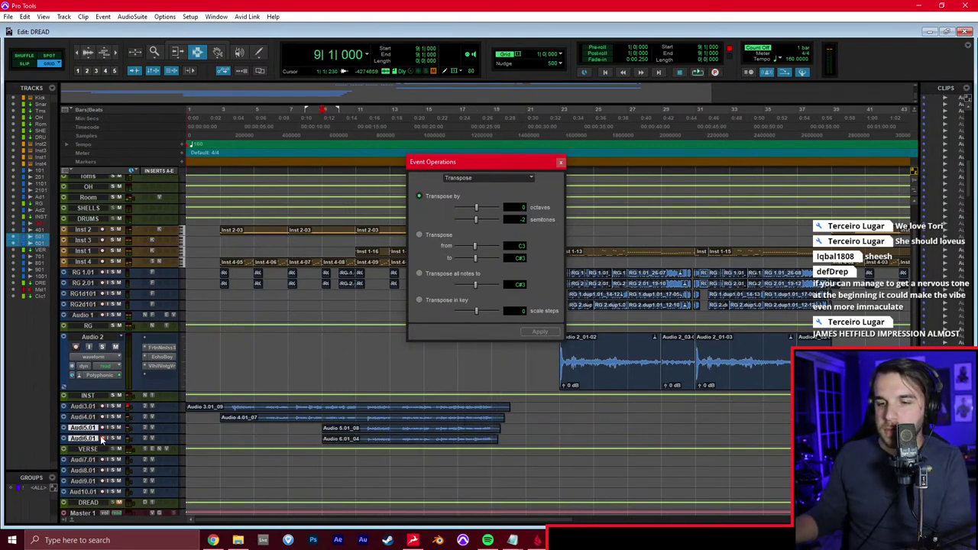
Close the Event Operations window and run the session briefly from bar 3, undoing the last action after stopping
{"action": "scroll", "coordinate": [288, 398], "scroll_direction": "right", "scroll_amount": 2}
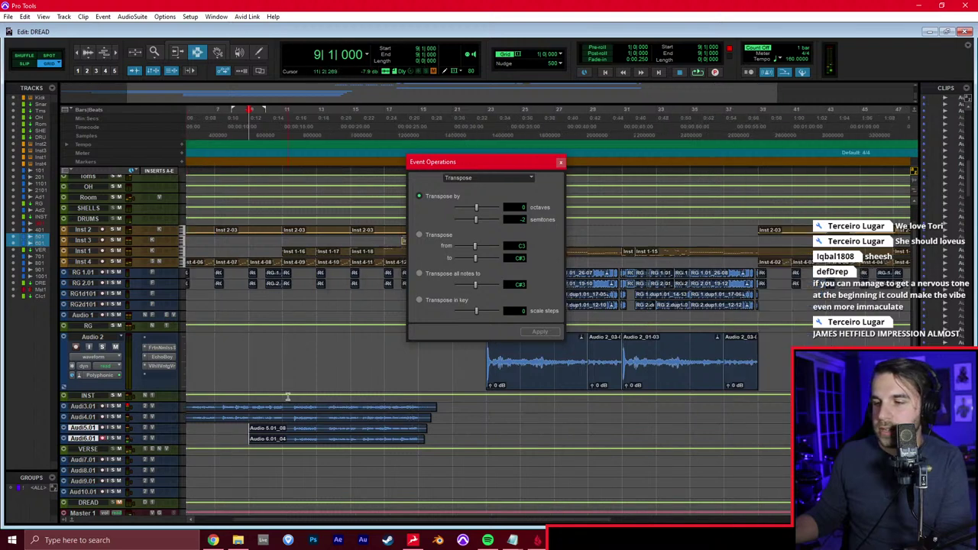
{"action": "left_click", "coordinate": [561, 162]}
{"action": "scroll", "coordinate": [425, 454], "scroll_direction": "left", "scroll_amount": 2}
{"action": "left_click", "coordinate": [426, 453]}
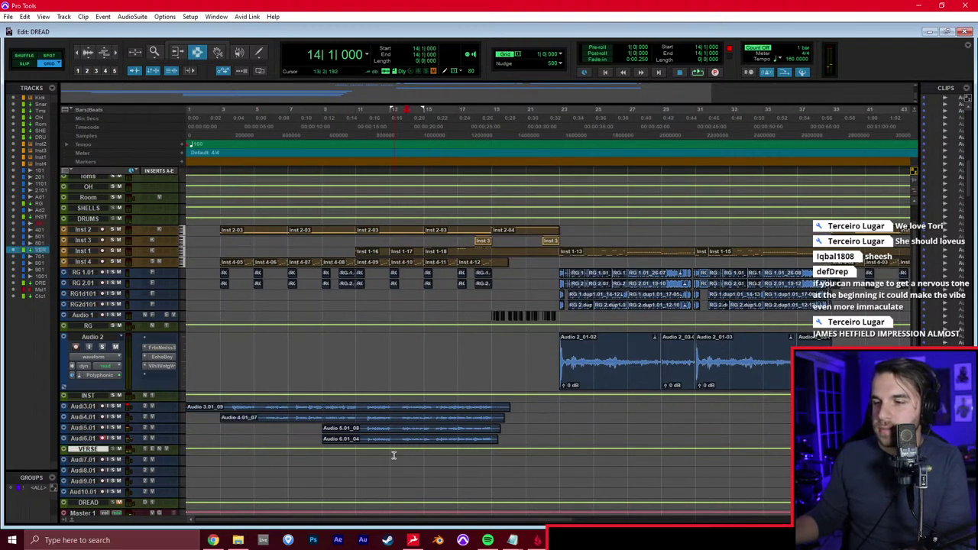
{"action": "left_click", "coordinate": [322, 429]}
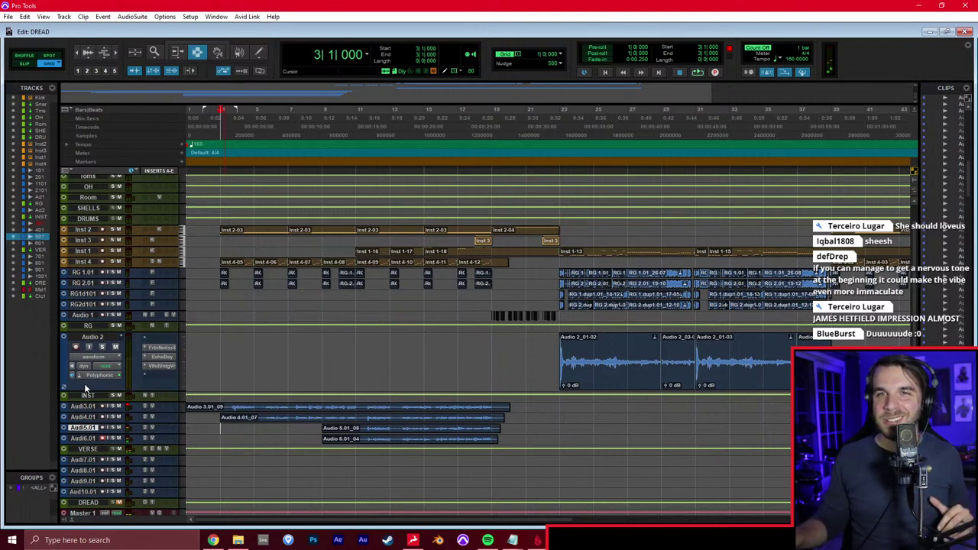
{"action": "key", "text": "space"}
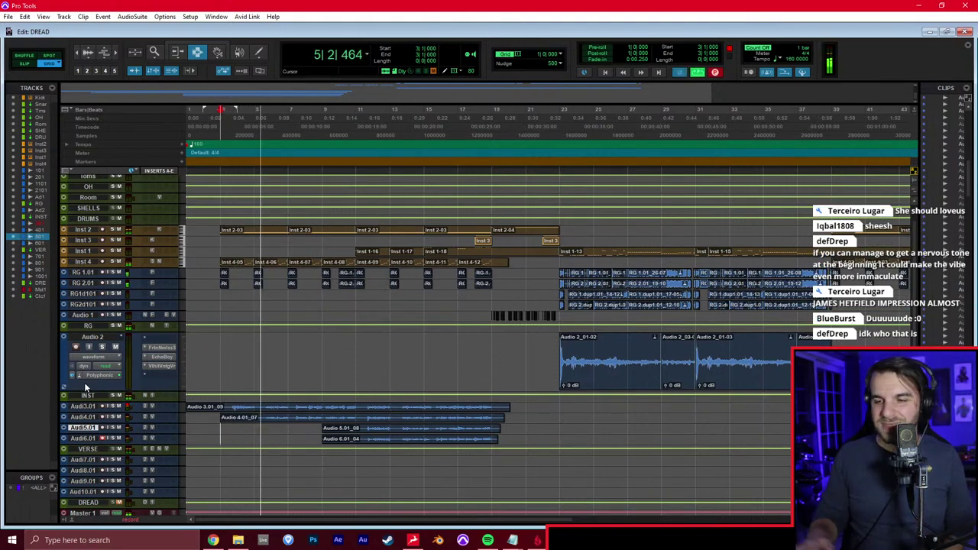
{"action": "key", "text": "space"}
{"action": "key", "text": "ctrl+z"}
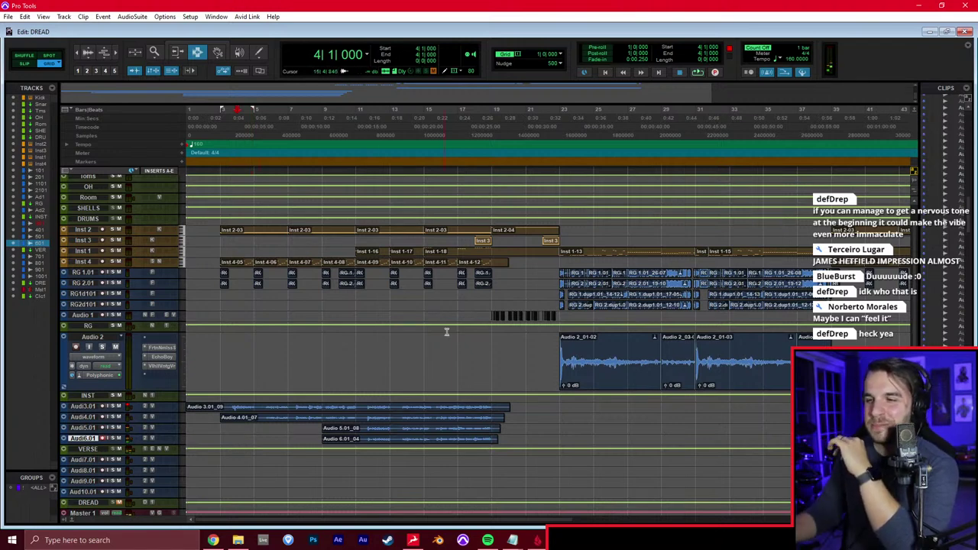
Select the Audio 1 clips from bar 19 to bar 23, solo the track and set its height to large
{"action": "left_click", "coordinate": [490, 313]}
{"action": "left_click", "coordinate": [558, 314], "text": "shift"}
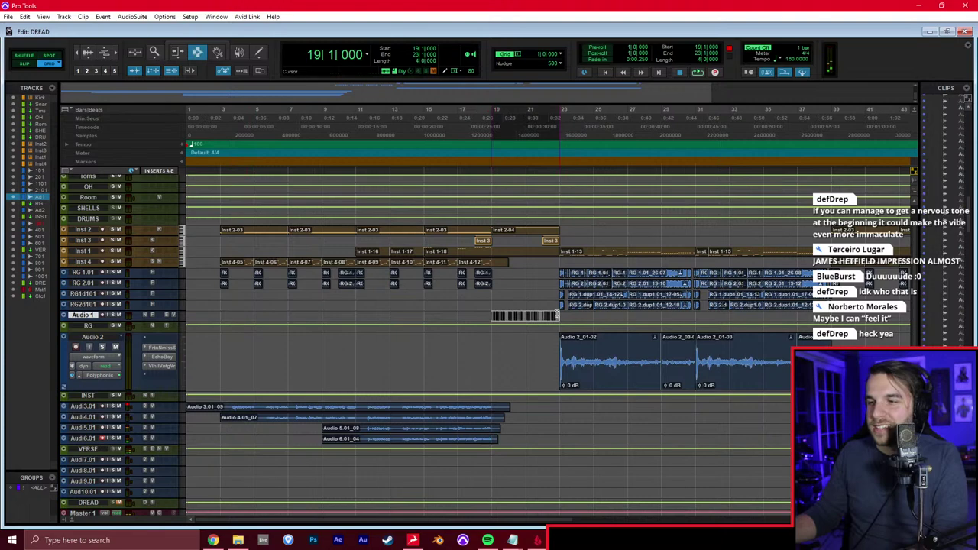
{"action": "key", "text": "shift+s"}
{"action": "left_click", "coordinate": [182, 318]}
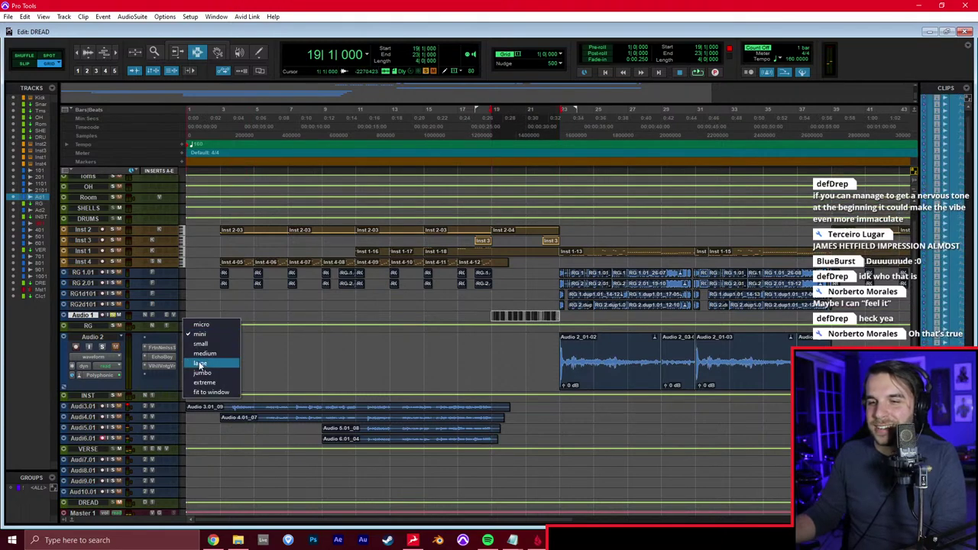
{"action": "left_click", "coordinate": [201, 365]}
Zoom in on the selected Audio 1 clips and listen to them soloed from bar 19
{"action": "key", "text": "t"}
{"action": "key", "text": "t"}
{"action": "key", "text": "t"}
{"action": "scroll", "coordinate": [470, 359], "scroll_direction": "right", "scroll_amount": 3}
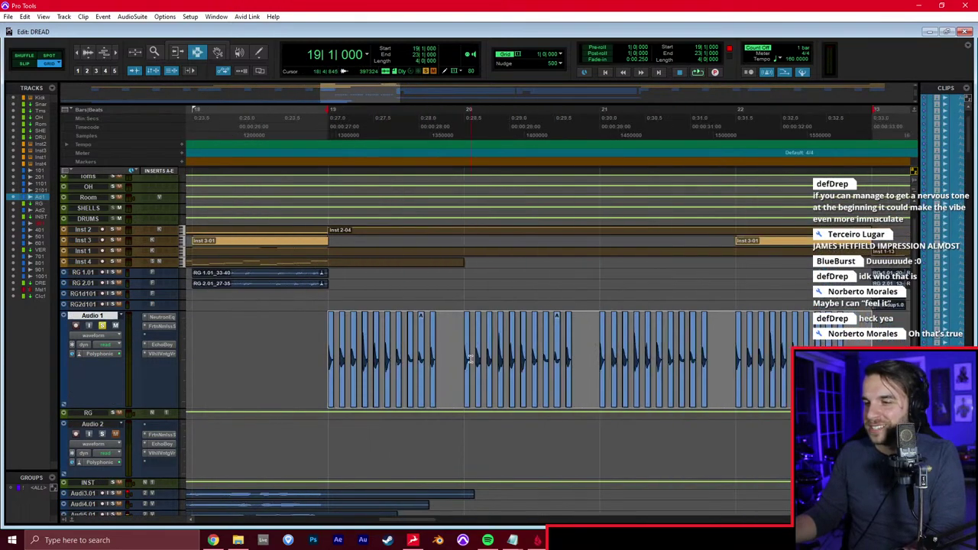
{"action": "scroll", "coordinate": [470, 360], "scroll_direction": "right", "scroll_amount": 1}
{"action": "key", "text": "space"}
{"action": "key", "text": "space"}
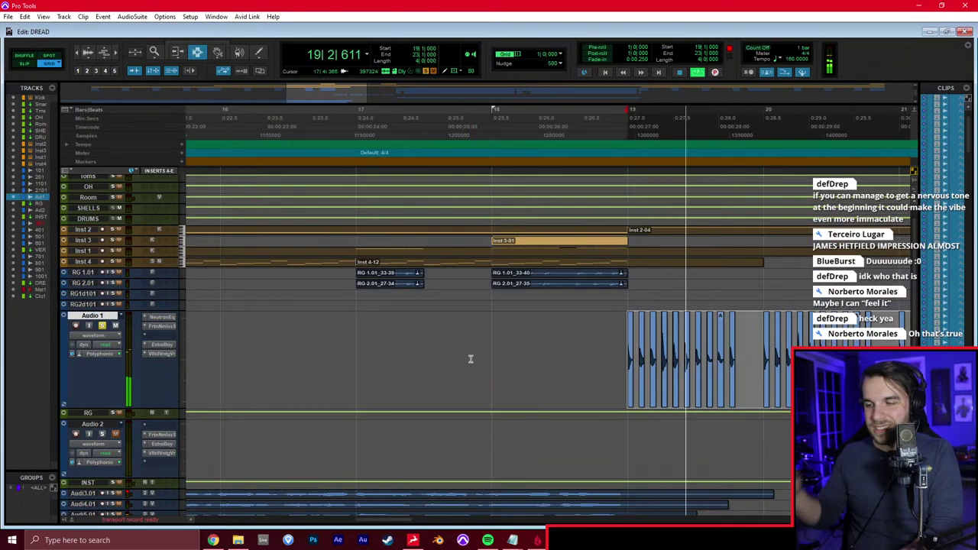
{"action": "scroll", "coordinate": [471, 359], "scroll_direction": "right", "scroll_amount": 4}
{"action": "key", "text": "space"}
Transpose the selected Audio 1 clips by -2 semitones and play them back soloed from bar 19
{"action": "key", "text": "alt+t"}
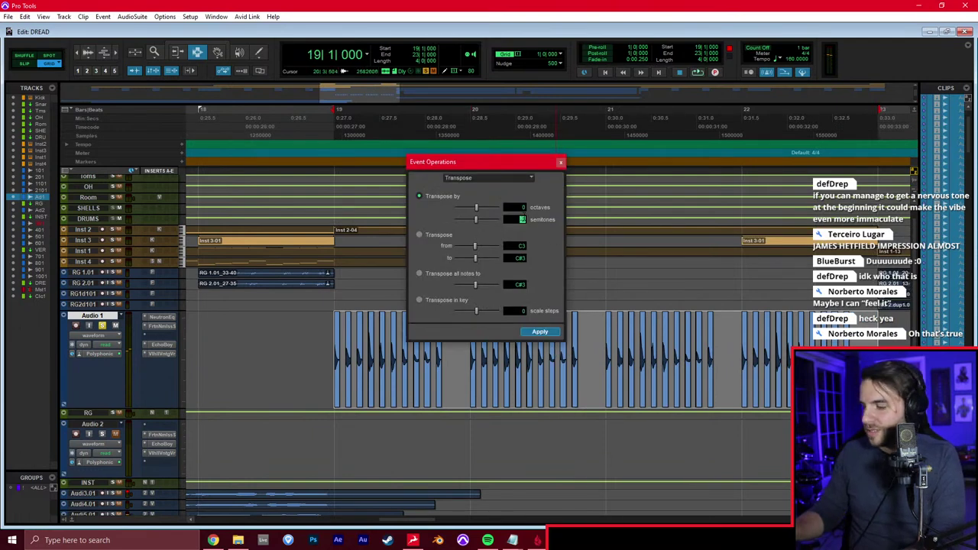
{"action": "key", "text": "Return"}
{"action": "key", "text": "space"}
{"action": "scroll", "coordinate": [521, 222], "scroll_direction": "right", "scroll_amount": 1}
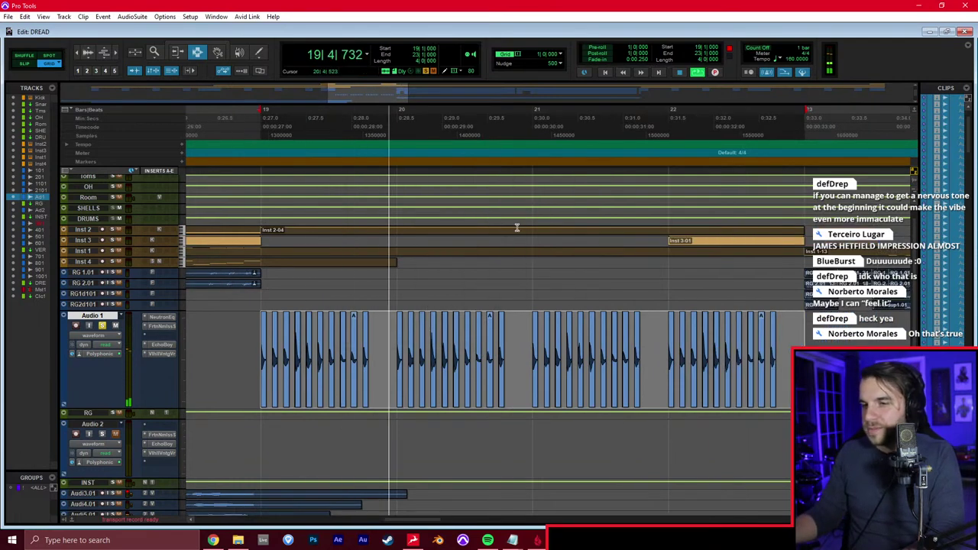
{"action": "key", "text": "space"}
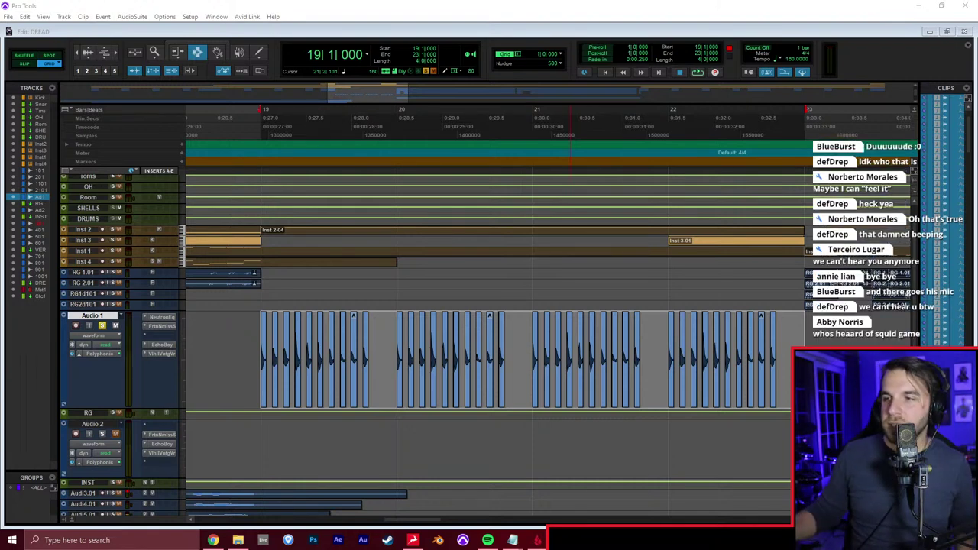
Unsolo Audio 1 and place the edit cursor at bar 19 on the Audio 6.01 track
{"action": "left_click", "coordinate": [102, 323]}
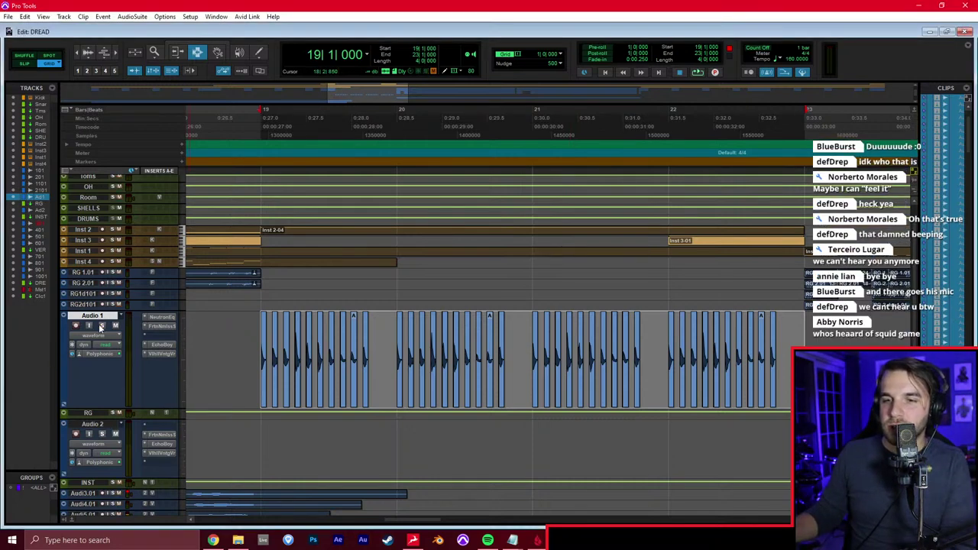
{"action": "scroll", "coordinate": [437, 188], "scroll_direction": "down", "scroll_amount": 3}
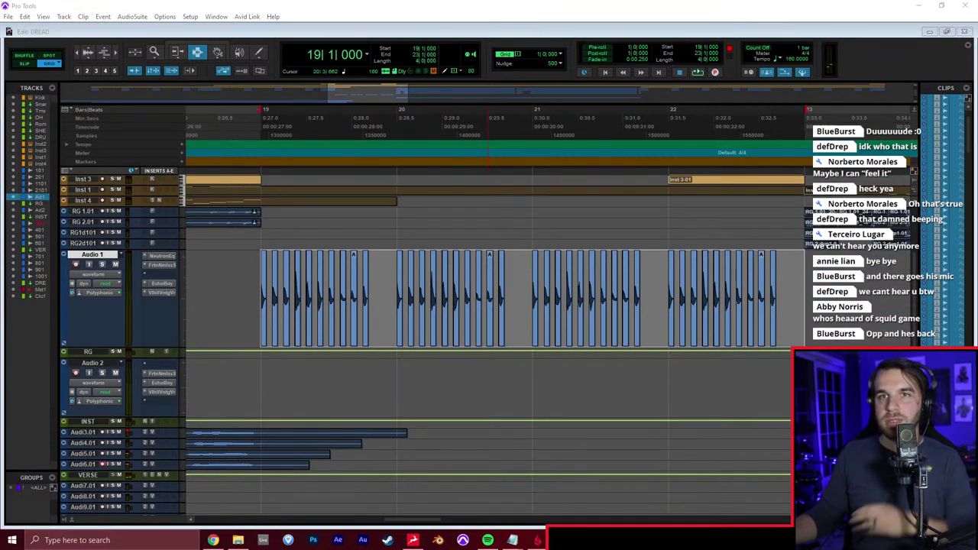
{"action": "left_click", "coordinate": [274, 393]}
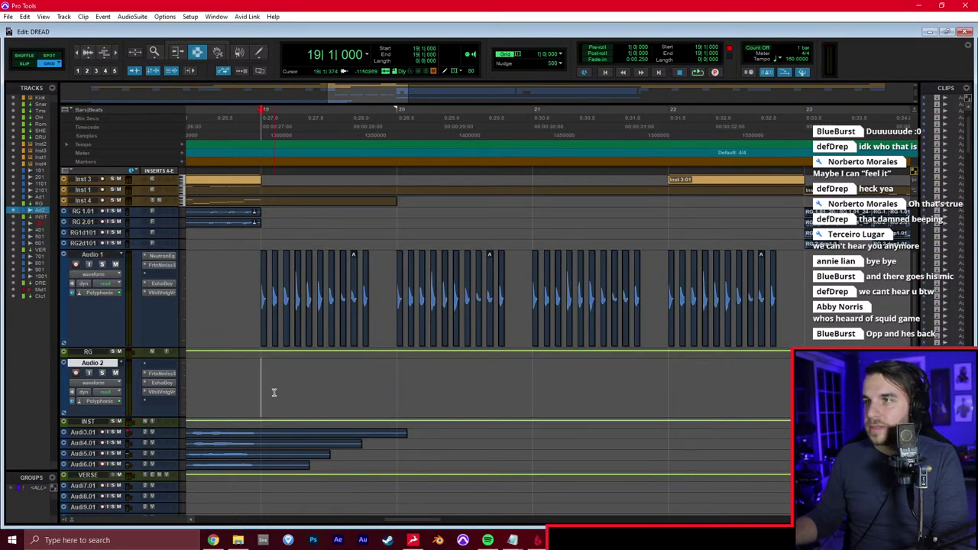
{"action": "scroll", "coordinate": [273, 392], "scroll_direction": "down", "scroll_amount": 3}
{"action": "left_click", "coordinate": [265, 399]}
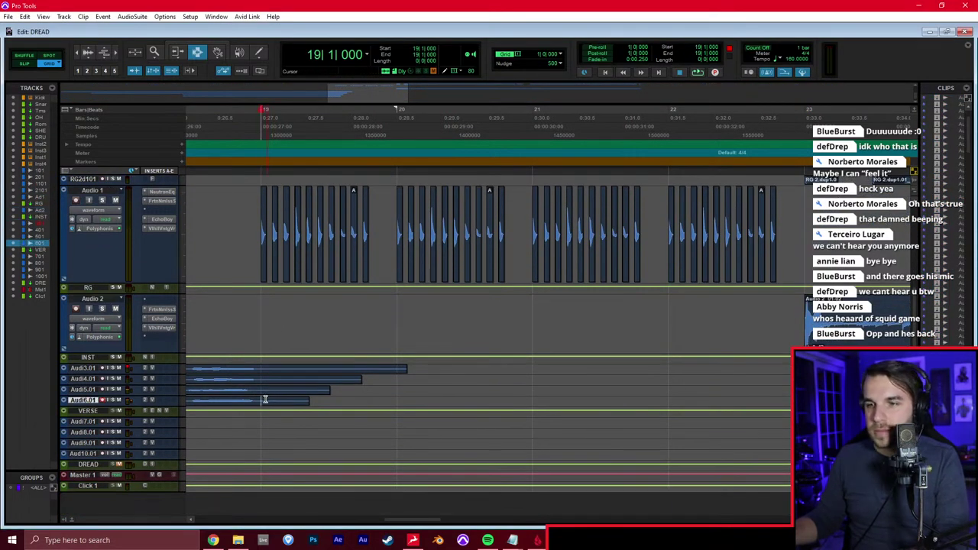
Listen from bar 19, then place the edit cursor at bar 23 on the Audio 3.01 track and listen from there
{"action": "key", "text": "space"}
{"action": "key", "text": "r"}
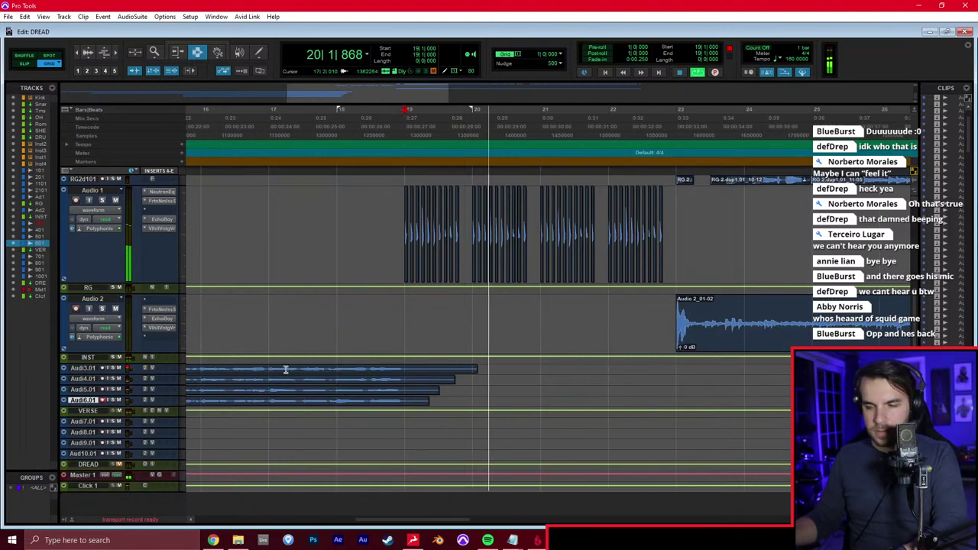
{"action": "key", "text": "r"}
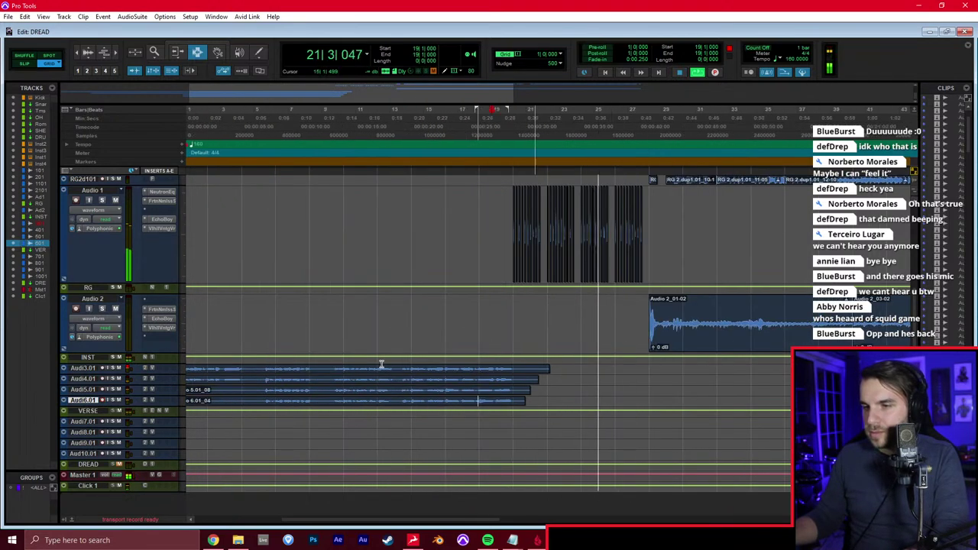
{"action": "key", "text": "r"}
{"action": "left_click", "coordinate": [459, 356]}
{"action": "left_click", "coordinate": [562, 357]}
{"action": "left_click", "coordinate": [559, 371]}
{"action": "key", "text": "t"}
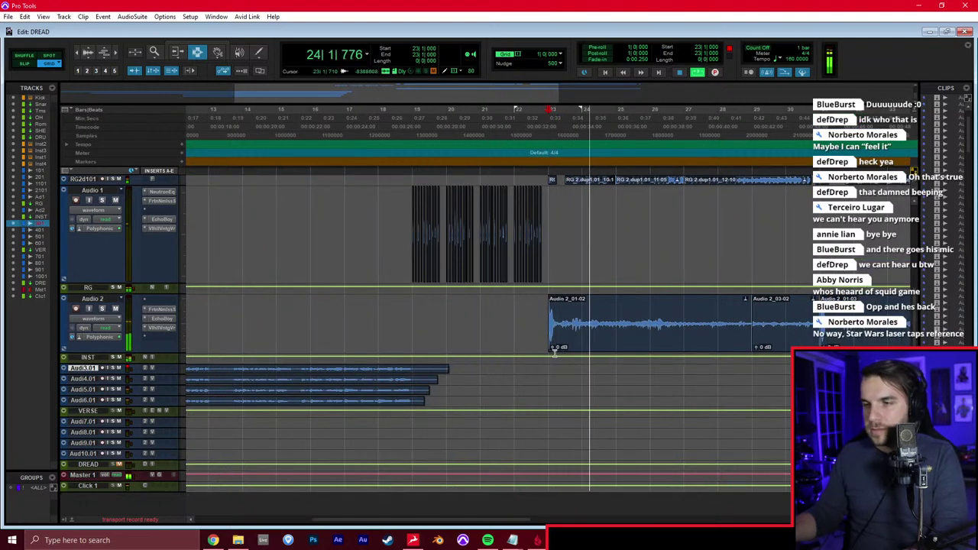
{"action": "key", "text": "space"}
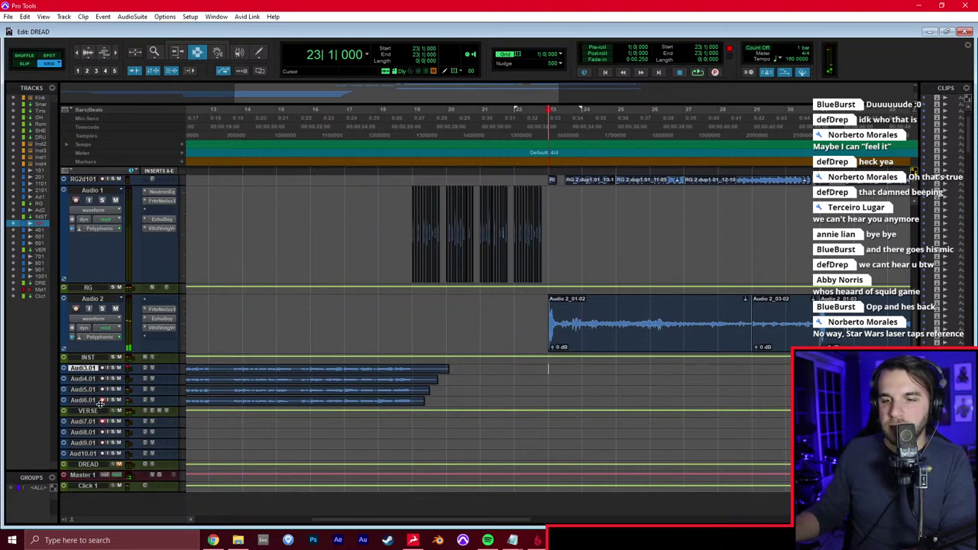
Set the input of tracks Audio 7.01 through Audio 10.01 to IN 4 in the mixer and disarm Audio 6.01
{"action": "key", "text": "ctrl+equal"}
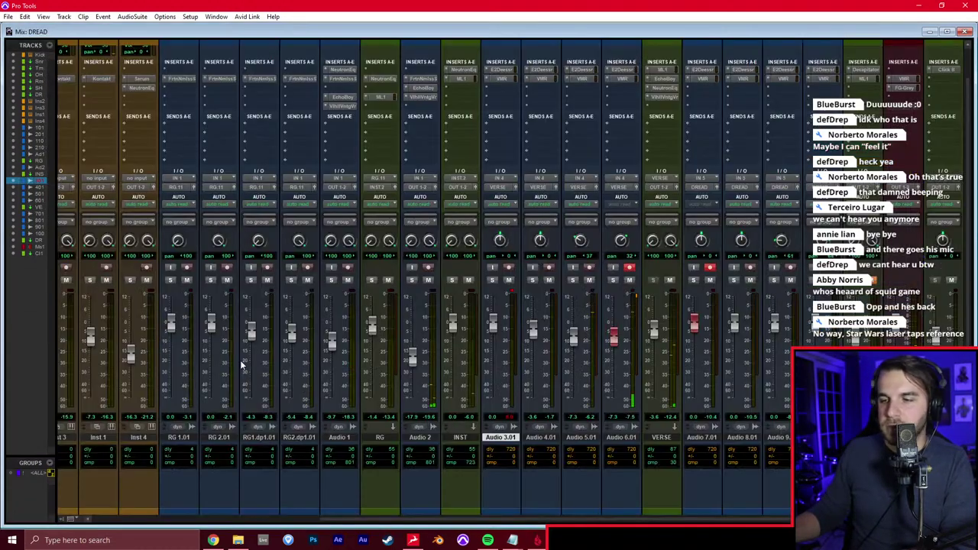
{"action": "left_click", "coordinate": [648, 437]}
{"action": "left_click", "coordinate": [770, 437], "text": "shift"}
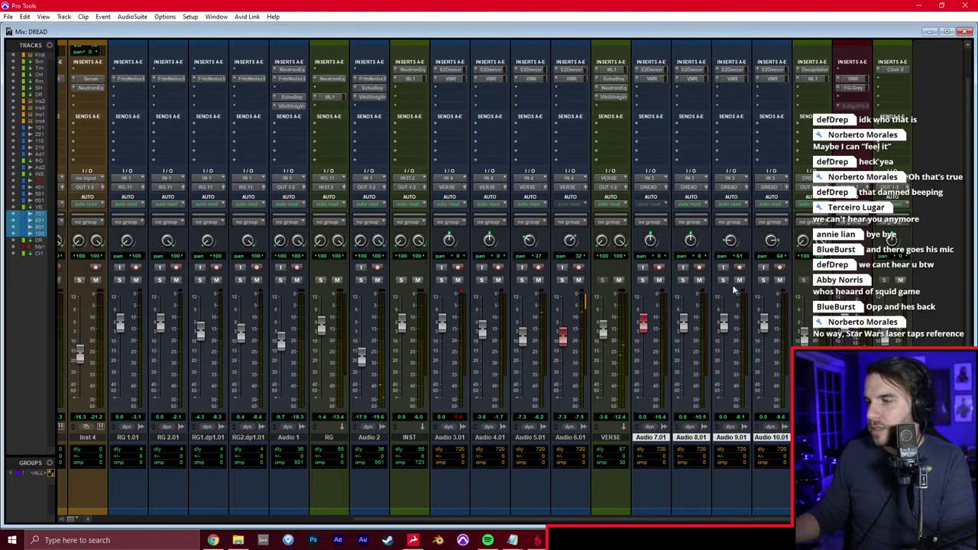
{"action": "left_click", "coordinate": [660, 178]}
{"action": "mouse_move", "coordinate": [684, 207]}
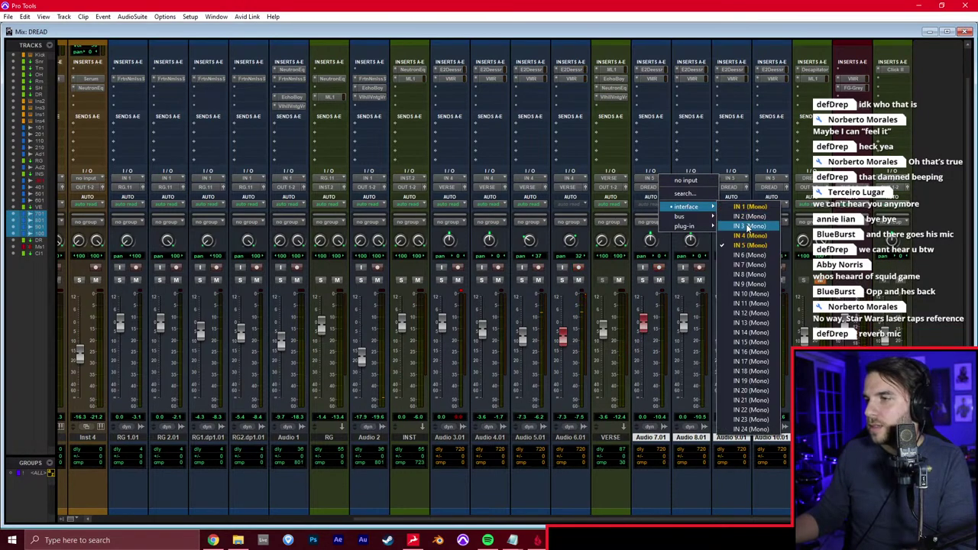
{"action": "left_click", "coordinate": [745, 236]}
{"action": "left_click", "coordinate": [579, 268]}
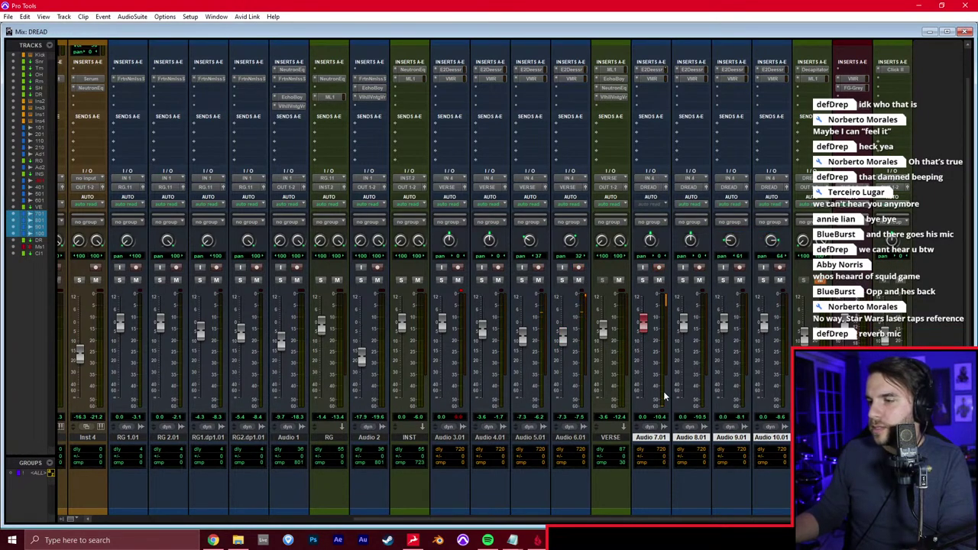
Duplicate the selected Audio 7.01 to Audio 10.01 tracks once without the active playlist and return to the edit view
{"action": "right_click", "coordinate": [772, 437]}
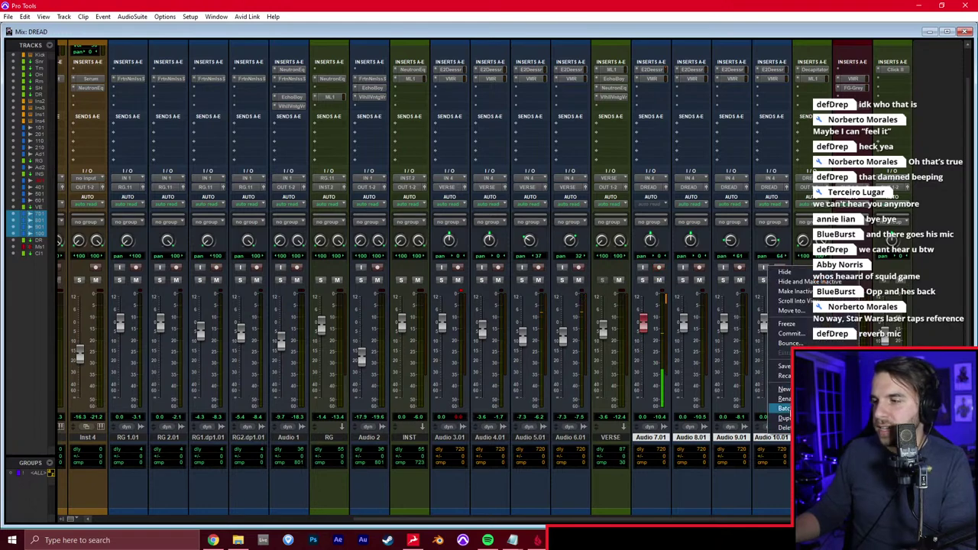
{"action": "left_click", "coordinate": [786, 418]}
{"action": "left_click", "coordinate": [483, 178]}
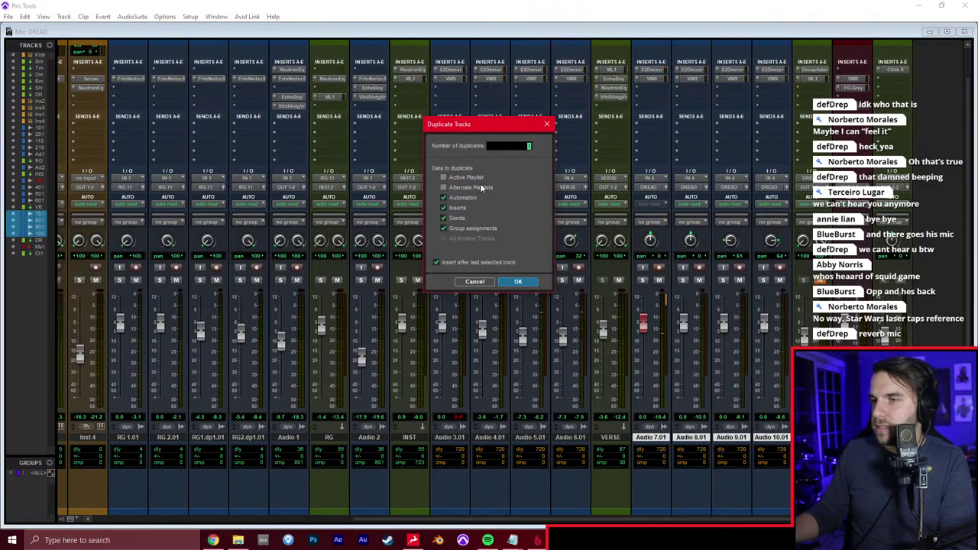
{"action": "key", "text": "Return"}
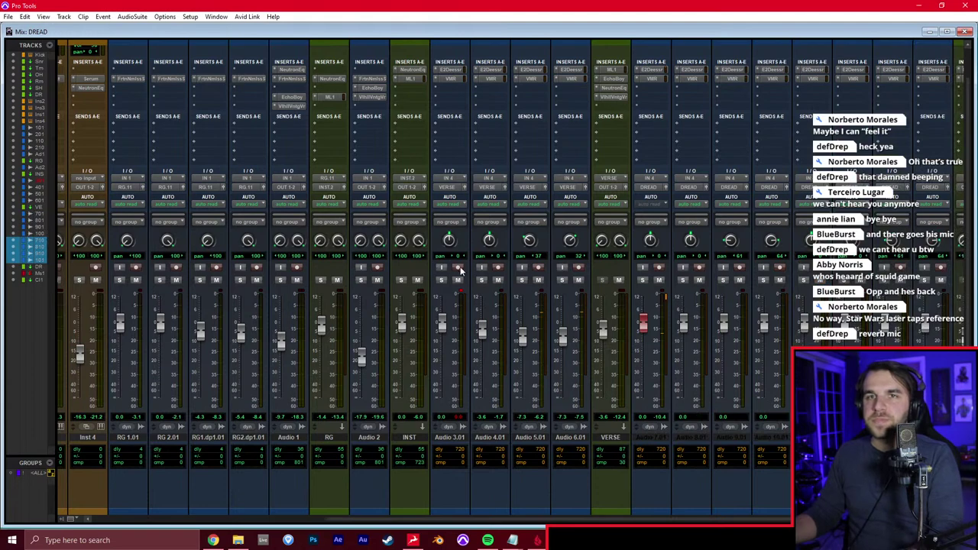
{"action": "scroll", "coordinate": [549, 304], "scroll_direction": "right", "scroll_amount": 2}
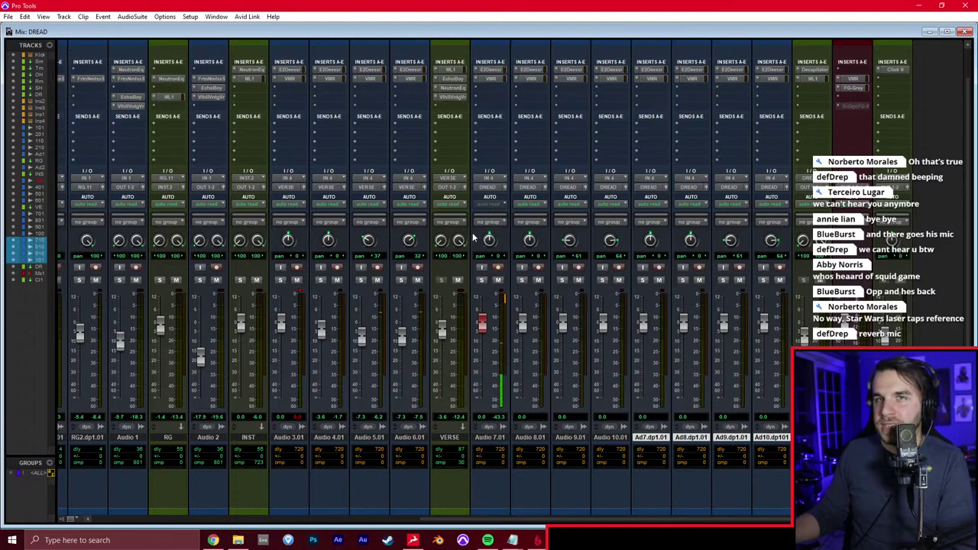
{"action": "key", "text": "ctrl+equal"}
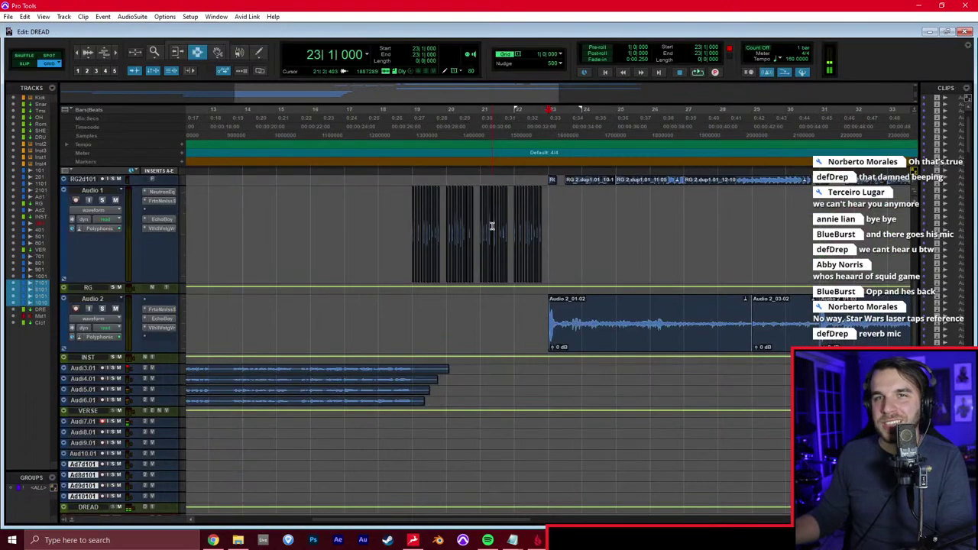
Place the edit cursor on the Audio 7.01 track and move it to bar 22
{"action": "left_click", "coordinate": [548, 454]}
{"action": "left_click", "coordinate": [549, 423]}
{"action": "scroll", "coordinate": [548, 423], "scroll_direction": "up", "scroll_amount": 2}
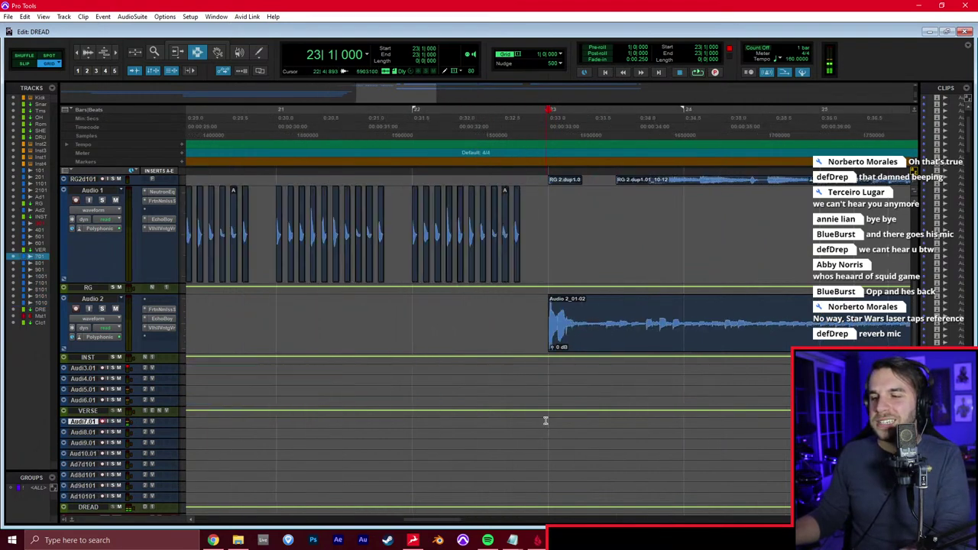
{"action": "scroll", "coordinate": [547, 422], "scroll_direction": "right", "scroll_amount": 3}
{"action": "scroll", "coordinate": [545, 421], "scroll_direction": "down", "scroll_amount": 1}
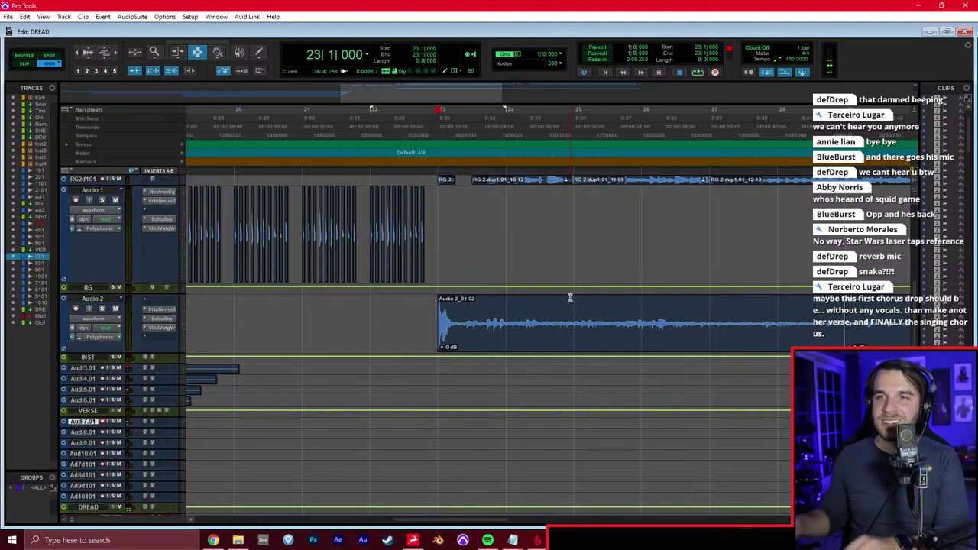
{"action": "key", "text": "ctrl+["}
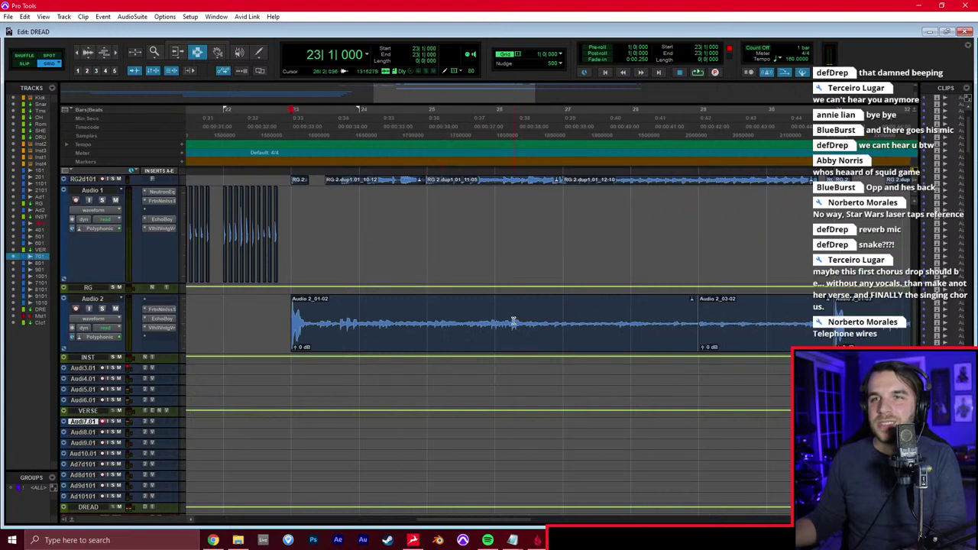
{"action": "scroll", "coordinate": [512, 321], "scroll_direction": "right", "scroll_amount": 2}
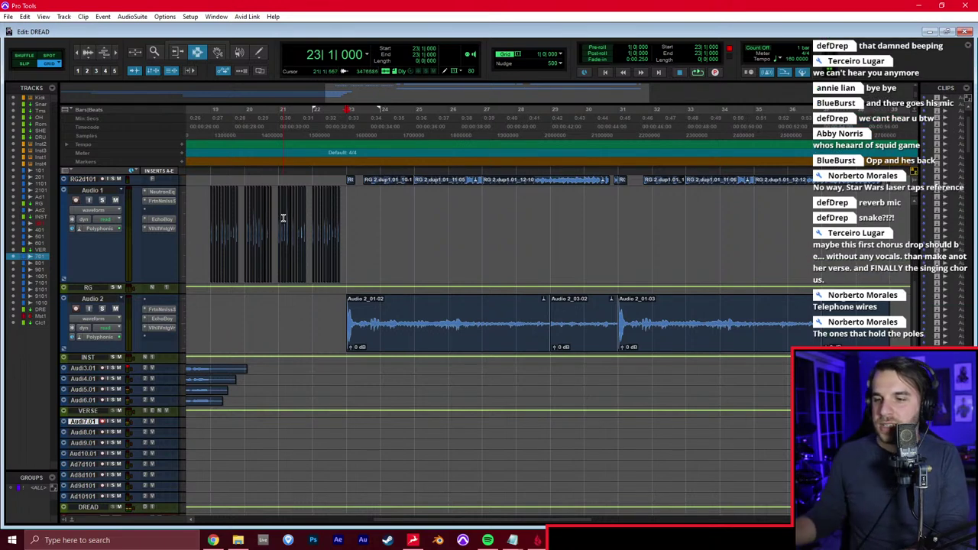
{"action": "key", "text": "t"}
{"action": "scroll", "coordinate": [368, 406], "scroll_direction": "right", "scroll_amount": 3}
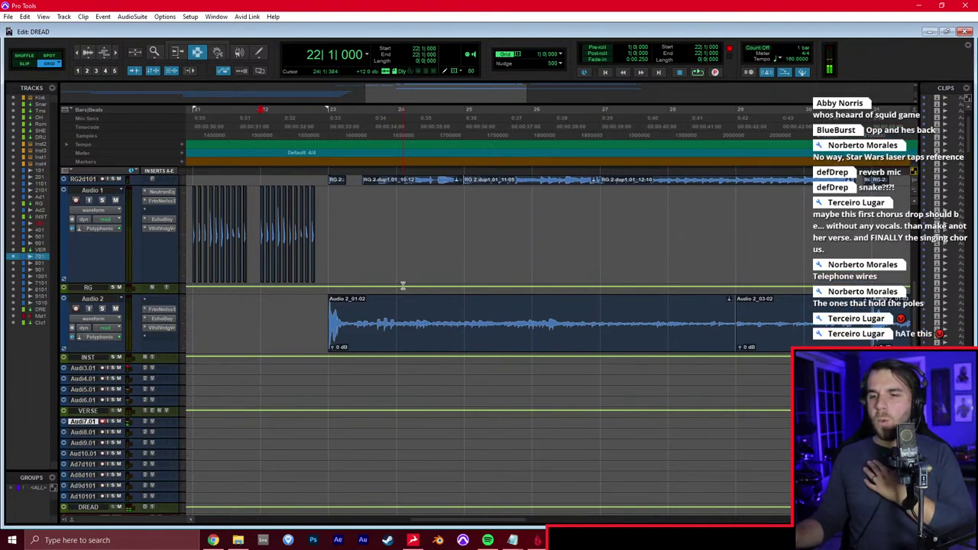
Record a vocal take on the Audio 7.01 track from bar 22 and try a second pass over it
{"action": "key", "text": "space"}
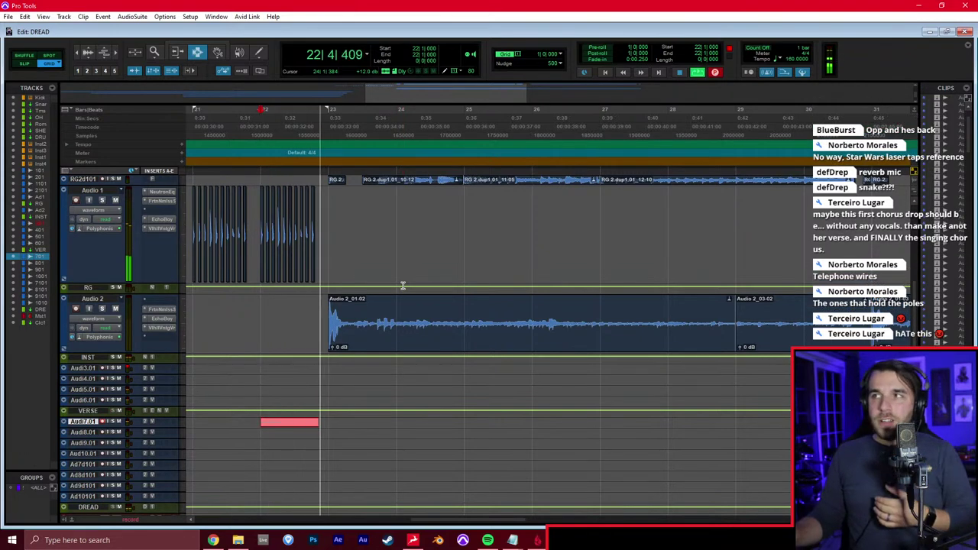
{"action": "key", "text": "space"}
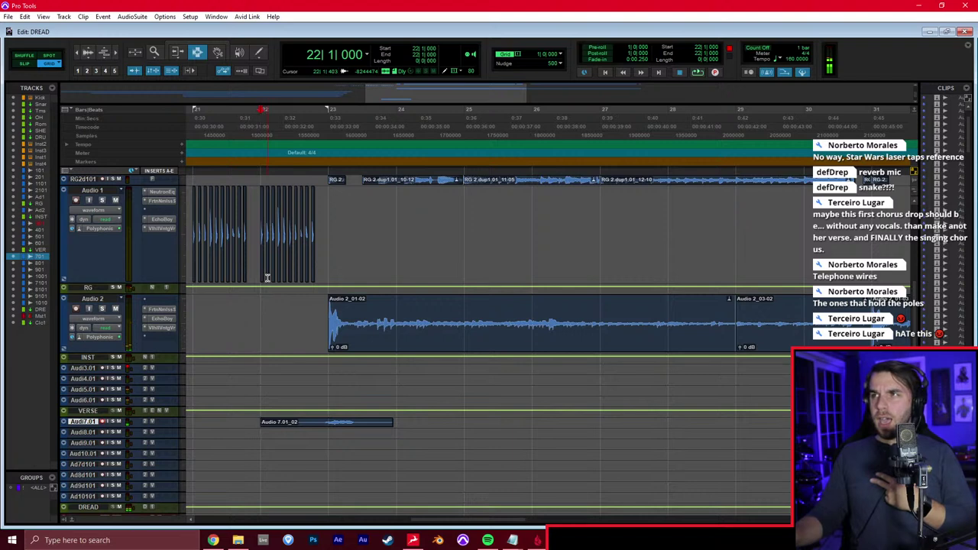
{"action": "key", "text": "space"}
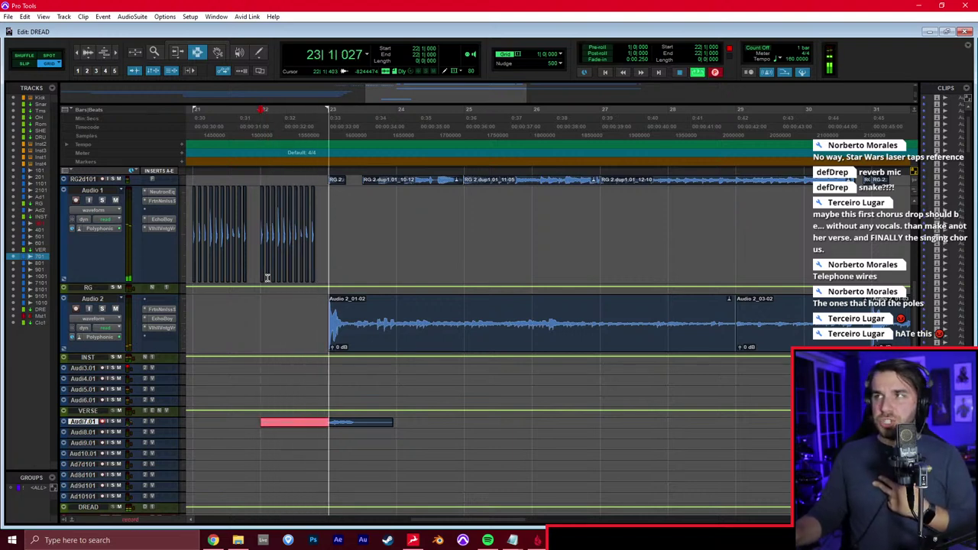
{"action": "key", "text": "space"}
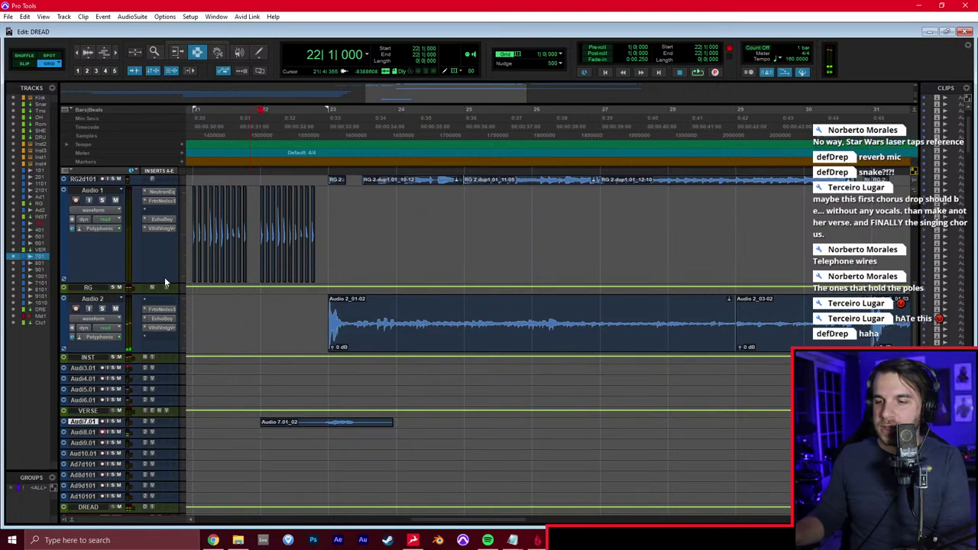
Record layered vocal takes from bar 22 on the Audio 8.01 and Audio 9.01 tracks
{"action": "key", "text": "ctrl+space"}
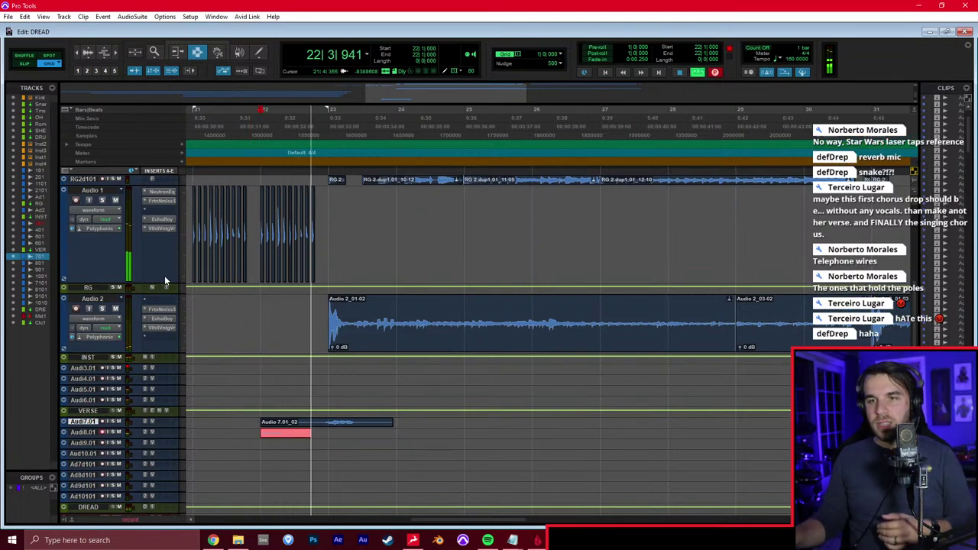
{"action": "key", "text": "space"}
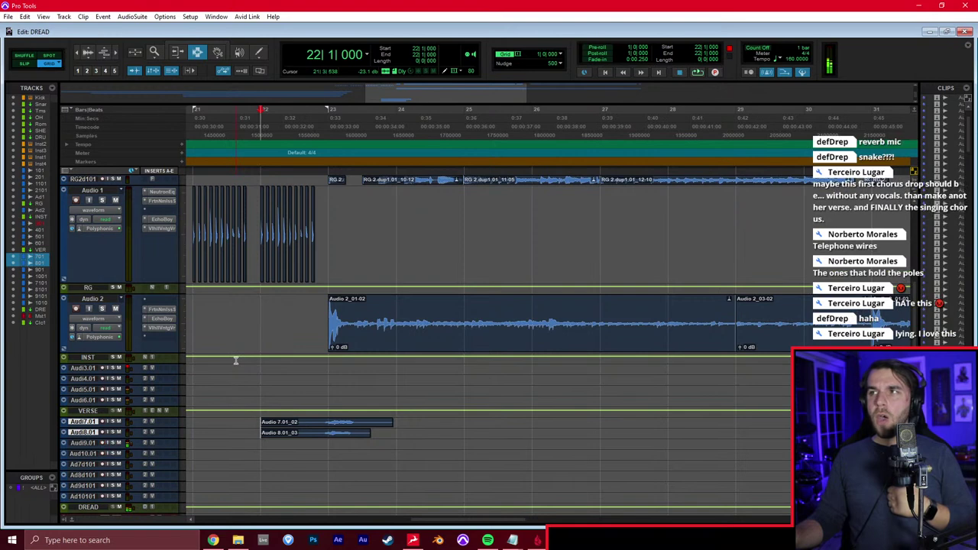
{"action": "key", "text": "ctrl+space"}
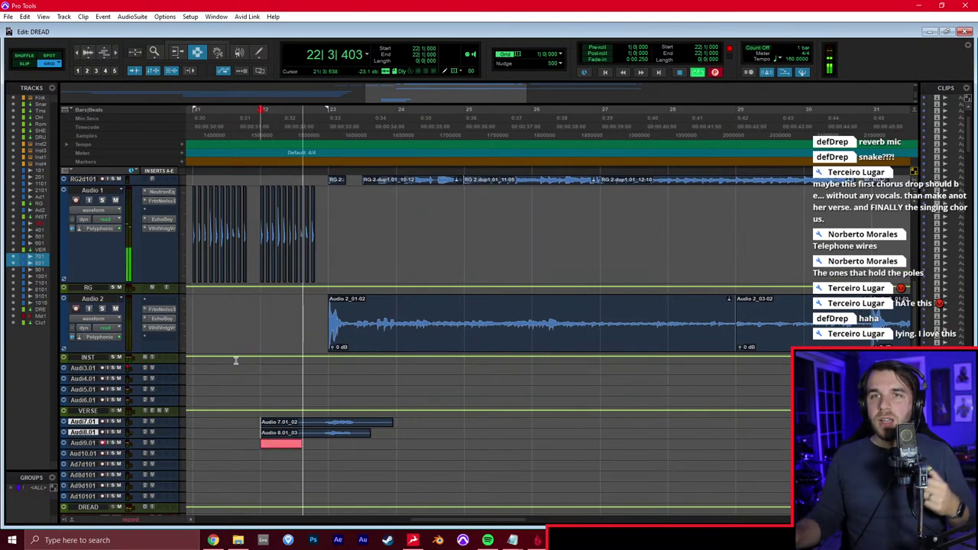
{"action": "key", "text": "space"}
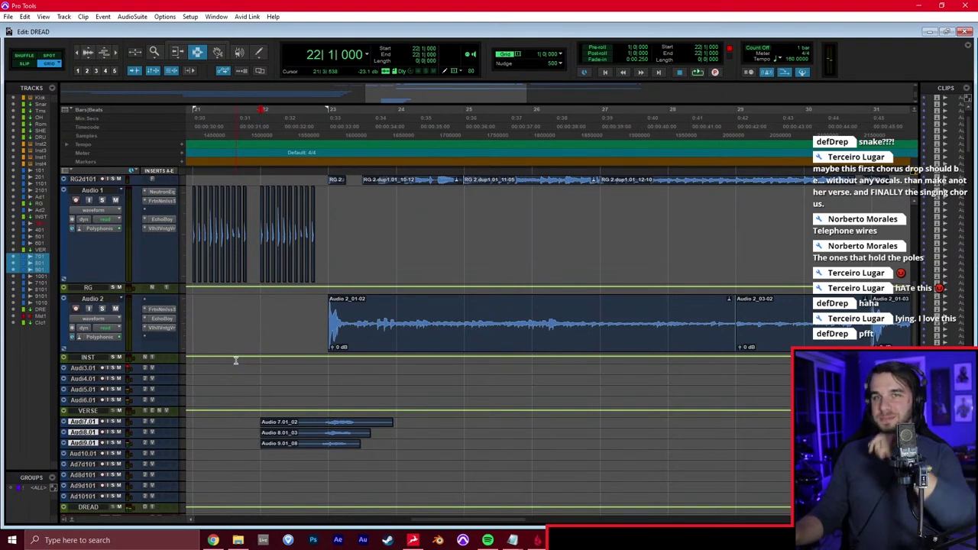
Redo the Audio 9.01 vocal take from bar 22 and record another layer on the Audio 10.01 track
{"action": "key", "text": "ctrl+space"}
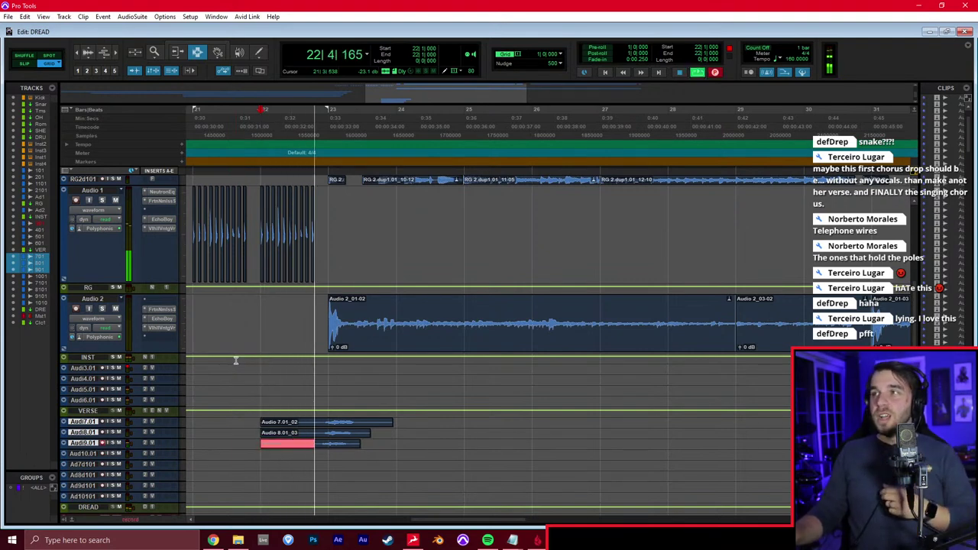
{"action": "key", "text": "space"}
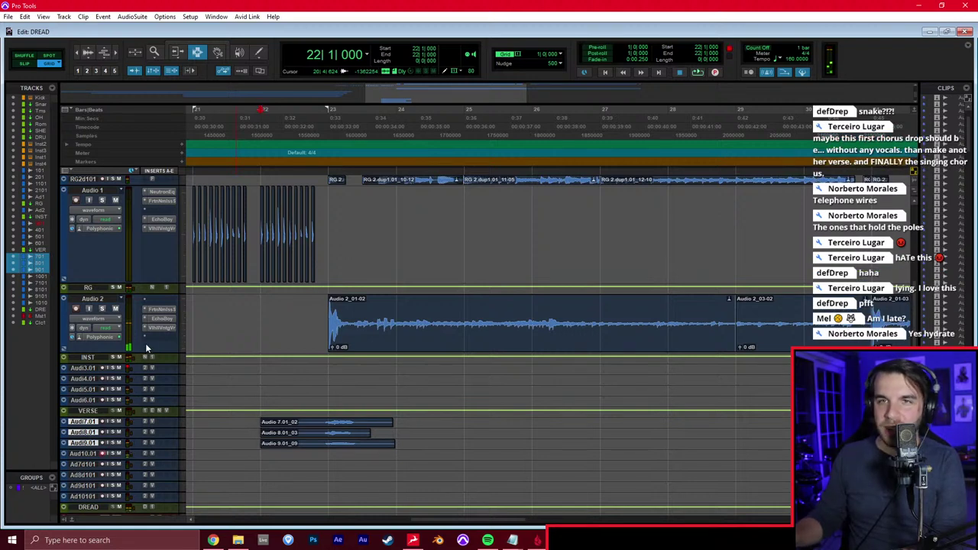
{"action": "key", "text": "ctrl+space"}
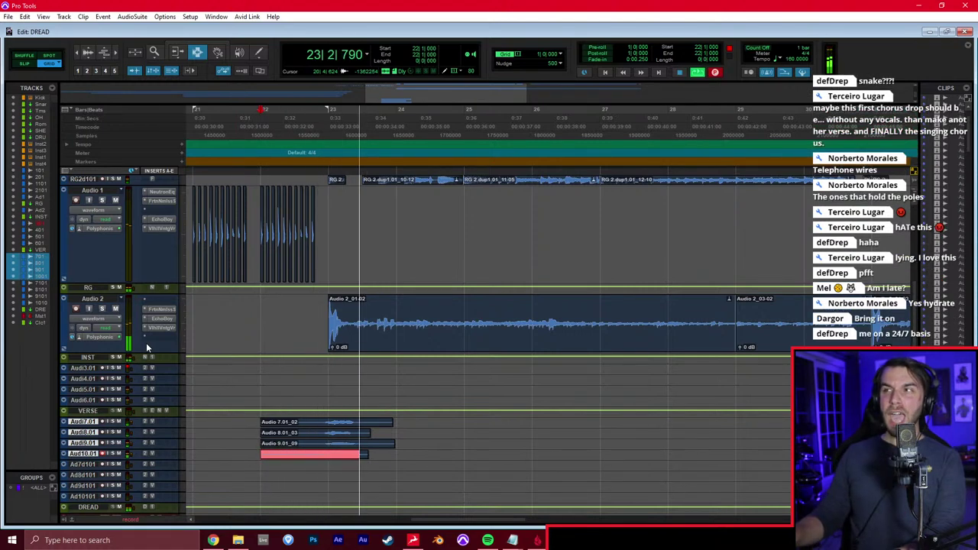
{"action": "key", "text": "space"}
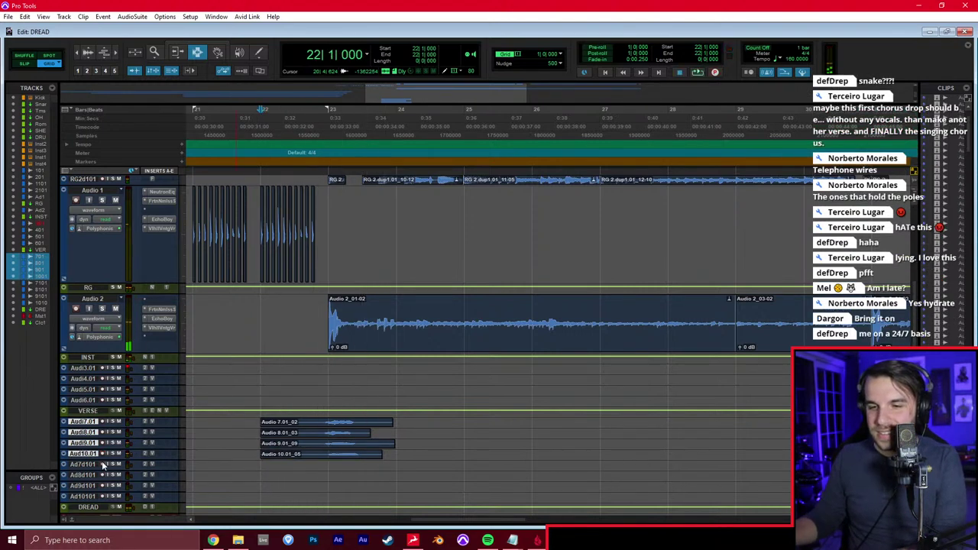
Arm the duplicated Audio 7 track, move the edit cursor back to bar 21 and record a vocal take on it
{"action": "left_click", "coordinate": [102, 464]}
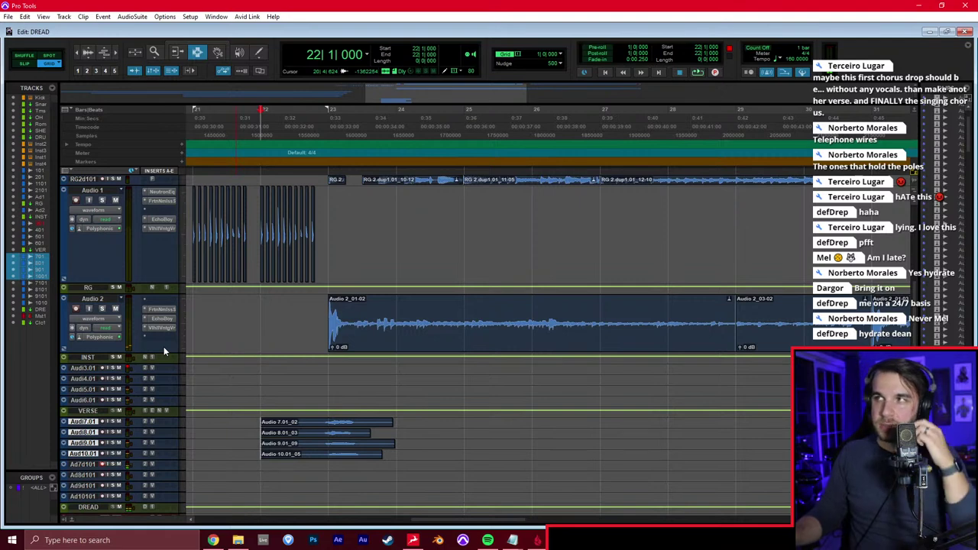
{"action": "key", "text": "KP_1"}
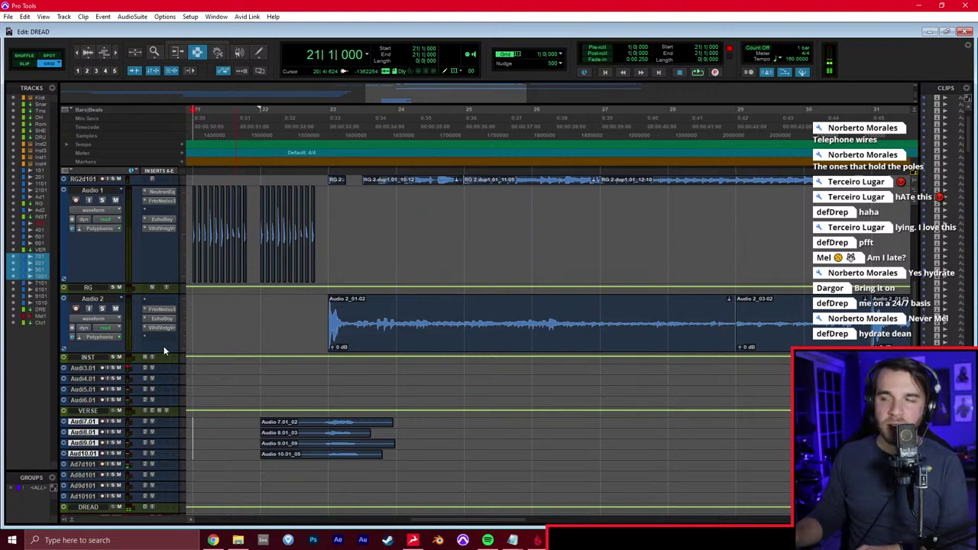
{"action": "key", "text": "ctrl+space"}
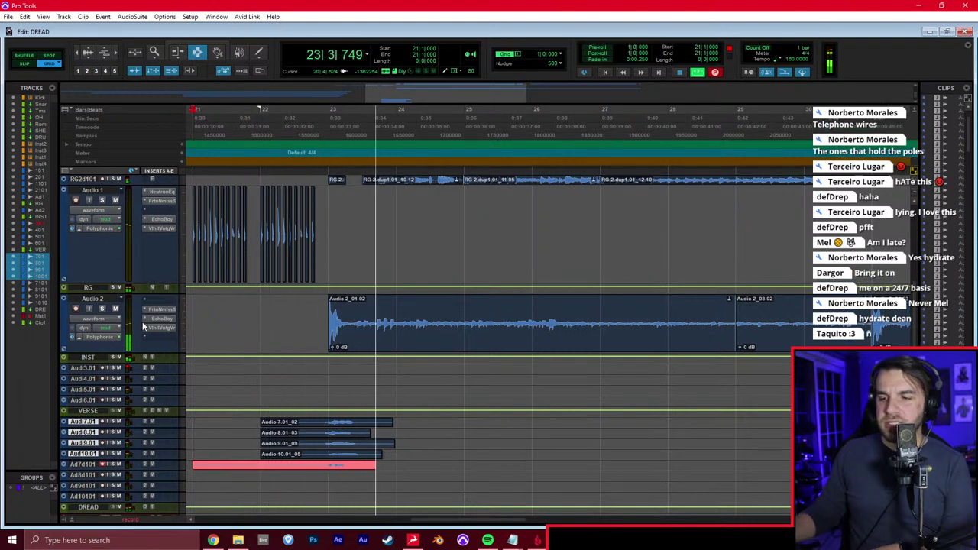
{"action": "key", "text": "space"}
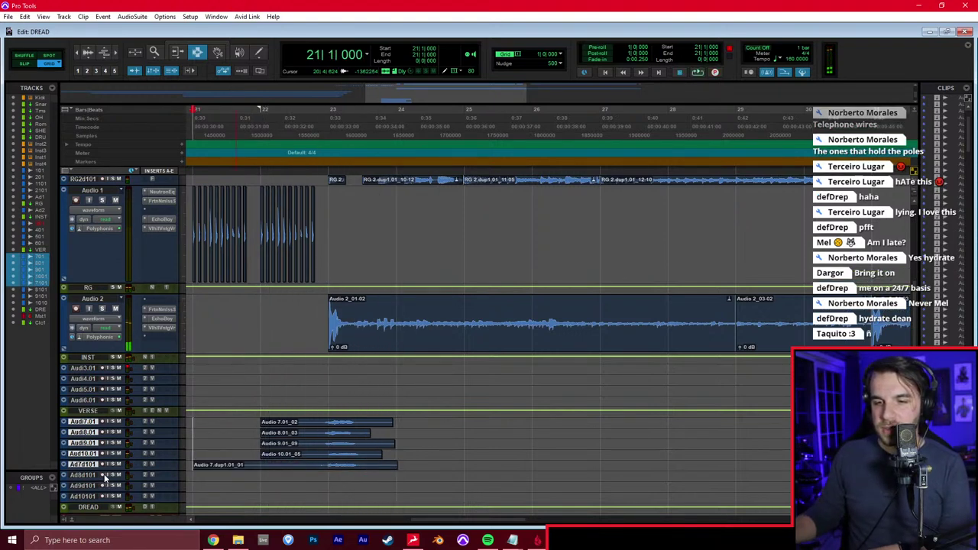
Record a vocal layer from bar 21 on each of the Audio 8, Audio 9 and Audio 10 duplicate tracks
{"action": "key", "text": "space"}
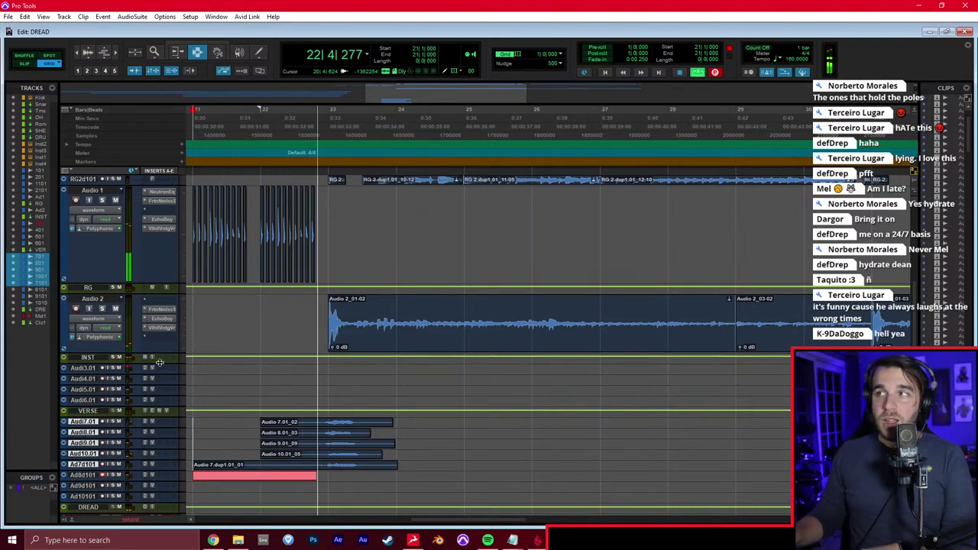
{"action": "key", "text": "space"}
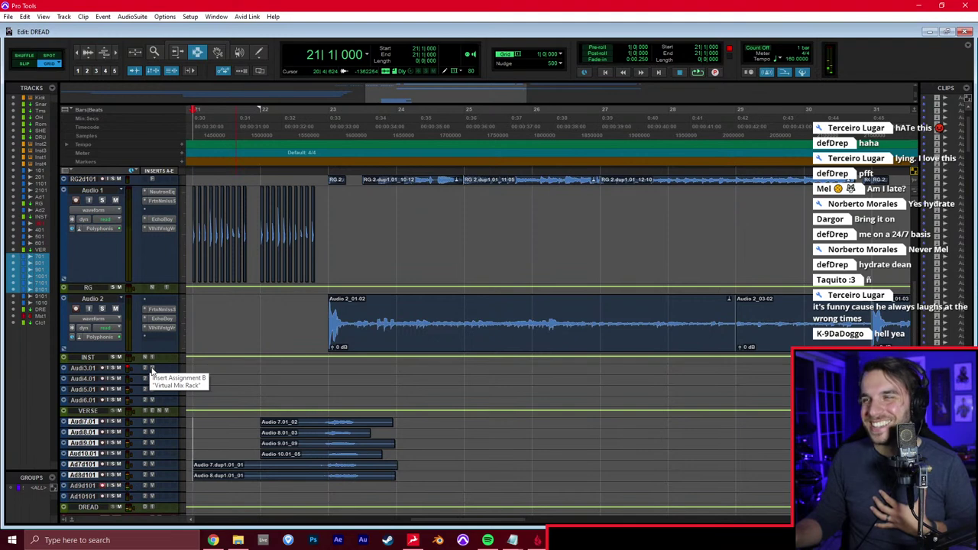
{"action": "key", "text": "space"}
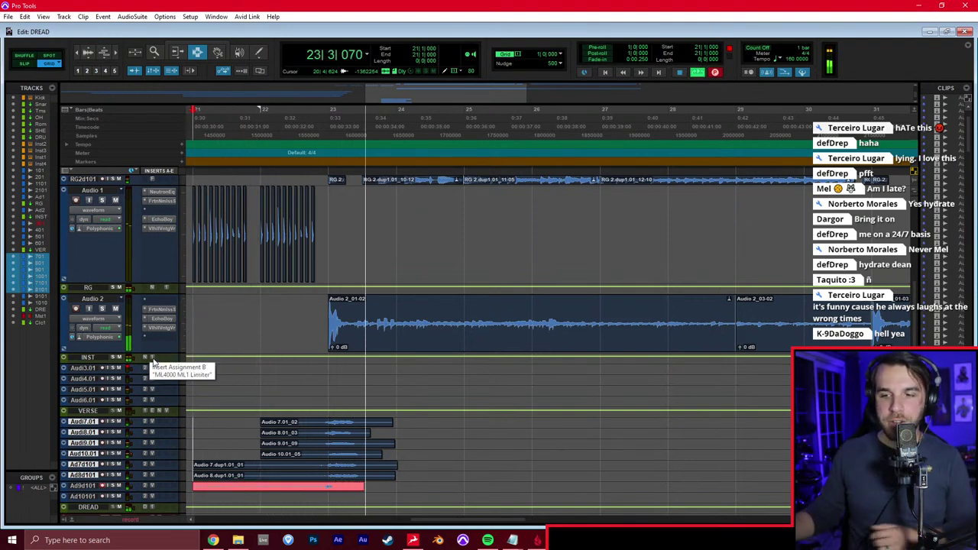
{"action": "key", "text": "space"}
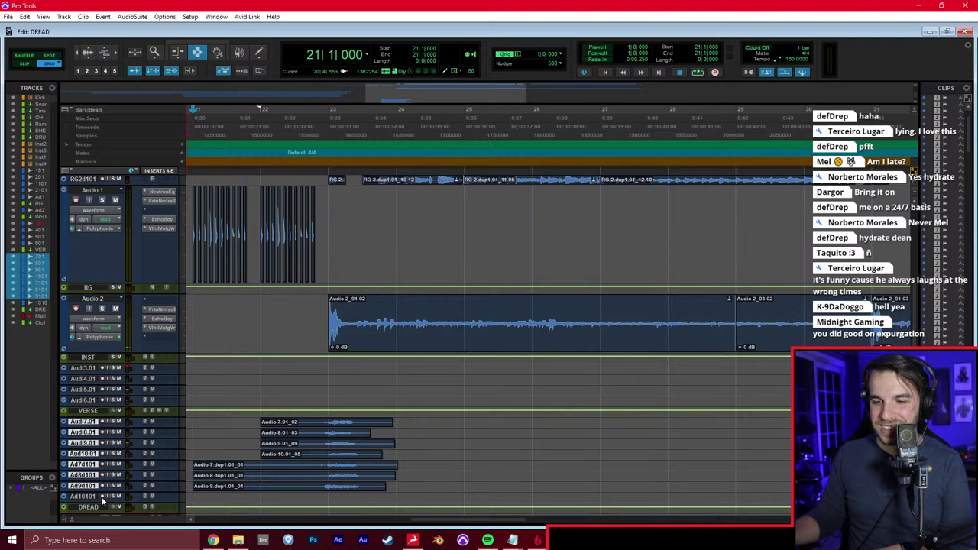
{"action": "key", "text": "ctrl+space"}
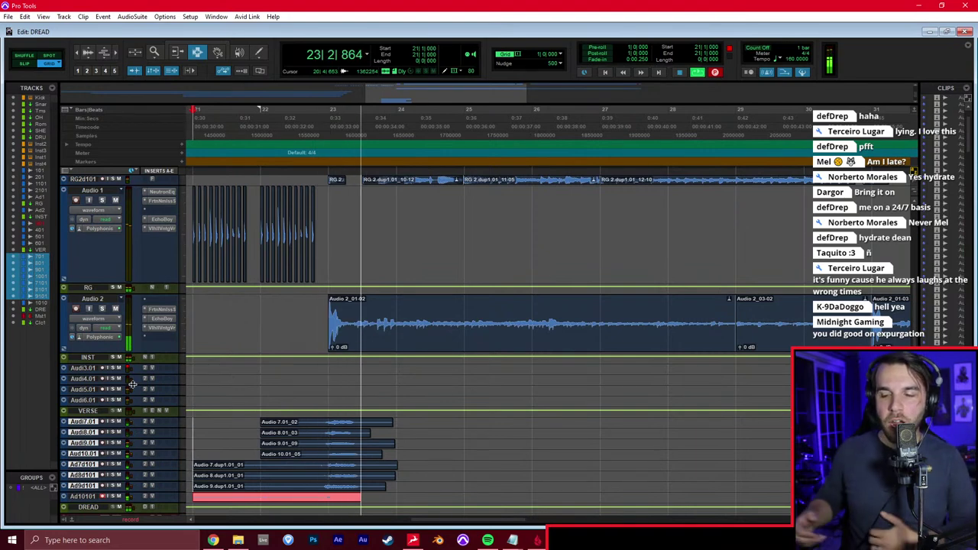
{"action": "key", "text": "space"}
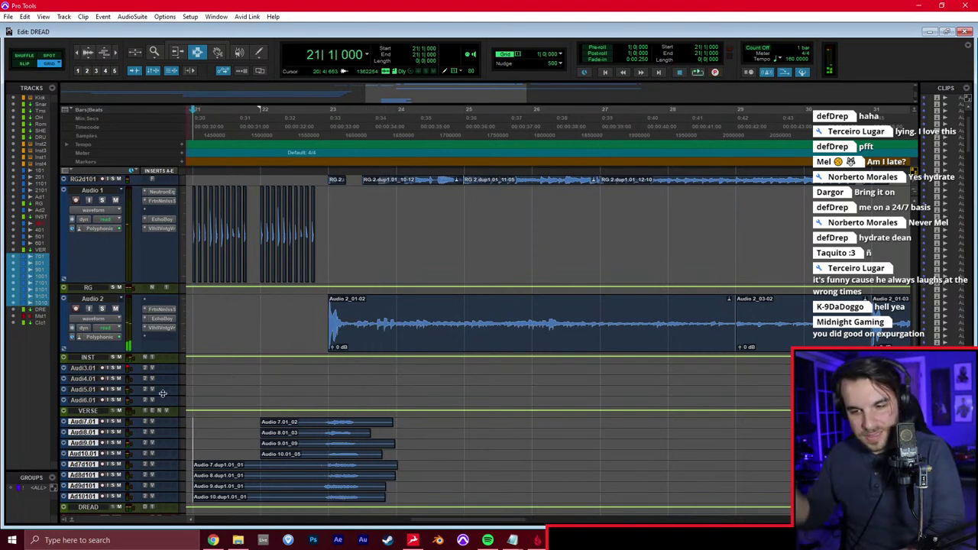
Place the edit cursor at bar 23 on the vocal tracks and play back the stacked takes
{"action": "left_click", "coordinate": [441, 446]}
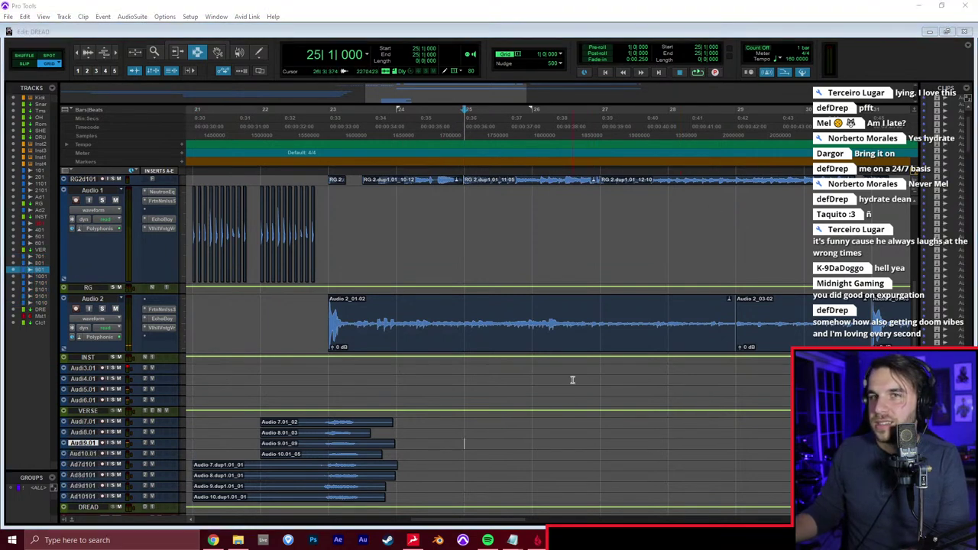
{"action": "left_click", "coordinate": [600, 380]}
{"action": "left_click", "coordinate": [332, 422]}
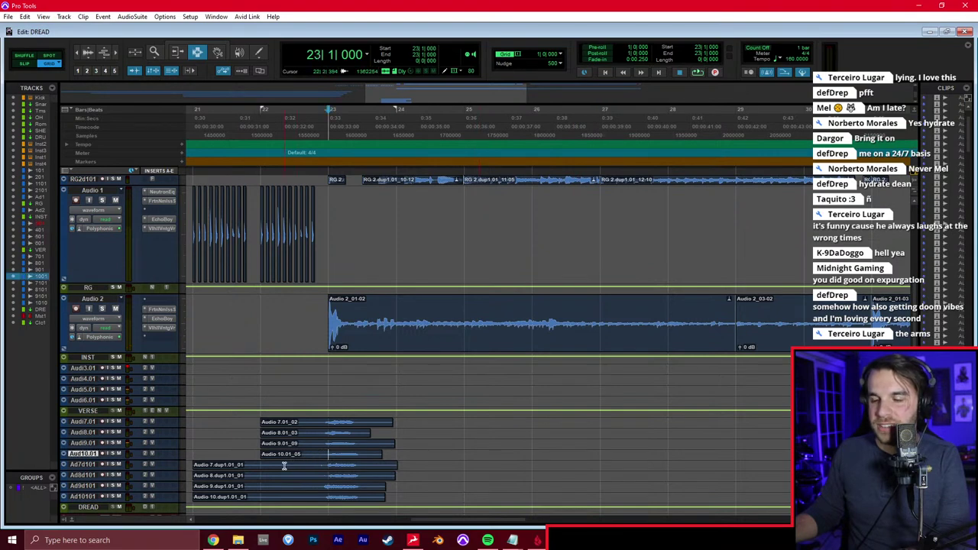
{"action": "key", "text": "space"}
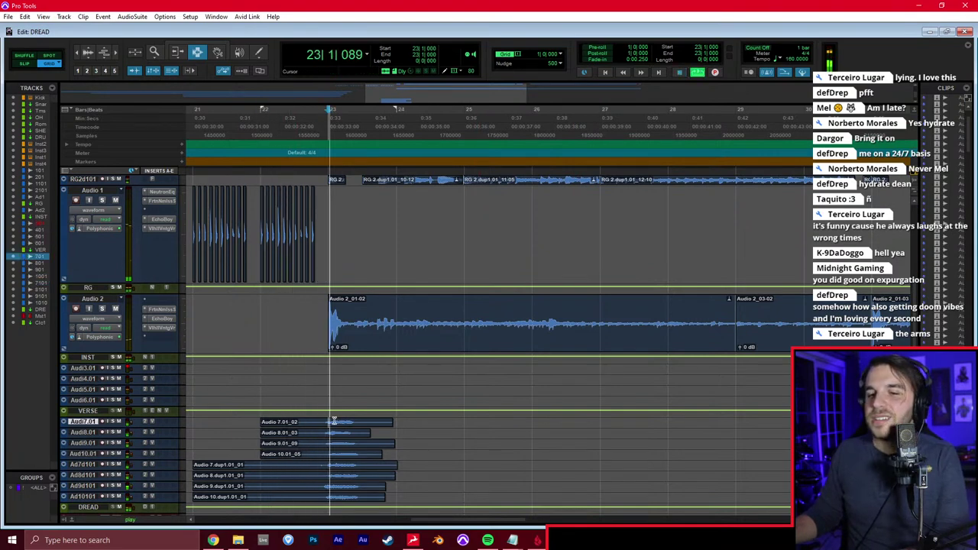
{"action": "key", "text": "space"}
{"action": "left_click", "coordinate": [320, 434]}
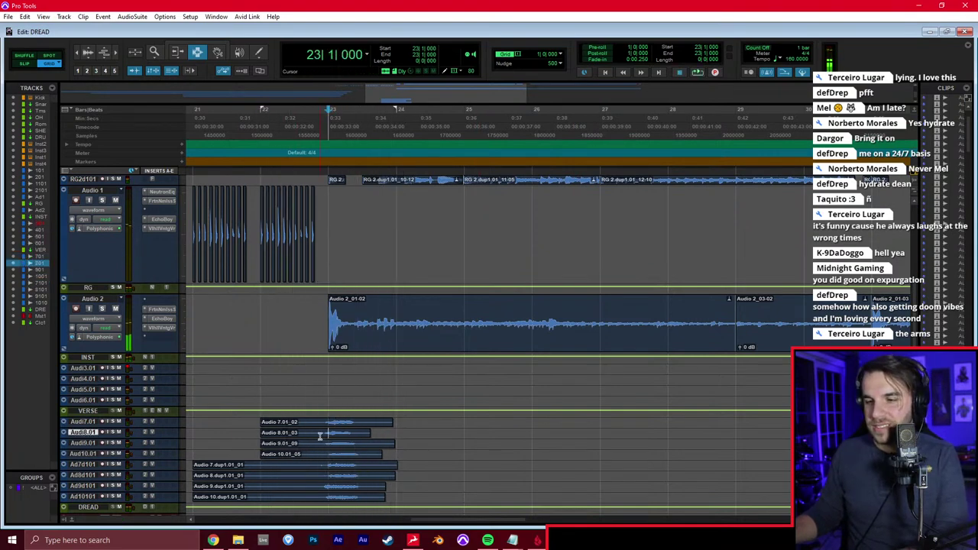
Open the Decapitator on the DREAD bus, listen to the stacked vocals through it and return to the edit window
{"action": "key", "text": "ctrl+equal"}
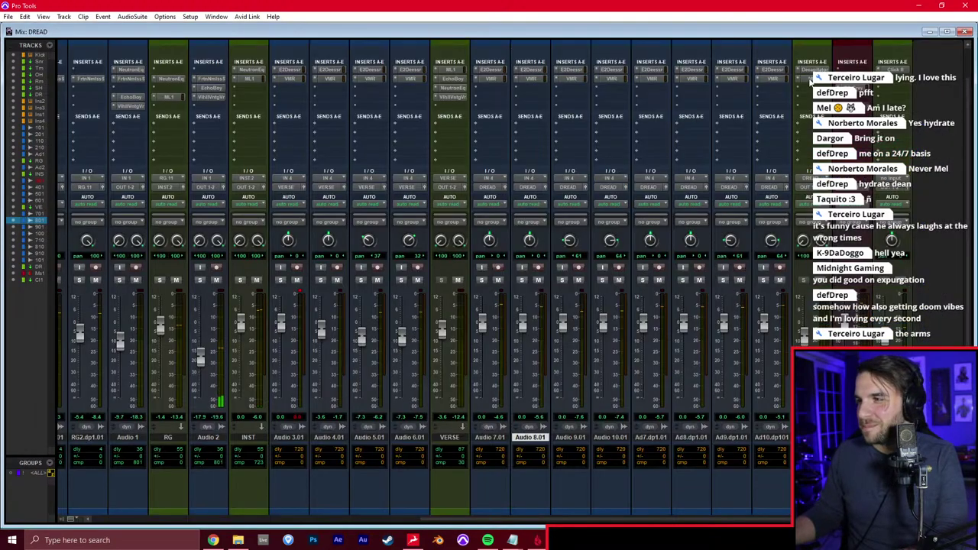
{"action": "left_click", "coordinate": [808, 71]}
{"action": "left_click", "coordinate": [810, 70]}
{"action": "left_click", "coordinate": [810, 79]}
{"action": "key", "text": "space"}
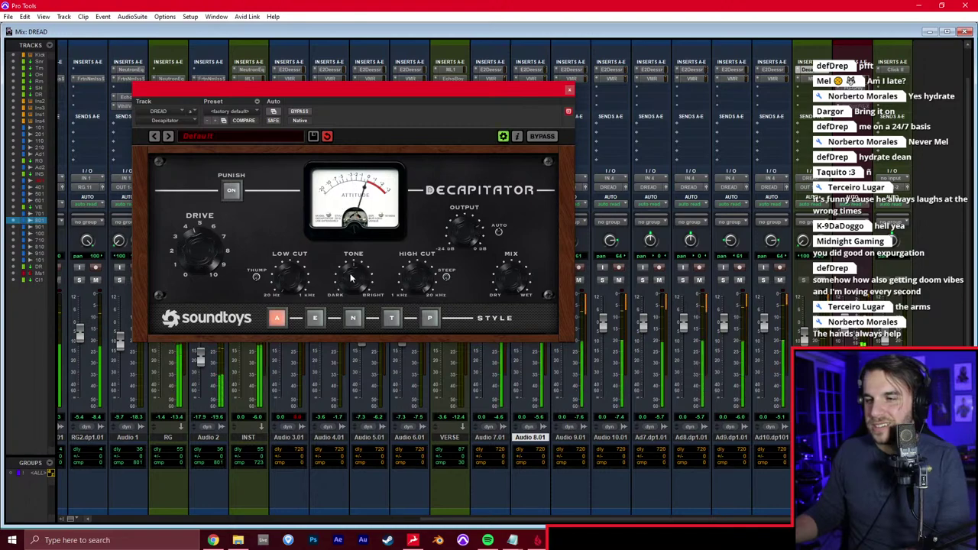
{"action": "key", "text": "space"}
{"action": "left_click", "coordinate": [570, 90]}
{"action": "key", "text": "ctrl+equal"}
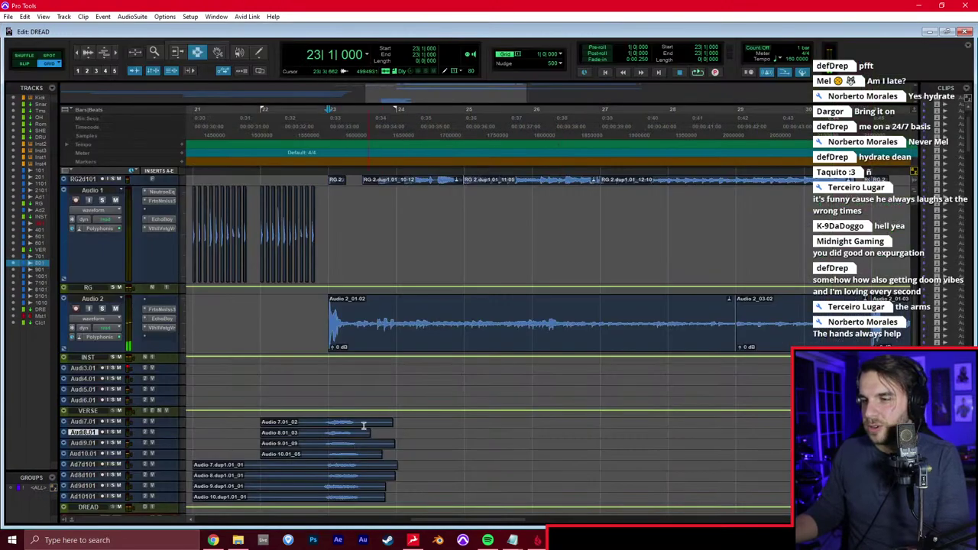
Enlarge the eight DREAD vocal tracks, switch to Slip mode and nudge the Audio 7.01 take slightly later
{"action": "left_click_drag", "start_coordinate": [326, 424], "coordinate": [352, 498]}
{"action": "key", "text": "e"}
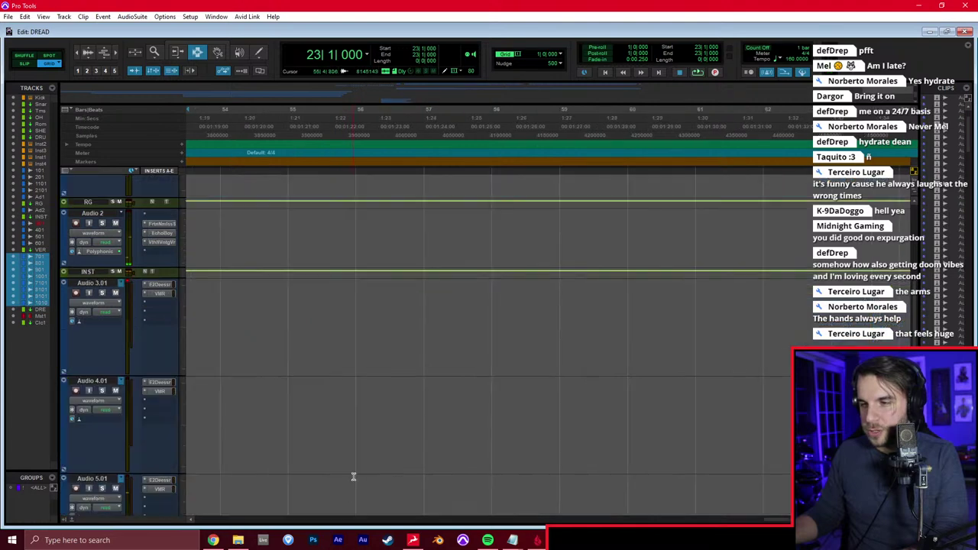
{"action": "left_click", "coordinate": [469, 336]}
{"action": "key", "text": "t"}
{"action": "key", "text": "F2"}
{"action": "scroll", "coordinate": [612, 214], "scroll_direction": "right", "scroll_amount": 3}
{"action": "double_click", "coordinate": [610, 201]}
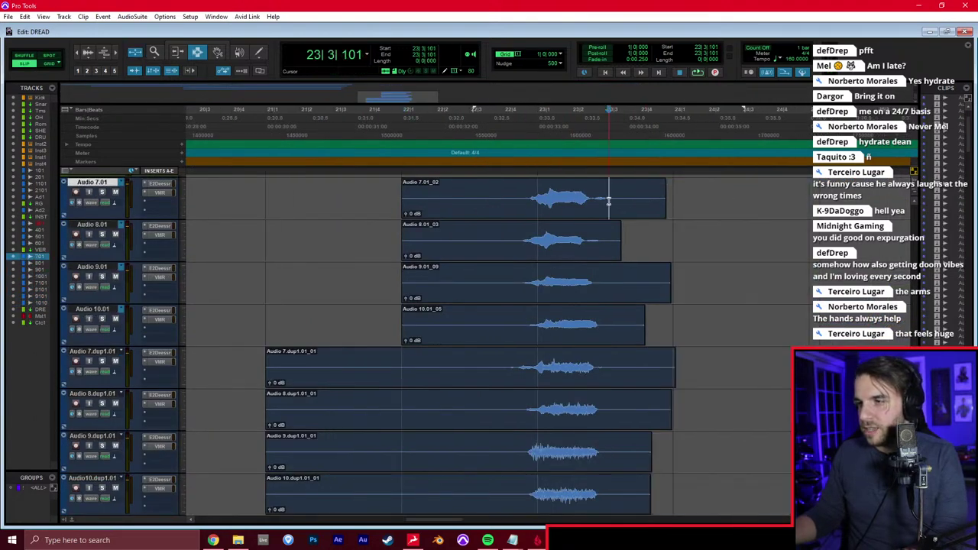
{"action": "key", "text": "period"}
{"action": "key", "text": "period"}
{"action": "key", "text": "period"}
{"action": "key", "text": "period"}
{"action": "key", "text": "period"}
{"action": "key", "text": "period"}
Set the nudge value to 1000 and nudge the Audio 8.01 take later to line up with Audio 7.01
{"action": "double_click", "coordinate": [565, 239]}
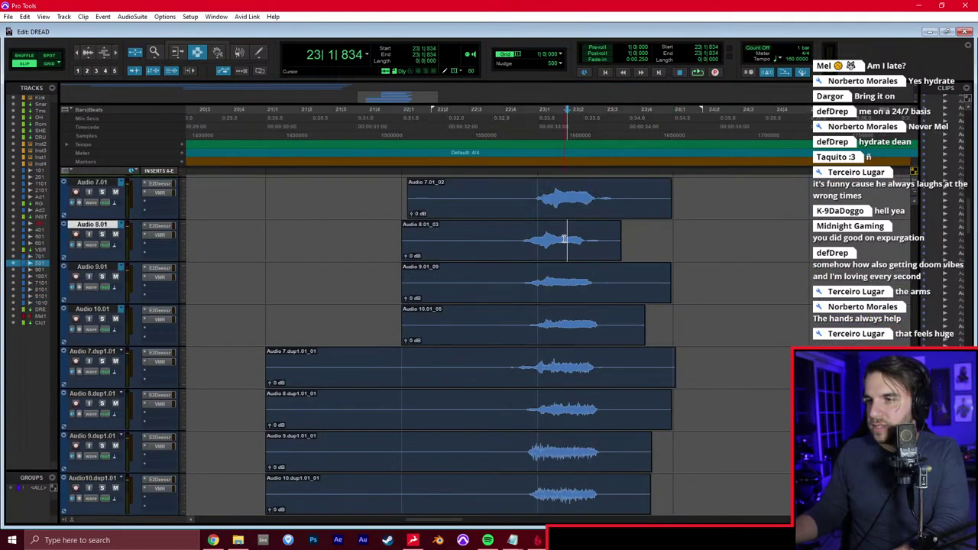
{"action": "key", "text": "period"}
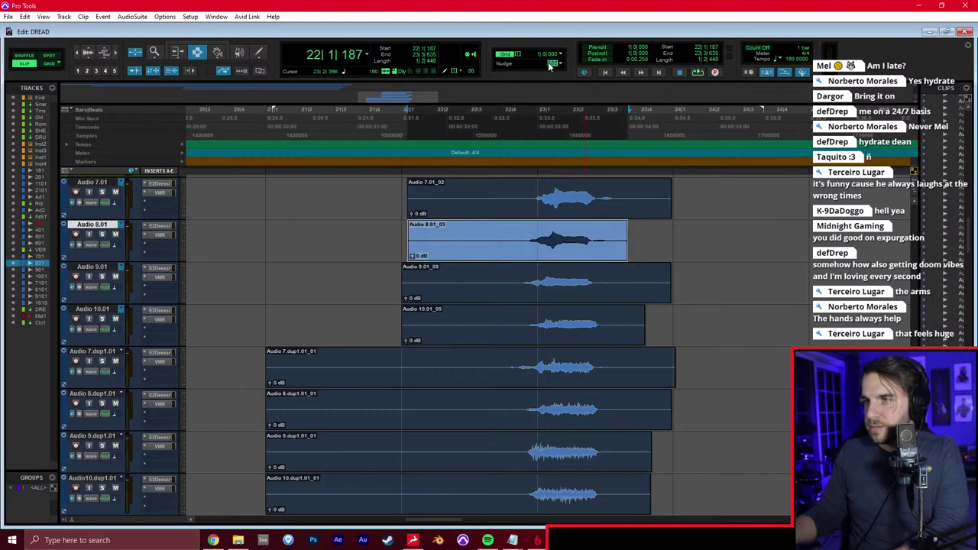
{"action": "left_click", "coordinate": [542, 248]}
{"action": "double_click", "coordinate": [543, 247]}
{"action": "key", "text": "period"}
{"action": "key", "text": "period"}
Nudge the Audio 9.01 and Audio 10.01 takes later to align them with the takes above
{"action": "key", "text": "F8"}
{"action": "left_click", "coordinate": [561, 281]}
{"action": "key", "text": "period"}
{"action": "key", "text": "period"}
{"action": "key", "text": "period"}
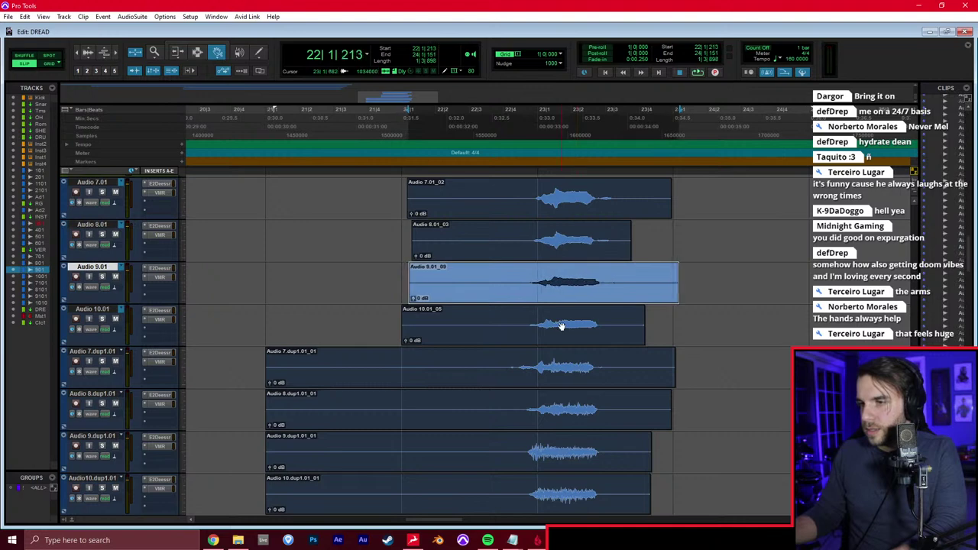
{"action": "left_click", "coordinate": [563, 324]}
{"action": "key", "text": "period"}
{"action": "key", "text": "period"}
{"action": "key", "text": "period"}
Nudge the Audio 7.dup1.01 and Audio 8.dup1.01 takes later to tighten them against the other layers
{"action": "left_click", "coordinate": [559, 358]}
{"action": "key", "text": "period"}
{"action": "key", "text": "period"}
{"action": "key", "text": "period"}
{"action": "key", "text": "period"}
{"action": "key", "text": "period"}
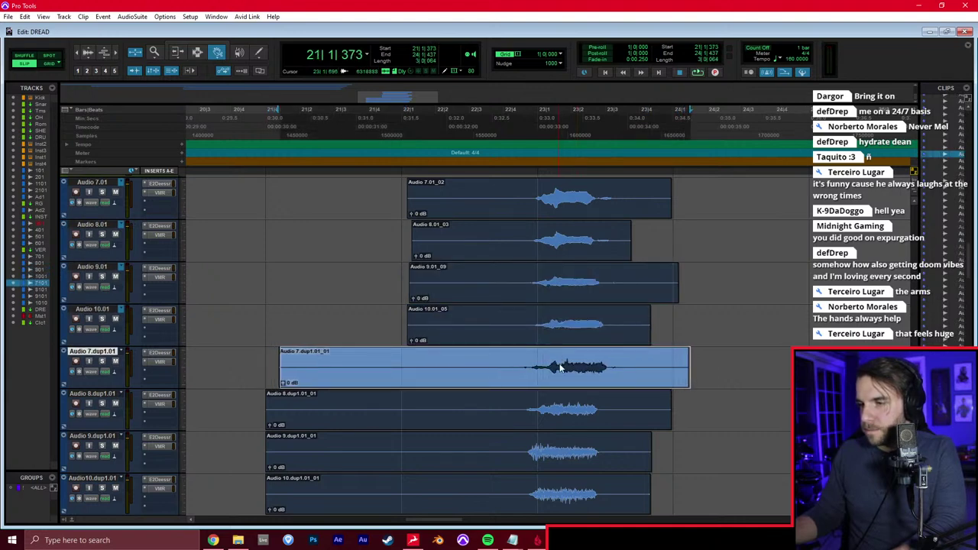
{"action": "left_click", "coordinate": [568, 411]}
{"action": "key", "text": "period"}
{"action": "key", "text": "period"}
{"action": "key", "text": "period"}
{"action": "key", "text": "period"}
Nudge the Audio 9.dup1.01 and Audio 10.dup1.01 takes later to align their onsets with the stack
{"action": "left_click", "coordinate": [561, 451]}
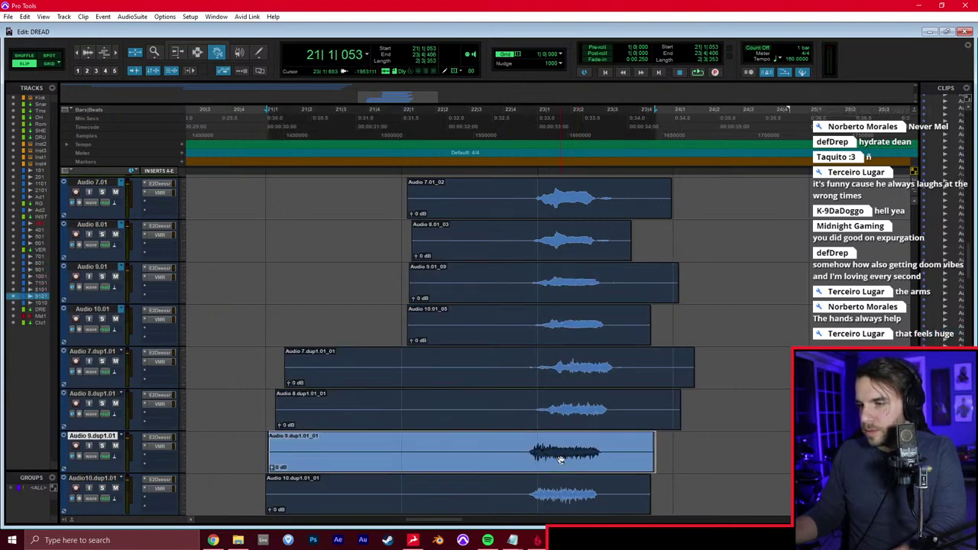
{"action": "key", "text": "period"}
{"action": "key", "text": "period"}
{"action": "key", "text": "period"}
{"action": "left_click", "coordinate": [560, 495]}
{"action": "key", "text": "period"}
{"action": "key", "text": "period"}
{"action": "key", "text": "period"}
Play back the aligned vocal stack from the middle of bar 22
{"action": "key", "text": "F7"}
{"action": "left_click", "coordinate": [481, 428]}
{"action": "key", "text": "space"}
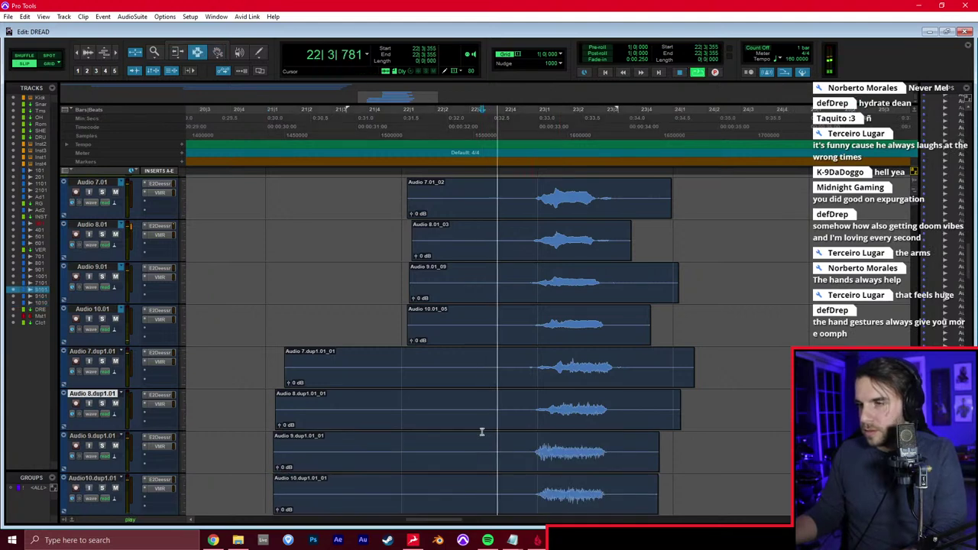
{"action": "key", "text": "space"}
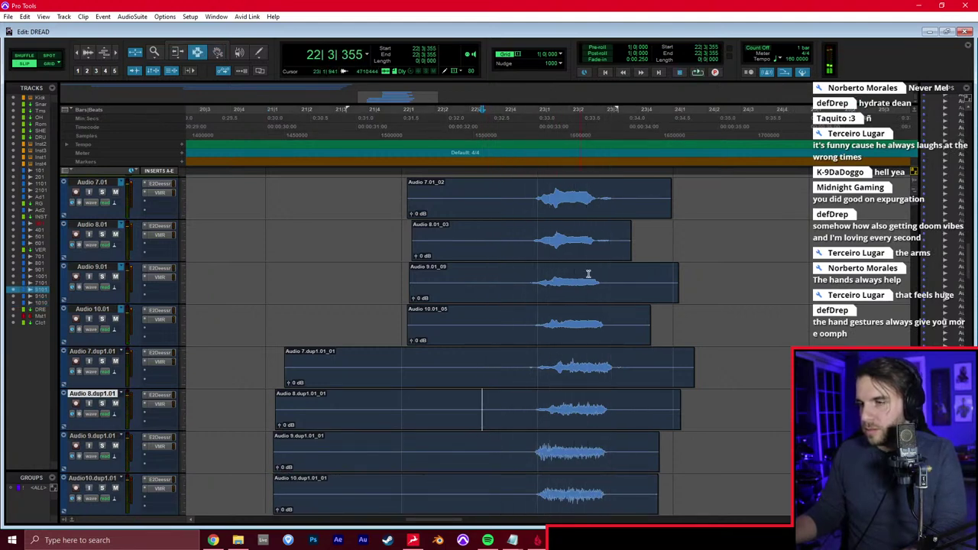
Cut the tails and silent lead-ins off all eight vocal clips and fade out their ends
{"action": "left_click_drag", "start_coordinate": [611, 209], "coordinate": [726, 505]}
{"action": "key", "text": "Delete"}
{"action": "left_click_drag", "start_coordinate": [639, 191], "coordinate": [606, 489]}
{"action": "key", "text": "f"}
{"action": "left_click_drag", "start_coordinate": [520, 205], "coordinate": [245, 498]}
{"action": "key", "text": "Delete"}
Zoom out and play back the trimmed vocal stack from bar 22 in Grid mode
{"action": "left_click", "coordinate": [333, 414]}
{"action": "key", "text": "space"}
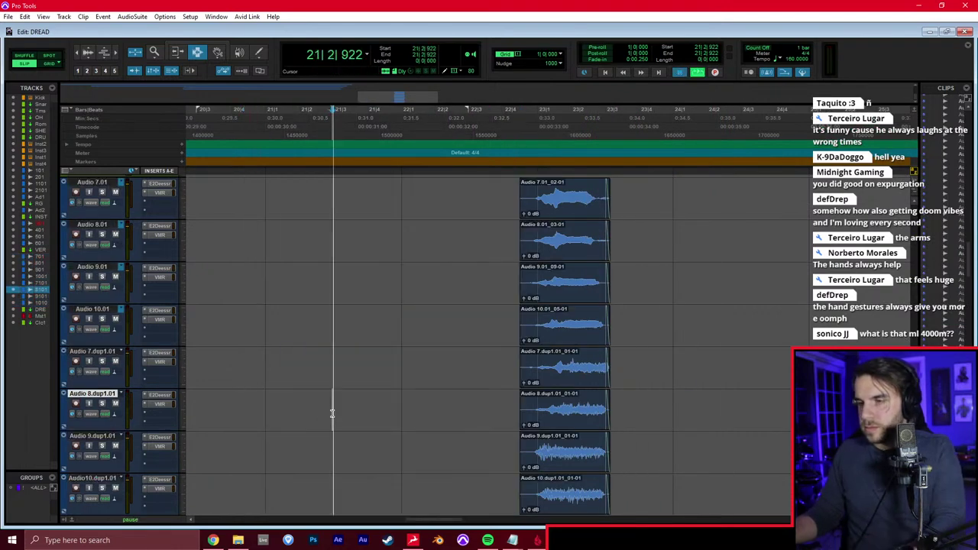
{"action": "key", "text": "ctrl+bracketleft"}
{"action": "left_click", "coordinate": [472, 244]}
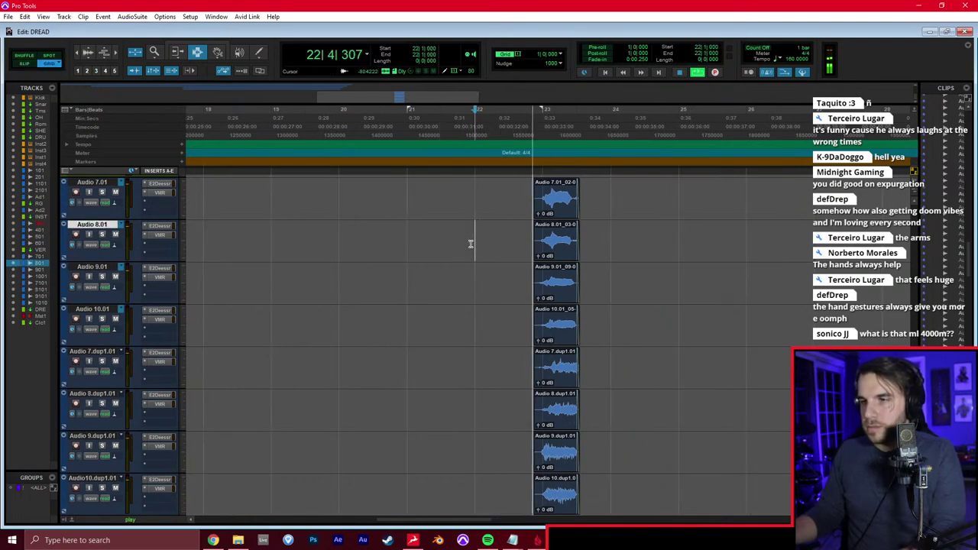
{"action": "key", "text": "space"}
Select all eight vocal clips, nudge them together slightly earlier in Slip mode and play back the new timing
{"action": "left_click", "coordinate": [555, 201]}
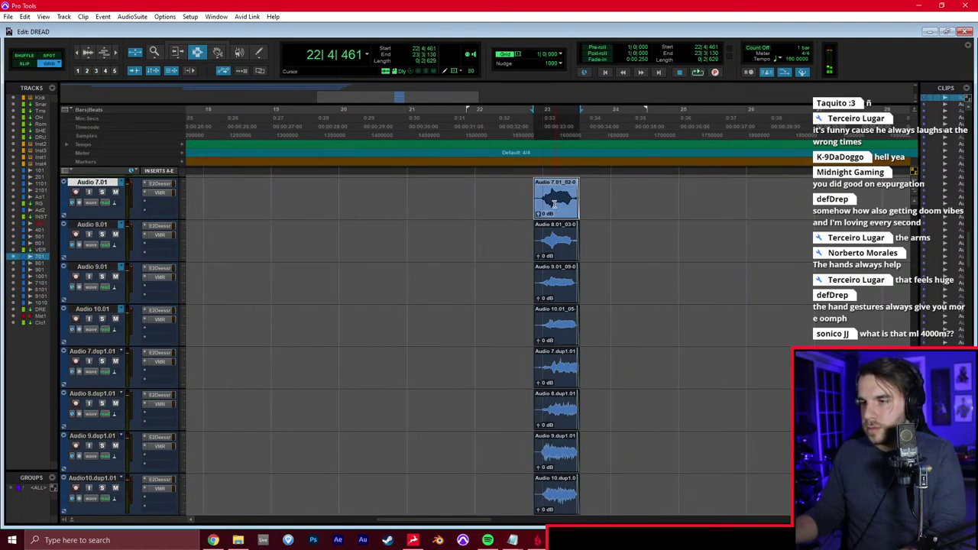
{"action": "left_click_drag", "start_coordinate": [527, 200], "coordinate": [636, 497]}
{"action": "key", "text": "F2"}
{"action": "key", "text": "comma"}
{"action": "key", "text": "comma"}
{"action": "key", "text": "comma"}
{"action": "key", "text": "comma"}
{"action": "key", "text": "comma"}
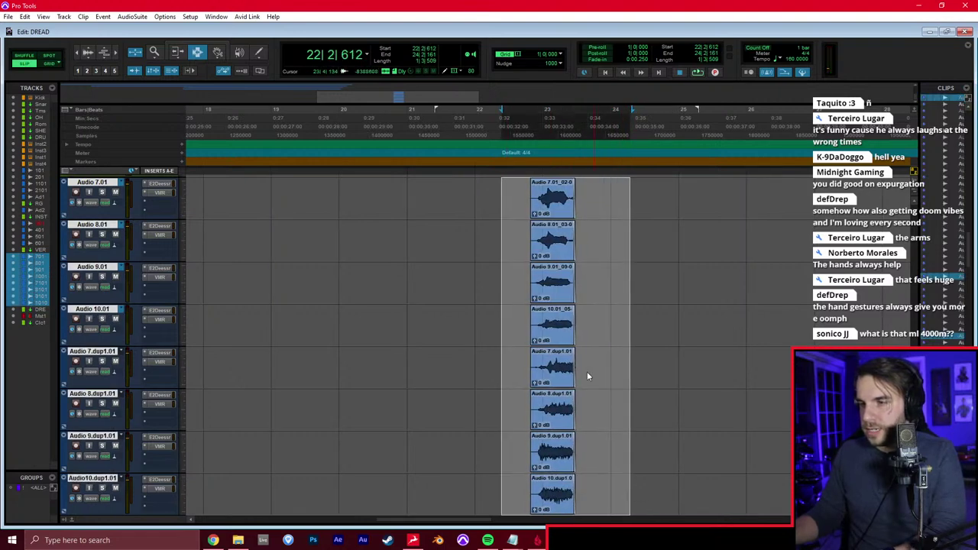
{"action": "left_click", "coordinate": [462, 291]}
{"action": "key", "text": "space"}
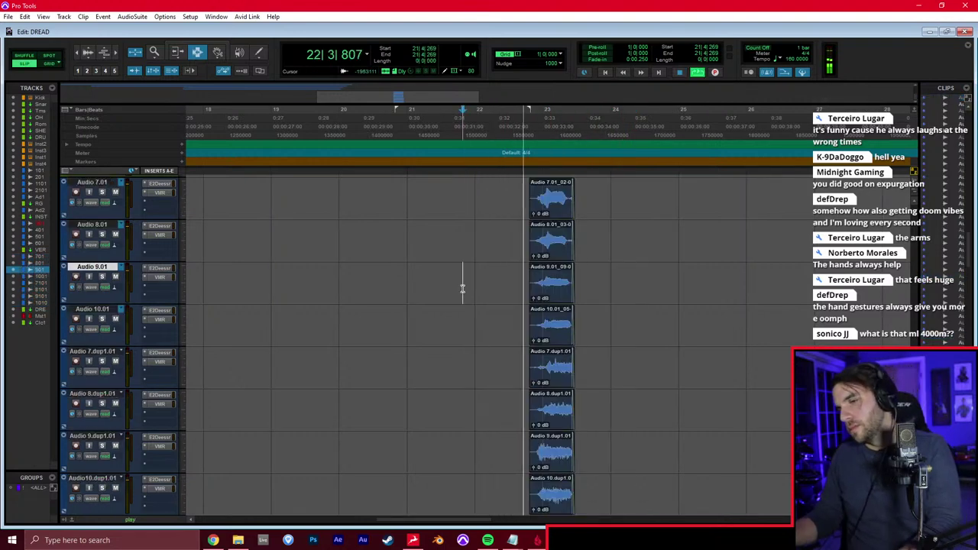
{"action": "key", "text": "space"}
Trim the starts of all eight vocal clips closer to the scream, add fade-ins and play them back
{"action": "left_click", "coordinate": [518, 237]}
{"action": "key", "text": "t"}
{"action": "key", "text": "t"}
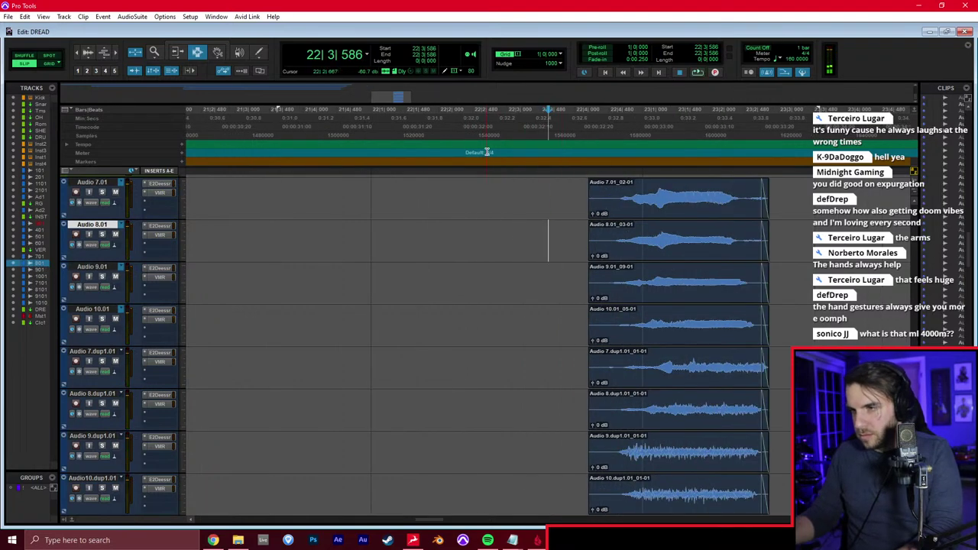
{"action": "left_click_drag", "start_coordinate": [627, 201], "coordinate": [538, 485]}
{"action": "key", "text": "Delete"}
{"action": "left_click_drag", "start_coordinate": [604, 200], "coordinate": [639, 430]}
{"action": "left_click", "coordinate": [486, 423]}
{"action": "key", "text": "space"}
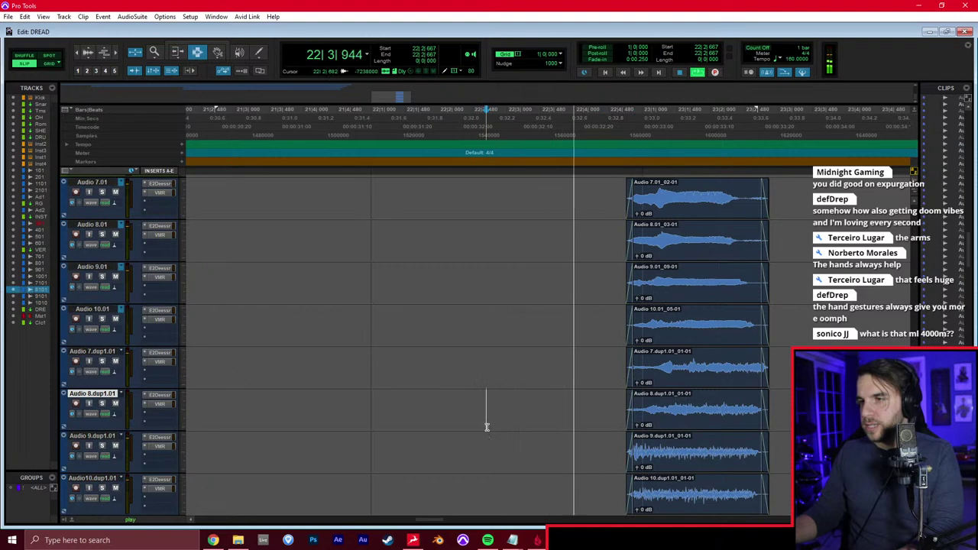
{"action": "key", "text": "r"}
{"action": "key", "text": "space"}
Move the Audio 7.dup1.01 clip slightly earlier than the other layers and listen to it in context
{"action": "left_click_drag", "start_coordinate": [636, 354], "coordinate": [626, 357]}
{"action": "left_click", "coordinate": [547, 367]}
{"action": "key", "text": "space"}
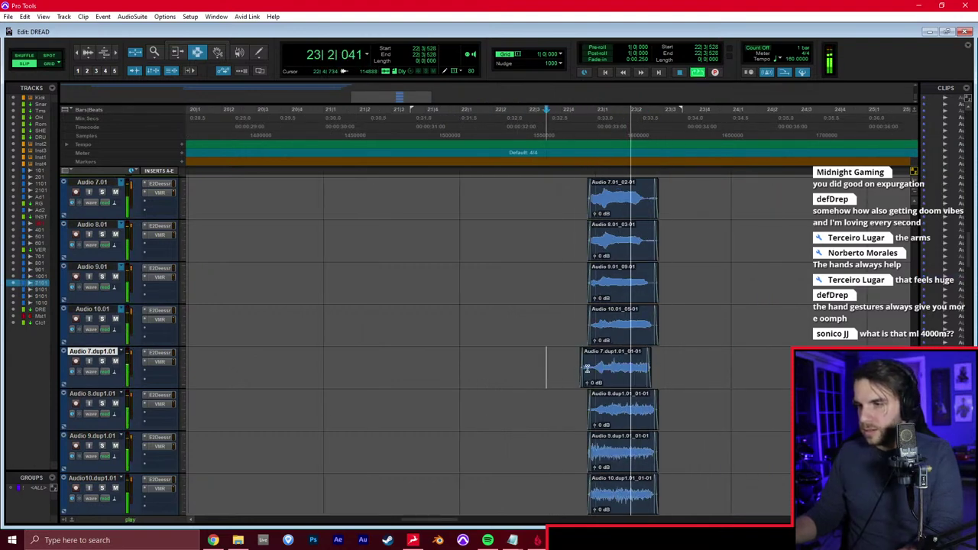
{"action": "key", "text": "space"}
Extend the ends of every vocal clip except Audio 7.dup1.01 with the Trim tool
{"action": "left_click", "coordinate": [590, 367]}
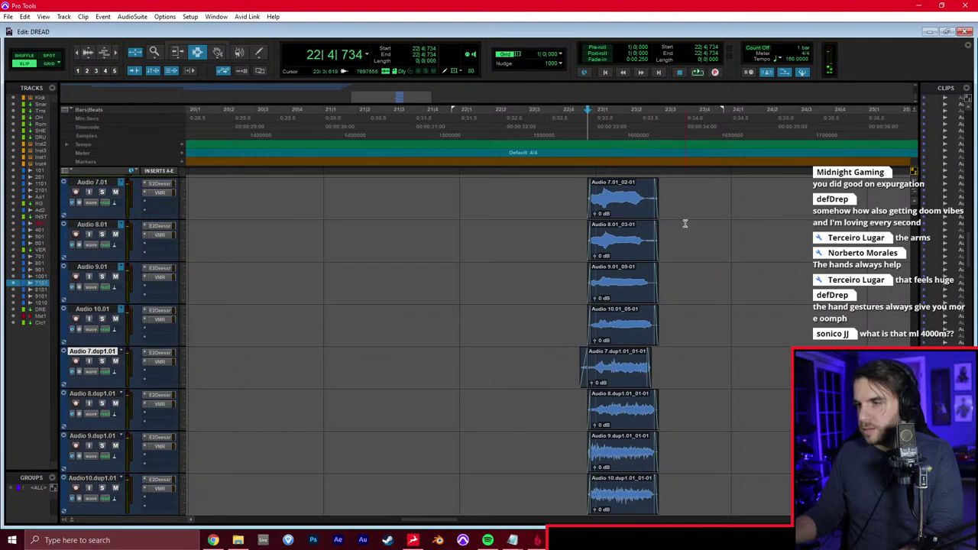
{"action": "left_click_drag", "start_coordinate": [684, 205], "coordinate": [639, 489]}
{"action": "key", "text": "F6"}
{"action": "left_click_drag", "start_coordinate": [658, 413], "coordinate": [667, 408]}
{"action": "left_click_drag", "start_coordinate": [646, 323], "coordinate": [665, 323]}
{"action": "left_click_drag", "start_coordinate": [655, 281], "coordinate": [665, 281]}
{"action": "left_click_drag", "start_coordinate": [656, 238], "coordinate": [665, 238]}
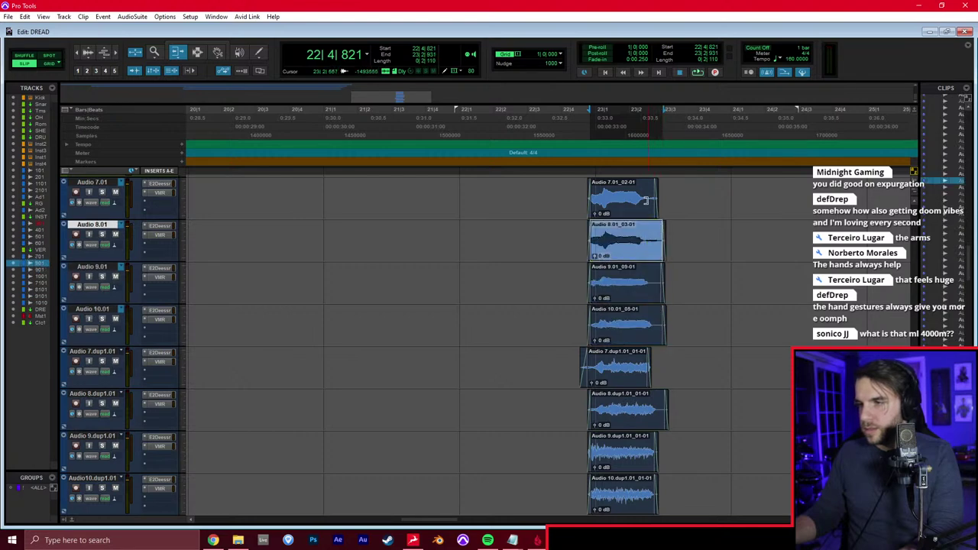
{"action": "left_click_drag", "start_coordinate": [658, 197], "coordinate": [667, 198]}
{"action": "mouse_move", "coordinate": [656, 456]}
{"action": "left_mouse_down"}
{"action": "mouse_move", "coordinate": [671, 456]}
{"action": "mouse_move", "coordinate": [663, 455]}
{"action": "left_mouse_up"}
{"action": "left_click_drag", "start_coordinate": [651, 493], "coordinate": [662, 493]}
Play back the lengthened vocal stack from just before bar 23
{"action": "key", "text": "F7"}
{"action": "left_click", "coordinate": [559, 398]}
{"action": "key", "text": "space"}
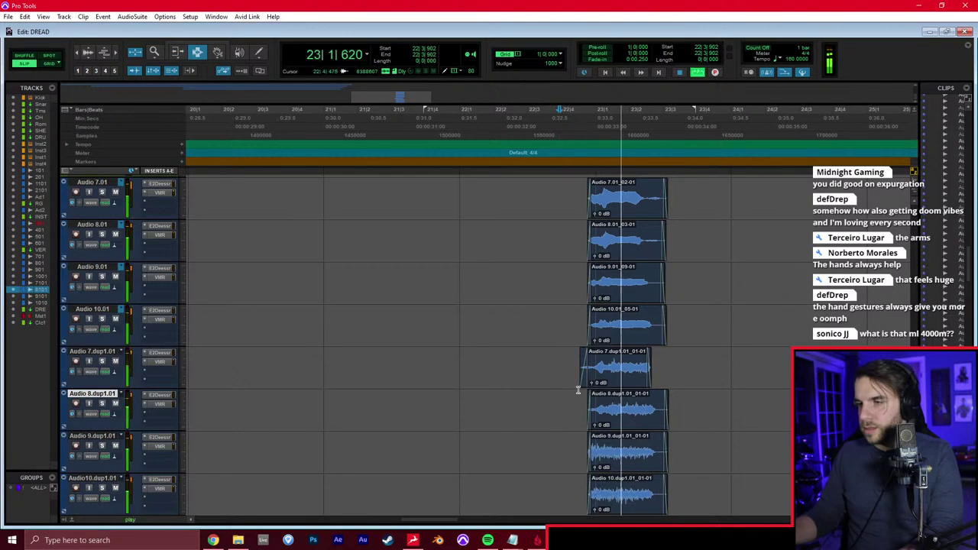
{"action": "left_click", "coordinate": [601, 383]}
{"action": "key", "text": "space"}
Open the ML4000 ML1 limiter on the VERSE bus to review its settings, and return to the Edit window
{"action": "key", "text": "r"}
{"action": "key", "text": "r"}
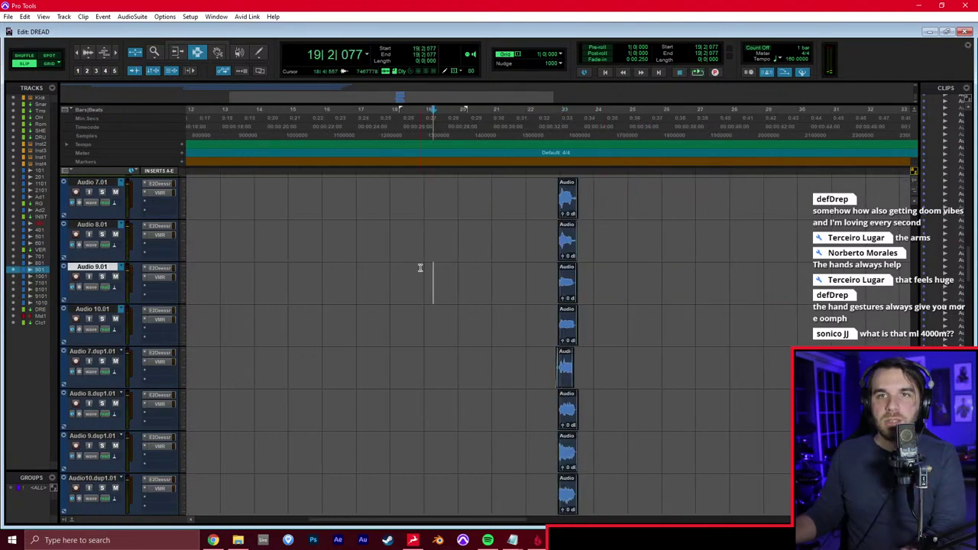
{"action": "key", "text": "ctrl+equal"}
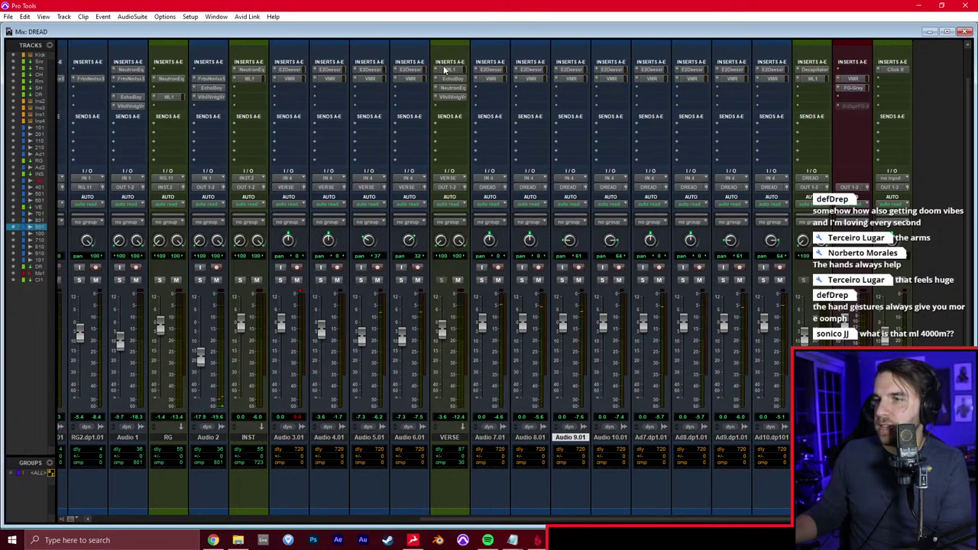
{"action": "left_click", "coordinate": [447, 70]}
{"action": "left_click_drag", "start_coordinate": [277, 92], "coordinate": [305, 83]}
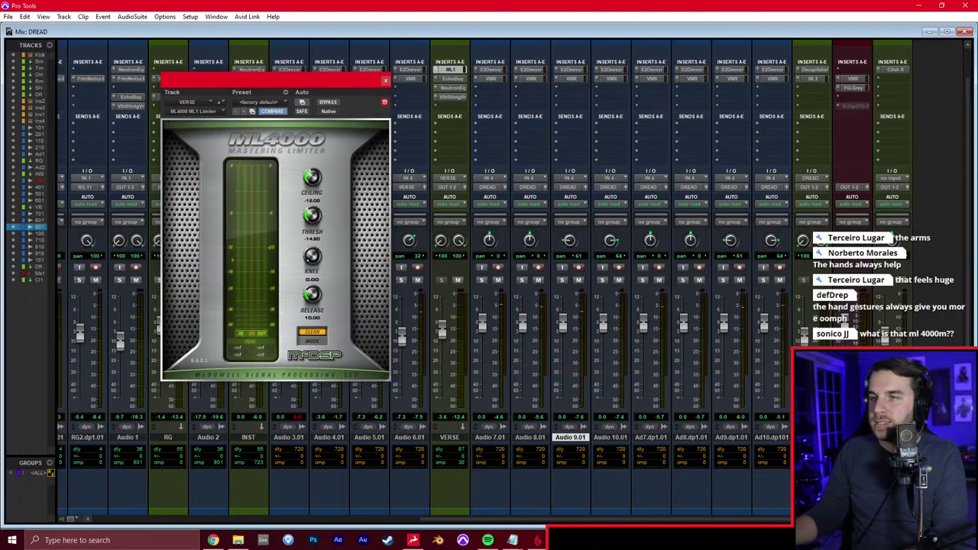
{"action": "left_click", "coordinate": [385, 80]}
{"action": "key", "text": "ctrl+equal"}
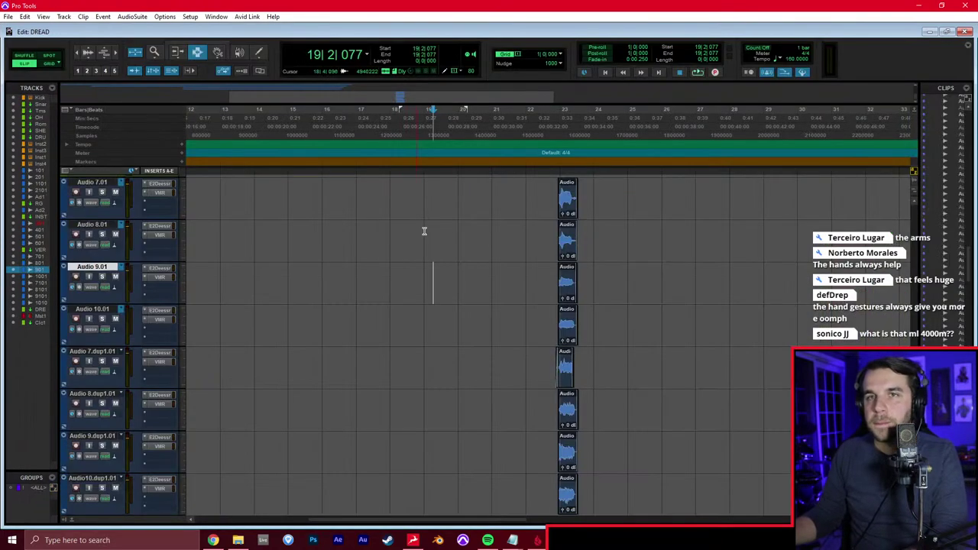
Shrink all track heights to show the whole arrangement and play back the vocal stack from just before bar 23
{"action": "left_click", "coordinate": [456, 234]}
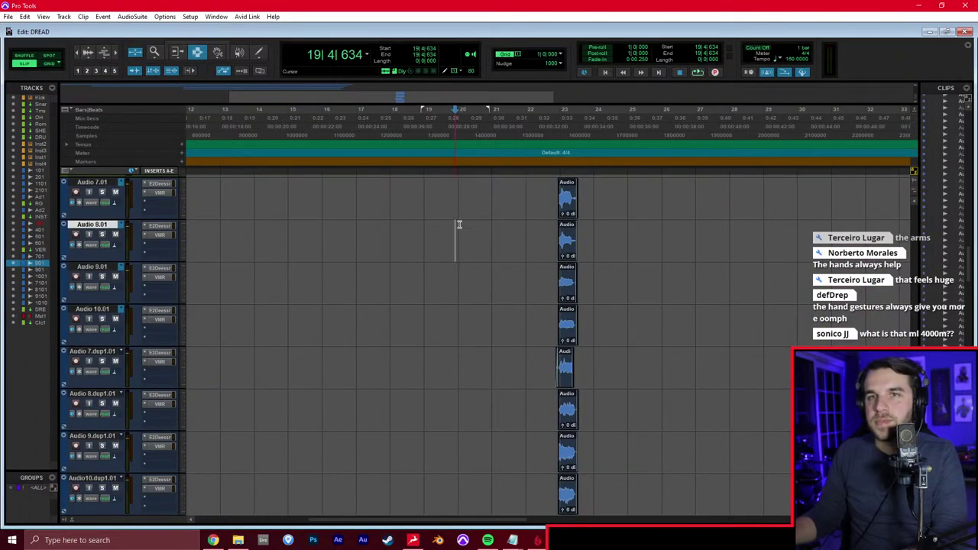
{"action": "left_click", "coordinate": [181, 262]}
{"action": "left_click", "coordinate": [201, 285], "text": "alt"}
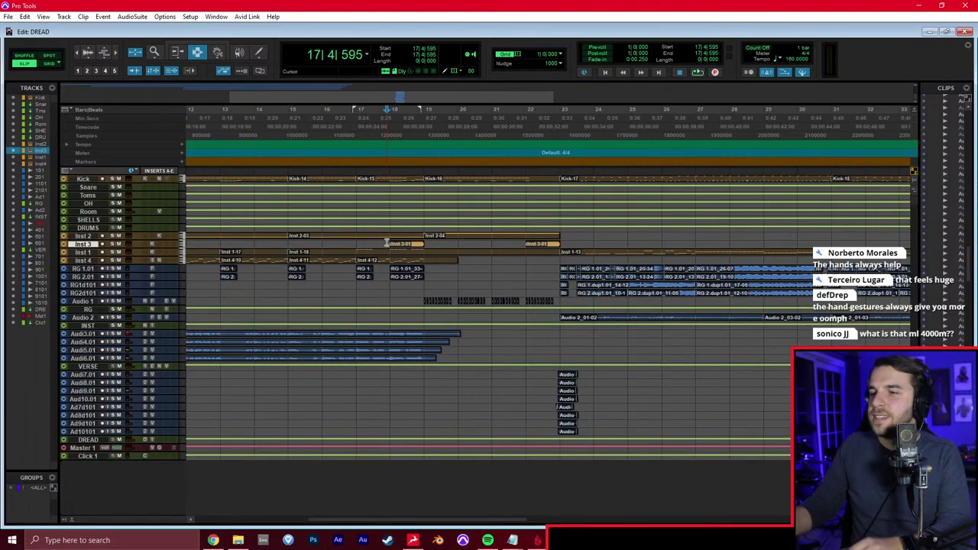
{"action": "left_click", "coordinate": [552, 383]}
{"action": "key", "text": "space"}
{"action": "key", "text": "space"}
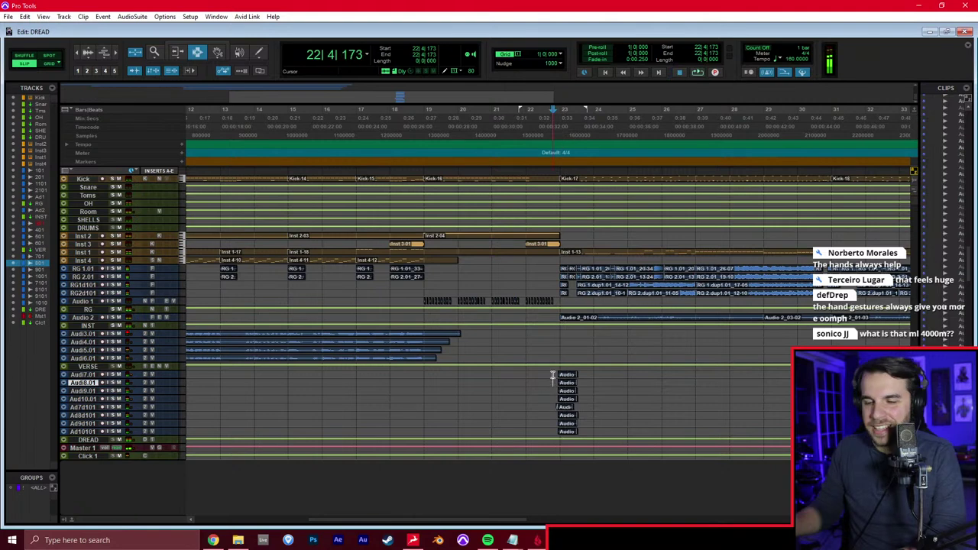
Switch to Grid mode, arm Audio 3.01 and record a vocal take on it from bar 22
{"action": "left_click", "coordinate": [567, 324]}
{"action": "key", "text": "t"}
{"action": "left_click", "coordinate": [546, 334]}
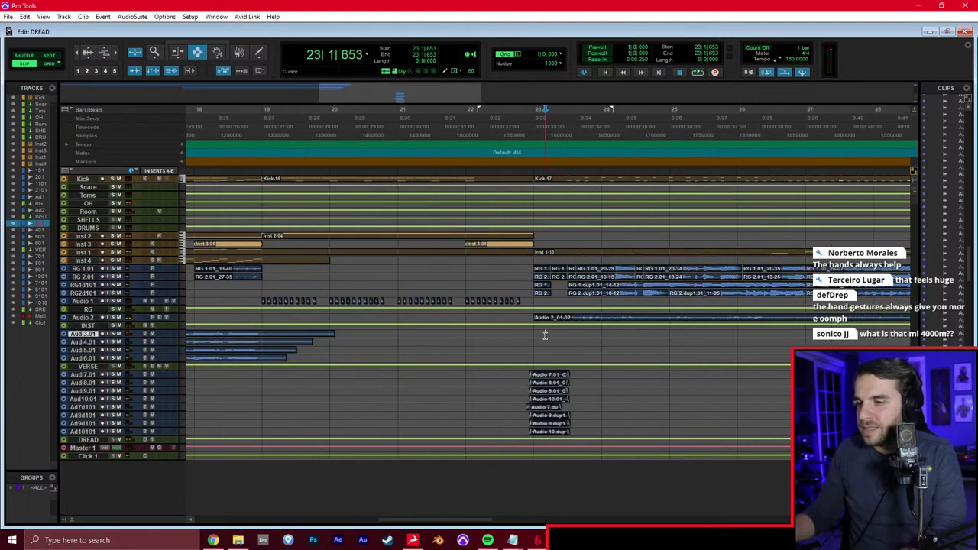
{"action": "key", "text": "F4"}
{"action": "left_click", "coordinate": [536, 334]}
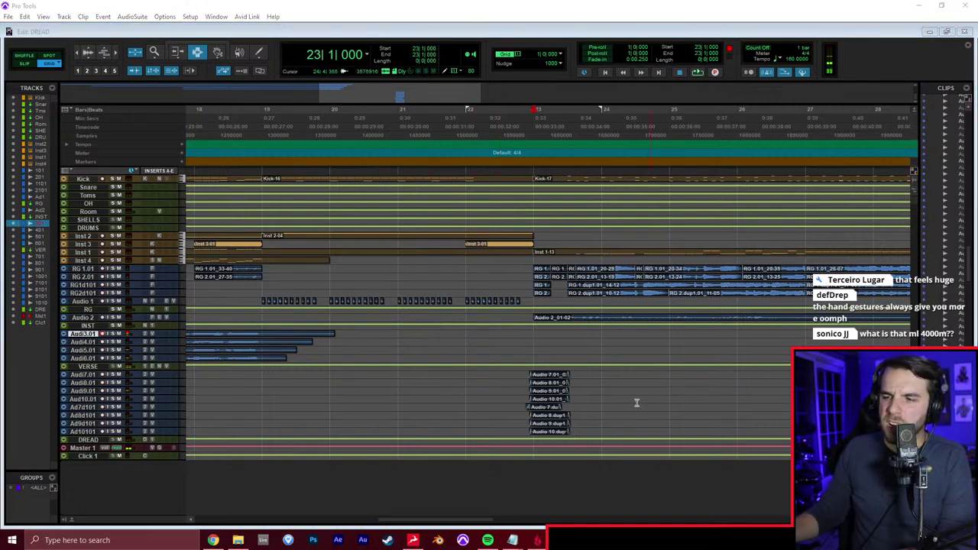
{"action": "left_click", "coordinate": [541, 337]}
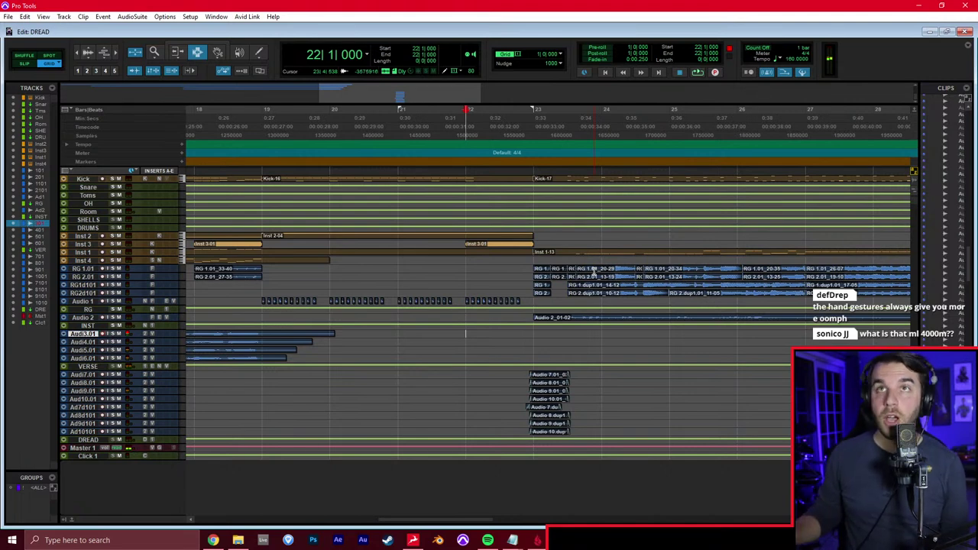
{"action": "key", "text": "ctrl+space"}
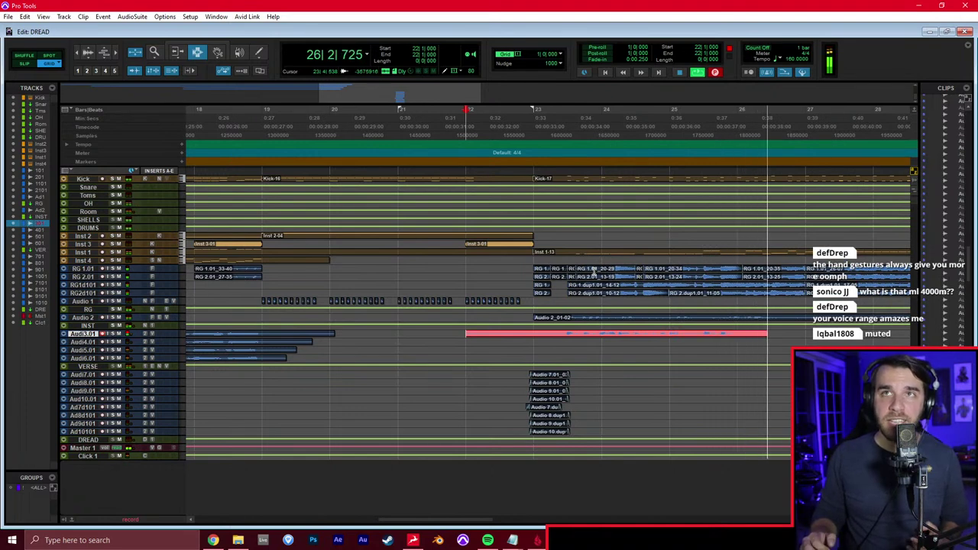
{"action": "key", "text": "space"}
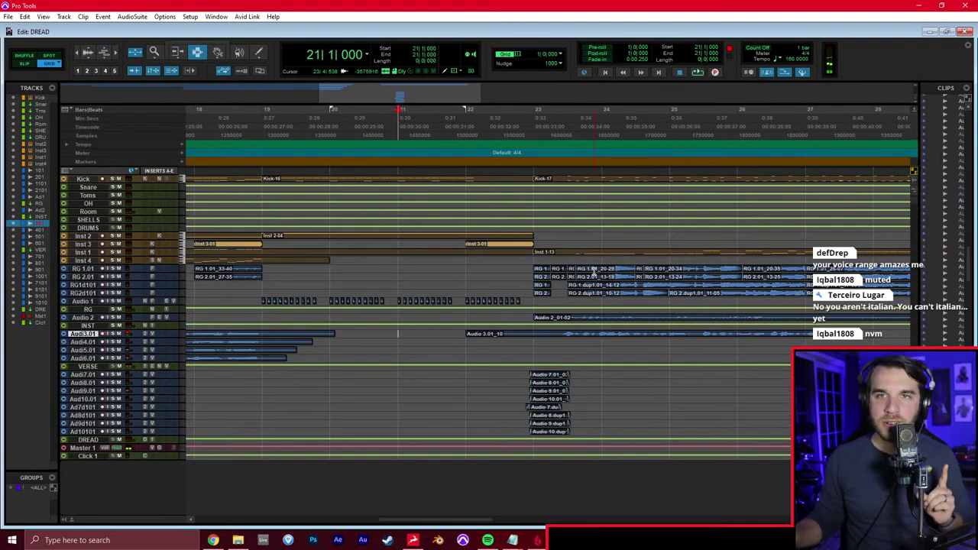
Re-record the Audio 3.01 vocal take from bar 21 through the heavy section until just past bar 39
{"action": "key", "text": "ctrl+space"}
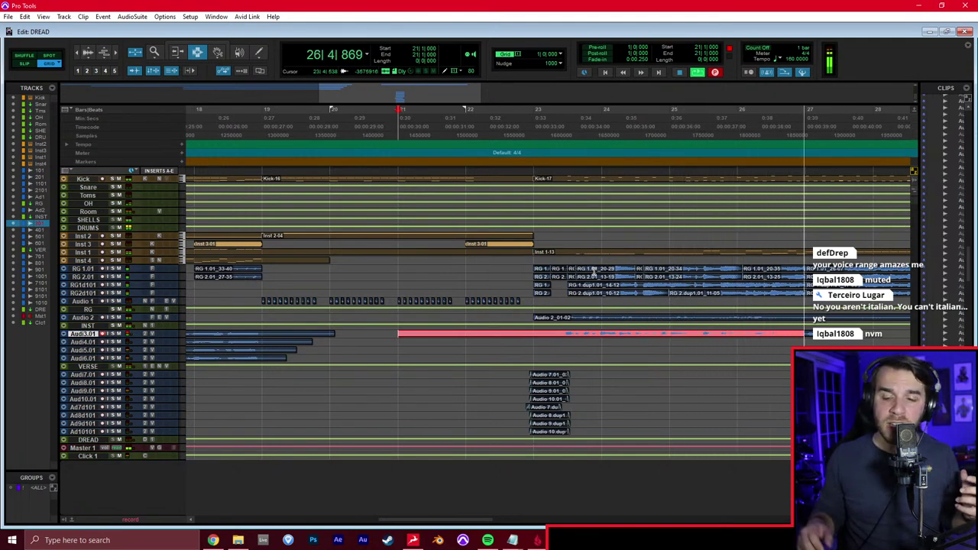
{"action": "key", "text": "space"}
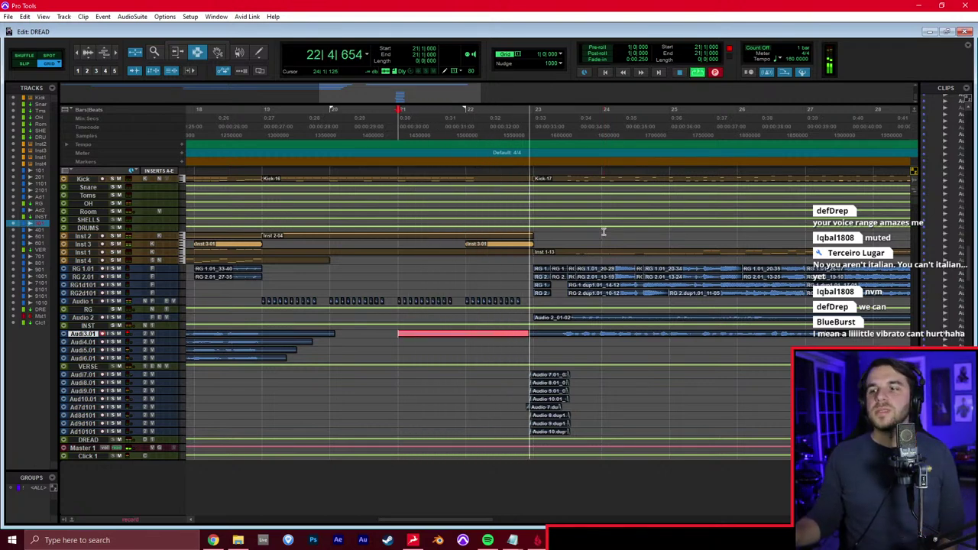
{"action": "key", "text": "space"}
{"action": "key", "text": "ctrl+space"}
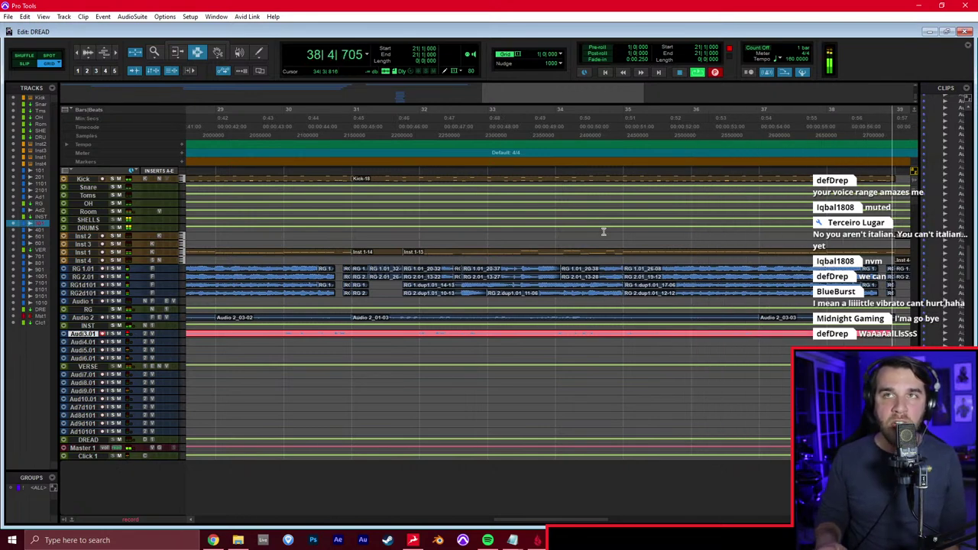
{"action": "key", "text": "space"}
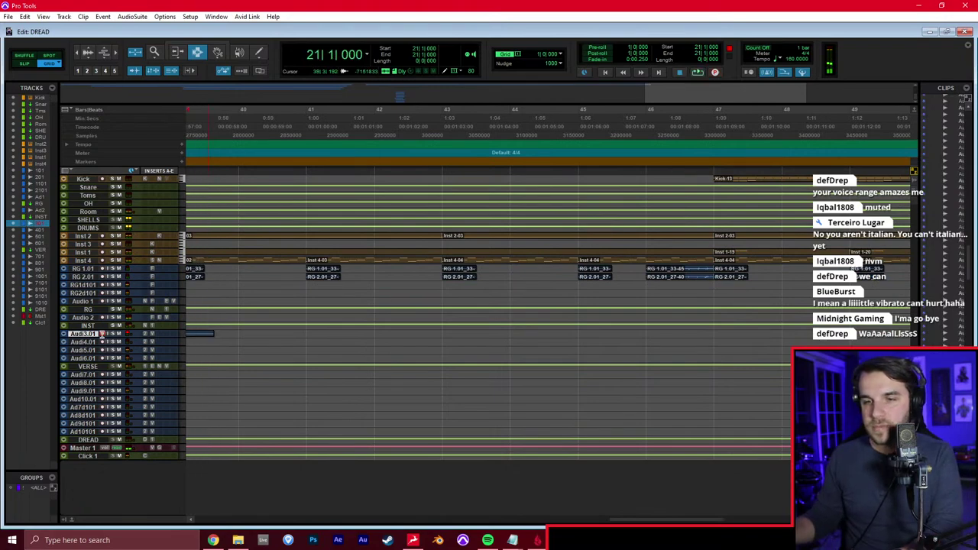
Record a second vocal layer on Audio 4.01 from bar 21 to just past bar 39
{"action": "scroll", "coordinate": [321, 394], "scroll_direction": "left", "scroll_amount": 10}
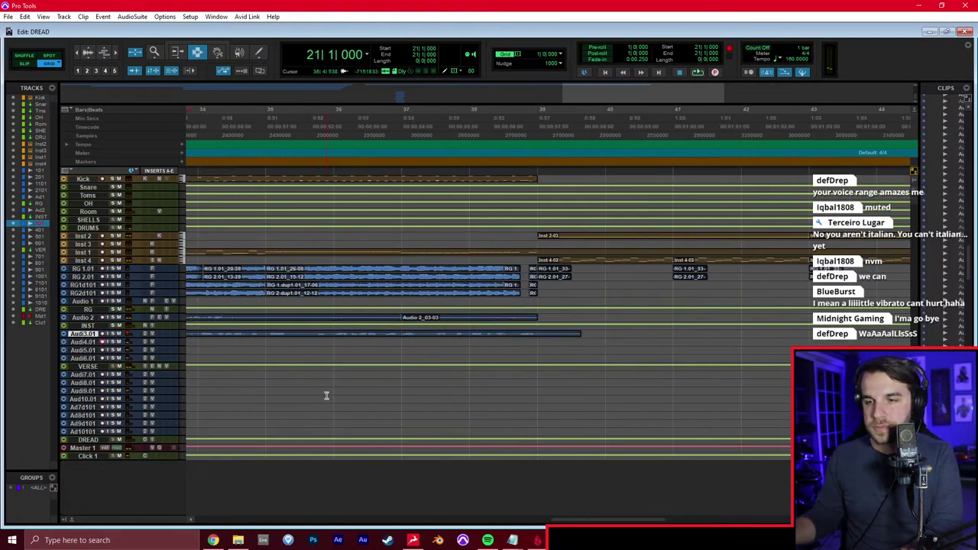
{"action": "key", "text": "ctrl+space"}
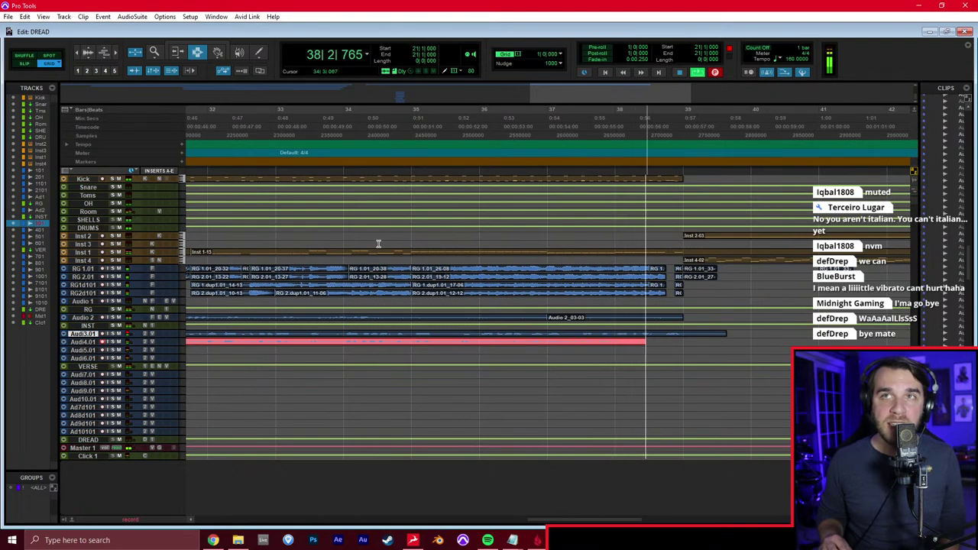
{"action": "key", "text": "space"}
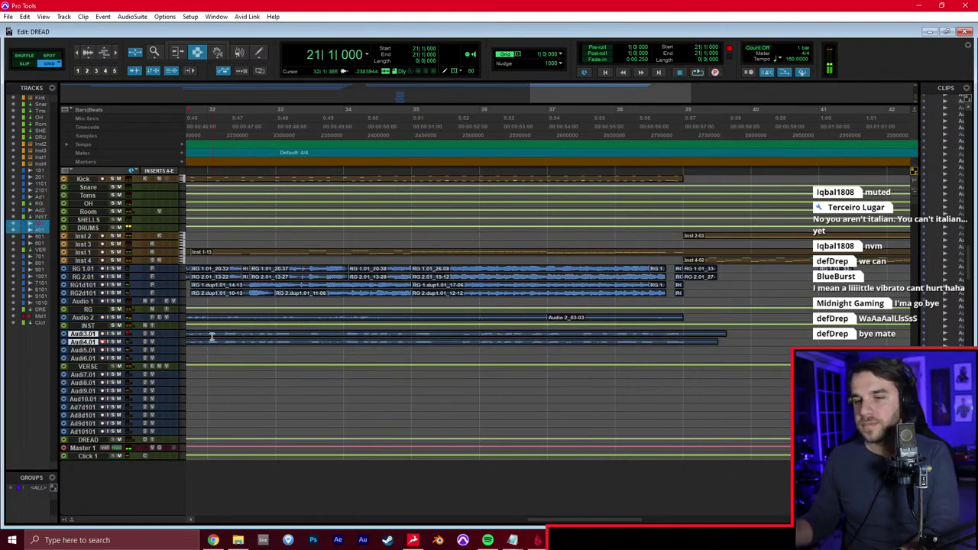
Transpose the Inst 4 MIDI clips from bar 39 onwards, undoing the first attempt and applying the operation again
{"action": "key", "text": "r"}
{"action": "key", "text": "r"}
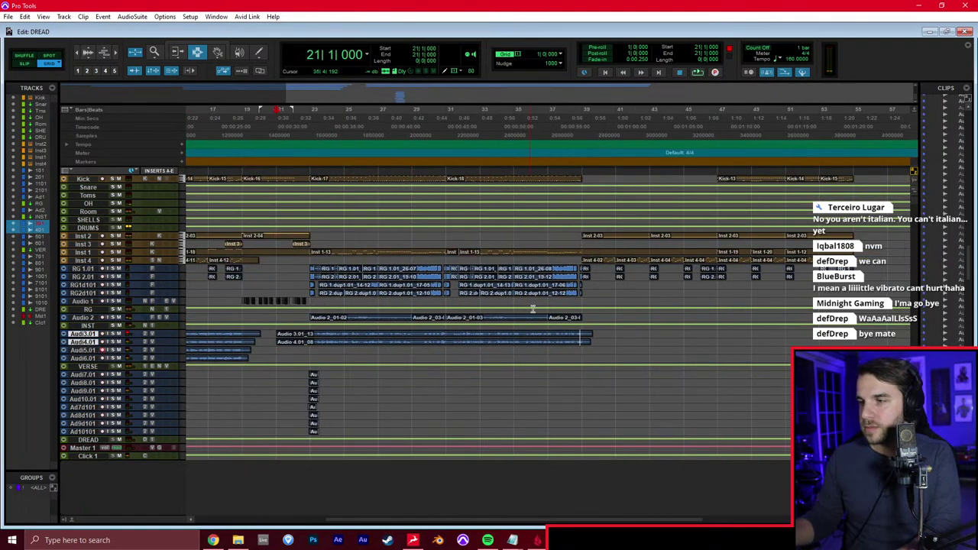
{"action": "left_click_drag", "start_coordinate": [583, 258], "coordinate": [888, 263]}
{"action": "key", "text": "alt+t"}
{"action": "key", "text": "Return"}
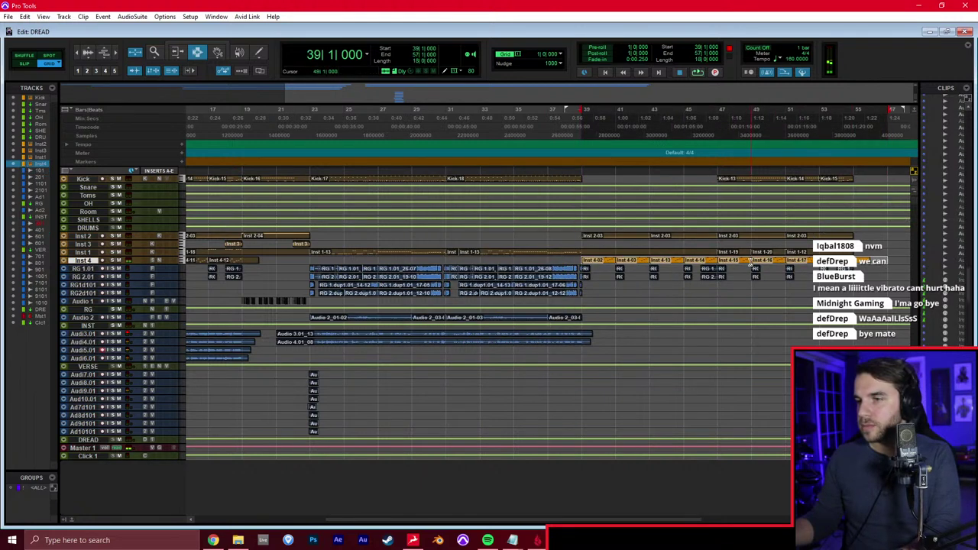
{"action": "key", "text": "ctrl+z"}
{"action": "key", "text": "alt+t"}
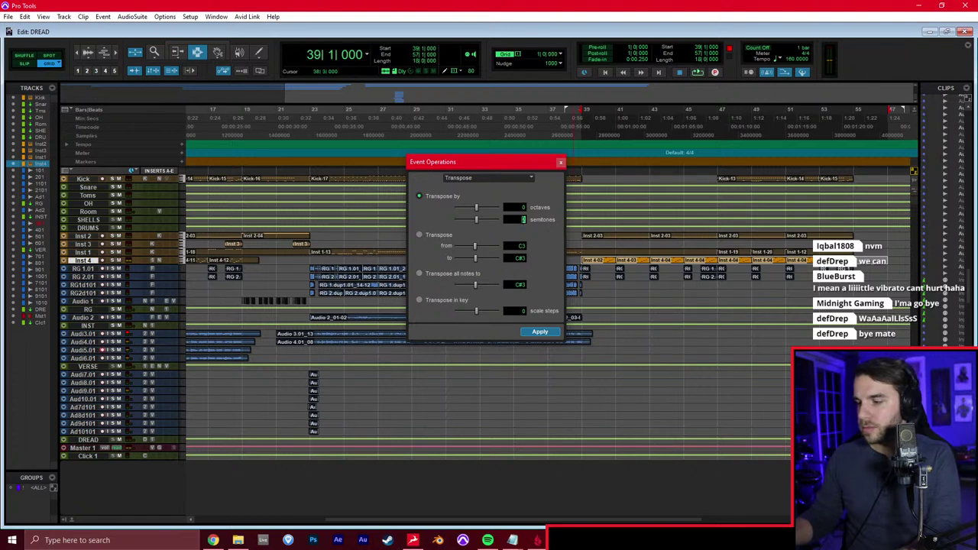
{"action": "key", "text": "Return"}
Play back the arrangement briefly from bar 23
{"action": "left_click", "coordinate": [502, 283]}
{"action": "scroll", "coordinate": [489, 295], "scroll_direction": "left", "scroll_amount": 2}
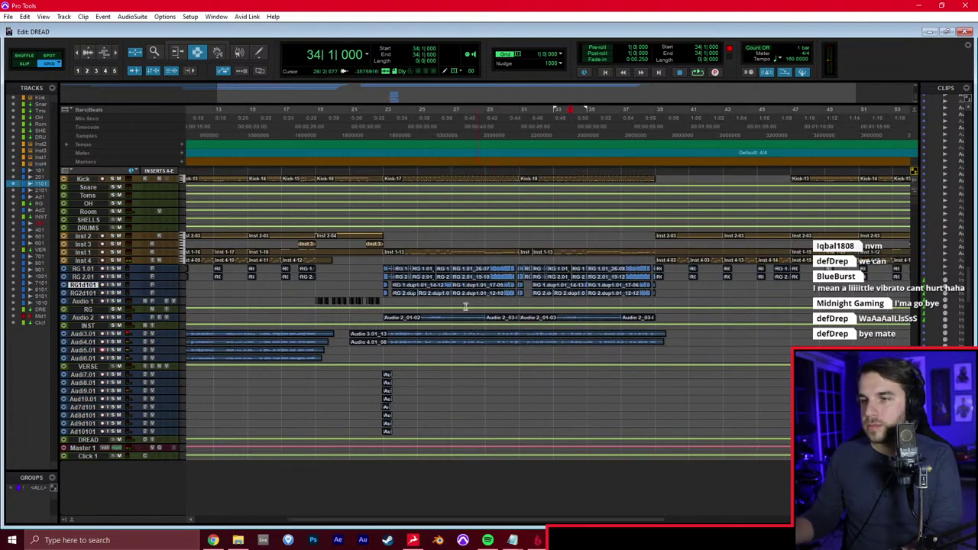
{"action": "left_click", "coordinate": [386, 301]}
{"action": "key", "text": "space"}
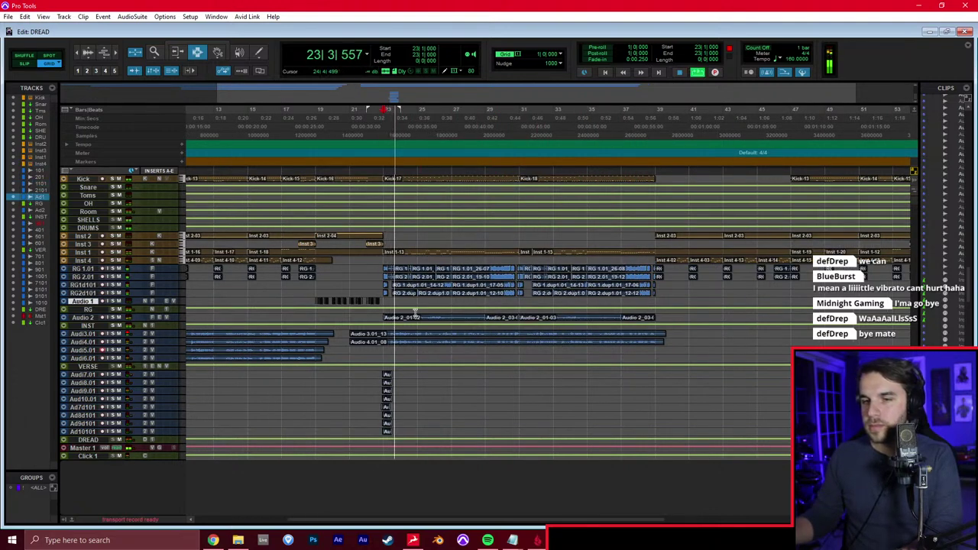
{"action": "left_click", "coordinate": [415, 311]}
{"action": "key", "text": "space"}
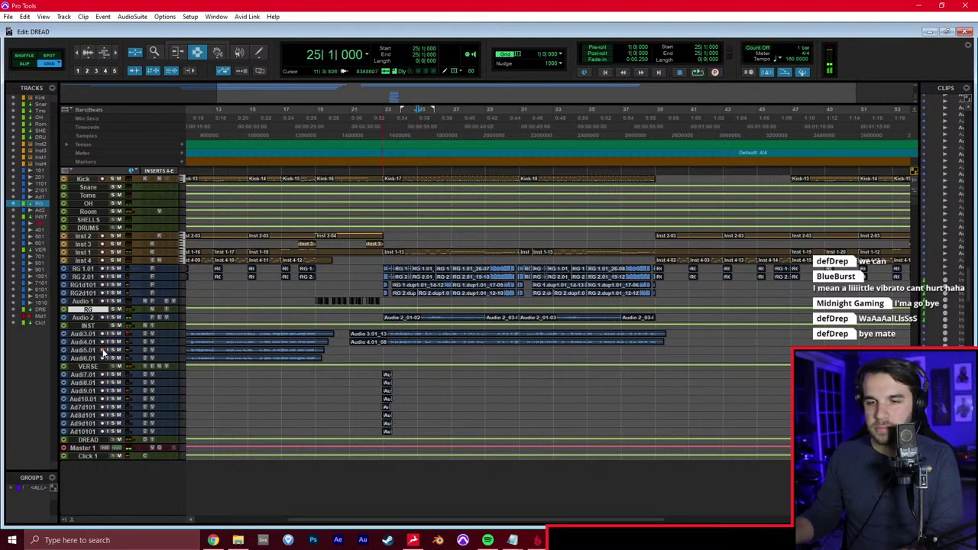
Arm Audio 5.01 for recording and place the insertion point on it at bar 21
{"action": "left_click", "coordinate": [103, 351]}
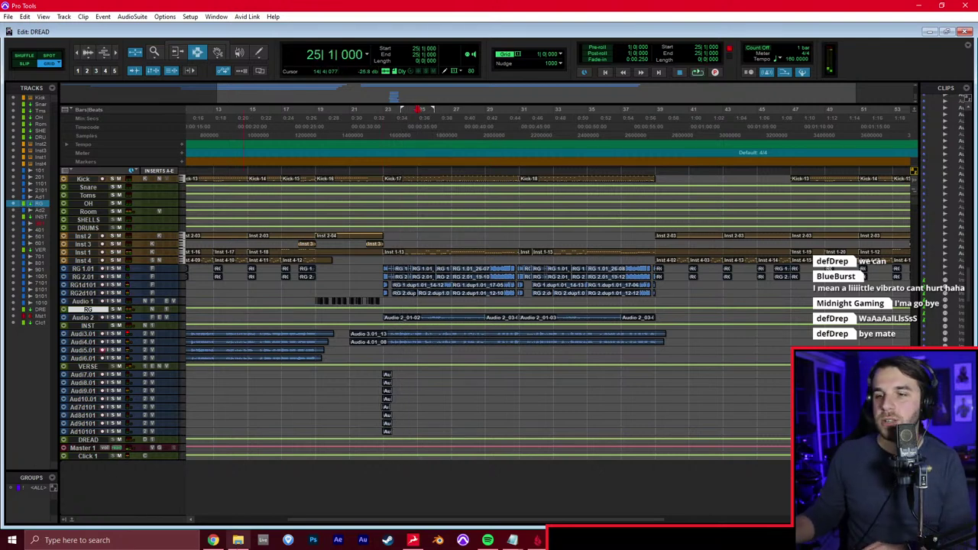
{"action": "left_click", "coordinate": [215, 542]}
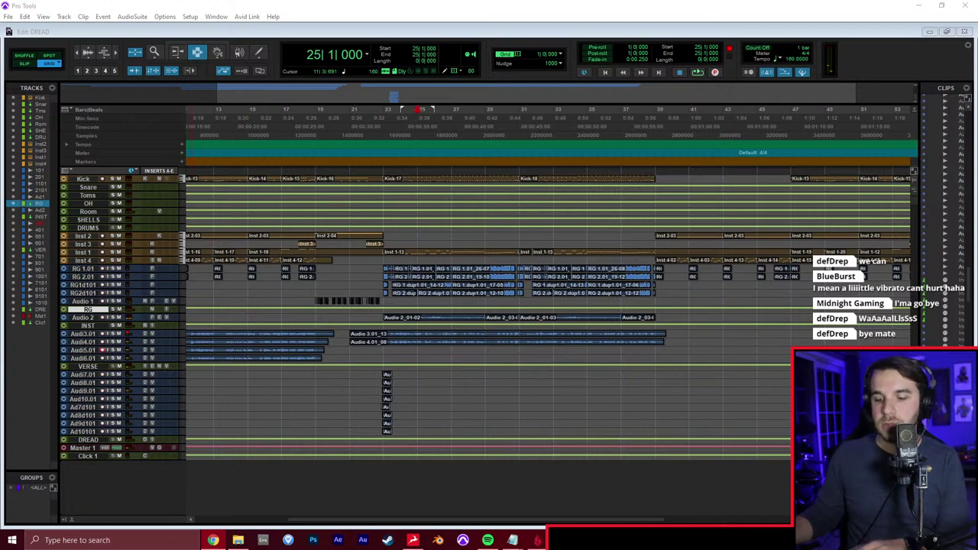
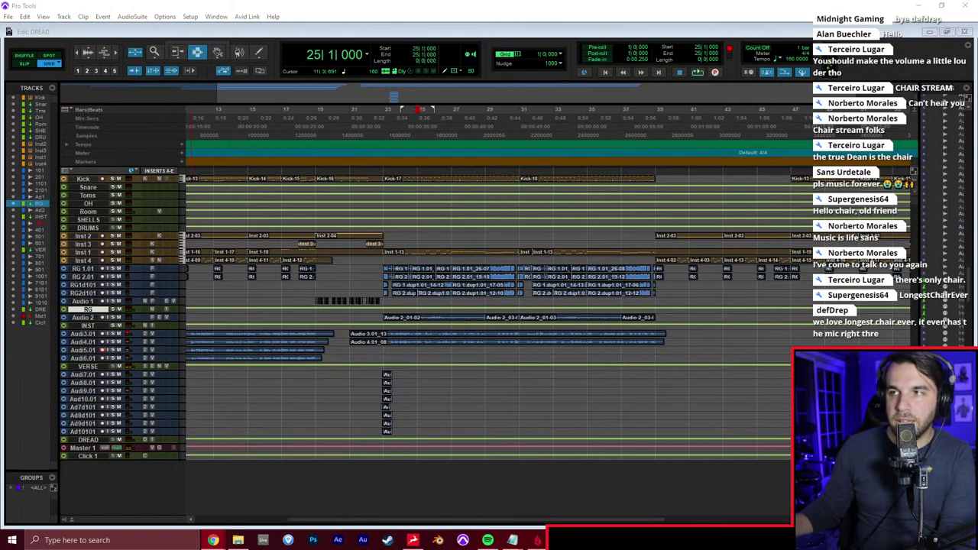
{"action": "left_click", "coordinate": [382, 348]}
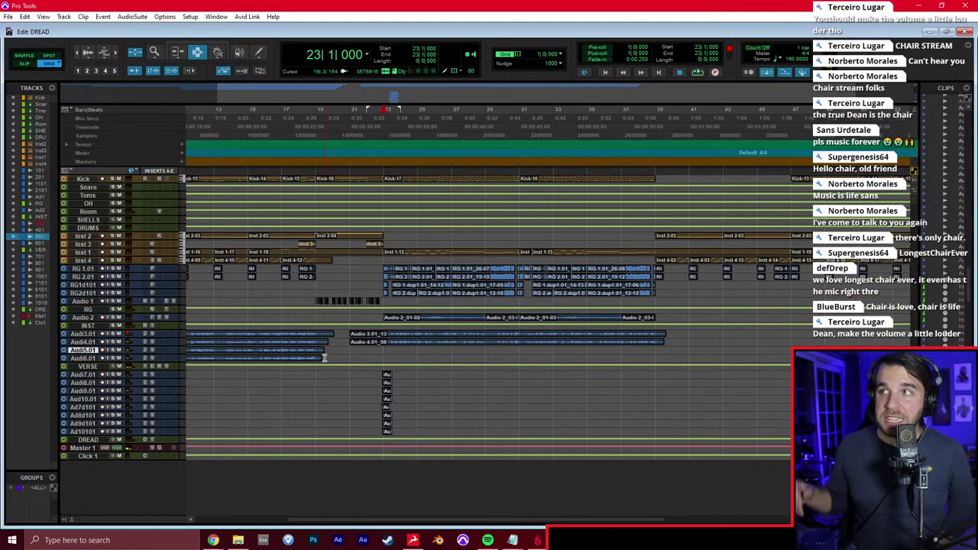
{"action": "key", "text": "ctrl+equal"}
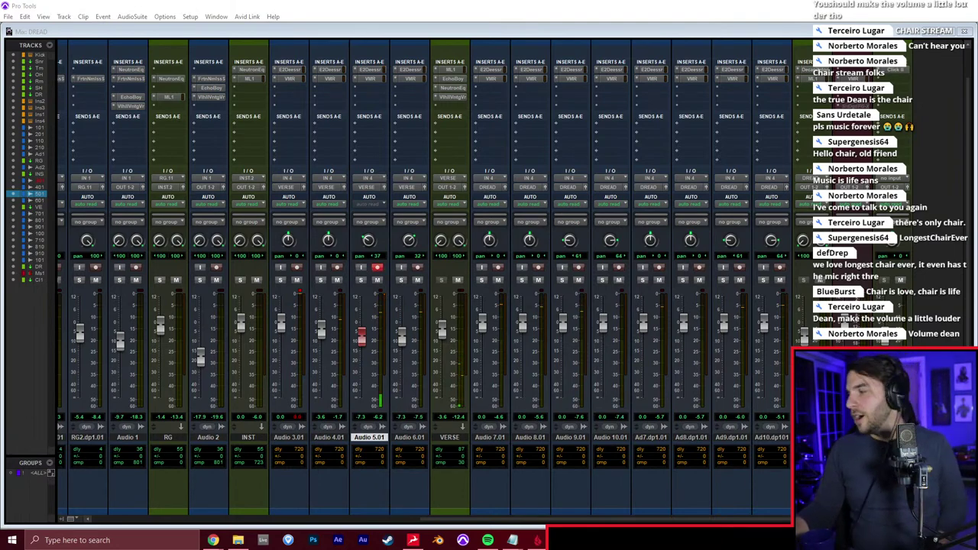
{"action": "left_click", "coordinate": [579, 36]}
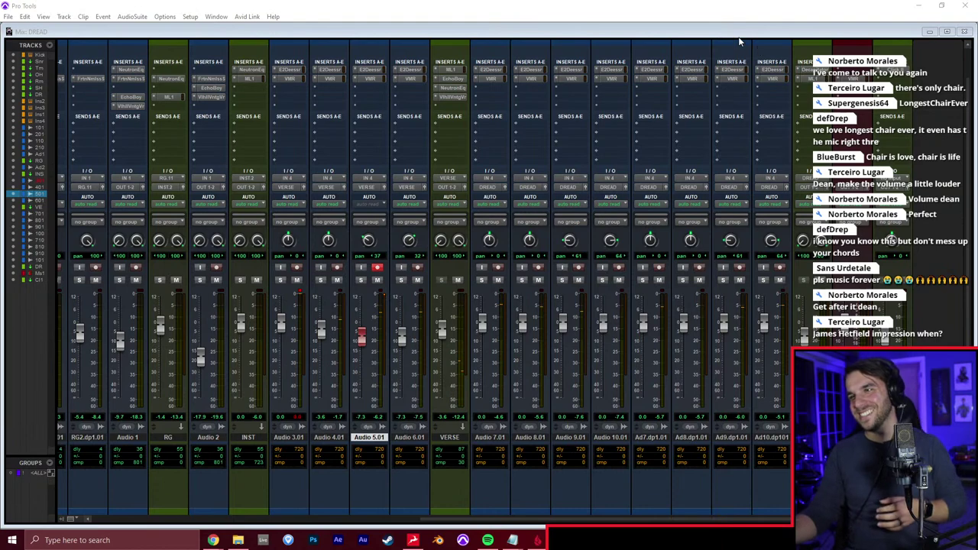
{"action": "key", "text": "ctrl+equal"}
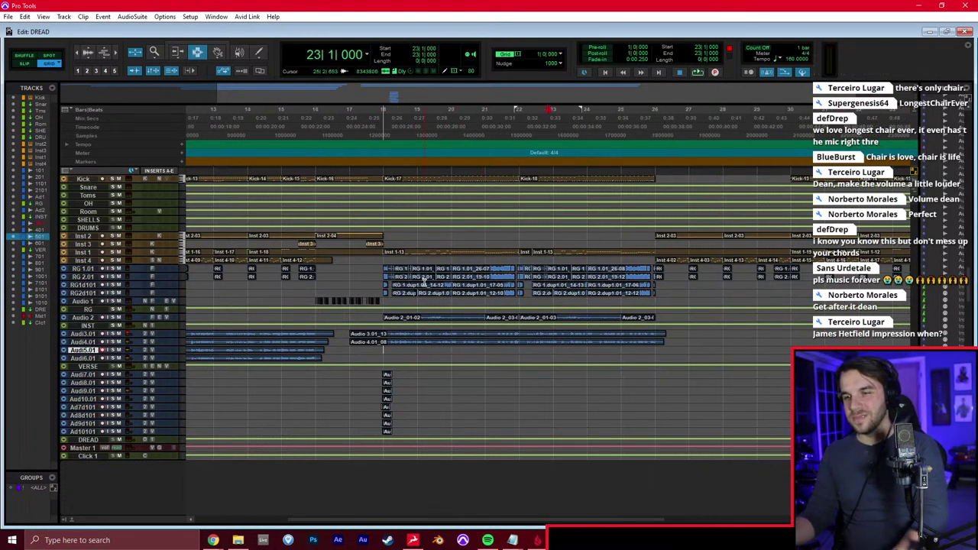
{"action": "key", "text": "t"}
{"action": "key", "text": "t"}
{"action": "key", "text": "r"}
{"action": "key", "text": "r"}
{"action": "key", "text": "KP_1"}
{"action": "key", "text": "KP_1"}
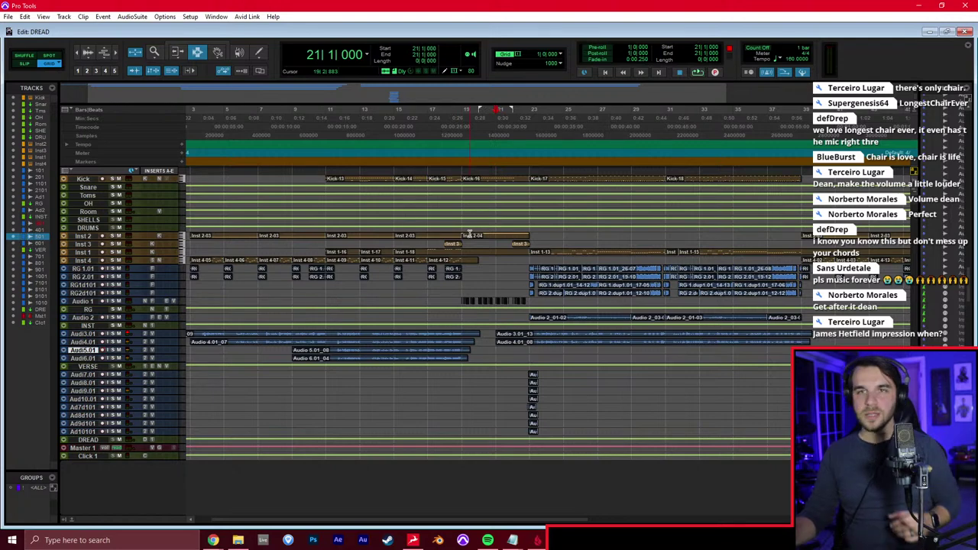
Pan Audio 5.01 closer to the centre in the mixer, to about 10, and return to the arrangement
{"action": "key", "text": "ctrl+equal"}
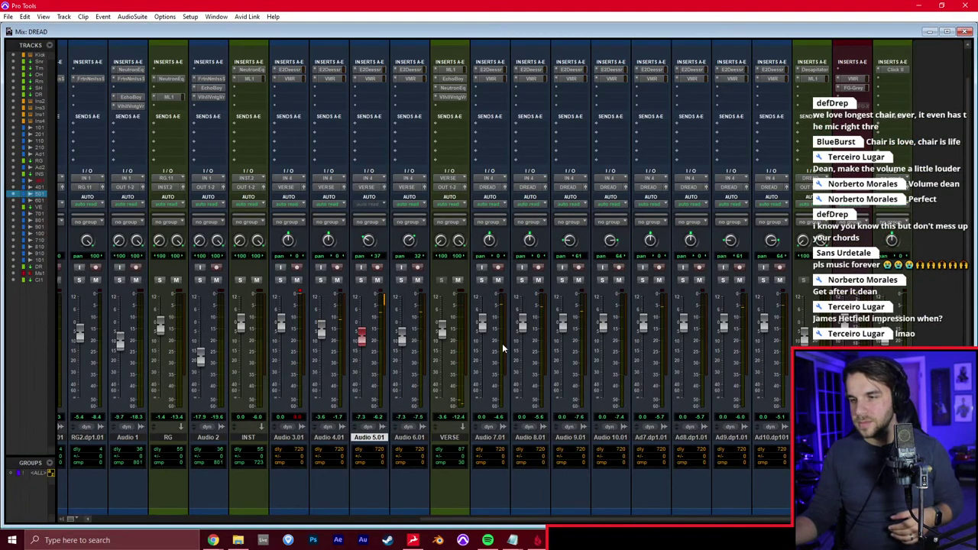
{"action": "left_click_drag", "start_coordinate": [369, 243], "coordinate": [371, 242]}
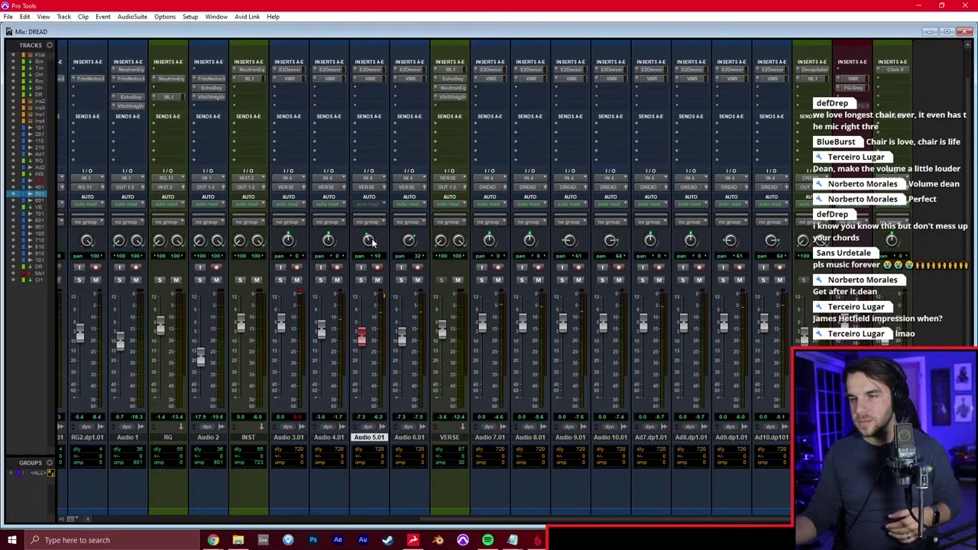
{"action": "key", "text": "ctrl+equal"}
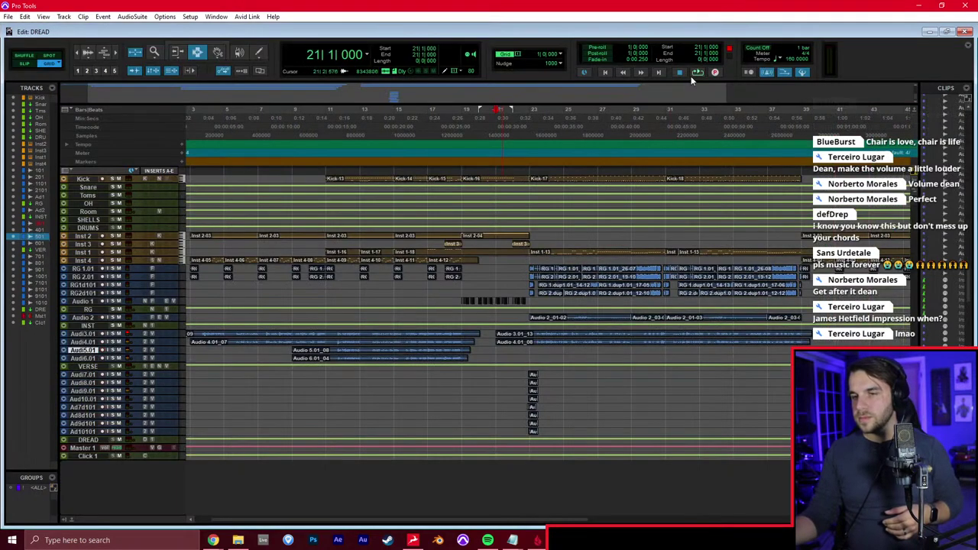
Try to record a vocal layer on Audio 5.01 from bar 19
{"action": "key", "text": "KP_1"}
{"action": "key", "text": "KP_1"}
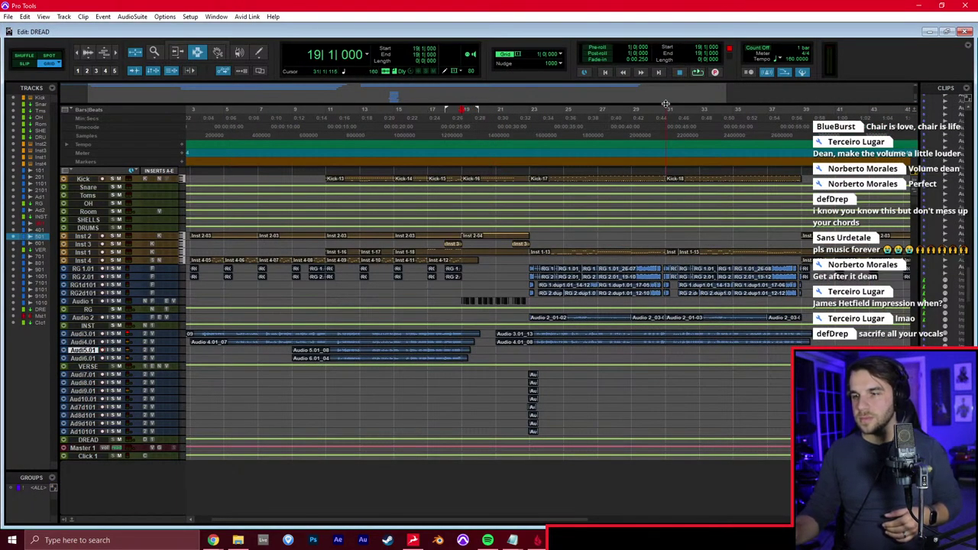
{"action": "key", "text": "KP_3"}
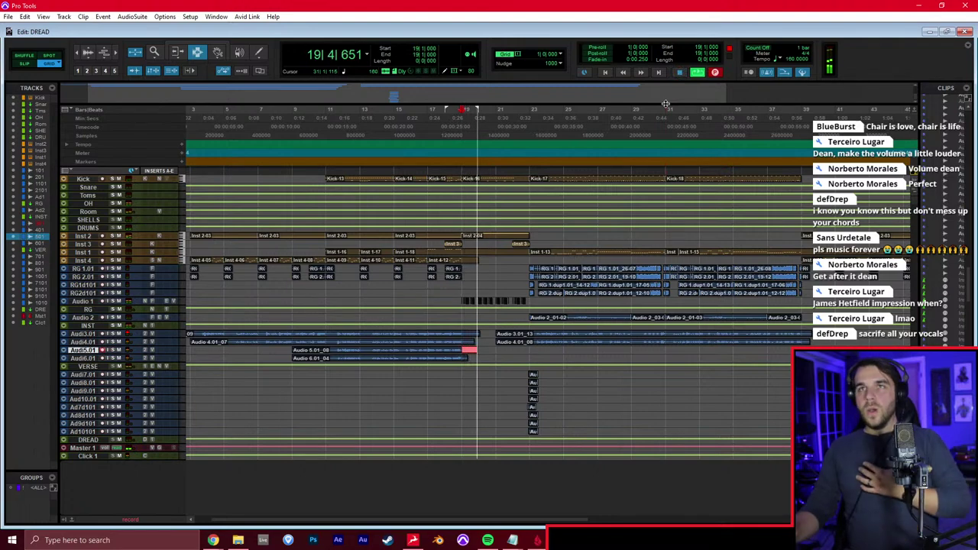
{"action": "left_click", "coordinate": [513, 540]}
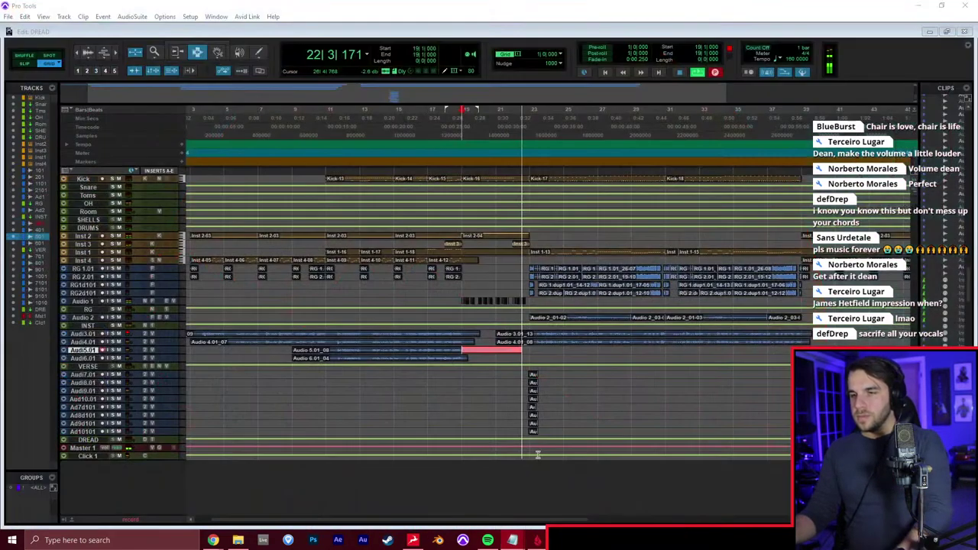
{"action": "left_click", "coordinate": [547, 416]}
{"action": "key", "text": "space"}
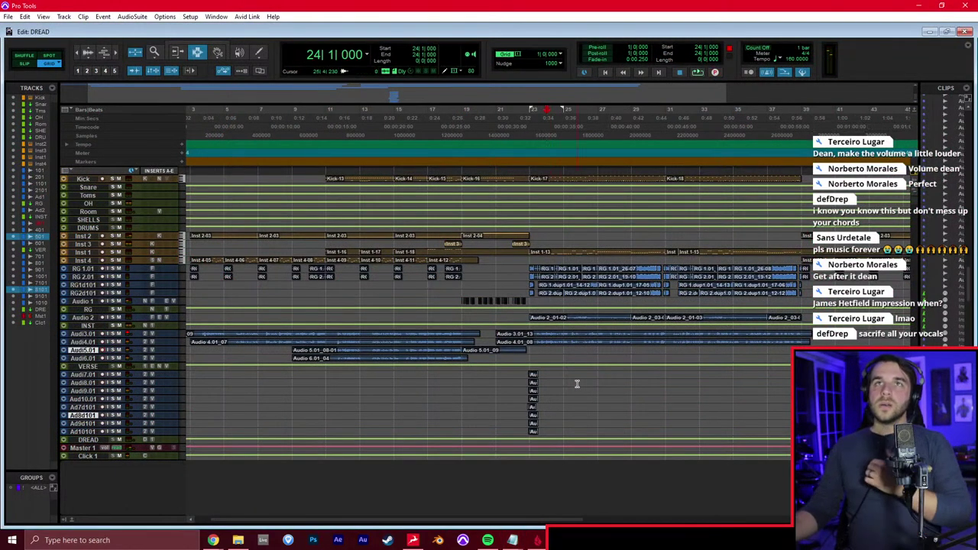
Record the vocal layer on Audio 5.01 again from bar 19 to past bar 25
{"action": "left_click", "coordinate": [530, 352]}
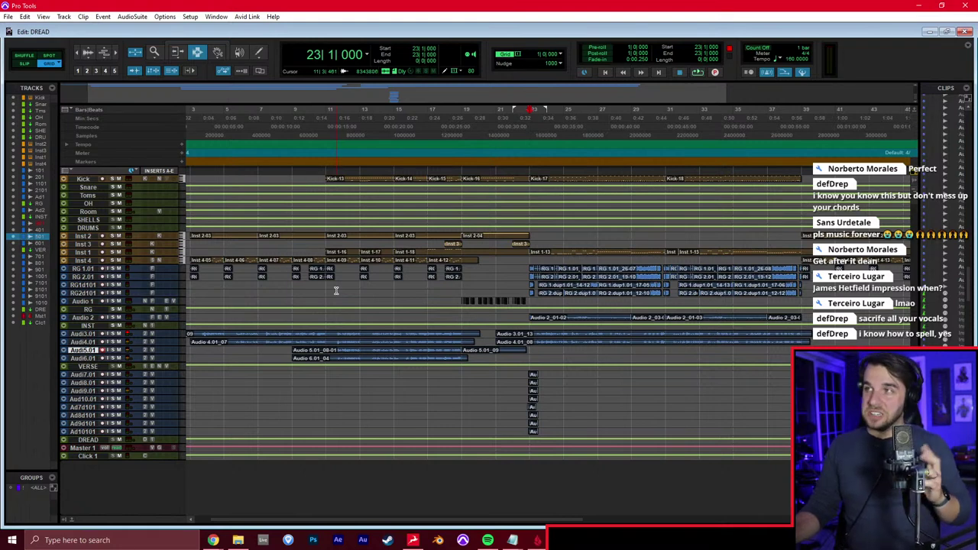
{"action": "key", "text": "KP_1"}
{"action": "key", "text": "KP_1"}
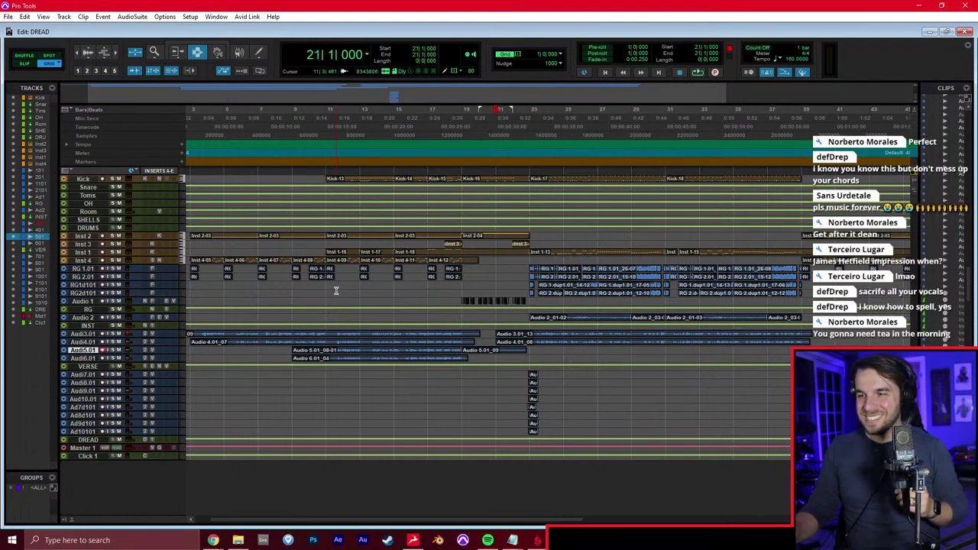
{"action": "key", "text": "KP_1"}
{"action": "key", "text": "KP_1"}
{"action": "key", "text": "KP_3"}
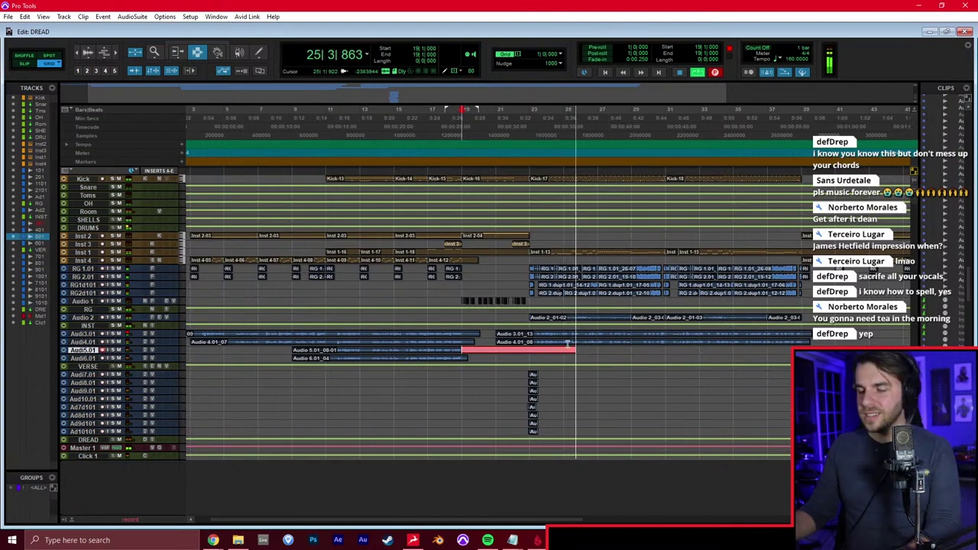
{"action": "key", "text": "space"}
{"action": "key", "text": "t"}
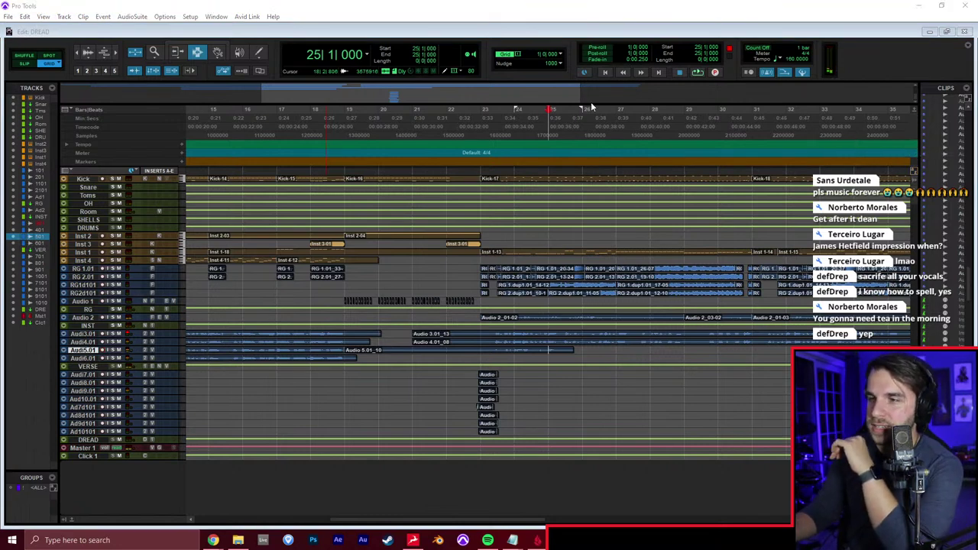
Disarm Audio 5.01, enable a 2-bar pre-roll and play back the lead-in around bar 25
{"action": "left_click", "coordinate": [102, 351]}
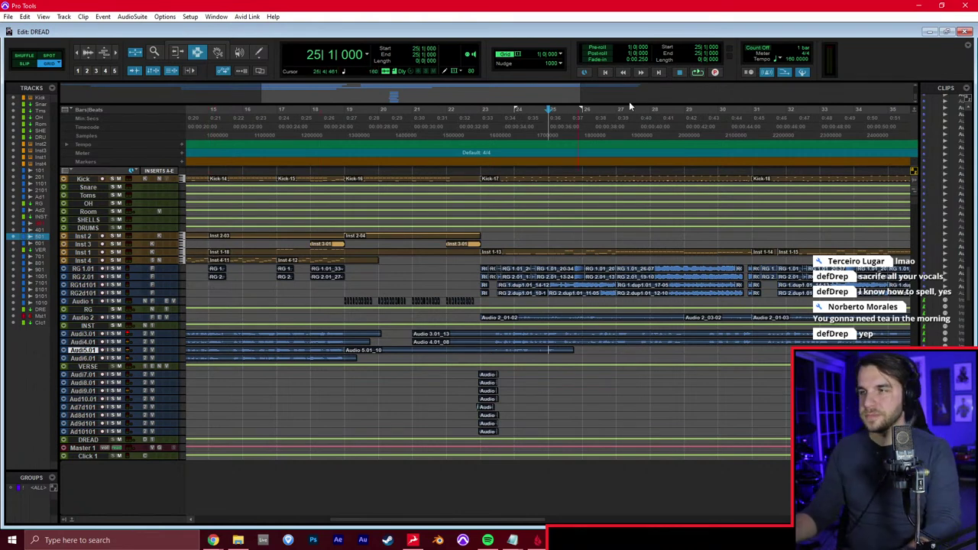
{"action": "left_click", "coordinate": [603, 48]}
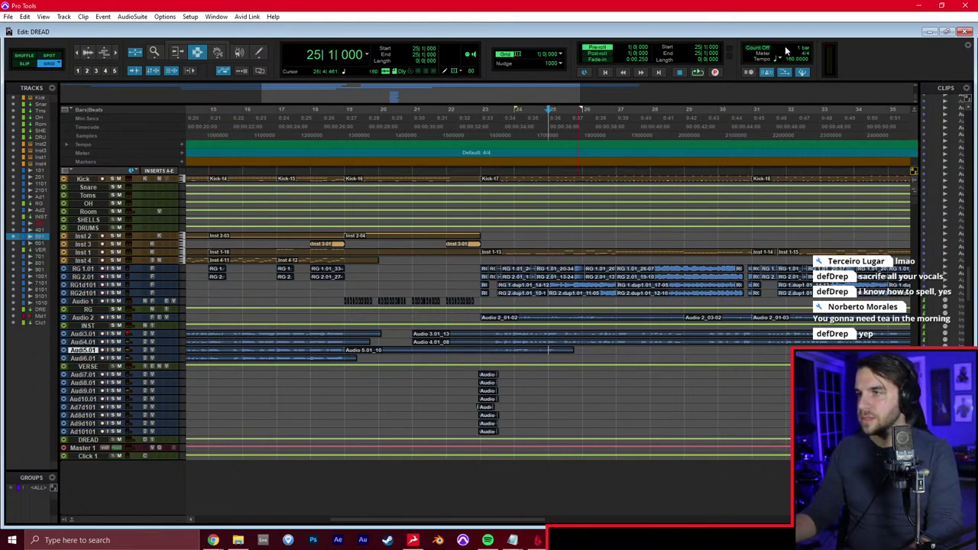
{"action": "left_click", "coordinate": [631, 48]}
{"action": "type", "text": "2"}
{"action": "key", "text": "Return"}
{"action": "key", "text": "space"}
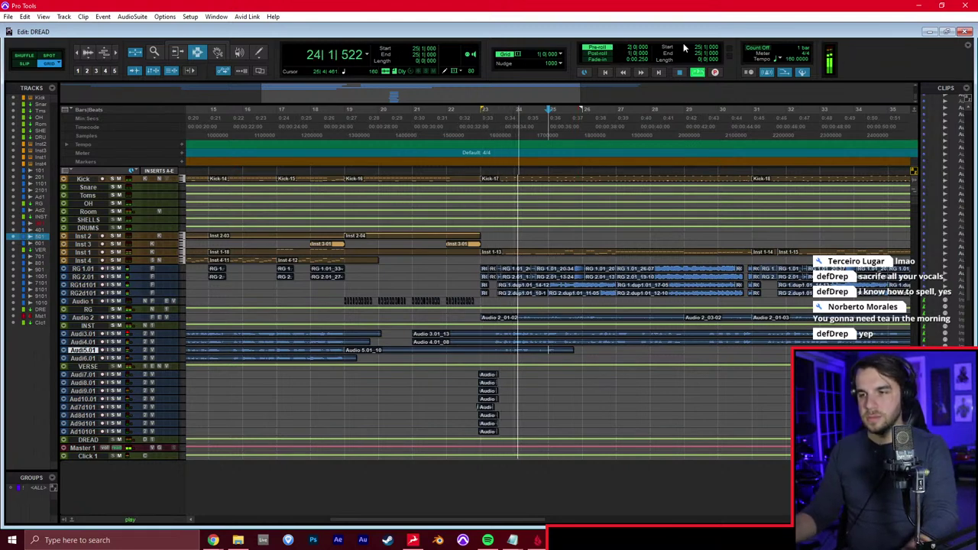
{"action": "key", "text": "space"}
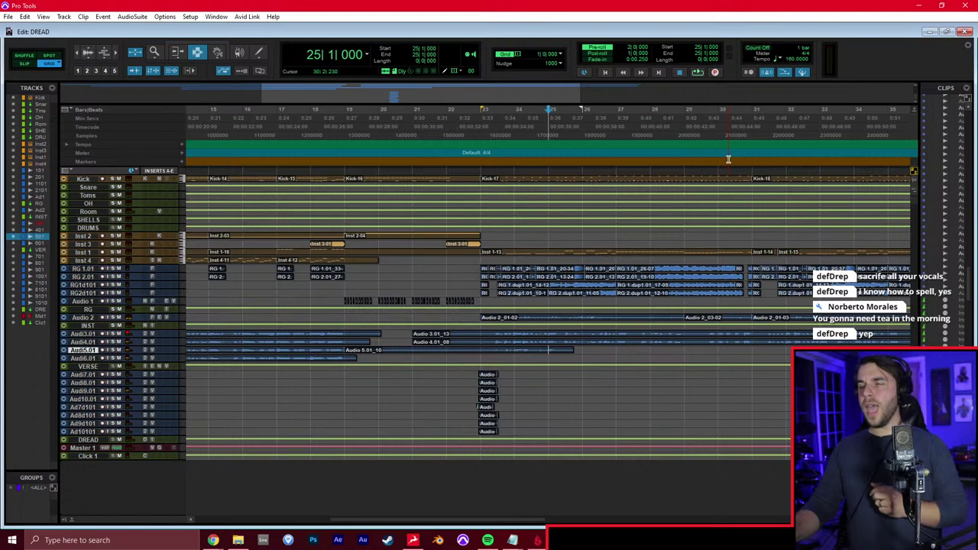
Re-arm Audio 5.01 and record the vocal phrase from bar 25 to about bar 28
{"action": "key", "text": "Return"}
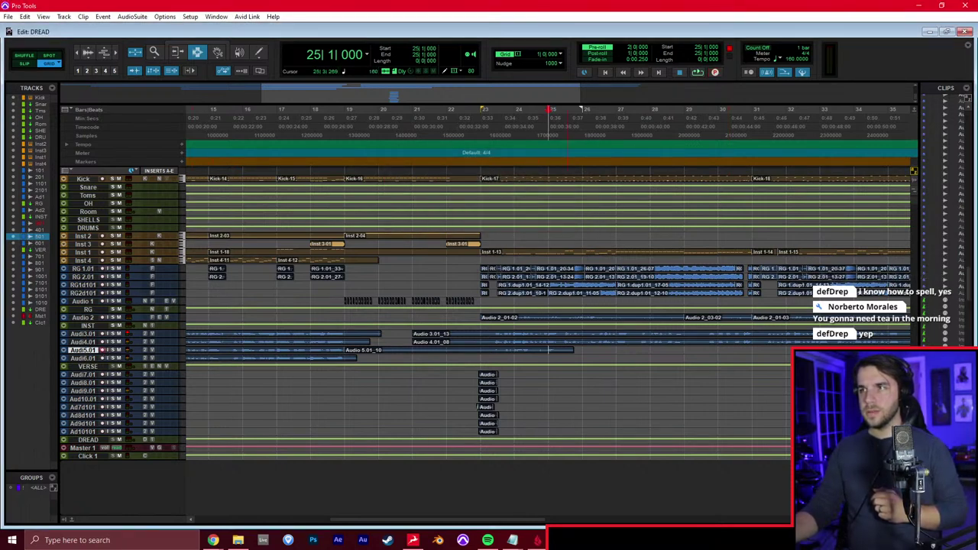
{"action": "left_click", "coordinate": [646, 35]}
{"action": "key", "text": "space"}
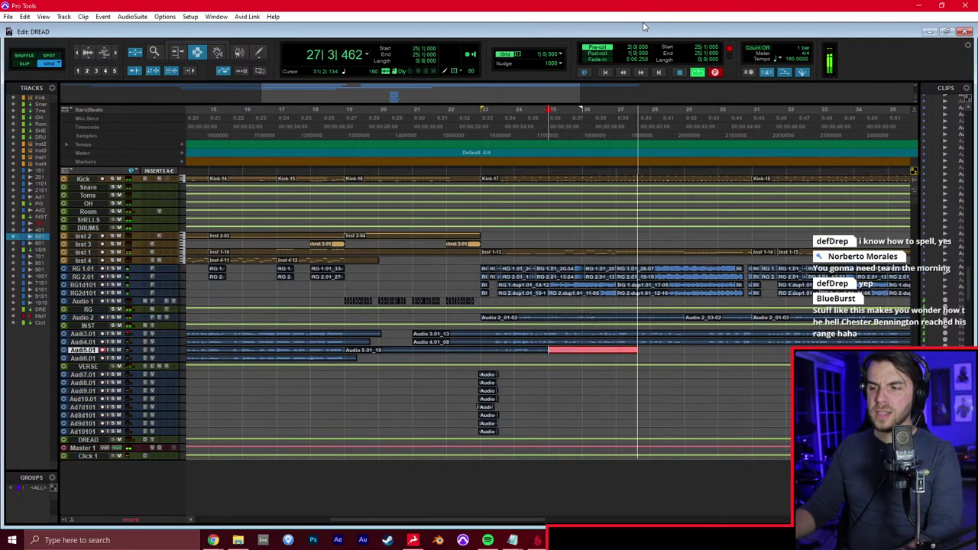
{"action": "key", "text": "space"}
Record the following vocal phrase on Audio 5.01 from bar 27 to past bar 31
{"action": "left_click", "coordinate": [619, 352]}
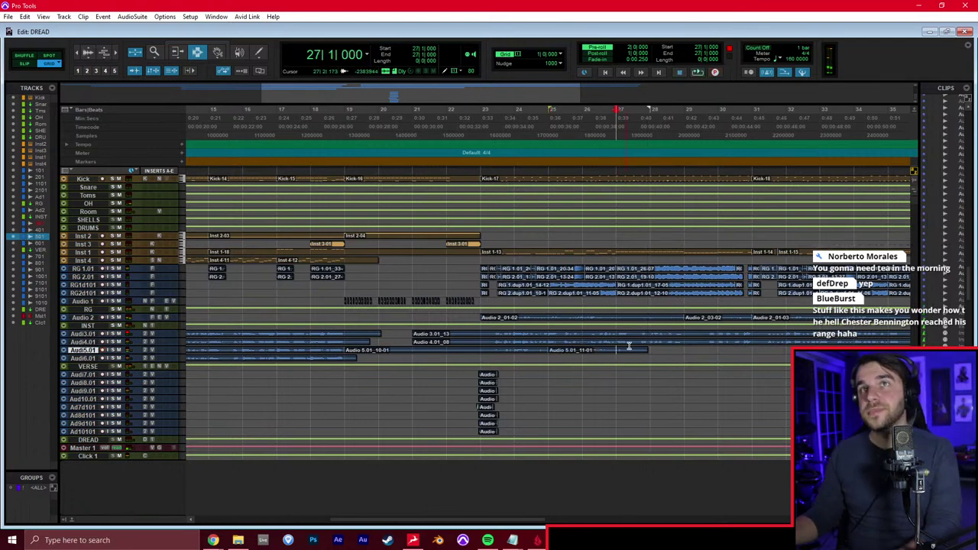
{"action": "scroll", "coordinate": [628, 346], "scroll_direction": "right", "scroll_amount": 2}
{"action": "key", "text": "ctrl+space"}
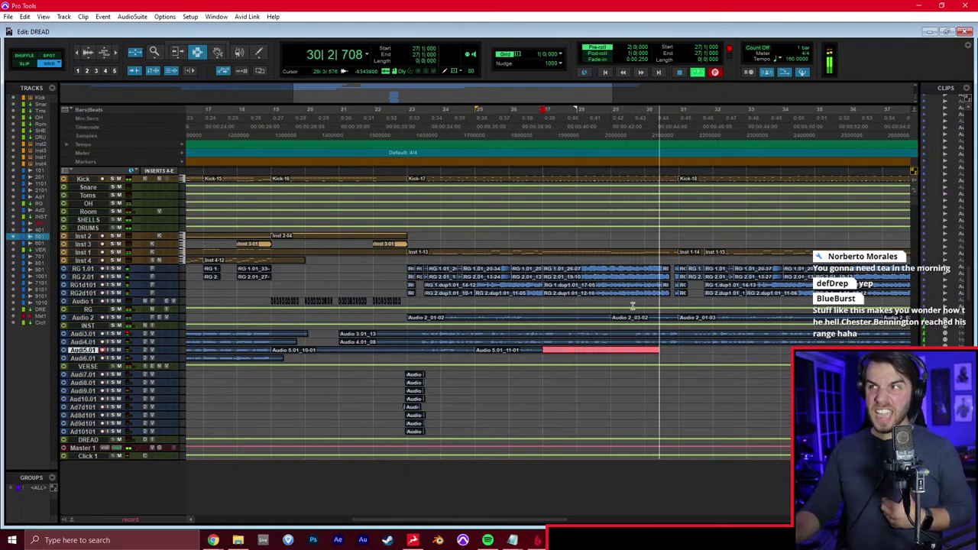
{"action": "key", "text": "space"}
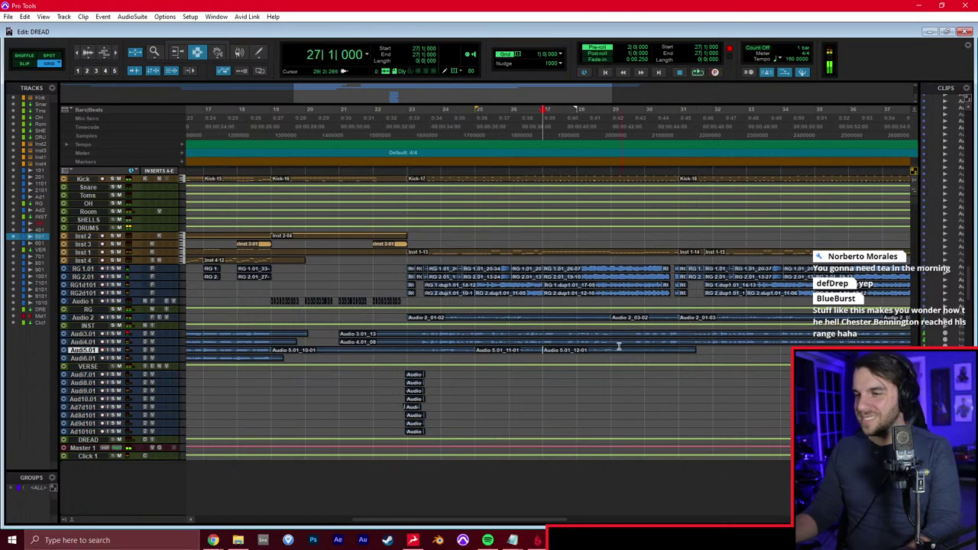
Record over Audio 5.01 from bar 29 to past bar 31
{"action": "key", "text": "ctrl+space"}
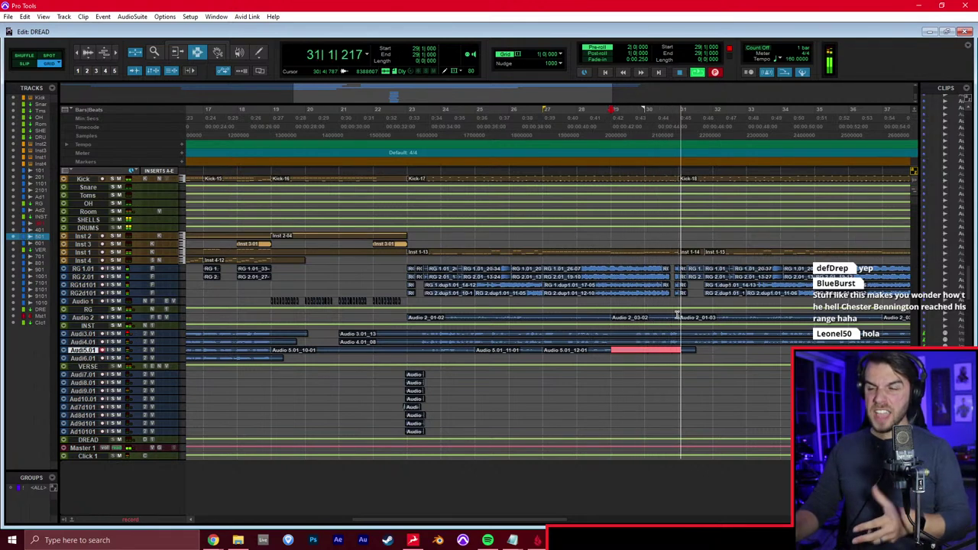
{"action": "key", "text": "space"}
{"action": "scroll", "coordinate": [679, 351], "scroll_direction": "right", "scroll_amount": 2}
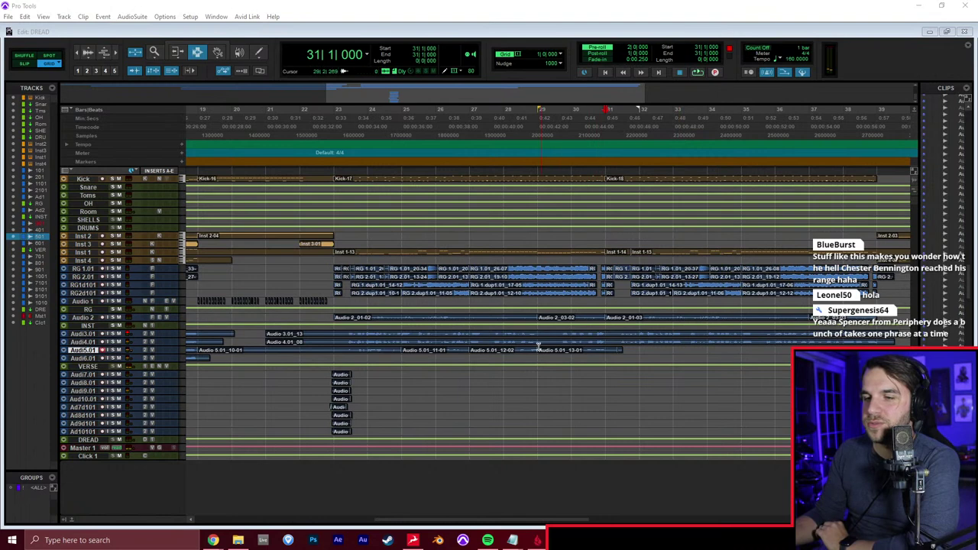
Place the insertion point on Audio 5.01 at bar 31 and play back that section with pre-roll
{"action": "left_click", "coordinate": [615, 350]}
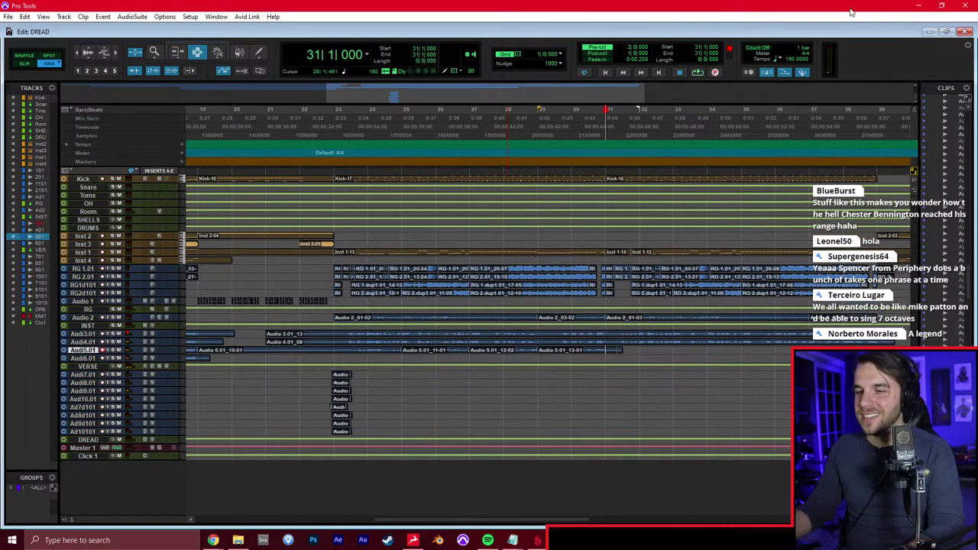
{"action": "scroll", "coordinate": [764, 298], "scroll_direction": "right", "scroll_amount": 3}
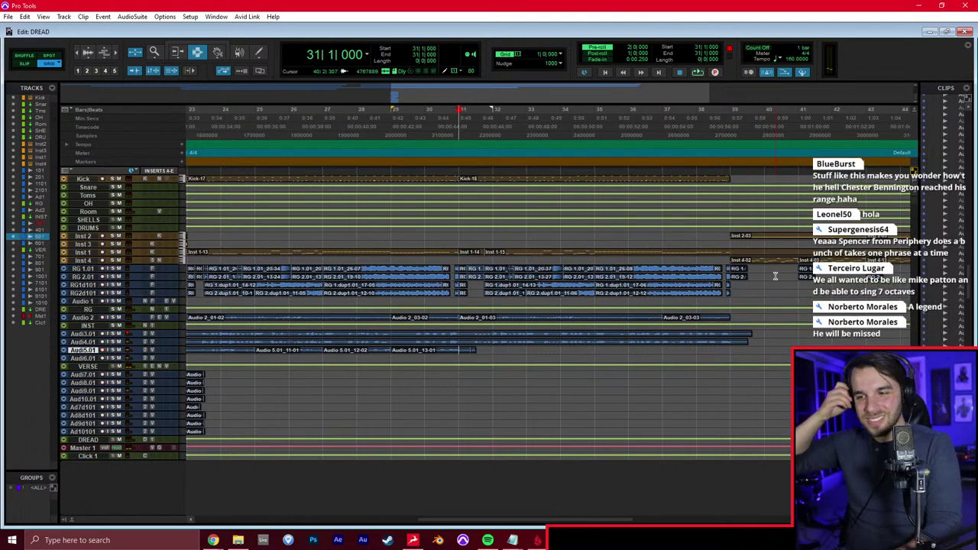
{"action": "key", "text": "space"}
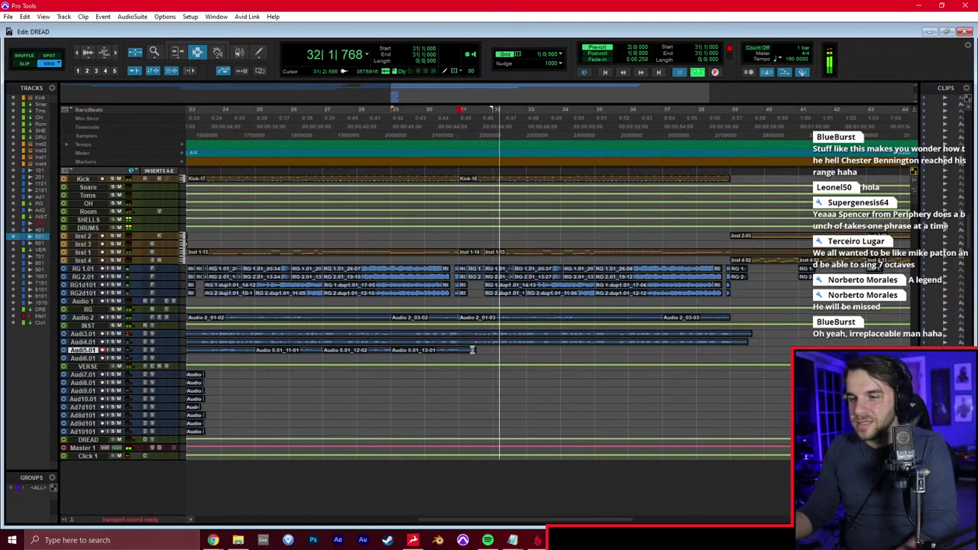
{"action": "key", "text": "space"}
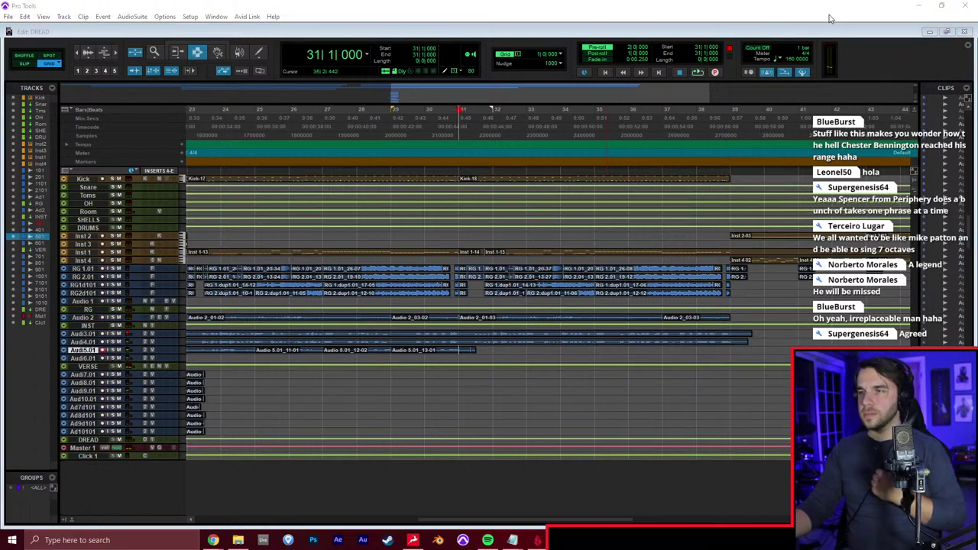
Record the vocal phrase on Audio 5.01 from bar 31 to past bar 33
{"action": "left_click", "coordinate": [718, 29]}
{"action": "key", "text": "space"}
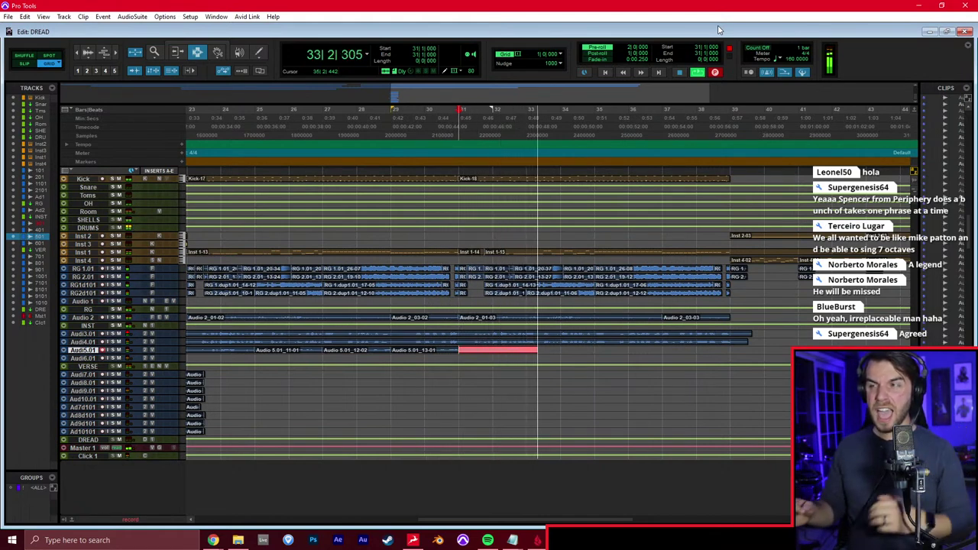
{"action": "key", "text": "space"}
Record two more vocal phrases on Audio 5.01, one from bar 33 and one from bar 35 to past bar 39
{"action": "left_click", "coordinate": [527, 342]}
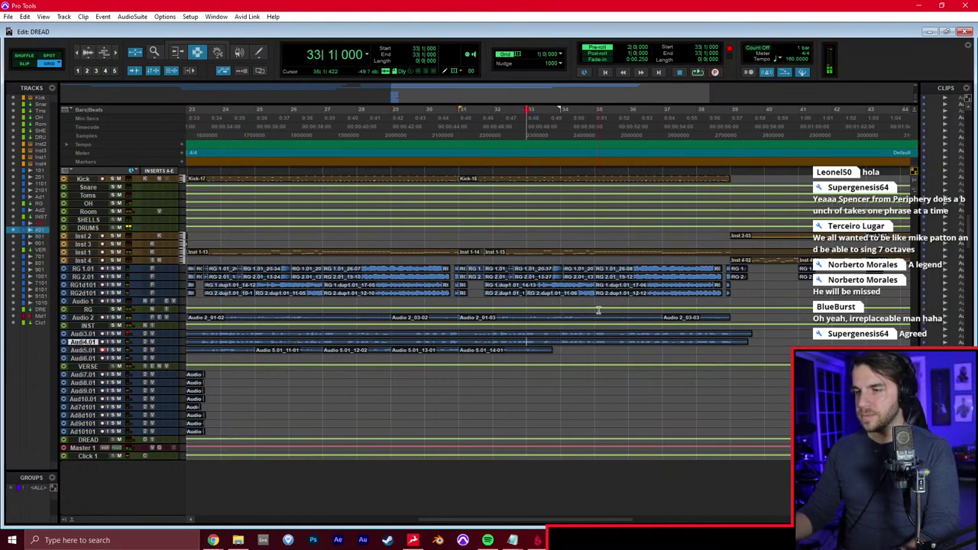
{"action": "key", "text": "space"}
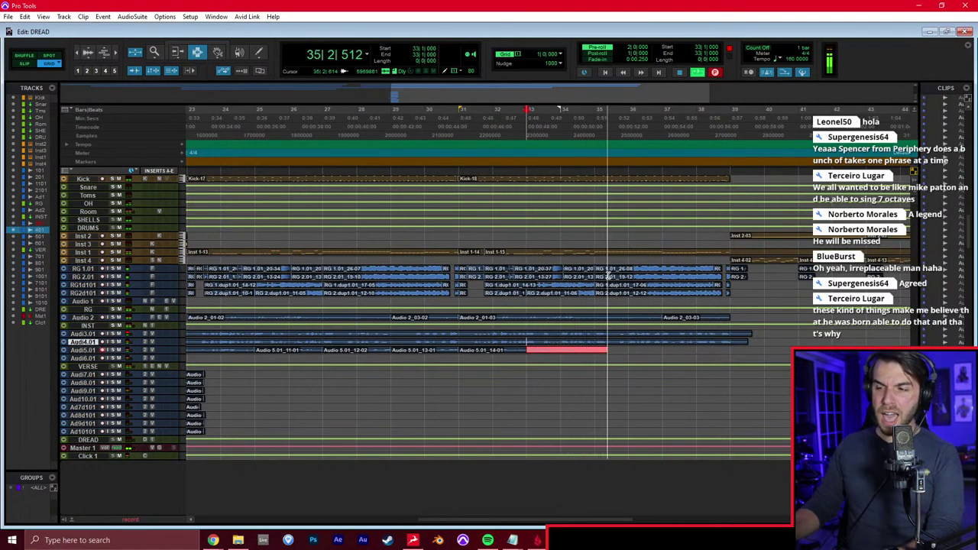
{"action": "key", "text": "space"}
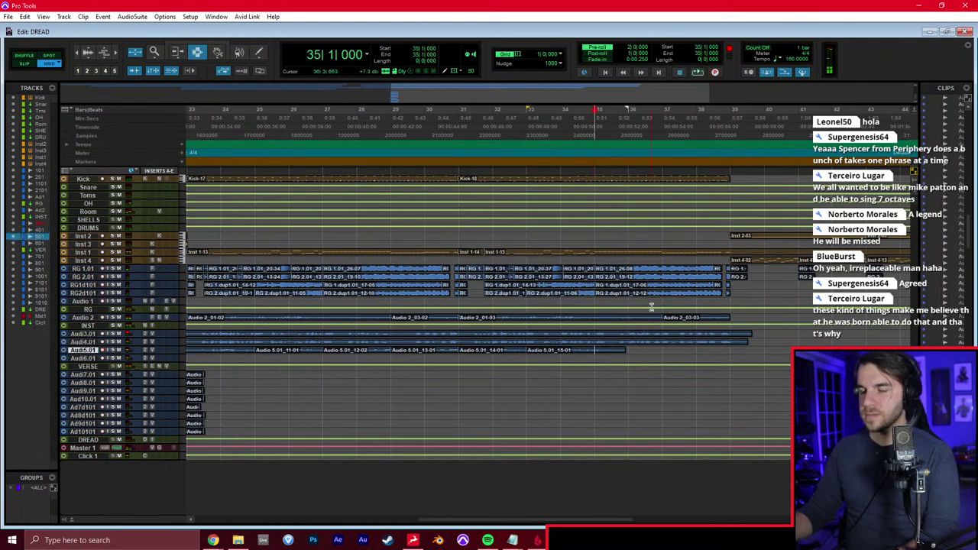
{"action": "key", "text": "space"}
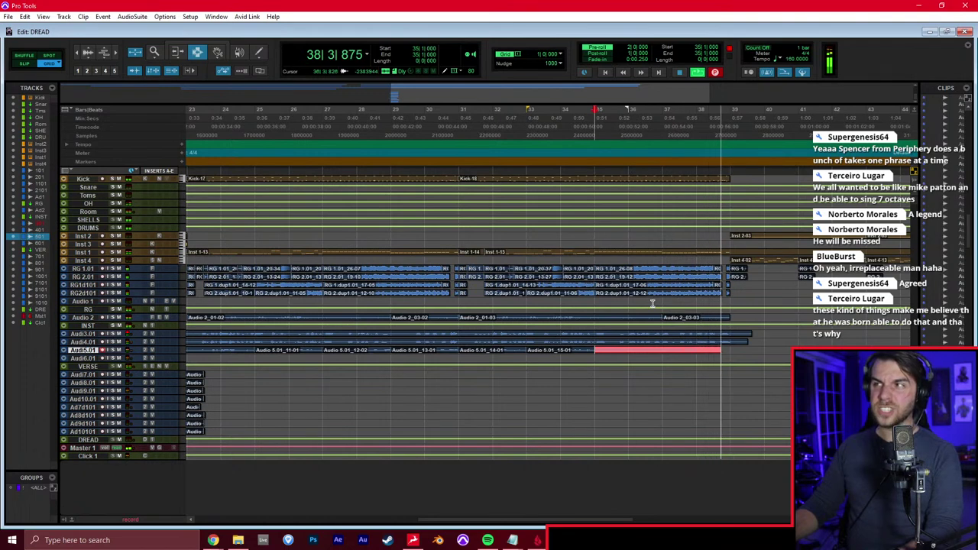
{"action": "key", "text": "space"}
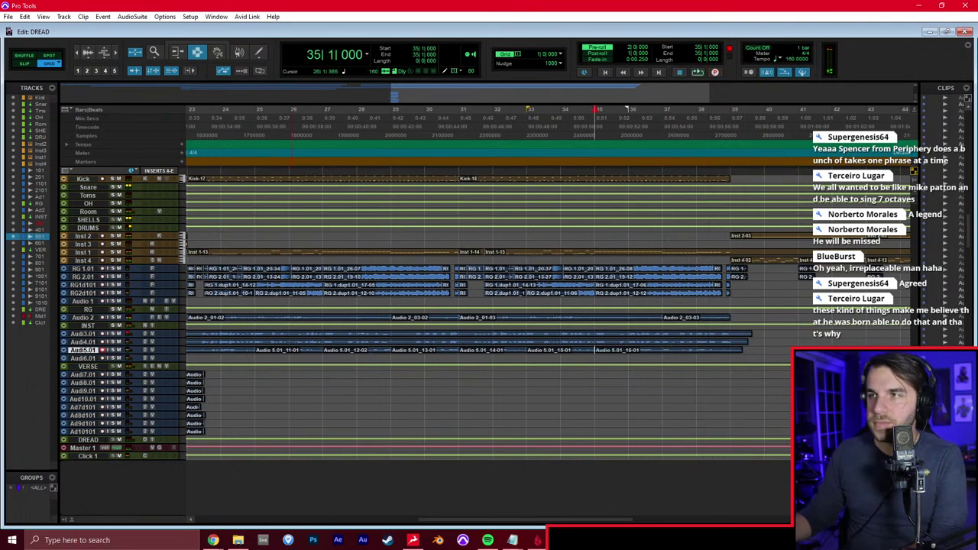
Enlarge the Audio 5.01 track height and zoom in on its recorded phrase clips
{"action": "key", "text": "alt+Tab"}
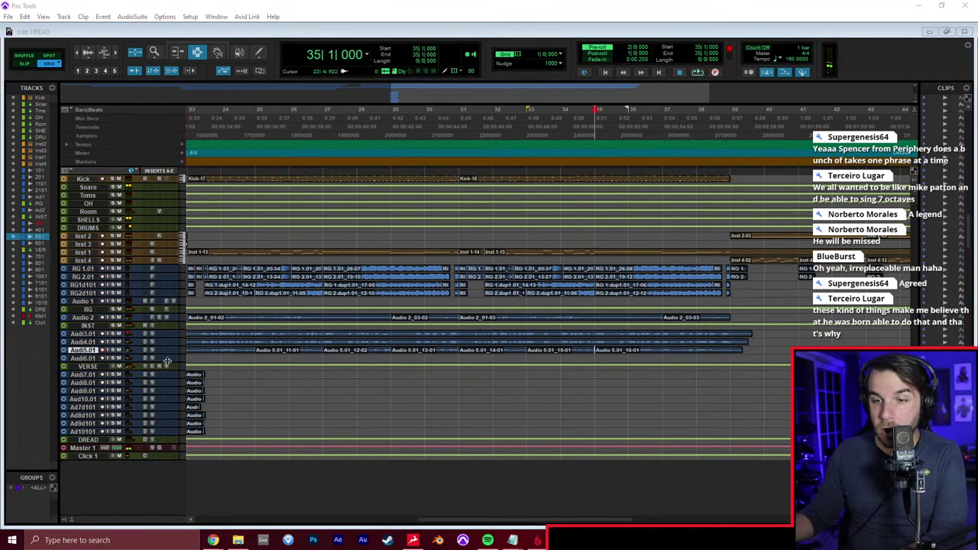
{"action": "left_click", "coordinate": [181, 355]}
{"action": "left_click_drag", "start_coordinate": [181, 354], "coordinate": [185, 426]}
{"action": "left_click", "coordinate": [383, 351]}
{"action": "left_click", "coordinate": [360, 353]}
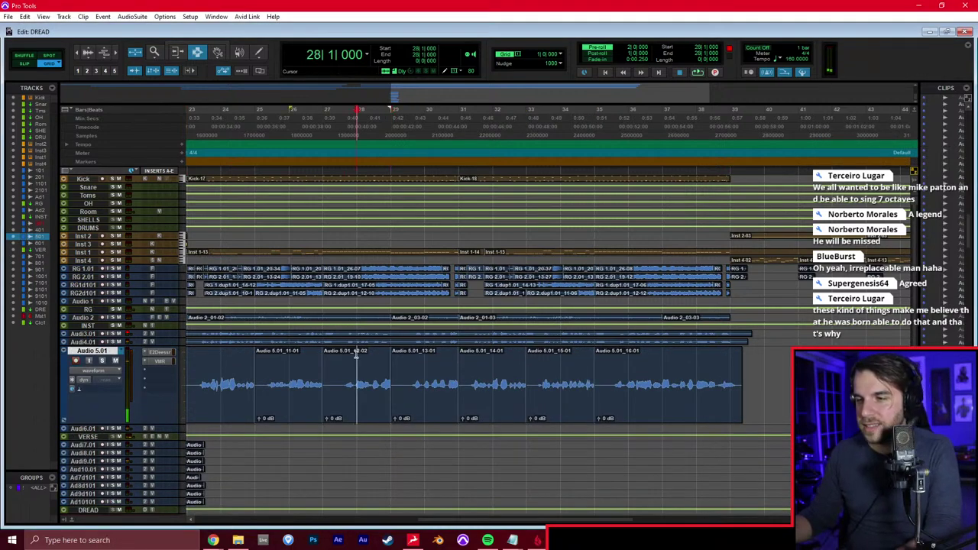
{"action": "key", "text": "t"}
{"action": "scroll", "coordinate": [491, 371], "scroll_direction": "left", "scroll_amount": 3}
In Slip mode, trim the Audio 5.01 clip joins near bars 27, 29 and 31 to slightly later positions
{"action": "key", "text": "F6"}
{"action": "key", "text": "F2"}
{"action": "left_click_drag", "start_coordinate": [554, 389], "coordinate": [594, 393]}
{"action": "left_click_drag", "start_coordinate": [676, 404], "coordinate": [746, 397]}
{"action": "scroll", "coordinate": [747, 398], "scroll_direction": "right", "scroll_amount": 4}
{"action": "mouse_move", "coordinate": [540, 404]}
{"action": "left_mouse_down"}
{"action": "mouse_move", "coordinate": [572, 402]}
{"action": "mouse_move", "coordinate": [547, 402]}
{"action": "left_mouse_up"}
{"action": "scroll", "coordinate": [598, 401], "scroll_direction": "right", "scroll_amount": 4}
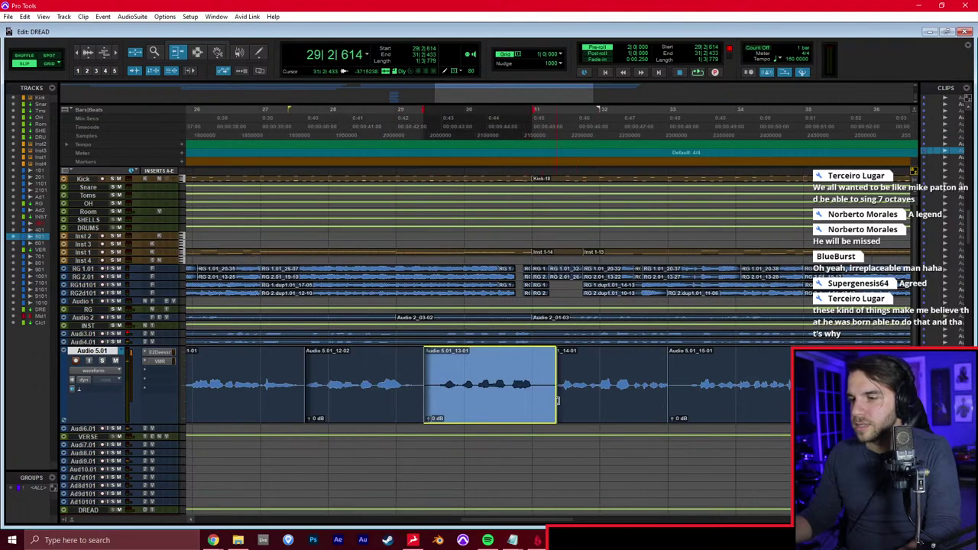
Trim the next two Audio 5.01 clip joins, near bars 33 and 35, to slightly later positions
{"action": "left_click_drag", "start_coordinate": [666, 399], "coordinate": [691, 396]}
{"action": "scroll", "coordinate": [629, 400], "scroll_direction": "right", "scroll_amount": 6}
{"action": "left_click_drag", "start_coordinate": [577, 411], "coordinate": [620, 410]}
{"action": "scroll", "coordinate": [622, 407], "scroll_direction": "right", "scroll_amount": 4}
{"action": "key", "text": "F7"}
{"action": "key", "text": "r"}
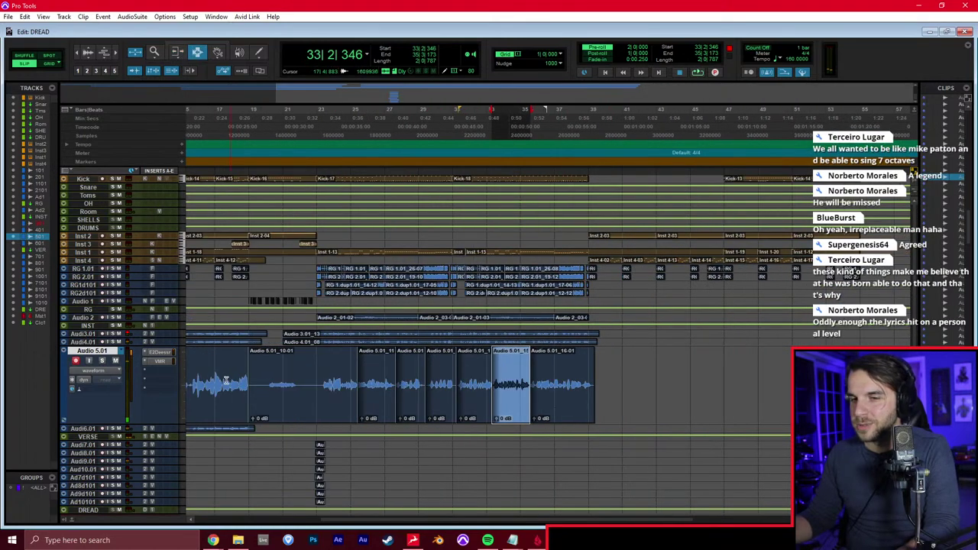
Disarm recording on Audio 5.01 in the mixer and return to the Edit window
{"action": "key", "text": "ctrl+equal"}
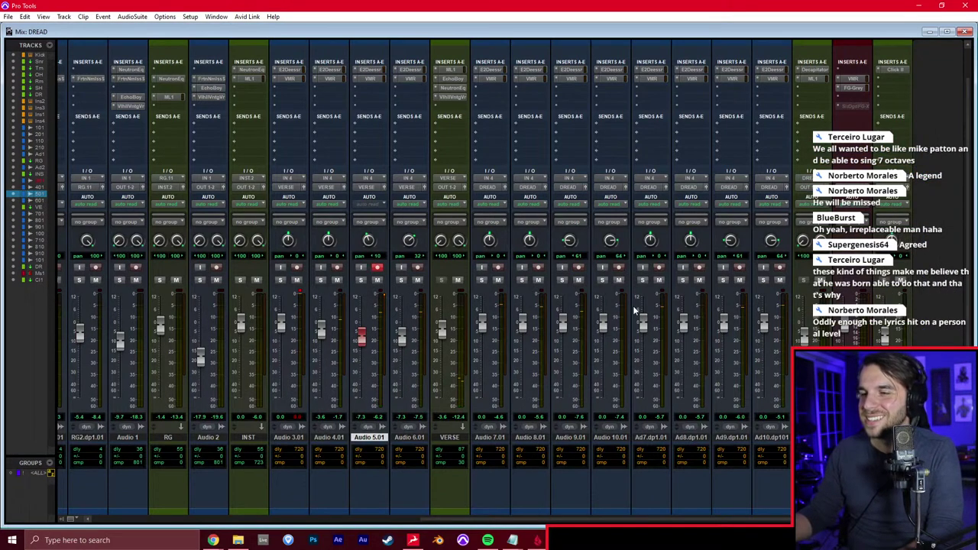
{"action": "left_click", "coordinate": [376, 269]}
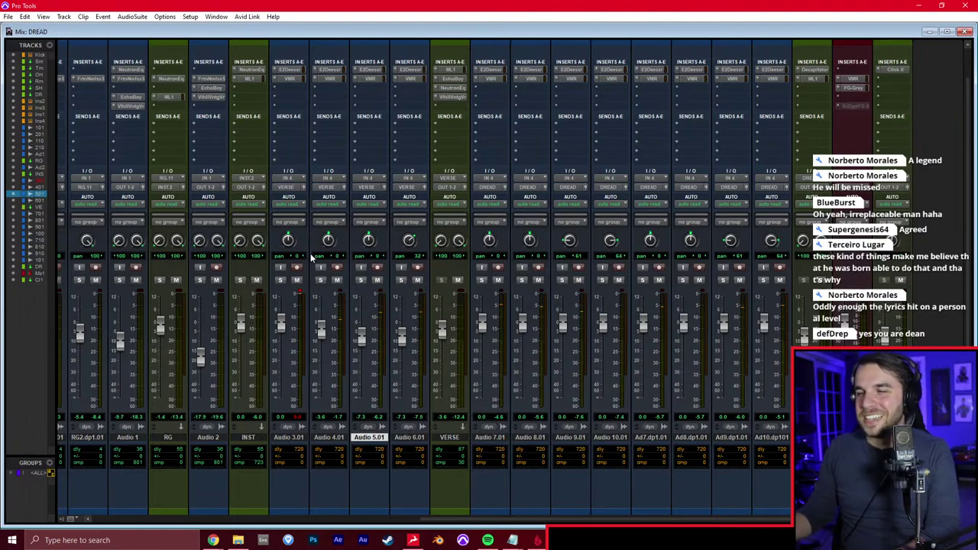
{"action": "key", "text": "ctrl+equal"}
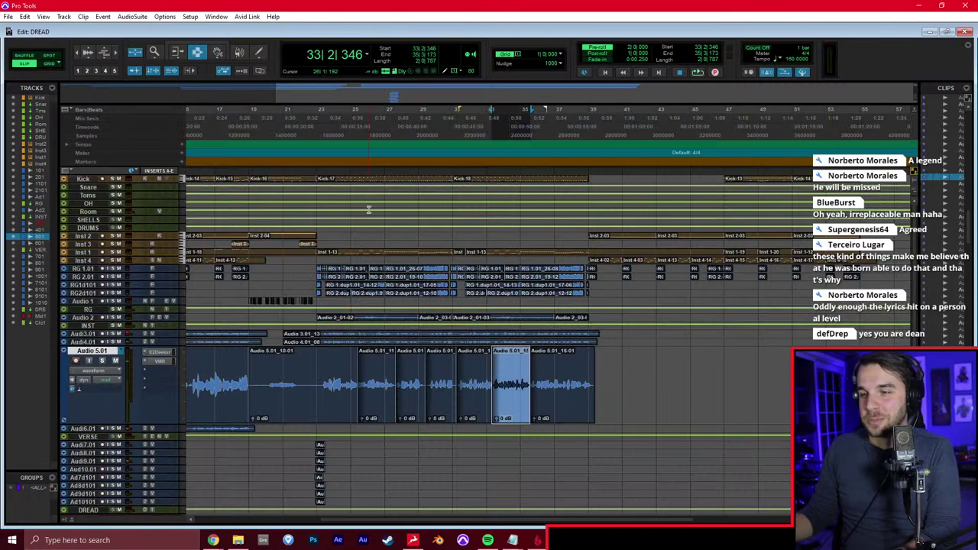
Trim the start of the Audio 5.01 clip beginning at bar 19 to bar 23, and extend the preceding clip's end slightly past bar 19
{"action": "left_click", "coordinate": [366, 365]}
{"action": "left_click", "coordinate": [315, 373]}
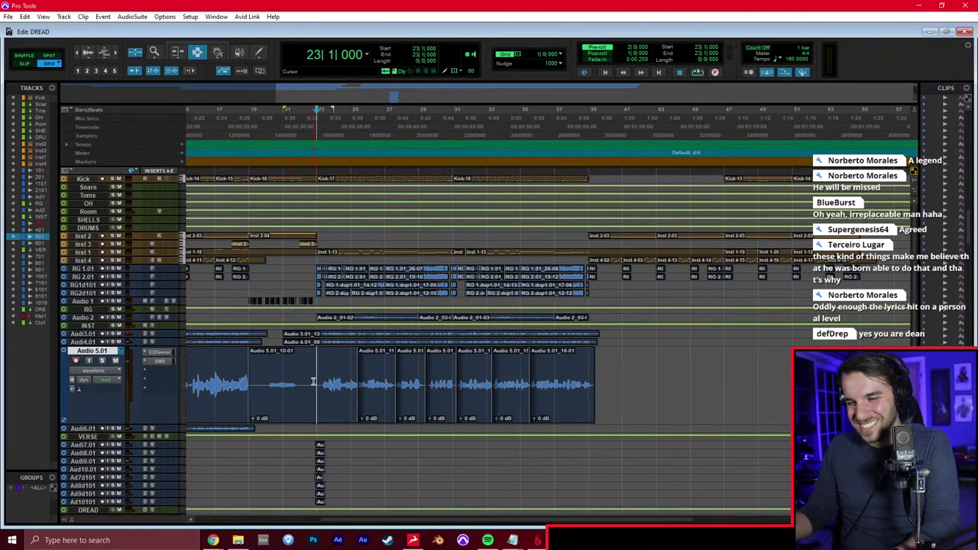
{"action": "key", "text": "a"}
{"action": "key", "text": "F6"}
{"action": "left_click_drag", "start_coordinate": [214, 368], "coordinate": [277, 383]}
{"action": "key", "text": "F7"}
{"action": "left_click", "coordinate": [279, 384]}
{"action": "key", "text": "ctrl+equal"}
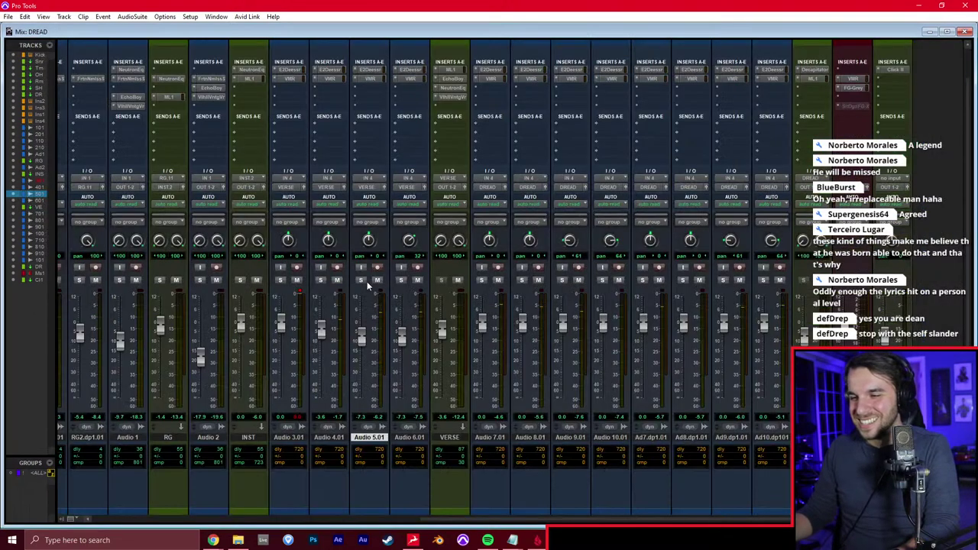
{"action": "key", "text": "ctrl+equal"}
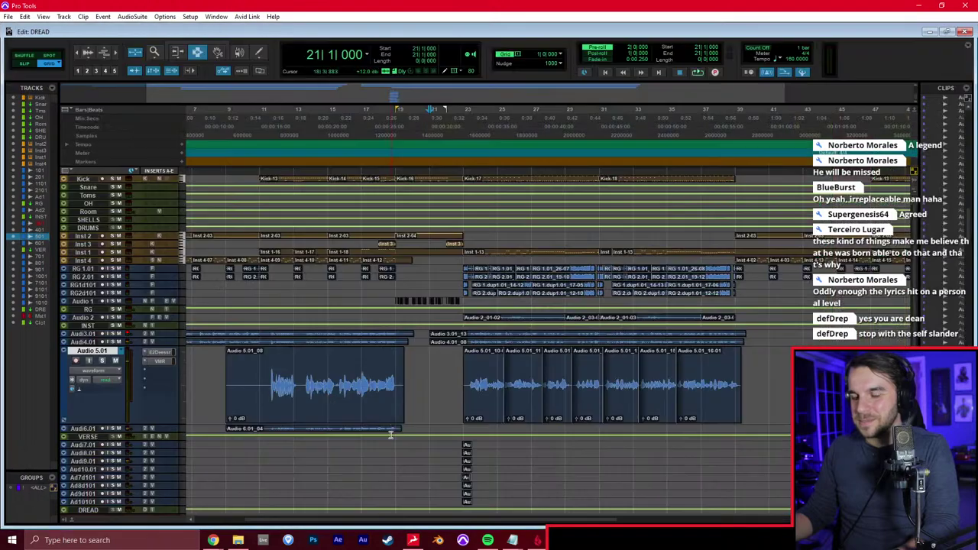
Create a new audio track below Audio 5.01 and move the phrase clips from bar 23 onward onto it
{"action": "key", "text": "ctrl+shift+n"}
{"action": "key", "text": "Return"}
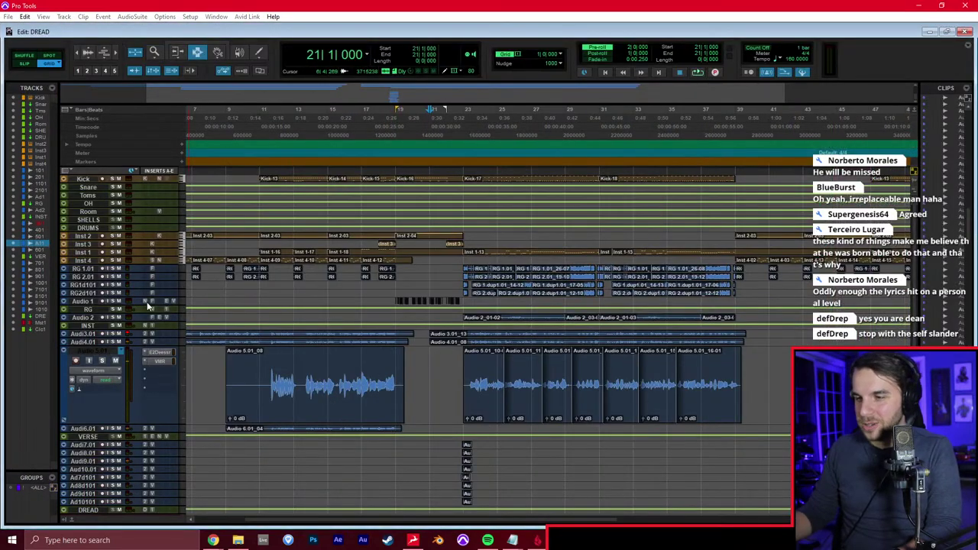
{"action": "left_click_drag", "start_coordinate": [467, 416], "coordinate": [793, 404]}
{"action": "left_click_drag", "start_coordinate": [520, 385], "coordinate": [483, 445]}
Select all phrase clips on Audio 11 from bar 23 to bar 40 and open the Auto-Tune pitch AudioSuite plug-in
{"action": "left_click", "coordinate": [463, 452]}
{"action": "key", "text": "t"}
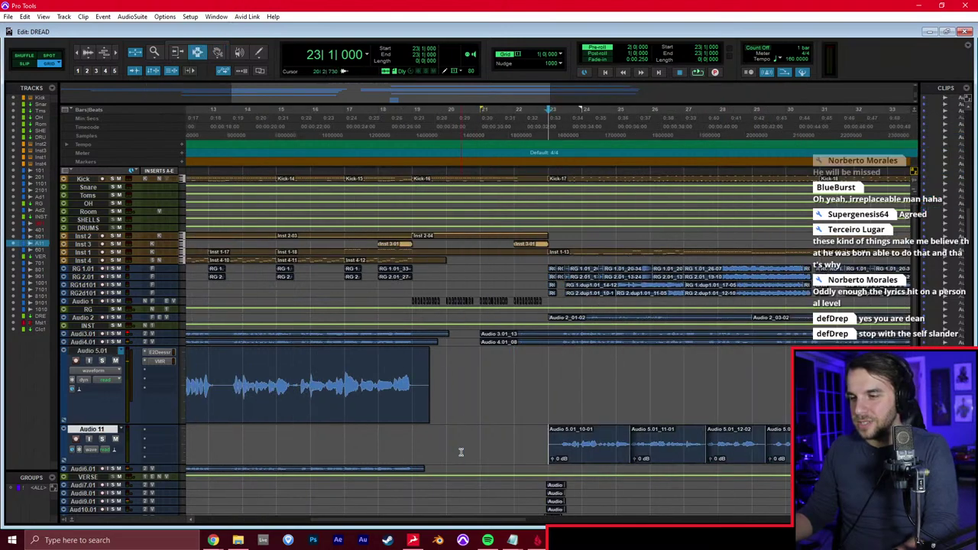
{"action": "scroll", "coordinate": [509, 435], "scroll_direction": "right", "scroll_amount": 3}
{"action": "key", "text": "r"}
{"action": "left_click", "coordinate": [716, 449], "text": "shift"}
{"action": "left_click", "coordinate": [726, 449], "text": "shift"}
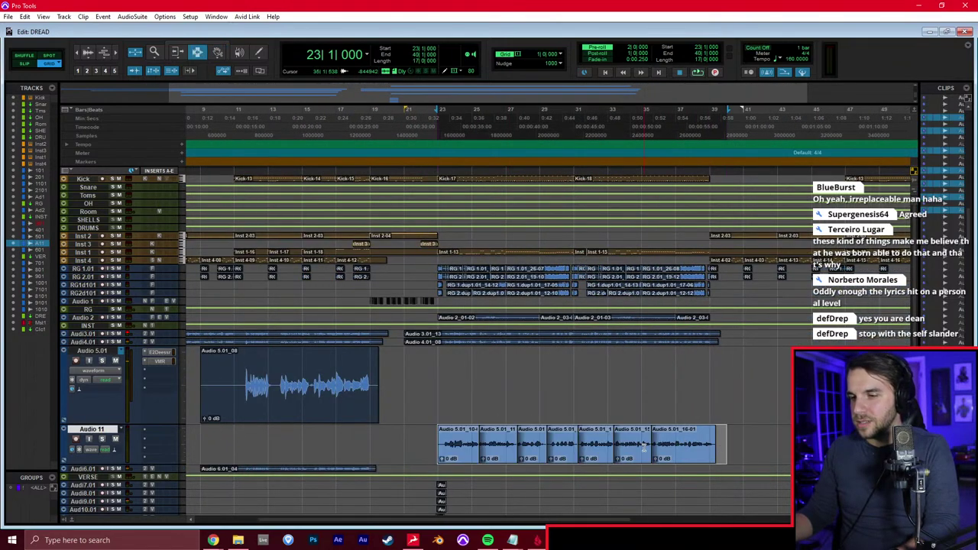
{"action": "left_click", "coordinate": [134, 17]}
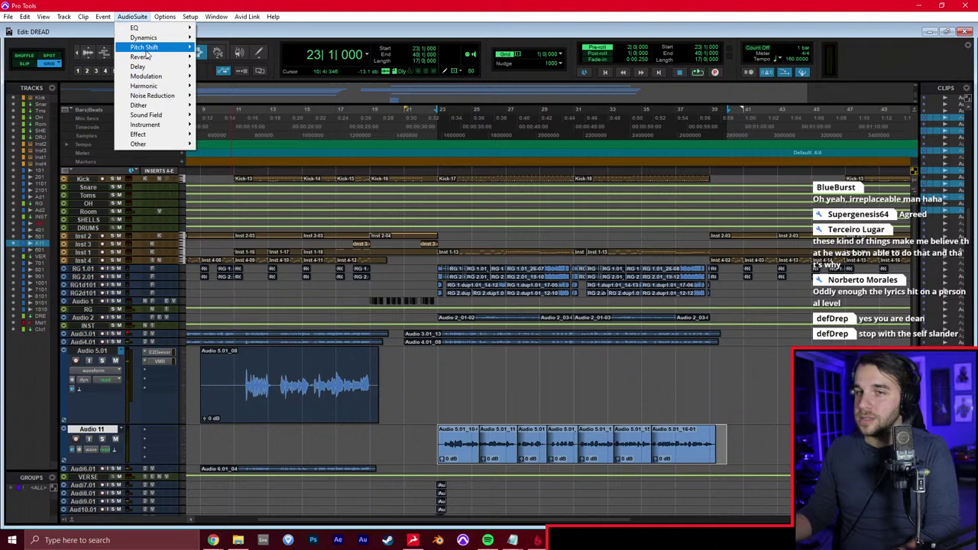
{"action": "mouse_move", "coordinate": [149, 46]}
{"action": "left_click", "coordinate": [227, 48]}
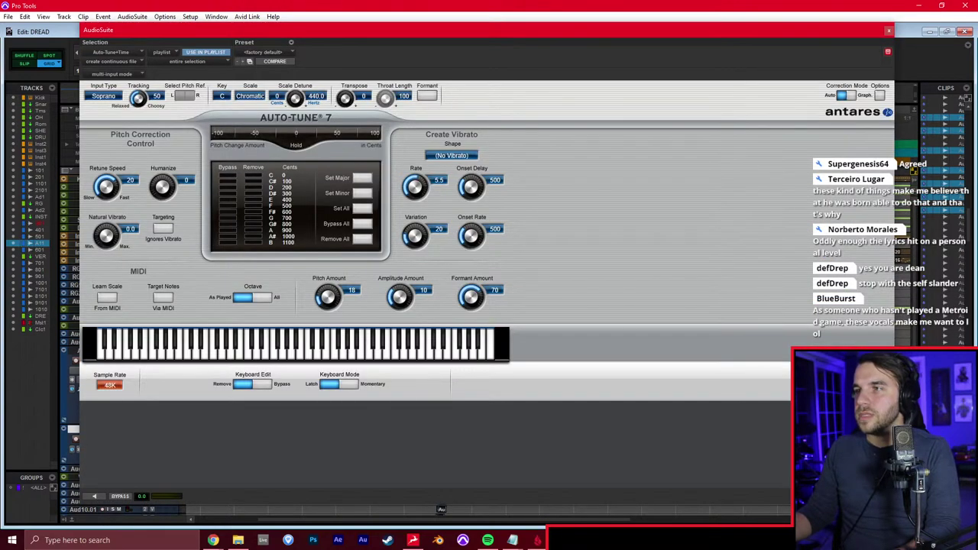
{"action": "left_click", "coordinate": [874, 496]}
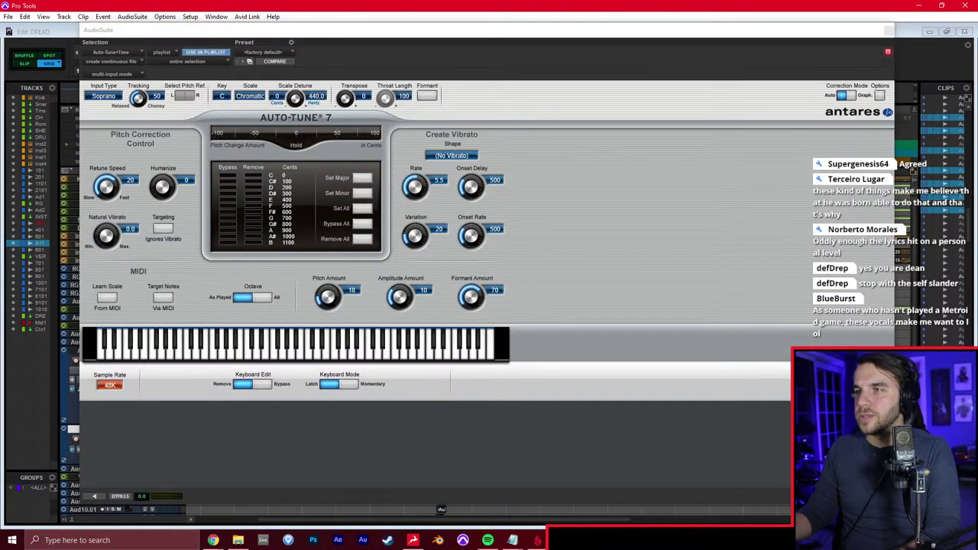
Set Auto-Tune to graphical correction mode with Alto/Tenor input, and track the pitch of the first phrase
{"action": "left_click", "coordinate": [850, 95]}
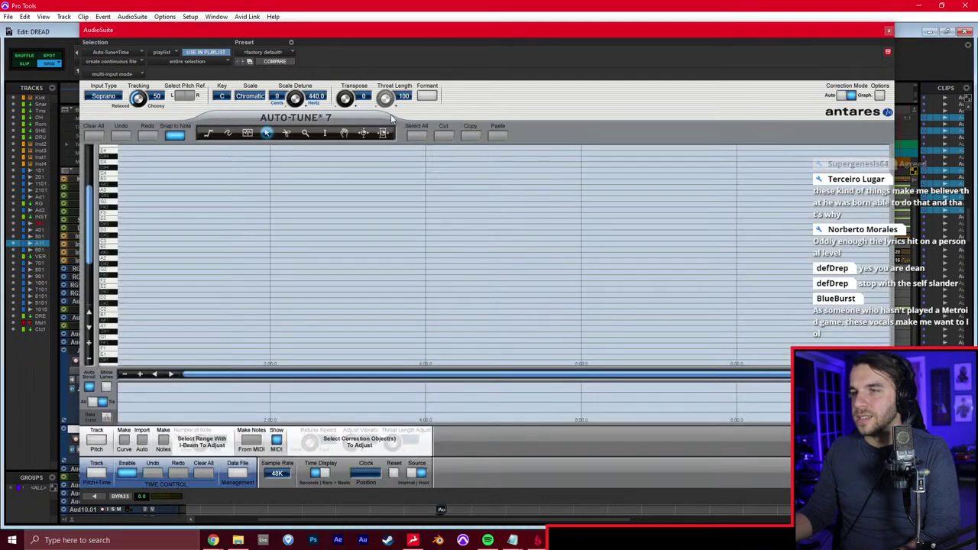
{"action": "left_click", "coordinate": [92, 98]}
{"action": "left_click", "coordinate": [101, 111]}
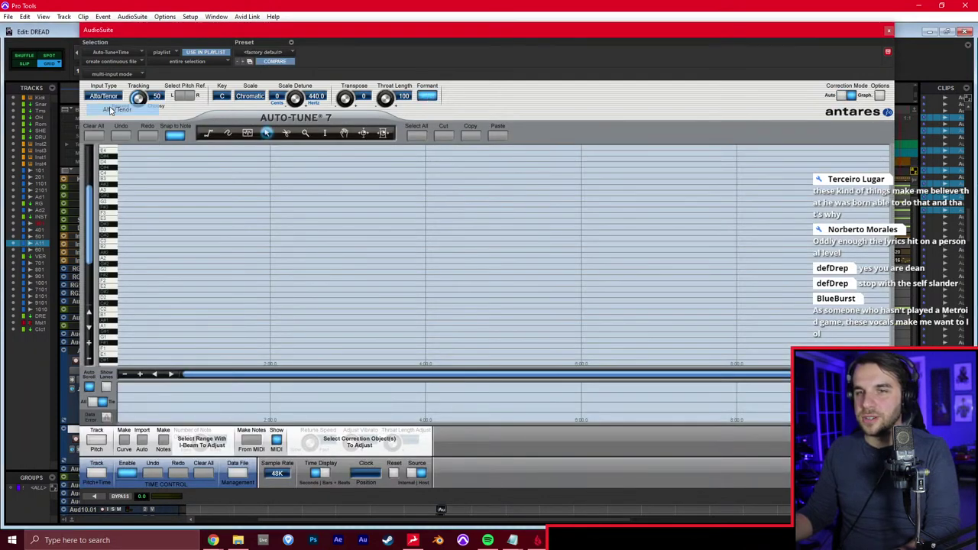
{"action": "left_click", "coordinate": [96, 441]}
{"action": "key", "text": "space"}
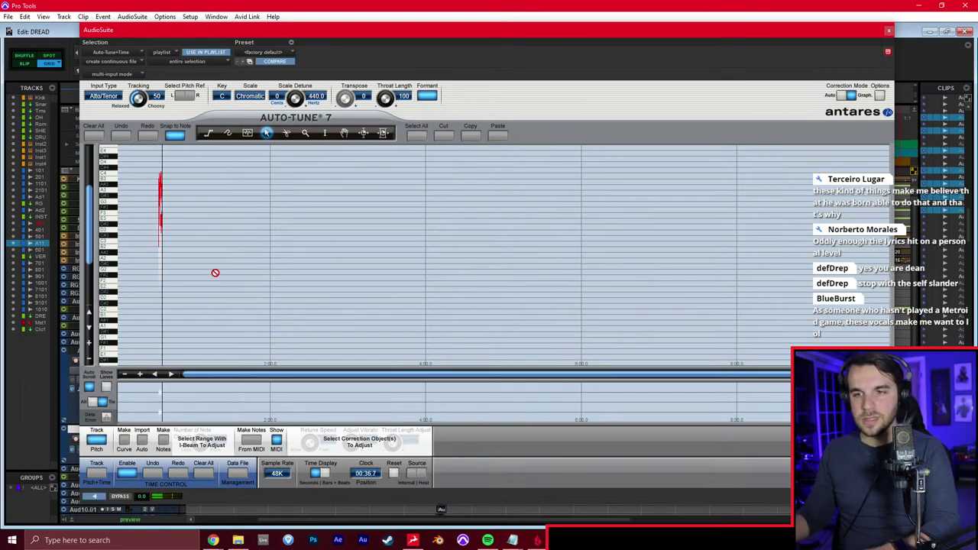
{"action": "key", "text": "space"}
Draw correction notes on A3, B3, A3, G3, A3 and B3 over the first part of the tracked pitch curve
{"action": "key", "text": "n"}
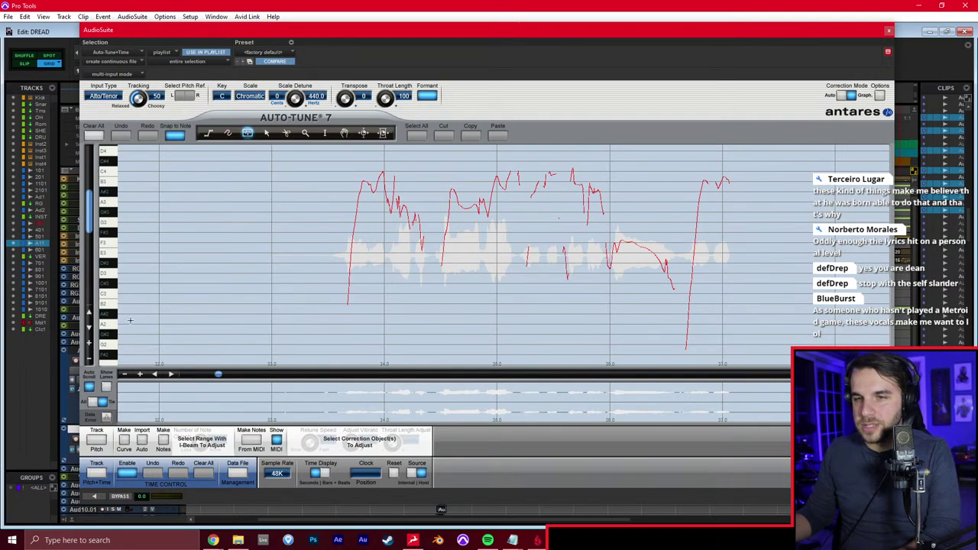
{"action": "left_click", "coordinate": [89, 344]}
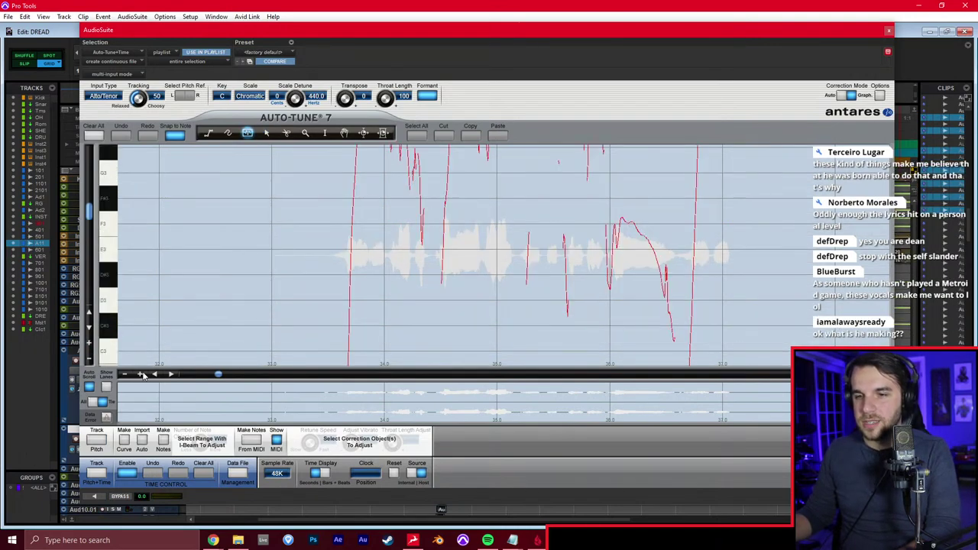
{"action": "scroll", "coordinate": [211, 285], "scroll_direction": "up", "scroll_amount": 3}
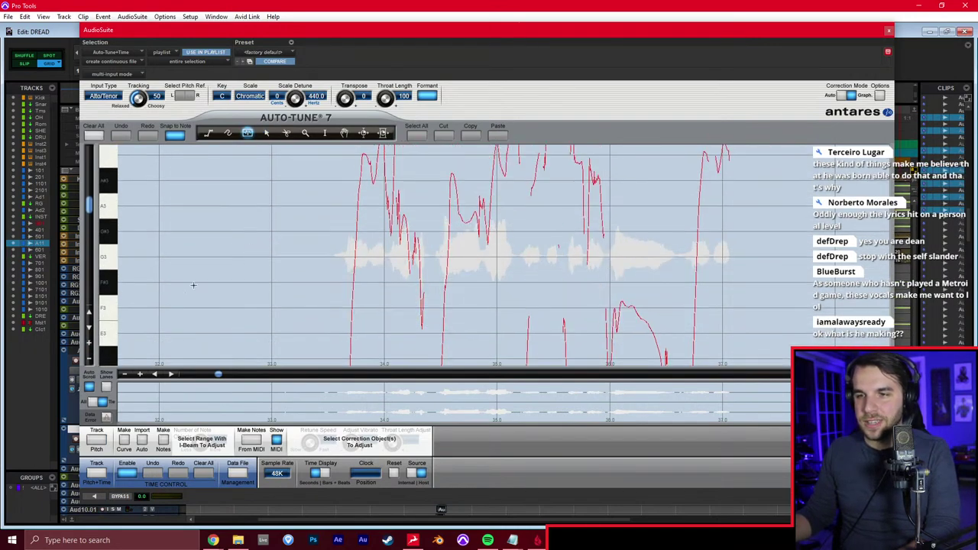
{"action": "left_click", "coordinate": [89, 360]}
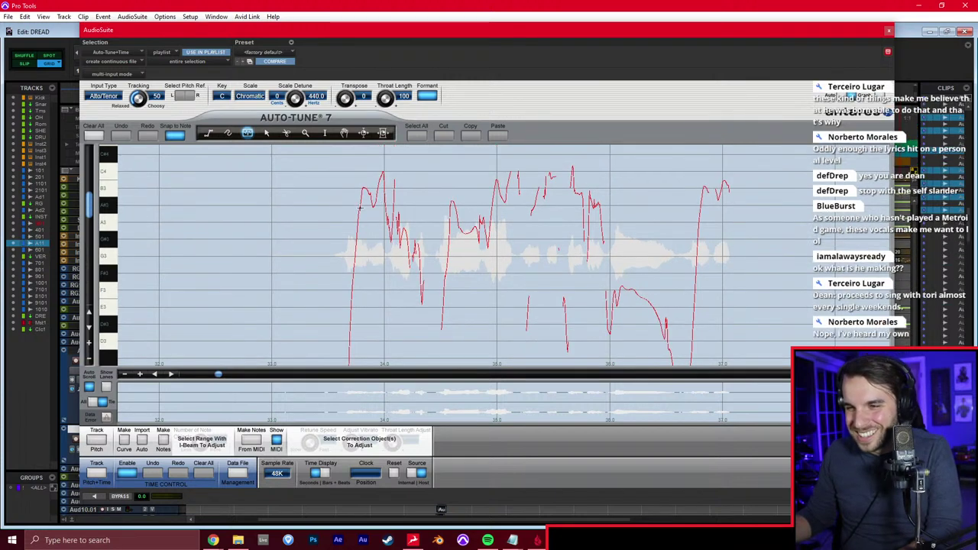
{"action": "left_click_drag", "start_coordinate": [356, 224], "coordinate": [375, 223]}
{"action": "left_click_drag", "start_coordinate": [374, 188], "coordinate": [384, 188]}
{"action": "left_click_drag", "start_coordinate": [385, 223], "coordinate": [399, 222]}
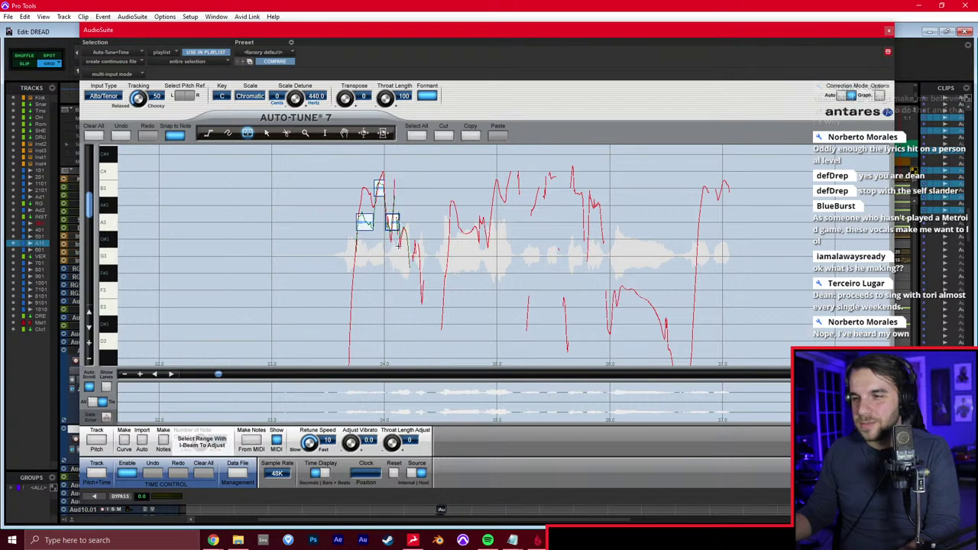
{"action": "left_click_drag", "start_coordinate": [399, 256], "coordinate": [422, 256]}
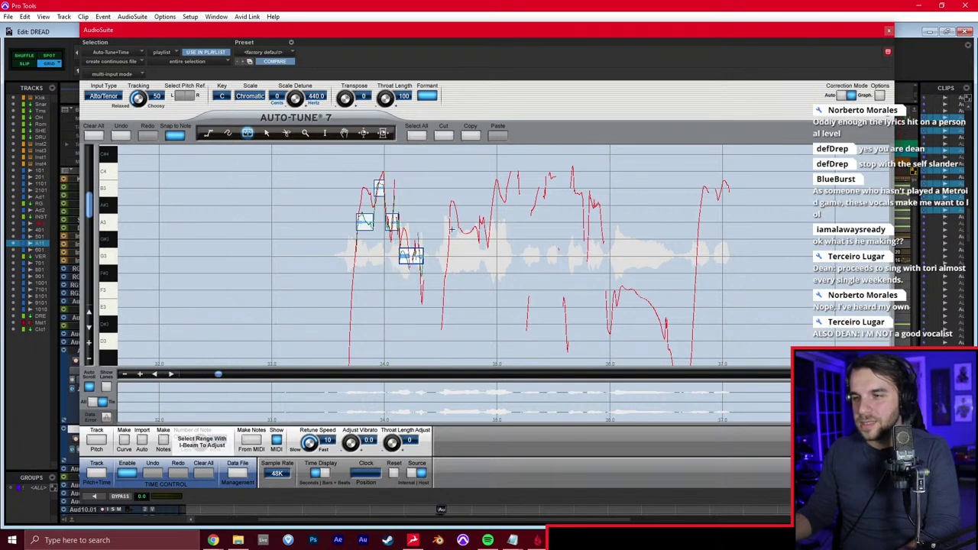
{"action": "left_click_drag", "start_coordinate": [446, 223], "coordinate": [482, 222]}
{"action": "left_click_drag", "start_coordinate": [493, 188], "coordinate": [523, 188]}
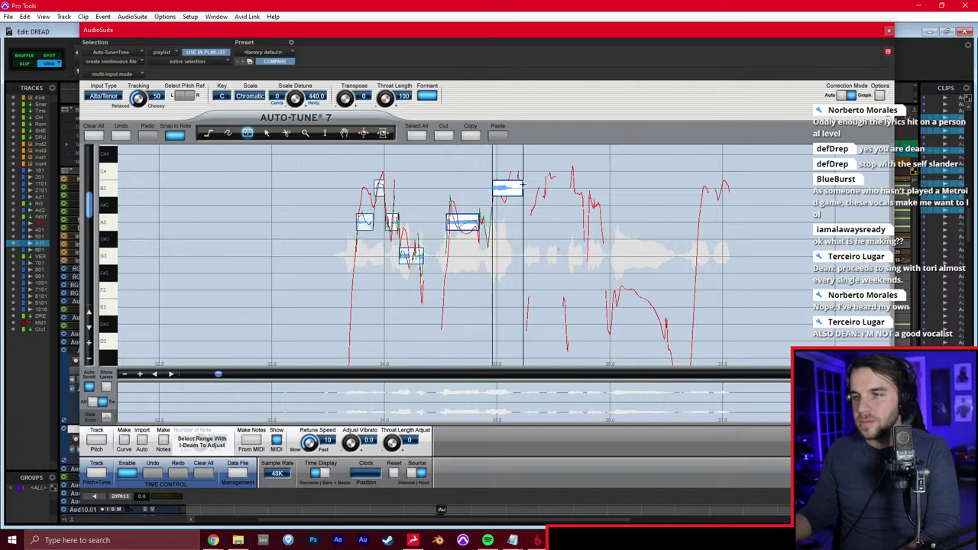
Preview the correction, extend the second A3 note into the start of the G3 note, and preview it again
{"action": "left_click", "coordinate": [101, 497]}
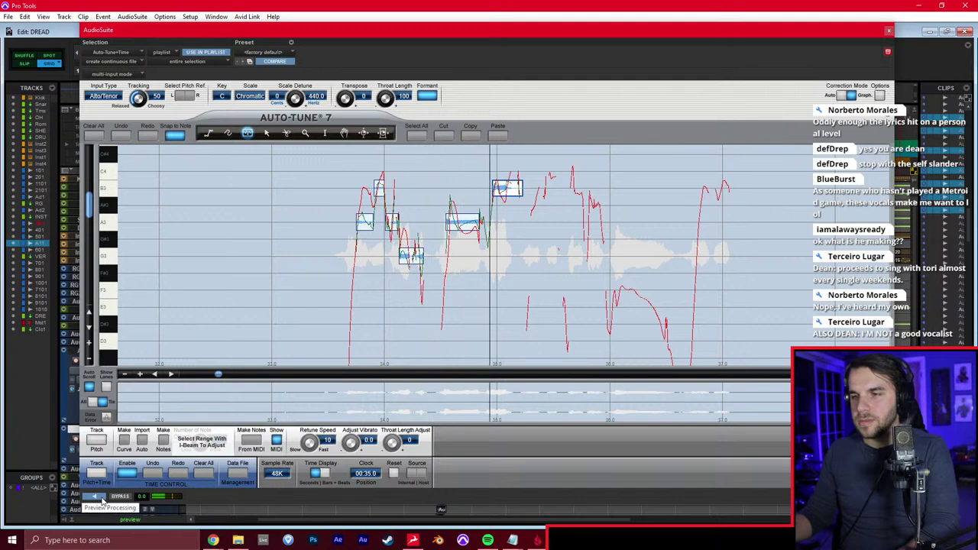
{"action": "left_click", "coordinate": [102, 499]}
{"action": "key", "text": "4"}
{"action": "left_click", "coordinate": [385, 222]}
{"action": "left_click_drag", "start_coordinate": [398, 222], "coordinate": [396, 223]}
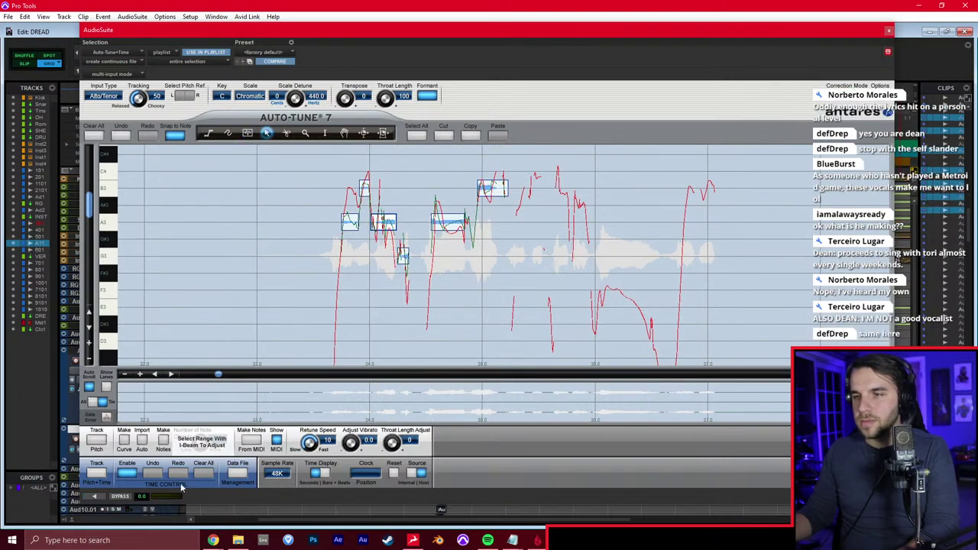
{"action": "left_click", "coordinate": [103, 499]}
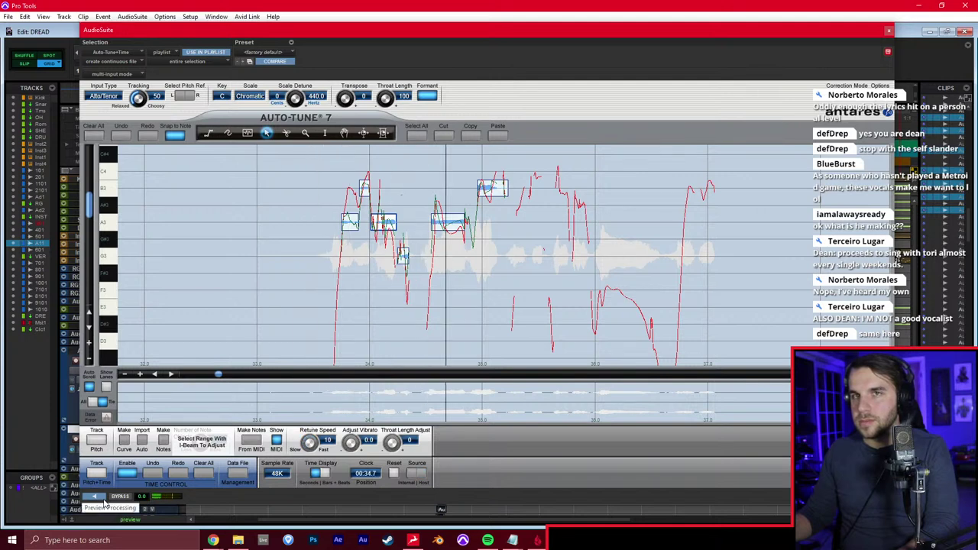
{"action": "left_click", "coordinate": [104, 501]}
Draw correction notes on A3, B3, A3, G3 and E3 over the rest of the phrase and preview the result
{"action": "left_click", "coordinate": [248, 133]}
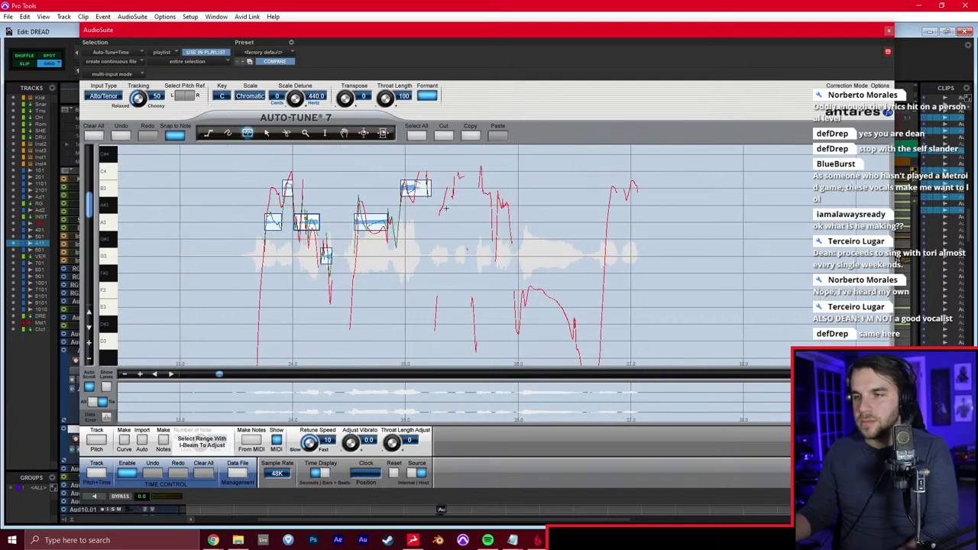
{"action": "mouse_move", "coordinate": [431, 223]}
{"action": "left_mouse_down"}
{"action": "mouse_move", "coordinate": [448, 223]}
{"action": "mouse_move", "coordinate": [455, 193]}
{"action": "mouse_move", "coordinate": [493, 221]}
{"action": "left_mouse_up"}
{"action": "left_click_drag", "start_coordinate": [495, 256], "coordinate": [515, 256]}
{"action": "left_click_drag", "start_coordinate": [521, 307], "coordinate": [579, 308]}
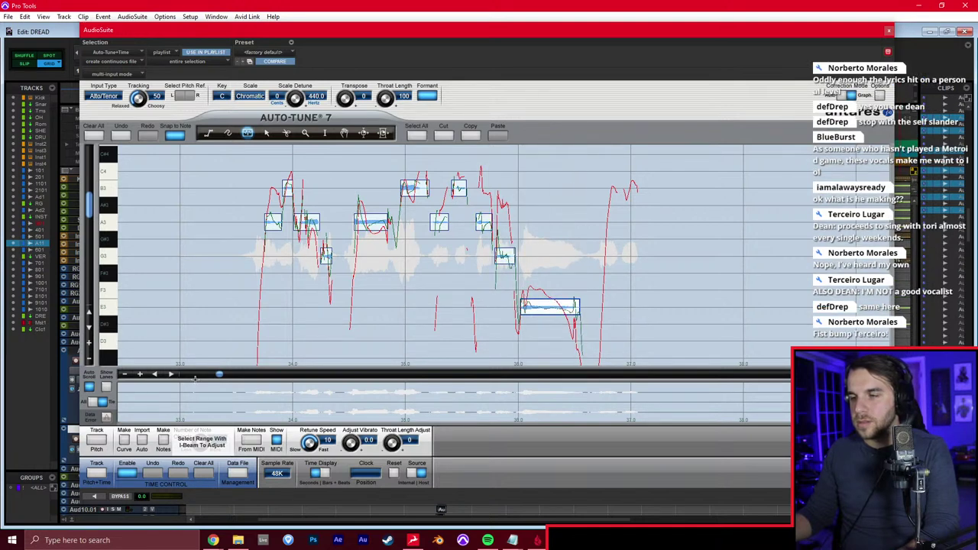
{"action": "left_click", "coordinate": [93, 498]}
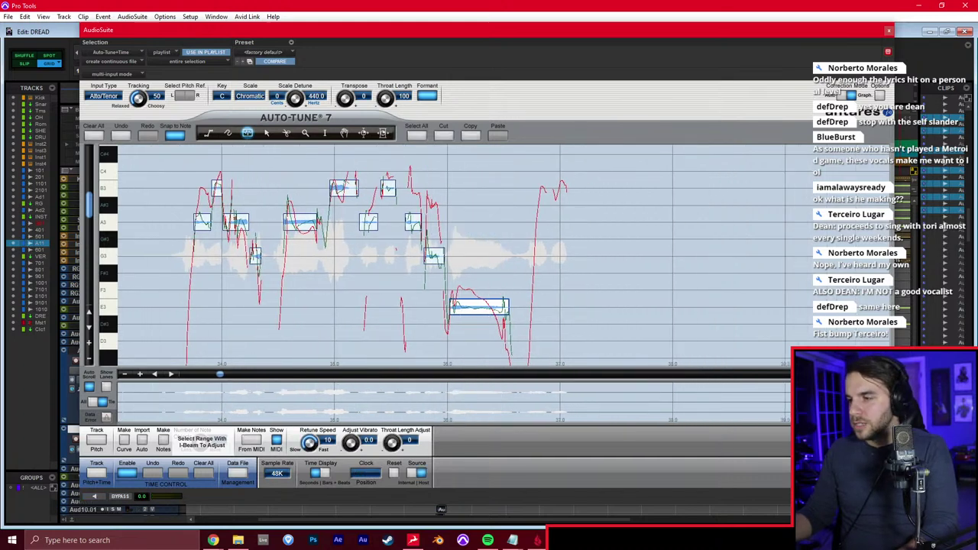
Select only the first clip on Audio 11, render the Auto-Tune correction to it and close the plug-in
{"action": "left_click_drag", "start_coordinate": [818, 29], "coordinate": [781, 397]}
{"action": "scroll", "coordinate": [437, 356], "scroll_direction": "down", "scroll_amount": 3}
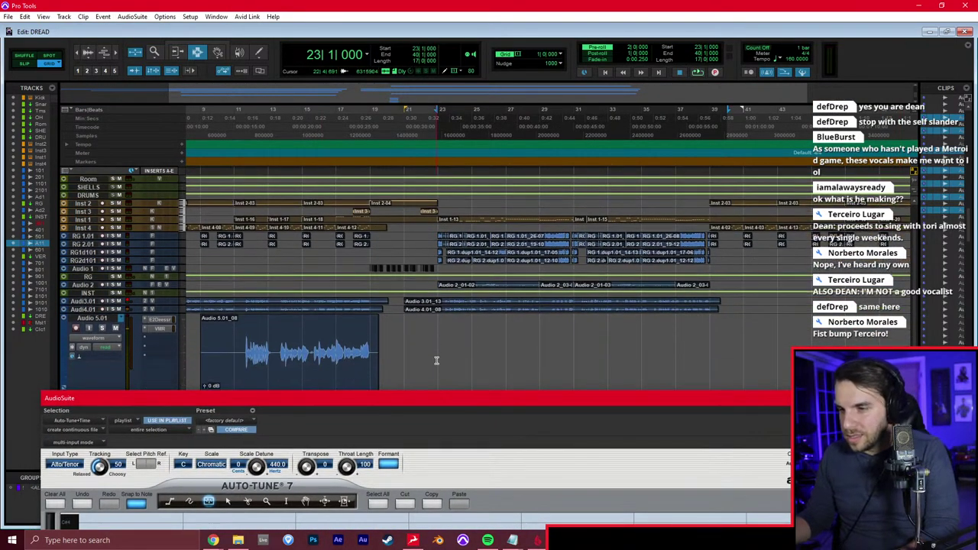
{"action": "double_click", "coordinate": [466, 344]}
{"action": "left_click_drag", "start_coordinate": [517, 400], "coordinate": [587, 41]}
{"action": "left_click", "coordinate": [900, 505]}
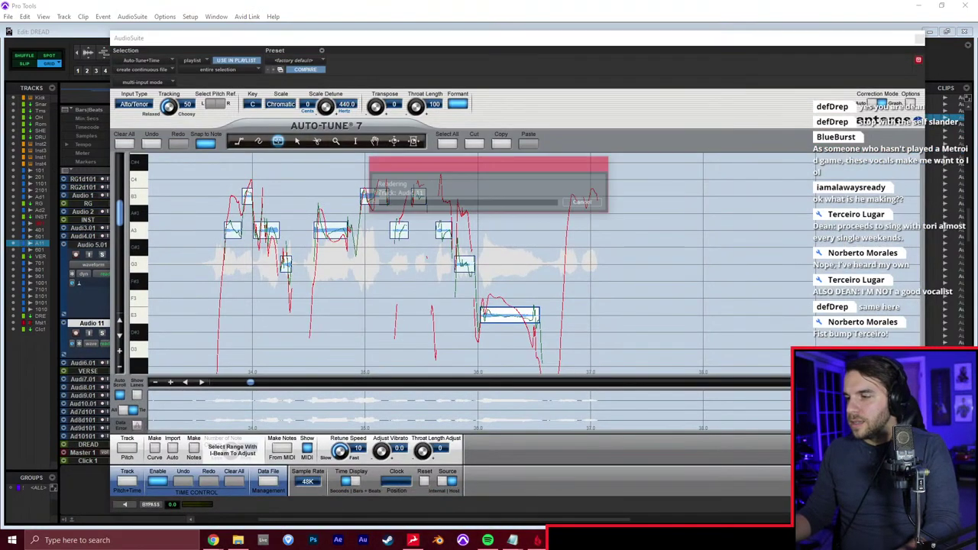
{"action": "left_click", "coordinate": [919, 39]}
Play back the tuned clip on Audio 11 with pre-roll, place the cursor on Audio 5.01 and open the mixer
{"action": "key", "text": "space"}
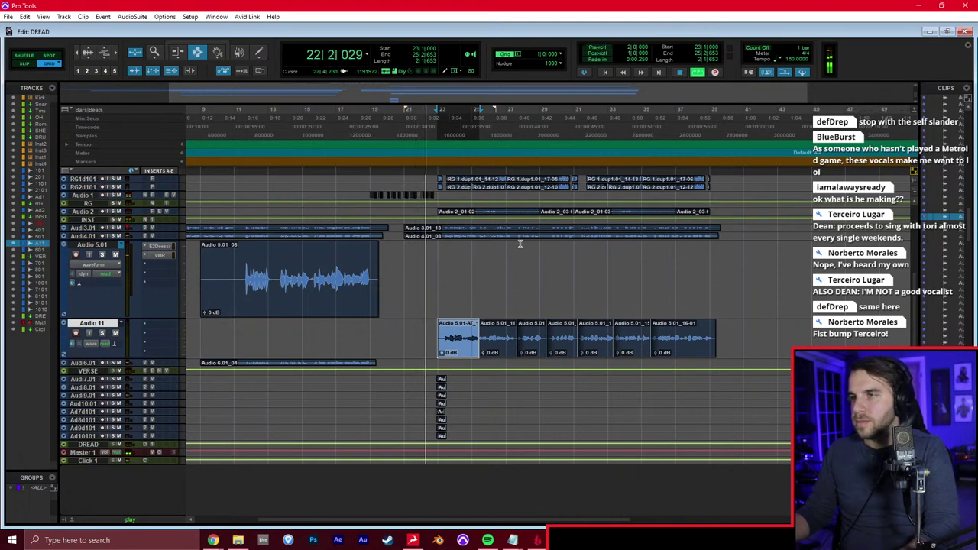
{"action": "key", "text": "t"}
{"action": "key", "text": "t"}
{"action": "scroll", "coordinate": [527, 255], "scroll_direction": "right", "scroll_amount": 3}
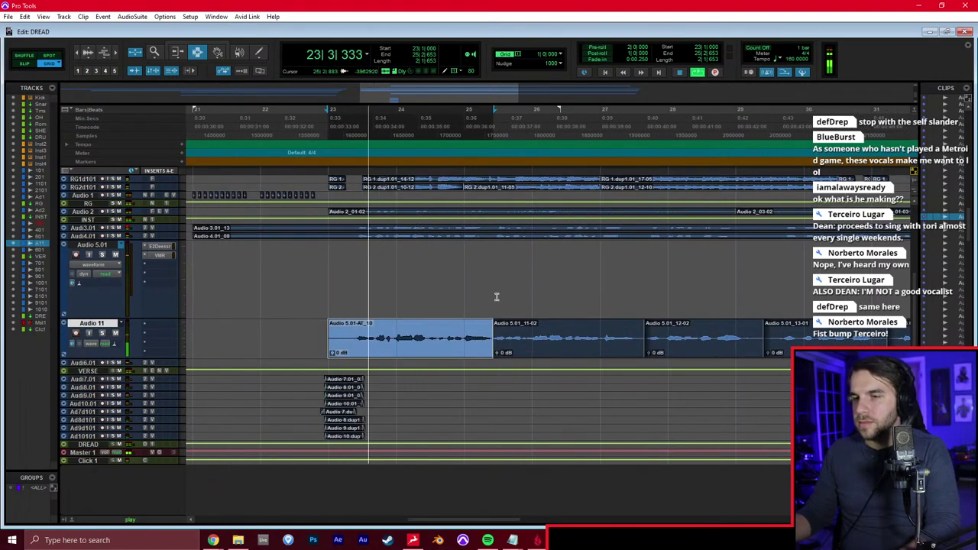
{"action": "left_click", "coordinate": [466, 303]}
{"action": "key", "text": "ctrl+="}
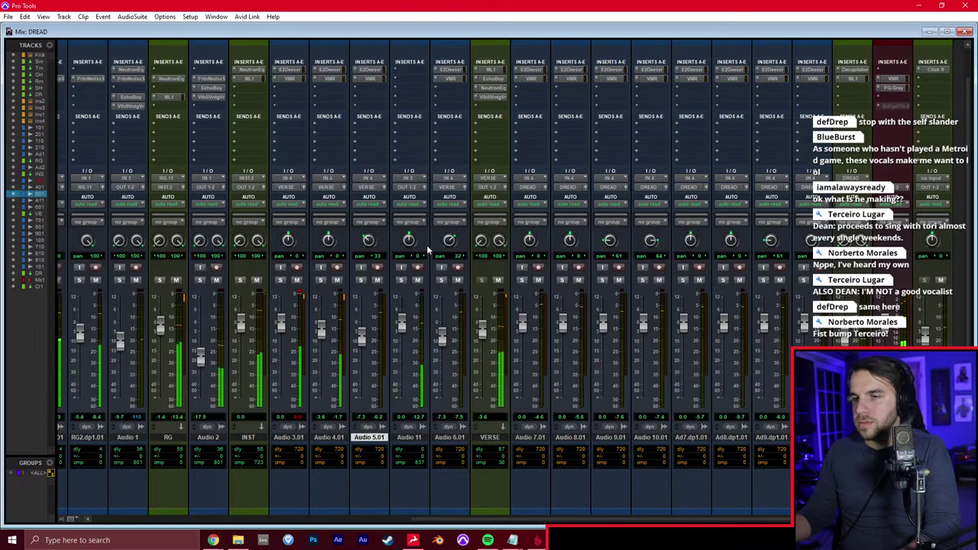
Select all the clips on Audio 11 after the first tuned one and open Auto-Tune on them
{"action": "key", "text": "ctrl+="}
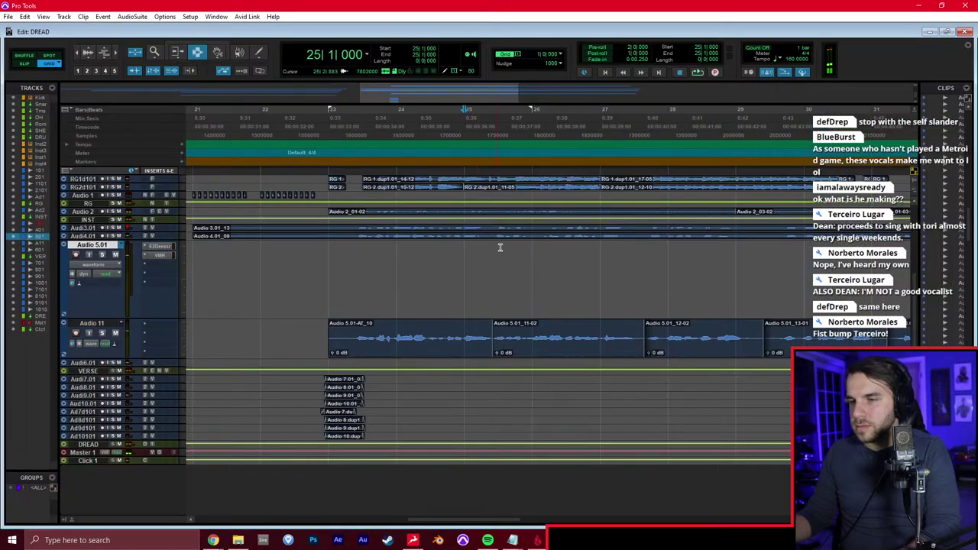
{"action": "left_click", "coordinate": [417, 349]}
{"action": "key", "text": "r"}
{"action": "left_click", "coordinate": [566, 345]}
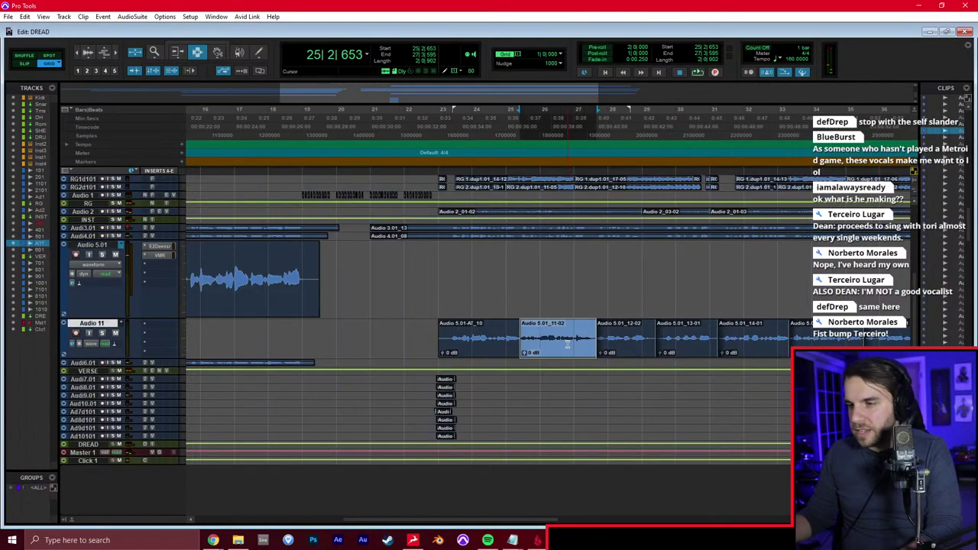
{"action": "key", "text": "r"}
{"action": "scroll", "coordinate": [580, 336], "scroll_direction": "right", "scroll_amount": 2}
{"action": "left_click", "coordinate": [581, 334], "text": "shift"}
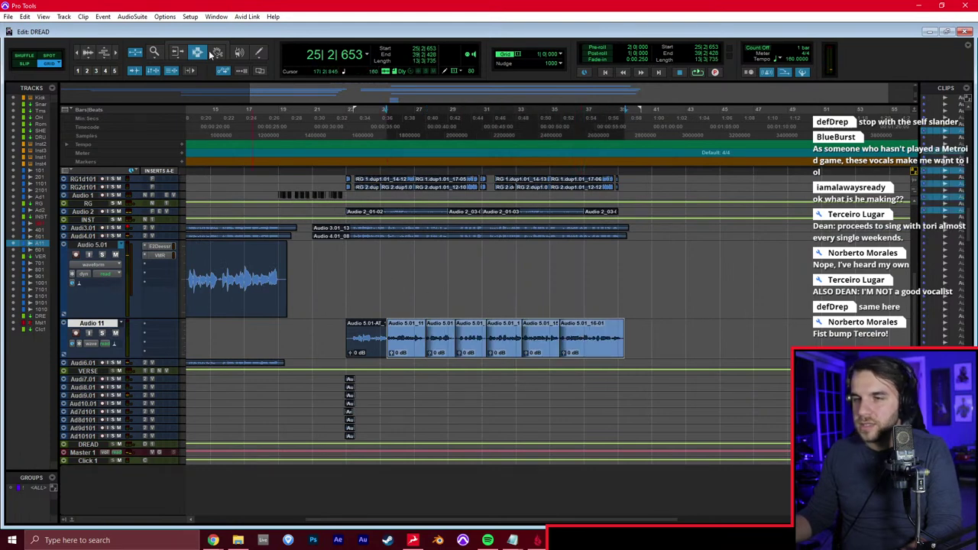
{"action": "left_click", "coordinate": [141, 20]}
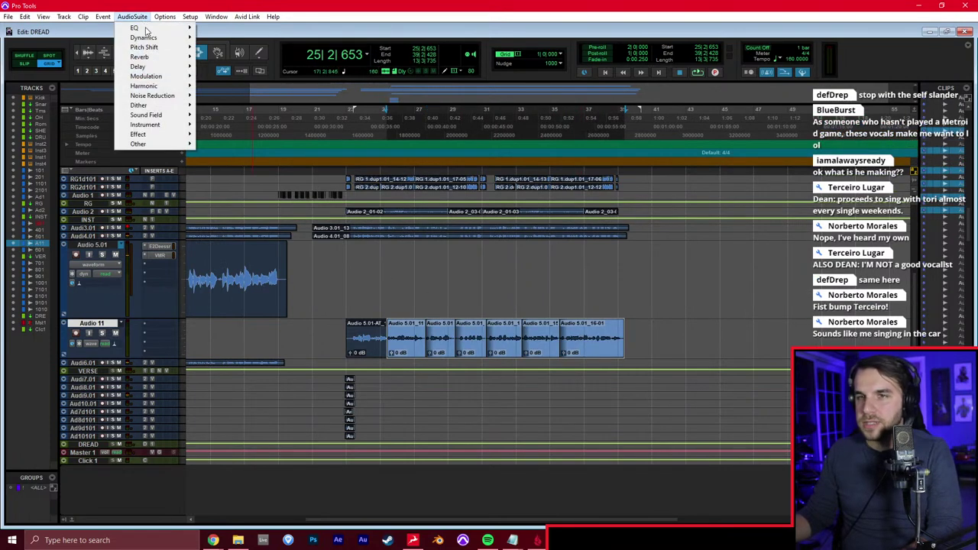
{"action": "mouse_move", "coordinate": [164, 47]}
{"action": "left_click", "coordinate": [218, 47]}
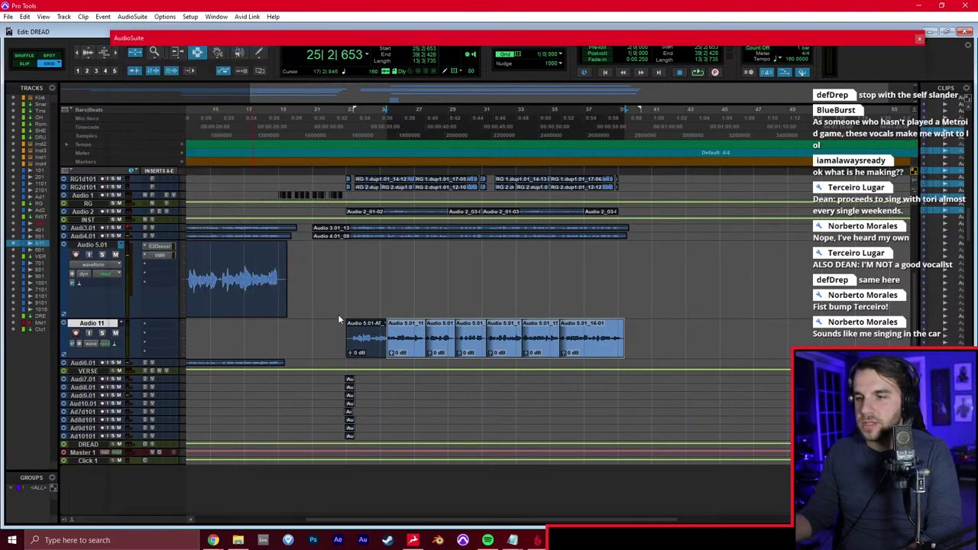
{"action": "left_click_drag", "start_coordinate": [407, 38], "coordinate": [369, 29]}
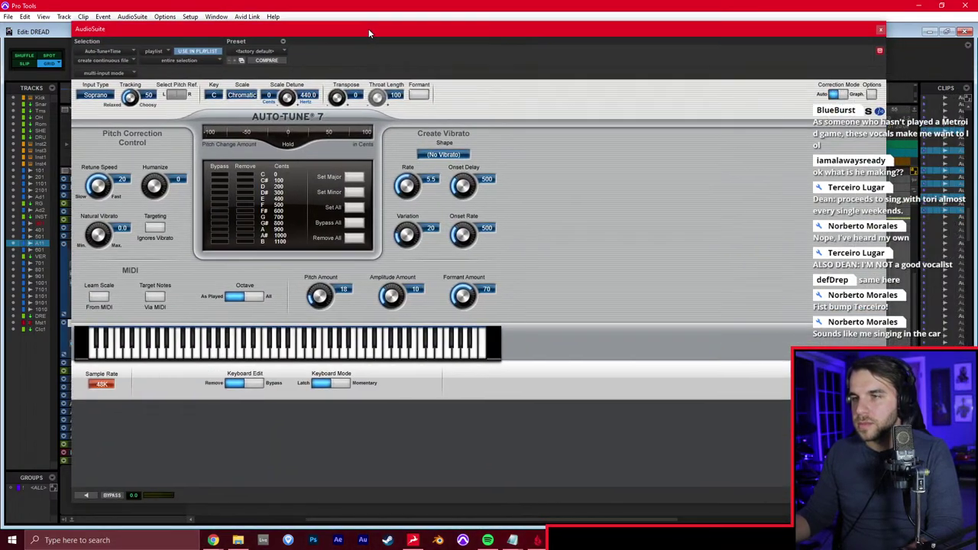
Enable formant correction and graphical mode, set input type Alto/Tenor and tracking 20, and track the pitch of the whole selection
{"action": "left_click", "coordinate": [418, 94]}
{"action": "left_click", "coordinate": [846, 95]}
{"action": "left_click", "coordinate": [88, 440]}
{"action": "left_click", "coordinate": [95, 95]}
{"action": "left_click", "coordinate": [109, 107]}
{"action": "left_click_drag", "start_coordinate": [130, 97], "coordinate": [131, 128]}
{"action": "left_click", "coordinate": [84, 497]}
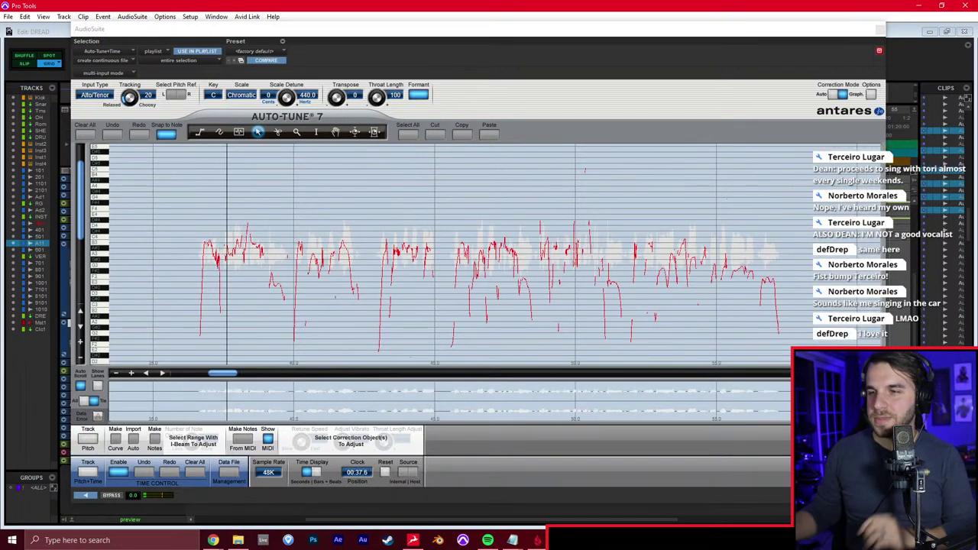
{"action": "left_click", "coordinate": [653, 111]}
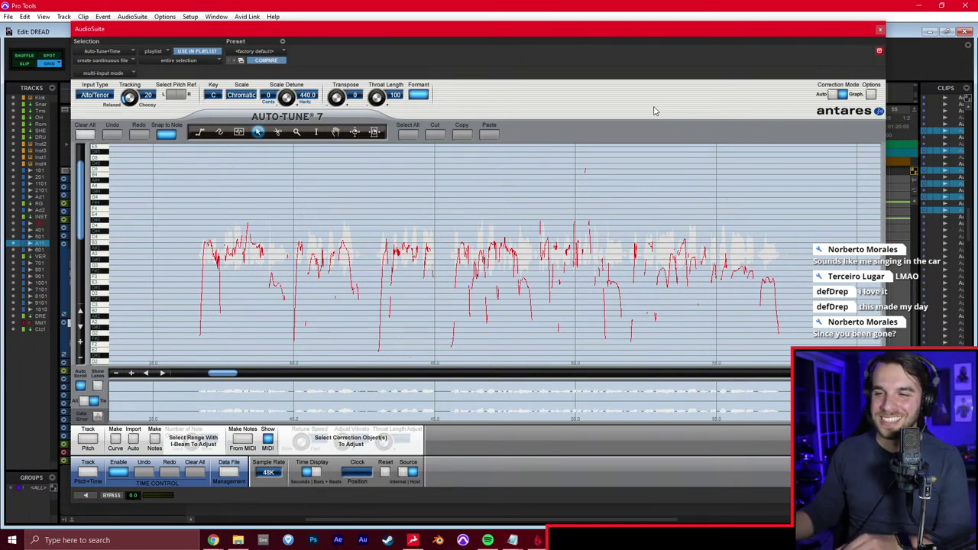
Draw correction notes A3, B3, A3, G3, A3, B3, C4, B3, A3, G3 and E3 over the first tracked phrase
{"action": "left_click", "coordinate": [131, 373]}
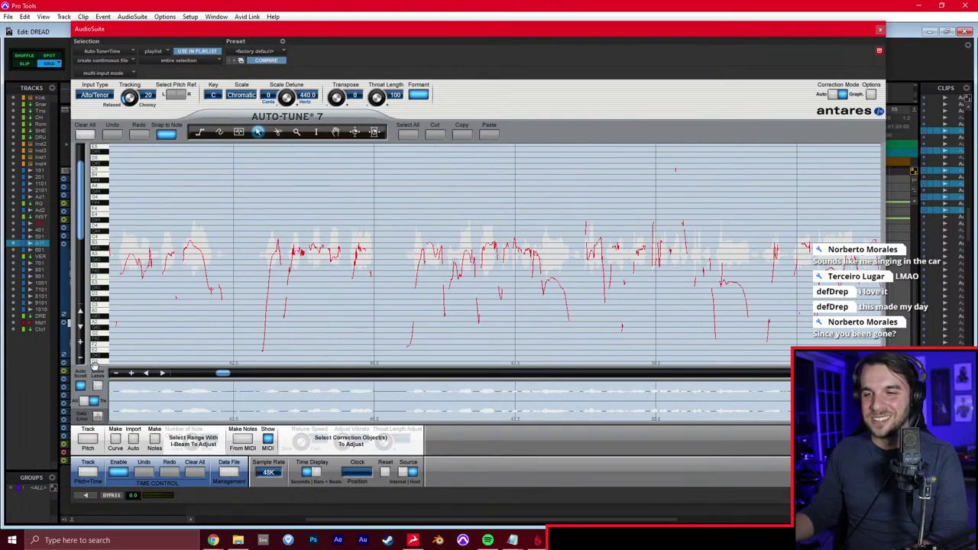
{"action": "left_click", "coordinate": [80, 342]}
{"action": "scroll", "coordinate": [163, 328], "scroll_direction": "down", "scroll_amount": 2}
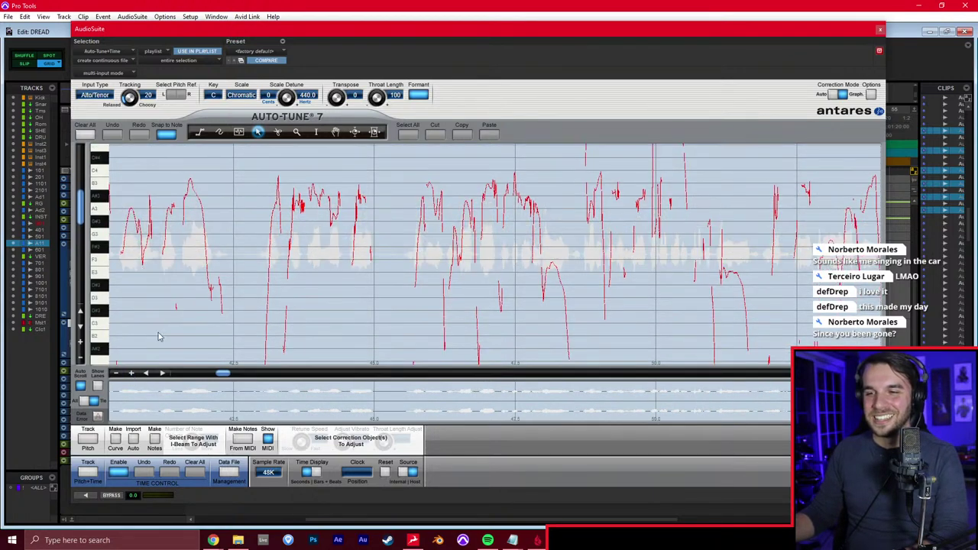
{"action": "left_click", "coordinate": [88, 498]}
{"action": "scroll", "coordinate": [512, 219], "scroll_direction": "up", "scroll_amount": 1}
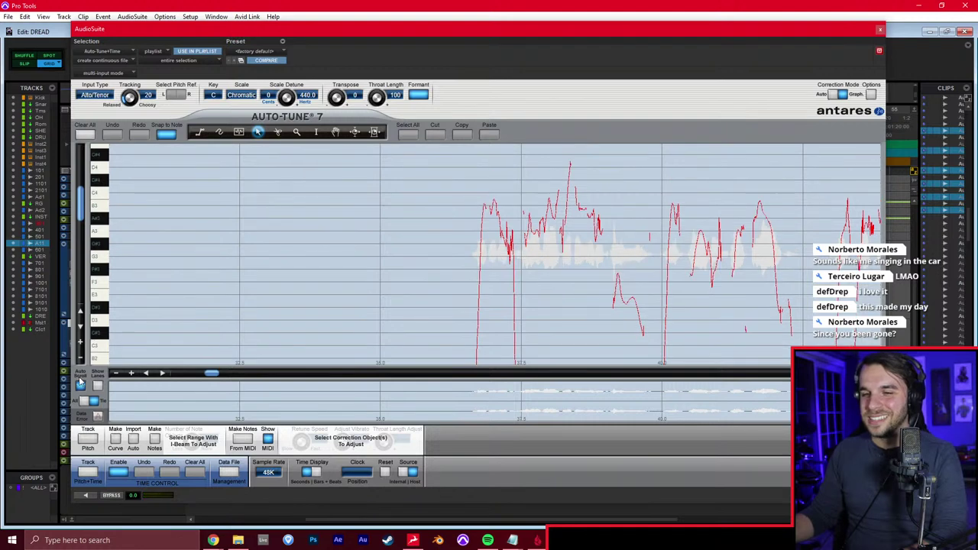
{"action": "left_click", "coordinate": [131, 374]}
{"action": "left_click_drag", "start_coordinate": [207, 373], "coordinate": [214, 374]}
{"action": "key", "text": "3"}
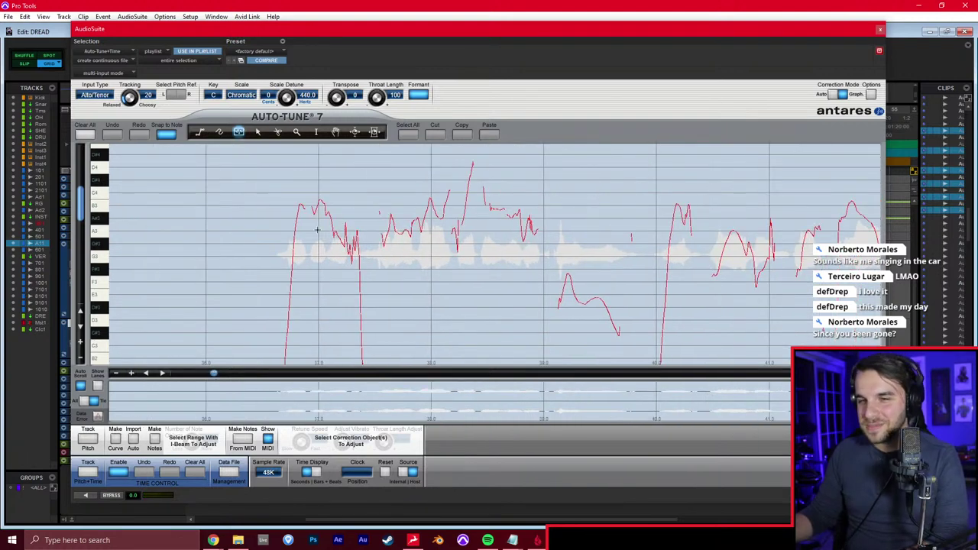
{"action": "mouse_move", "coordinate": [283, 230]}
{"action": "left_mouse_down"}
{"action": "mouse_move", "coordinate": [307, 225]}
{"action": "mouse_move", "coordinate": [329, 203]}
{"action": "mouse_move", "coordinate": [361, 256]}
{"action": "mouse_move", "coordinate": [474, 192]}
{"action": "mouse_move", "coordinate": [505, 205]}
{"action": "mouse_move", "coordinate": [510, 231]}
{"action": "mouse_move", "coordinate": [544, 256]}
{"action": "left_mouse_up"}
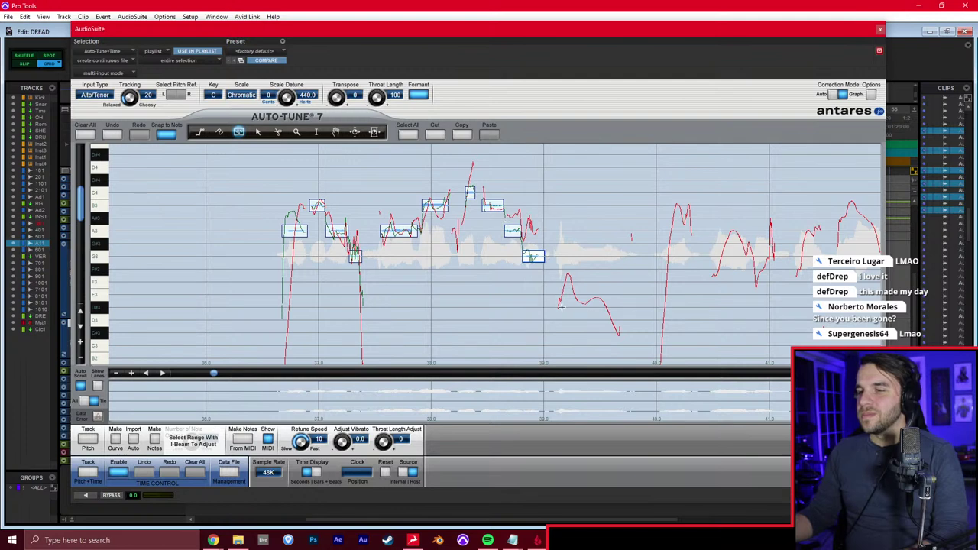
{"action": "left_click_drag", "start_coordinate": [555, 298], "coordinate": [634, 297]}
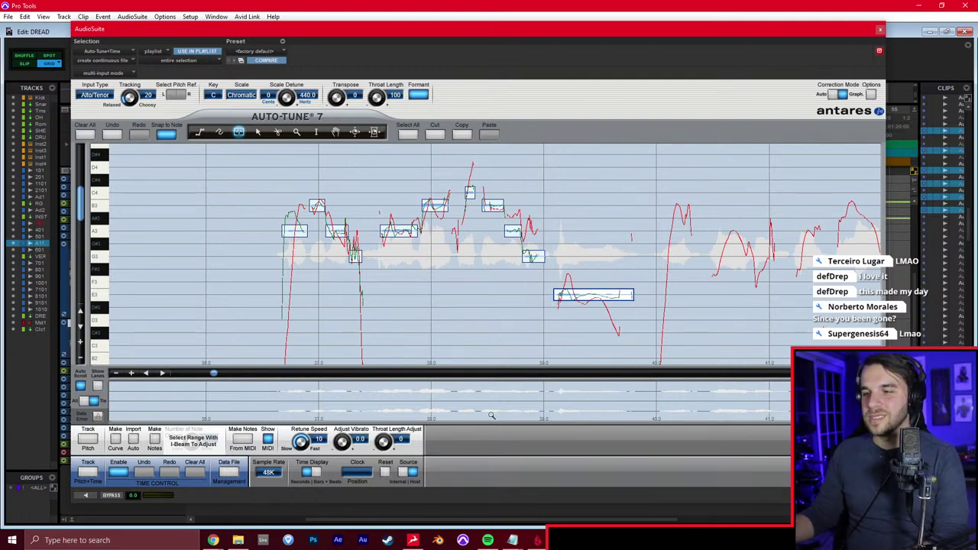
Draw notes B3, A3, G3, A3, B3 over the second phrase and B3, A3, B3, A3, G3 over the third
{"action": "left_click", "coordinate": [523, 375]}
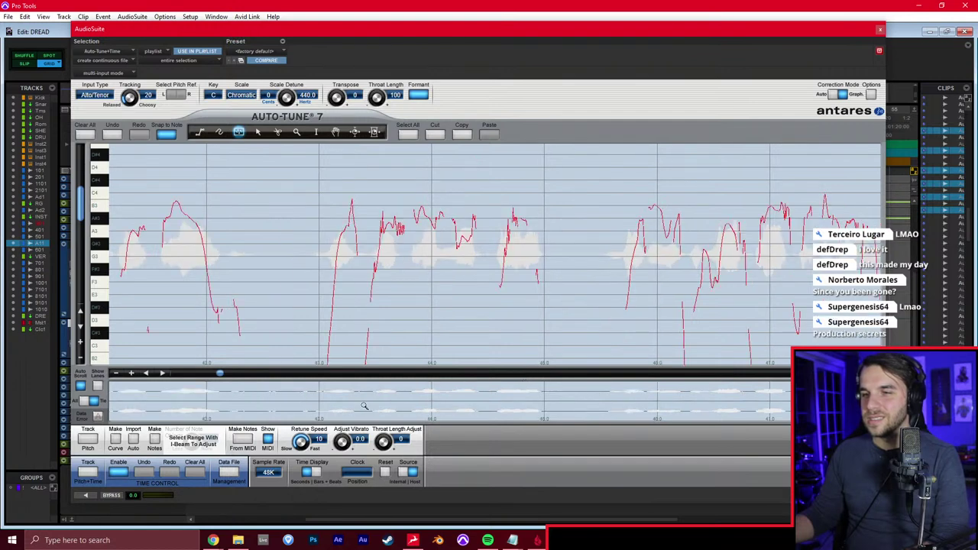
{"action": "left_click_drag", "start_coordinate": [222, 376], "coordinate": [220, 376]}
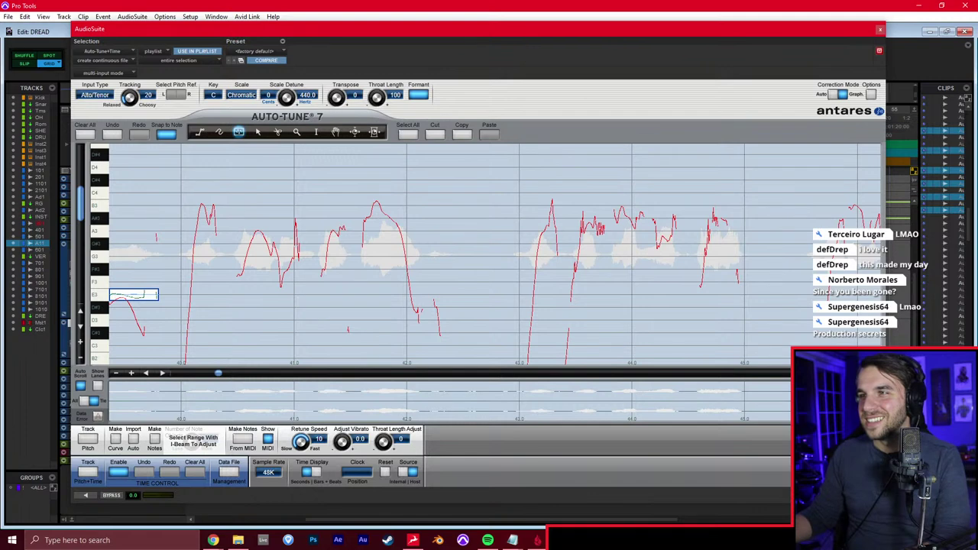
{"action": "left_click", "coordinate": [711, 87]}
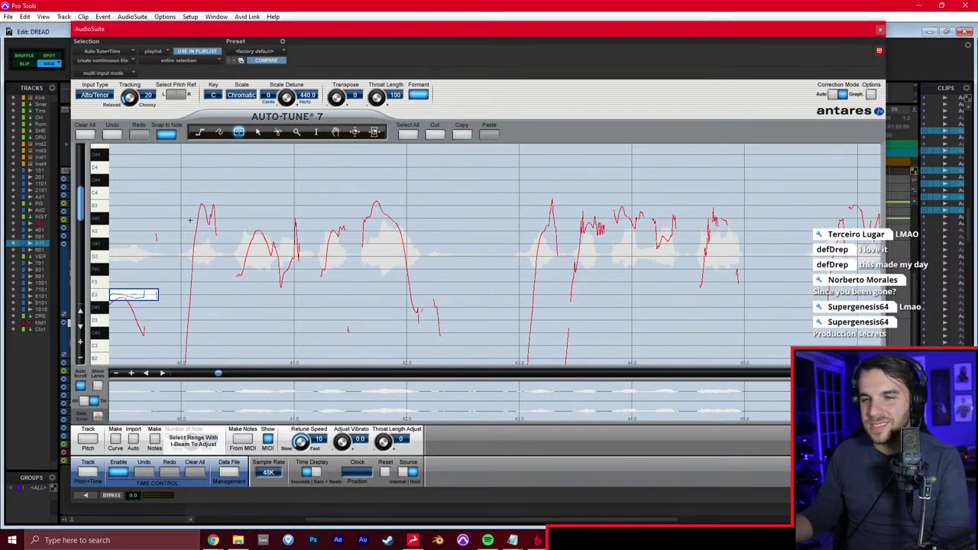
{"action": "mouse_move", "coordinate": [194, 202]}
{"action": "left_mouse_down"}
{"action": "mouse_move", "coordinate": [279, 236]}
{"action": "mouse_move", "coordinate": [298, 261]}
{"action": "left_mouse_up"}
{"action": "mouse_move", "coordinate": [322, 226]}
{"action": "left_mouse_down"}
{"action": "mouse_move", "coordinate": [351, 236]}
{"action": "mouse_move", "coordinate": [419, 211]}
{"action": "left_mouse_up"}
{"action": "mouse_move", "coordinate": [528, 205]}
{"action": "left_mouse_down"}
{"action": "mouse_move", "coordinate": [559, 205]}
{"action": "mouse_move", "coordinate": [605, 232]}
{"action": "mouse_move", "coordinate": [647, 206]}
{"action": "mouse_move", "coordinate": [702, 256]}
{"action": "mouse_move", "coordinate": [746, 256]}
{"action": "left_mouse_up"}
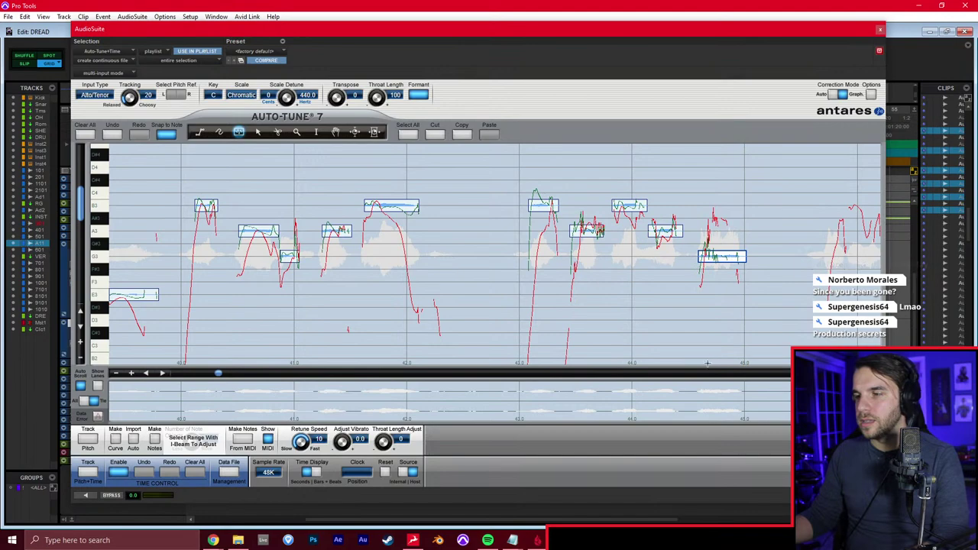
Draw correction notes from A3 to the closing E3 over the fourth phrase, raising its last B3 note to C4 with a short B3 after it
{"action": "left_click", "coordinate": [706, 375]}
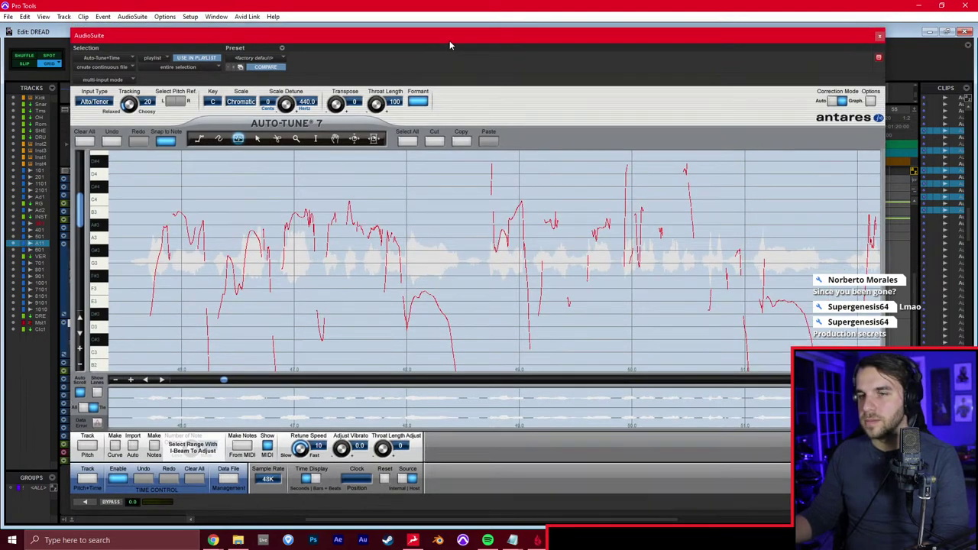
{"action": "left_click_drag", "start_coordinate": [450, 34], "coordinate": [434, 47]}
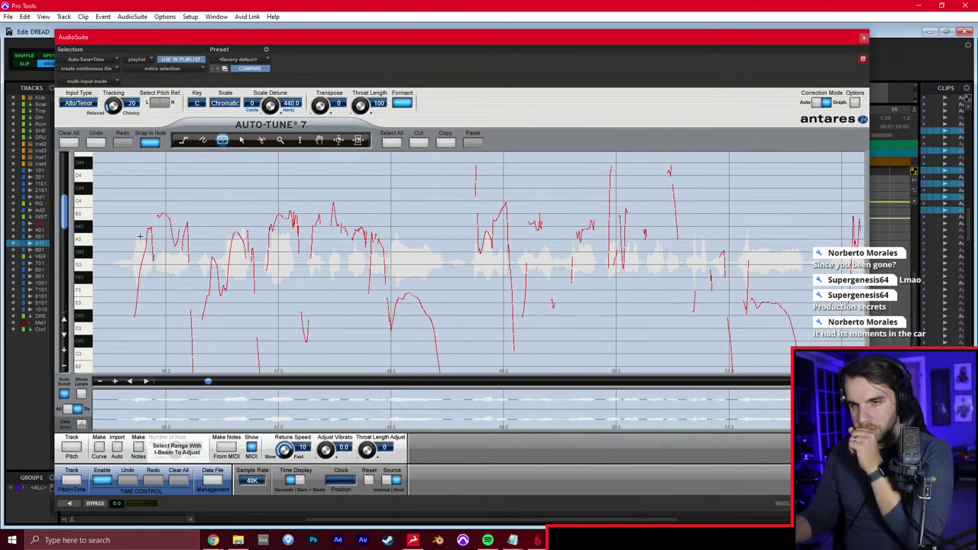
{"action": "mouse_move", "coordinate": [156, 215]}
{"action": "left_mouse_down"}
{"action": "mouse_move", "coordinate": [171, 214]}
{"action": "mouse_move", "coordinate": [219, 264]}
{"action": "mouse_move", "coordinate": [237, 239]}
{"action": "mouse_move", "coordinate": [298, 215]}
{"action": "mouse_move", "coordinate": [321, 238]}
{"action": "mouse_move", "coordinate": [342, 213]}
{"action": "mouse_move", "coordinate": [359, 238]}
{"action": "mouse_move", "coordinate": [387, 251]}
{"action": "left_mouse_up"}
{"action": "left_click_drag", "start_coordinate": [389, 302], "coordinate": [435, 302]}
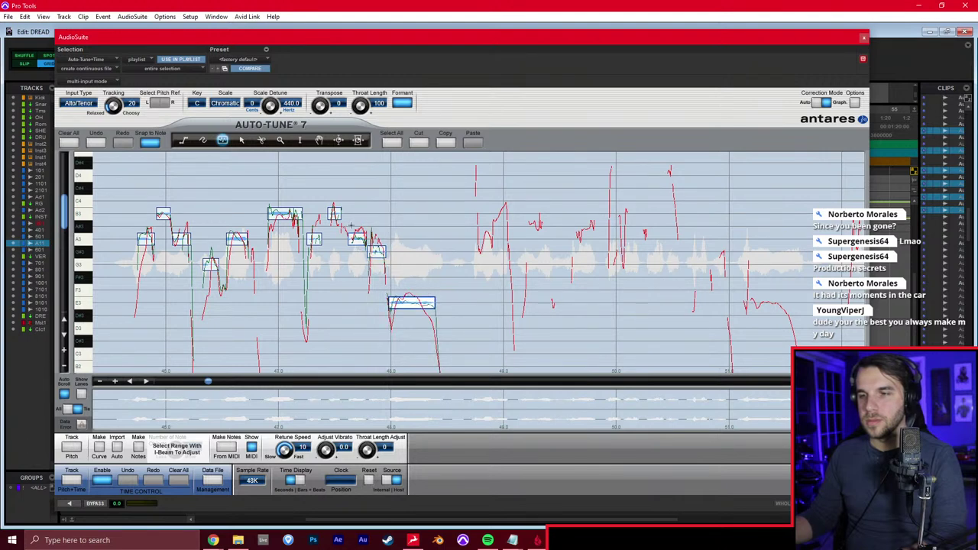
{"action": "mouse_move", "coordinate": [334, 213]}
{"action": "left_mouse_down"}
{"action": "mouse_move", "coordinate": [334, 201]}
{"action": "mouse_move", "coordinate": [349, 214]}
{"action": "left_mouse_up"}
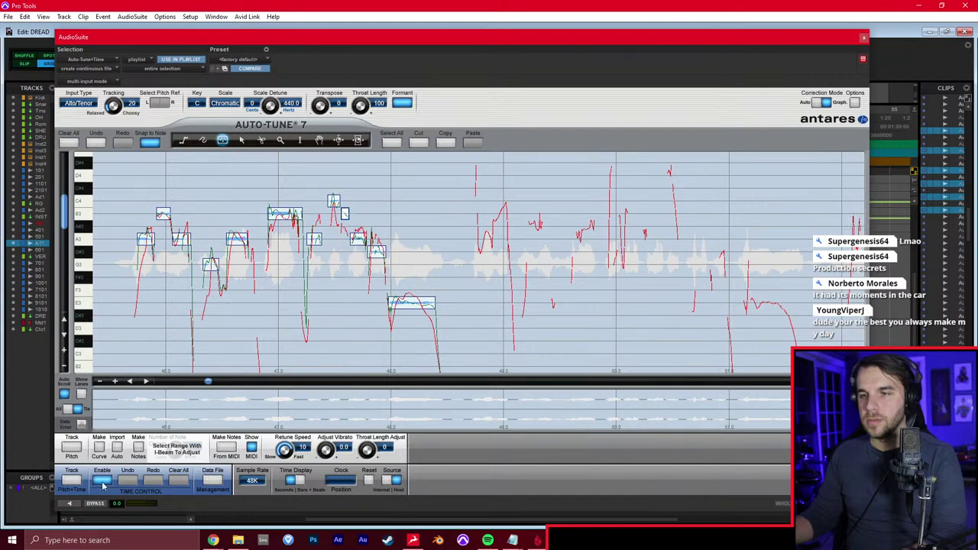
Preview the correction, then lower the fourth phrase's C4 note to B3, the short B3 to A3 and the G#3 to G3
{"action": "left_click", "coordinate": [68, 505]}
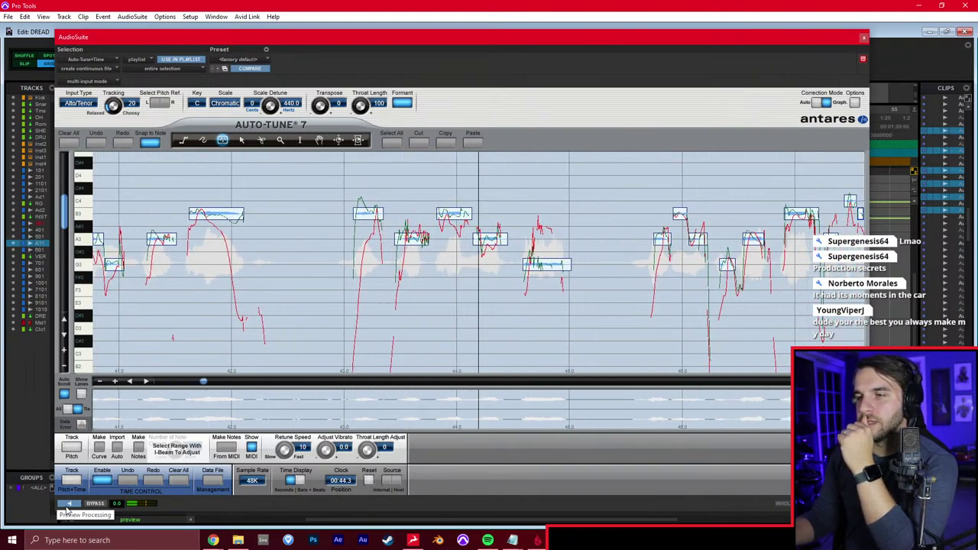
{"action": "left_click", "coordinate": [67, 505]}
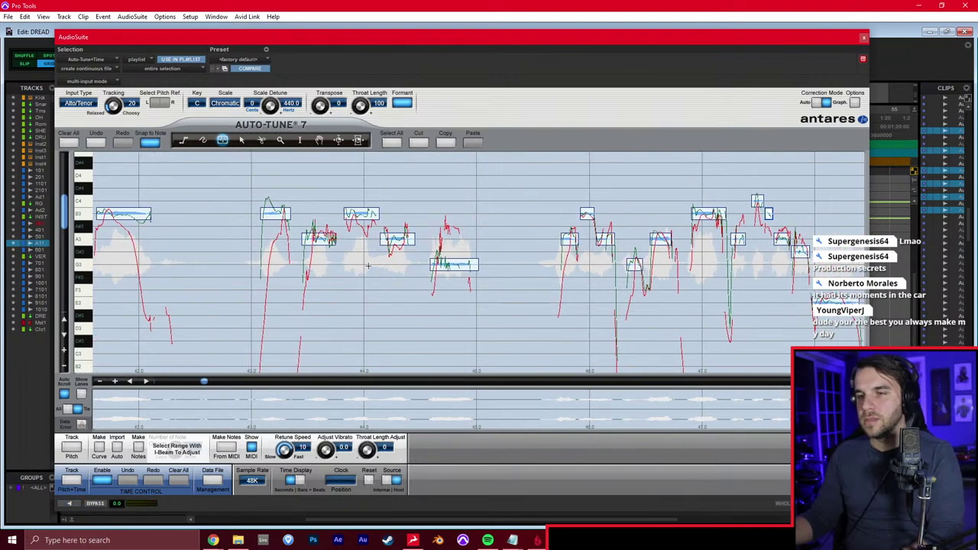
{"action": "left_click_drag", "start_coordinate": [205, 384], "coordinate": [210, 385]}
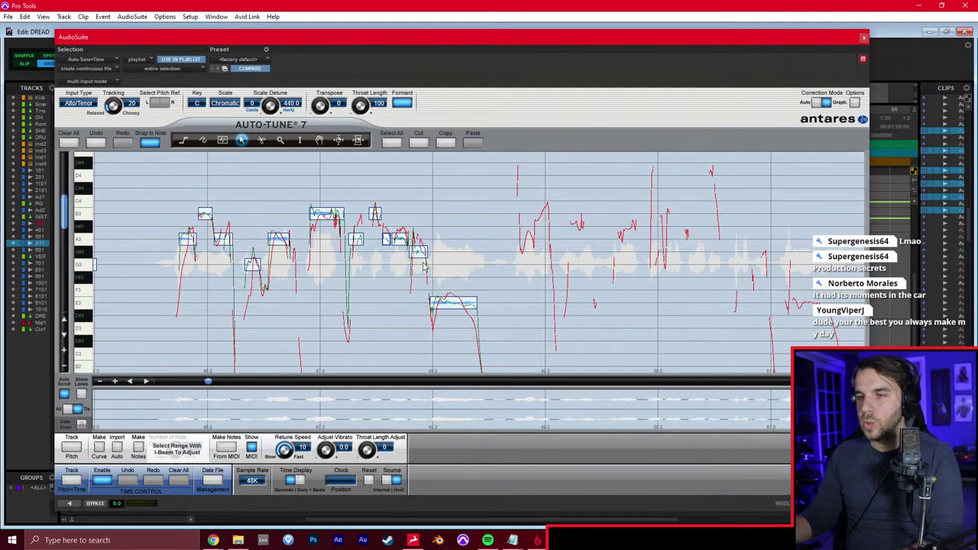
{"action": "left_click_drag", "start_coordinate": [419, 252], "coordinate": [426, 262]}
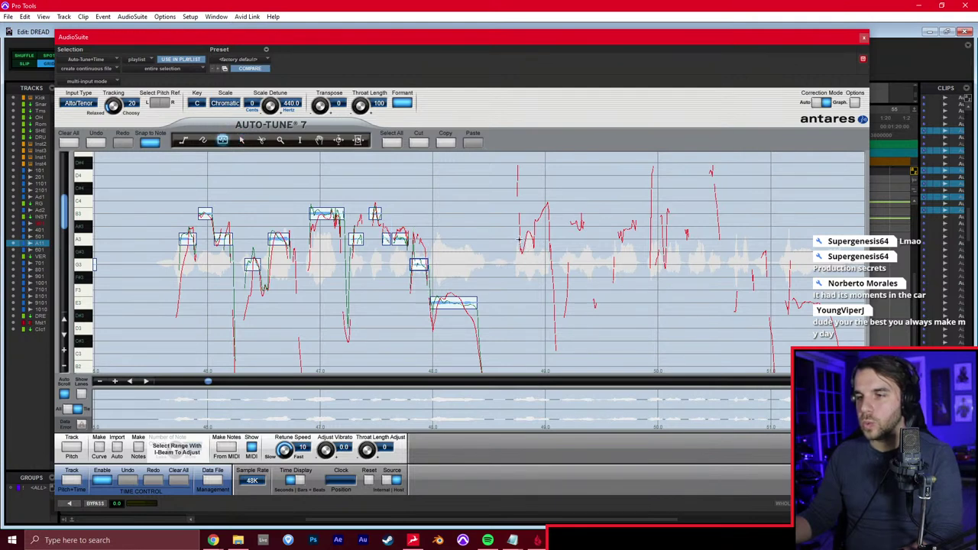
Draw correction notes over the remaining phrases, finishing the last one with G#3, F#3, F3, E3 and D#3
{"action": "mouse_move", "coordinate": [516, 239]}
{"action": "left_mouse_down"}
{"action": "mouse_move", "coordinate": [535, 239]}
{"action": "mouse_move", "coordinate": [551, 214]}
{"action": "mouse_move", "coordinate": [638, 264]}
{"action": "left_mouse_up"}
{"action": "left_click_drag", "start_coordinate": [646, 226], "coordinate": [673, 226]}
{"action": "left_click_drag", "start_coordinate": [706, 175], "coordinate": [712, 175]}
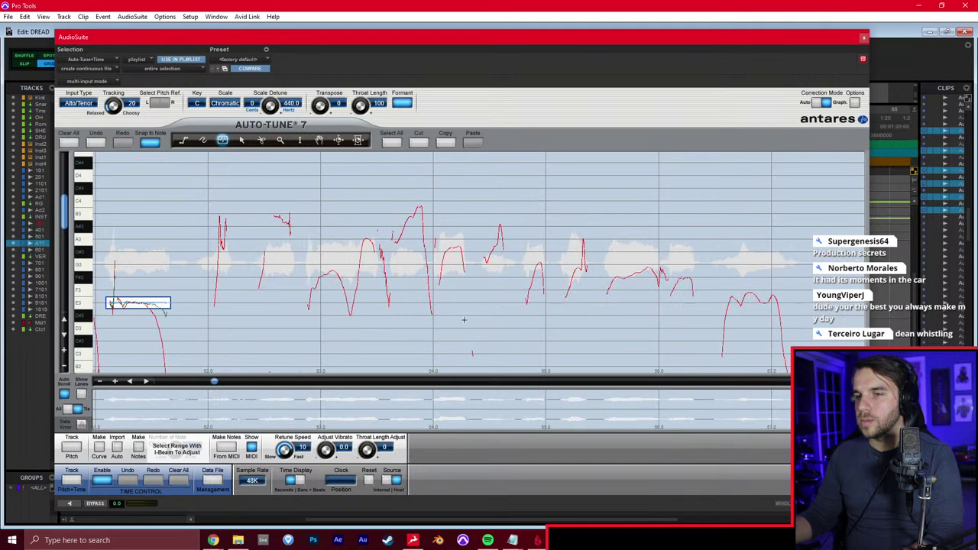
{"action": "mouse_move", "coordinate": [215, 216]}
{"action": "left_mouse_down"}
{"action": "mouse_move", "coordinate": [232, 213]}
{"action": "mouse_move", "coordinate": [343, 265]}
{"action": "mouse_move", "coordinate": [386, 252]}
{"action": "mouse_move", "coordinate": [373, 239]}
{"action": "mouse_move", "coordinate": [442, 214]}
{"action": "mouse_move", "coordinate": [425, 214]}
{"action": "left_mouse_up"}
{"action": "mouse_move", "coordinate": [437, 252]}
{"action": "left_mouse_down"}
{"action": "mouse_move", "coordinate": [517, 252]}
{"action": "mouse_move", "coordinate": [691, 303]}
{"action": "mouse_move", "coordinate": [804, 315]}
{"action": "left_mouse_up"}
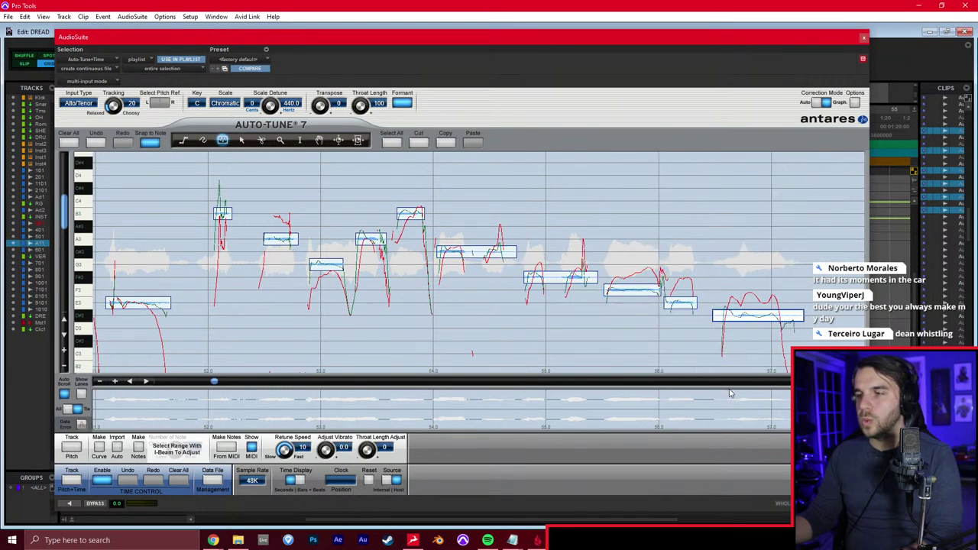
Render the Auto-Tune correction to the selected clips, close the plug-in and set the rendered clip's gain to +3.0 dB
{"action": "left_click", "coordinate": [848, 503]}
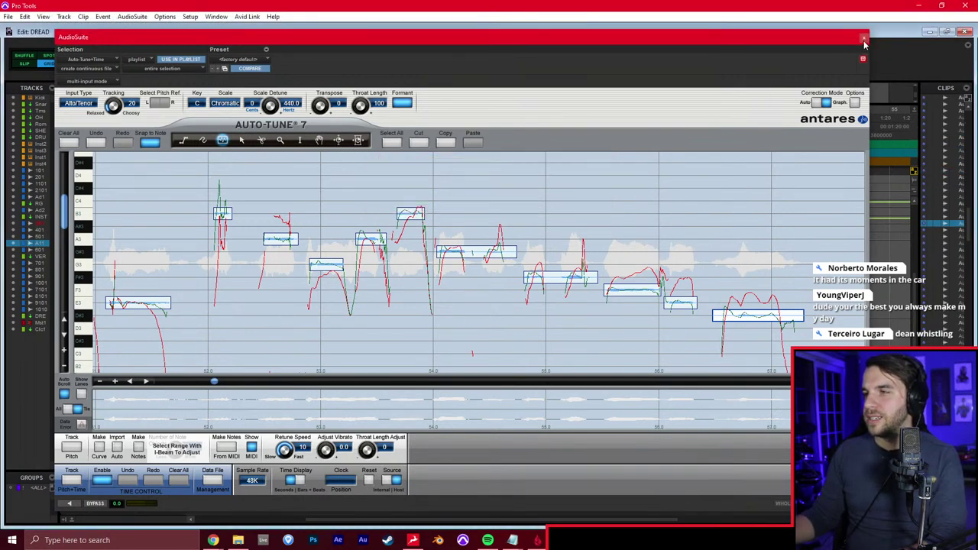
{"action": "left_click", "coordinate": [864, 37]}
{"action": "left_click", "coordinate": [349, 339]}
{"action": "double_click", "coordinate": [395, 341]}
{"action": "scroll", "coordinate": [404, 341], "scroll_direction": "up", "scroll_amount": 3}
Play back the tuned vocals on Audio 11 and check the track levels in the mixer
{"action": "left_click", "coordinate": [349, 342]}
{"action": "key", "text": "space"}
{"action": "key", "text": "ctrl+equal"}
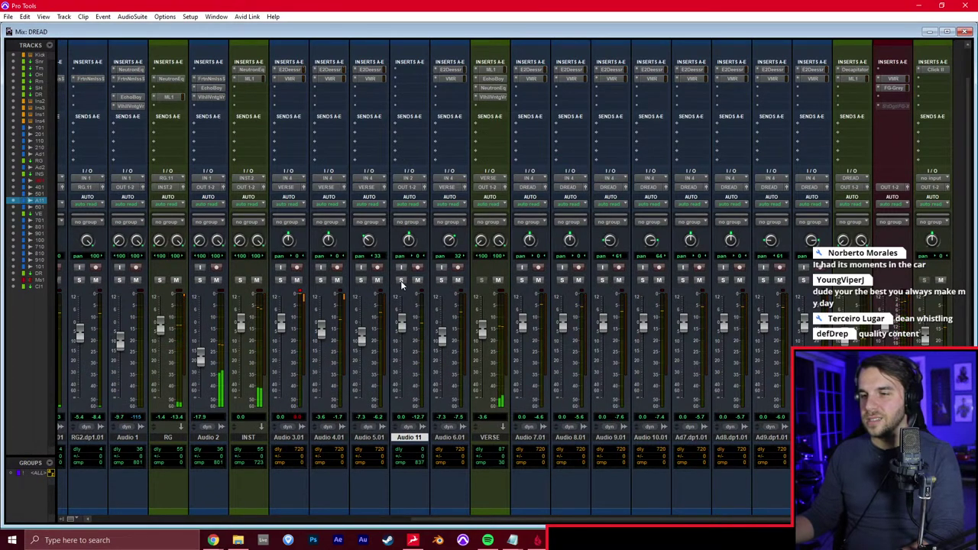
{"action": "key", "text": "ctrl+equal"}
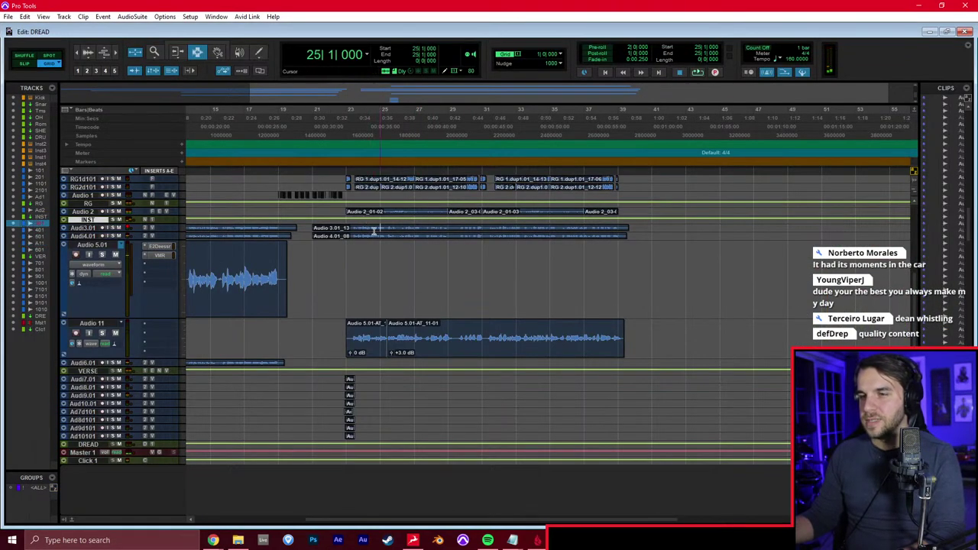
Select the bar 21 clip on Audio 3.01 and set the height of all tracks to medium
{"action": "double_click", "coordinate": [376, 227]}
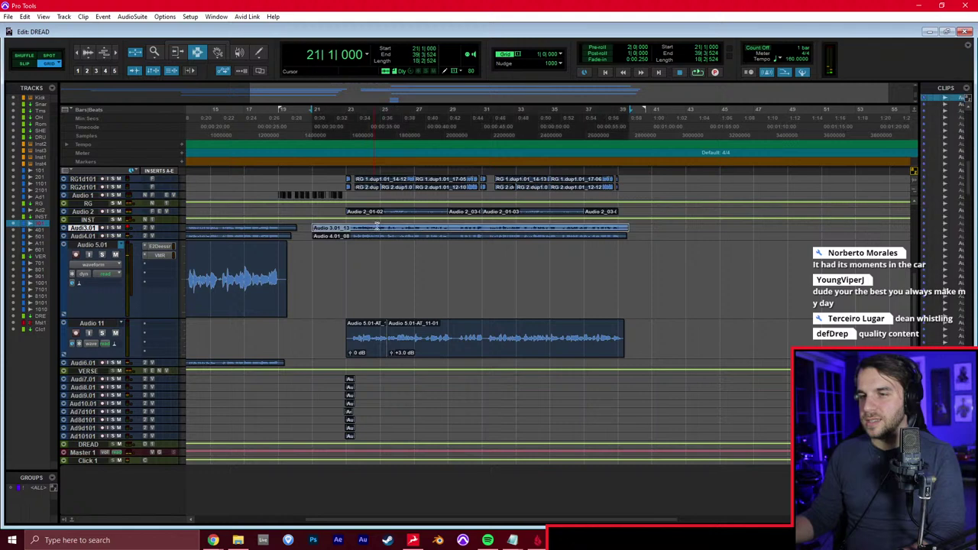
{"action": "left_click", "coordinate": [183, 231]}
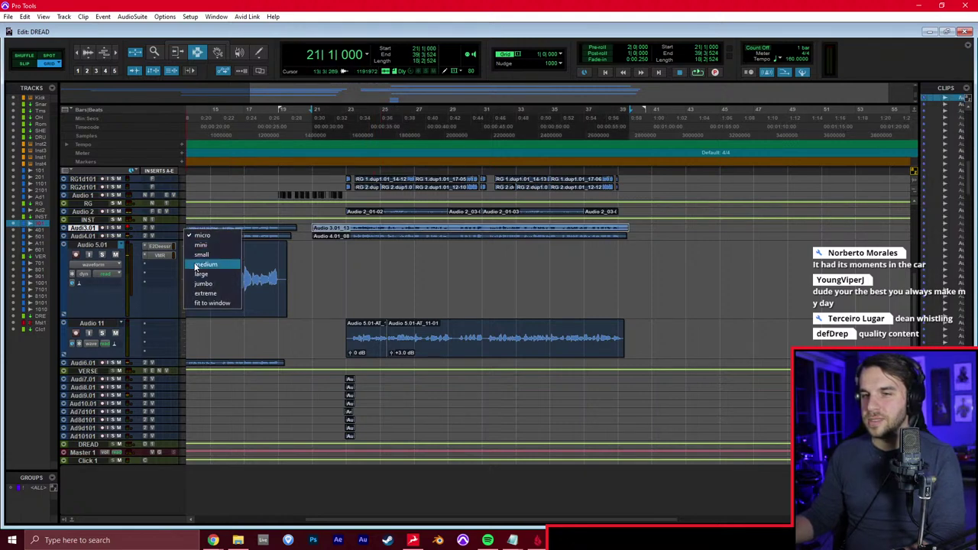
{"action": "left_click", "coordinate": [219, 269], "text": "alt"}
Trim the starts of the second-verse clips on Audio 3.01 and Audio 4.01 to bar 23
{"action": "left_click", "coordinate": [349, 249]}
{"action": "key", "text": "a"}
{"action": "left_click", "coordinate": [349, 294]}
{"action": "key", "text": "a"}
Select the trimmed clip on Audio 3.01 and open Auto-Tune on it
{"action": "double_click", "coordinate": [374, 258]}
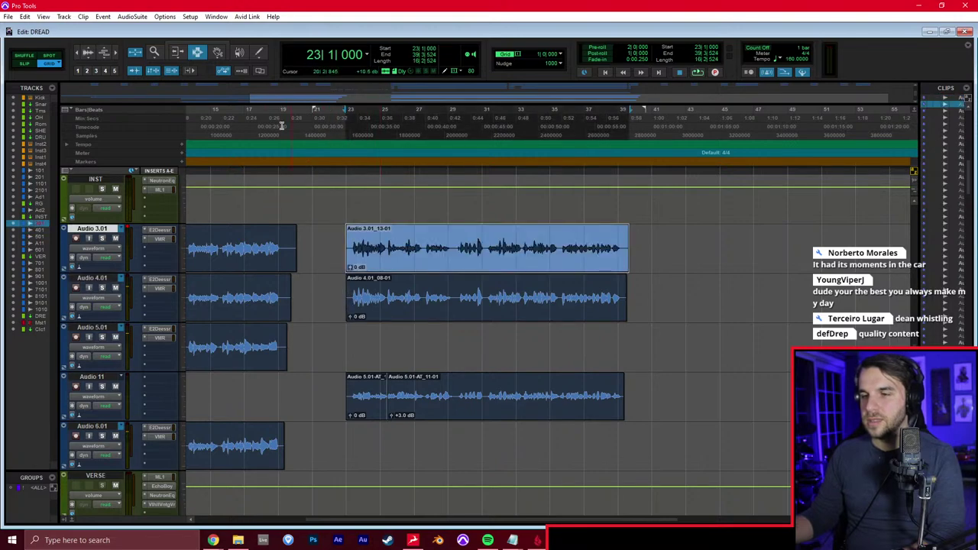
{"action": "left_click", "coordinate": [142, 16]}
{"action": "mouse_move", "coordinate": [145, 44]}
{"action": "left_click", "coordinate": [210, 46]}
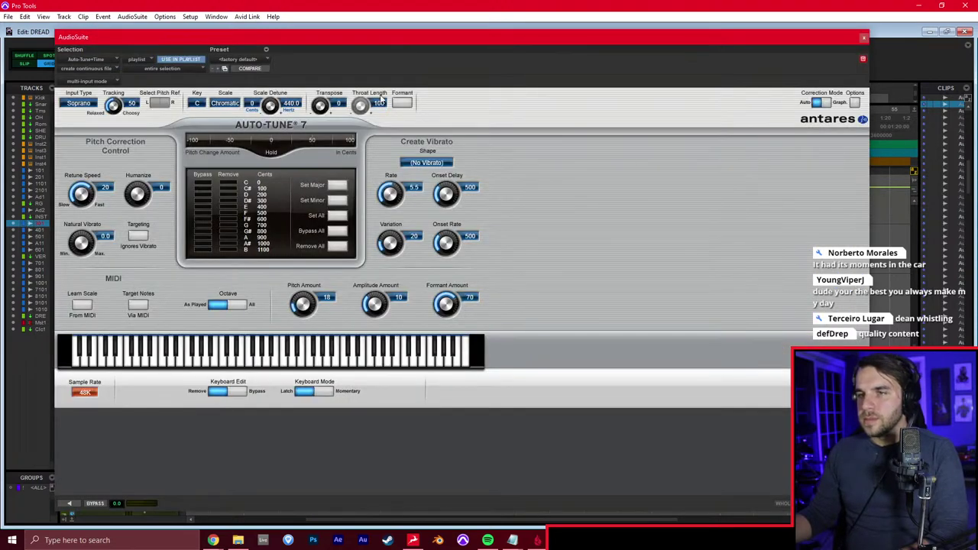
Set Auto-Tune to Alto/Tenor input with Formant enabled and graphical correction, and track the pitch of the Audio 3.01 clip
{"action": "left_click", "coordinate": [79, 102]}
{"action": "left_click", "coordinate": [84, 111]}
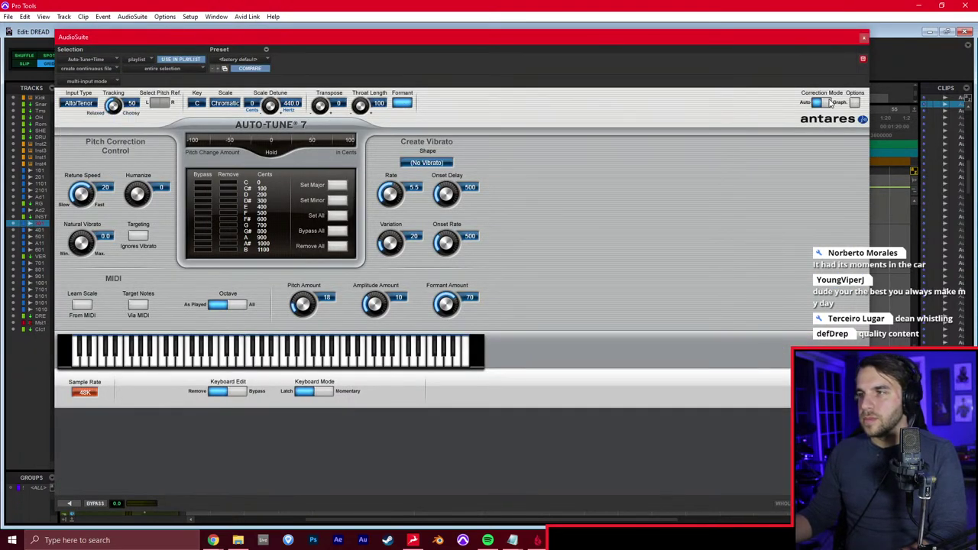
{"action": "left_click", "coordinate": [827, 102]}
{"action": "left_click", "coordinate": [71, 447]}
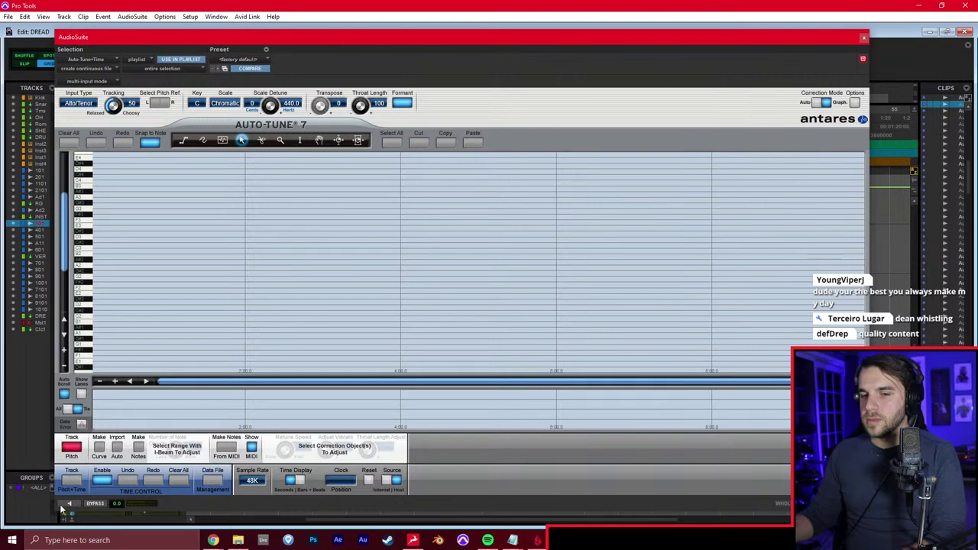
{"action": "left_click", "coordinate": [66, 506]}
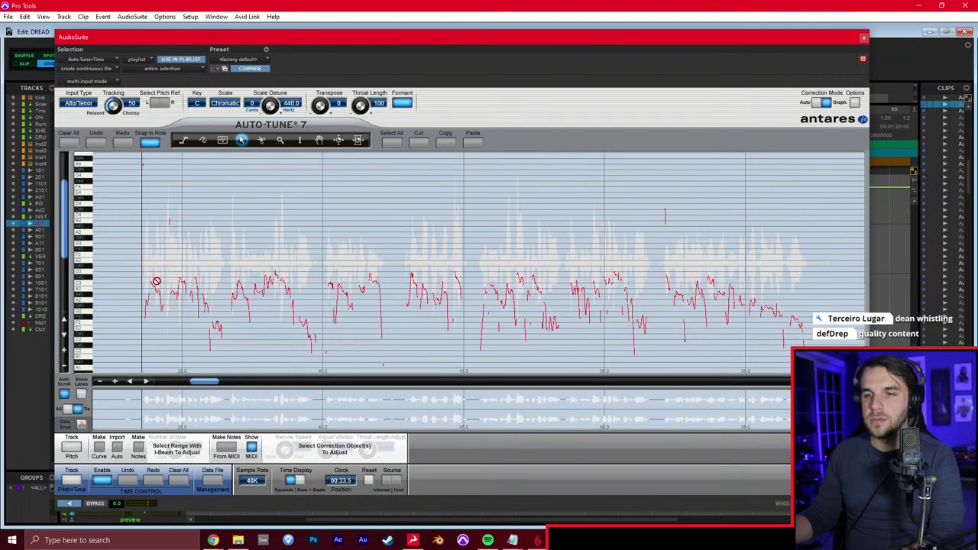
Preview the opening phrase and draw correction notes on A2, B2, G2 and E2 over it, up to about 36.5 seconds
{"action": "left_click", "coordinate": [65, 351]}
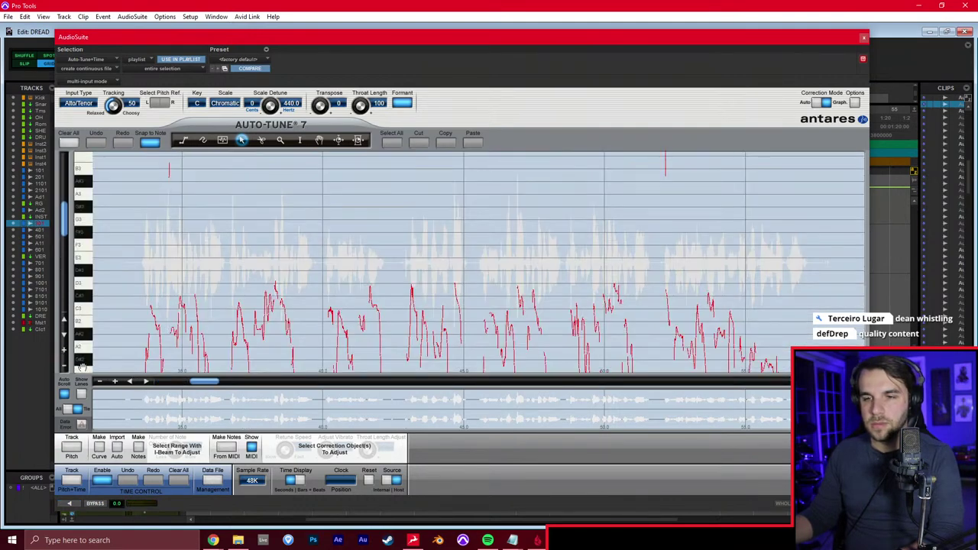
{"action": "left_click", "coordinate": [115, 381]}
{"action": "left_click", "coordinate": [70, 505]}
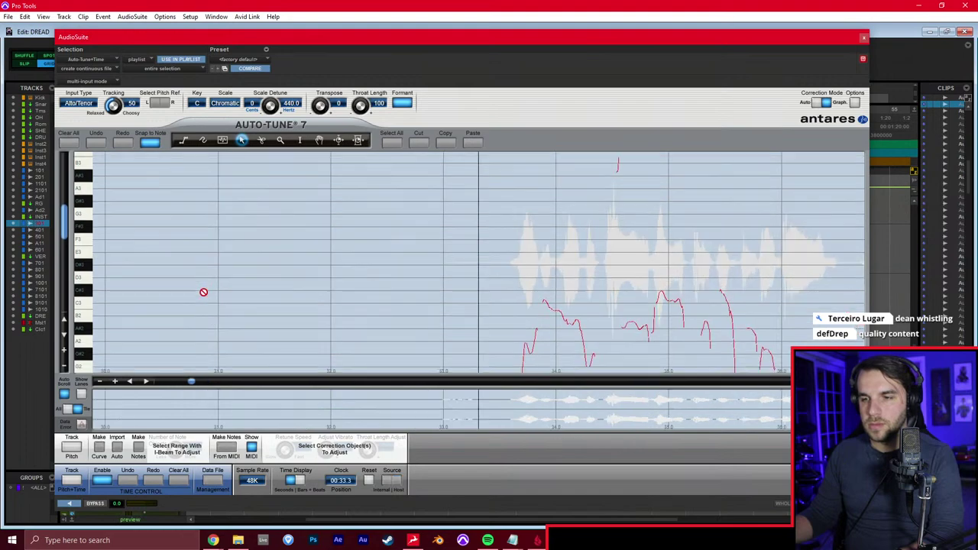
{"action": "scroll", "coordinate": [335, 227], "scroll_direction": "down", "scroll_amount": 2}
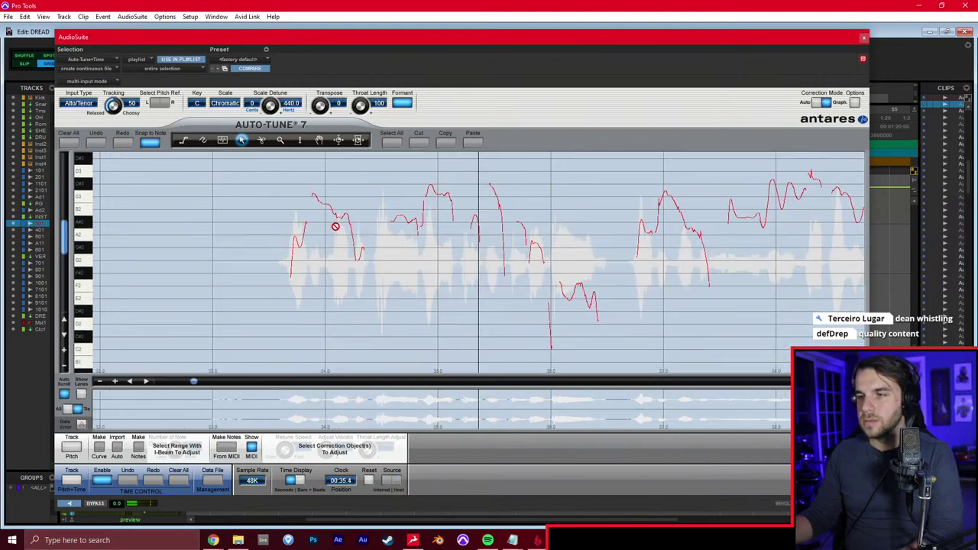
{"action": "key", "text": "space"}
{"action": "mouse_move", "coordinate": [126, 235]}
{"action": "left_mouse_down"}
{"action": "mouse_move", "coordinate": [141, 235]}
{"action": "mouse_move", "coordinate": [155, 207]}
{"action": "mouse_move", "coordinate": [173, 207]}
{"action": "mouse_move", "coordinate": [180, 234]}
{"action": "mouse_move", "coordinate": [257, 227]}
{"action": "mouse_move", "coordinate": [284, 208]}
{"action": "mouse_move", "coordinate": [320, 234]}
{"action": "left_mouse_up"}
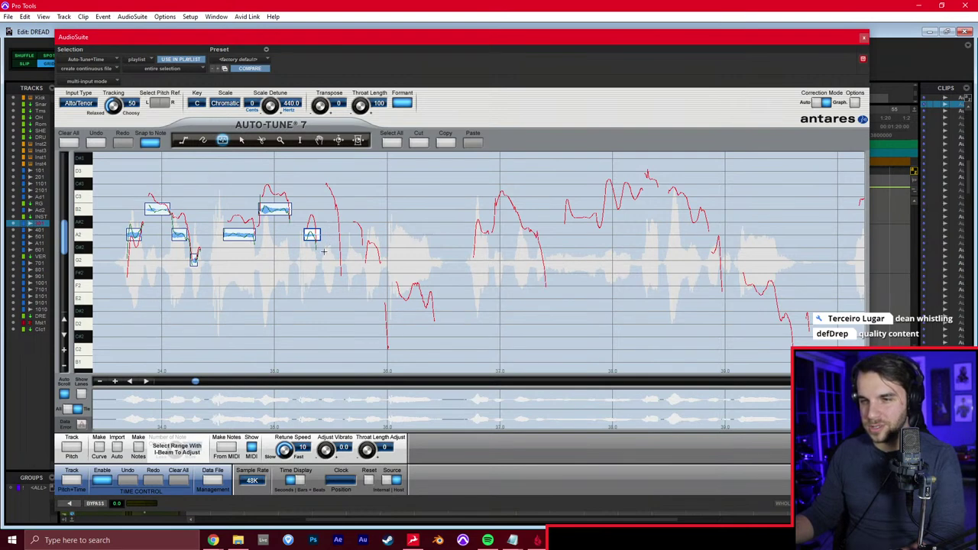
{"action": "mouse_move", "coordinate": [323, 207]}
{"action": "left_mouse_down"}
{"action": "mouse_move", "coordinate": [341, 208]}
{"action": "mouse_move", "coordinate": [385, 260]}
{"action": "left_mouse_up"}
{"action": "left_click_drag", "start_coordinate": [394, 298], "coordinate": [440, 298]}
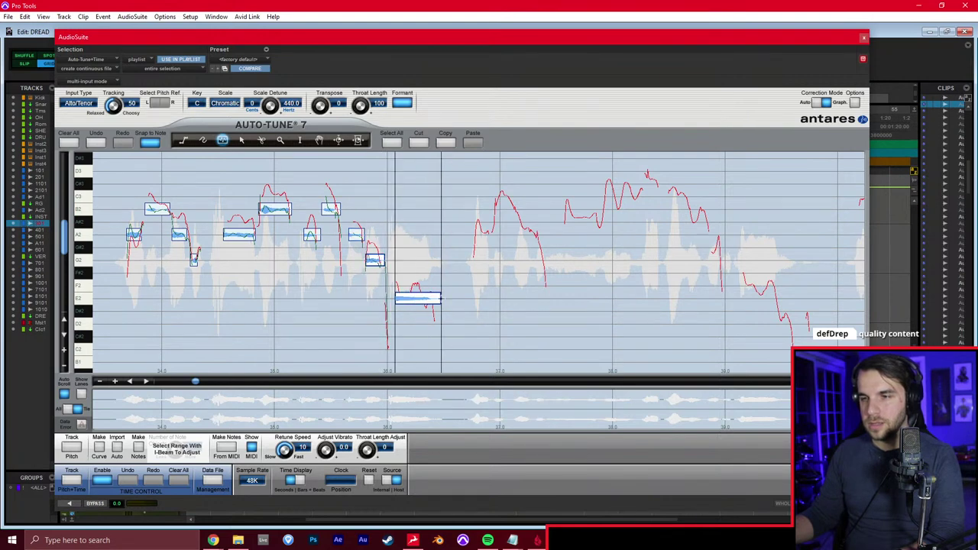
Draw correction notes on A2, B2, C3, G2 and E2 over the phrase between about 37 and 39.5 seconds, previewing it along the way
{"action": "mouse_move", "coordinate": [491, 208]}
{"action": "left_mouse_down"}
{"action": "mouse_move", "coordinate": [524, 208]}
{"action": "mouse_move", "coordinate": [537, 234]}
{"action": "mouse_move", "coordinate": [602, 234]}
{"action": "mouse_move", "coordinate": [561, 235]}
{"action": "left_mouse_up"}
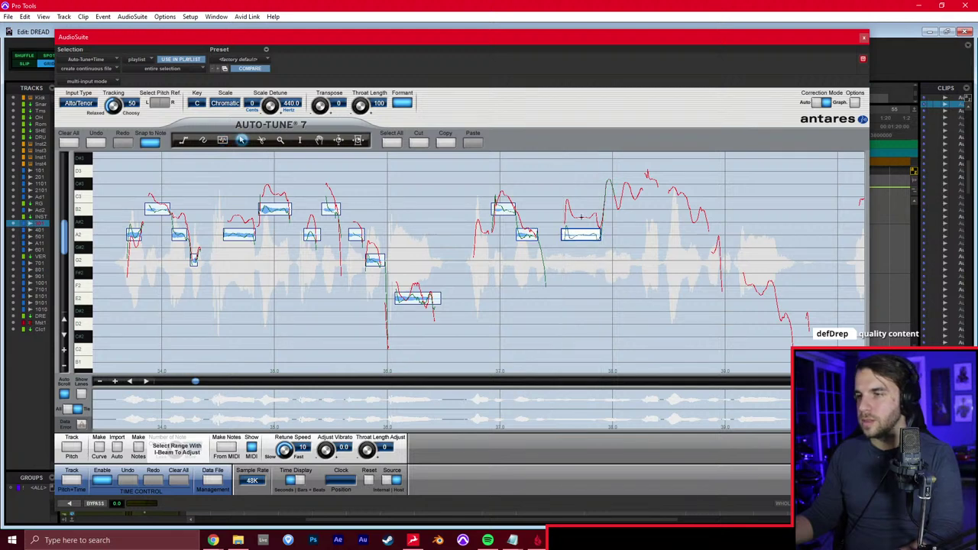
{"action": "left_click_drag", "start_coordinate": [602, 209], "coordinate": [694, 210]}
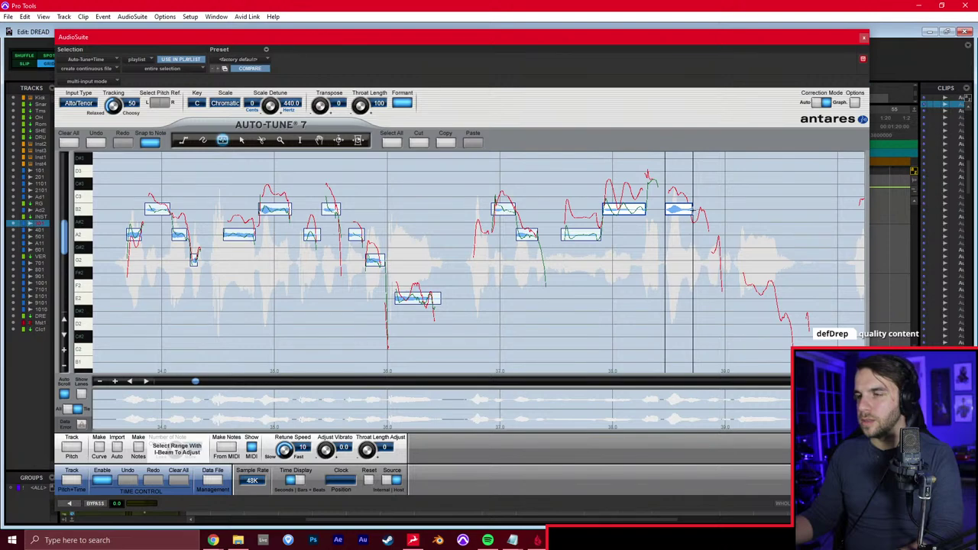
{"action": "left_click", "coordinate": [68, 505]}
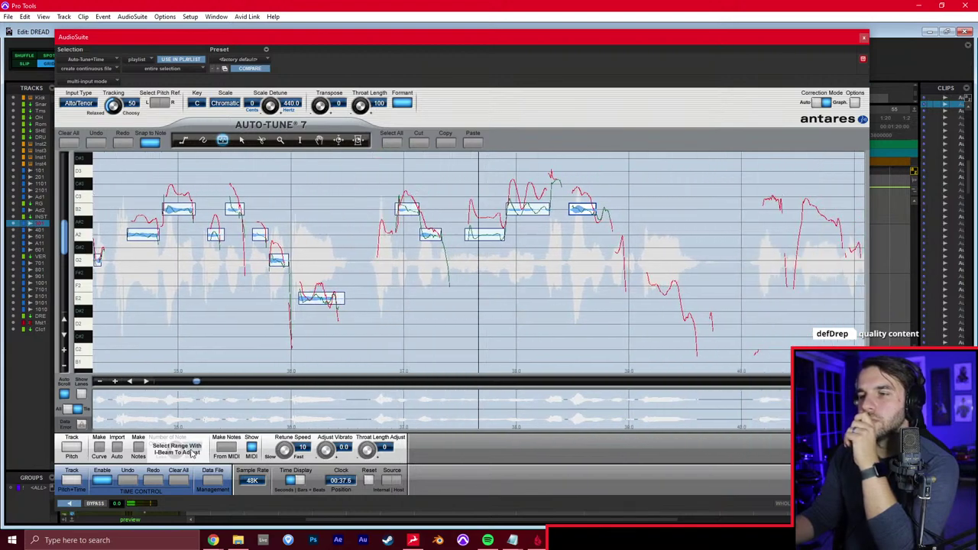
{"action": "left_click", "coordinate": [68, 505]}
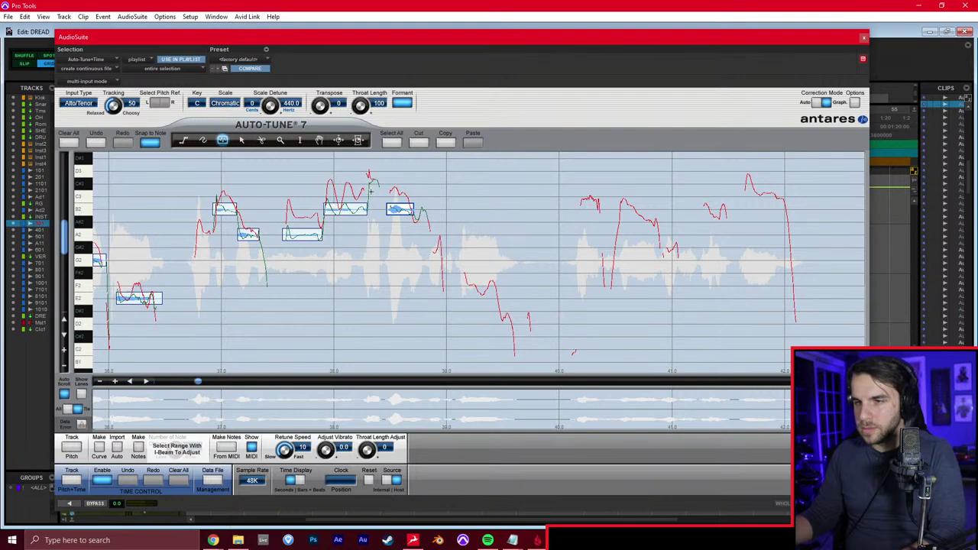
{"action": "left_click_drag", "start_coordinate": [367, 193], "coordinate": [385, 196]}
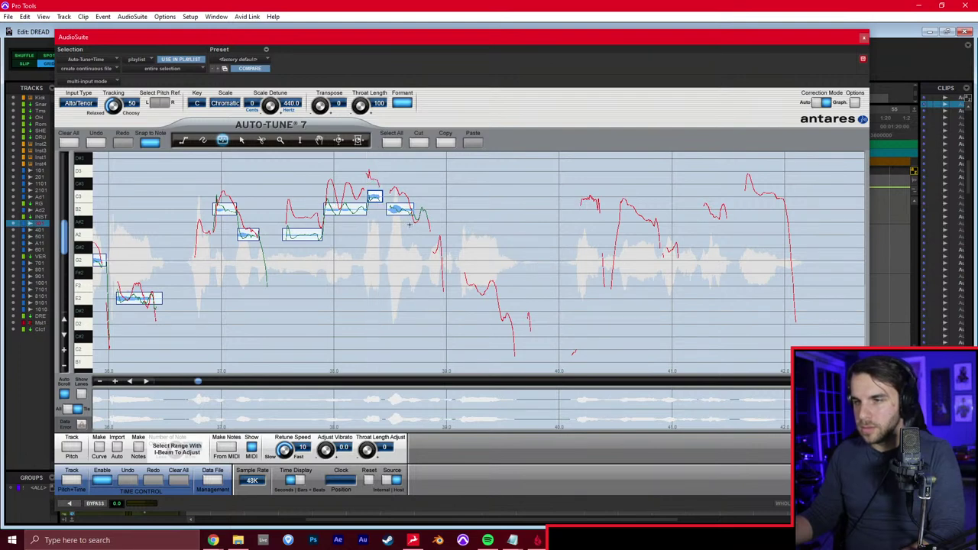
{"action": "mouse_move", "coordinate": [408, 232]}
{"action": "left_mouse_down"}
{"action": "mouse_move", "coordinate": [428, 235]}
{"action": "mouse_move", "coordinate": [444, 261]}
{"action": "left_mouse_up"}
{"action": "mouse_move", "coordinate": [455, 299]}
{"action": "left_mouse_down"}
{"action": "mouse_move", "coordinate": [510, 299]}
{"action": "mouse_move", "coordinate": [501, 299]}
{"action": "left_mouse_up"}
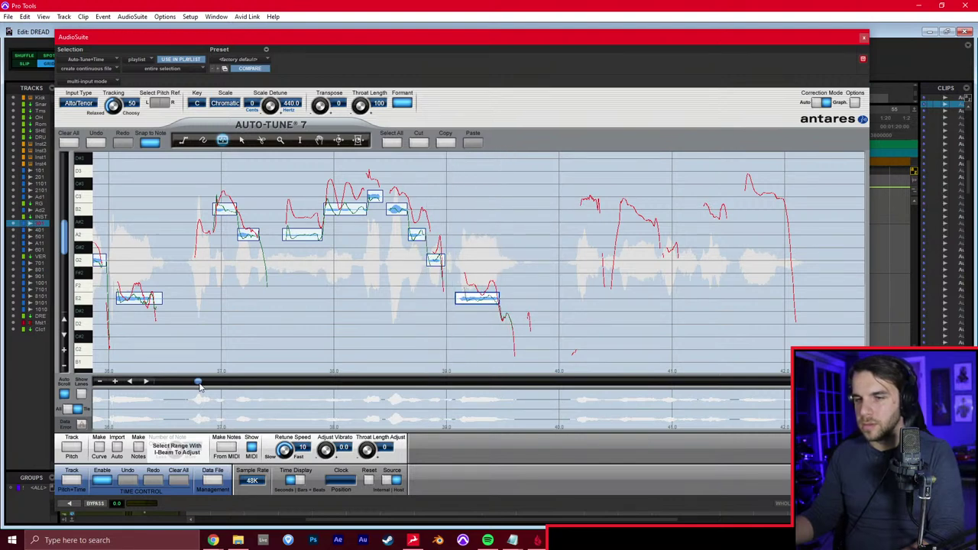
{"action": "left_click_drag", "start_coordinate": [191, 238], "coordinate": [215, 235]}
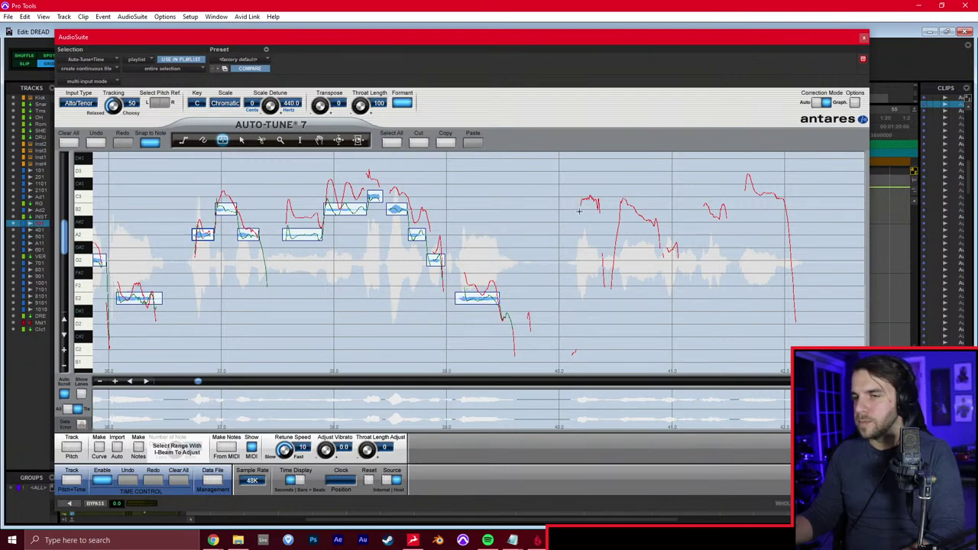
Draw correction notes on C3, A#2 and G#2 over the two phrases between about 40 and 45 seconds
{"action": "mouse_move", "coordinate": [573, 199]}
{"action": "left_mouse_down"}
{"action": "mouse_move", "coordinate": [662, 220]}
{"action": "mouse_move", "coordinate": [658, 232]}
{"action": "mouse_move", "coordinate": [682, 245]}
{"action": "mouse_move", "coordinate": [791, 197]}
{"action": "left_mouse_up"}
{"action": "left_click", "coordinate": [718, 381]}
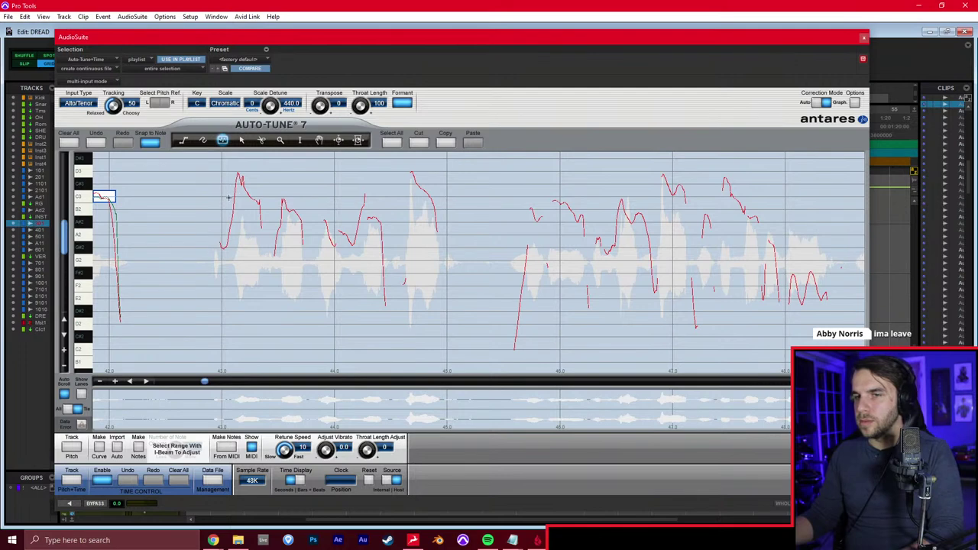
{"action": "mouse_move", "coordinate": [229, 199]}
{"action": "left_mouse_down"}
{"action": "mouse_move", "coordinate": [264, 197]}
{"action": "mouse_move", "coordinate": [304, 221]}
{"action": "left_mouse_up"}
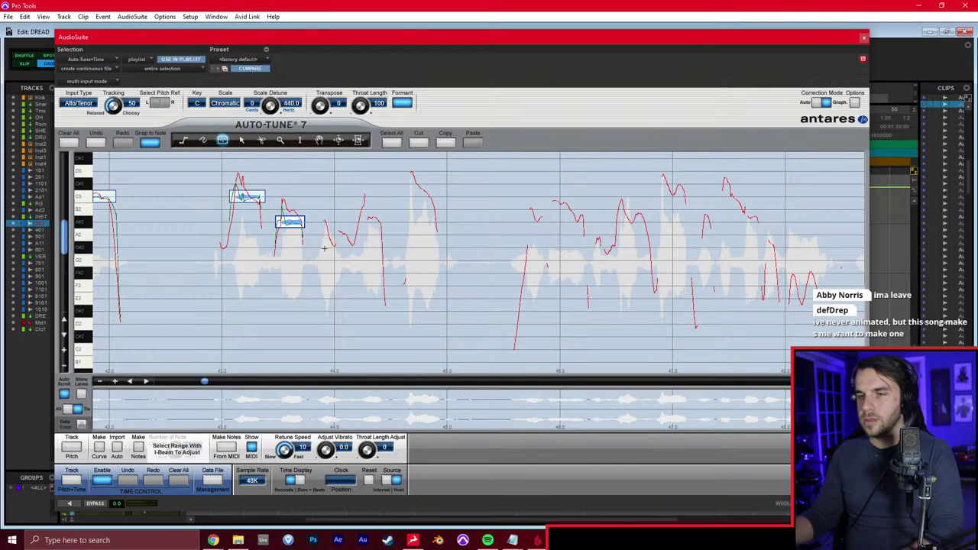
{"action": "mouse_move", "coordinate": [317, 248]}
{"action": "left_mouse_down"}
{"action": "mouse_move", "coordinate": [355, 247]}
{"action": "mouse_move", "coordinate": [344, 248]}
{"action": "left_mouse_up"}
{"action": "mouse_move", "coordinate": [354, 222]}
{"action": "left_mouse_down"}
{"action": "mouse_move", "coordinate": [385, 220]}
{"action": "mouse_move", "coordinate": [440, 195]}
{"action": "left_mouse_up"}
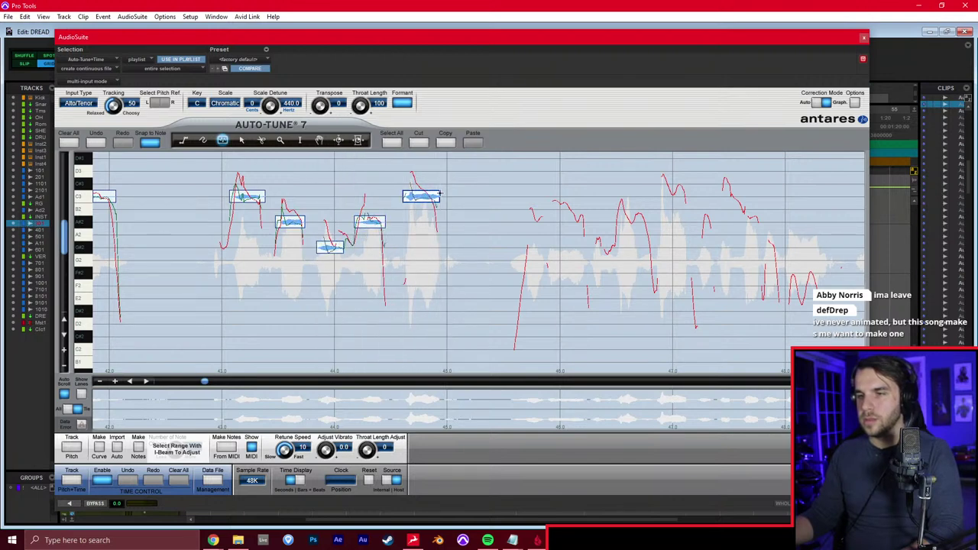
Draw correction notes on A2, B2, A2 and G2 over the start of the phrase near 46 seconds
{"action": "mouse_move", "coordinate": [523, 234]}
{"action": "left_mouse_down"}
{"action": "mouse_move", "coordinate": [545, 234]}
{"action": "mouse_move", "coordinate": [560, 207]}
{"action": "mouse_move", "coordinate": [582, 207]}
{"action": "mouse_move", "coordinate": [614, 235]}
{"action": "mouse_move", "coordinate": [601, 261]}
{"action": "left_mouse_up"}
{"action": "key", "text": "4"}
{"action": "key", "text": "3"}
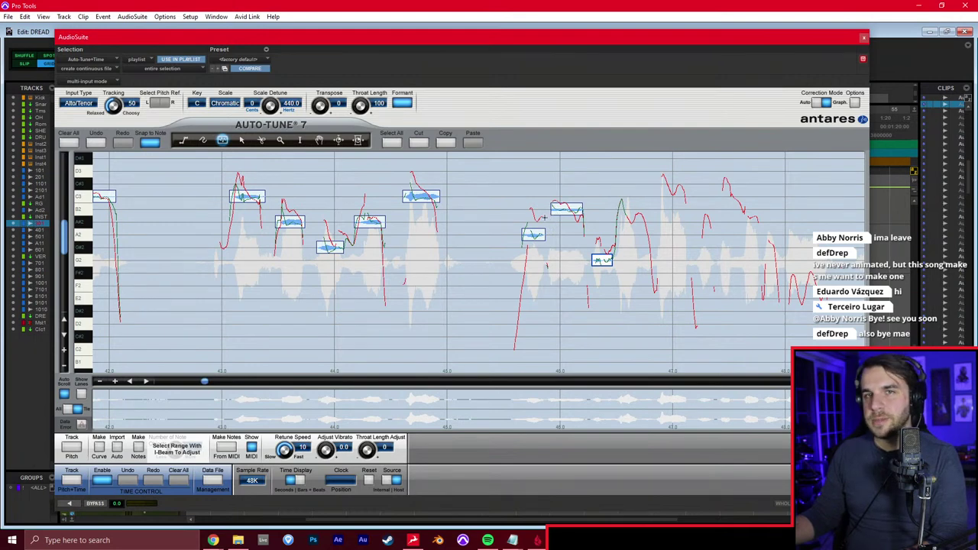
{"action": "left_click_drag", "start_coordinate": [572, 238], "coordinate": [586, 237]}
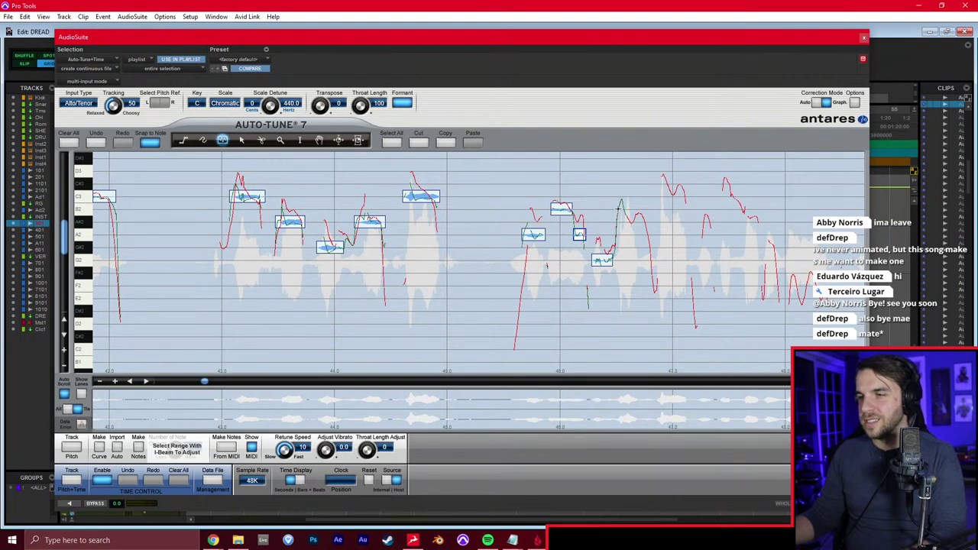
Preview the corrected phrases and lower the notes between about 40 and 45 seconds by one semitone, onto B2, A2 and G2
{"action": "left_click", "coordinate": [66, 506]}
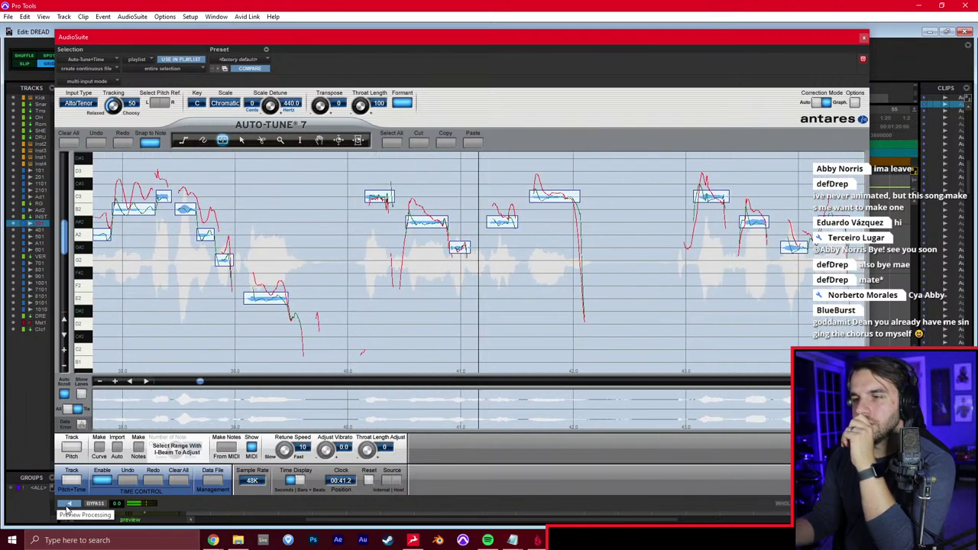
{"action": "left_click", "coordinate": [68, 505]}
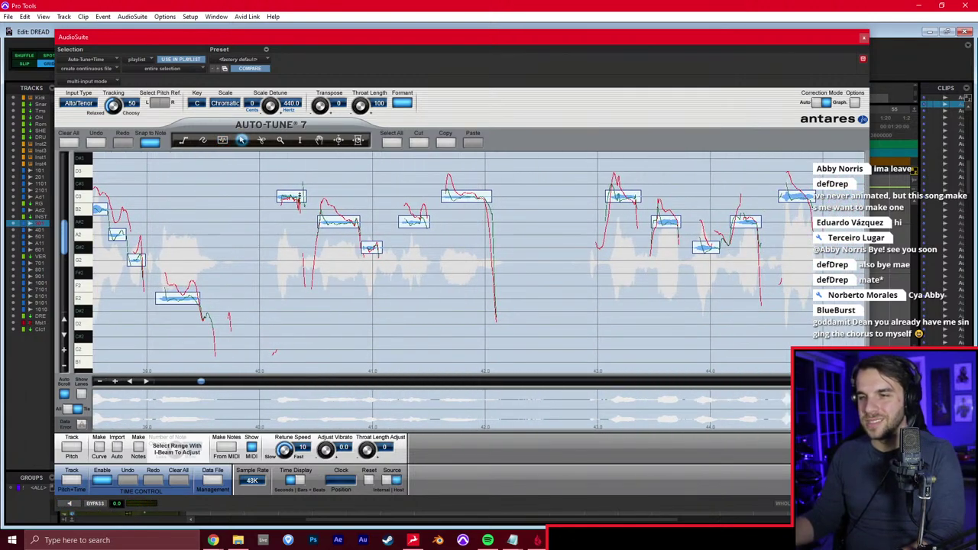
{"action": "left_click_drag", "start_coordinate": [468, 198], "coordinate": [471, 210]}
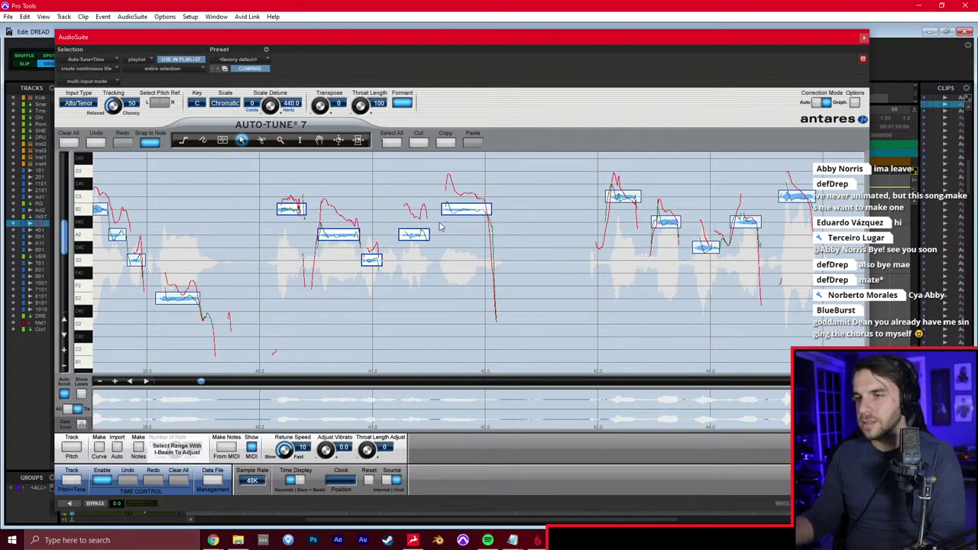
{"action": "left_click", "coordinate": [500, 291]}
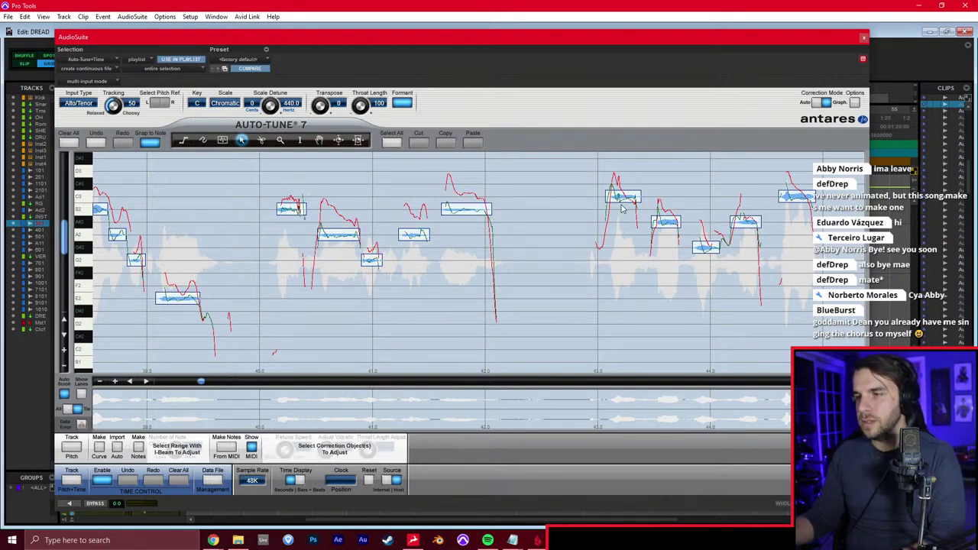
{"action": "left_click_drag", "start_coordinate": [760, 242], "coordinate": [809, 266]}
{"action": "left_click_drag", "start_coordinate": [670, 221], "coordinate": [671, 235]}
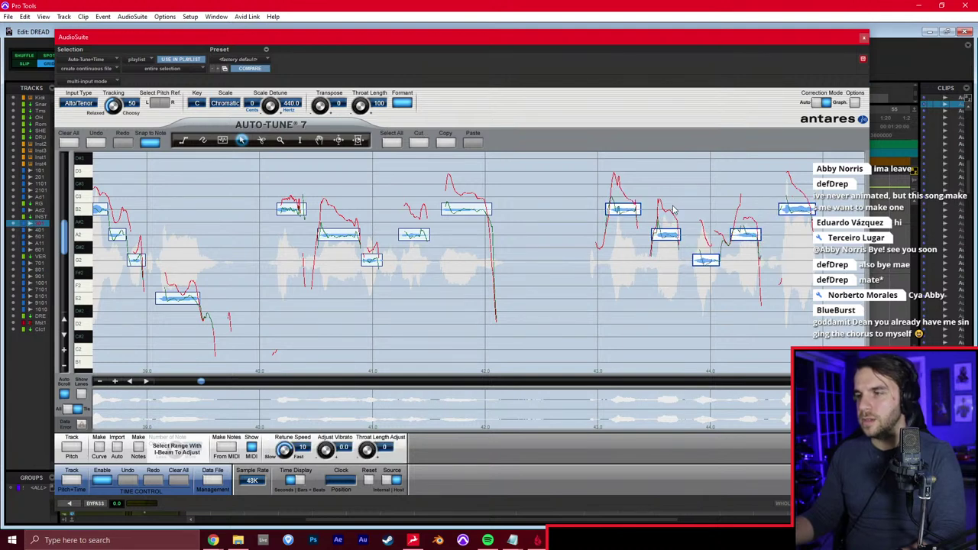
{"action": "left_click", "coordinate": [674, 203]}
Draw correction notes on A2, B2, C3, G2 and E2 over the vocal from about 46.5 to 51 seconds
{"action": "left_click", "coordinate": [277, 383]}
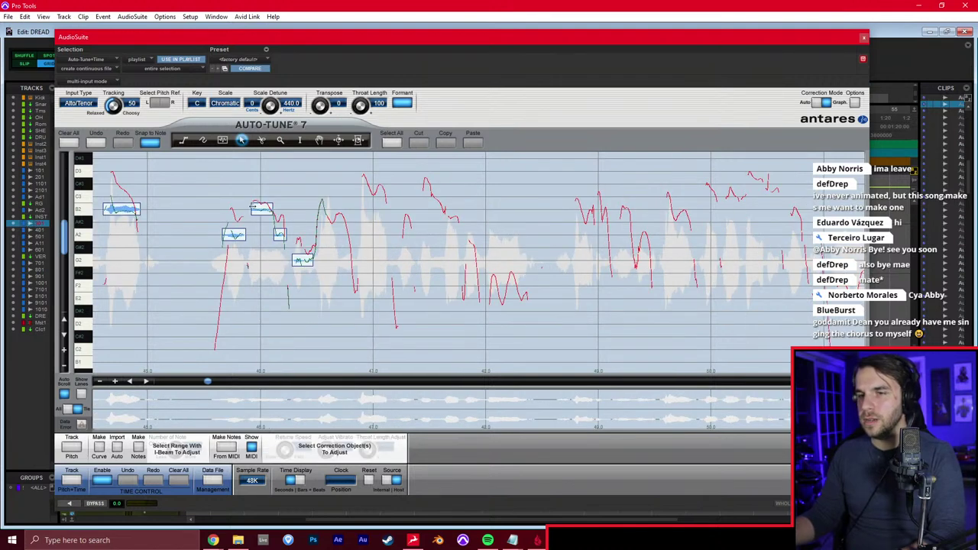
{"action": "key", "text": "3"}
{"action": "mouse_move", "coordinate": [316, 235]}
{"action": "left_mouse_down"}
{"action": "mouse_move", "coordinate": [348, 235]}
{"action": "mouse_move", "coordinate": [382, 208]}
{"action": "mouse_move", "coordinate": [413, 234]}
{"action": "mouse_move", "coordinate": [420, 209]}
{"action": "mouse_move", "coordinate": [439, 210]}
{"action": "mouse_move", "coordinate": [469, 260]}
{"action": "mouse_move", "coordinate": [481, 260]}
{"action": "left_mouse_up"}
{"action": "left_click_drag", "start_coordinate": [484, 300], "coordinate": [533, 298]}
{"action": "mouse_move", "coordinate": [570, 233]}
{"action": "left_mouse_down"}
{"action": "mouse_move", "coordinate": [595, 234]}
{"action": "mouse_move", "coordinate": [609, 209]}
{"action": "mouse_move", "coordinate": [642, 260]}
{"action": "mouse_move", "coordinate": [653, 261]}
{"action": "mouse_move", "coordinate": [761, 197]}
{"action": "mouse_move", "coordinate": [823, 259]}
{"action": "left_mouse_up"}
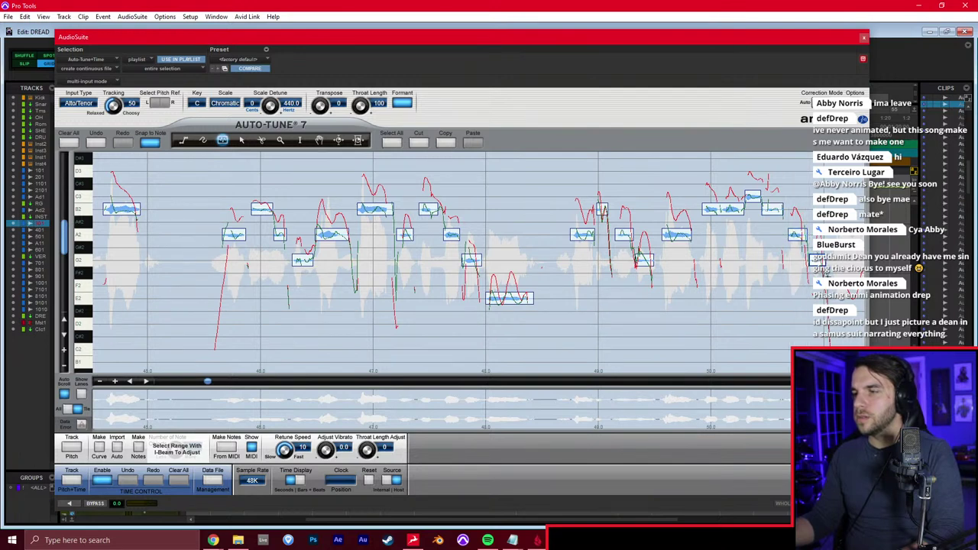
Draw correction notes on B2, A2, G2, F#2, F2 and E2 over the remaining vocal from 51 seconds to the clip's end
{"action": "left_click", "coordinate": [775, 381]}
{"action": "left_click_drag", "start_coordinate": [156, 300], "coordinate": [212, 298]}
{"action": "mouse_move", "coordinate": [281, 208]}
{"action": "left_mouse_down"}
{"action": "mouse_move", "coordinate": [302, 209]}
{"action": "mouse_move", "coordinate": [395, 260]}
{"action": "mouse_move", "coordinate": [475, 209]}
{"action": "mouse_move", "coordinate": [719, 272]}
{"action": "mouse_move", "coordinate": [773, 298]}
{"action": "mouse_move", "coordinate": [830, 298]}
{"action": "left_mouse_up"}
Set the retune speed of all correction notes to 27 and render the correction to the Audio 3.01 clip
{"action": "left_click", "coordinate": [392, 145]}
{"action": "left_click_drag", "start_coordinate": [289, 452], "coordinate": [286, 463]}
{"action": "left_click", "coordinate": [847, 503]}
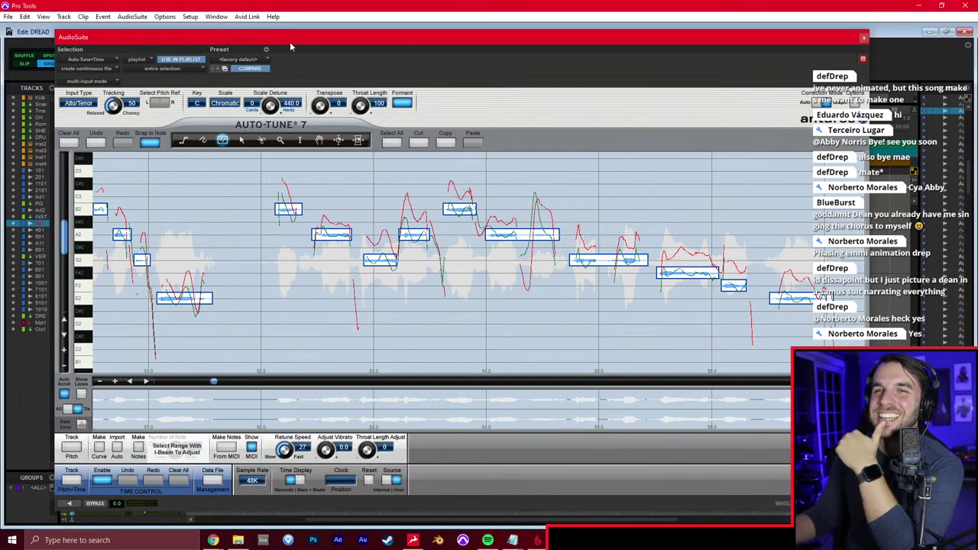
Switch the selection to the Audio 4.01 clip and track its pitch beneath the existing correction notes
{"action": "left_click_drag", "start_coordinate": [289, 37], "coordinate": [416, 31]}
{"action": "left_click", "coordinate": [97, 279]}
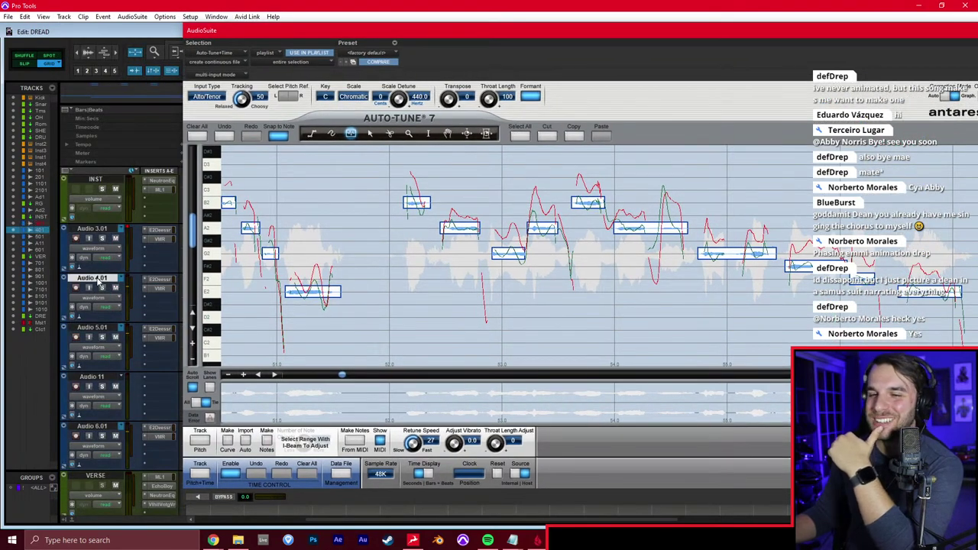
{"action": "left_click", "coordinate": [201, 442]}
{"action": "left_click", "coordinate": [198, 497]}
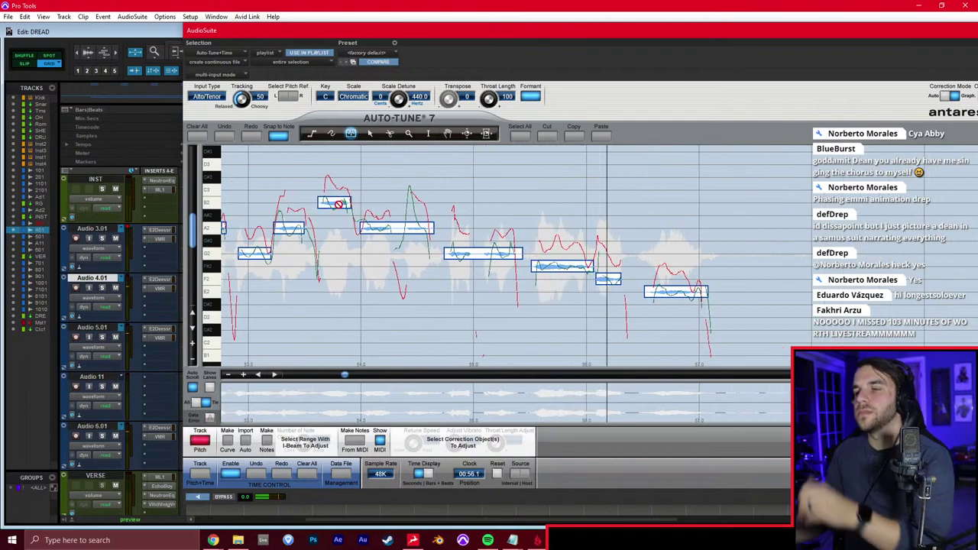
{"action": "key", "text": "space"}
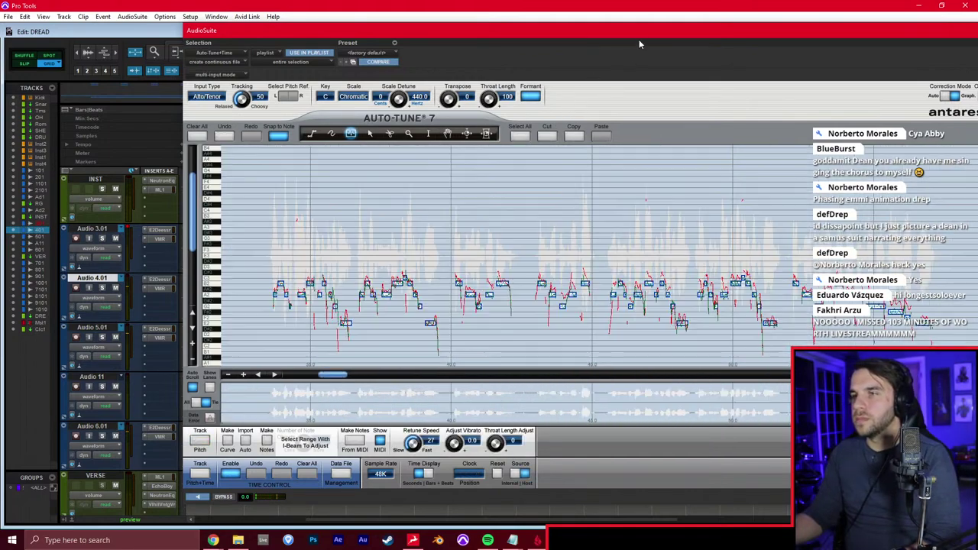
Render the same correction notes onto the Audio 4.01 clip and close Auto-Tune
{"action": "left_click_drag", "start_coordinate": [636, 33], "coordinate": [544, 35]}
{"action": "left_click", "coordinate": [884, 498]}
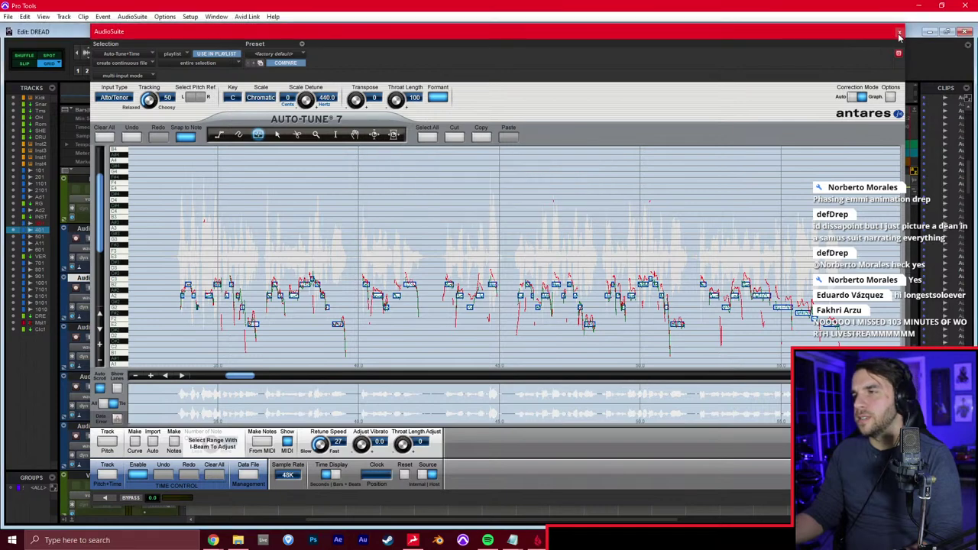
{"action": "left_click", "coordinate": [900, 32]}
Play back the tuned layers from bar 23, place the cursor at bar 26 on Audio 5.01 and show the mixer
{"action": "key", "text": "space"}
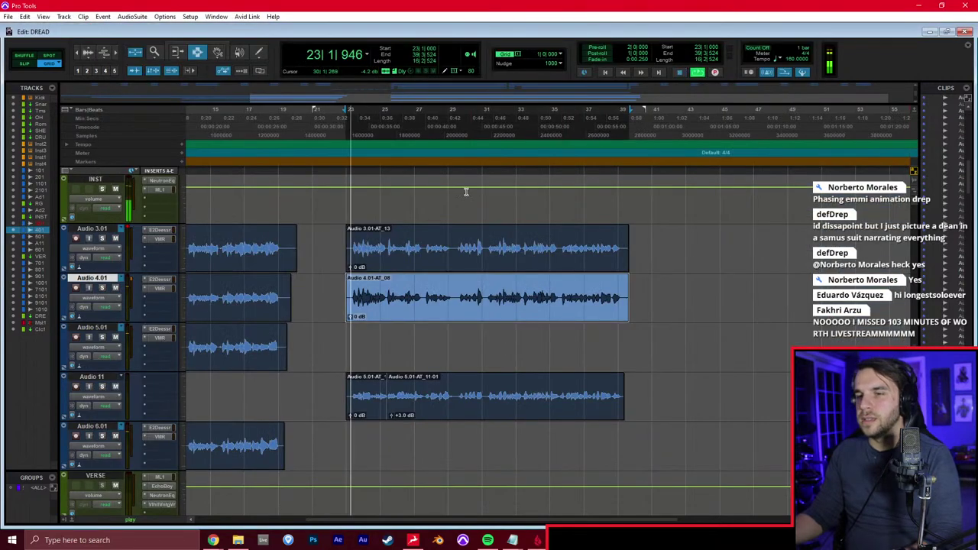
{"action": "left_click", "coordinate": [395, 334]}
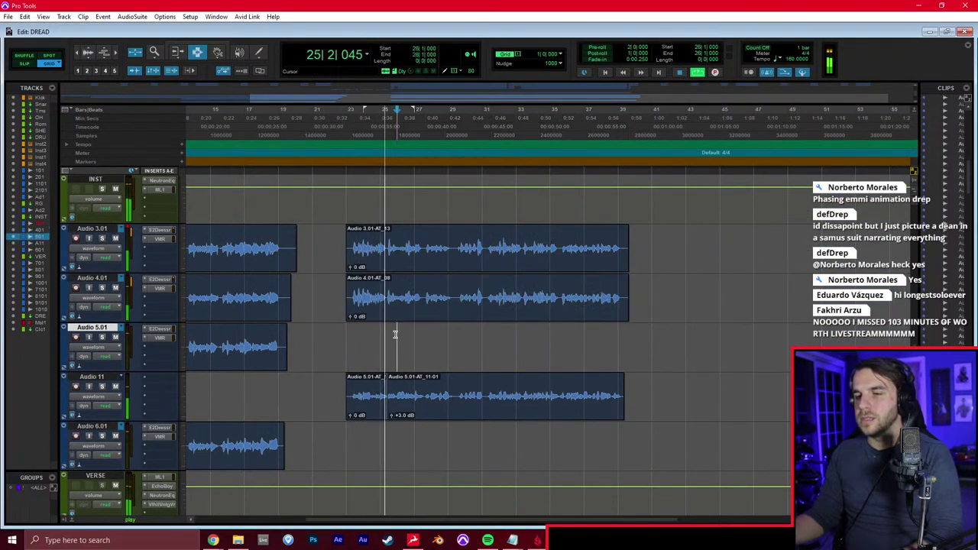
{"action": "key", "text": "ctrl+equal"}
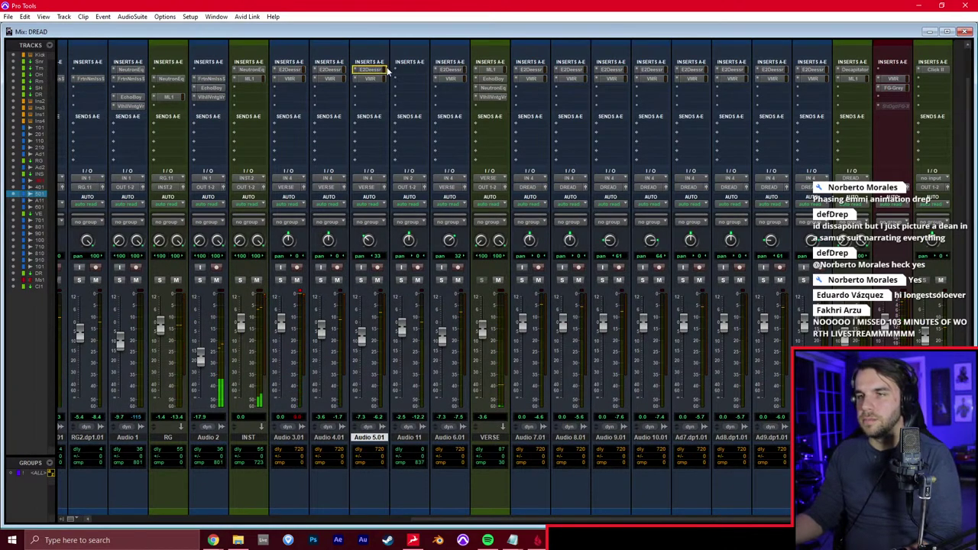
Insert the Decapitator plug-in on the Audio 11 track and lower that track's volume to about -7.8 dB
{"action": "left_click", "coordinate": [409, 90]}
{"action": "left_click", "coordinate": [407, 92]}
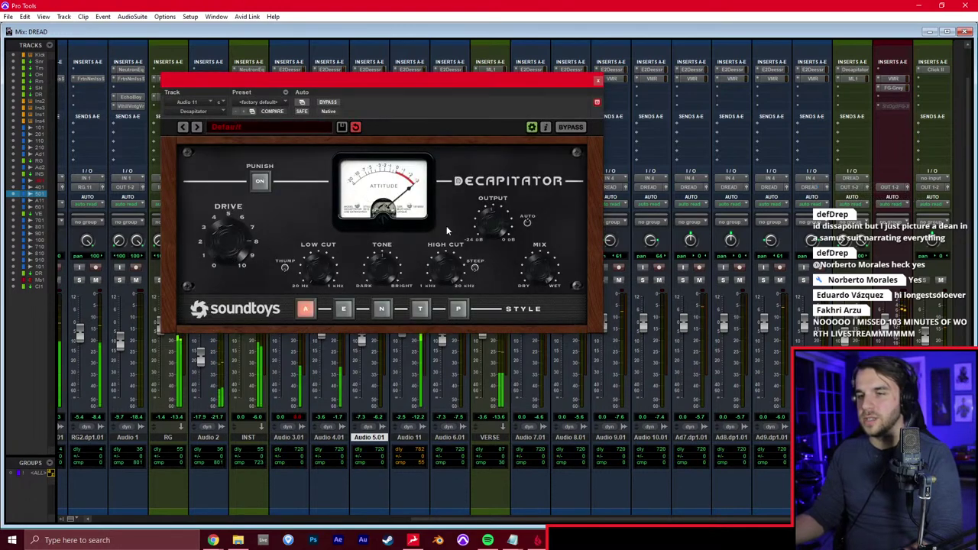
{"action": "left_click", "coordinate": [598, 81]}
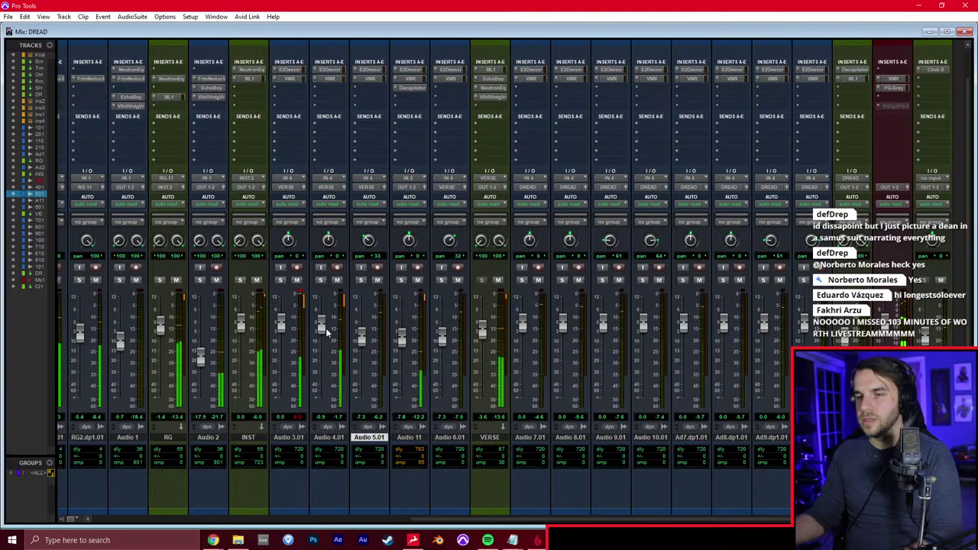
Move the Audio 6.01 track ahead of Audio 11 in the track order and return to the edit window
{"action": "left_click", "coordinate": [444, 437]}
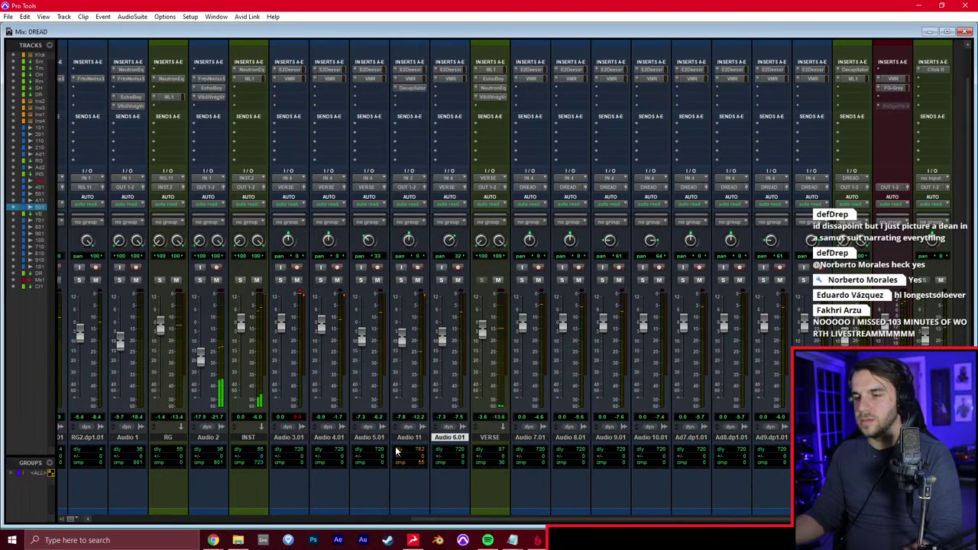
{"action": "key", "text": "ctrl+equal"}
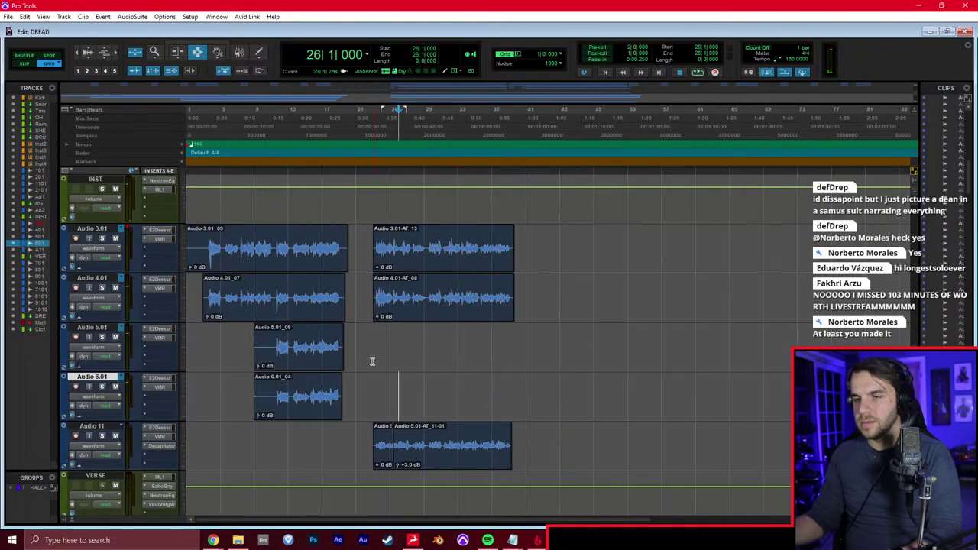
Play back the verse vocals from bar 3 and follow the layers up to the second phrase at bar 23
{"action": "left_click", "coordinate": [201, 264]}
{"action": "key", "text": "space"}
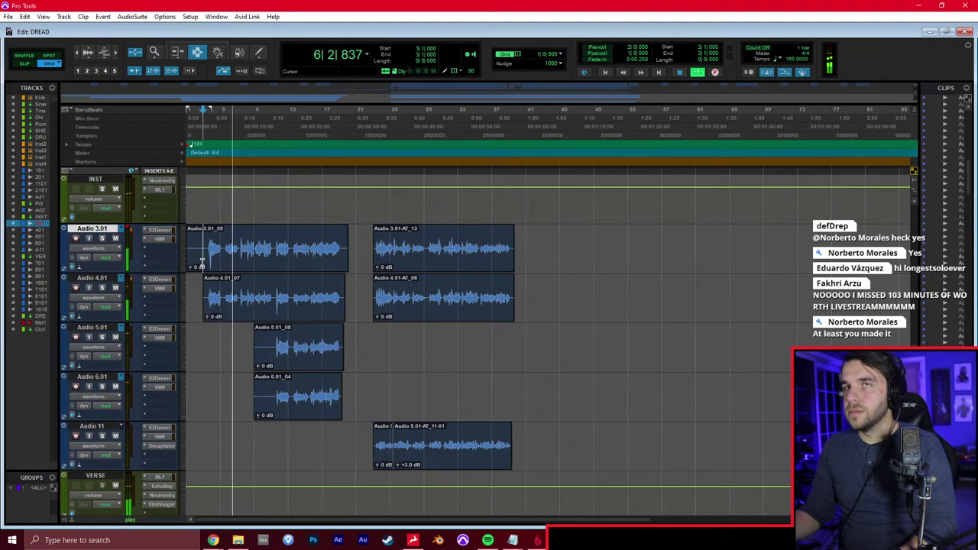
{"action": "key", "text": "ctrl+bracketright"}
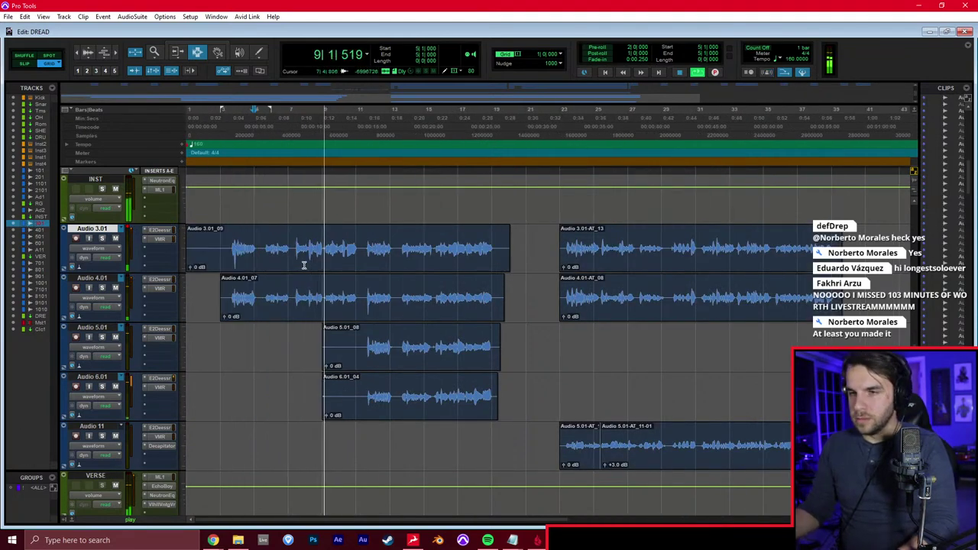
{"action": "left_click", "coordinate": [336, 261]}
{"action": "scroll", "coordinate": [339, 260], "scroll_direction": "right", "scroll_amount": 1}
{"action": "left_click", "coordinate": [340, 258]}
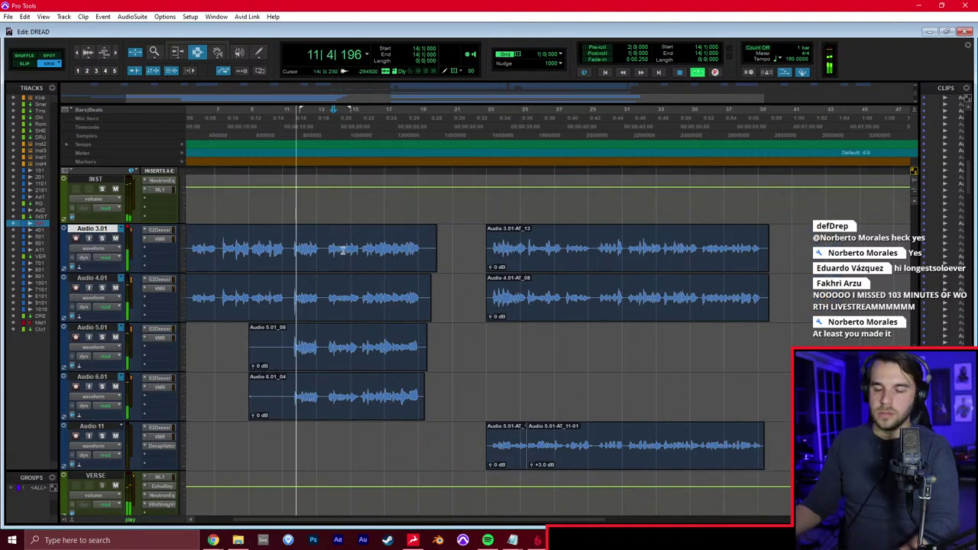
{"action": "scroll", "coordinate": [346, 256], "scroll_direction": "left", "scroll_amount": 1}
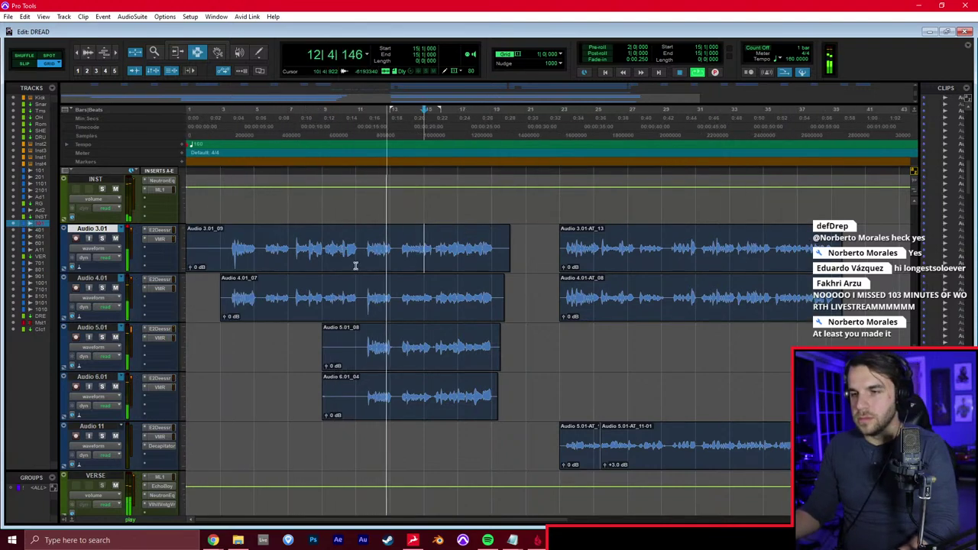
{"action": "scroll", "coordinate": [382, 268], "scroll_direction": "right", "scroll_amount": 2}
{"action": "left_click", "coordinate": [394, 254]}
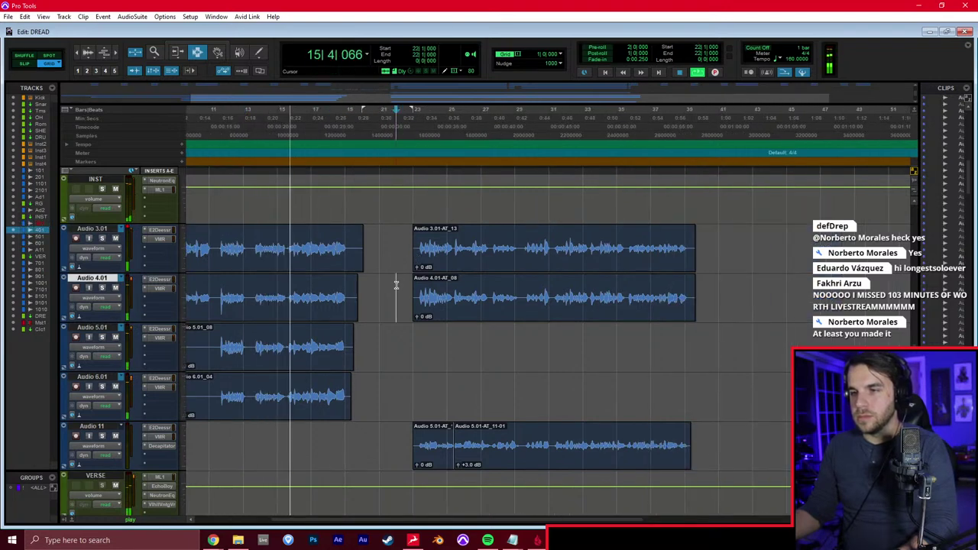
{"action": "left_click", "coordinate": [396, 344]}
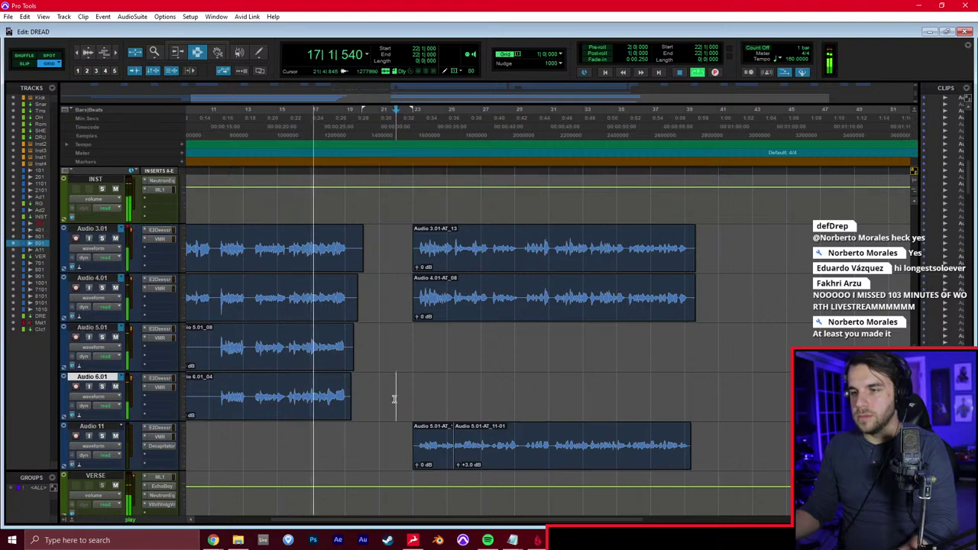
{"action": "left_click", "coordinate": [411, 342]}
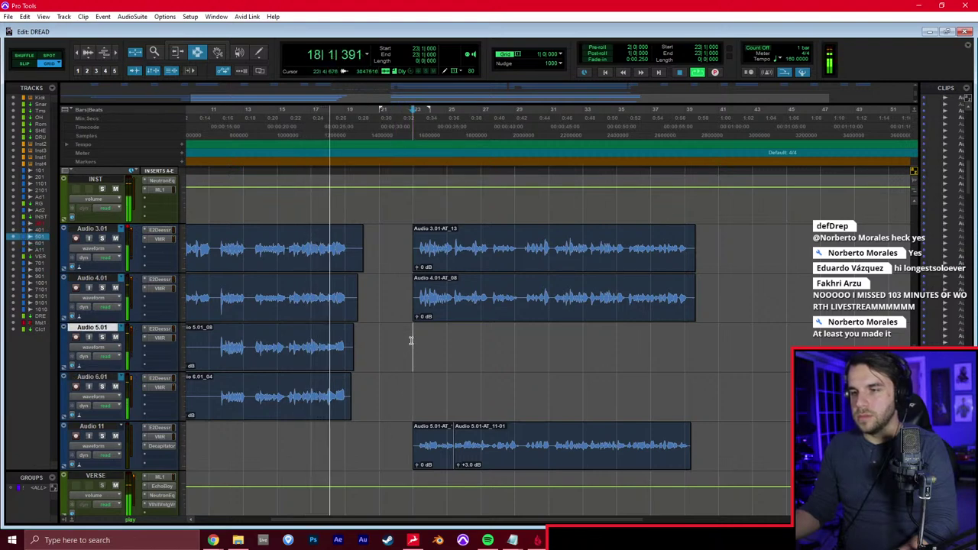
{"action": "left_click", "coordinate": [409, 298]}
{"action": "left_click", "coordinate": [405, 256]}
{"action": "left_click", "coordinate": [396, 256]}
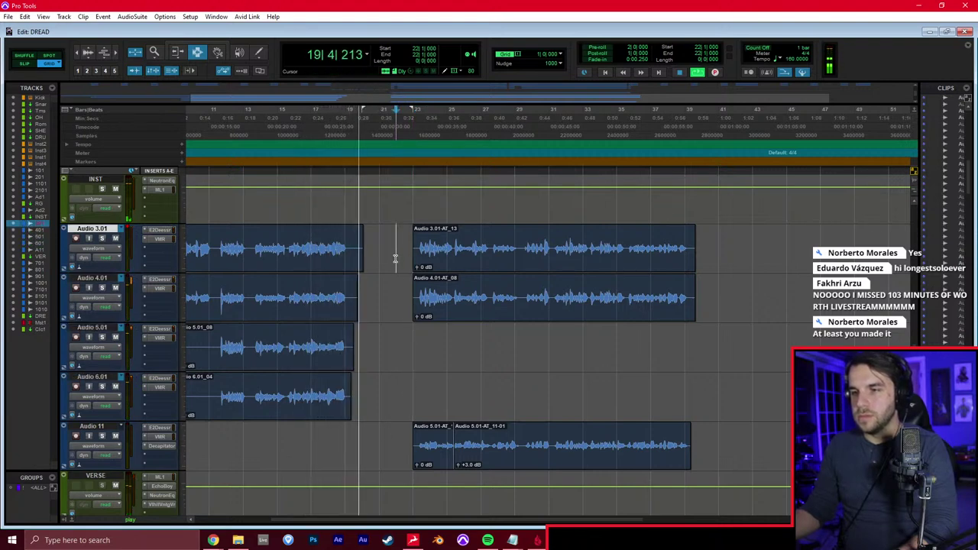
{"action": "key", "text": "t"}
{"action": "scroll", "coordinate": [409, 271], "scroll_direction": "right", "scroll_amount": 2}
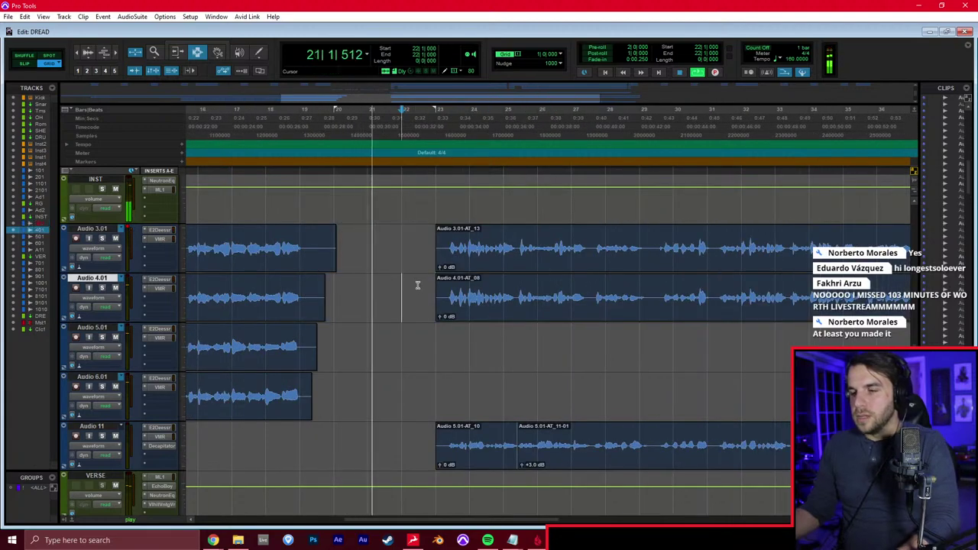
Lower the Audio 11 volume to about -12.5 dB in the mixer while the bar 23 phrase plays
{"action": "key", "text": "ctrl+equal"}
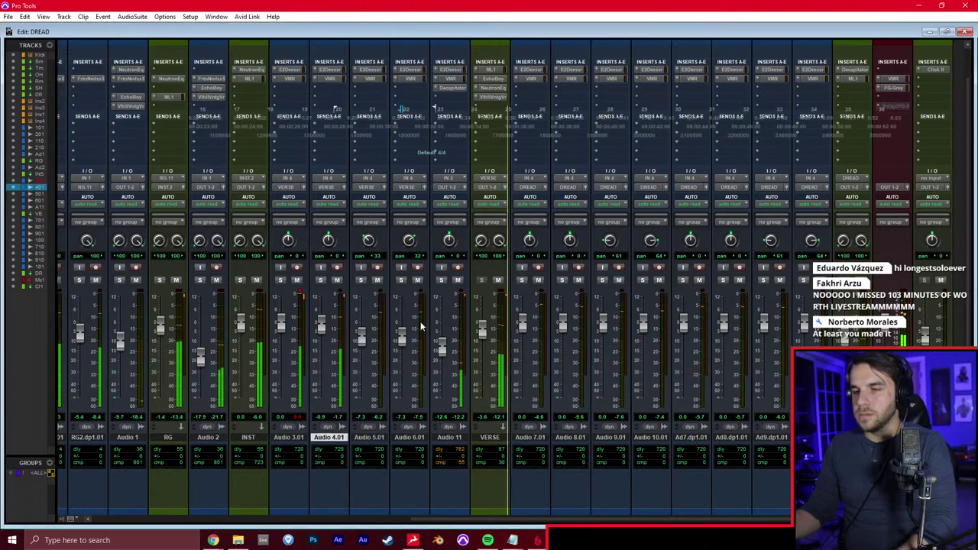
{"action": "key", "text": "ctrl+equal"}
{"action": "scroll", "coordinate": [500, 318], "scroll_direction": "right", "scroll_amount": 3}
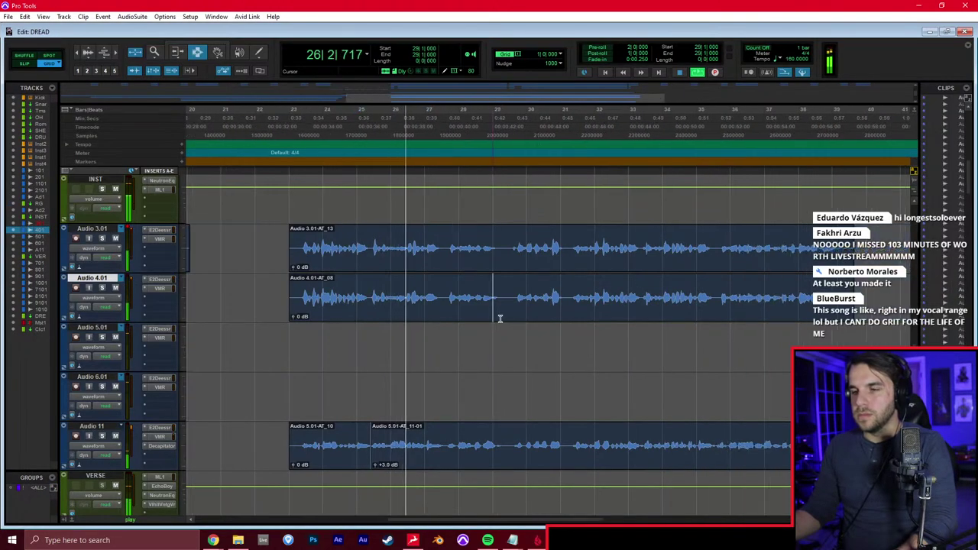
{"action": "left_click", "coordinate": [501, 329]}
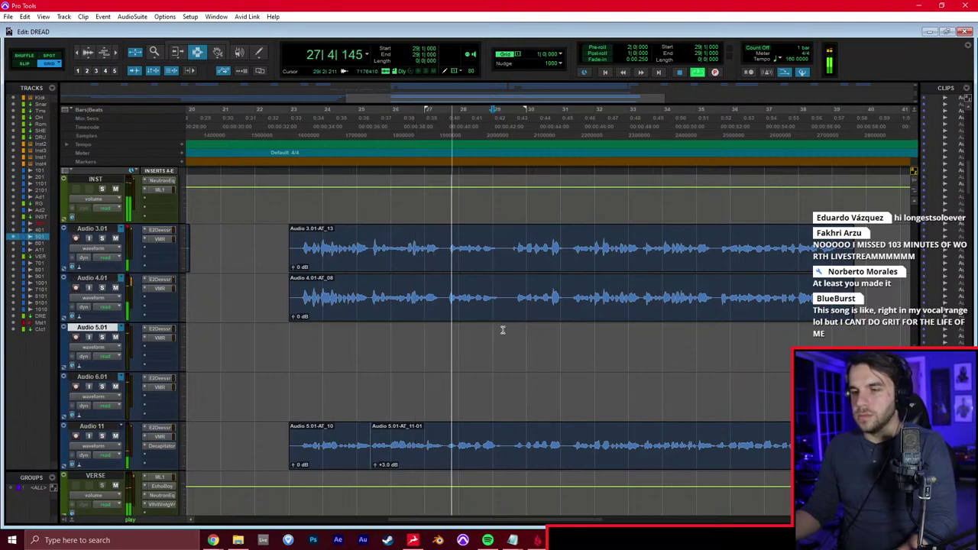
{"action": "key", "text": "ctrl+equal"}
{"action": "key", "text": "ctrl+equal"}
Listen to the layered vocals through to the end of the phrase and stop with the cursor at bar 39 on Audio 5.01
{"action": "left_click", "coordinate": [540, 314]}
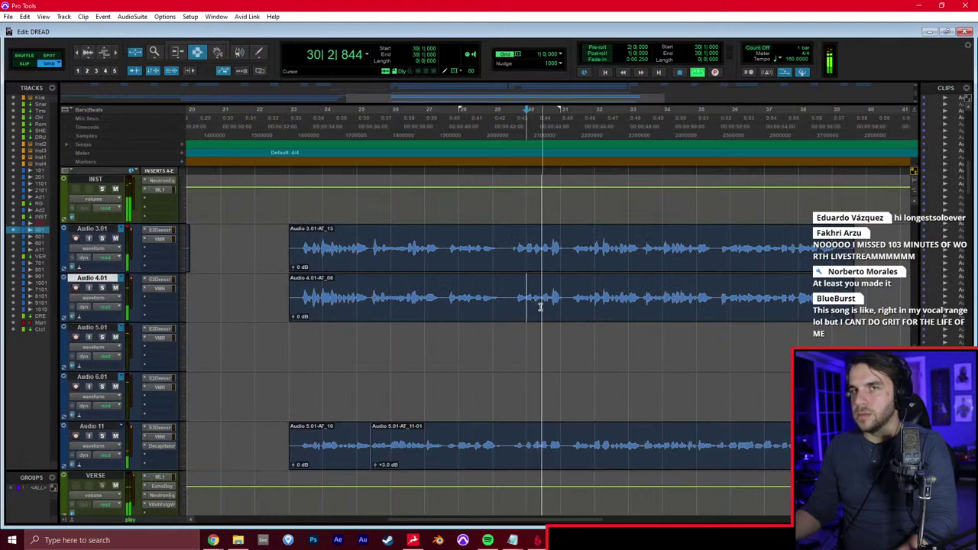
{"action": "left_click", "coordinate": [561, 340]}
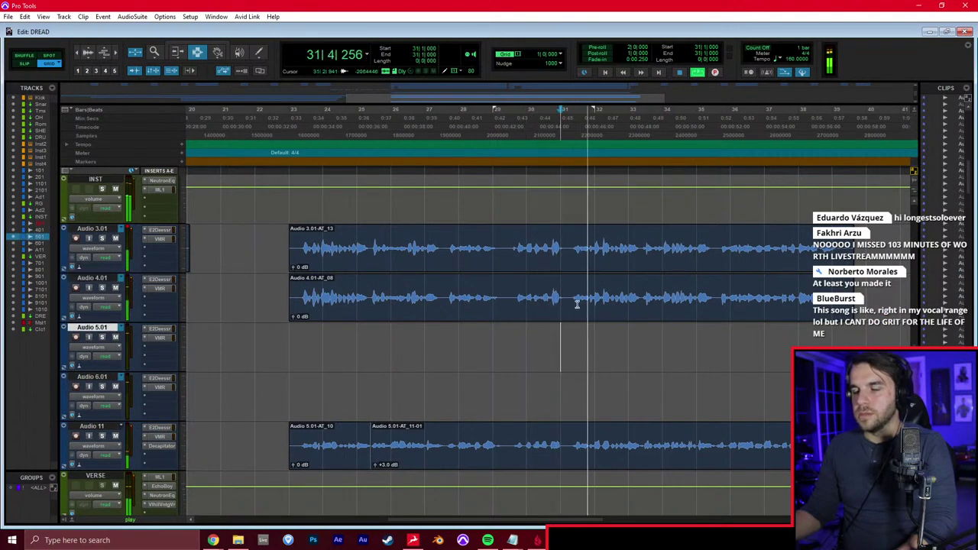
{"action": "left_click", "coordinate": [593, 339]}
{"action": "scroll", "coordinate": [609, 336], "scroll_direction": "right", "scroll_amount": 1}
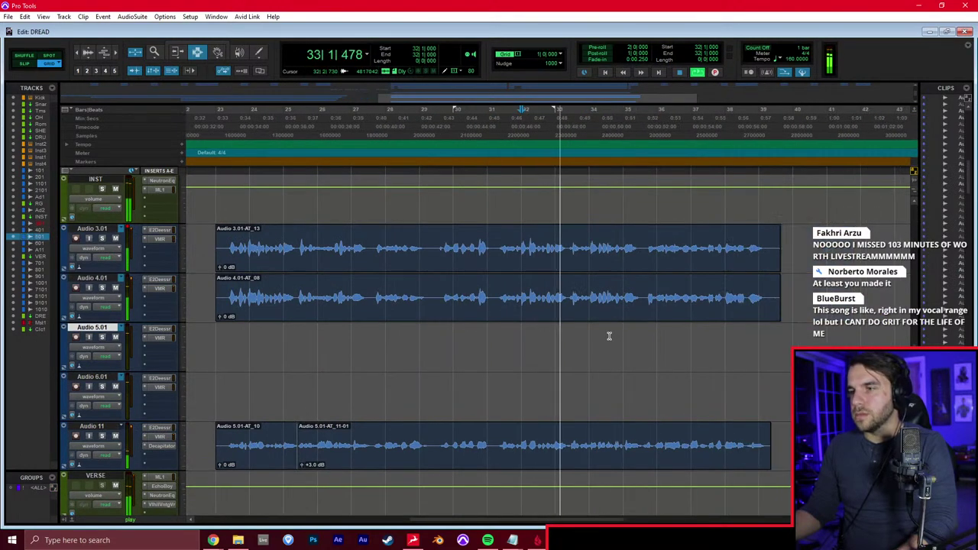
{"action": "scroll", "coordinate": [609, 336], "scroll_direction": "right", "scroll_amount": 1}
{"action": "left_click", "coordinate": [617, 341]}
{"action": "left_click", "coordinate": [639, 338]}
{"action": "left_click", "coordinate": [620, 343]}
{"action": "left_click", "coordinate": [672, 335]}
{"action": "left_click_drag", "start_coordinate": [665, 334], "coordinate": [710, 343]}
{"action": "left_click", "coordinate": [710, 343]}
{"action": "scroll", "coordinate": [706, 342], "scroll_direction": "right", "scroll_amount": 1}
{"action": "scroll", "coordinate": [691, 341], "scroll_direction": "down", "scroll_amount": 1}
{"action": "left_click", "coordinate": [665, 340]}
{"action": "scroll", "coordinate": [665, 340], "scroll_direction": "up", "scroll_amount": 1}
{"action": "left_click", "coordinate": [647, 336]}
{"action": "left_click", "coordinate": [612, 334]}
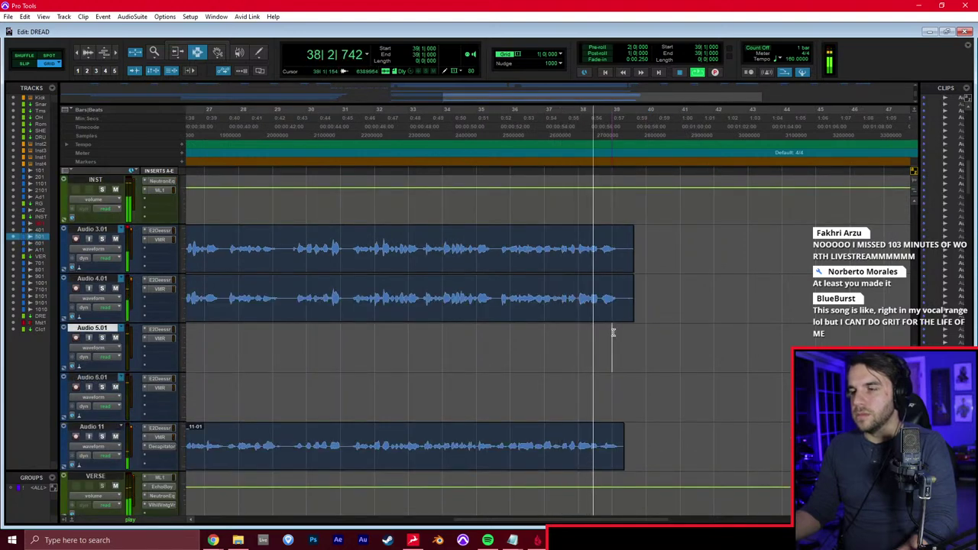
{"action": "key", "text": "space"}
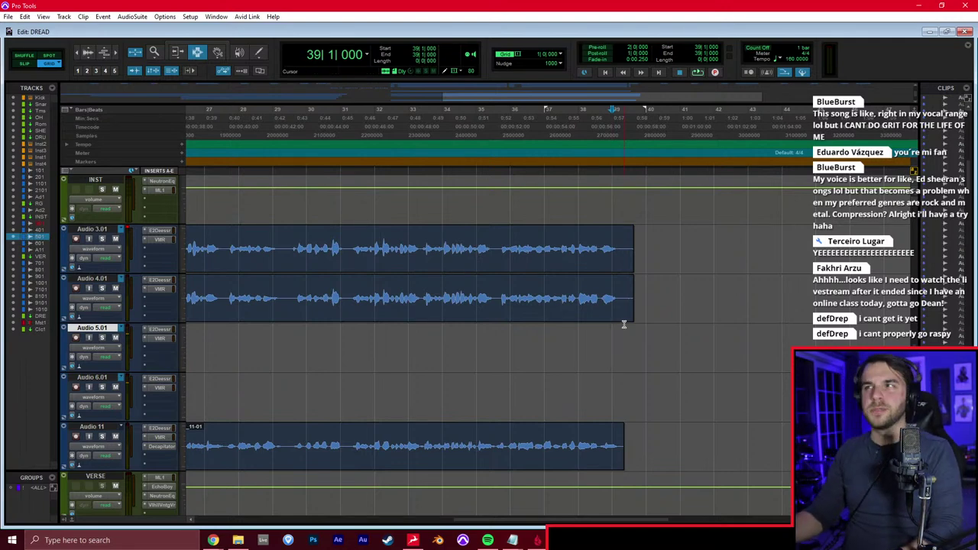
Return to the start of the tuned Audio 3.01 clip at bar 23 and play the vocal layers from there
{"action": "scroll", "coordinate": [612, 338], "scroll_direction": "left", "scroll_amount": 5}
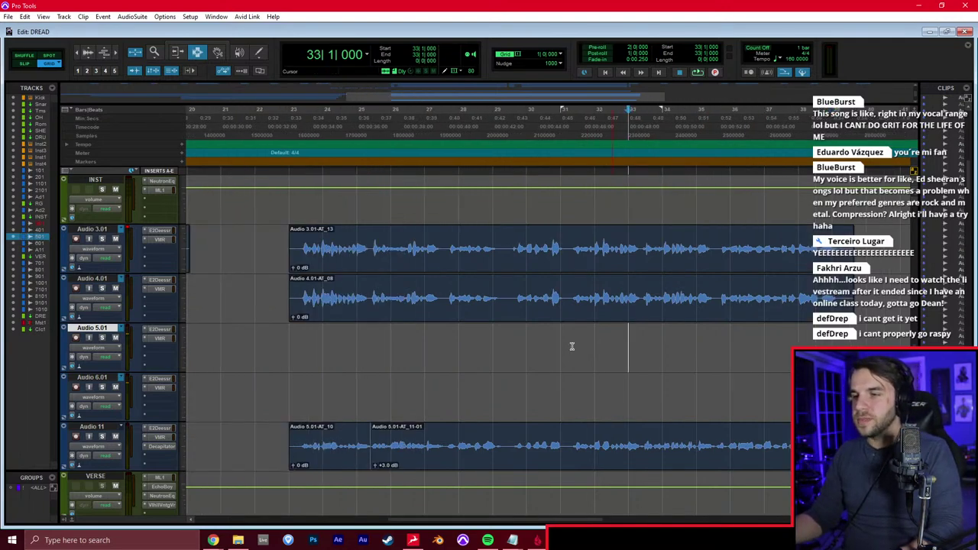
{"action": "scroll", "coordinate": [579, 319], "scroll_direction": "right", "scroll_amount": 2}
{"action": "left_click", "coordinate": [579, 309]}
{"action": "left_click", "coordinate": [545, 294]}
{"action": "left_click", "coordinate": [489, 337]}
{"action": "left_click", "coordinate": [512, 284]}
{"action": "left_click", "coordinate": [397, 292]}
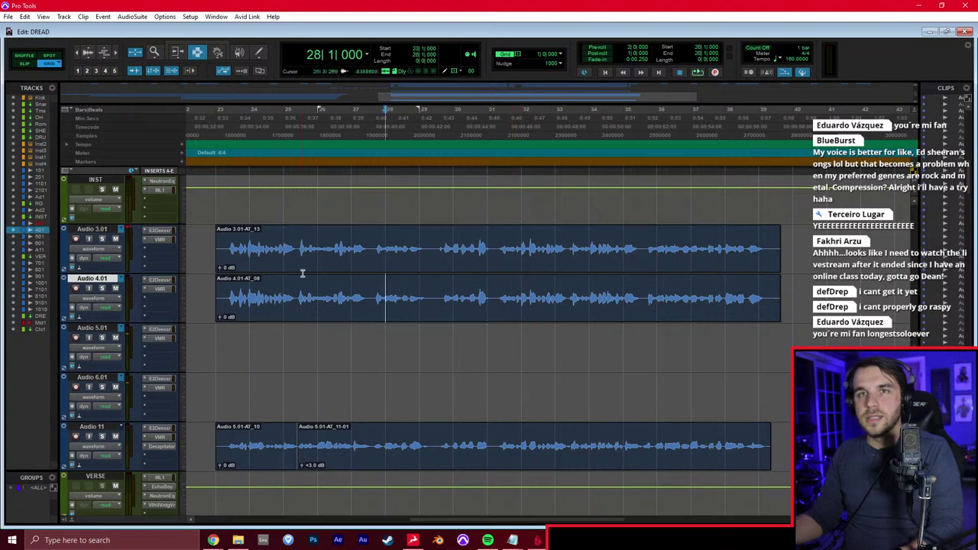
{"action": "left_click", "coordinate": [303, 270]}
{"action": "left_click", "coordinate": [226, 238]}
{"action": "key", "text": "space"}
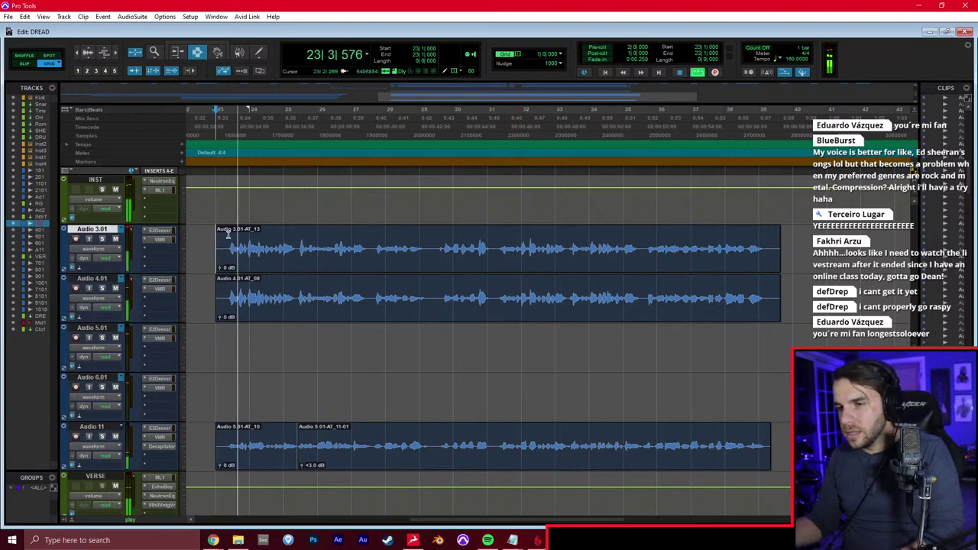
Play the session from bar 38 and bring the rhythm guitar tracks into view
{"action": "key", "text": "r"}
{"action": "key", "text": "r"}
{"action": "left_click", "coordinate": [522, 303]}
{"action": "key", "text": "space"}
{"action": "left_click", "coordinate": [504, 252]}
{"action": "key", "text": "space"}
{"action": "key", "text": "t"}
{"action": "scroll", "coordinate": [506, 252], "scroll_direction": "up", "scroll_amount": 6}
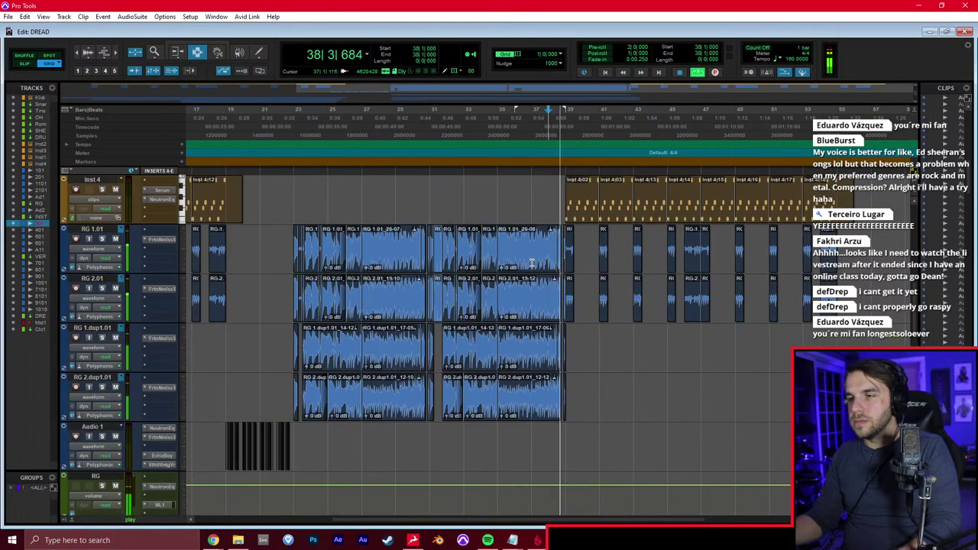
Listen to the guitar section after bar 39 and stop with the cursor at bar 47 on RG 1.dup1.01
{"action": "left_click", "coordinate": [533, 264]}
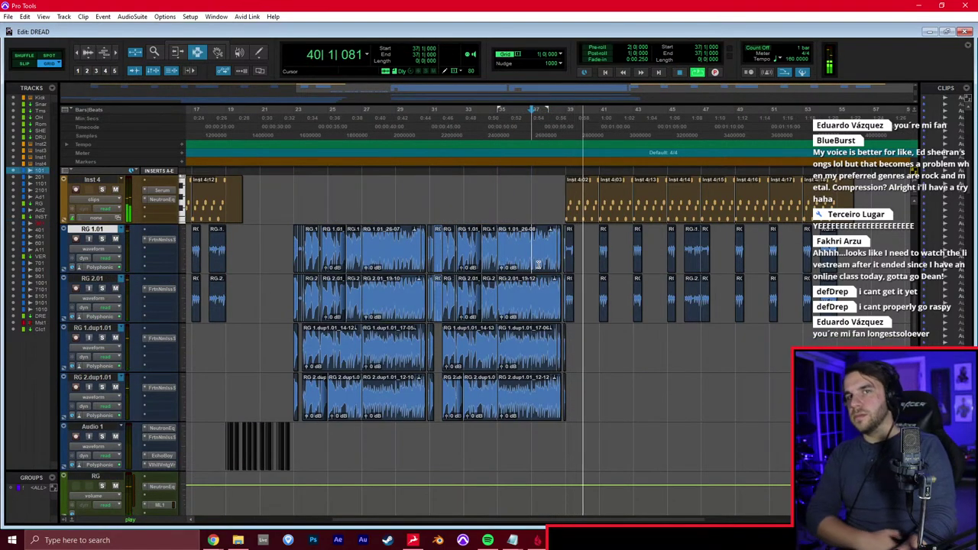
{"action": "left_click", "coordinate": [548, 319]}
{"action": "scroll", "coordinate": [548, 320], "scroll_direction": "right", "scroll_amount": 2}
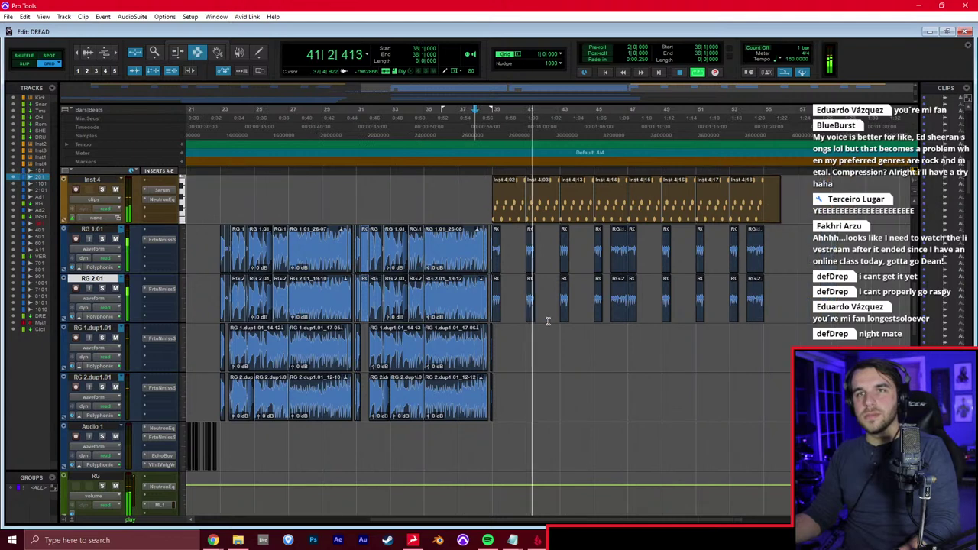
{"action": "left_click", "coordinate": [528, 347]}
{"action": "left_click", "coordinate": [545, 310]}
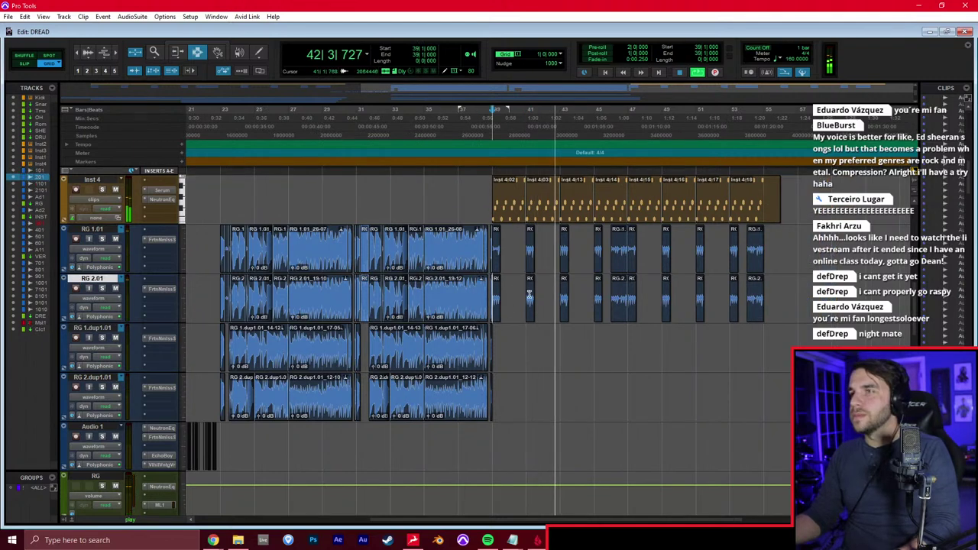
{"action": "left_click", "coordinate": [552, 319]}
{"action": "left_click", "coordinate": [550, 340]}
{"action": "scroll", "coordinate": [551, 337], "scroll_direction": "right", "scroll_amount": 2}
{"action": "left_click", "coordinate": [552, 337]}
{"action": "left_click", "coordinate": [569, 337]}
{"action": "left_click", "coordinate": [623, 336]}
{"action": "left_click", "coordinate": [651, 332]}
{"action": "key", "text": "t"}
{"action": "scroll", "coordinate": [638, 329], "scroll_direction": "left", "scroll_amount": 2}
{"action": "left_click", "coordinate": [632, 330]}
{"action": "key", "text": "r"}
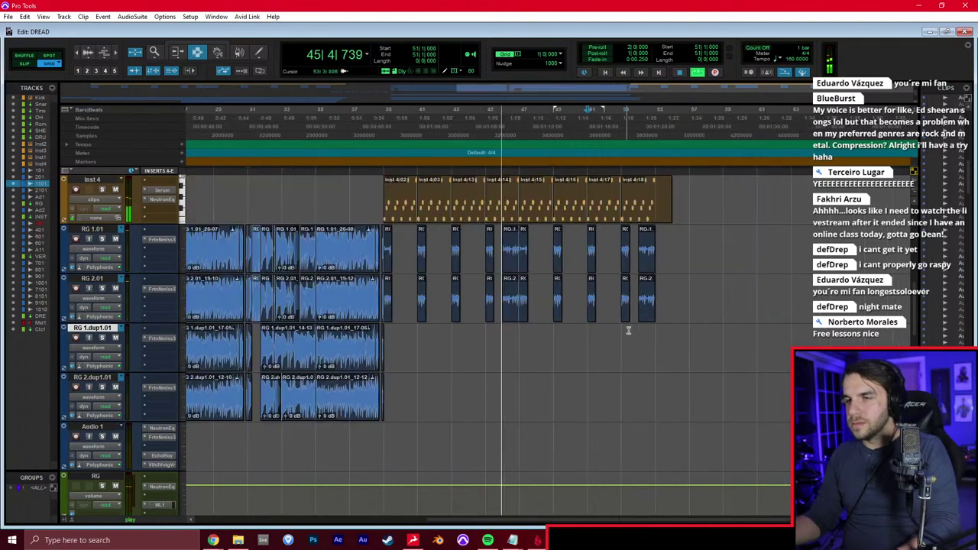
{"action": "left_click", "coordinate": [569, 327]}
{"action": "left_click", "coordinate": [516, 329]}
{"action": "left_click", "coordinate": [502, 336]}
{"action": "left_click", "coordinate": [522, 335]}
{"action": "left_click", "coordinate": [531, 336]}
{"action": "key", "text": "t"}
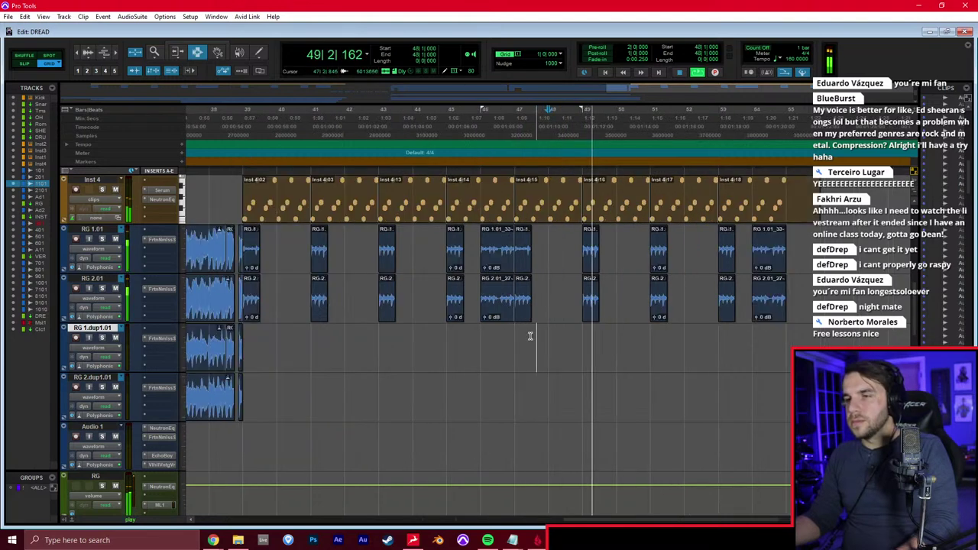
{"action": "key", "text": "space"}
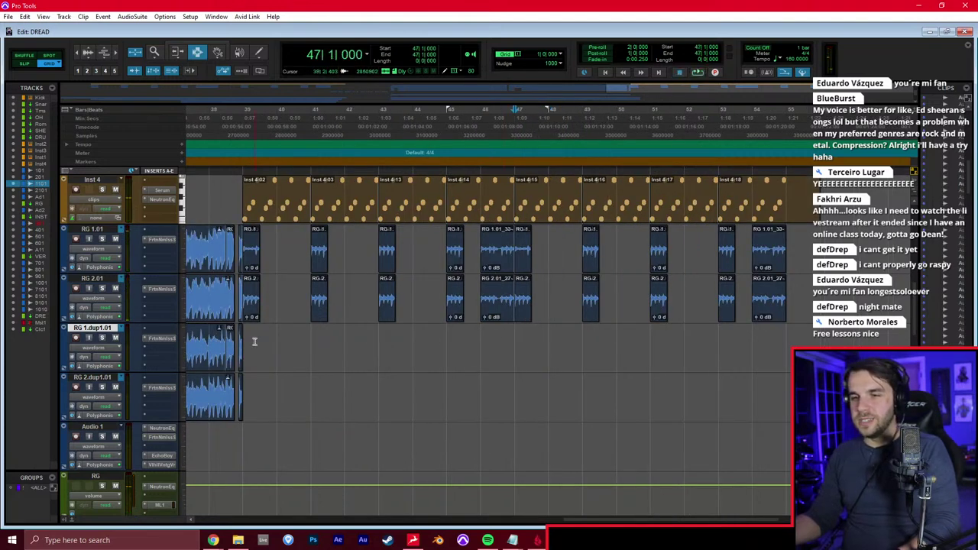
Replay the section from bar 39, review the Inst 1 and guitar arrangement, and place the cursor at bar 48 on RG 1.01
{"action": "key", "text": "space"}
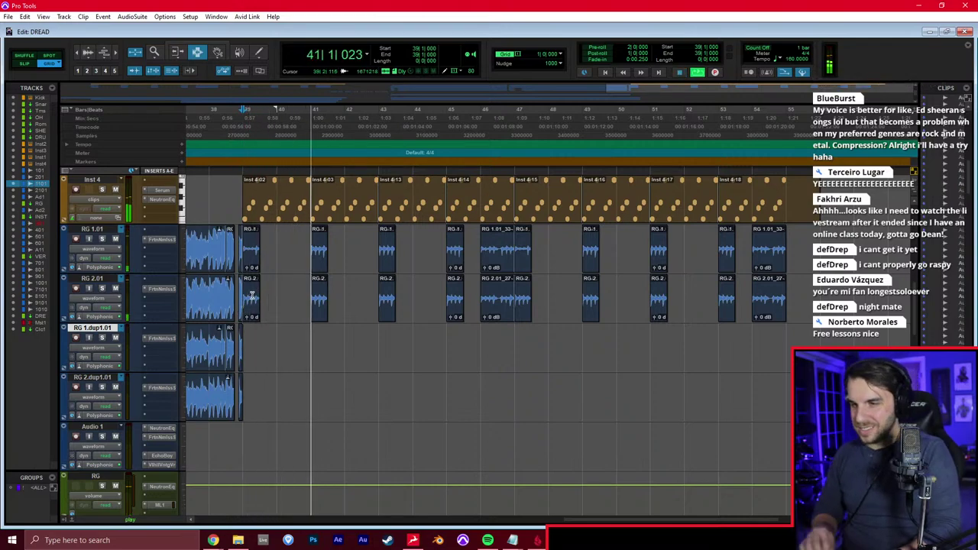
{"action": "scroll", "coordinate": [299, 301], "scroll_direction": "up", "scroll_amount": 2}
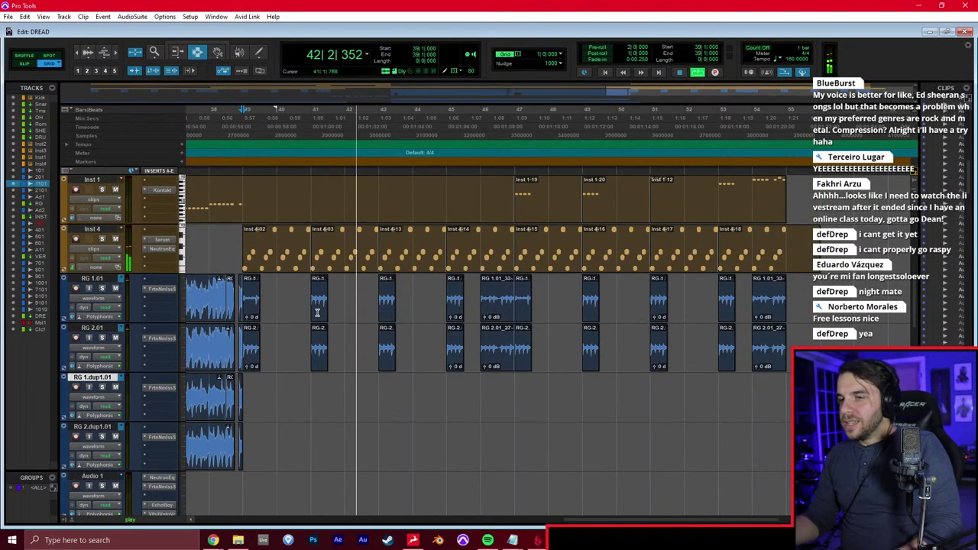
{"action": "left_click", "coordinate": [328, 310]}
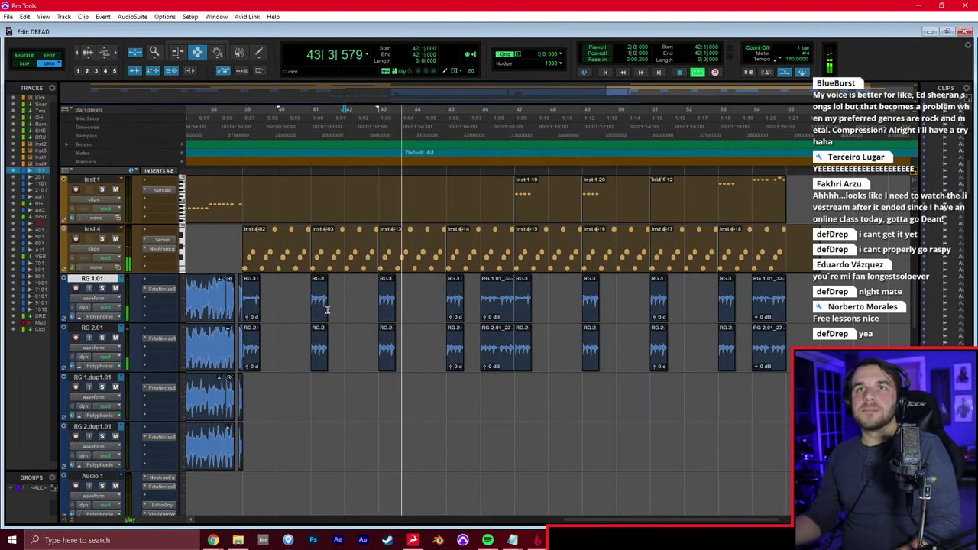
{"action": "scroll", "coordinate": [327, 309], "scroll_direction": "right", "scroll_amount": 2}
{"action": "scroll", "coordinate": [328, 310], "scroll_direction": "down", "scroll_amount": 2}
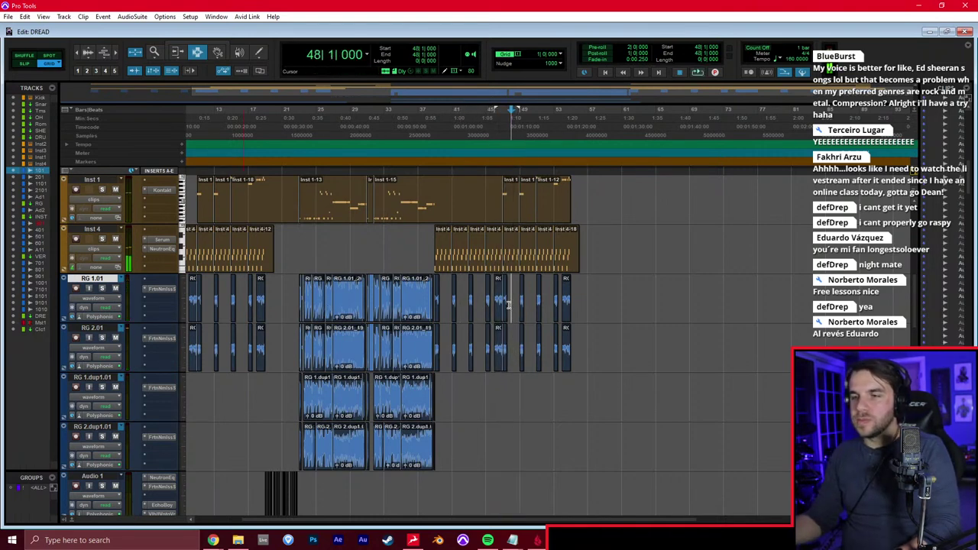
Reduce all tracks to a compact height and return the cursor to the start of the DREAD session
{"action": "left_click", "coordinate": [469, 298]}
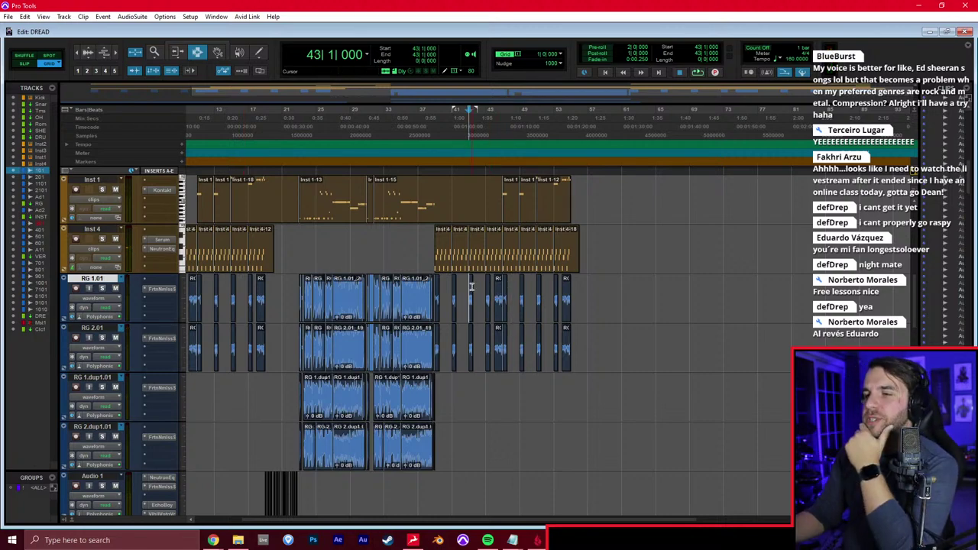
{"action": "left_click", "coordinate": [182, 249], "text": "alt"}
{"action": "left_click", "coordinate": [218, 324]}
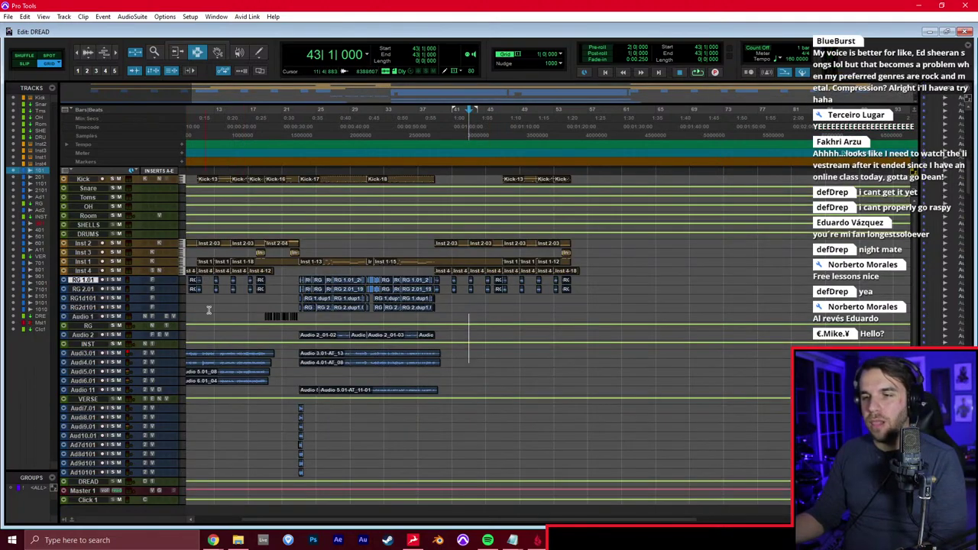
{"action": "key", "text": "Return"}
{"action": "key", "text": "t"}
{"action": "key", "text": "r"}
{"action": "key", "text": "r"}
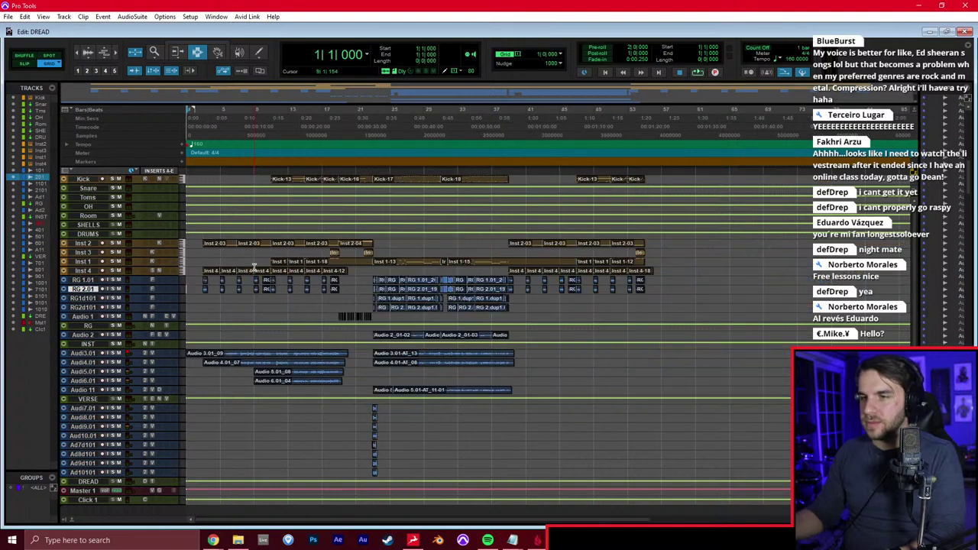
{"action": "key", "text": "t"}
{"action": "key", "text": "t"}
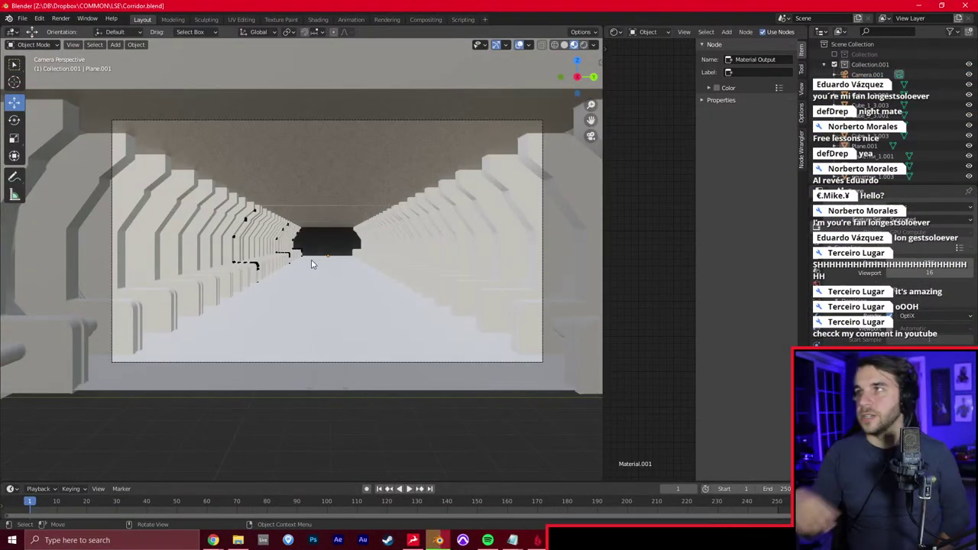
Switch to Blender, display the corridor scene in Material Preview shading, and enable Collection with its Camera selected
{"action": "key", "text": "z"}
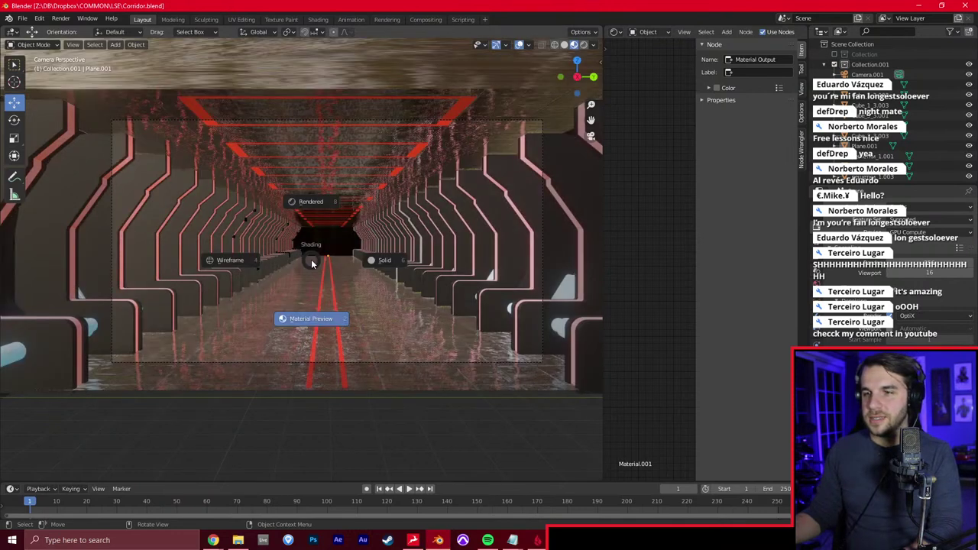
{"action": "left_click", "coordinate": [311, 318]}
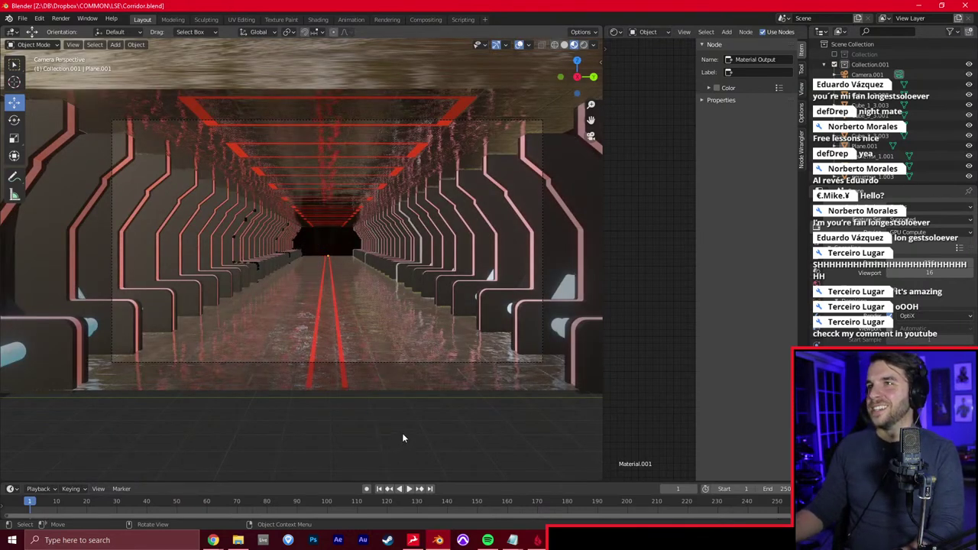
{"action": "left_click", "coordinate": [825, 55]}
{"action": "left_click", "coordinate": [864, 66]}
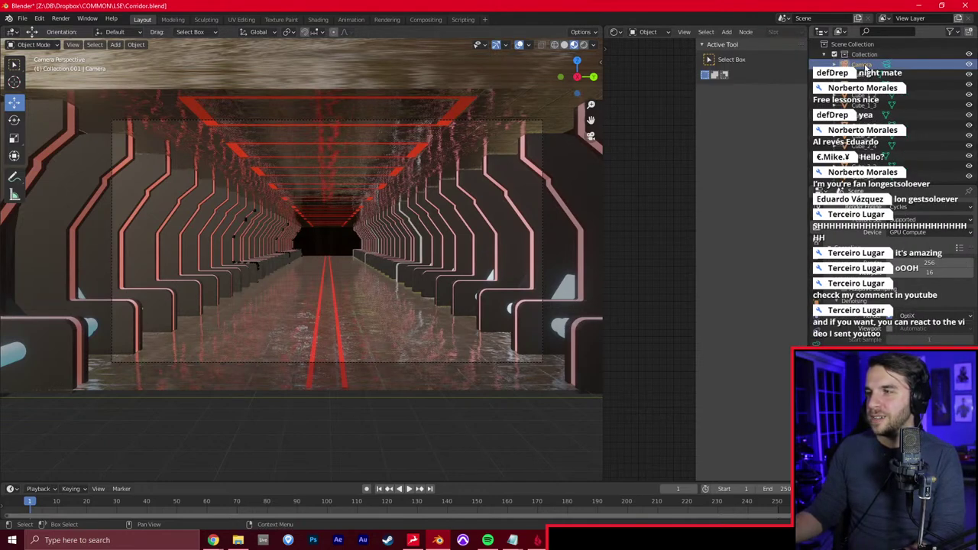
{"action": "right_click", "coordinate": [866, 68]}
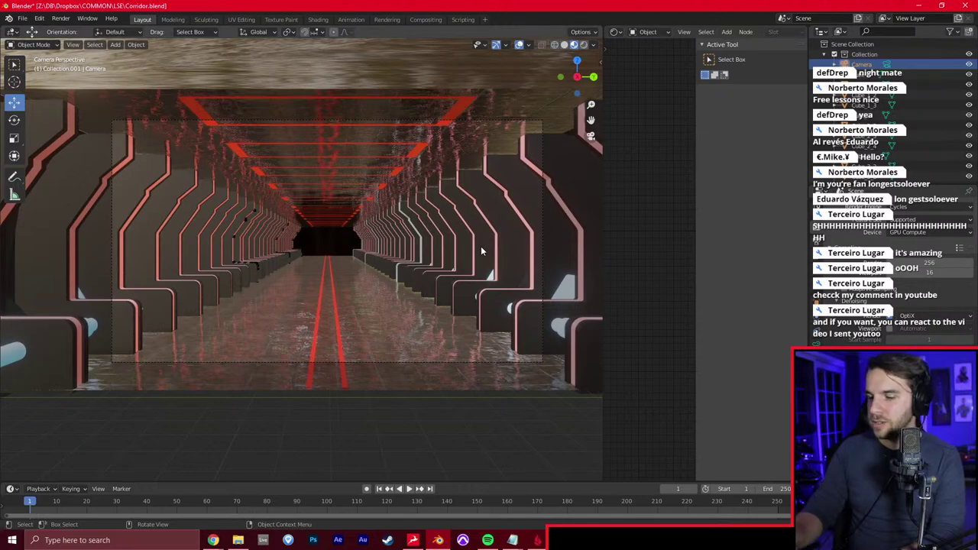
Try to render frame 1 of the corridor and move the render window clear of the camera view
{"action": "key", "text": "F12"}
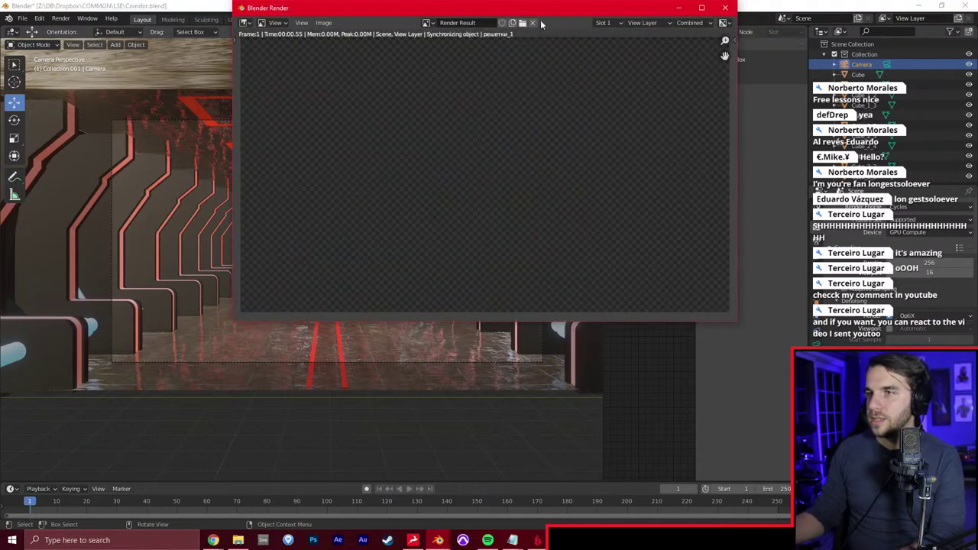
{"action": "left_click_drag", "start_coordinate": [536, 10], "coordinate": [419, 77]}
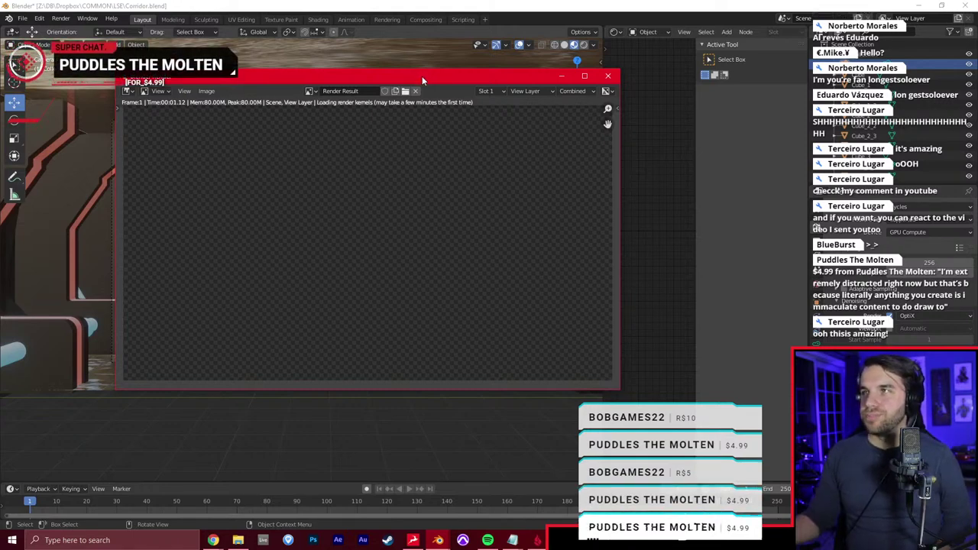
{"action": "left_click_drag", "start_coordinate": [424, 76], "coordinate": [772, 57]}
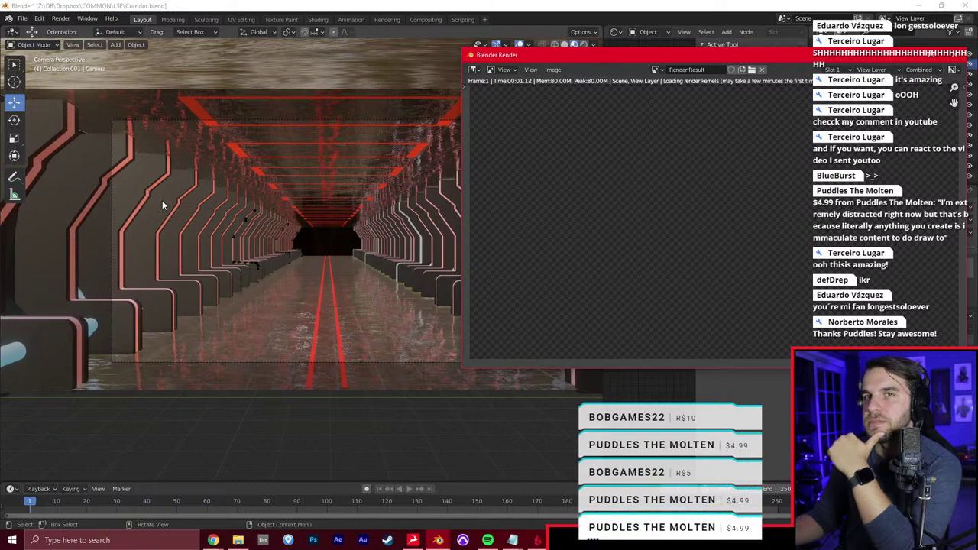
{"action": "left_click_drag", "start_coordinate": [639, 55], "coordinate": [731, 71]}
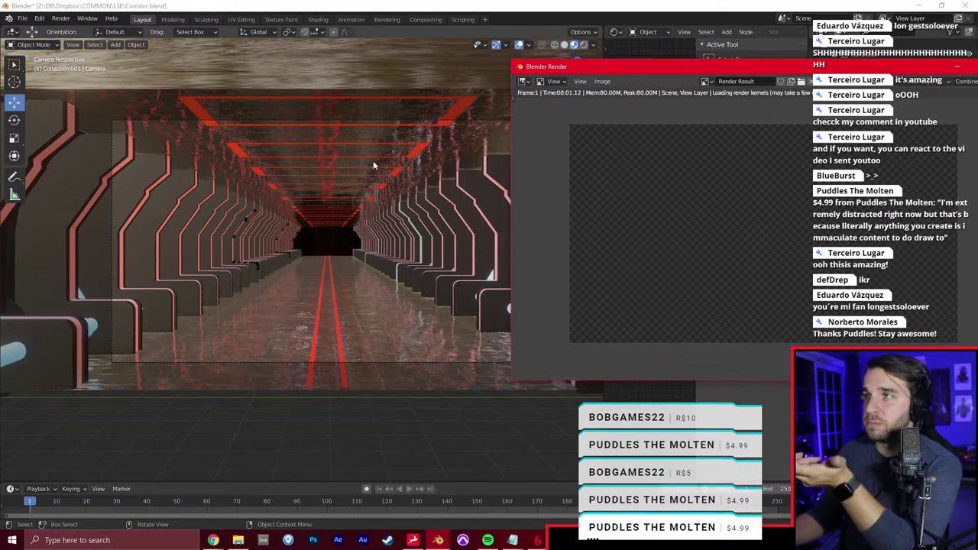
{"action": "left_click_drag", "start_coordinate": [719, 74], "coordinate": [397, 67]}
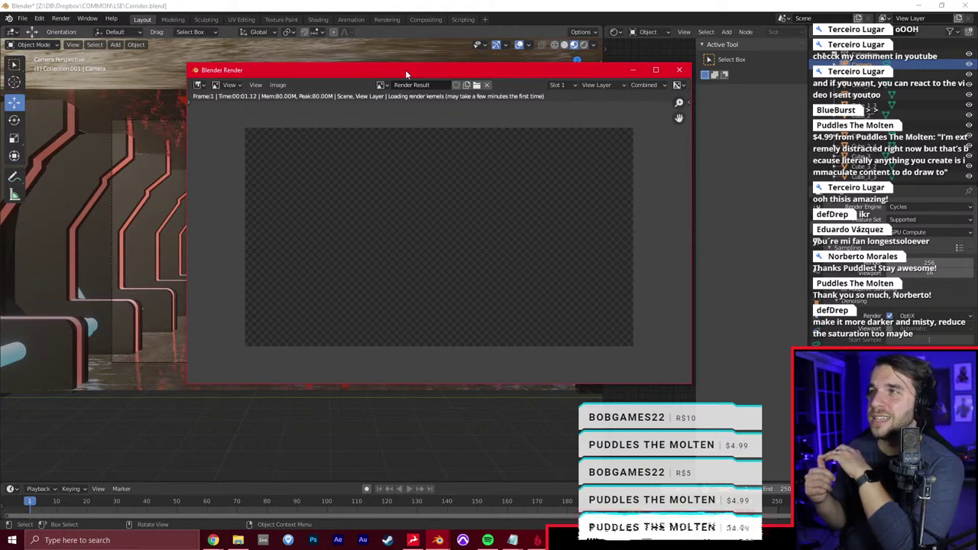
{"action": "left_click_drag", "start_coordinate": [405, 70], "coordinate": [376, 92]}
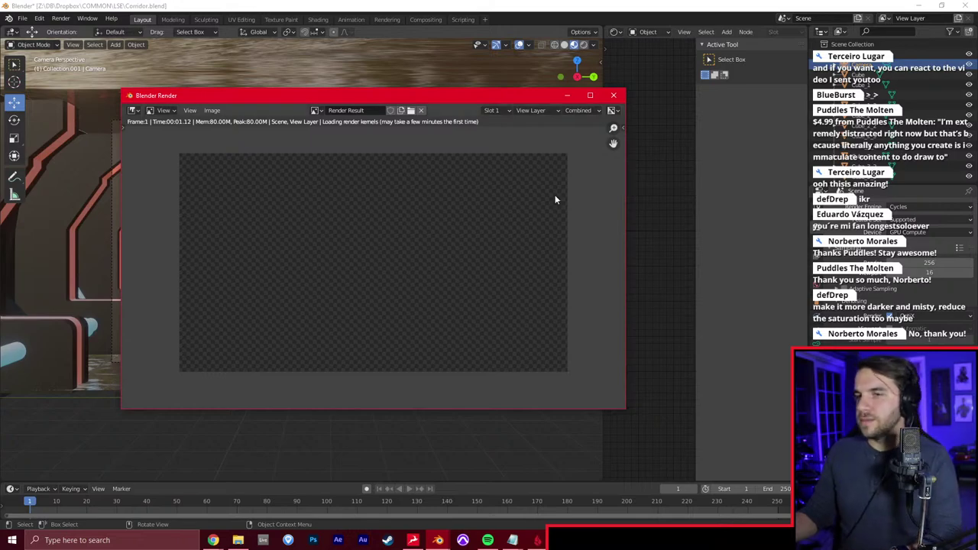
{"action": "left_click_drag", "start_coordinate": [528, 96], "coordinate": [754, 199]}
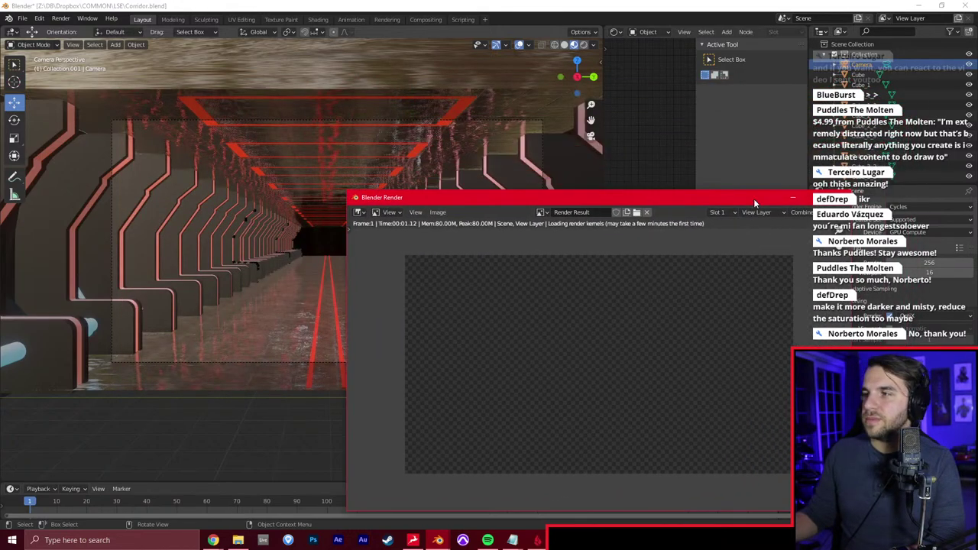
{"action": "left_click", "coordinate": [647, 141]}
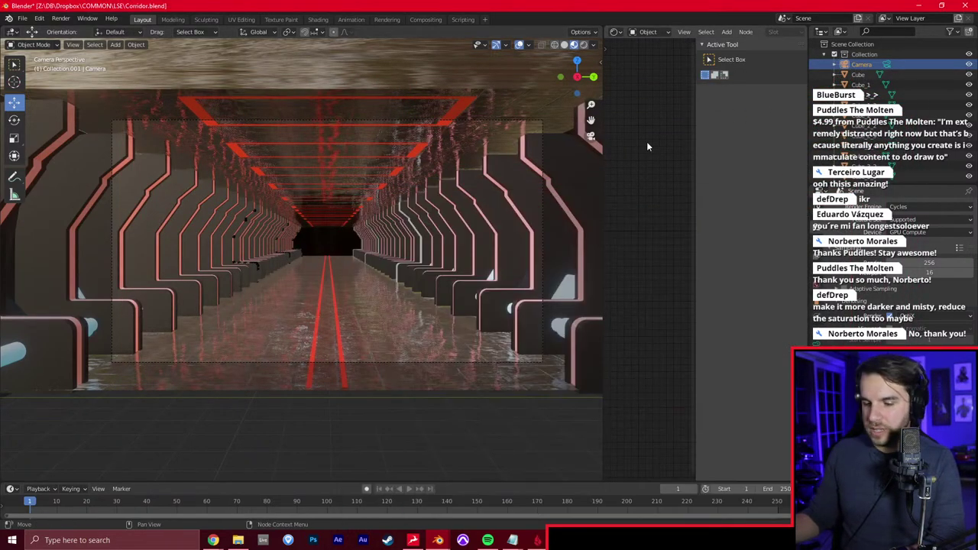
{"action": "key", "text": "F3"}
{"action": "type", "text": "active"}
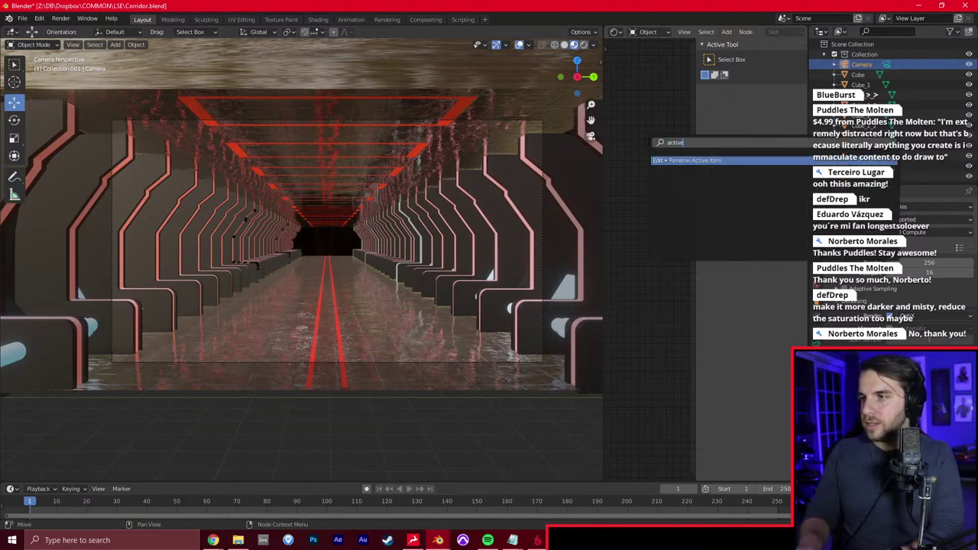
{"action": "key", "text": "BackSpace"}
{"action": "key", "text": "BackSpace"}
{"action": "key", "text": "BackSpace"}
{"action": "key", "text": "BackSpace"}
{"action": "key", "text": "BackSpace"}
{"action": "key", "text": "BackSpace"}
{"action": "type", "text": "camer"}
{"action": "key", "text": "Escape"}
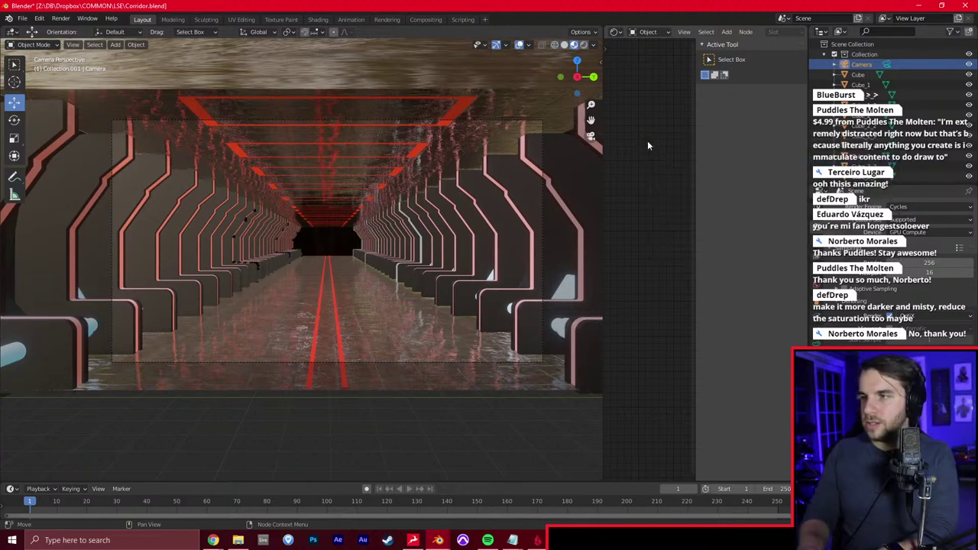
{"action": "left_click", "coordinate": [438, 459]}
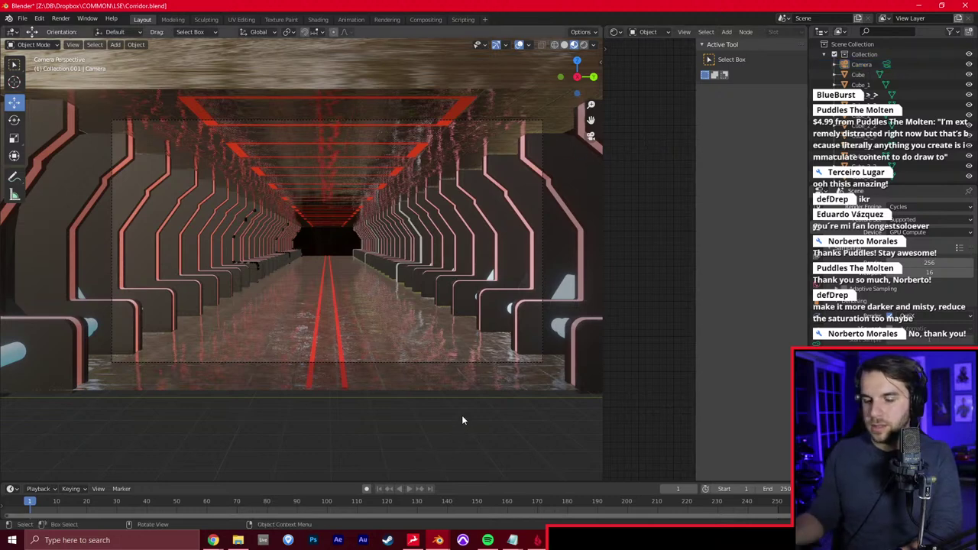
{"action": "key", "text": "shift+F1"}
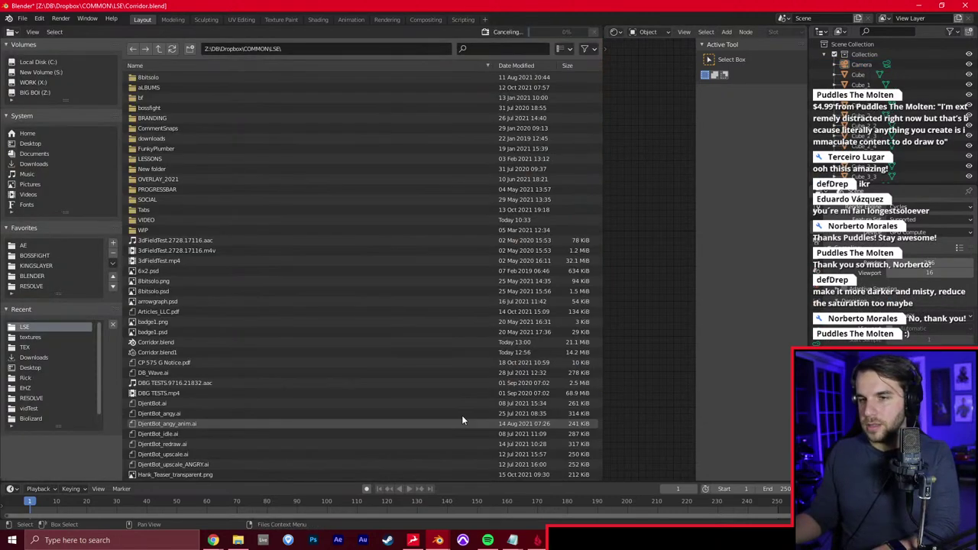
{"action": "left_click", "coordinate": [13, 32]}
{"action": "left_click", "coordinate": [23, 70]}
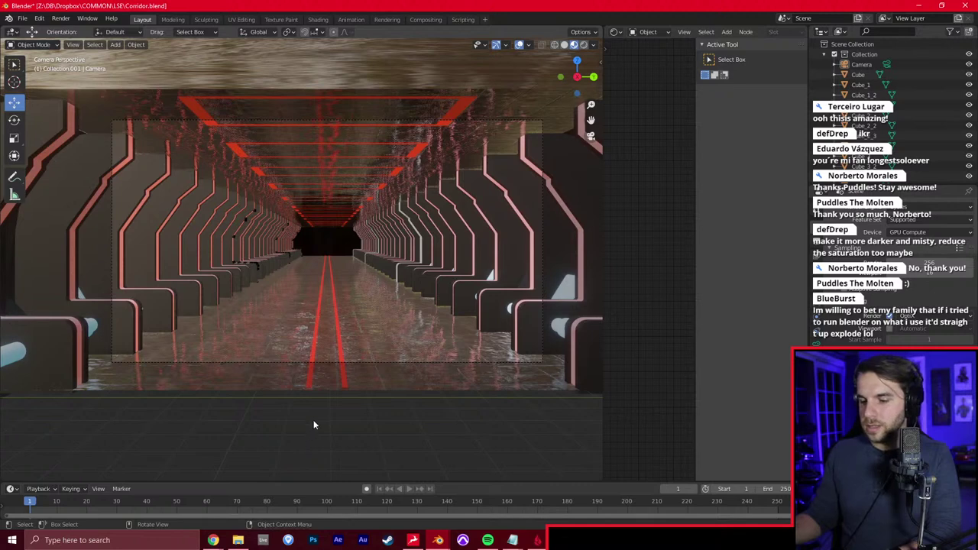
Find the Set Active Object as Camera operator and apply it to Collection's Camera
{"action": "key", "text": "F3"}
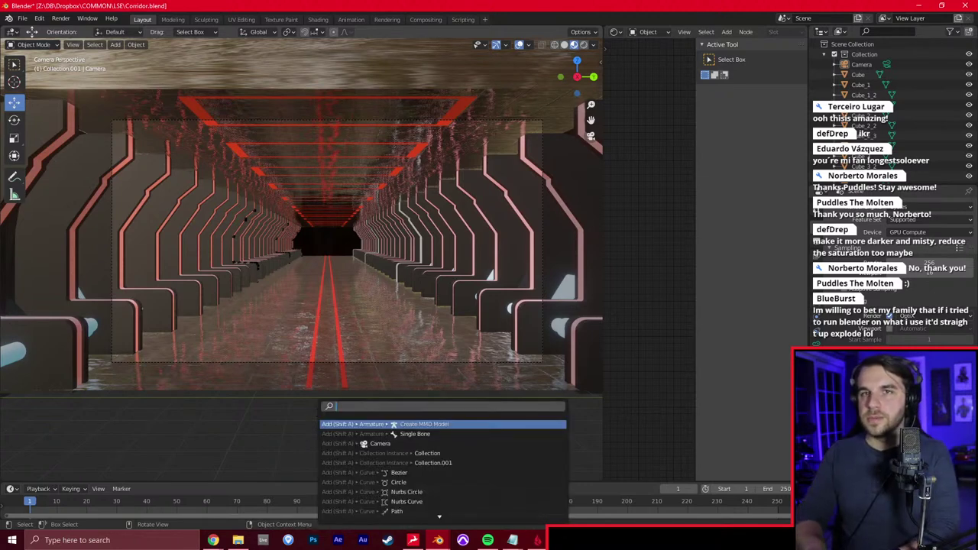
{"action": "type", "text": "active co"}
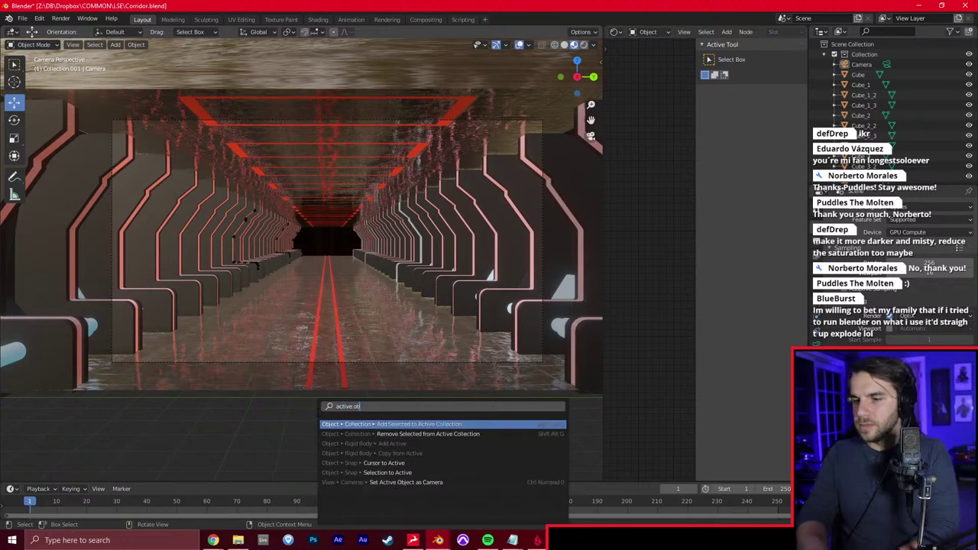
{"action": "key", "text": "Down"}
{"action": "key", "text": "Down"}
{"action": "key", "text": "Down"}
{"action": "key", "text": "Down"}
{"action": "key", "text": "Down"}
{"action": "key", "text": "Down"}
{"action": "key", "text": "Return"}
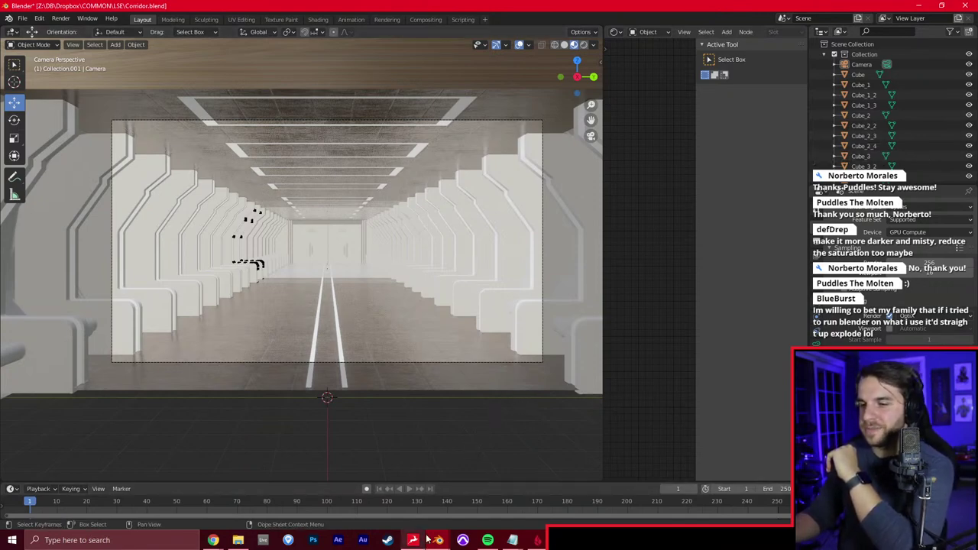
Bring up the earlier unfinished render window and dismiss it
{"action": "mouse_move", "coordinate": [438, 540]}
{"action": "left_click", "coordinate": [486, 499]}
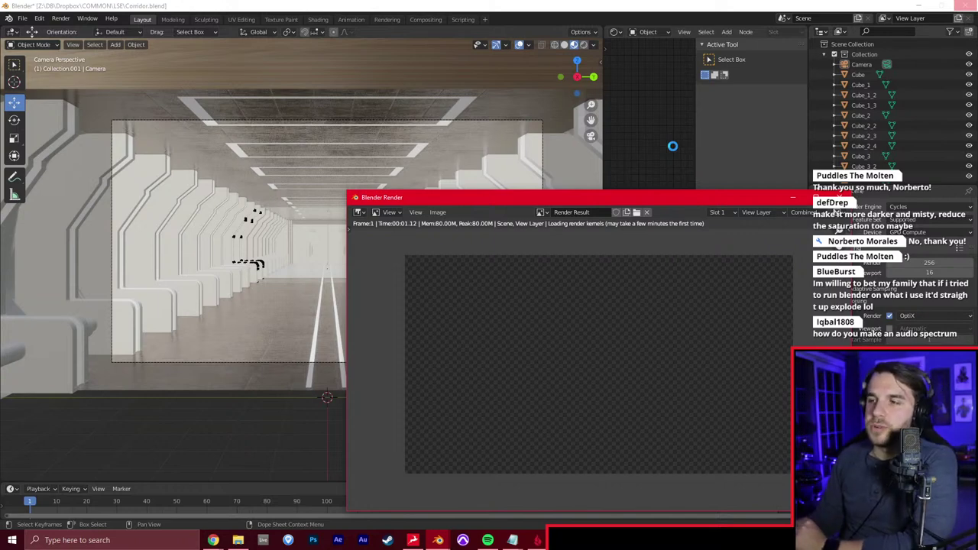
{"action": "key", "text": "Escape"}
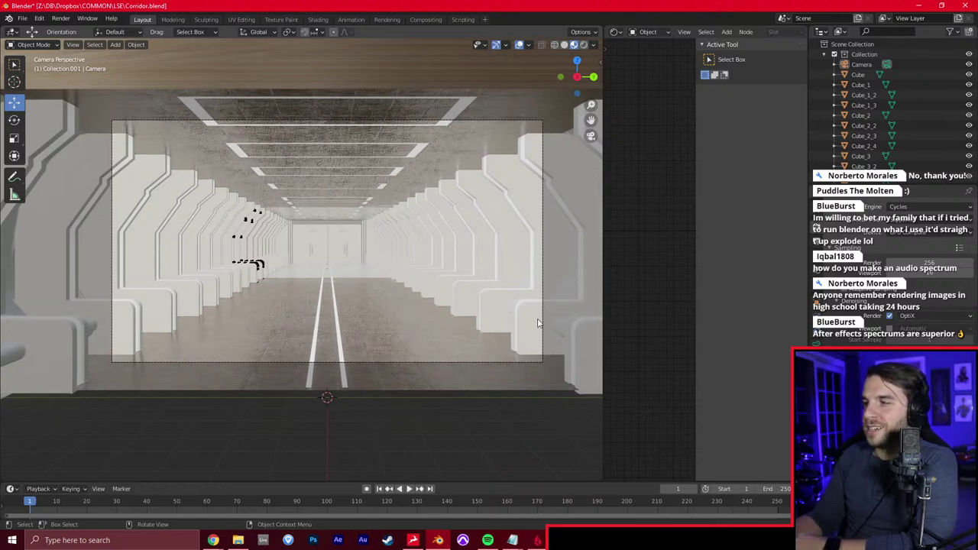
{"action": "left_click", "coordinate": [917, 208]}
{"action": "left_click", "coordinate": [927, 233]}
{"action": "left_click", "coordinate": [927, 233]}
{"action": "left_click", "coordinate": [927, 222]}
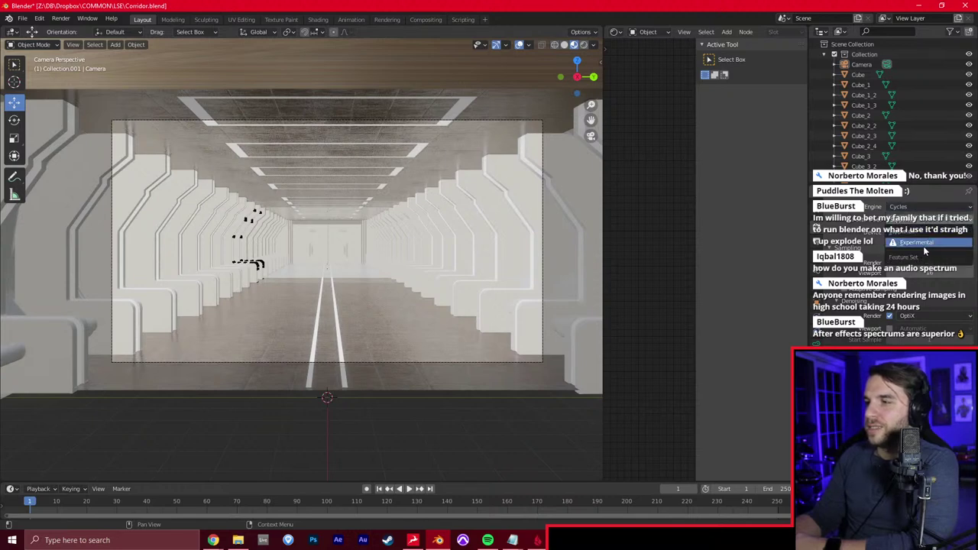
{"action": "left_click", "coordinate": [923, 245]}
{"action": "left_click", "coordinate": [915, 232]}
{"action": "left_click", "coordinate": [902, 221]}
{"action": "left_click", "coordinate": [909, 242]}
Render frame 1 of the corridor with Cycles and position the render window over the camera view
{"action": "key", "text": "F12"}
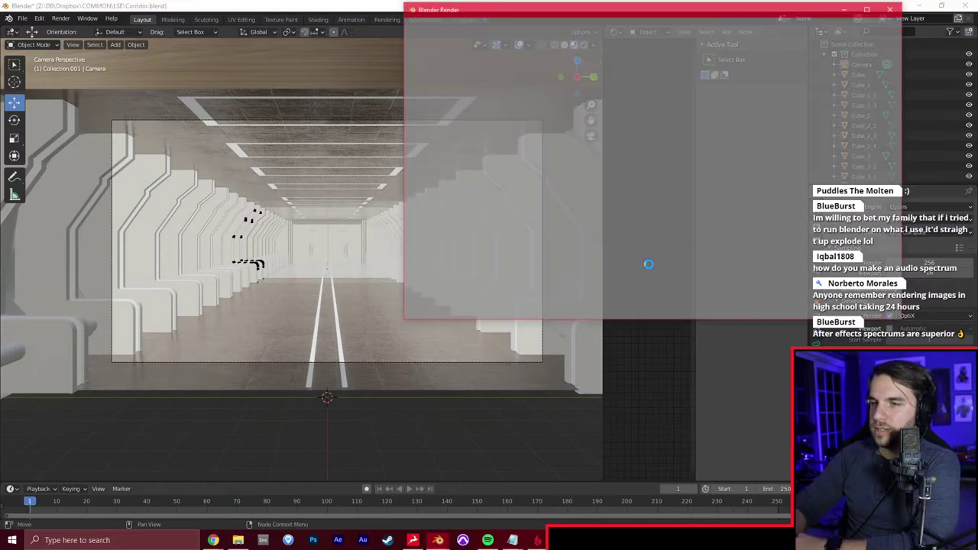
{"action": "left_click_drag", "start_coordinate": [662, 9], "coordinate": [375, 89]}
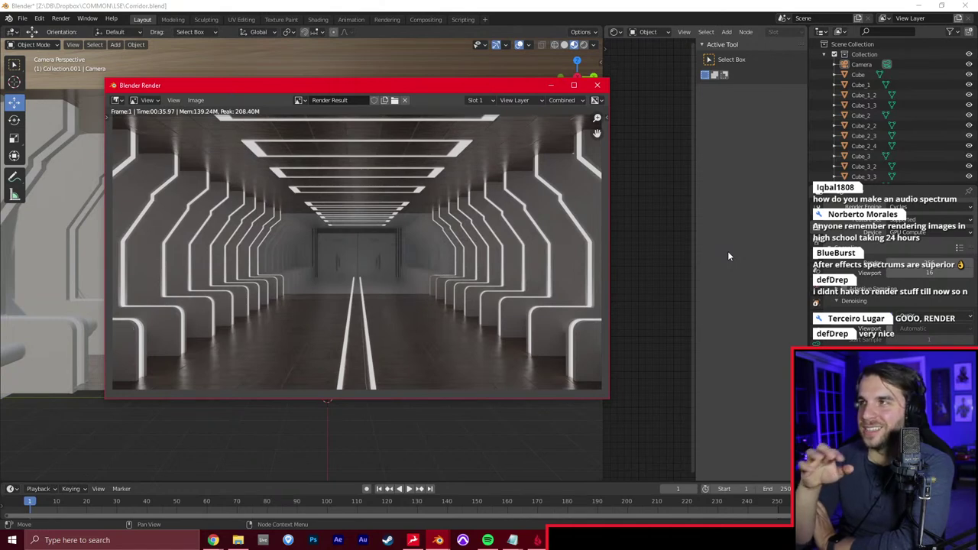
{"action": "left_click_drag", "start_coordinate": [431, 81], "coordinate": [392, 95]}
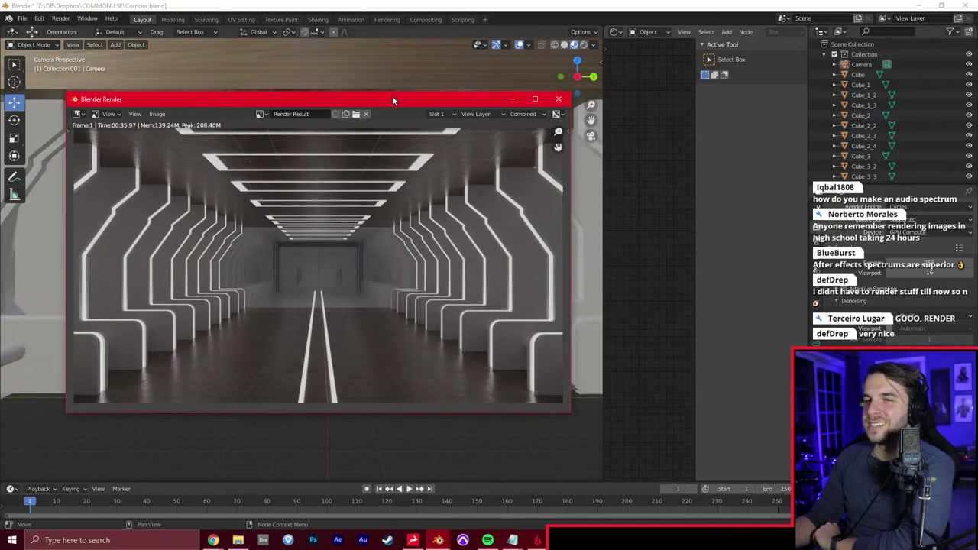
{"action": "left_click_drag", "start_coordinate": [457, 104], "coordinate": [447, 120]}
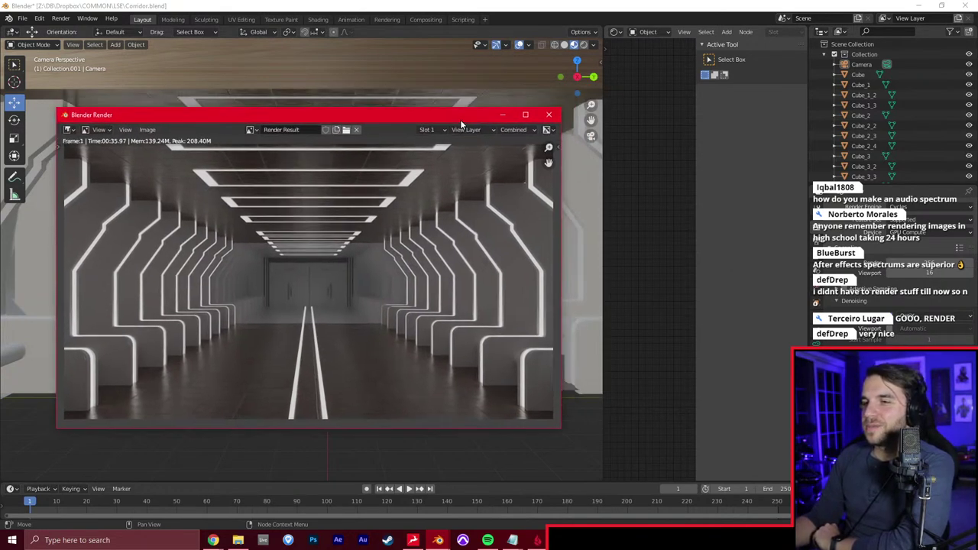
Save the rendered corridor as corridor1.png in the LSE folder and close the render window
{"action": "left_click", "coordinate": [147, 130]}
{"action": "left_click", "coordinate": [180, 203]}
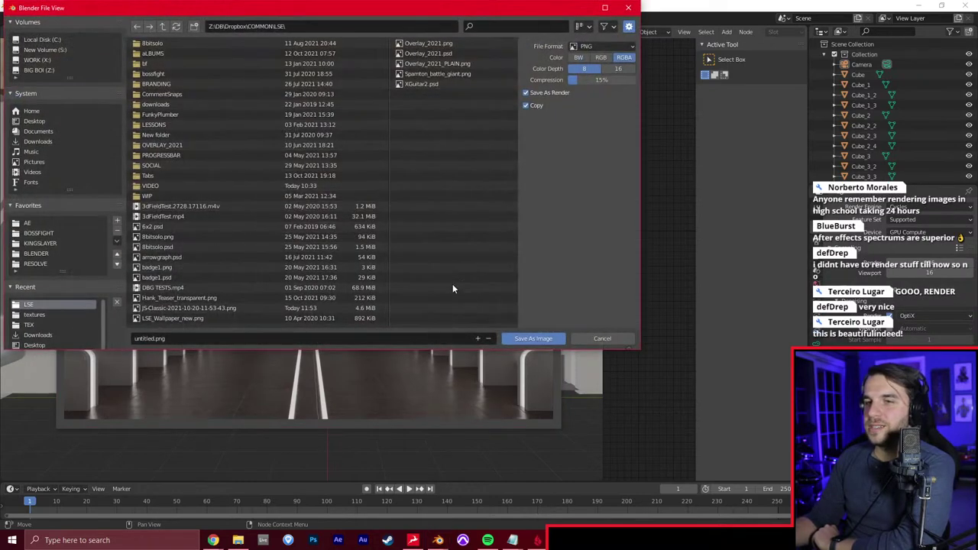
{"action": "left_click", "coordinate": [177, 339]}
{"action": "type", "text": "com"}
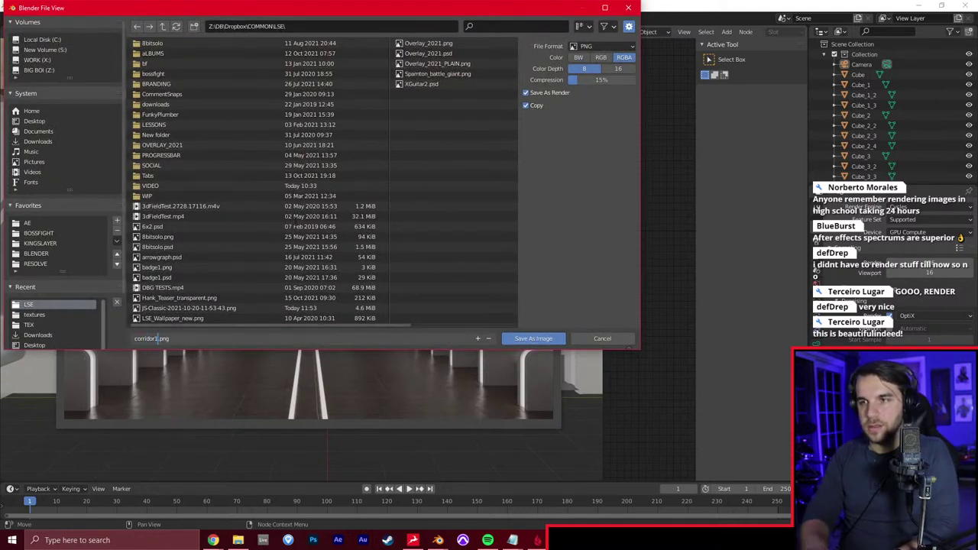
{"action": "key", "text": "Return"}
{"action": "left_click", "coordinate": [527, 339]}
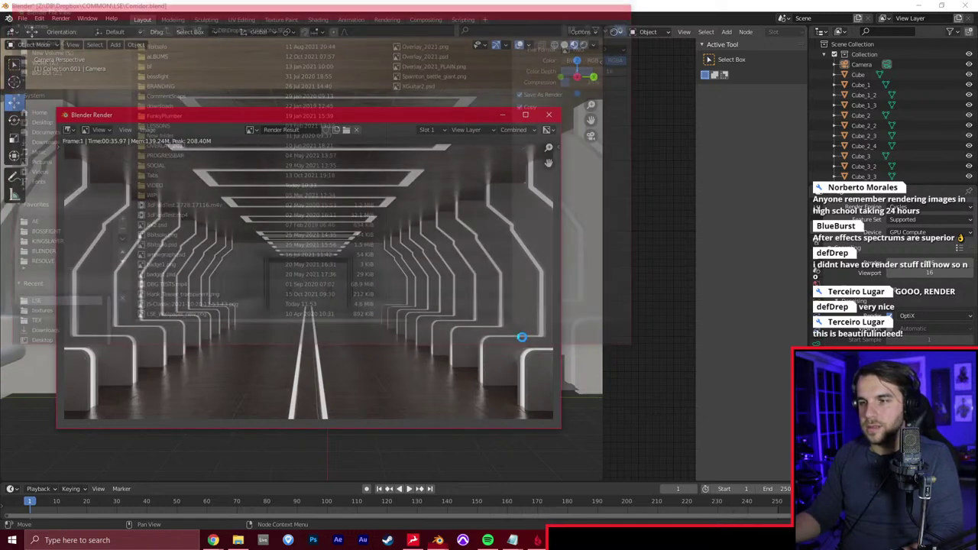
{"action": "left_click", "coordinate": [550, 114]}
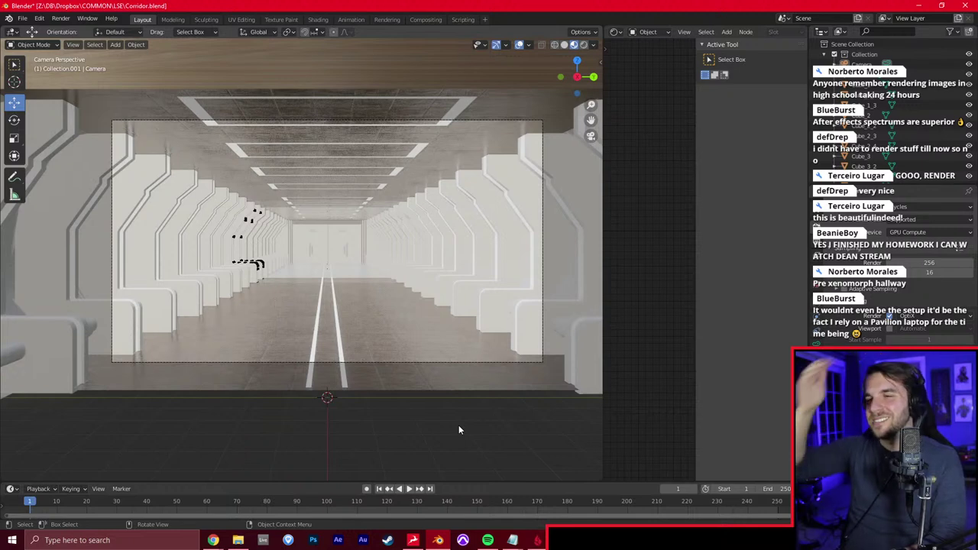
Select Camera.001 in Collection.001 and set it as the active camera
{"action": "scroll", "coordinate": [871, 84], "scroll_direction": "down", "scroll_amount": 1}
{"action": "scroll", "coordinate": [871, 86], "scroll_direction": "down", "scroll_amount": 5}
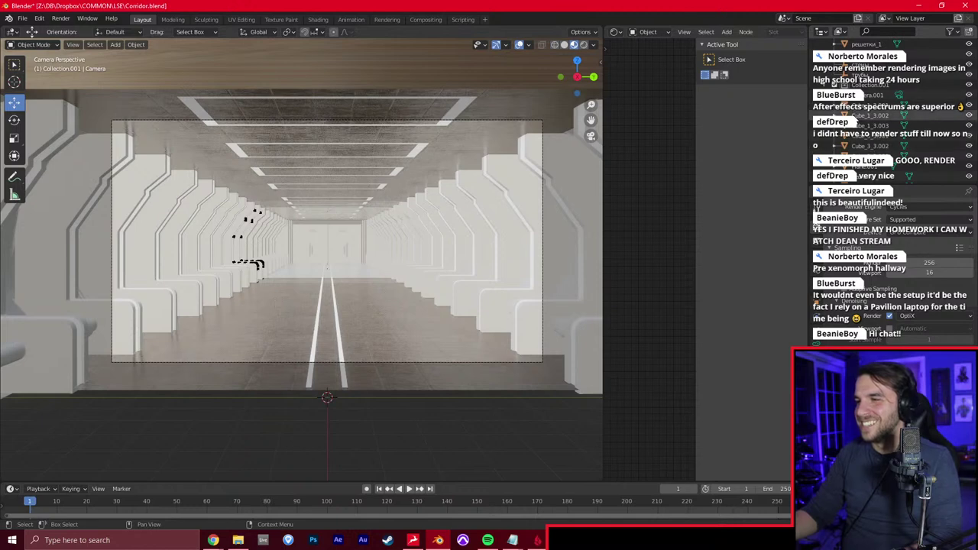
{"action": "left_click", "coordinate": [863, 96]}
{"action": "key", "text": "F3"}
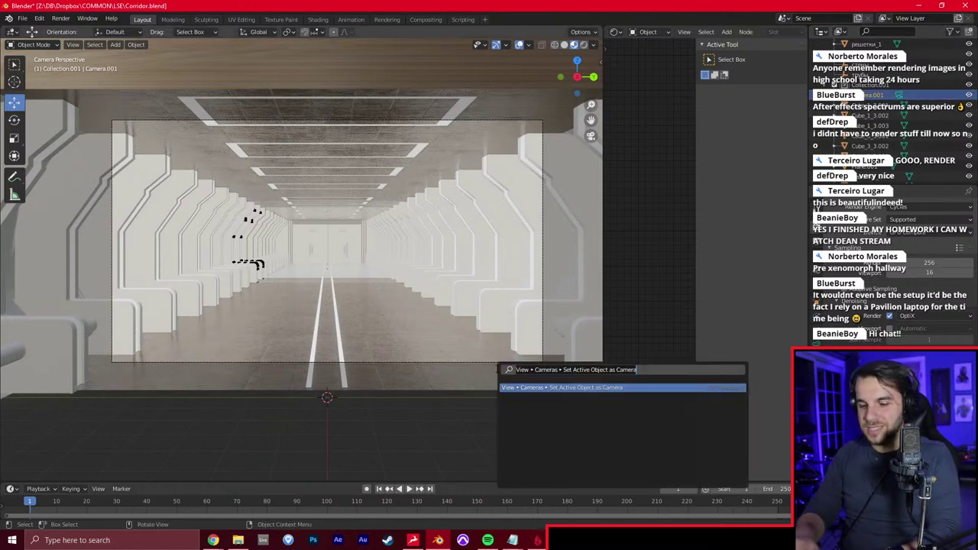
{"action": "key", "text": "Return"}
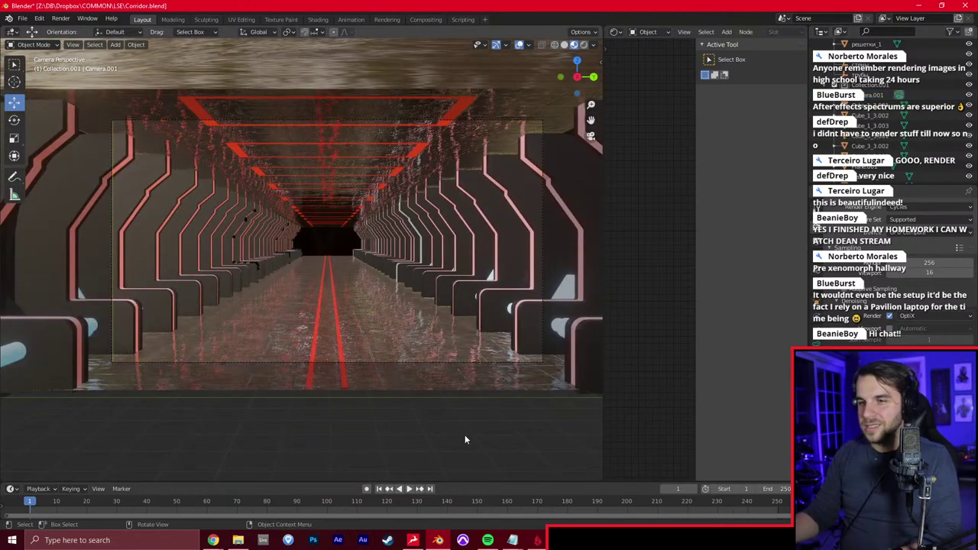
Render frame 1 of the red corridor and move the render window over the camera view
{"action": "key", "text": "F12"}
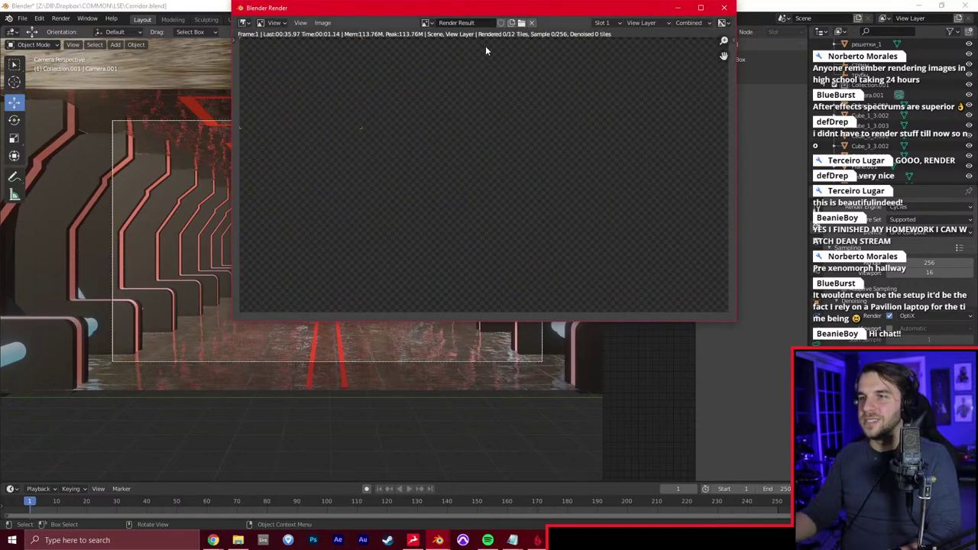
{"action": "left_click_drag", "start_coordinate": [512, 9], "coordinate": [331, 98]}
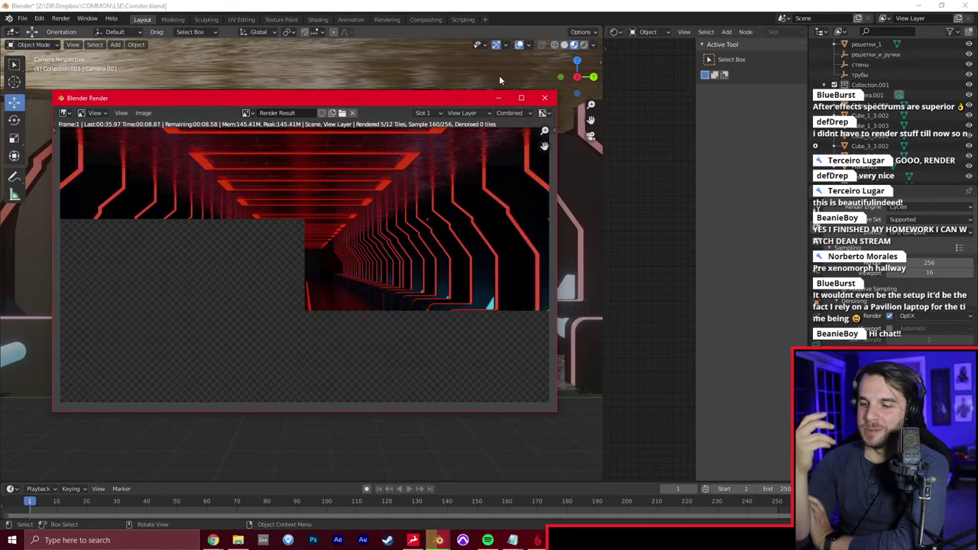
Lower the music playback volume to 50
{"action": "mouse_move", "coordinate": [478, 540]}
{"action": "left_click", "coordinate": [487, 520]}
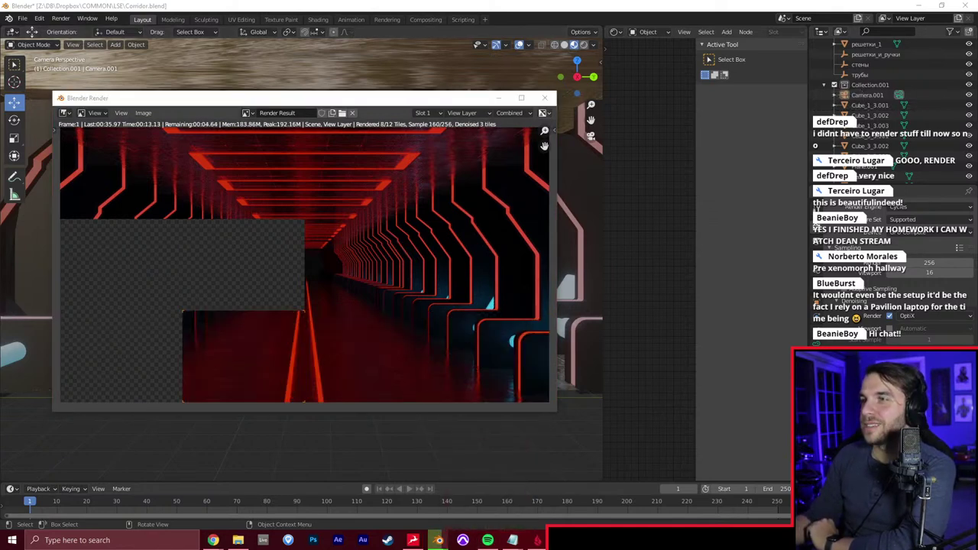
{"action": "key", "text": "XF86AudioLowerVolume"}
{"action": "key", "text": "XF86AudioLowerVolume"}
{"action": "key", "text": "XF86AudioLowerVolume"}
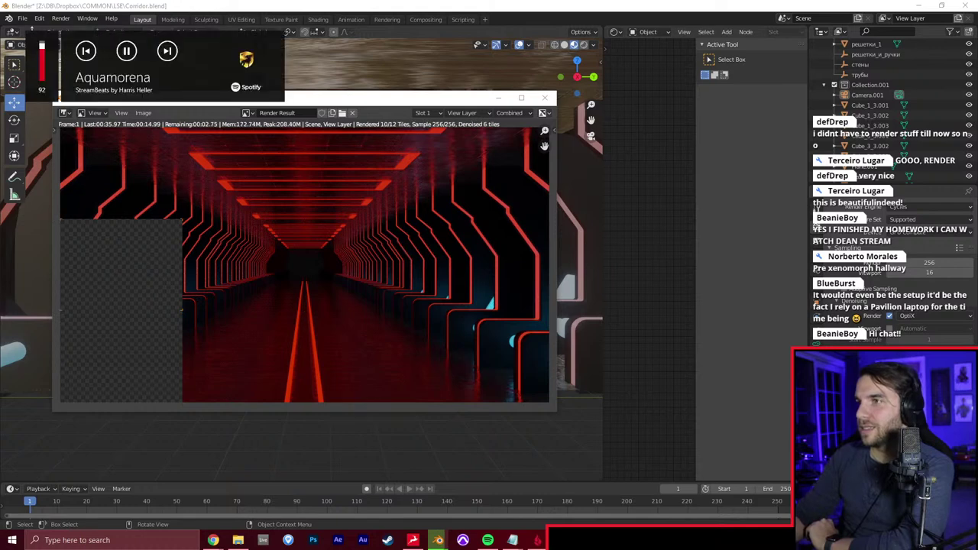
{"action": "key", "text": "XF86AudioLowerVolume"}
{"action": "key", "text": "XF86AudioLowerVolume"}
{"action": "key", "text": "XF86AudioLowerVolume"}
{"action": "key", "text": "XF86AudioLowerVolume"}
{"action": "key", "text": "XF86AudioLowerVolume"}
{"action": "key", "text": "XF86AudioLowerVolume"}
{"action": "key", "text": "XF86AudioLowerVolume"}
{"action": "key", "text": "XF86AudioLowerVolume"}
{"action": "key", "text": "XF86AudioLowerVolume"}
{"action": "key", "text": "XF86AudioLowerVolume"}
{"action": "key", "text": "XF86AudioLowerVolume"}
{"action": "key", "text": "XF86AudioLowerVolume"}
{"action": "key", "text": "XF86AudioLowerVolume"}
{"action": "key", "text": "XF86AudioLowerVolume"}
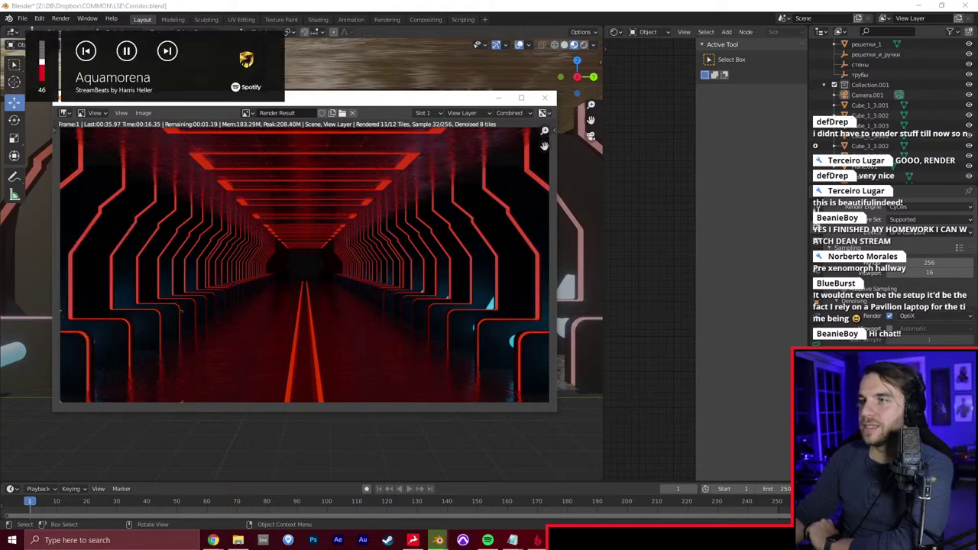
{"action": "key", "text": "XF86AudioRaiseVolume"}
{"action": "key", "text": "XF86AudioRaiseVolume"}
{"action": "key", "text": "XF86AudioRaiseVolume"}
{"action": "key", "text": "XF86AudioRaiseVolume"}
{"action": "key", "text": "XF86AudioRaiseVolume"}
{"action": "key", "text": "XF86AudioRaiseVolume"}
{"action": "key", "text": "XF86AudioRaiseVolume"}
{"action": "key", "text": "XF86AudioRaiseVolume"}
{"action": "key", "text": "XF86AudioRaiseVolume"}
{"action": "key", "text": "XF86AudioLowerVolume"}
{"action": "key", "text": "XF86AudioLowerVolume"}
{"action": "key", "text": "XF86AudioLowerVolume"}
{"action": "key", "text": "XF86AudioLowerVolume"}
{"action": "key", "text": "XF86AudioLowerVolume"}
{"action": "key", "text": "XF86AudioLowerVolume"}
{"action": "key", "text": "XF86AudioLowerVolume"}
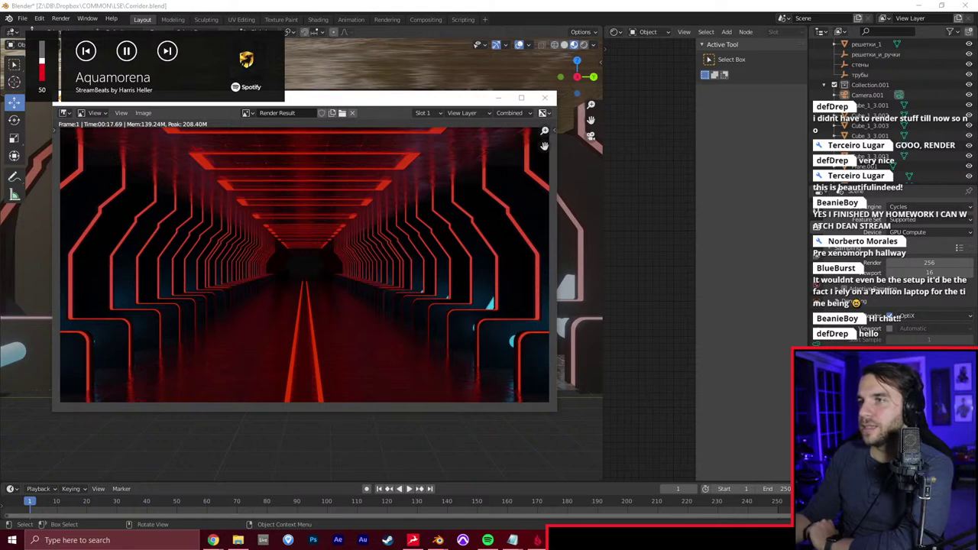
Inspect the finished red corridor render up close and as a whole, and dismiss the render window
{"action": "left_click_drag", "start_coordinate": [429, 100], "coordinate": [439, 95]}
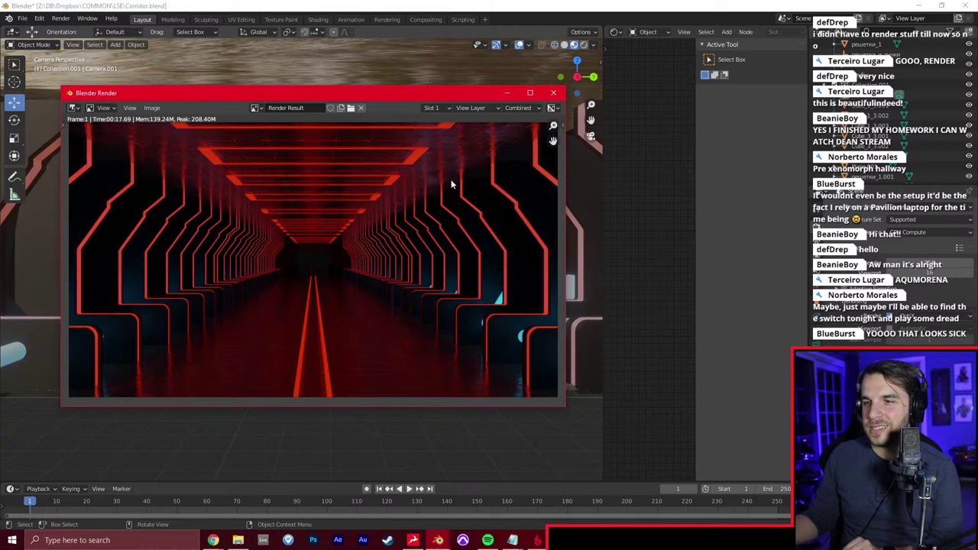
{"action": "scroll", "coordinate": [449, 174], "scroll_direction": "up", "scroll_amount": 3}
{"action": "scroll", "coordinate": [448, 175], "scroll_direction": "down", "scroll_amount": 3}
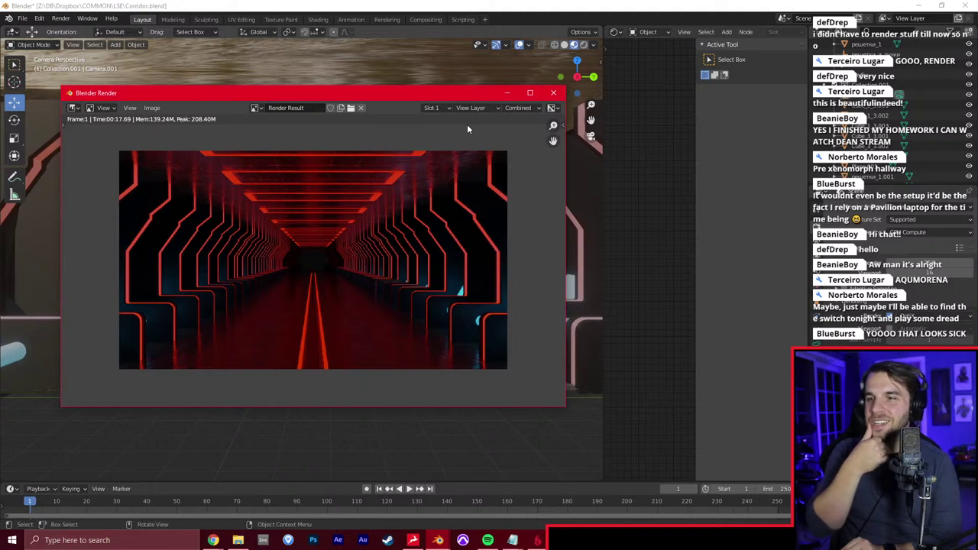
{"action": "left_click", "coordinate": [553, 93]}
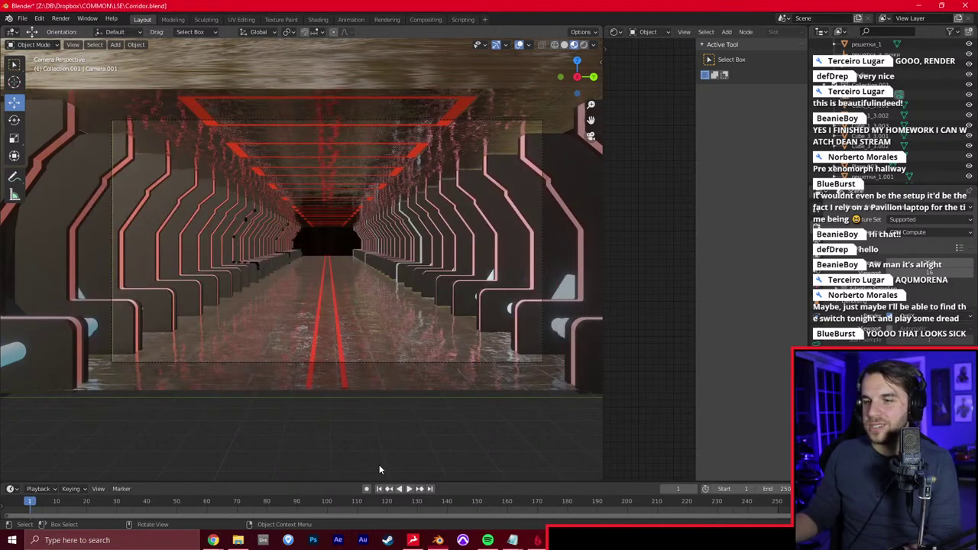
Examine the red corridor from outside in Rendered viewport shading and return to the camera view
{"action": "key", "text": "z"}
{"action": "left_click", "coordinate": [383, 326]}
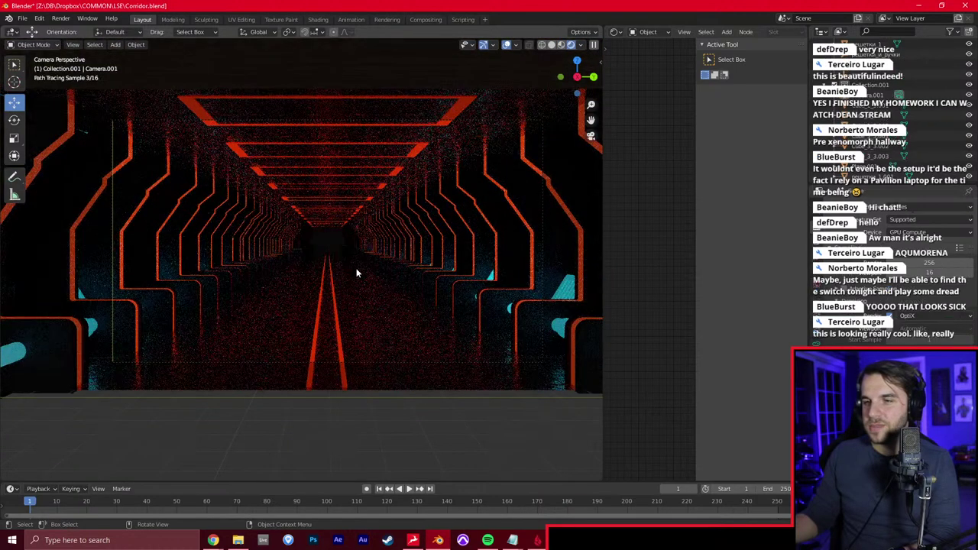
{"action": "left_click_drag", "start_coordinate": [356, 270], "coordinate": [377, 275]}
{"action": "scroll", "coordinate": [377, 279], "scroll_direction": "up", "scroll_amount": 8}
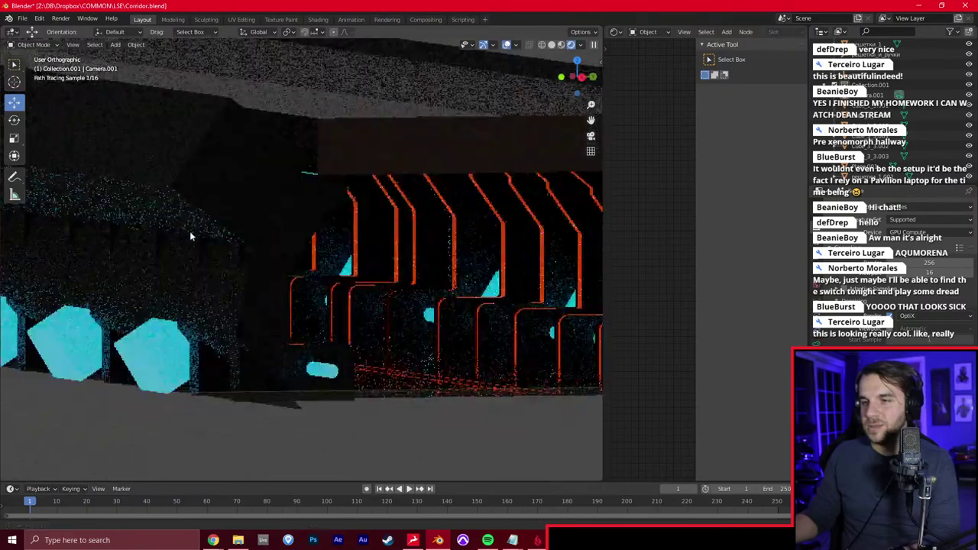
{"action": "scroll", "coordinate": [316, 252], "scroll_direction": "up", "scroll_amount": 10}
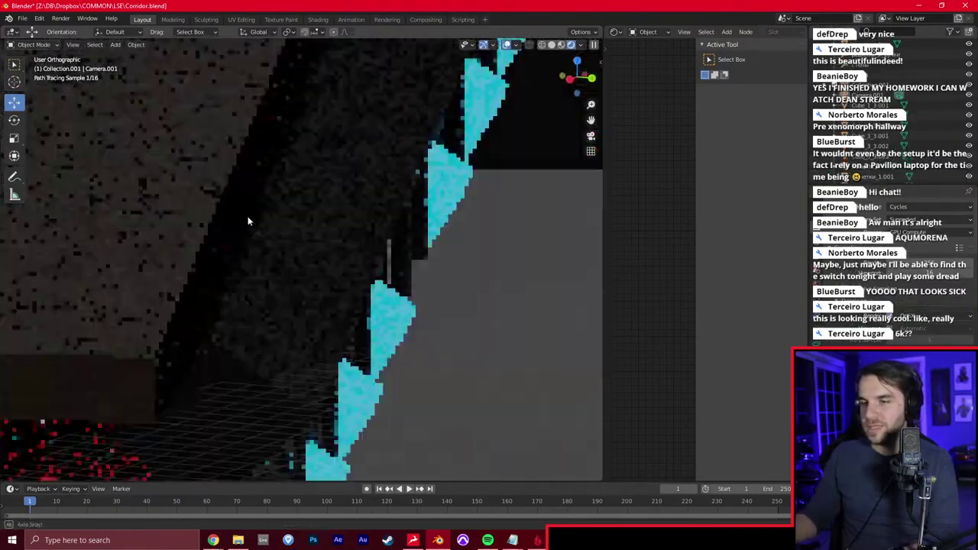
{"action": "left_click_drag", "start_coordinate": [248, 221], "coordinate": [315, 214]}
{"action": "scroll", "coordinate": [234, 196], "scroll_direction": "down", "scroll_amount": 8}
{"action": "scroll", "coordinate": [314, 214], "scroll_direction": "up", "scroll_amount": 5}
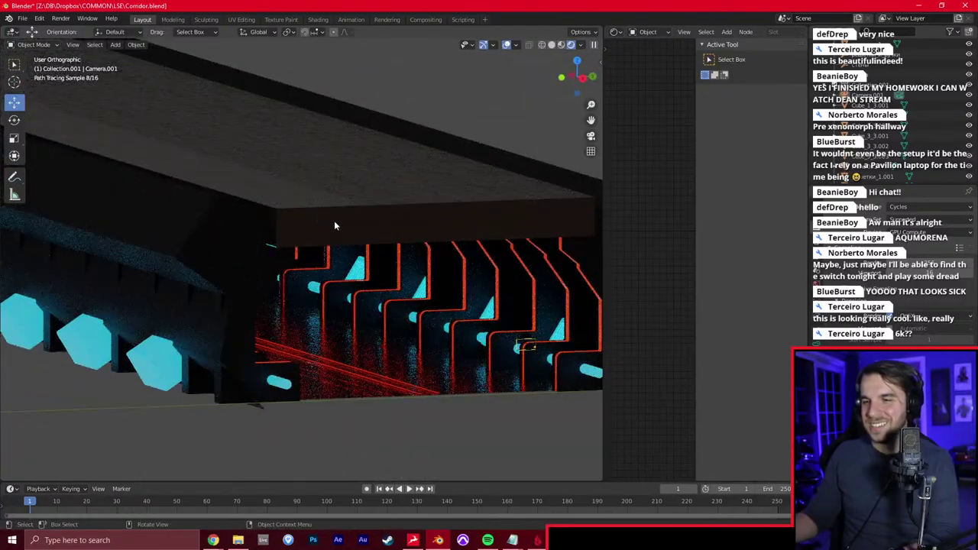
{"action": "key", "text": "KP_0"}
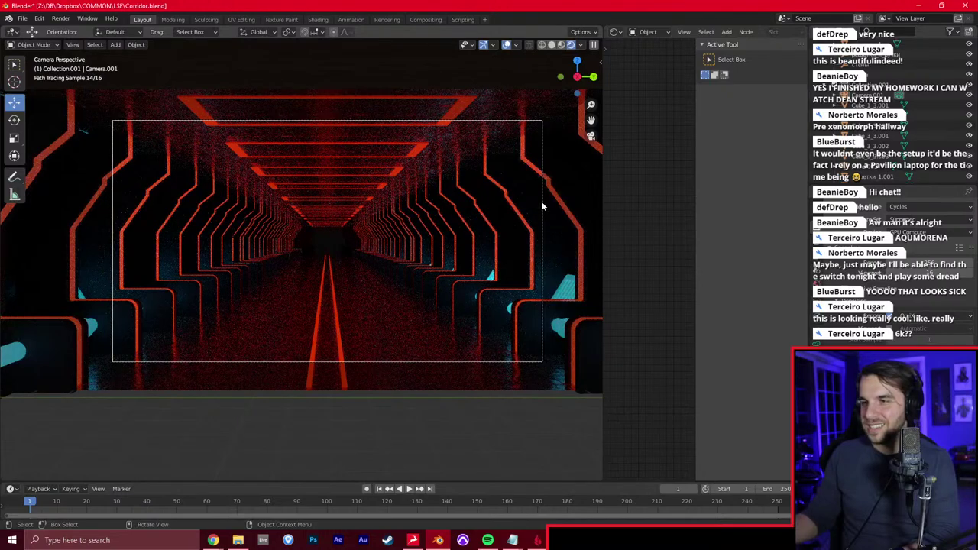
Try moving Camera.001 about -3.39 m along Y and rotating it about -8° around Z, and undo both changes
{"action": "key", "text": "g"}
{"action": "key", "text": "y"}
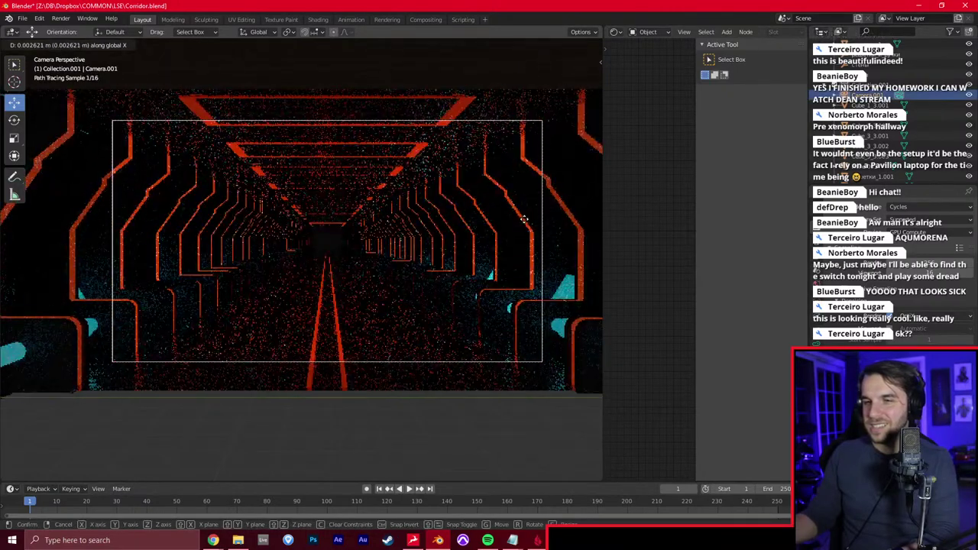
{"action": "left_click", "coordinate": [229, 240]}
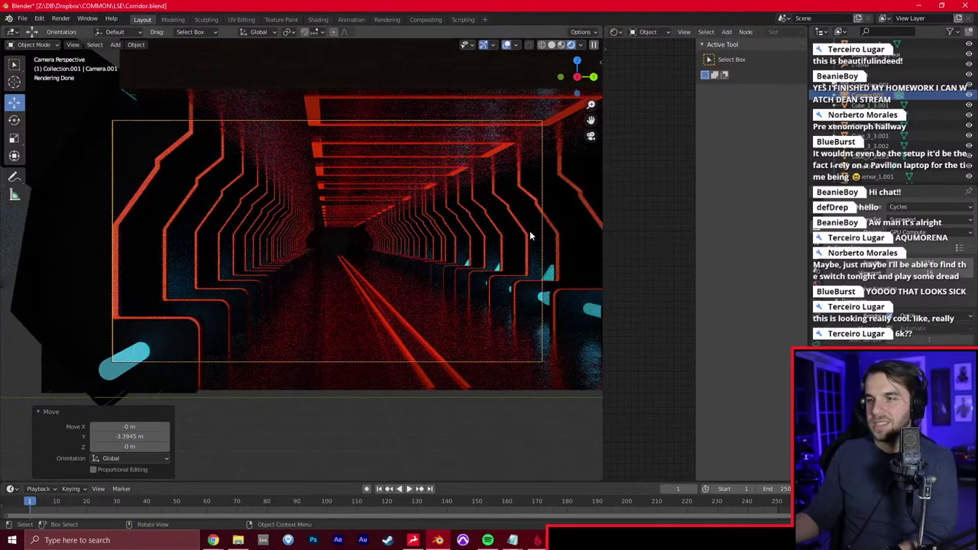
{"action": "key", "text": "r"}
{"action": "key", "text": "z"}
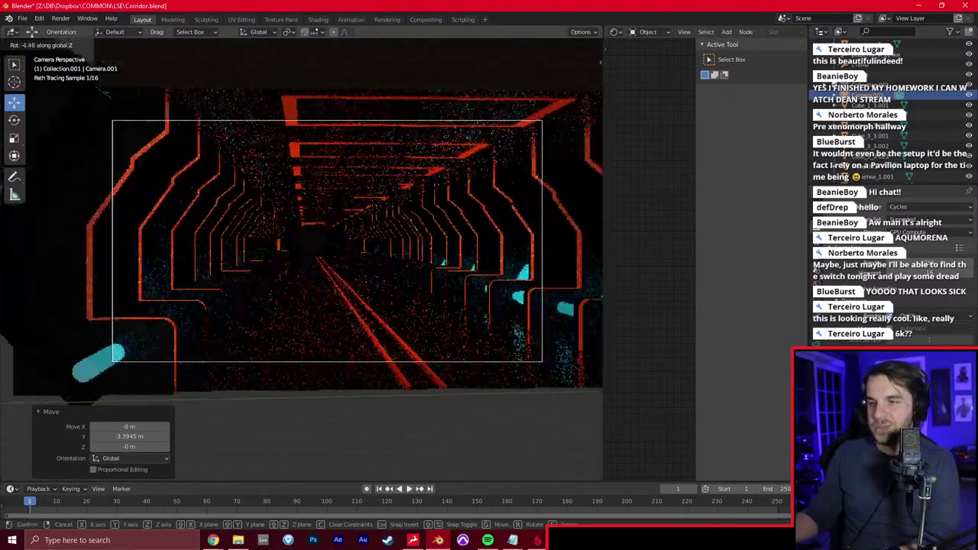
{"action": "left_click", "coordinate": [513, 203]}
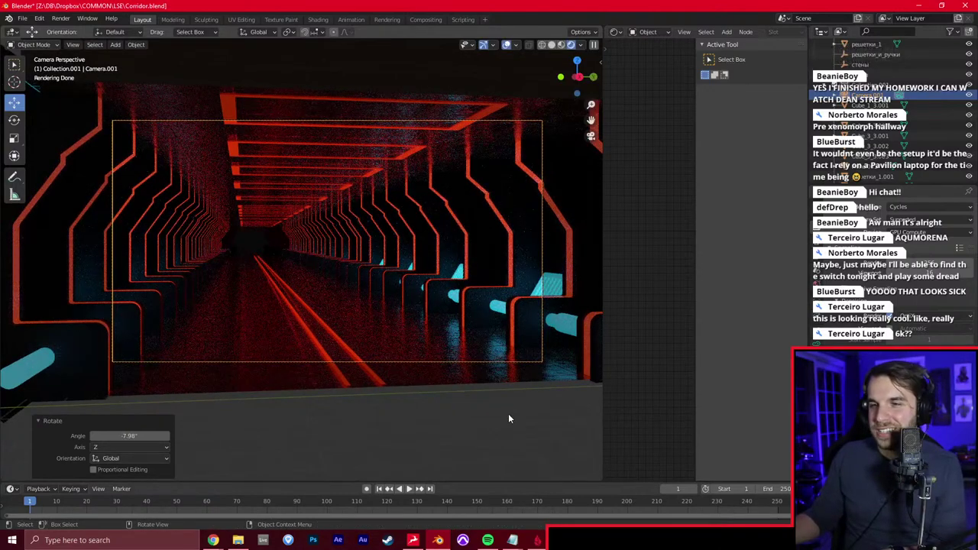
{"action": "key", "text": "ctrl+z"}
{"action": "key", "text": "ctrl+z"}
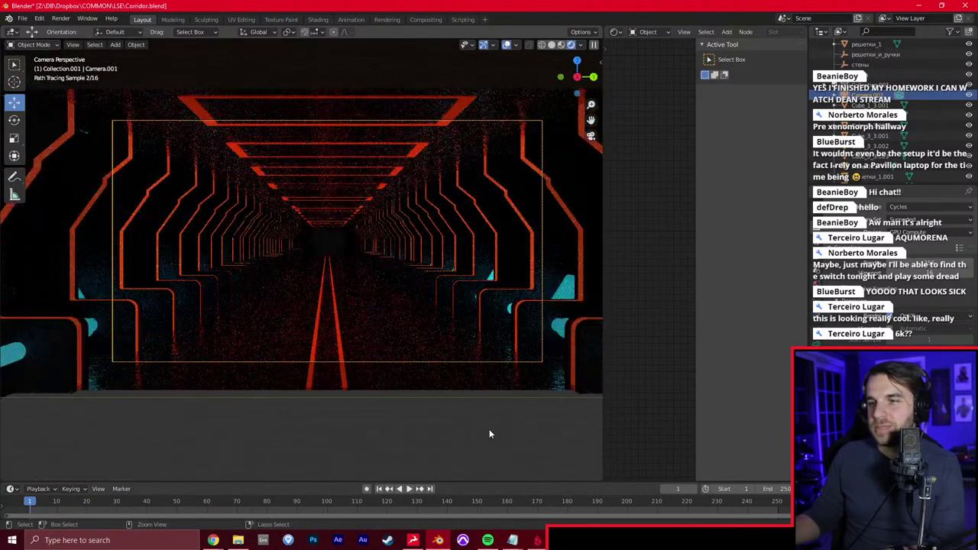
Switch the viewport to Solid shading and view both corridor models from outside the camera
{"action": "key", "text": "z"}
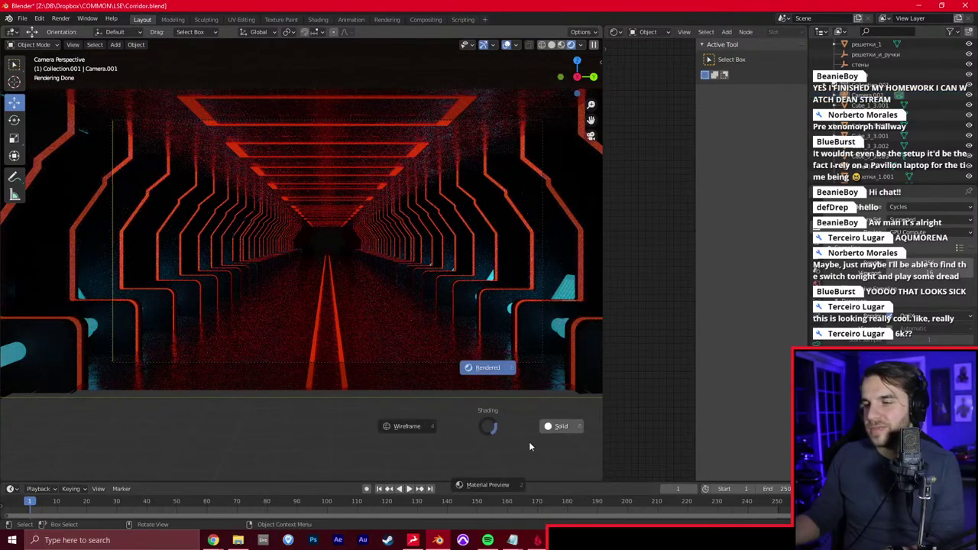
{"action": "left_click", "coordinate": [572, 428]}
{"action": "mouse_move", "coordinate": [351, 328]}
{"action": "left_mouse_down"}
{"action": "mouse_move", "coordinate": [326, 334]}
{"action": "mouse_move", "coordinate": [299, 301]}
{"action": "mouse_move", "coordinate": [311, 271]}
{"action": "mouse_move", "coordinate": [345, 315]}
{"action": "mouse_move", "coordinate": [328, 333]}
{"action": "mouse_move", "coordinate": [308, 320]}
{"action": "mouse_move", "coordinate": [333, 299]}
{"action": "mouse_move", "coordinate": [314, 298]}
{"action": "left_mouse_up"}
{"action": "scroll", "coordinate": [326, 334], "scroll_direction": "down", "scroll_amount": 5}
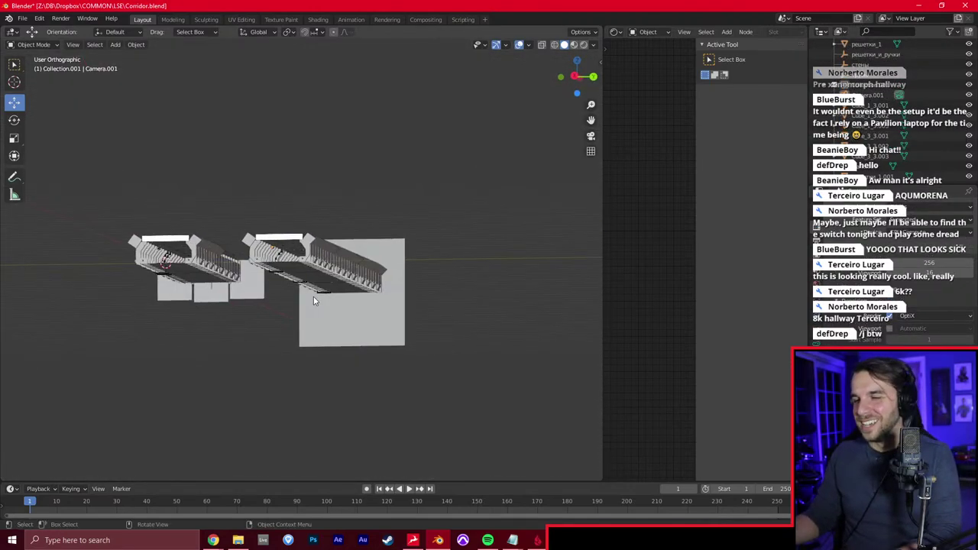